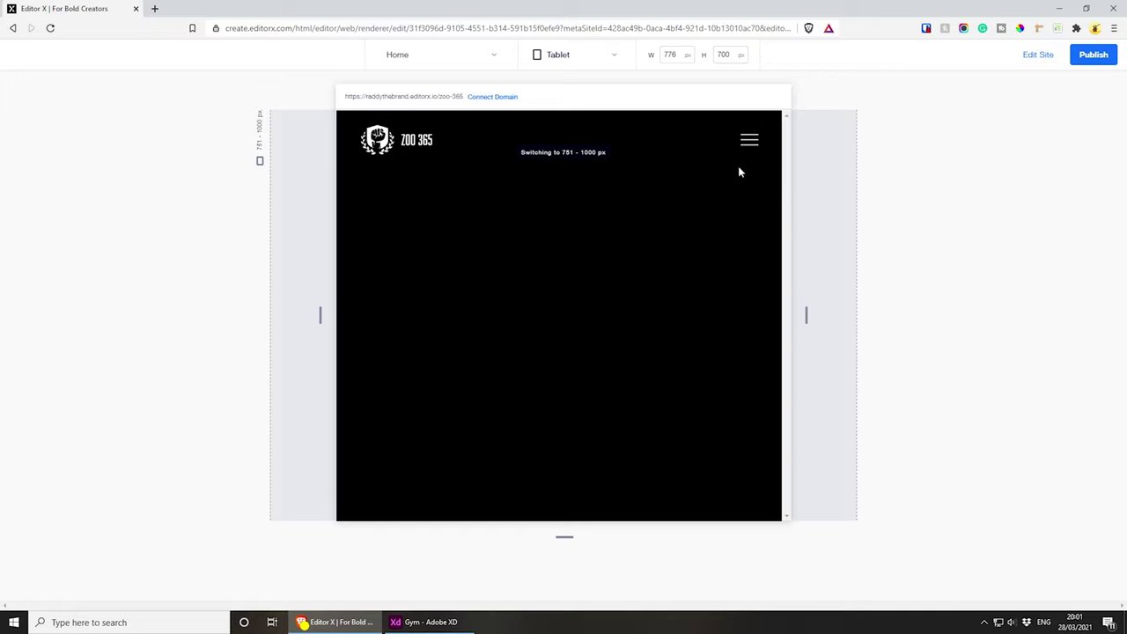
- Test opening and closing the hamburger menu in the tablet preview and adjust the preview width
left_click(748, 139)
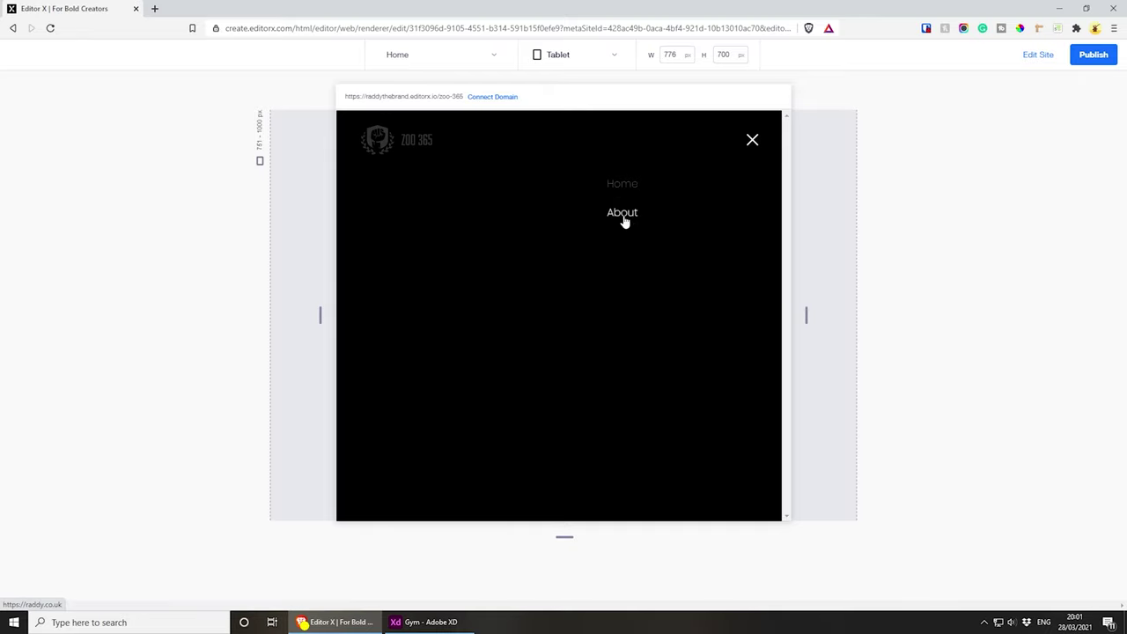
left_click(754, 141)
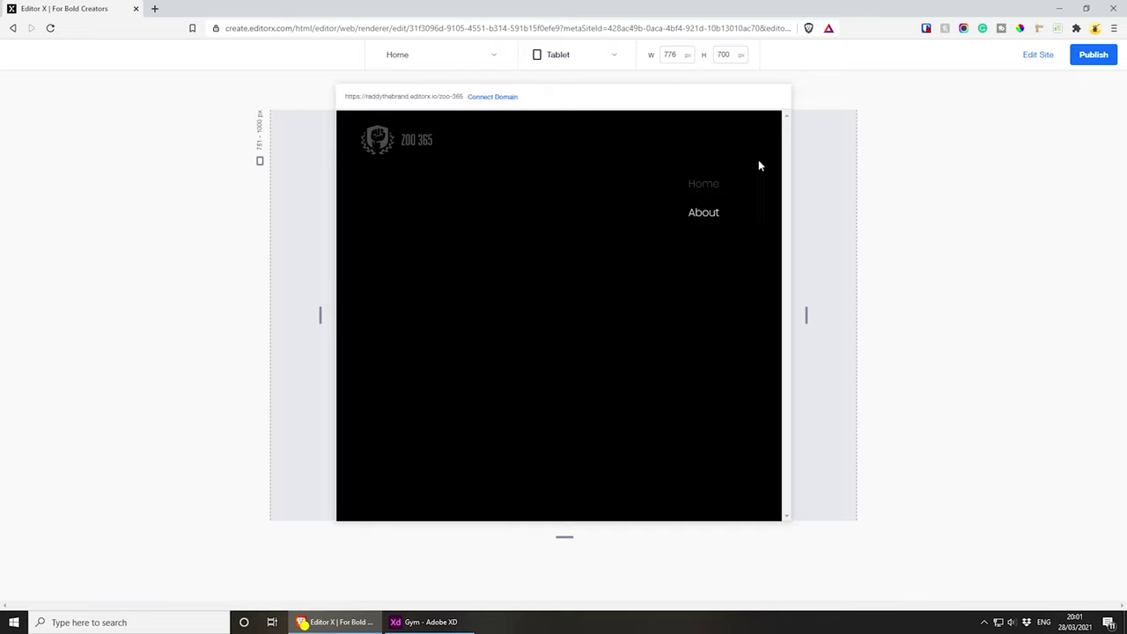
mouse_move(806, 315)
left_mouse_down()
mouse_move(687, 311)
mouse_move(797, 307)
left_mouse_up()
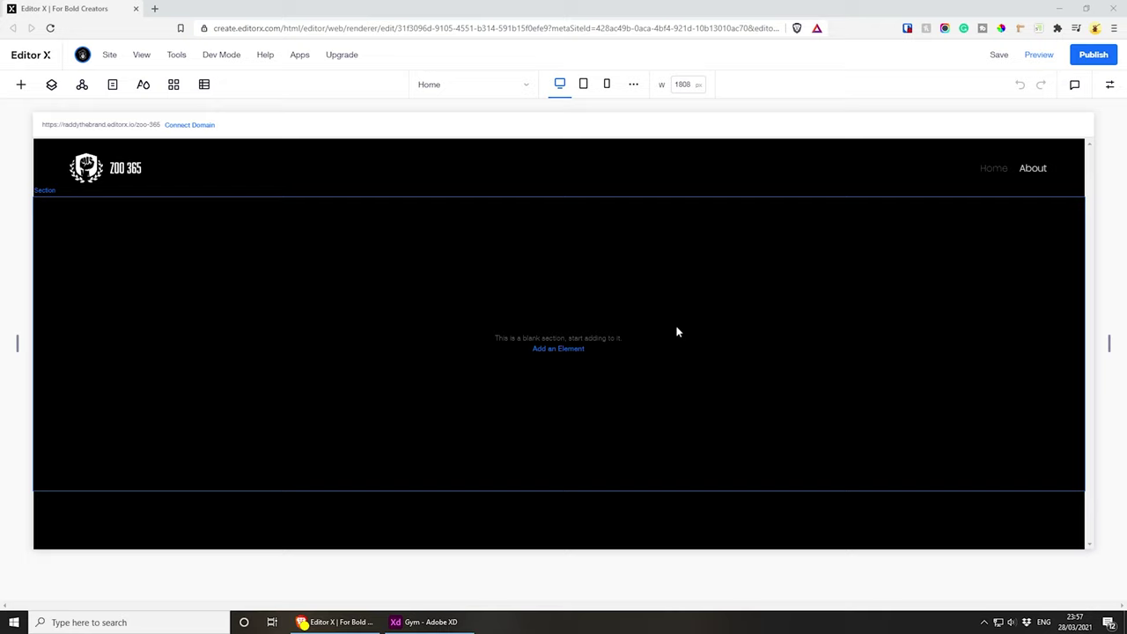
- Add an image to the blank section below the header and stretch it to fill the section
left_click(546, 350)
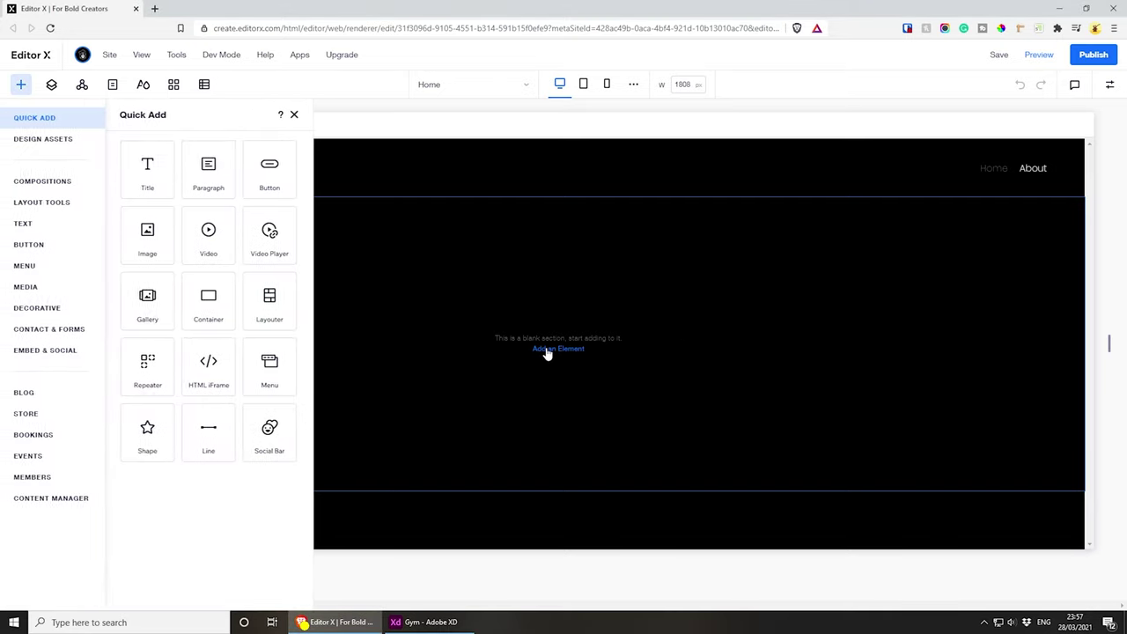
left_click(150, 247)
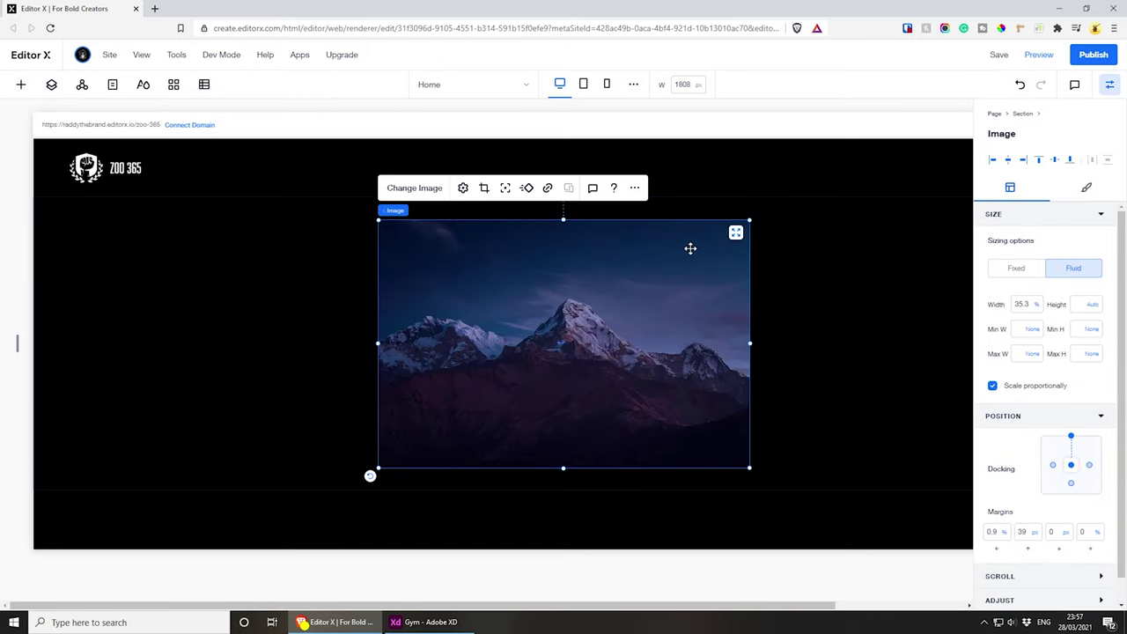
left_click(735, 234)
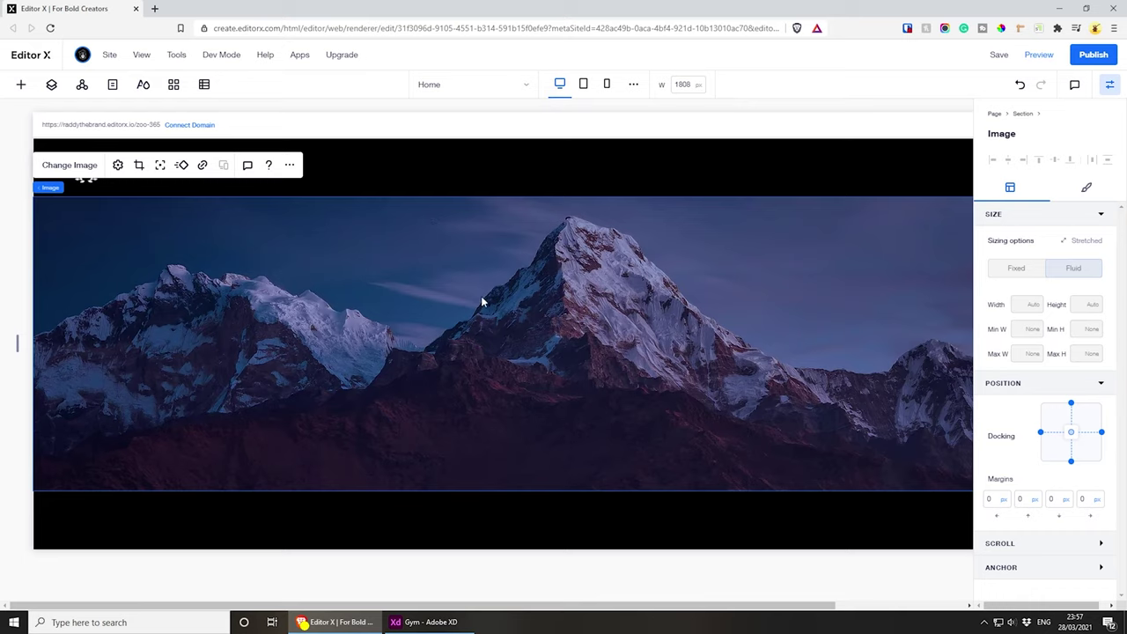
- Switch to Adobe XD, examine the header and hero area of the Gym home design, and return to Editor X
left_click(506, 185)
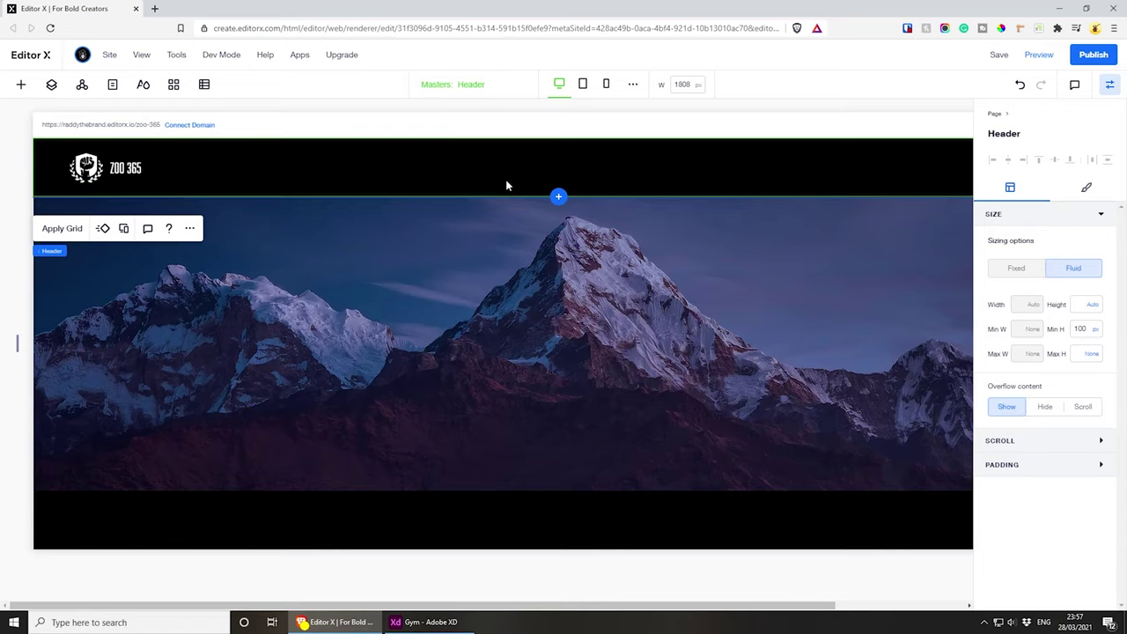
left_click(424, 623)
scroll(493, 248, "up", 4)
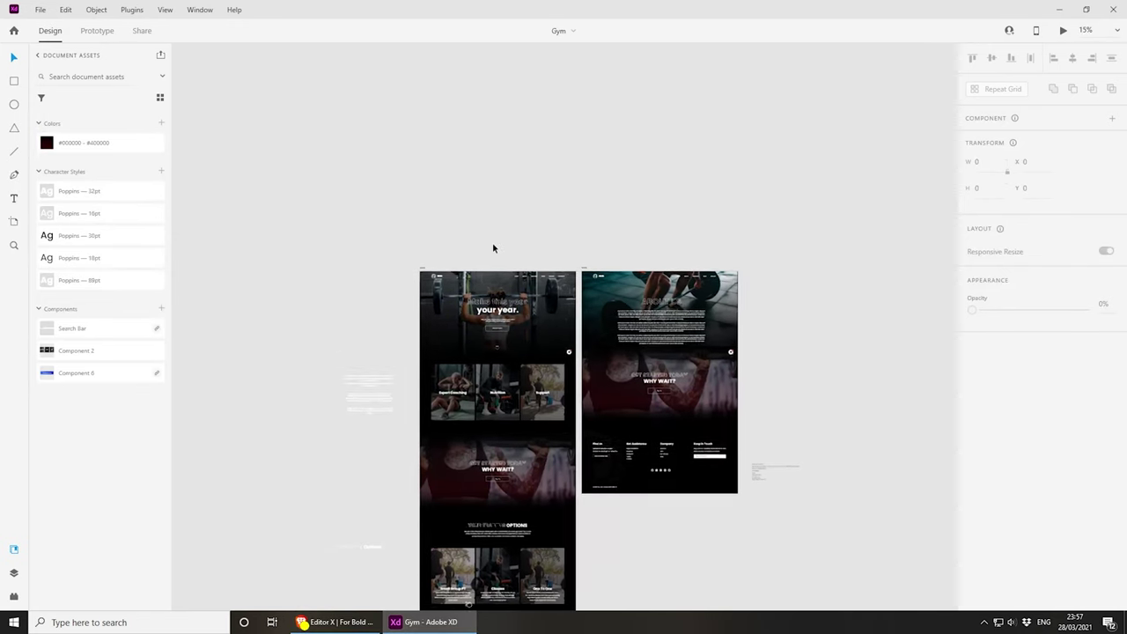
scroll(493, 248, "up", 6)
scroll(466, 309, "down", 3)
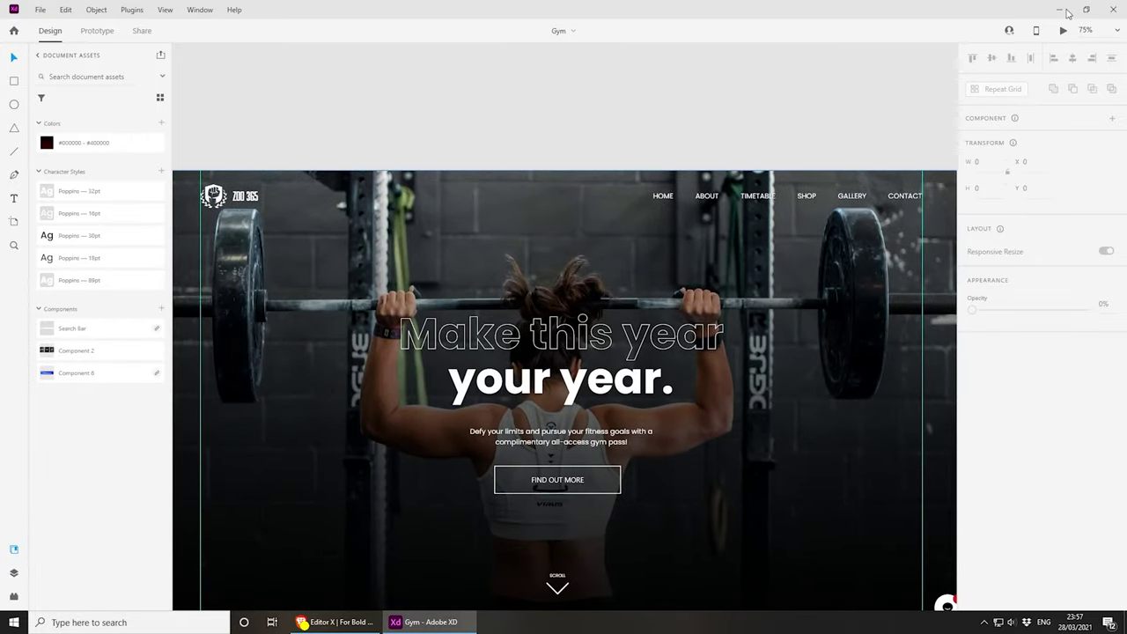
left_click(1063, 11)
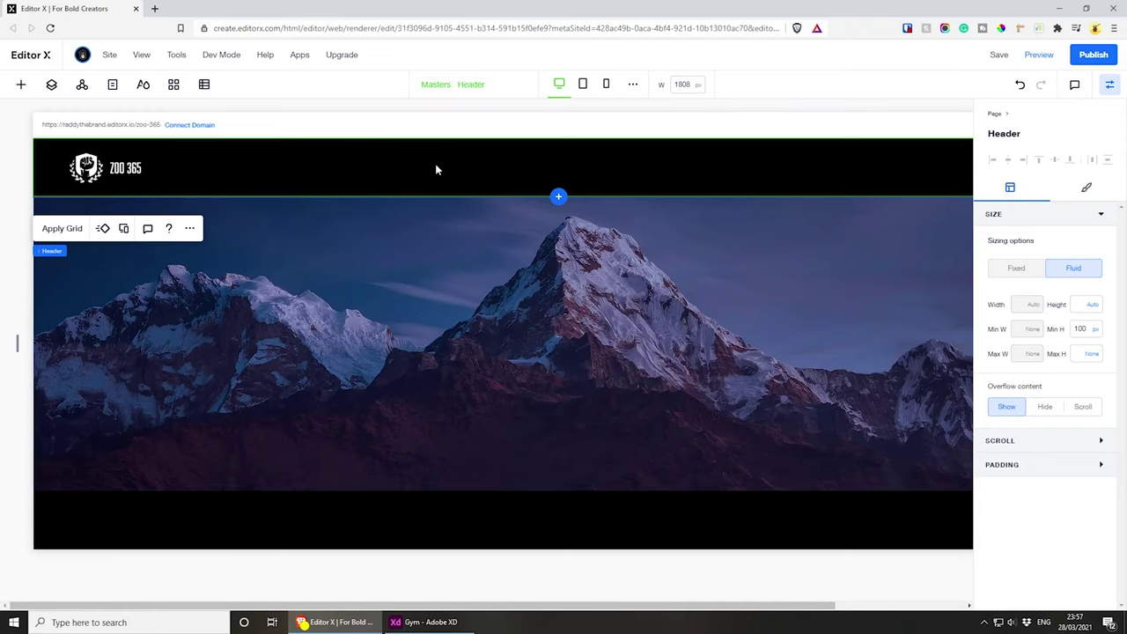
- Set the header's scroll effect to Fixed and make it overlap the next section
left_click(395, 176)
key("Escape")
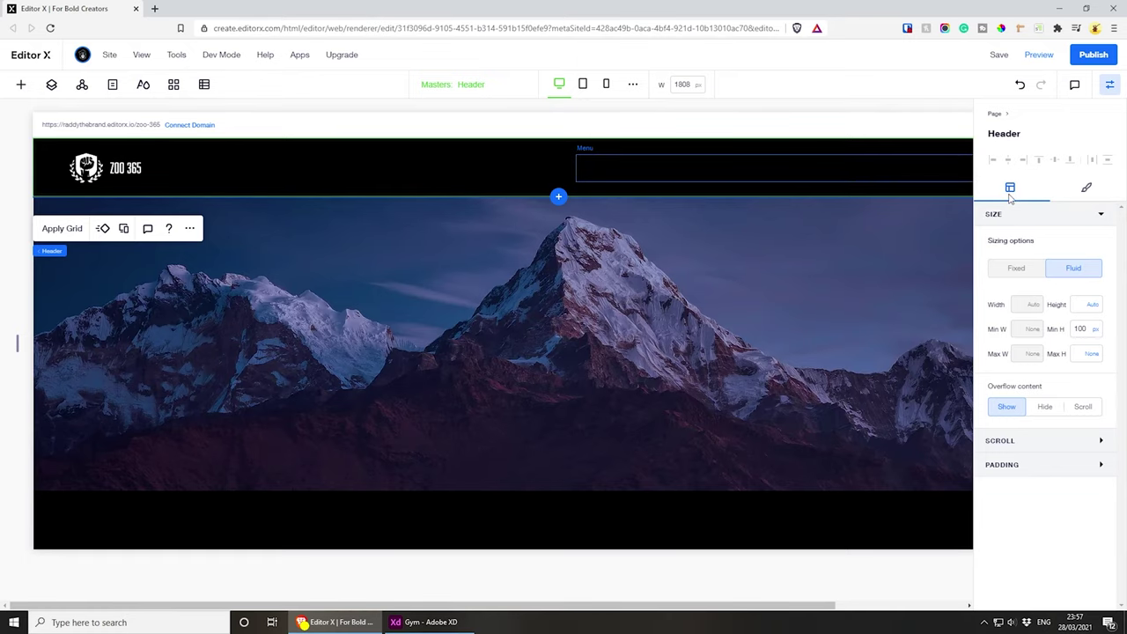
left_click(1040, 451)
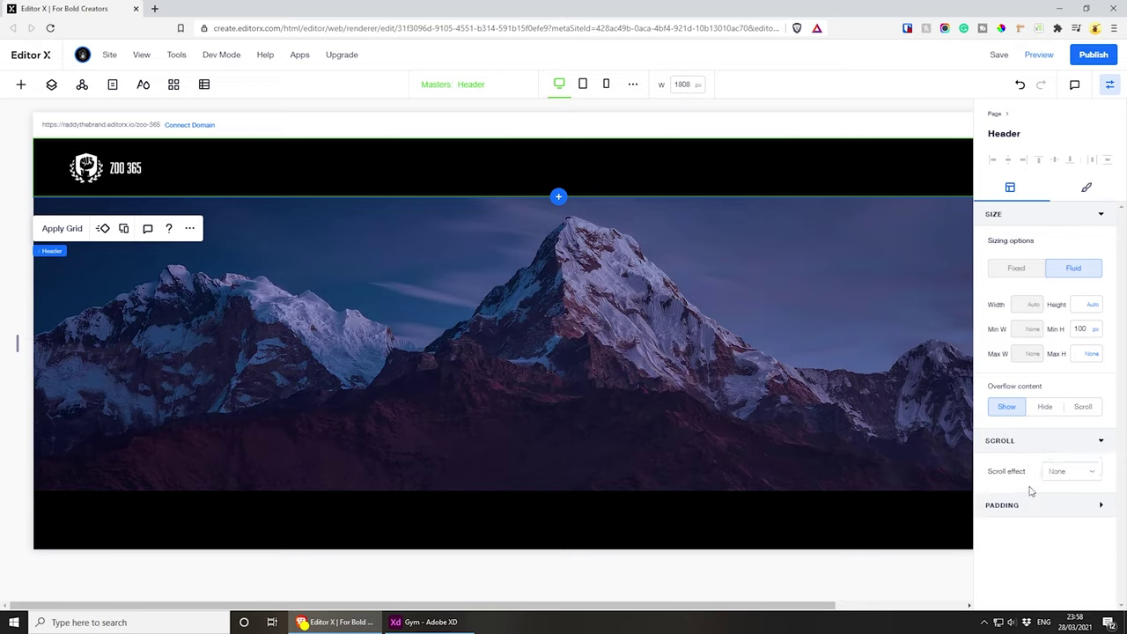
left_click(1085, 475)
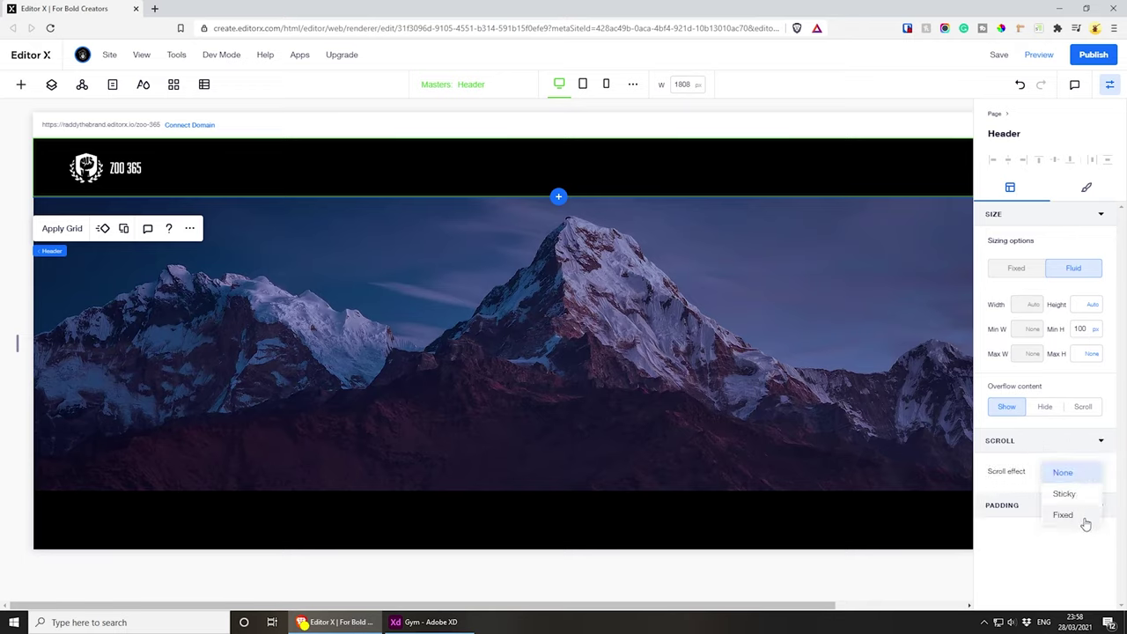
left_click(1066, 515)
scroll(1044, 456, "down", 2)
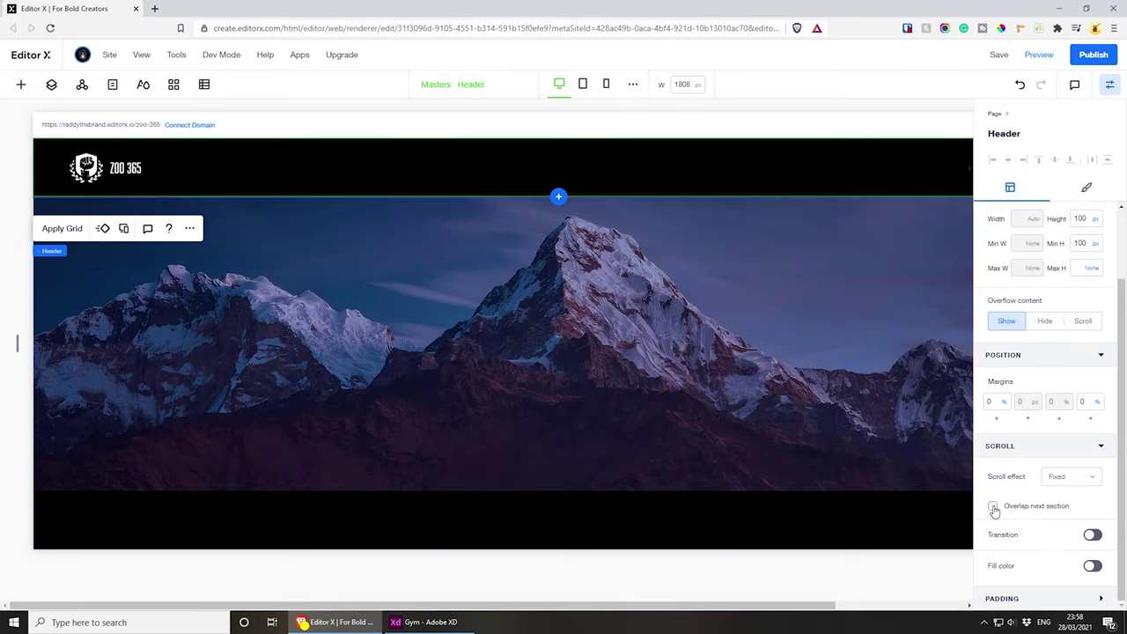
left_click(993, 507)
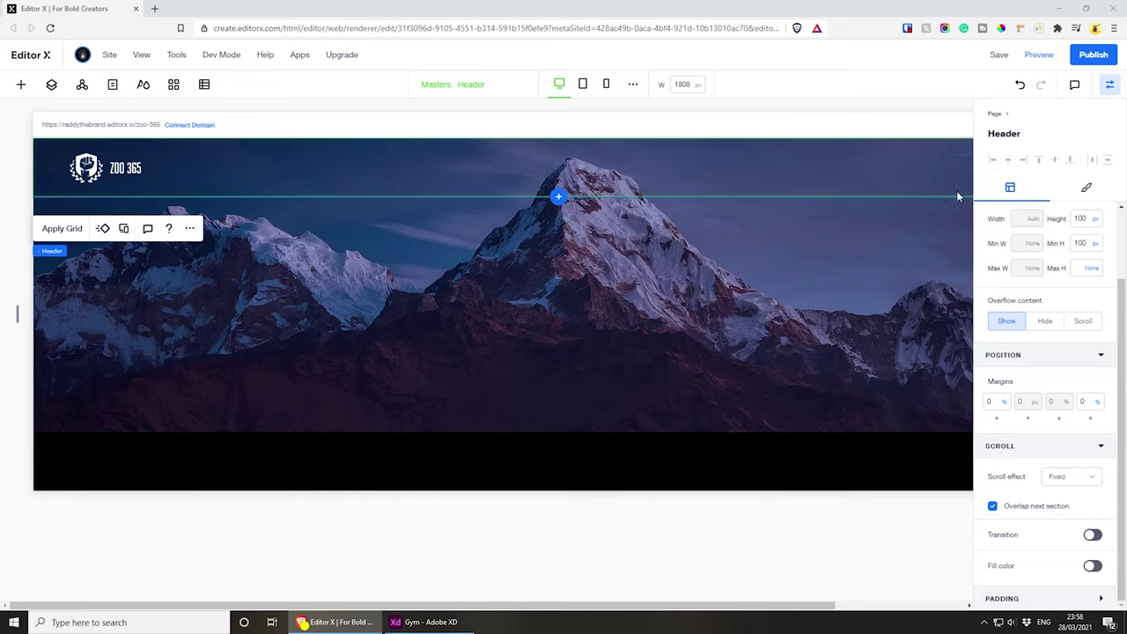
- Enable the header's scroll fill color at 40% opacity and save the site
left_click_drag(729, 606, 860, 605)
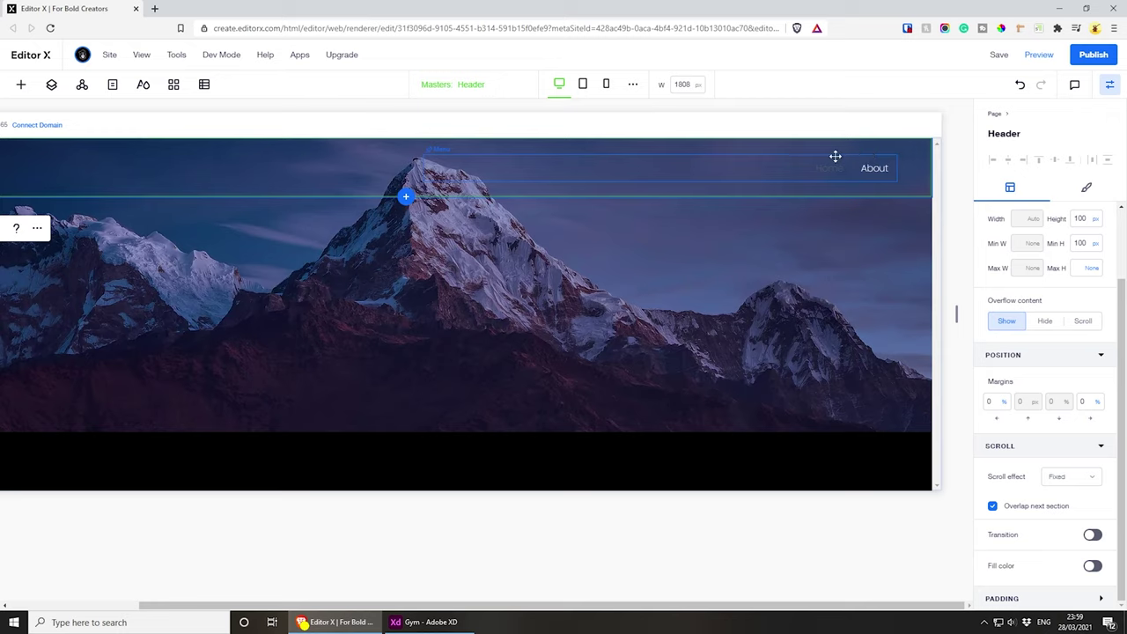
left_click(1092, 566)
scroll(1092, 568, "down", 1)
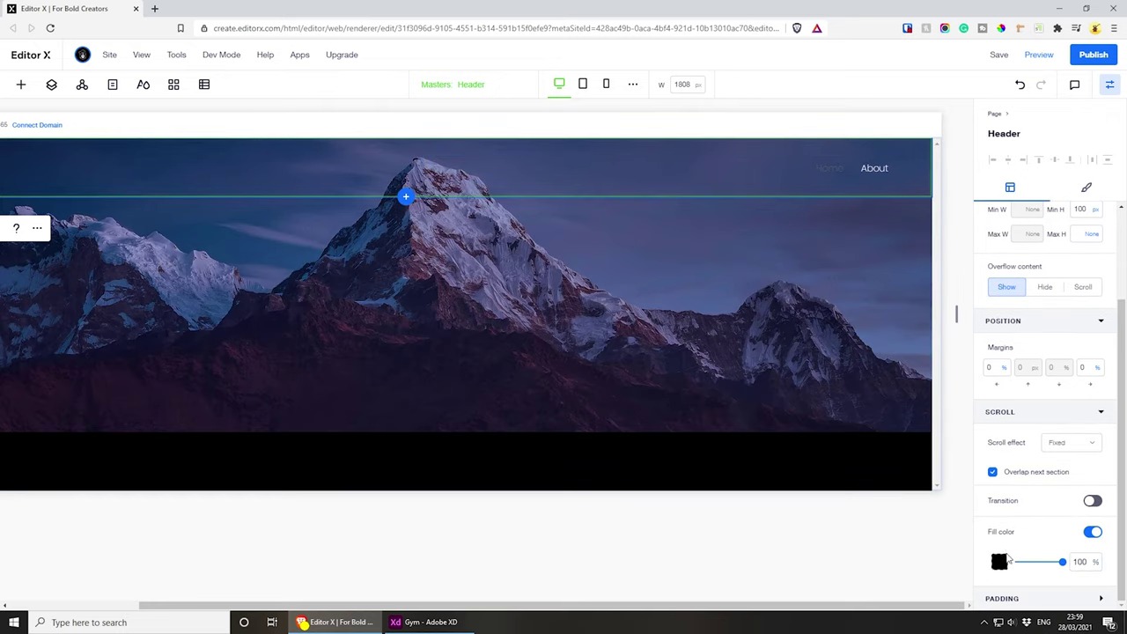
left_click(1093, 563)
type("40")
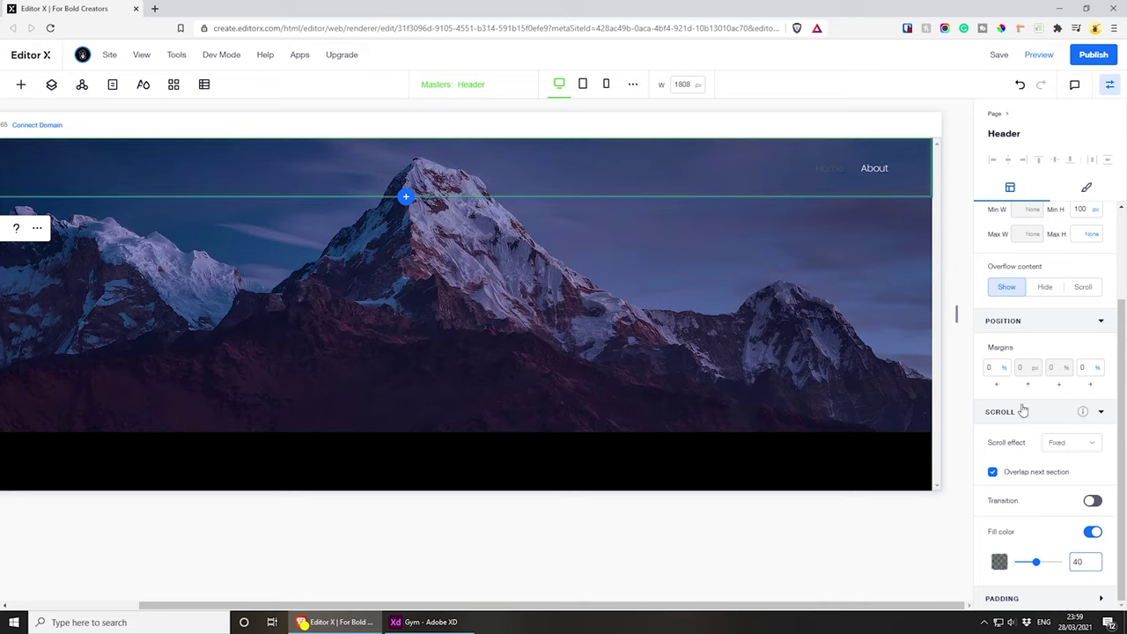
left_click(1000, 56)
- Preview the site at a reduced height of 370 px, check the fixed header while scrolling, and return to editing
left_click(1036, 58)
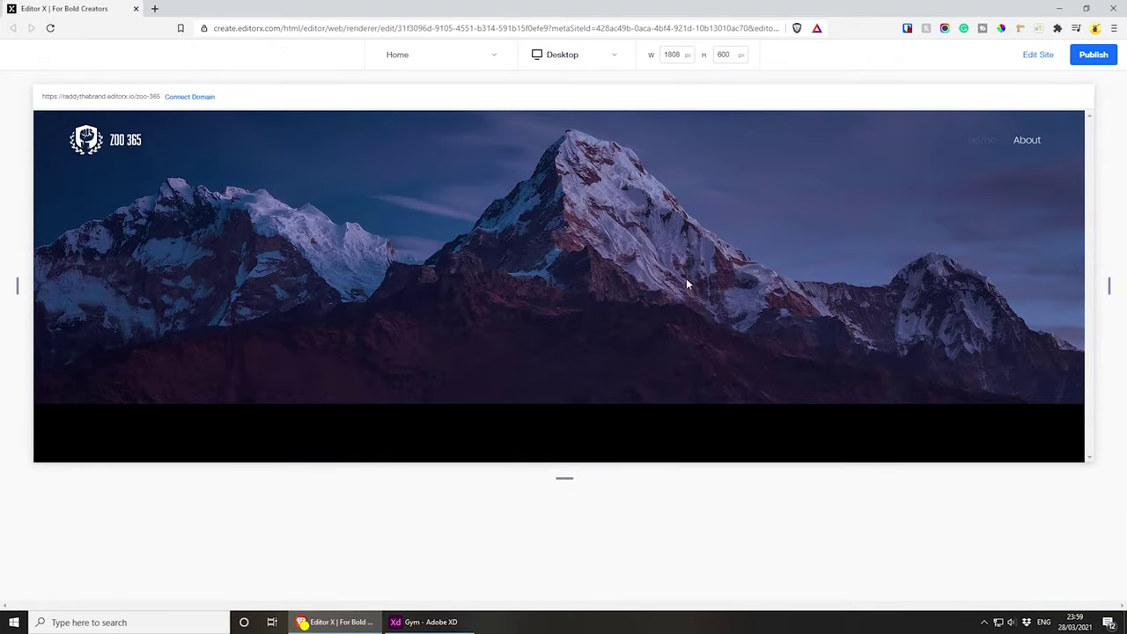
left_click_drag(564, 478, 568, 343)
scroll(611, 200, "down", 3)
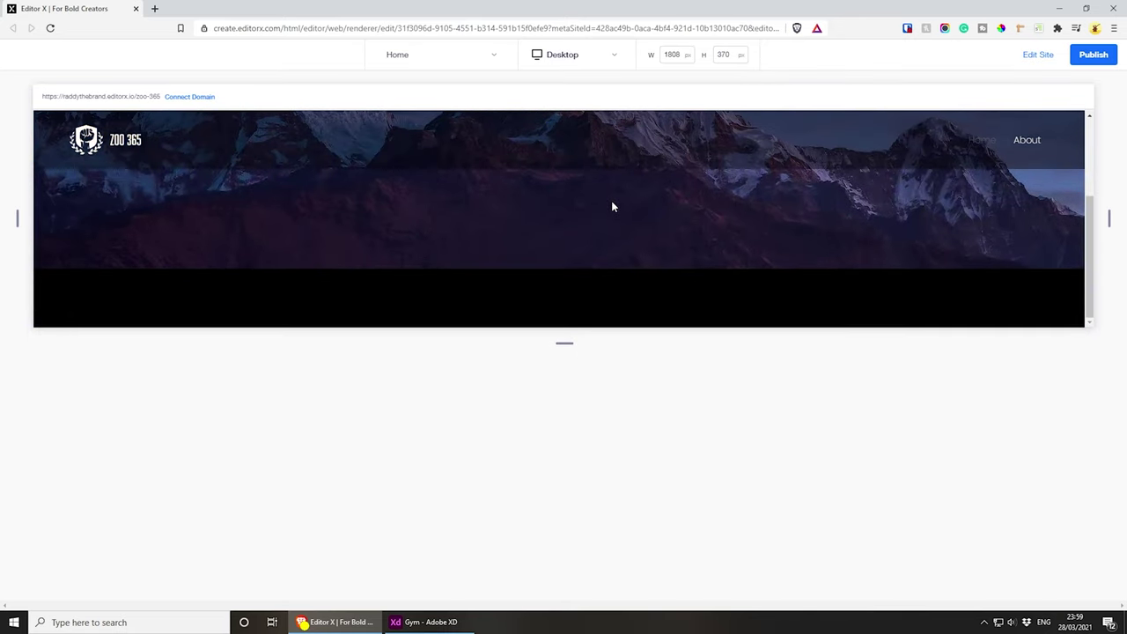
scroll(611, 200, "up", 3)
scroll(629, 146, "down", 3)
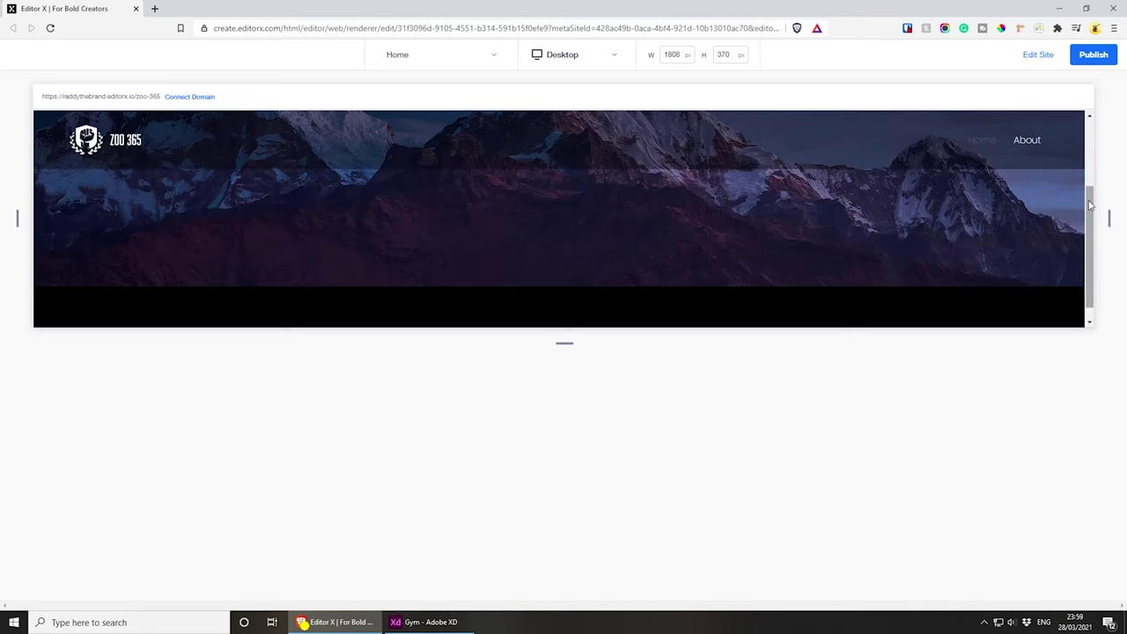
mouse_move(1090, 230)
left_mouse_down()
mouse_move(1090, 247)
mouse_move(1087, 161)
mouse_move(1091, 228)
left_mouse_up()
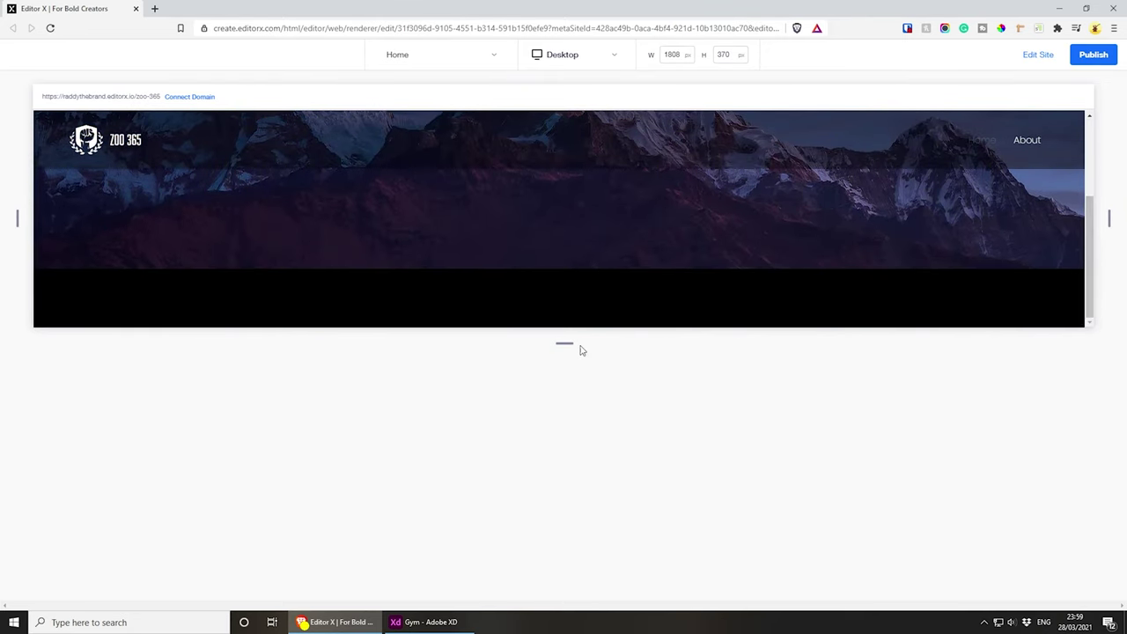
left_click_drag(563, 344, 564, 533)
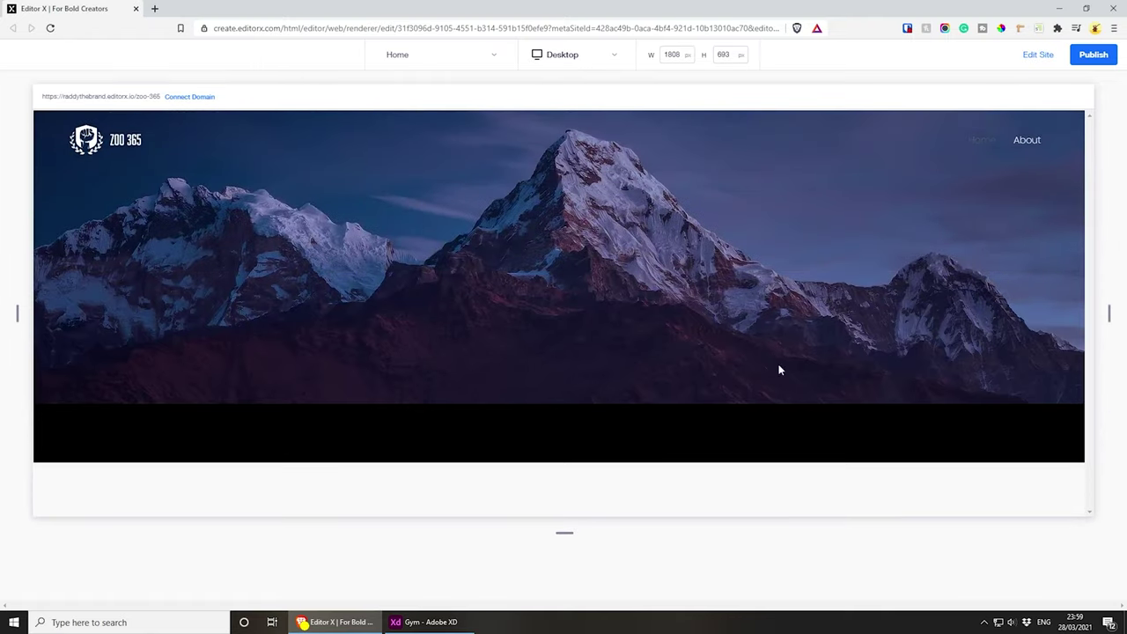
left_click(1038, 55)
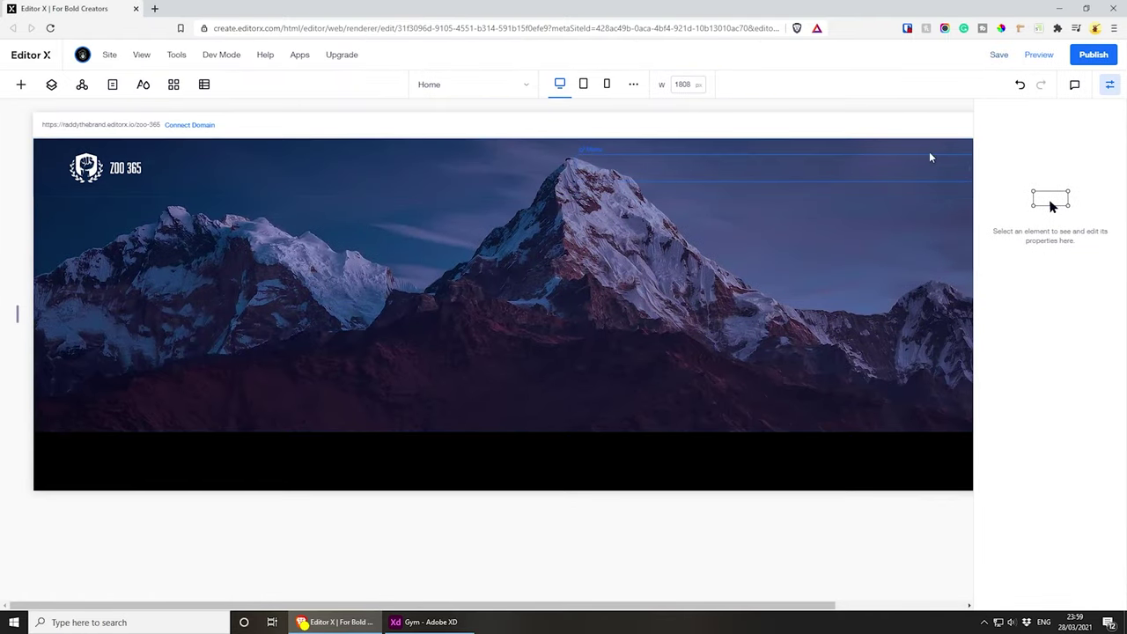
- Check the hero layout in the Adobe XD design, return to Editor X and increase the footer's height
left_click(440, 623)
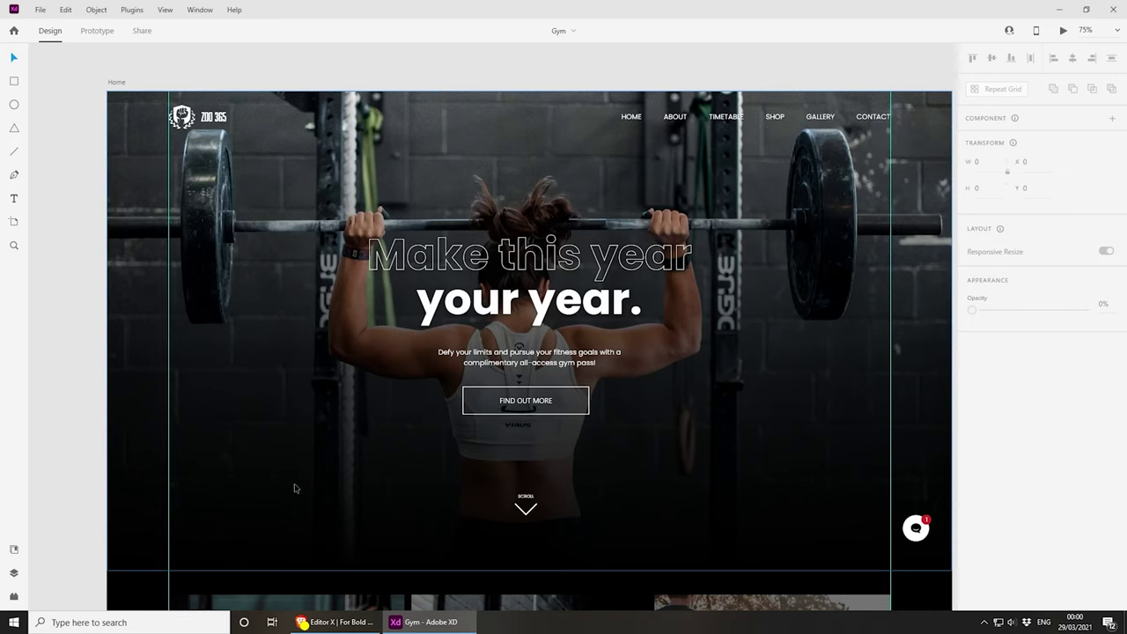
left_click(1060, 9)
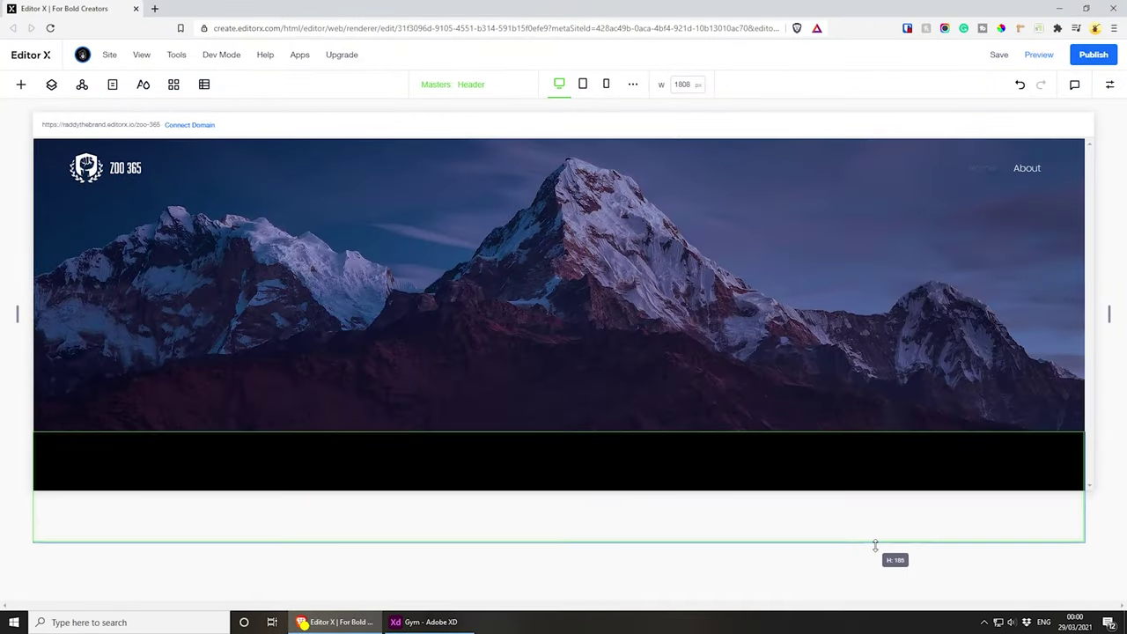
left_click_drag(875, 546, 877, 577)
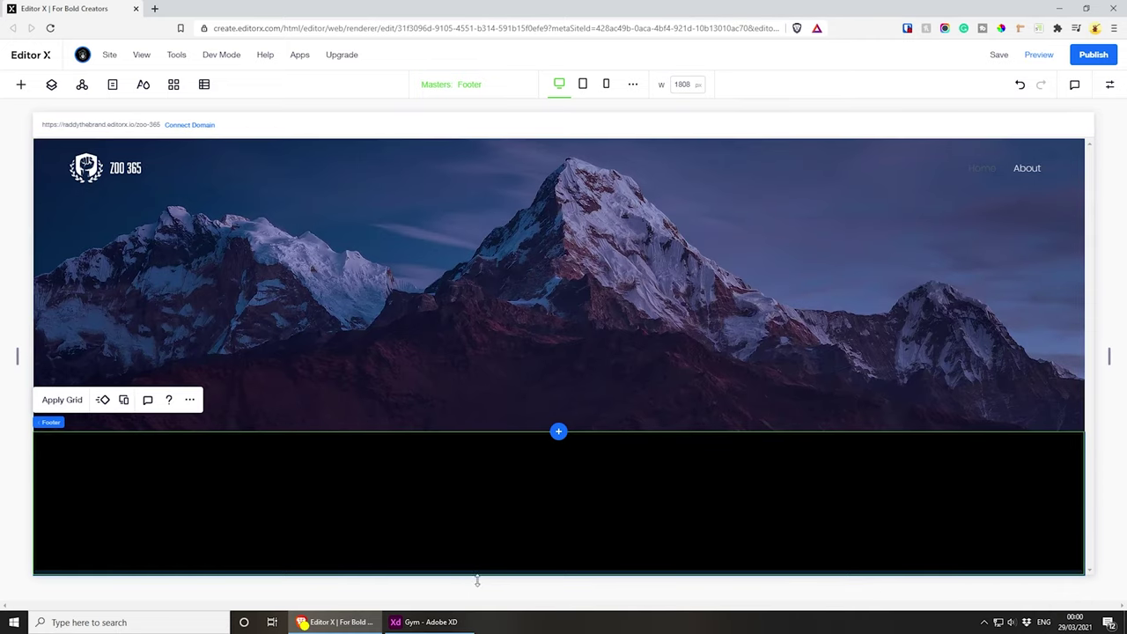
mouse_move(477, 581)
left_mouse_down()
mouse_move(498, 601)
mouse_move(460, 588)
left_mouse_up()
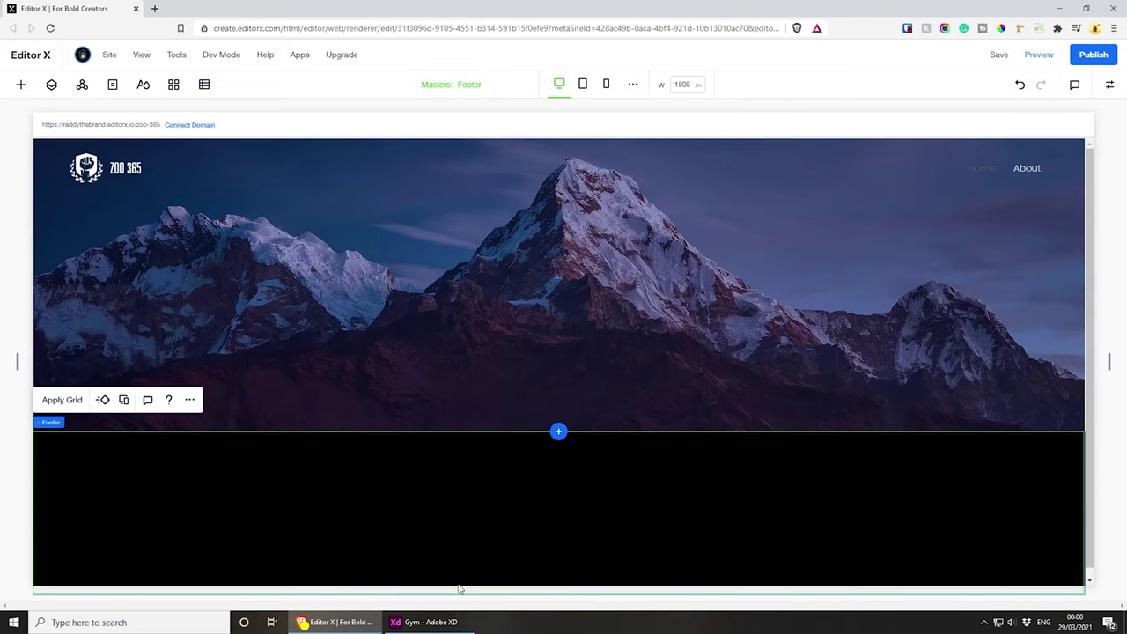
- Open the image replacement for the hero photo and search Unsplash's library for "gym"
left_click(694, 417)
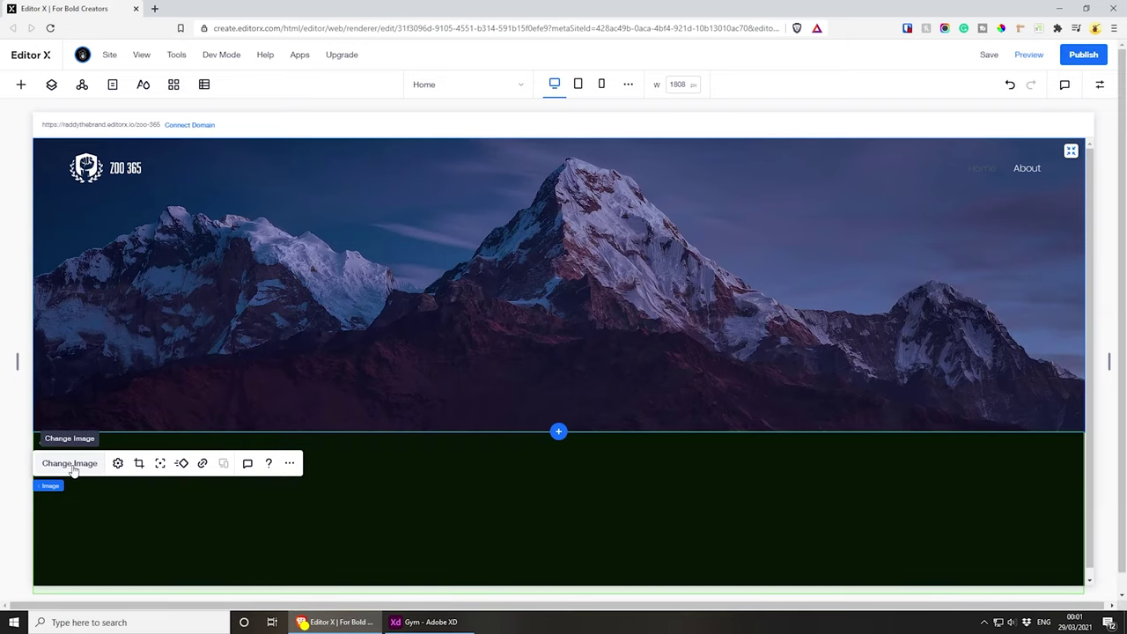
left_click(70, 463)
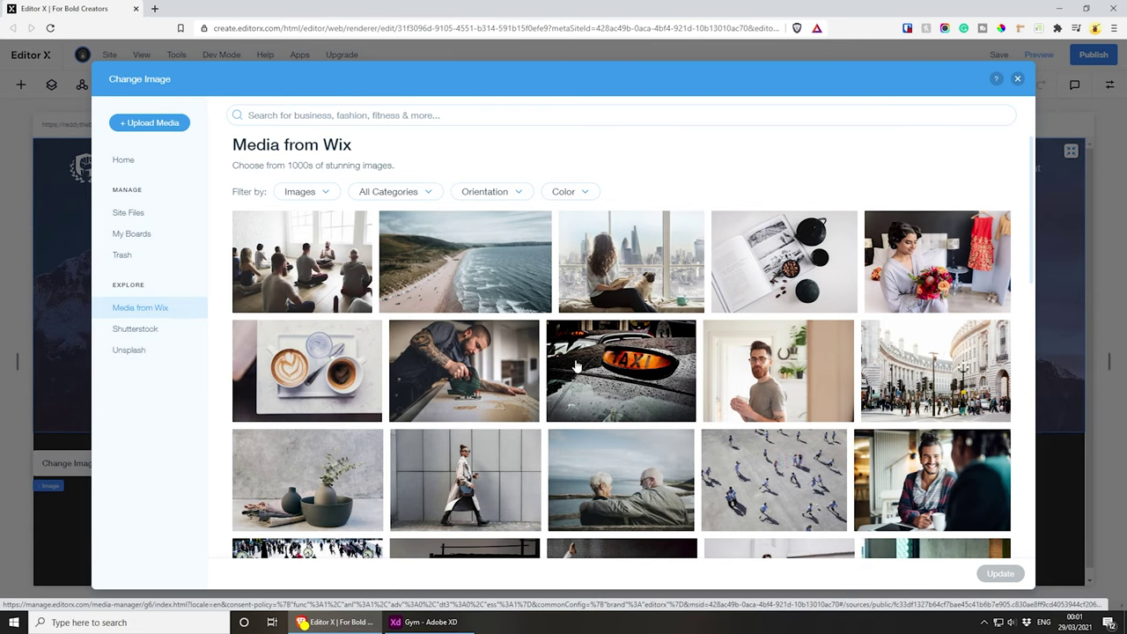
scroll(581, 366, "down", 2)
scroll(631, 289, "down", 2)
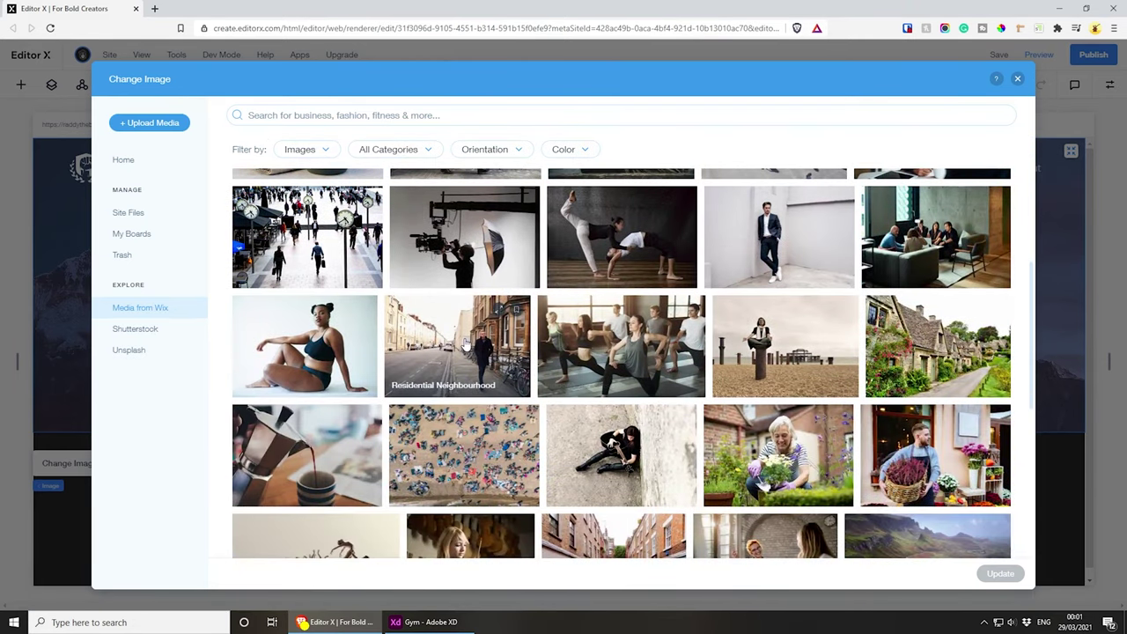
left_click(128, 350)
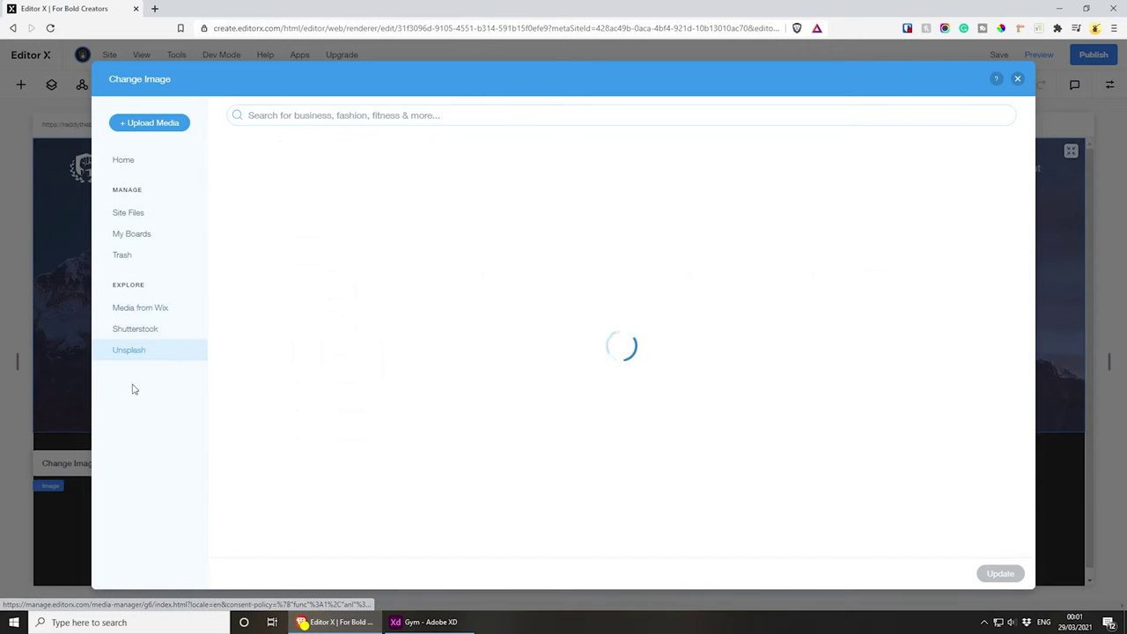
left_click(393, 110)
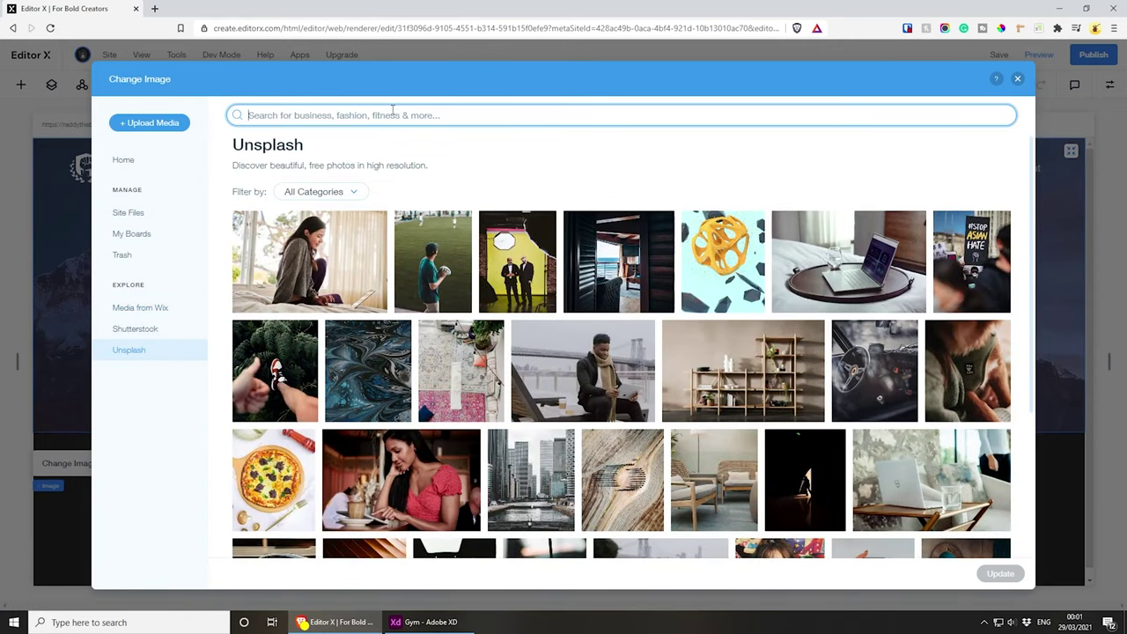
type("gym")
key("Return")
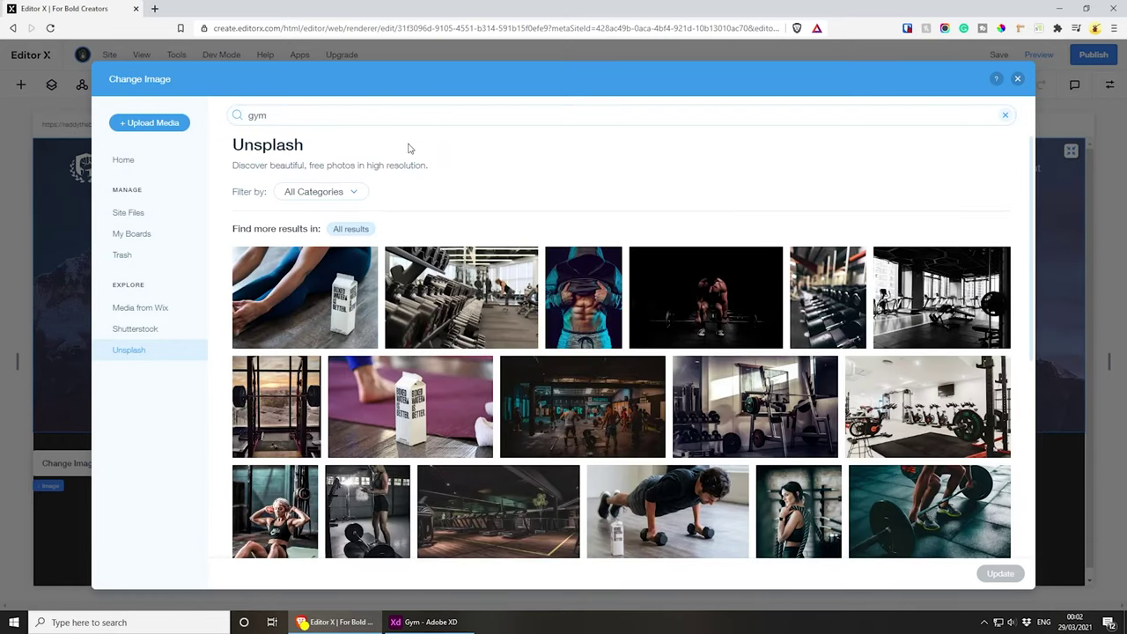
- Replace the hero photo with the Unsplash picture of a woman in a white top lifting a barbell, seen from behind
scroll(511, 317, "down", 4)
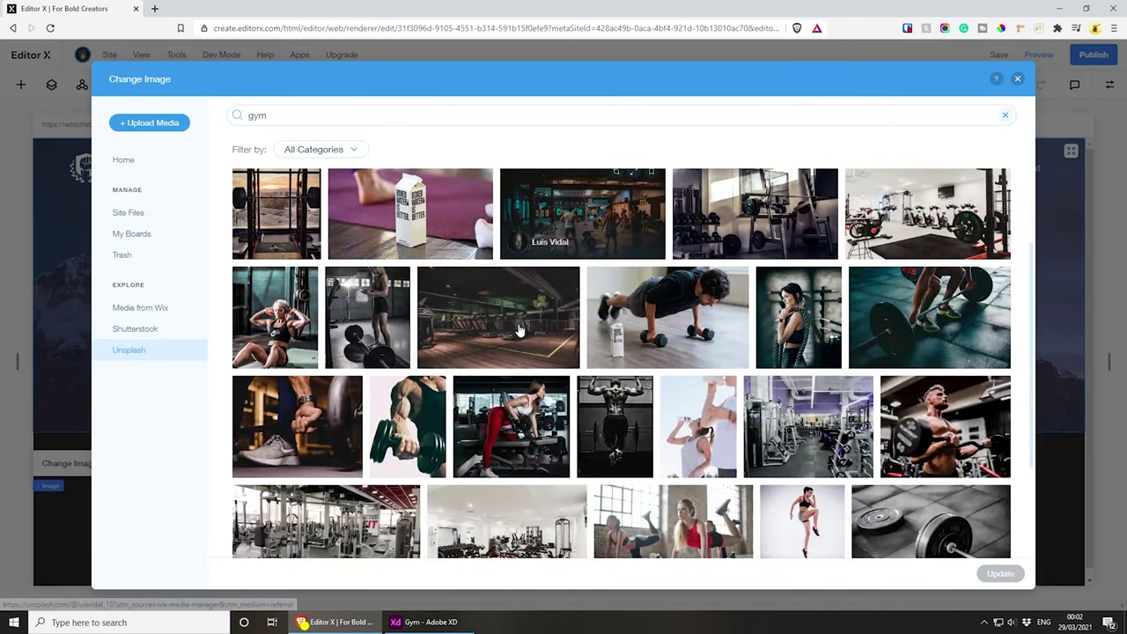
scroll(520, 328, "down", 1)
scroll(519, 329, "down", 1)
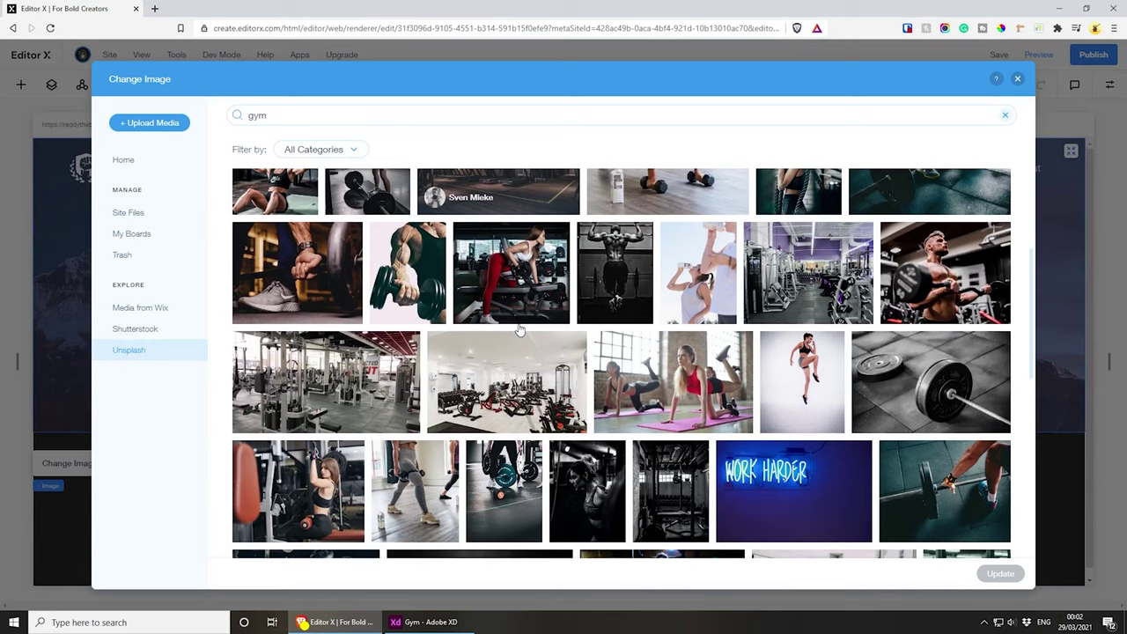
scroll(520, 329, "down", 3)
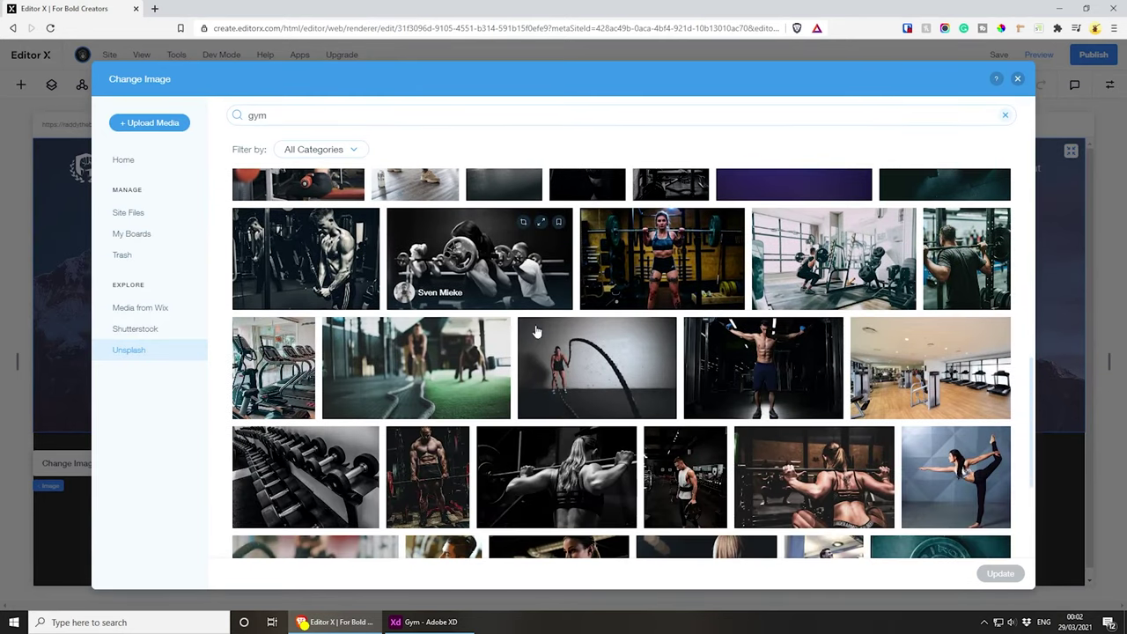
scroll(519, 329, "down", 2)
scroll(598, 340, "down", 1)
scroll(599, 341, "down", 1)
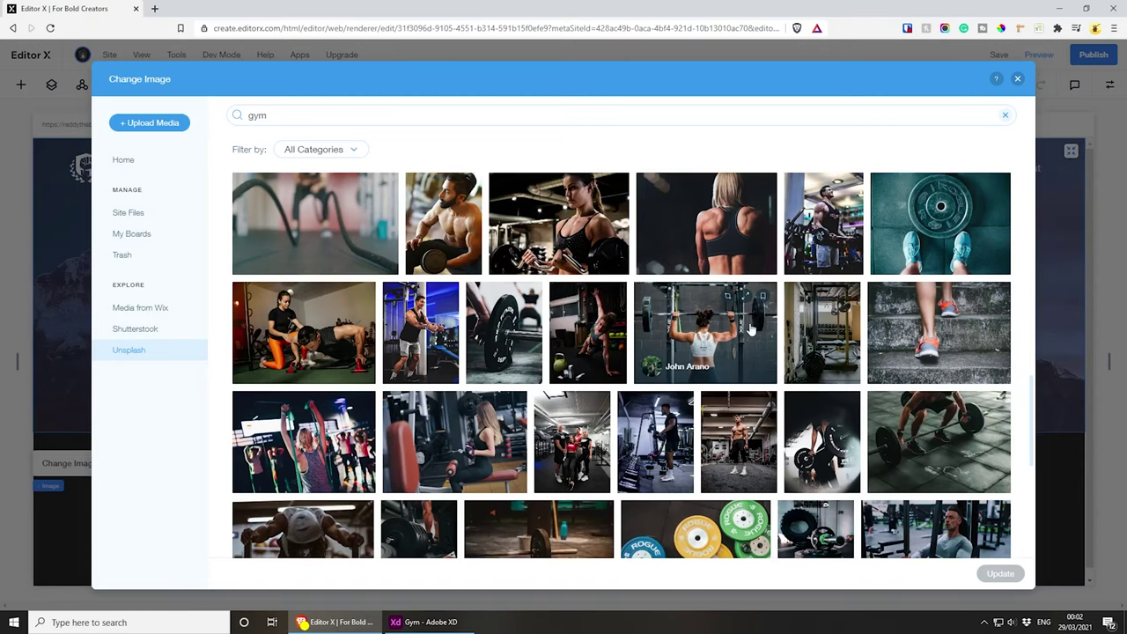
left_click(697, 323)
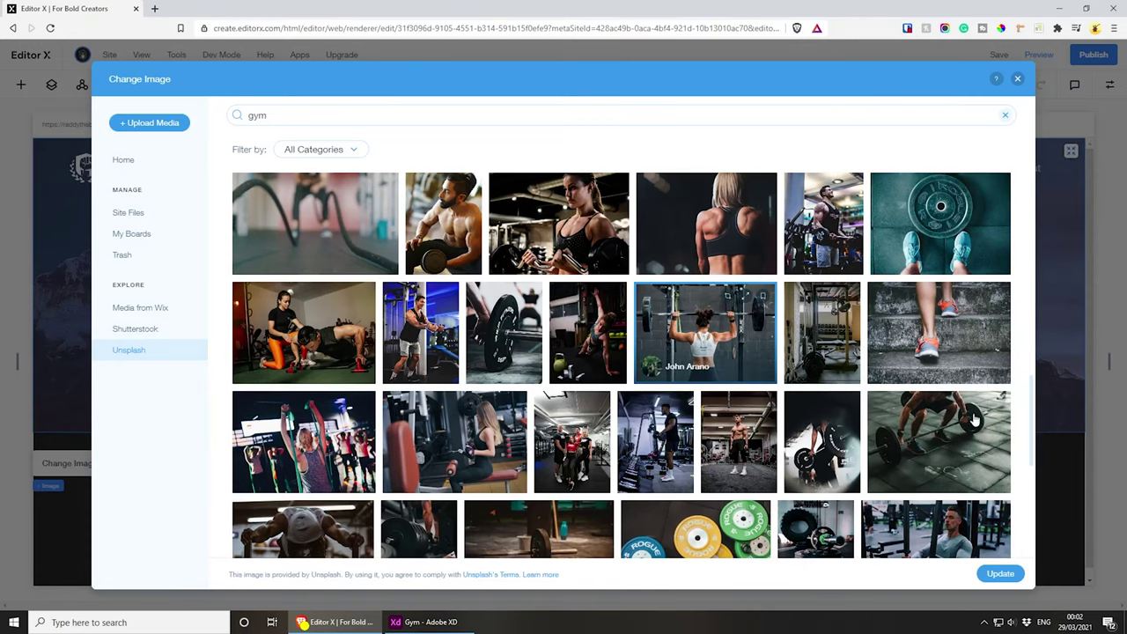
left_click(1001, 574)
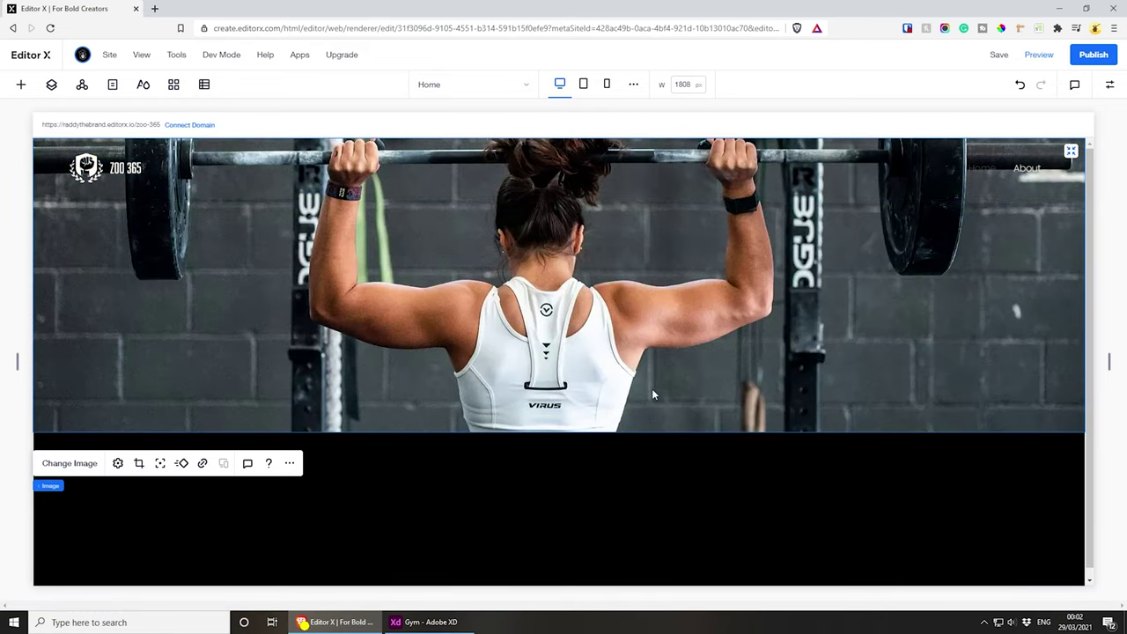
- Compare the hero with the Adobe XD design, return to Editor X and set the hero section's minimum height to None
left_click(429, 621)
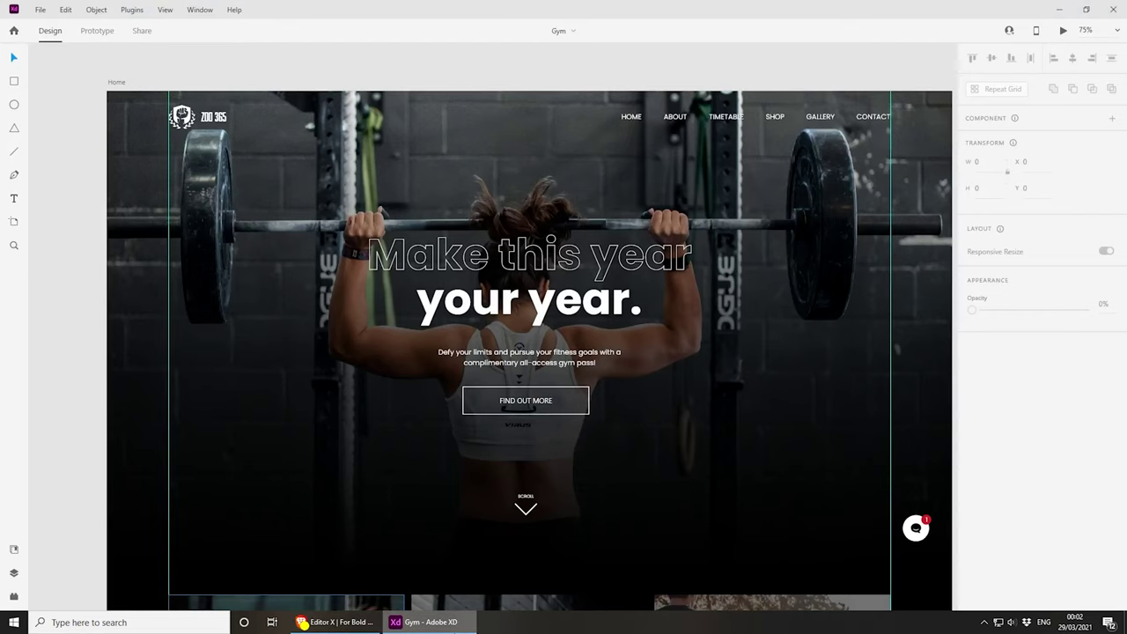
key("alt+Tab")
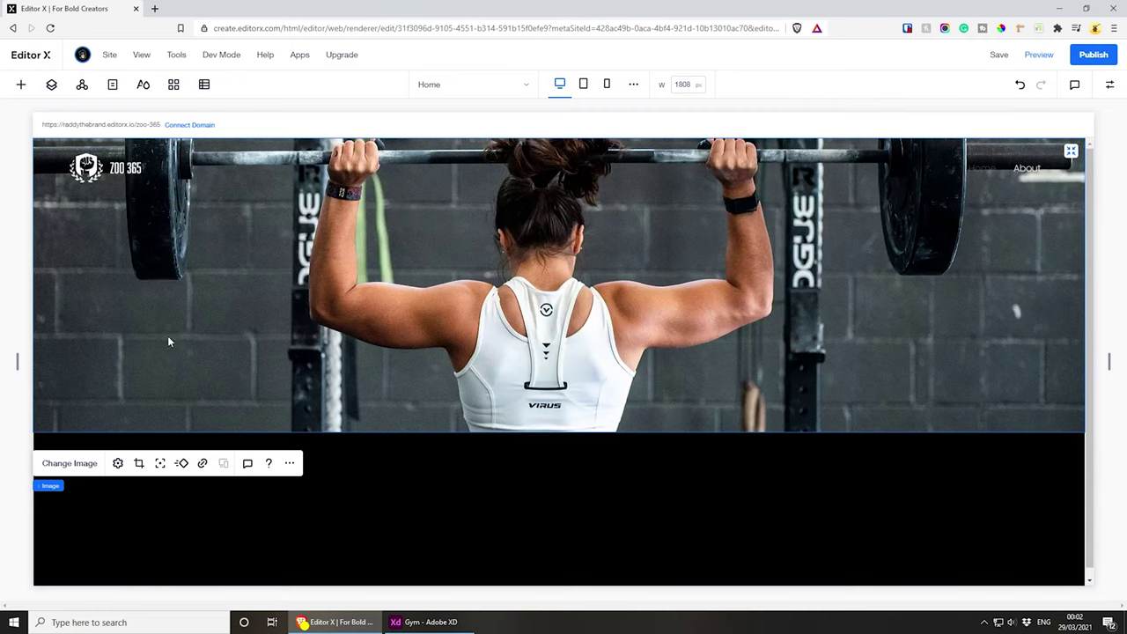
mouse_move(54, 495)
left_click(51, 487)
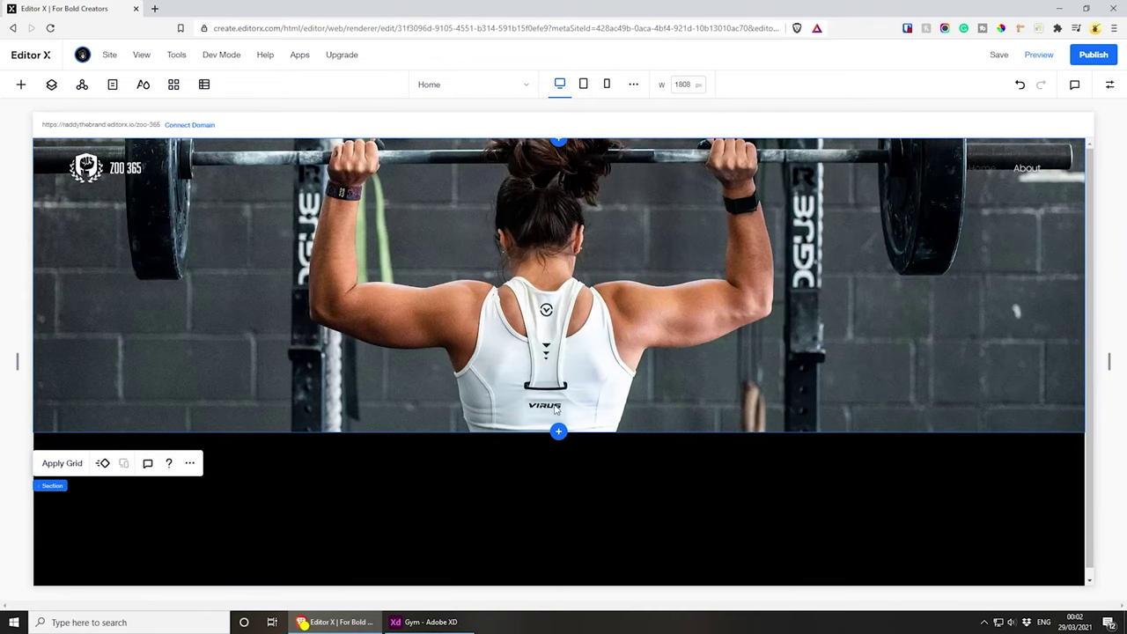
left_click(1106, 90)
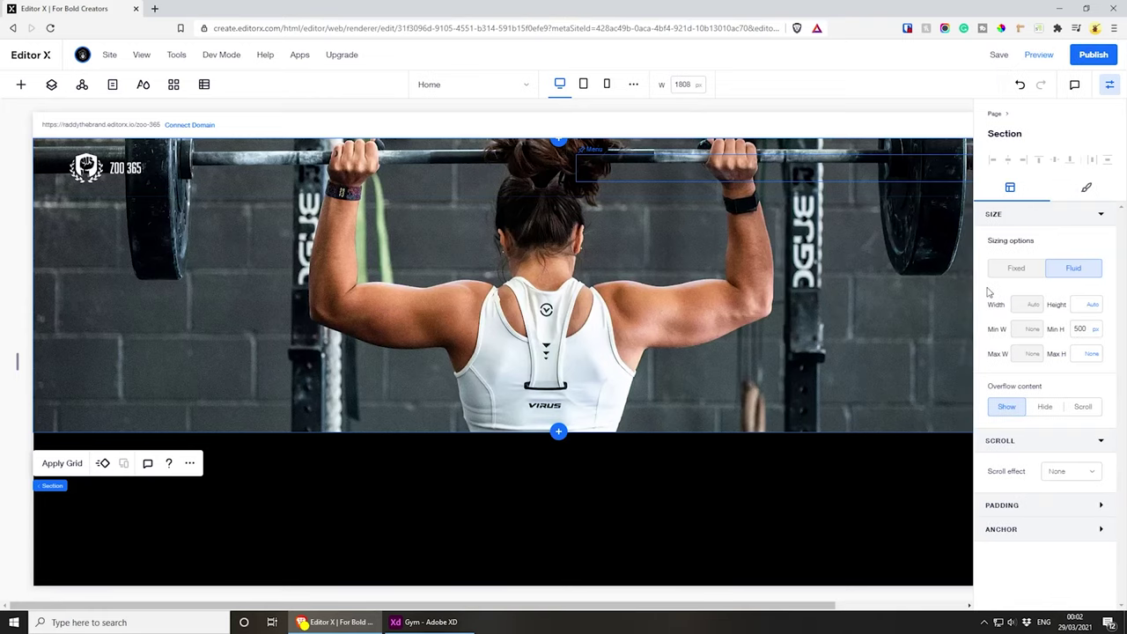
left_click(1096, 335)
left_click(1034, 294)
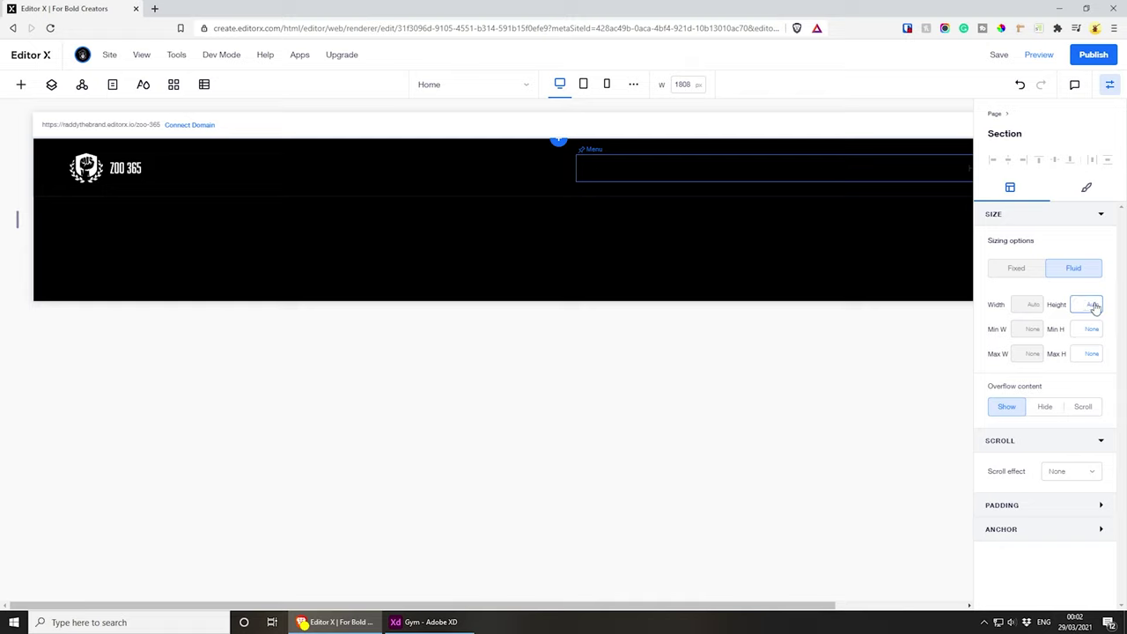
- Set the hero section's height to 100 vh
left_click(1094, 306)
left_click(1068, 396)
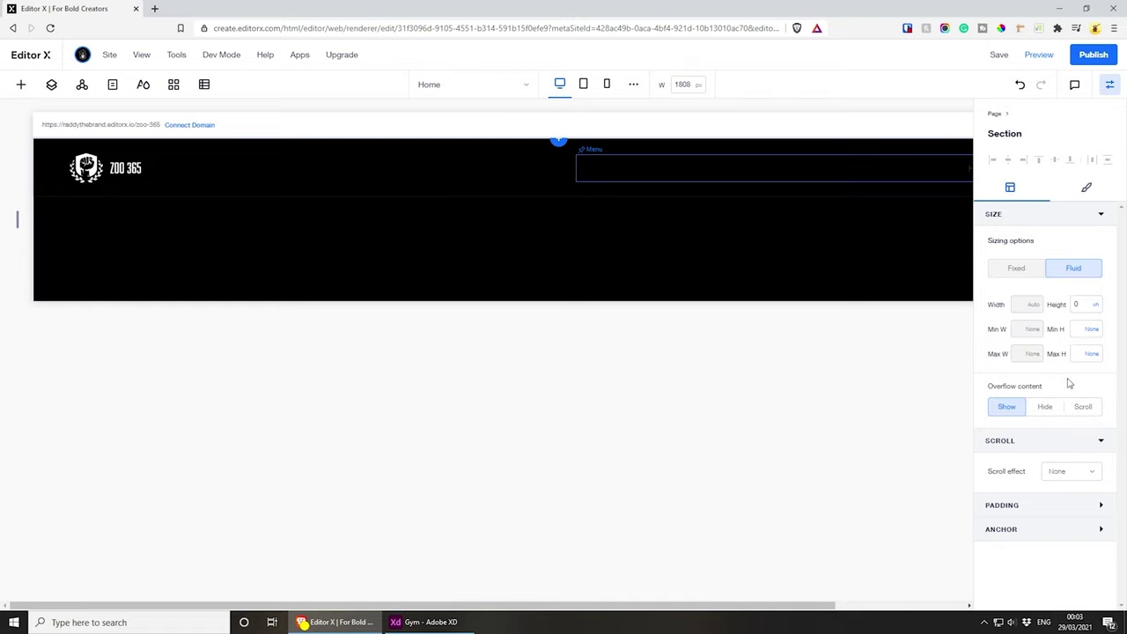
left_click(1079, 304)
type("100")
key("Return")
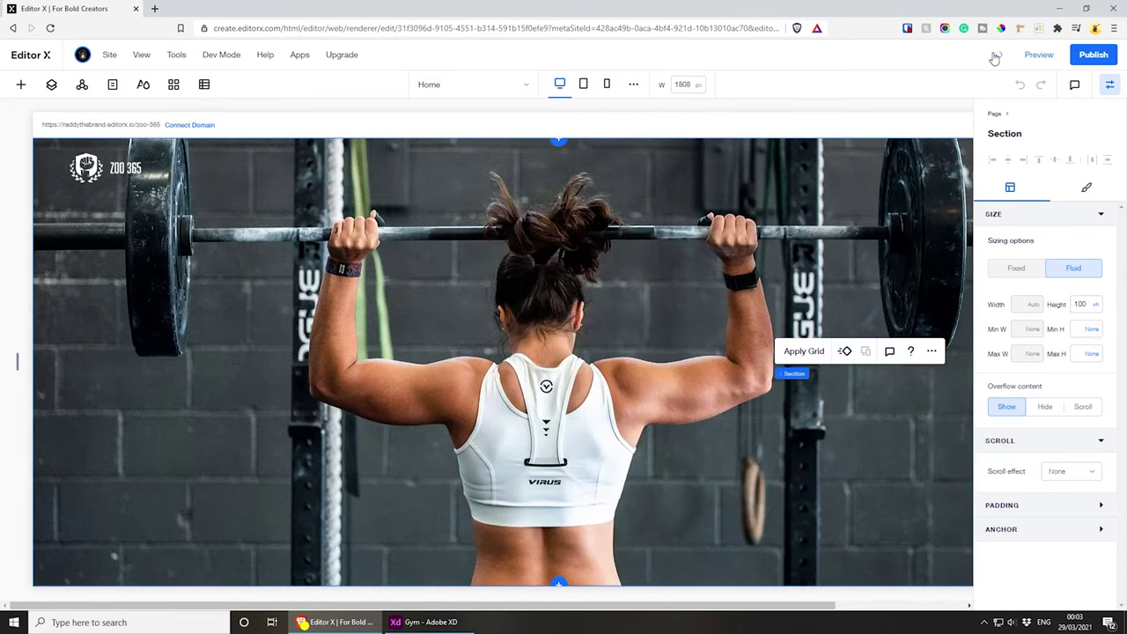
- Publish the site and check the live page's hero in the developer tools' Moto G4 device view
left_click(1094, 56)
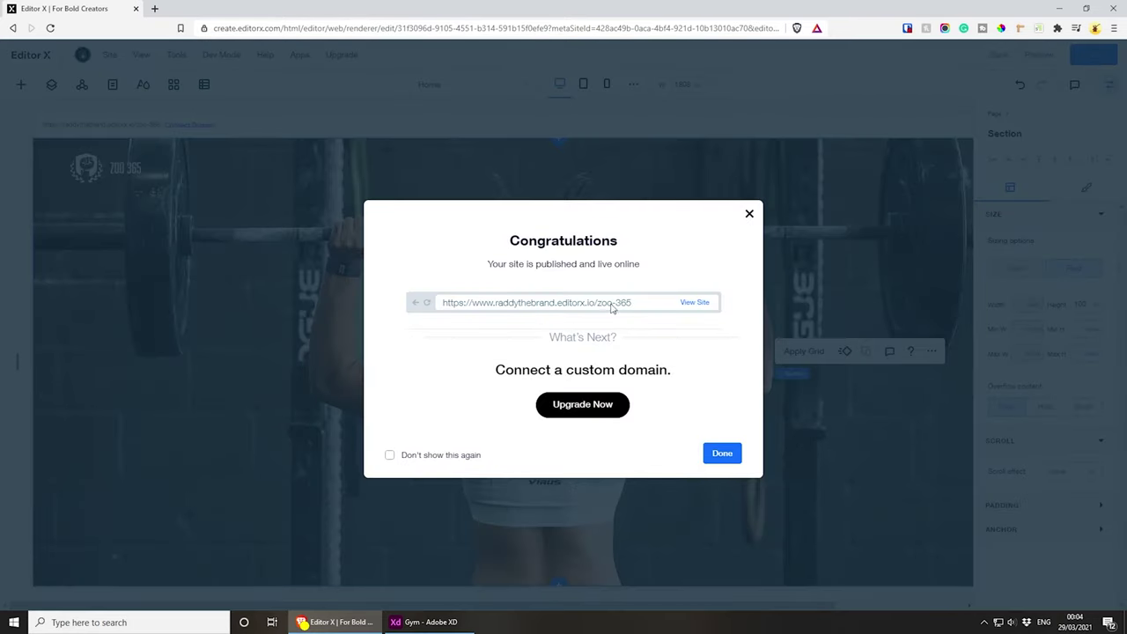
left_click(697, 304)
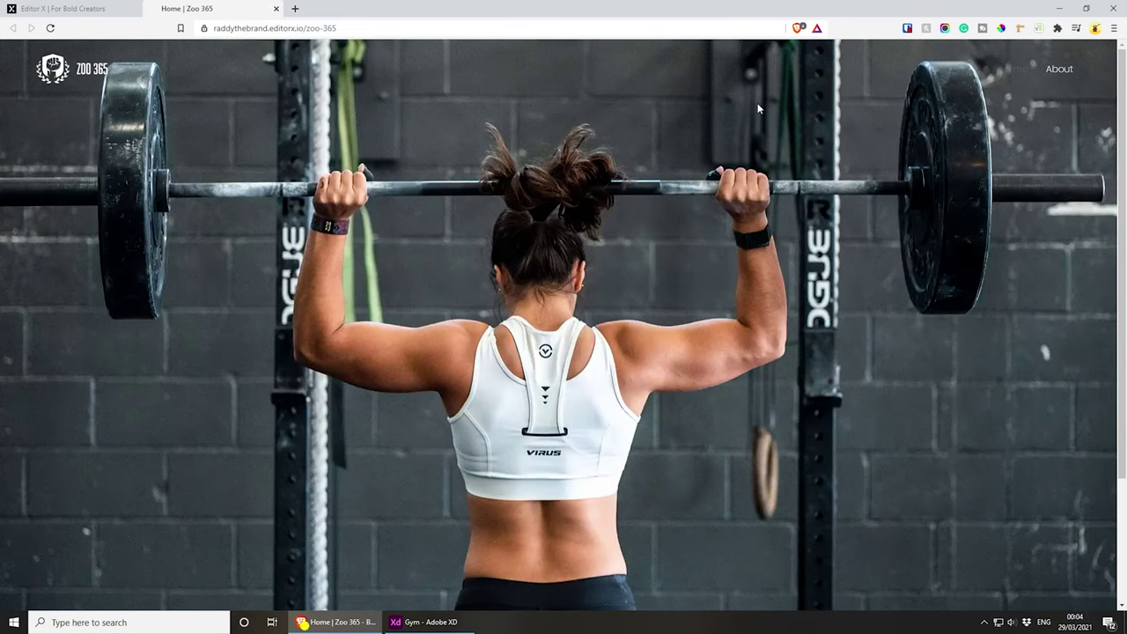
right_click(629, 128)
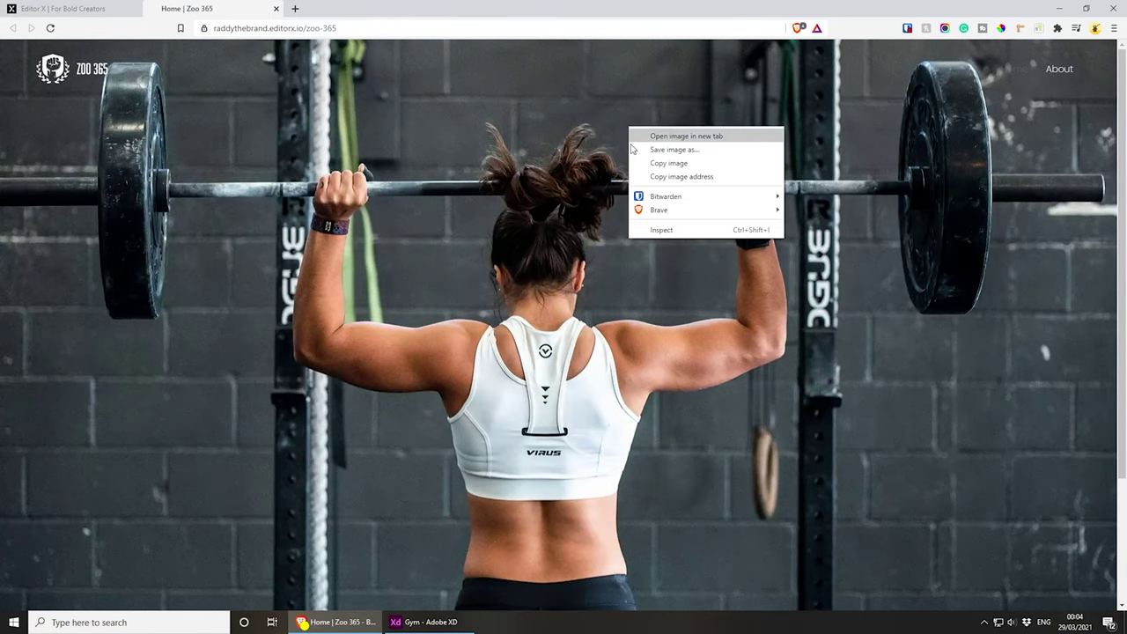
left_click(664, 234)
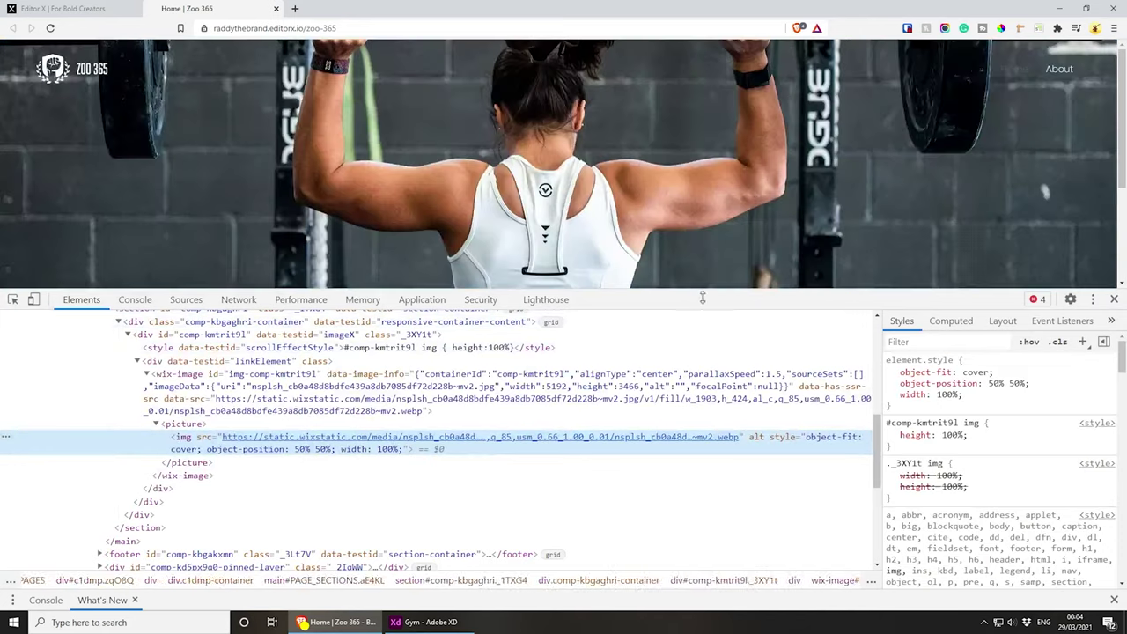
key("ctrl+shift+m")
left_click_drag(727, 300, 736, 567)
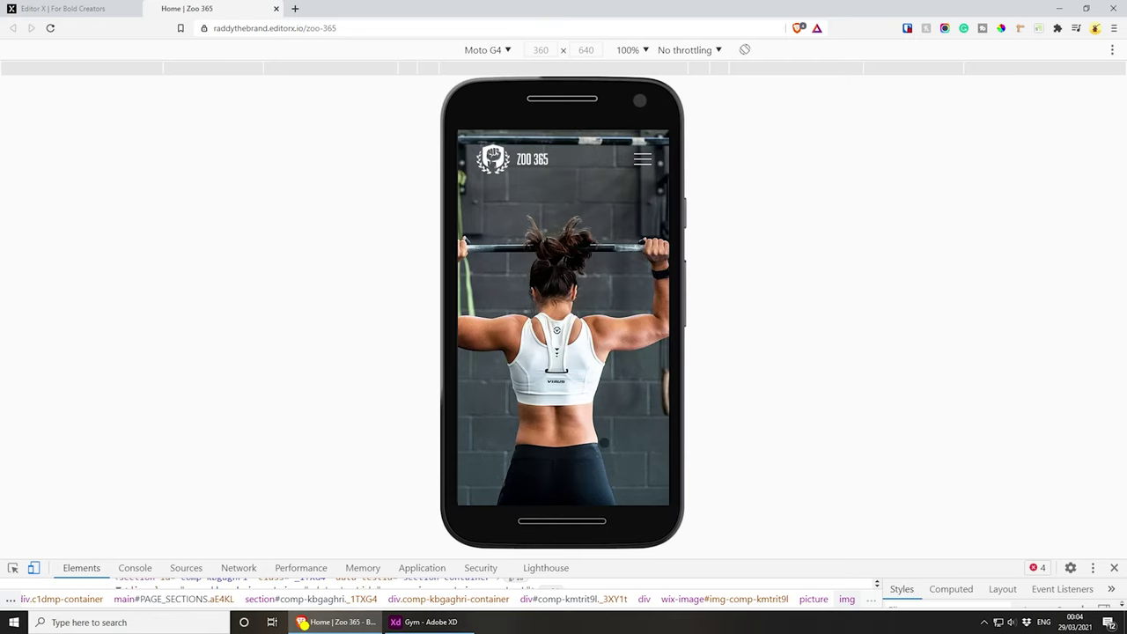
left_click_drag(616, 565, 621, 541)
- Review the hero section in Editor X and compare it with the hero in the Adobe XD design
key("ctrl+shift+Tab")
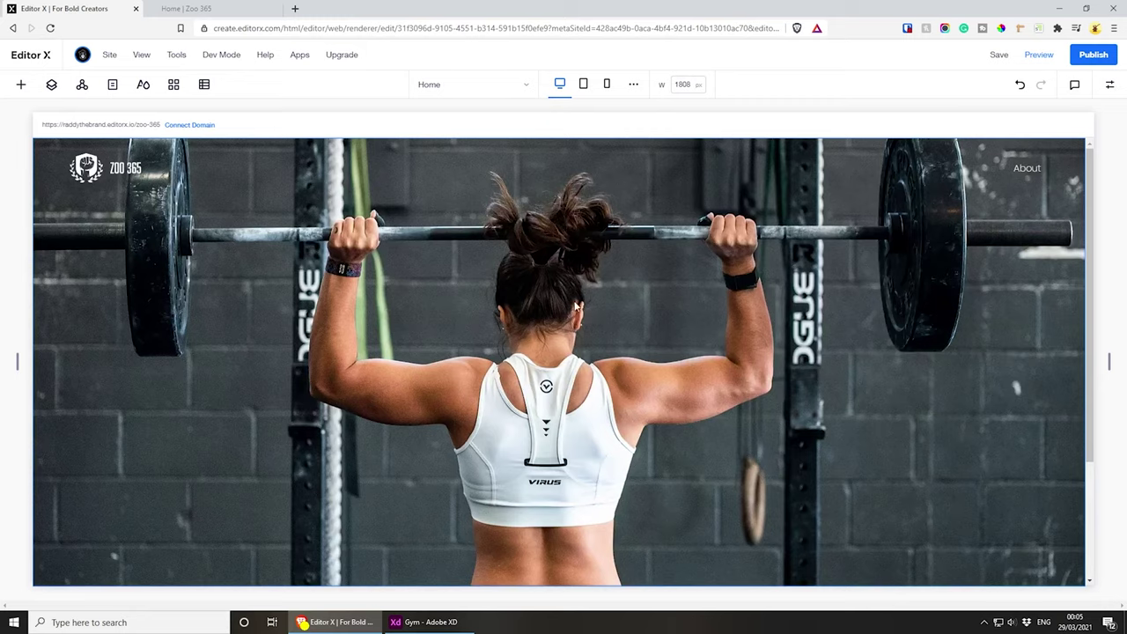
scroll(558, 306, "down", 2)
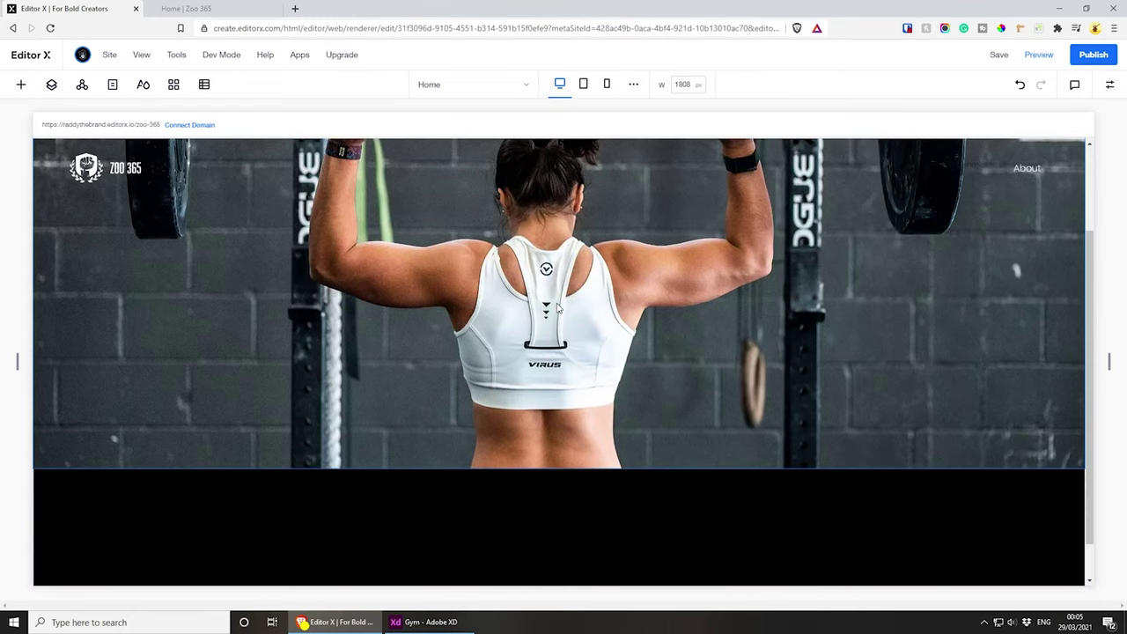
scroll(557, 306, "up", 2)
left_click(428, 621)
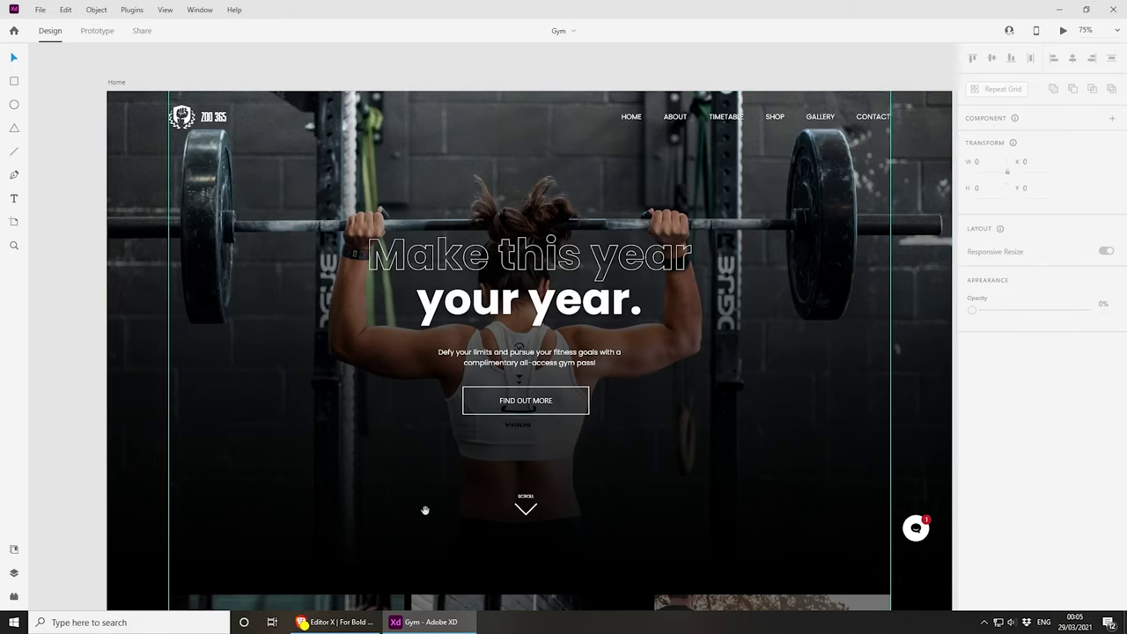
left_click_drag(422, 511, 439, 493)
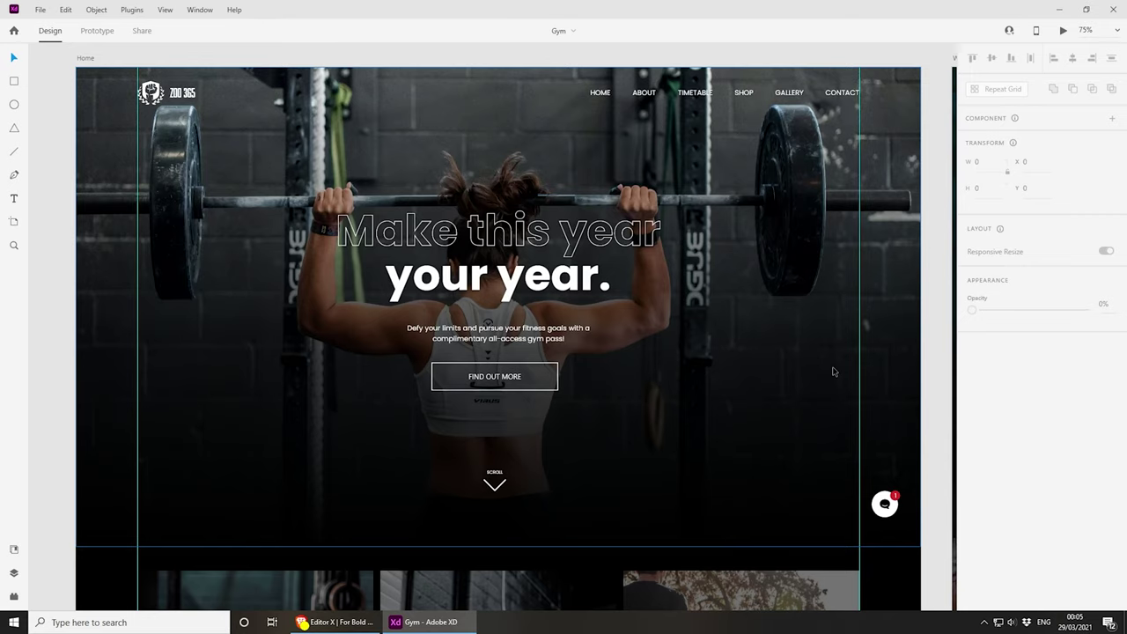
left_click(101, 256)
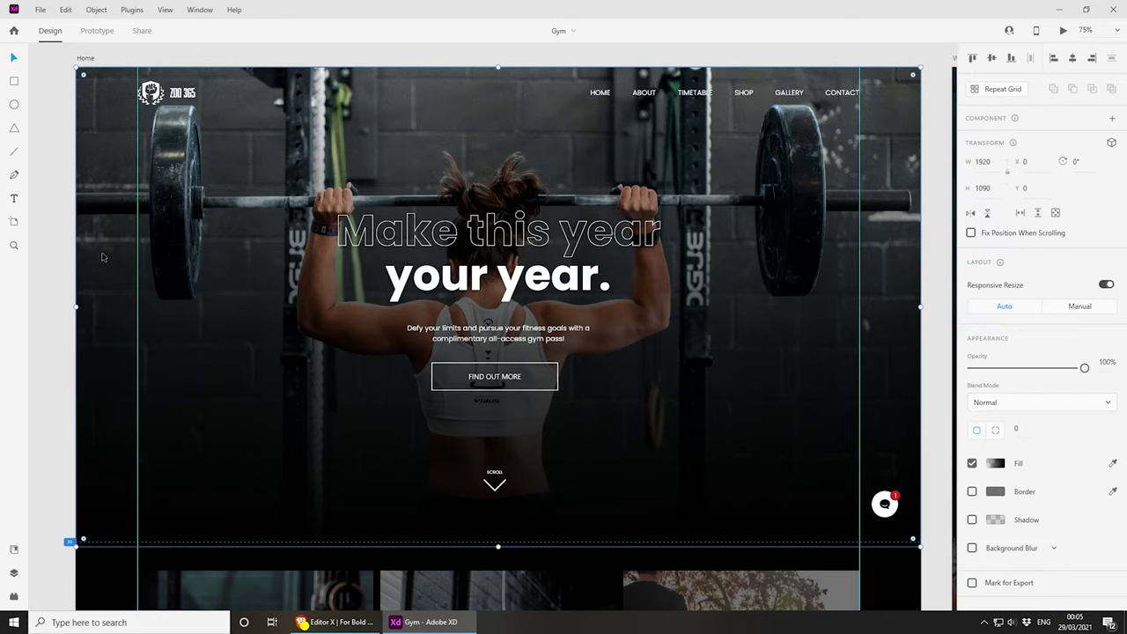
scroll(366, 326, "left", 4)
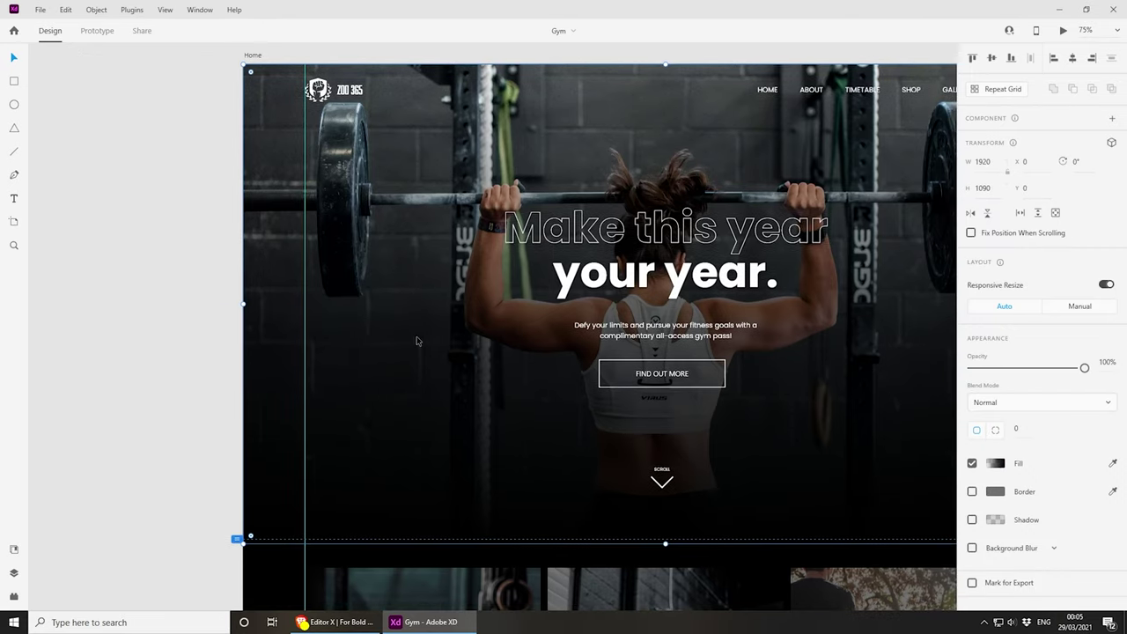
left_click_drag(415, 337, 267, 340)
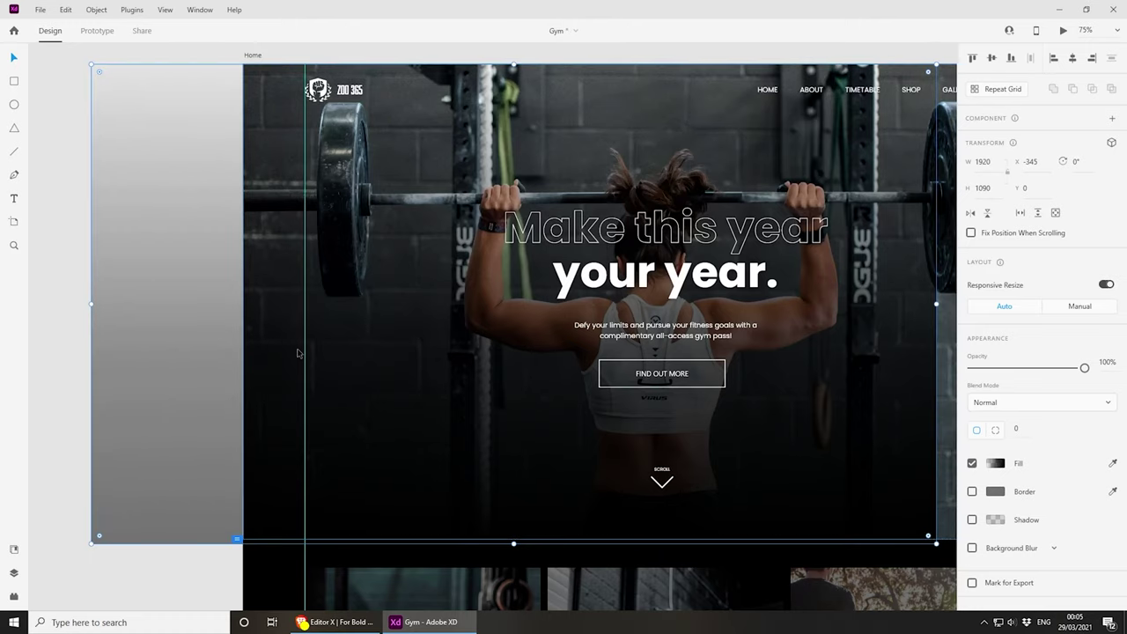
key("ctrl+z")
left_click_drag(421, 364, 342, 386)
scroll(260, 368, "left", 7)
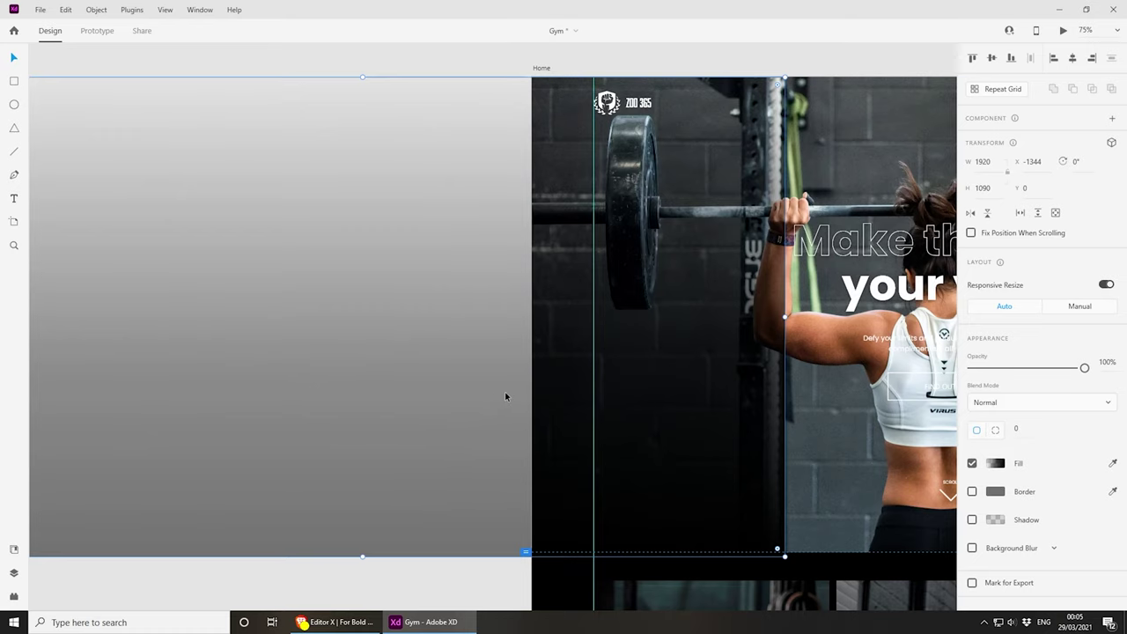
key("ctrl+z")
scroll(481, 403, "right", 8)
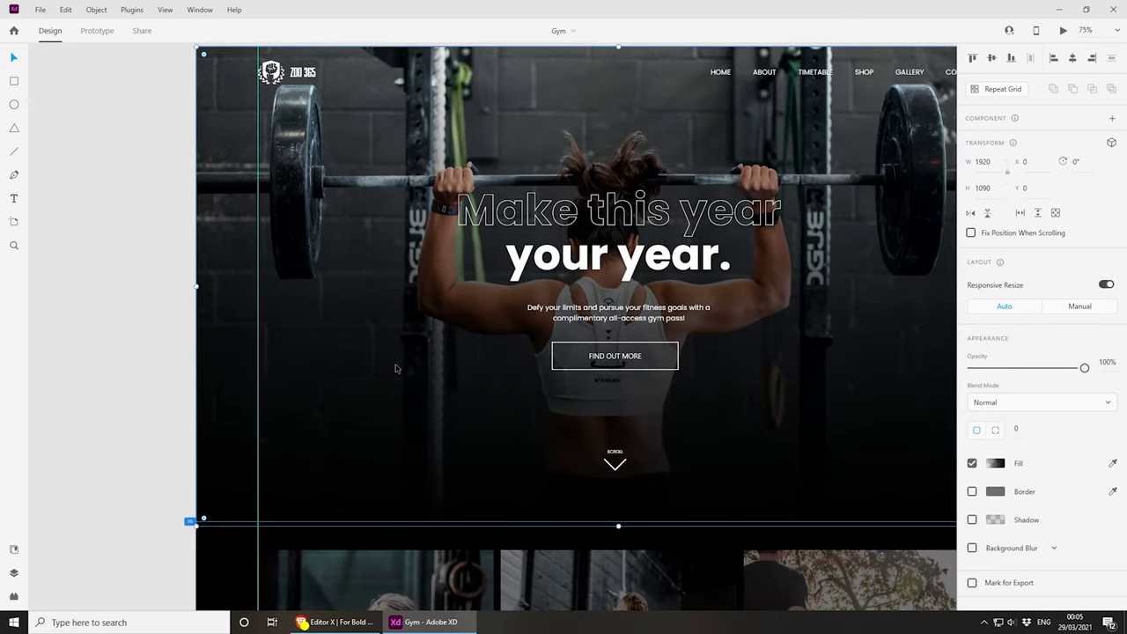
- Move the hero's black gradient overlay rectangle off the Home artboard to about X -2085, Y -10
scroll(348, 386, "left", 13)
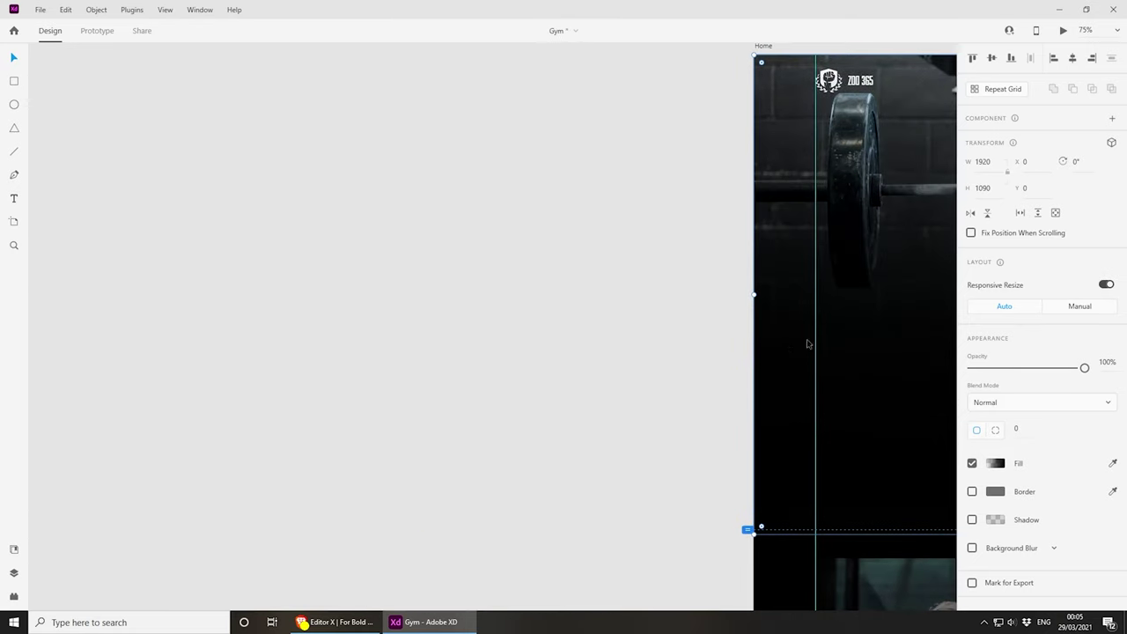
left_click_drag(807, 343, 36, 332)
scroll(672, 301, "left", 4)
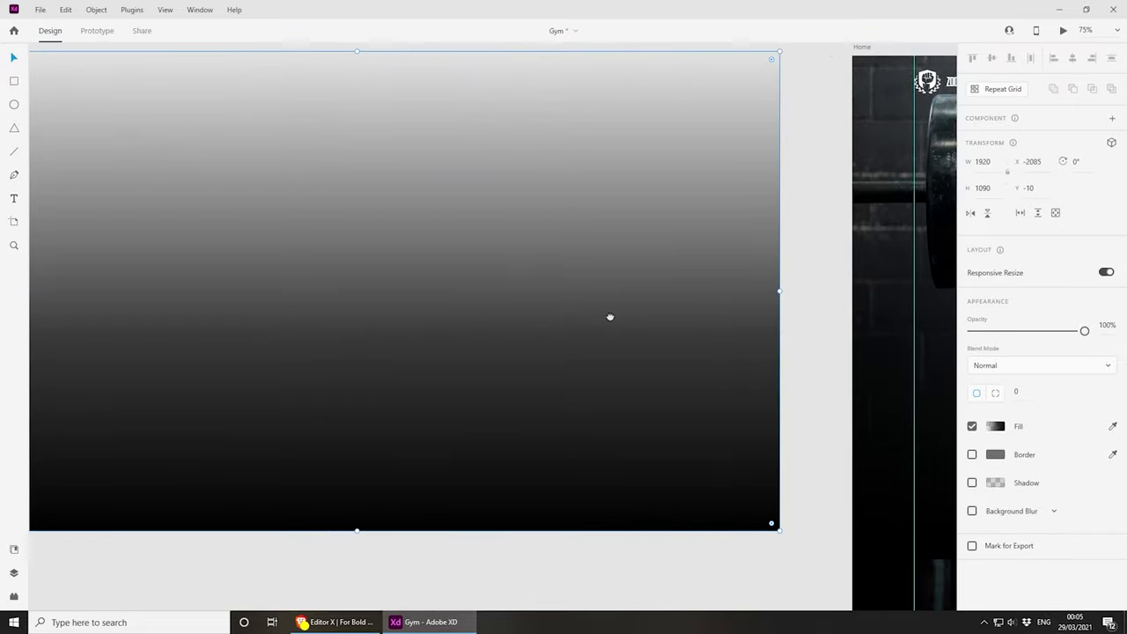
- Narrow the black gradient rectangle beside the Home artboard to a width of 10, positioned at about X -768, Y 25
left_click_drag(835, 297, 572, 326)
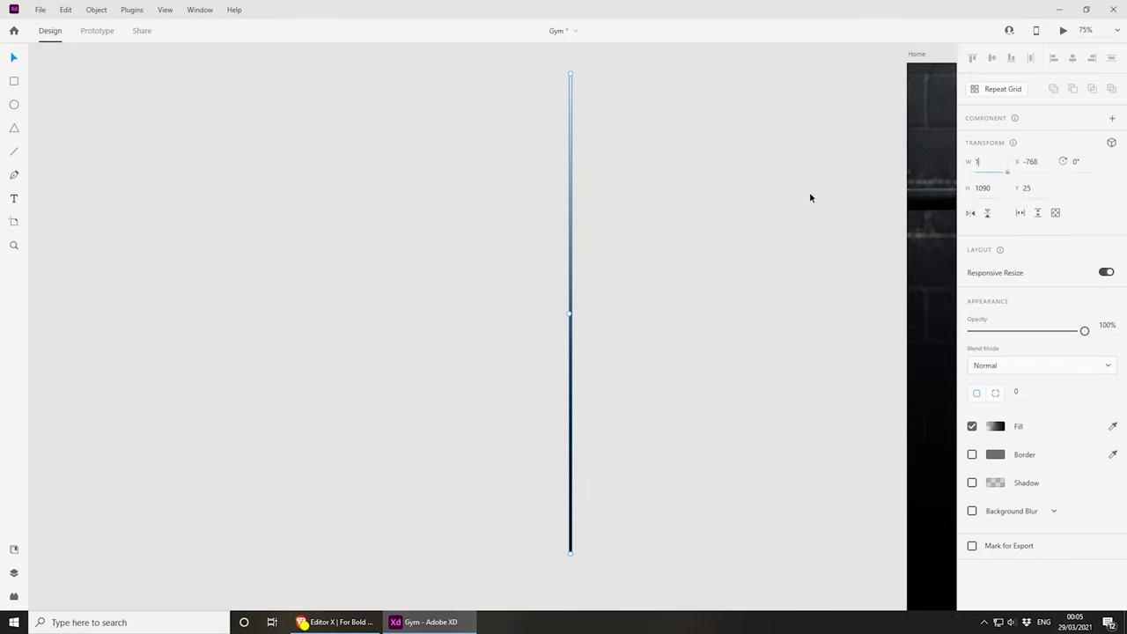
left_click(986, 162)
type("1")
key("Return")
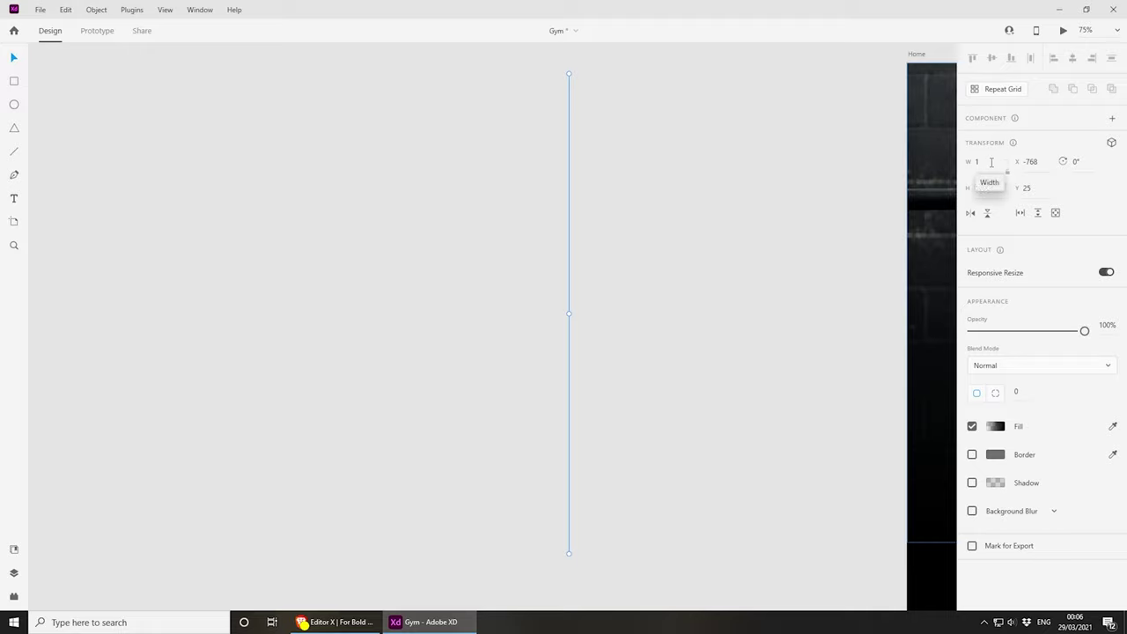
left_click(991, 162)
type("10")
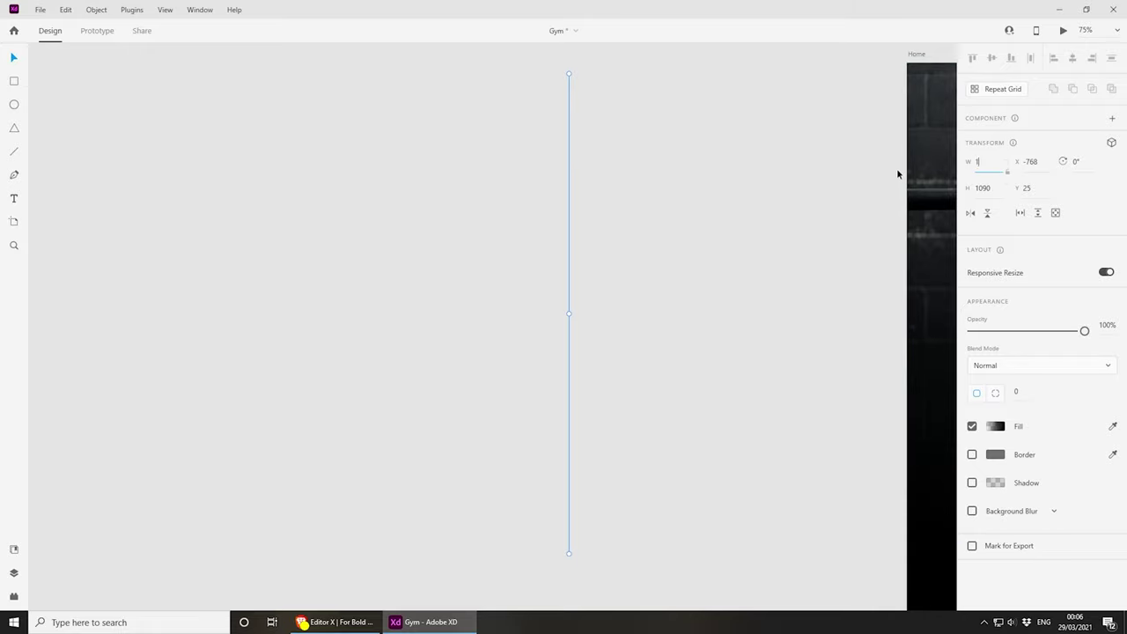
key("Return")
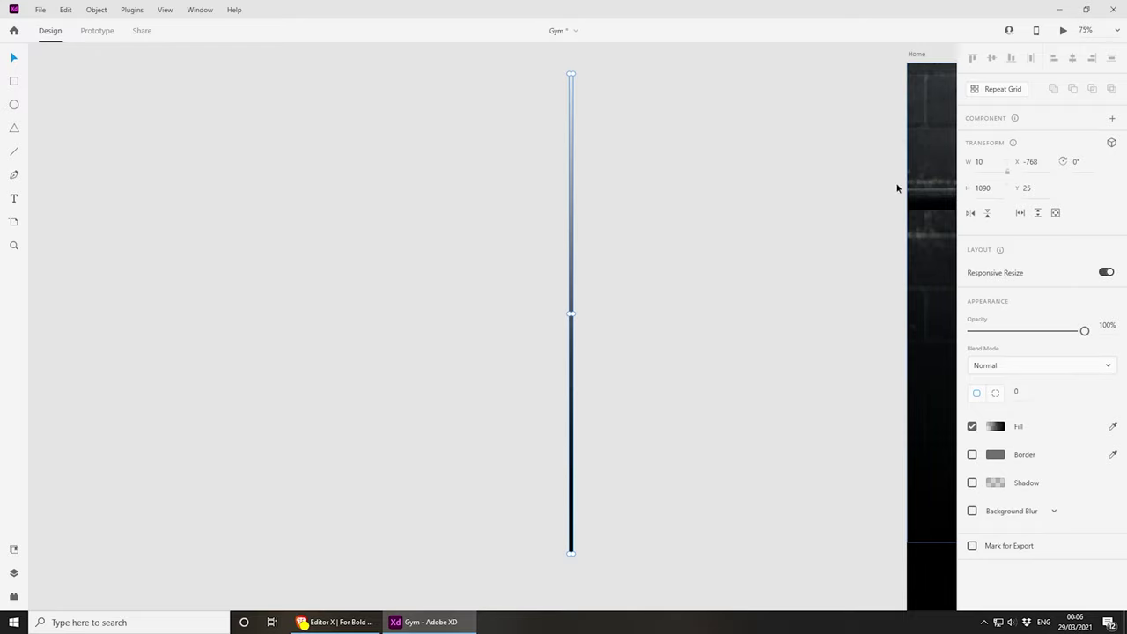
- Export the narrow gradient strip to the Desktop as an optimized SVG with presentation attributes and embedded images
left_click(624, 301)
left_click(571, 296)
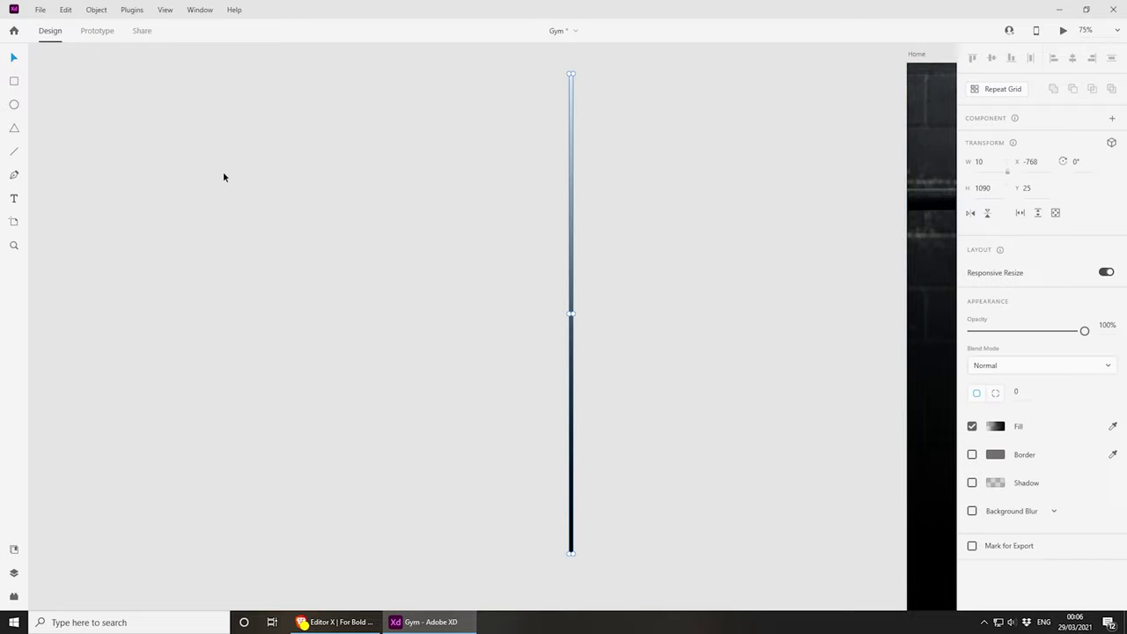
left_click_drag(749, 443, 569, 309)
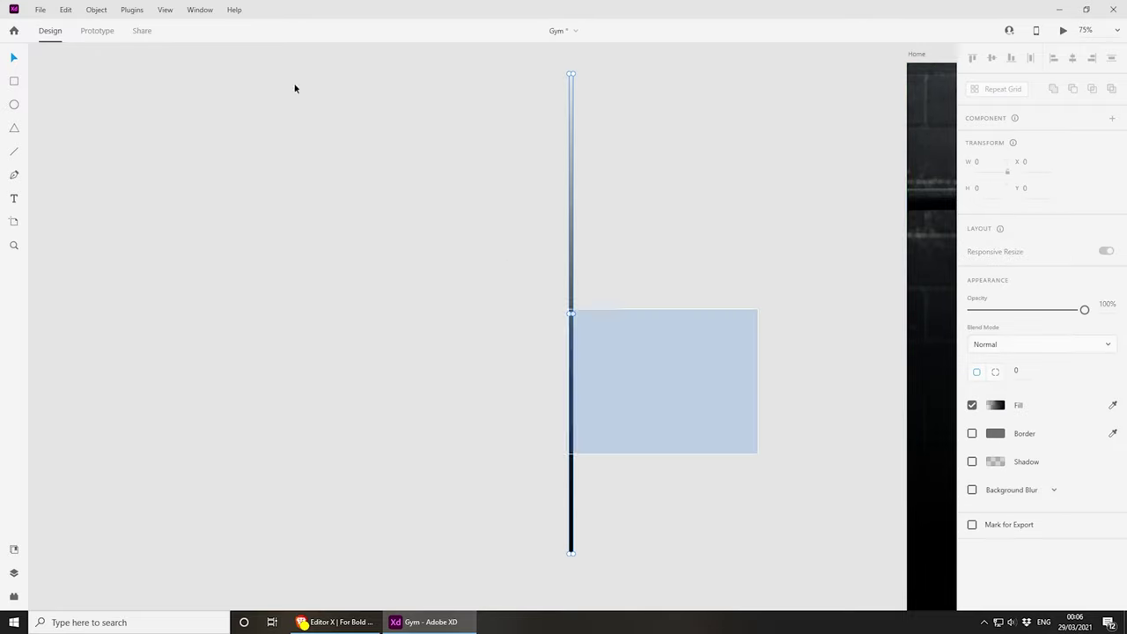
left_click(36, 10)
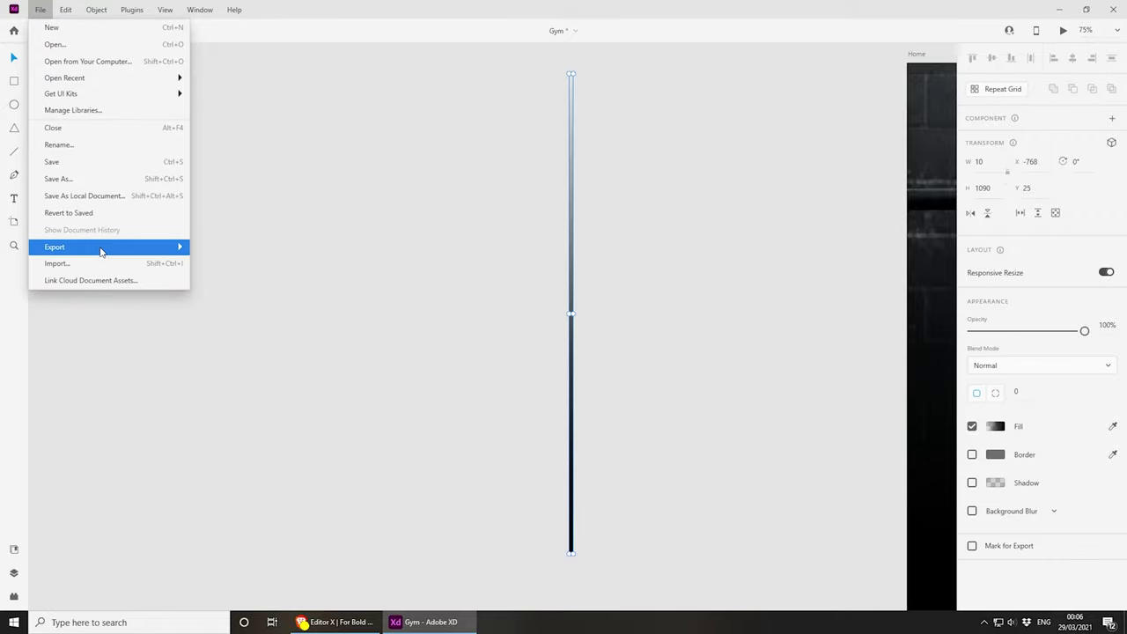
mouse_move(100, 249)
left_click(252, 266)
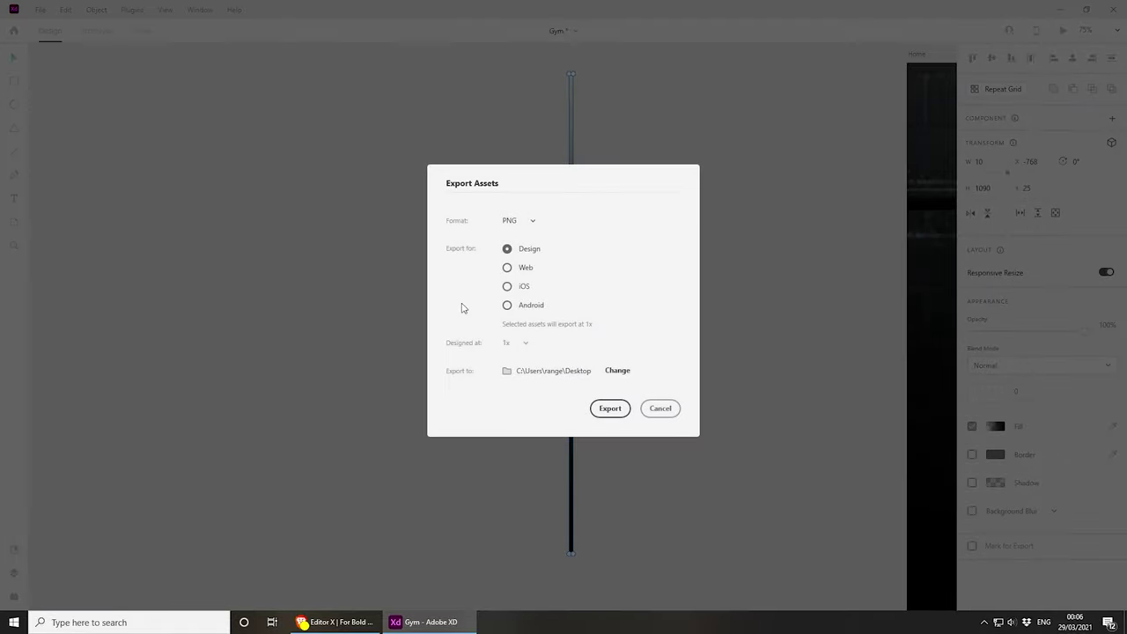
left_click(524, 222)
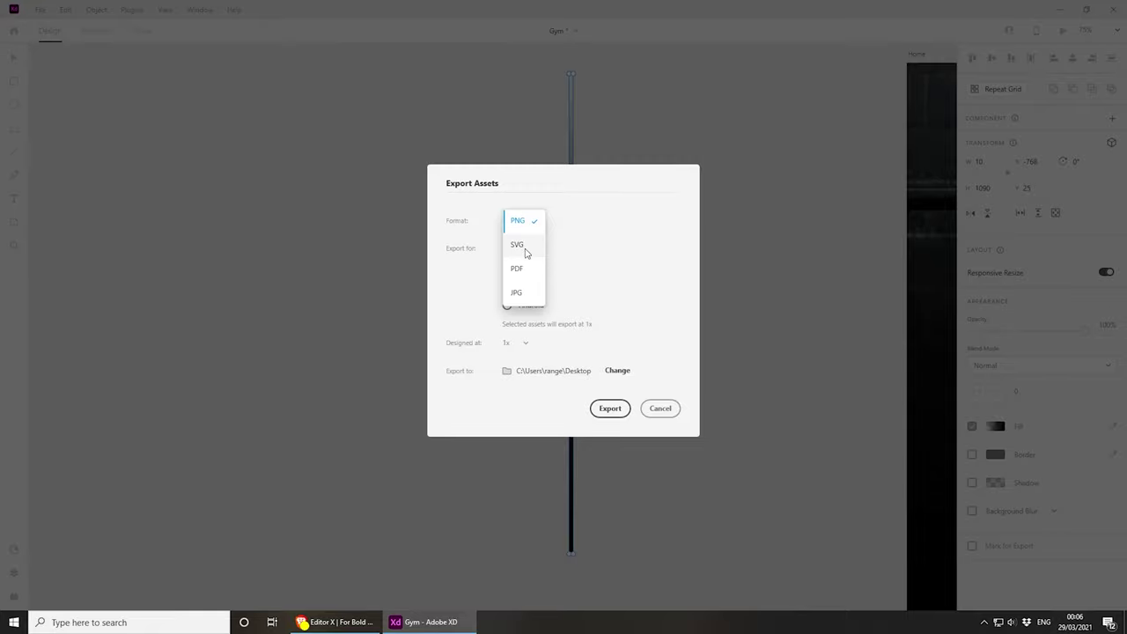
left_click(526, 250)
left_click(518, 220)
left_click(528, 226)
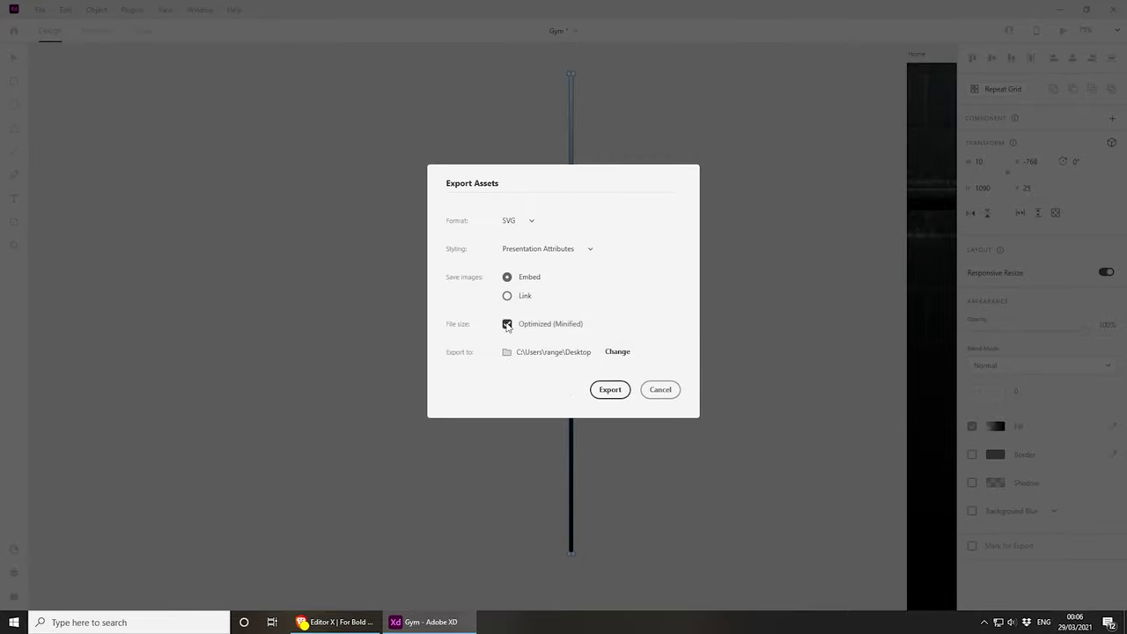
left_click(610, 393)
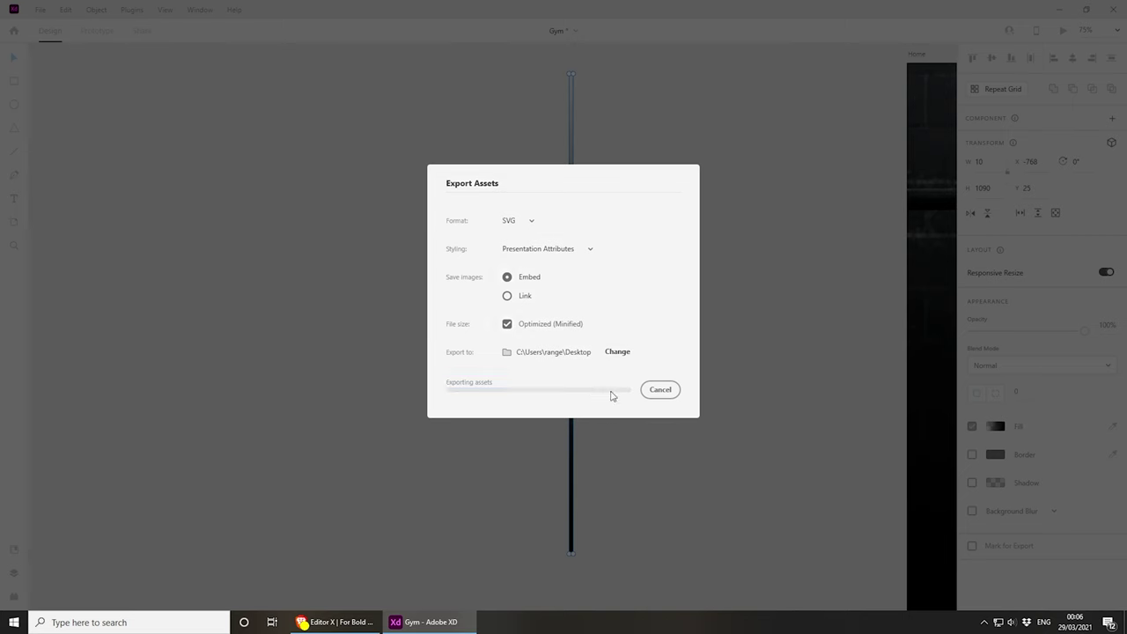
- Switch to Editor X and add a basic shape to the hero section of the Home page
key("alt+Tab")
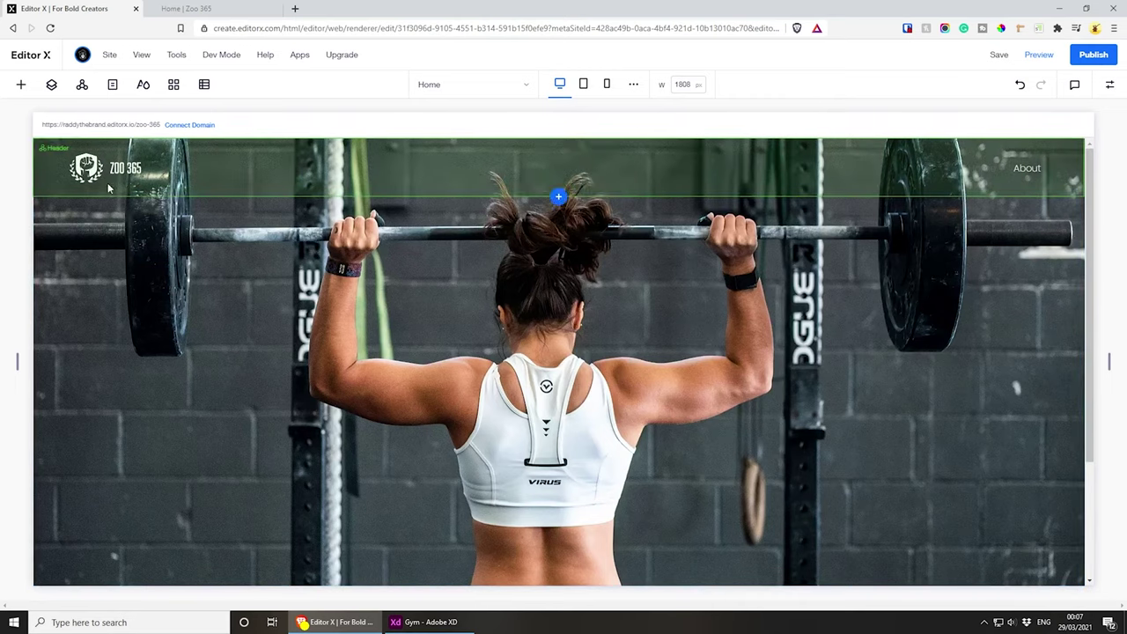
left_click(21, 85)
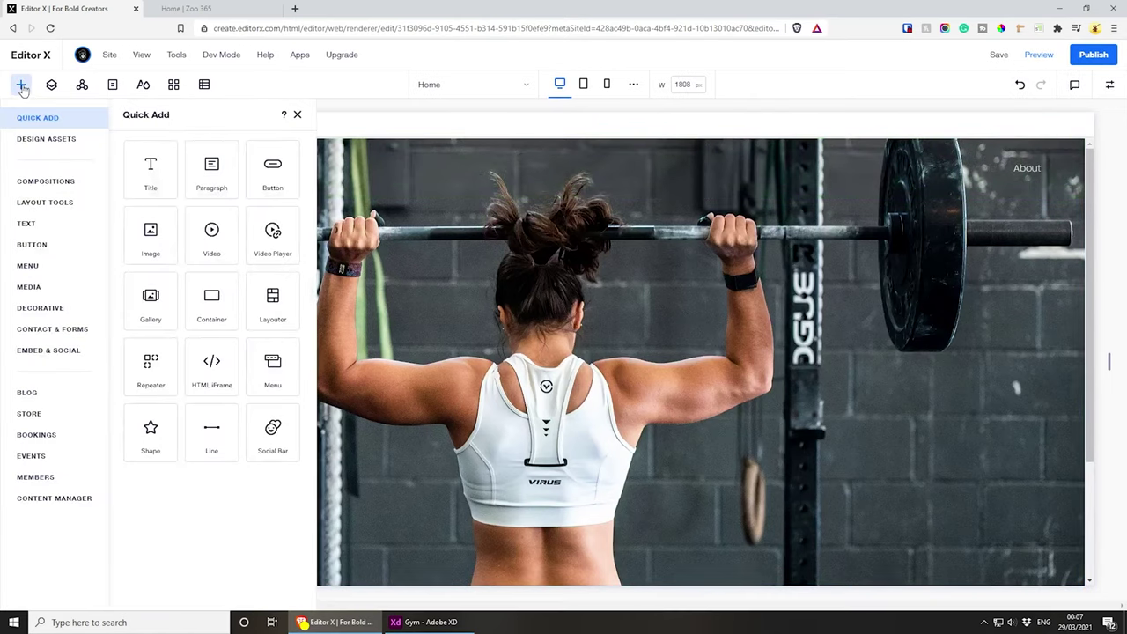
left_click(166, 442)
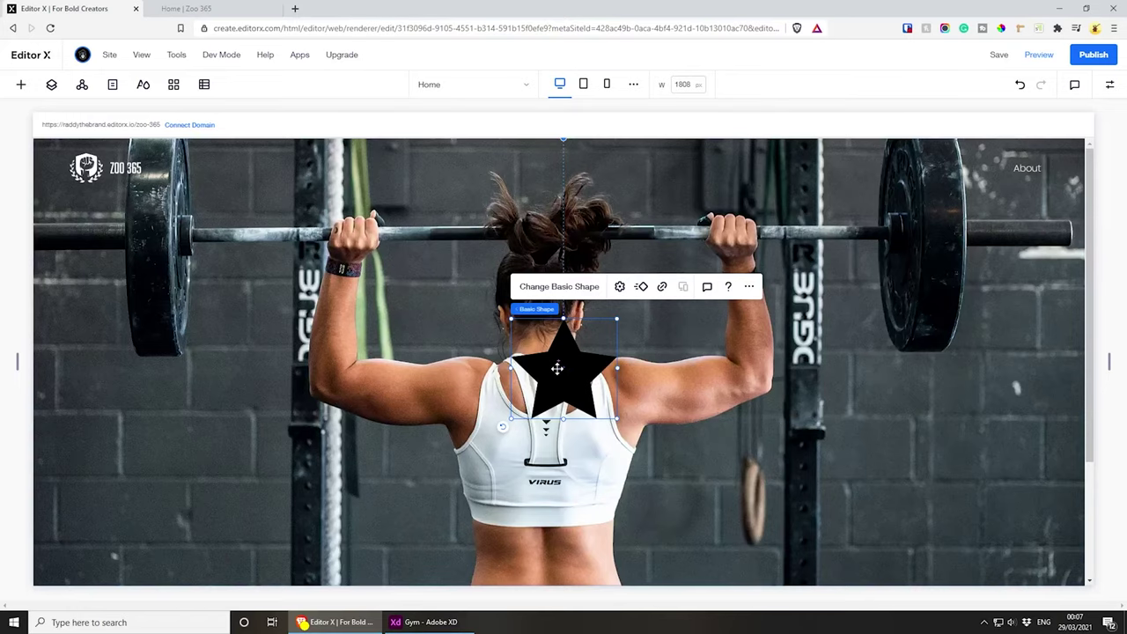
- Upload the exported hero-fade.svg to the site files and replace the star shape with it
left_click(545, 286)
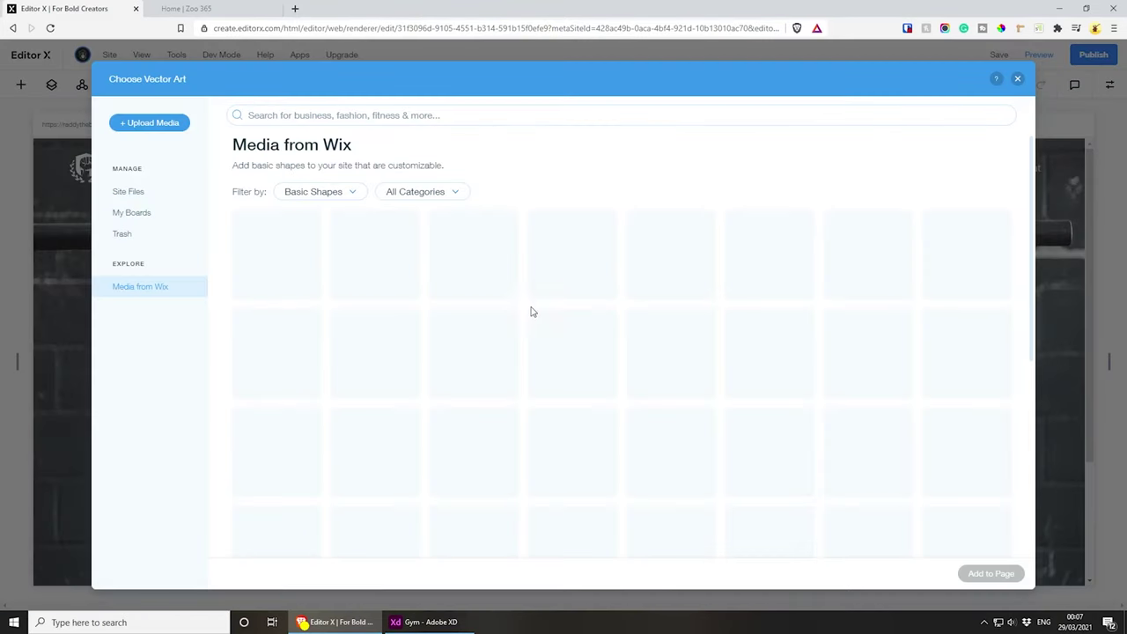
left_click(150, 123)
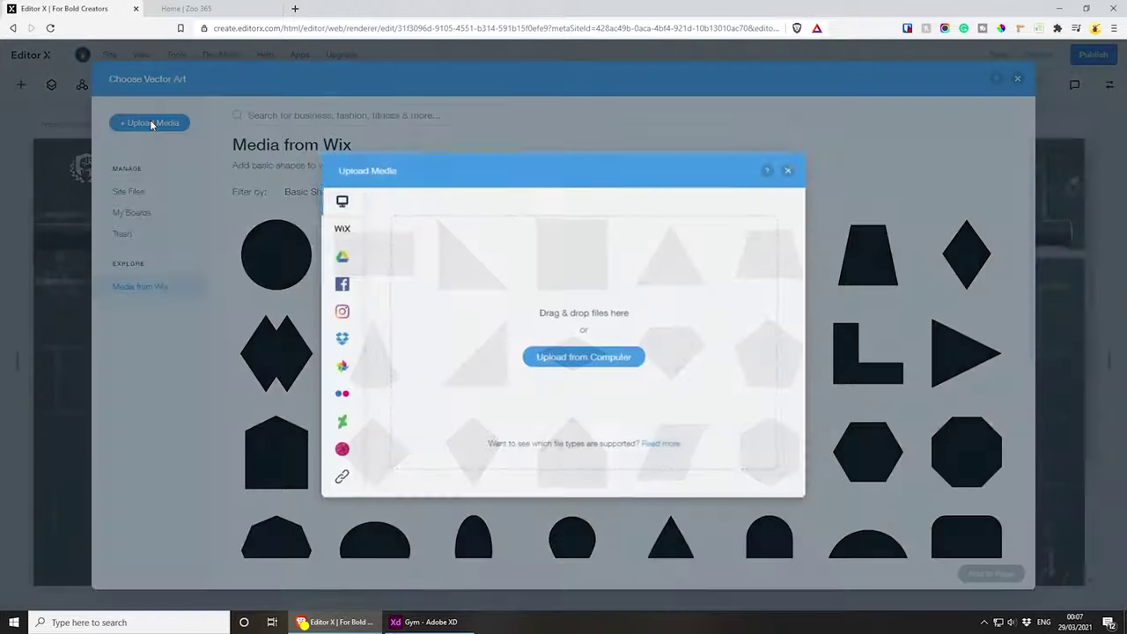
left_click_drag(1061, 9, 416, 265)
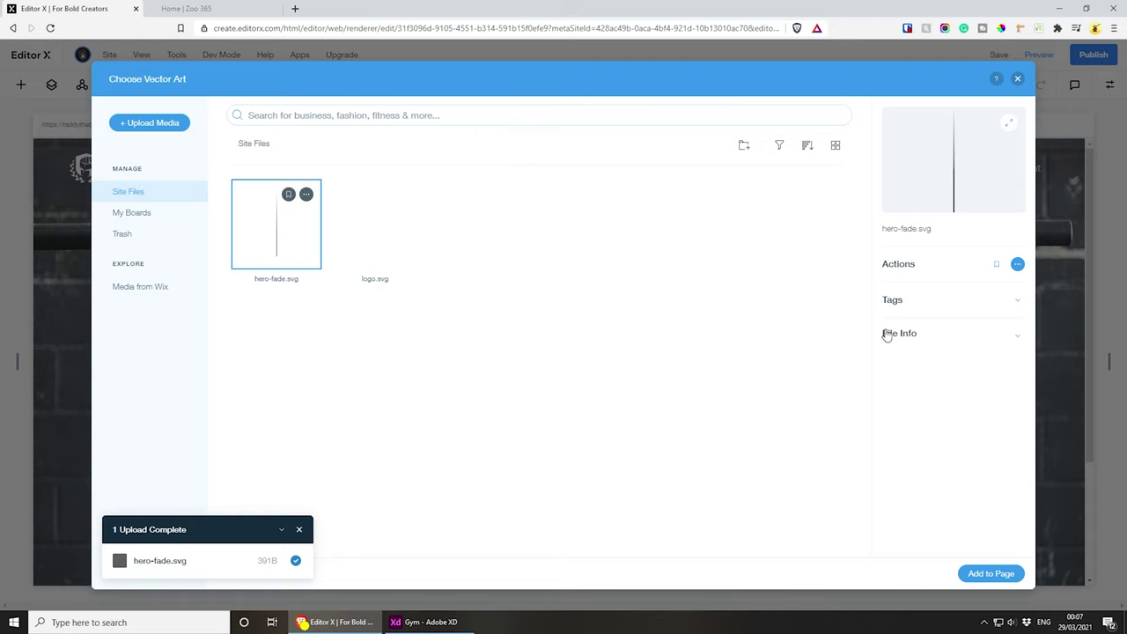
left_click(991, 573)
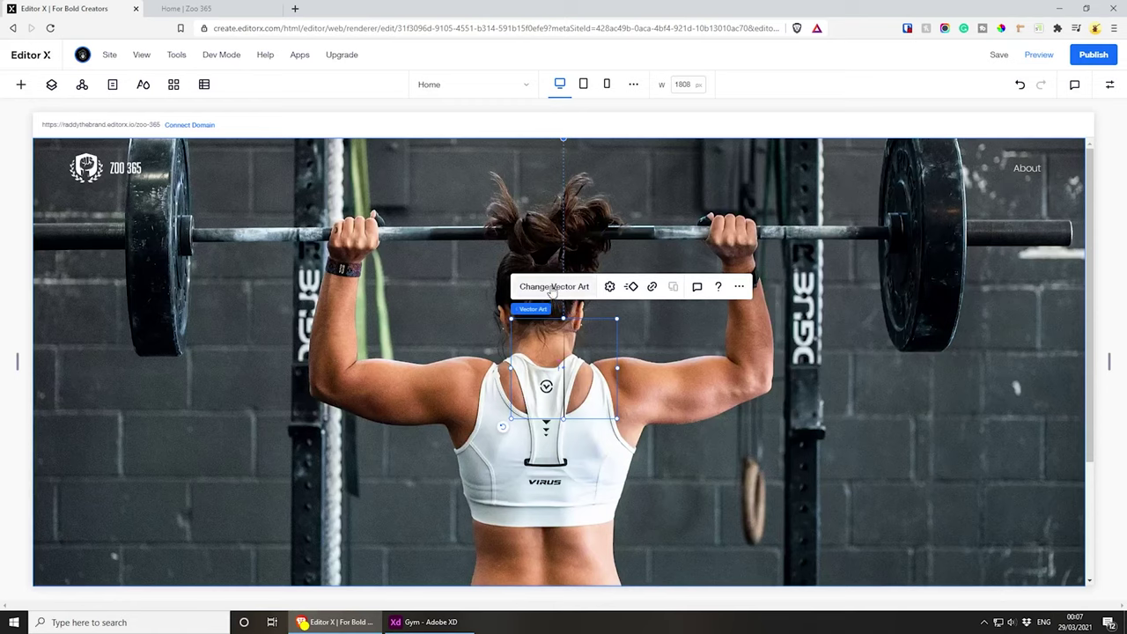
- Turn off keeping original proportions for the hero-fade vector art so it can stretch freely
left_click(609, 287)
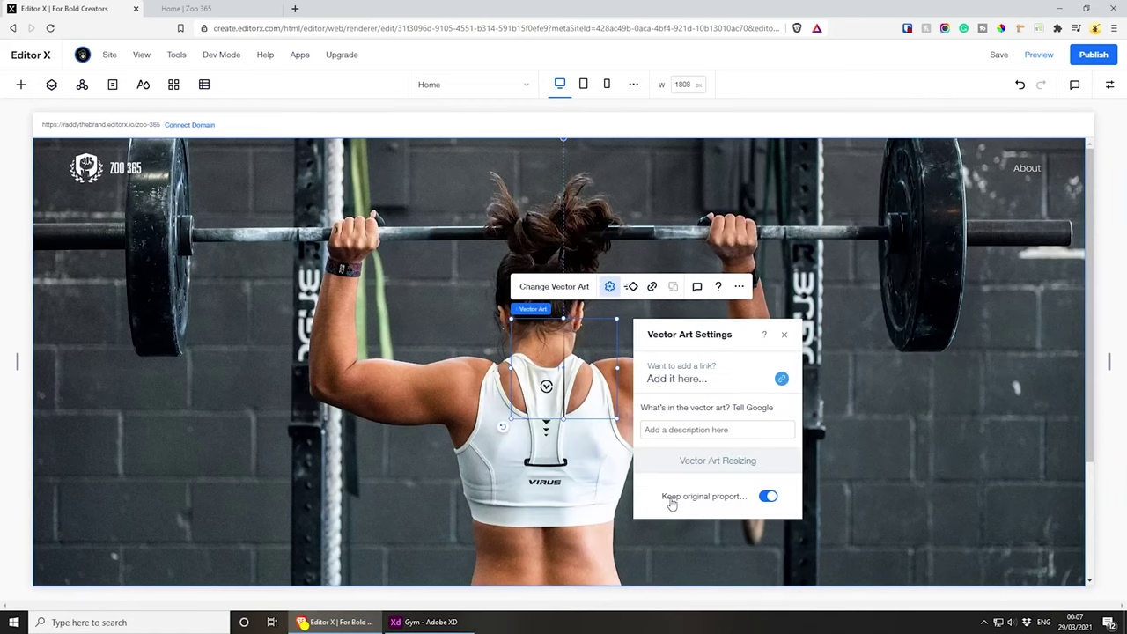
left_click(768, 498)
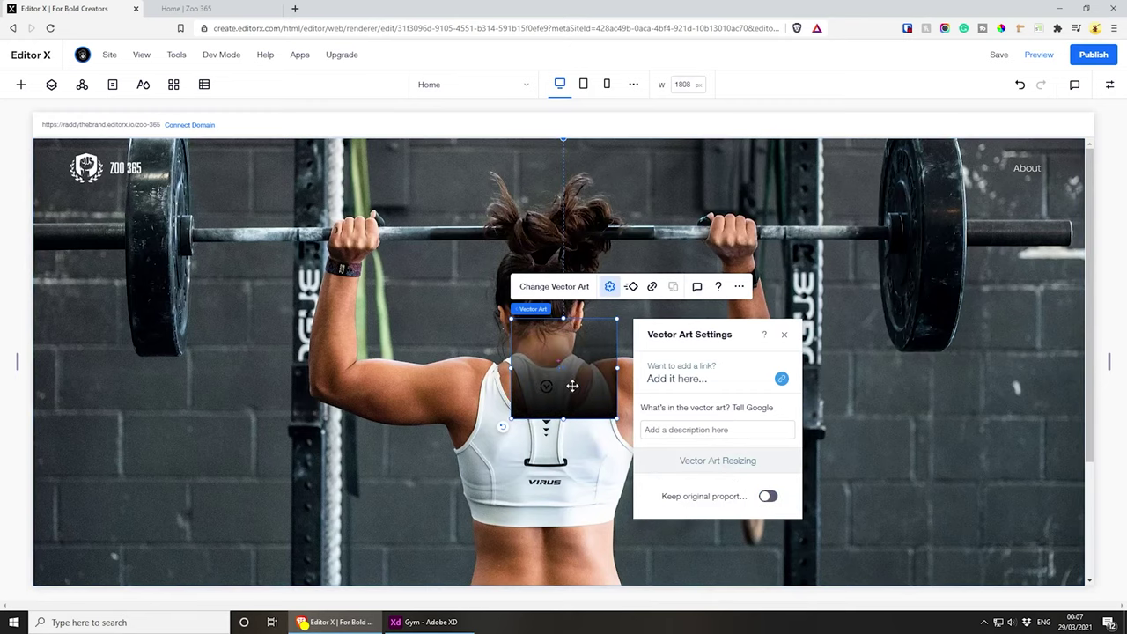
left_click(539, 374)
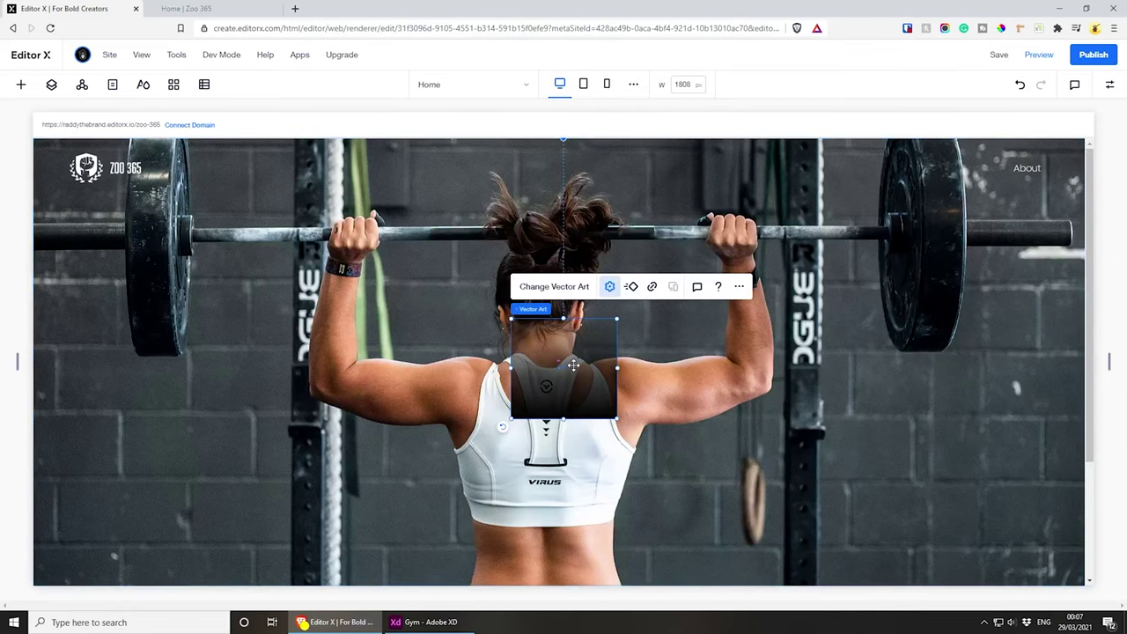
key("ctrl+z")
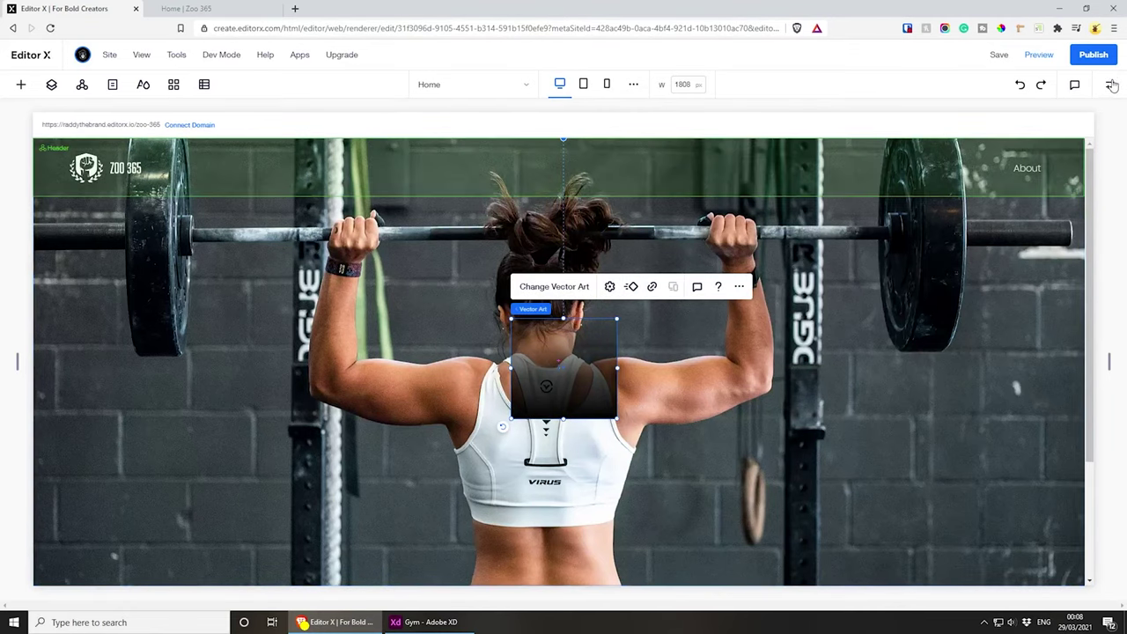
- Undock the vector art from the section's top edge and set its left and top margins to 0
left_click(1112, 85)
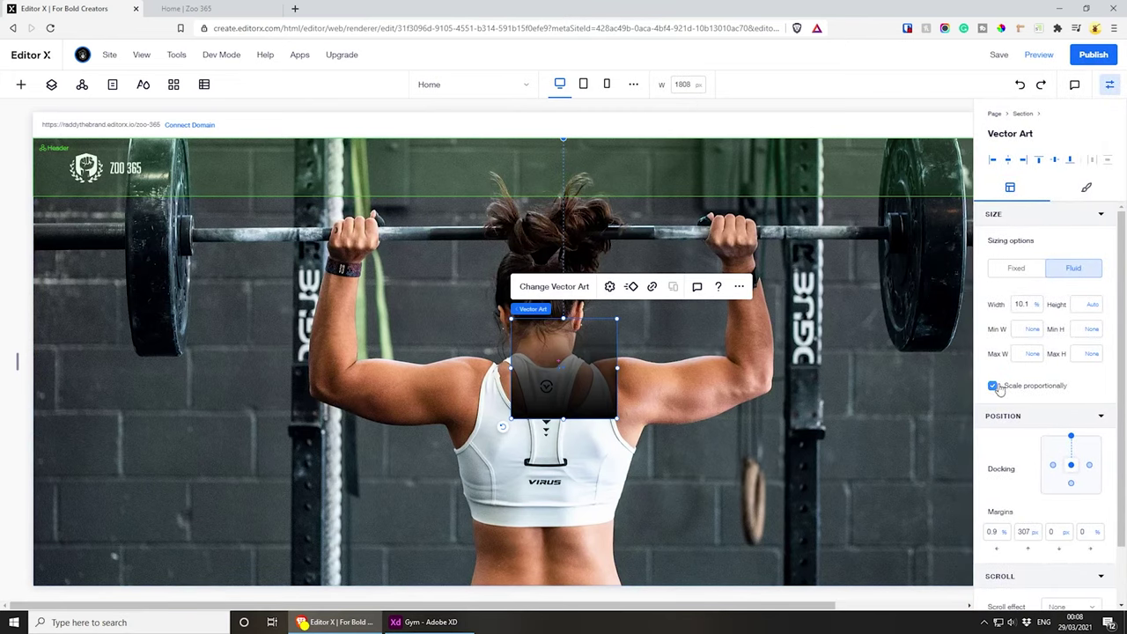
left_click(1071, 439)
left_click(1004, 532)
left_click(1008, 535)
left_click(1019, 537)
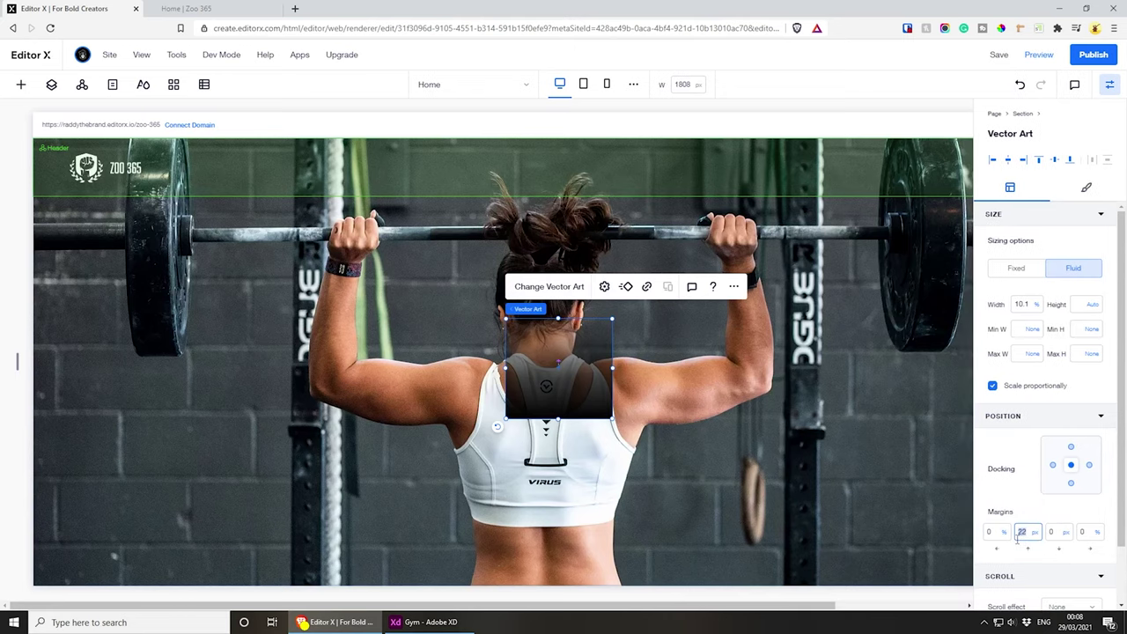
type("0")
key("Return")
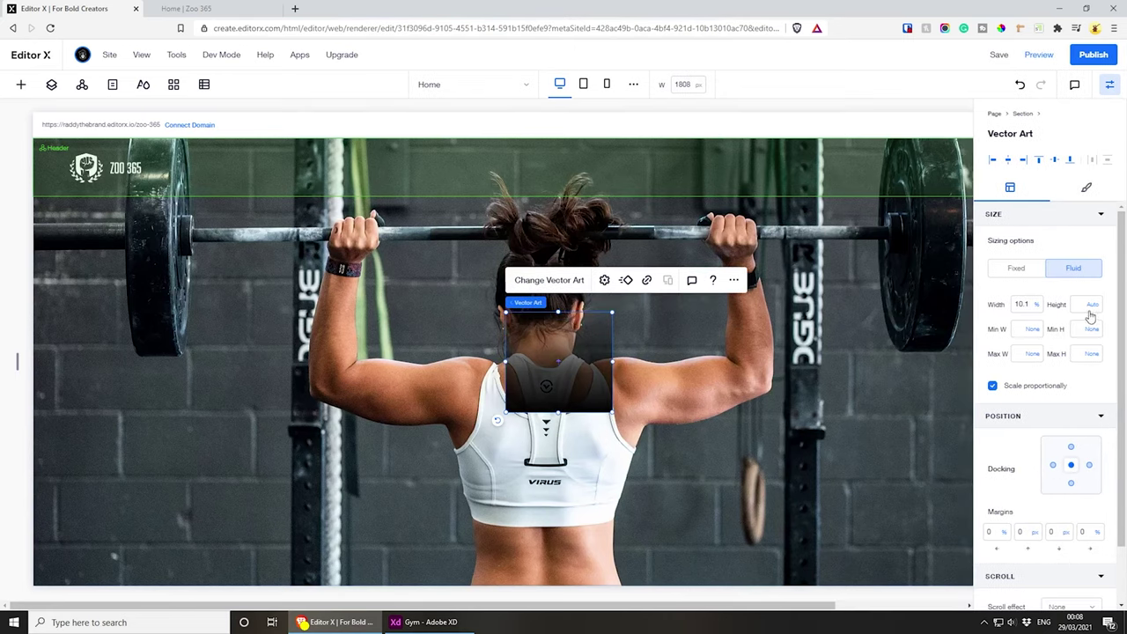
- Switch the vector art's height to percentage and set both its height and width to 100%
left_click(1080, 303)
left_click(1093, 304)
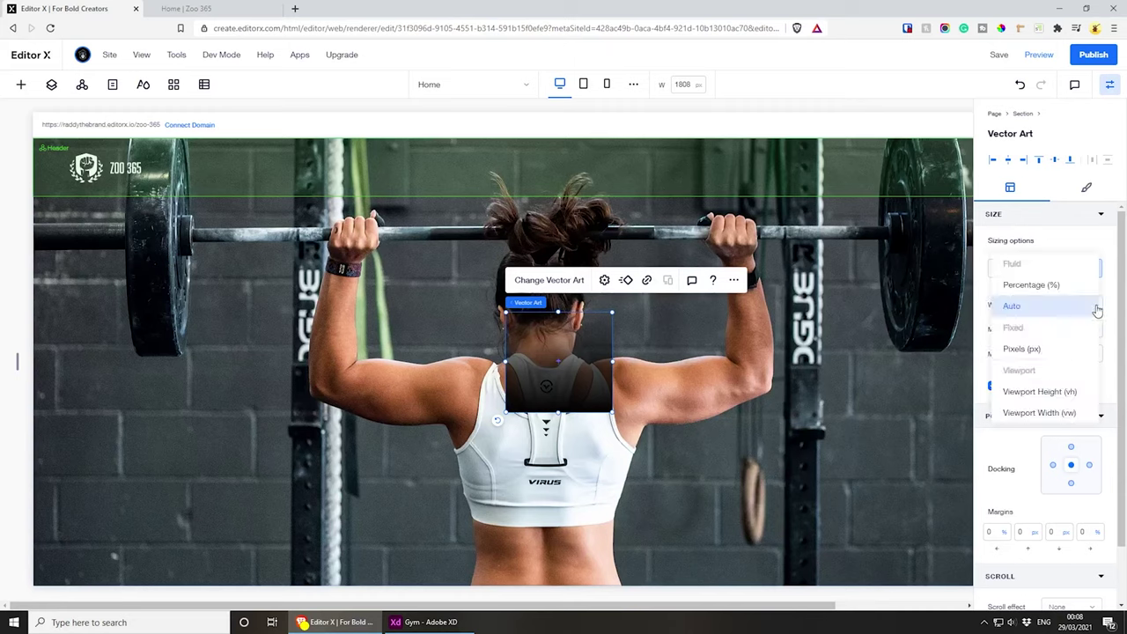
left_click(1075, 293)
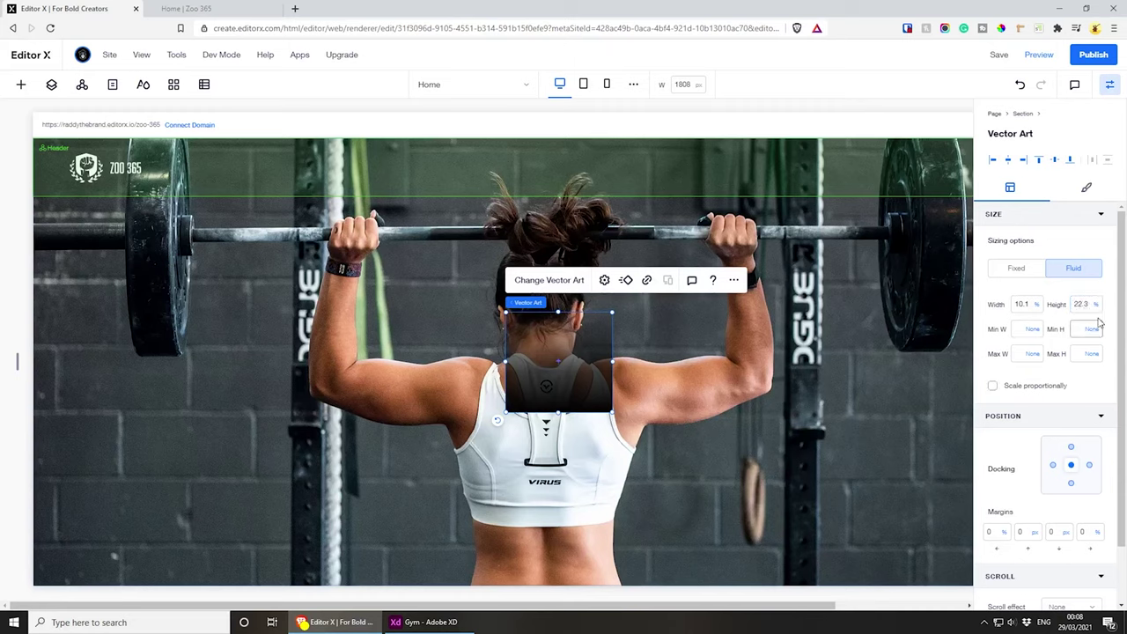
left_click(1097, 306)
type("100")
key("Return")
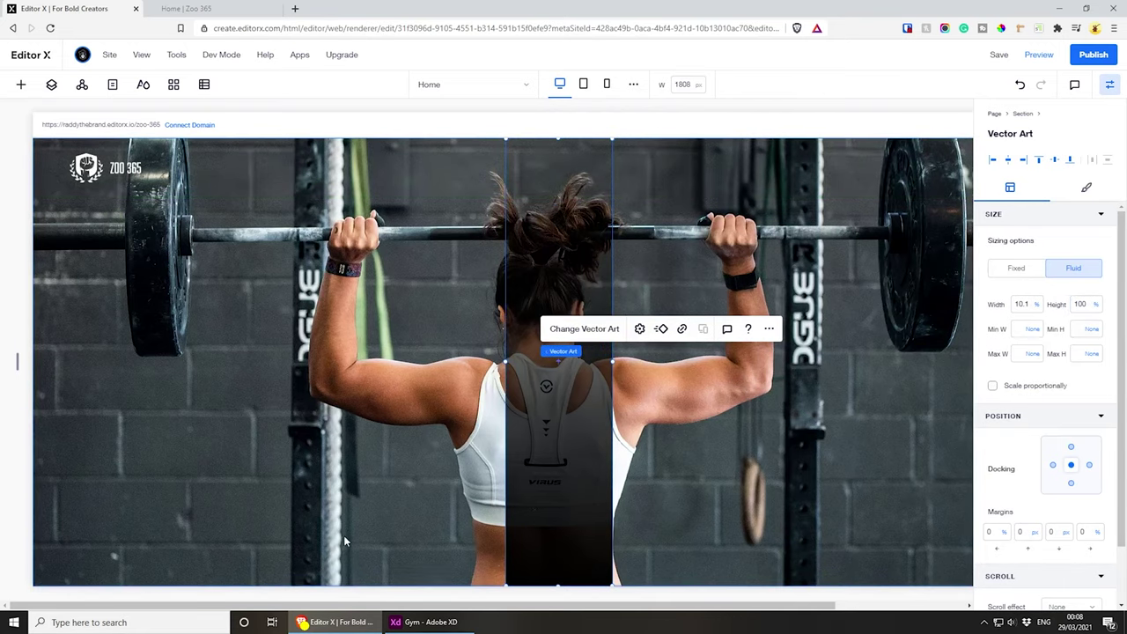
double_click(1026, 304)
type("100")
key("Return")
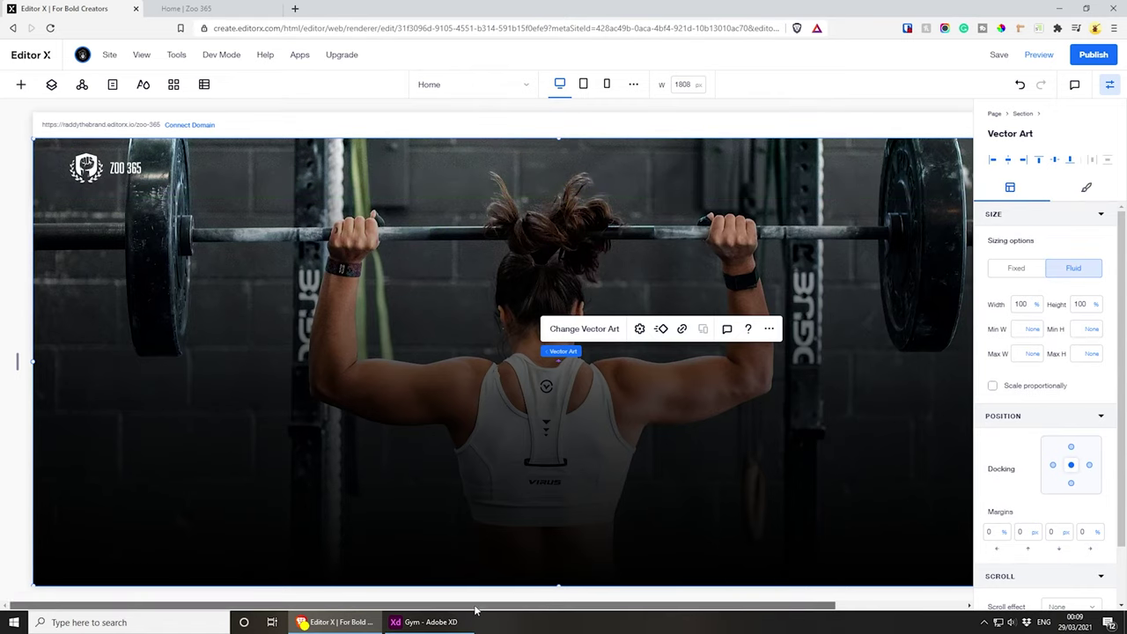
- Set the header menu's clicked-state text colour to the site's light grey #B0B0B0
left_click_drag(578, 604, 709, 604)
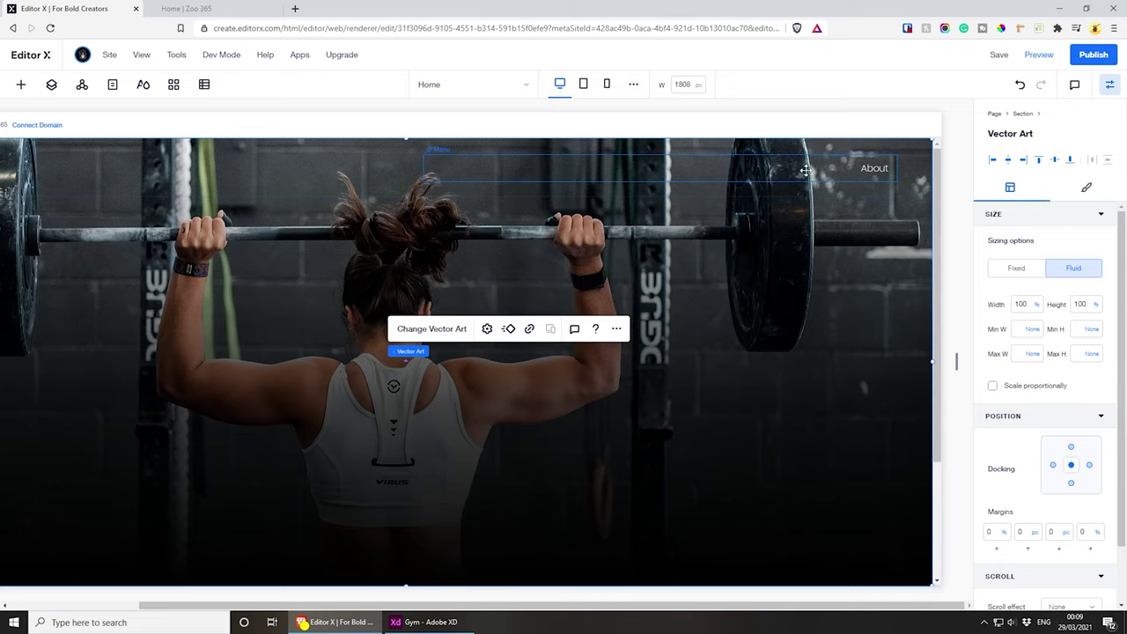
left_click(838, 209)
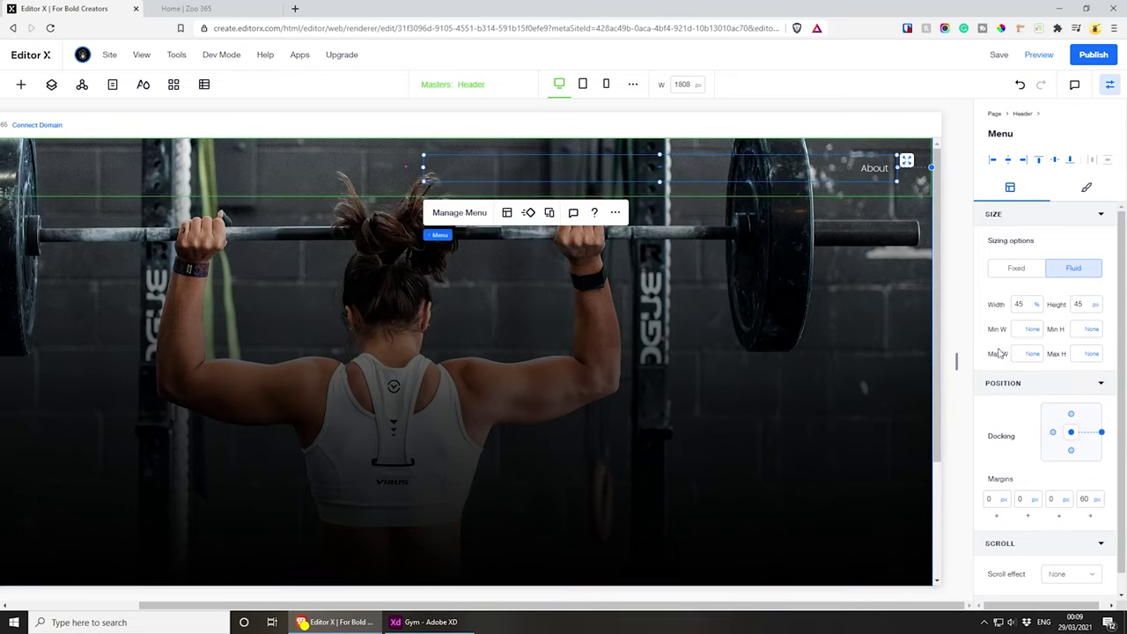
left_click(1085, 187)
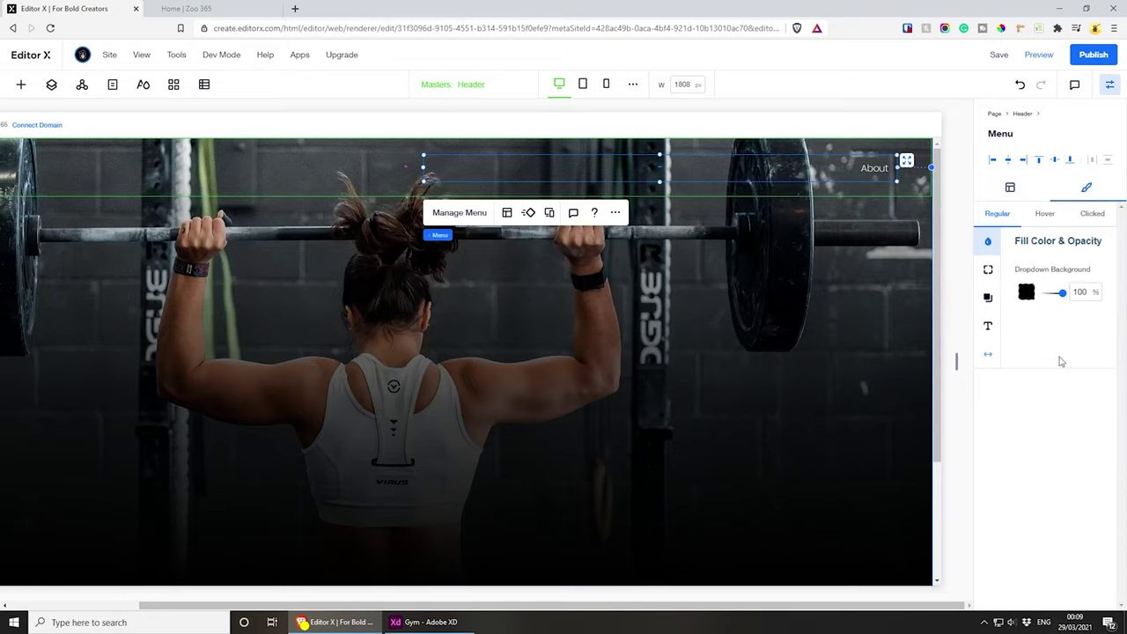
left_click(1083, 220)
left_click(1092, 273)
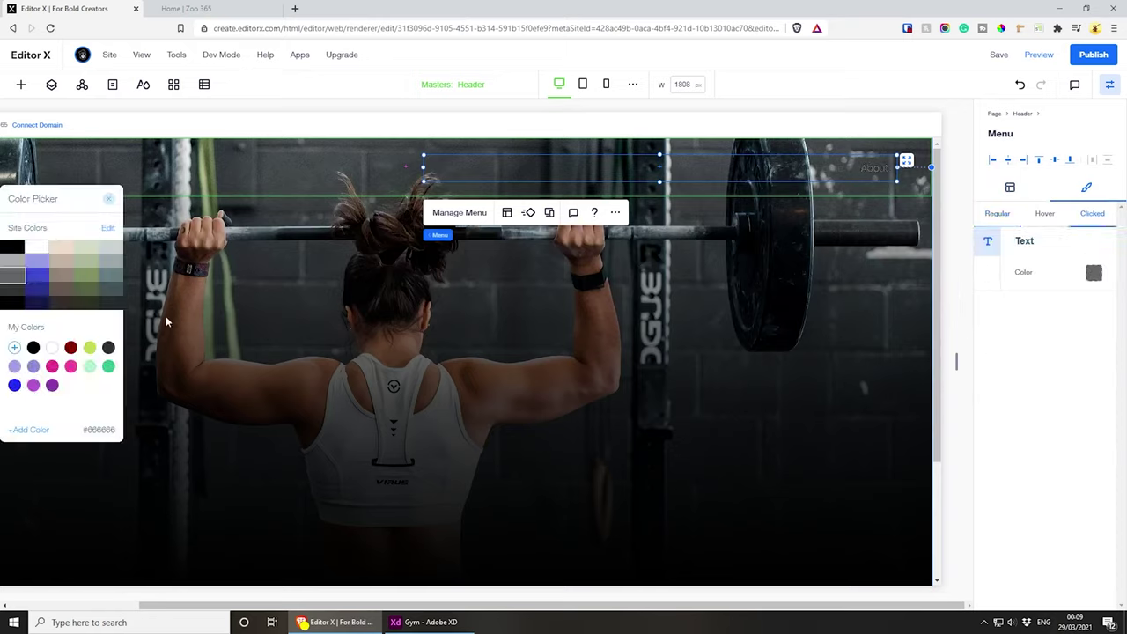
left_click(6, 261)
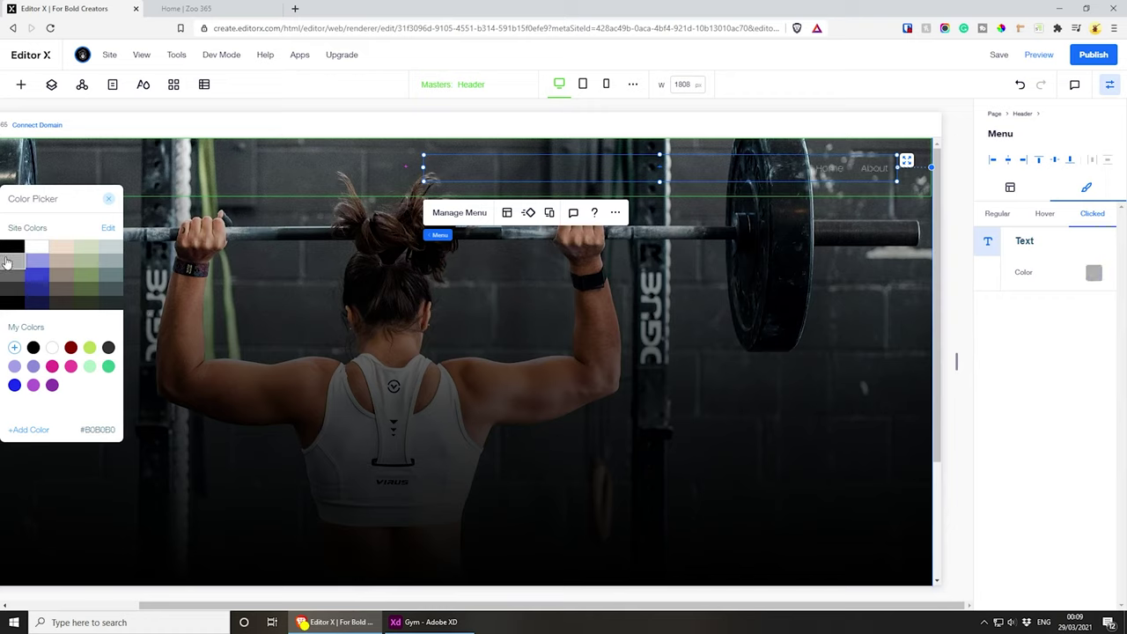
- Add the custom colour #EDEDED for the header menu's clicked-state text
left_click(33, 347)
left_click(52, 347)
left_click(35, 385)
left_click(29, 430)
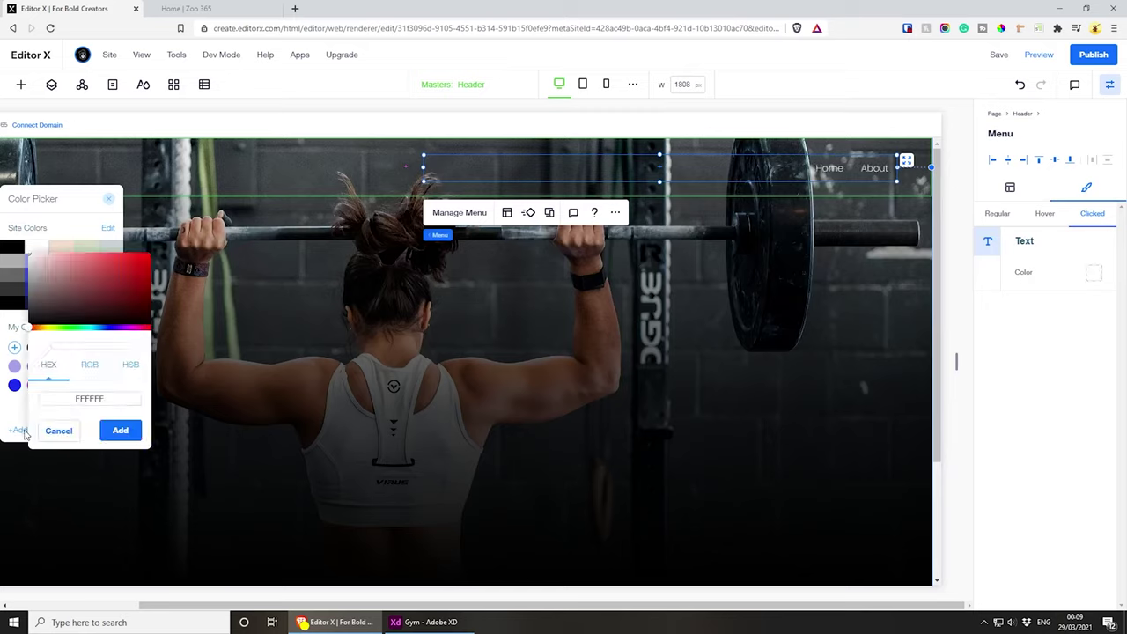
left_click(34, 262)
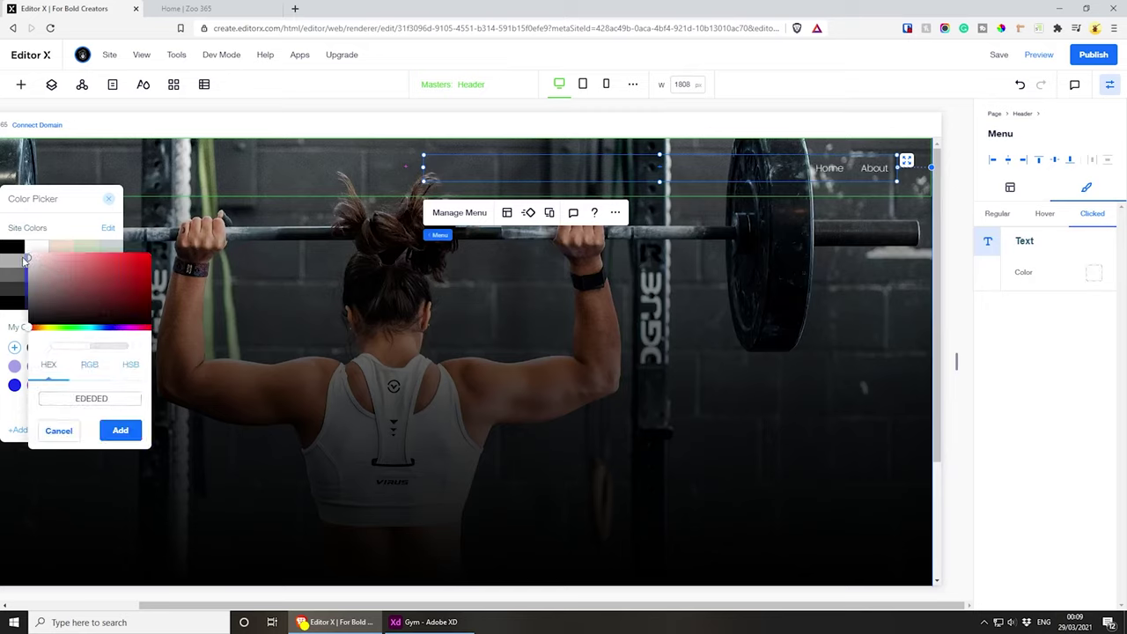
left_click(120, 430)
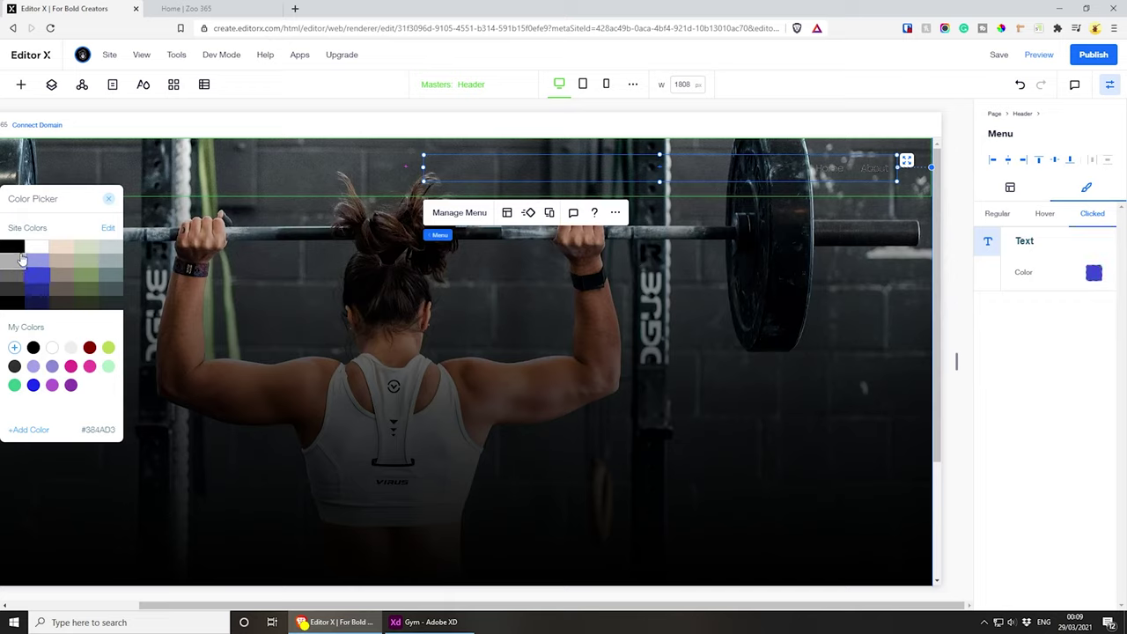
- Return the menu's clicked-state text to grey #B0B0B0 and compare it with the regular state
left_click_drag(75, 192, 545, 226)
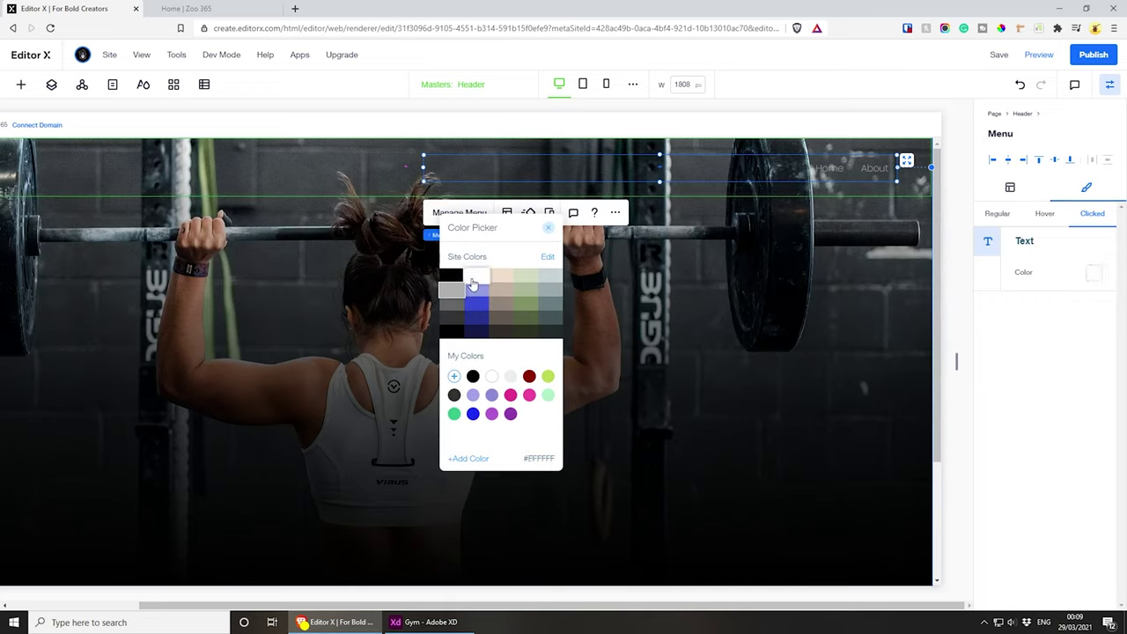
left_click(1109, 106)
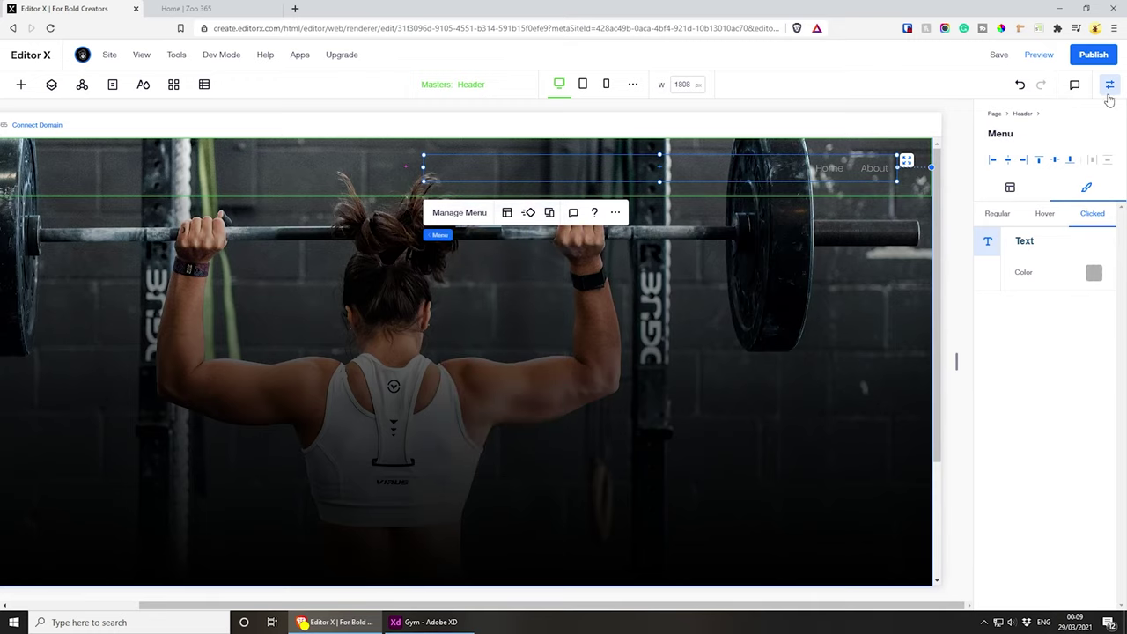
left_click(1009, 216)
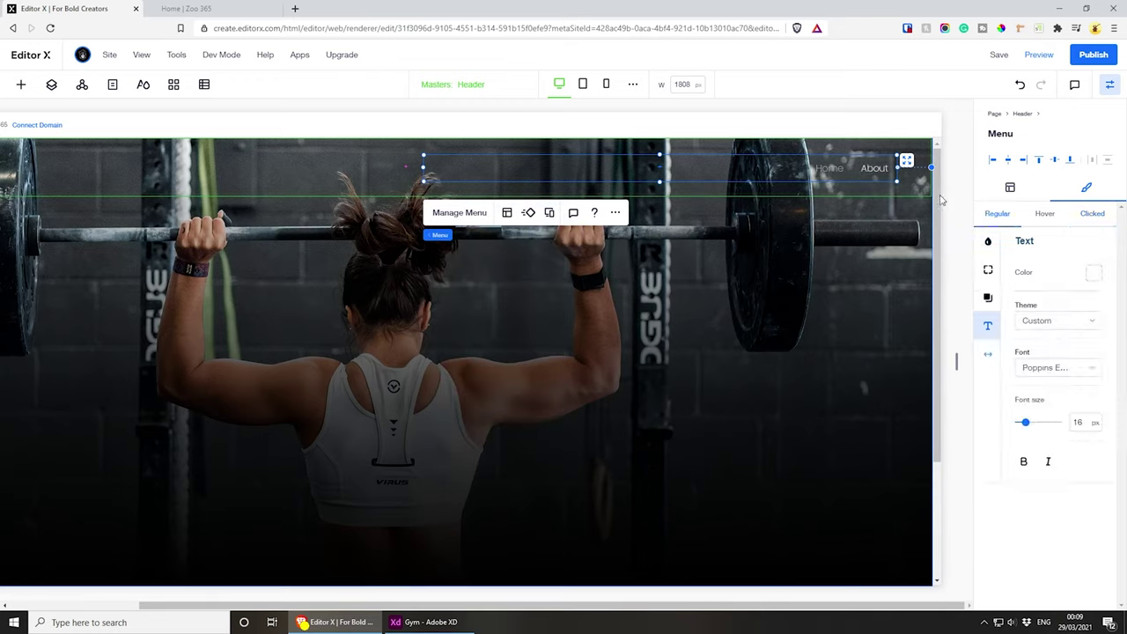
left_click(1091, 219)
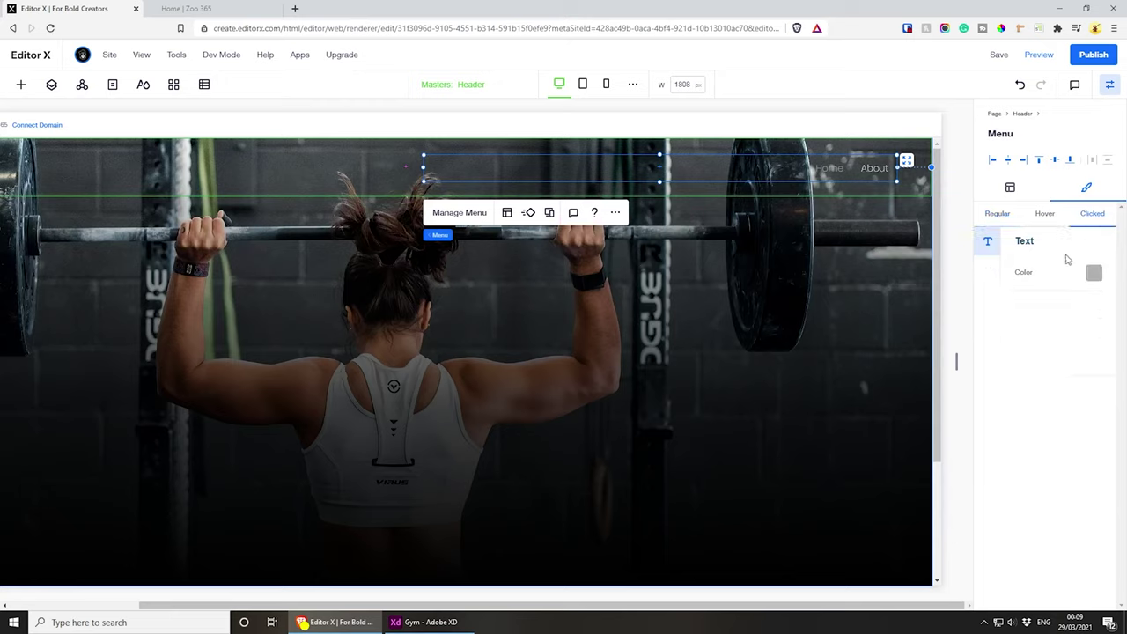
- Add the custom grey #D9D9D9 as the menu's clicked-state text colour, check the regular state and close the inspector
left_click(1093, 273)
left_click(37, 300)
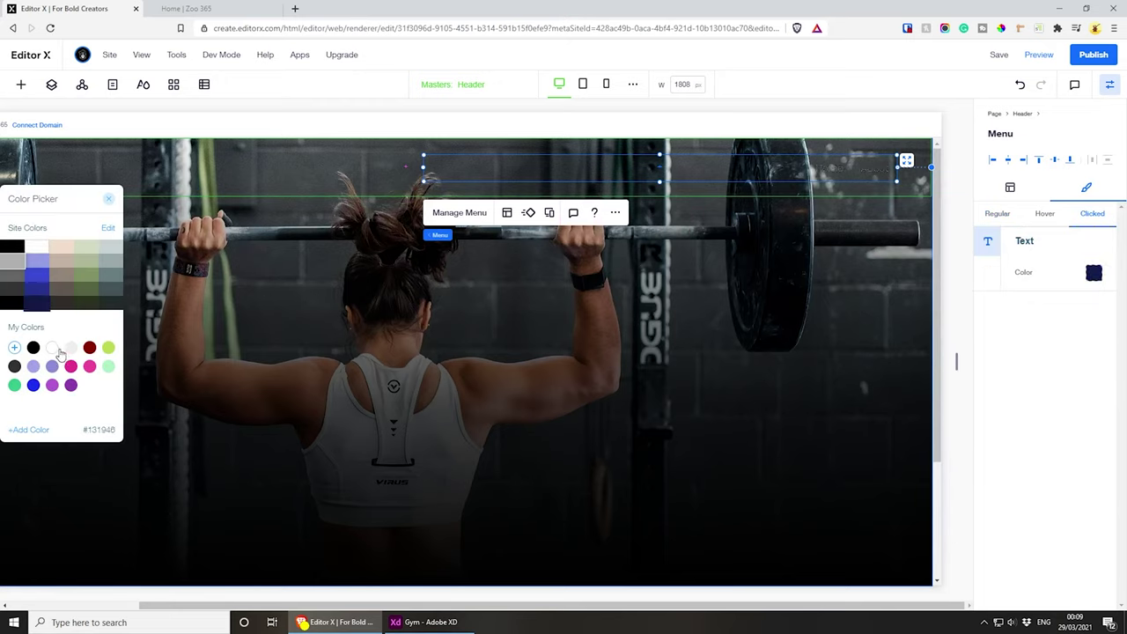
left_click(27, 431)
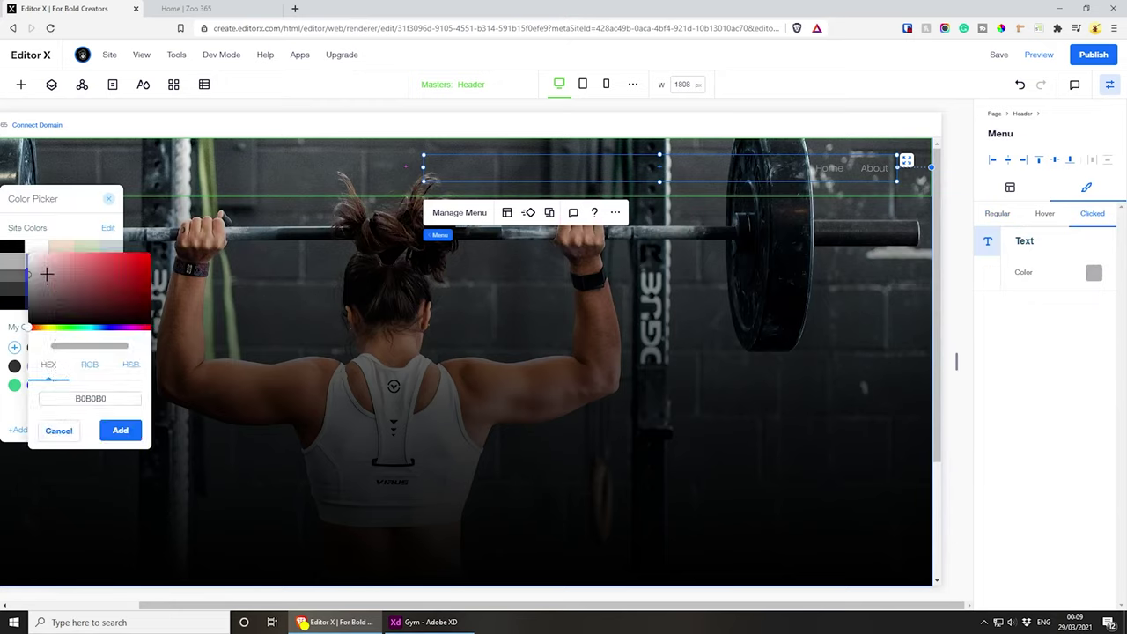
left_click_drag(46, 275, 24, 265)
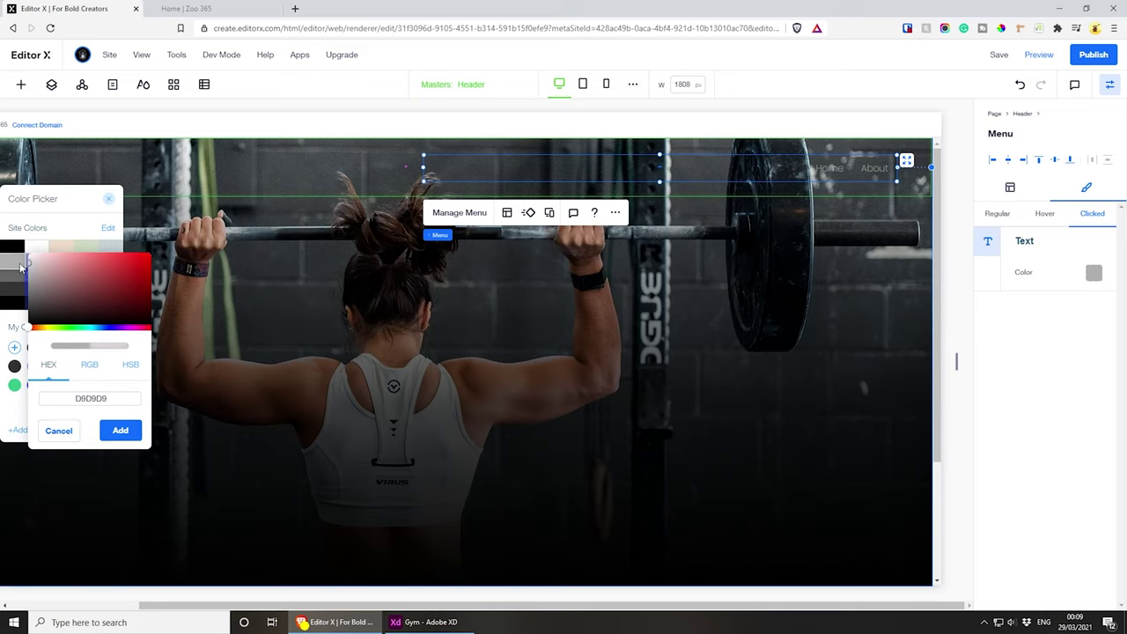
left_click(117, 435)
left_click_drag(48, 201, 505, 276)
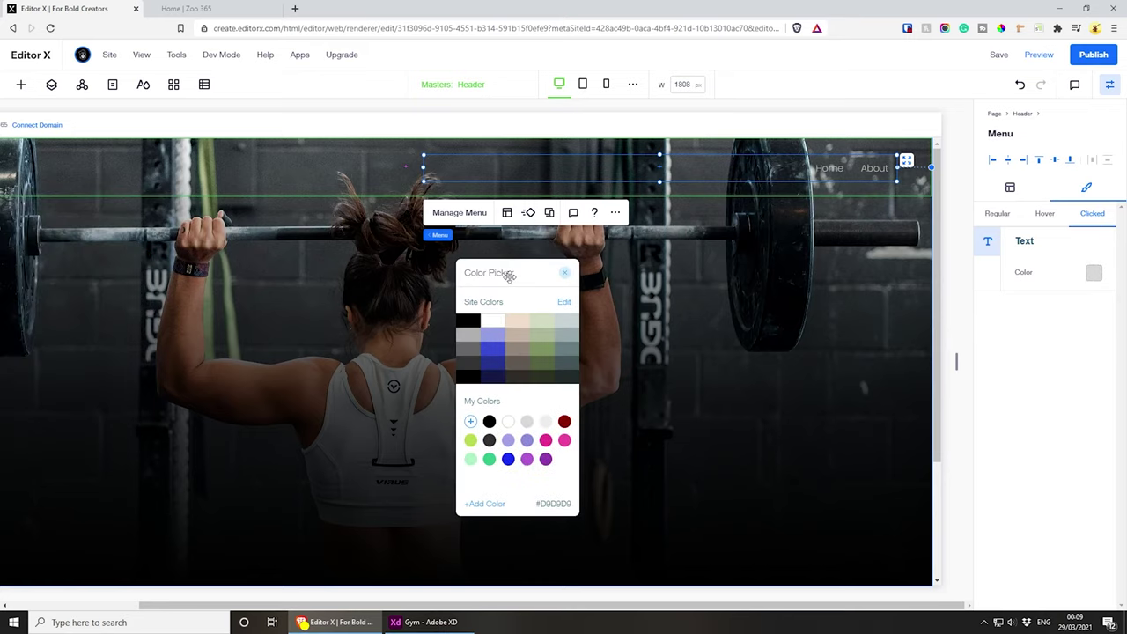
left_click(564, 276)
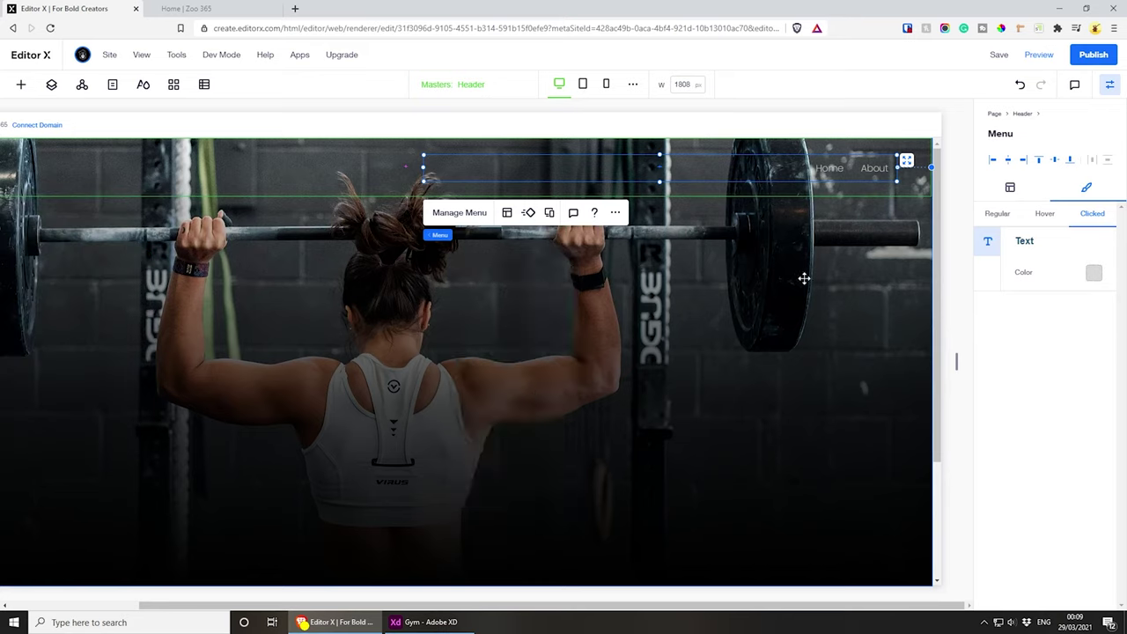
left_click(1000, 216)
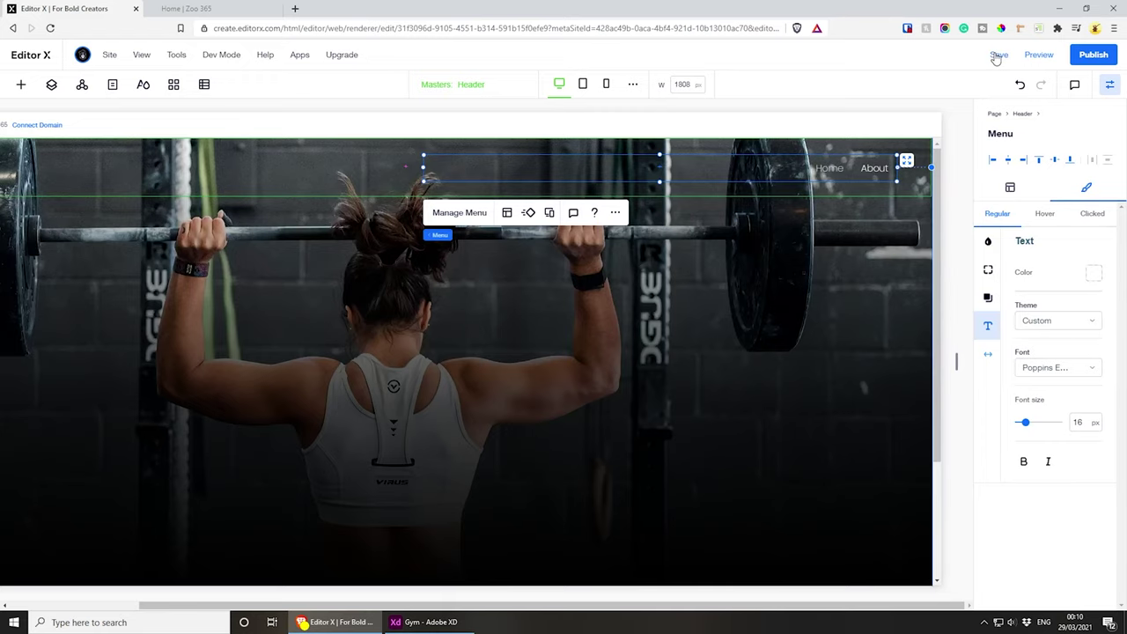
left_click(1102, 88)
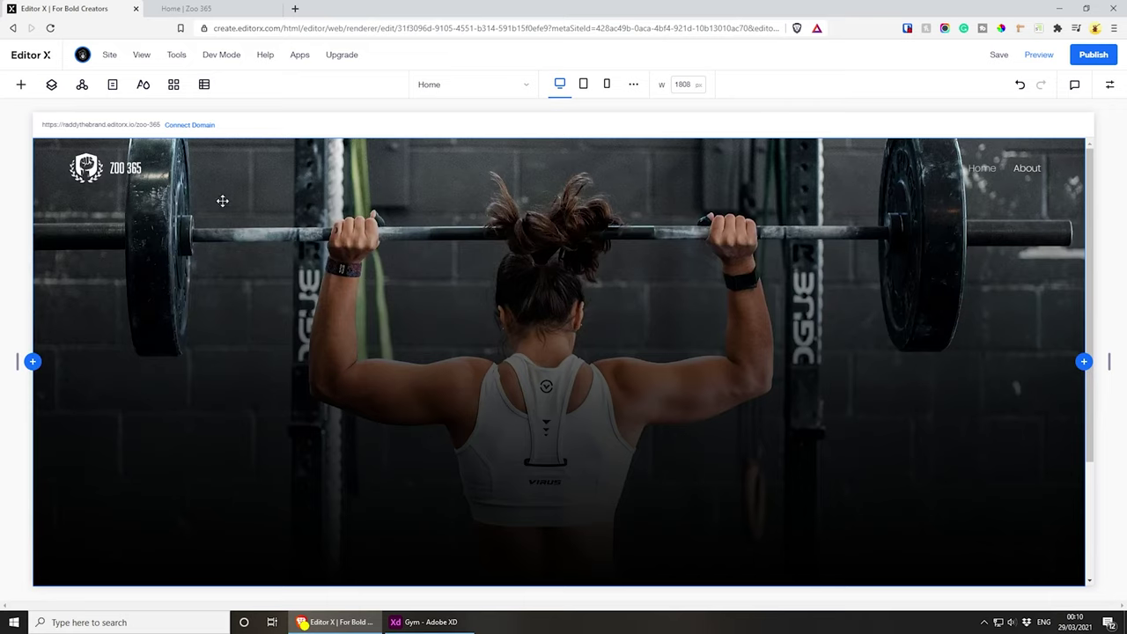
- Expand the home page's section in the layer list and rename it Hero Section
left_click(51, 85)
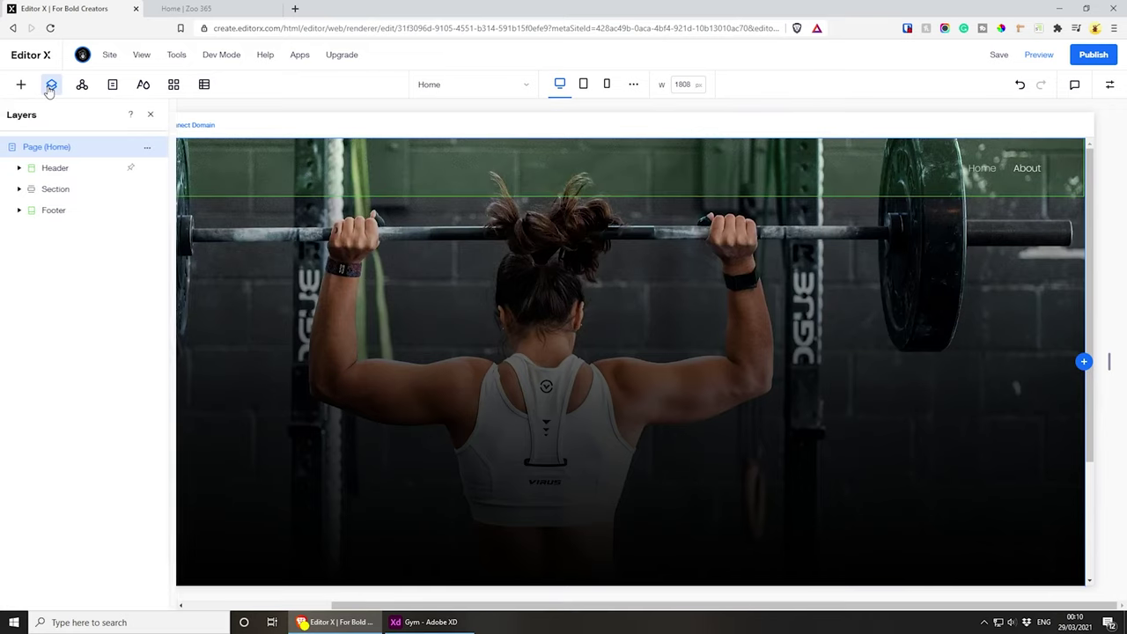
left_click(27, 189)
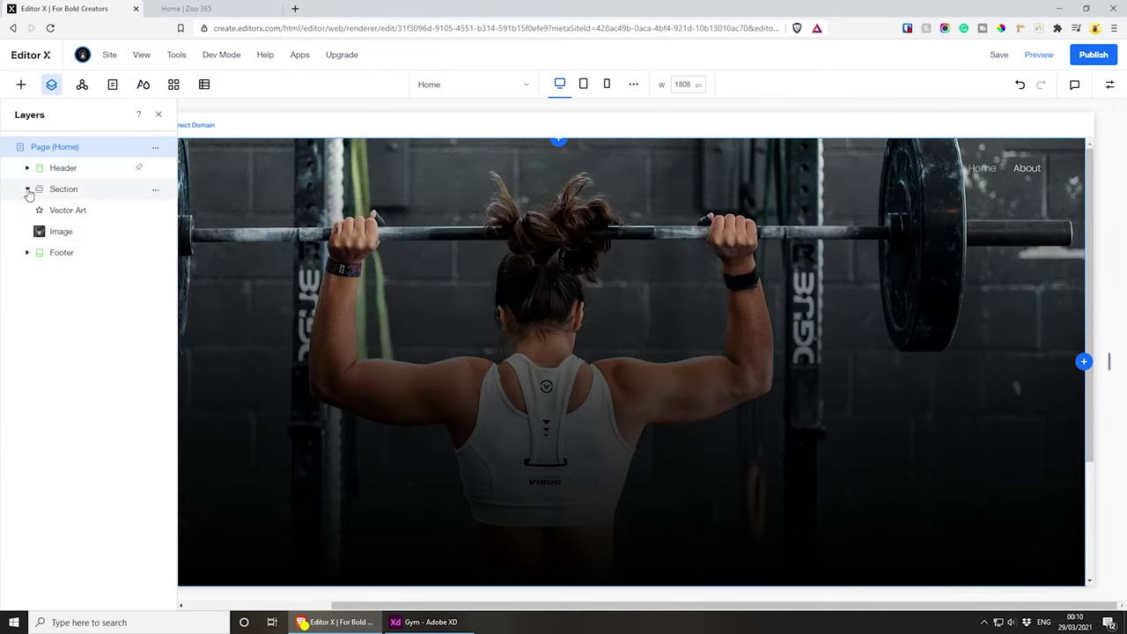
double_click(66, 189)
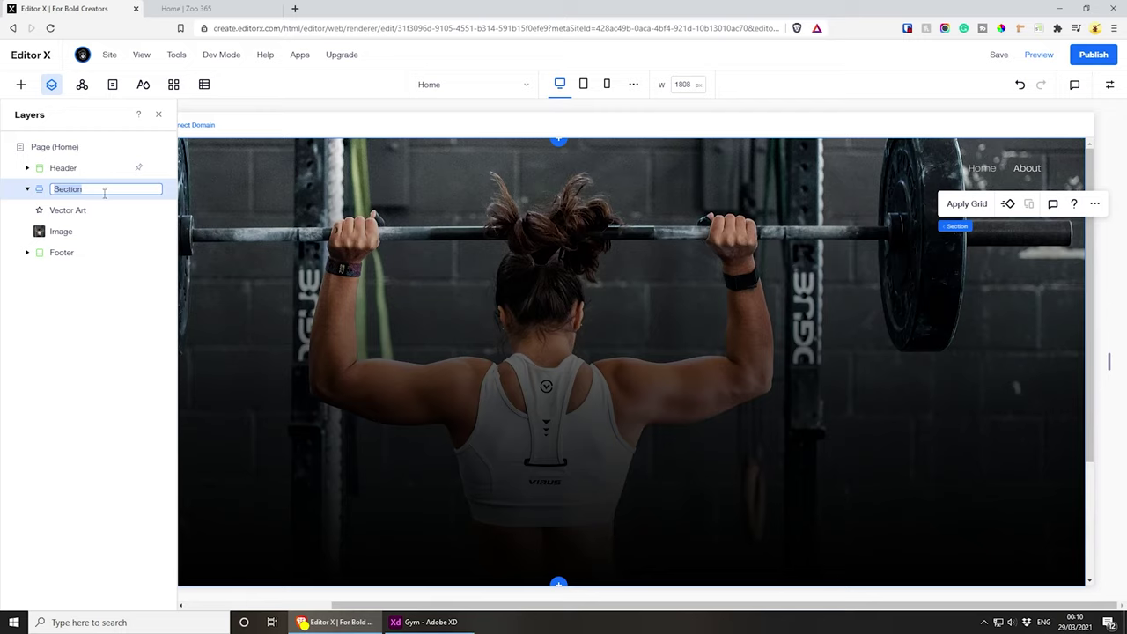
type("Hero Section")
key("Return")
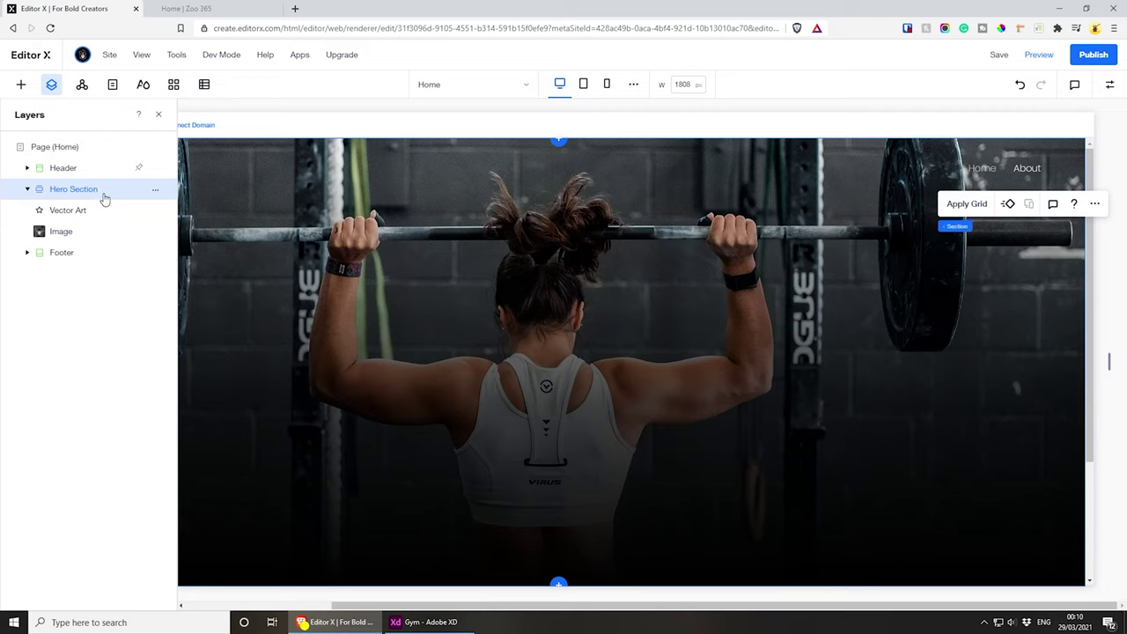
- Rename the hero section's vector art layer Vector Gradient
double_click(76, 213)
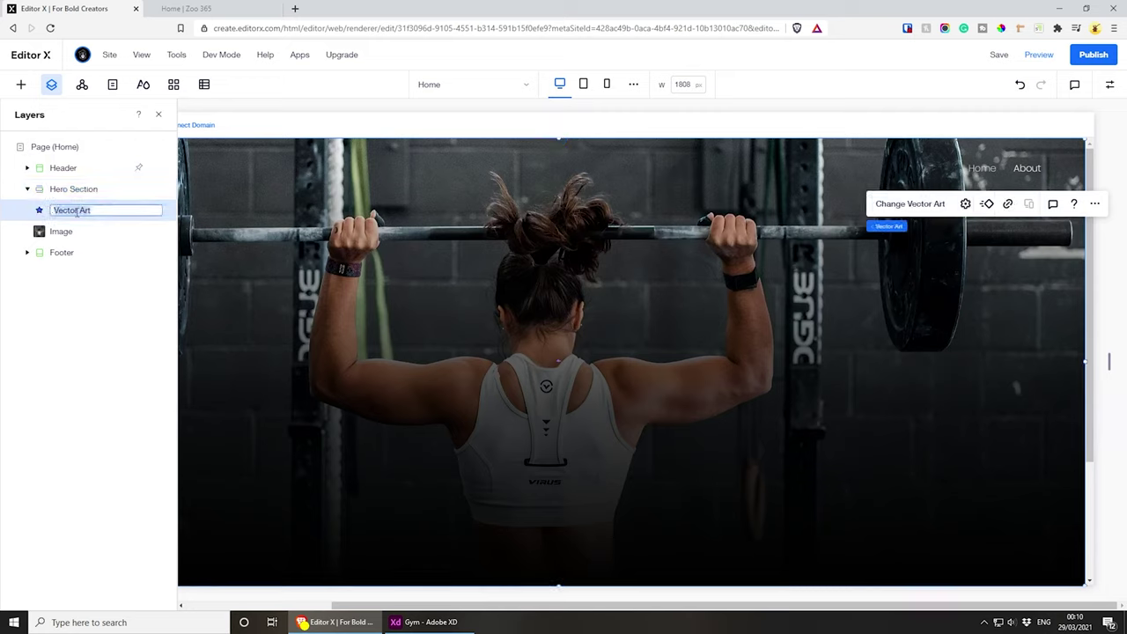
type("Vec")
key("Return")
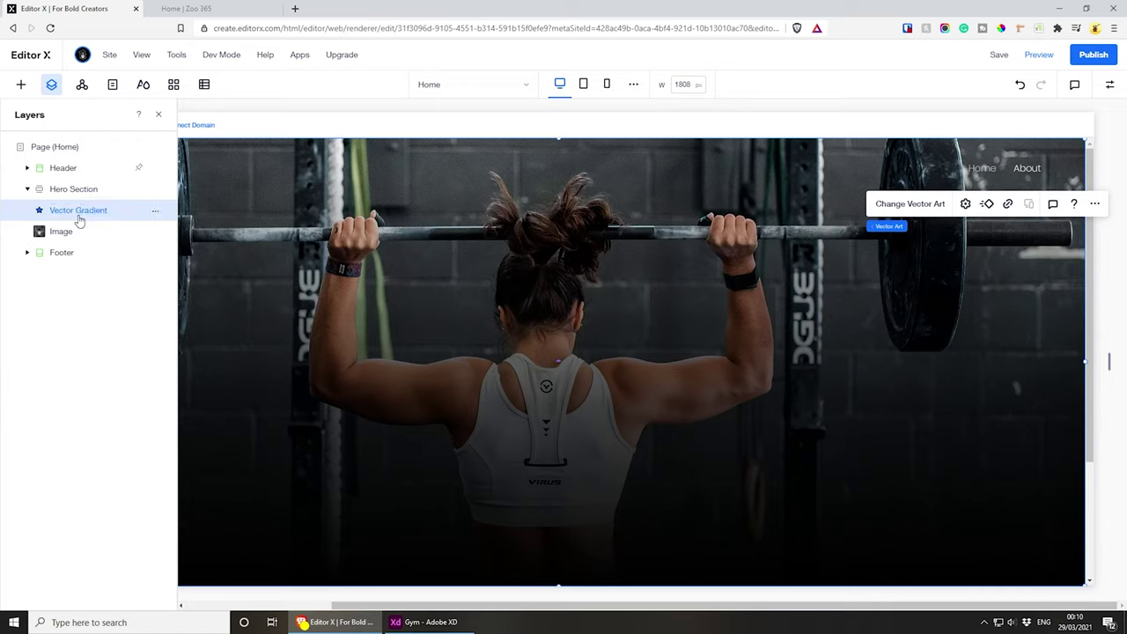
- Try the gradient over a Wix stock photo of a woman and dog at a city window, and undo the hero image swap
left_click(82, 236)
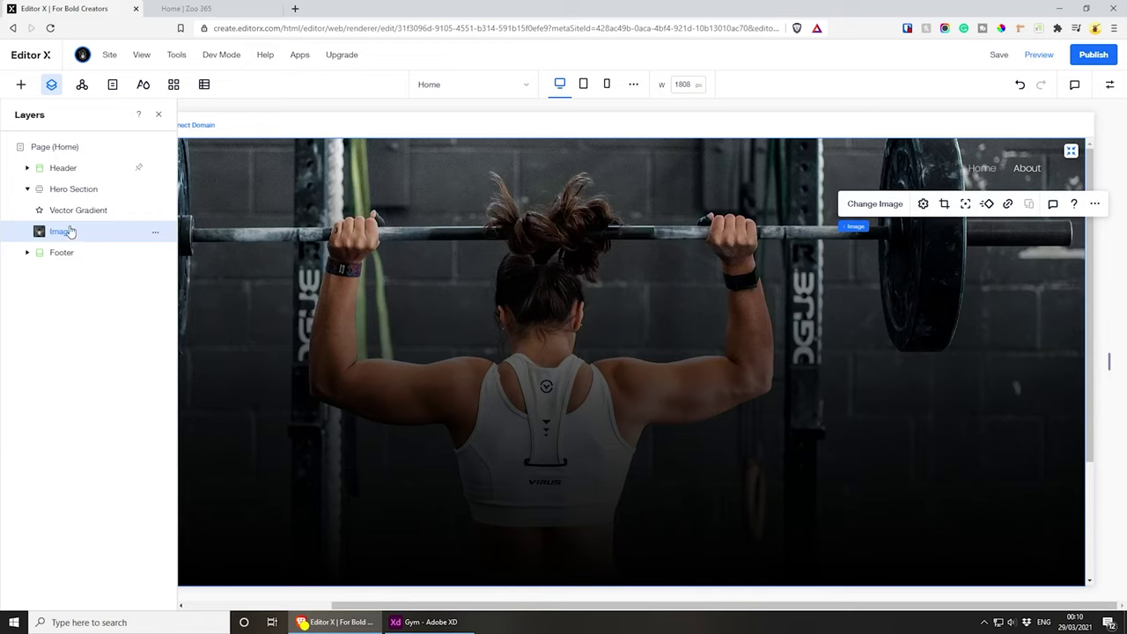
left_click(851, 216)
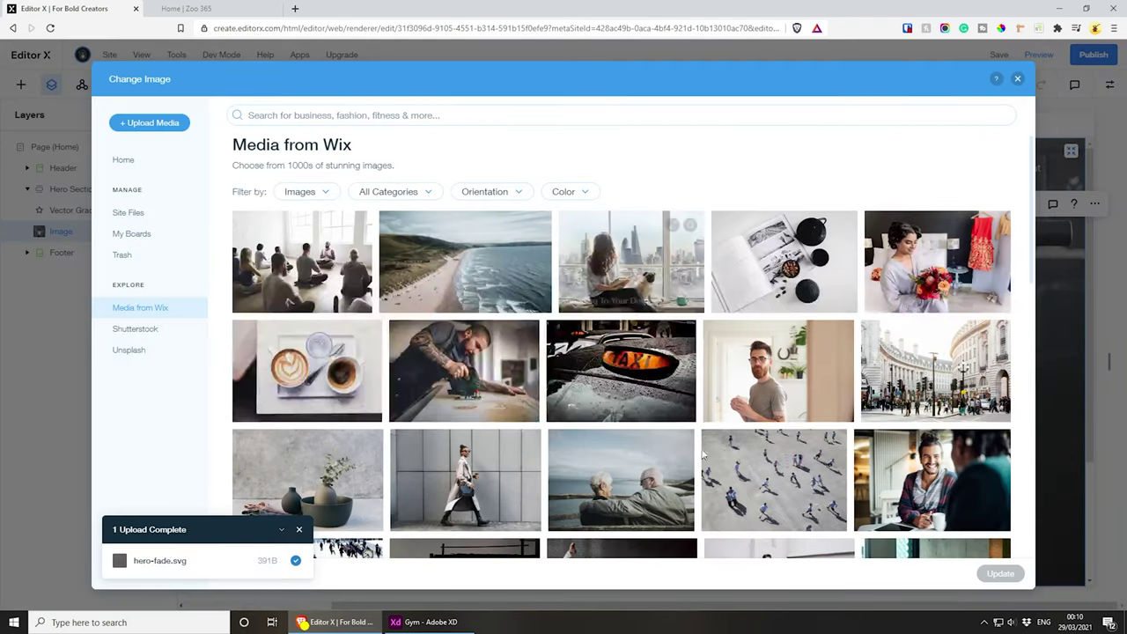
left_click(647, 275)
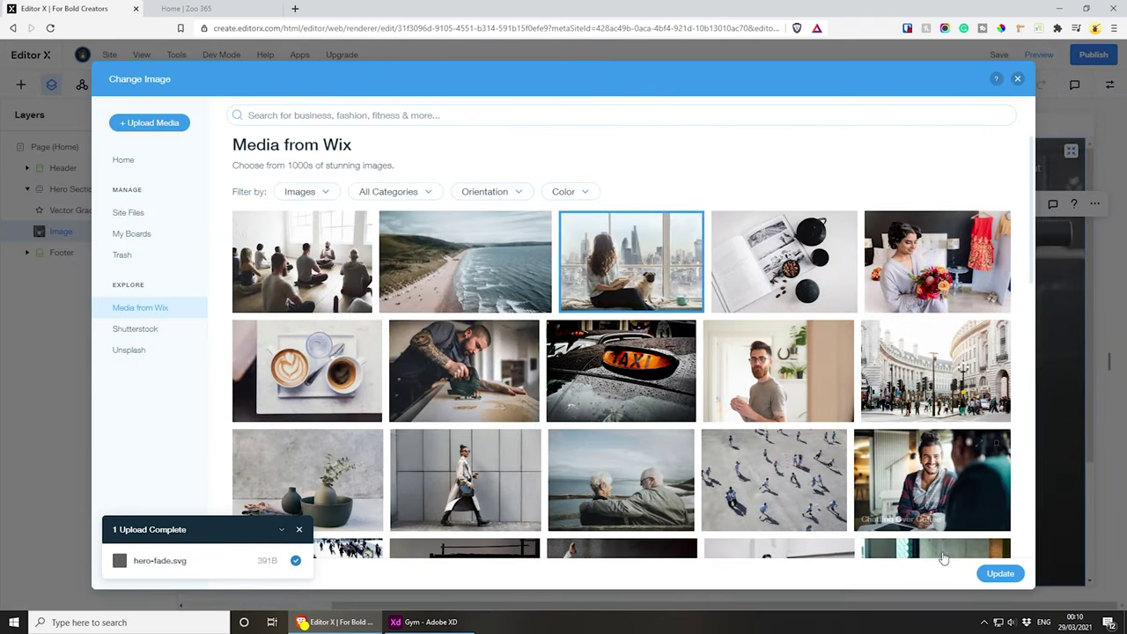
left_click(999, 575)
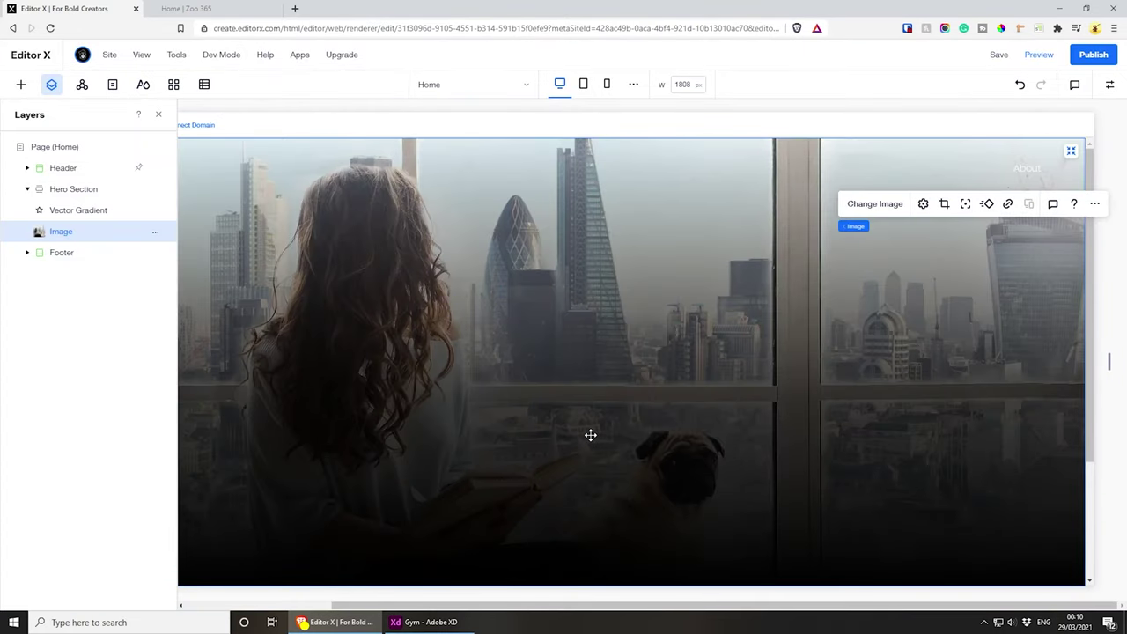
key("ctrl+z")
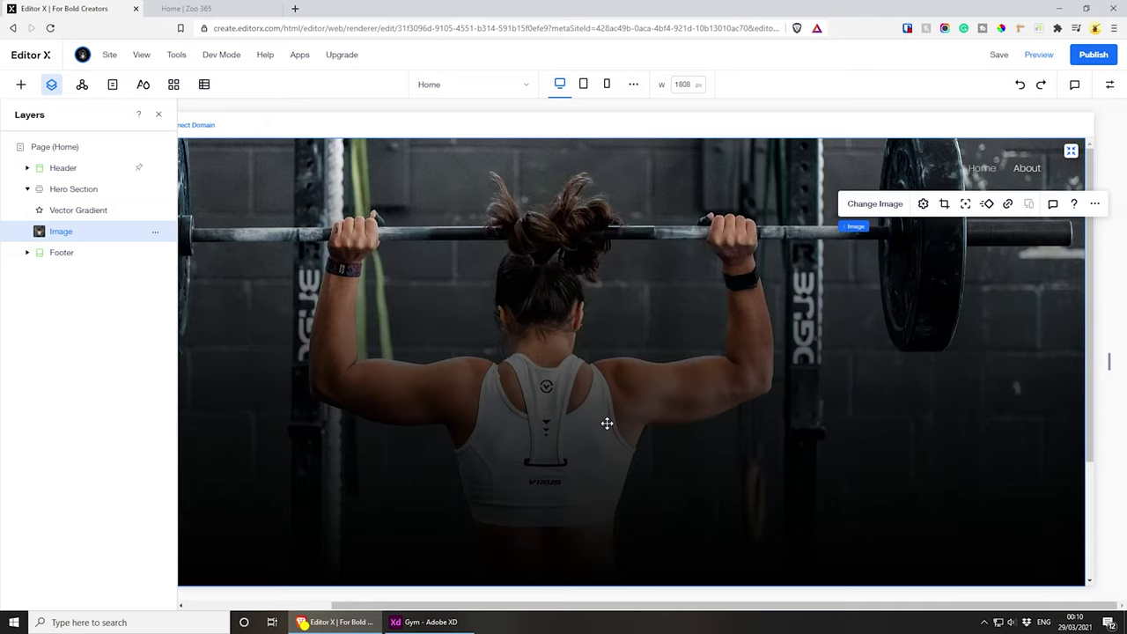
- Collapse and close the layer list, and switch to Adobe XD to examine the hero's heading, paragraph, button and scroll arrow
left_click(27, 190)
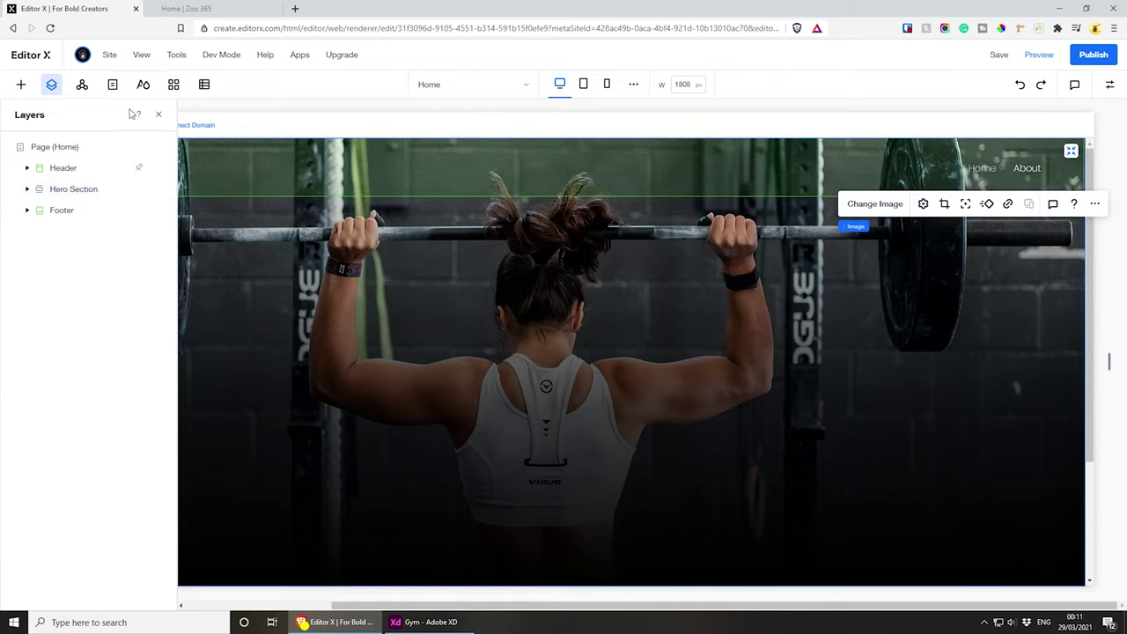
left_click(58, 90)
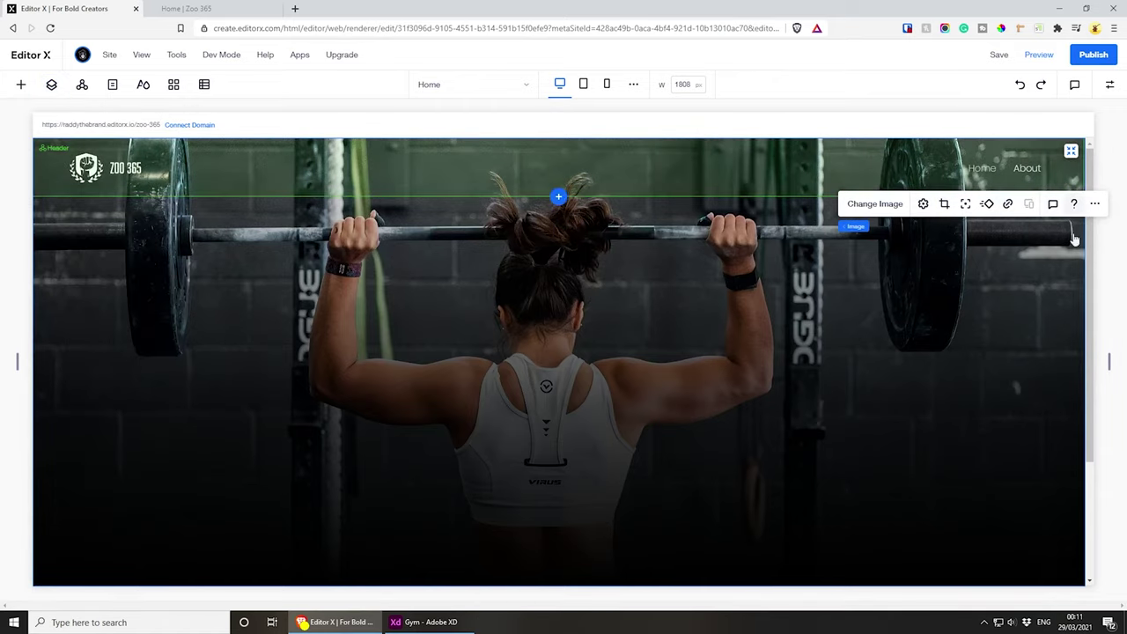
left_click(425, 622)
left_click_drag(707, 400, 338, 396)
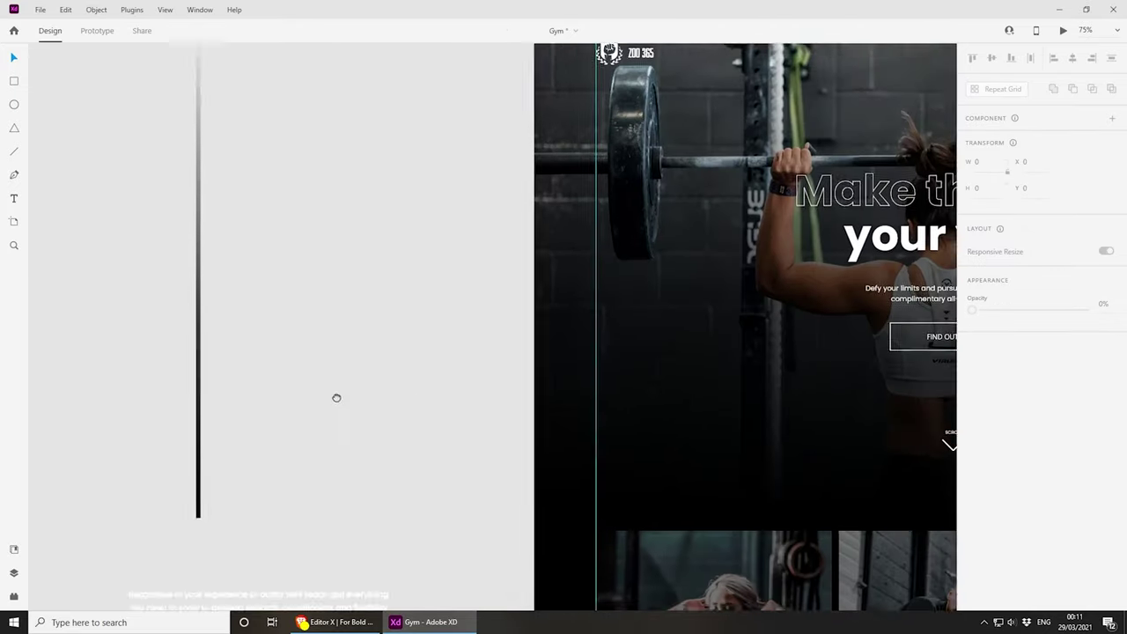
left_click_drag(933, 538, 529, 561)
scroll(569, 291, "down", 3)
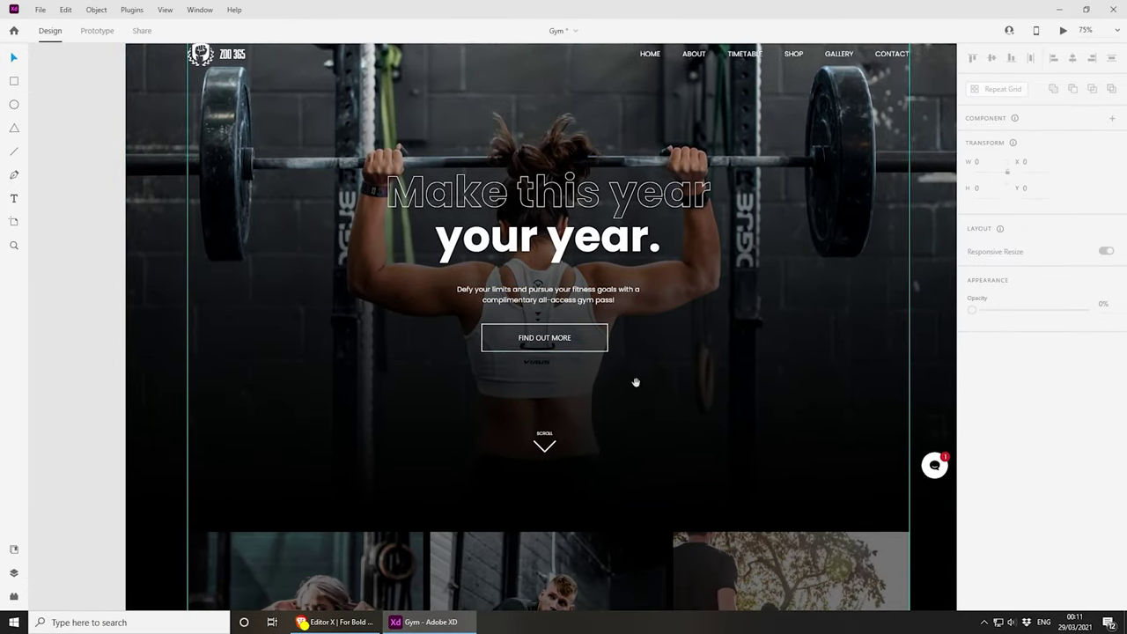
scroll(589, 538, "up", 2)
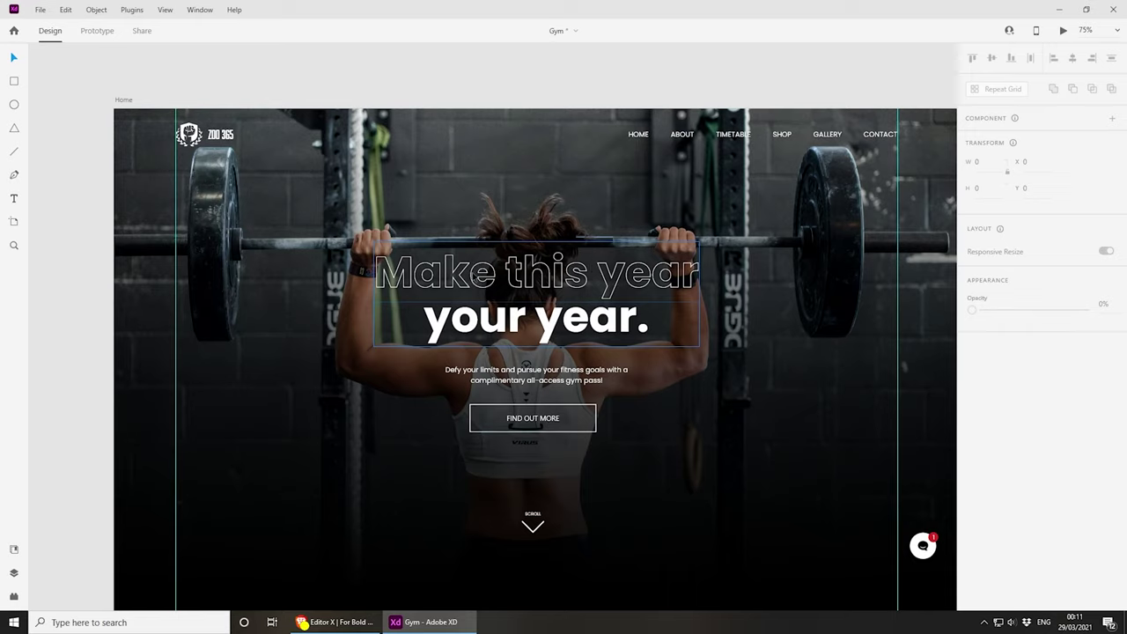
- Select the grouped two-line hero heading on the Home artboard and export it as an optimized SVG with embedded images
left_click(540, 280)
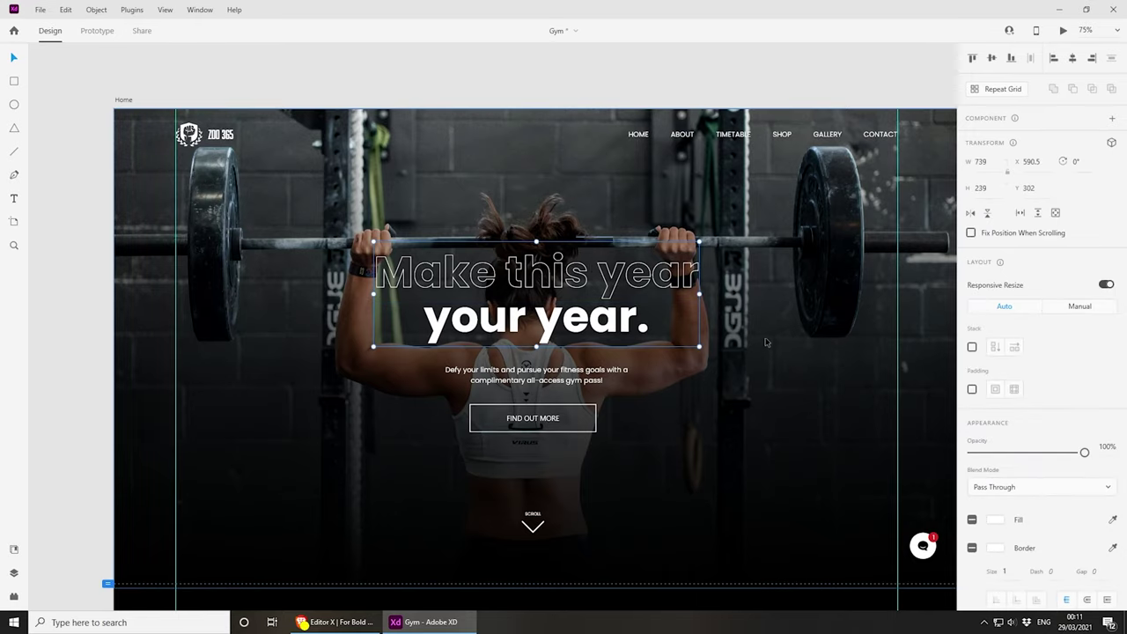
double_click(612, 319)
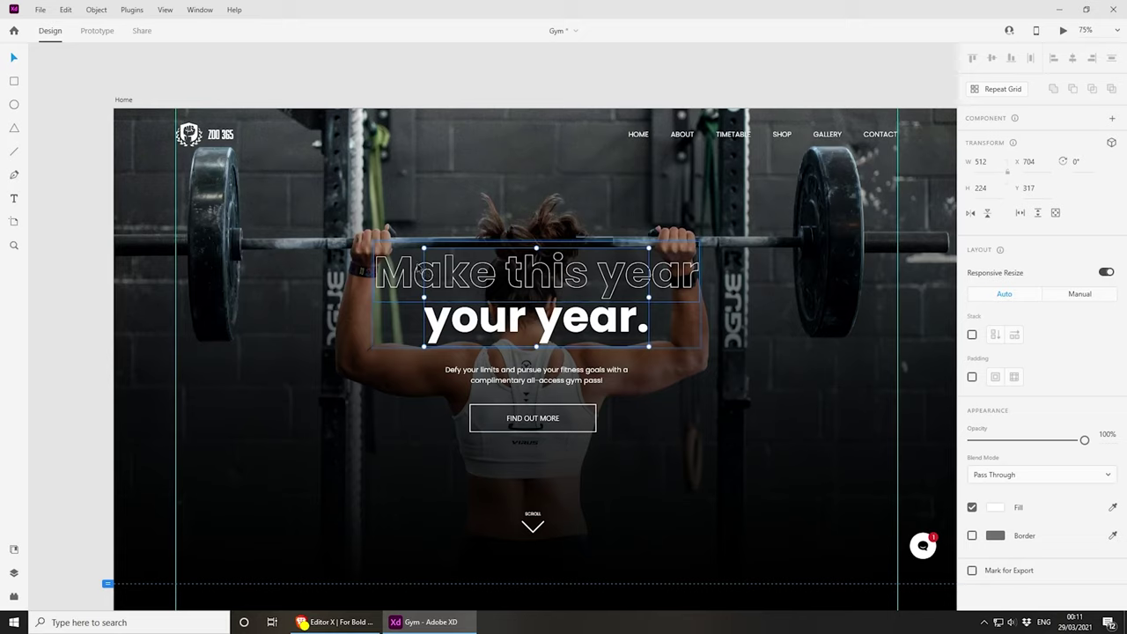
left_click(421, 269)
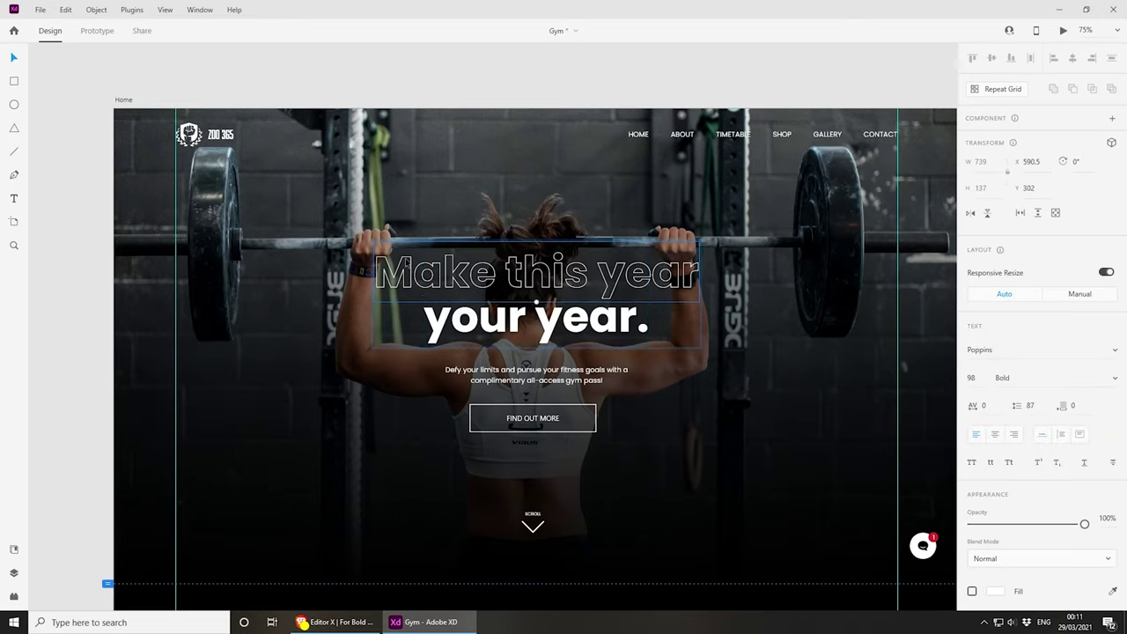
left_click(355, 97)
left_click(525, 282)
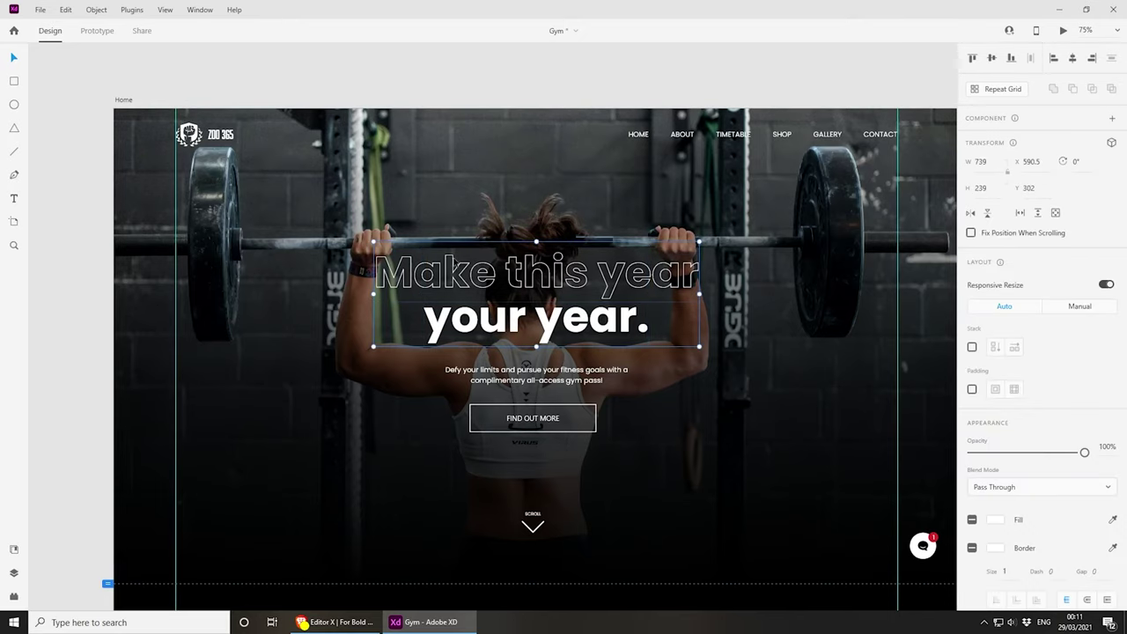
left_click(39, 11)
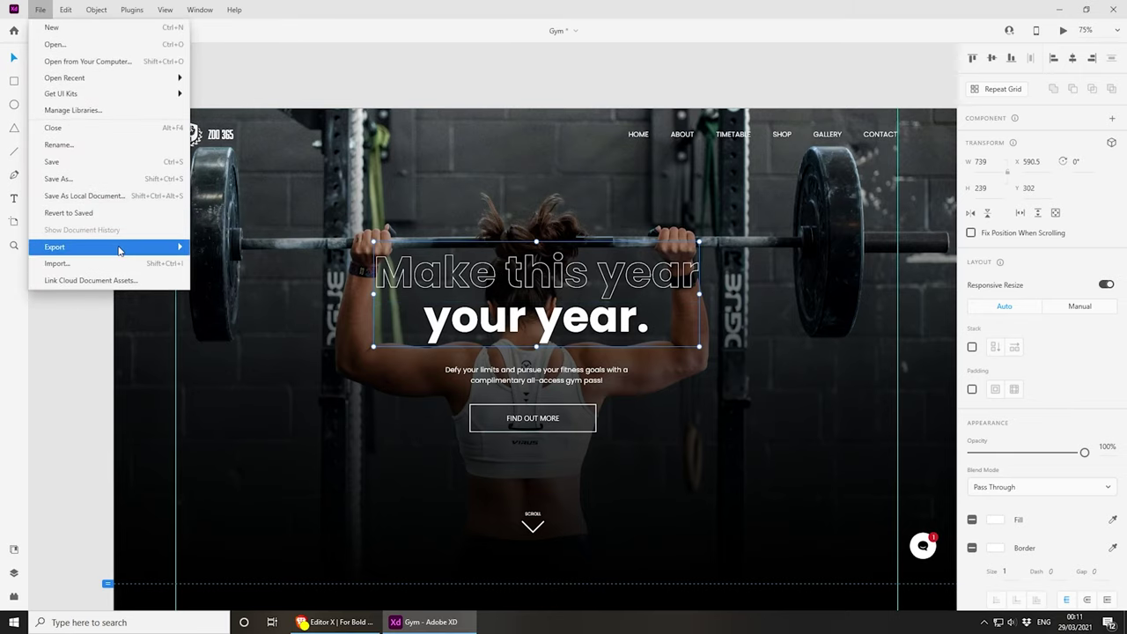
mouse_move(121, 249)
left_click(252, 261)
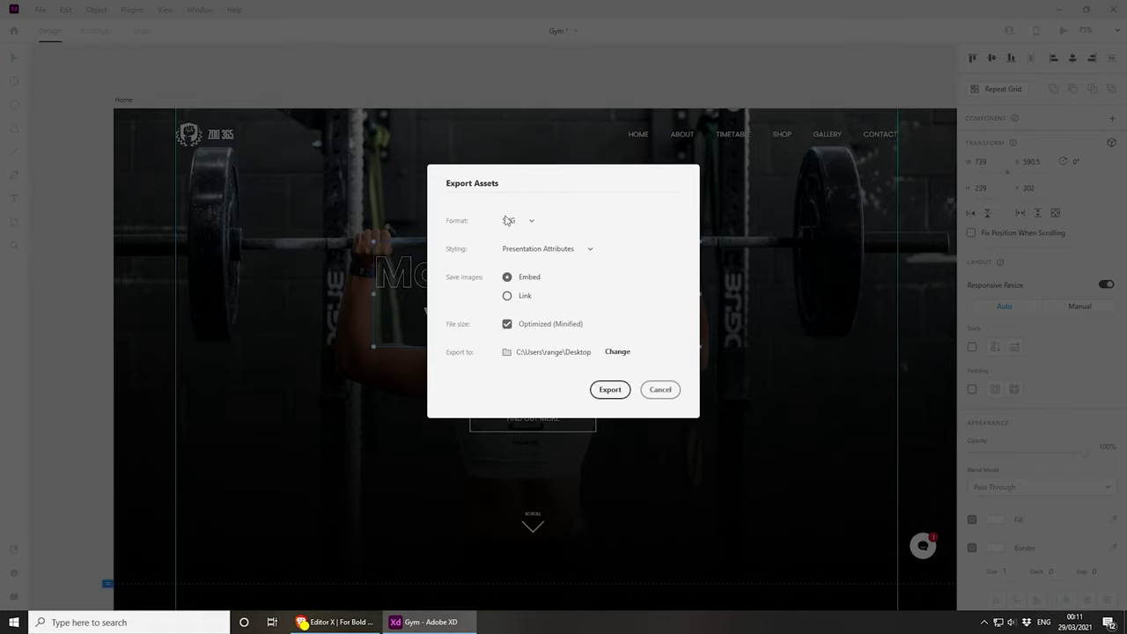
left_click(610, 389)
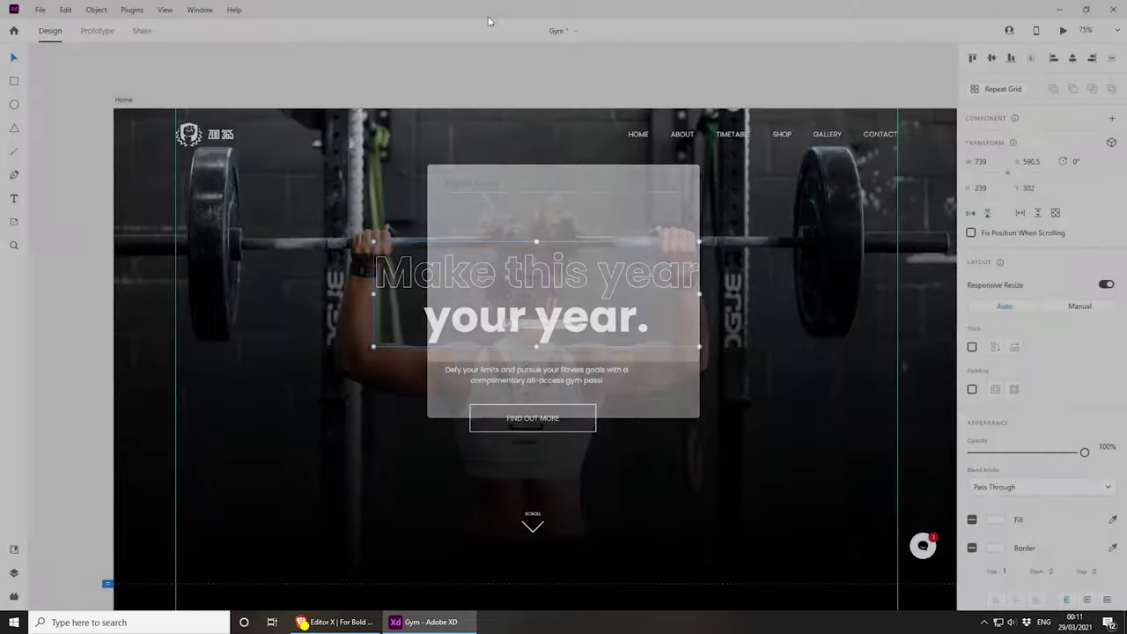
double_click(482, 22)
- Switch to Editor X, add a basic star shape and place it centred in the hero section
left_click(339, 621)
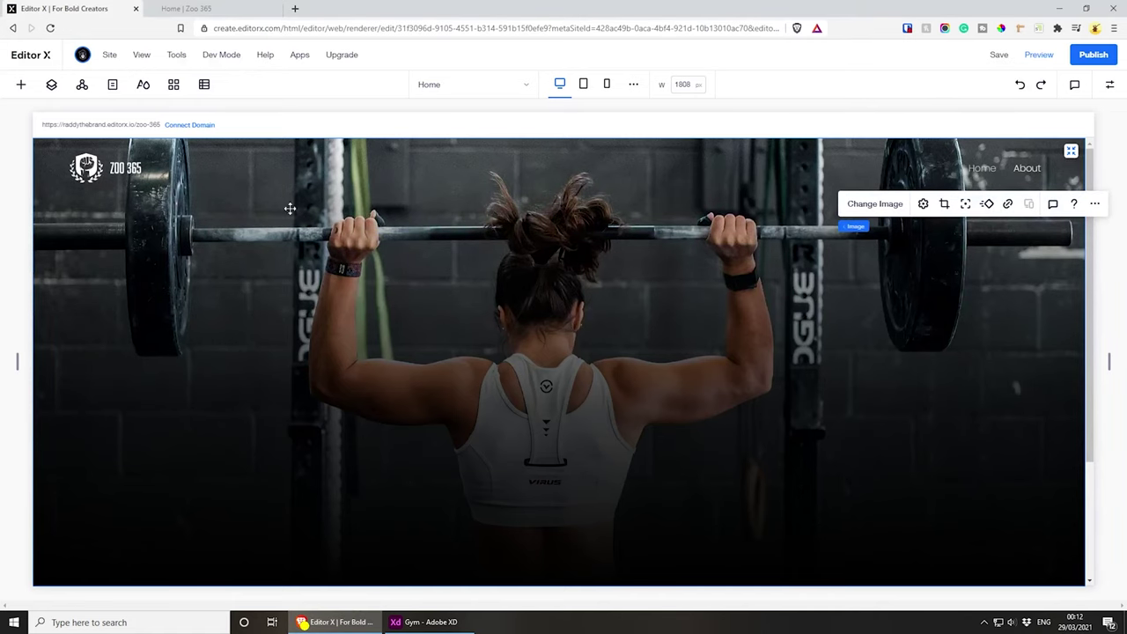
left_click(21, 85)
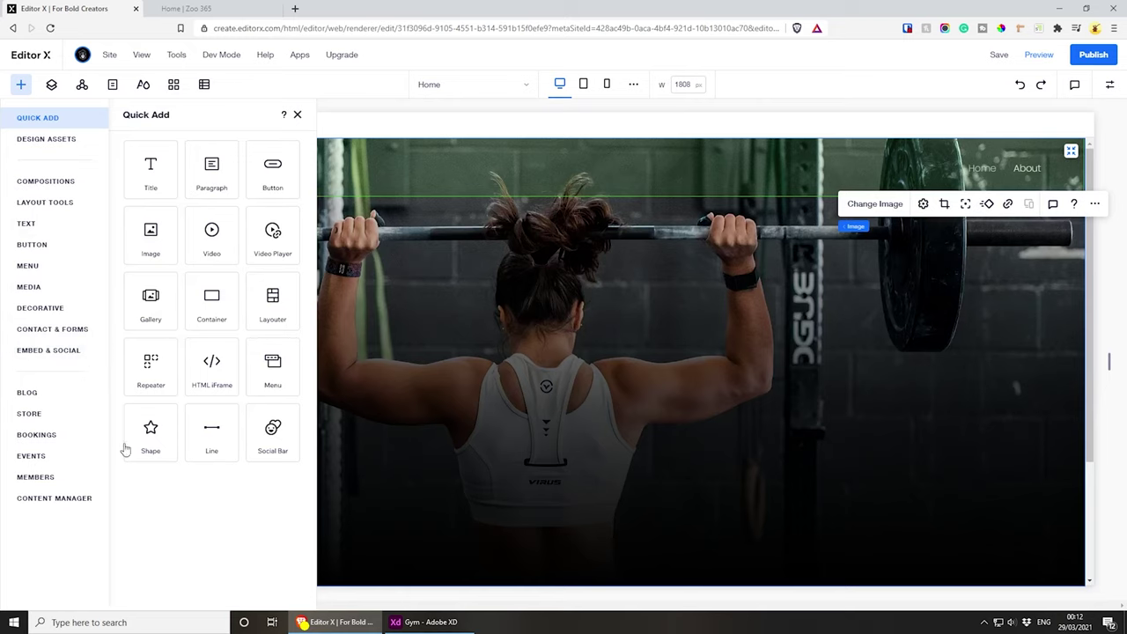
left_click(158, 438)
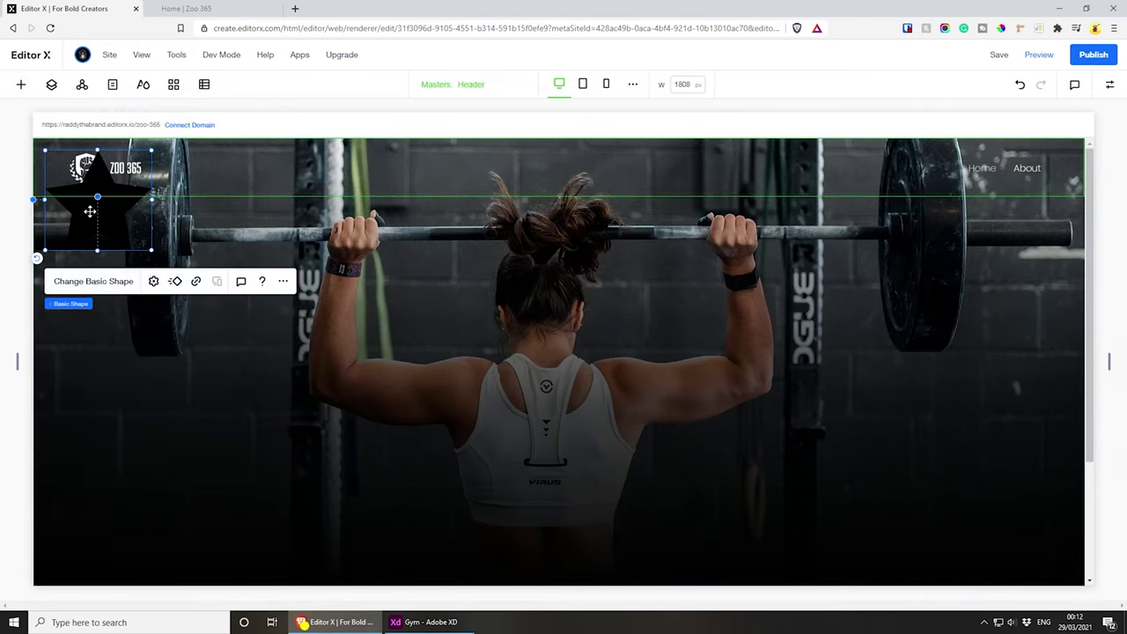
left_click_drag(93, 209, 562, 376)
- Upload title.svg and replace the star shape in the hero with it
left_click(545, 283)
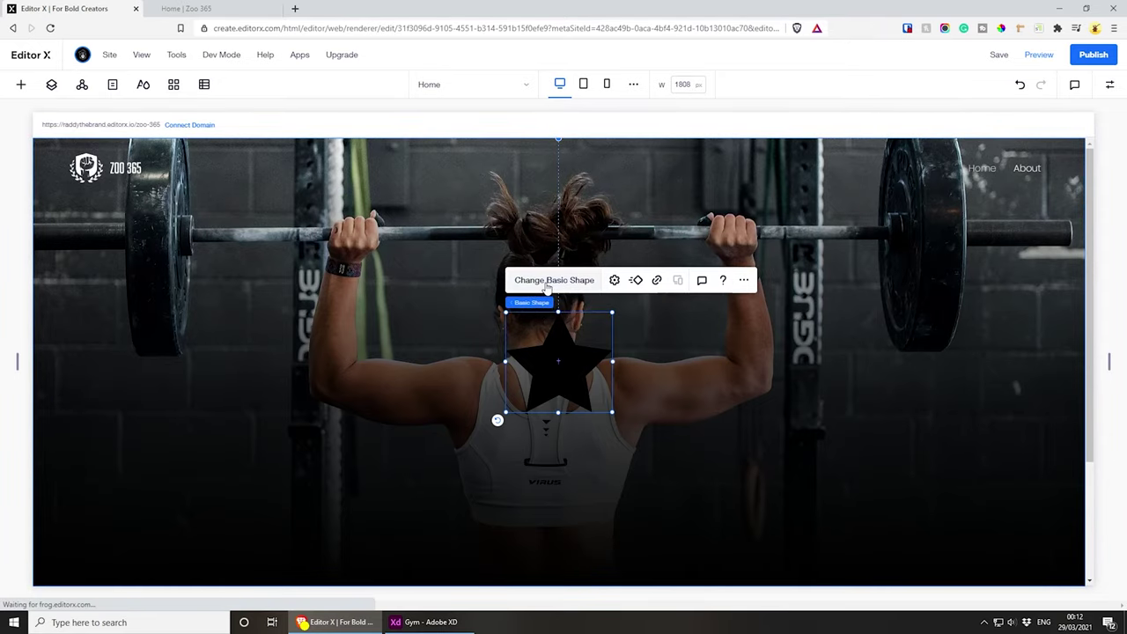
left_click(145, 124)
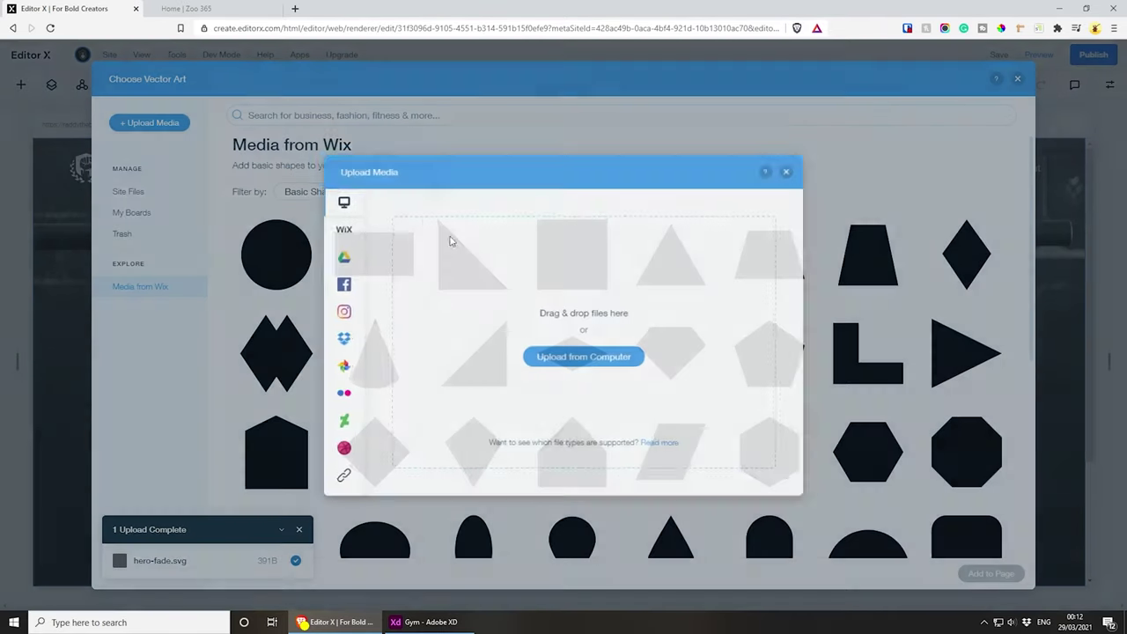
left_click_drag(1126, 264, 642, 291)
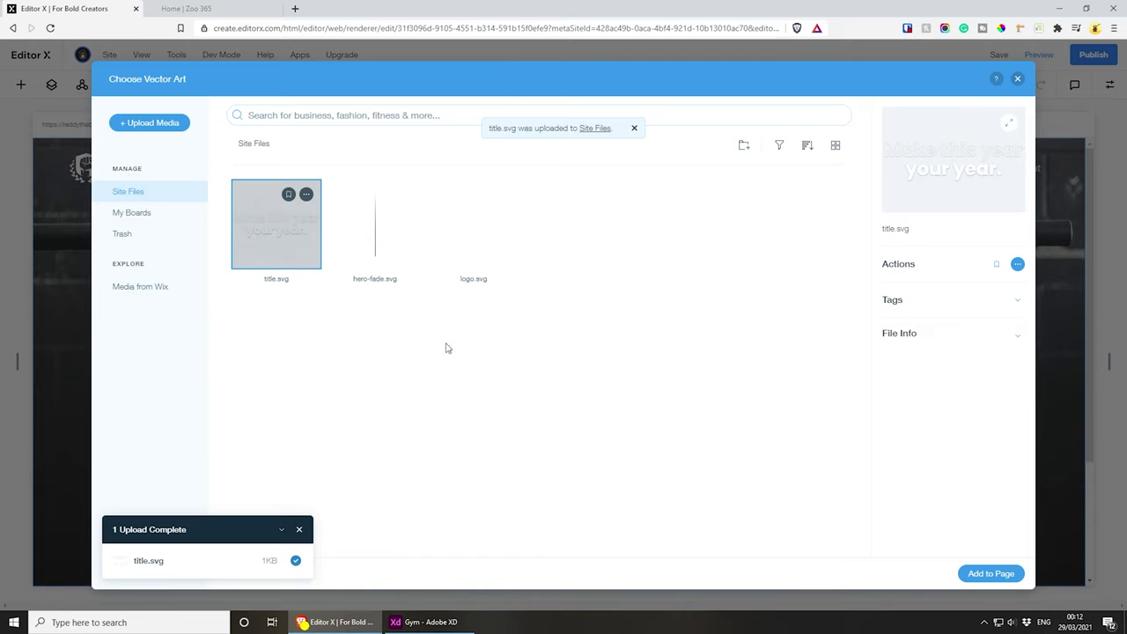
left_click(991, 574)
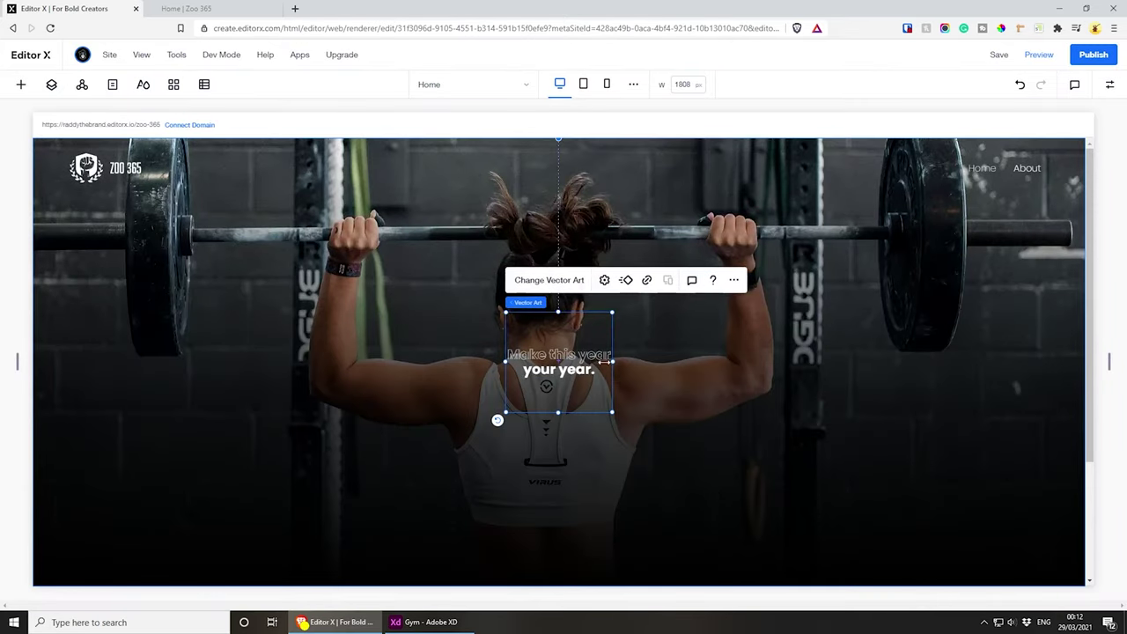
- Enlarge the heading artwork proportionally around the centre of the hero
left_click_drag(611, 413, 679, 476)
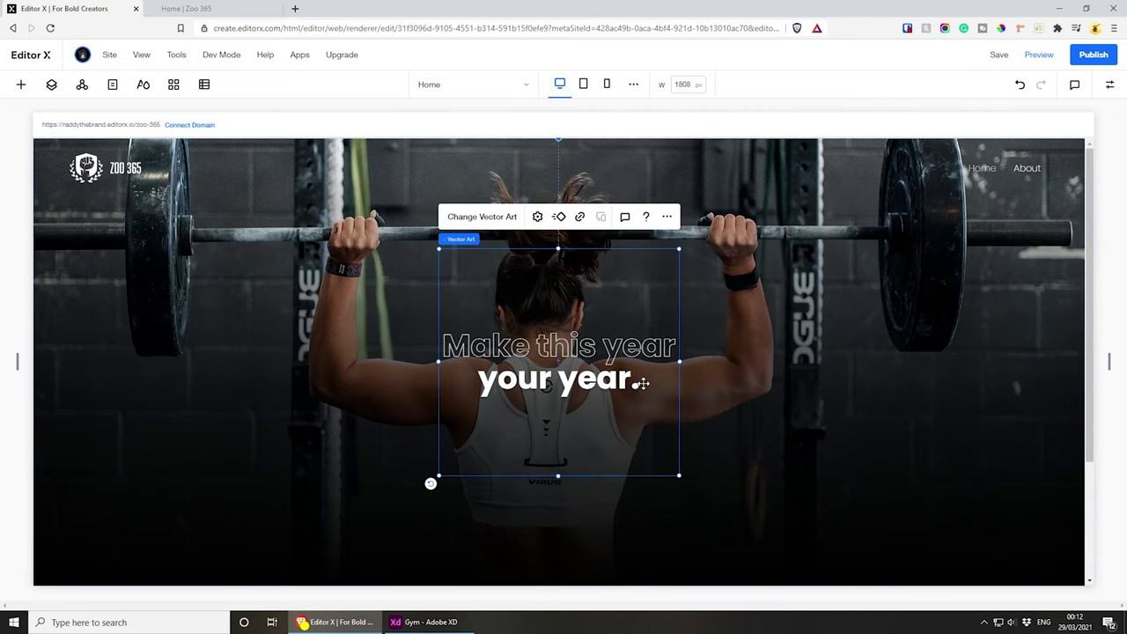
left_click_drag(678, 249, 750, 182)
left_click_drag(665, 320, 628, 351)
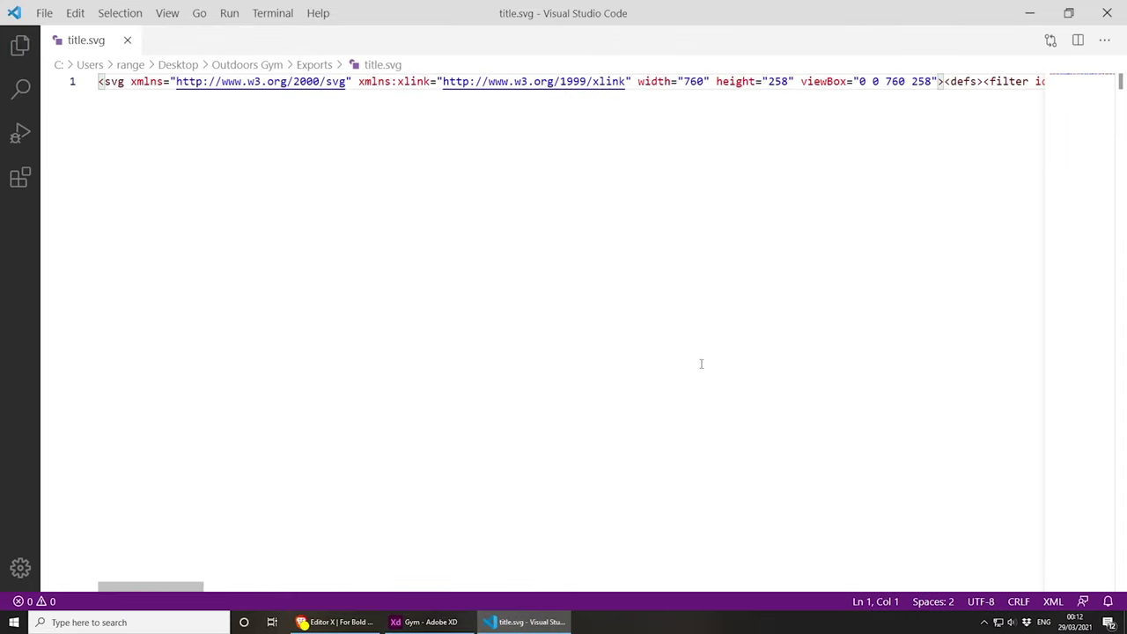
- Examine the text elements of title.svg in Visual Studio Code, including their font-family, font-weight and tspan content
left_click_drag(152, 586, 753, 553)
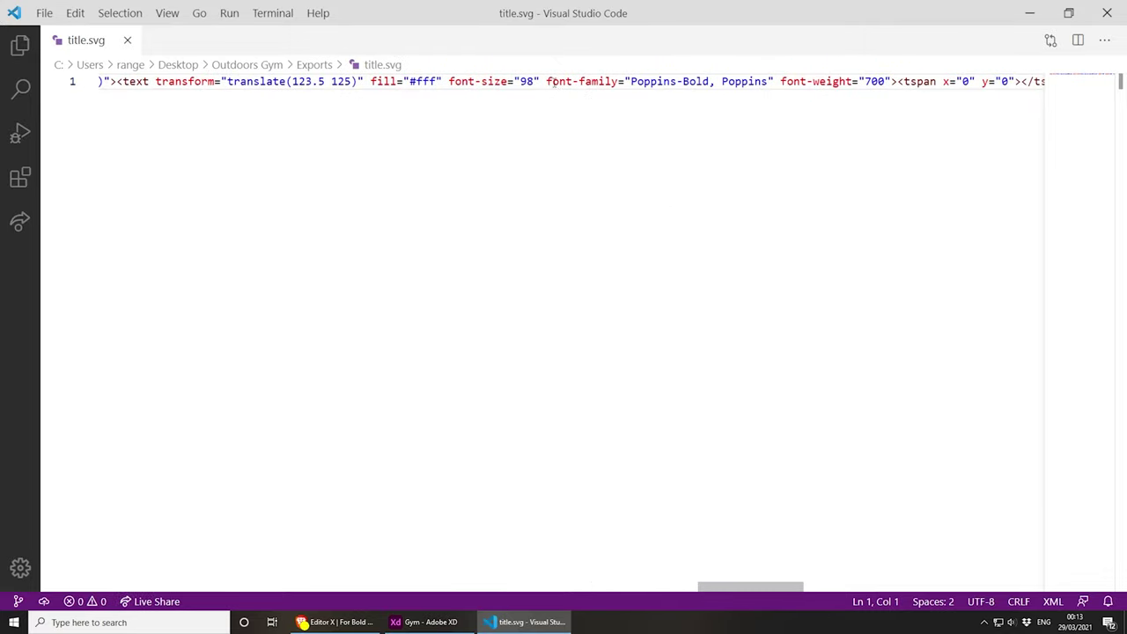
left_click_drag(546, 81, 753, 81)
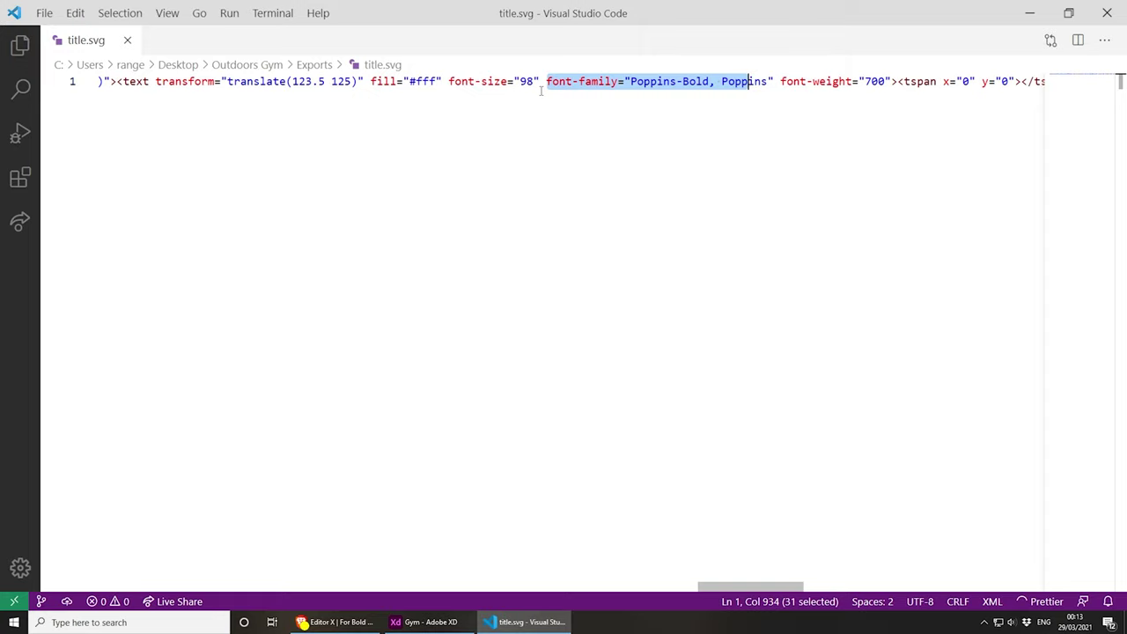
key("End")
left_click(540, 81)
key("shift+End")
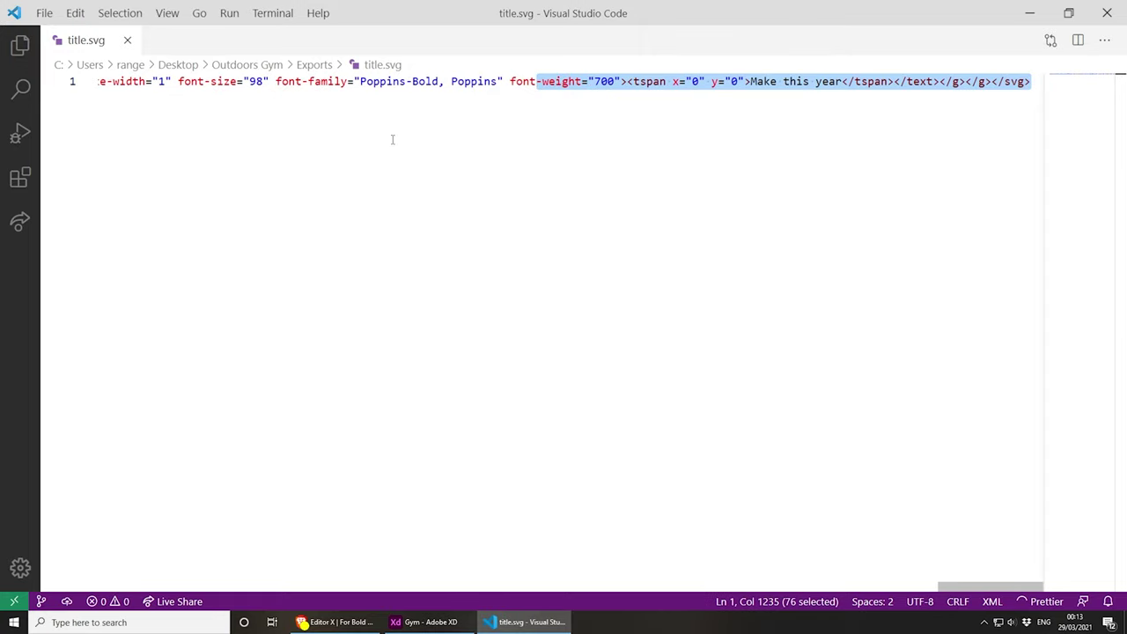
left_click(395, 82, "shift")
left_click(499, 81)
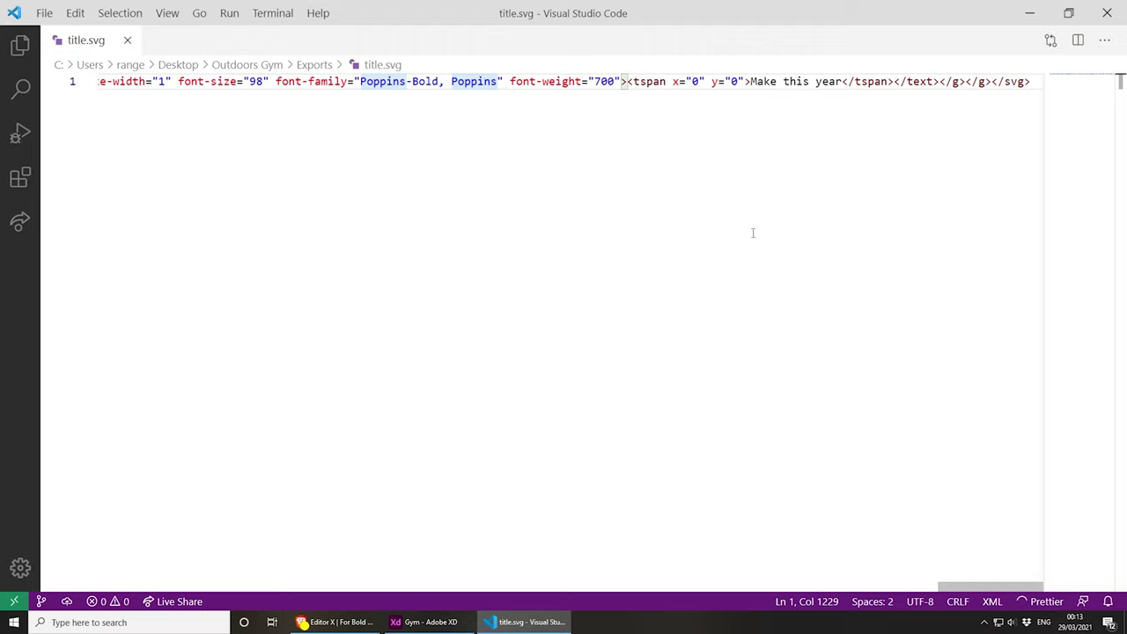
mouse_move(750, 81)
left_mouse_down()
mouse_move(1120, 81)
mouse_move(746, 81)
left_mouse_up()
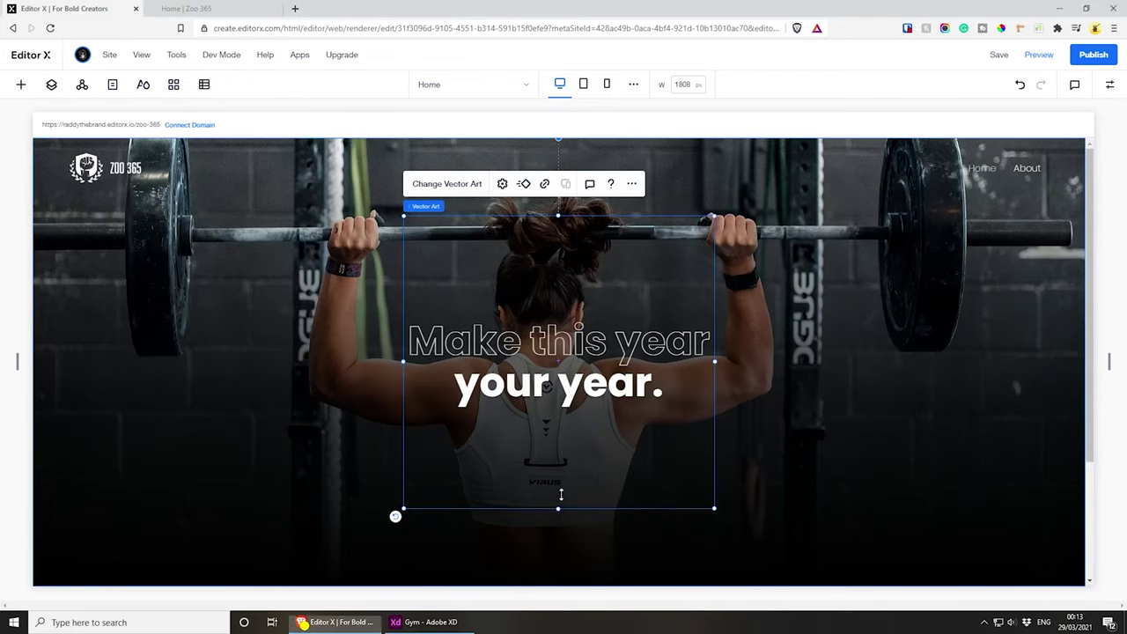
- Reduce the heading artwork's box height to about 181 px and move it to the centre of the hero
left_click_drag(560, 510, 565, 323)
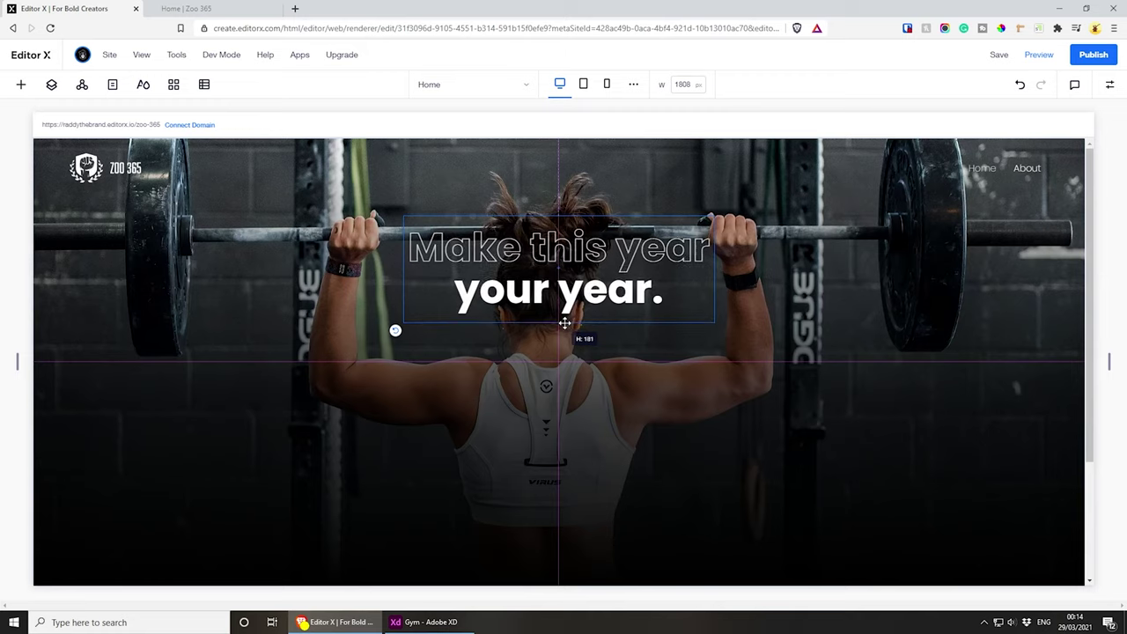
left_click_drag(566, 323, 565, 323)
left_click_drag(574, 251, 575, 341)
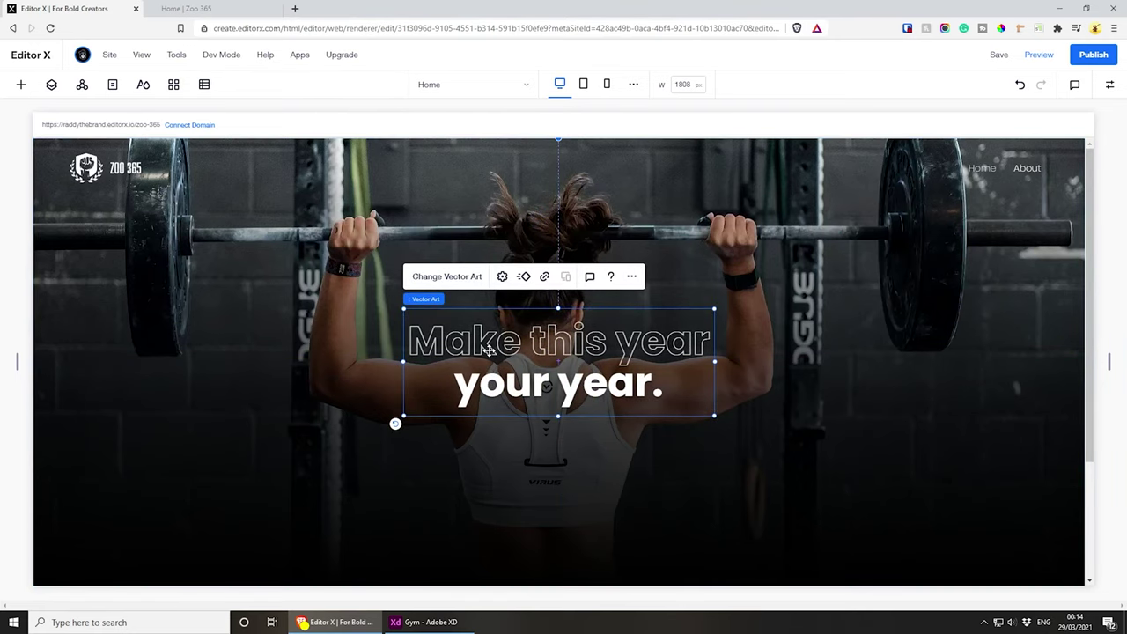
- Switch to Adobe XD and copy the paragraph text beneath the hero heading
left_click(425, 622)
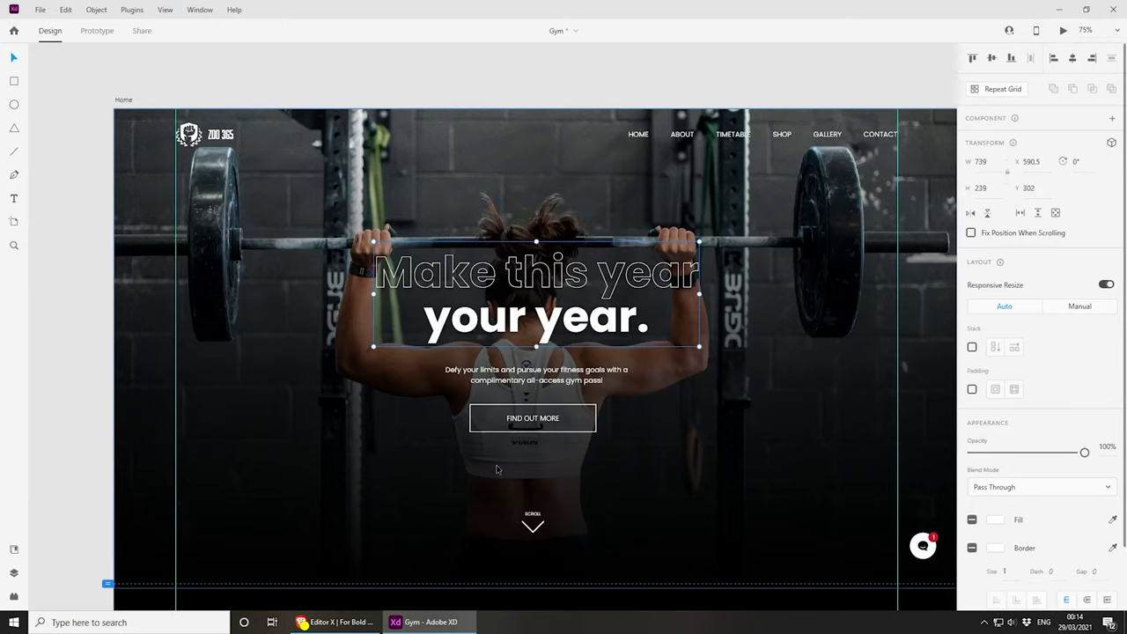
left_click(522, 369)
scroll(549, 405, "up", 3)
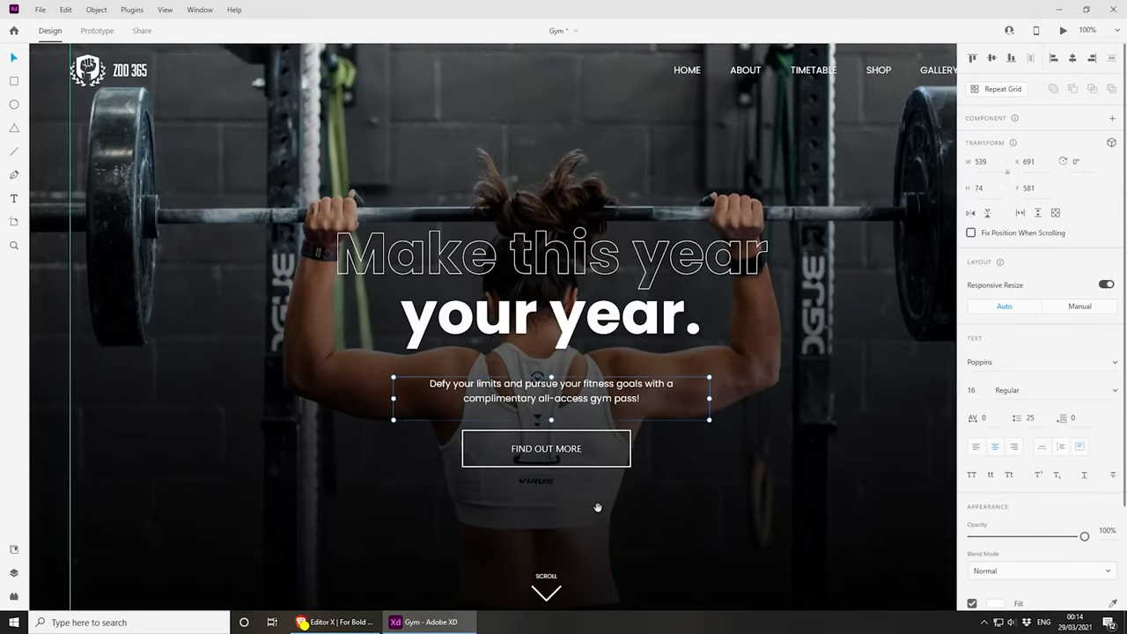
key("Return")
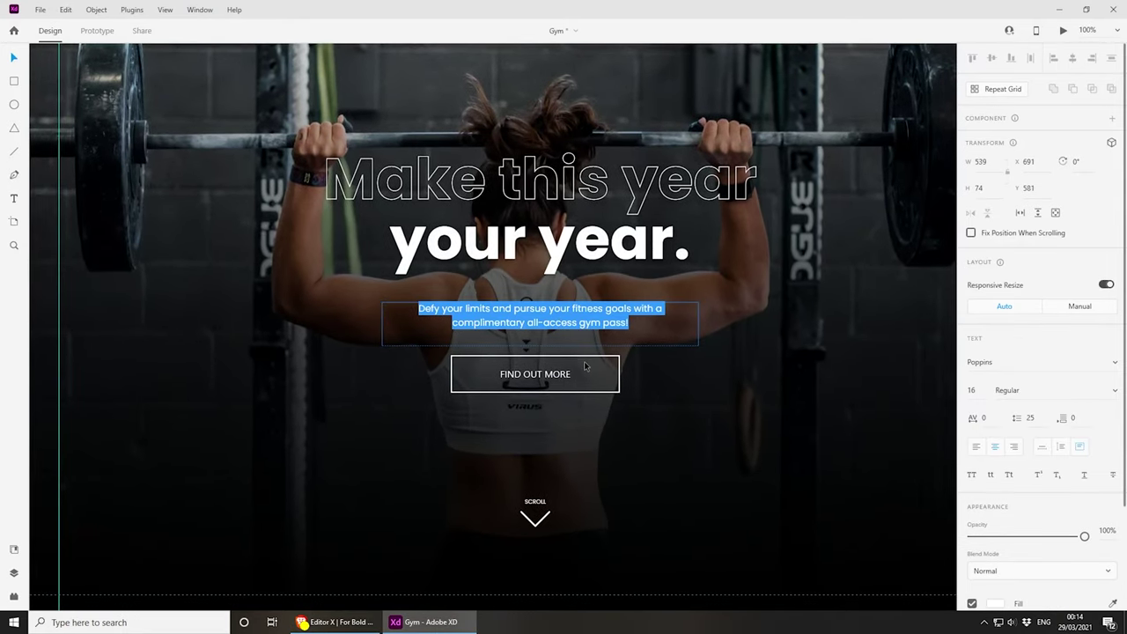
- Switch to Editor X, add a paragraph text element and place it horizontally centred beneath the hero heading
left_click(334, 621)
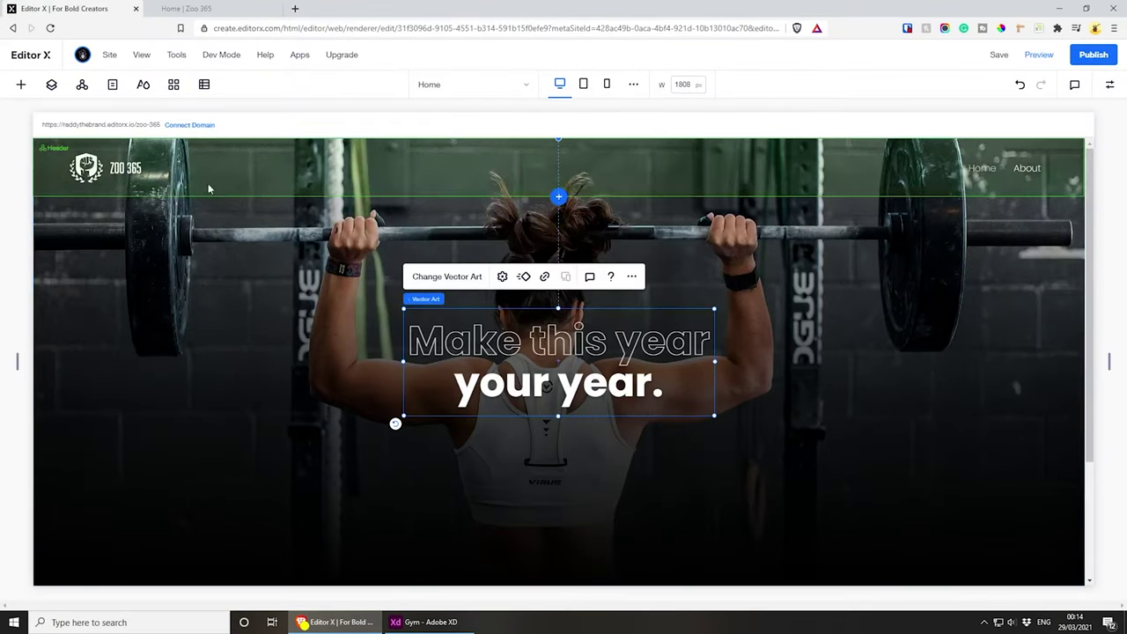
left_click(22, 85)
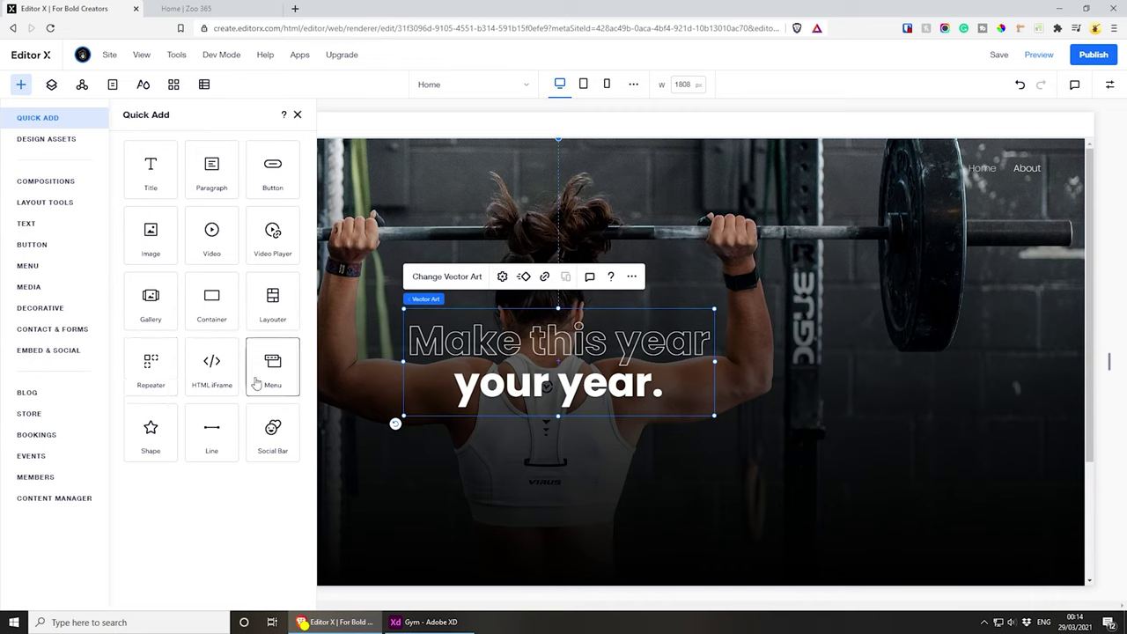
left_click(212, 176)
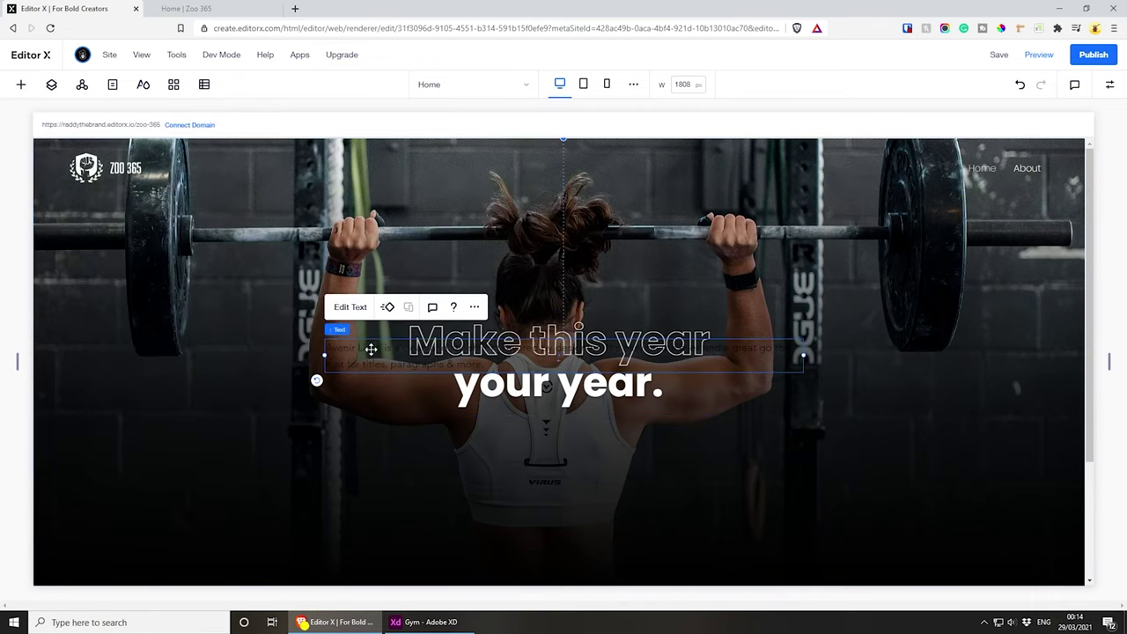
left_click_drag(370, 349, 424, 442)
left_click_drag(604, 444, 547, 449)
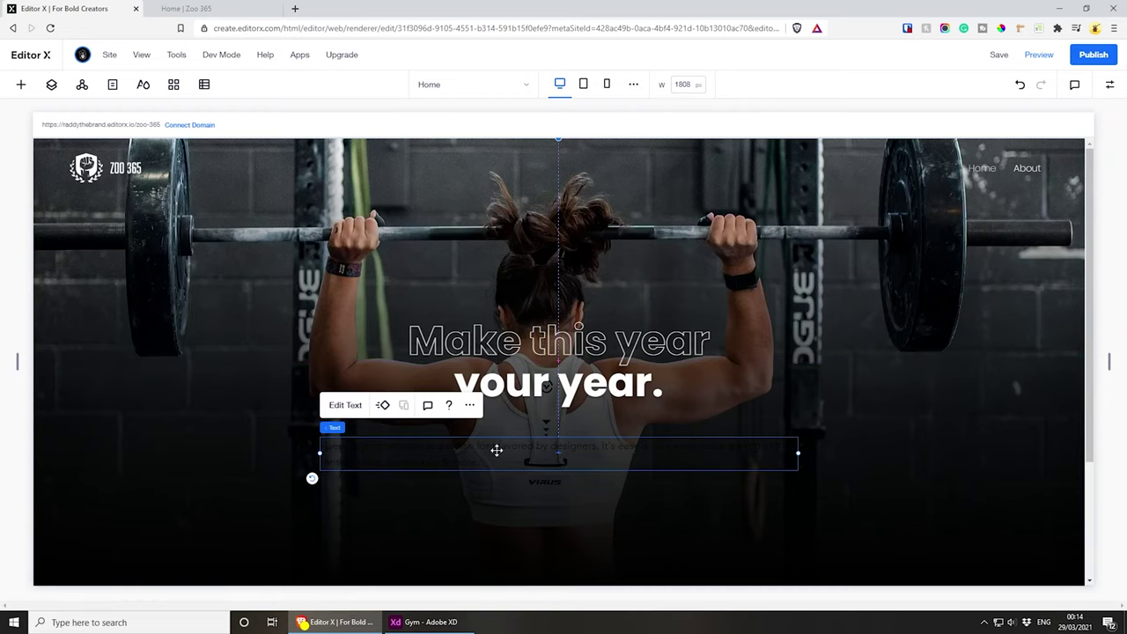
- Replace the placeholder paragraph with "Defy your limits and pursue your fitness goals with a complimentary all-access gym pass!"
double_click(417, 449)
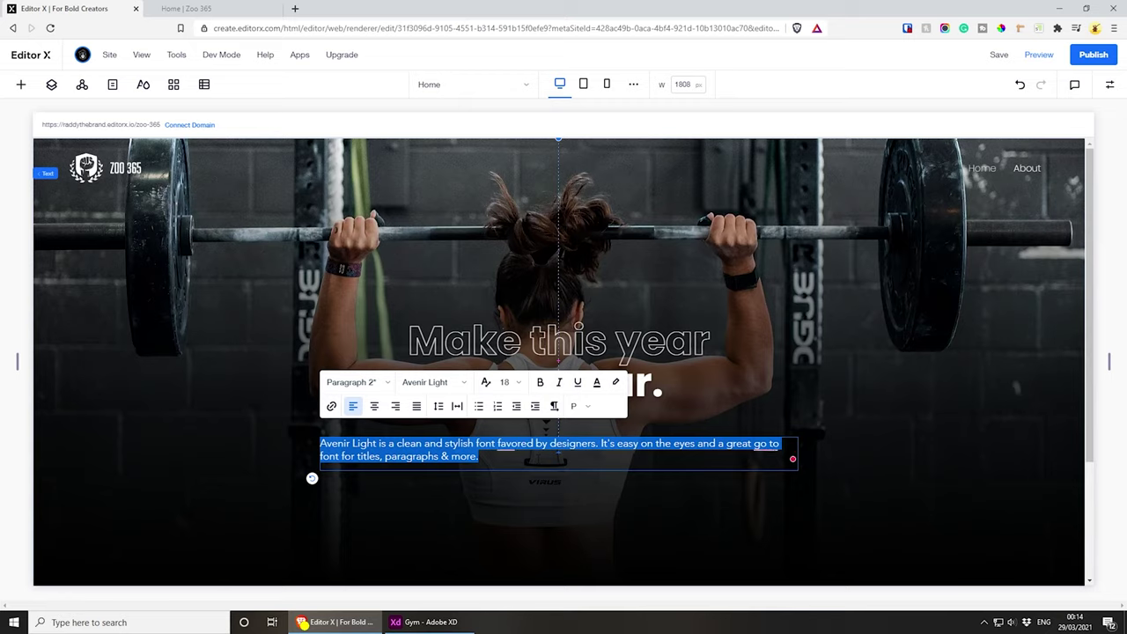
key("Delete")
key("ctrl+z")
key("Delete")
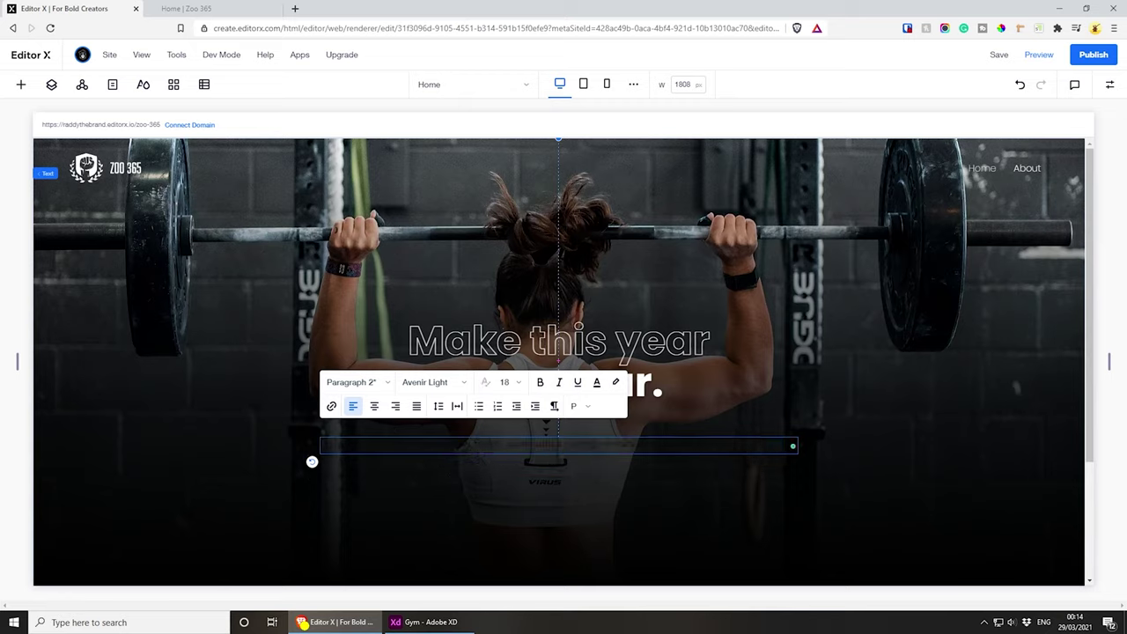
- Pick white as the hero paragraph's text colour and centre-align the text
left_click(598, 384)
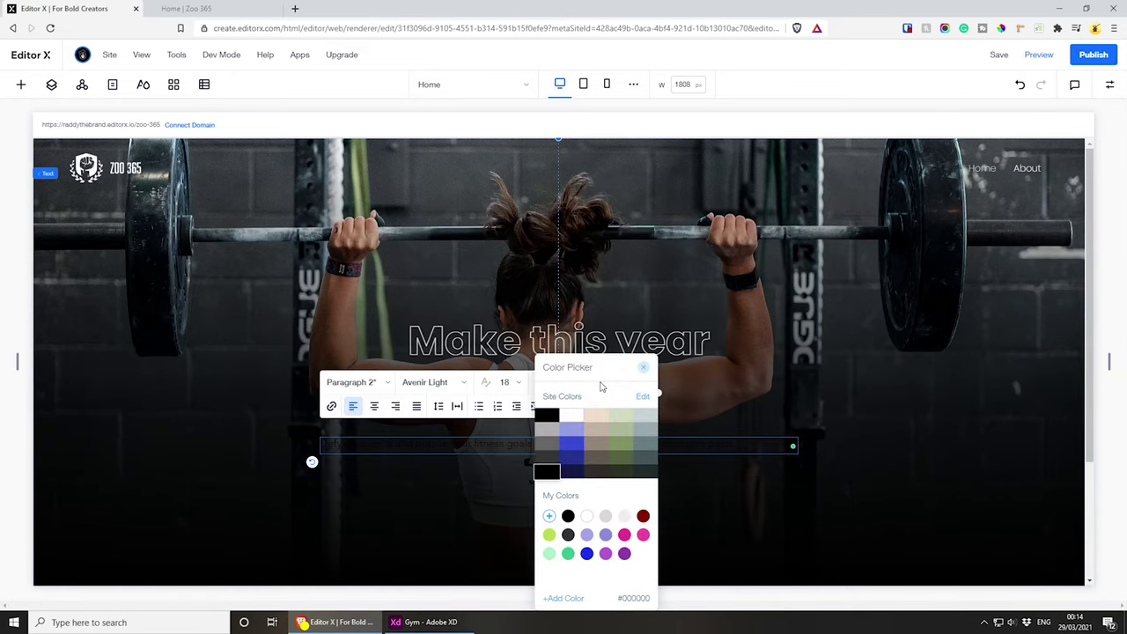
left_click(588, 519)
left_click(374, 411)
left_click(374, 407)
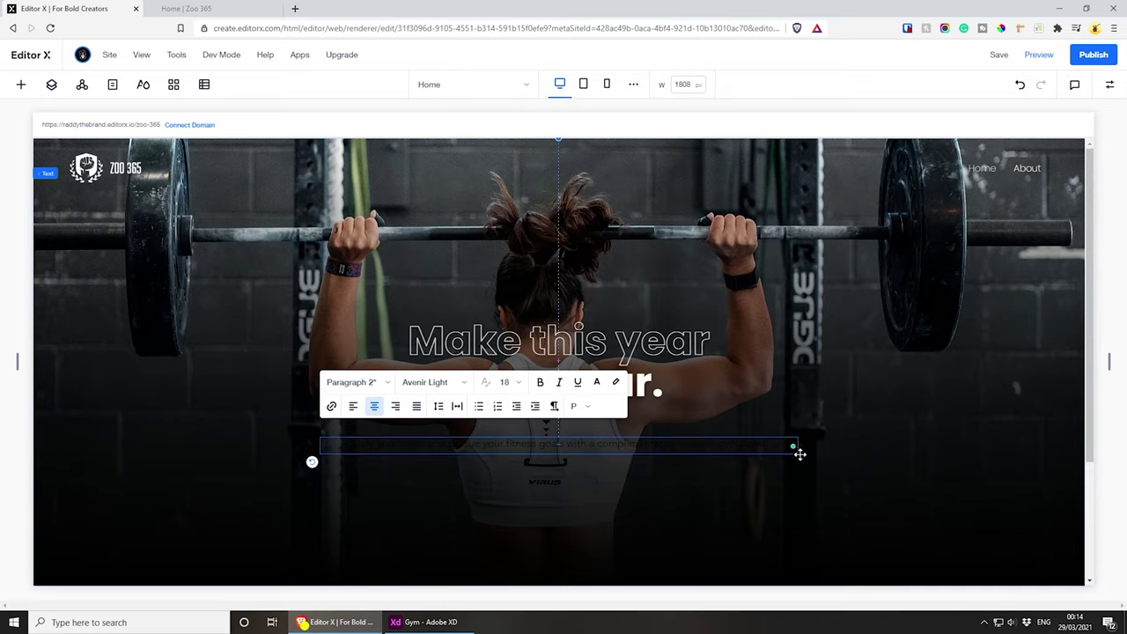
- Apply the Paragraph 1 style to the hero paragraph and narrow its text box so the text wraps onto two lines
left_click(388, 386)
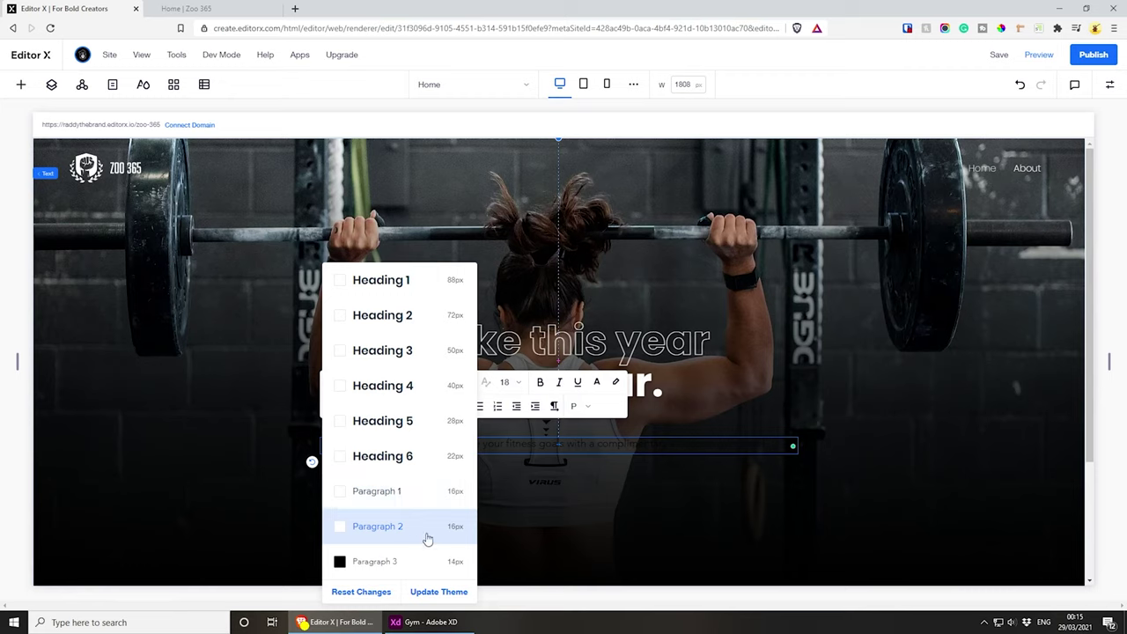
left_click(387, 493)
left_click(467, 452)
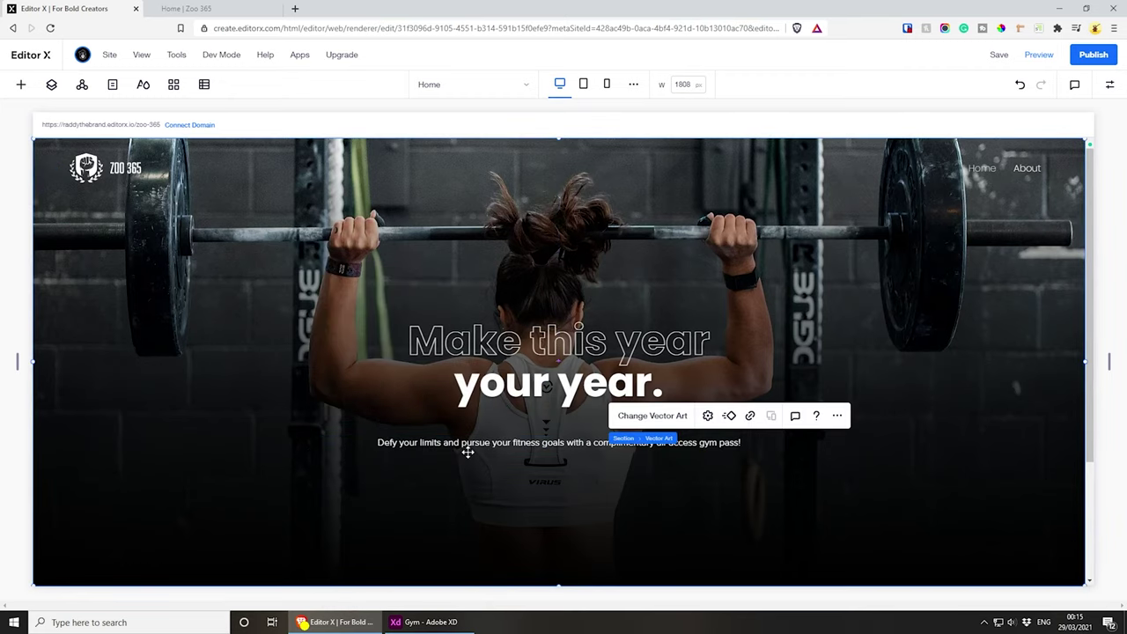
left_click(468, 447)
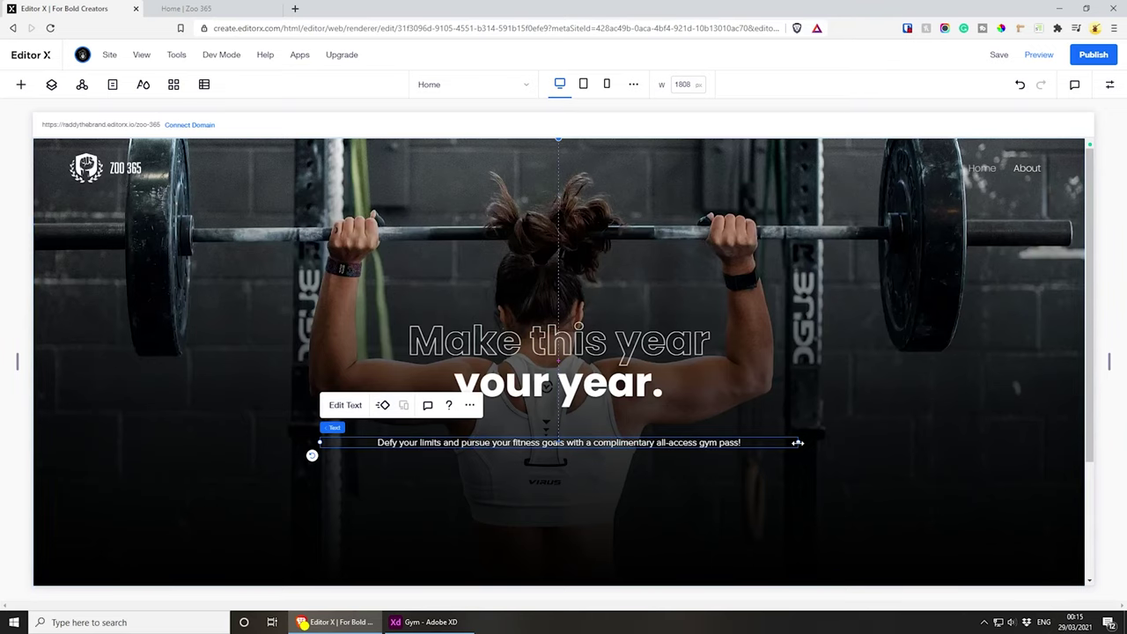
left_click_drag(798, 443, 642, 439)
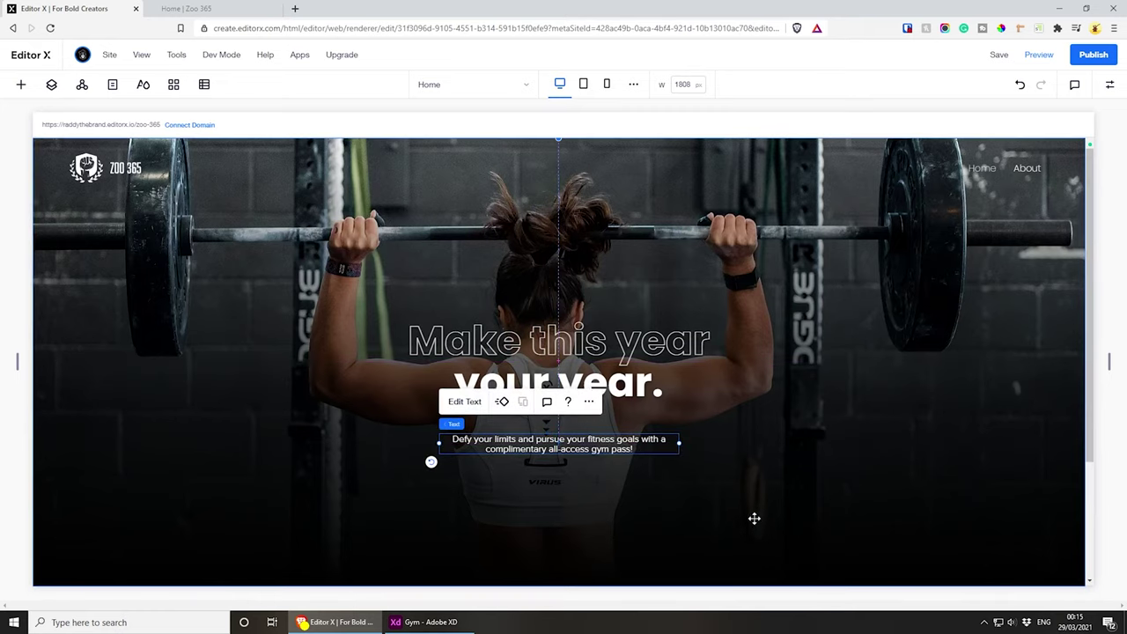
left_click_drag(593, 442, 593, 443)
- Turn off auto line spacing for the hero paragraph and set its line spacing to 1.6
left_click(465, 401)
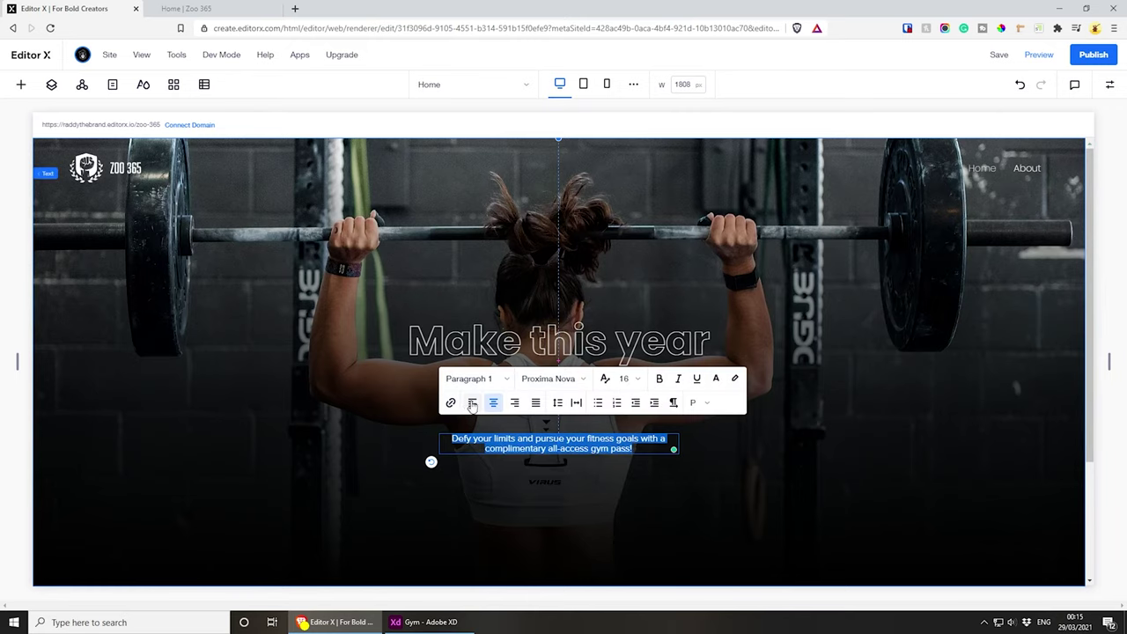
left_click(558, 404)
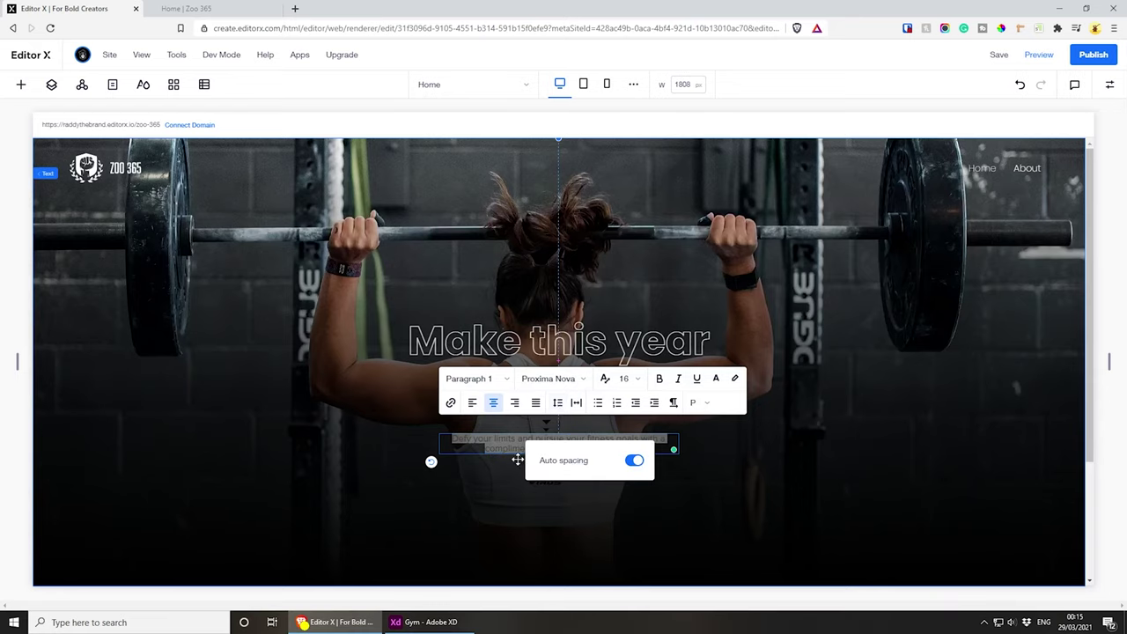
left_click(634, 464)
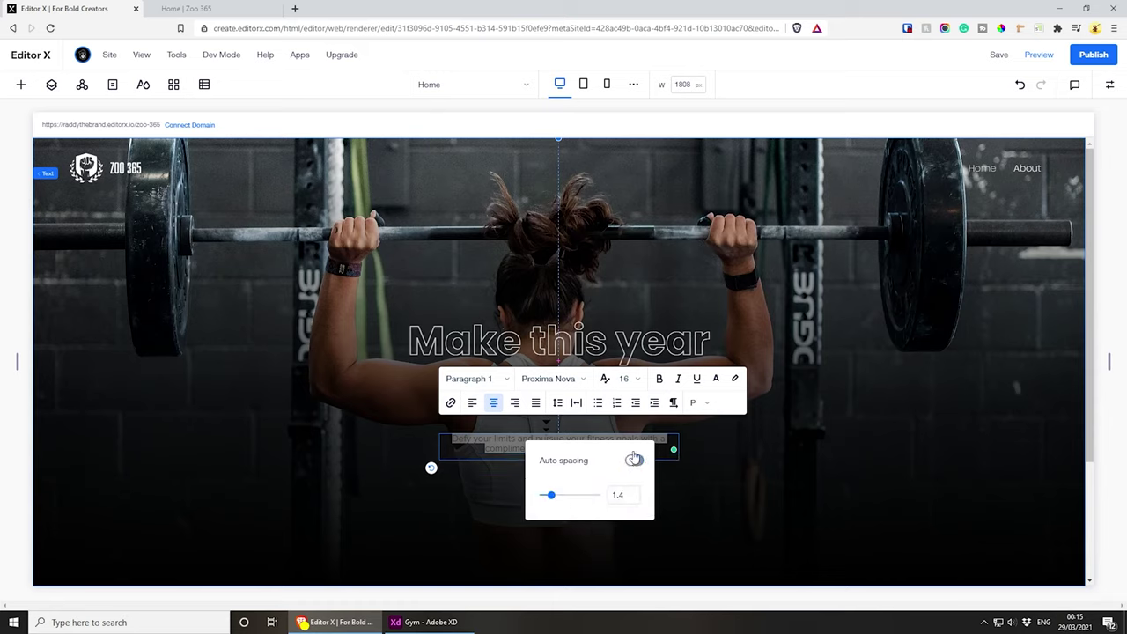
left_click(627, 496)
type("1.")
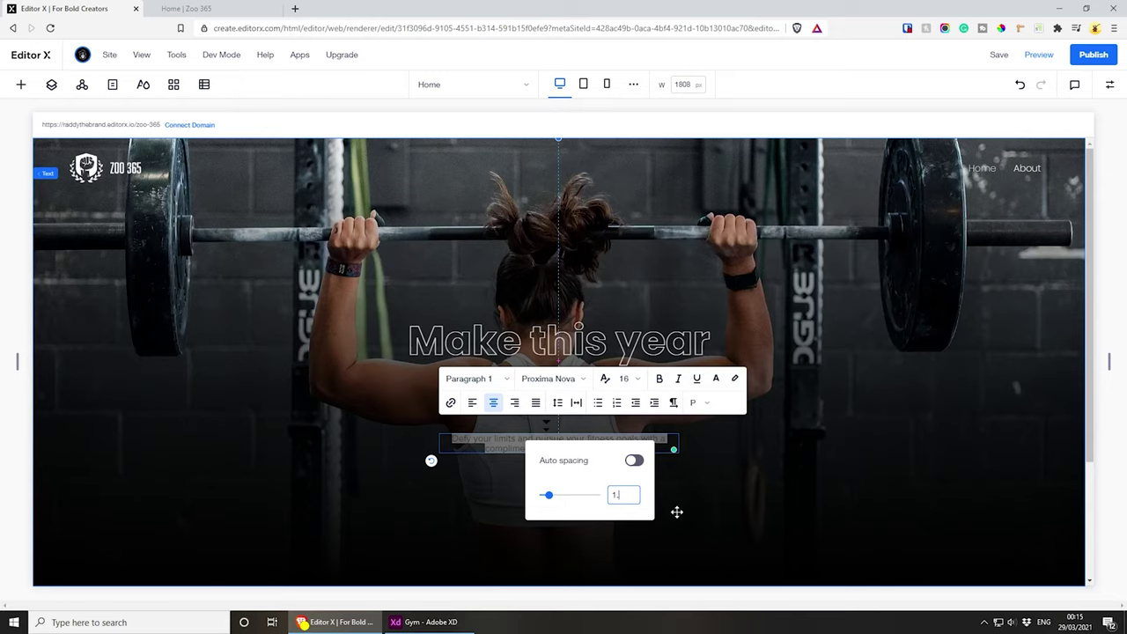
type("6")
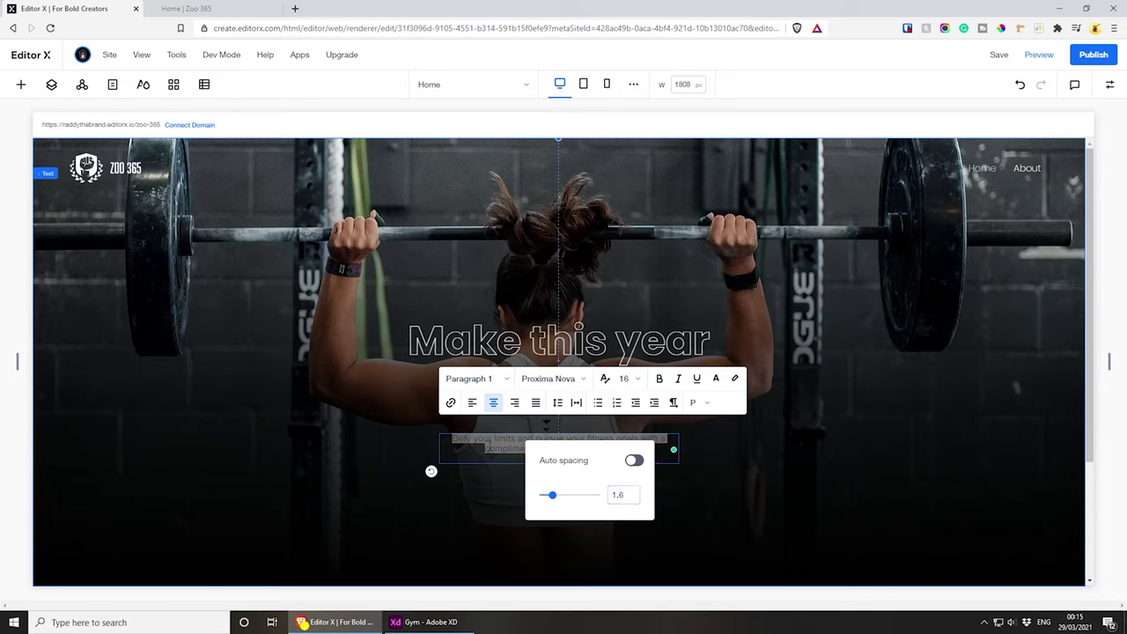
left_click(731, 427)
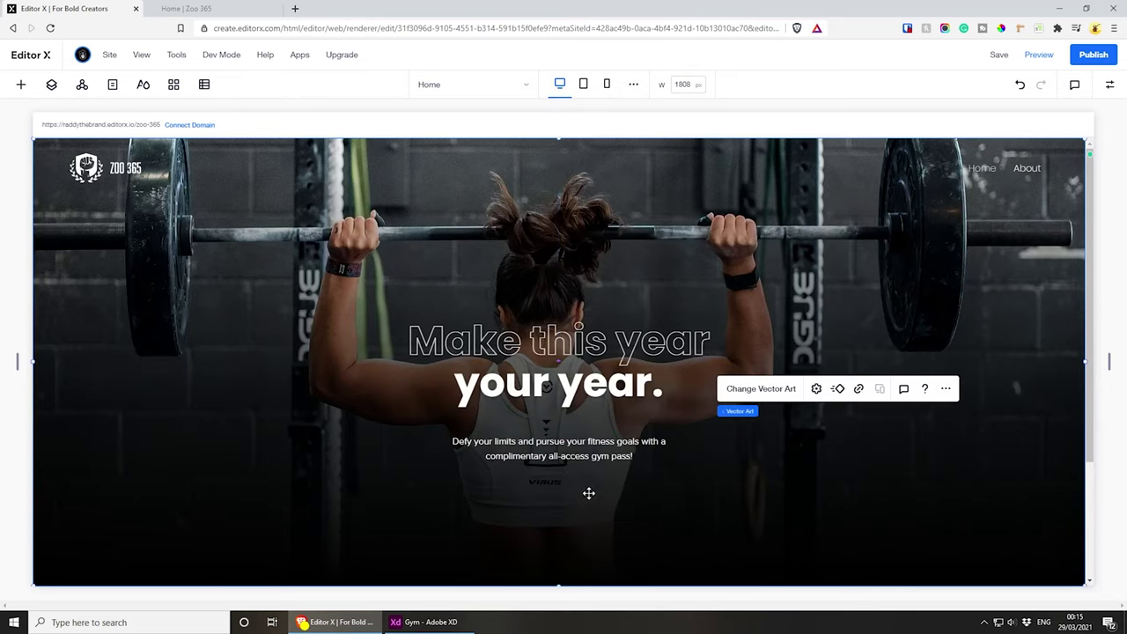
- Move the hero paragraph slightly up, closer to the heading, keeping it horizontally centred
left_click(560, 456)
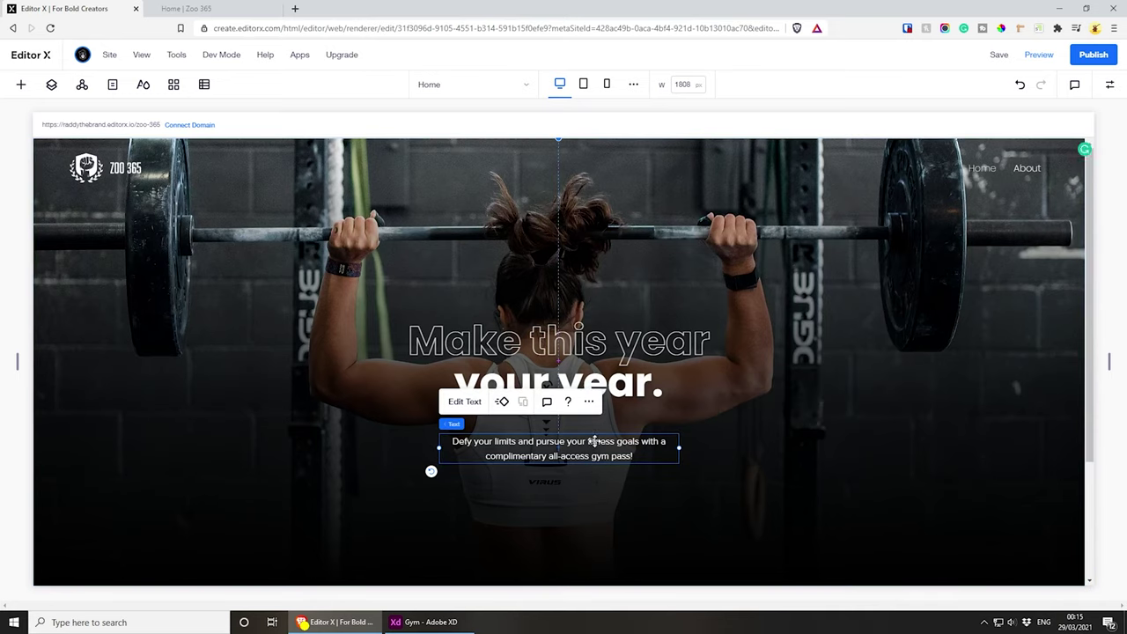
left_click_drag(595, 443, 595, 436)
scroll(752, 390, "down", 1)
left_click(732, 402)
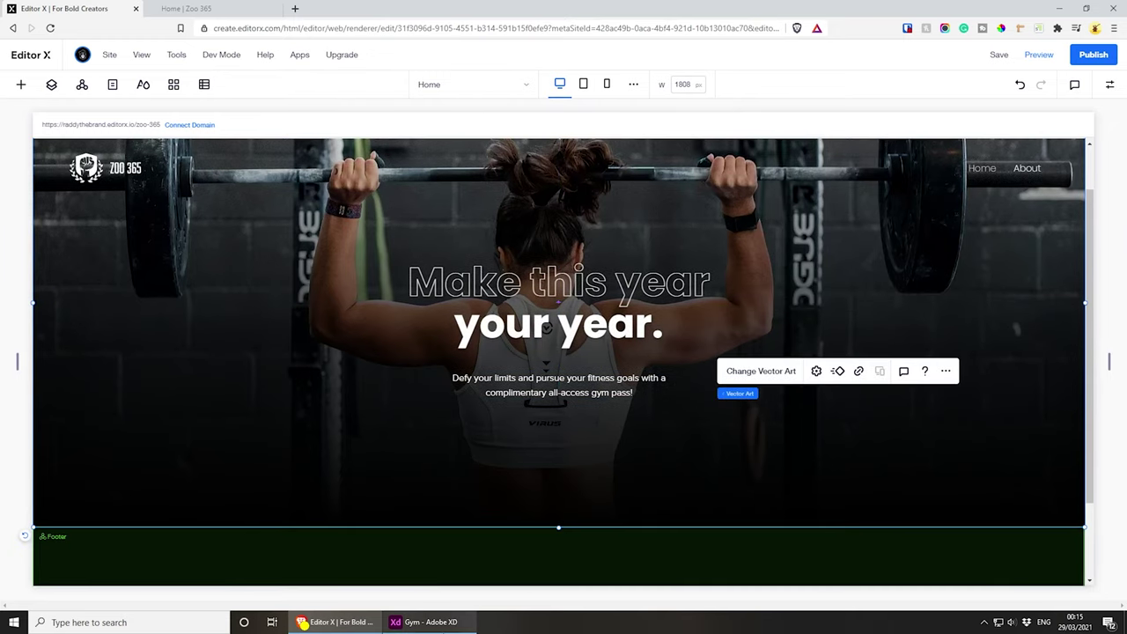
- Switch to Adobe XD and copy the "FIND OUT MORE" label of the hero button
left_click(440, 621)
key("Escape")
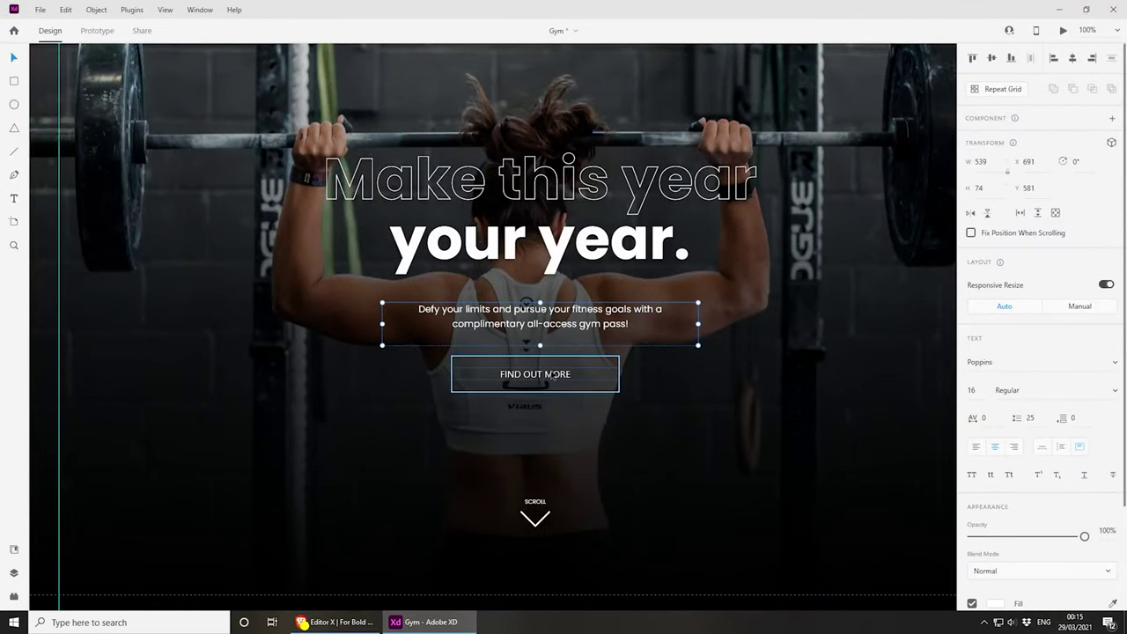
left_click(548, 375)
double_click(551, 374)
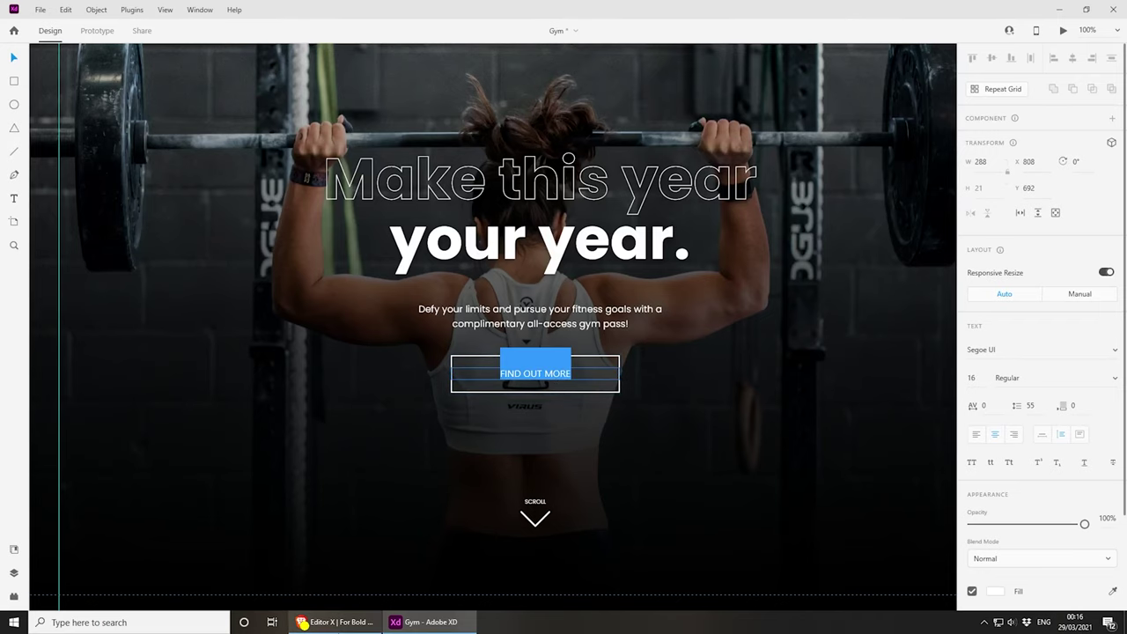
- Switch to Editor X, add a button and place it horizontally centred beneath the hero paragraph
left_click(336, 621)
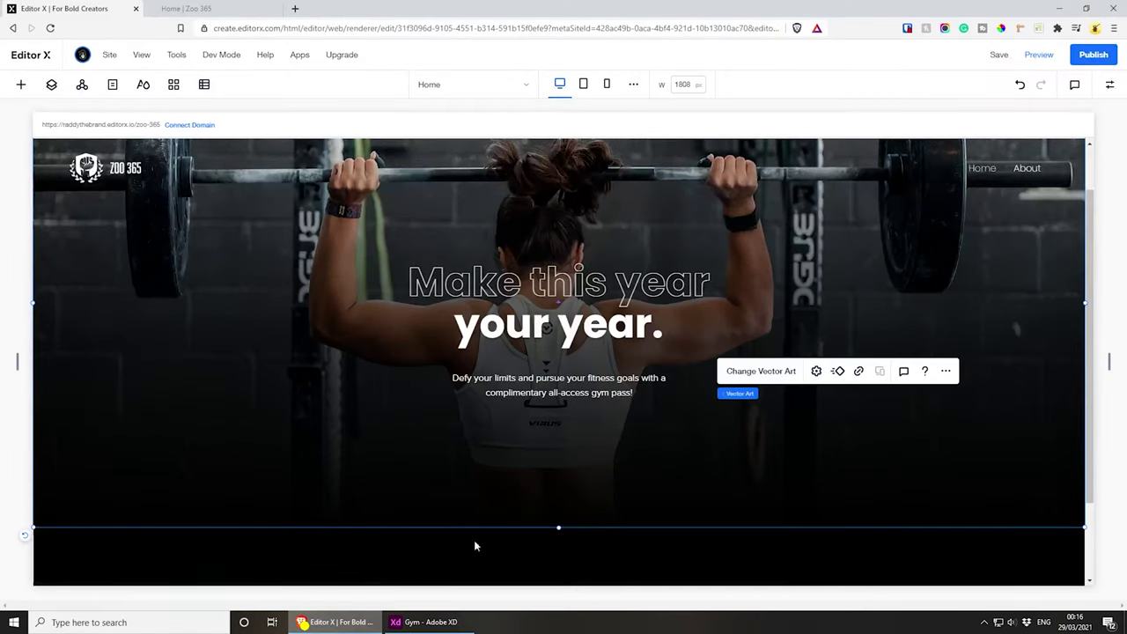
left_click(22, 84)
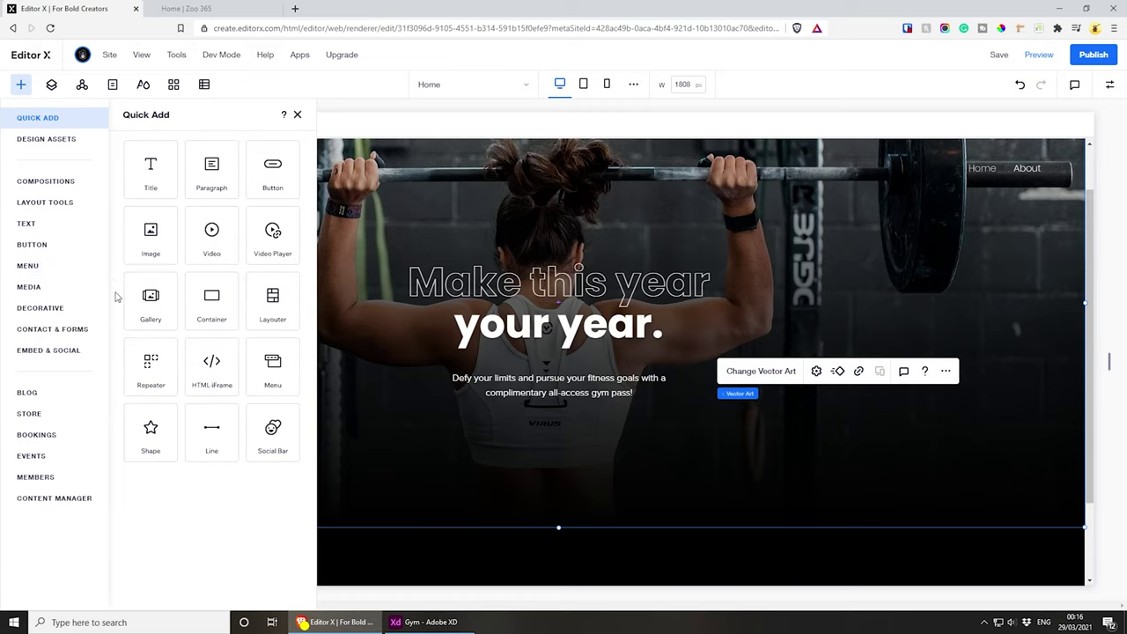
left_click(260, 168)
left_click_drag(571, 372, 572, 439)
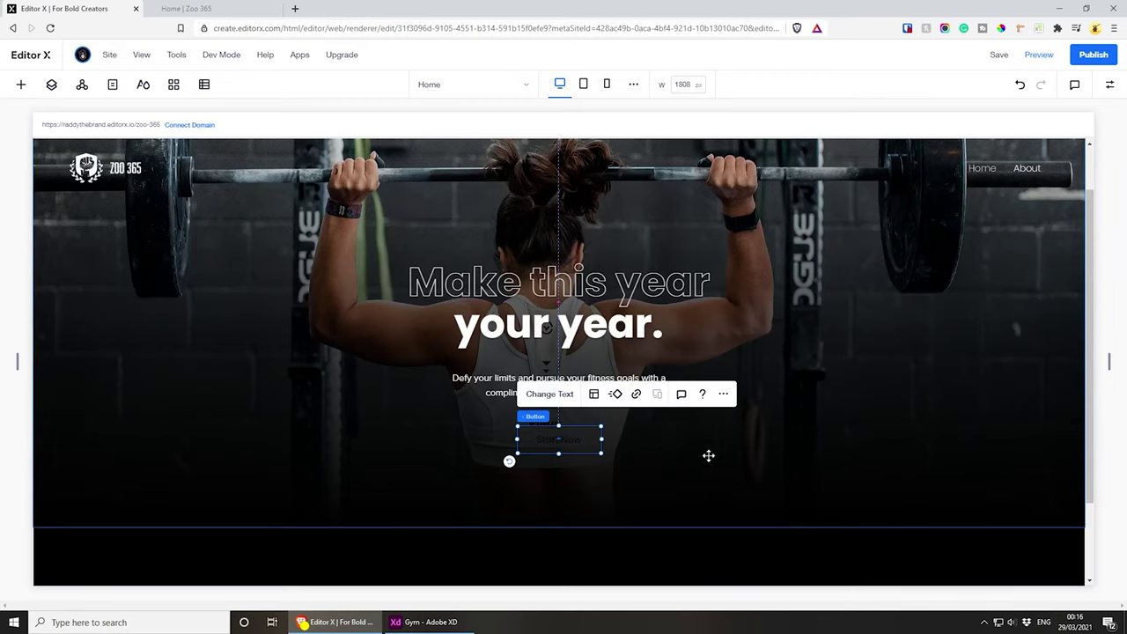
left_click(21, 85)
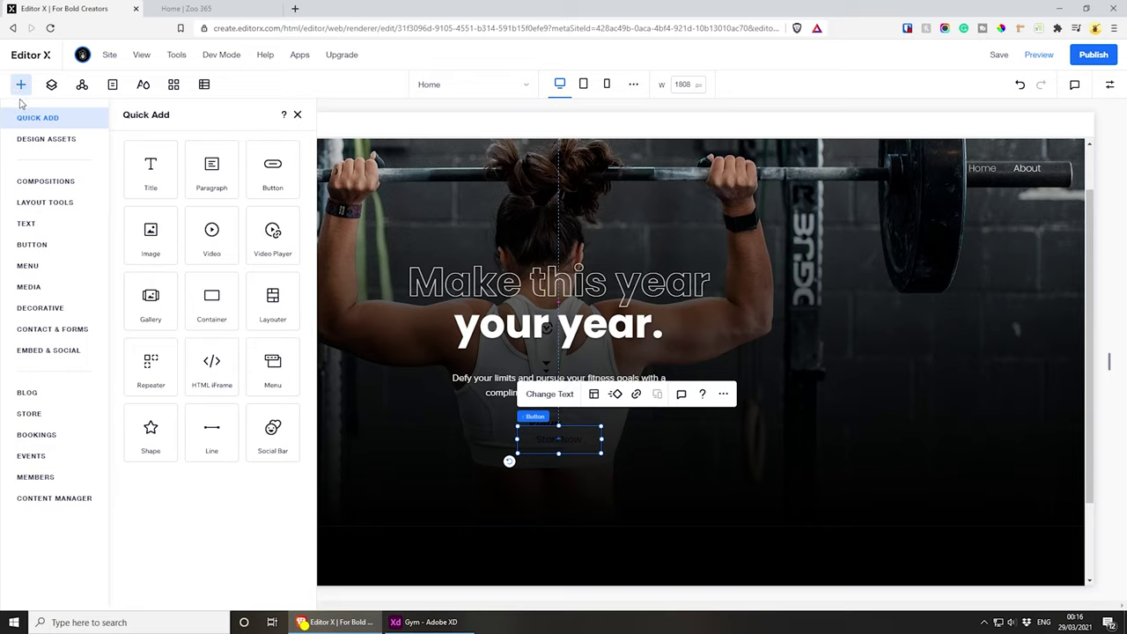
left_click(37, 247)
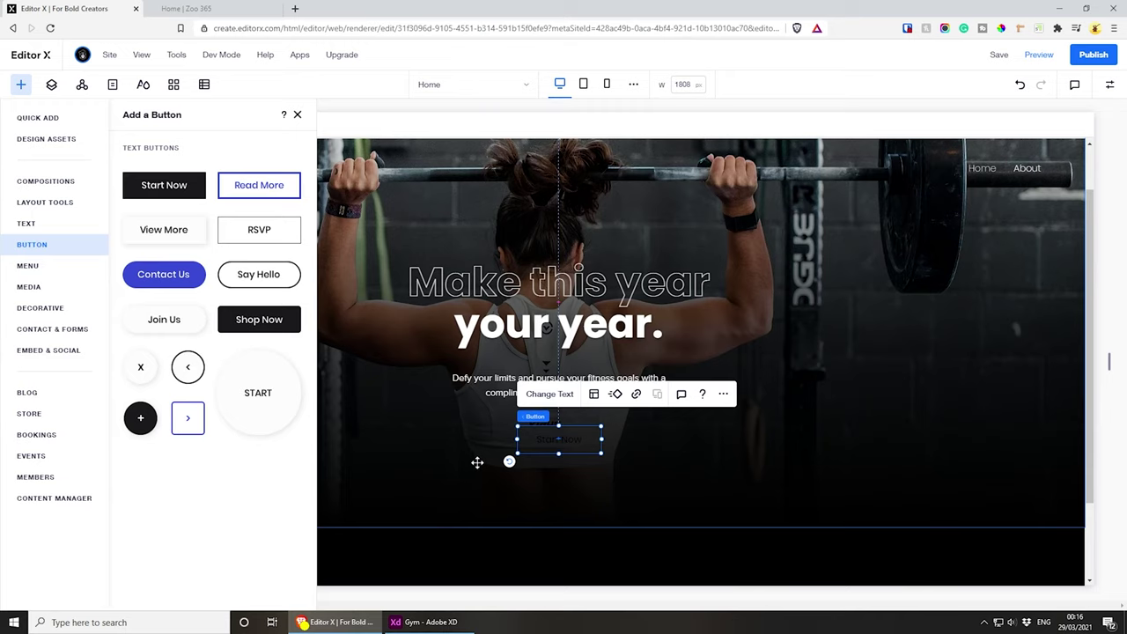
left_click(297, 114)
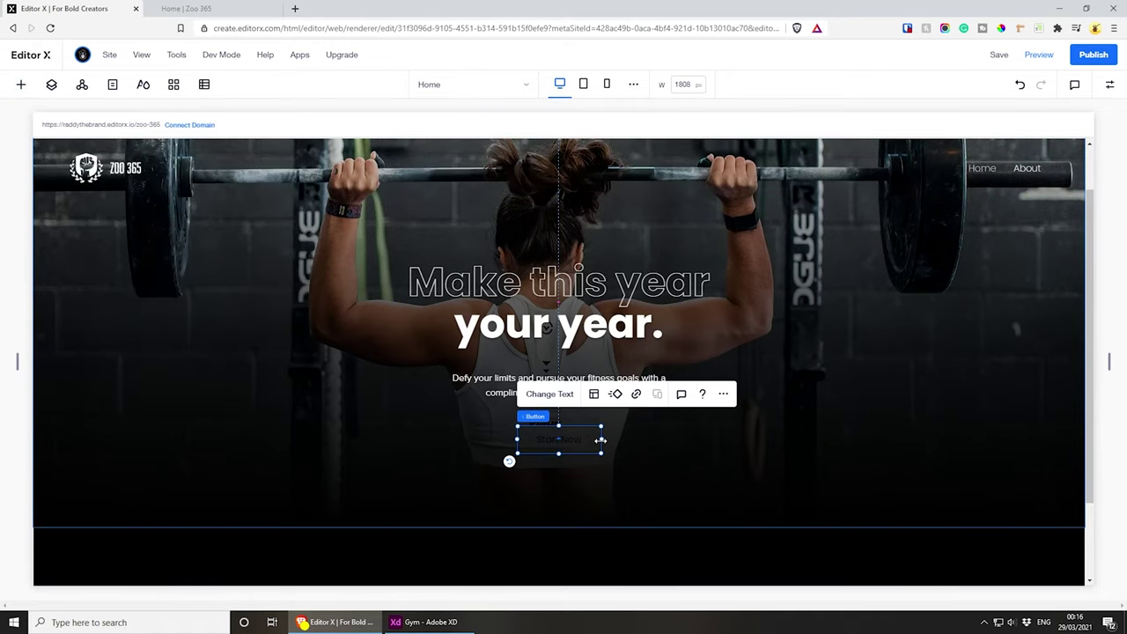
- Widen the hero button to about 197 px and set its regular-state border colour to white (#FFFFFF)
left_click_drag(600, 439, 575, 442)
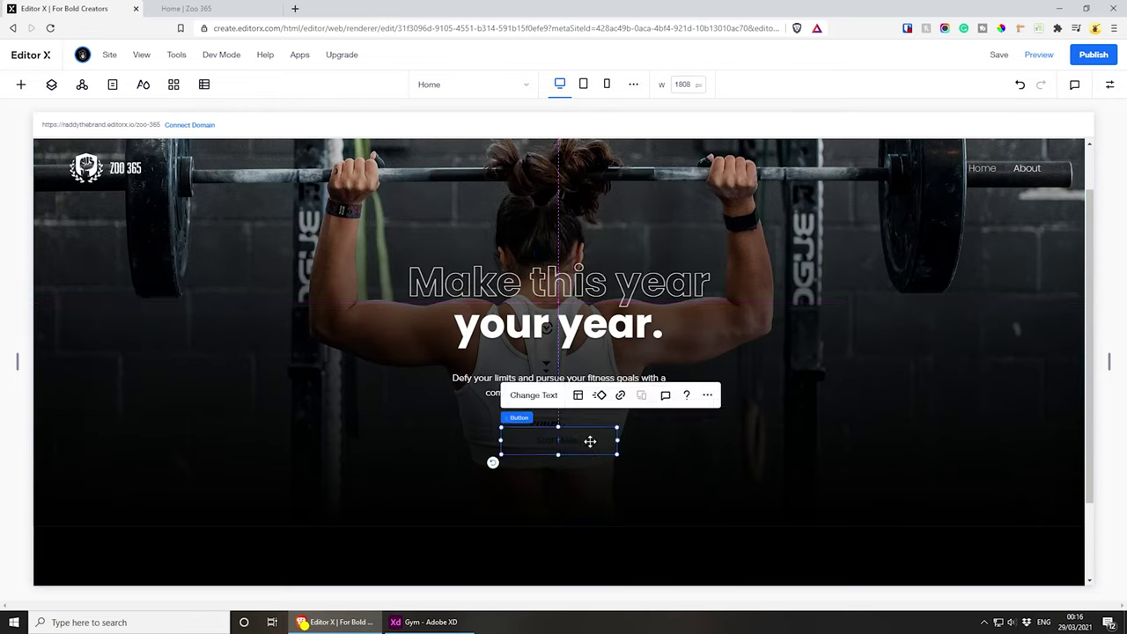
left_click(1108, 85)
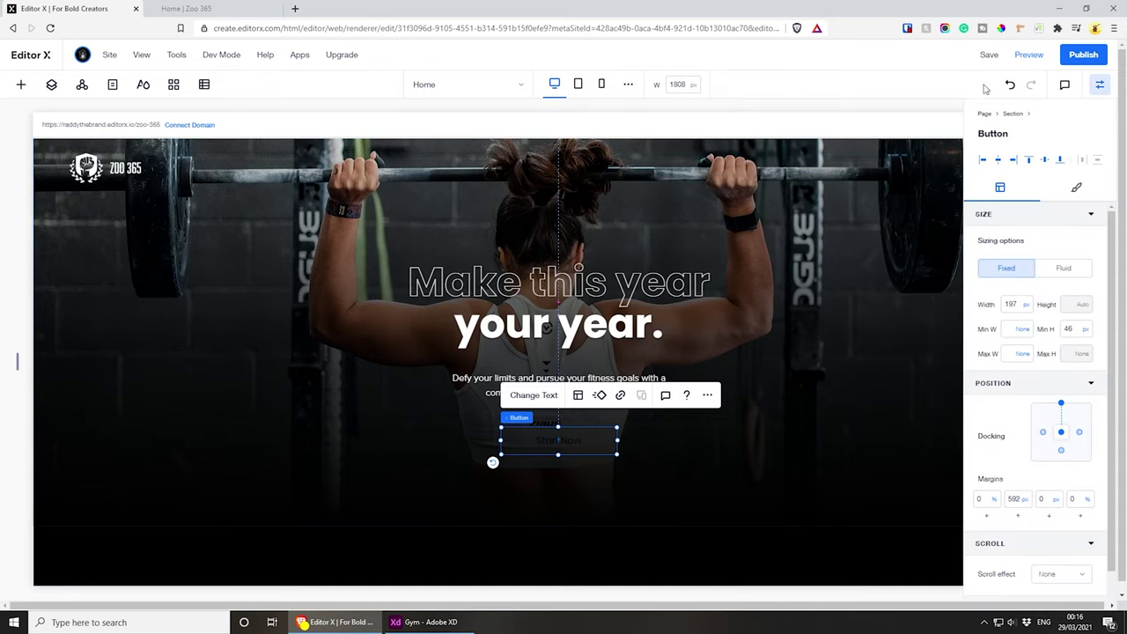
left_click(1079, 188)
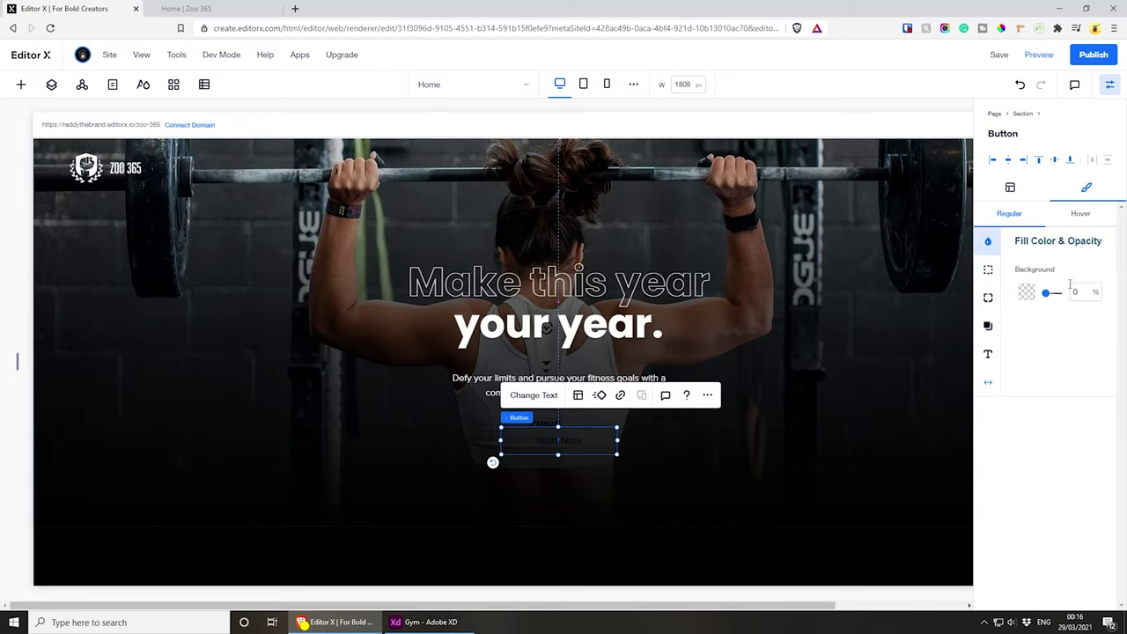
left_click(988, 270)
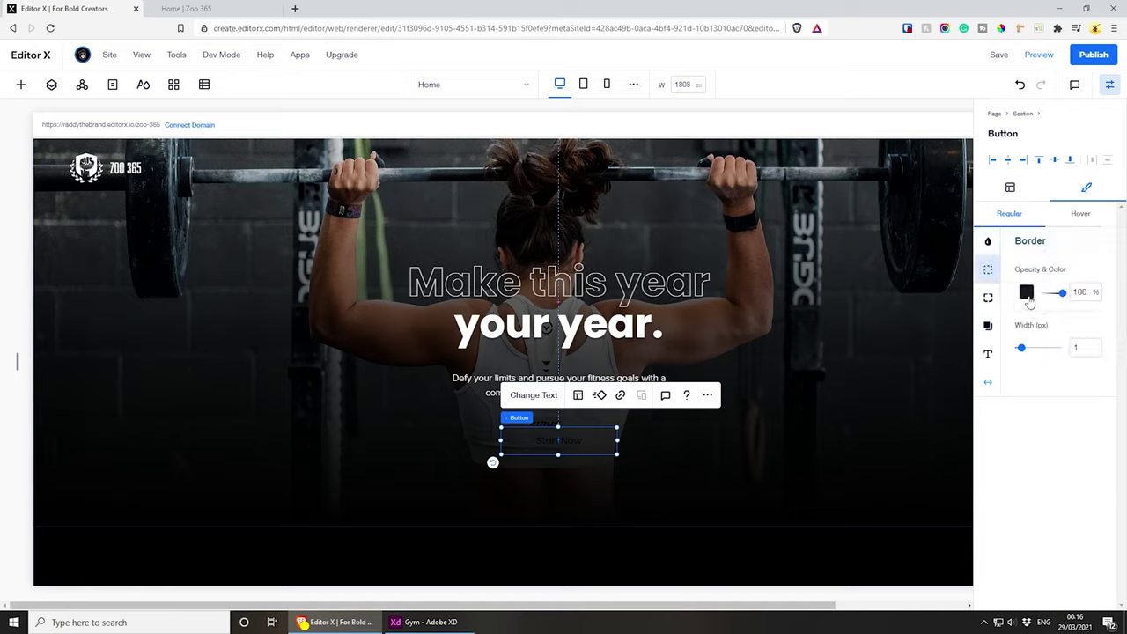
left_click(1025, 292)
left_click(1056, 456)
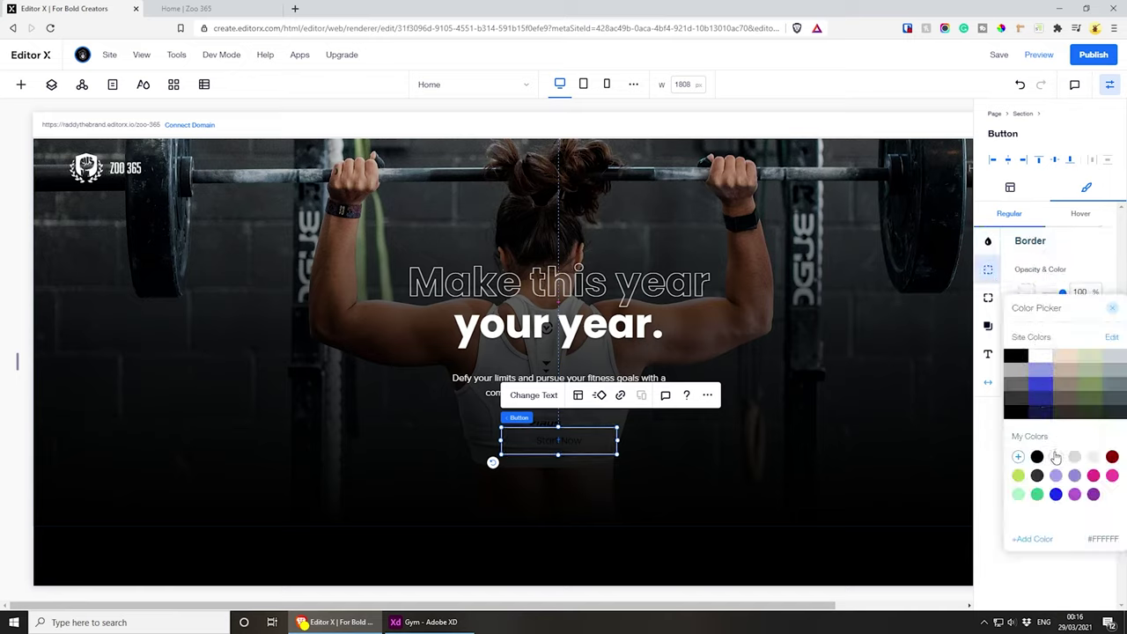
left_click(1082, 255)
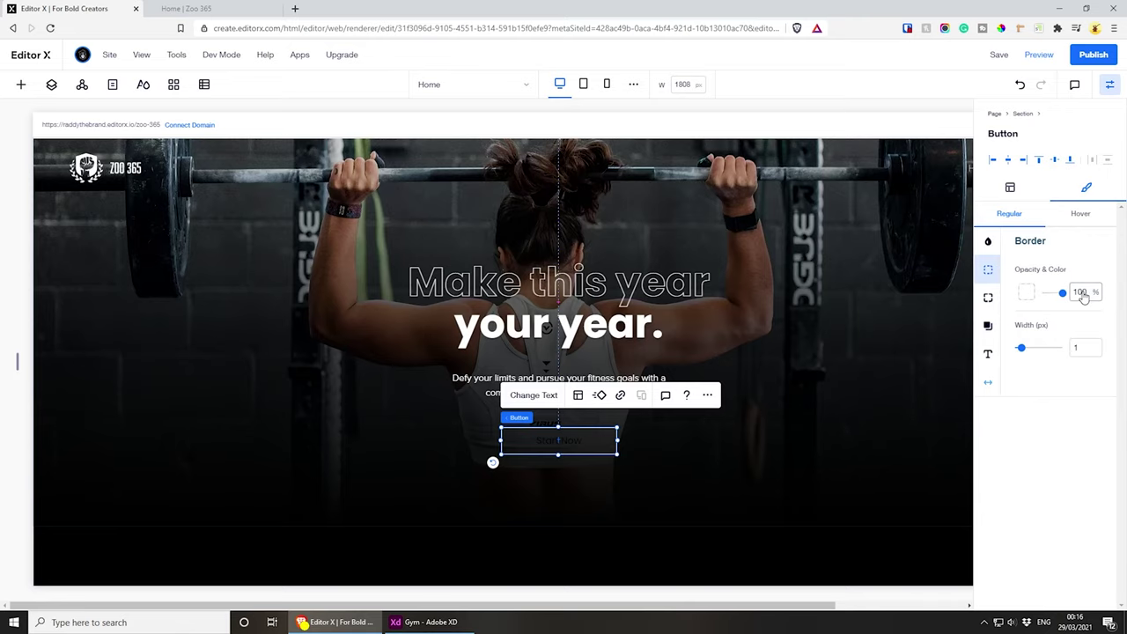
- Check the button outline's border size in Adobe XD and set the Editor X button's border width to 2 px
left_click(1077, 348)
left_click(425, 621)
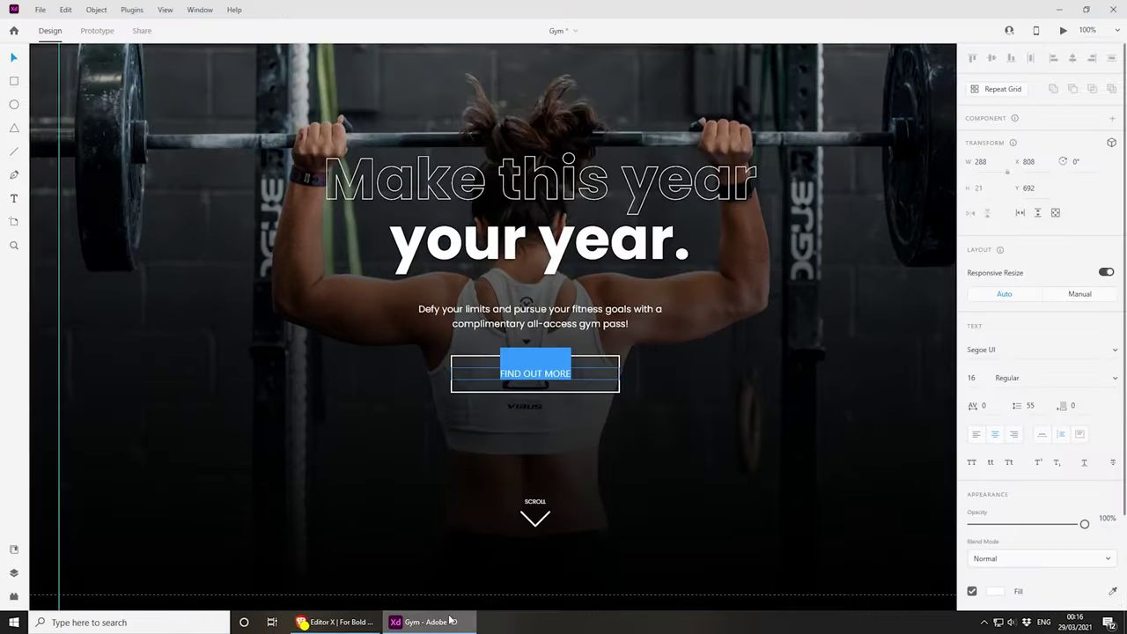
key("Escape")
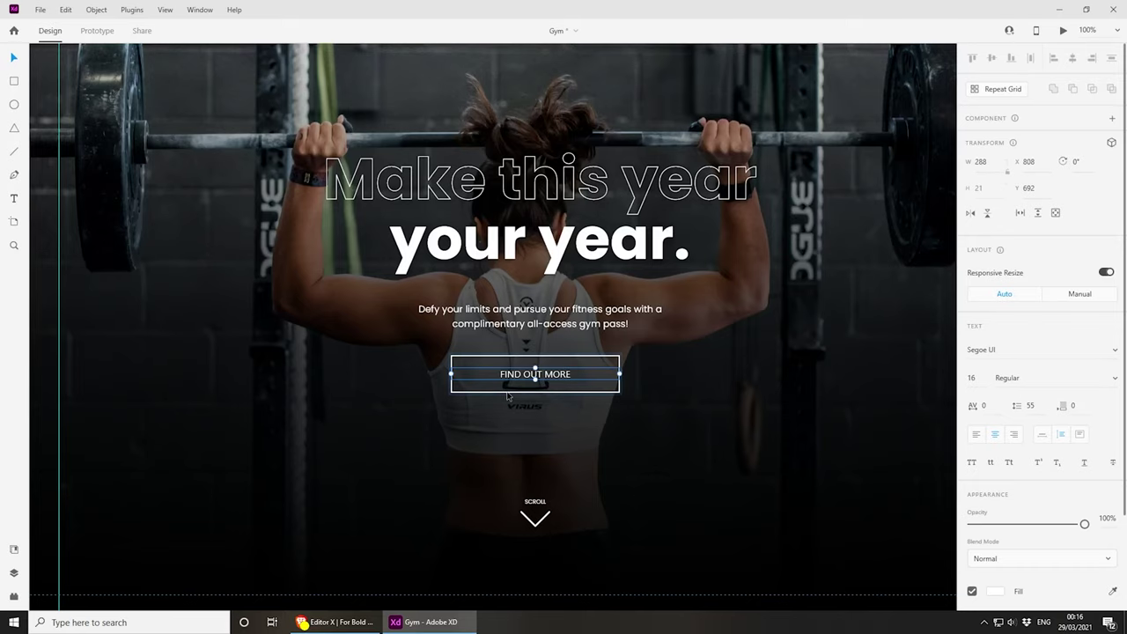
left_click(507, 396)
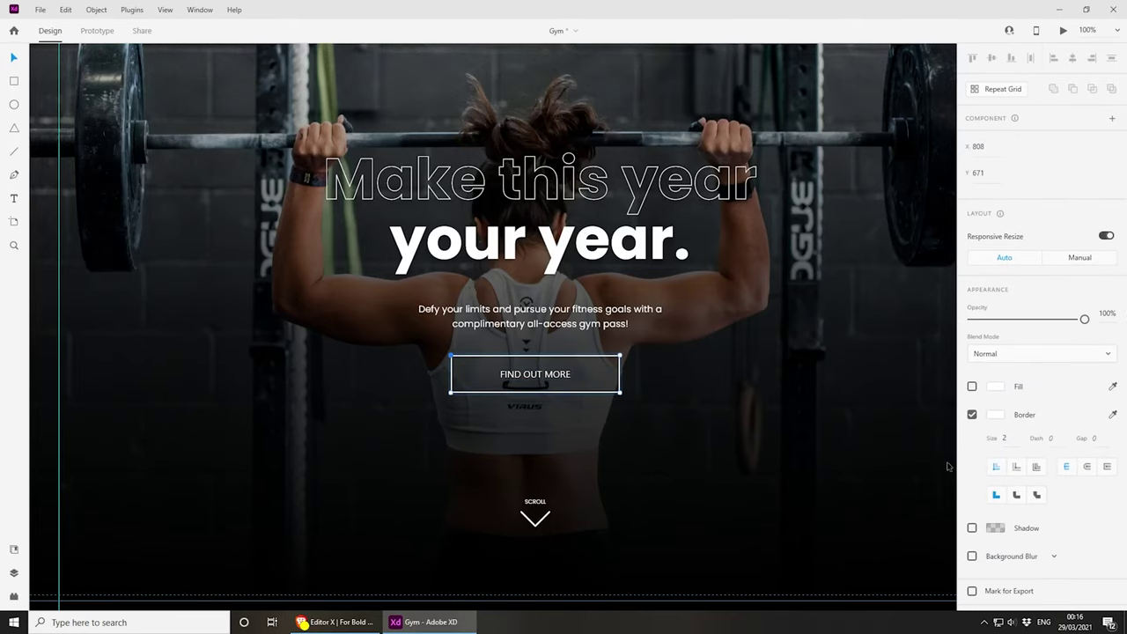
left_click(335, 621)
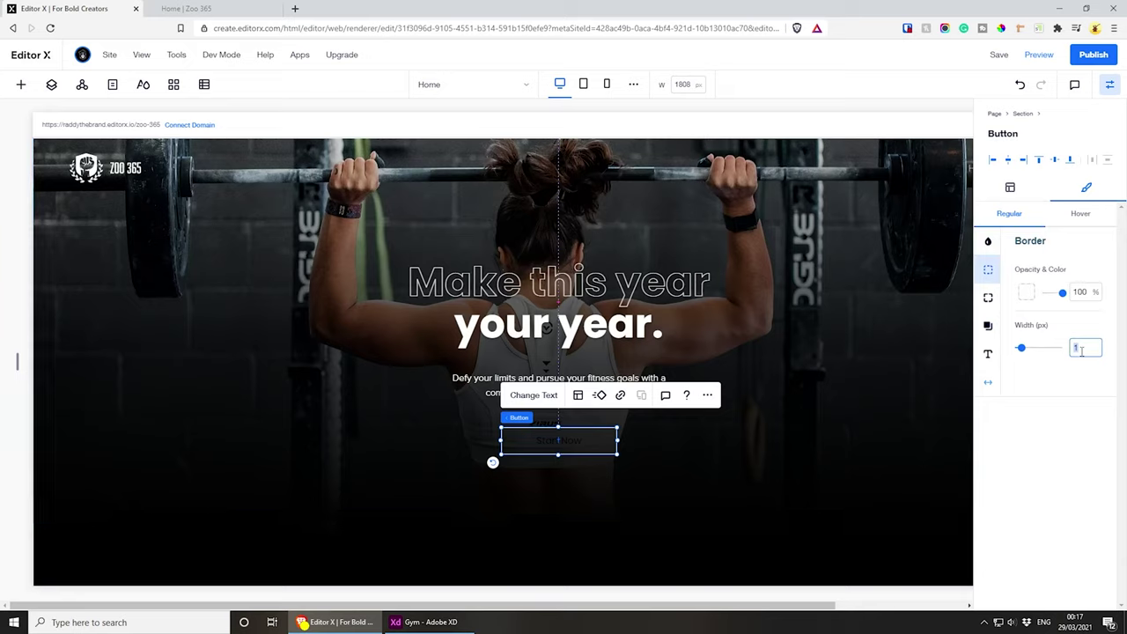
type("2")
left_click(1054, 424)
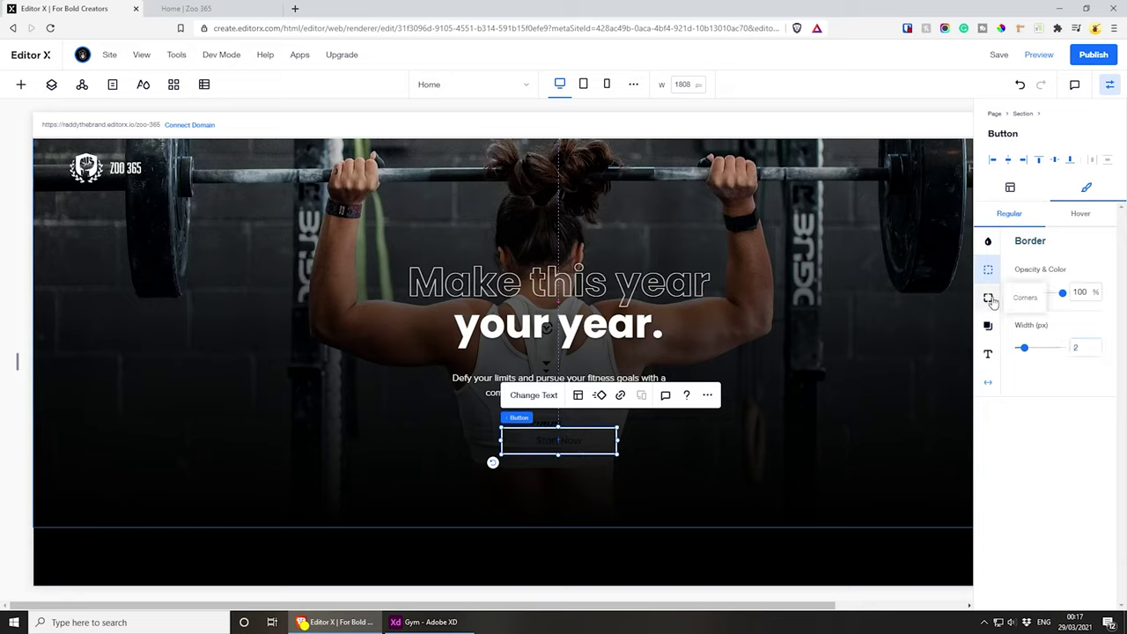
- Set the hero button's regular-state text colour to white (#FFFFFF) and close the colour picker
left_click(988, 354)
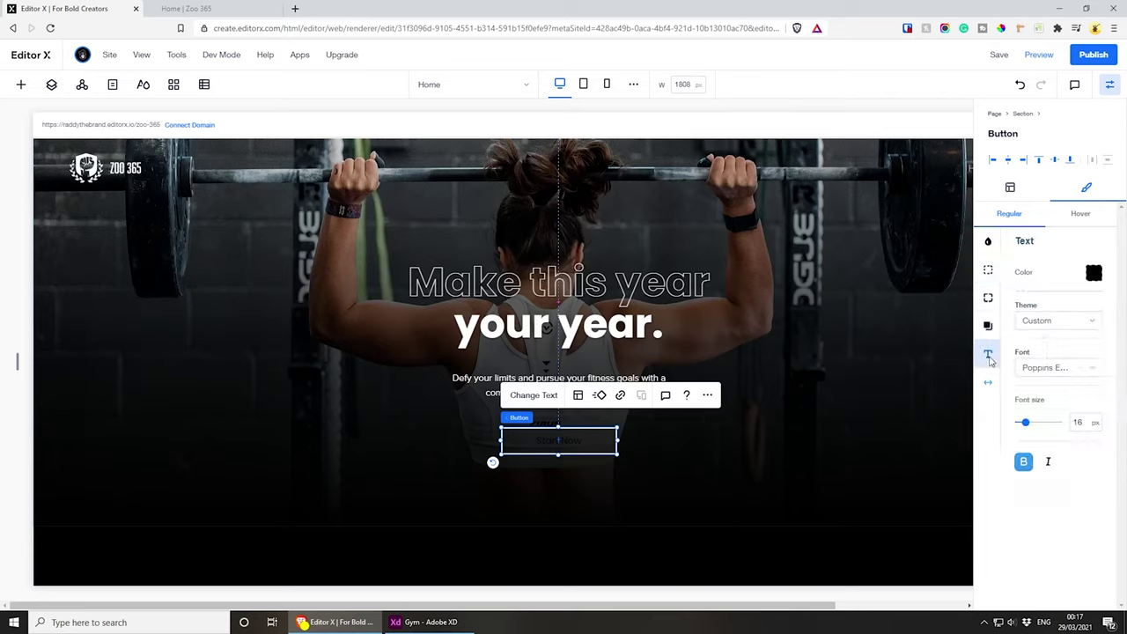
left_click(1093, 273)
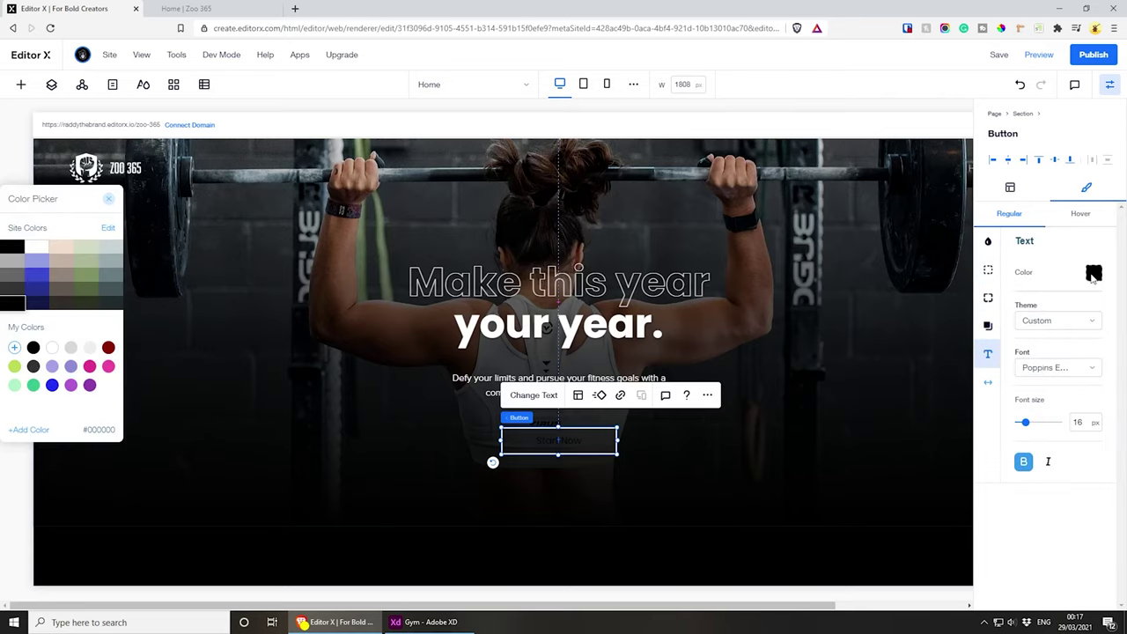
left_click(51, 349)
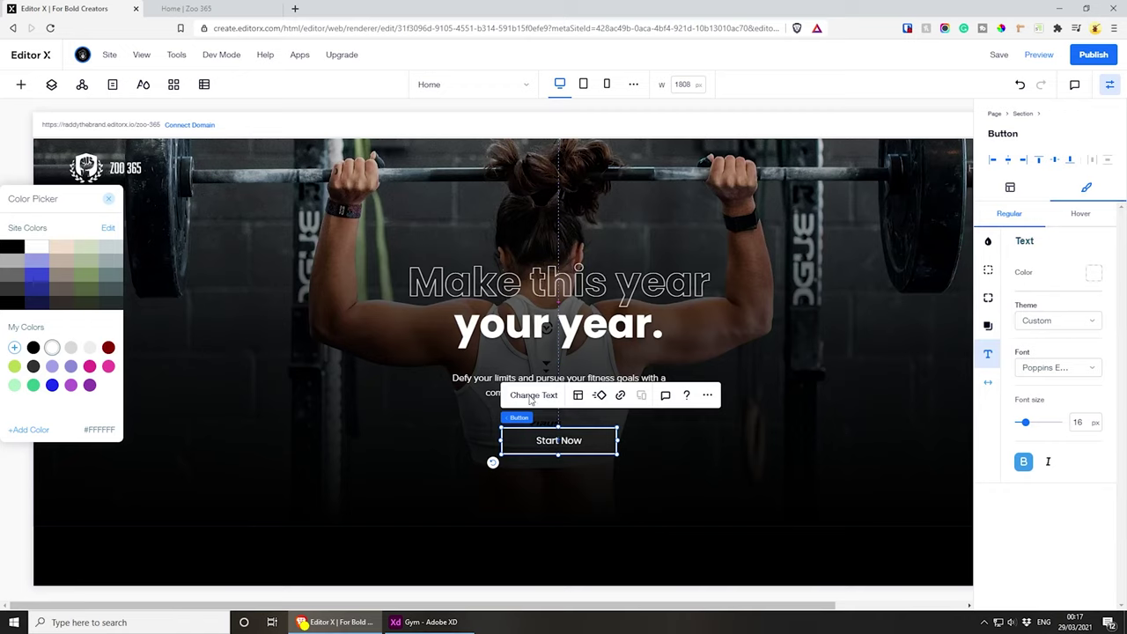
left_click(1087, 219)
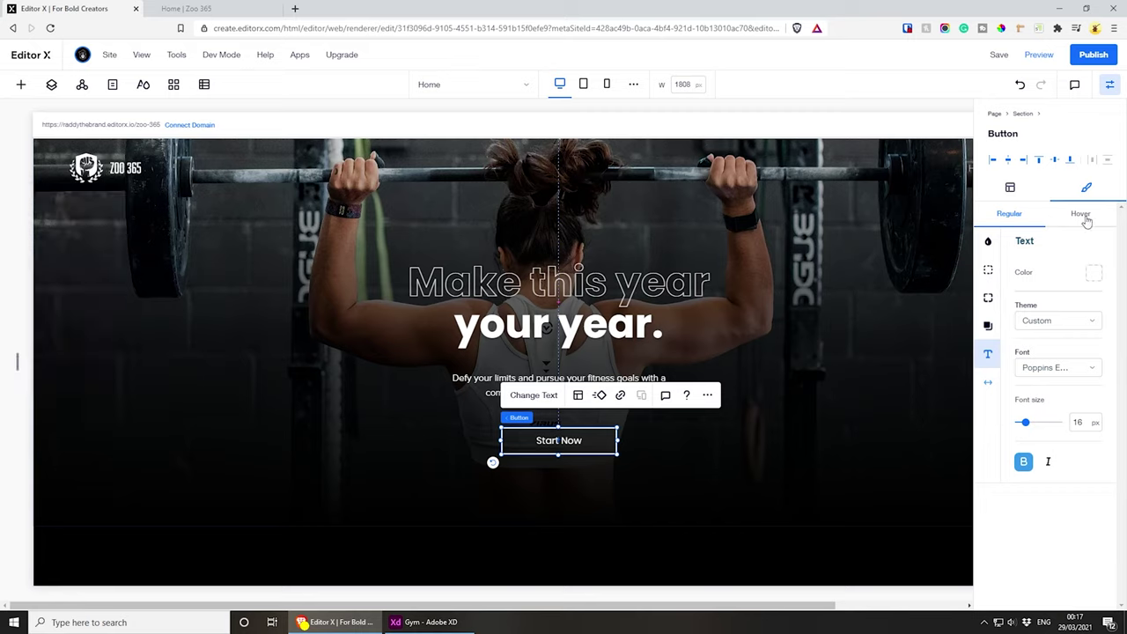
- Set the hero button's hover-state text colour to white (#FFFFFF)
left_click(1086, 220)
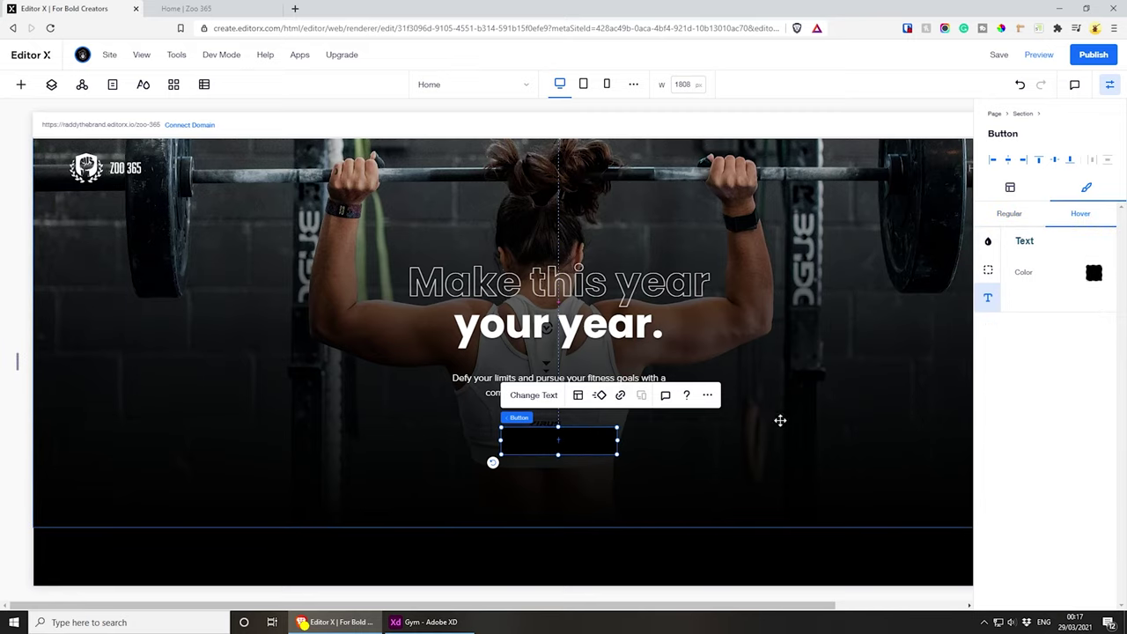
left_click(1093, 274)
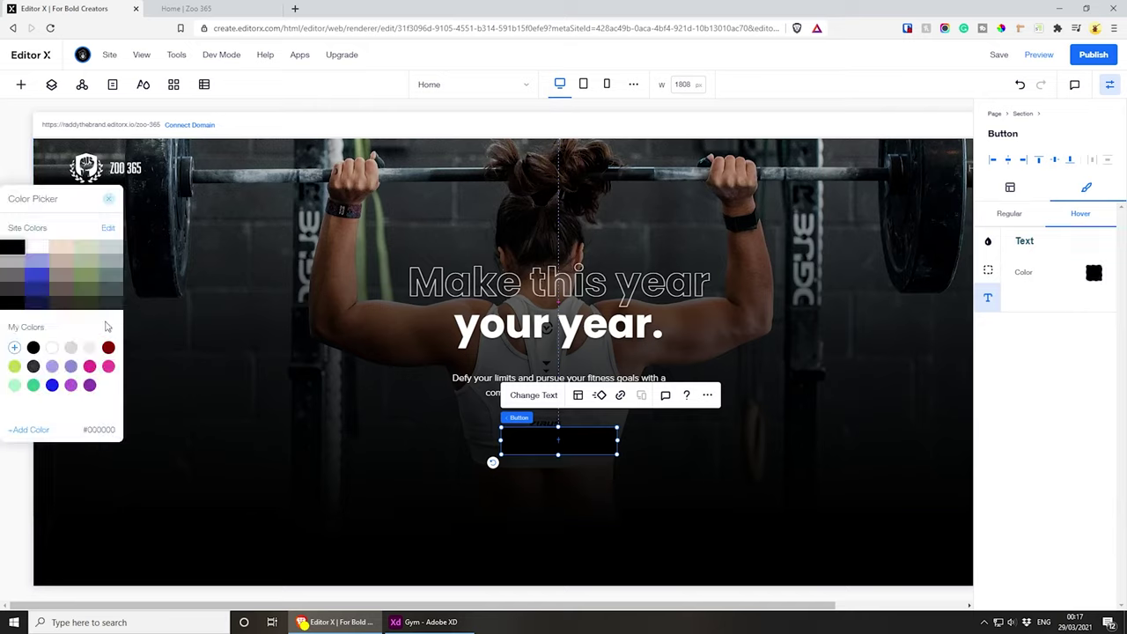
left_click(33, 250)
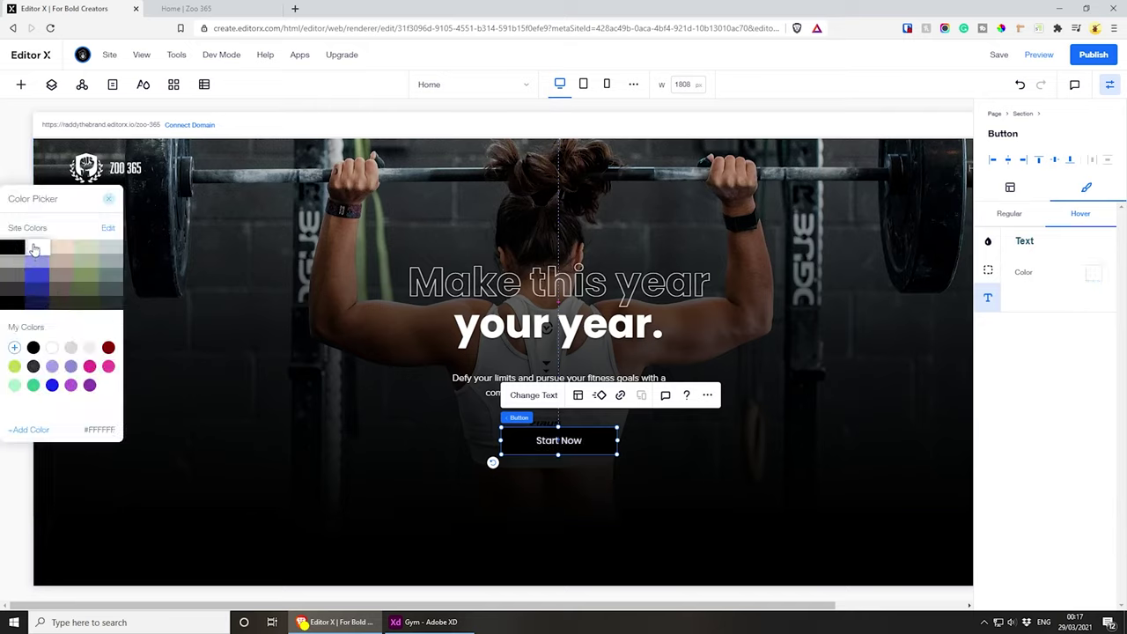
left_click(52, 347)
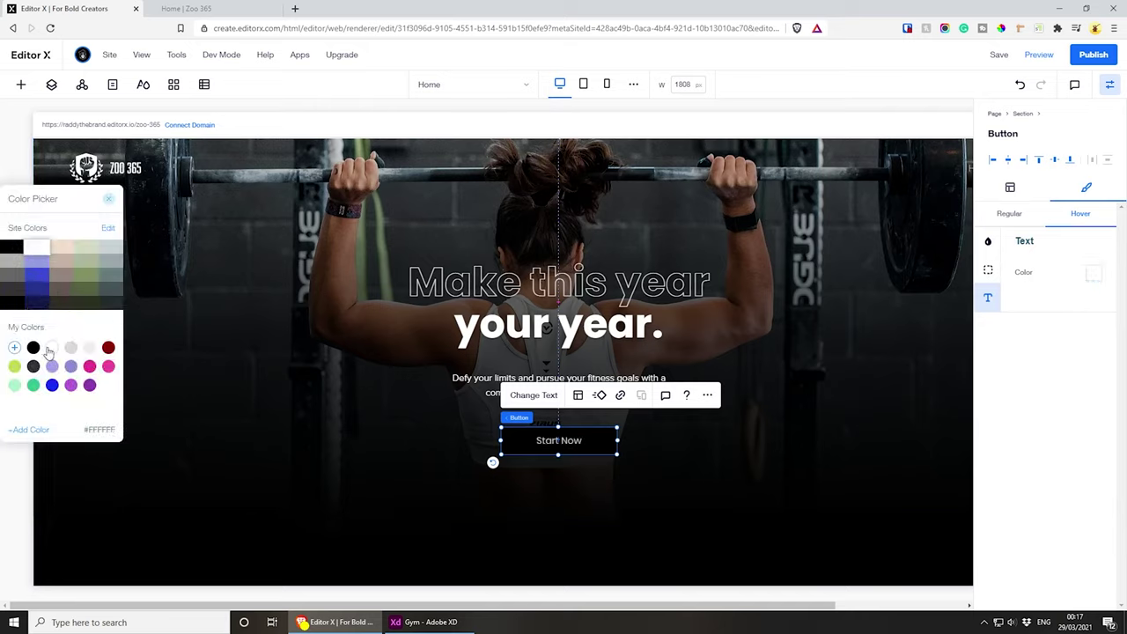
- Make the hero button's hover-state background fill fully transparent
left_click(988, 241)
left_click(988, 241)
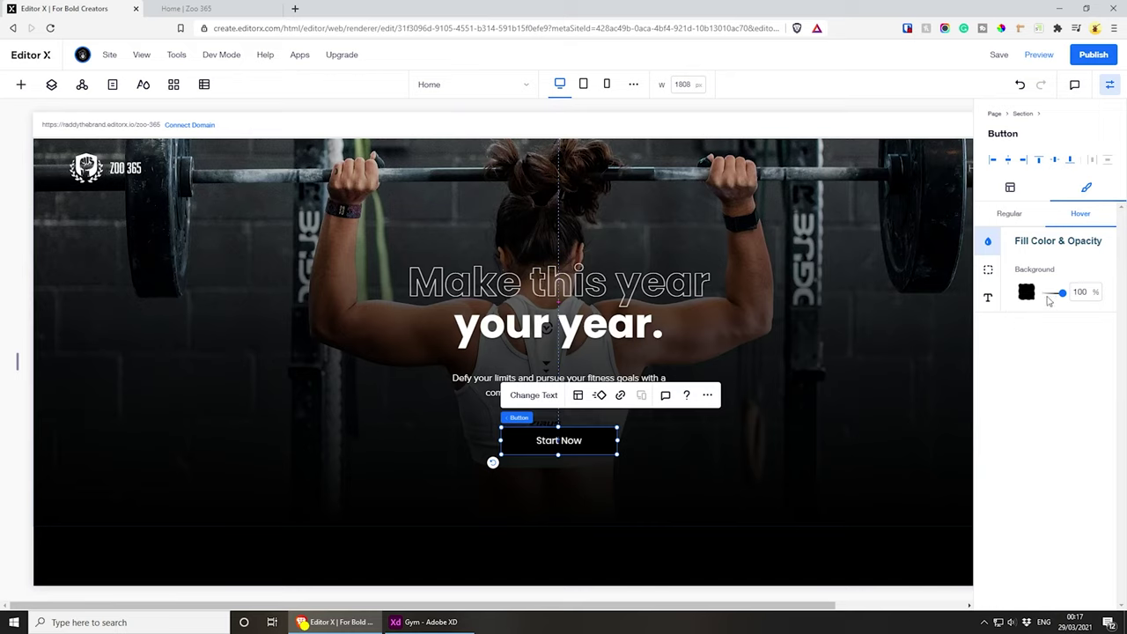
left_click(1086, 295)
- Set the hero button's hover-state border to light grey at 100% opacity and compare it with the regular state
left_click(987, 272)
left_click(1081, 297)
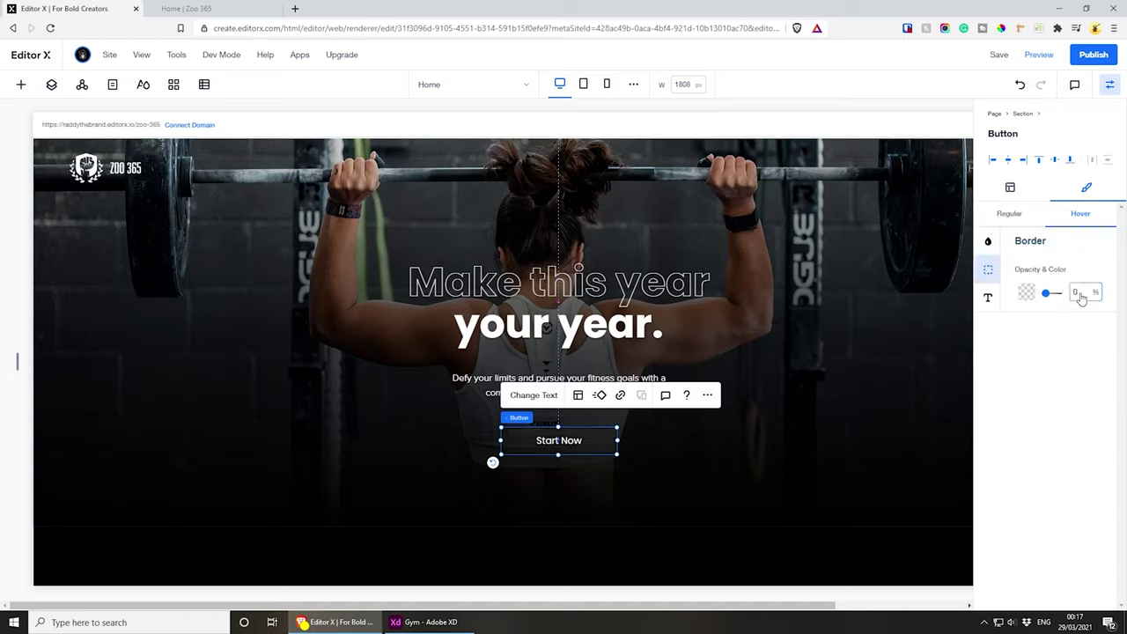
left_click(1027, 291)
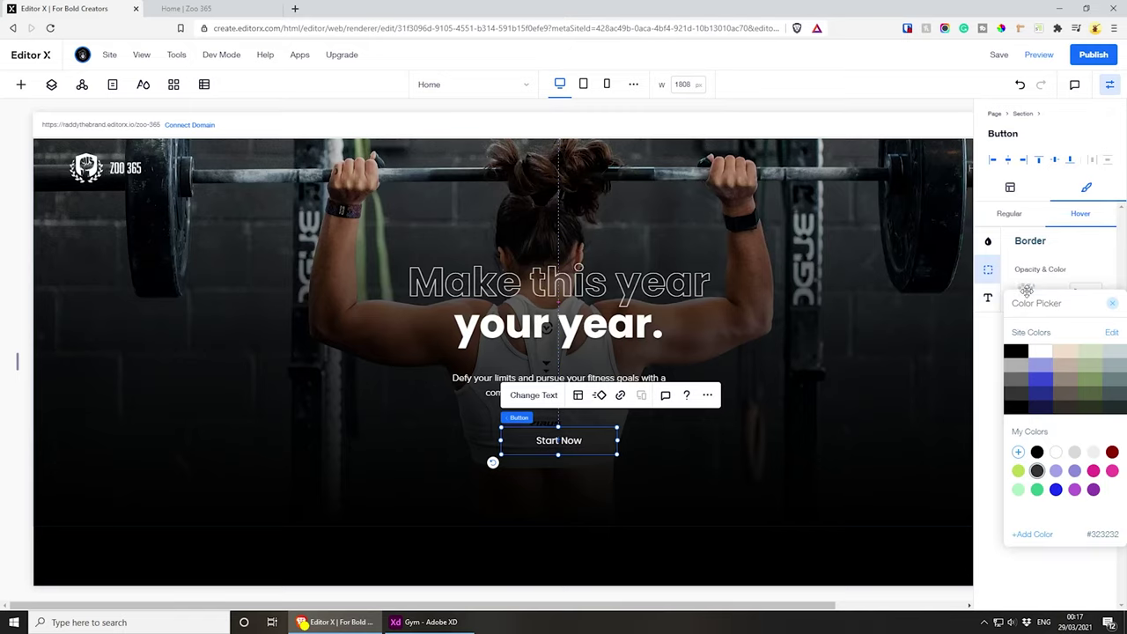
left_click(1055, 451)
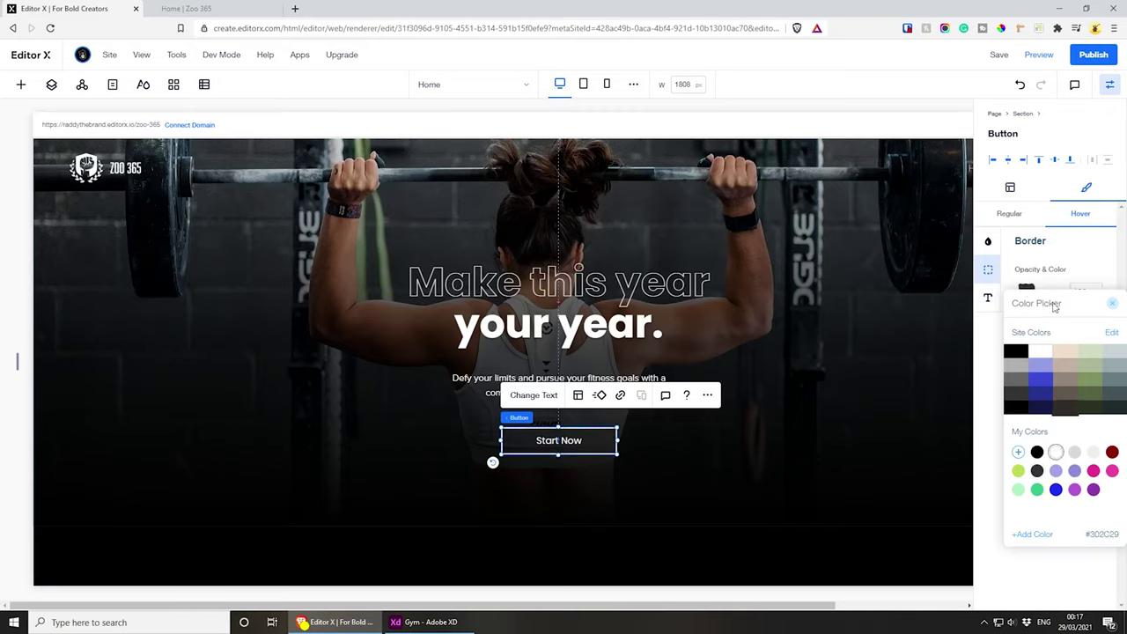
left_click(1004, 292)
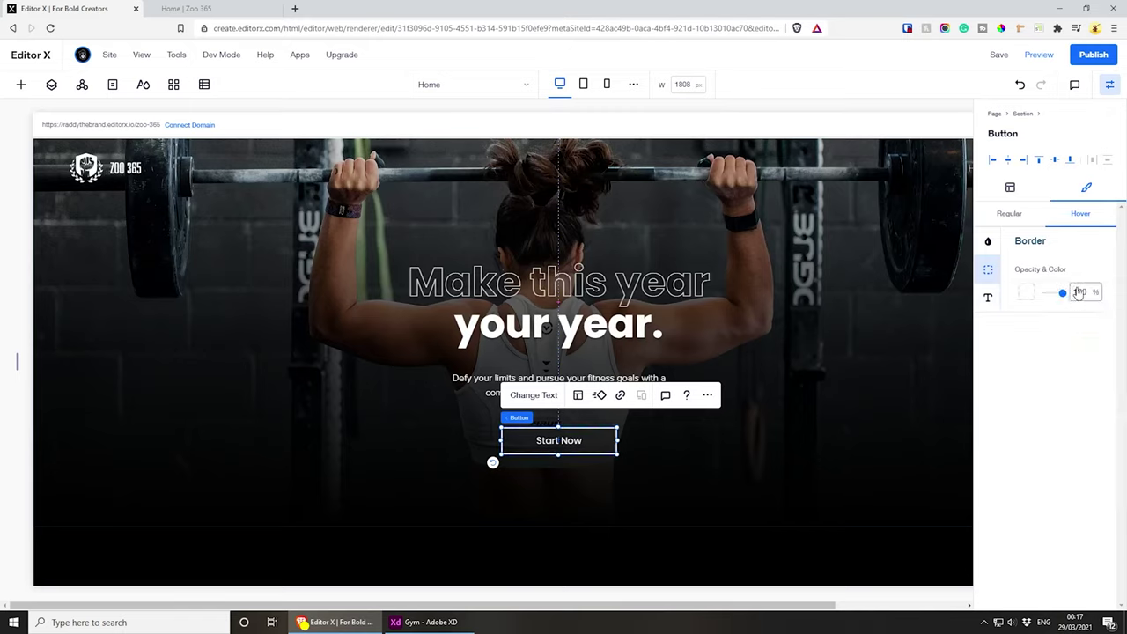
left_click(1027, 291)
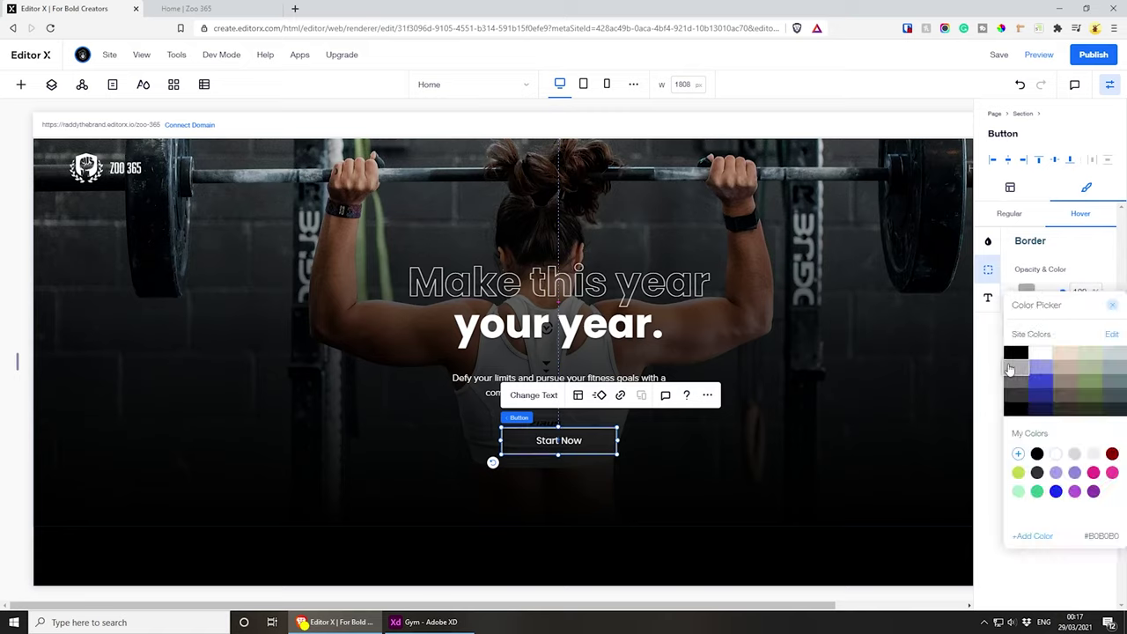
left_click(1079, 269)
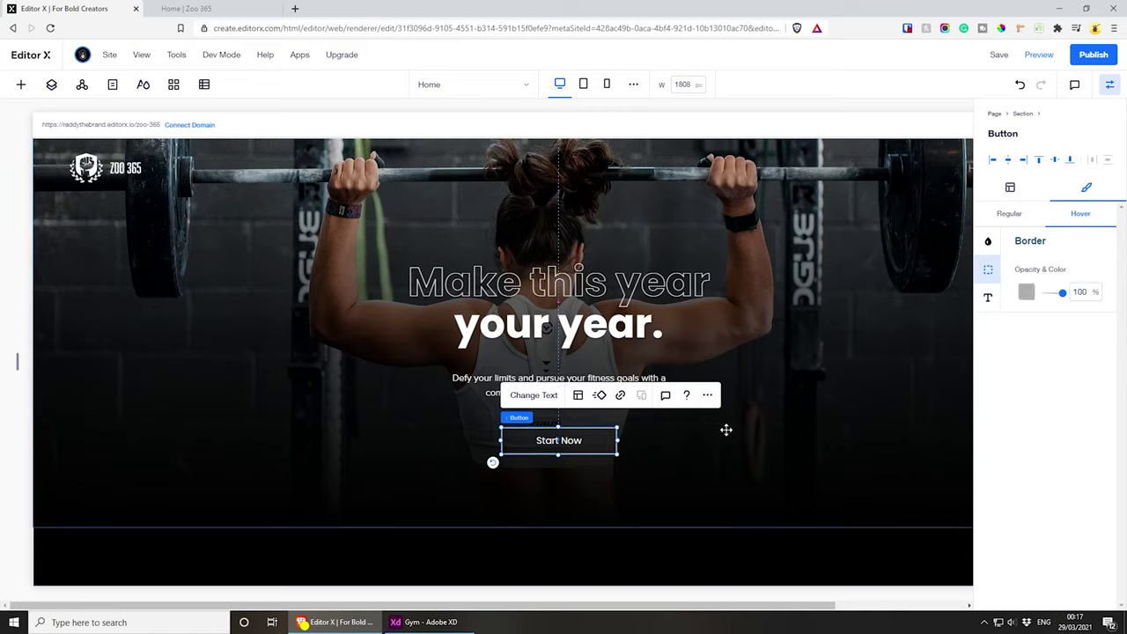
left_click(1013, 214)
left_click(1072, 216)
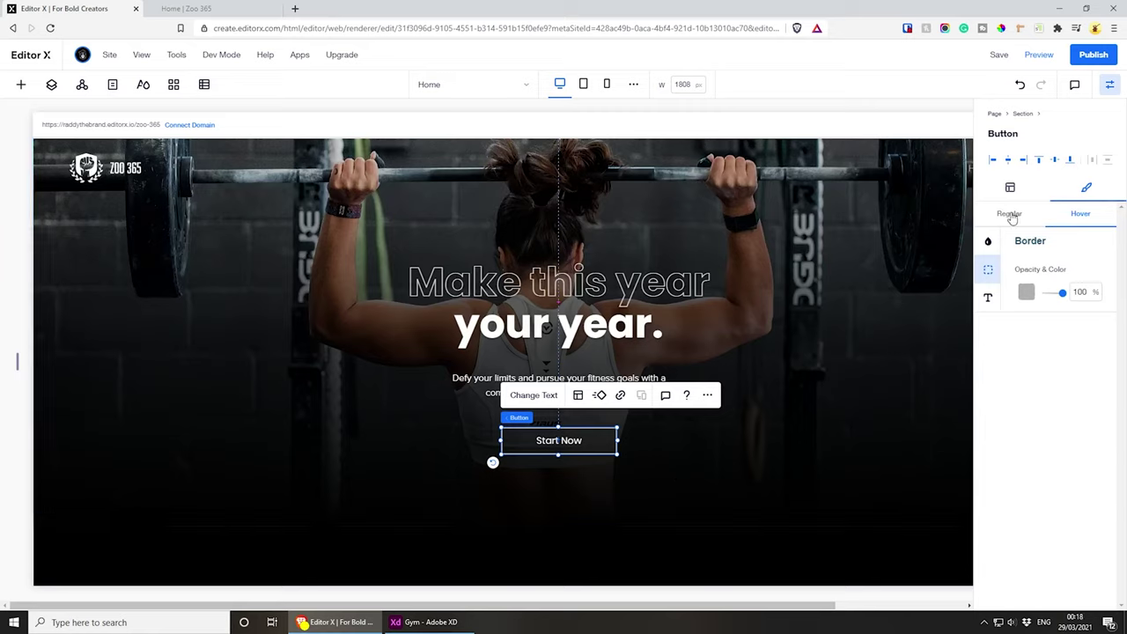
left_click(1011, 215)
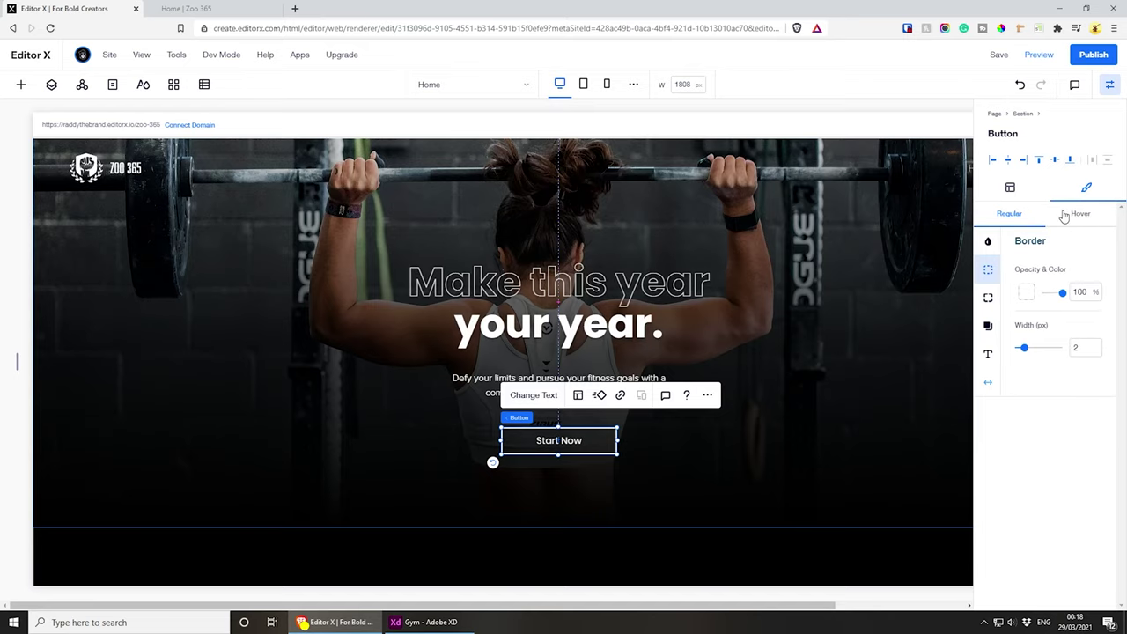
- Move the heading artwork, paragraph and Start Now button upward in the hero section, keeping them close together
left_click(781, 448)
scroll(779, 335, "up", 1)
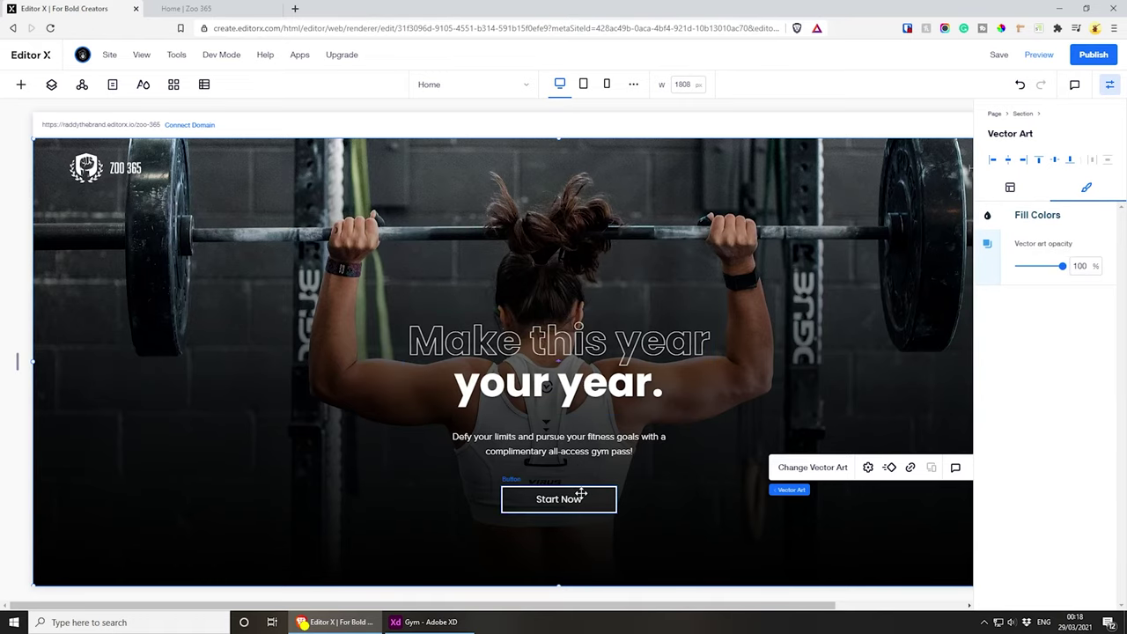
scroll(581, 490, "down", 1)
scroll(581, 490, "up", 1)
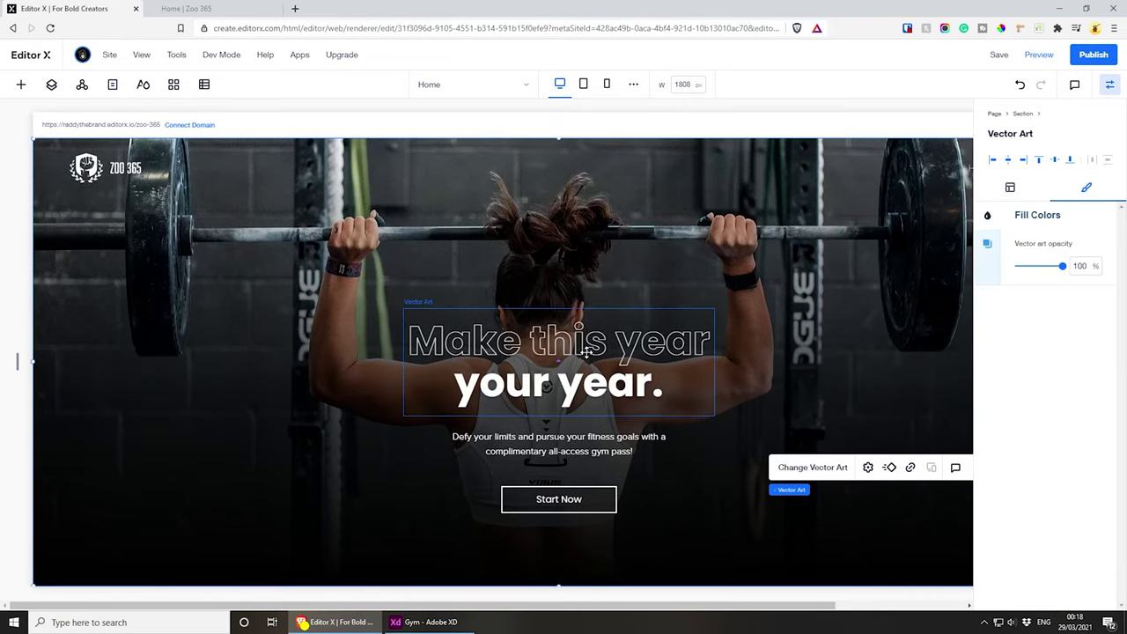
left_click_drag(586, 352, 586, 304)
left_click(596, 435, "shift")
left_click_drag(596, 435, 596, 378)
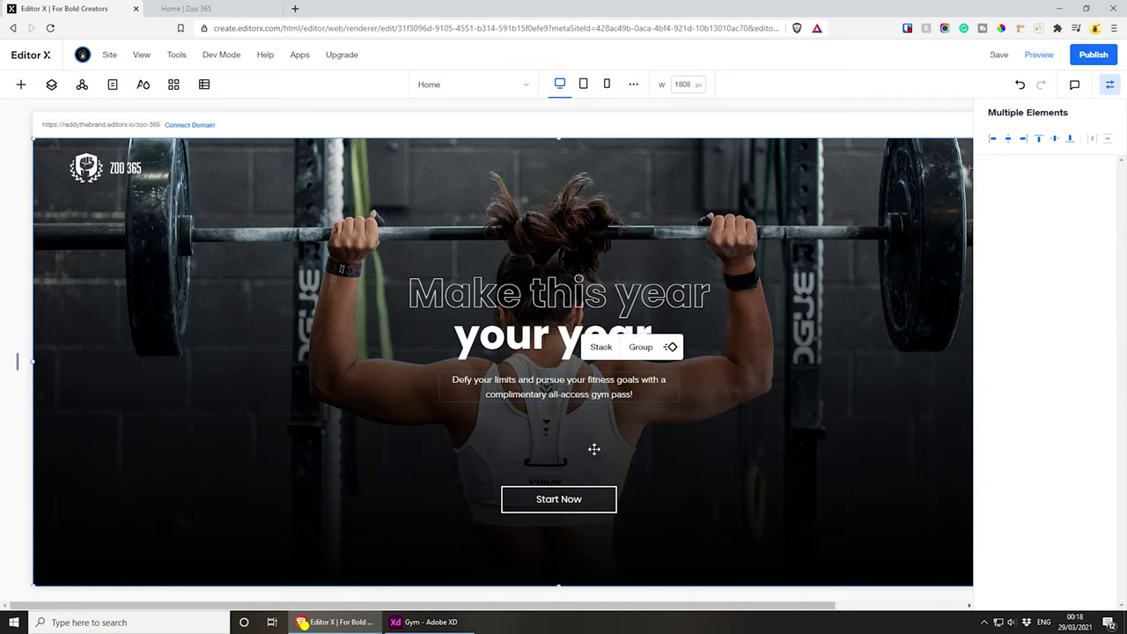
left_click_drag(579, 493, 581, 427)
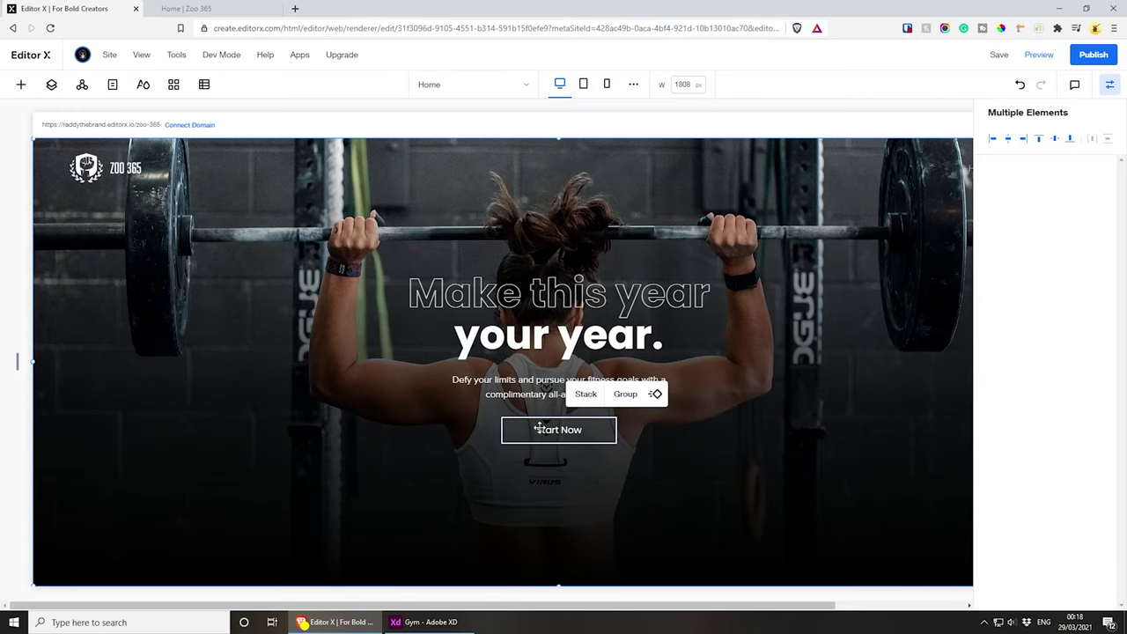
key("ctrl+z")
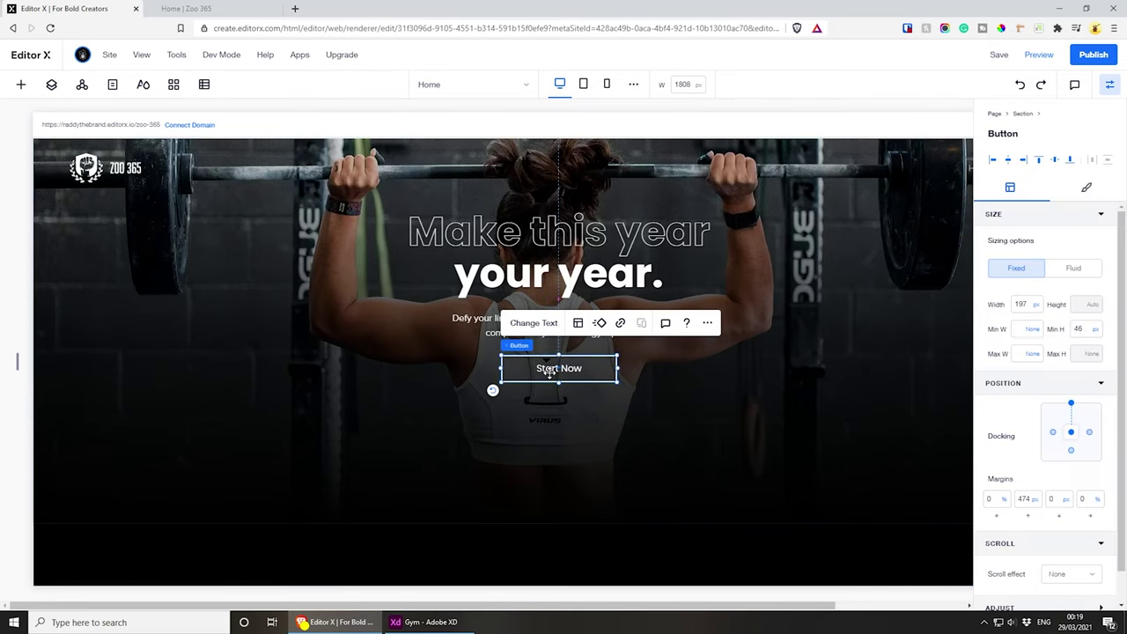
- Stack the Start Now button, paragraph and heading artwork, and nudge the paragraph slightly lower within the stack
left_click(463, 317, "shift")
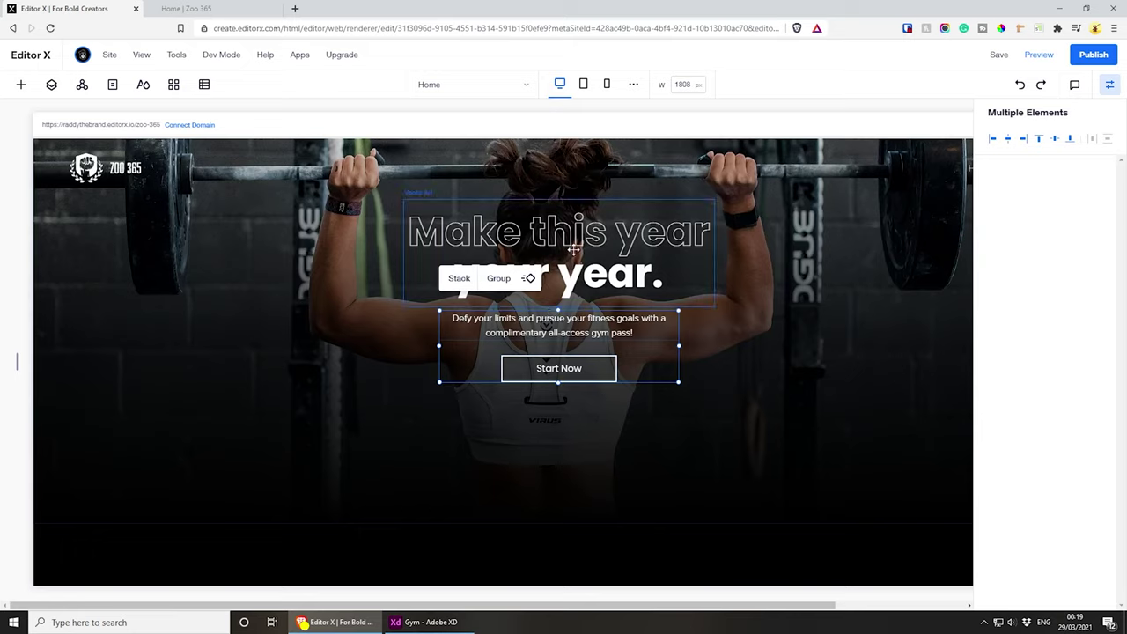
left_click(569, 233, "shift")
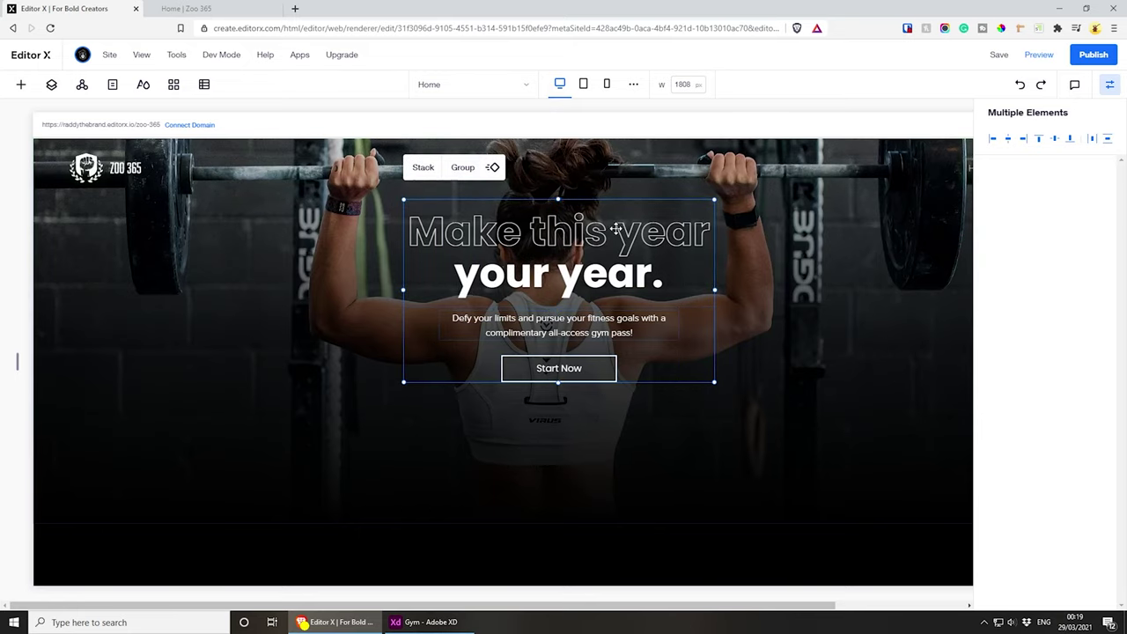
left_click(421, 171)
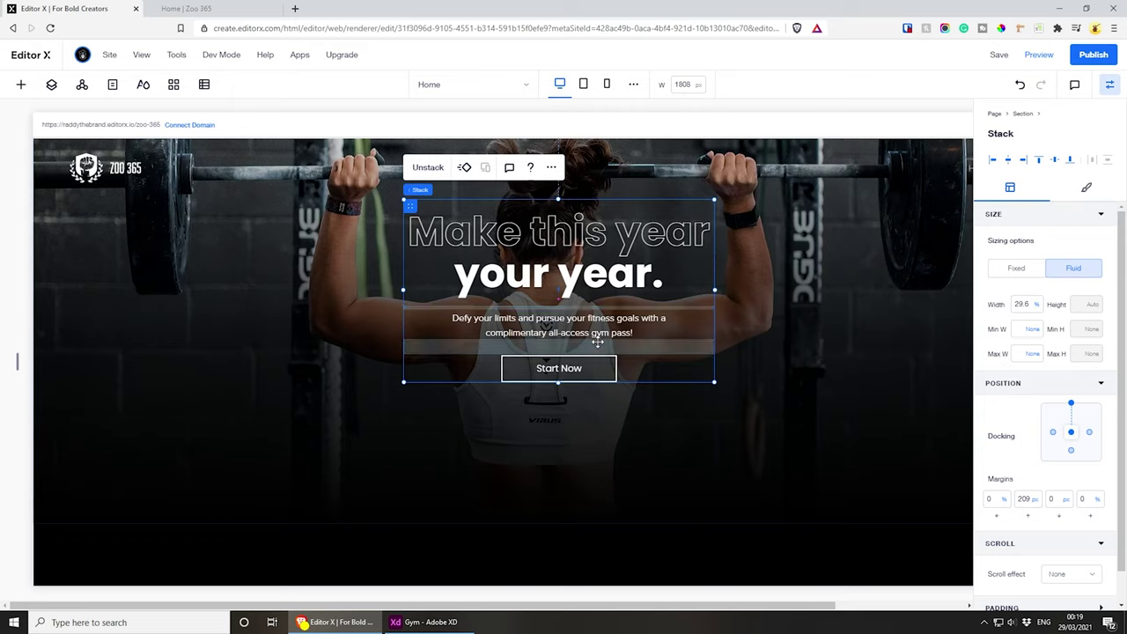
left_click_drag(595, 322, 592, 324)
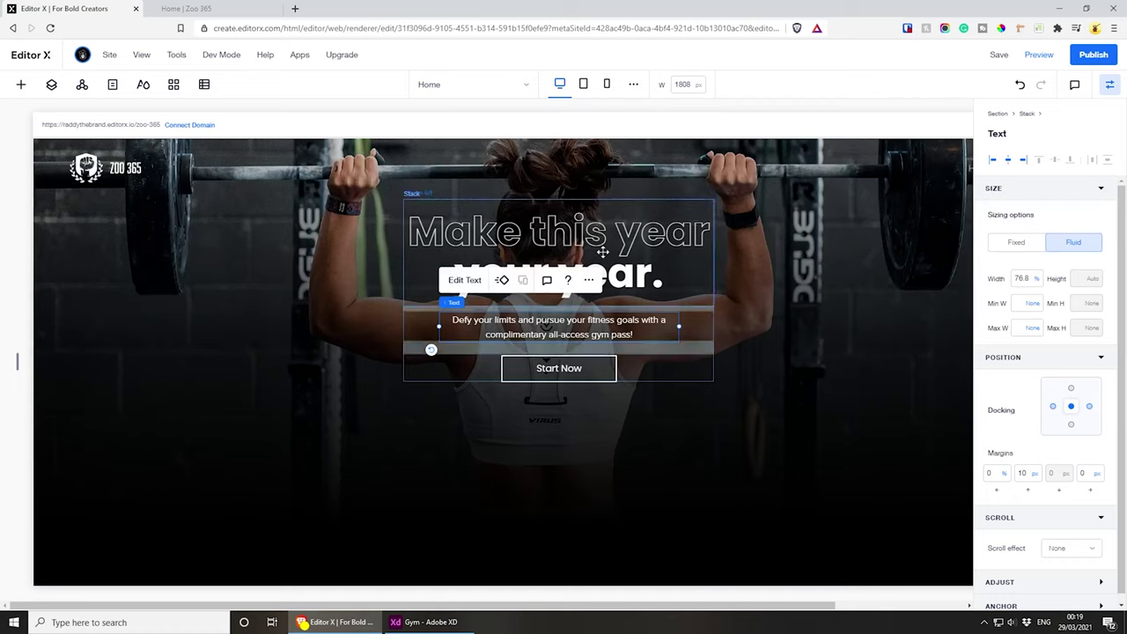
- Dock the hero stack to the centre of its section and set its top margin to 0 px
left_click(478, 223)
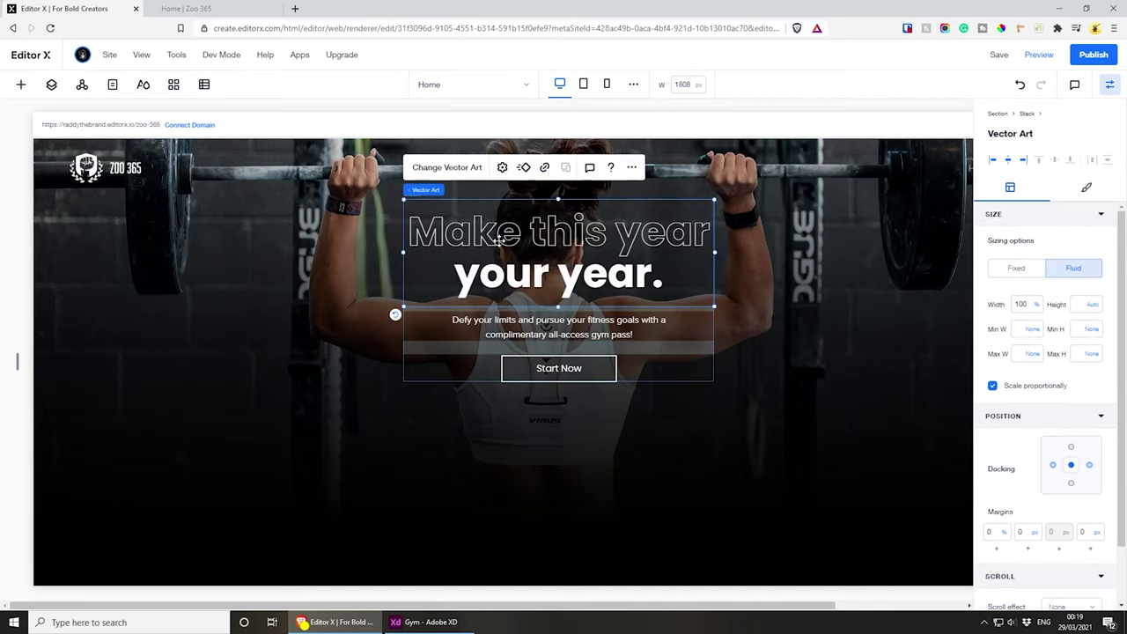
left_click(445, 190)
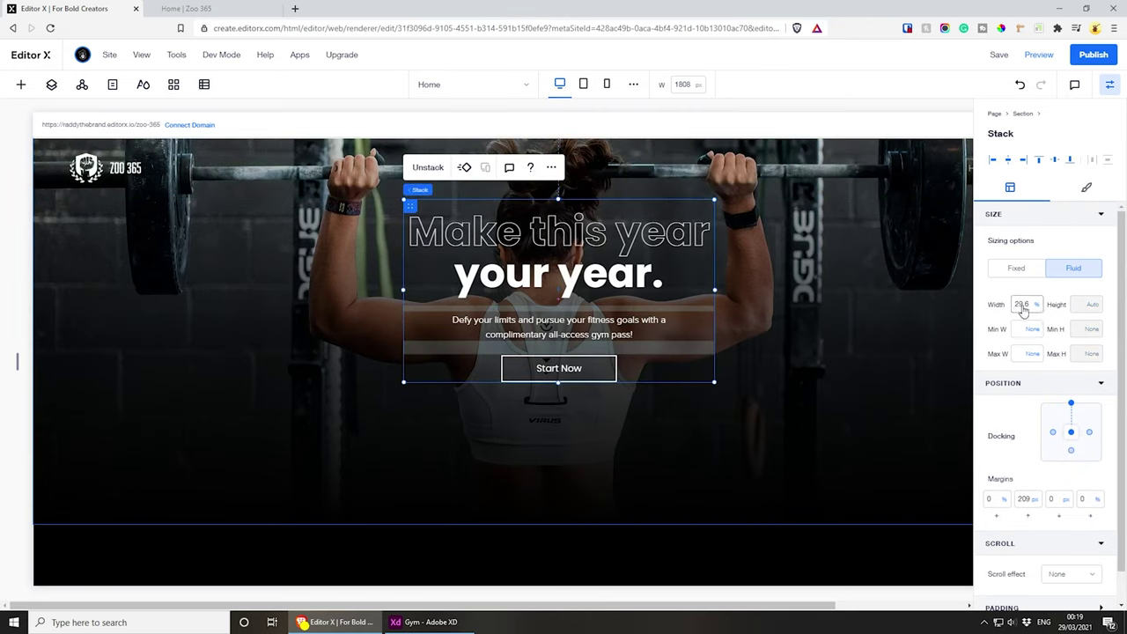
left_click(1072, 406)
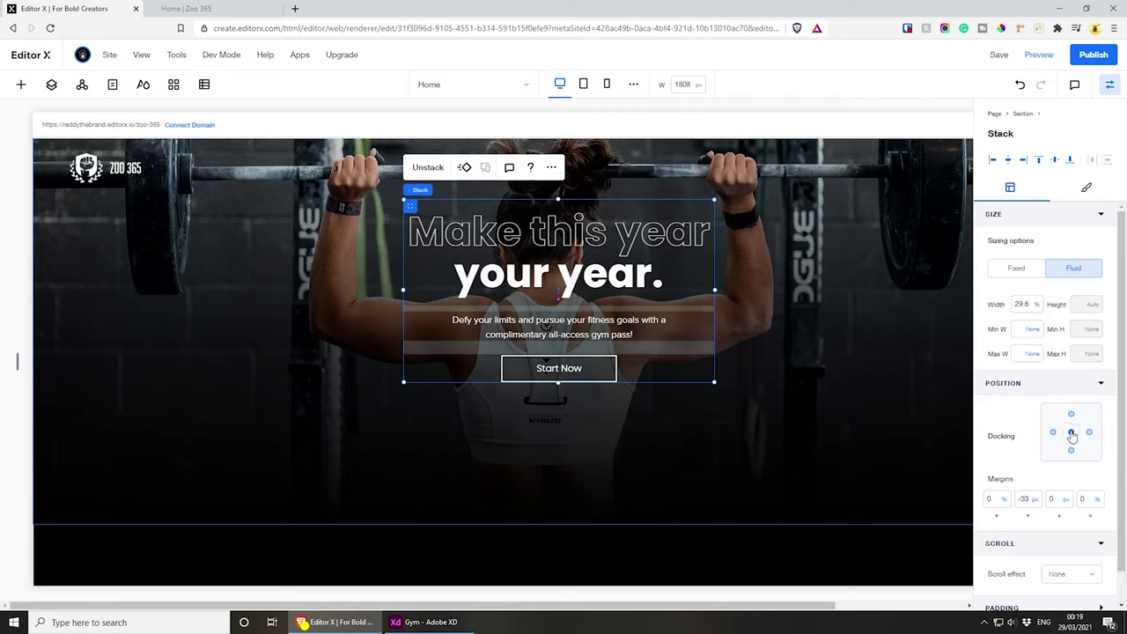
left_click(1071, 432)
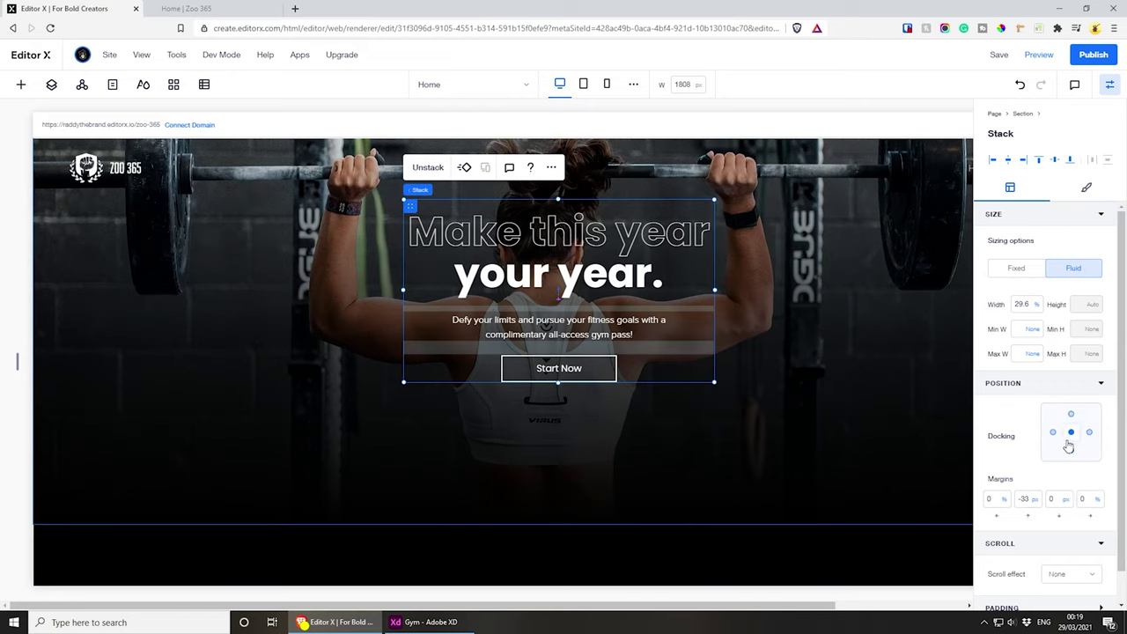
left_click(1017, 501)
type("0")
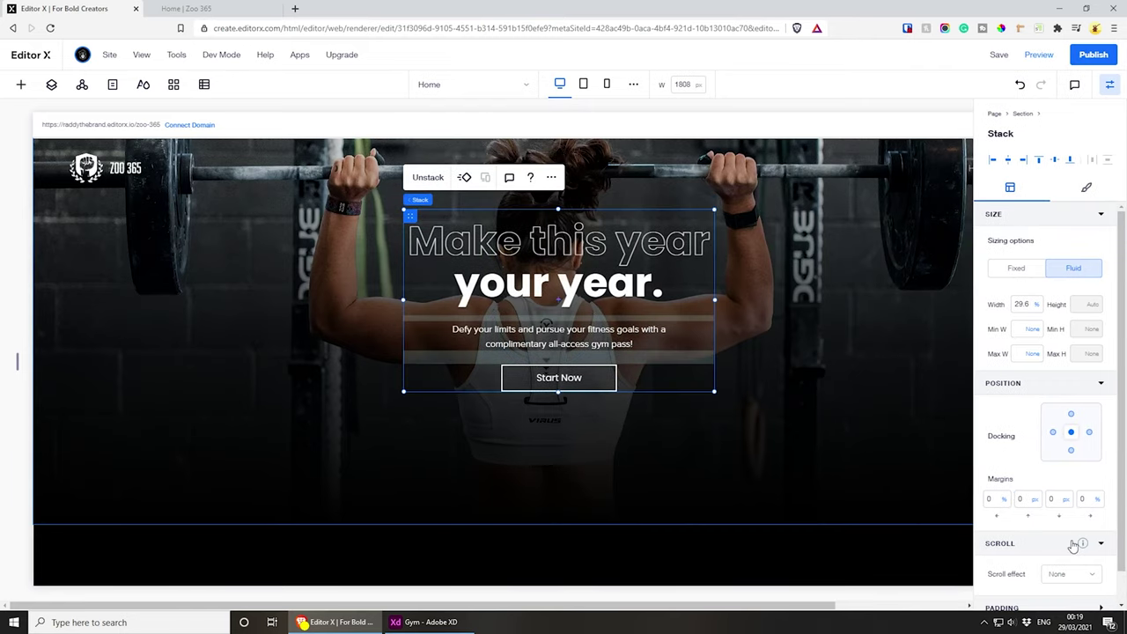
key("Return")
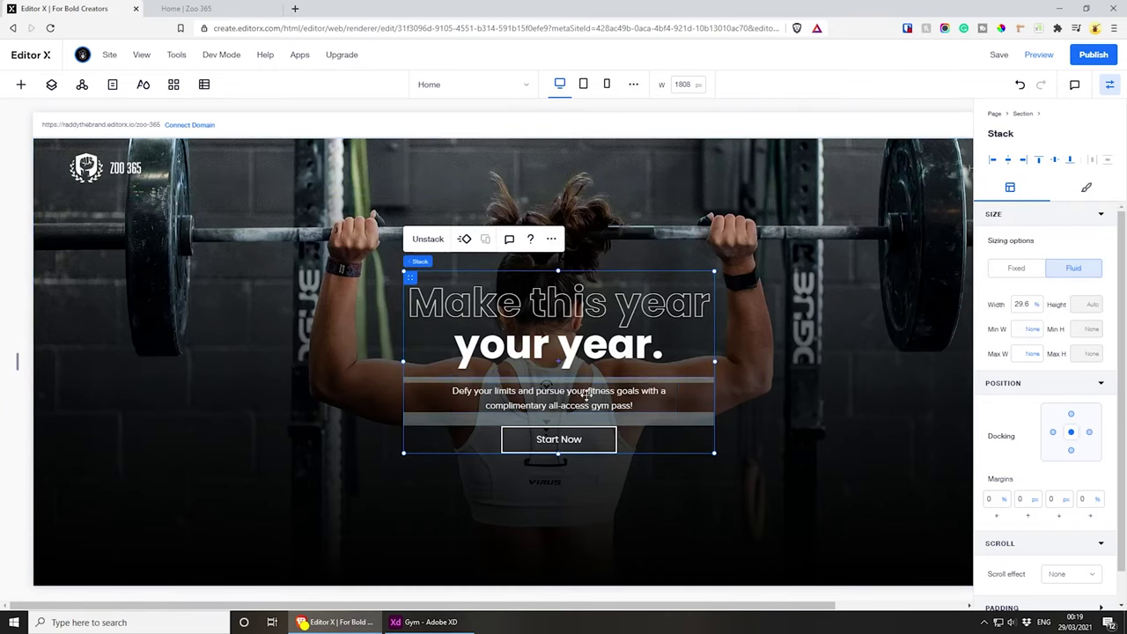
- Save and publish the site, and reload the live Zoo 365 page to check the hero section
left_click(999, 55)
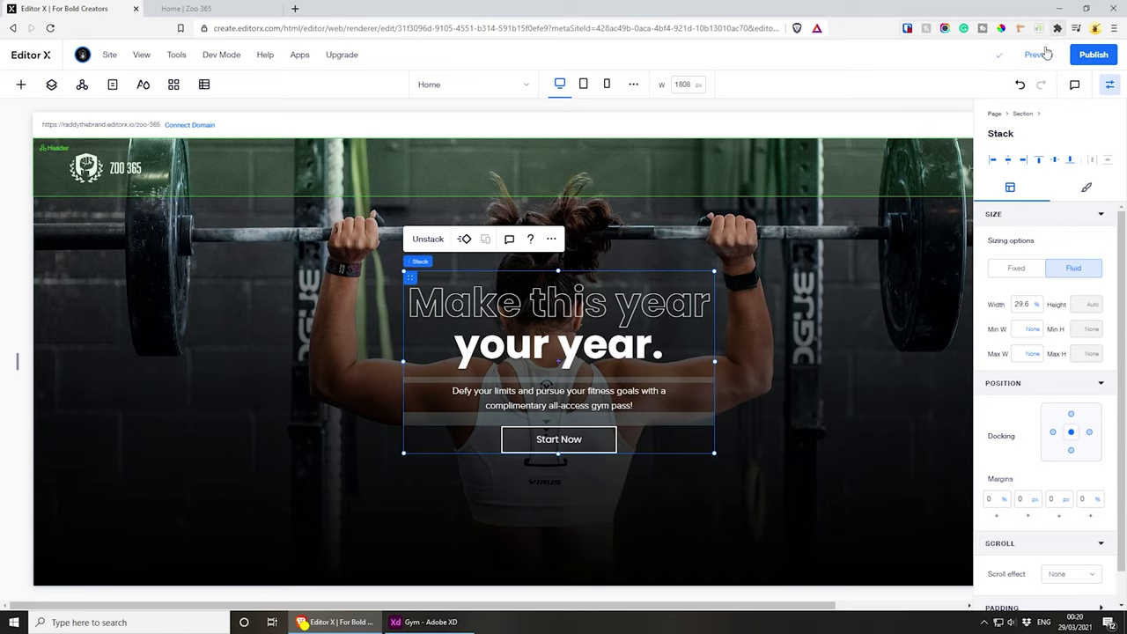
left_click(1092, 55)
left_click(201, 8)
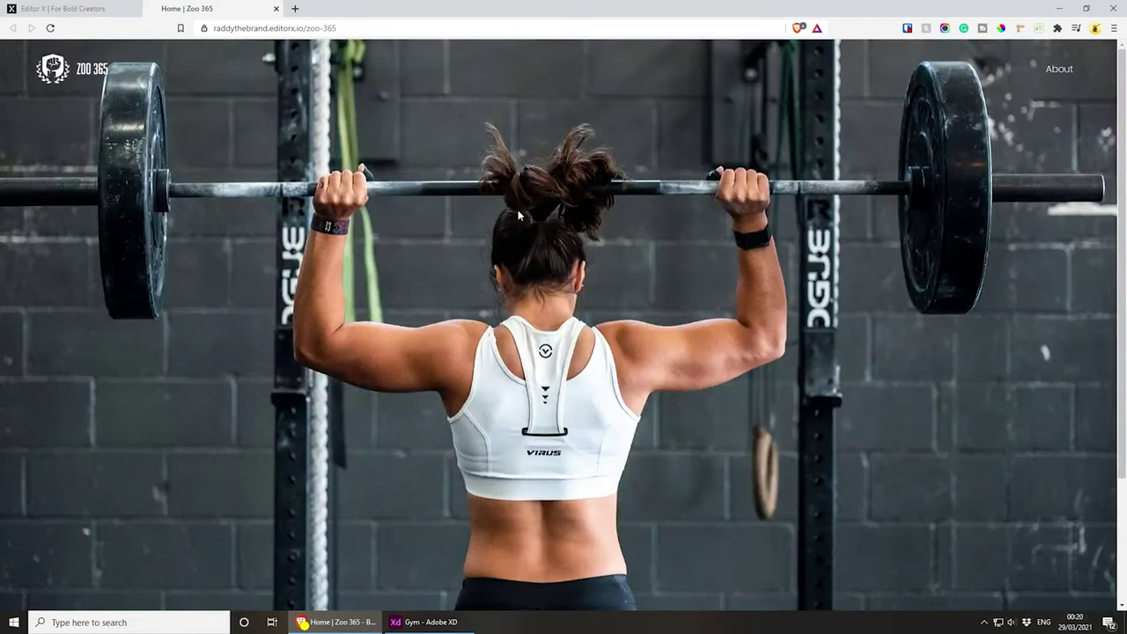
key("F5")
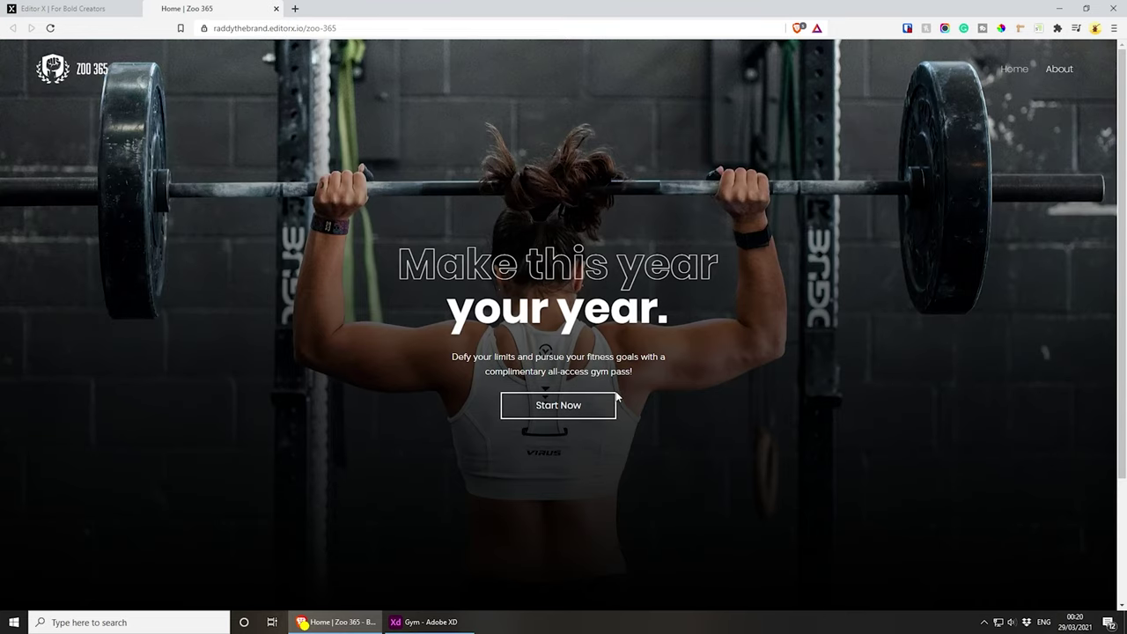
scroll(660, 347, "down", 2)
scroll(662, 349, "up", 1)
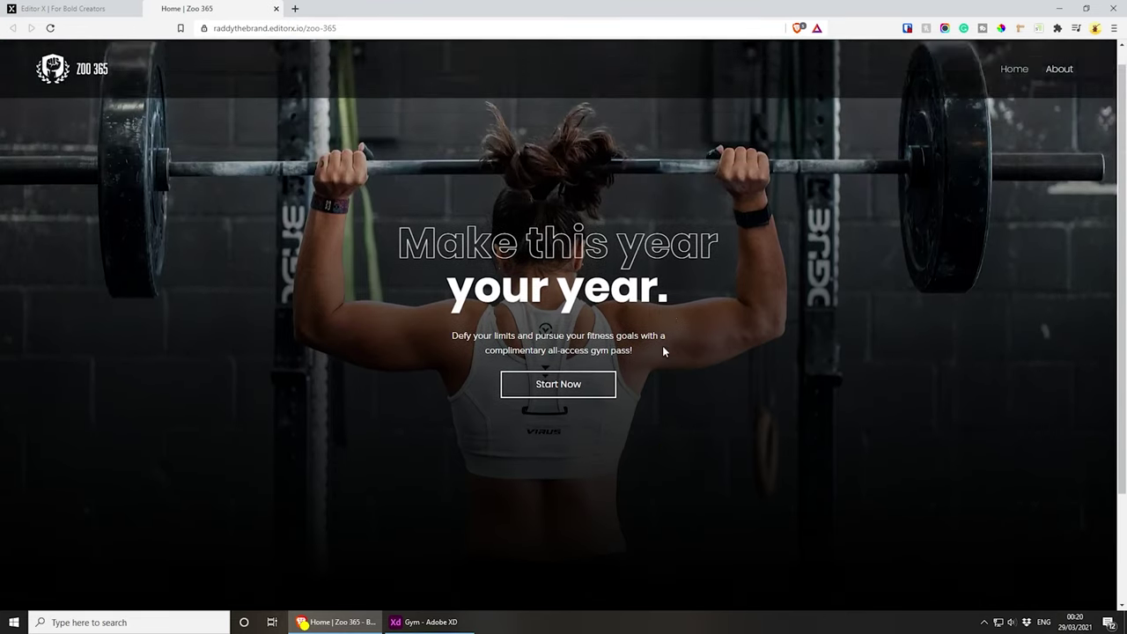
scroll(662, 350, "up", 1)
- Return to the editor and dismiss the publish confirmation with Don't show this again enabled
left_click(81, 8)
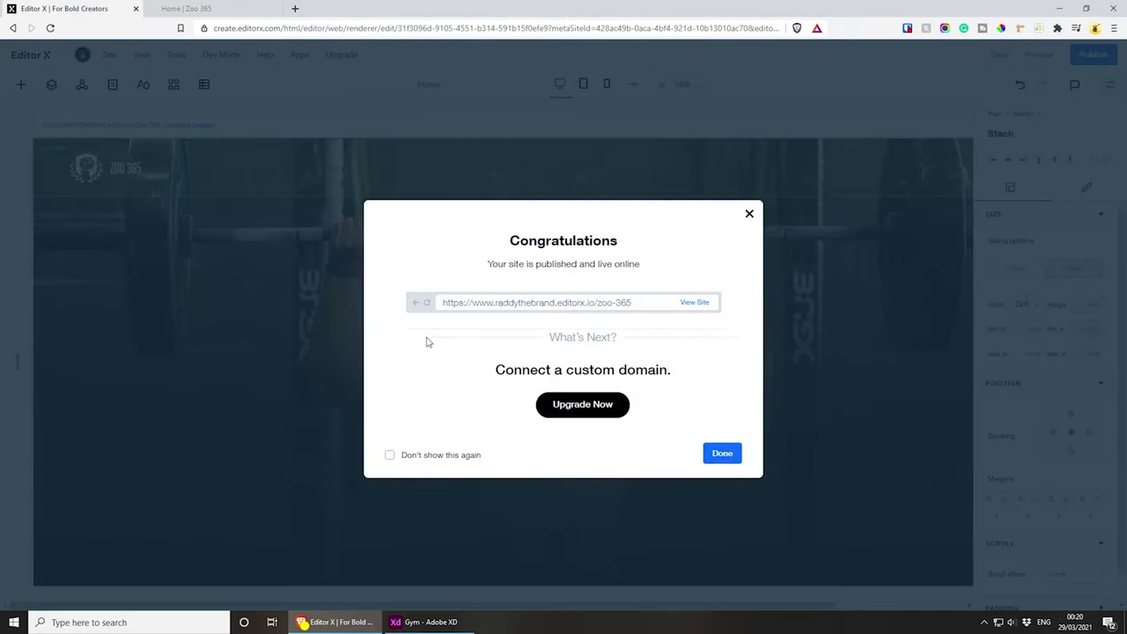
left_click(432, 459)
left_click(724, 455)
- Nudge the hero paragraph slightly upward within the stack and deselect it
left_click(569, 403)
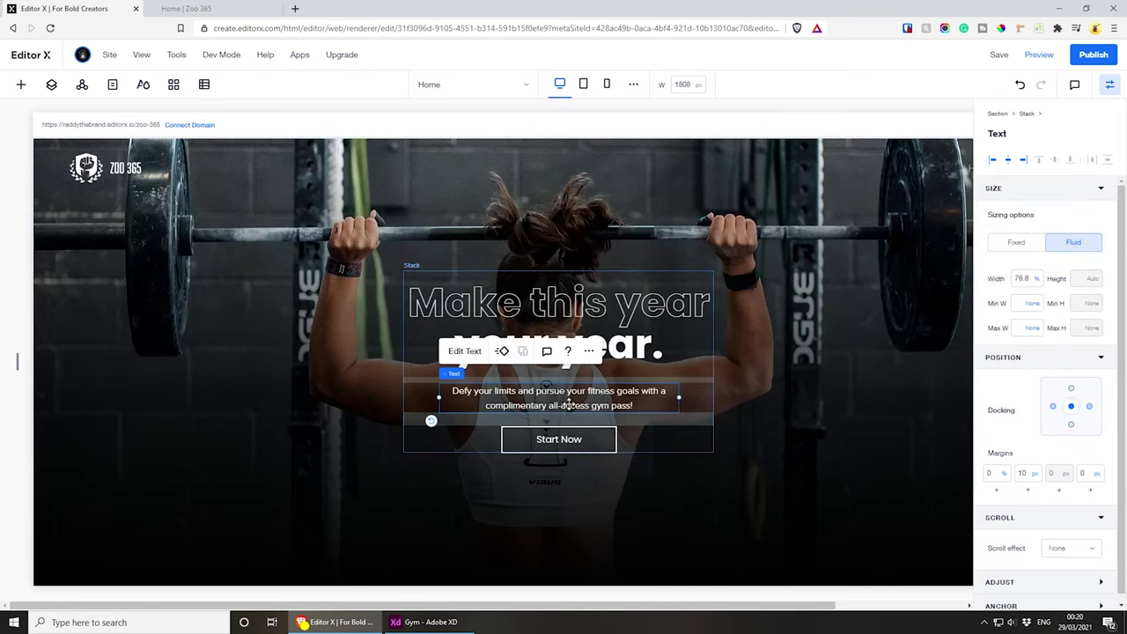
left_click_drag(568, 401, 569, 403)
left_click(813, 364)
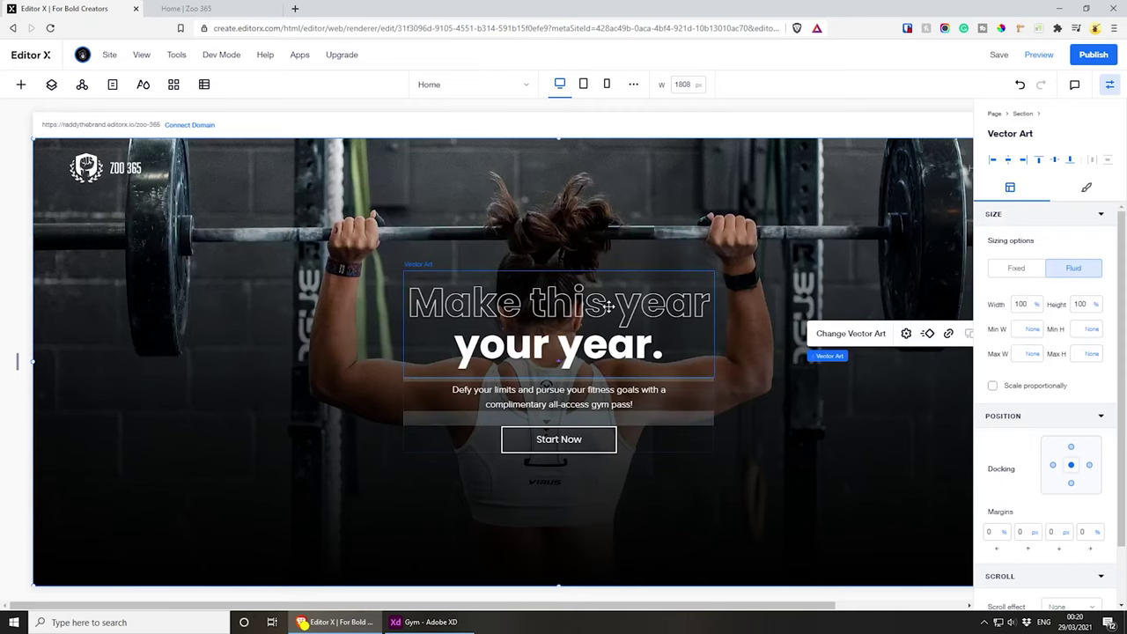
- Check the scroll indicator in the Adobe XD design, then return to Editor X and add a basic shape to the lower hero section
key("alt+Tab")
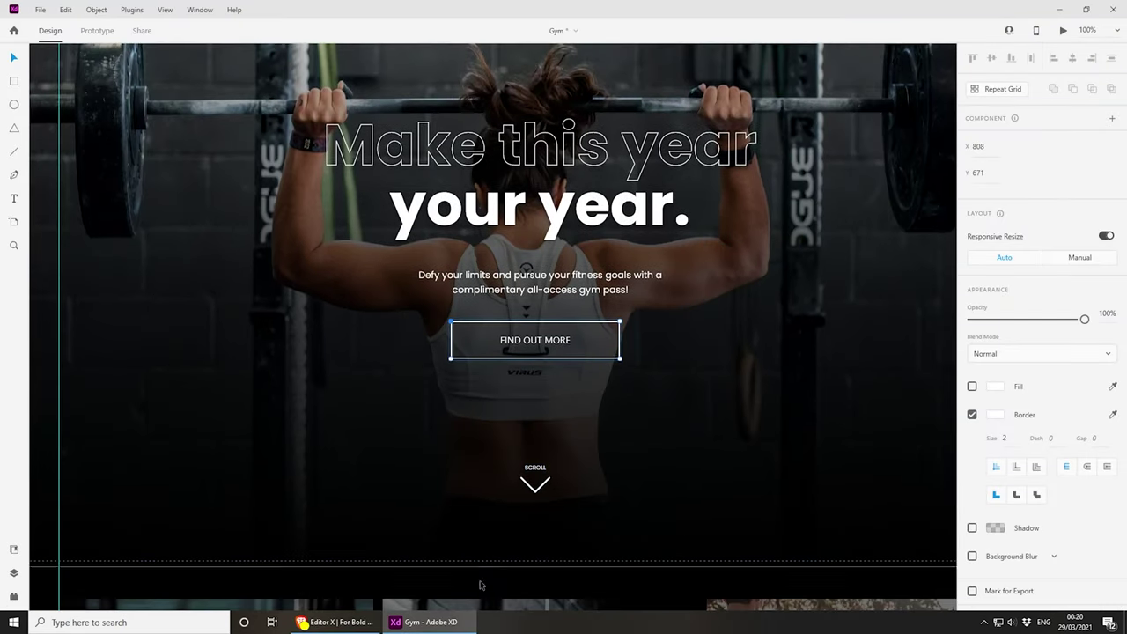
left_click(439, 625)
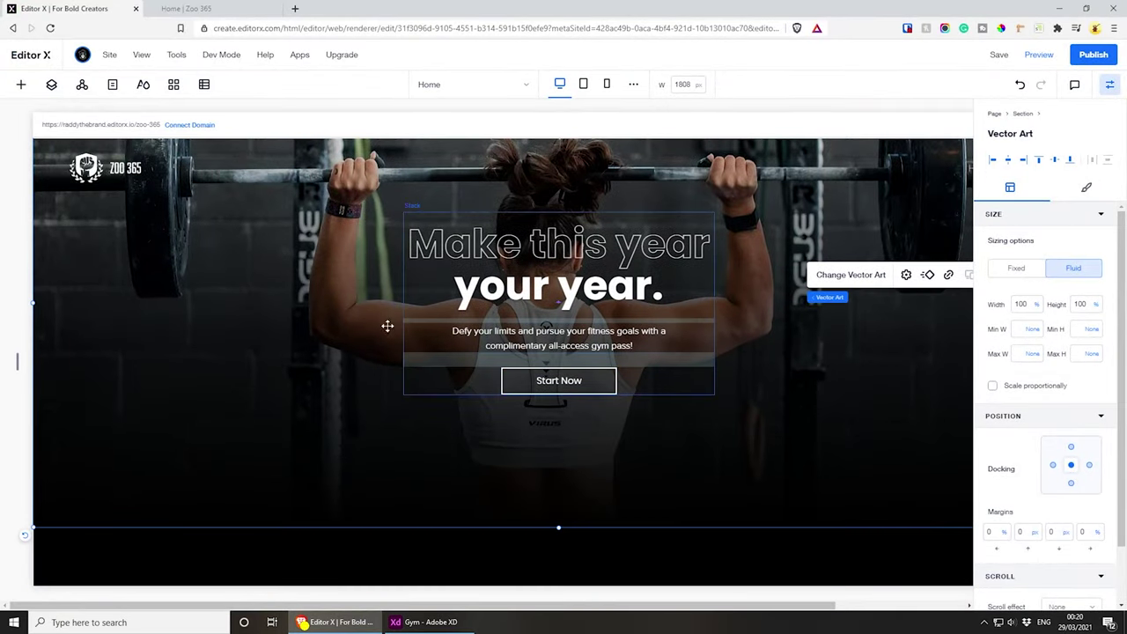
left_click(21, 84)
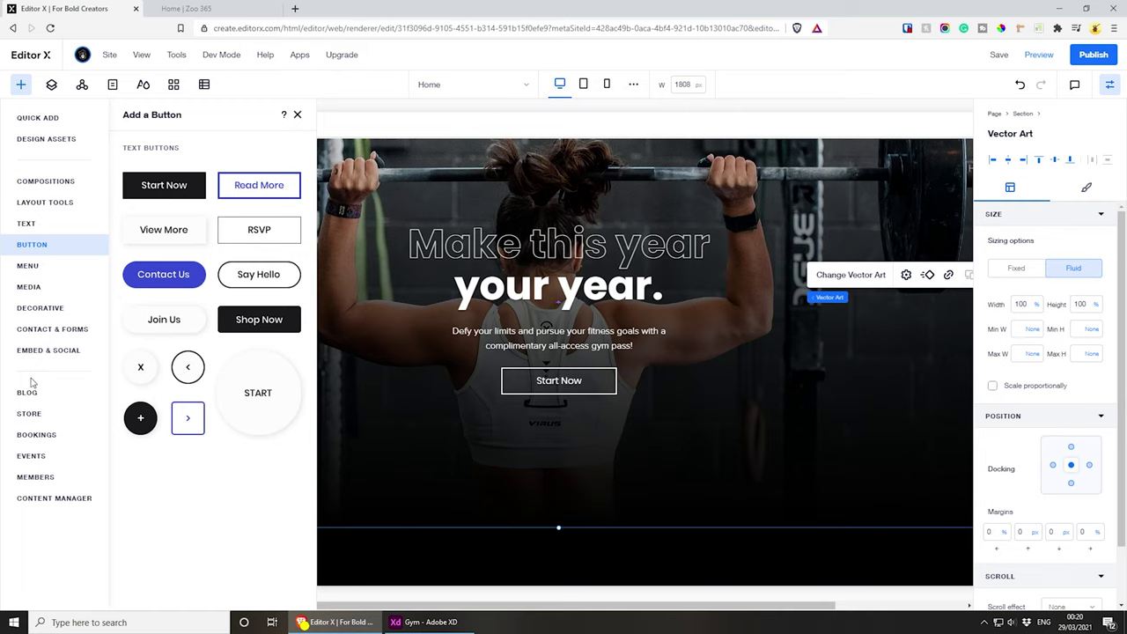
left_click(26, 182)
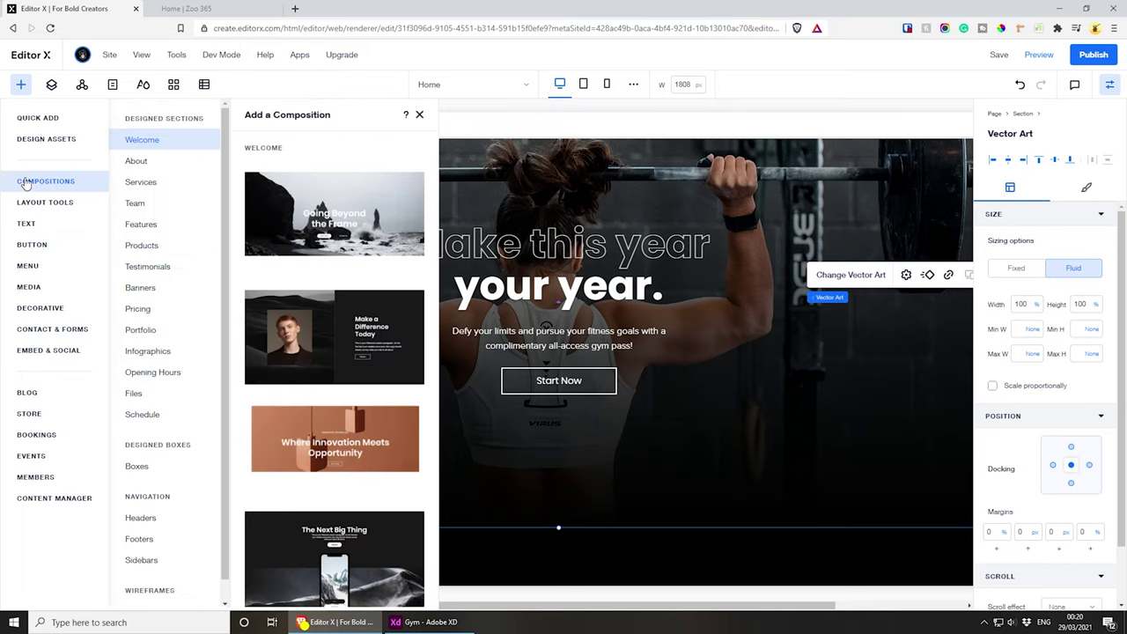
left_click(33, 117)
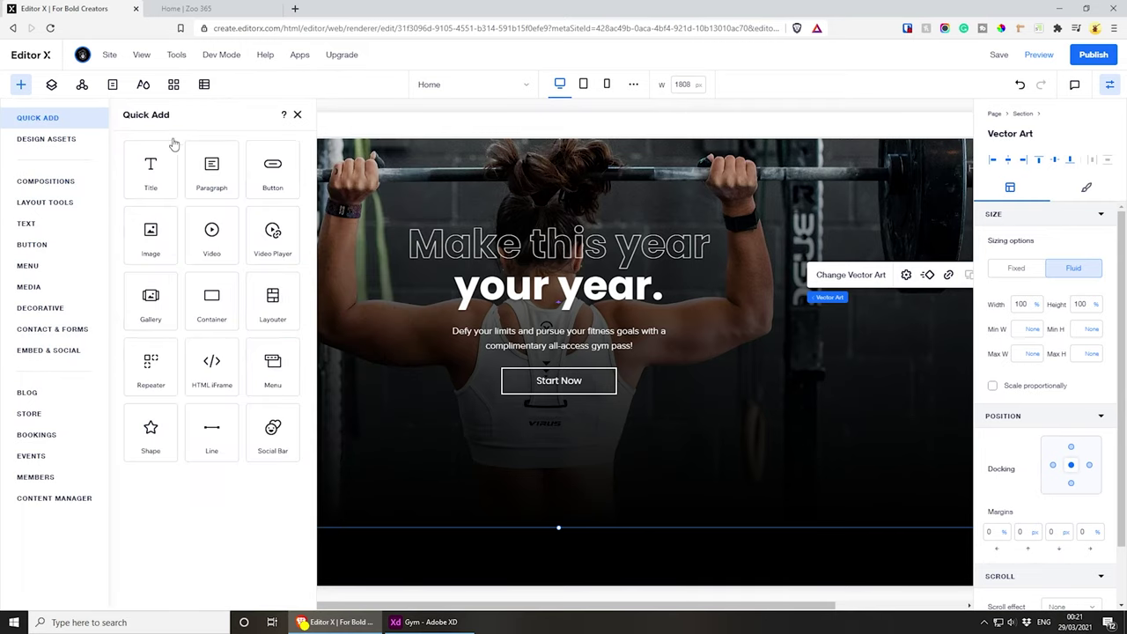
left_click(157, 439)
left_click_drag(155, 439, 414, 430)
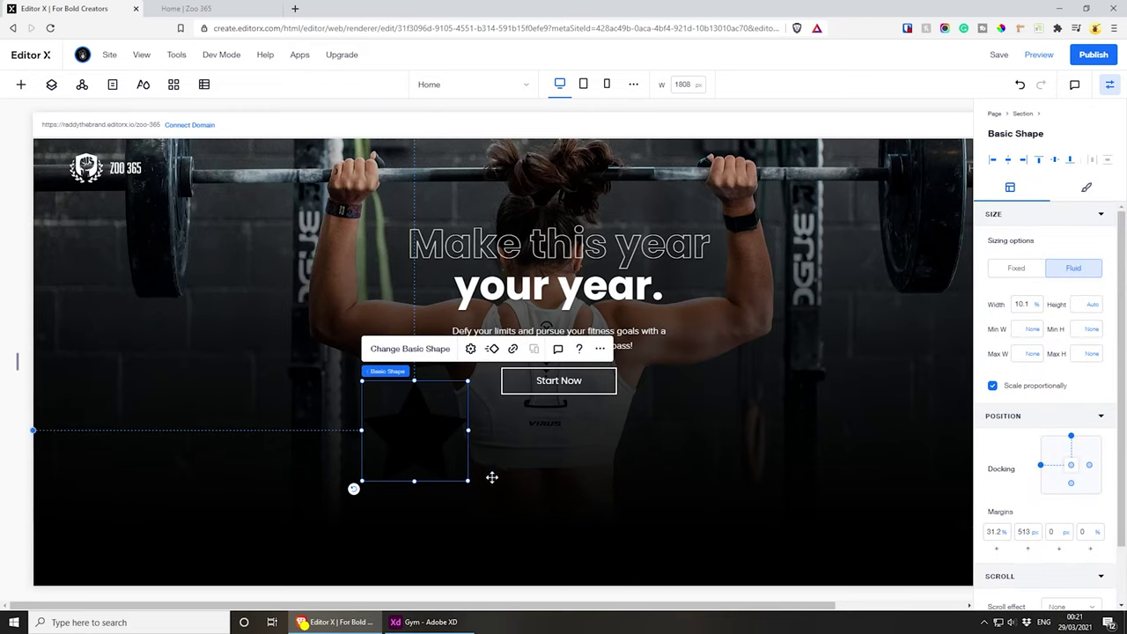
- Replace the star shape with the rounded Down Arrow from the Wix basic shapes library
left_click(398, 350)
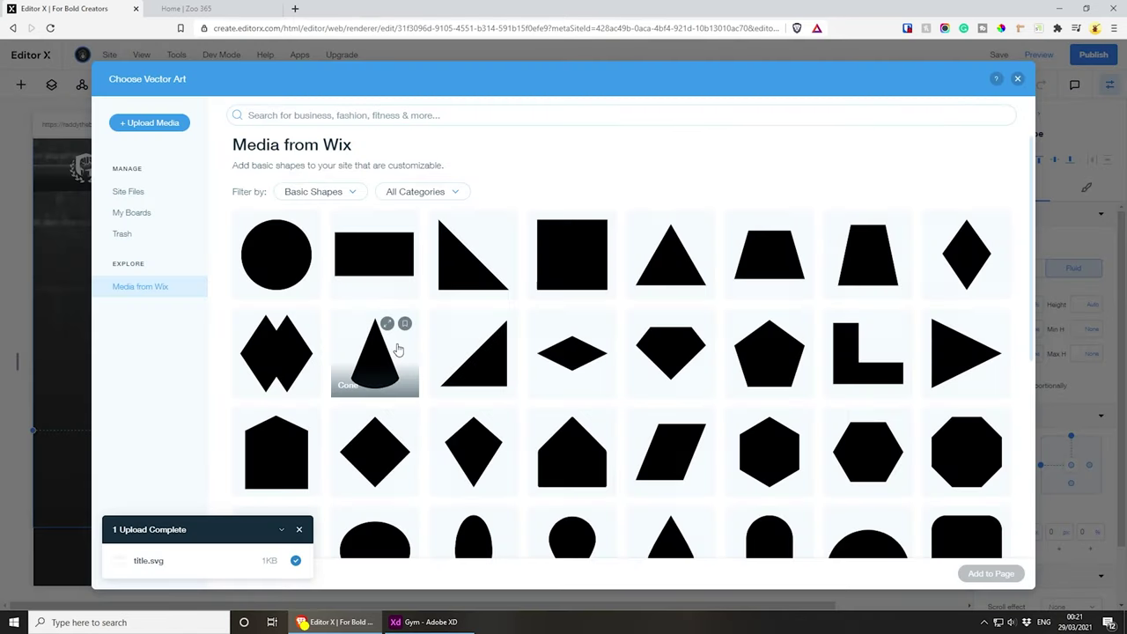
scroll(596, 337, "down", 1)
scroll(602, 353, "down", 6)
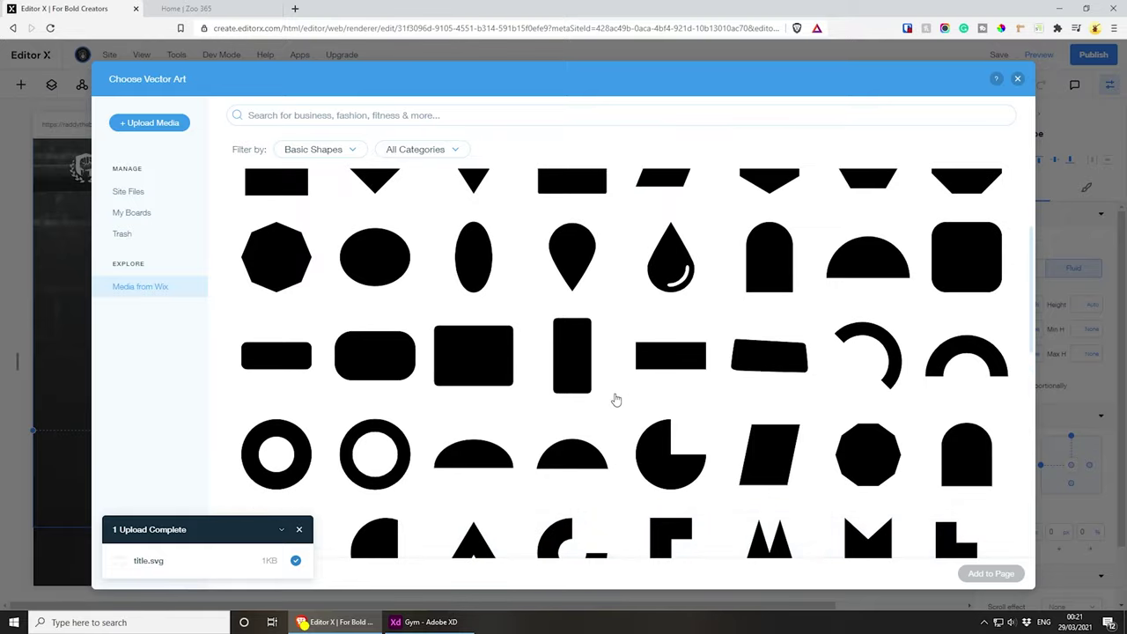
scroll(620, 416, "down", 8)
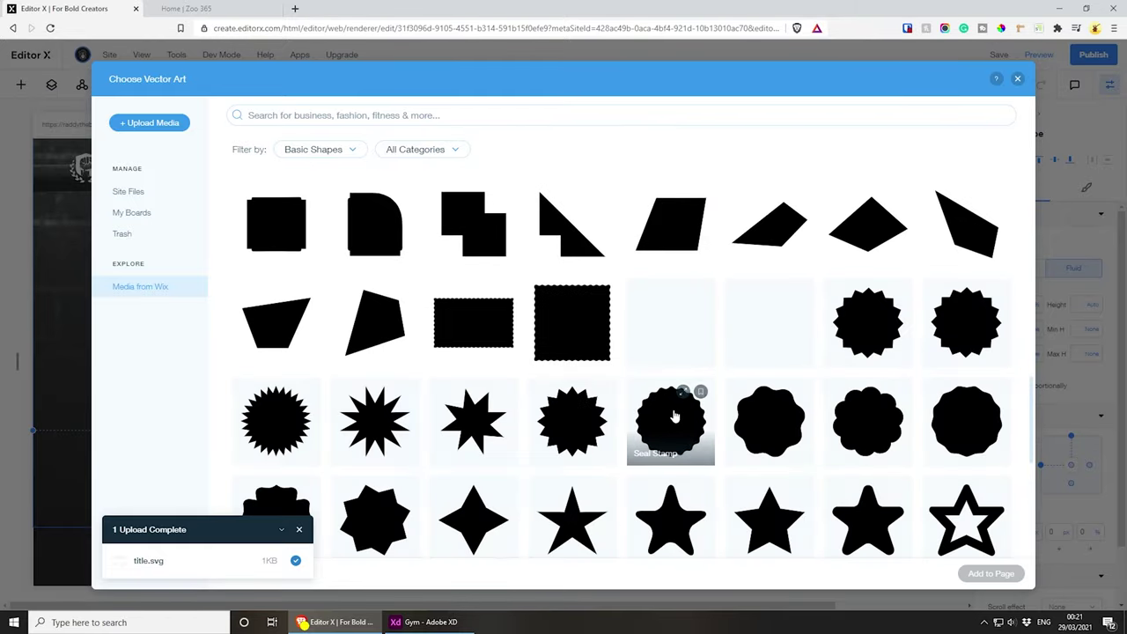
scroll(606, 388, "down", 10)
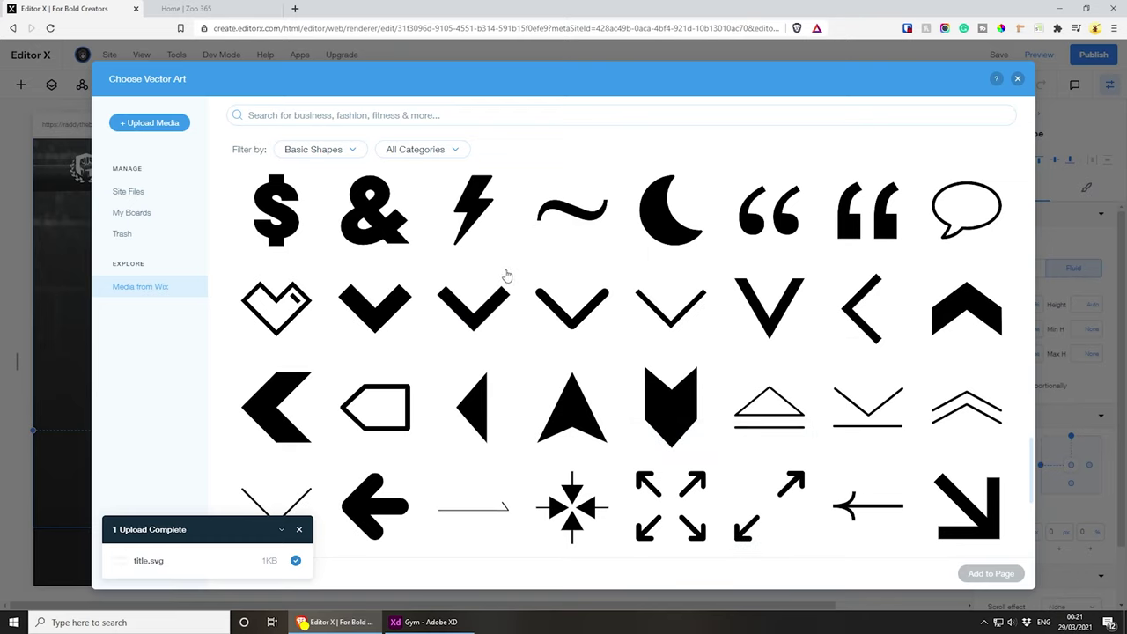
left_click(568, 317)
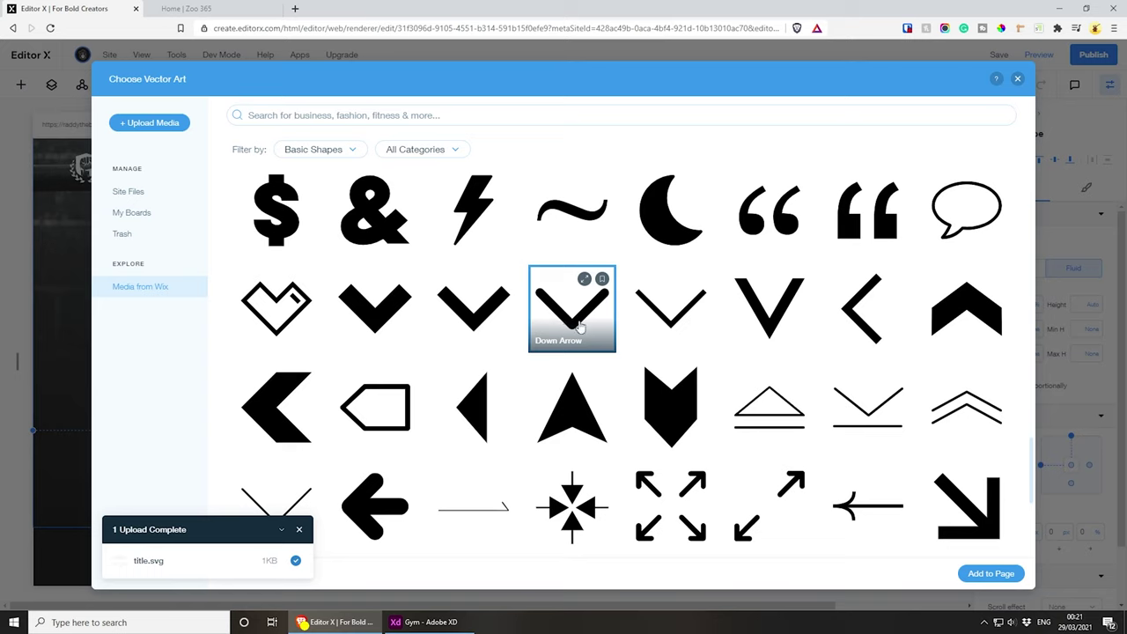
left_click(978, 573)
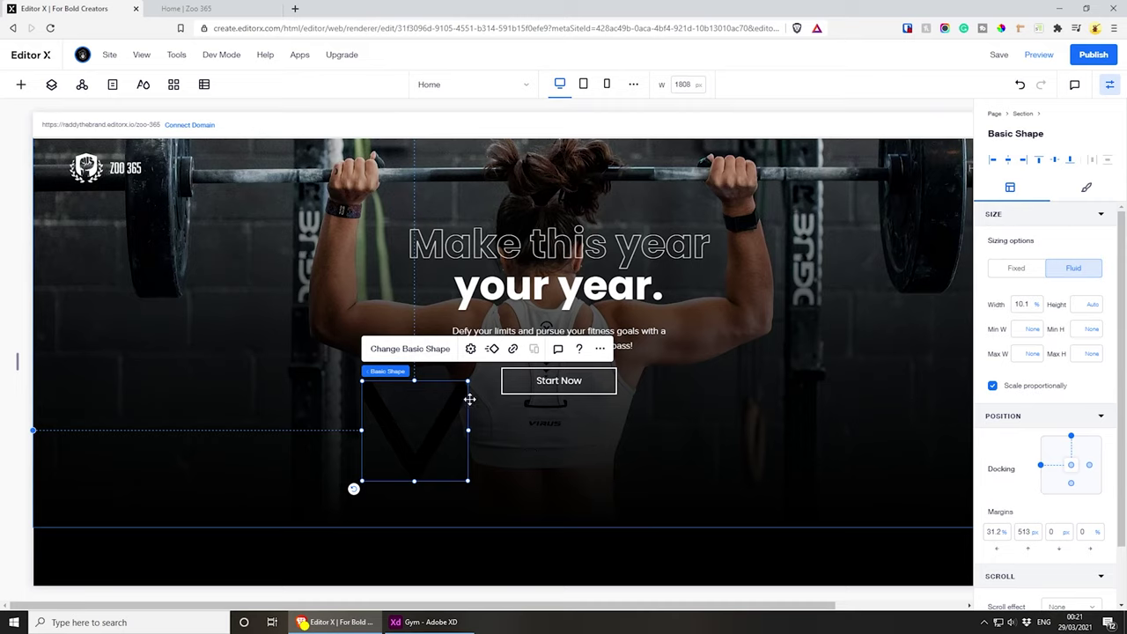
- Set the arrow shape's fill colour to white (#FFFFFF)
left_click(1084, 189)
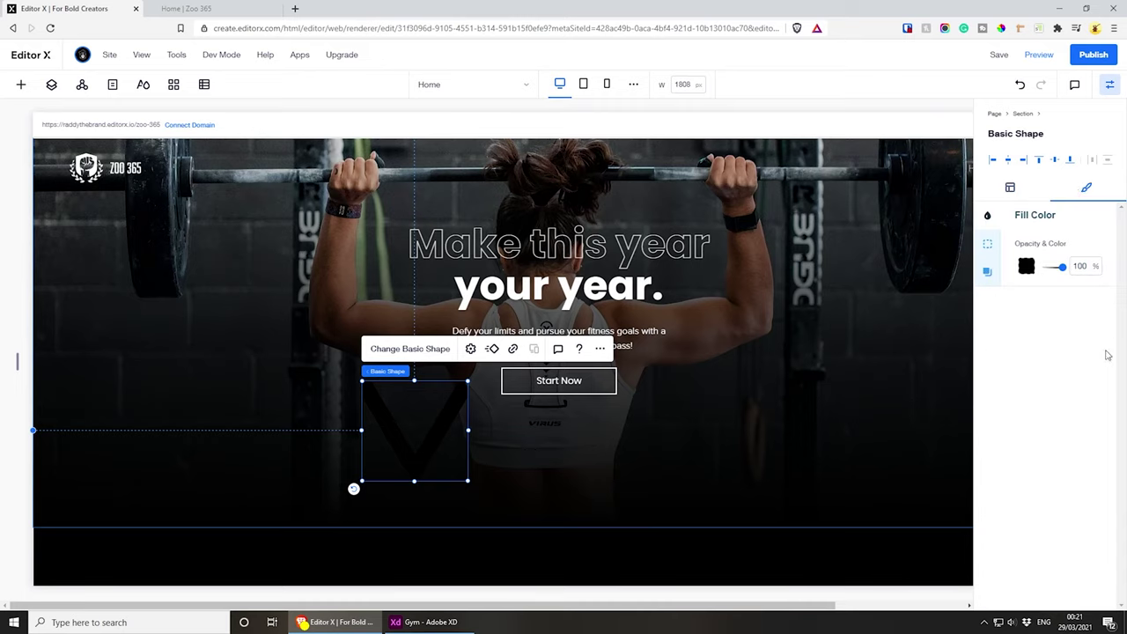
left_click(1025, 266)
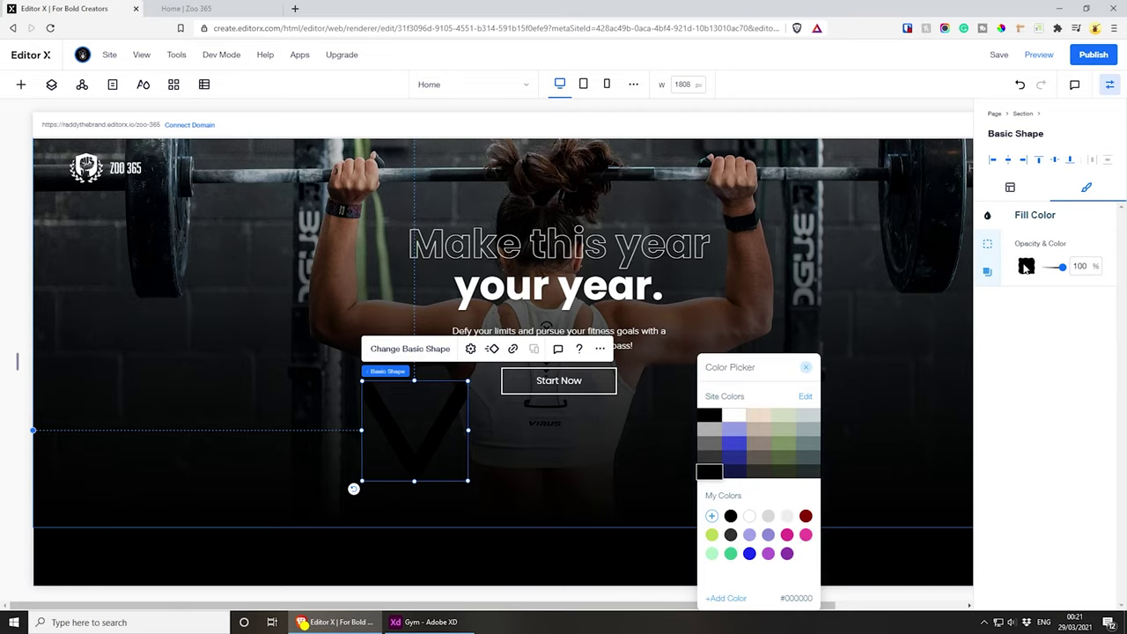
left_click(748, 517)
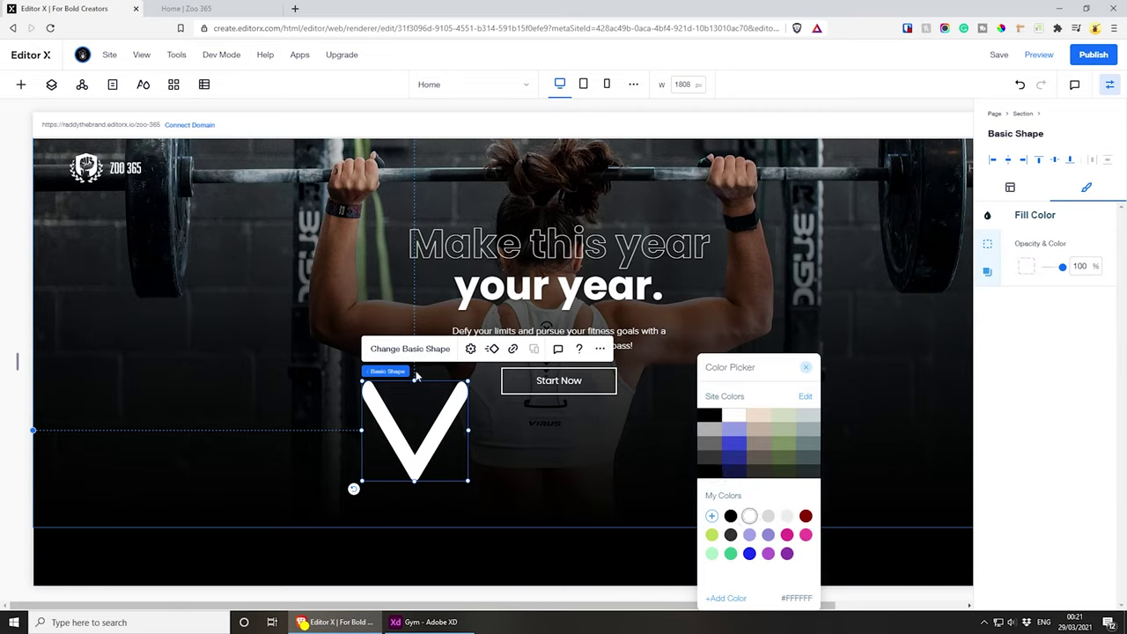
- Flatten the arrow shape to about 100 px high and enable keeping its original proportions
left_click_drag(415, 384, 415, 421)
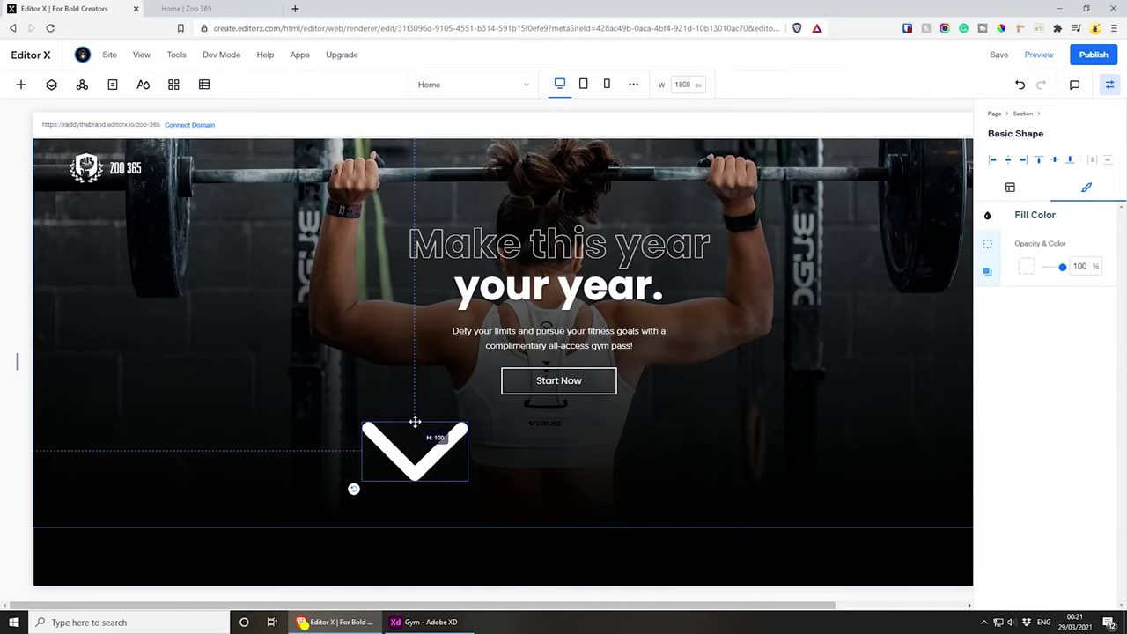
left_click(469, 390)
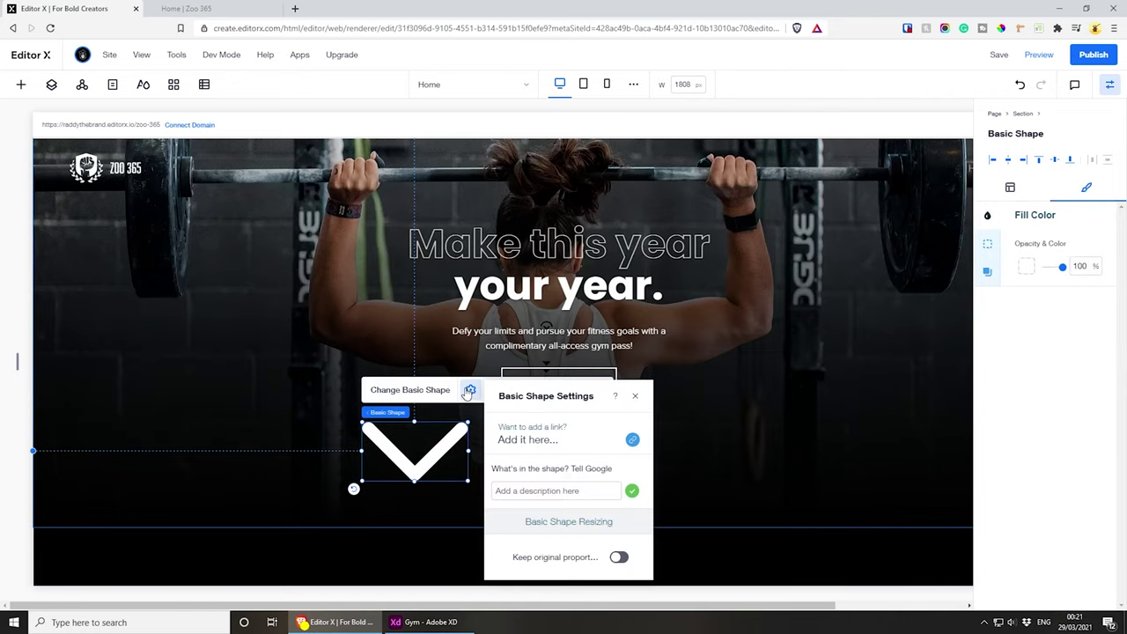
left_click(618, 558)
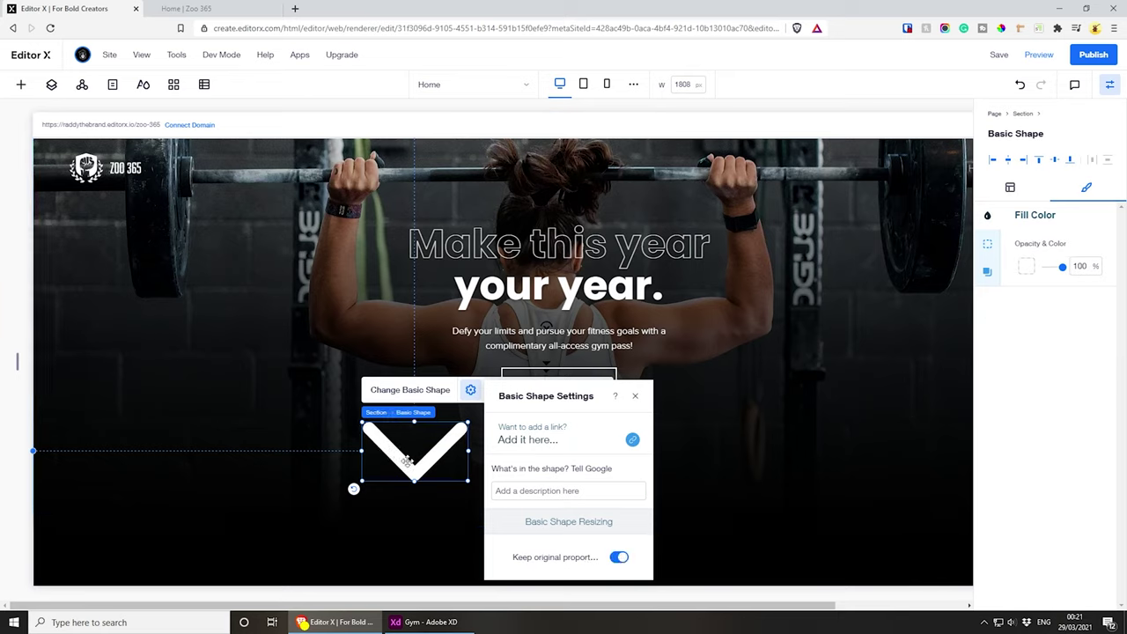
- Shrink the arrow to a small icon and centre it horizontally near the bottom edge of the hero section
left_click(635, 395)
left_click_drag(467, 423, 560, 498)
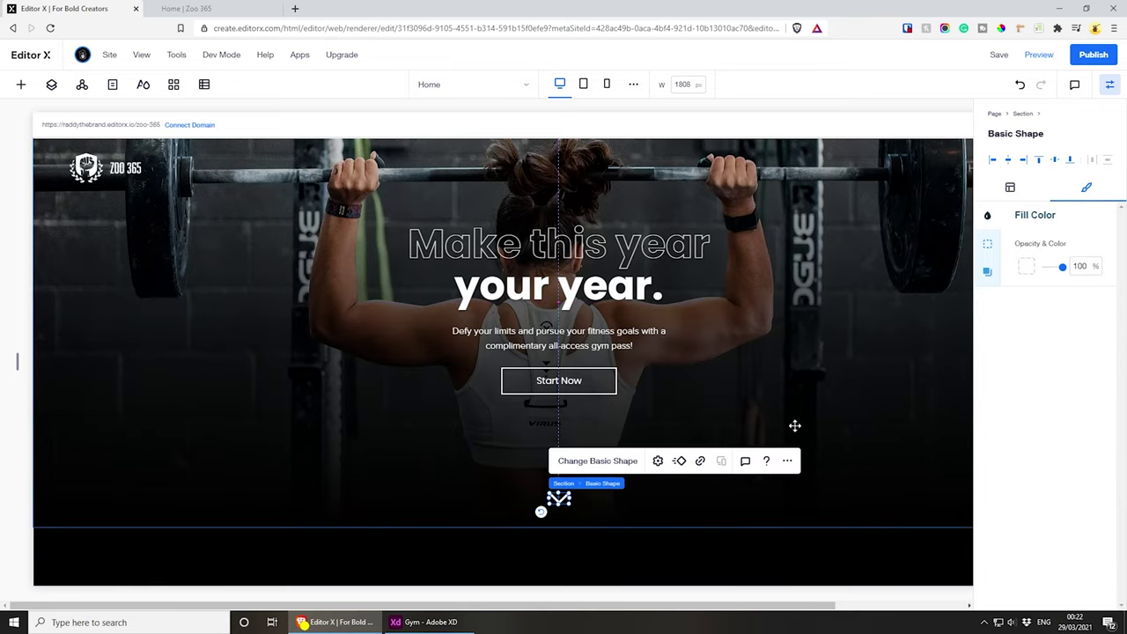
left_click(578, 309)
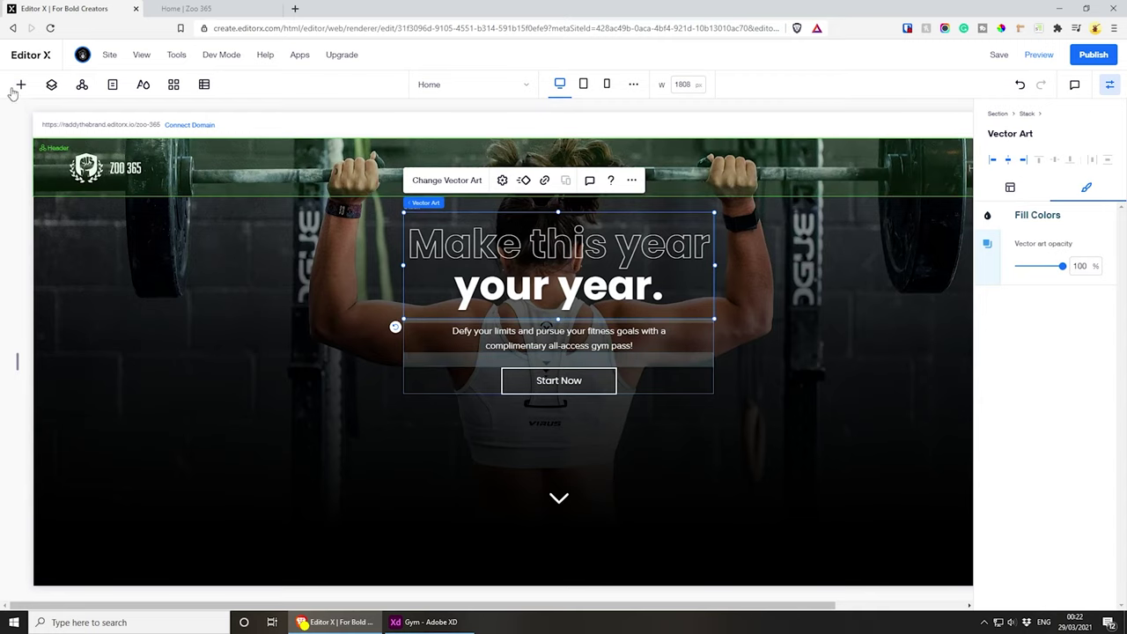
- Add a paragraph text element to the hero section and place it just above the arrow
left_click(20, 85)
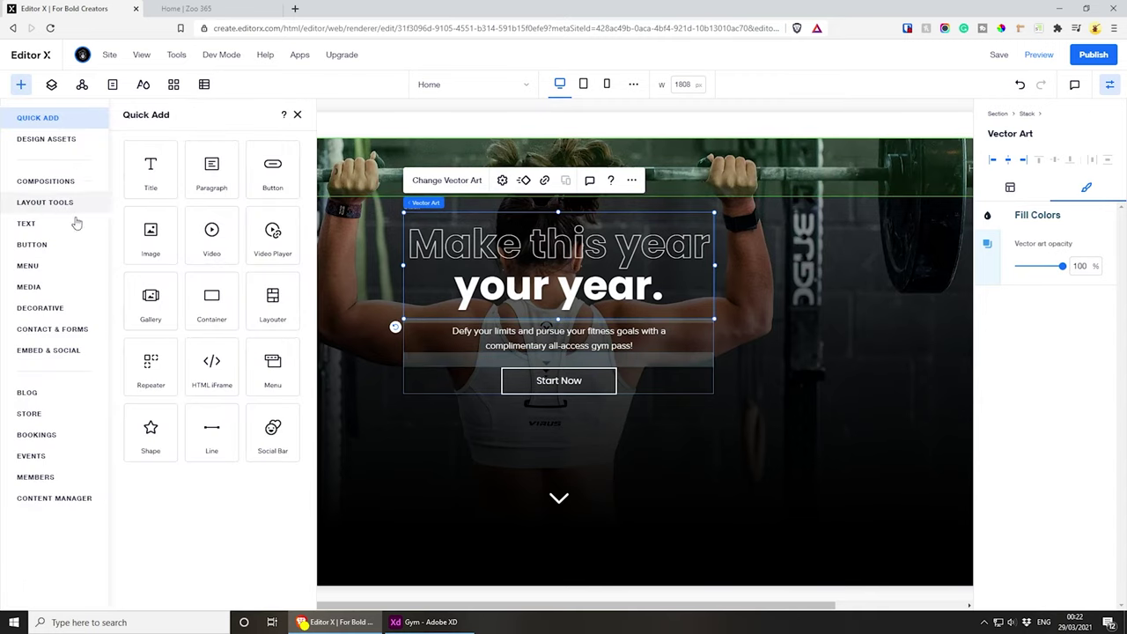
left_click(247, 185)
left_click(326, 352)
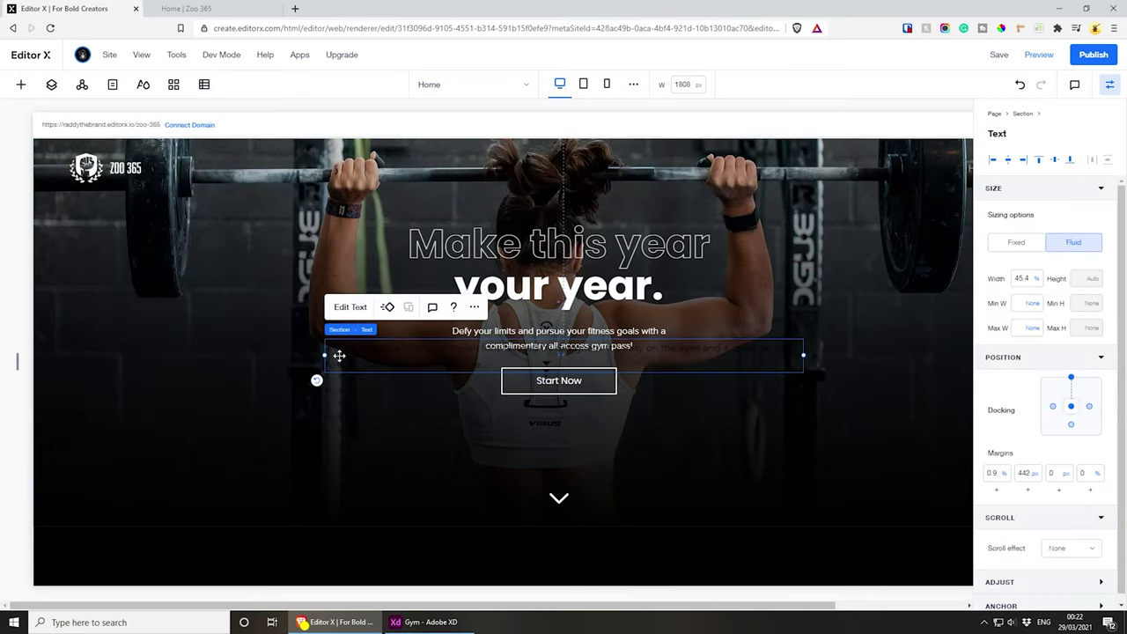
left_click_drag(335, 355, 458, 458)
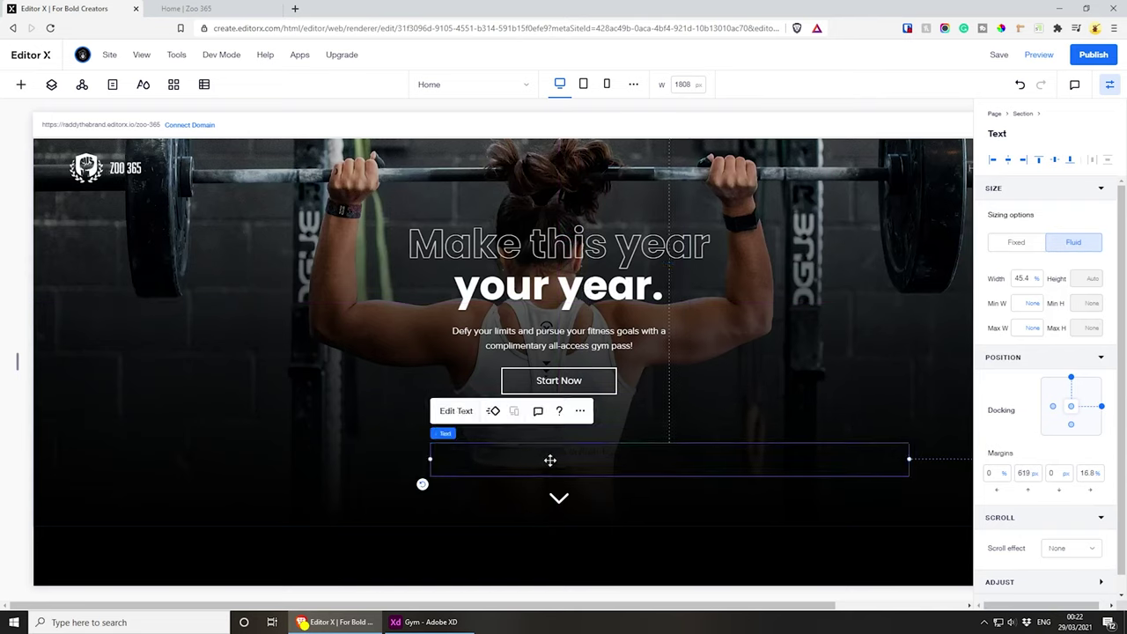
- Replace the placeholder paragraph with SCROLL and colour the text white (#FFFFFF)
double_click(488, 456)
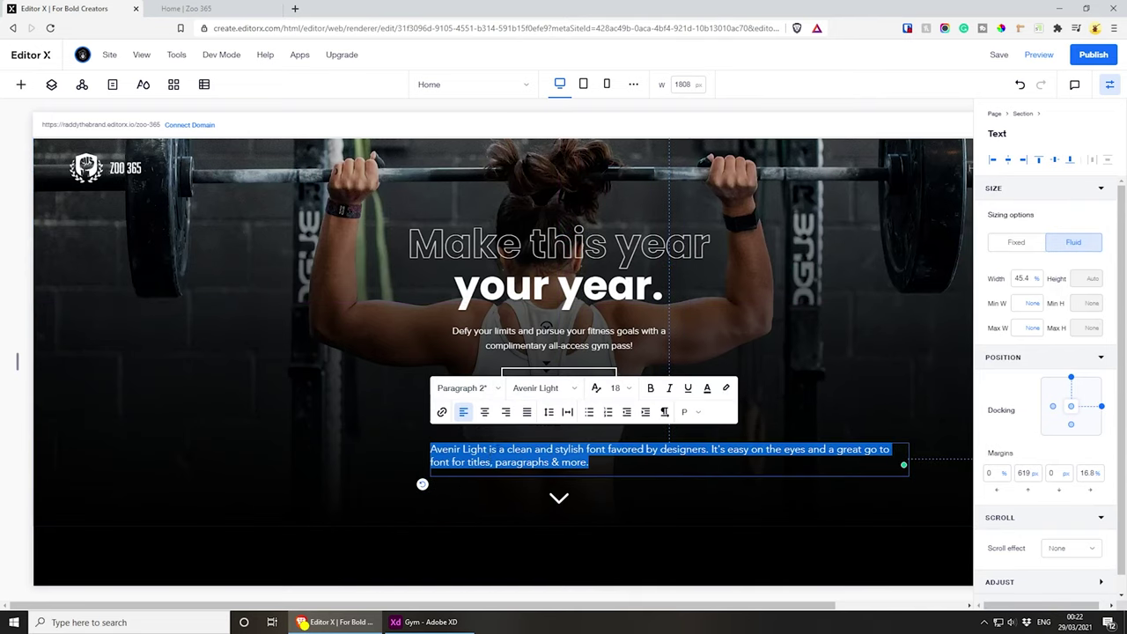
key("BackSpace")
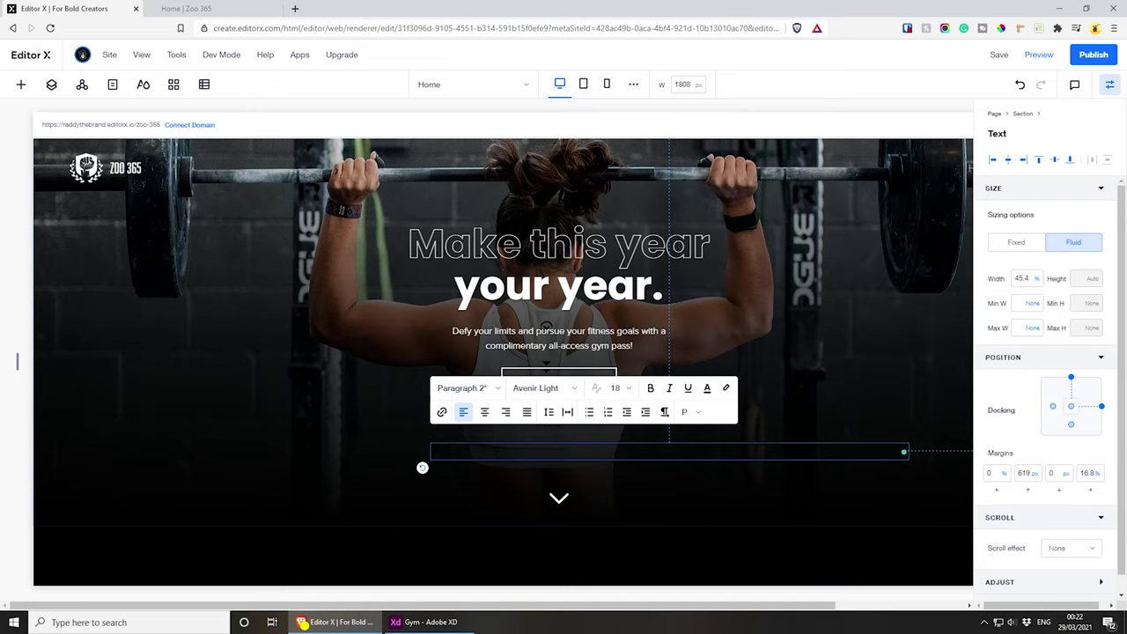
left_click(448, 453)
key("ctrl+z")
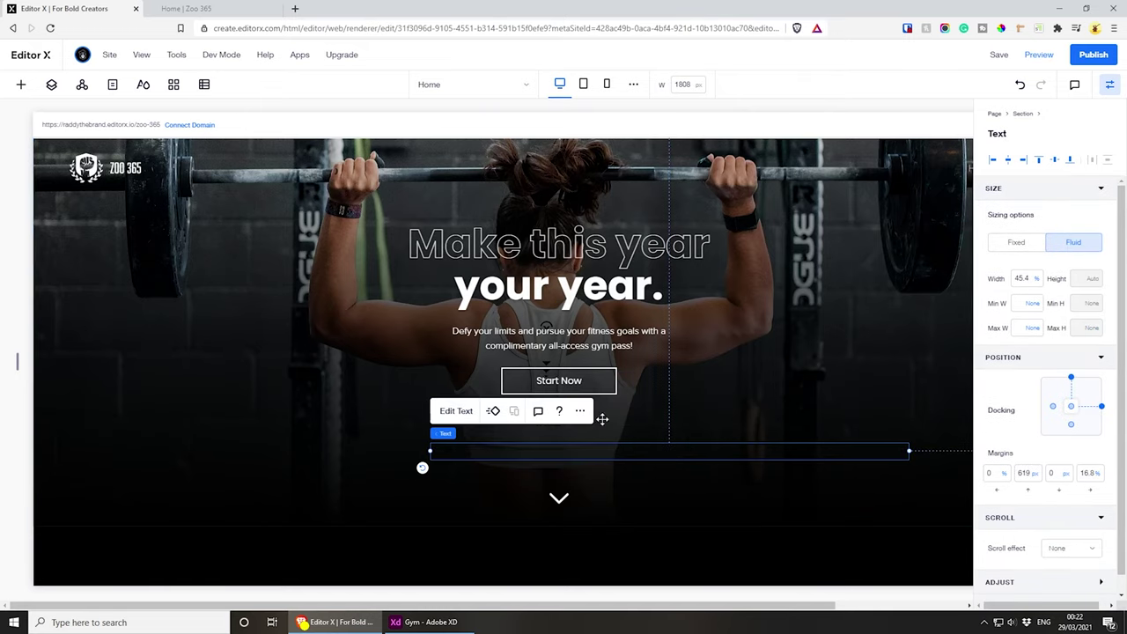
left_click(455, 410)
left_click(707, 388)
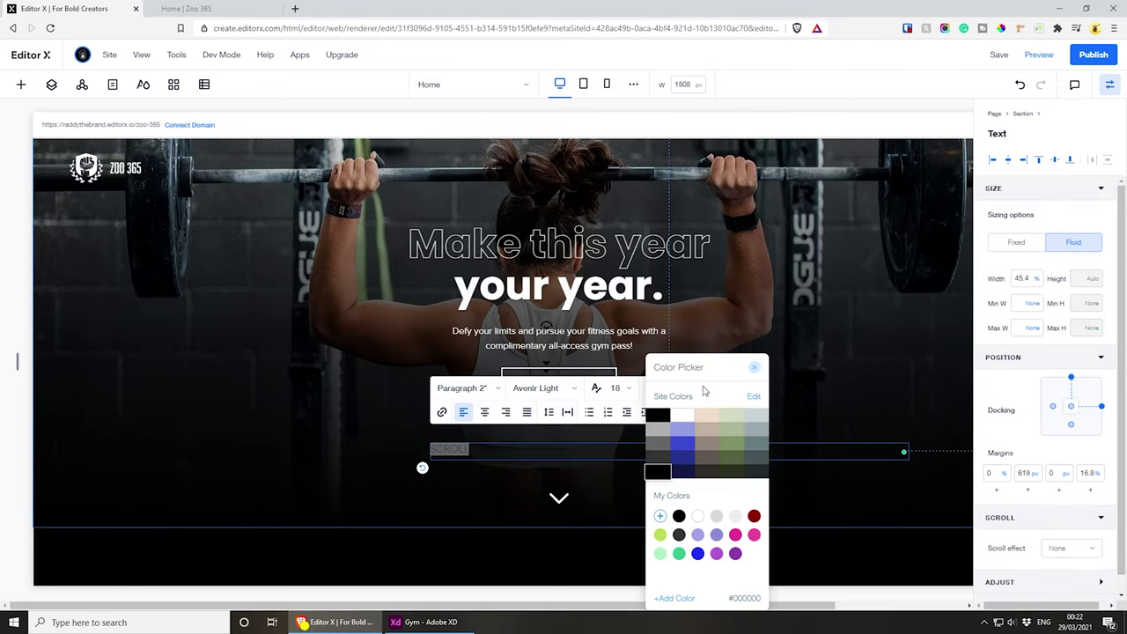
left_click(697, 517)
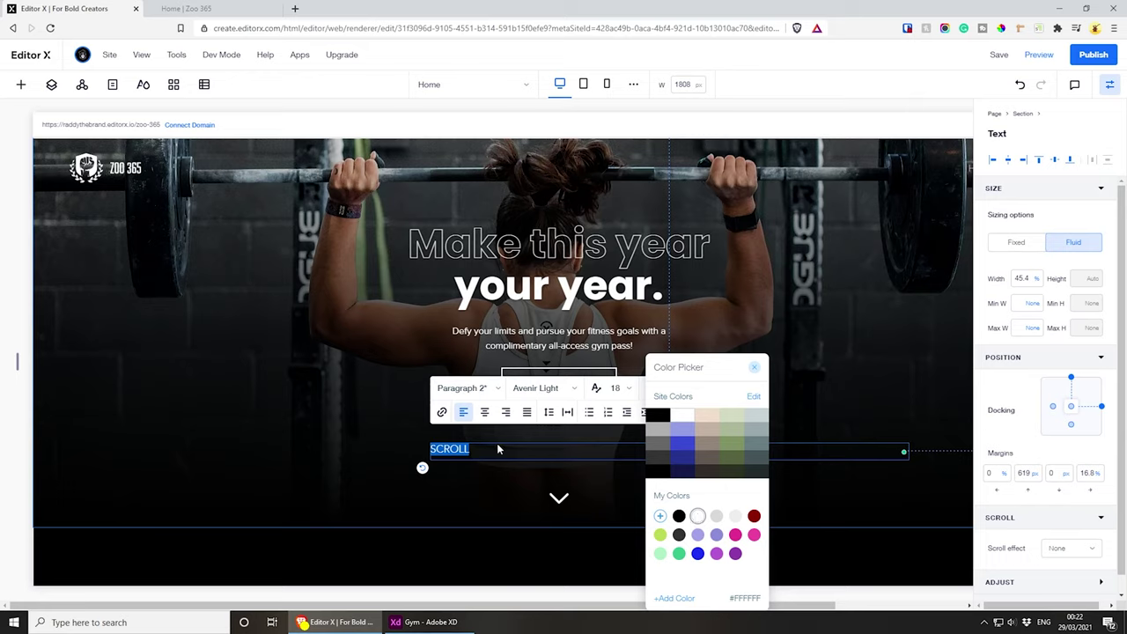
- Centre-align the SCROLL text and set its font size to 14
left_click(484, 413)
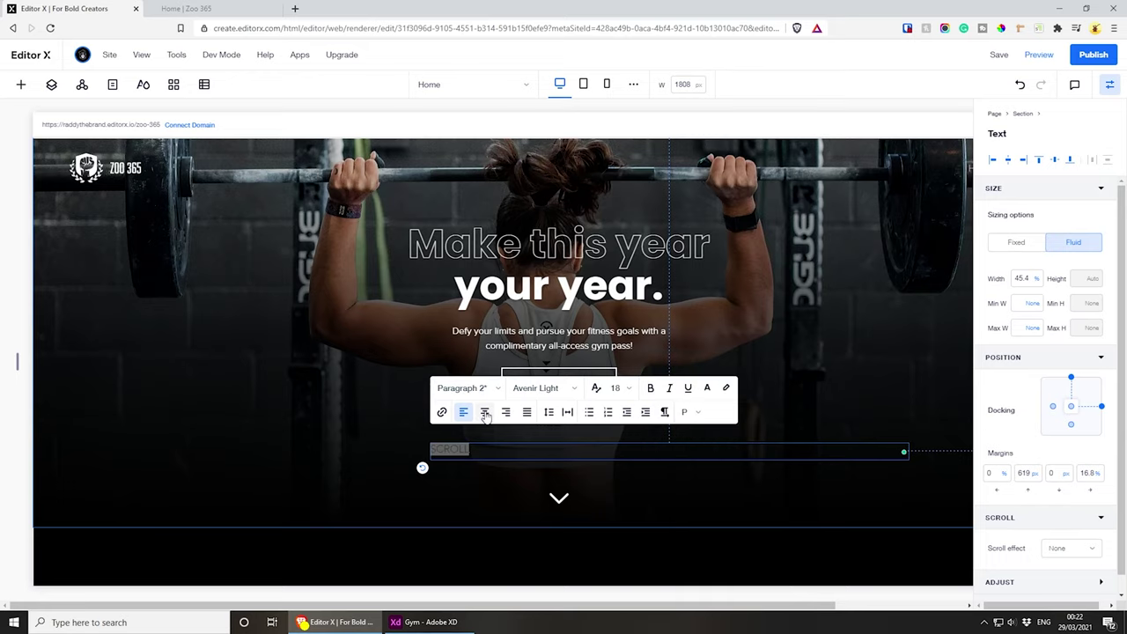
left_click(485, 412)
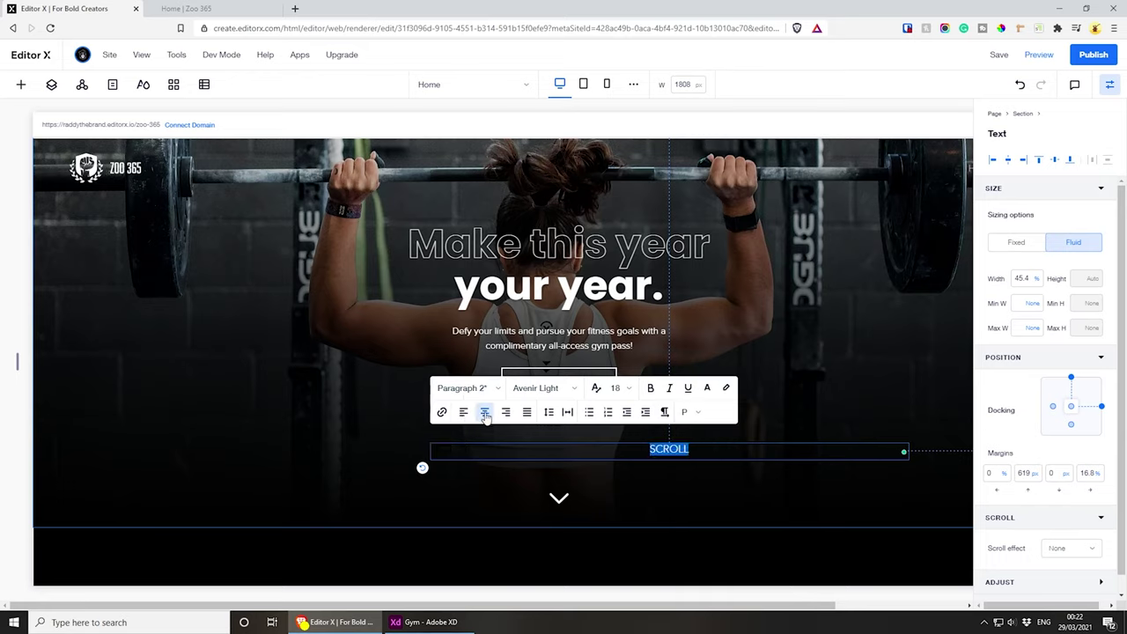
left_click(616, 390)
left_click(616, 390)
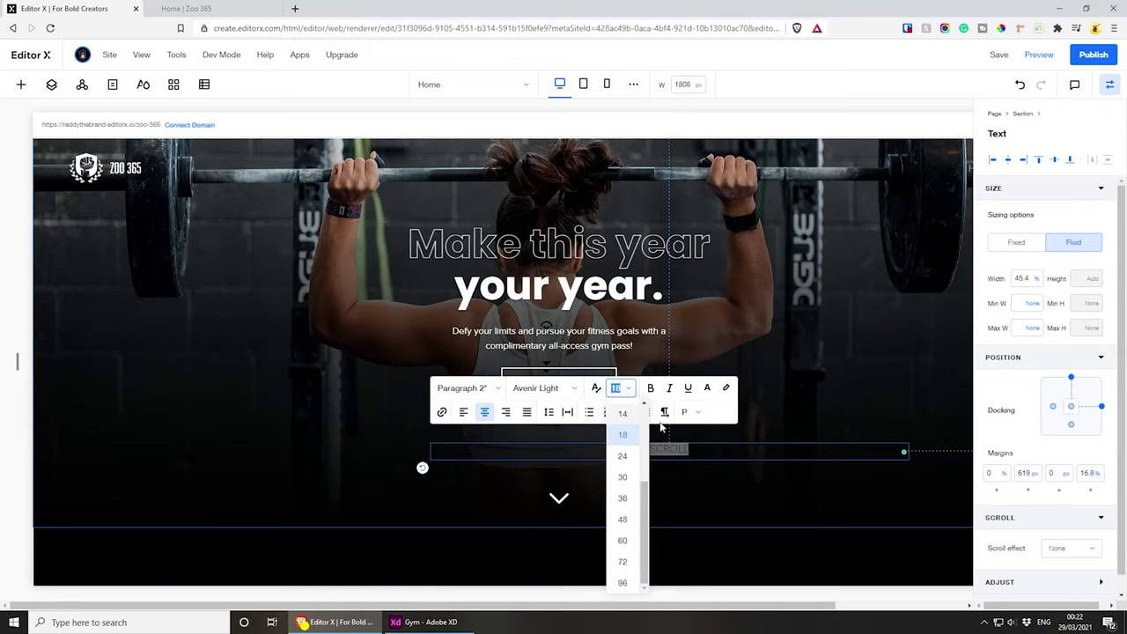
type("14")
key("Return")
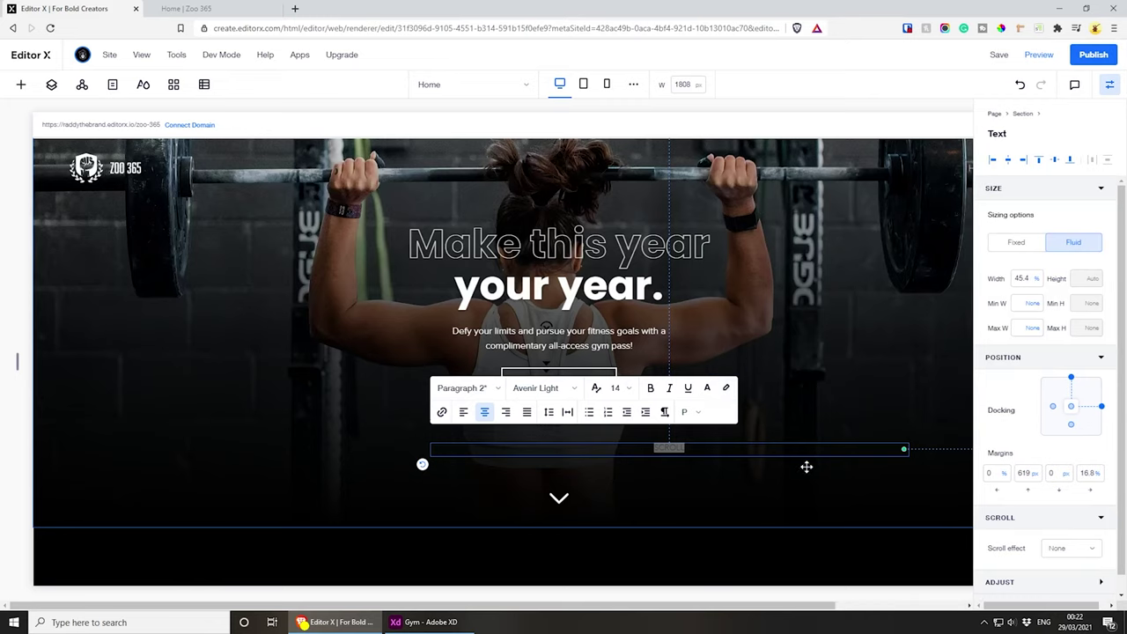
- Centre the SCROLL text directly above the arrow and narrow its box to about 4.3% width
left_click(662, 454)
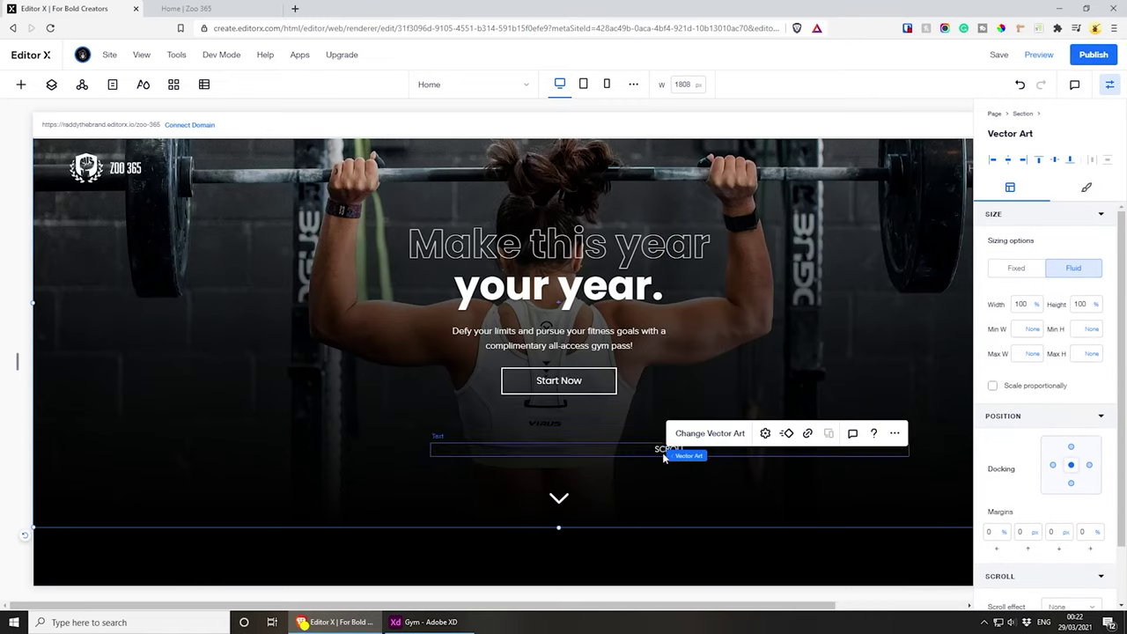
left_click_drag(662, 455, 546, 467)
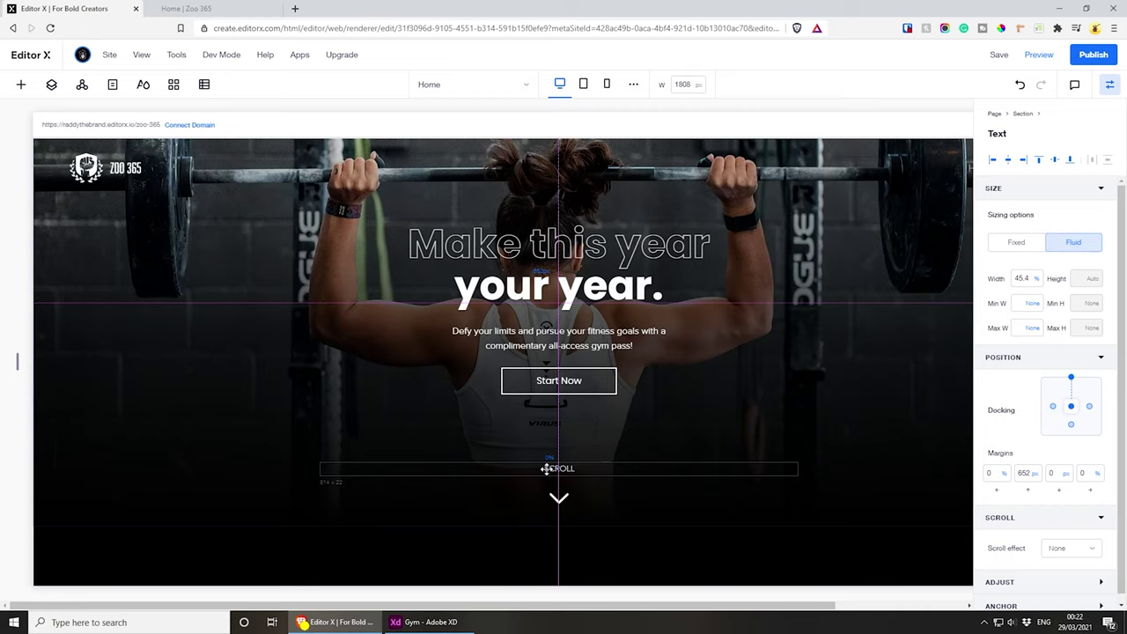
left_click_drag(795, 468, 551, 479)
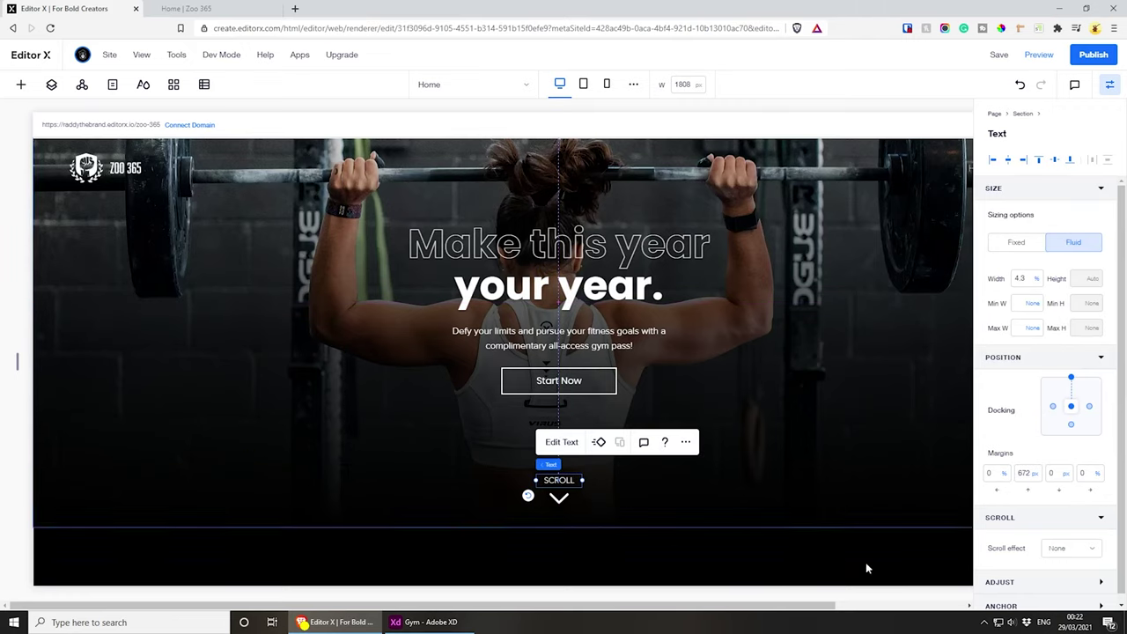
- Set the SCROLL text's font size to 12 and move it down closer to the arrow, at a 678 px top margin
left_click(562, 442)
left_click(723, 420)
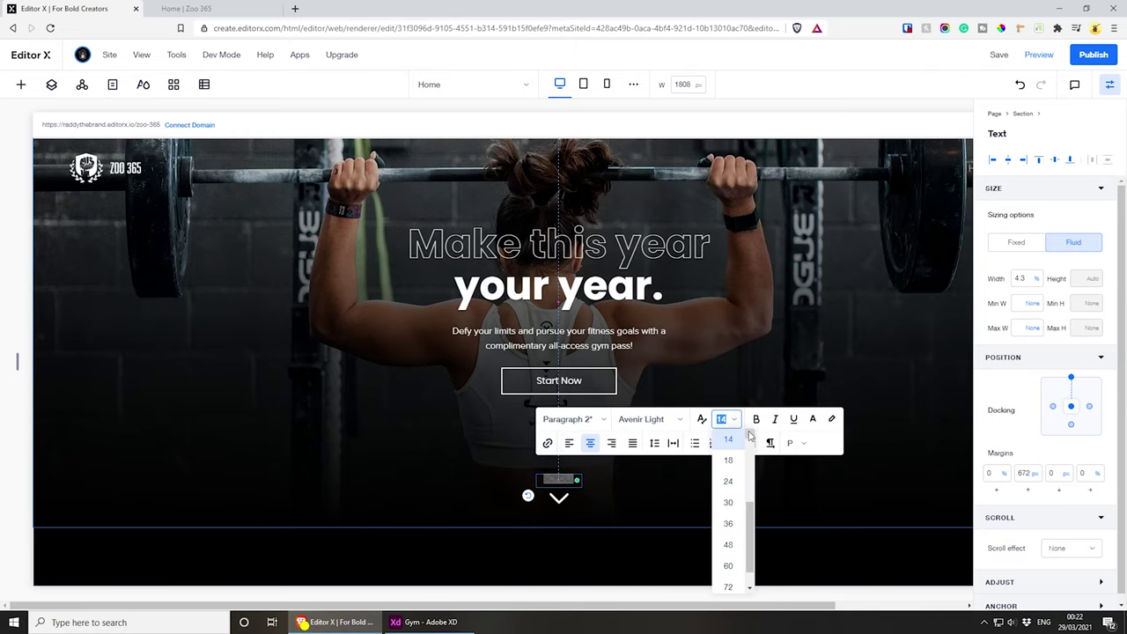
type("12")
key("Return")
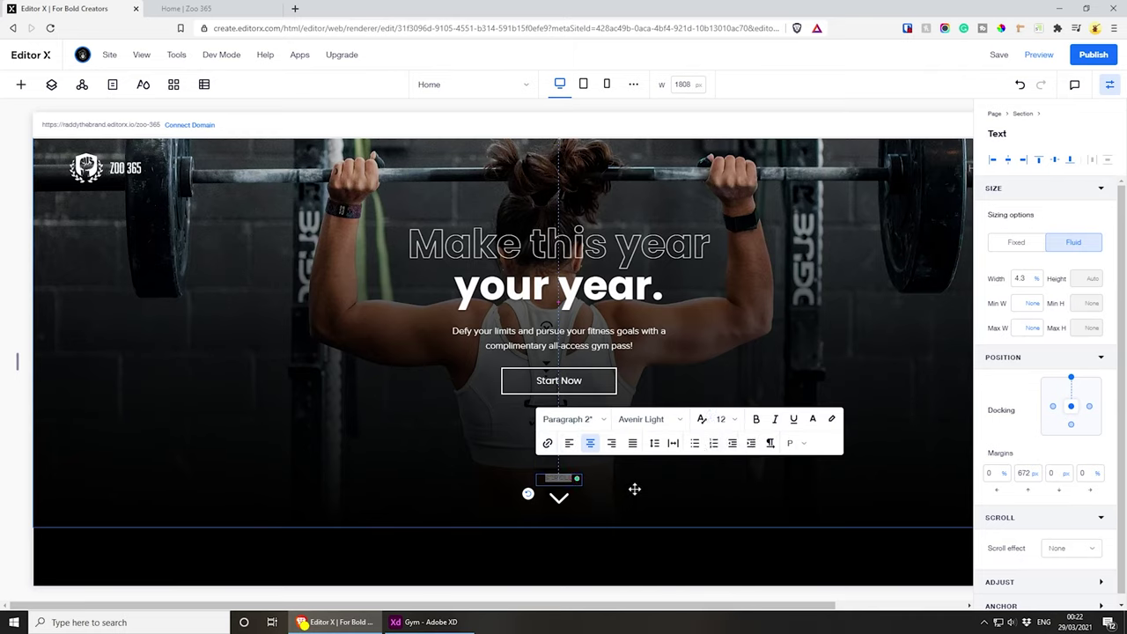
left_click(581, 481)
left_click(558, 479)
left_click_drag(559, 479, 558, 483)
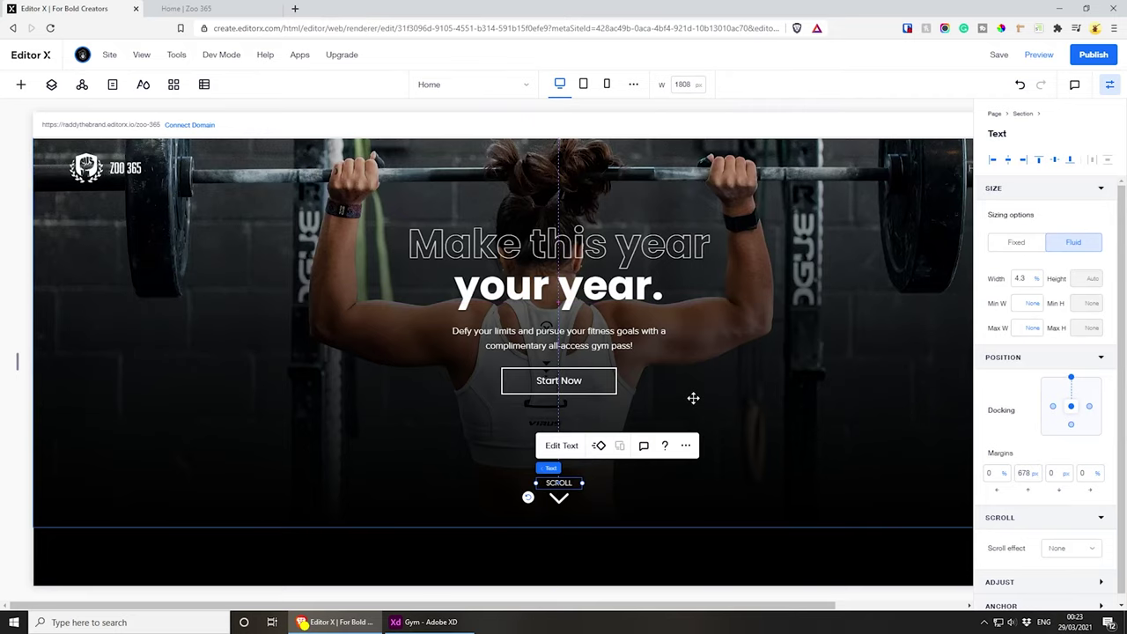
- Combine the SCROLL text and the arrow below it into a stack
scroll(693, 398, "down", 1)
scroll(628, 410, "down", 1)
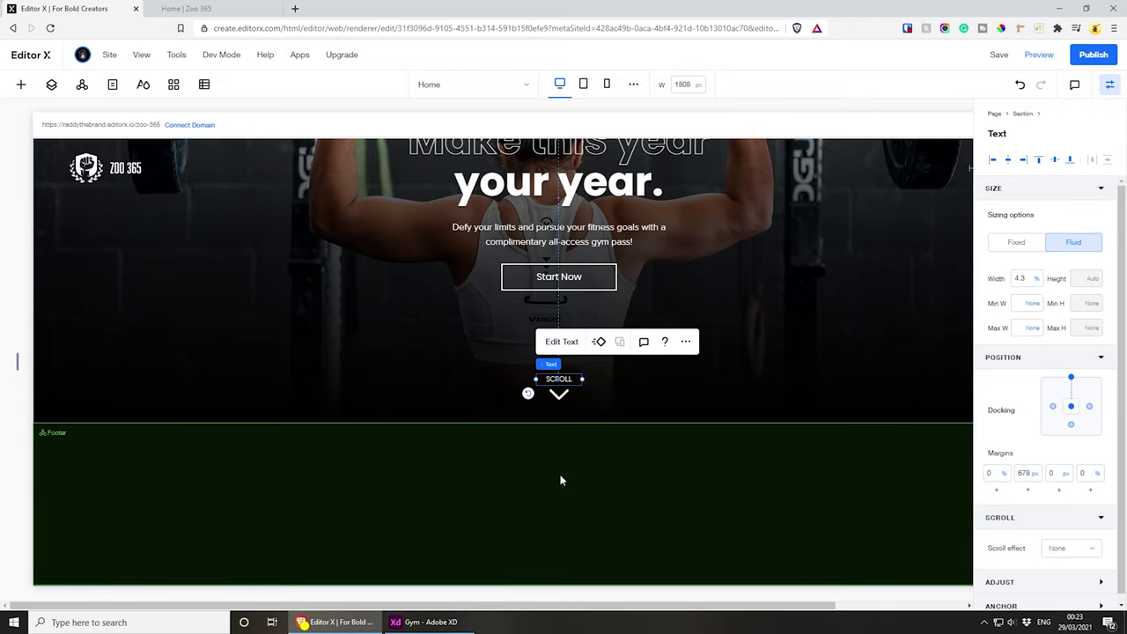
mouse_move(557, 429)
key("ctrl+z")
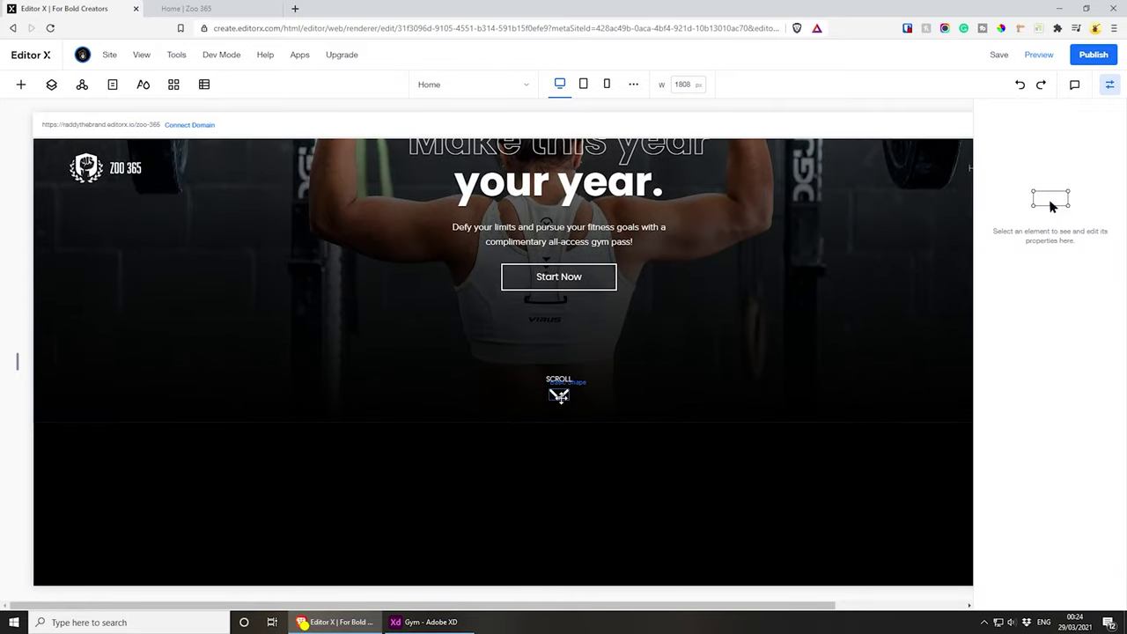
left_click(559, 378)
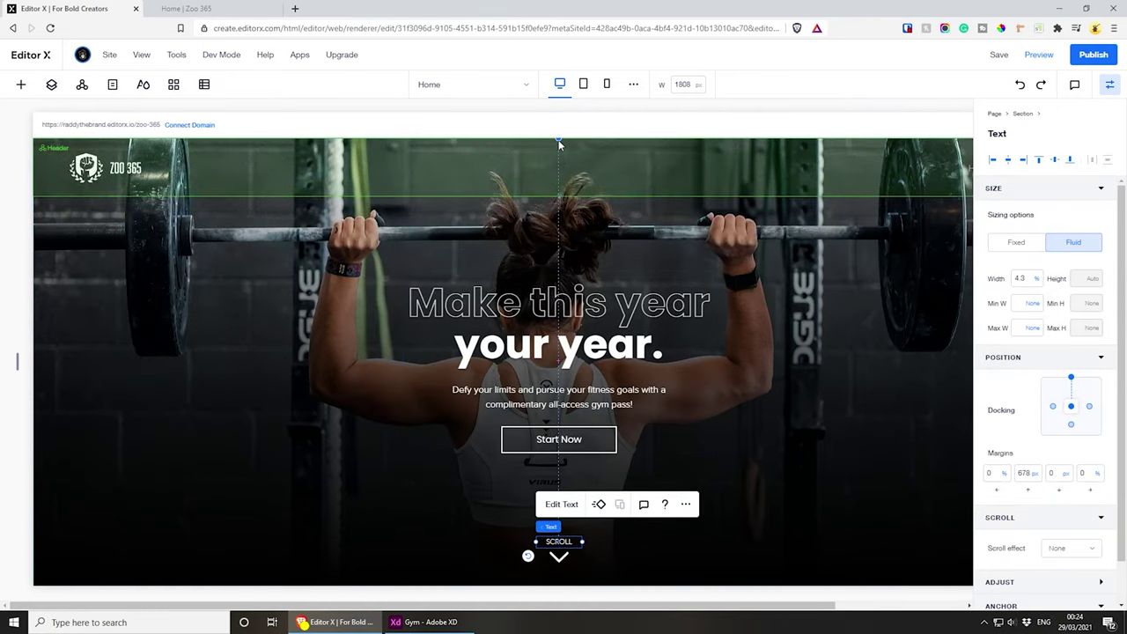
scroll(558, 458, "down", 2)
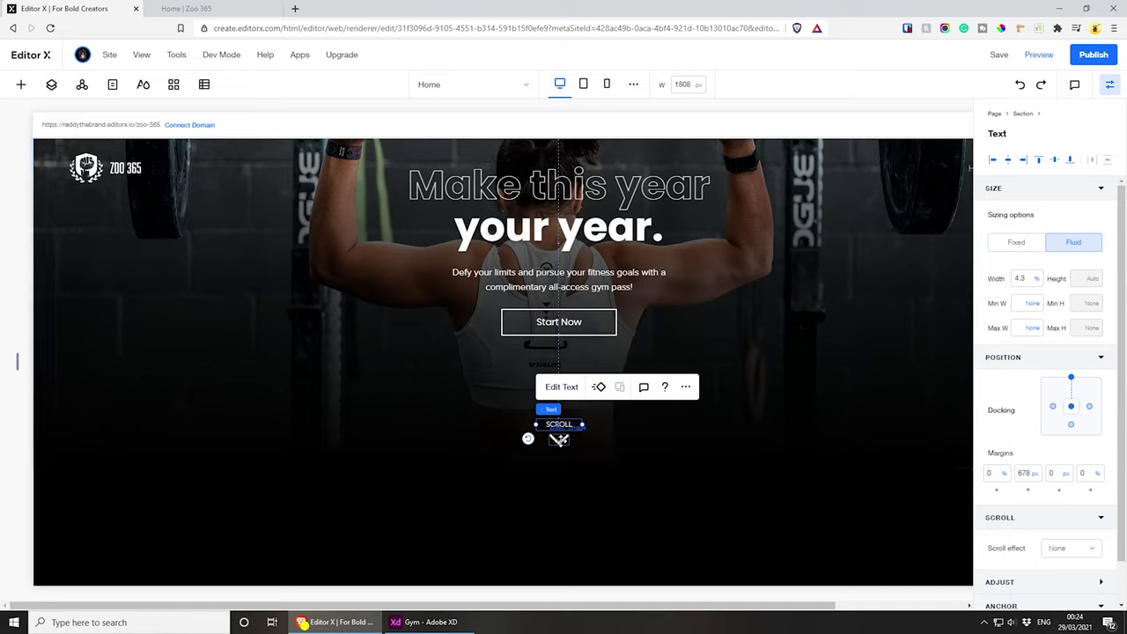
left_click(559, 438)
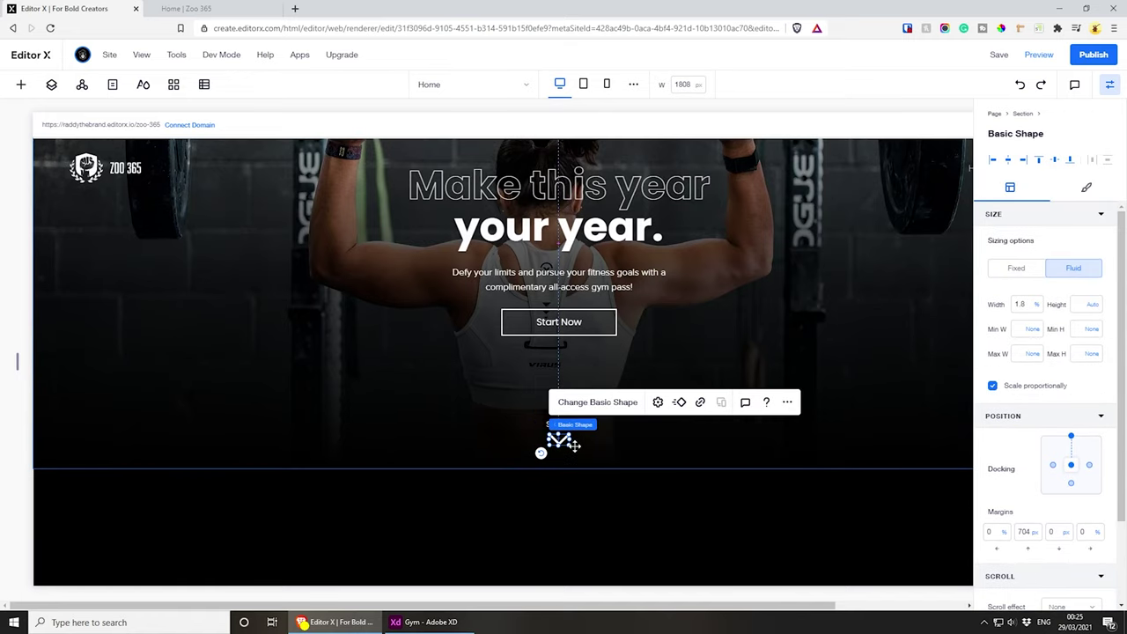
left_click(913, 376)
left_click(560, 423)
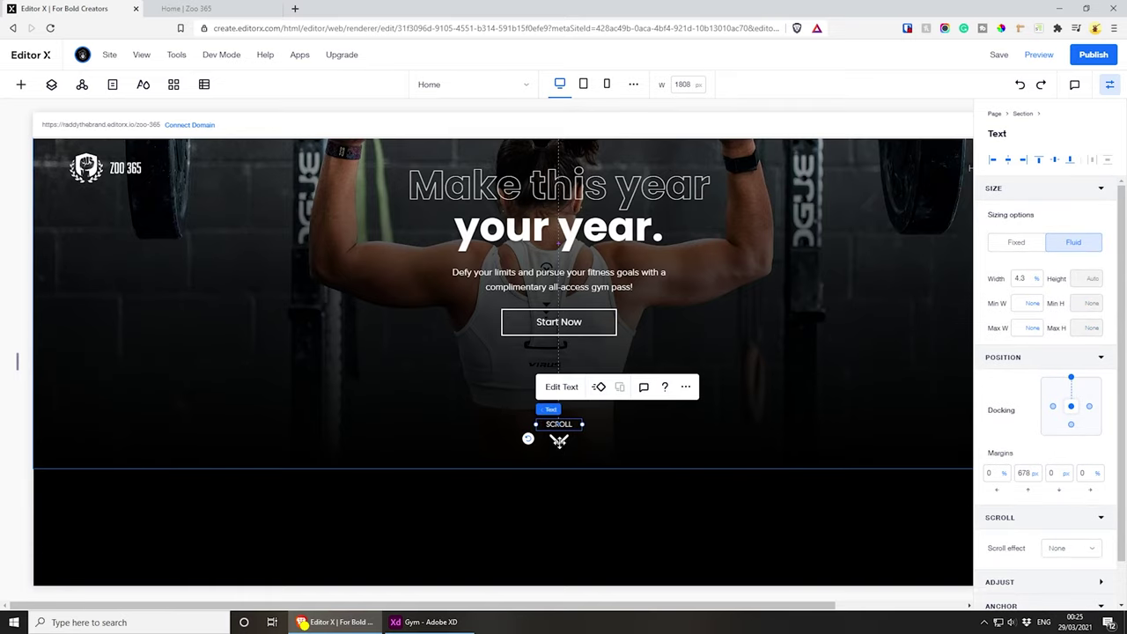
left_click(559, 438, "shift")
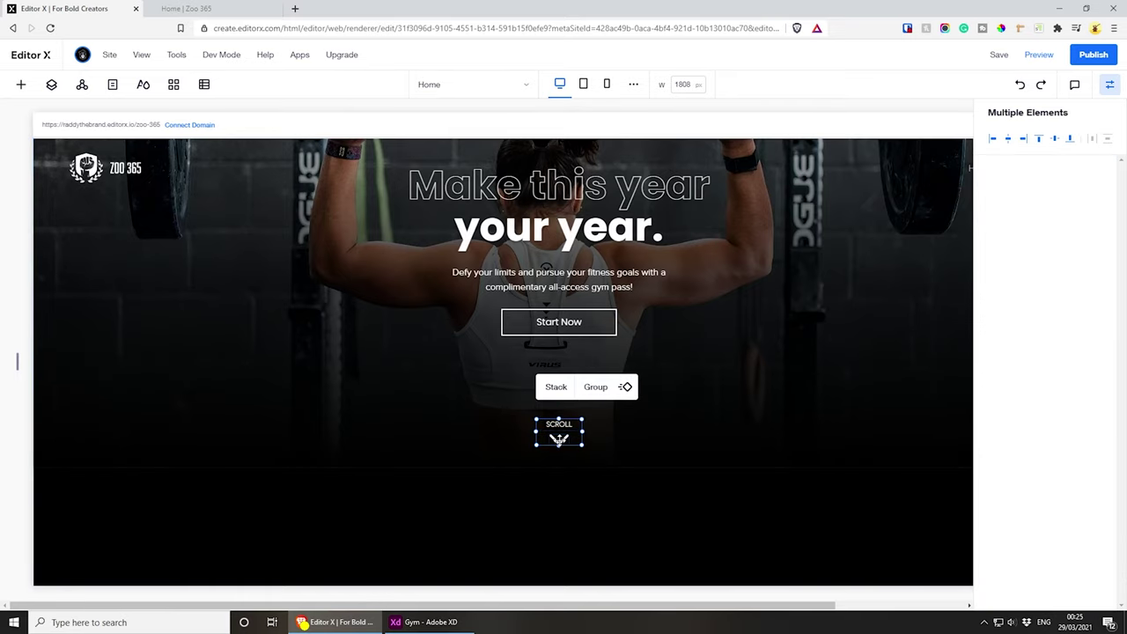
left_click(555, 387)
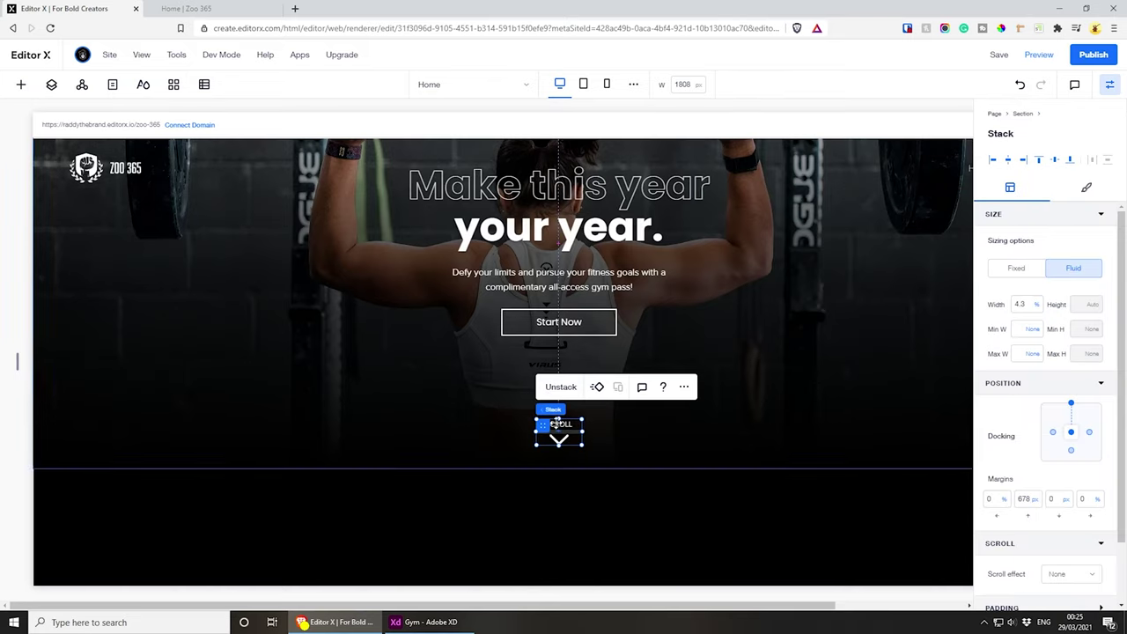
- Move the scroll stack slightly down and dock it to the bottom of the hero section instead of the top
mouse_move(557, 425)
left_mouse_down()
mouse_move(569, 384)
mouse_move(794, 315)
mouse_move(523, 392)
mouse_move(520, 414)
mouse_move(546, 429)
left_mouse_up()
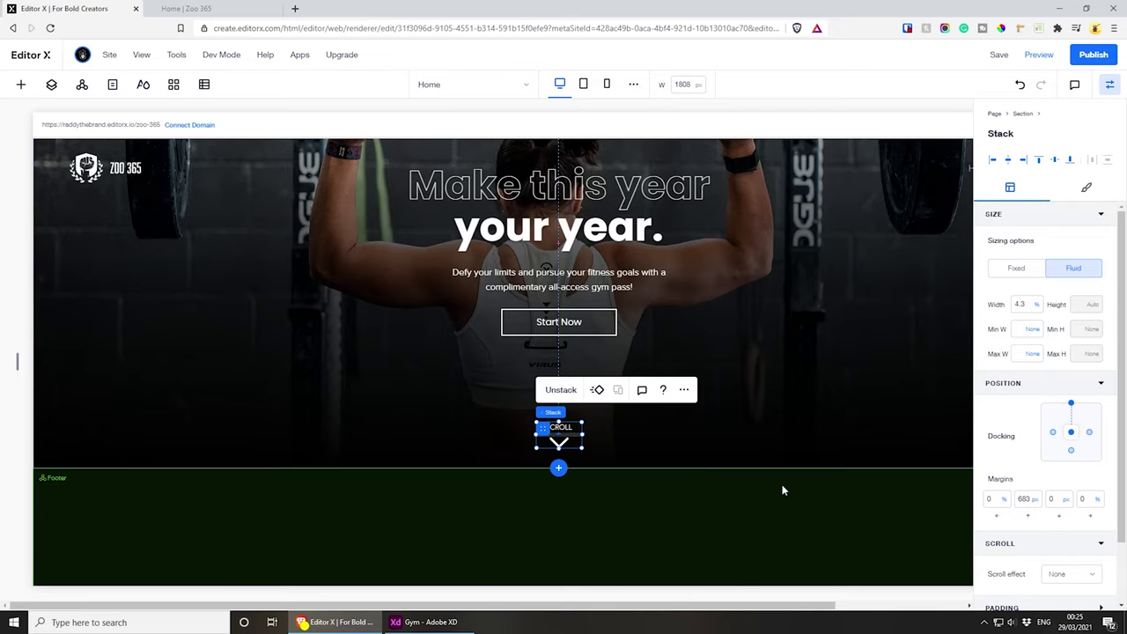
left_click(1073, 407)
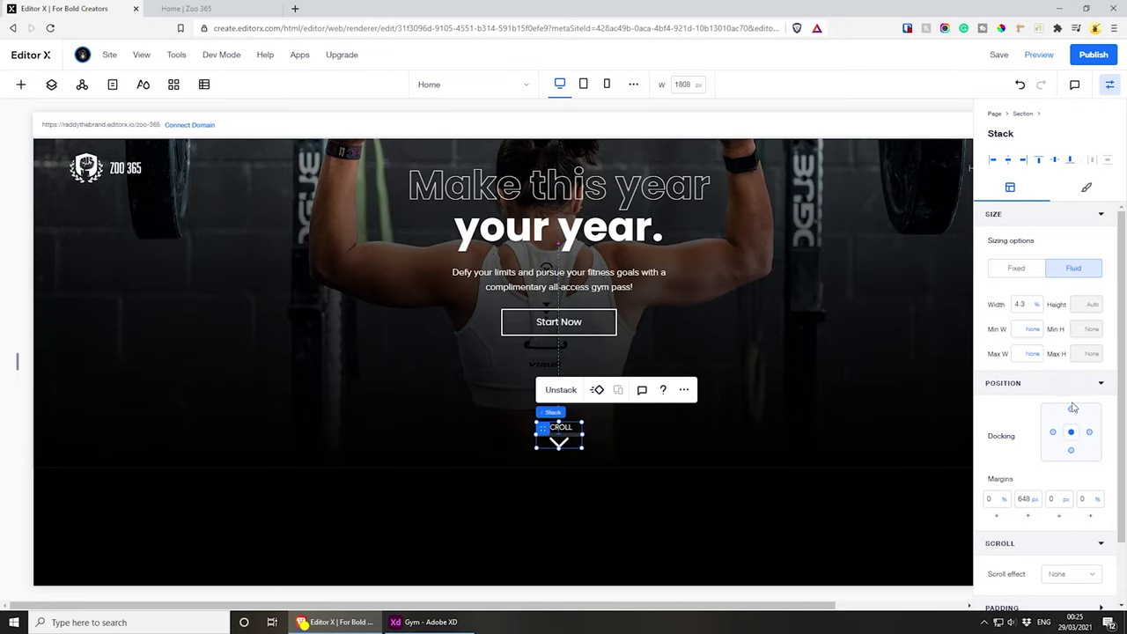
left_click(1072, 453)
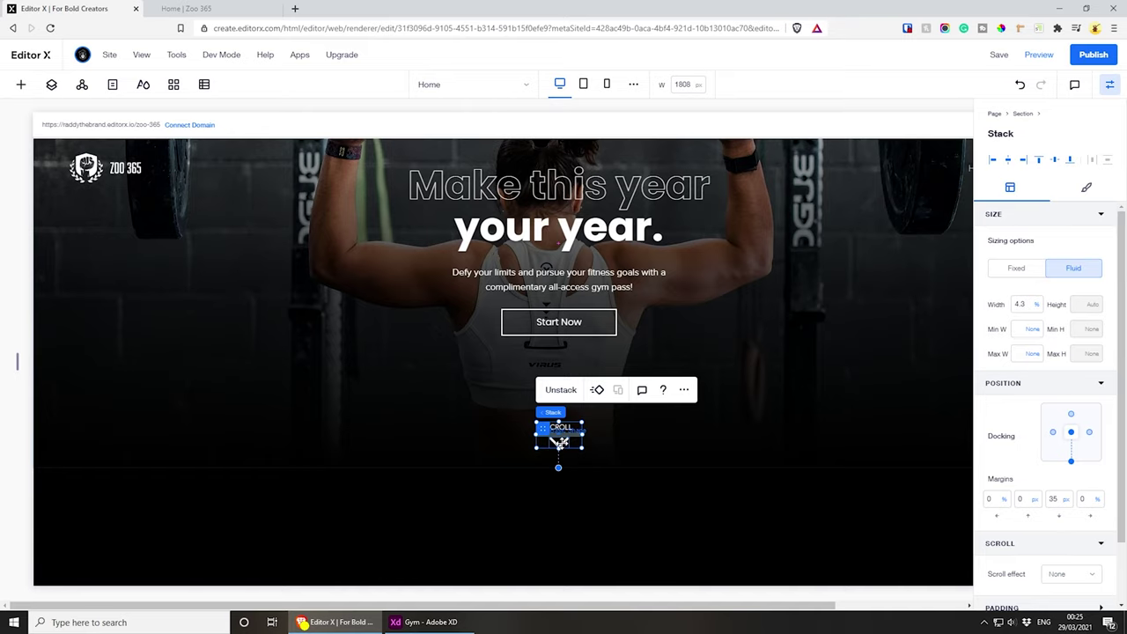
- Add a blank section between the hero section and the footer
scroll(560, 440, "down", 1)
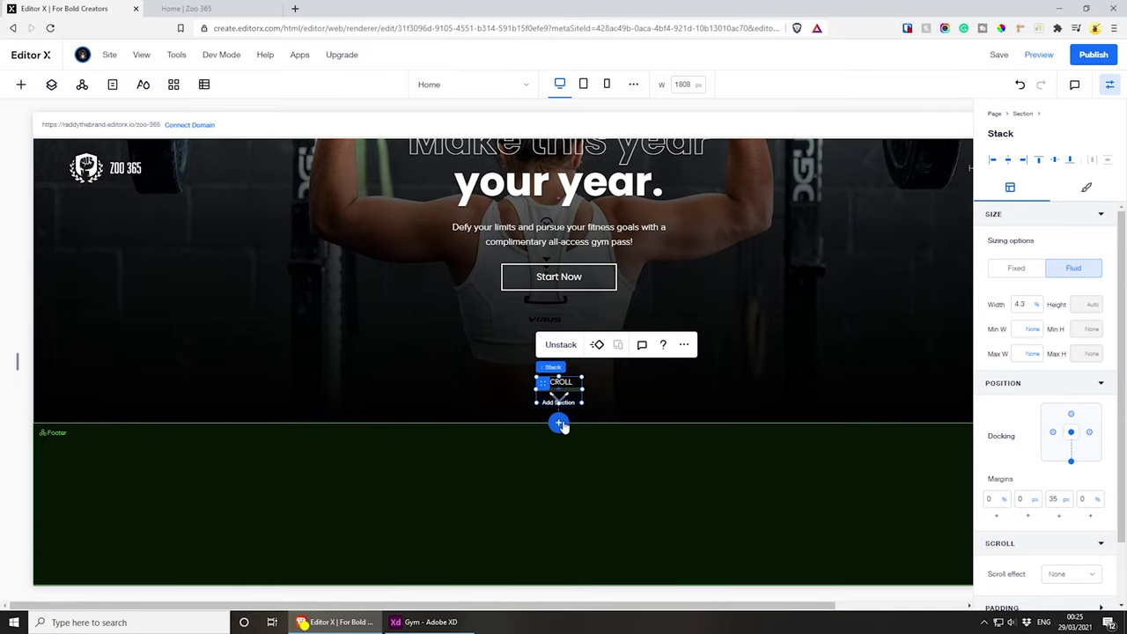
left_click(558, 424)
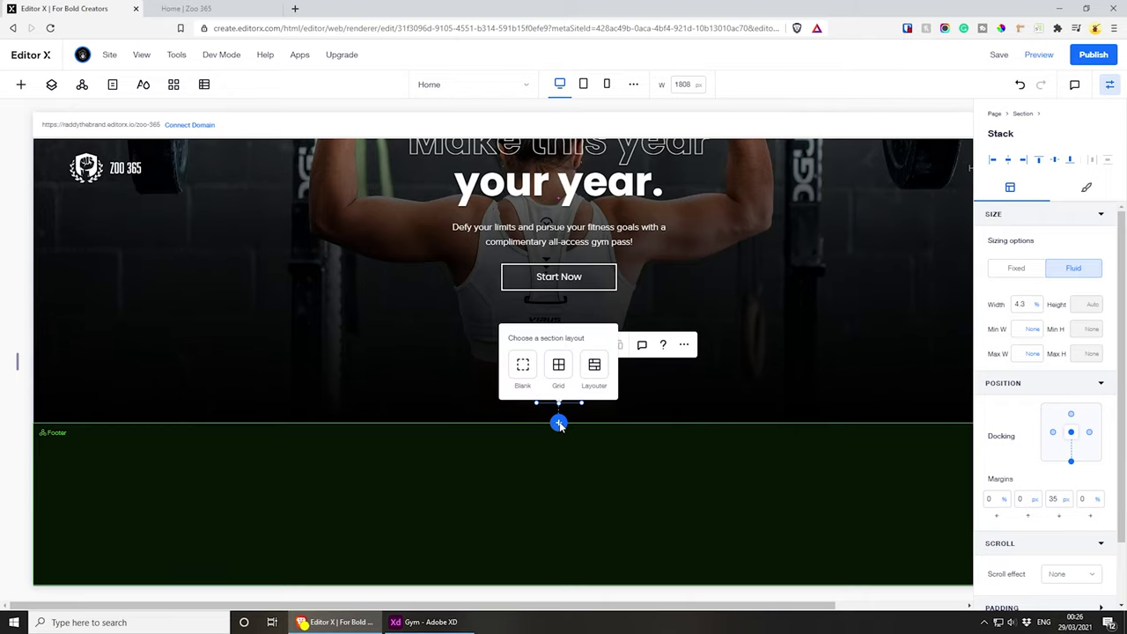
left_click(522, 365)
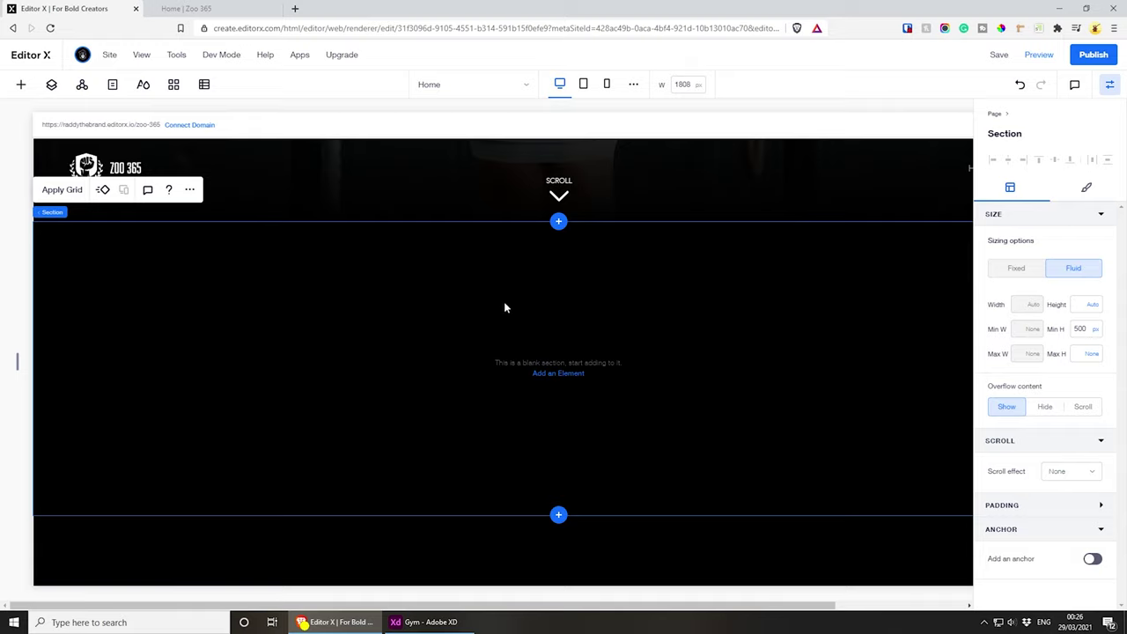
- Add an anchor to the new blank section and name it Section 1
left_click(1108, 85)
left_click(1090, 562)
left_click(1091, 558)
left_click(1026, 590)
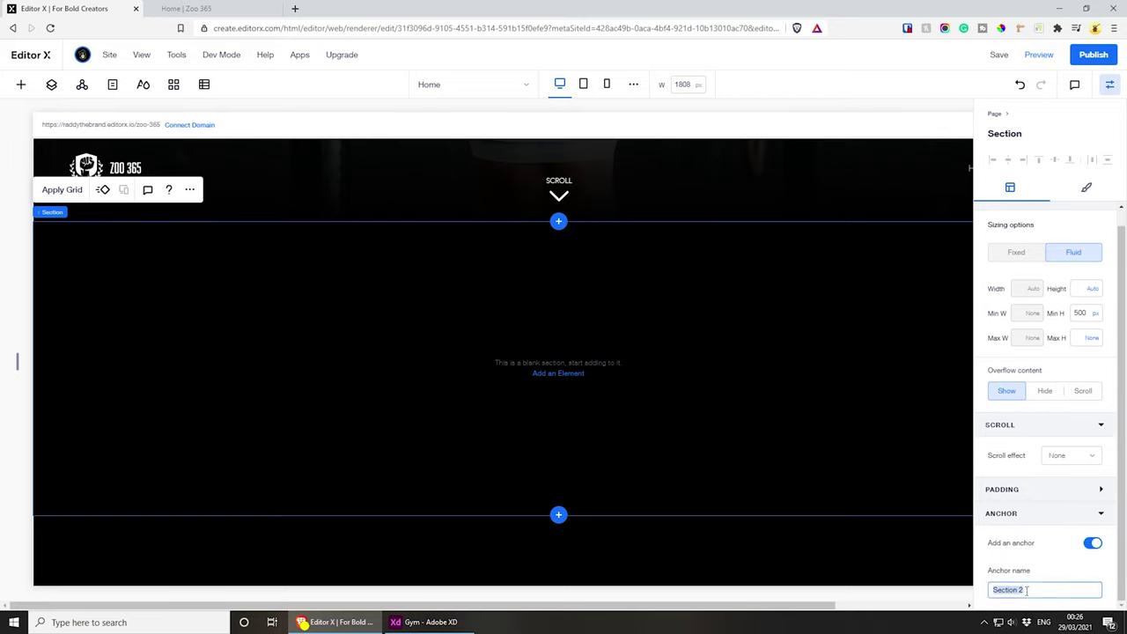
key("End")
key("Return")
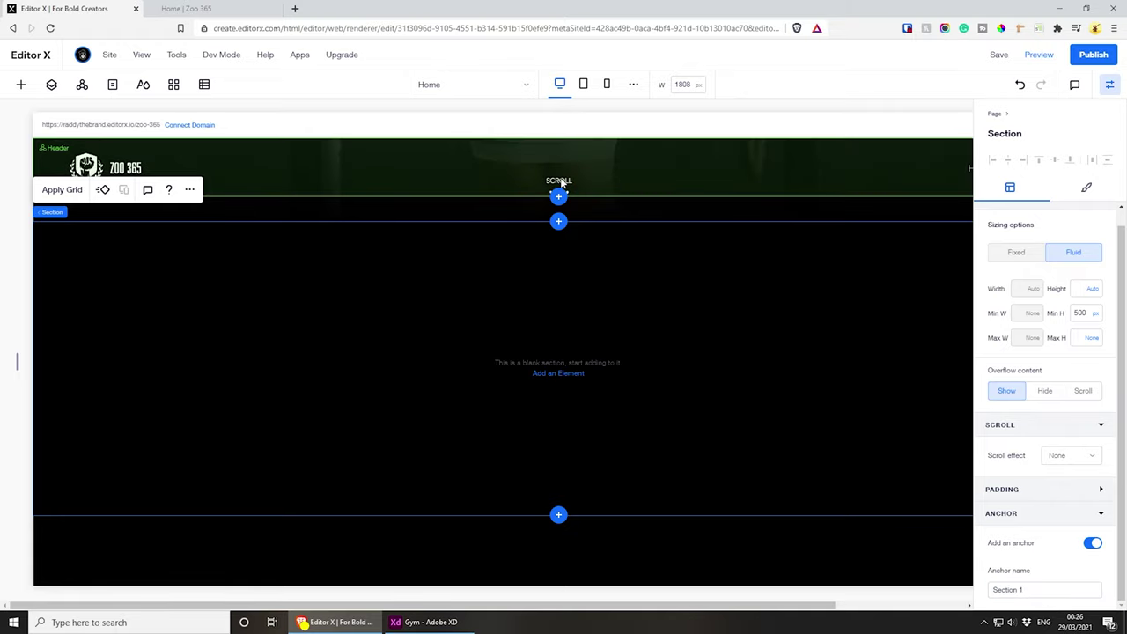
- Link the SCROLL text to the Section 1 anchor on the Home page
scroll(559, 193, "up", 2)
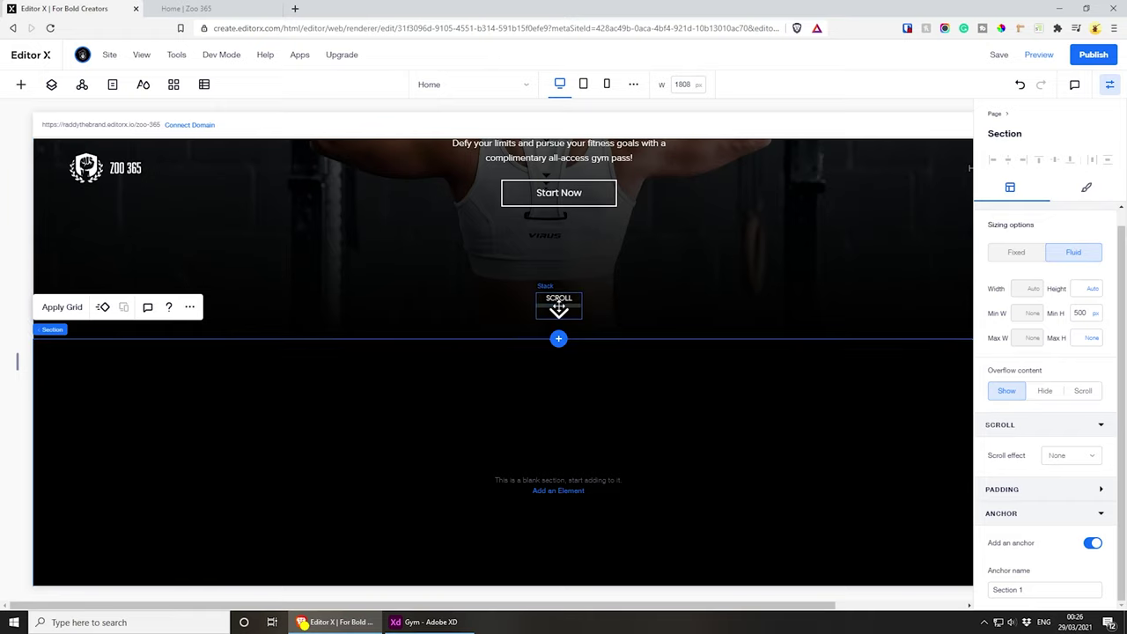
left_click(558, 299)
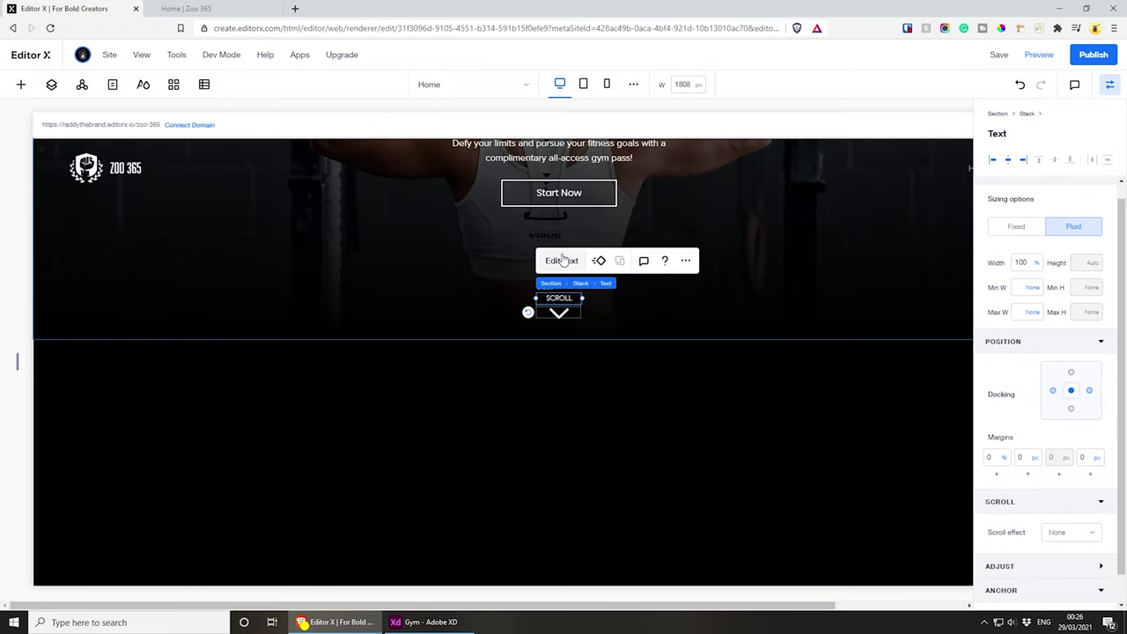
left_click(560, 261)
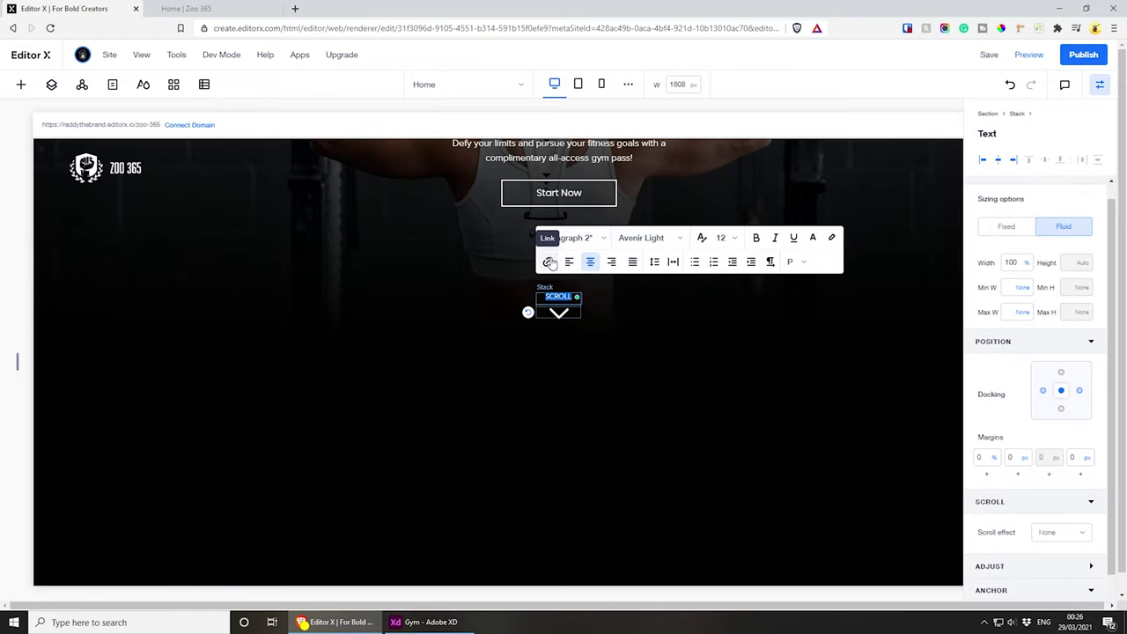
left_click(549, 261)
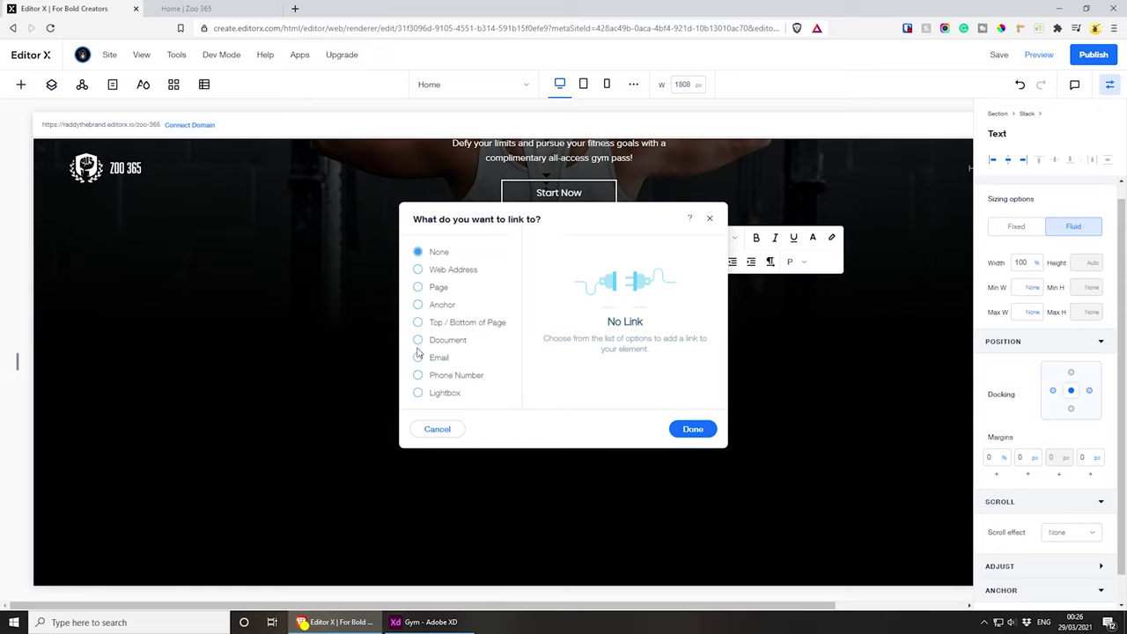
left_click(417, 305)
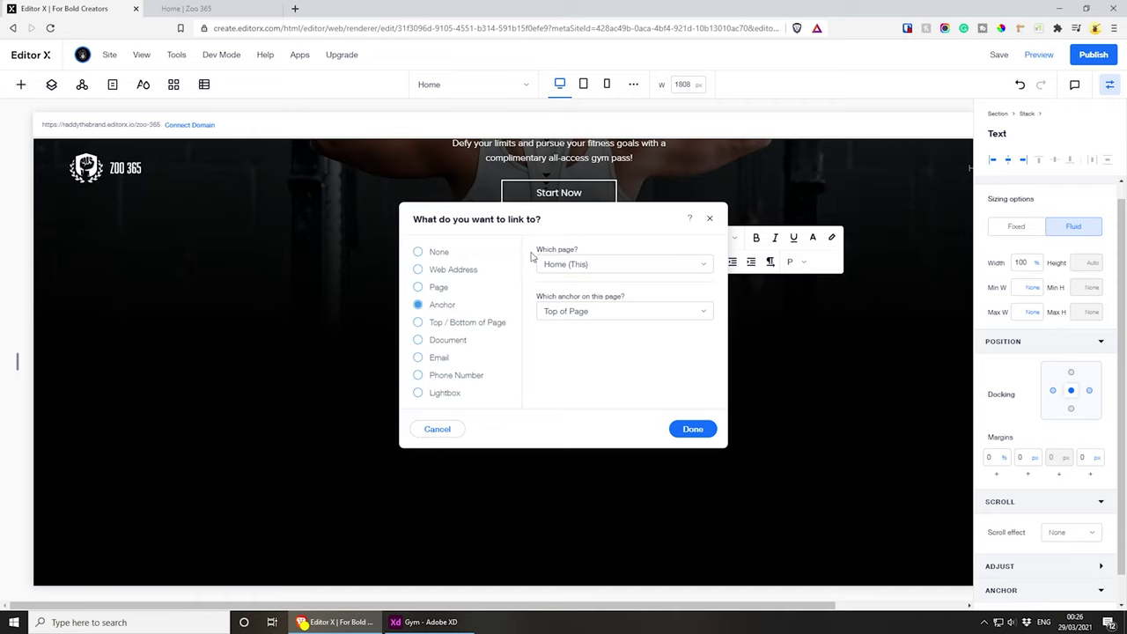
left_click(571, 268)
left_click(608, 252)
left_click(614, 313)
left_click(574, 355)
left_click(692, 430)
- Link the arrow shape to the Section 1 anchor on the Home page
left_click(559, 312)
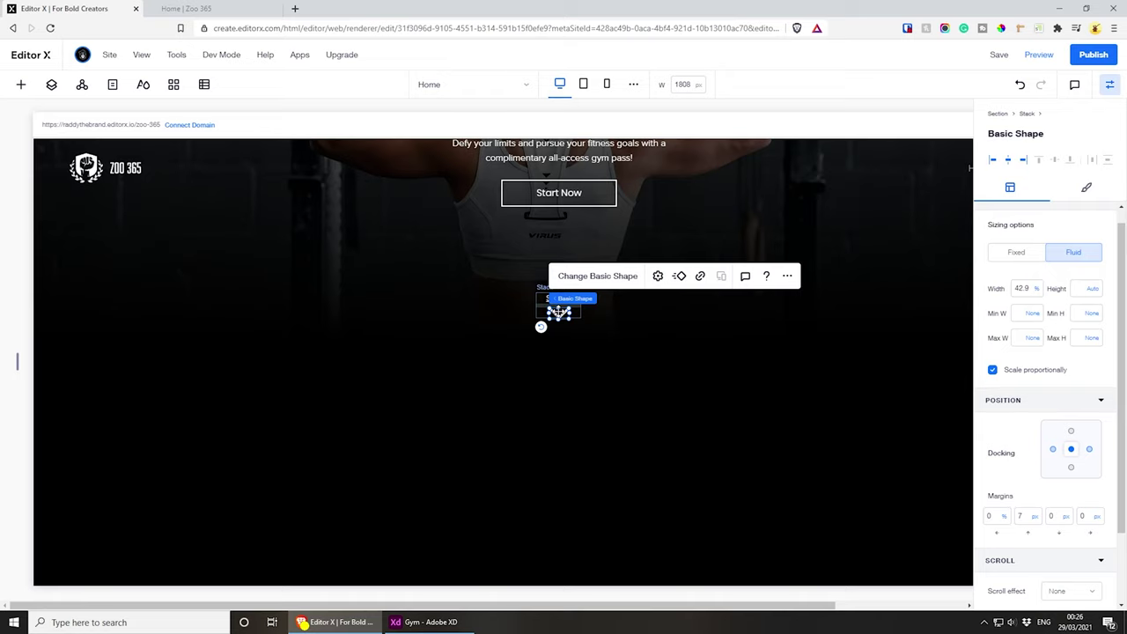
left_click(700, 277)
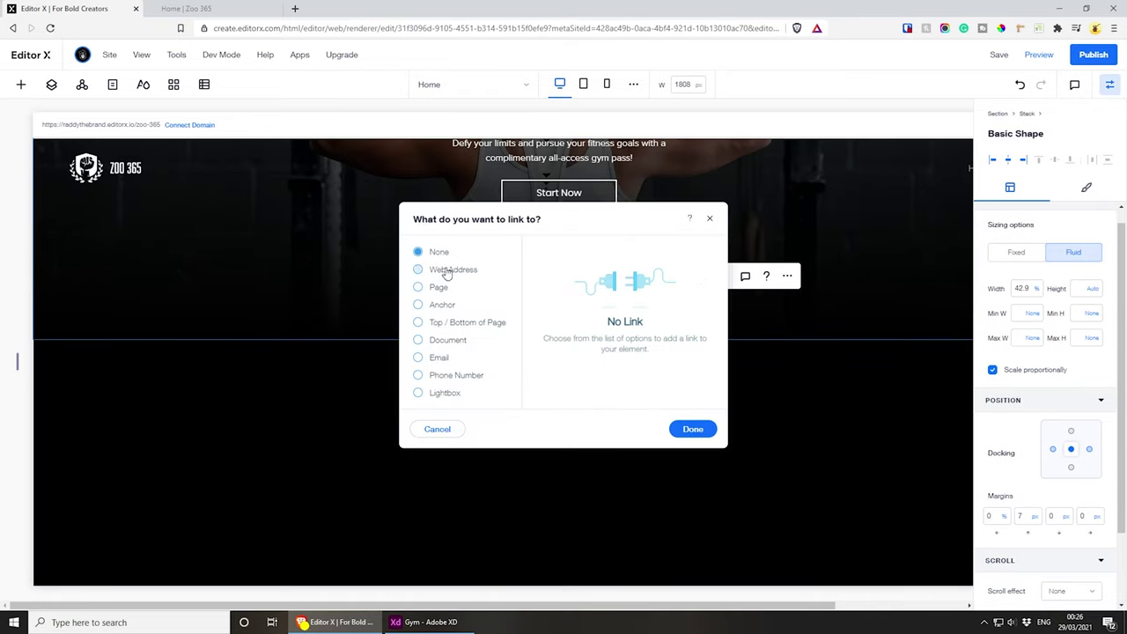
left_click(436, 308)
left_click(602, 319)
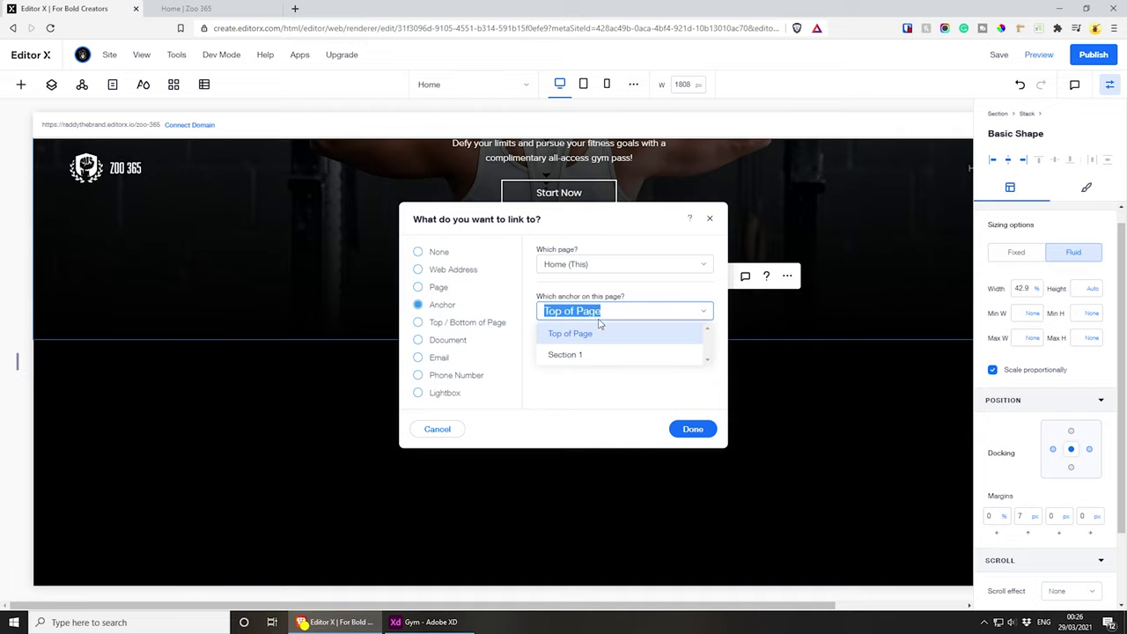
left_click(581, 355)
left_click(692, 429)
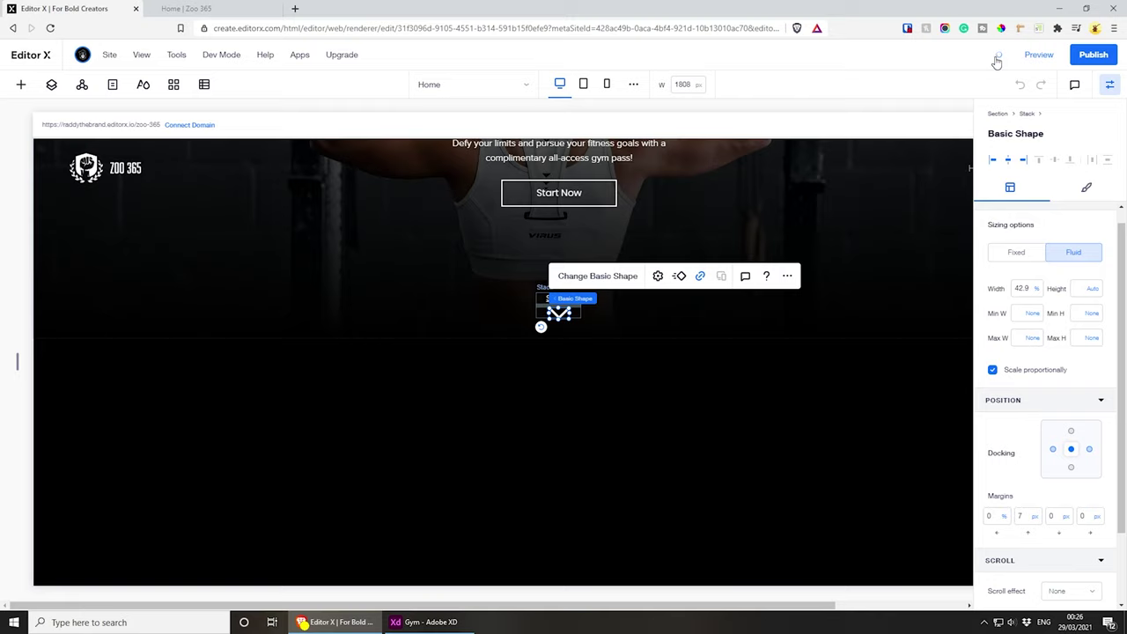
- Publish the site and reload the live ZOO 365 page in the browser
left_click(1093, 56)
left_click(185, 8)
key("F5")
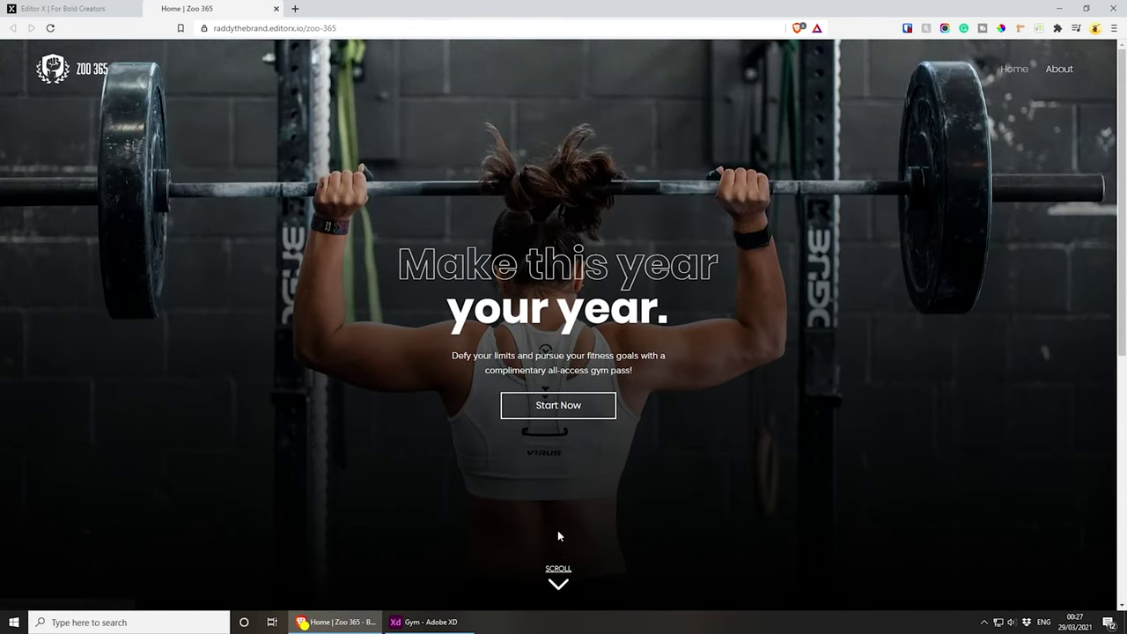
- Test the scroll indicator's link on the live page and check how the page scrolls between the hero and the new section
left_click(558, 576)
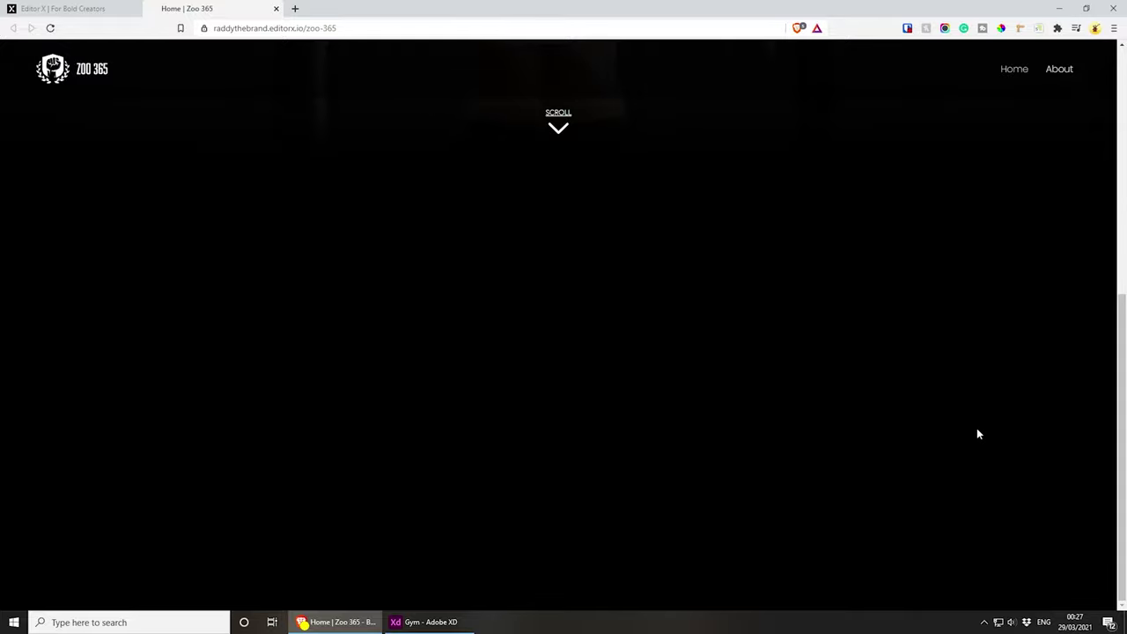
left_click_drag(1122, 483, 1118, 438)
scroll(695, 414, "down", 1)
scroll(538, 317, "up", 3)
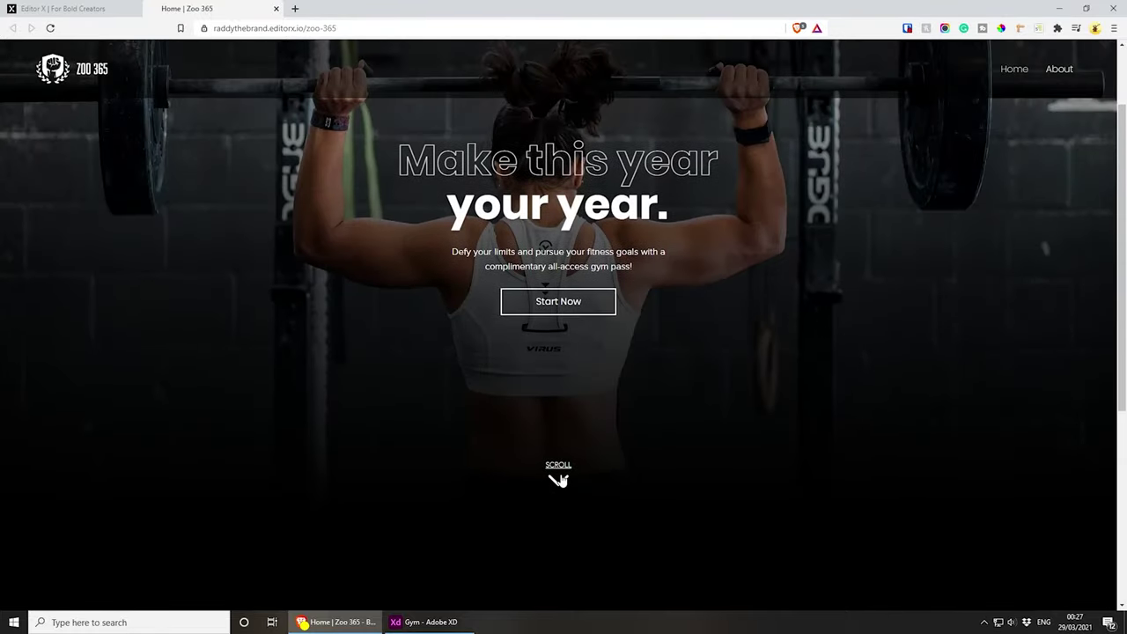
- Return to the Editor X page and set the bottom margin of the hero's SCROLL stack to 46 px
key("ctrl+Tab")
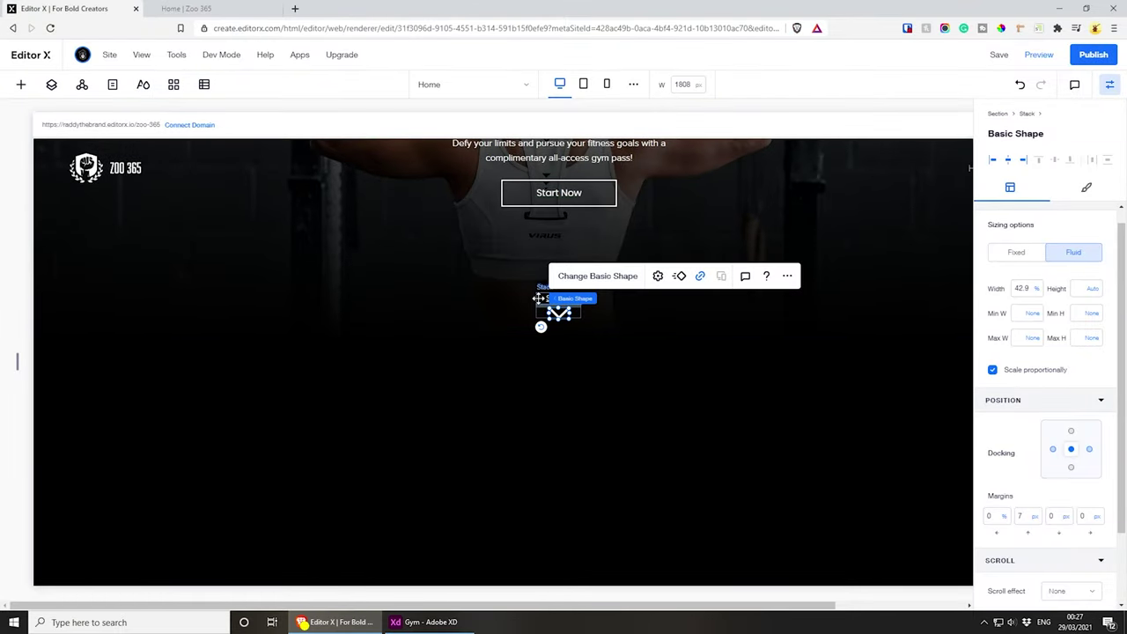
left_click(545, 288)
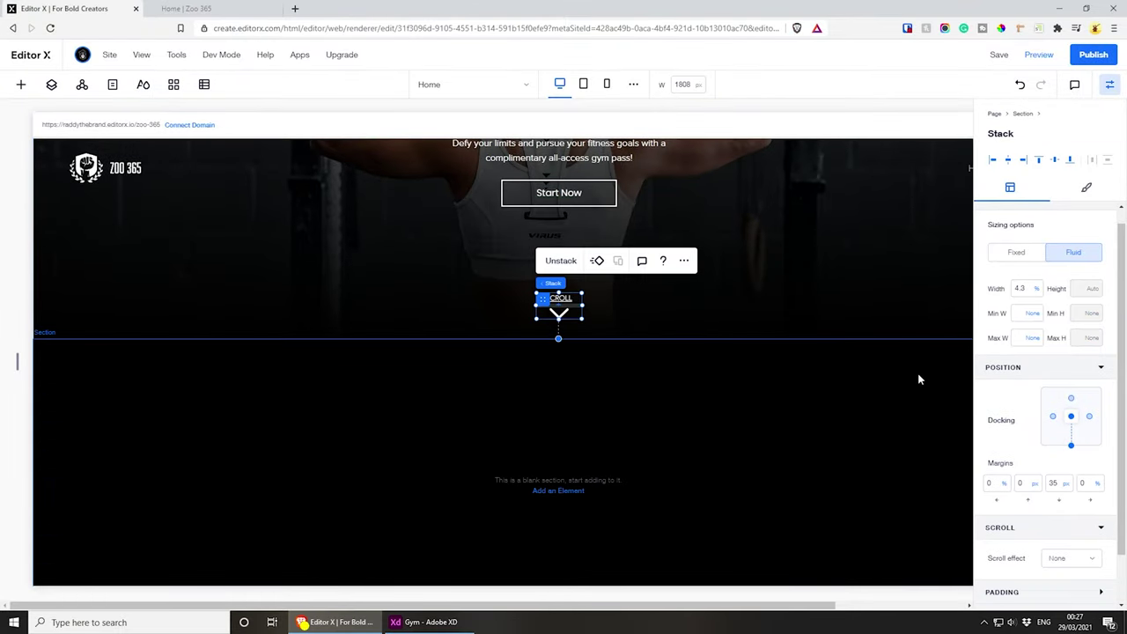
left_click(1060, 485)
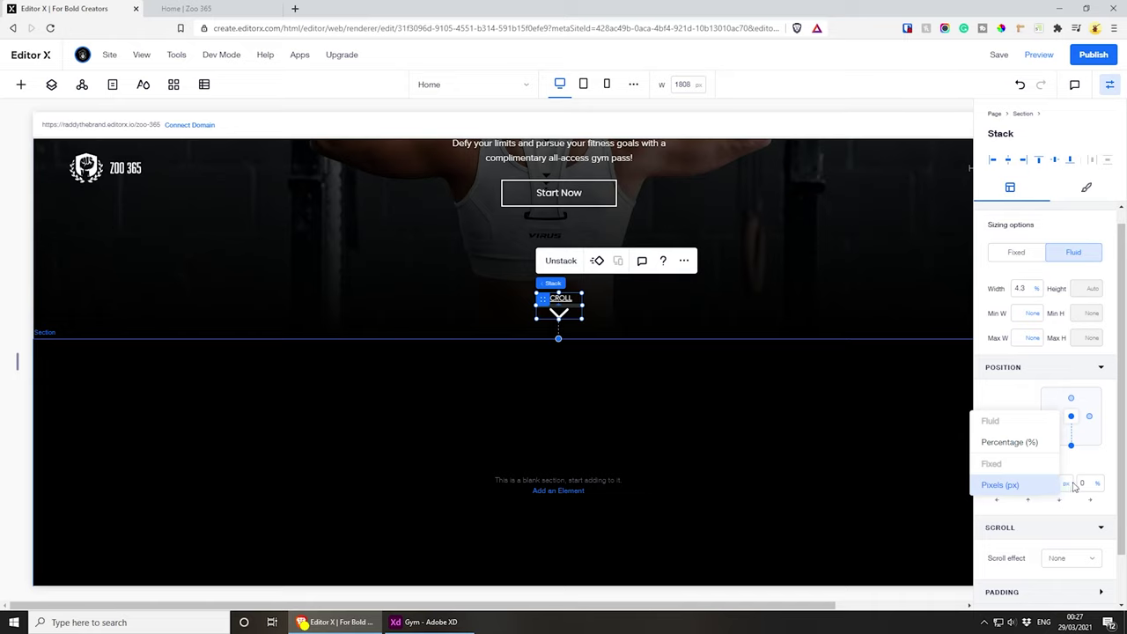
left_click(1090, 465)
left_click(1053, 484)
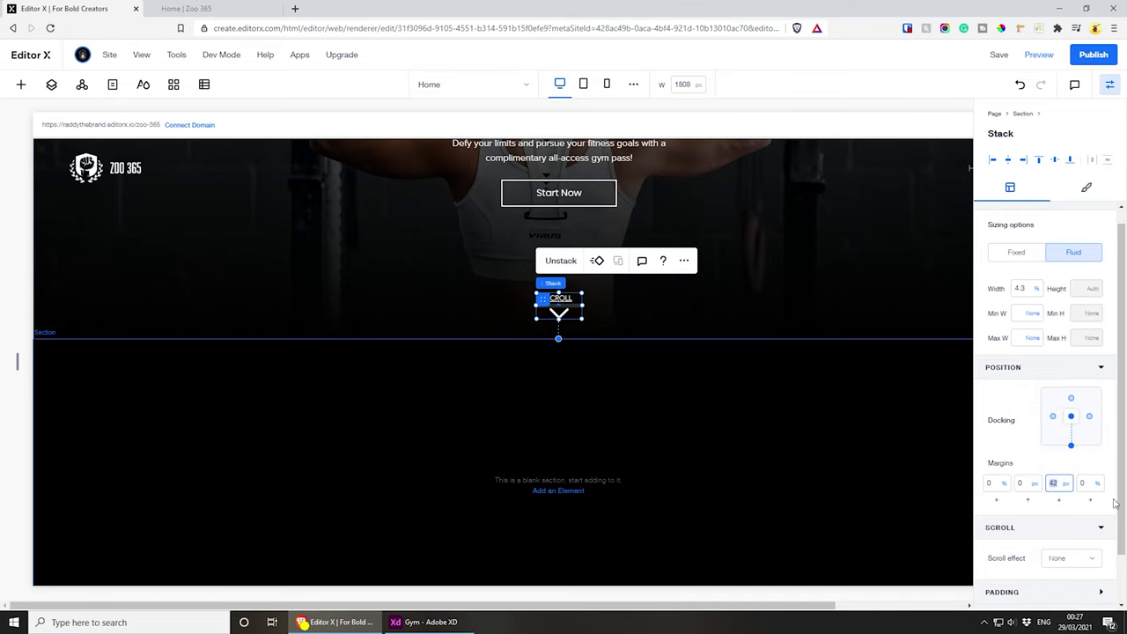
left_click(1114, 502)
left_click(674, 306)
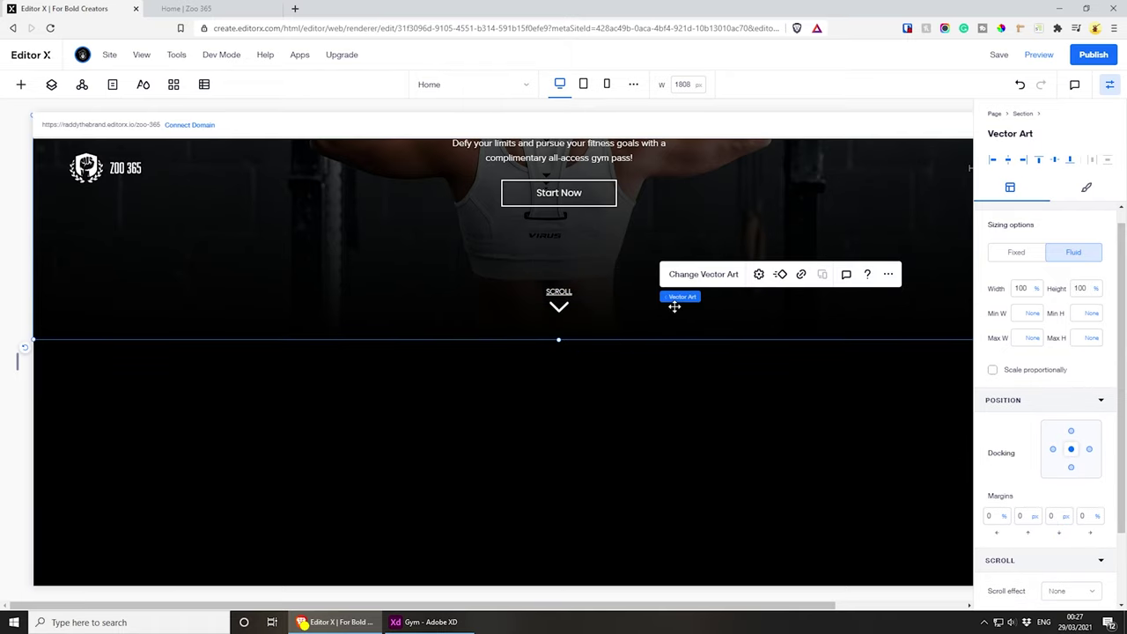
- Check the desktop hero layout at a canvas width of 1608 px
scroll(674, 308, "up", 3)
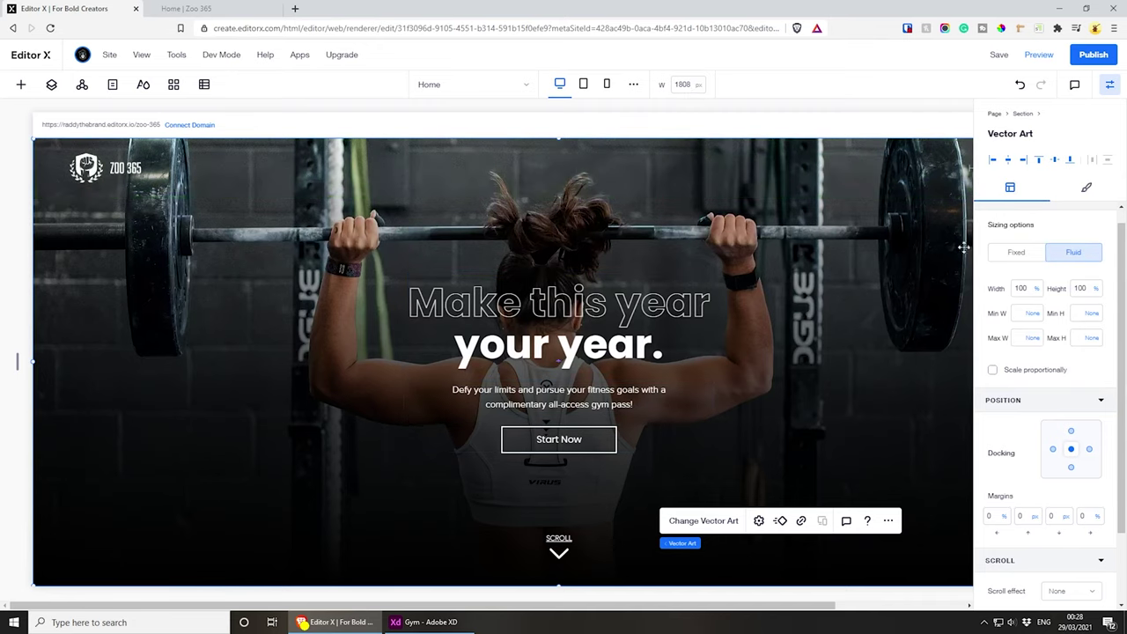
left_click(677, 85)
type("1608")
key("Return")
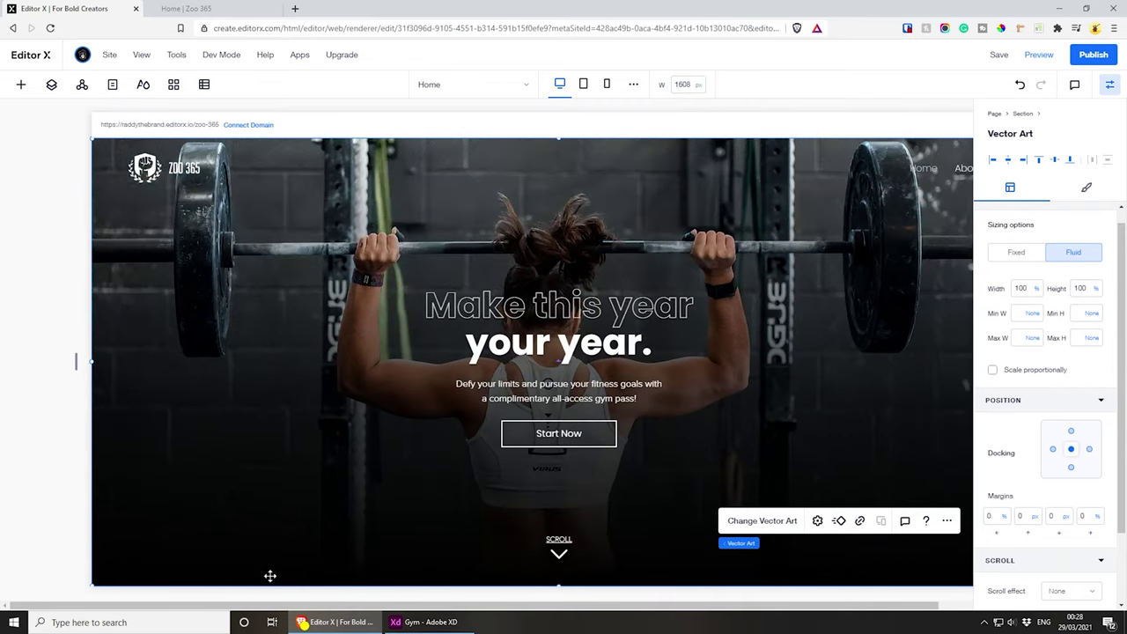
left_click_drag(282, 604, 359, 605)
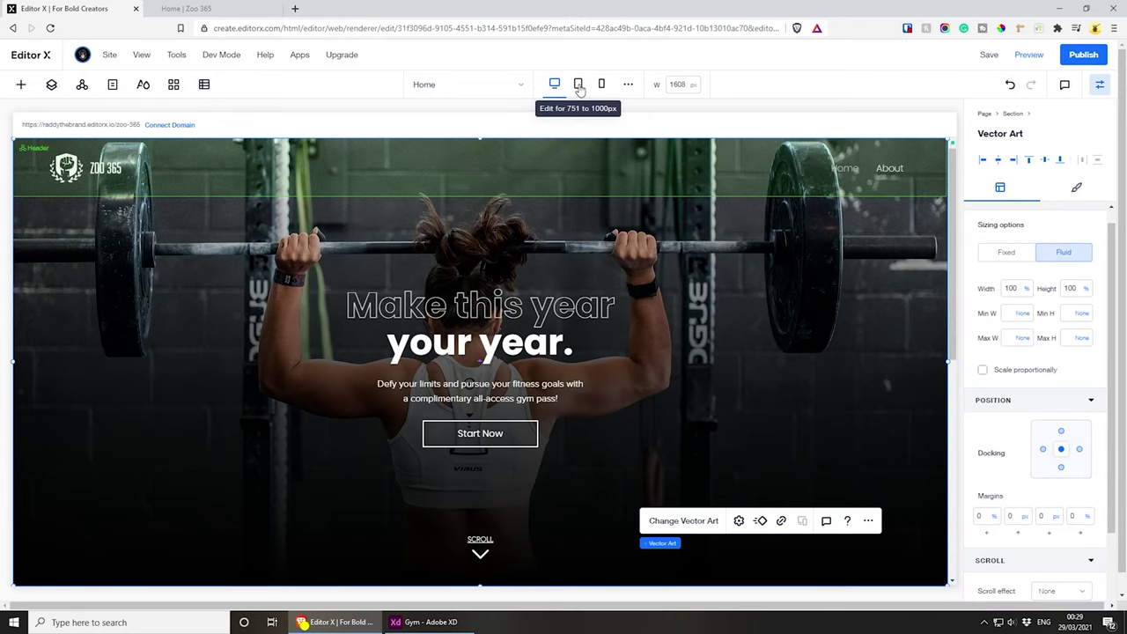
- On the tablet breakpoint, widen the hero text stack to about 62.6% and dock it only to the section's centre
left_click(579, 85)
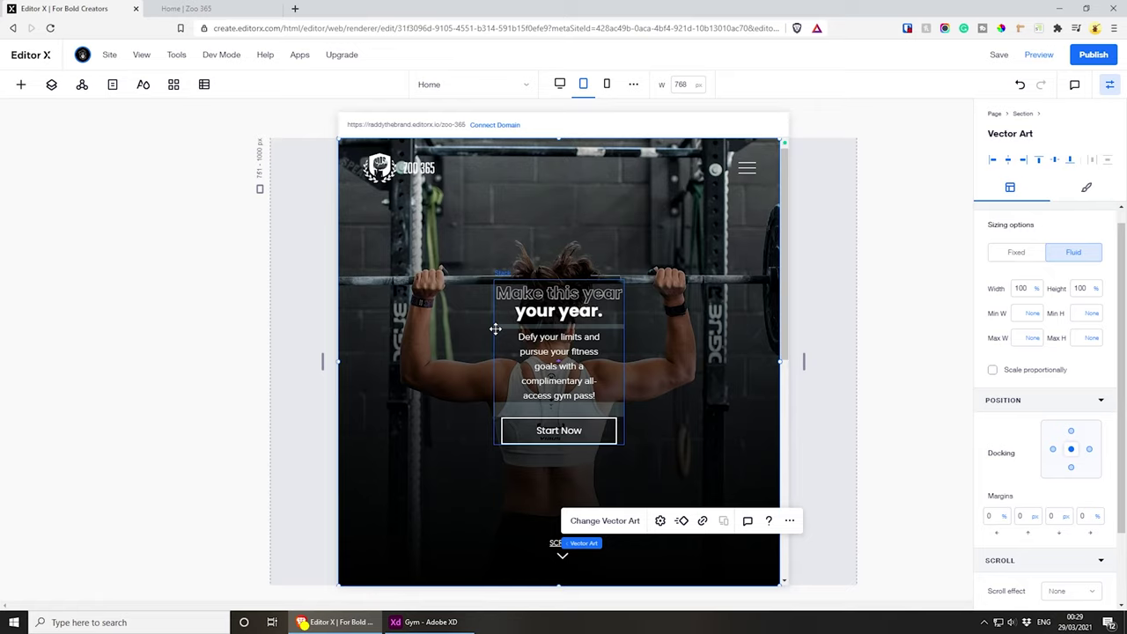
left_click(496, 329)
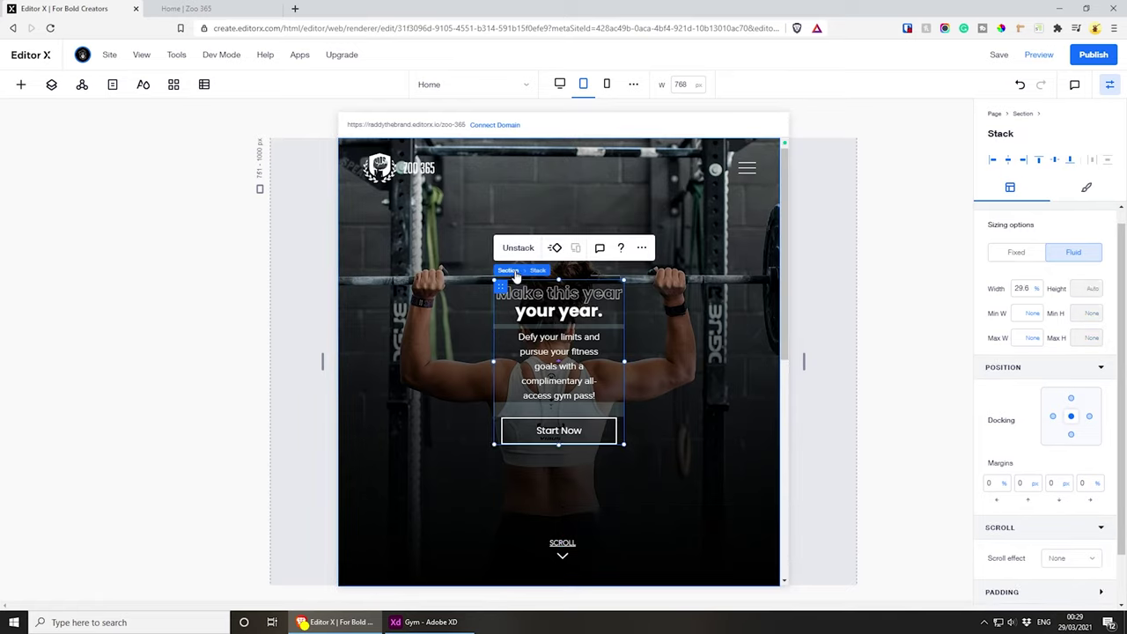
left_click_drag(624, 361, 772, 366)
left_click_drag(634, 353, 597, 352)
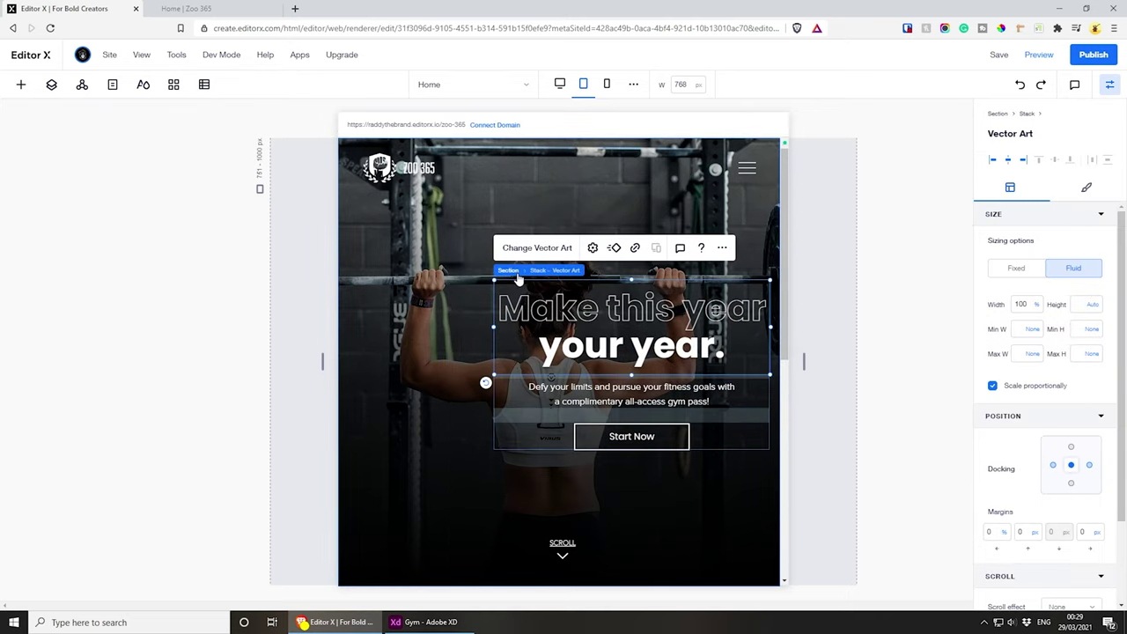
left_click(536, 275)
left_click_drag(493, 284, 426, 285)
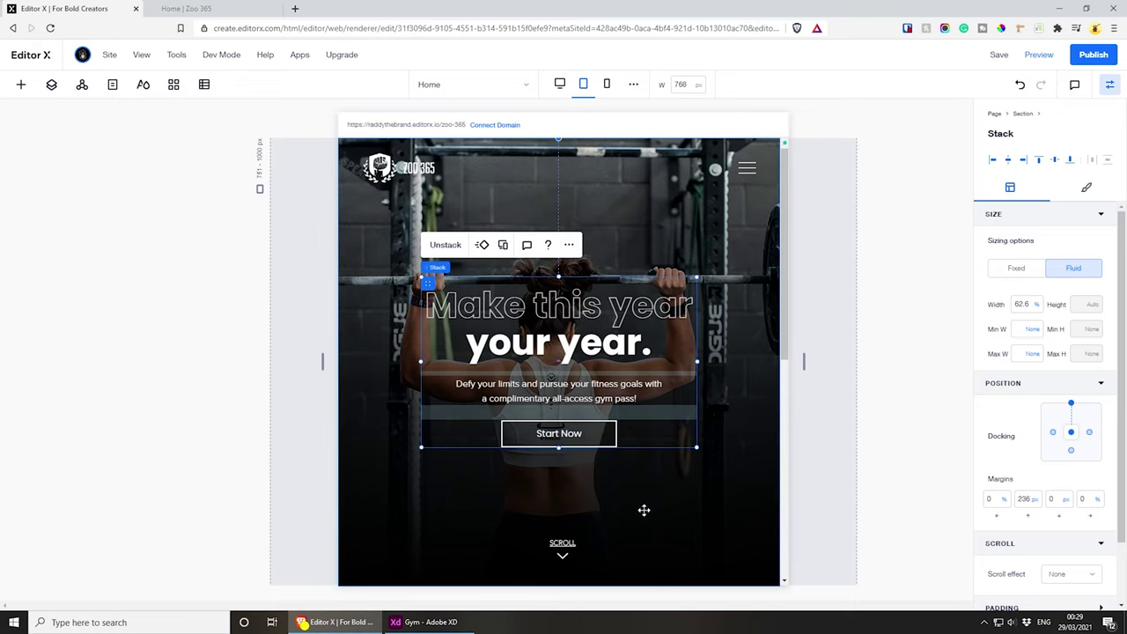
left_click(1071, 406)
- On the mobile breakpoint, widen the hero text stack to about 89.4% and dock it only to the section's centre
left_click(607, 84)
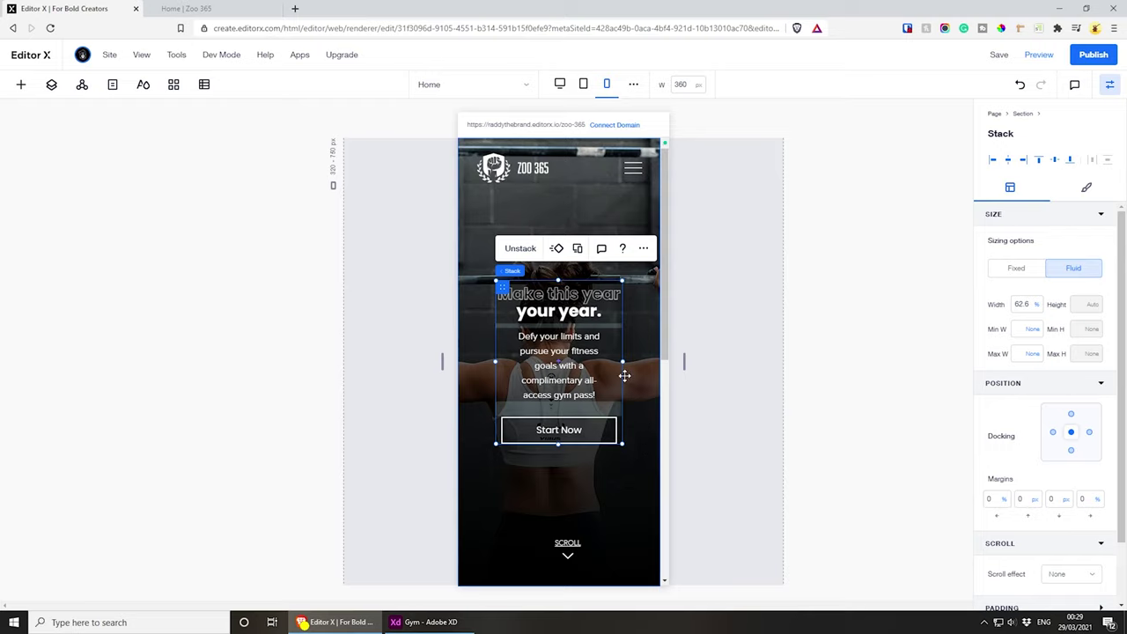
left_click(567, 546)
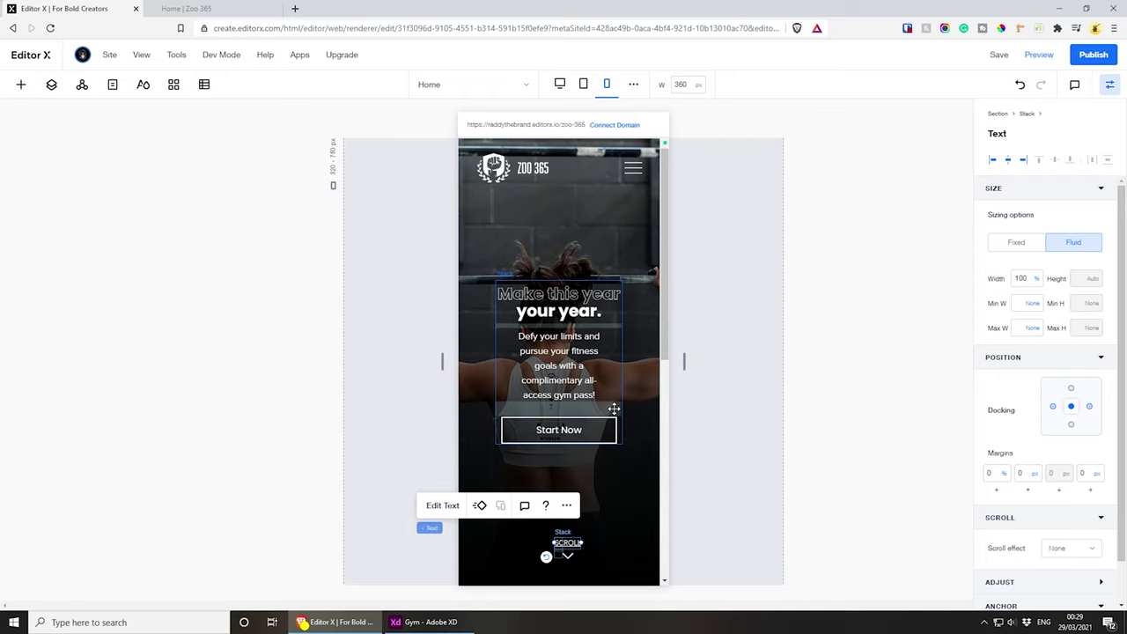
left_click(588, 355)
left_click(511, 272)
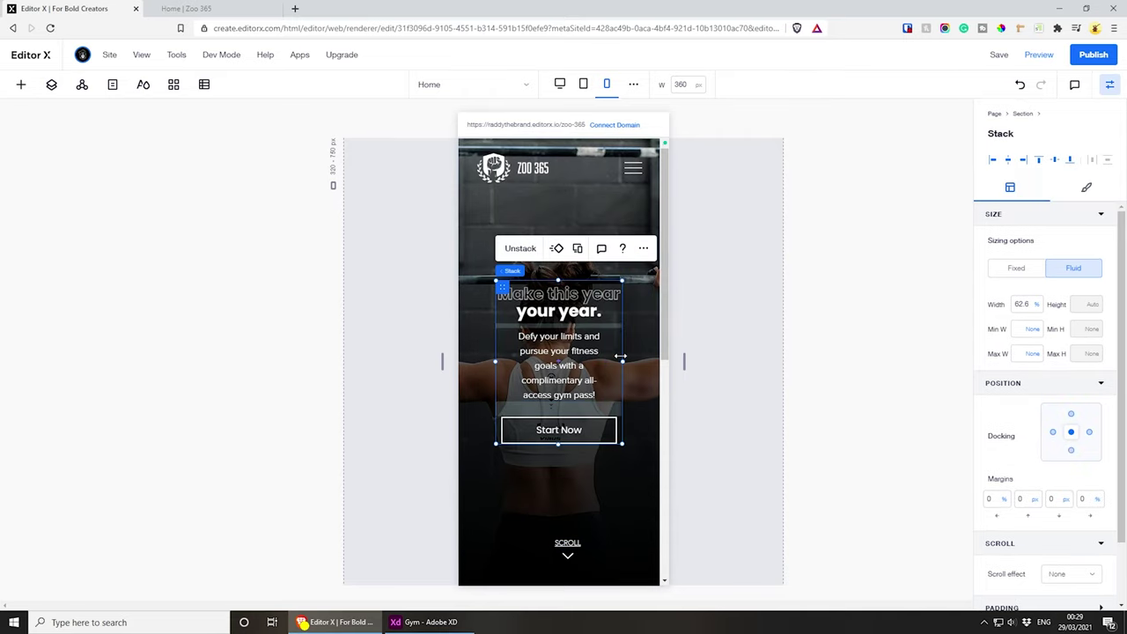
mouse_move(511, 274)
left_click_drag(622, 361, 652, 361)
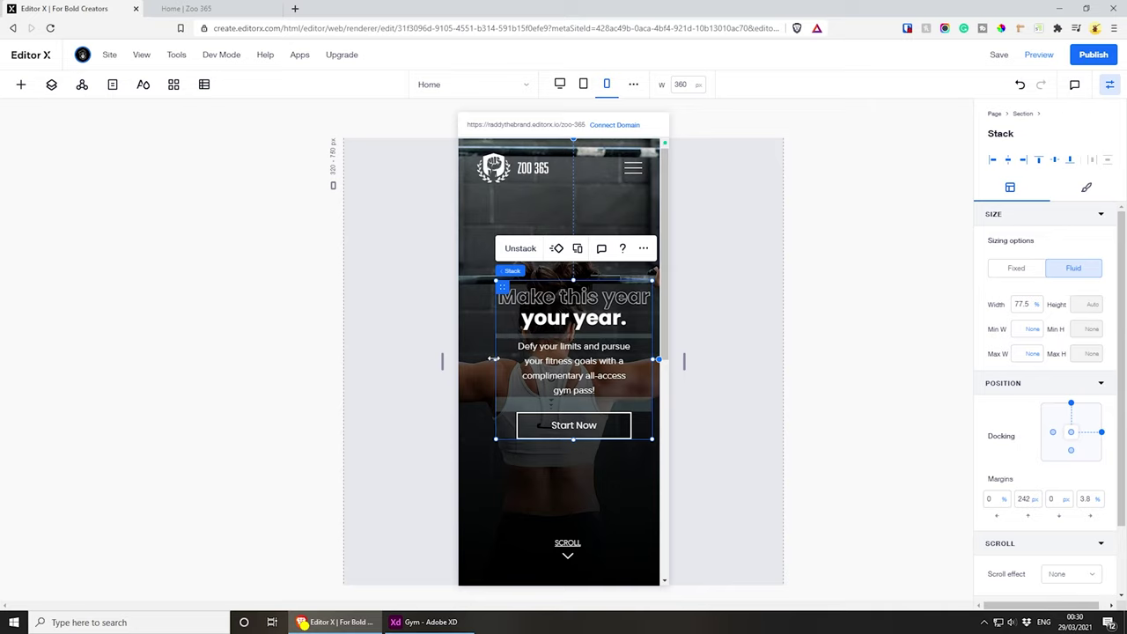
left_click_drag(494, 358, 471, 359)
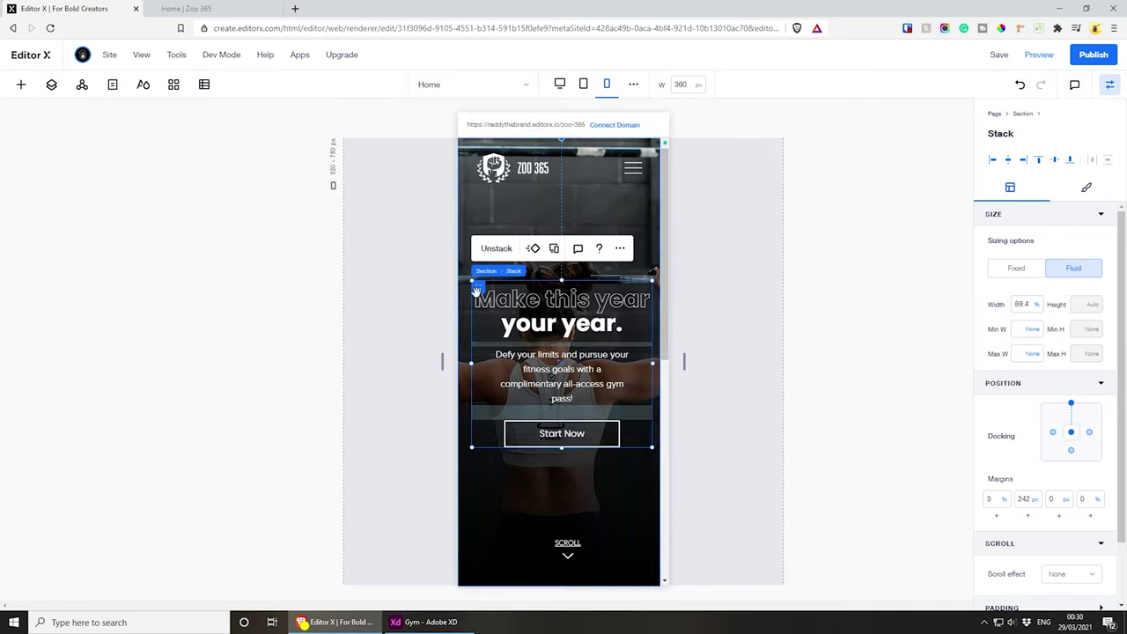
mouse_move(476, 288)
left_mouse_down()
mouse_move(473, 316)
mouse_move(475, 288)
left_mouse_up()
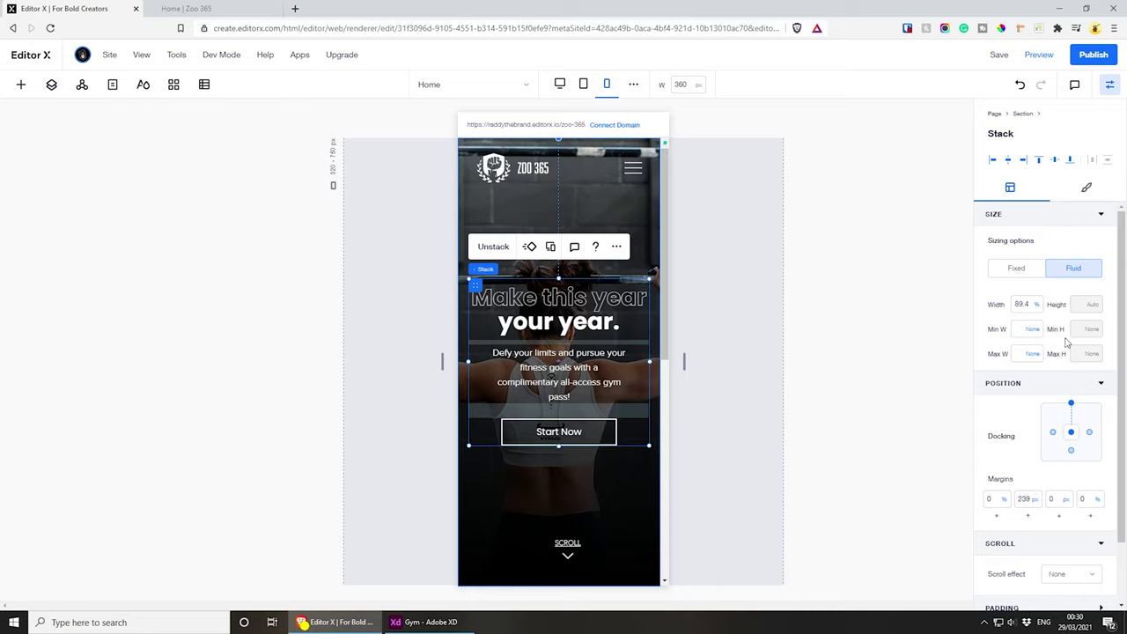
left_click(1071, 406)
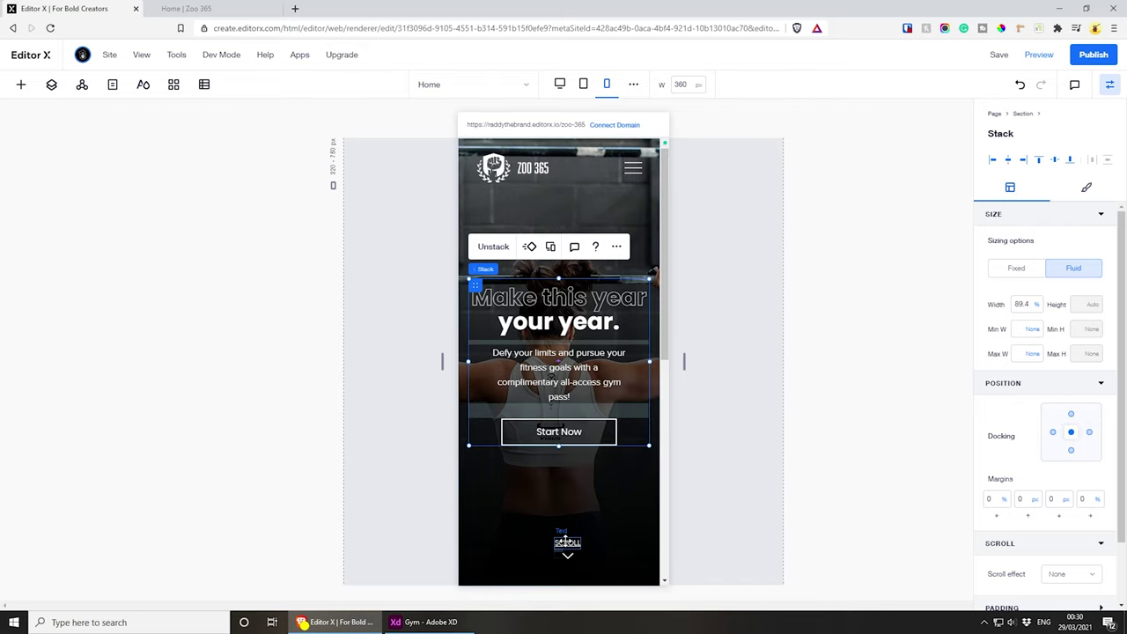
- On the tablet breakpoint, widen the SCROLL stack to about 9.1% and dock it bottom centre with a left margin of 0%
left_click(559, 84)
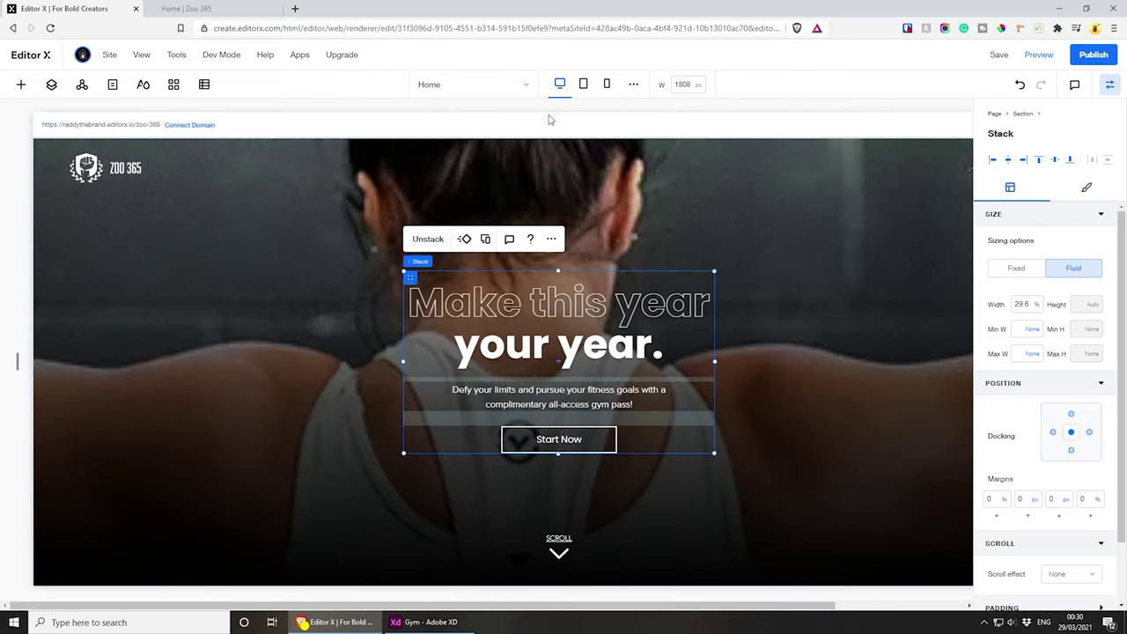
left_click(563, 538)
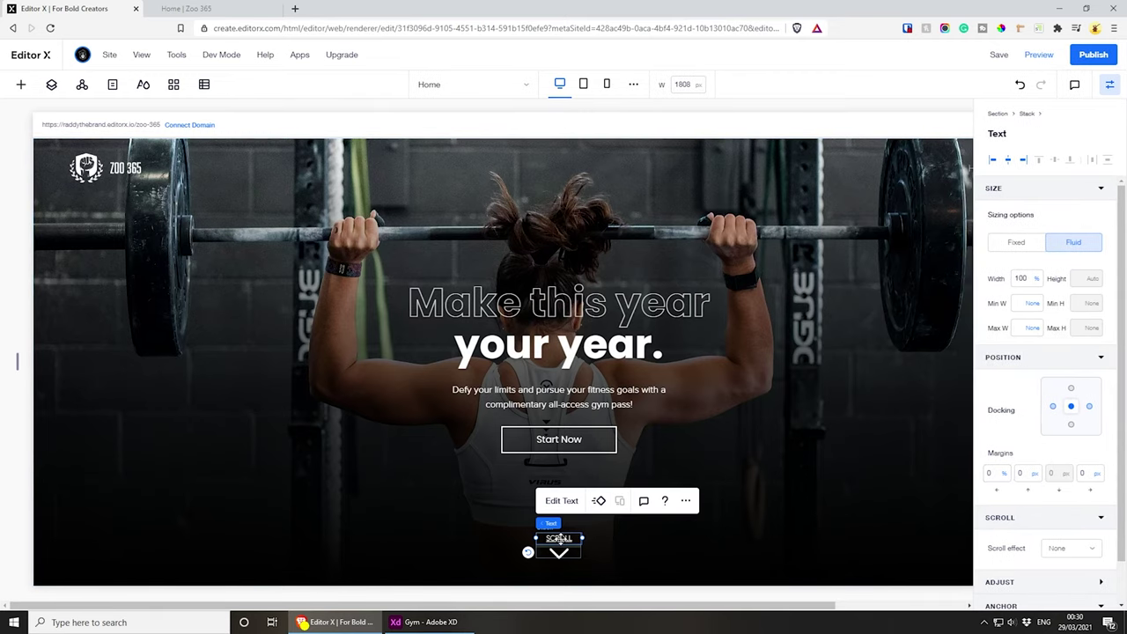
mouse_move(553, 524)
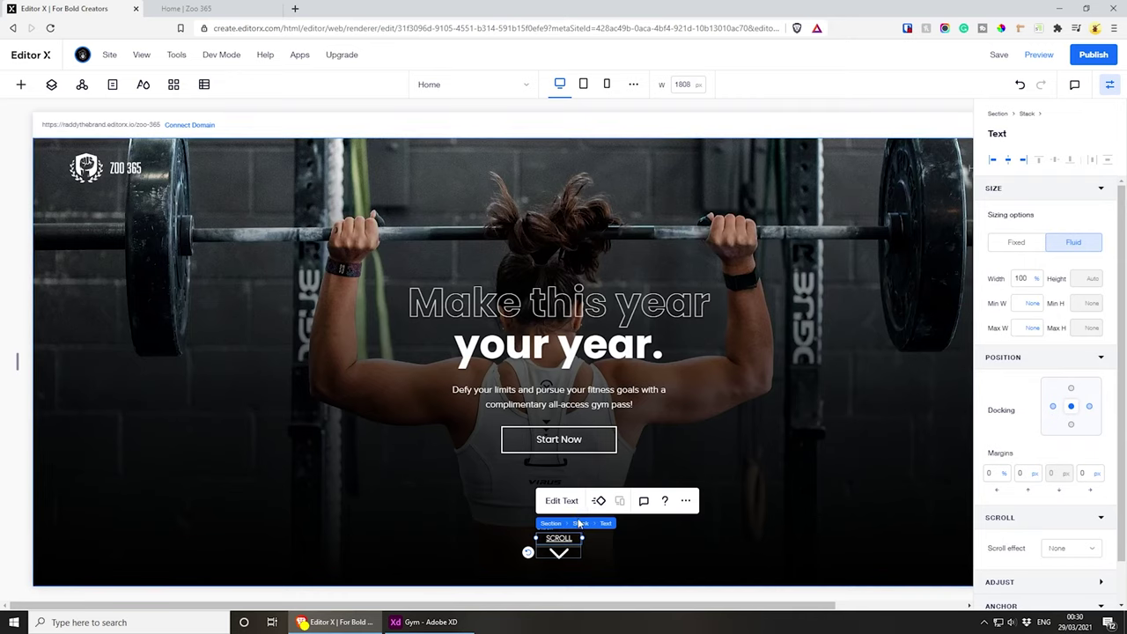
left_click(579, 523)
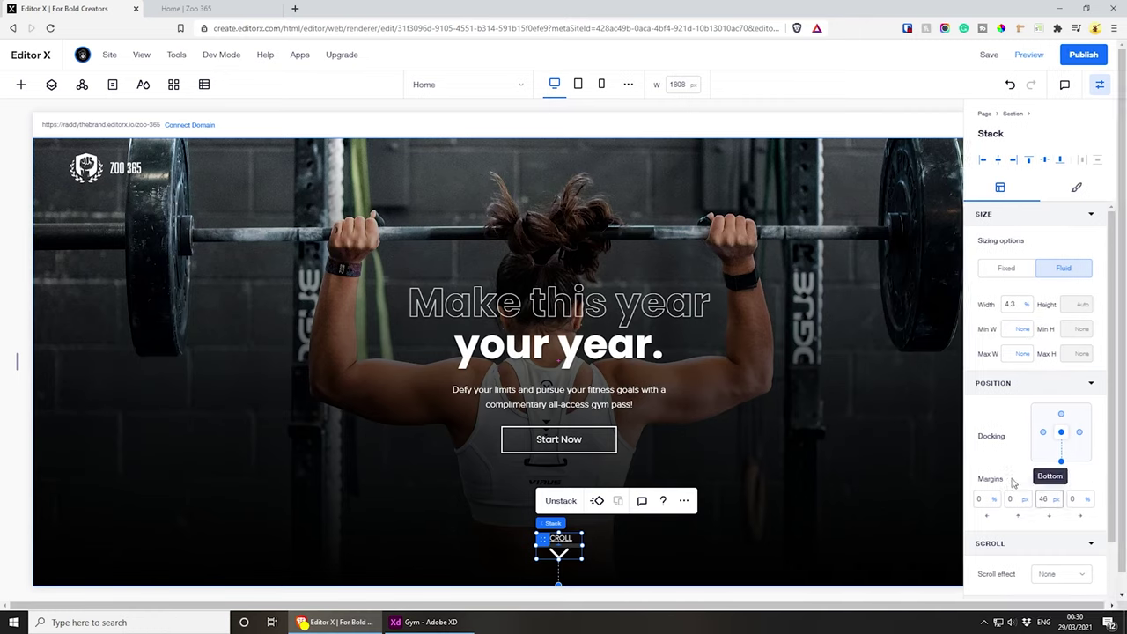
left_click(582, 84)
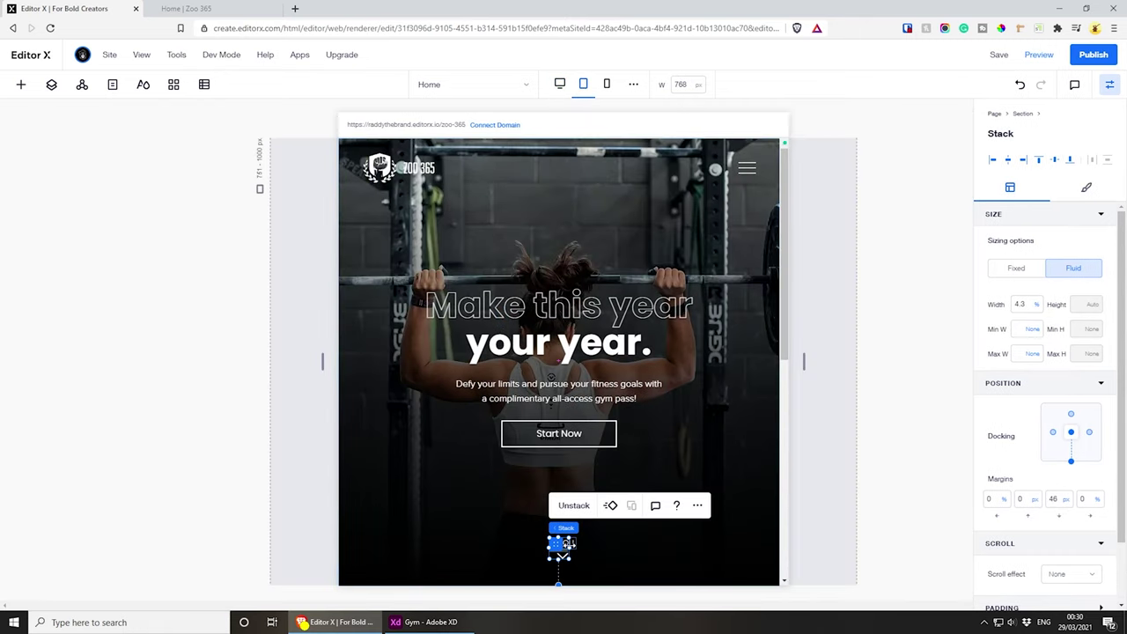
left_click_drag(565, 546, 588, 547)
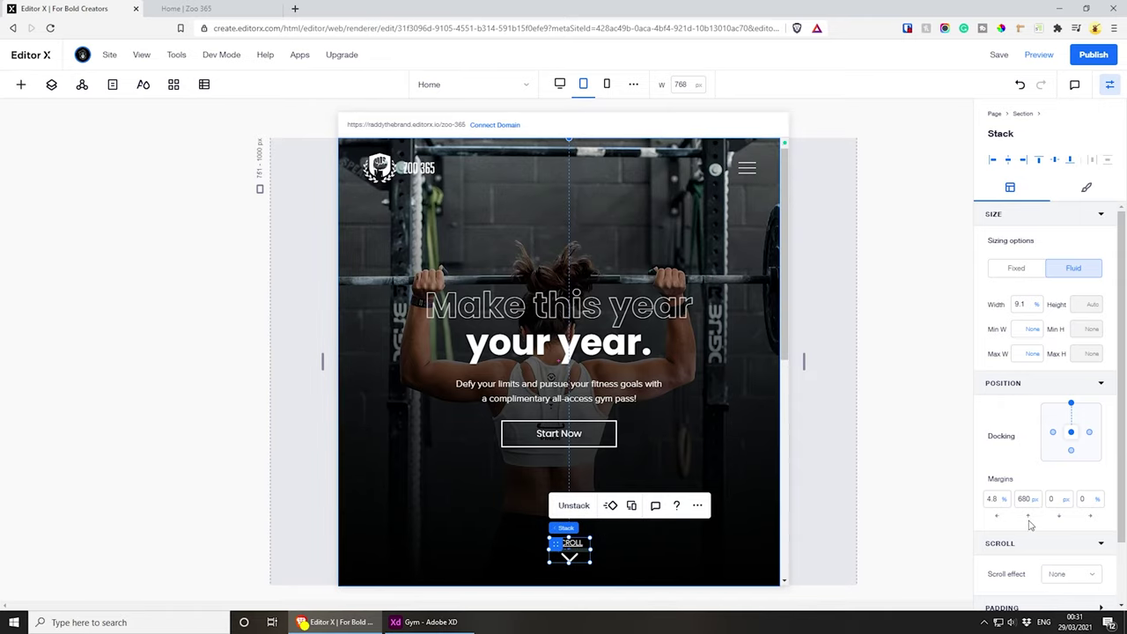
left_click_drag(1073, 407, 1073, 455)
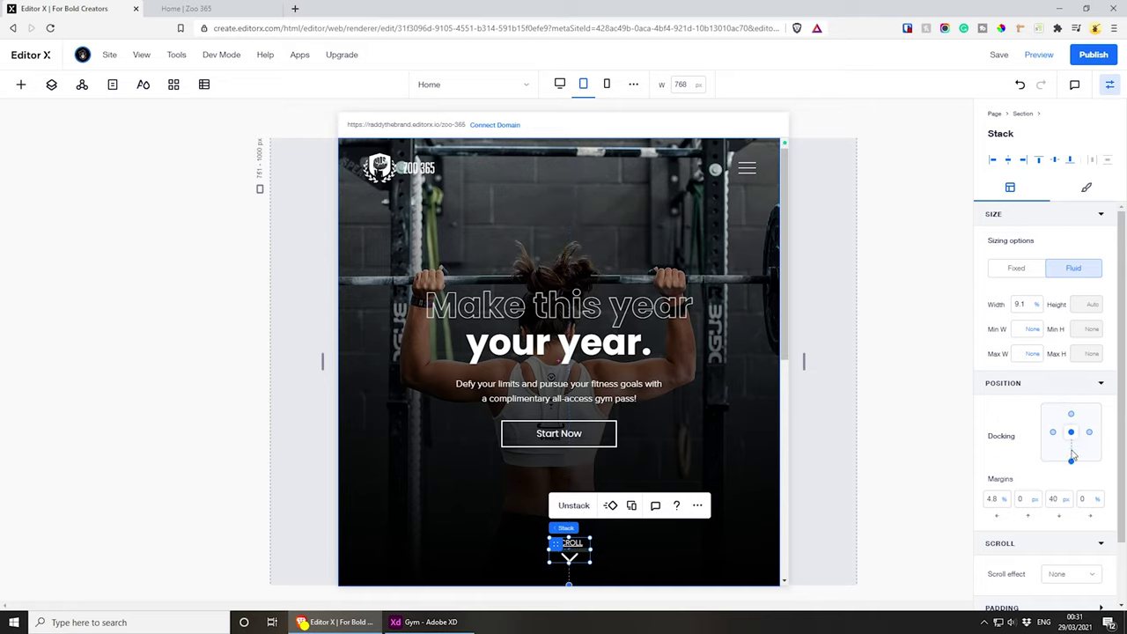
left_click(992, 499)
key("Return")
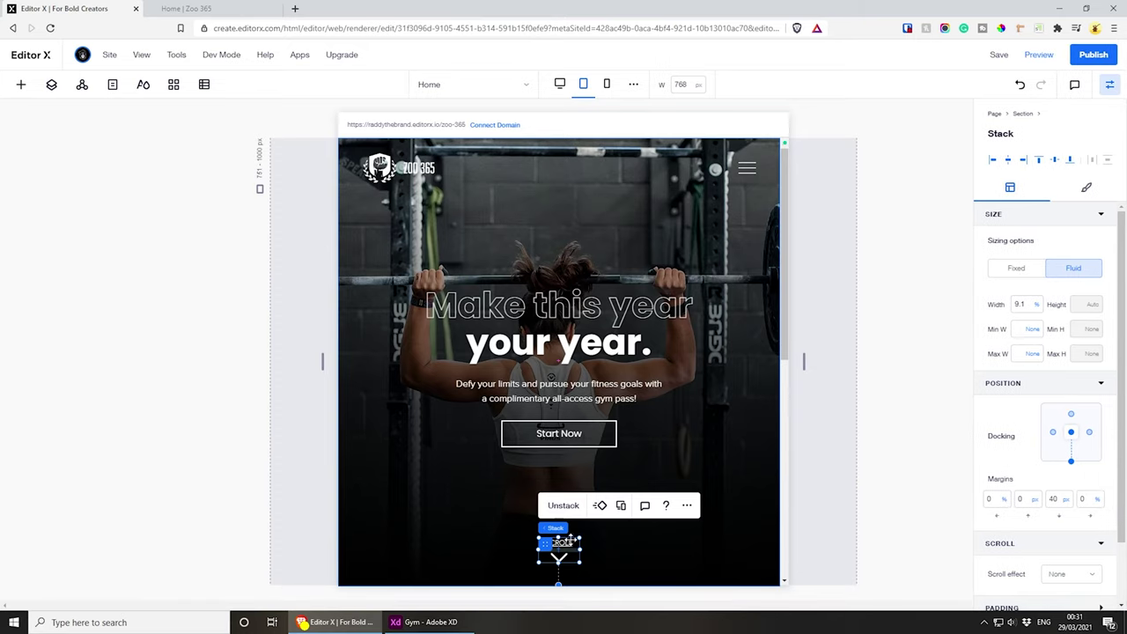
- On the mobile breakpoint, widen the SCROLL stack to about 17.2% and dock it bottom centre with a left margin of 0%
left_click(606, 86)
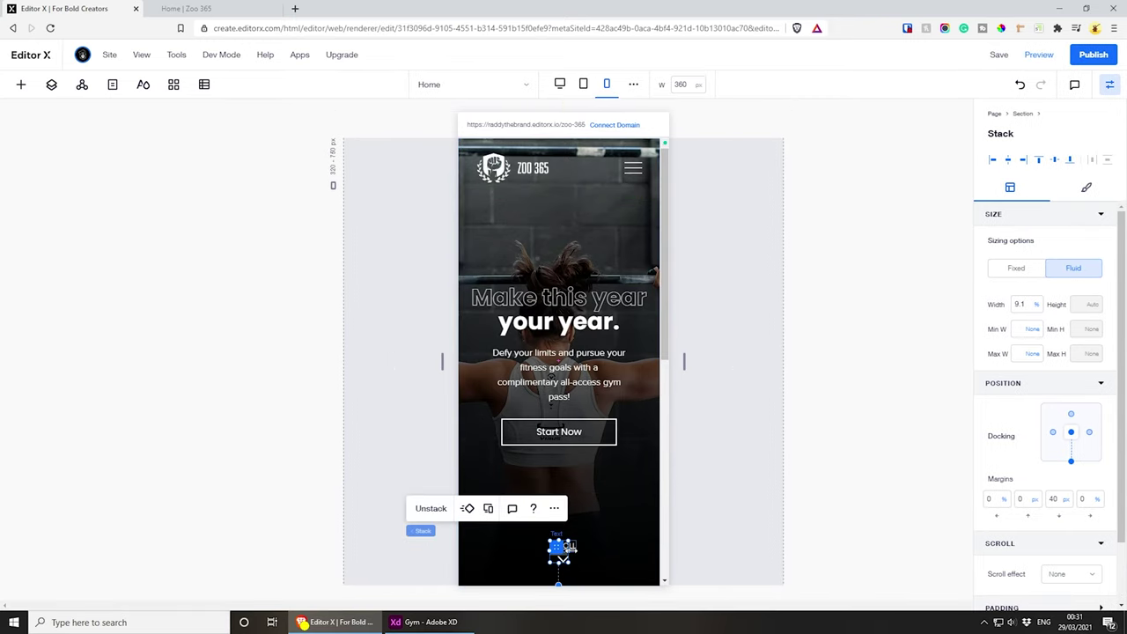
left_click_drag(571, 545, 583, 548)
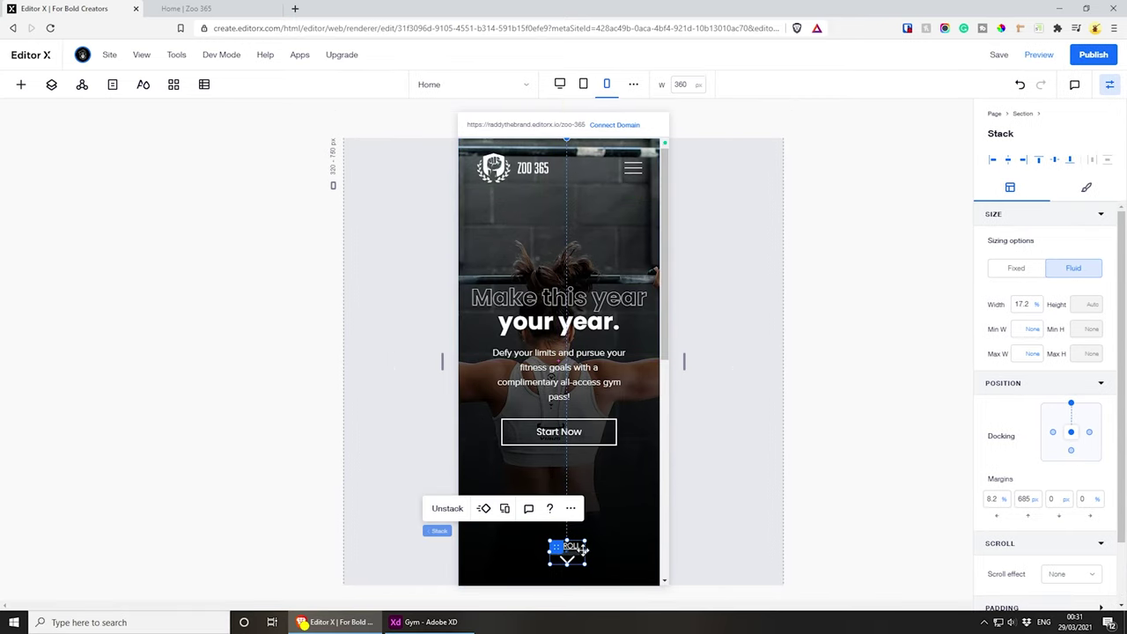
left_click(1071, 452)
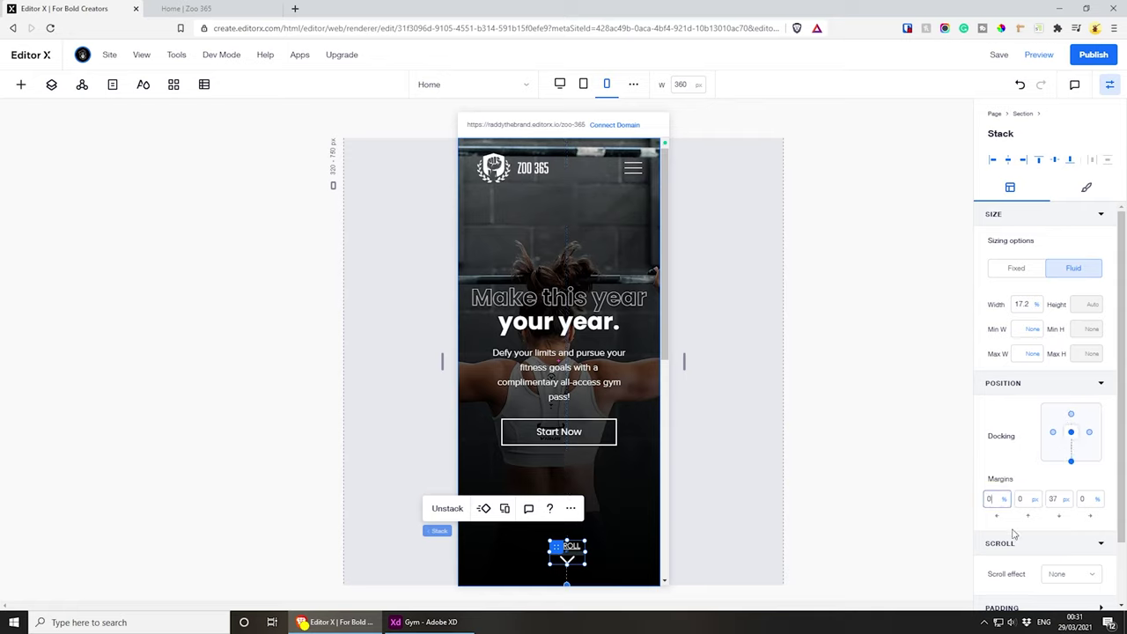
type("0")
key("Return")
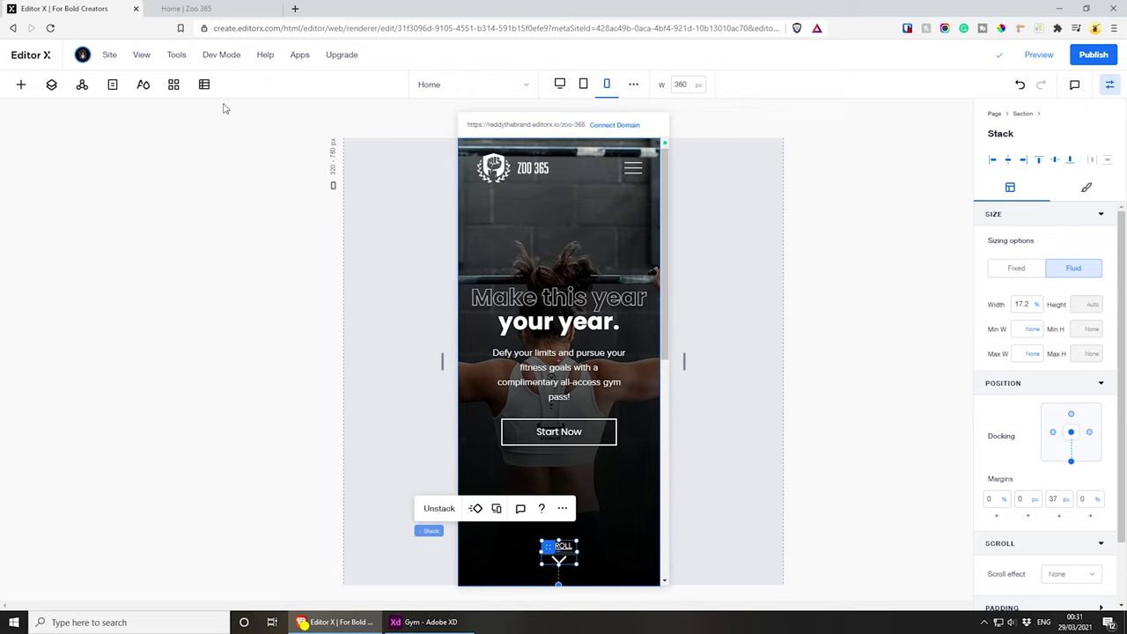
- Reload the live ZOO 365 page, inspect it in the iPhone 6/7/8 Plus device view and open the mobile menu
left_click(198, 9)
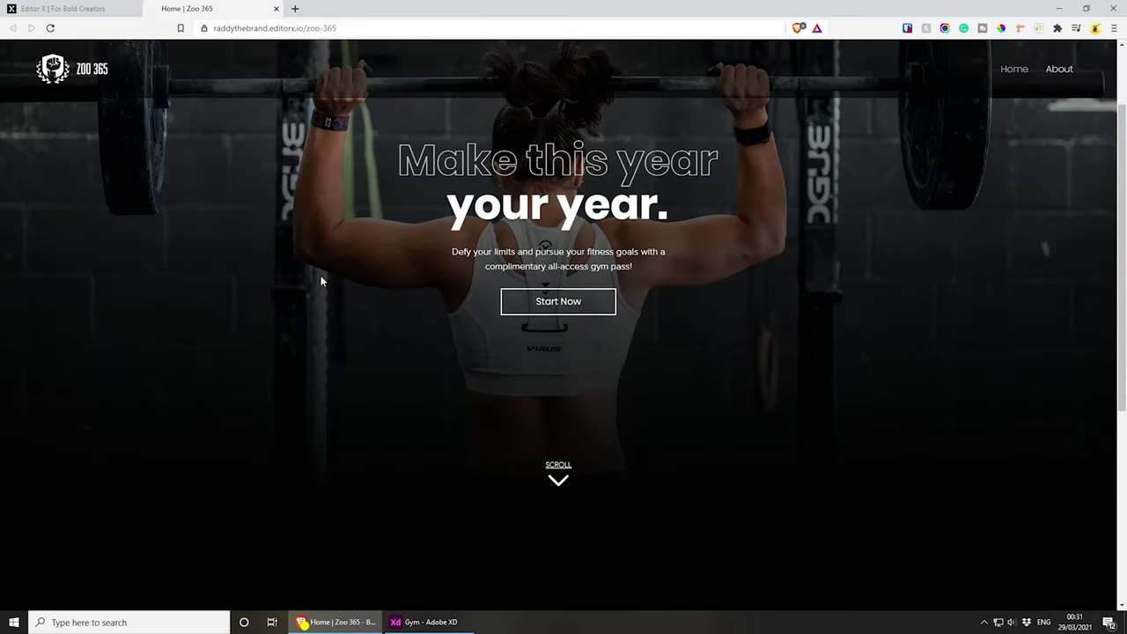
key("F5")
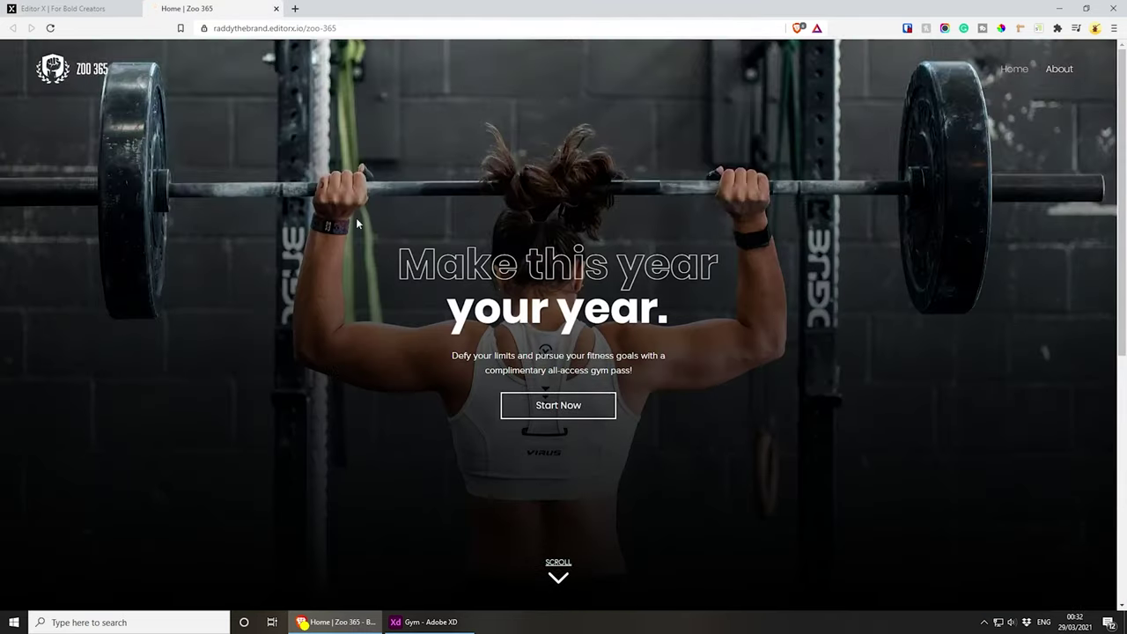
right_click(504, 211)
left_click(535, 342)
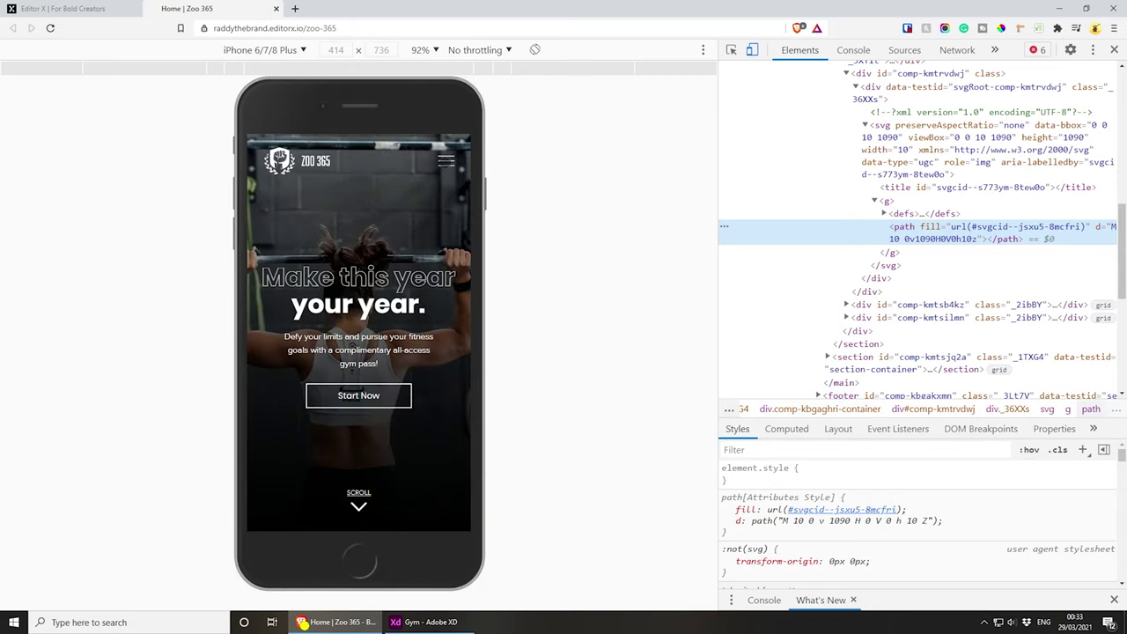
left_click(444, 162)
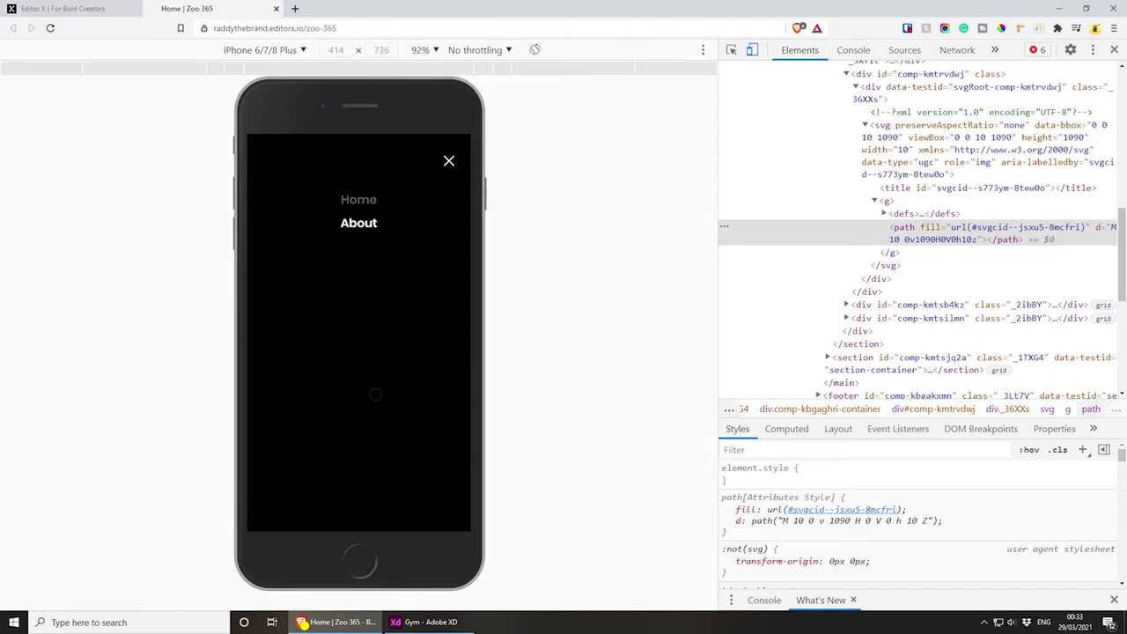
- Close the mobile menu on the live page, check the hero while scrolling in the phone view and exit the developer tools
left_click(448, 160)
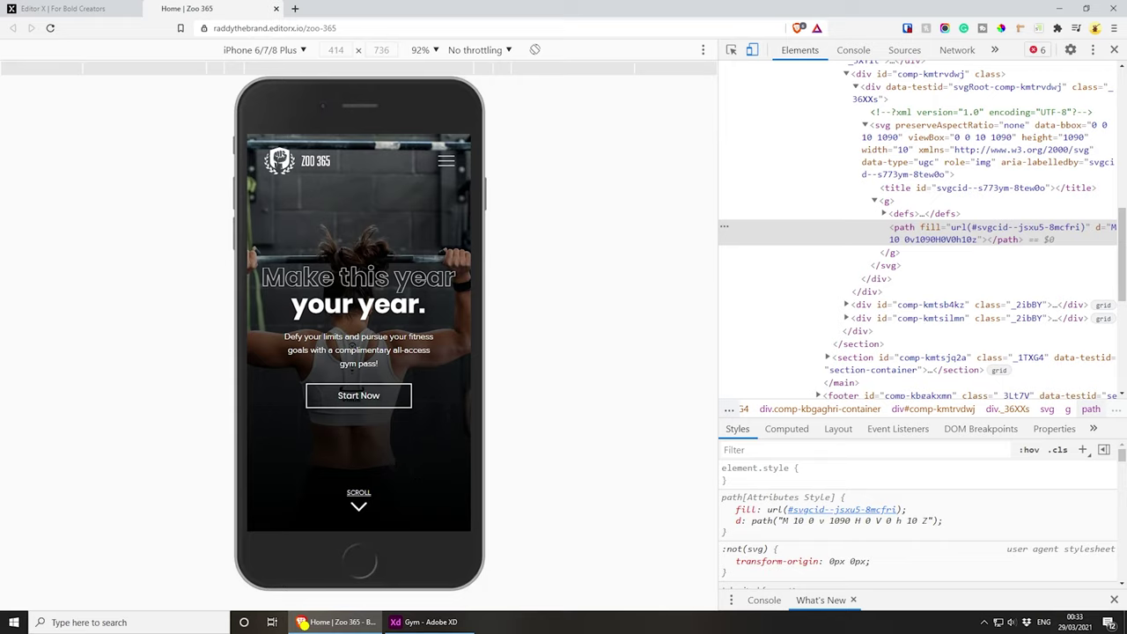
scroll(364, 243, "down", 5)
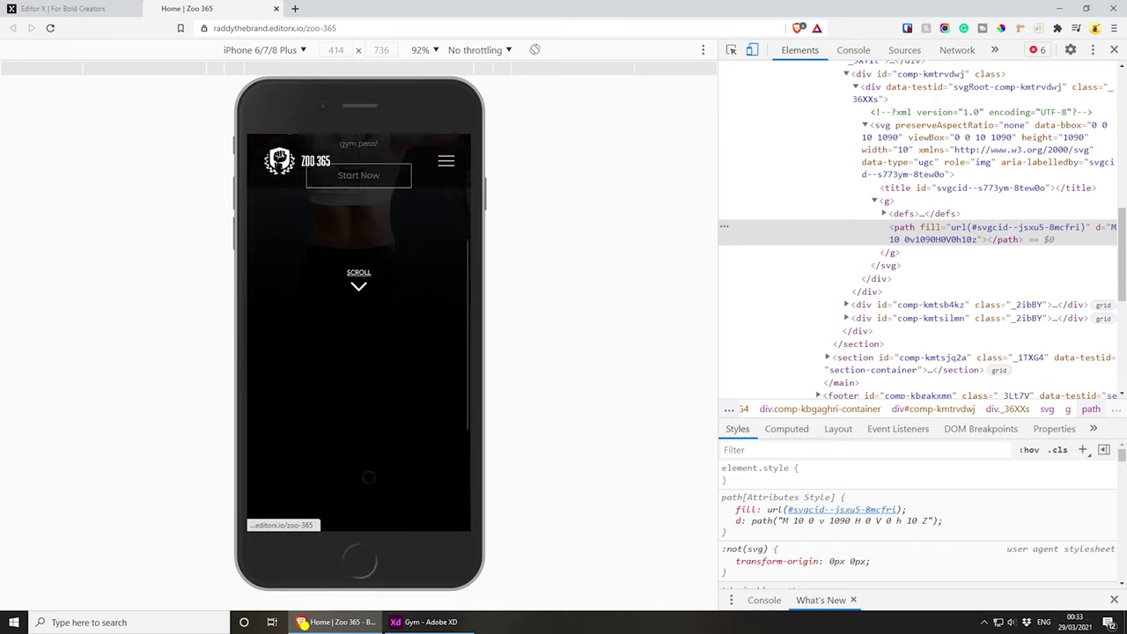
scroll(364, 243, "up", 5)
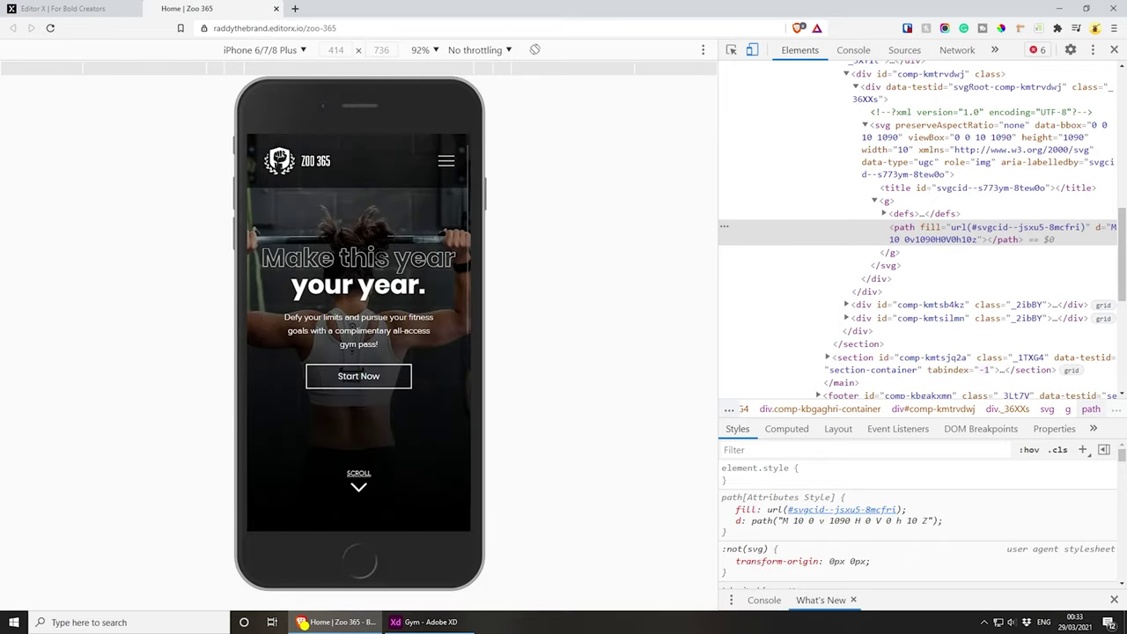
scroll(358, 331, "up", 1)
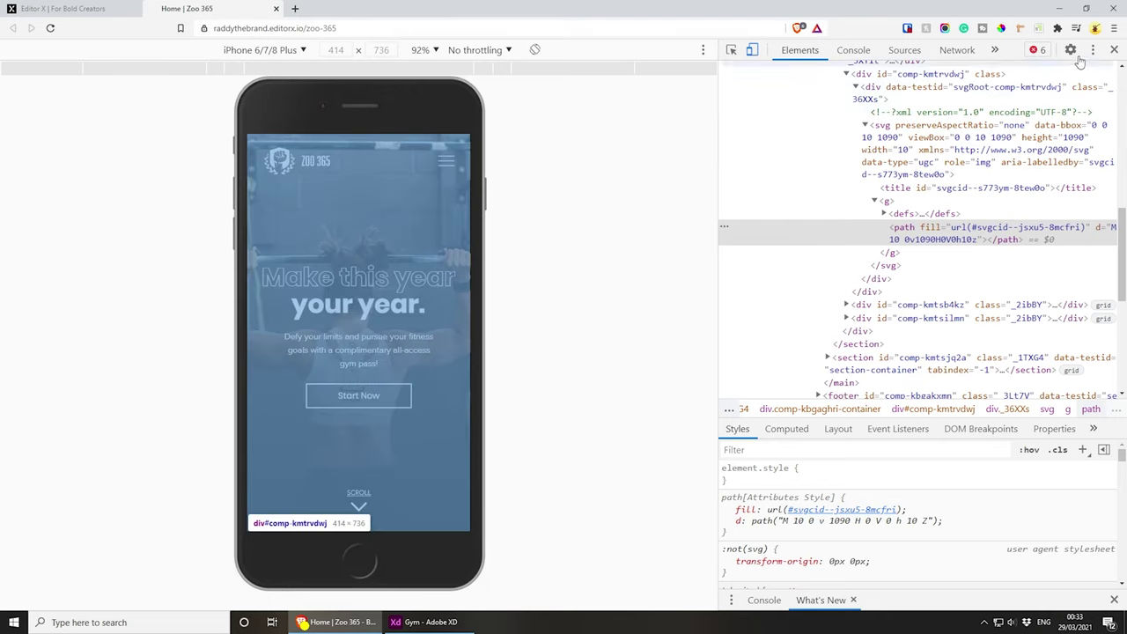
key("F12")
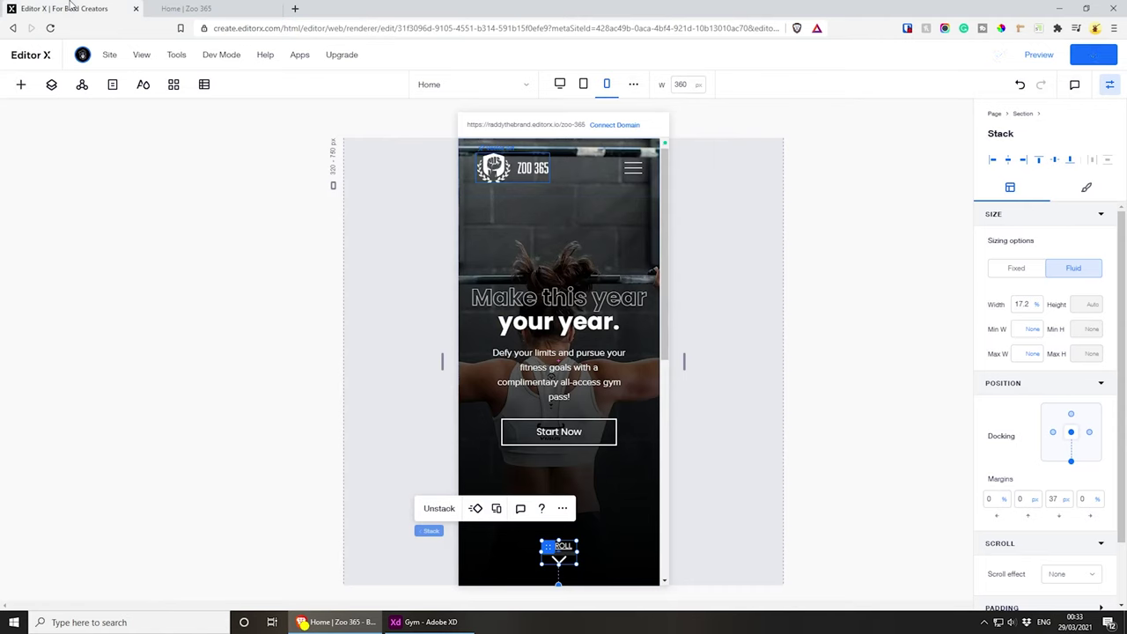
- Return to the Editor X page, change to the desktop breakpoint and set the canvas width to 1608 px
left_click(75, 8)
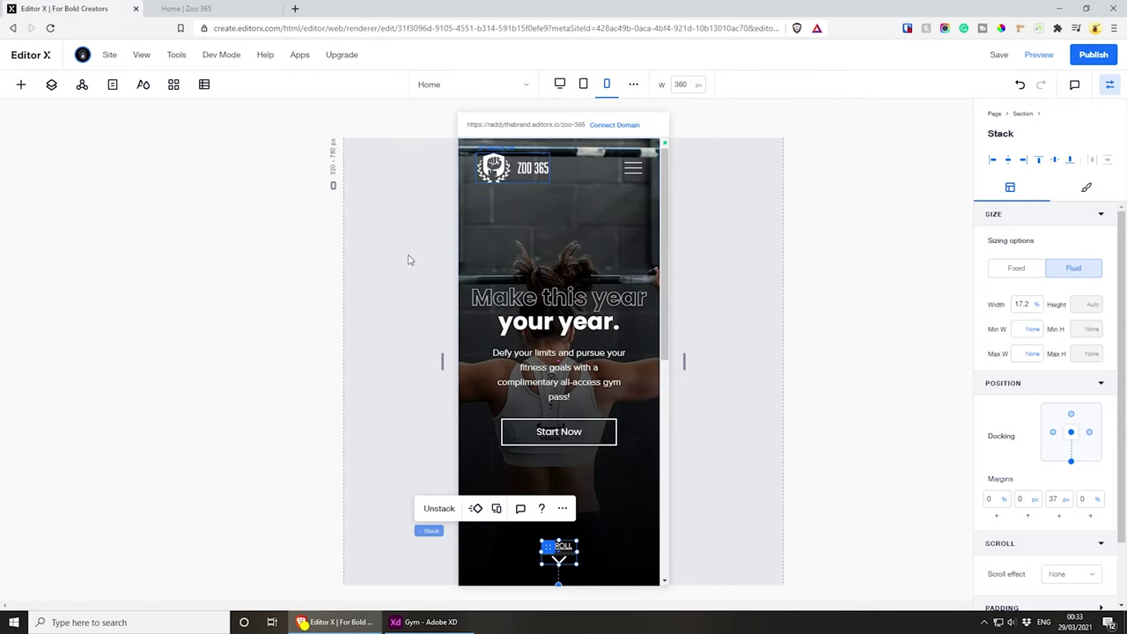
left_click(560, 84)
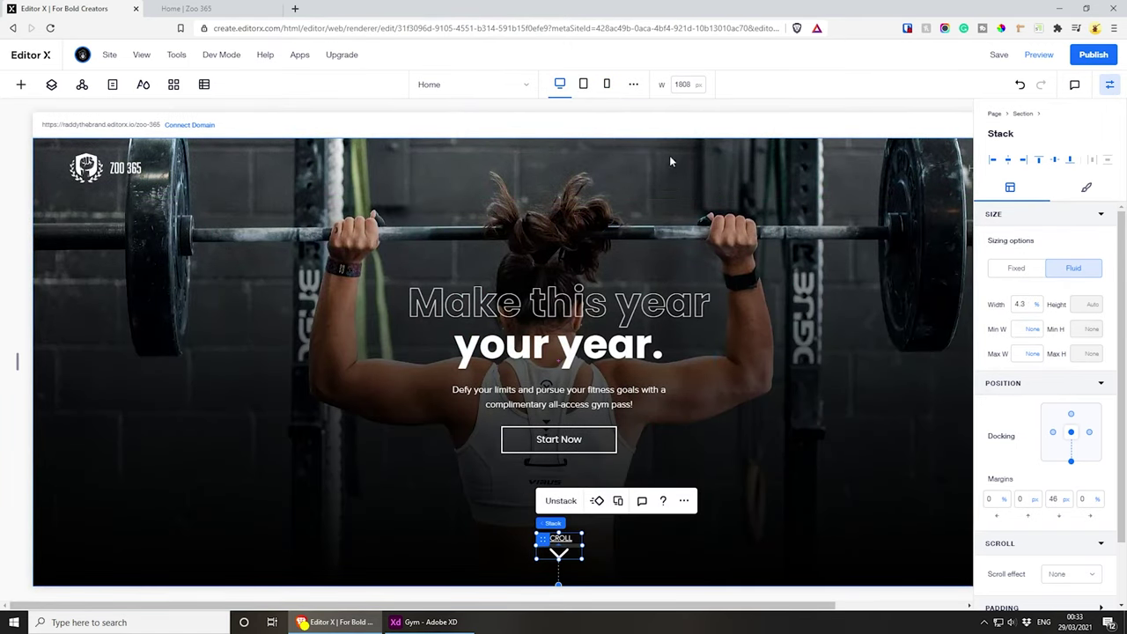
left_click(681, 85)
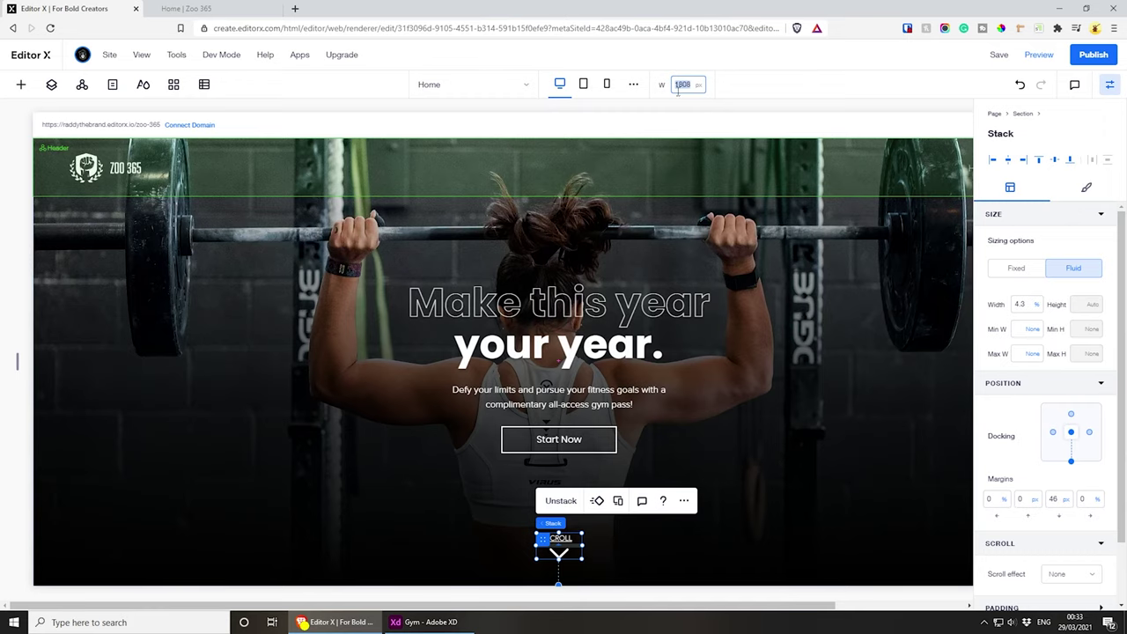
type("1608")
key("Return")
left_click_drag(664, 609, 734, 610)
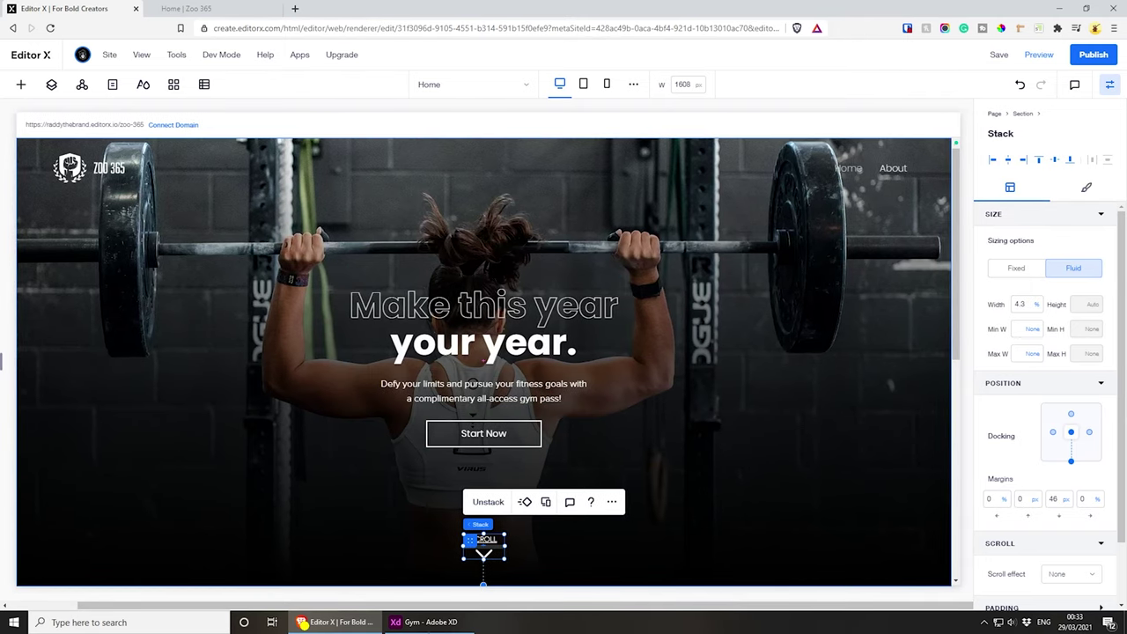
- Switch to the Adobe XD design and examine the floating chat bubble on the Home artboard's hero
left_click(425, 622)
scroll(700, 537, "up", 5)
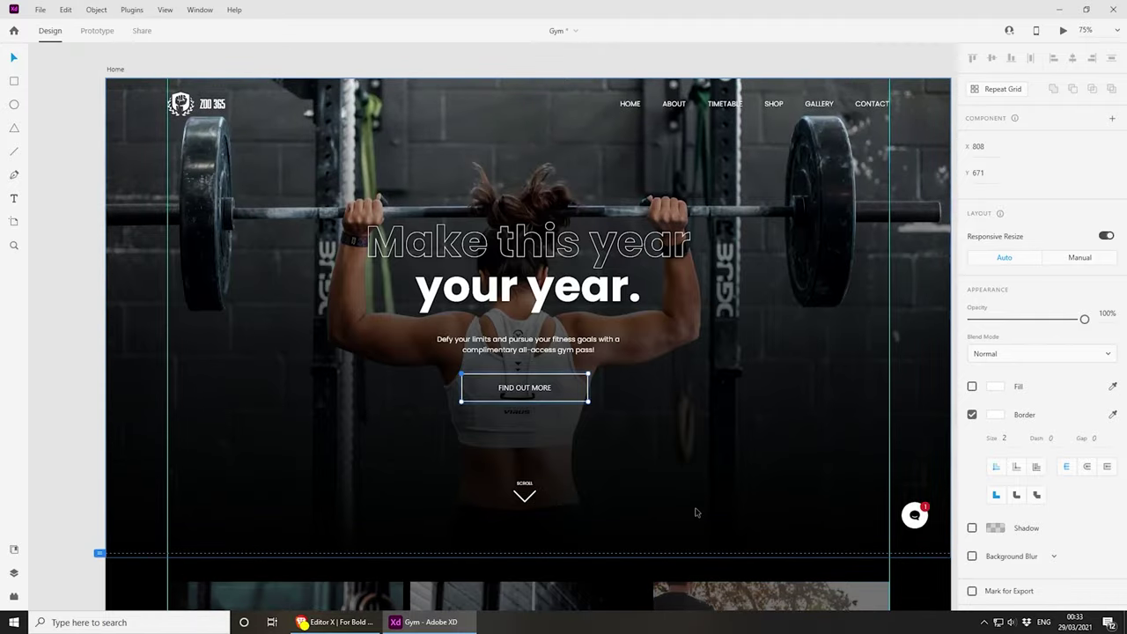
scroll(621, 561, "up", 2)
scroll(471, 558, "down", 1)
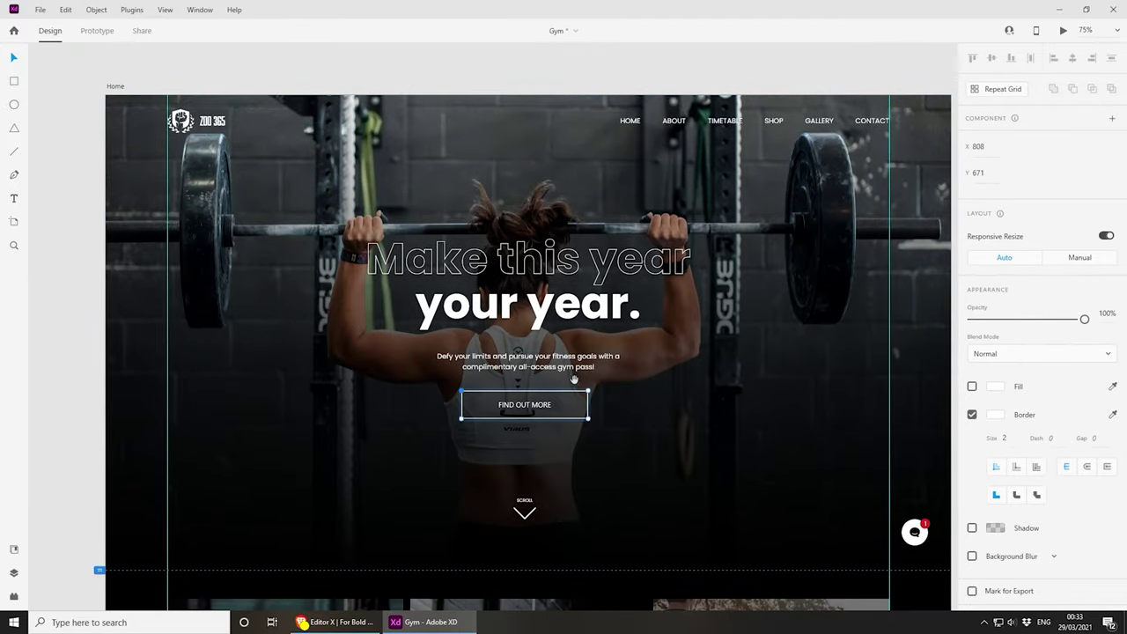
left_click_drag(579, 377, 545, 361)
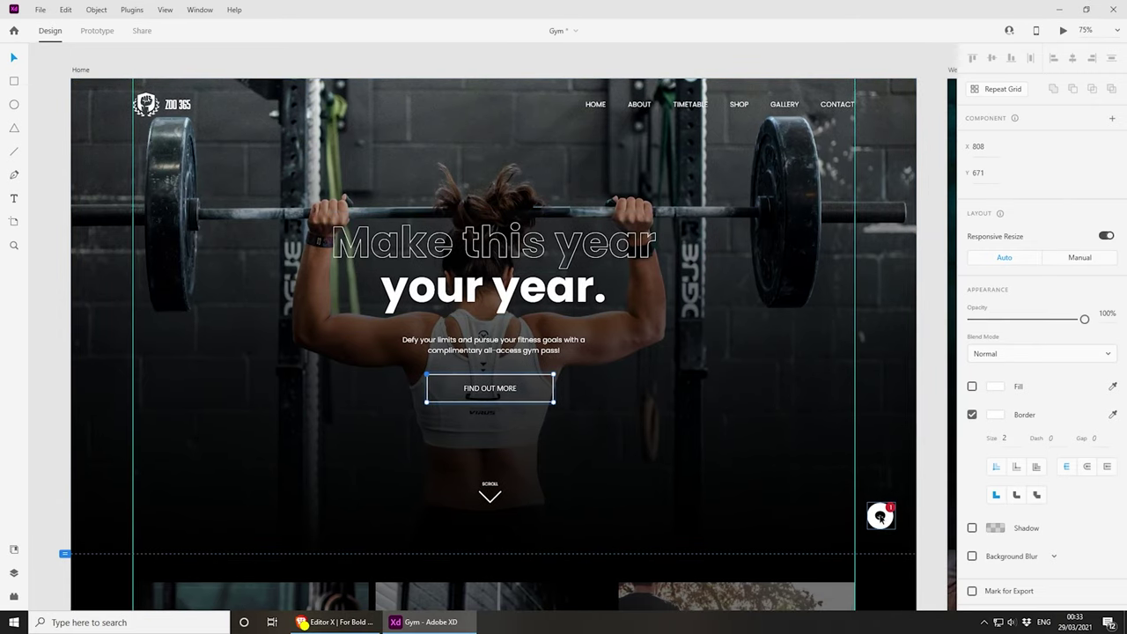
left_click(880, 517)
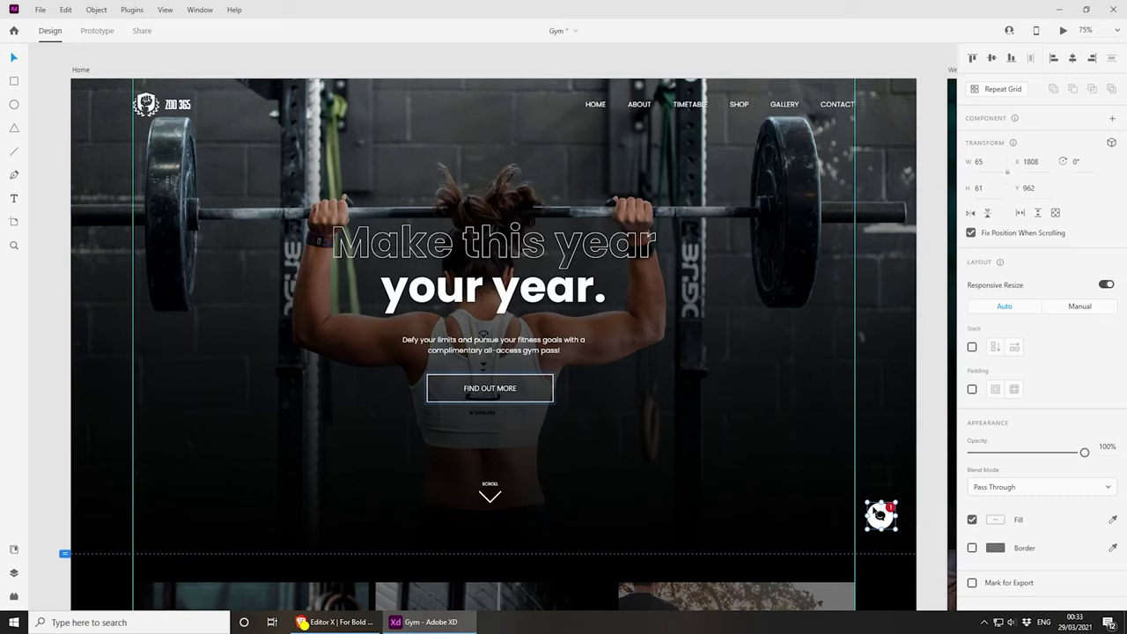
- Back in Editor X, search the App Market for "chat" and add Wix Chat to the site
left_click(361, 624)
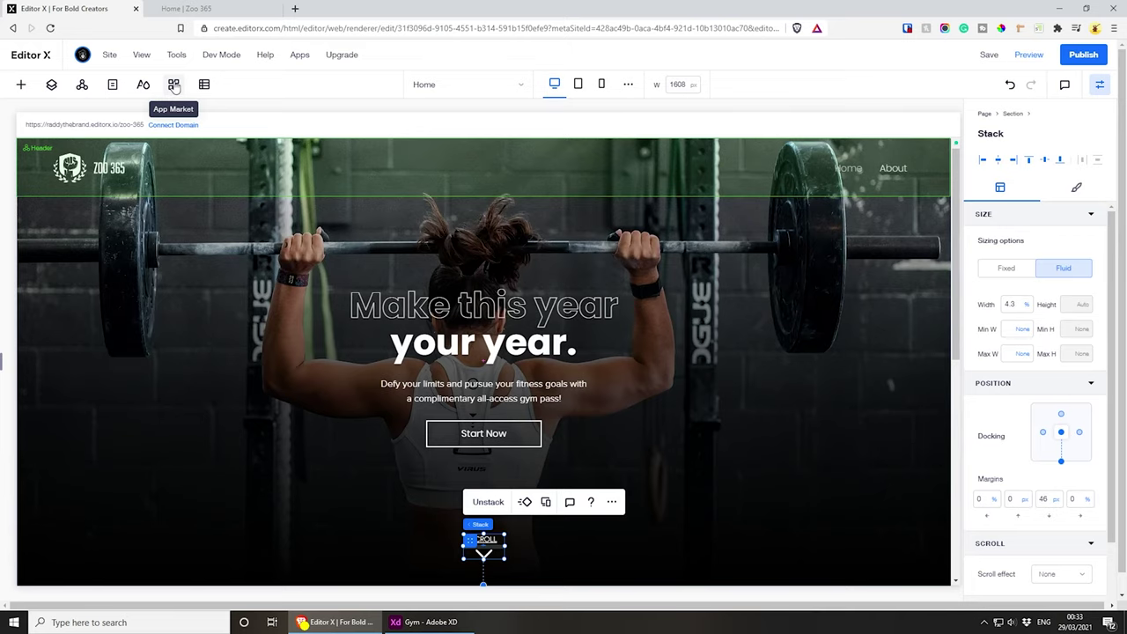
left_click(173, 84)
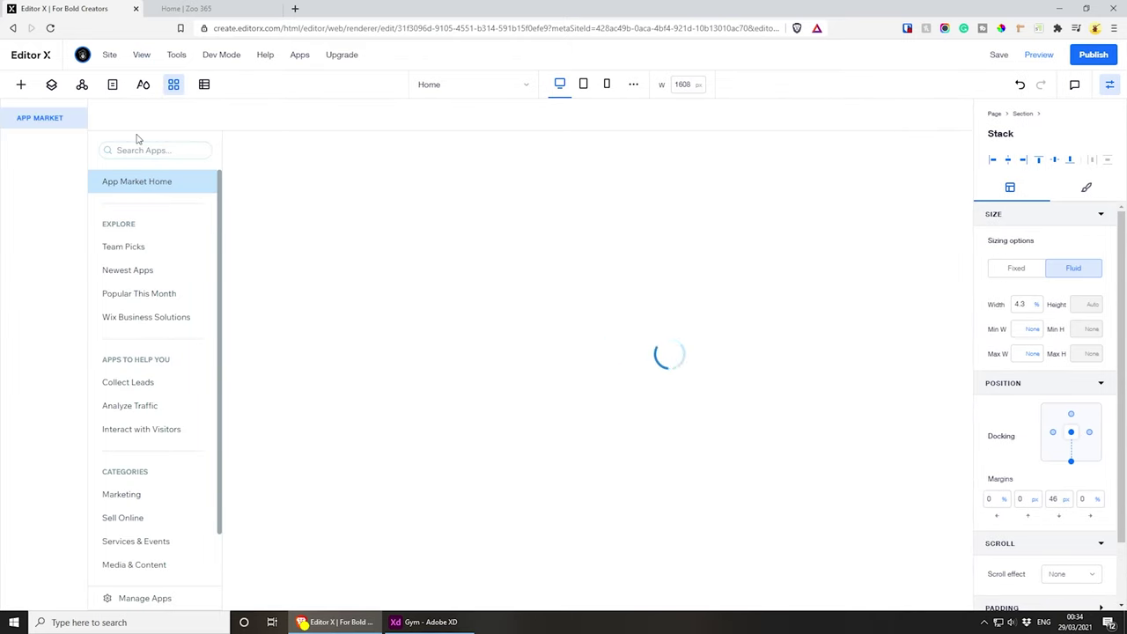
left_click(140, 151)
type("chat")
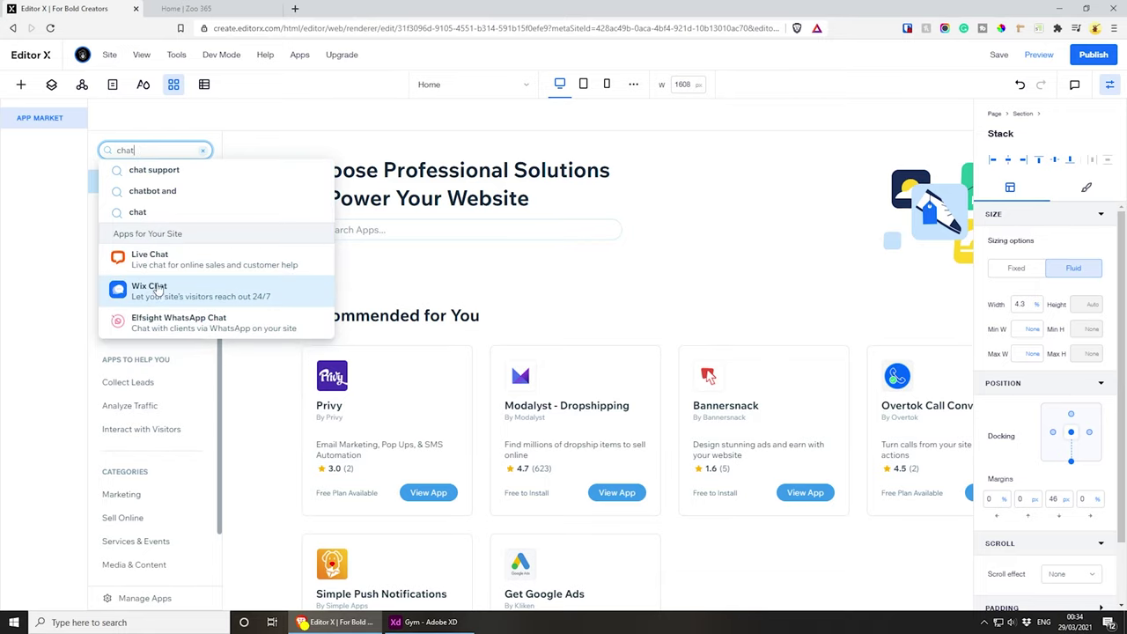
left_click(166, 296)
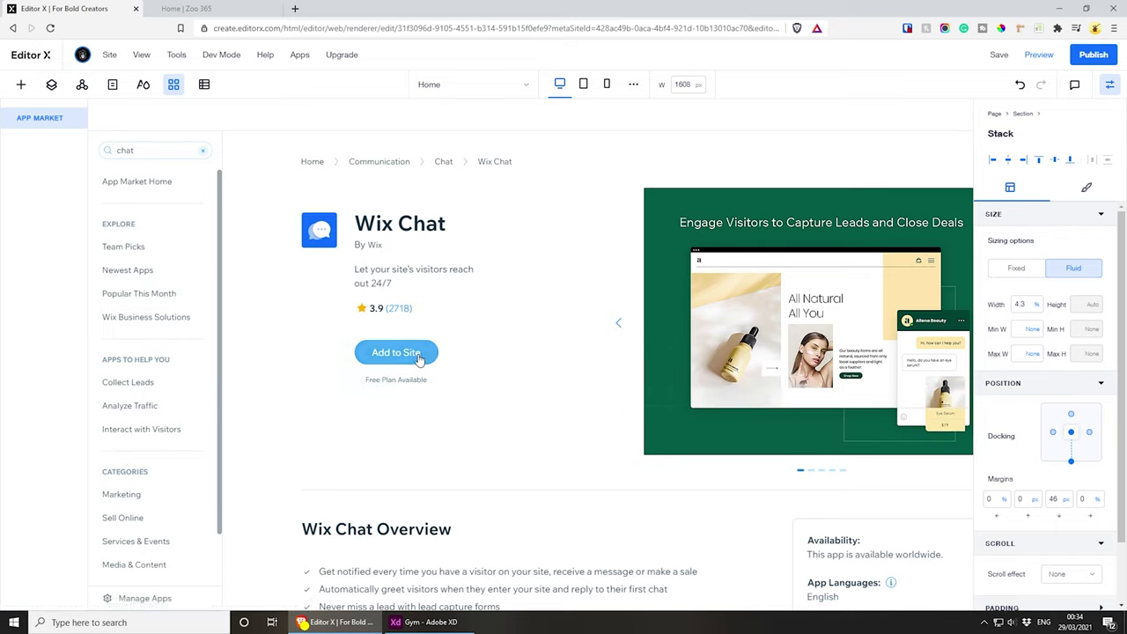
left_click(381, 355)
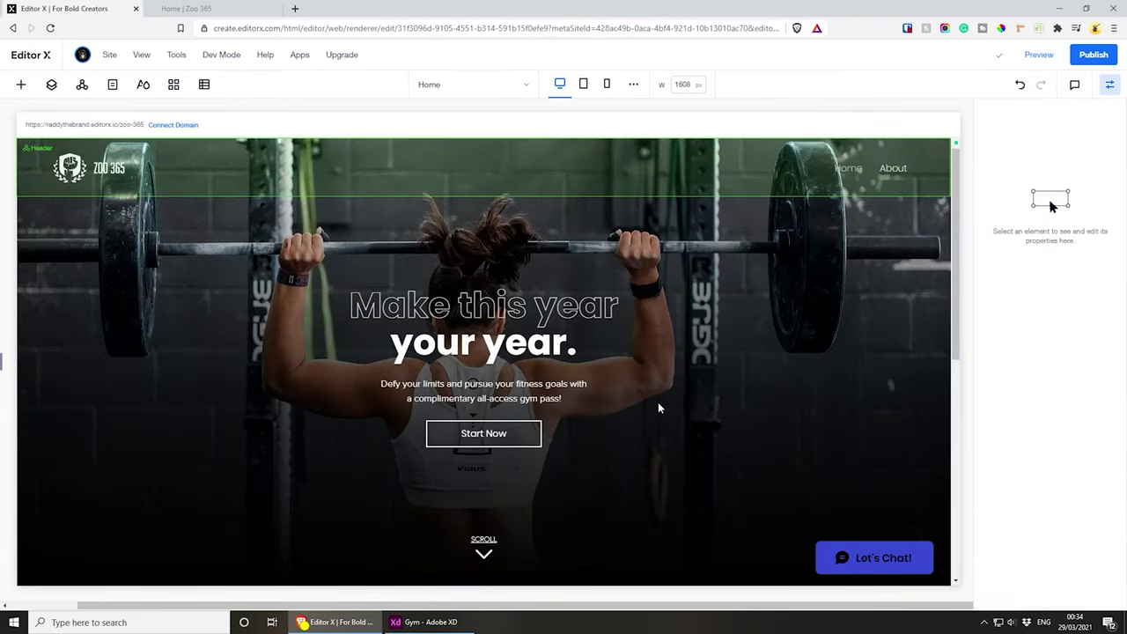
- View the chat widget's design settings, preview the page with the Let's Chat! button and return to editing
left_click(865, 558)
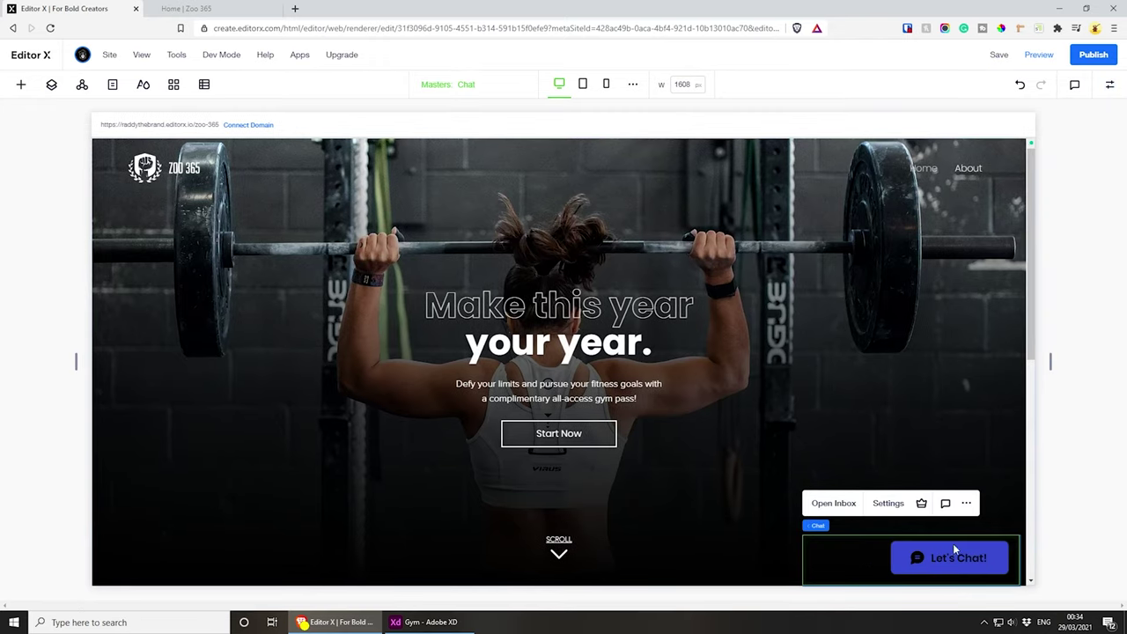
left_click(887, 504)
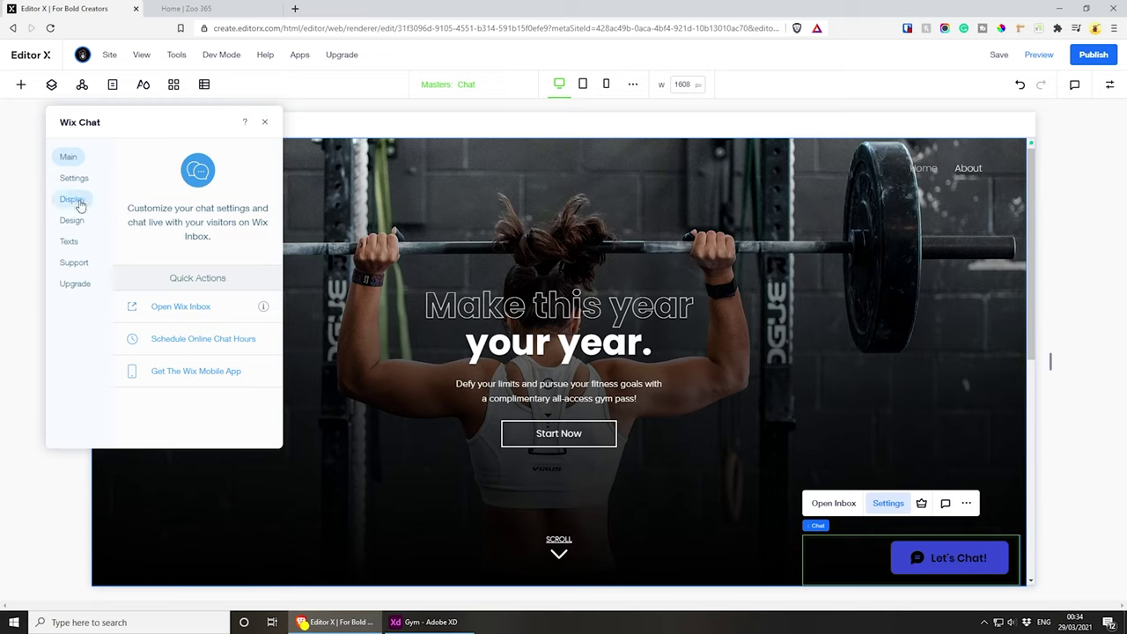
left_click(73, 220)
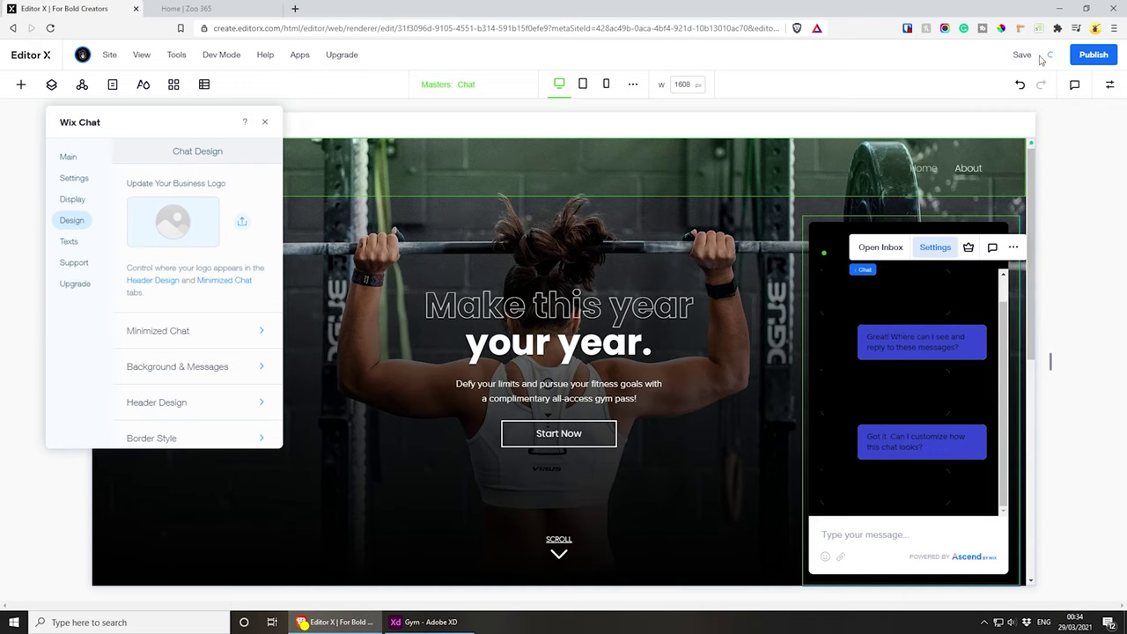
left_click(1039, 55)
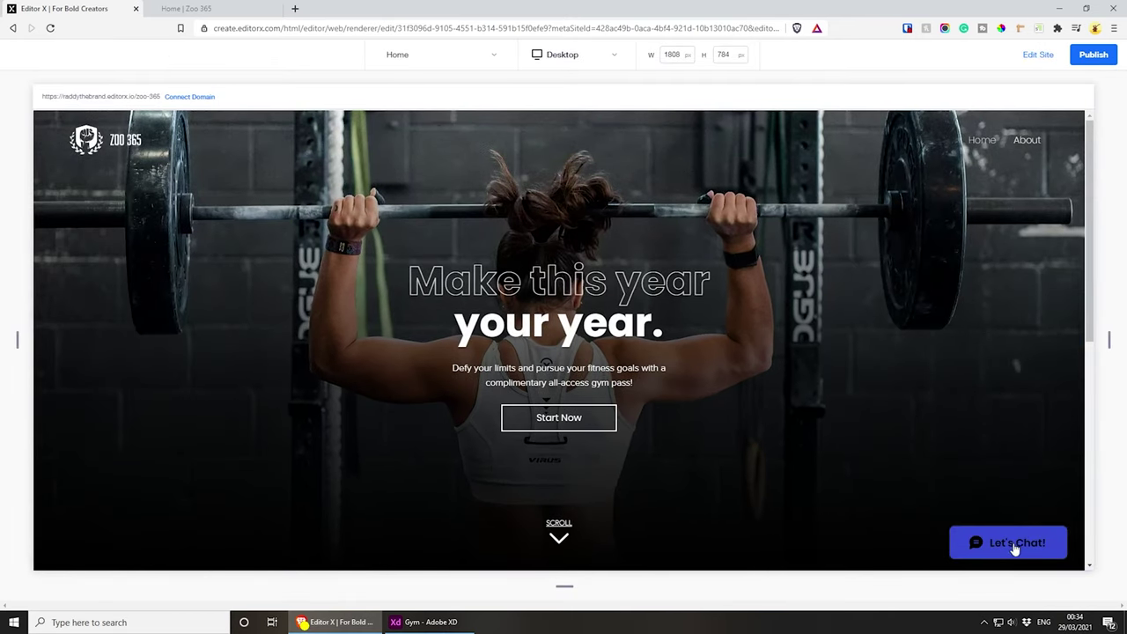
left_click(1037, 56)
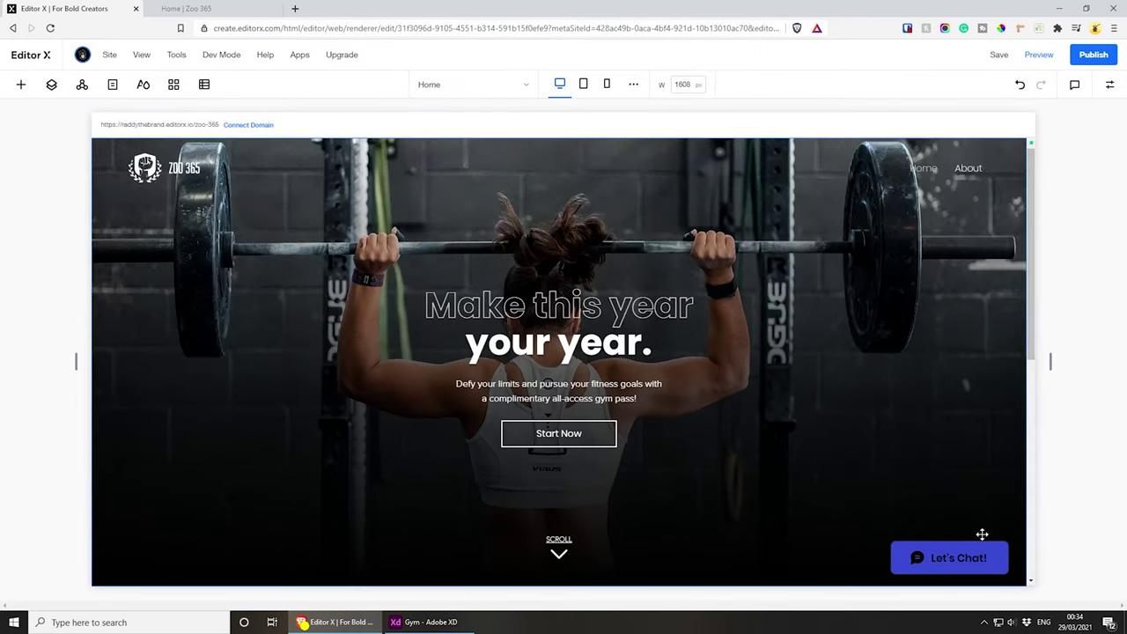
- In the chat widget's Minimized Chat design settings, choose the outlined round speech bubble with three dots as its icon
left_click(972, 550)
left_click(886, 506)
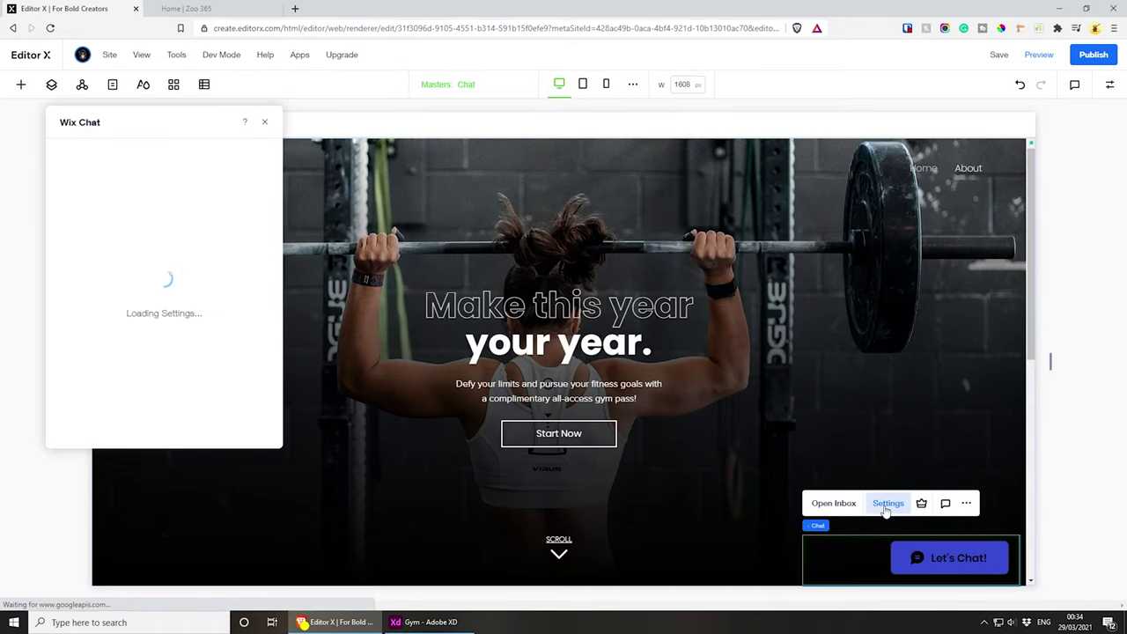
left_click(74, 221)
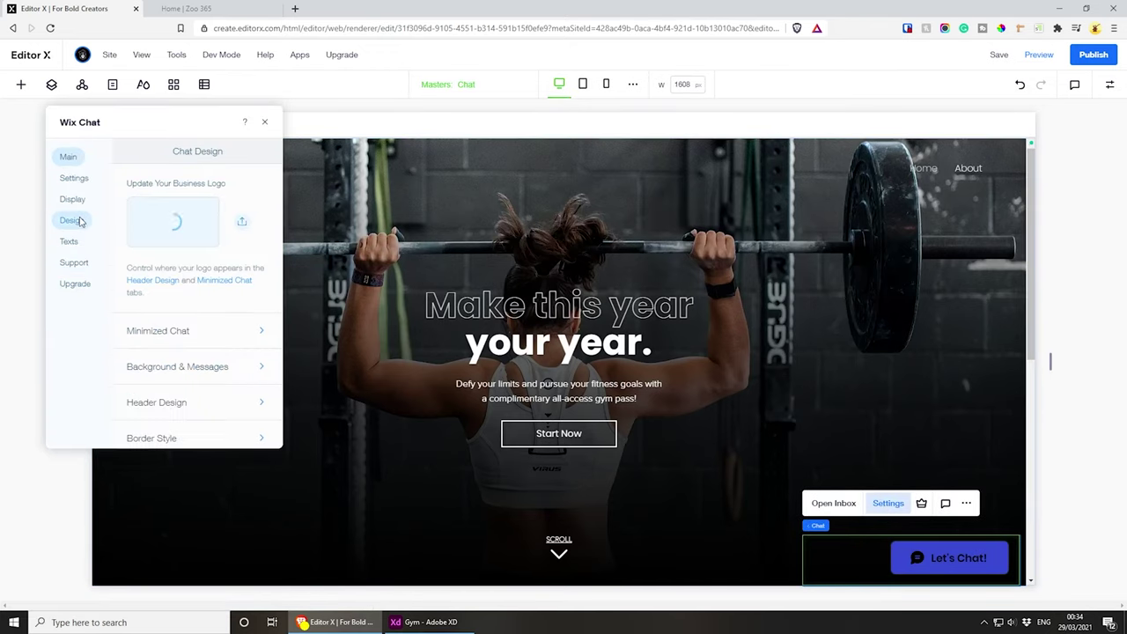
left_click(83, 202)
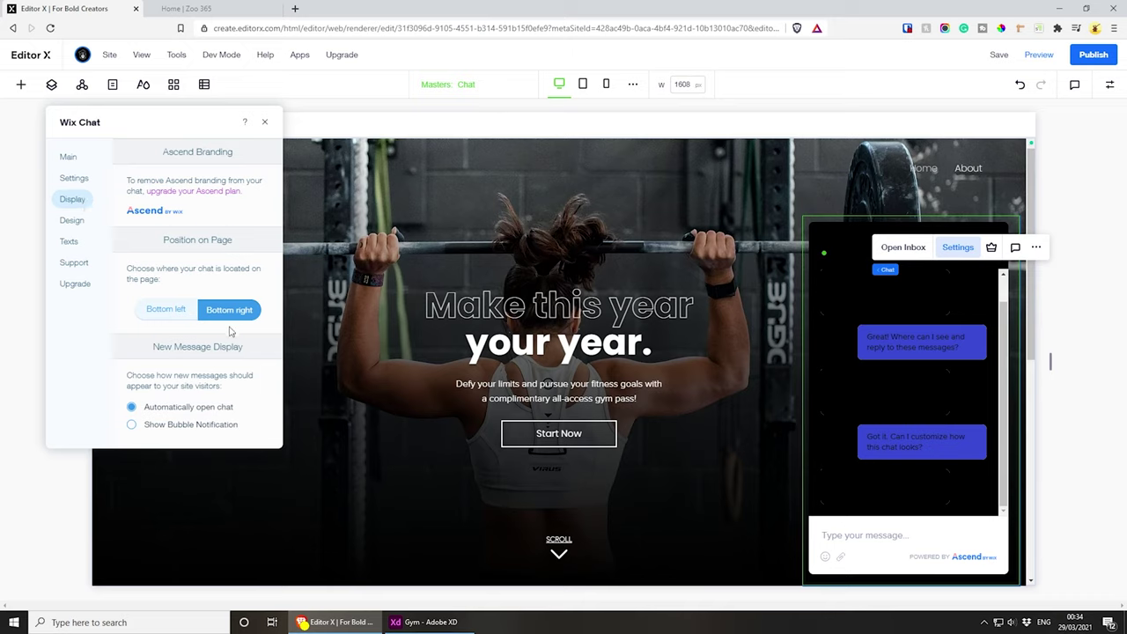
left_click(72, 219)
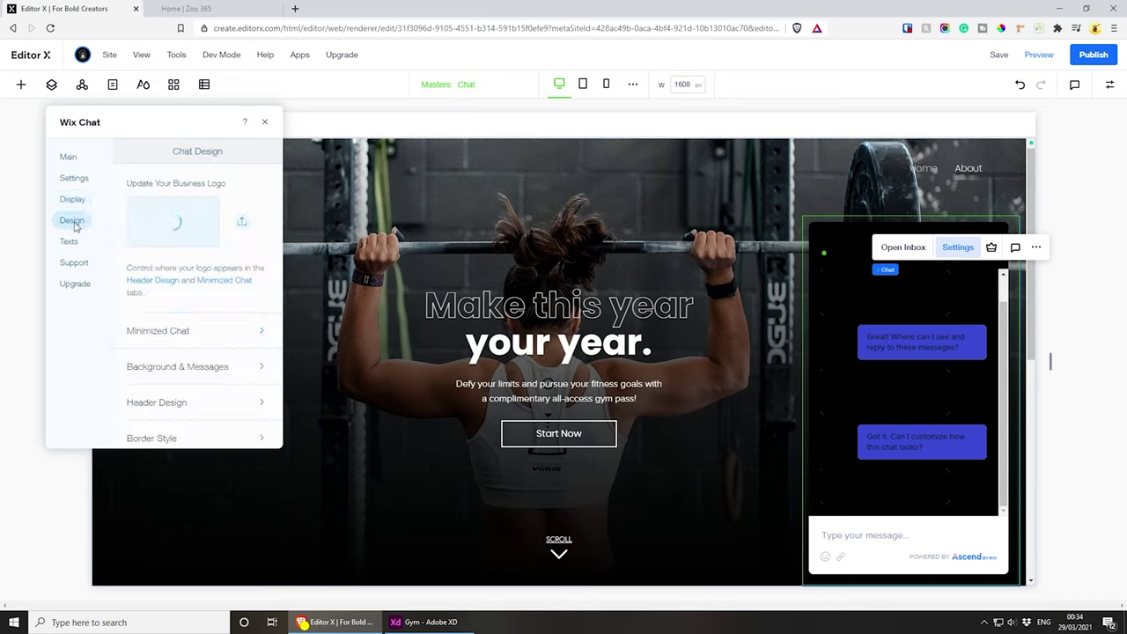
left_click(209, 335)
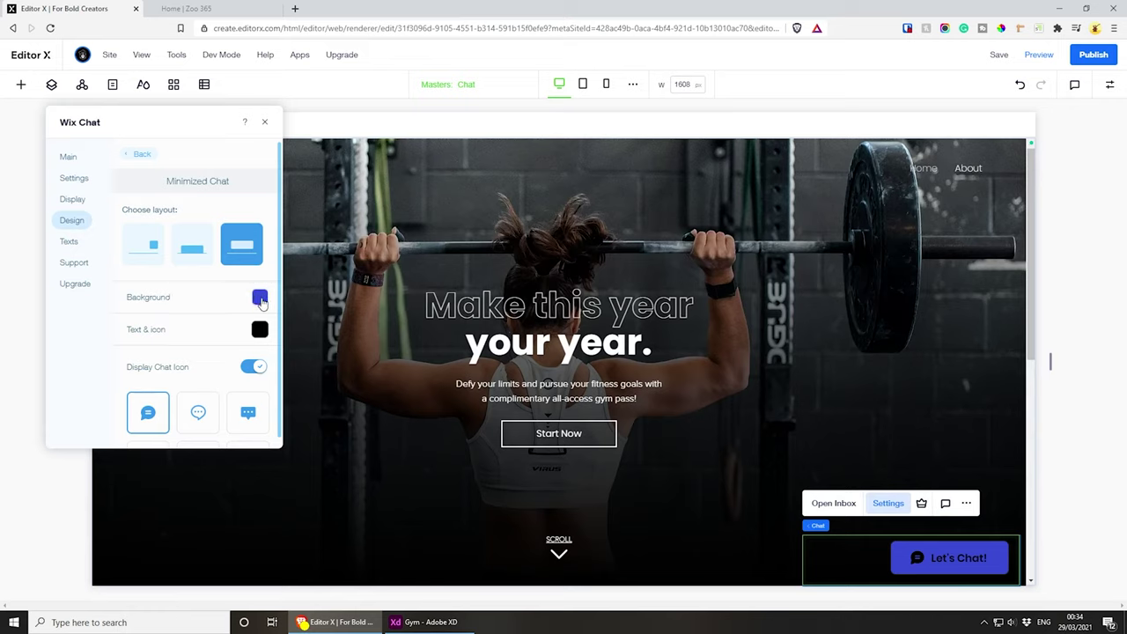
scroll(211, 343, "down", 1)
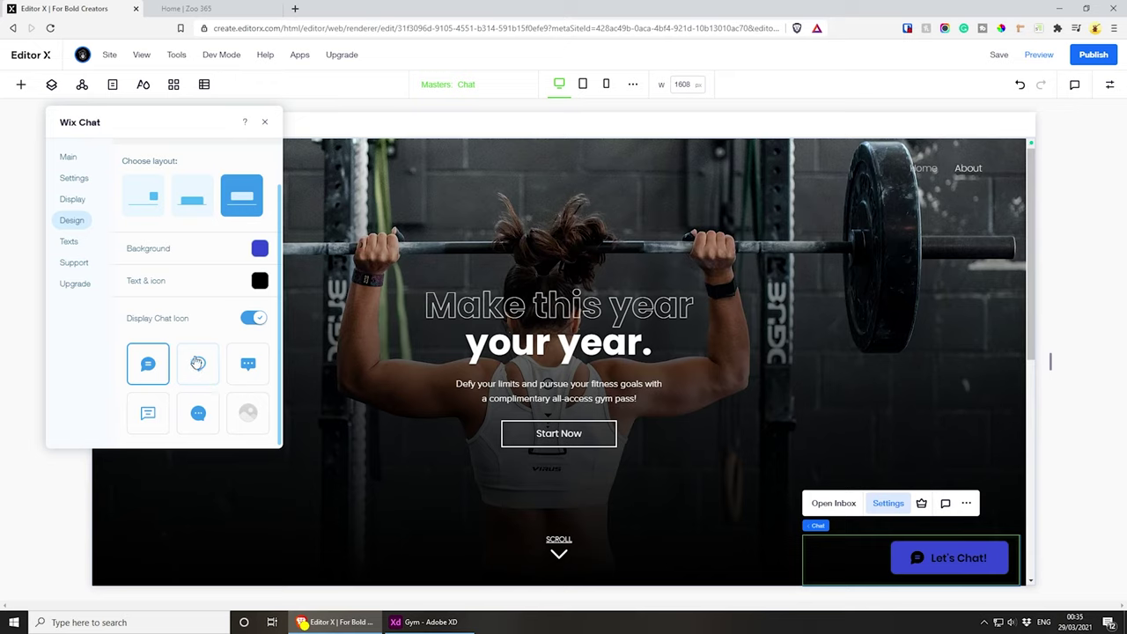
left_click(197, 362)
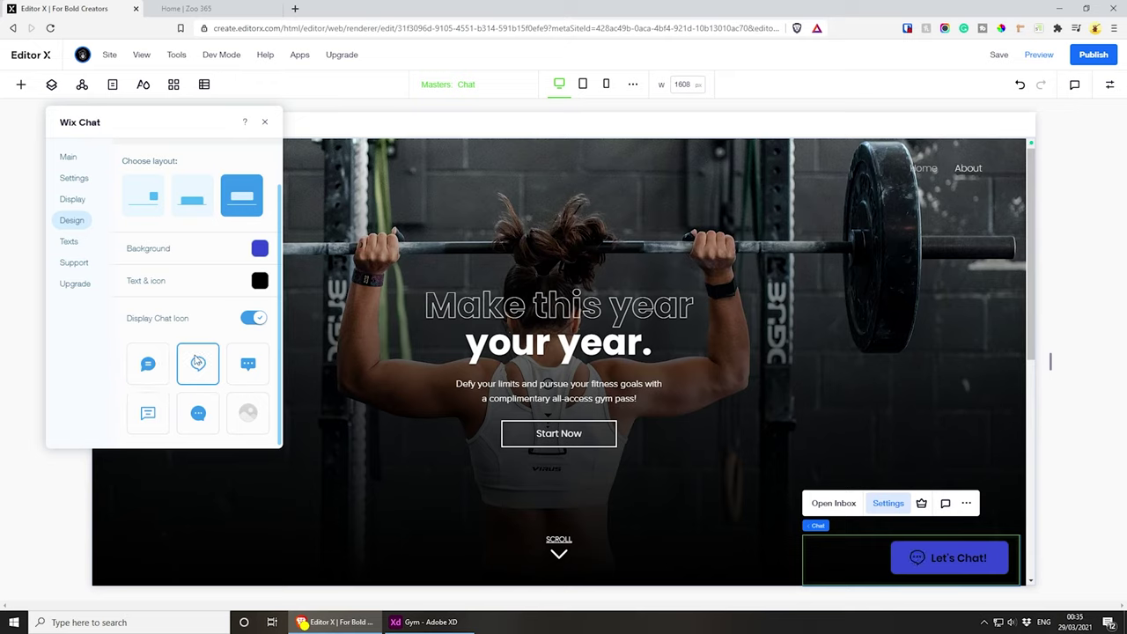
- Set the minimized chat's text and icon colour to white (#FFFFFF) and its background to black (#000000)
left_click(261, 282)
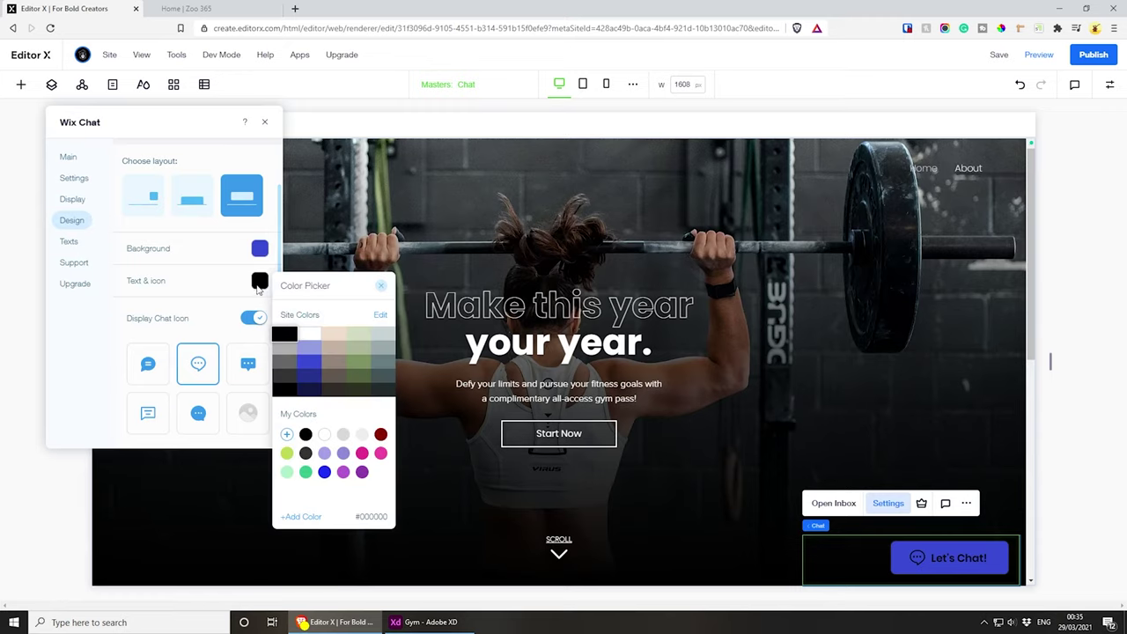
left_click(308, 334)
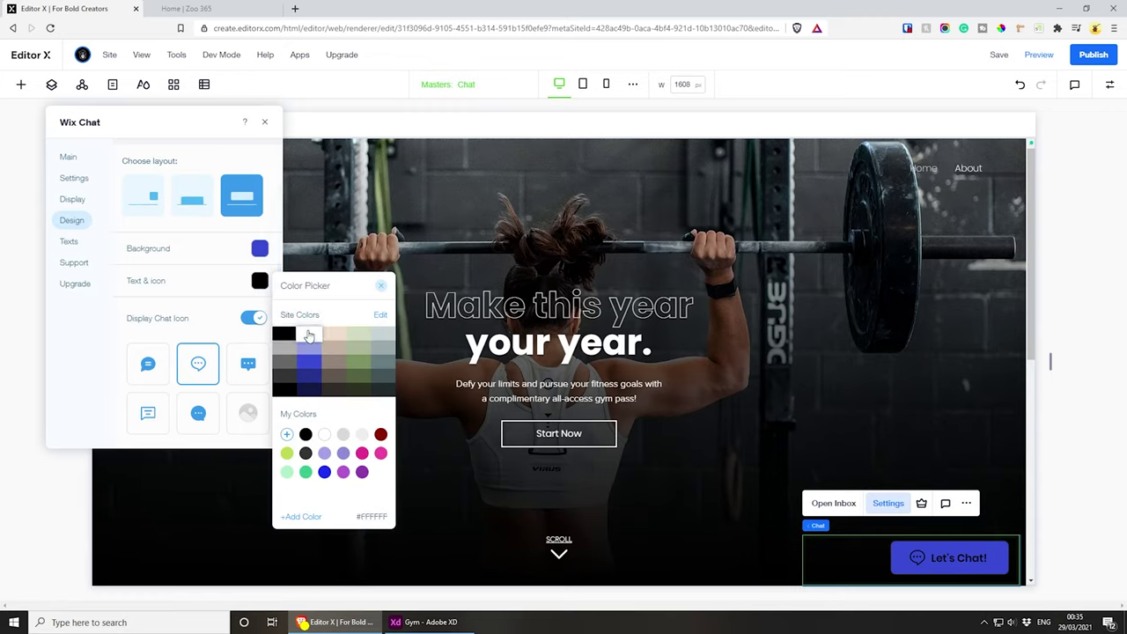
left_click(260, 251)
left_click(260, 250)
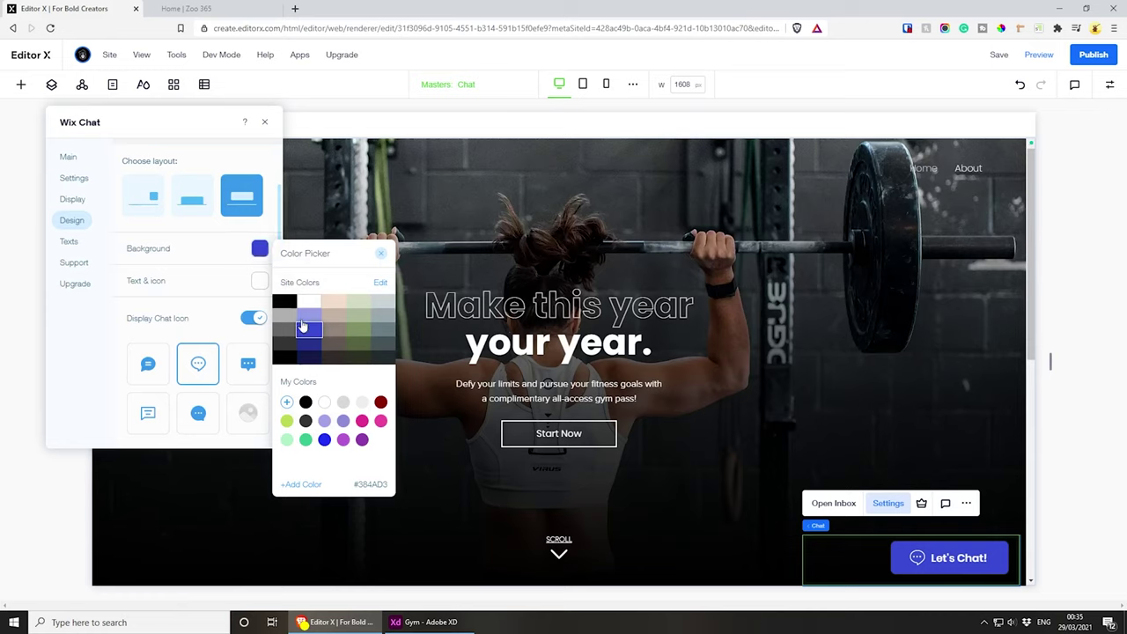
left_click(290, 359)
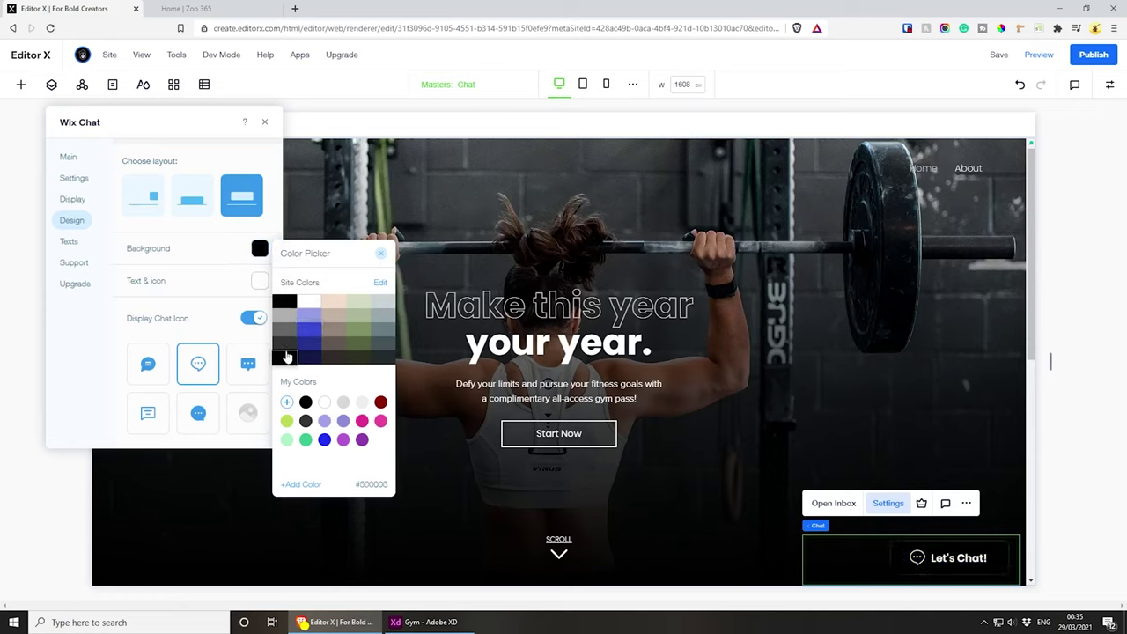
left_click(287, 355)
left_click(208, 315)
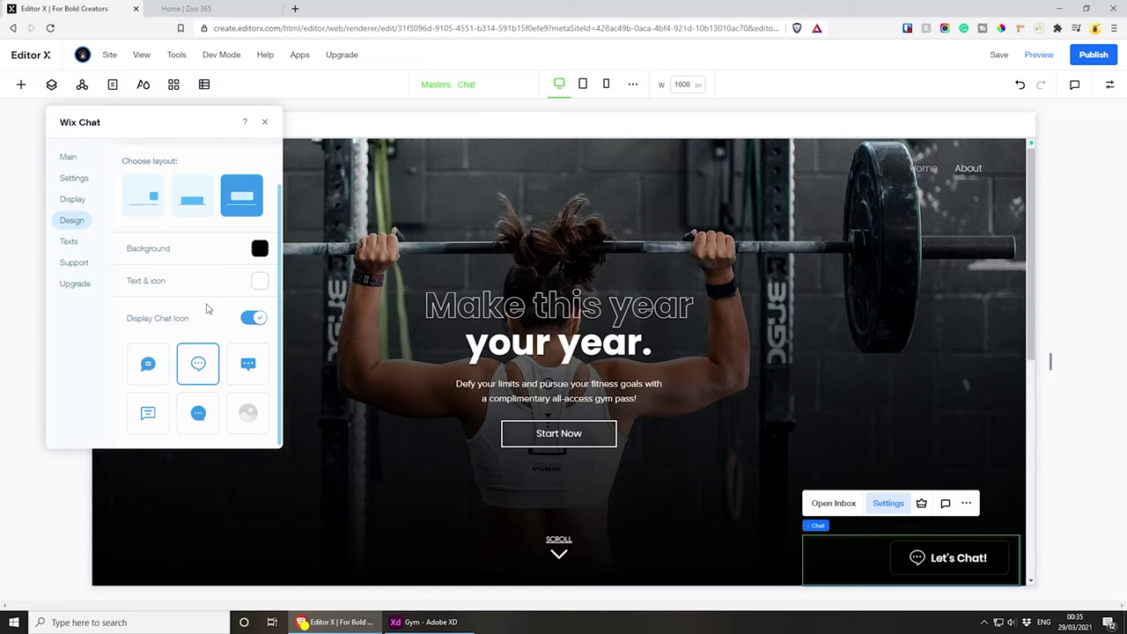
- Close the chat settings, publish the site and reload the live Zoo 365 home page
left_click(264, 123)
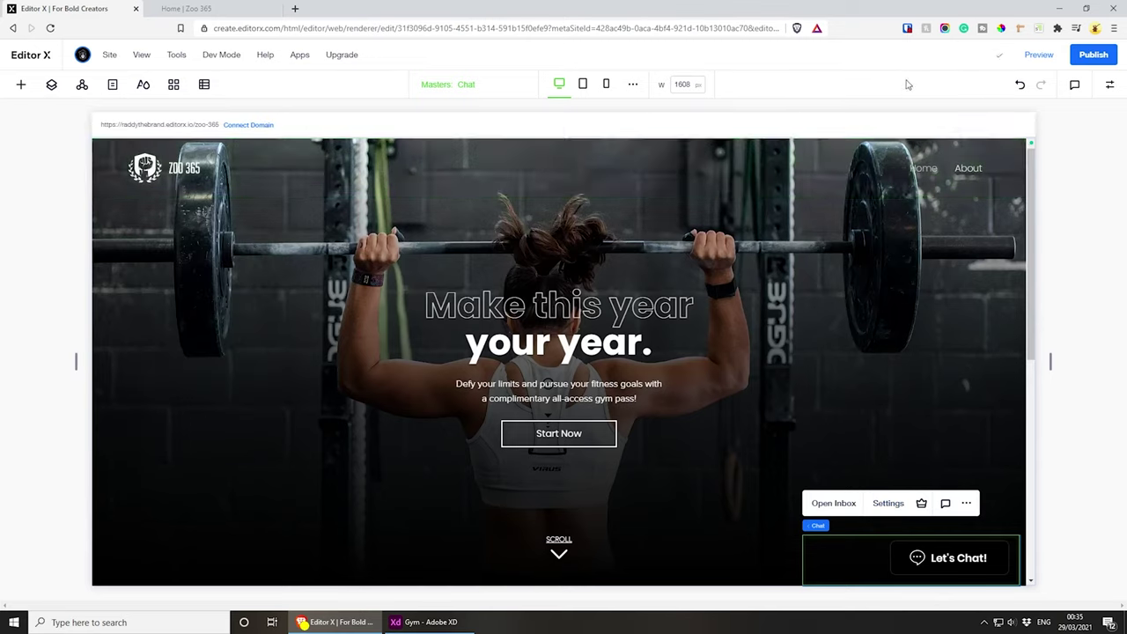
left_click(1096, 56)
left_click(218, 5)
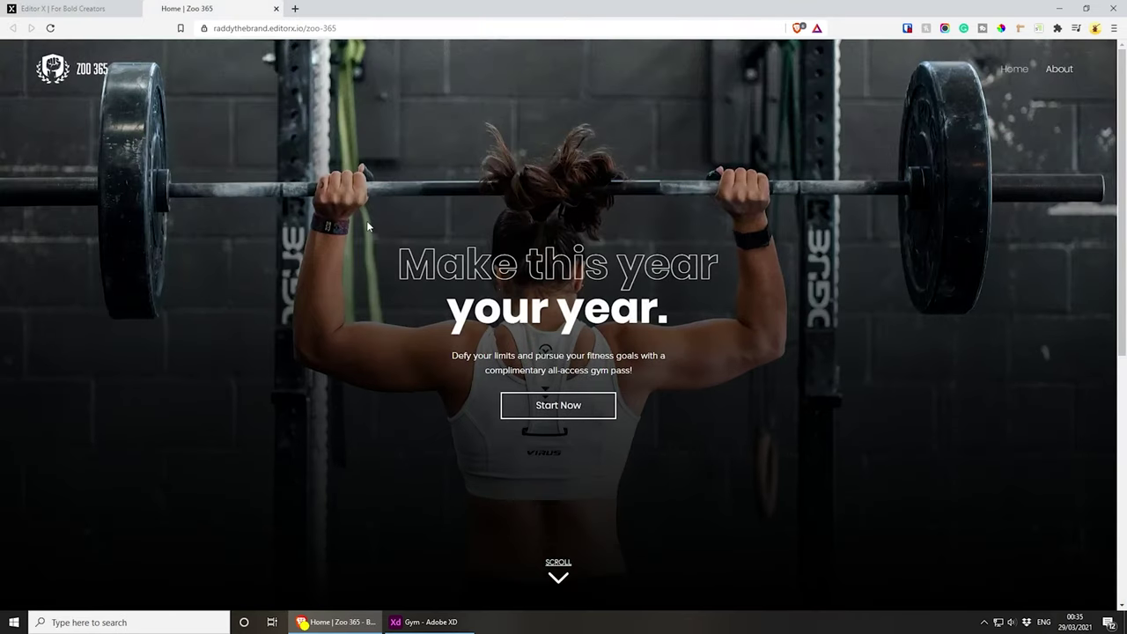
key("F5")
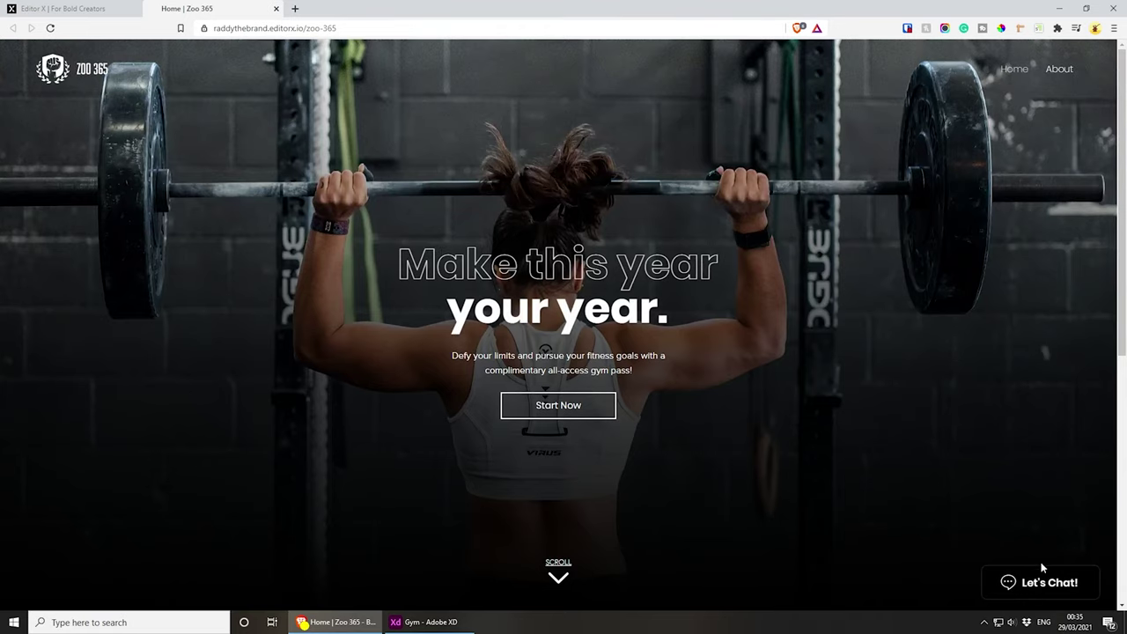
- Check the live page while scrolling, open the Let's Chat! widget and examine the legibility of its header and message area
scroll(880, 473, "down", 4)
scroll(878, 467, "up", 4)
left_click(1041, 584)
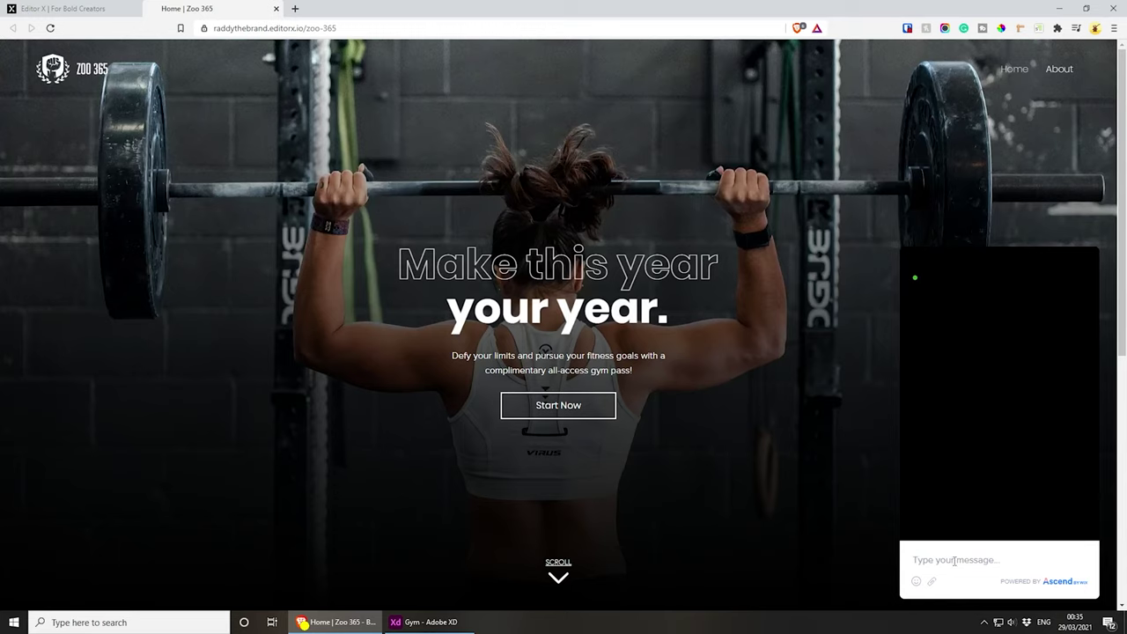
left_click_drag(920, 276, 943, 350)
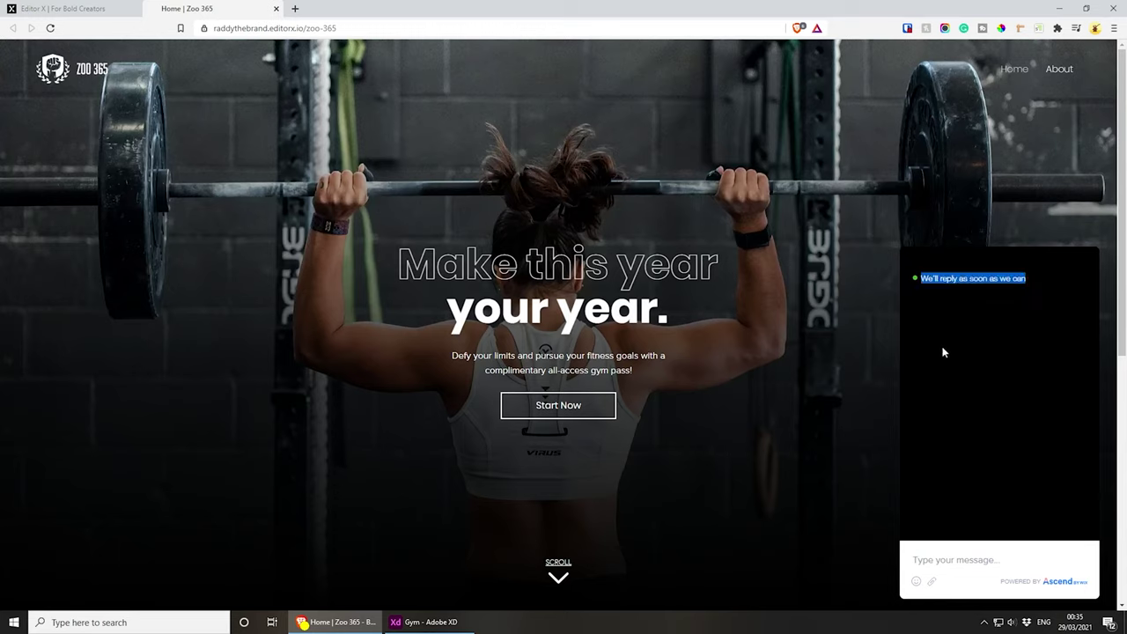
left_click(951, 426)
left_click_drag(928, 278, 1048, 292)
left_click(1045, 298)
- Back in the editor, set the chat's background color to white (#FFFFFF) in its Background & Messages design settings
left_click(123, 11)
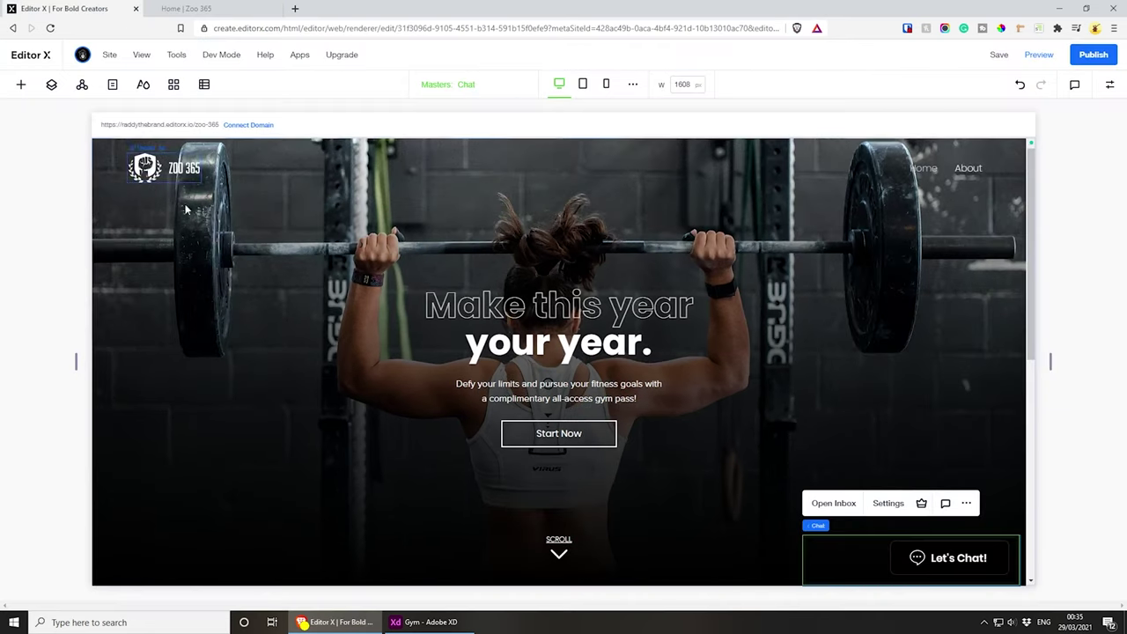
left_click(886, 504)
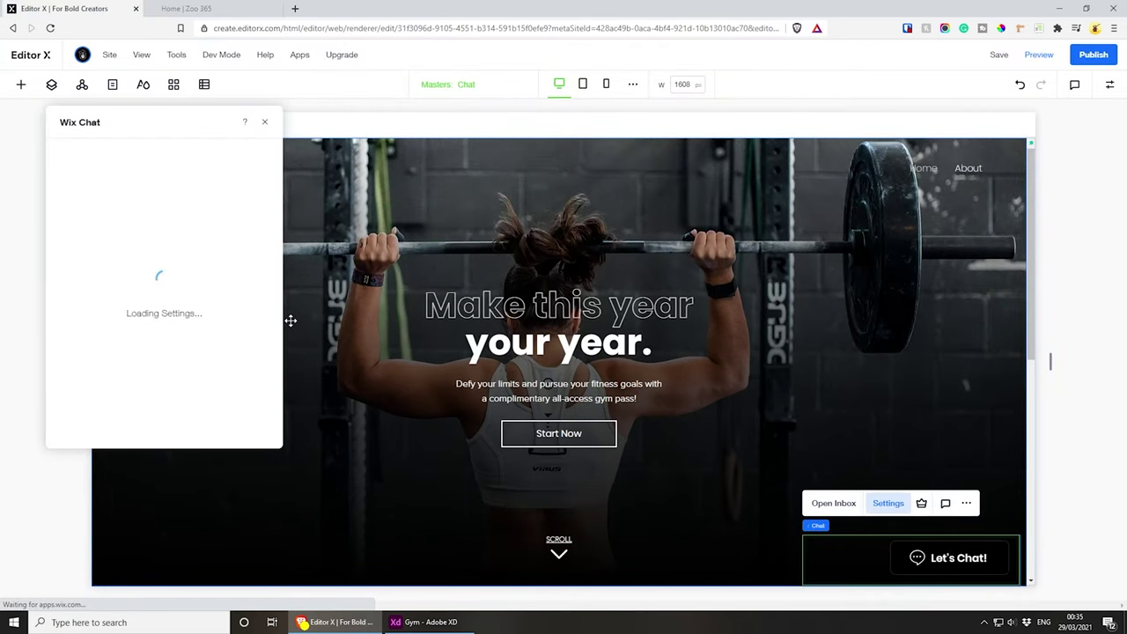
left_click(79, 201)
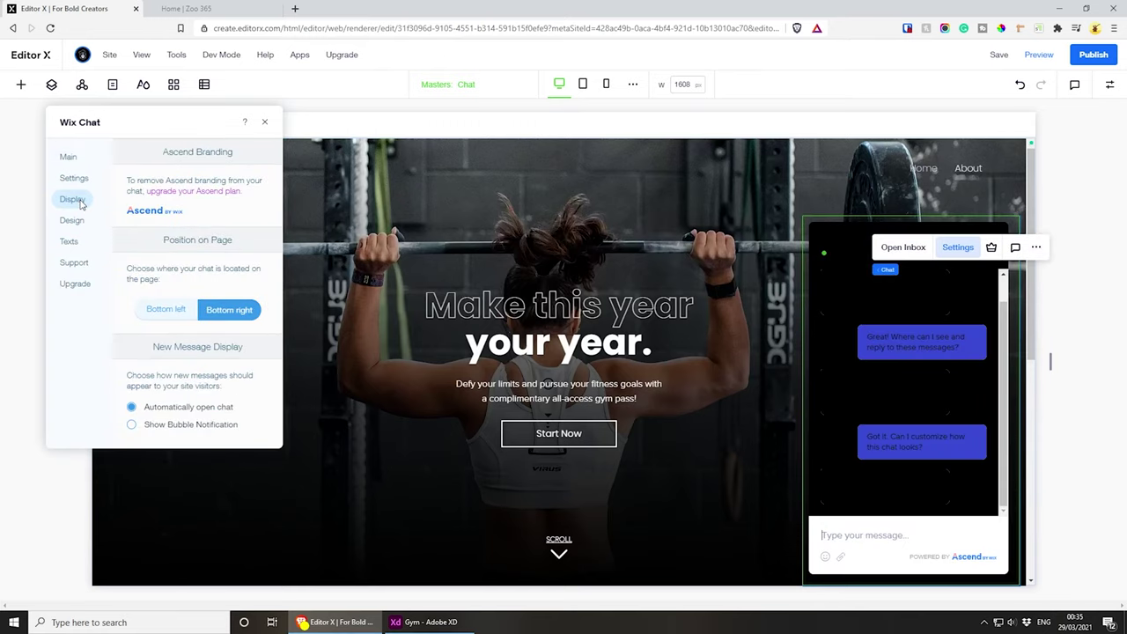
left_click(79, 225)
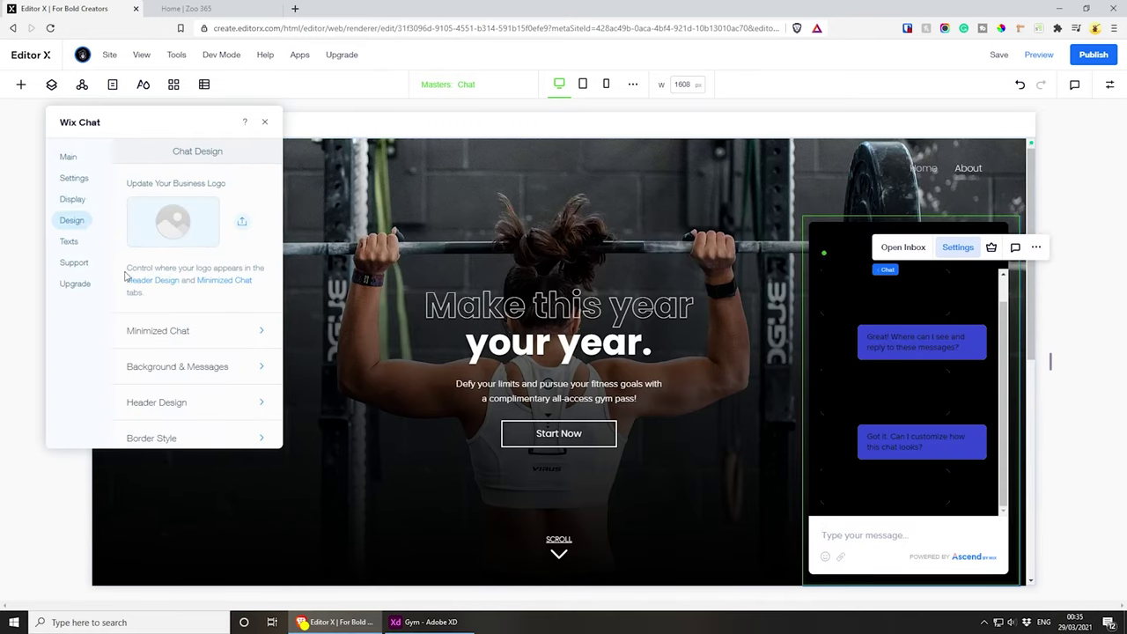
scroll(202, 387, "down", 1)
left_click(195, 359)
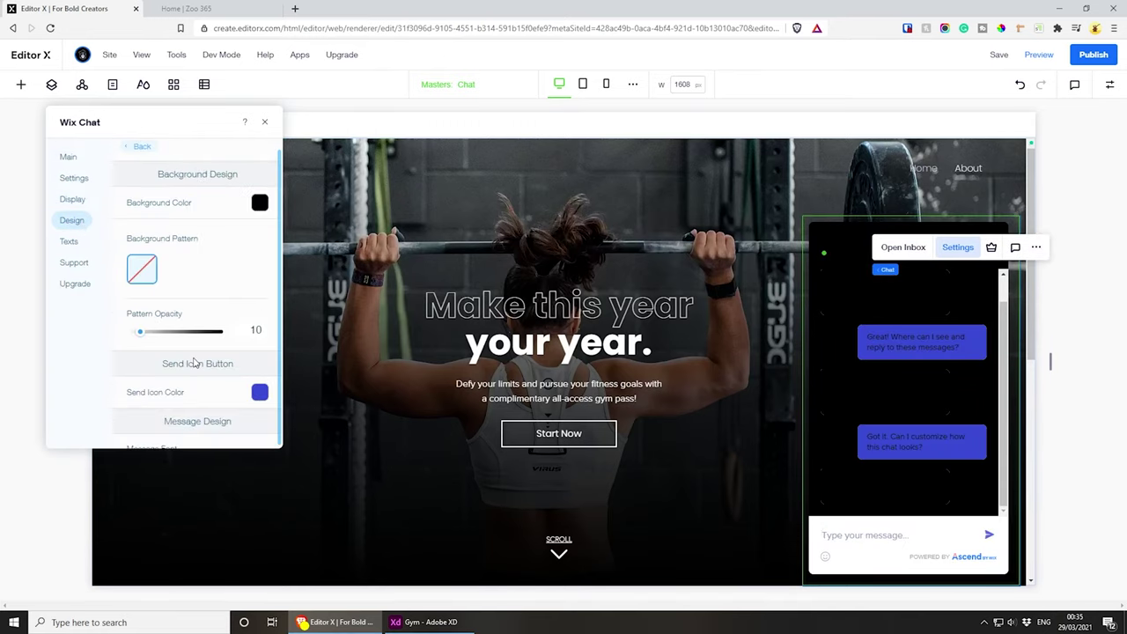
left_click(260, 202)
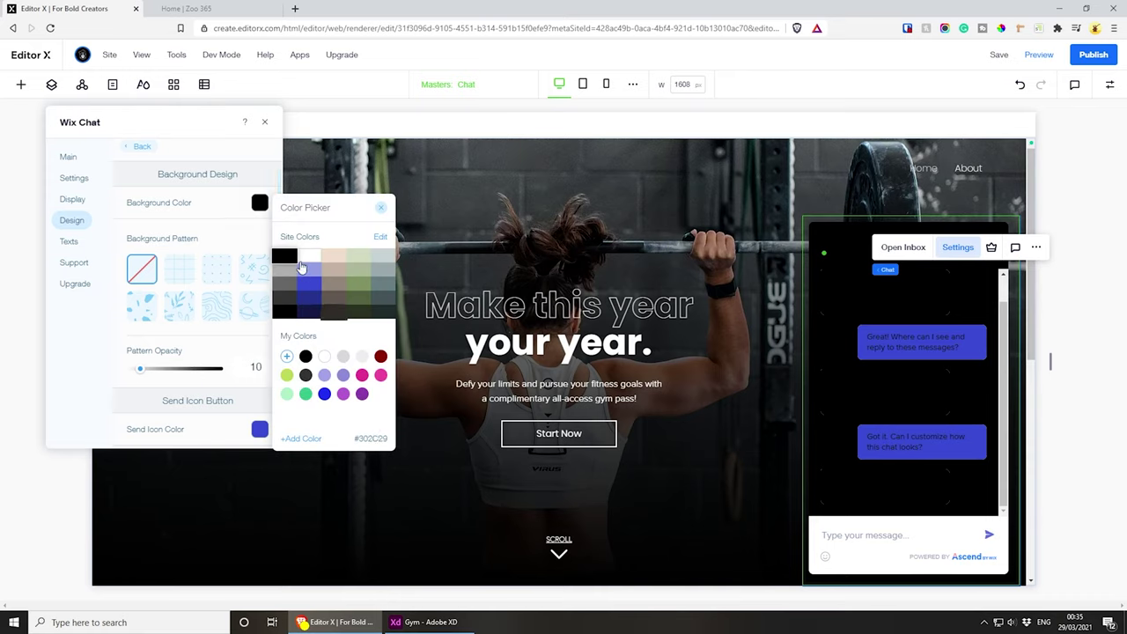
left_click(306, 258)
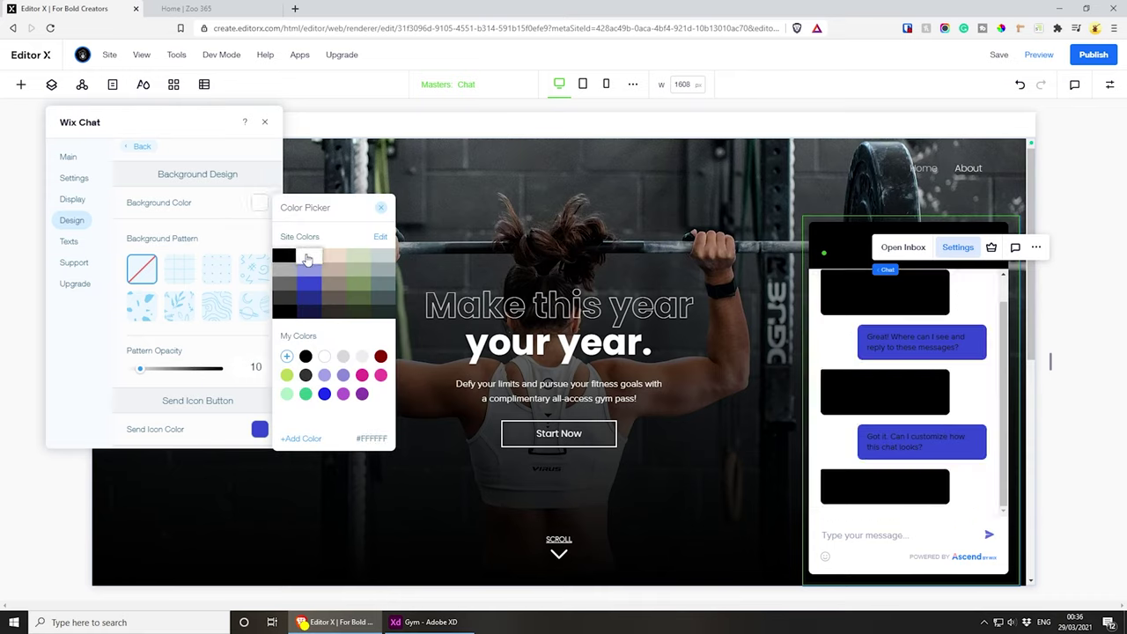
left_click(187, 230)
- Set the chat's send icon color to black (#000000)
scroll(203, 282, "down", 3)
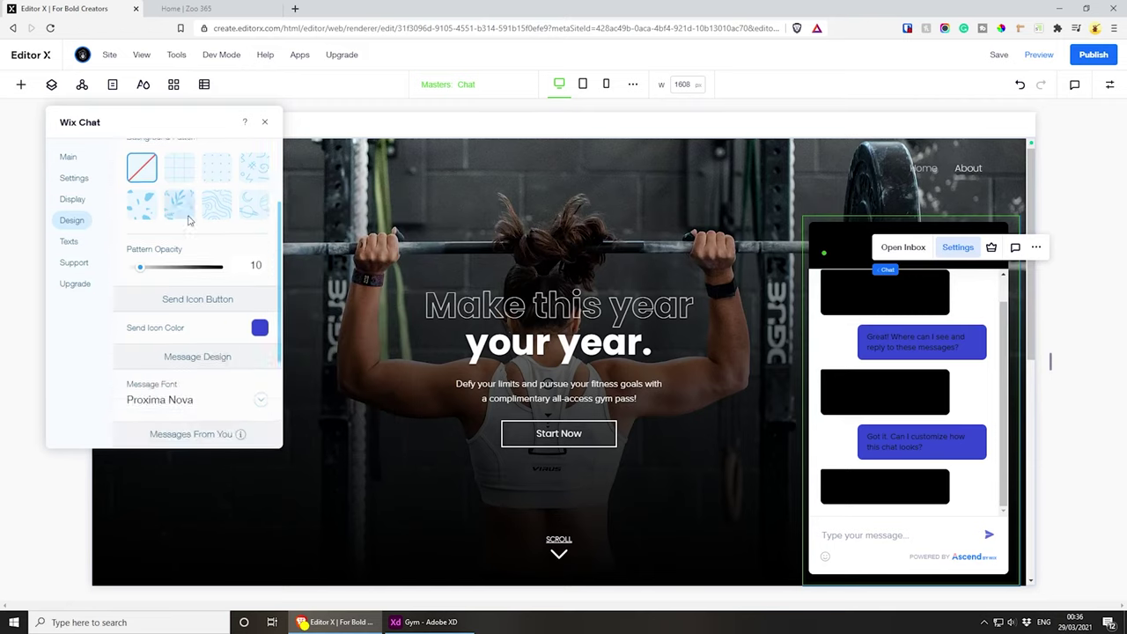
scroll(220, 325, "up", 1)
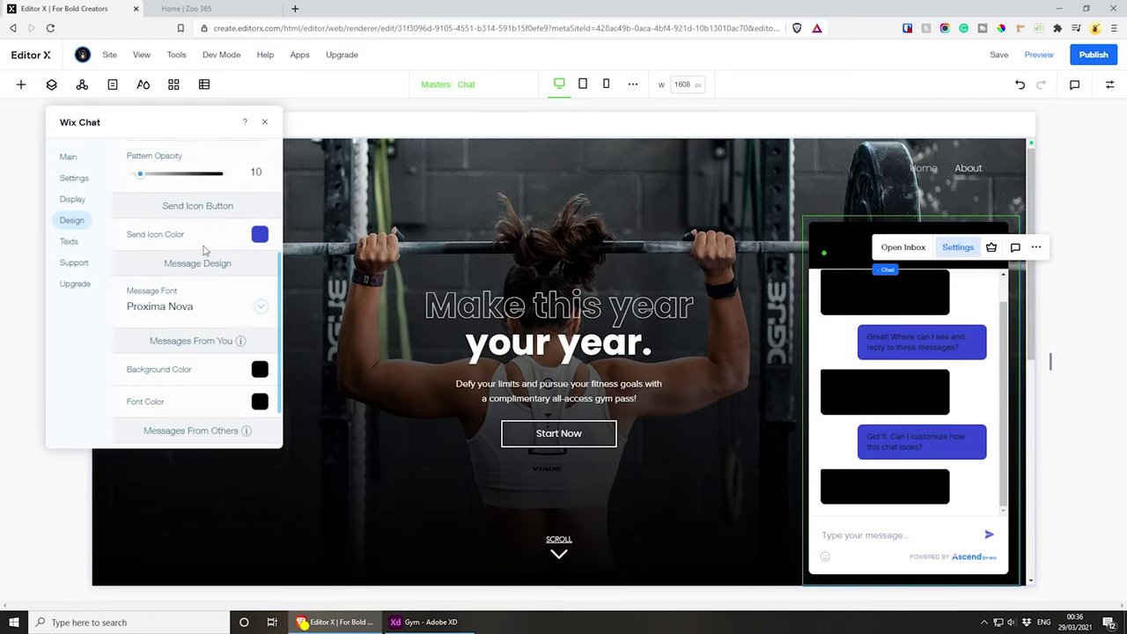
left_click(260, 234)
left_click(284, 287)
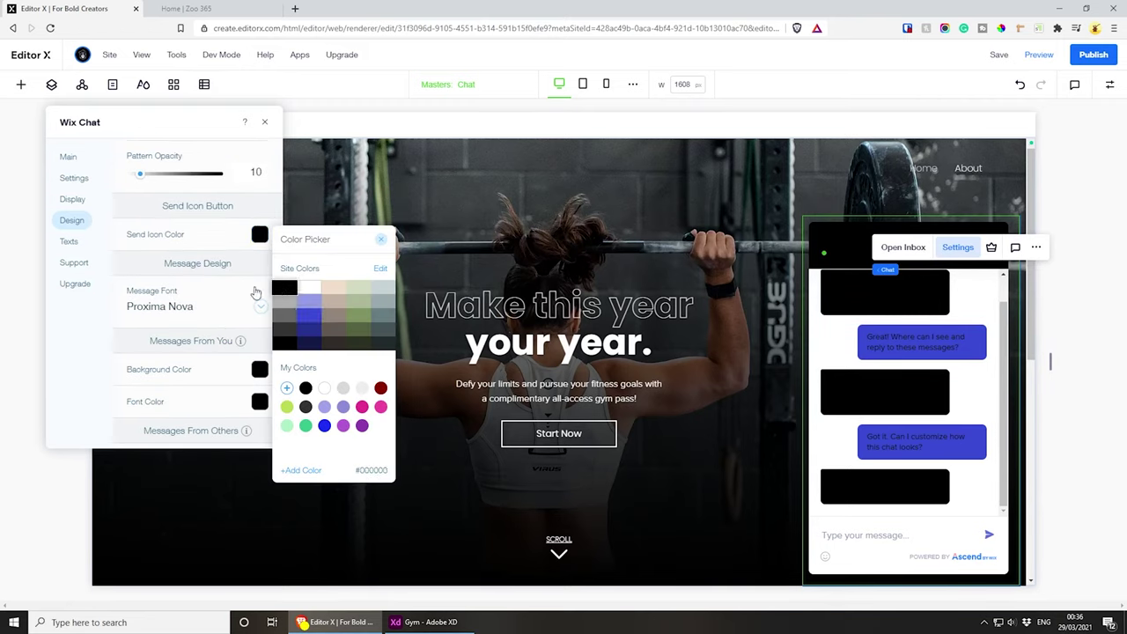
left_click(204, 292)
- Set the background color of Messages From You to white (#FFFFFF)
scroll(216, 296, "down", 1)
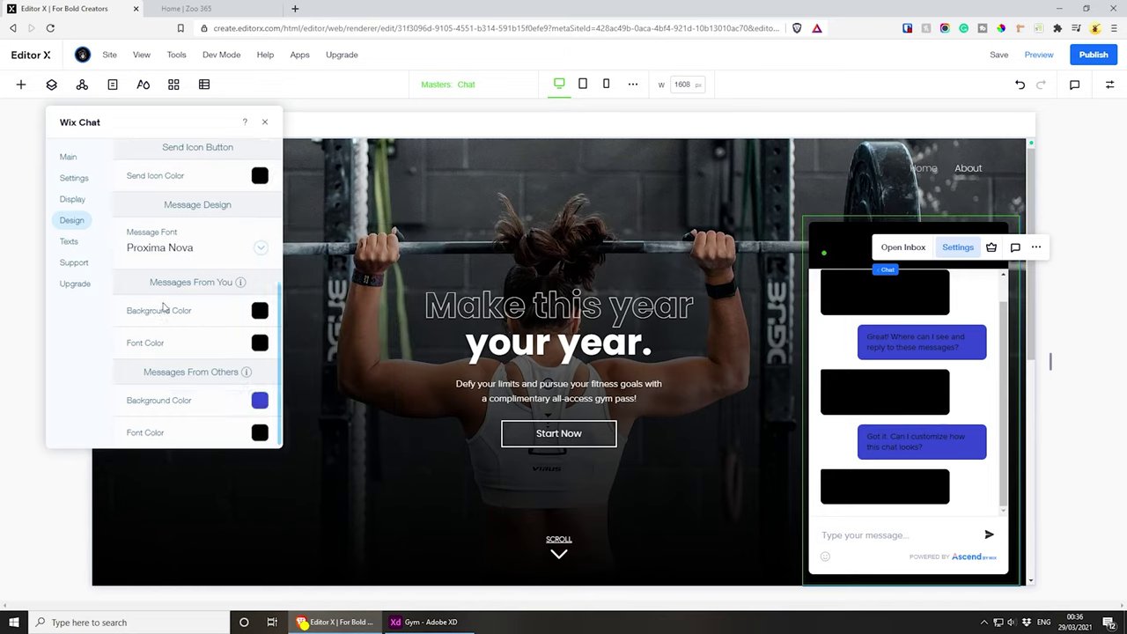
left_click(260, 311)
left_click(304, 367)
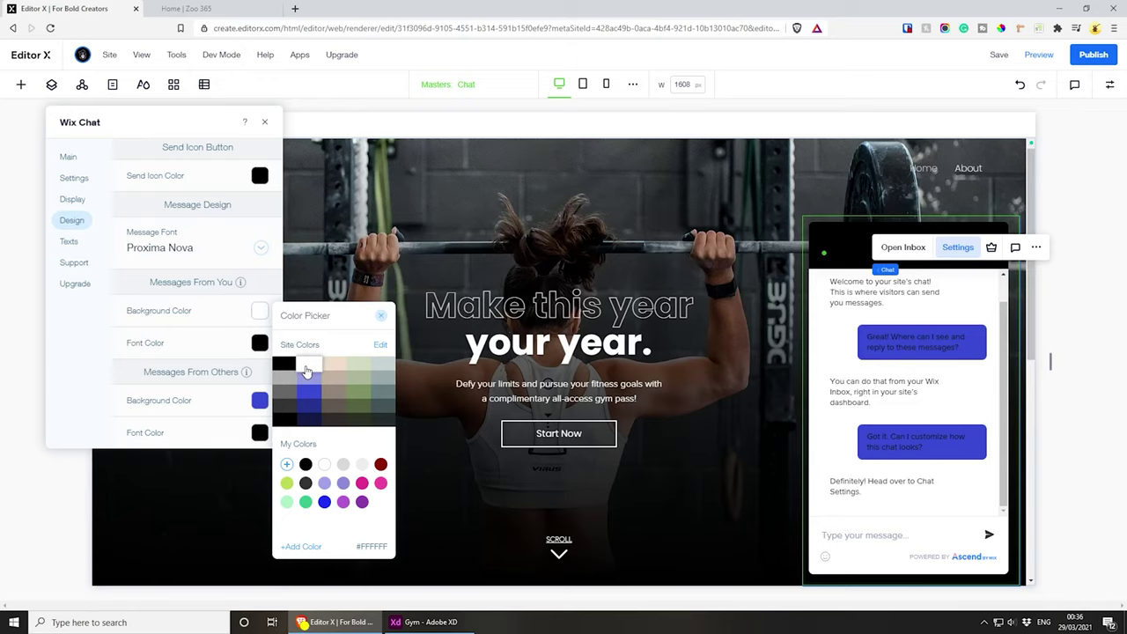
left_click(224, 349)
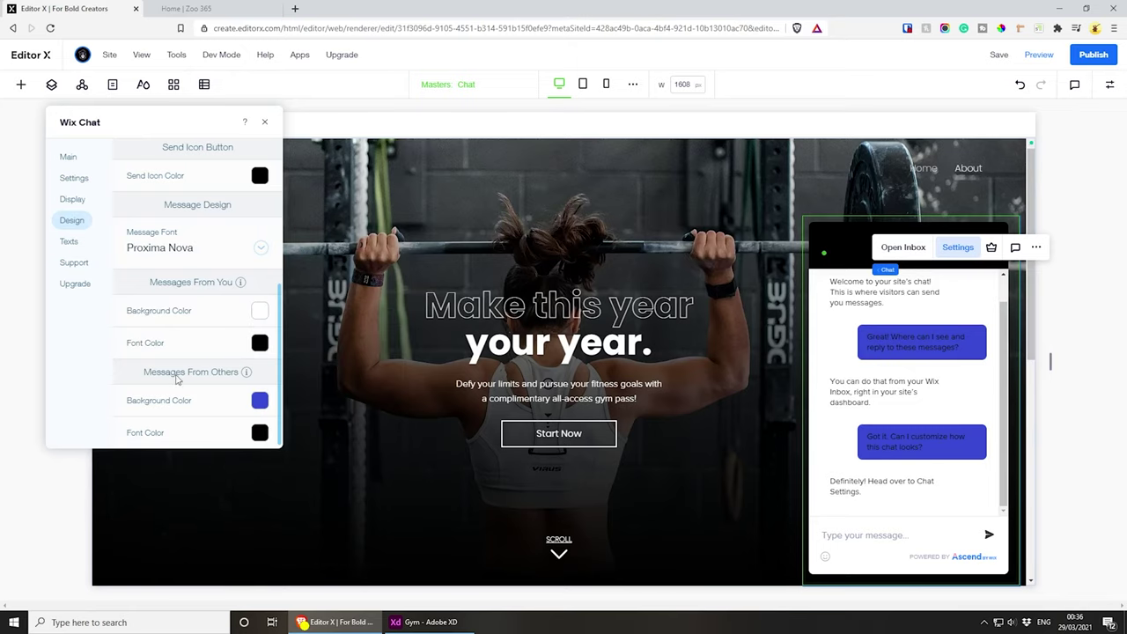
- Set the background color of Messages From Others to purple (#B45AD3)
left_click(260, 402)
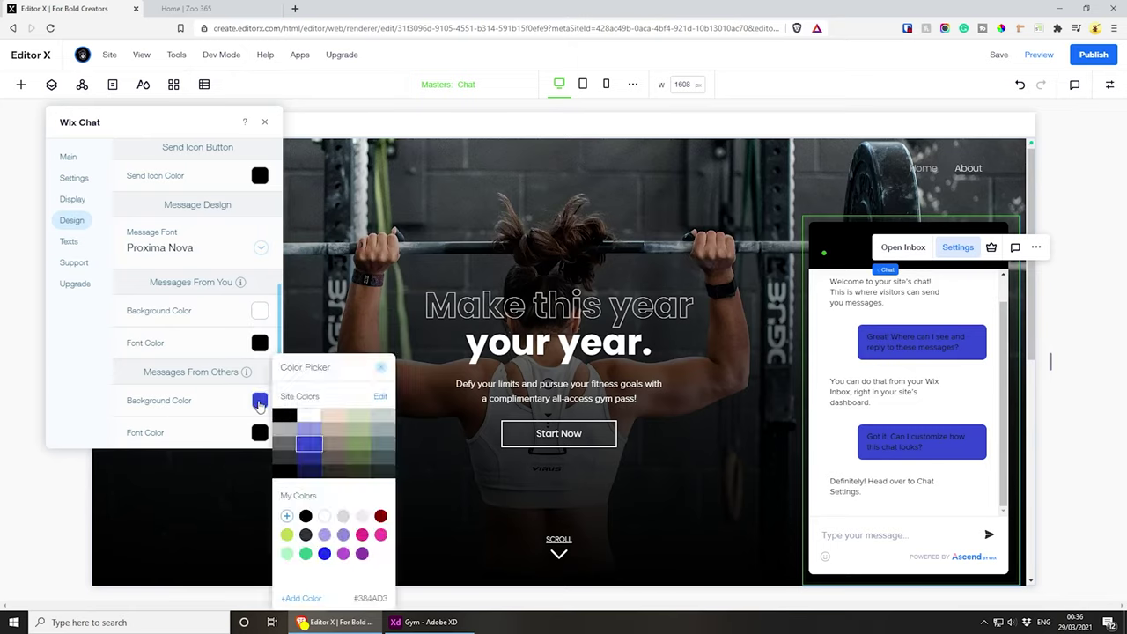
left_click(342, 553)
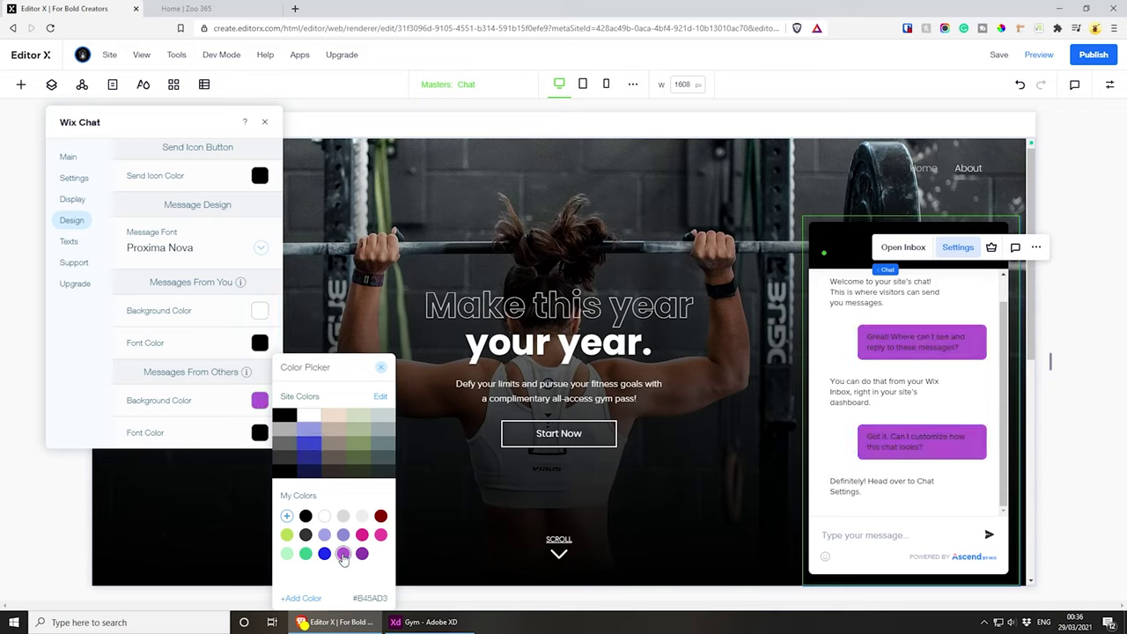
left_click(202, 359)
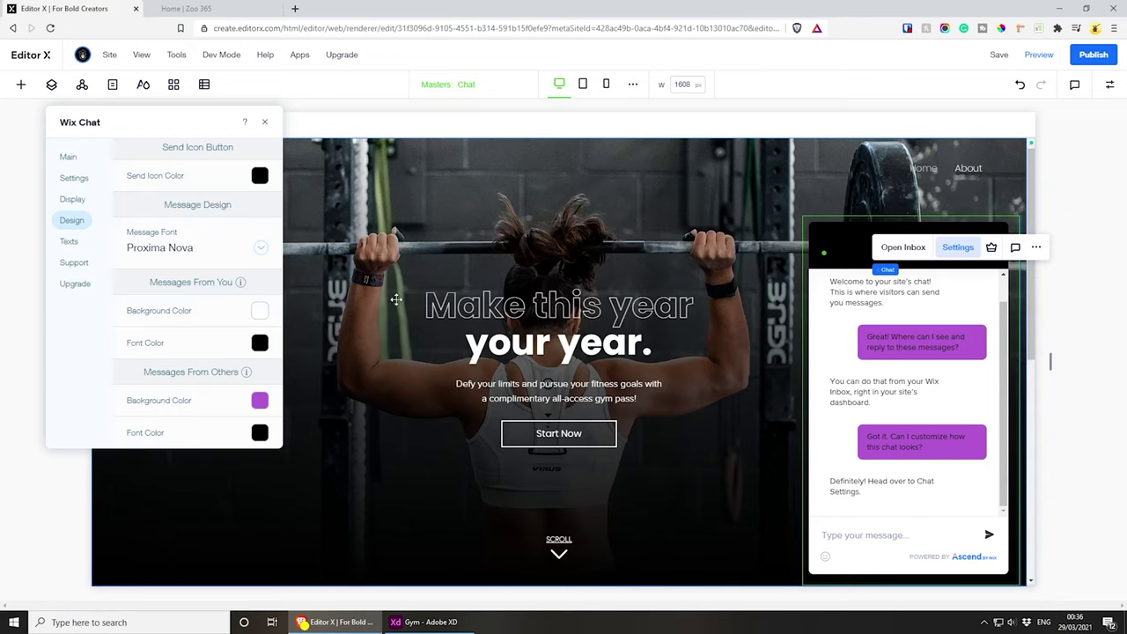
- Try the grid background pattern for the chat, then switch to the dotted pattern
scroll(200, 388, "up", 5)
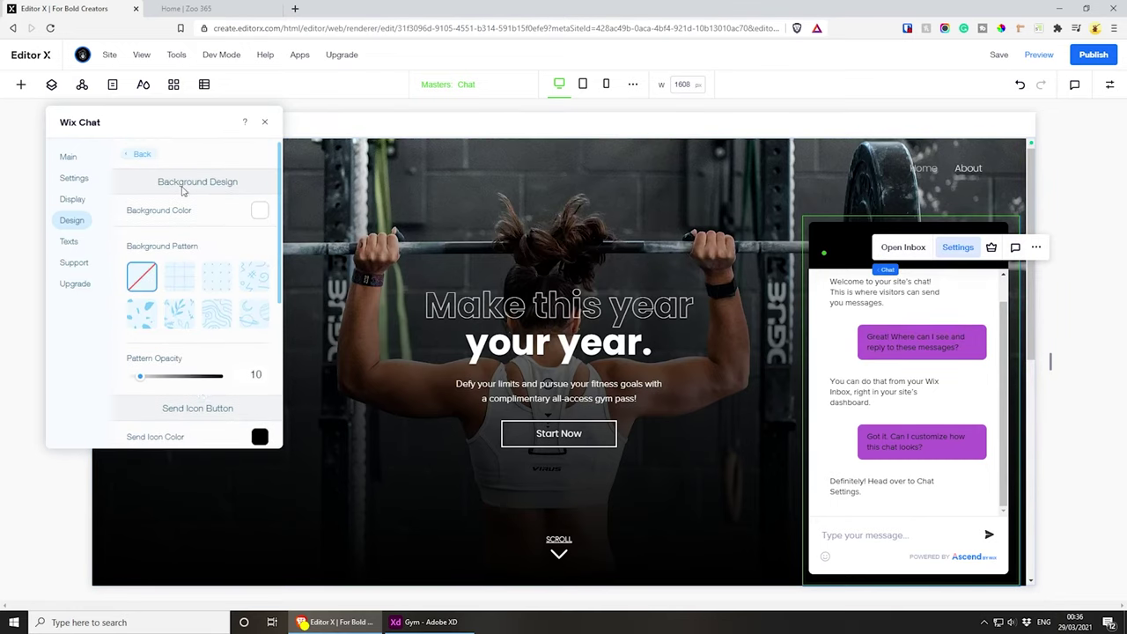
scroll(194, 327, "down", 2)
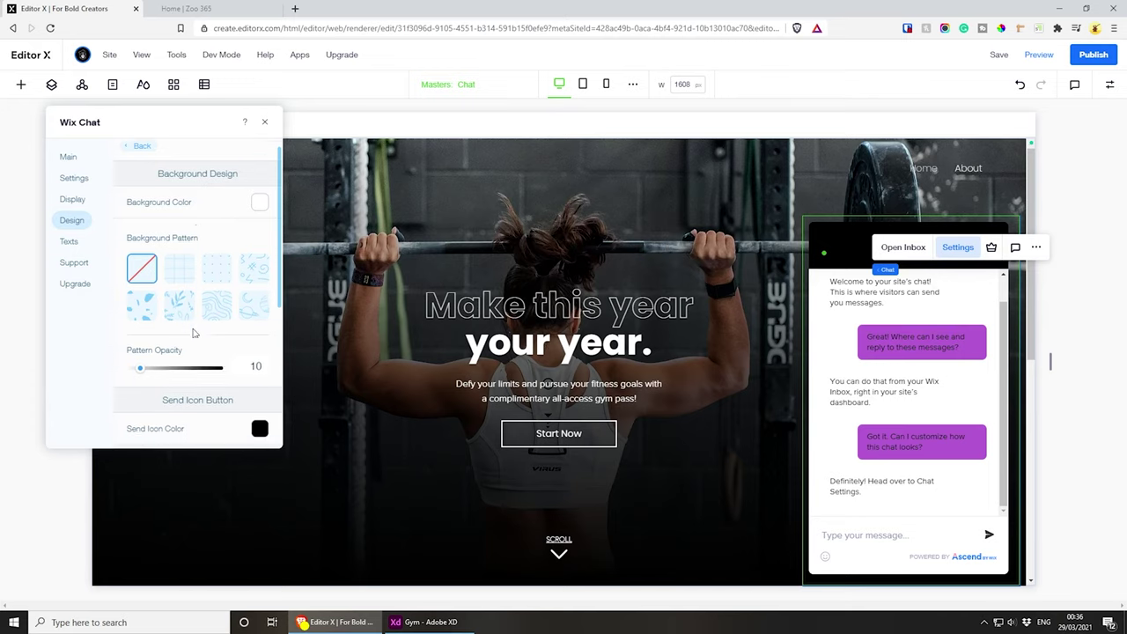
scroll(190, 336, "down", 2)
scroll(190, 336, "up", 4)
left_click(177, 280)
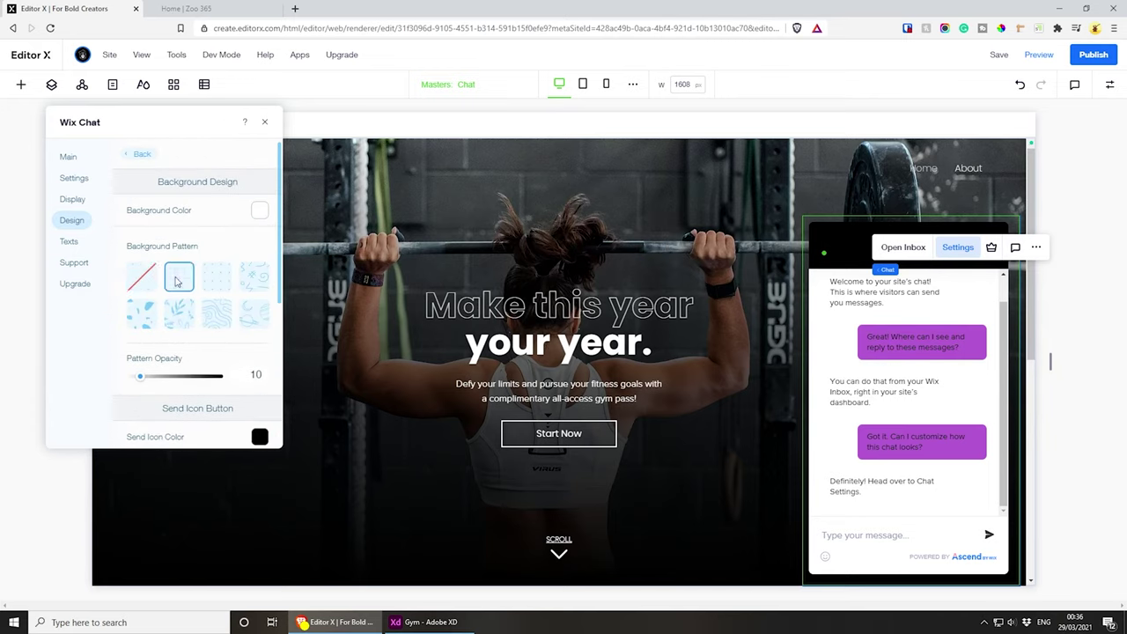
left_click(215, 287)
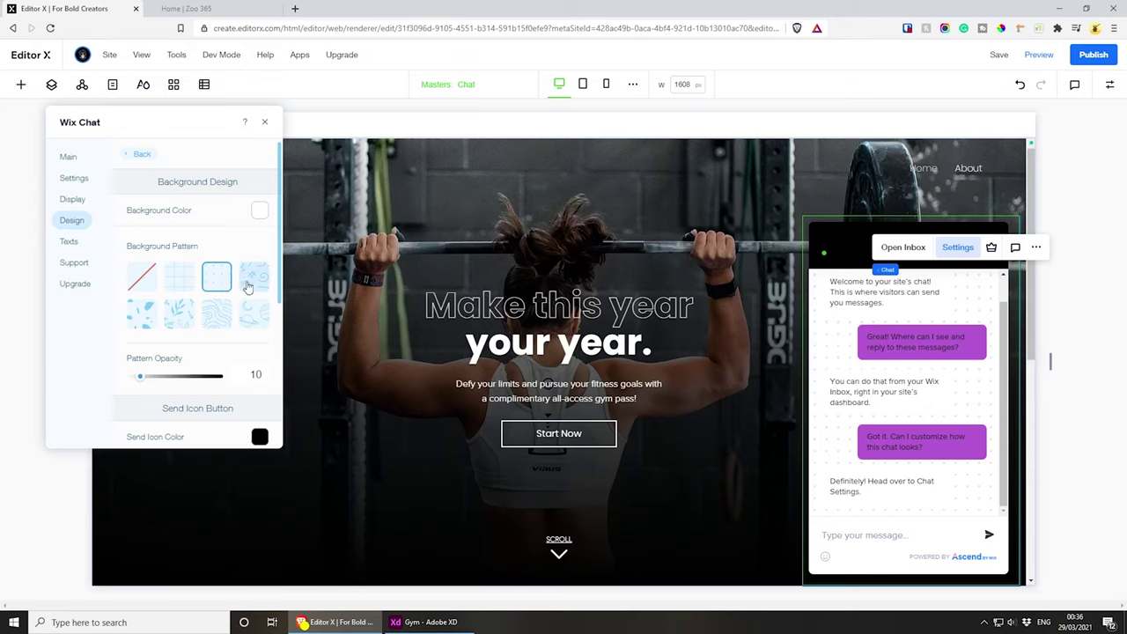
- Set the Wix Chat header's background color to white (#FFFFFF) and close the chat settings
left_click(201, 394)
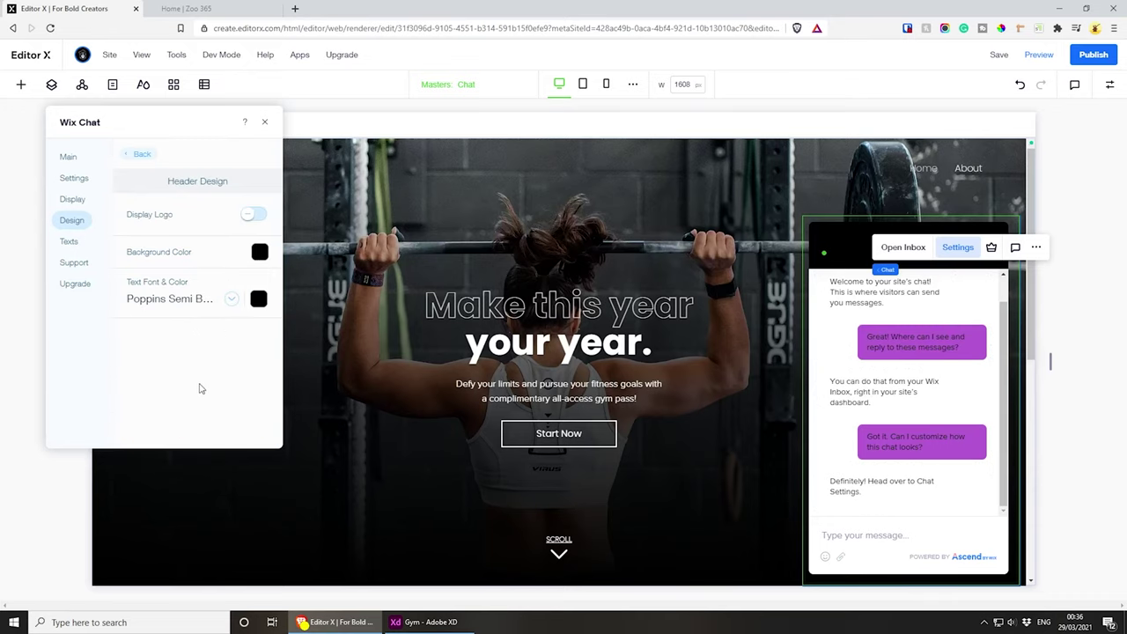
left_click(260, 251)
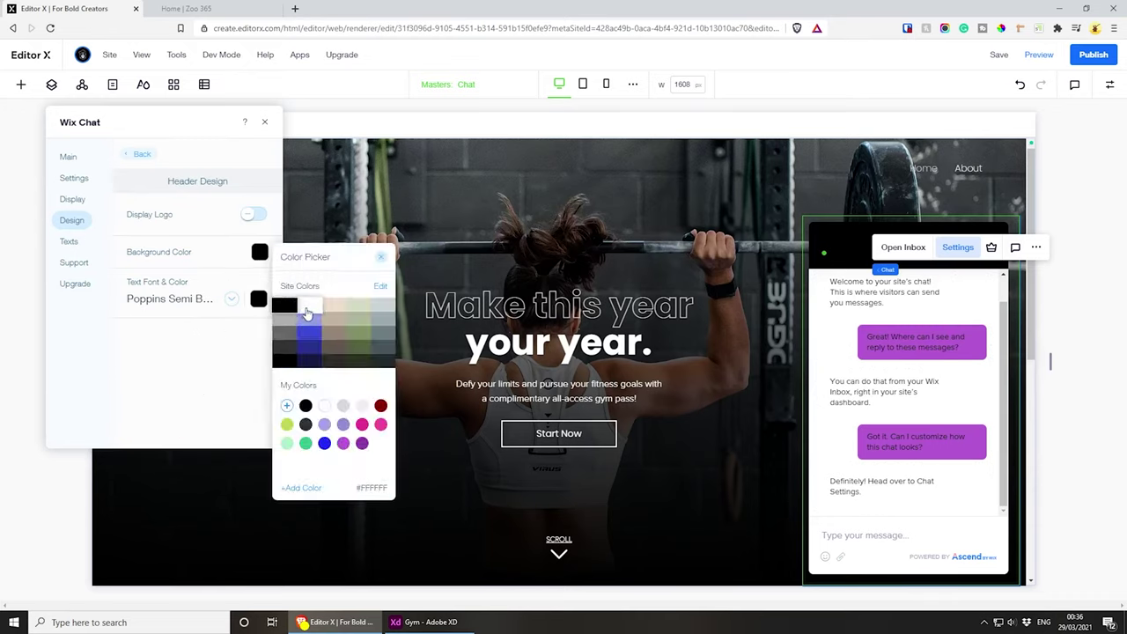
left_click(308, 310)
left_click(170, 355)
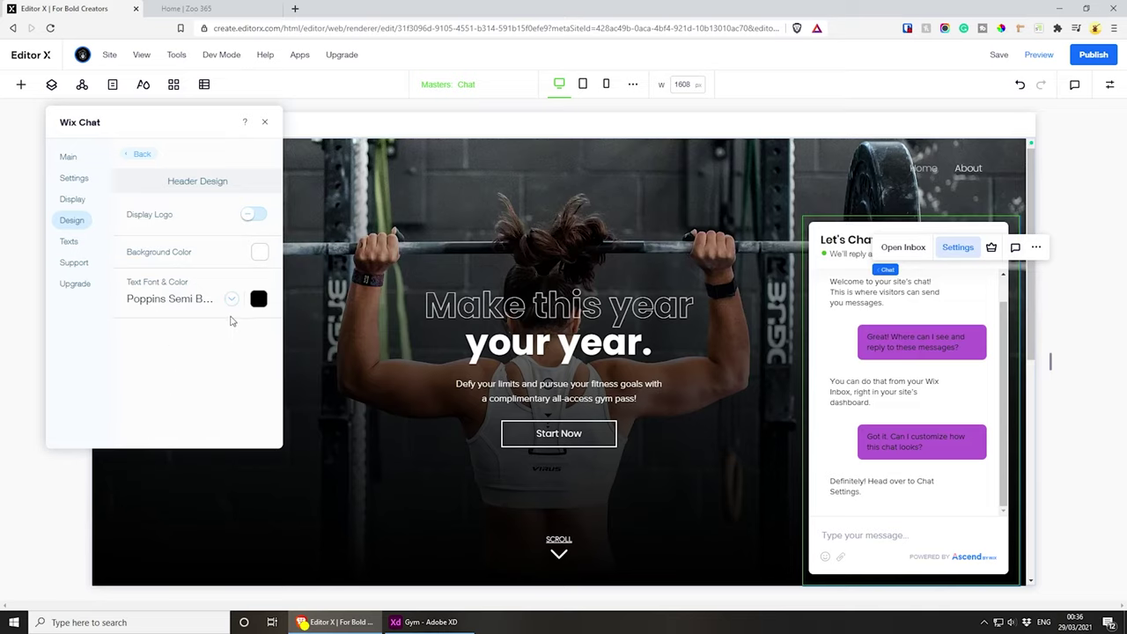
left_click(265, 122)
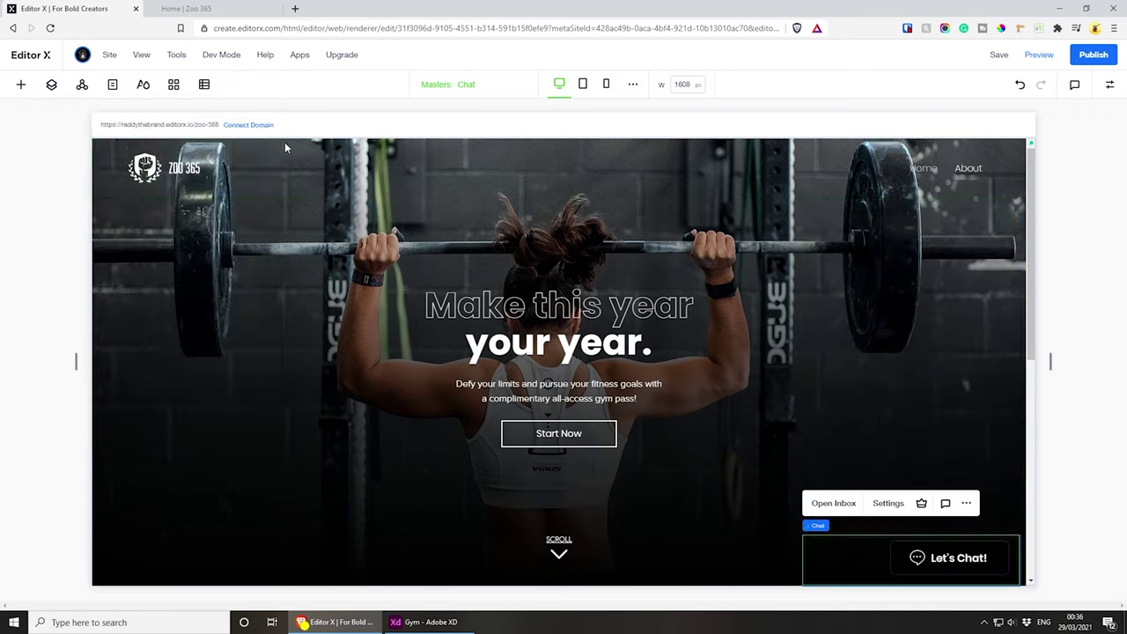
- Save the site, then preview the home page and check the opened Let's Chat! window
left_click(999, 54)
left_click(185, 9)
left_click(79, 9)
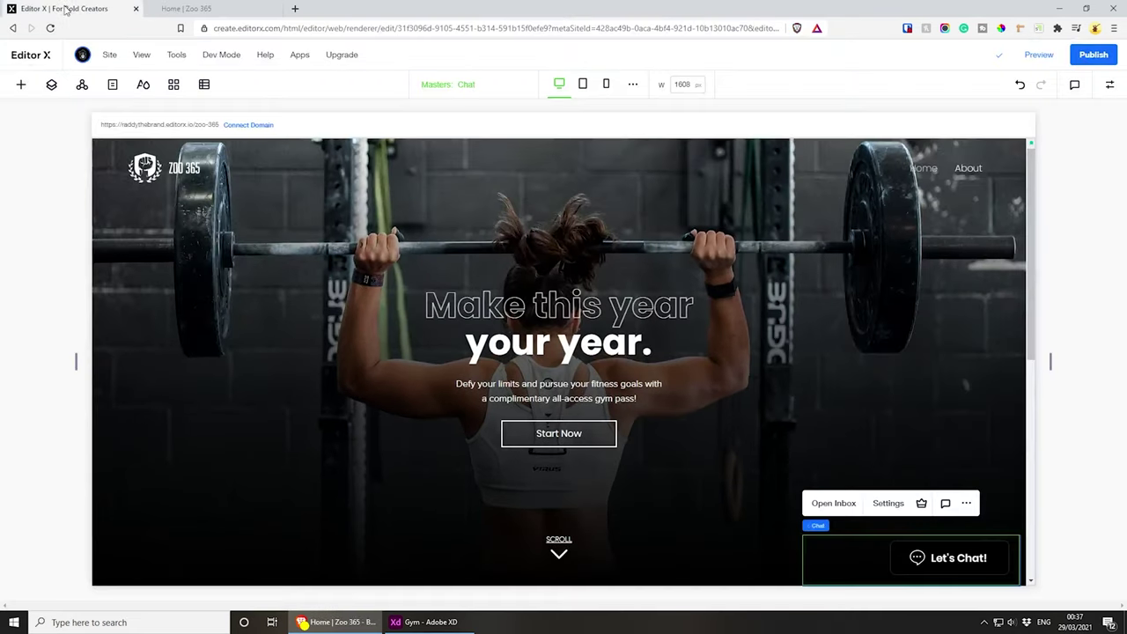
left_click(1039, 55)
left_click(1000, 543)
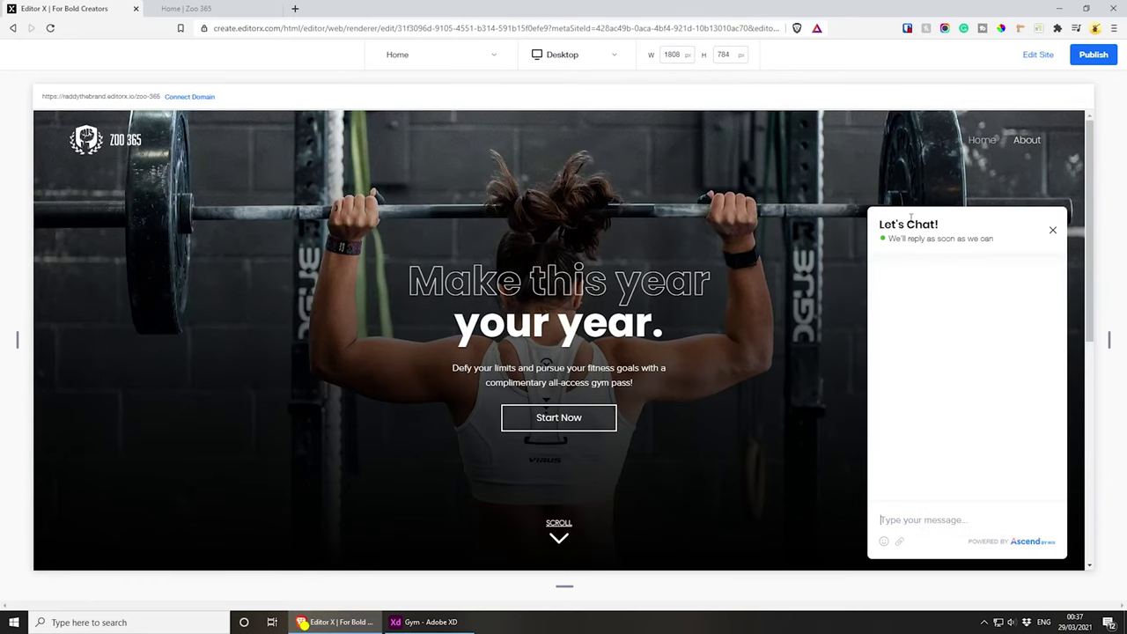
left_click(1052, 230)
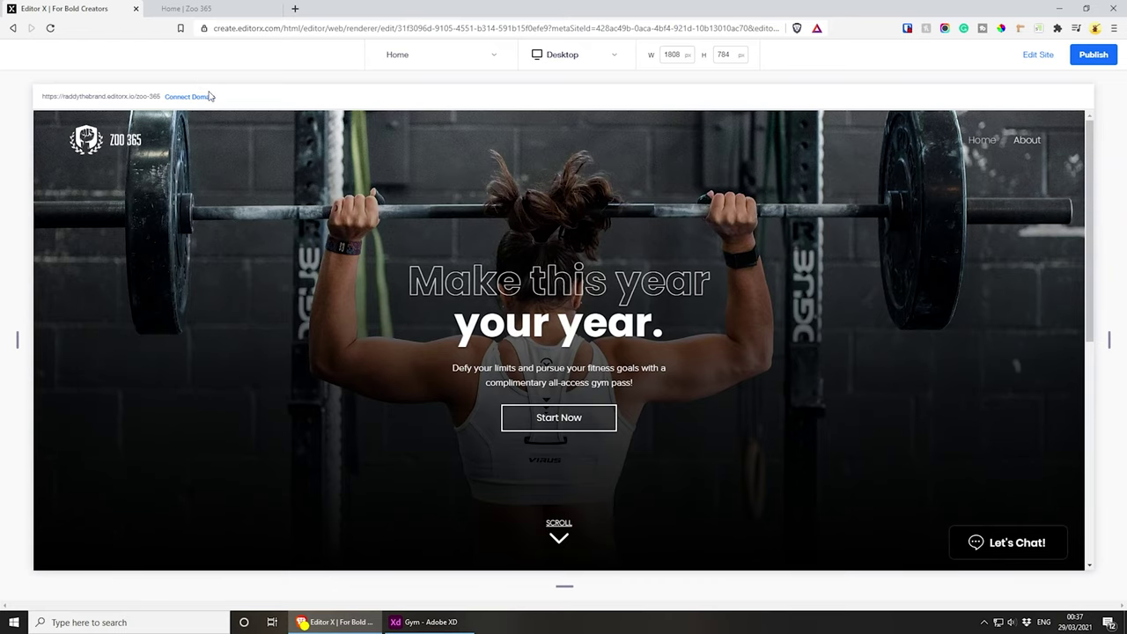
- Switch to the Gym design in Adobe XD and examine the sizes and spacing of the Expert Coaching, Nutrition and Support cards
key("alt+Tab")
scroll(588, 422, "down", 5)
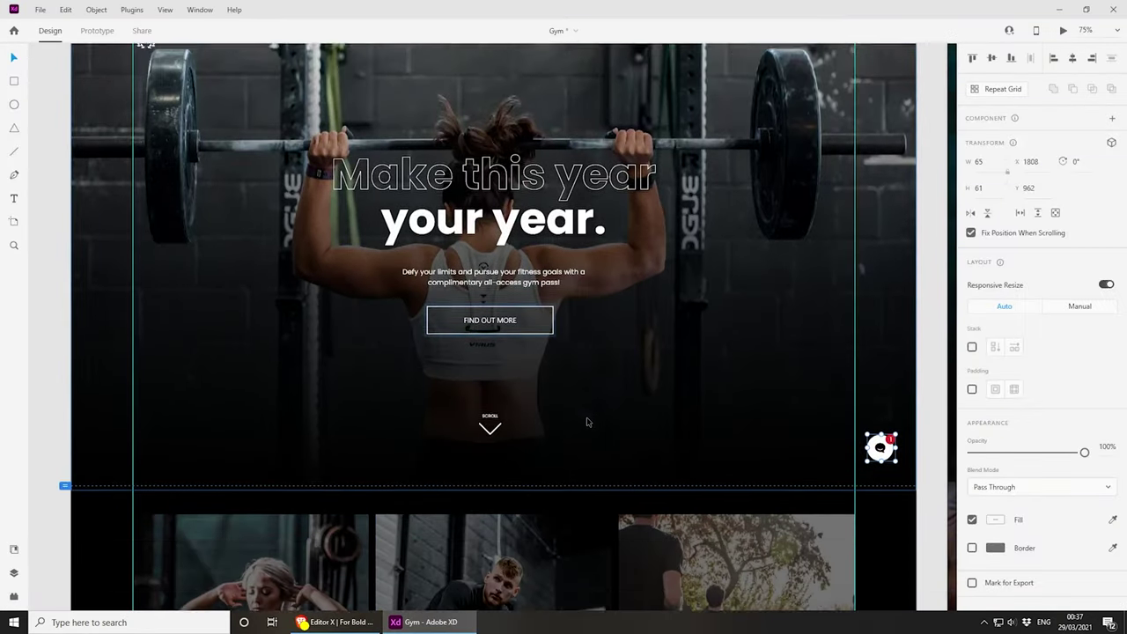
scroll(588, 422, "down", 3)
scroll(586, 422, "up", 1)
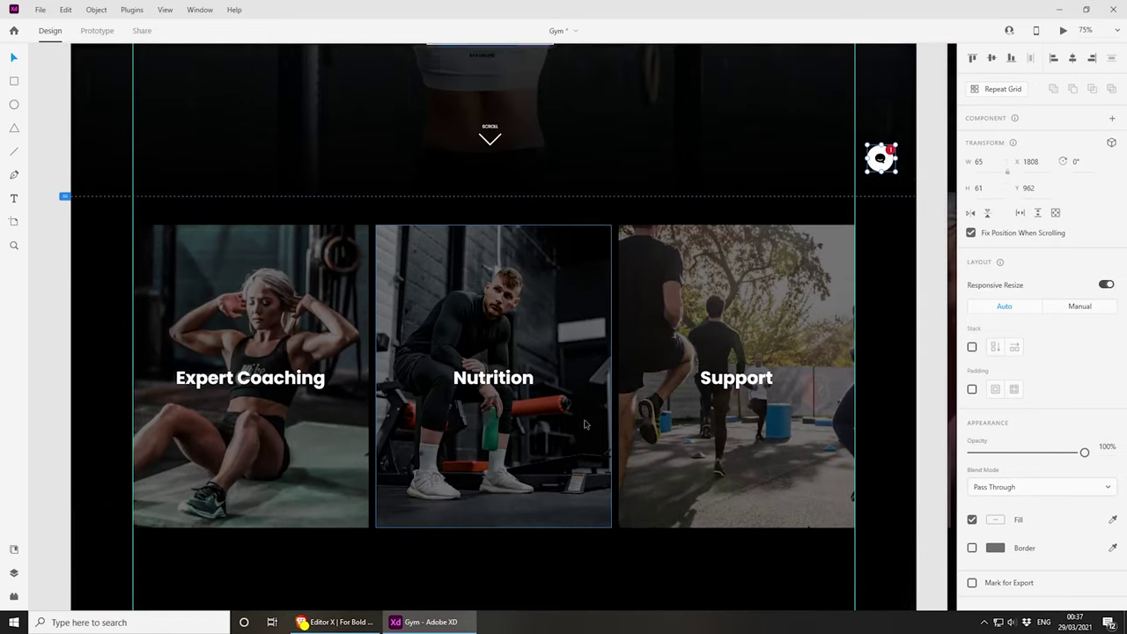
scroll(585, 424, "down", 1)
scroll(567, 398, "up", 2)
scroll(274, 430, "down", 2)
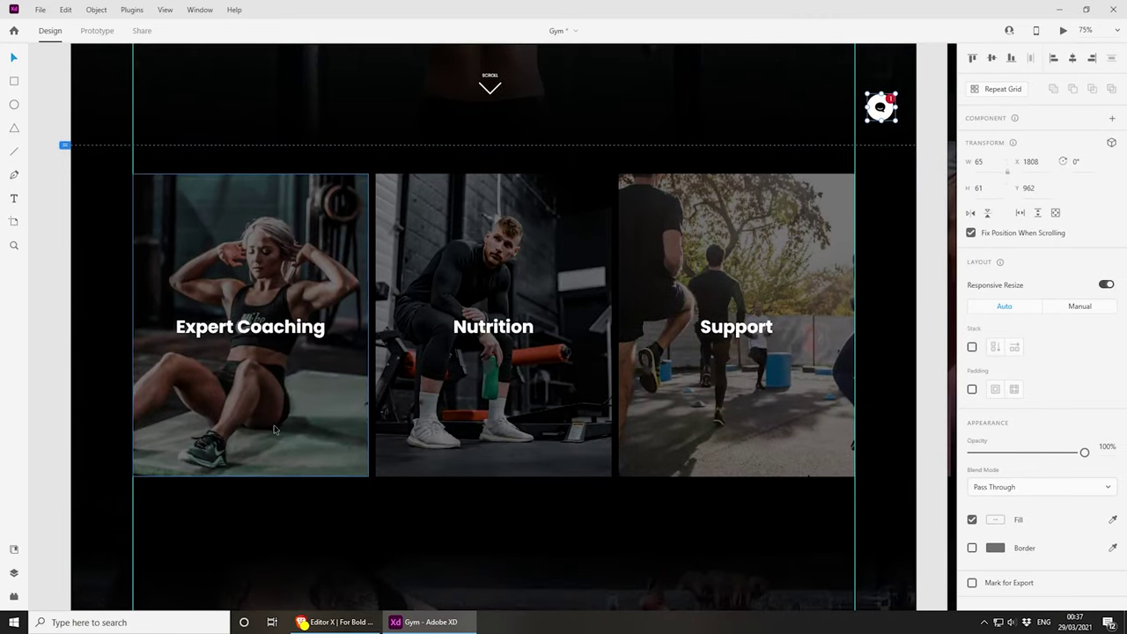
left_click(236, 332)
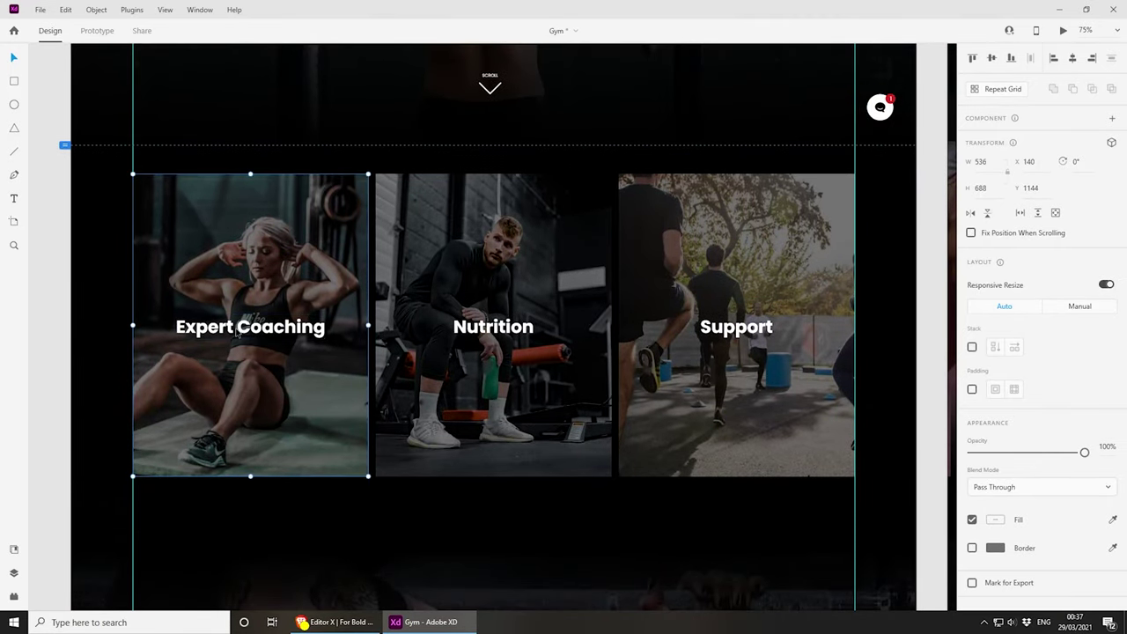
key("Tab")
key("Tab")
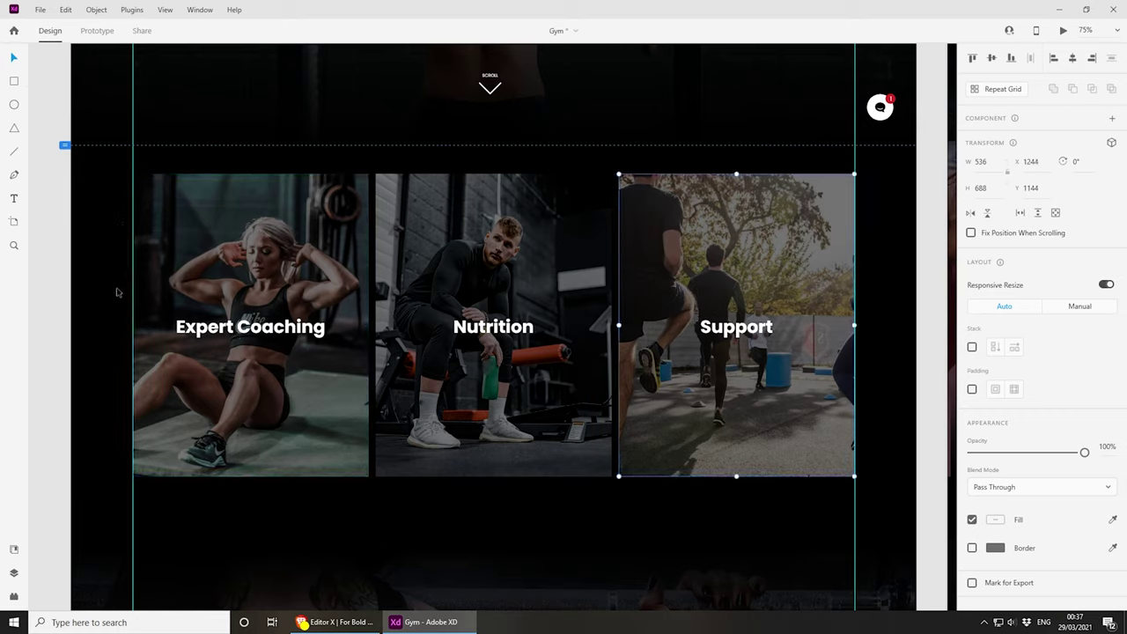
- Inspect the dimensions of the gradient rectangles below and above the cards, selecting the upper rectangle's height value
left_click(210, 557)
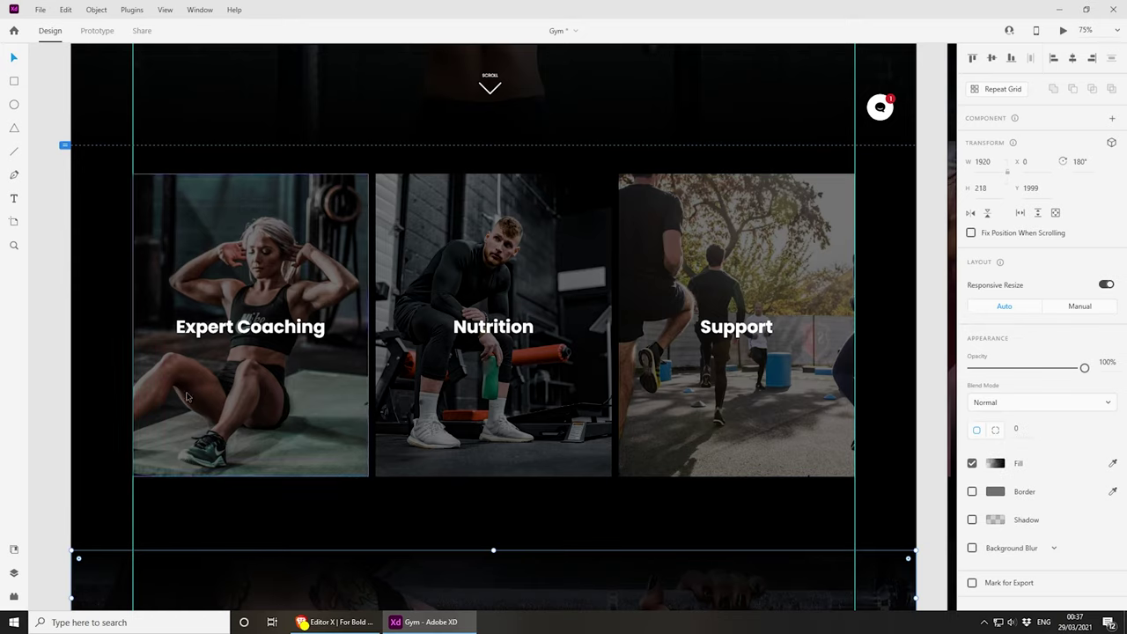
left_click(109, 154)
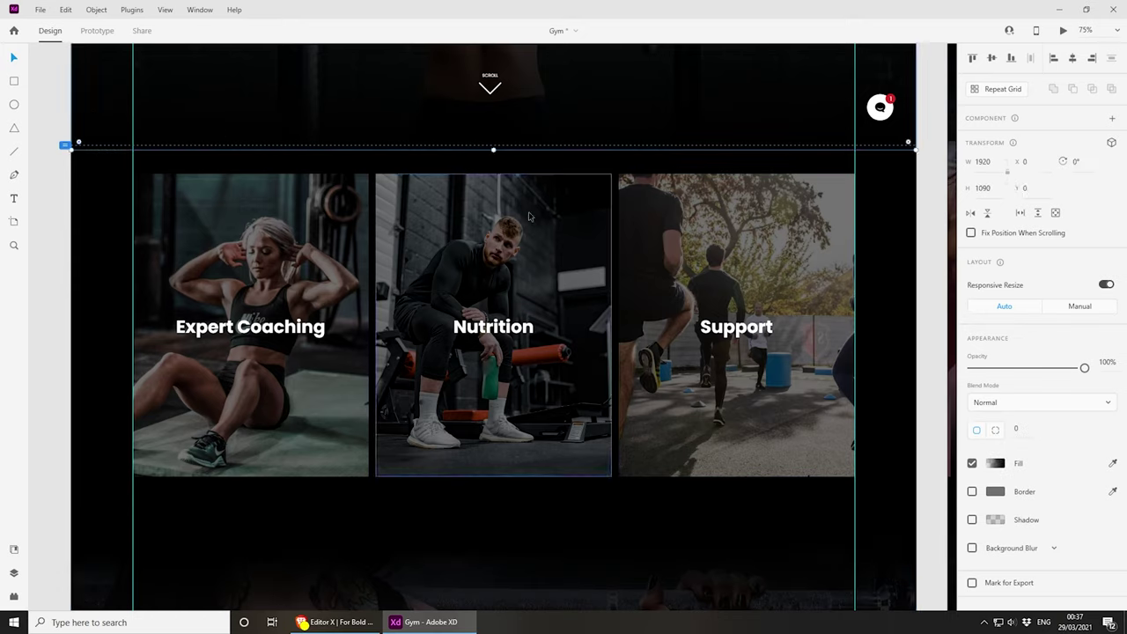
left_click(991, 188)
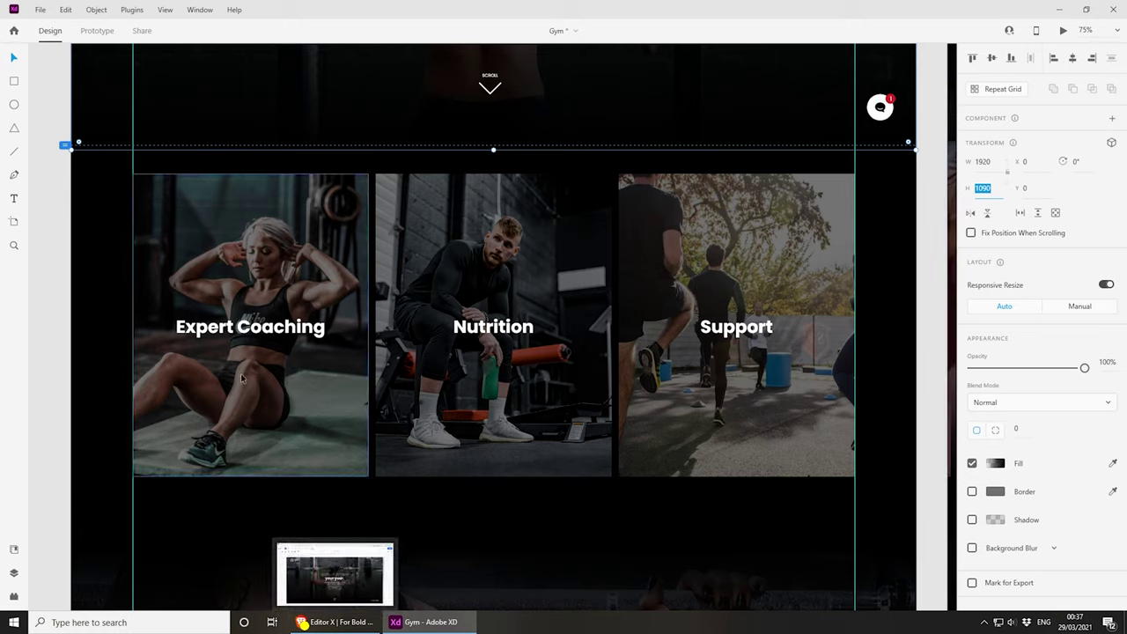
- Switch back to Editor X, set the blank section below the hero to 1090 px high and remove its minimum height
left_click(337, 621)
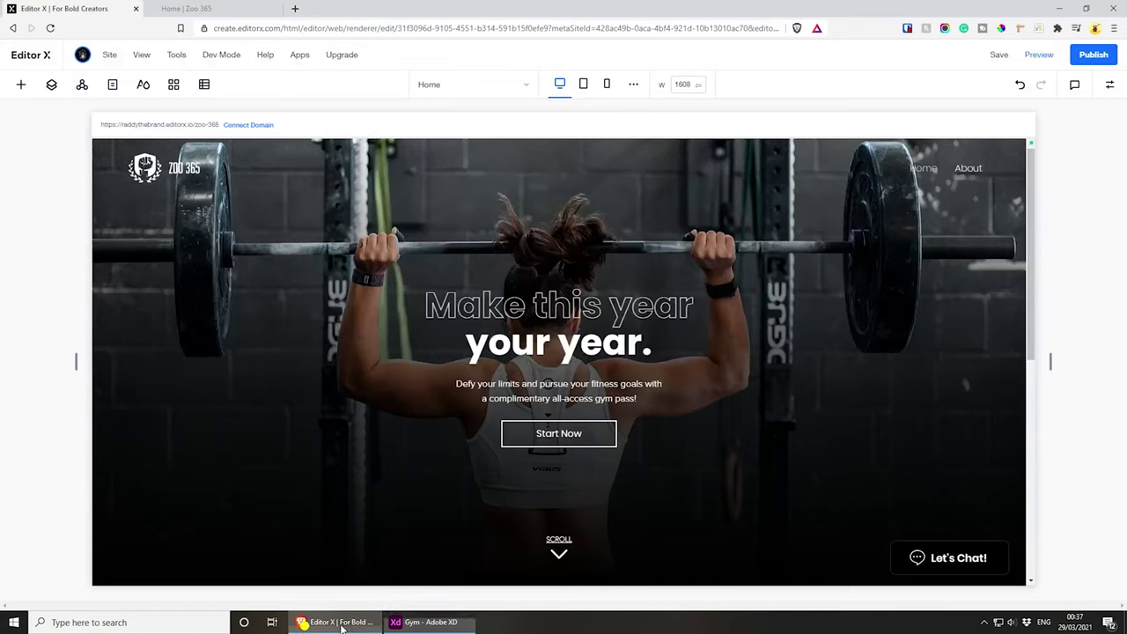
scroll(452, 310, "down", 3)
scroll(453, 310, "down", 3)
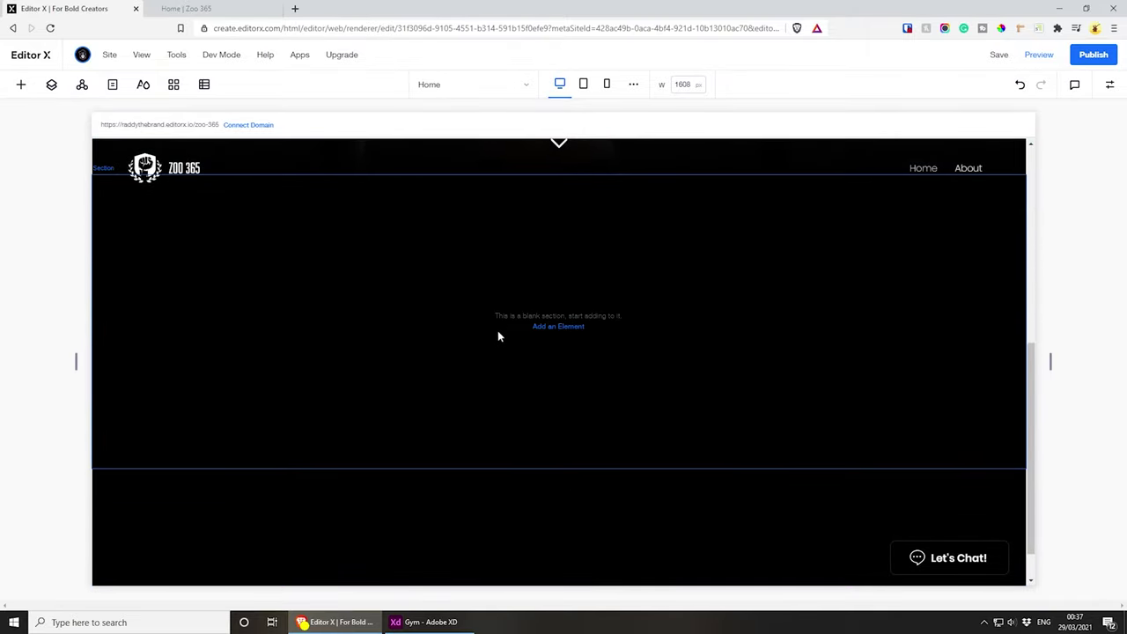
scroll(515, 372, "up", 2)
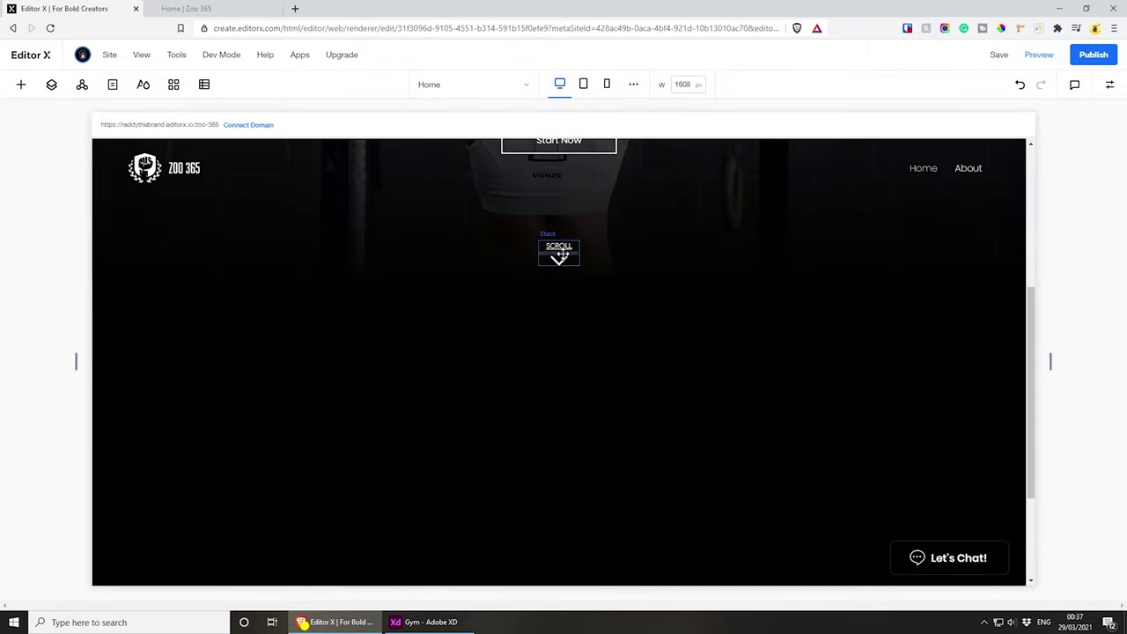
scroll(557, 338, "down", 3)
scroll(557, 352, "up", 1)
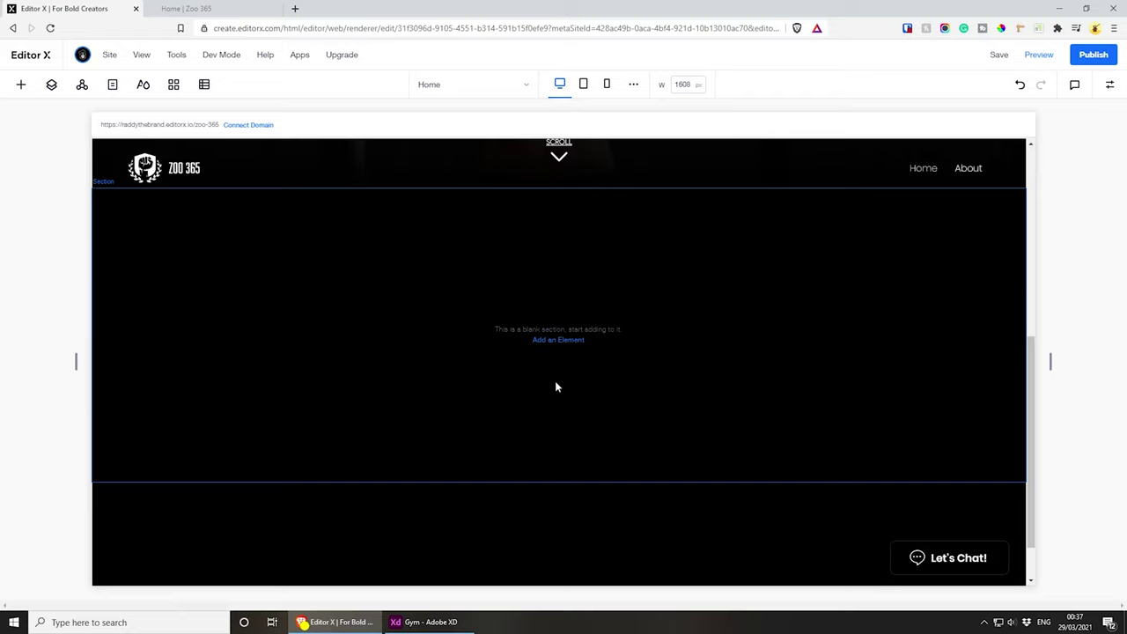
left_click(817, 286)
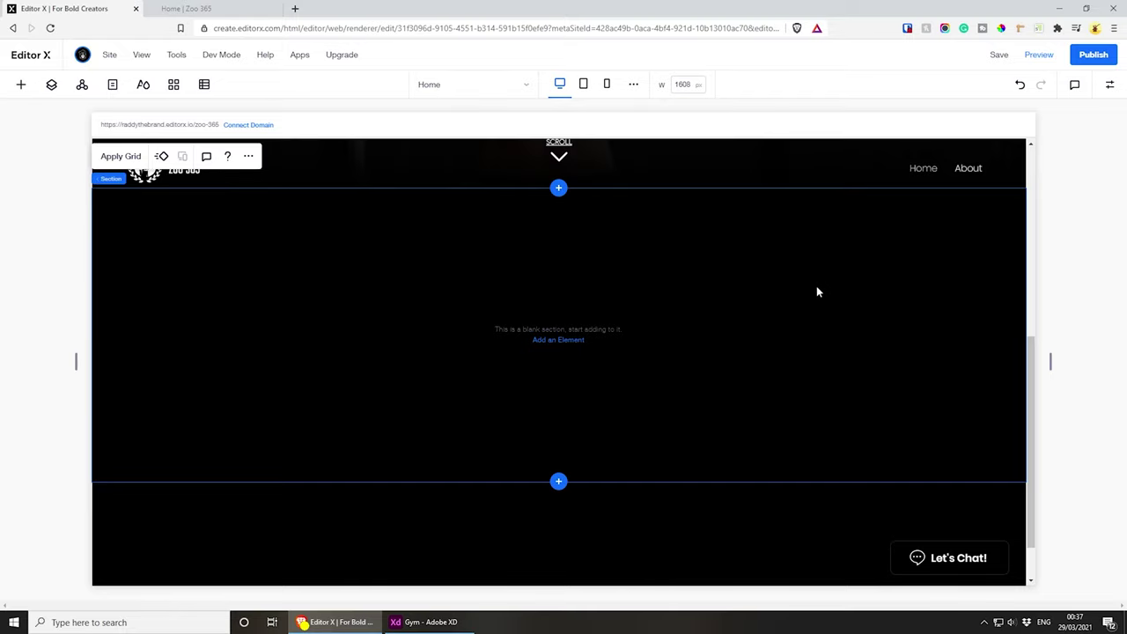
left_click(1110, 84)
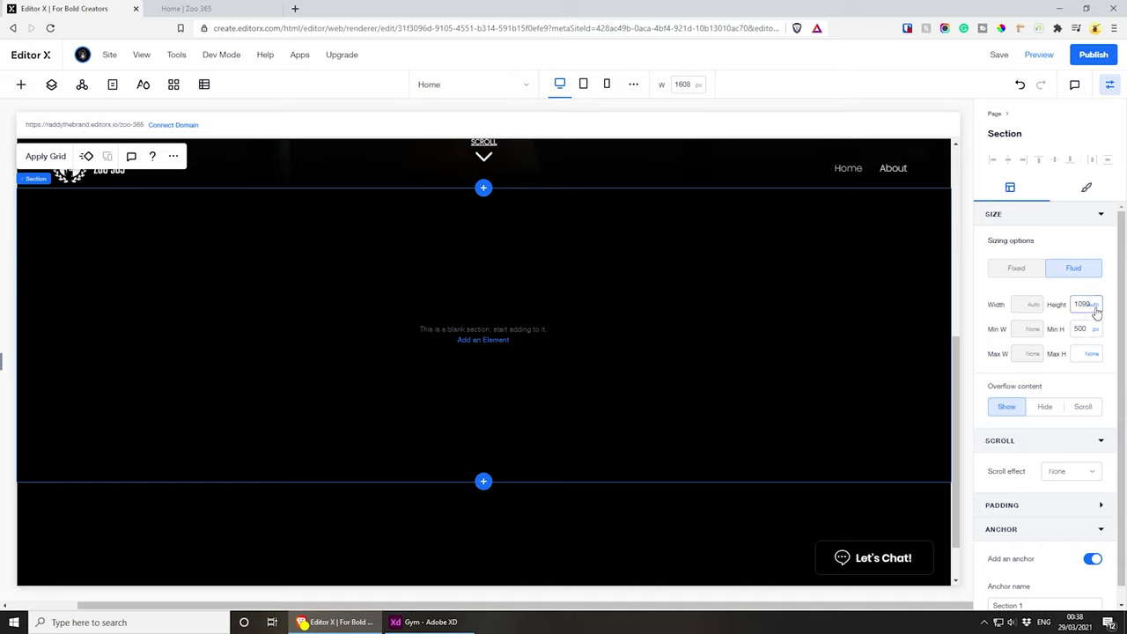
left_click(1092, 309)
left_click(1070, 351)
left_click(1082, 329)
key("BackSpace")
left_click(1080, 303)
key("Return")
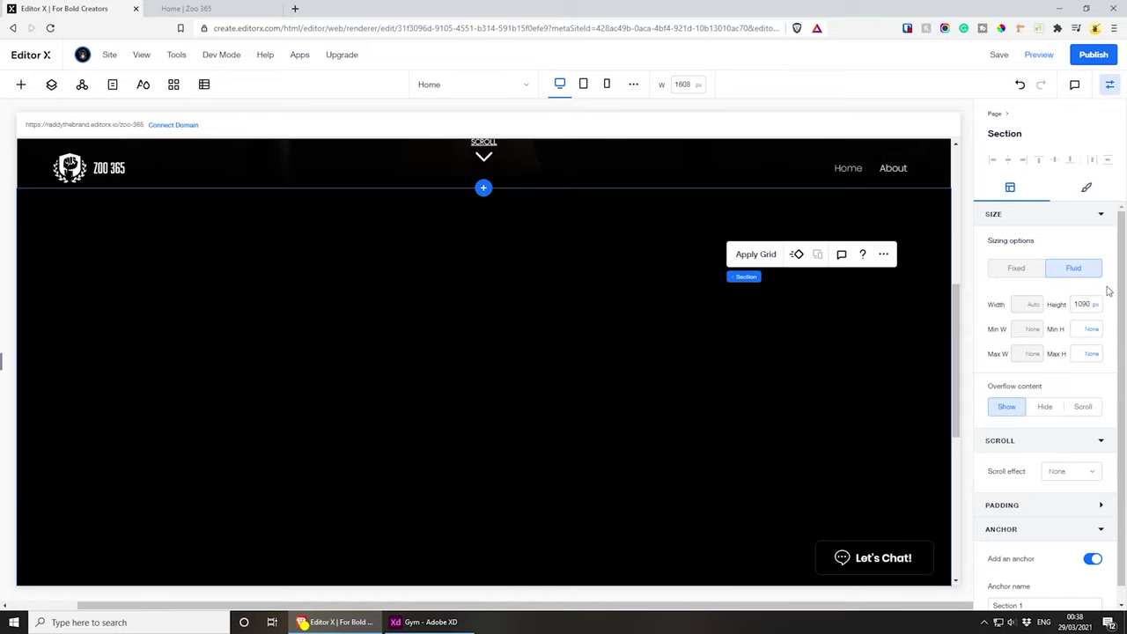
right_click(439, 300)
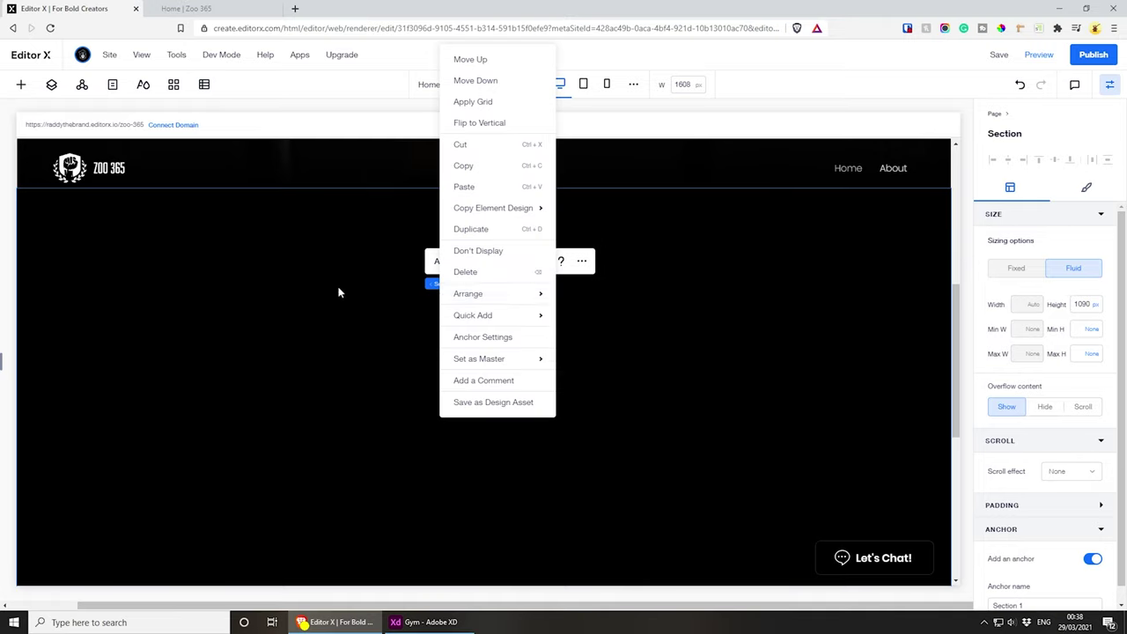
mouse_move(489, 318)
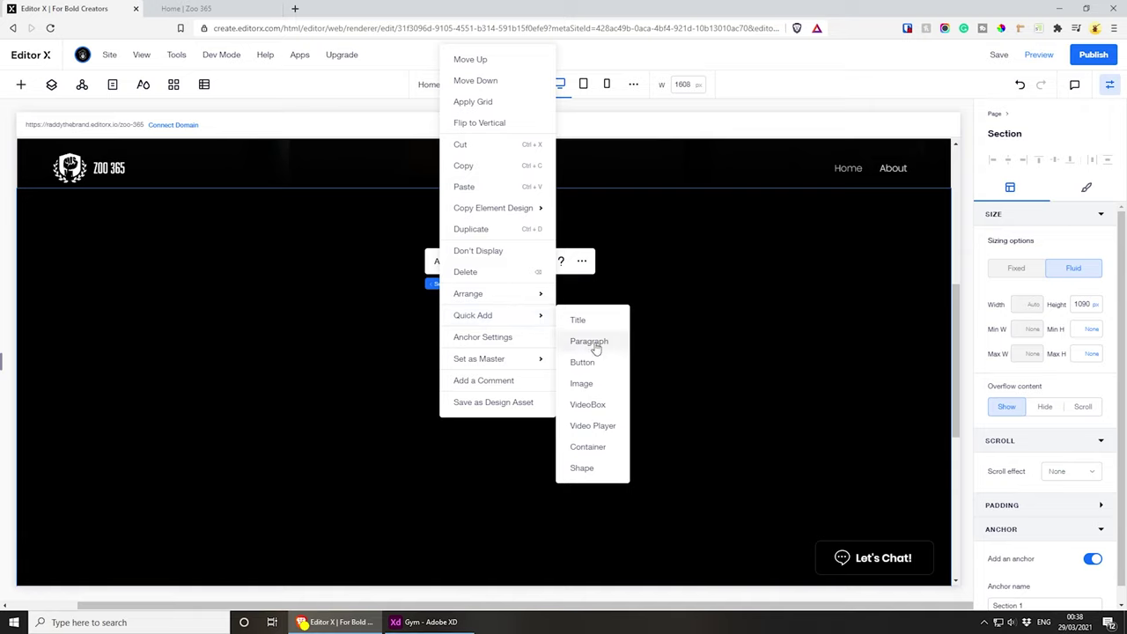
left_click(666, 321)
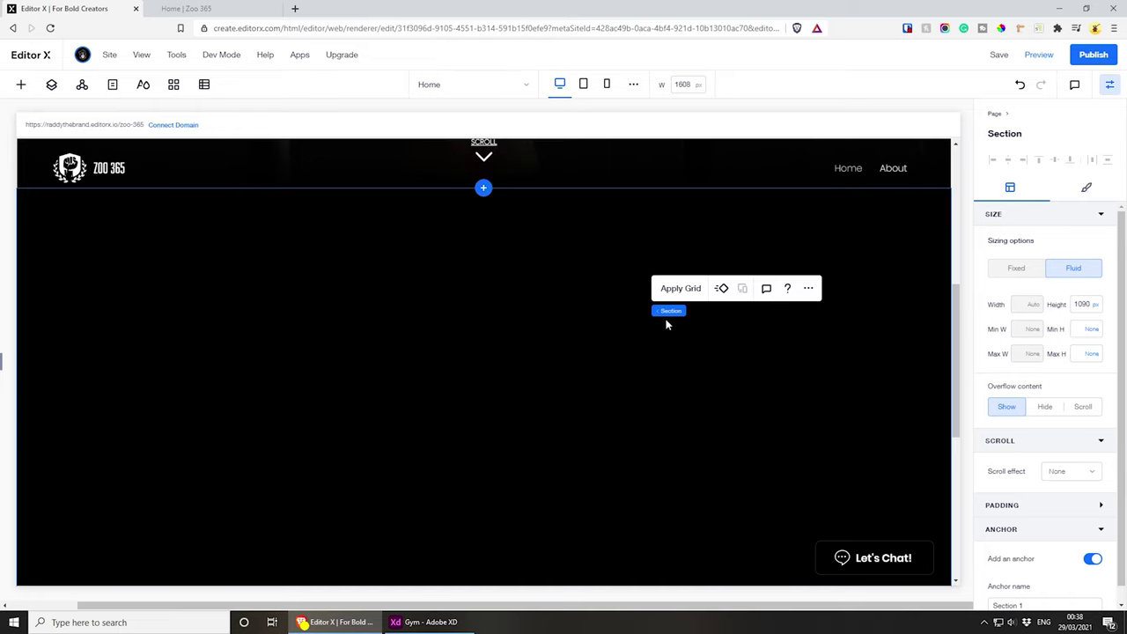
- Add a Repeater to the blank section and place it horizontally centered, about 187 px below the section's upper edge
left_click(21, 85)
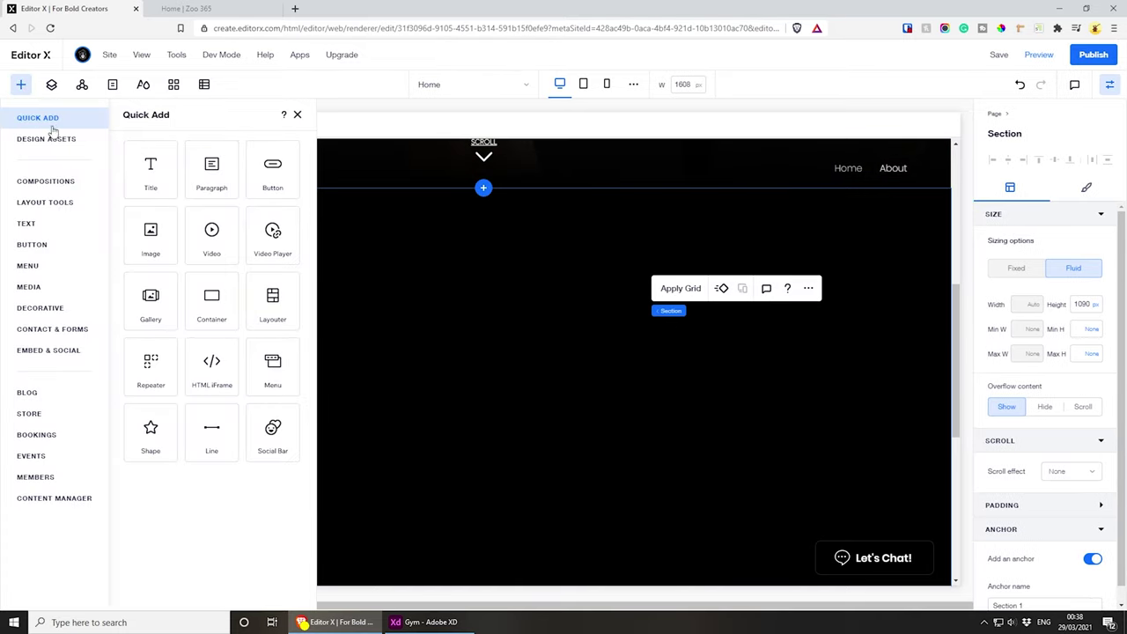
left_click(150, 371)
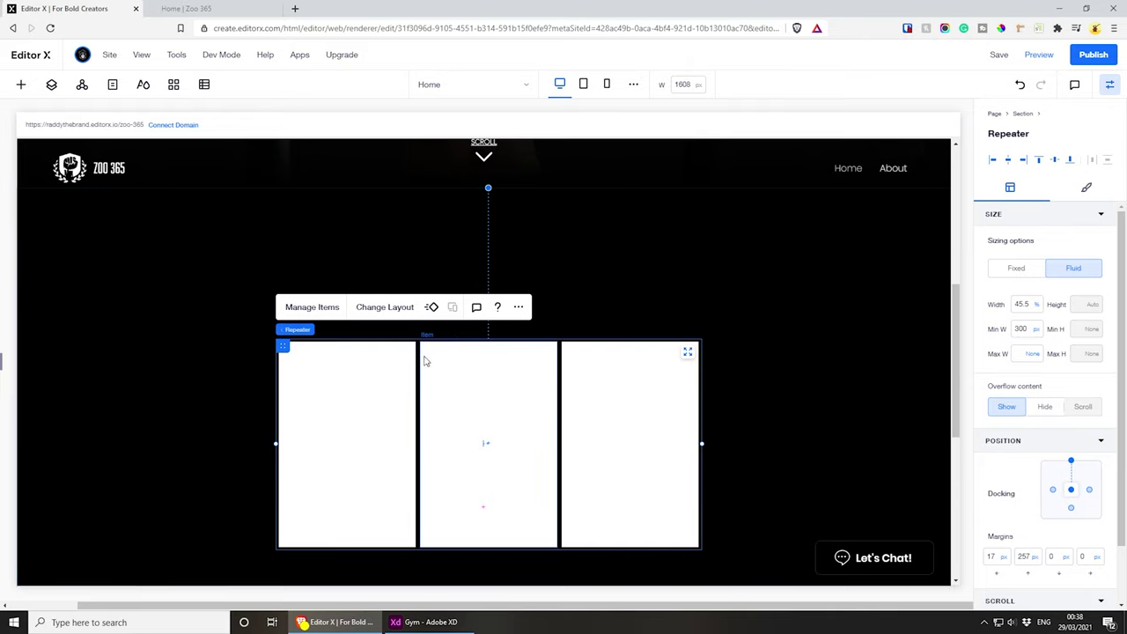
scroll(438, 360, "up", 2)
scroll(437, 360, "up", 2)
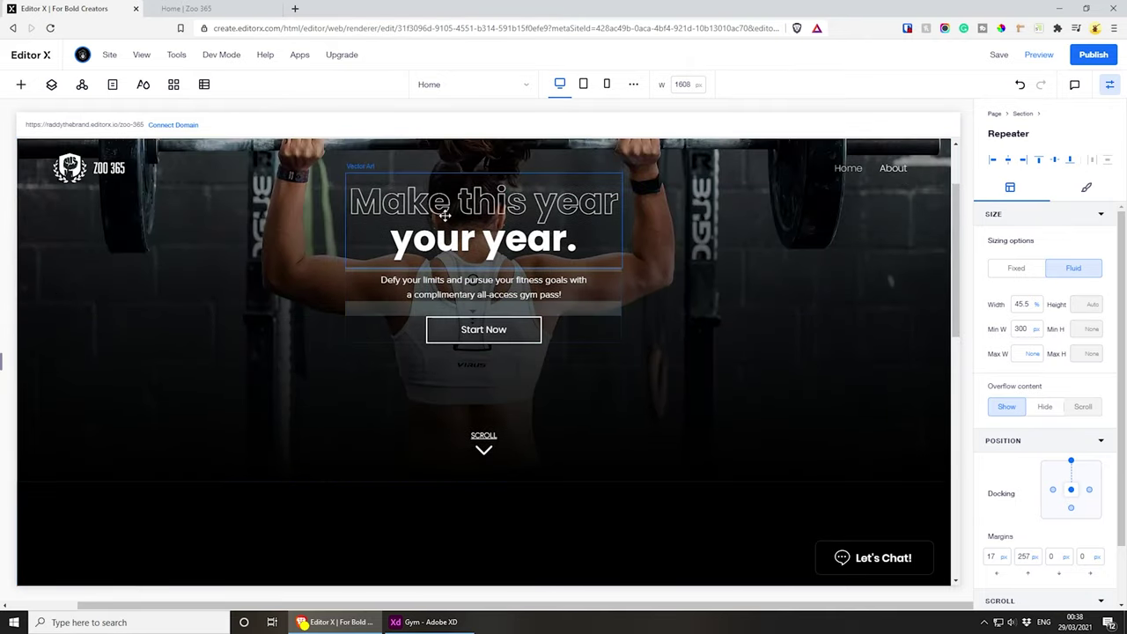
scroll(505, 232, "down", 4)
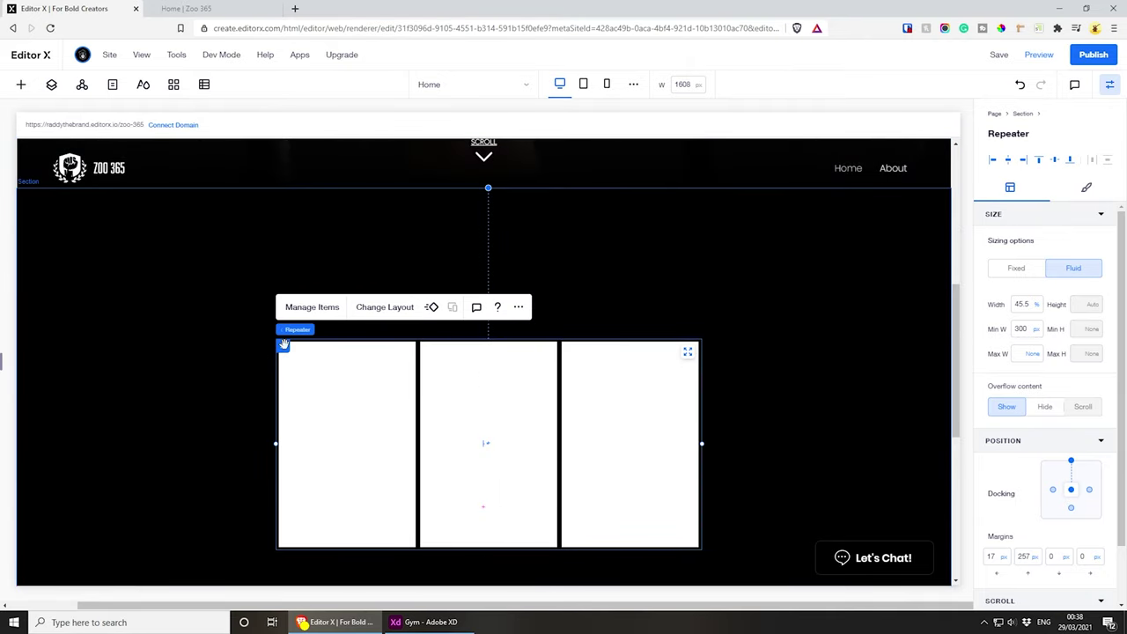
left_click_drag(283, 348, 348, 250)
left_click_drag(355, 384, 638, 379)
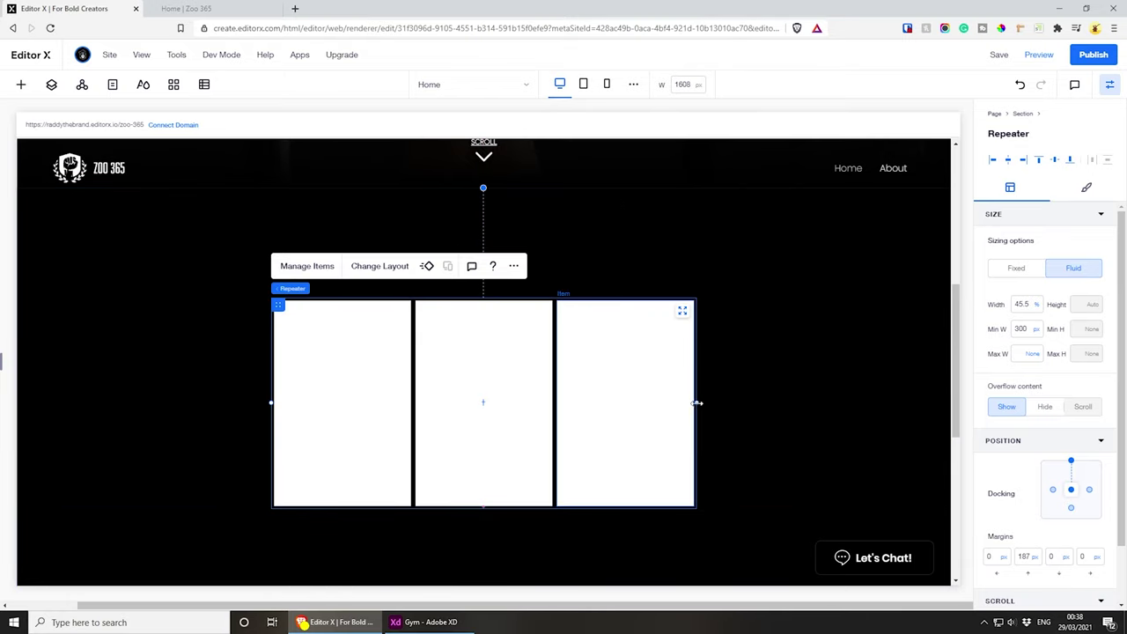
- Widen the repeater and set its width to 80%
left_click_drag(698, 402, 893, 390)
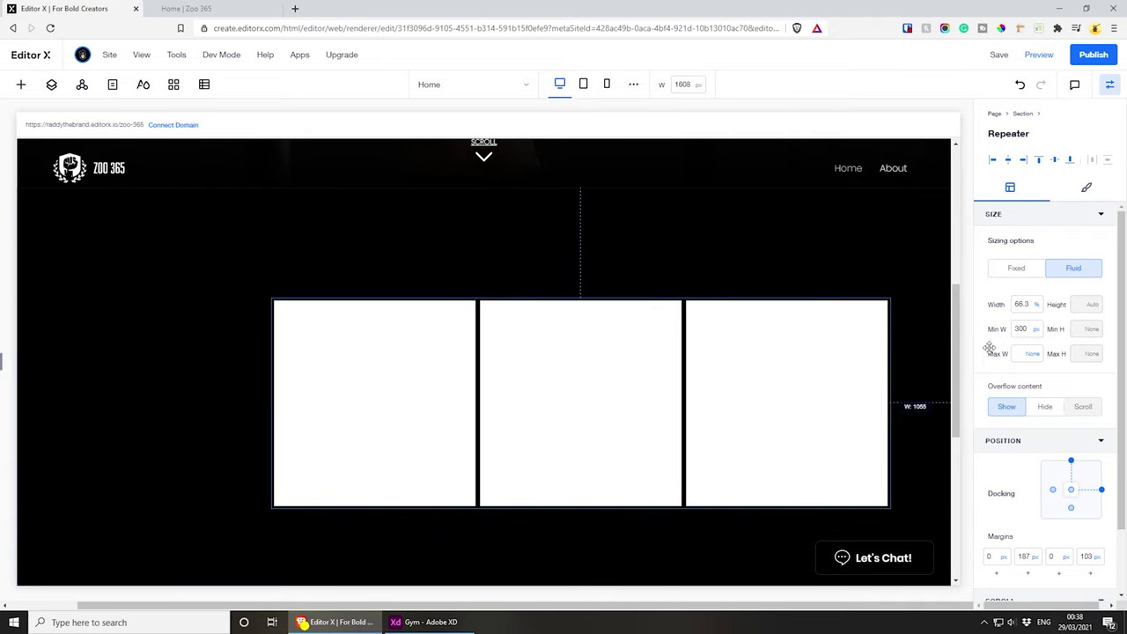
left_click(1029, 305)
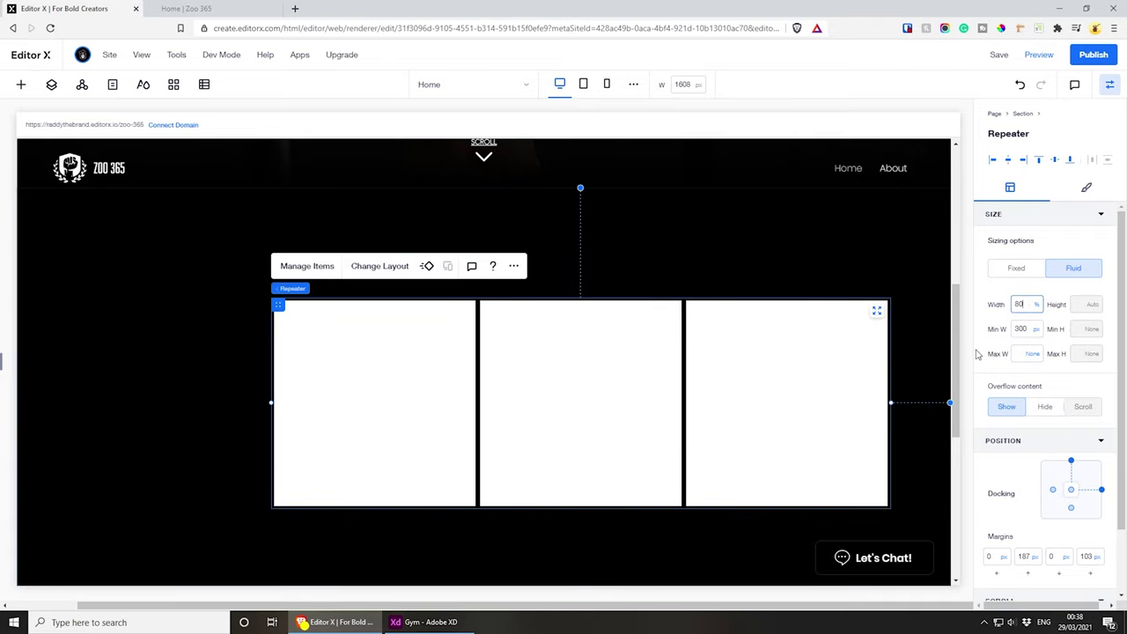
type("80")
key("Return")
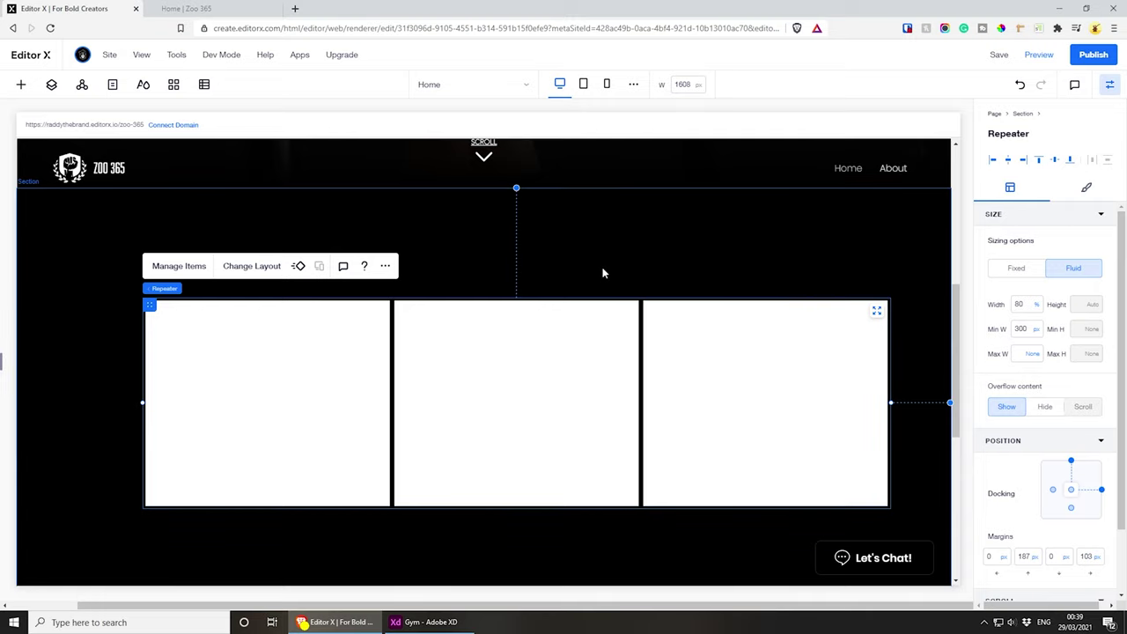
- Dock the repeater to the center of the section and set its top and left margins to 0 px
left_click(1073, 462)
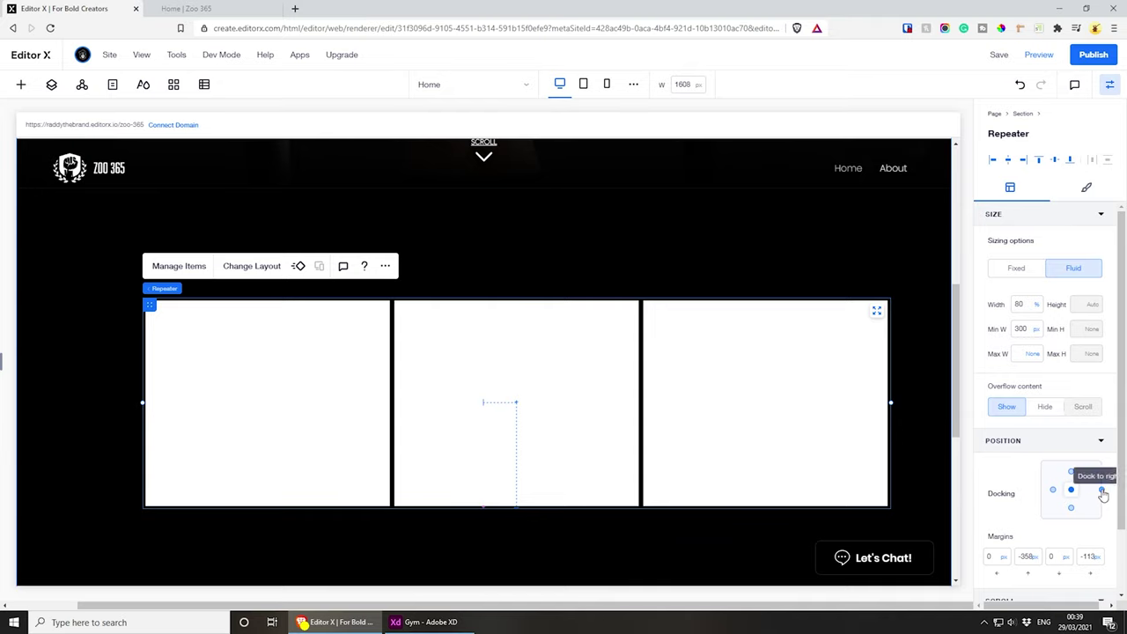
left_click(1101, 490)
left_click(1024, 556)
type("0")
key("Return")
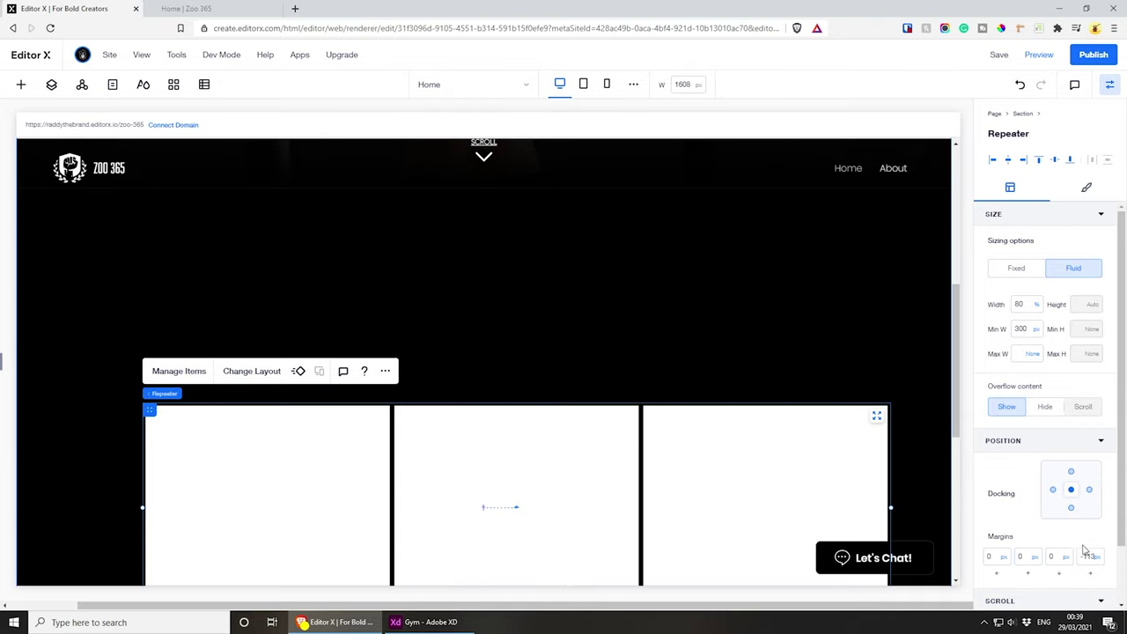
left_click(1092, 557)
left_click(1086, 558)
type("0")
key("Return")
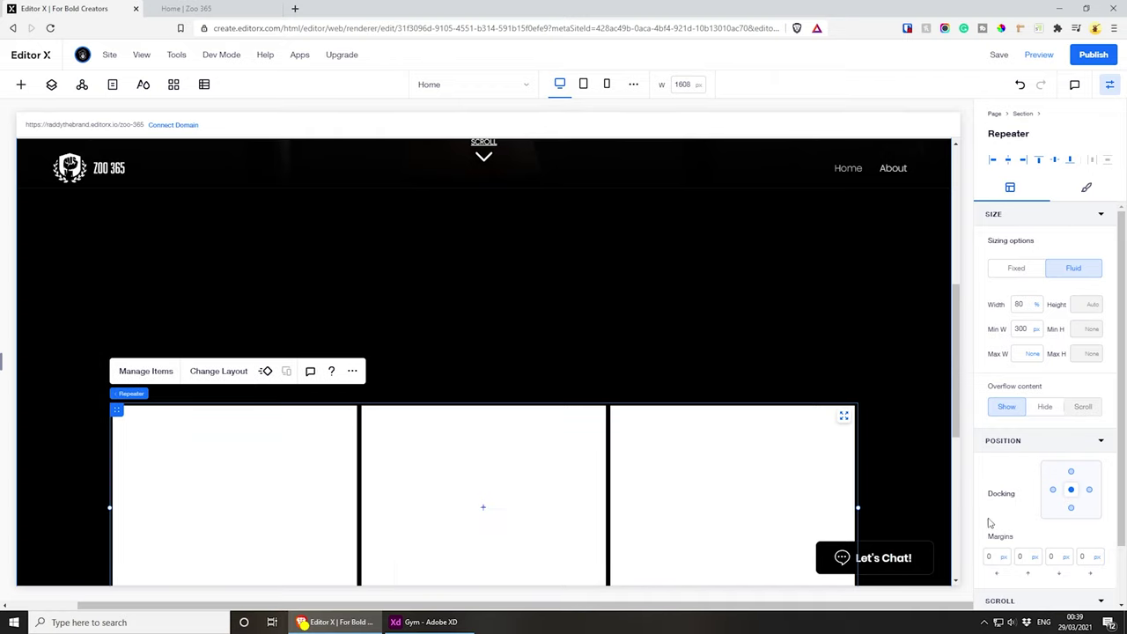
scroll(634, 369, "down", 3)
scroll(597, 299, "up", 4)
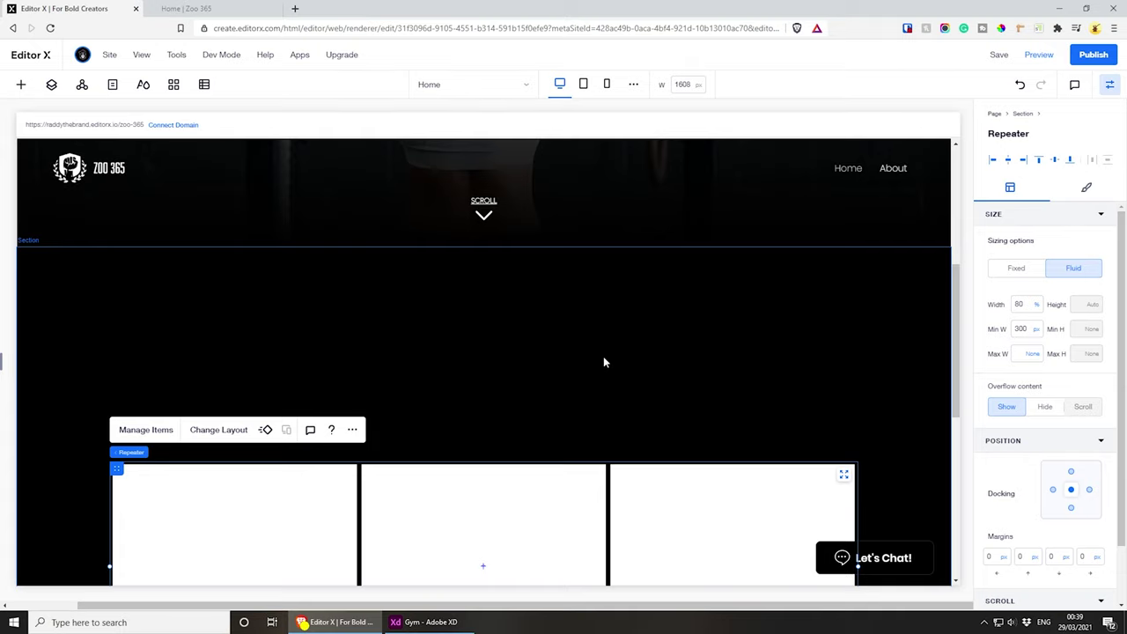
- Set the height of the section containing the repeater to 974 px
left_click(604, 361)
scroll(604, 361, "down", 2)
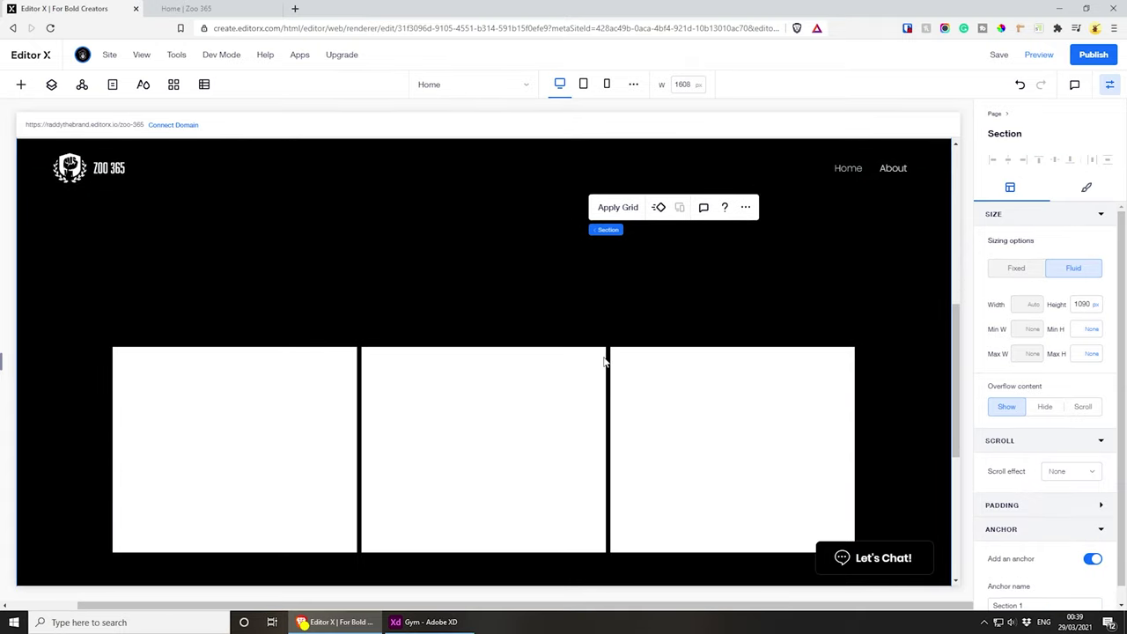
double_click(1082, 304)
key("Return")
scroll(666, 370, "up", 3)
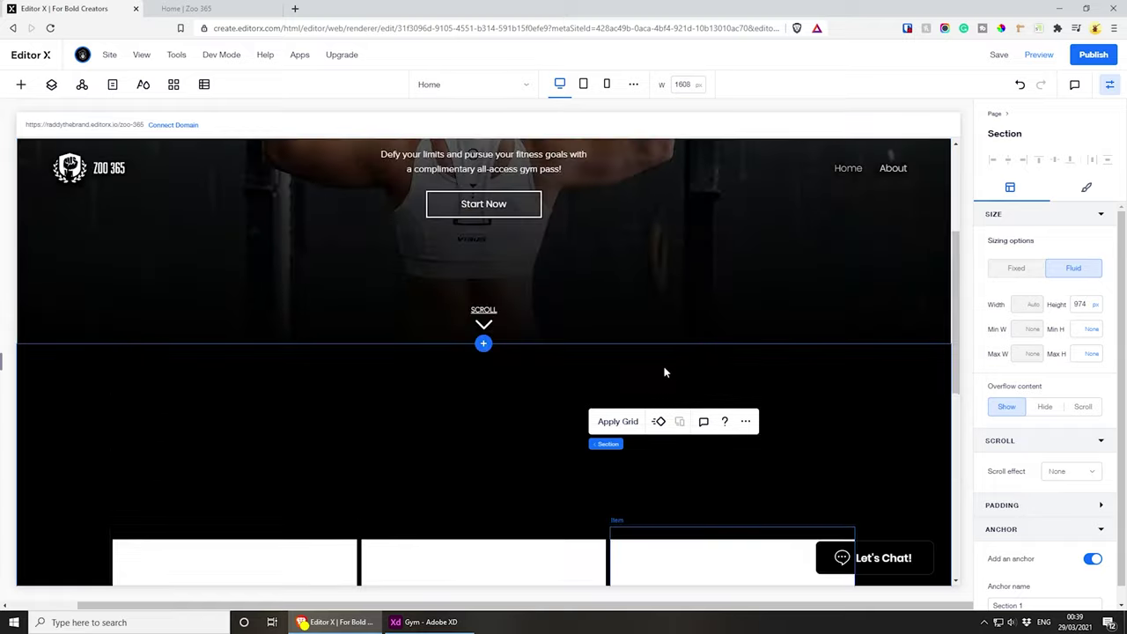
scroll(540, 354, "down", 3)
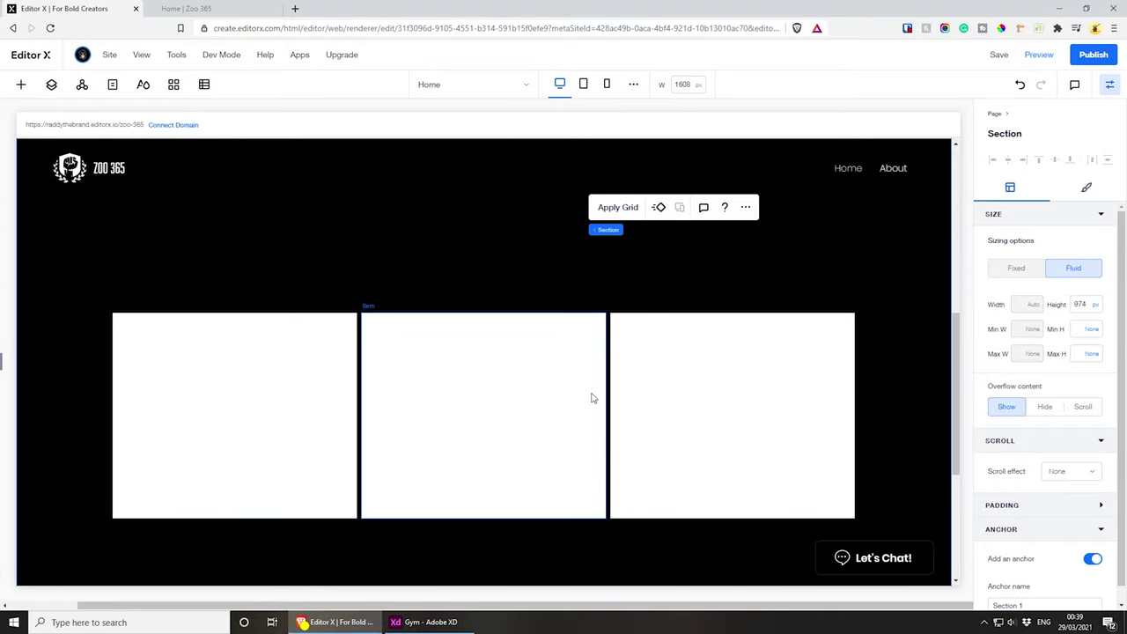
- Switch to Adobe XD and inspect the dimensions of the Expert Coaching card and the hero's gradient rectangle
left_click(423, 623)
left_click(343, 281)
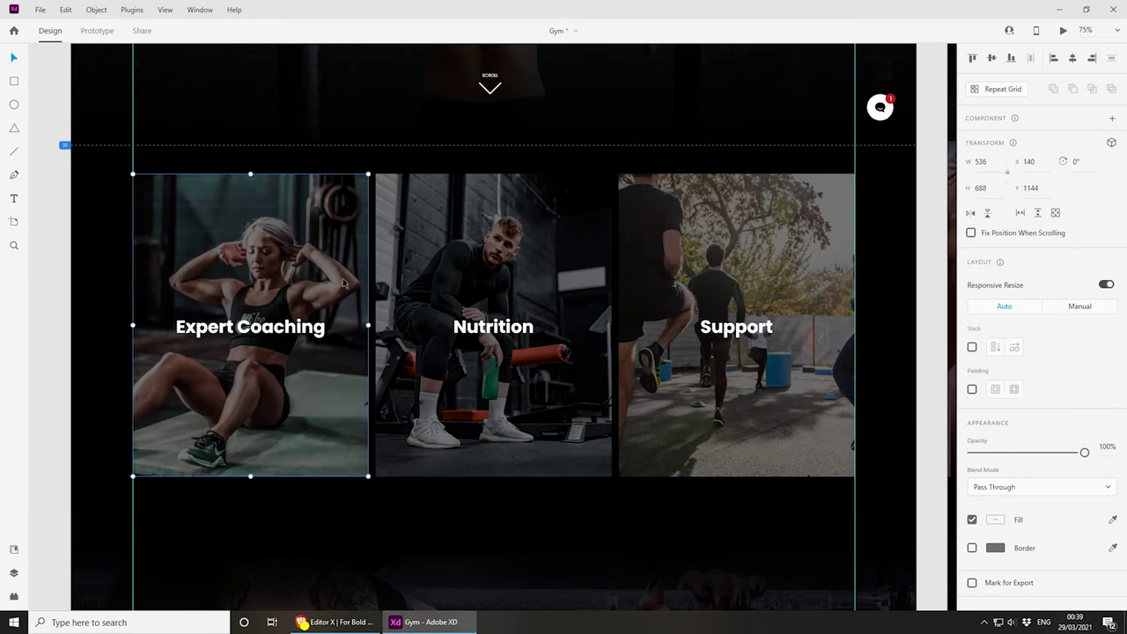
left_click(89, 144)
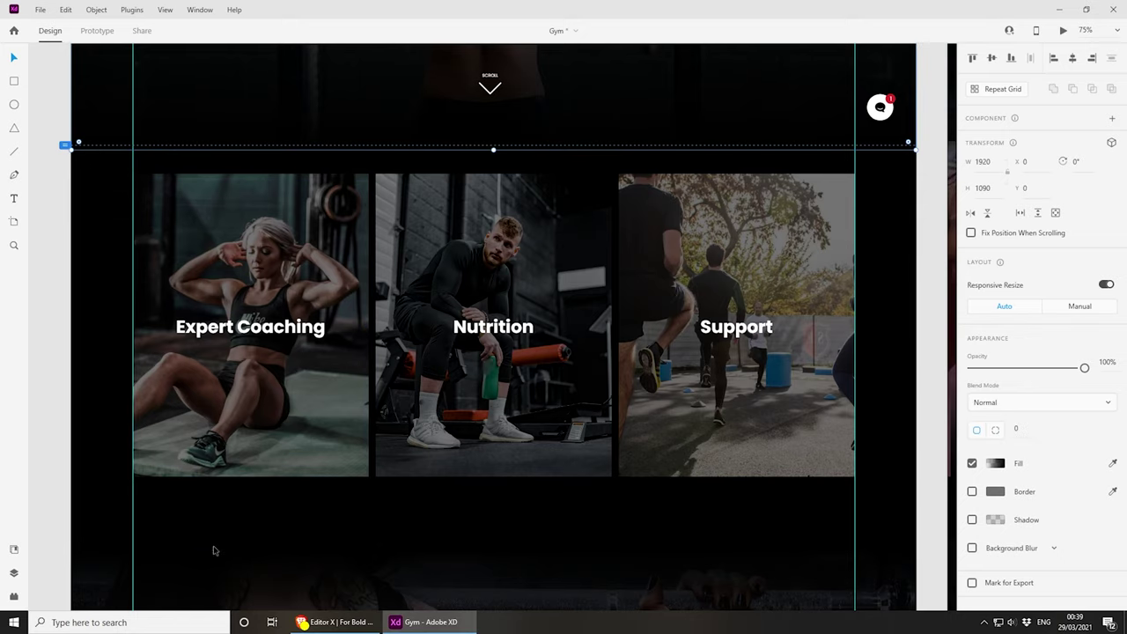
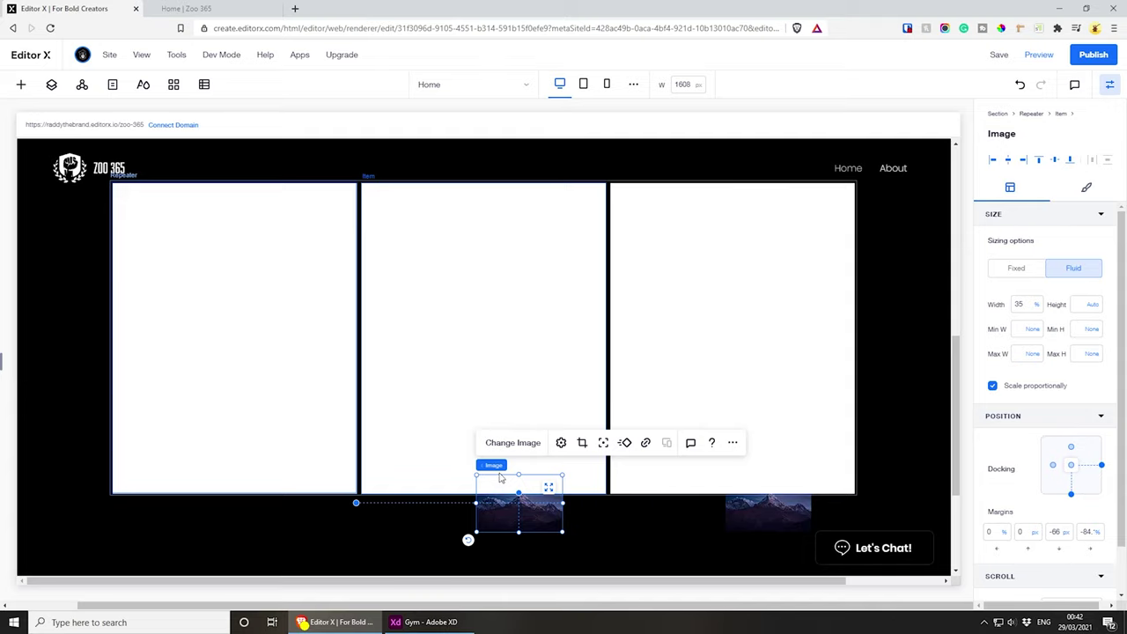
- Move the image into the middle of the first repeater card and stretch it to fill the card
left_click_drag(510, 511, 221, 319)
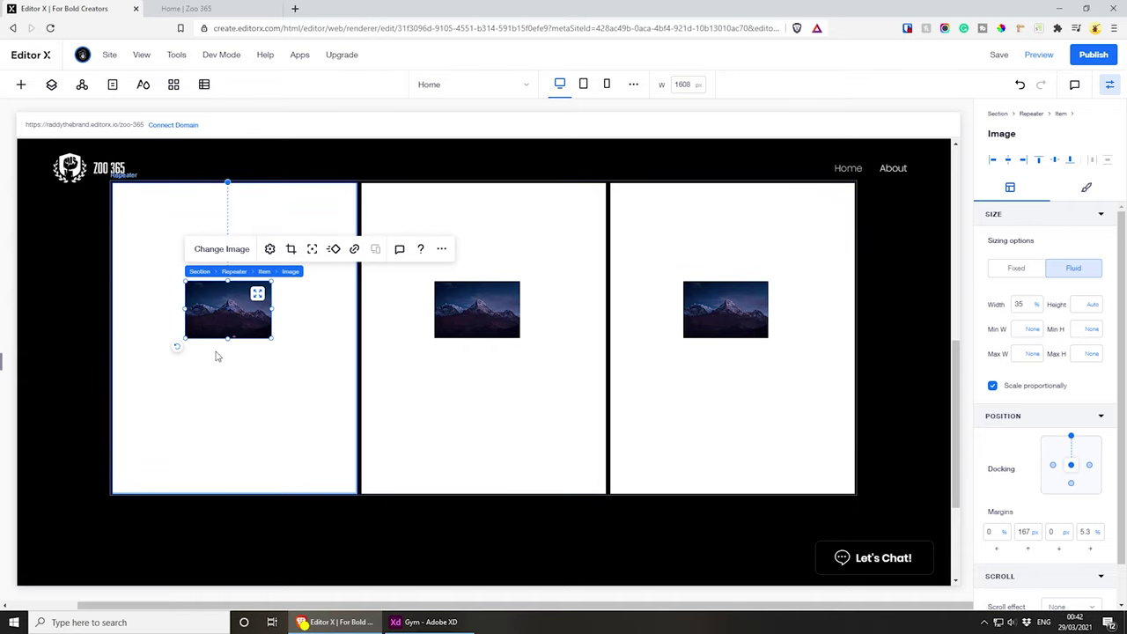
left_click(258, 296)
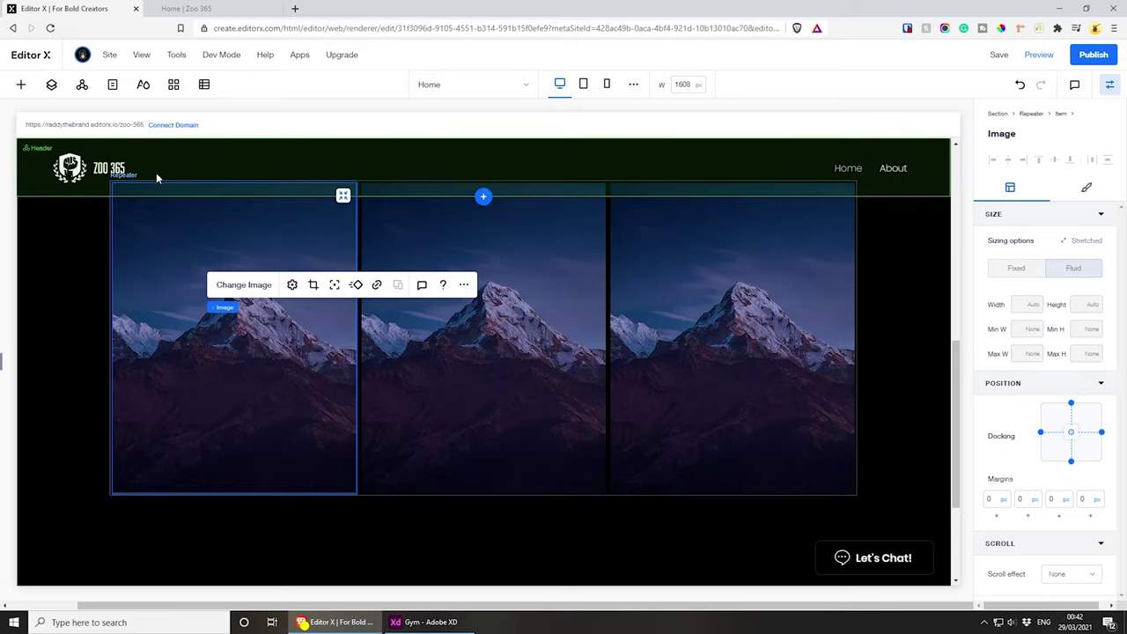
- Set the horizontal margins between the repeater's cards to 16 px
left_click(160, 235)
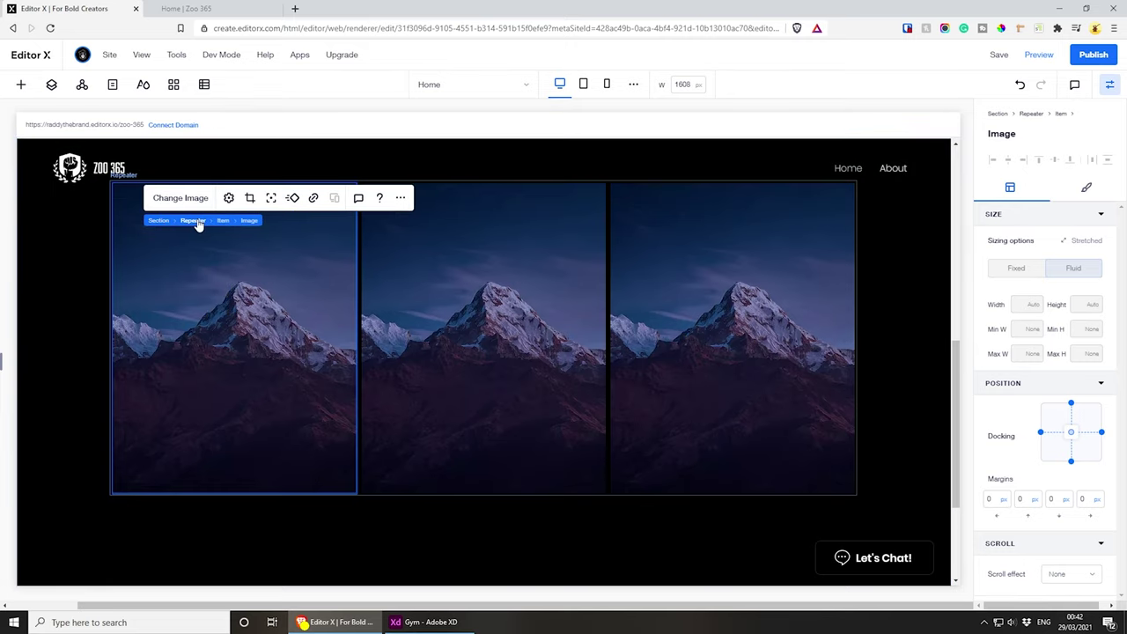
left_click(196, 220)
left_click(255, 199)
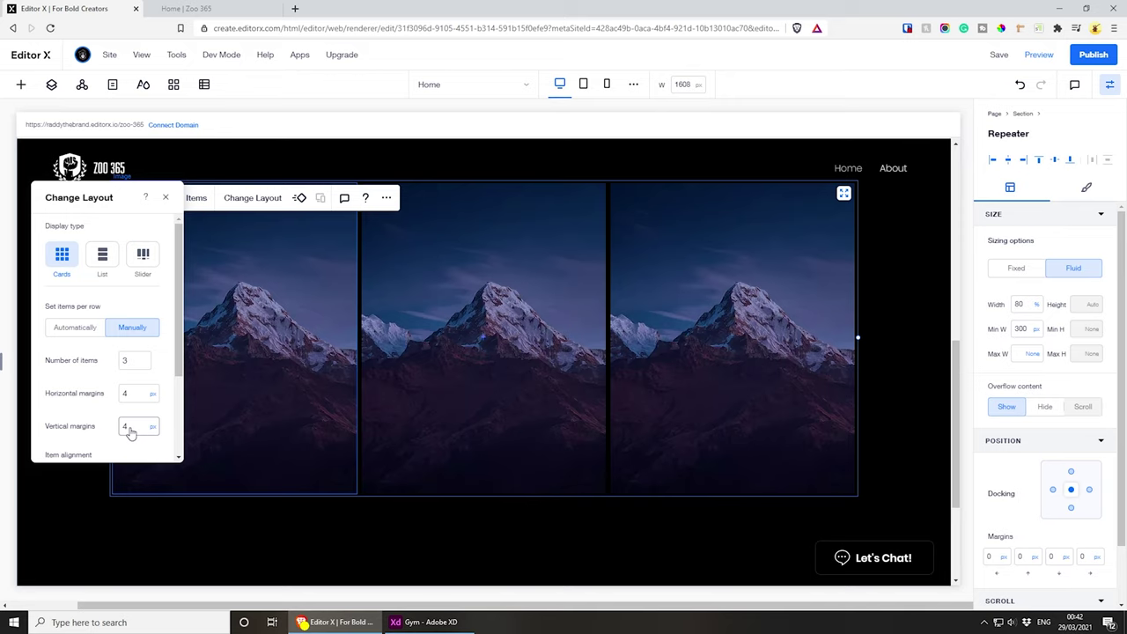
left_click(135, 394)
type("16")
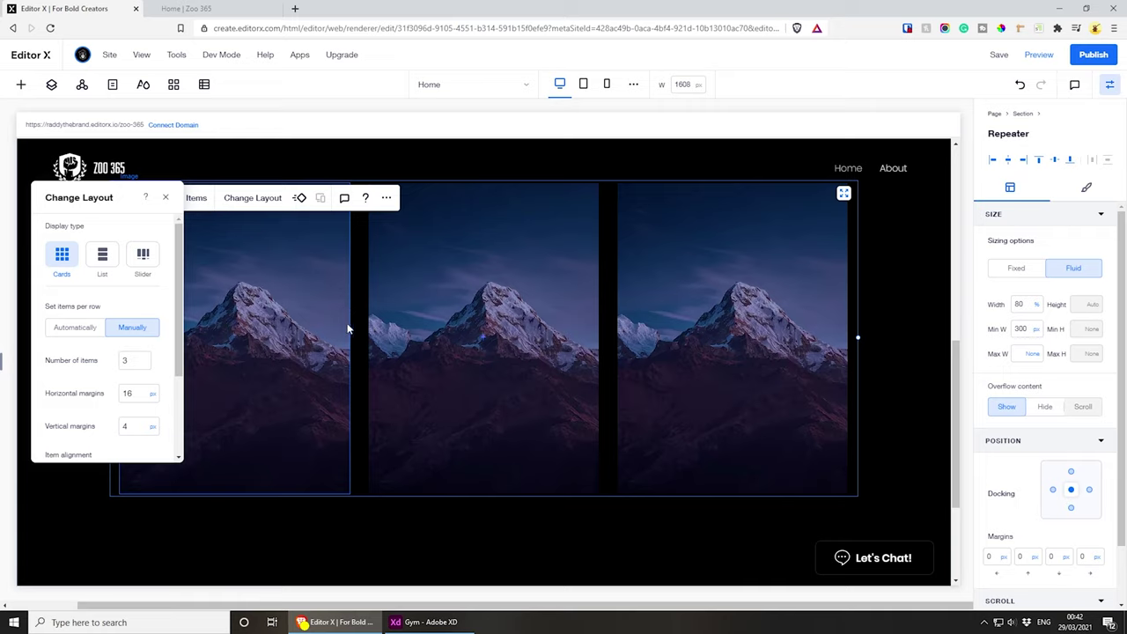
left_click(165, 200)
- Add a title text to the first card, about 265 px below its upper edge, and widen it to about 100% of the card
left_click(206, 243)
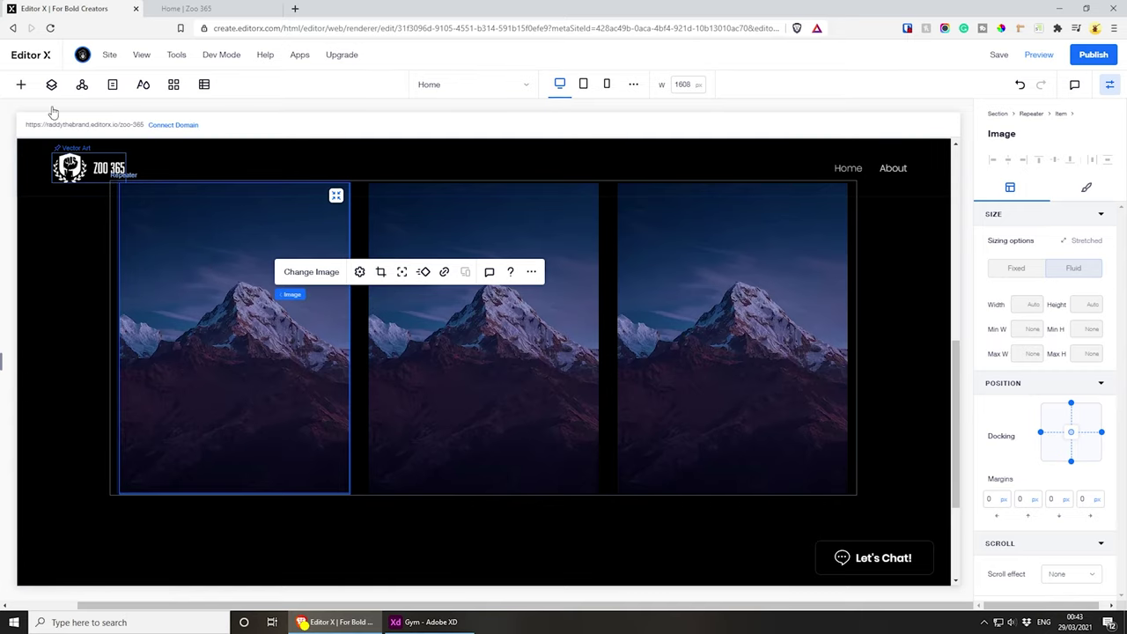
left_click(20, 84)
left_click(156, 174)
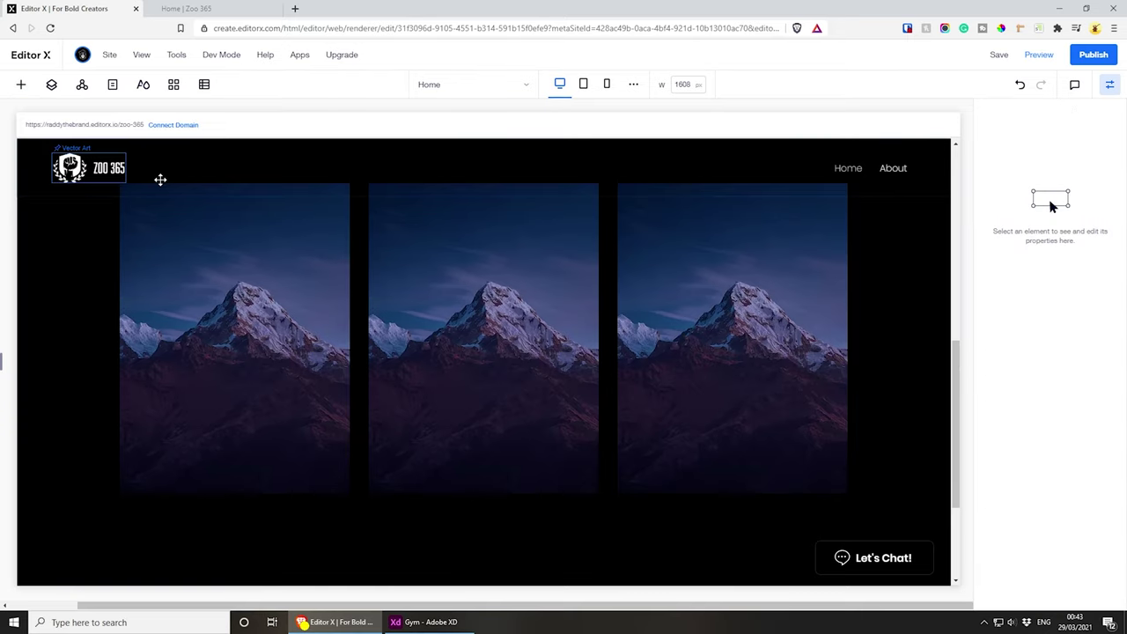
left_click_drag(363, 368, 167, 348)
left_click_drag(455, 354, 352, 349)
left_click_drag(122, 348, 121, 355)
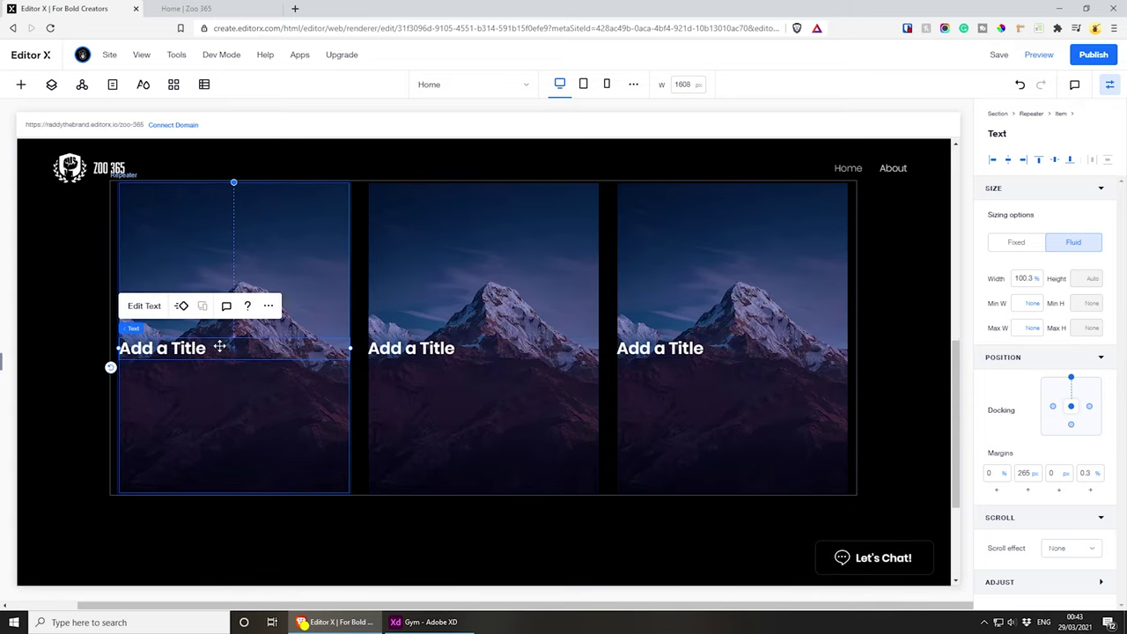
- Dock the card title to the center of the card and set its top and left margins to 0
left_click(1073, 381)
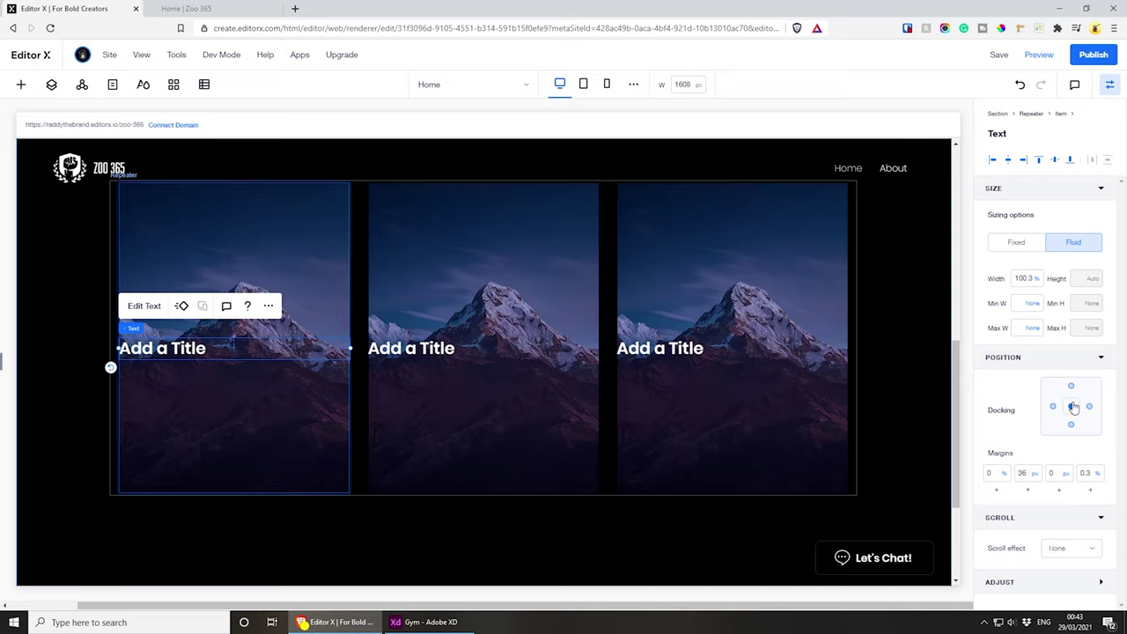
left_click(1024, 477)
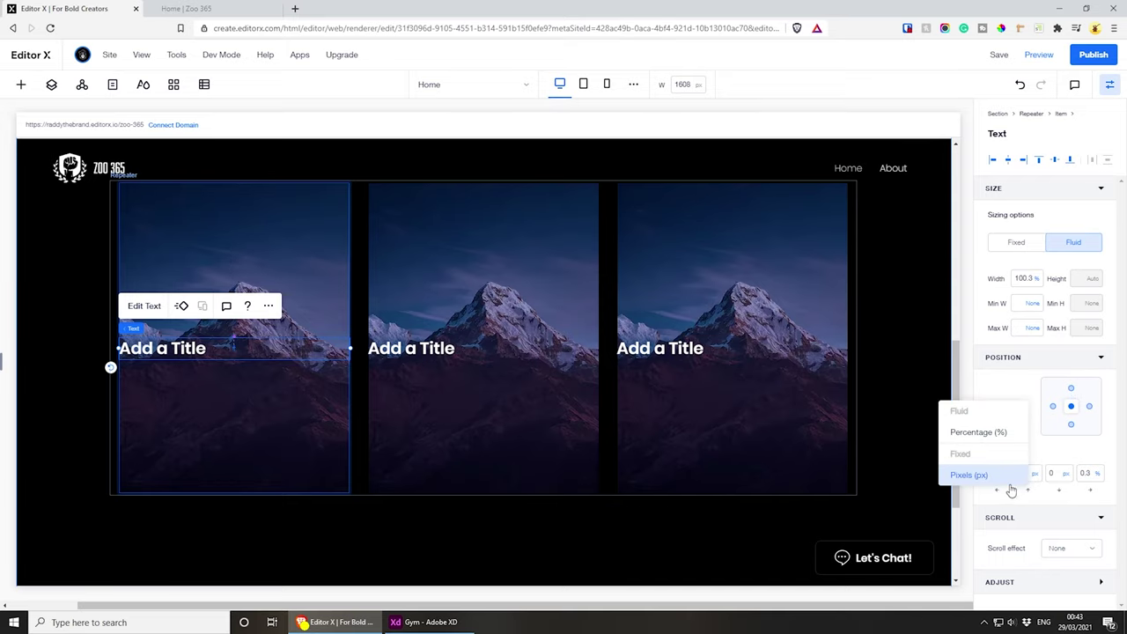
left_click(1022, 474)
type("0")
left_click(1084, 473)
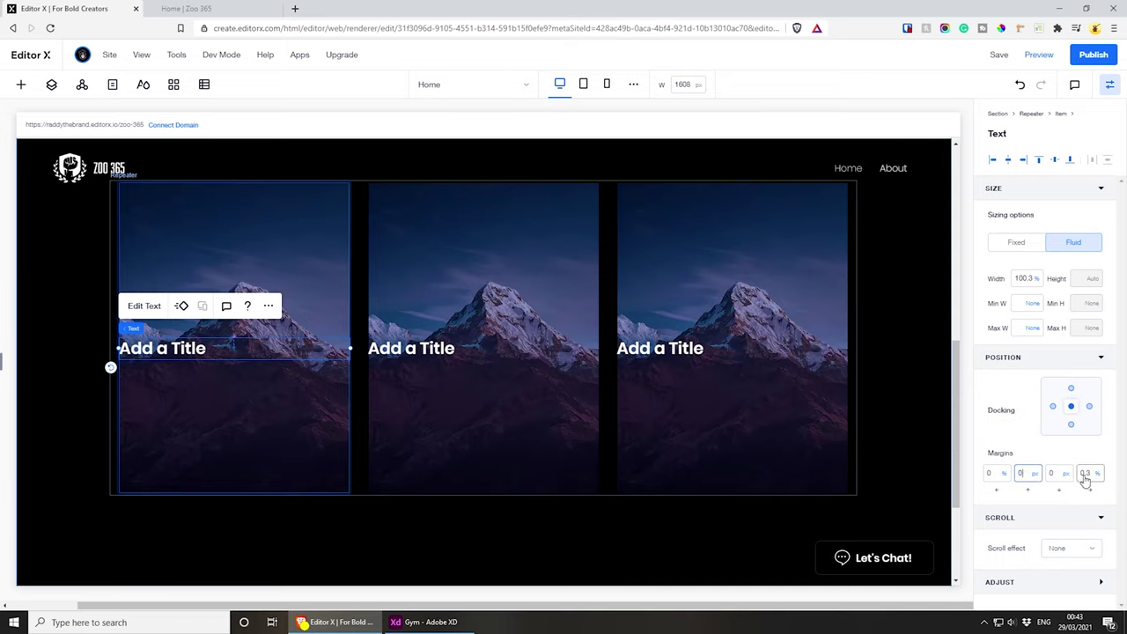
type("0")
left_click(1061, 498)
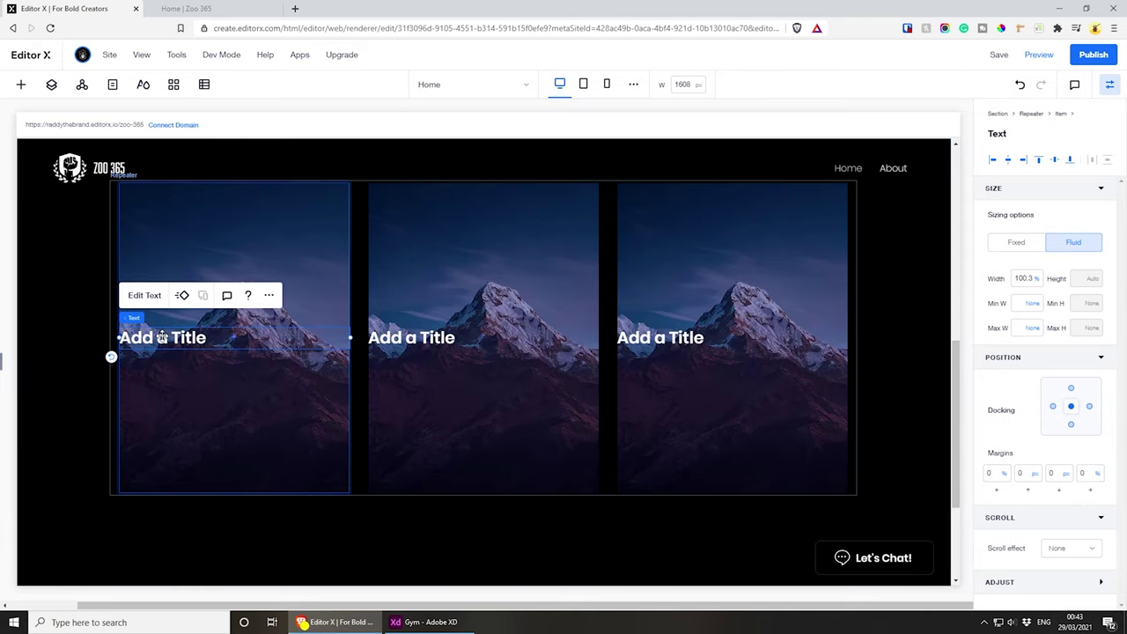
- Center-align the card title's text
left_click(145, 296)
left_click(174, 297)
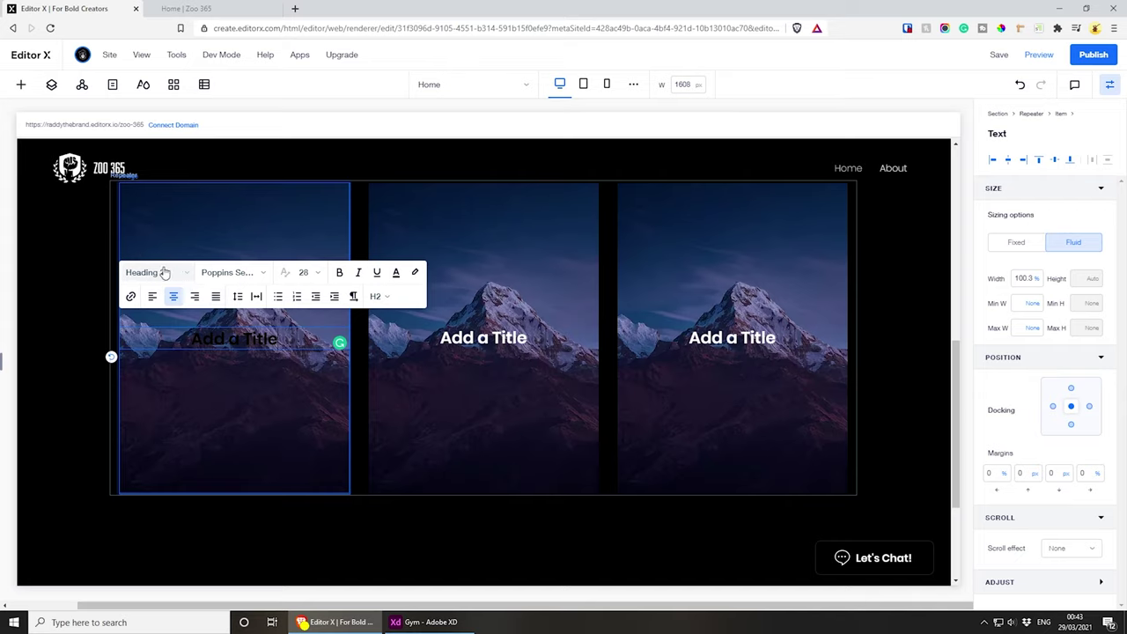
left_click(271, 376)
left_click(227, 335)
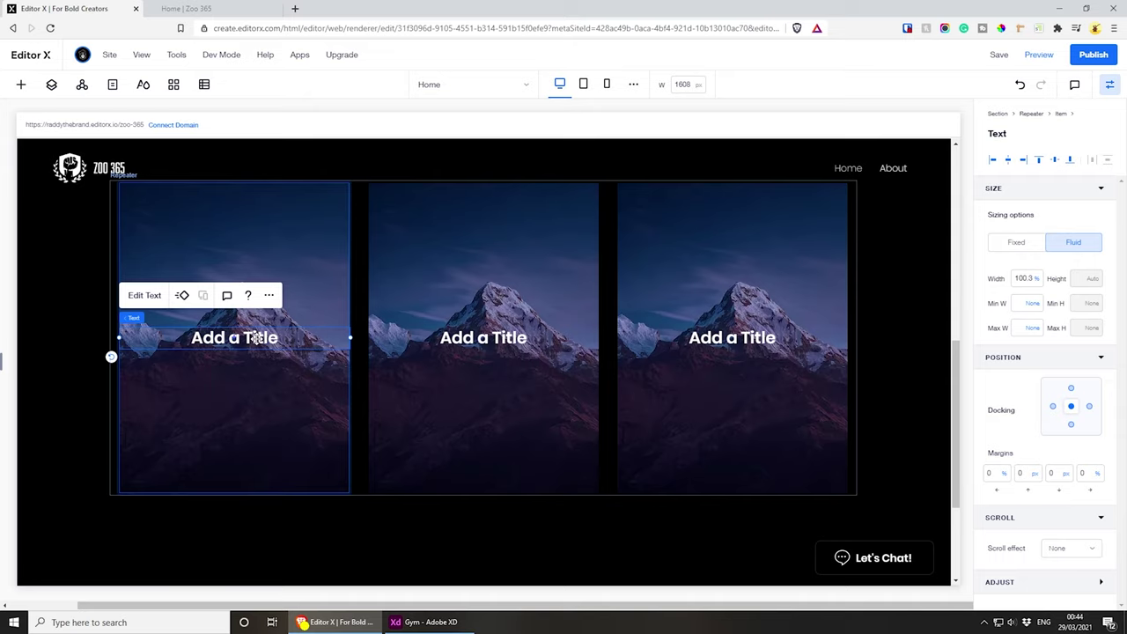
- Replace the first card's title with "Expert Coaching"
double_click(257, 337)
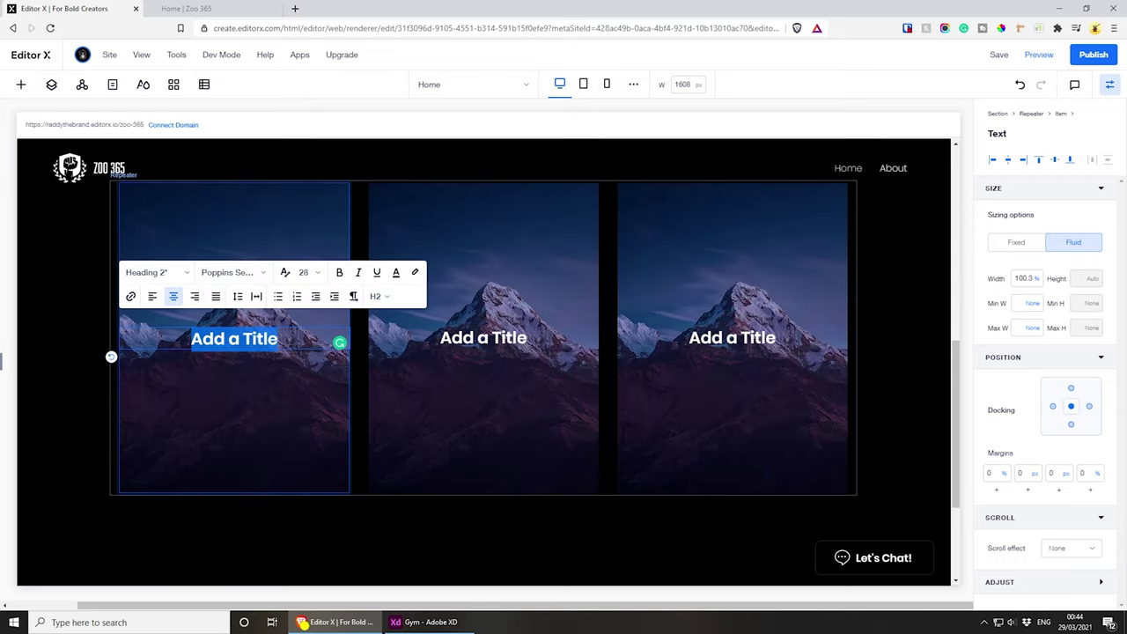
type("Expro")
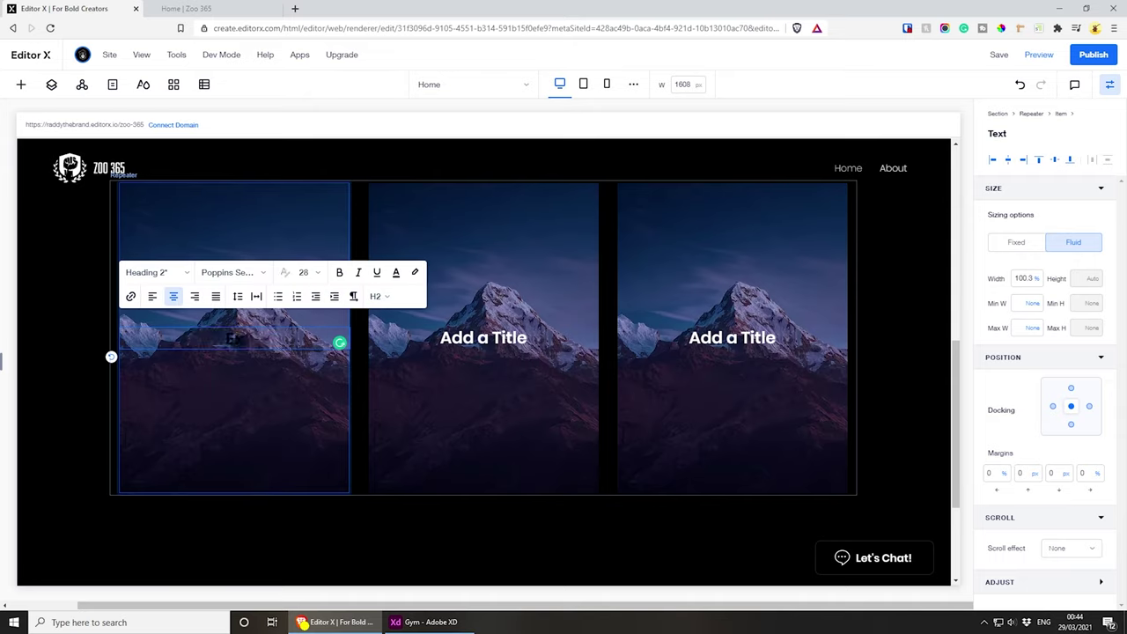
key("BackSpace")
key("BackSpace")
key("BackSpace")
type("pert Coaching")
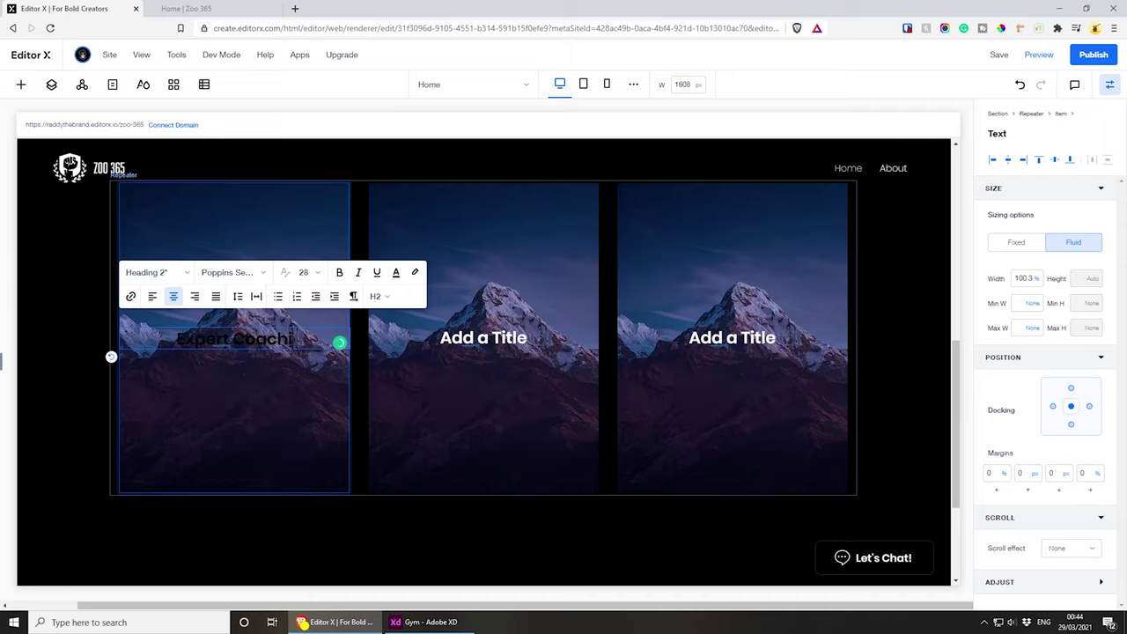
left_click(458, 354)
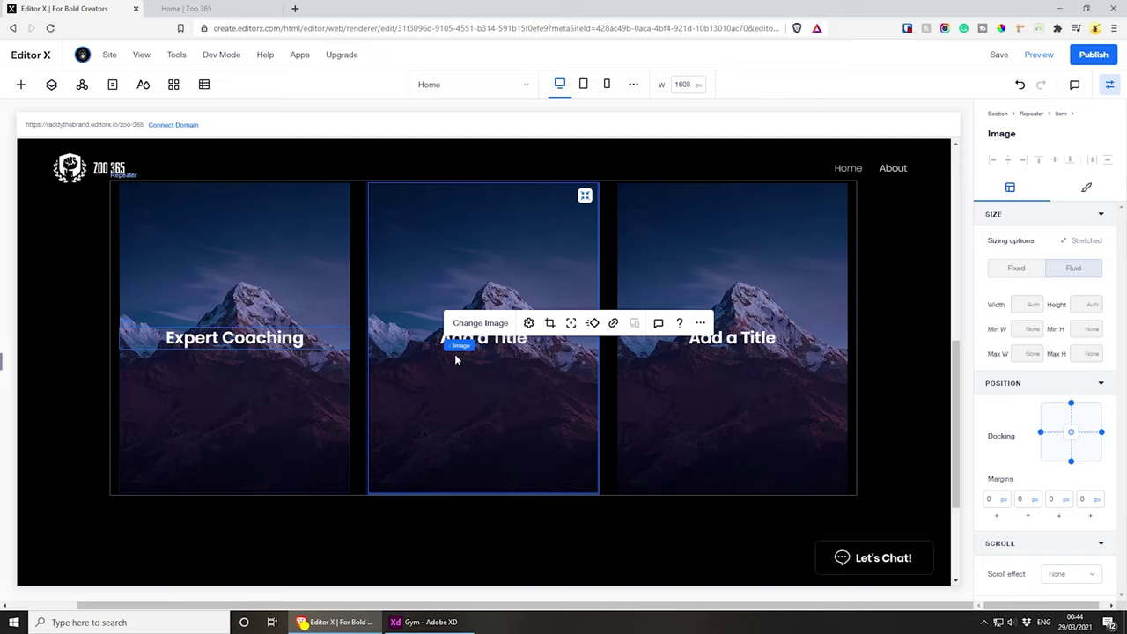
- Replace the middle card's title with "Nutrition"
left_click(432, 337)
double_click(588, 342)
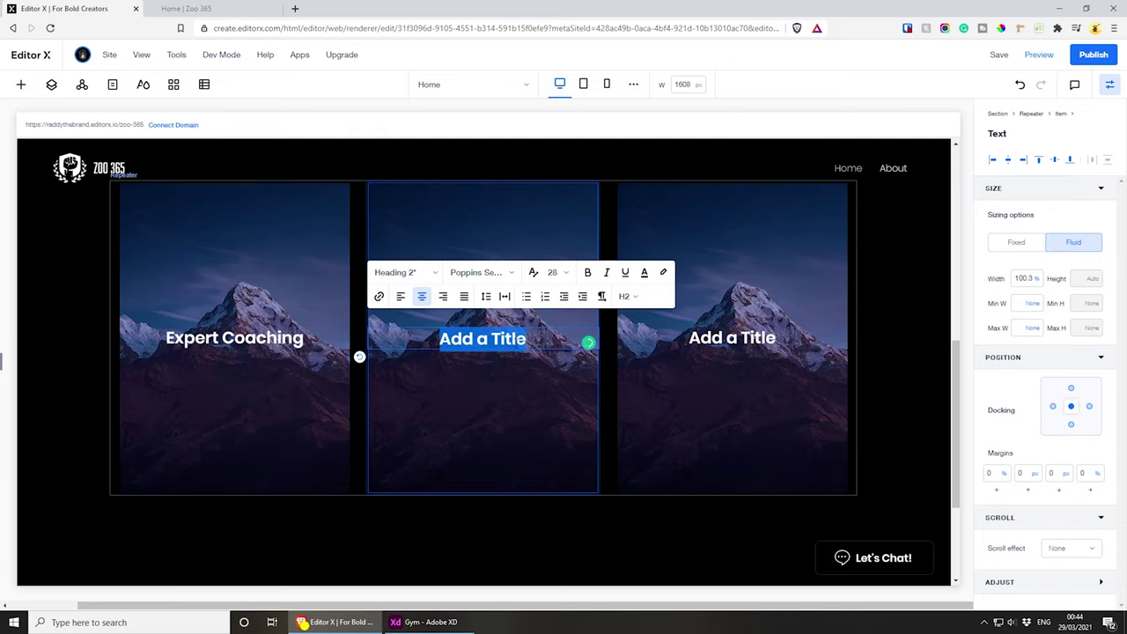
type("Nutrition")
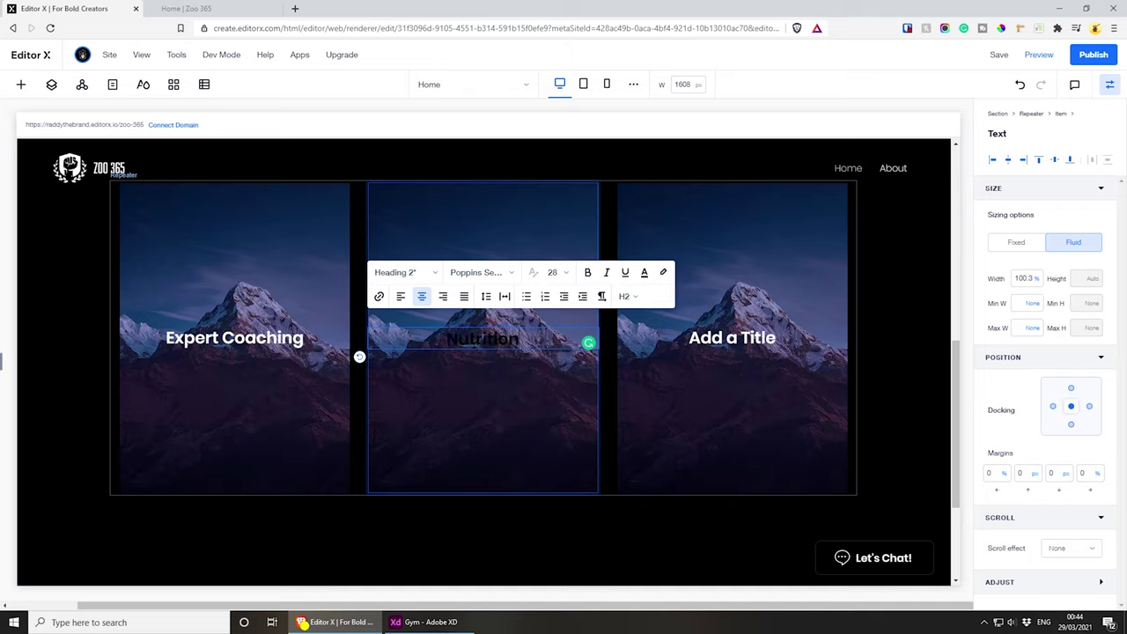
left_click(527, 366)
- Replace the third card's title with "Support"
left_click(796, 370)
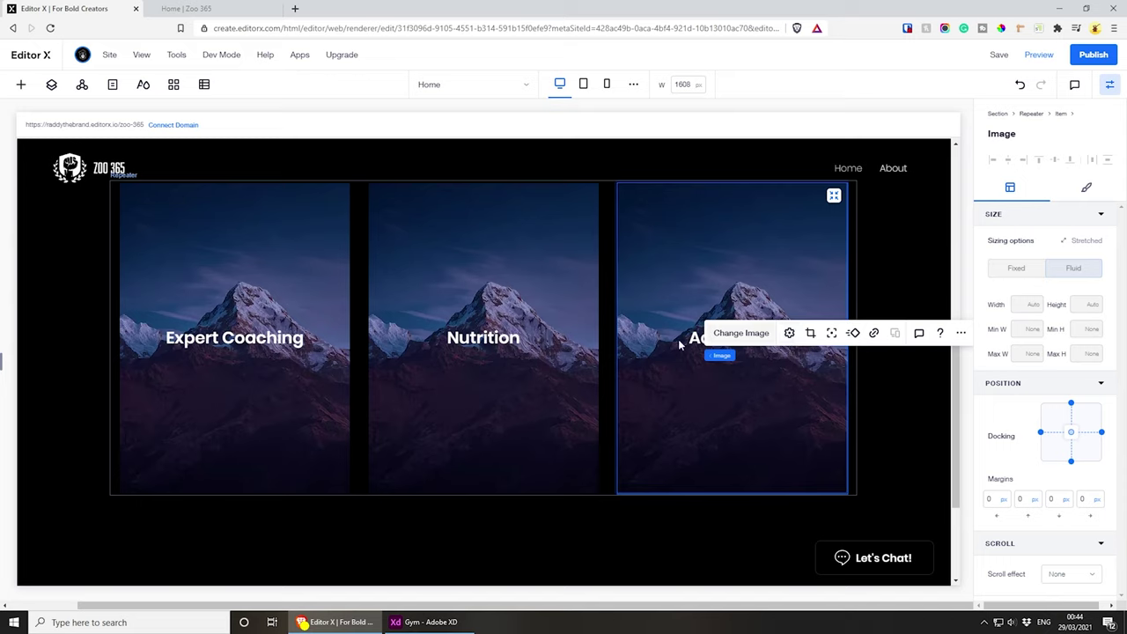
double_click(704, 339)
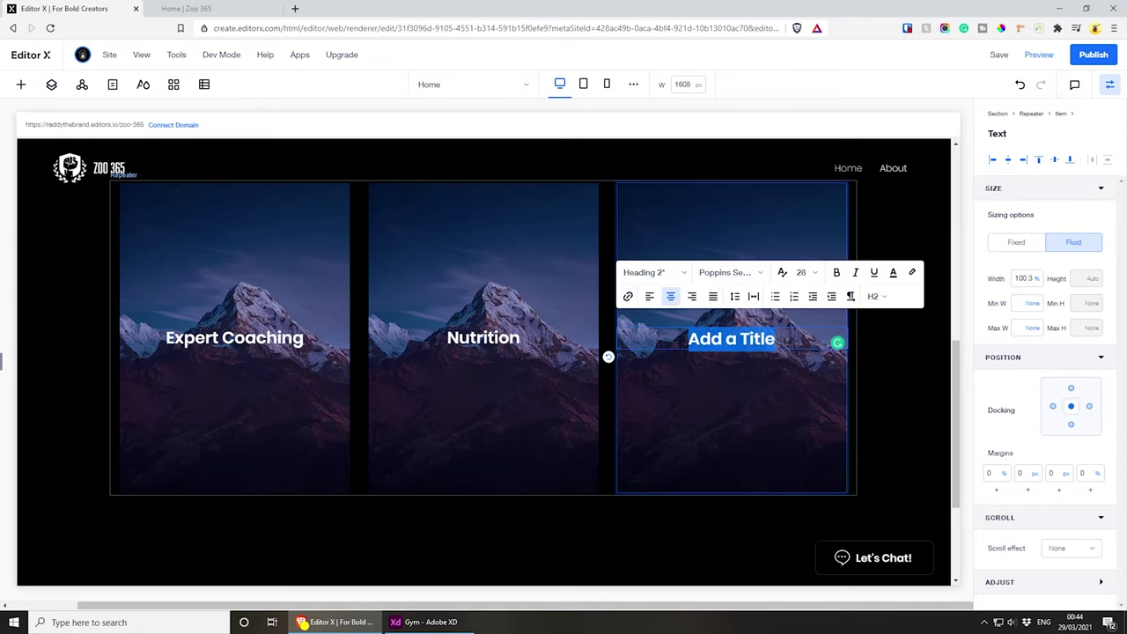
type("Support")
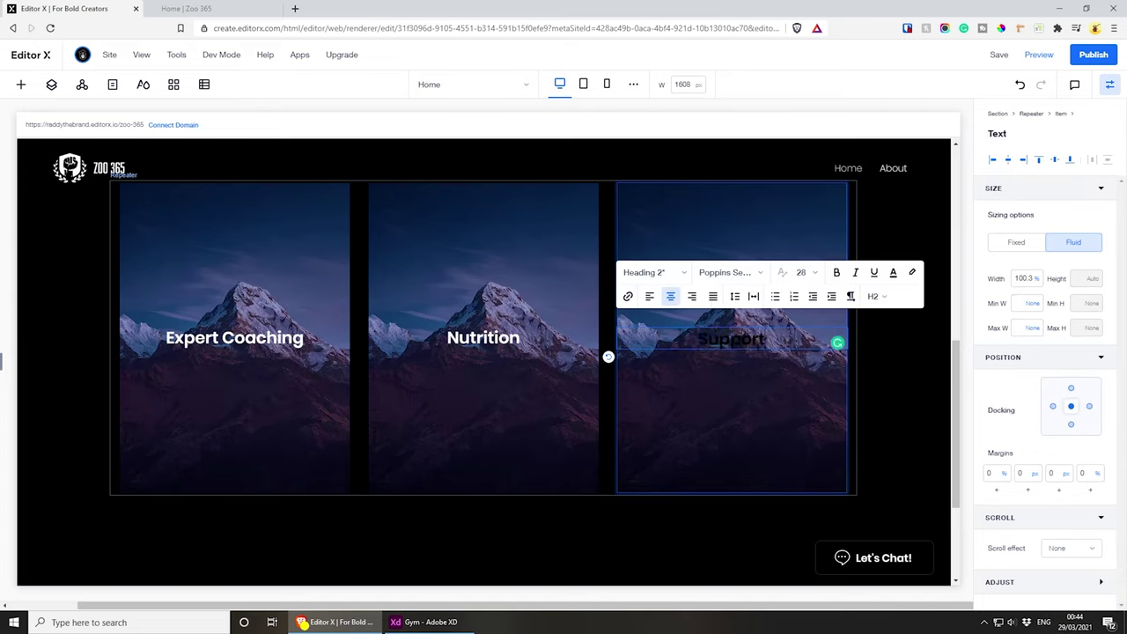
key("Escape")
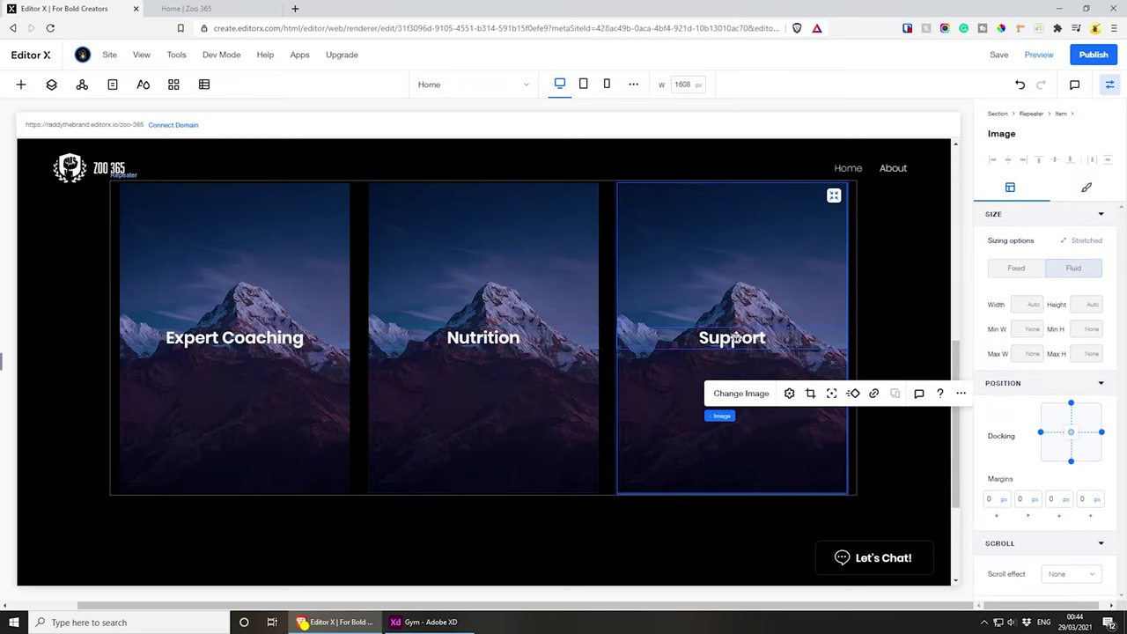
- Move the Expert Coaching title up to about 162 px below the card's upper edge
left_click(251, 337)
left_click_drag(251, 338, 251, 288)
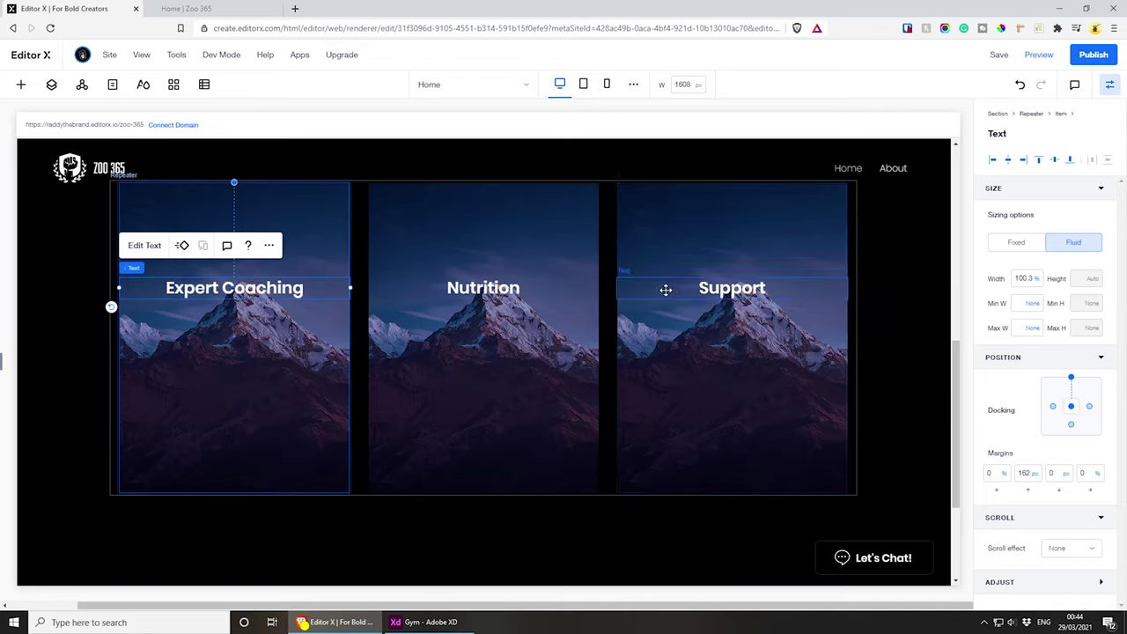
- Undo the last move of the Expert Coaching title
key("ctrl+z")
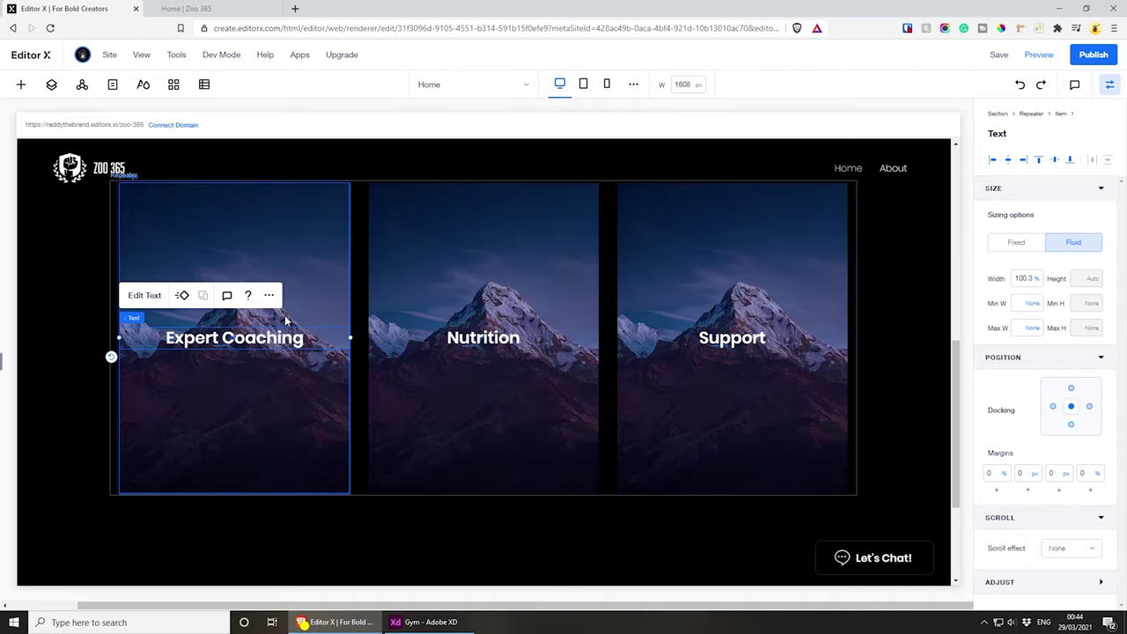
- Replace the Expert Coaching card's image with the Unsplash "gym" photo of a woman in a black Nike top doing sit-ups
left_click(266, 231)
left_click(289, 199)
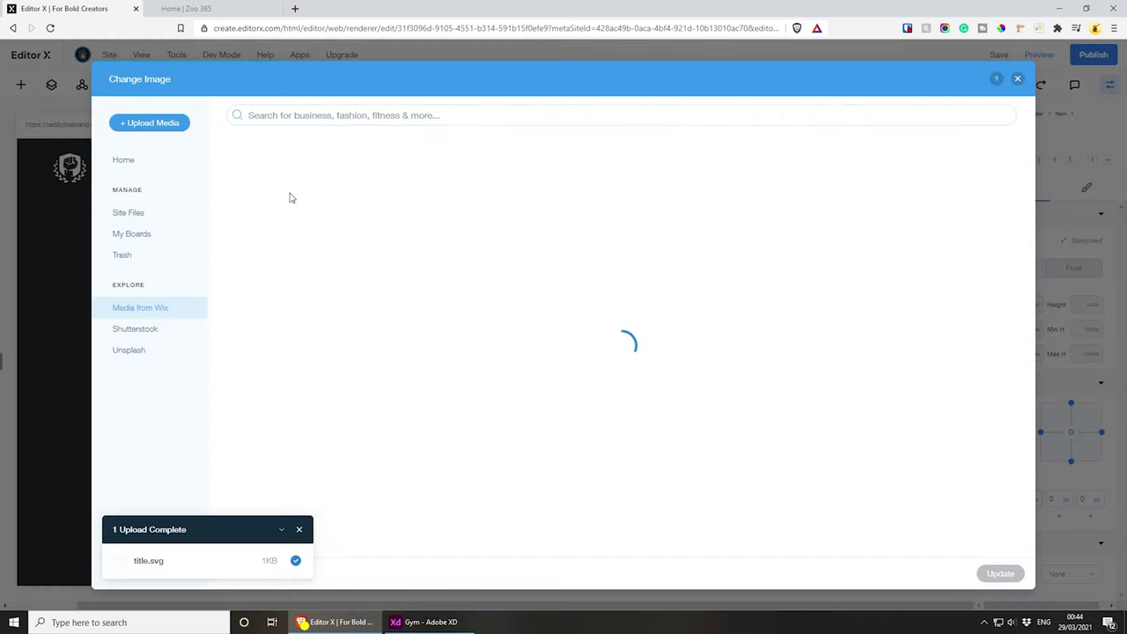
left_click(129, 350)
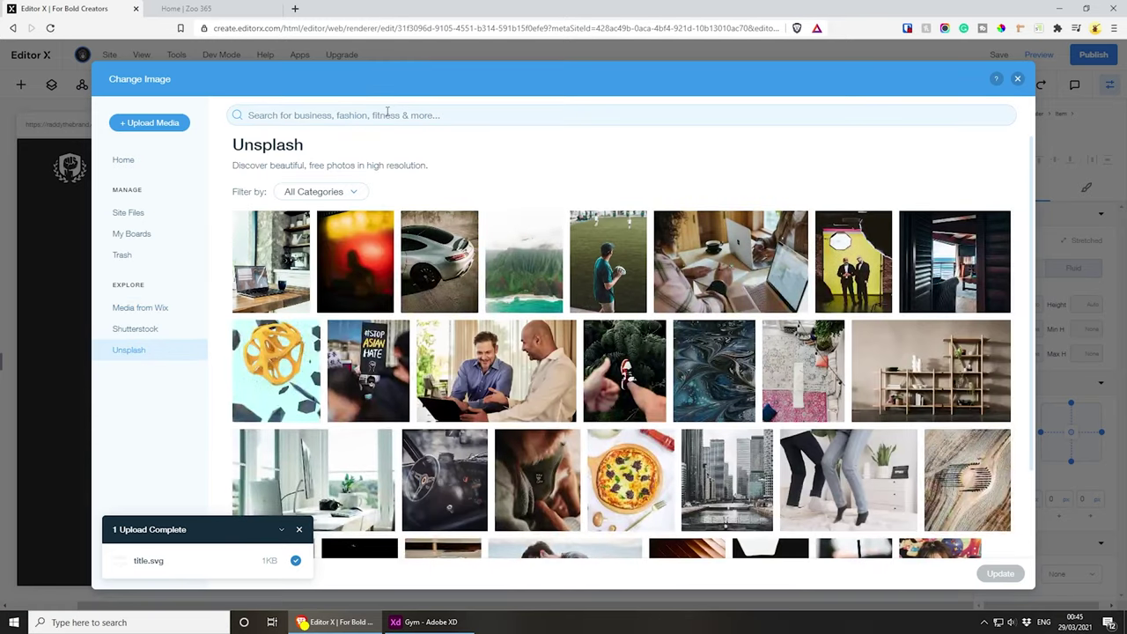
left_click(387, 113)
type("gym")
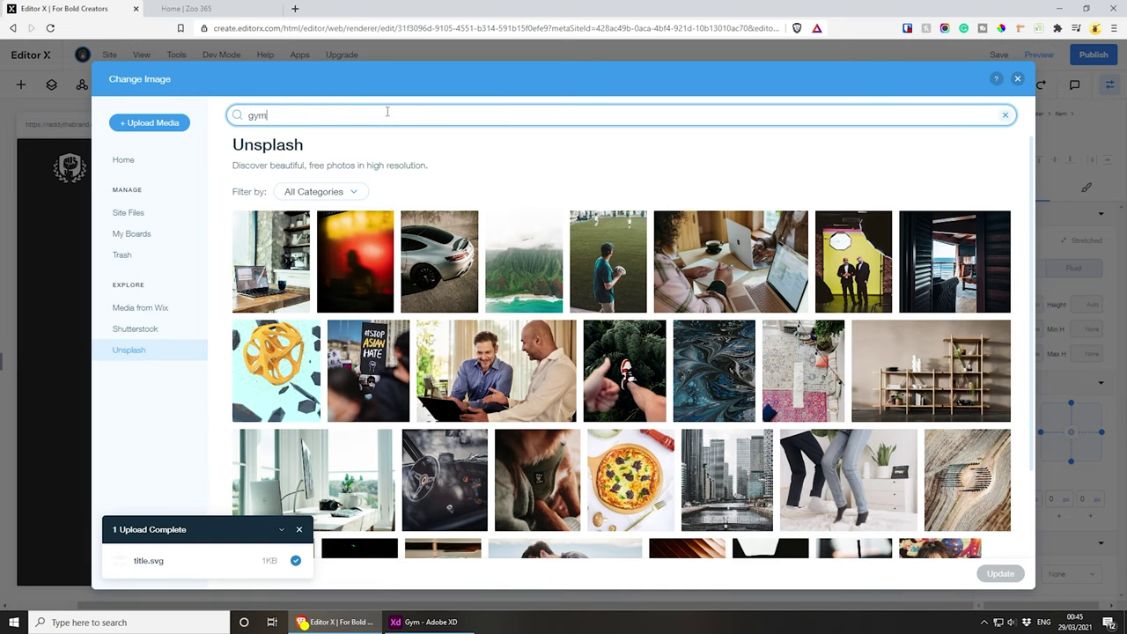
key("Return")
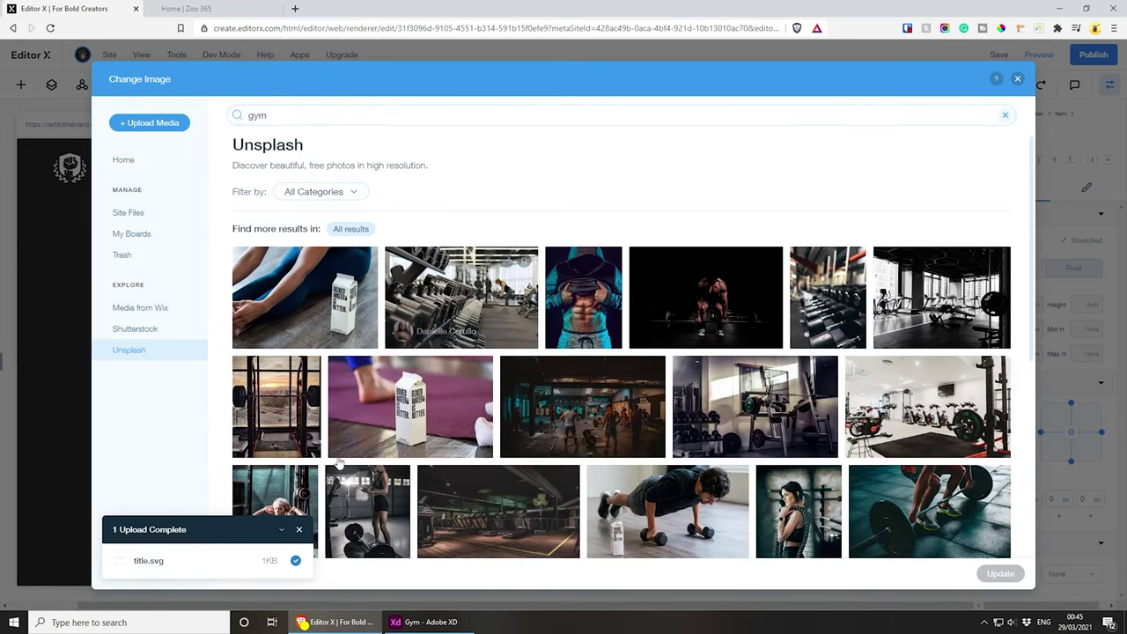
left_click(300, 531)
scroll(286, 346, "down", 2)
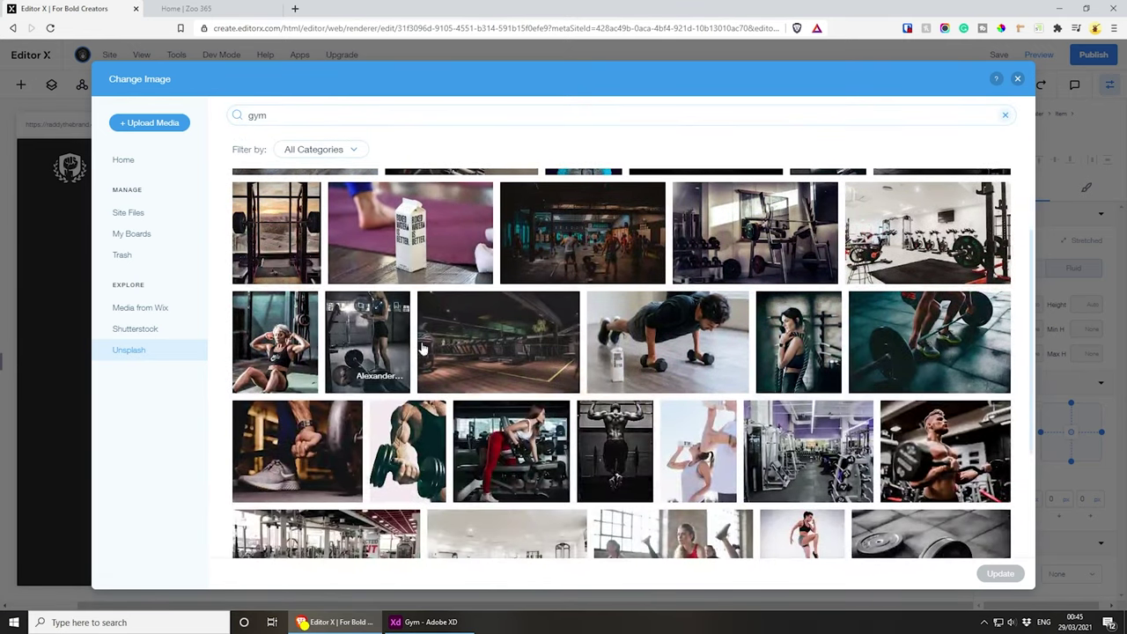
left_click(286, 346)
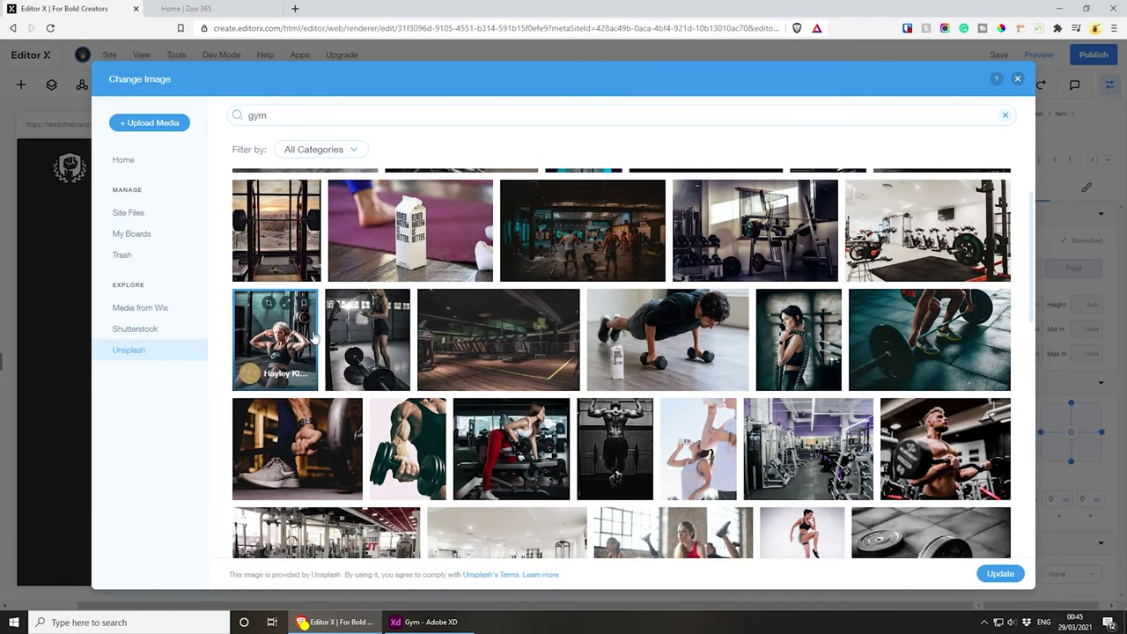
key("Return")
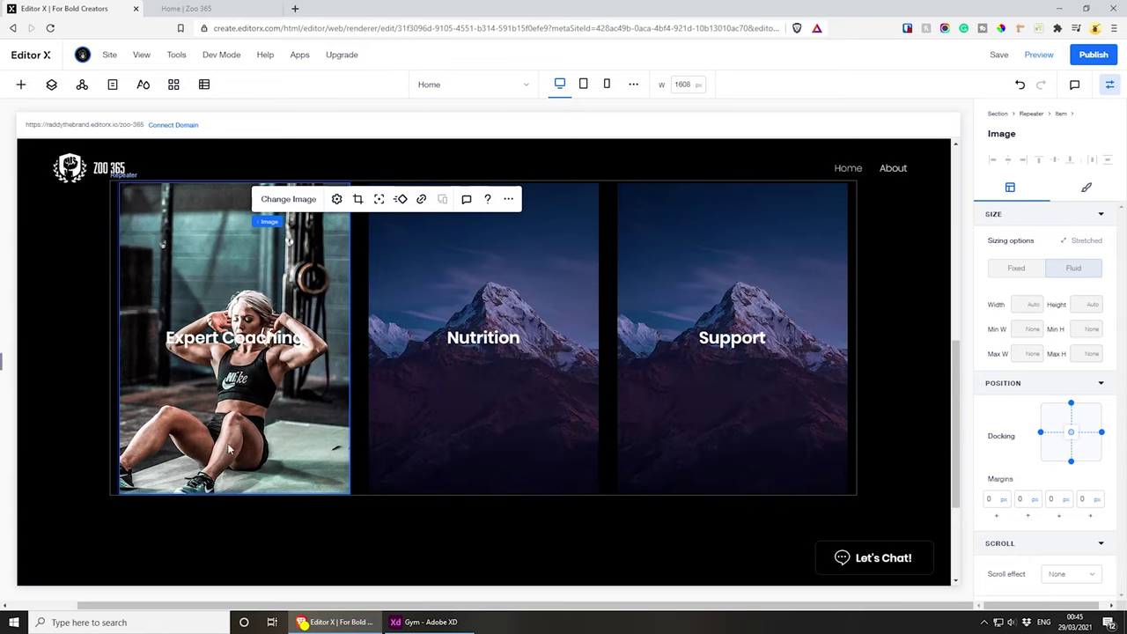
- Try different focal points on the Expert Coaching card's image and restore the centred one
left_click(378, 199)
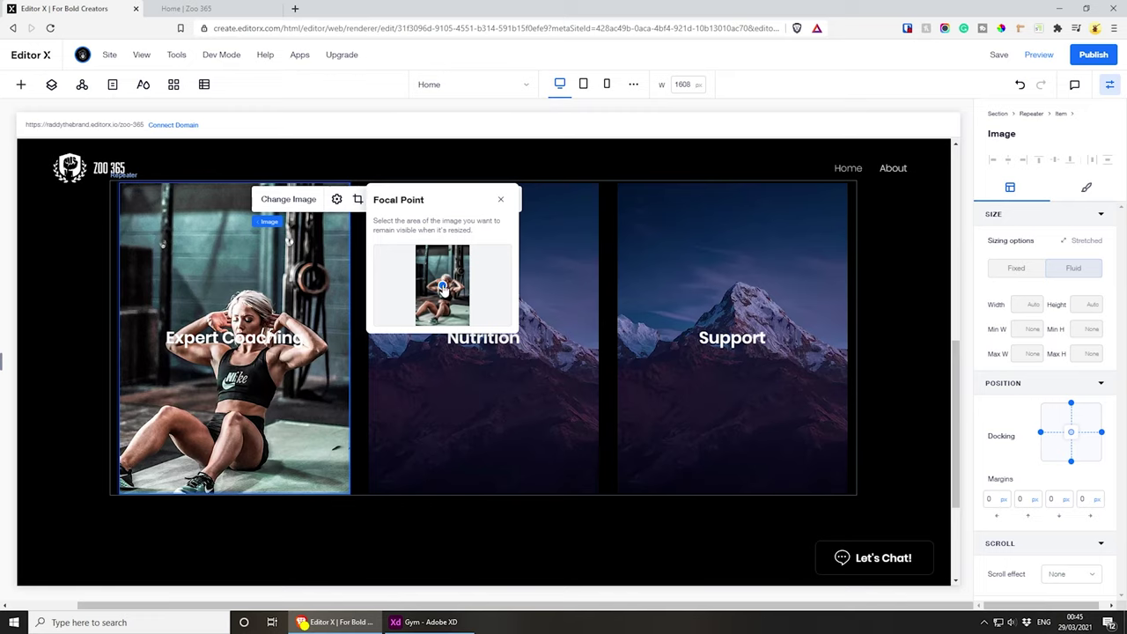
left_click_drag(443, 288, 463, 291)
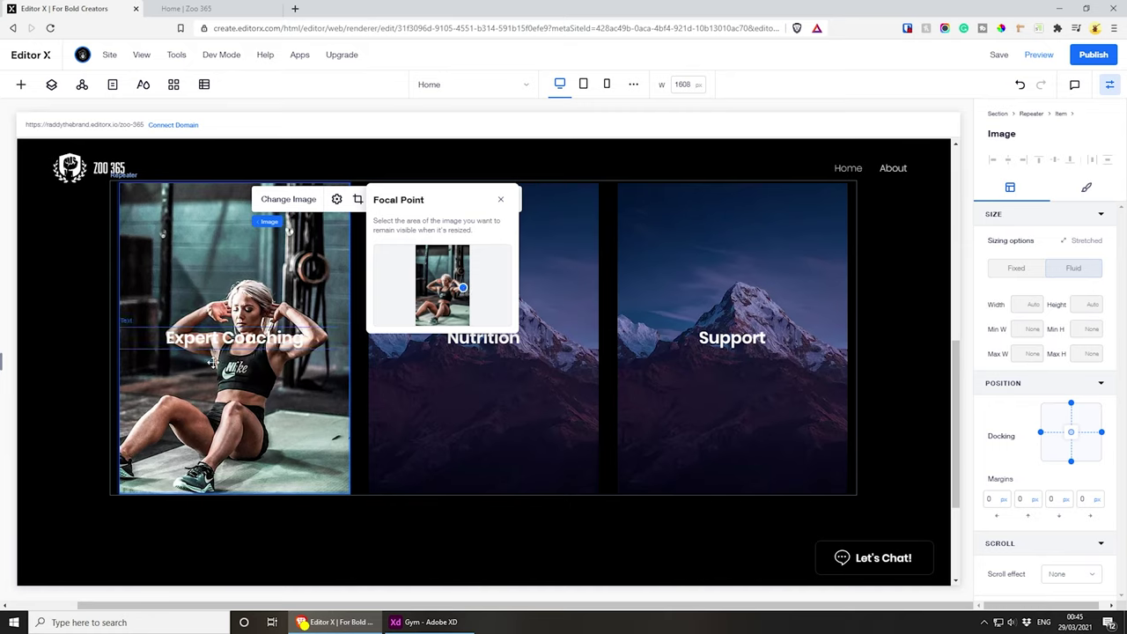
mouse_move(463, 291)
left_mouse_down()
mouse_move(453, 317)
mouse_move(445, 265)
left_mouse_up()
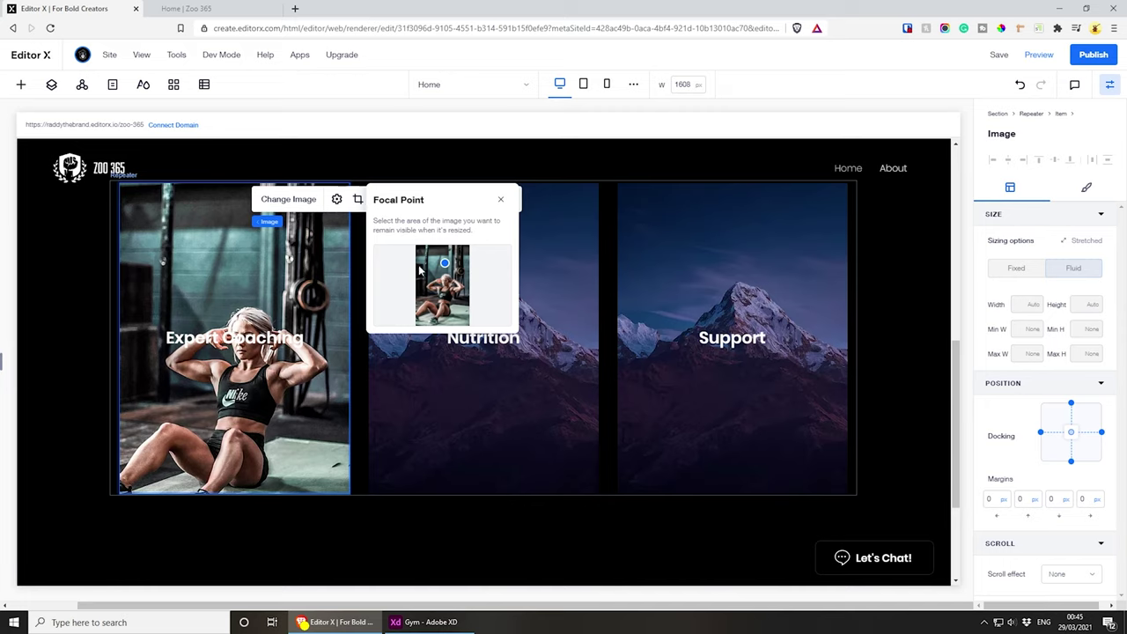
left_click(443, 286)
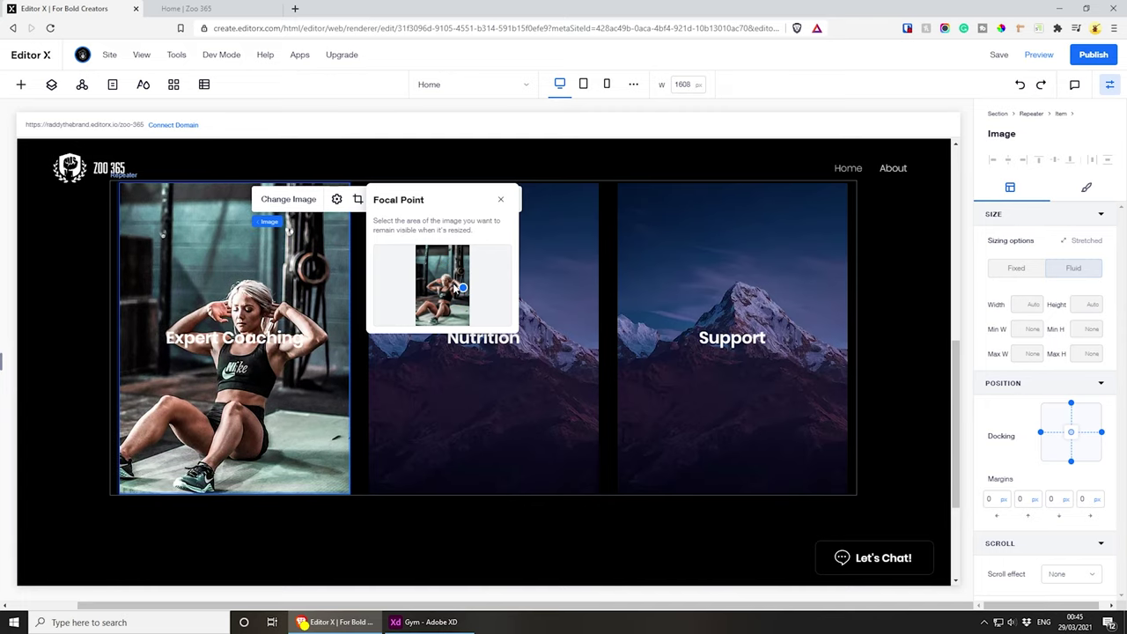
left_click(501, 200)
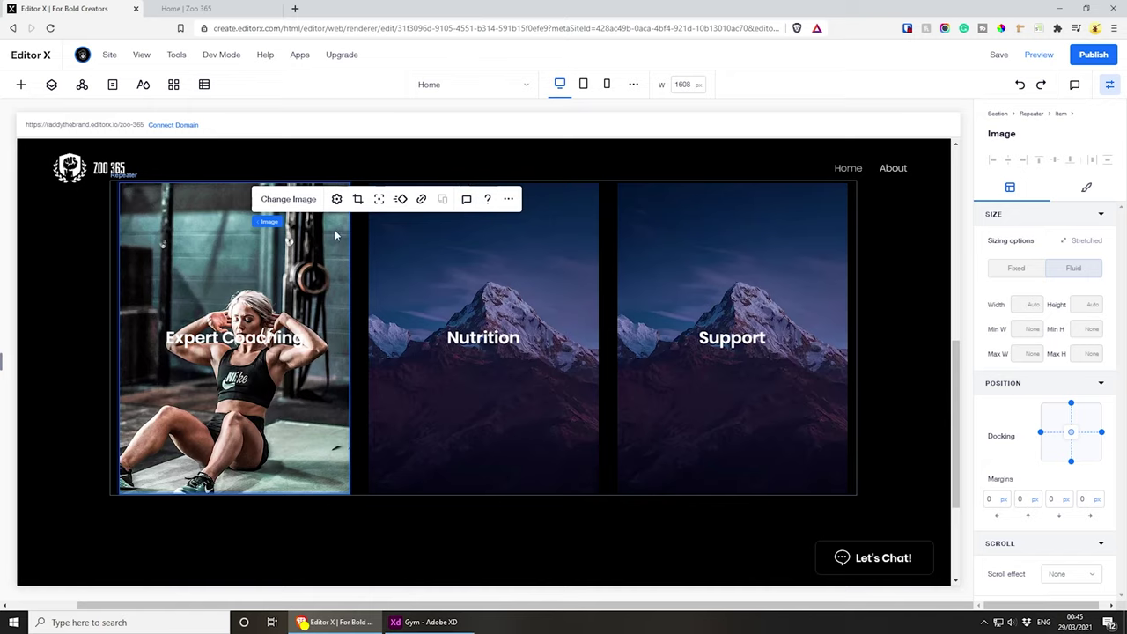
- Search Unsplash for "gym" photos to replace the Nutrition card's image
left_click(523, 234)
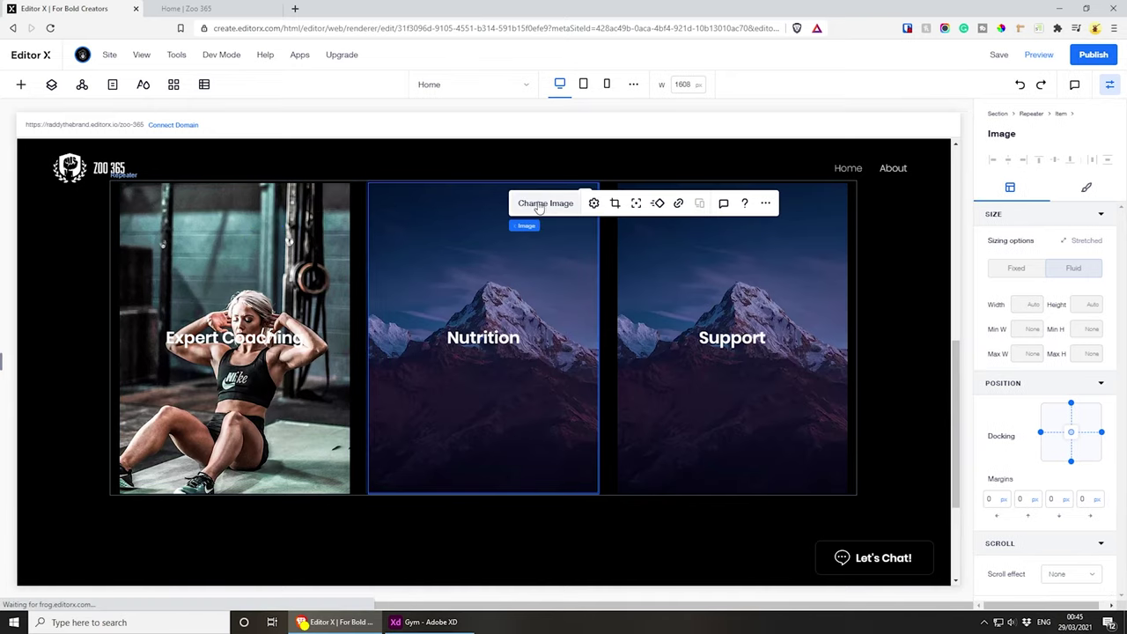
left_click(539, 205)
left_click(151, 350)
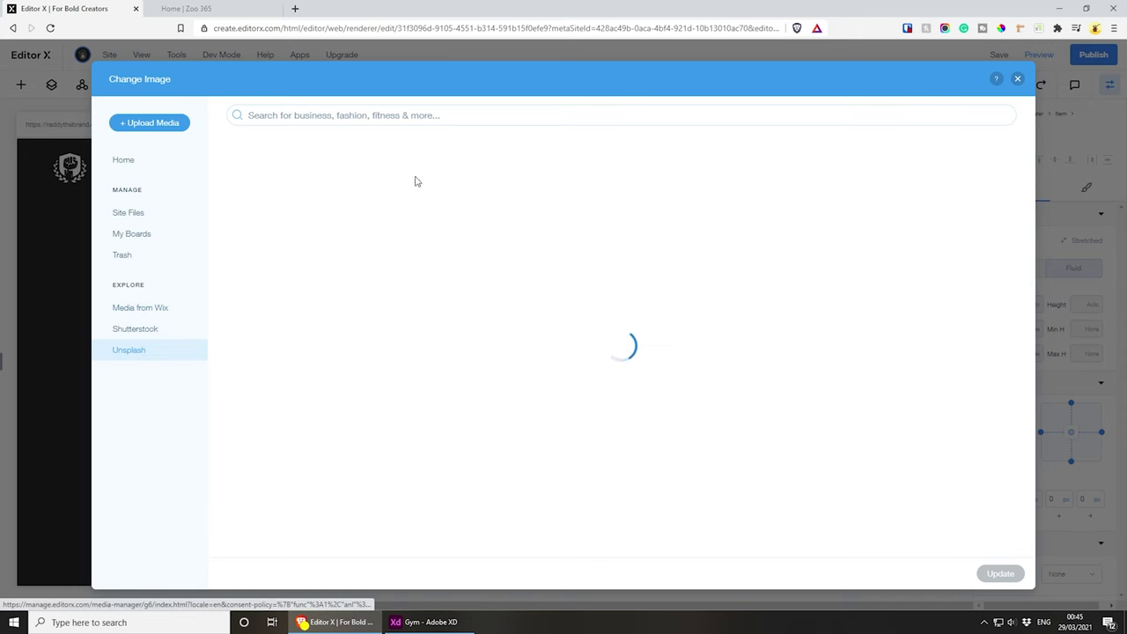
left_click(467, 111)
type("gym")
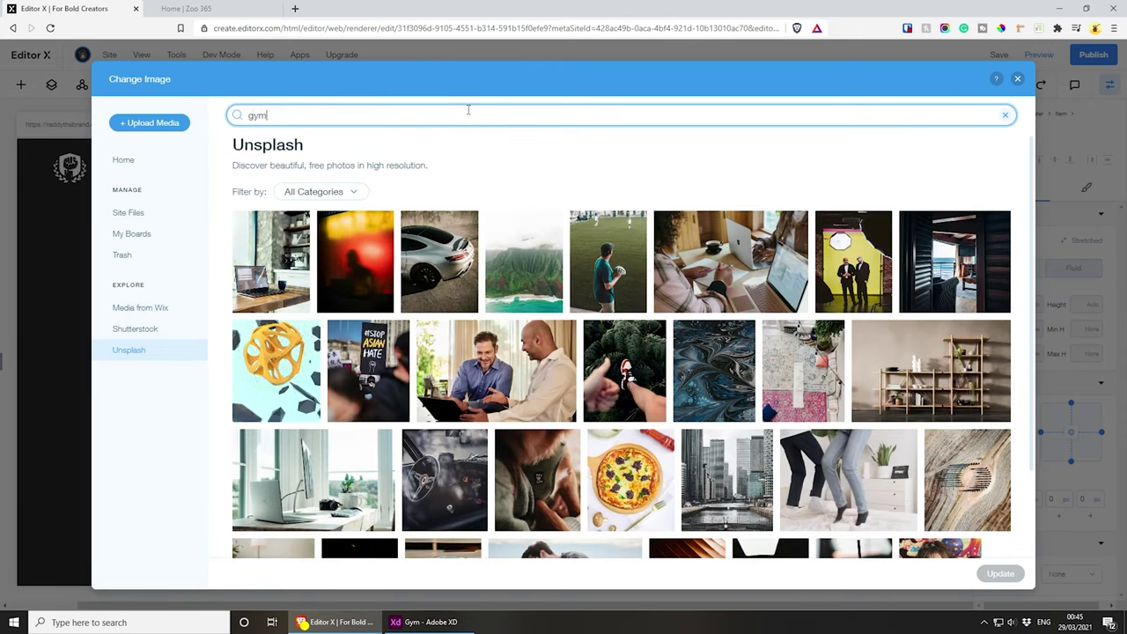
key("Return")
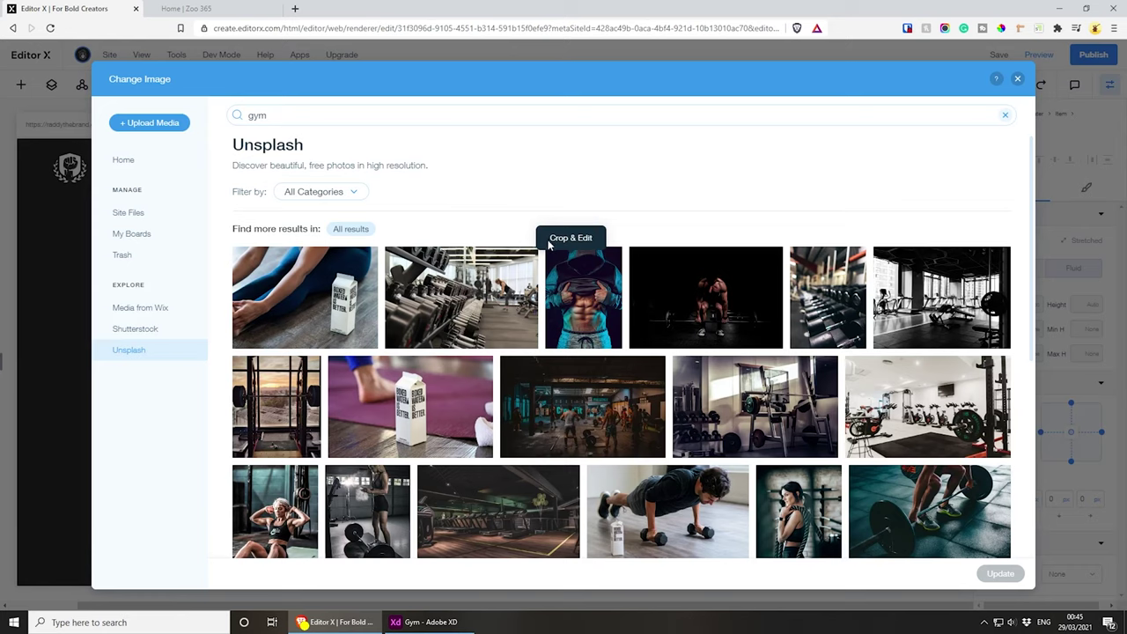
- Replace the Nutrition card's image with the photo of a seated man in black holding a green bottle
scroll(563, 273, "down", 5)
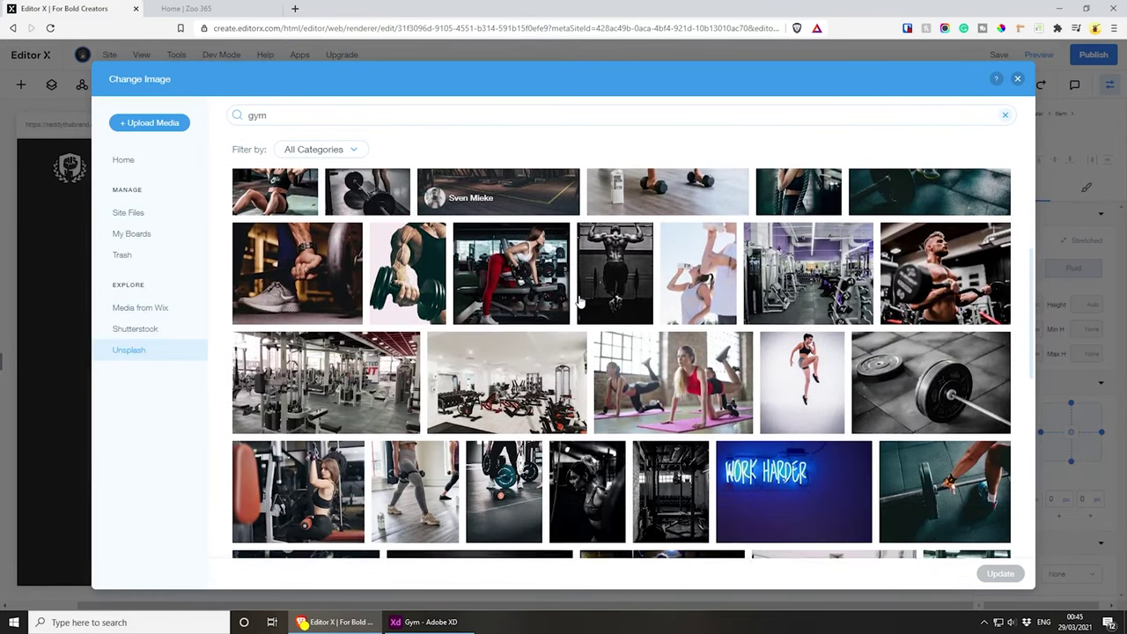
scroll(579, 302, "down", 3)
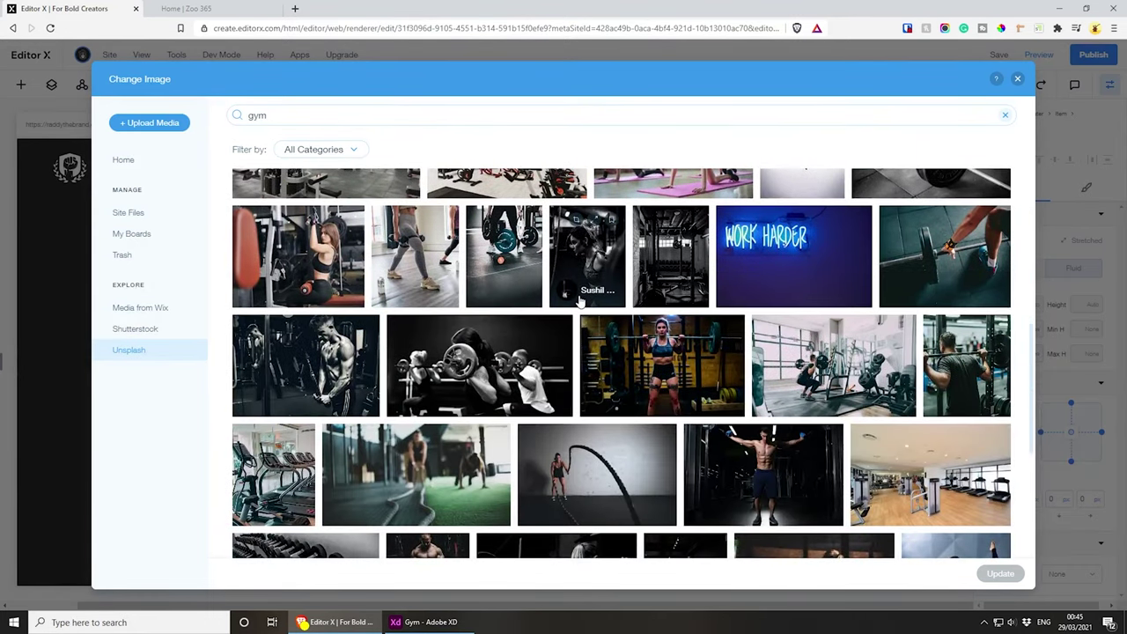
scroll(579, 302, "down", 2)
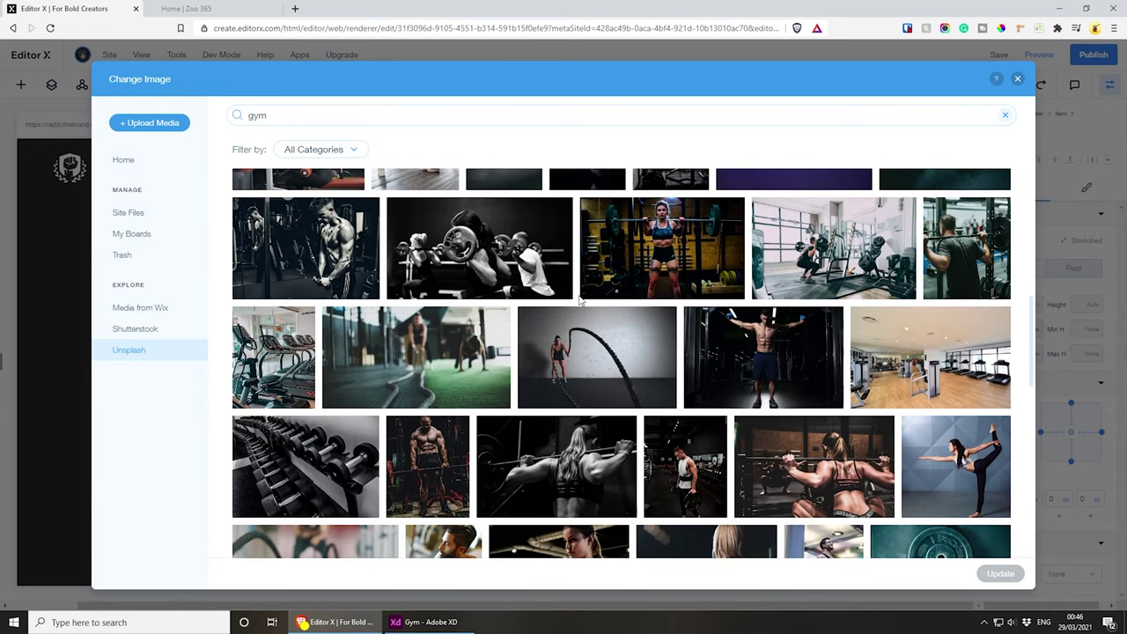
scroll(580, 301, "down", 3)
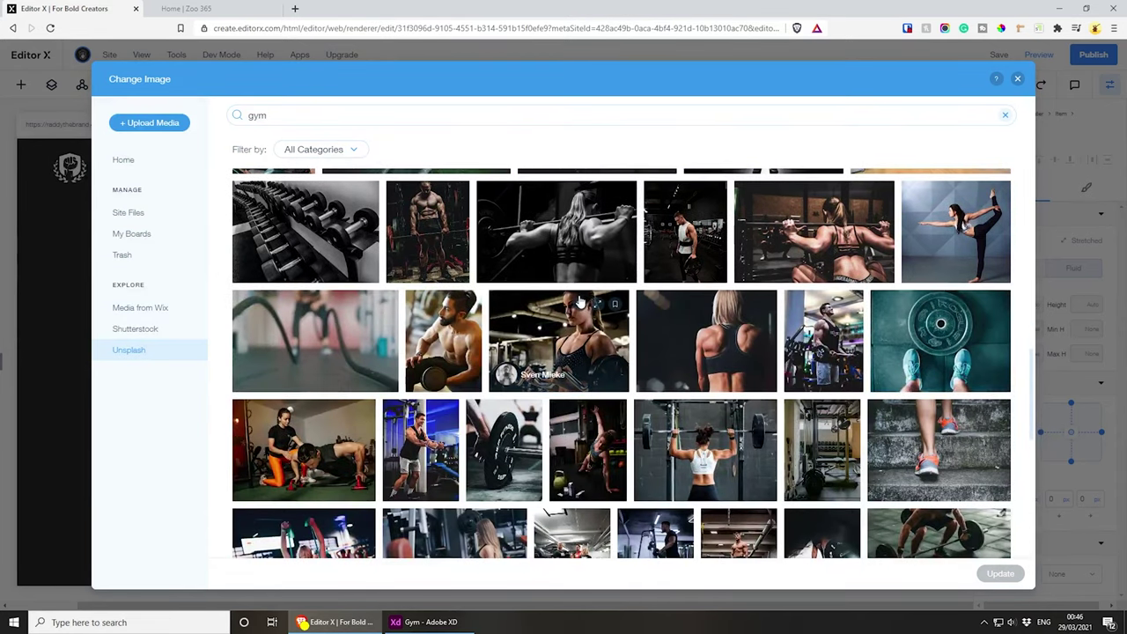
scroll(579, 301, "down", 3)
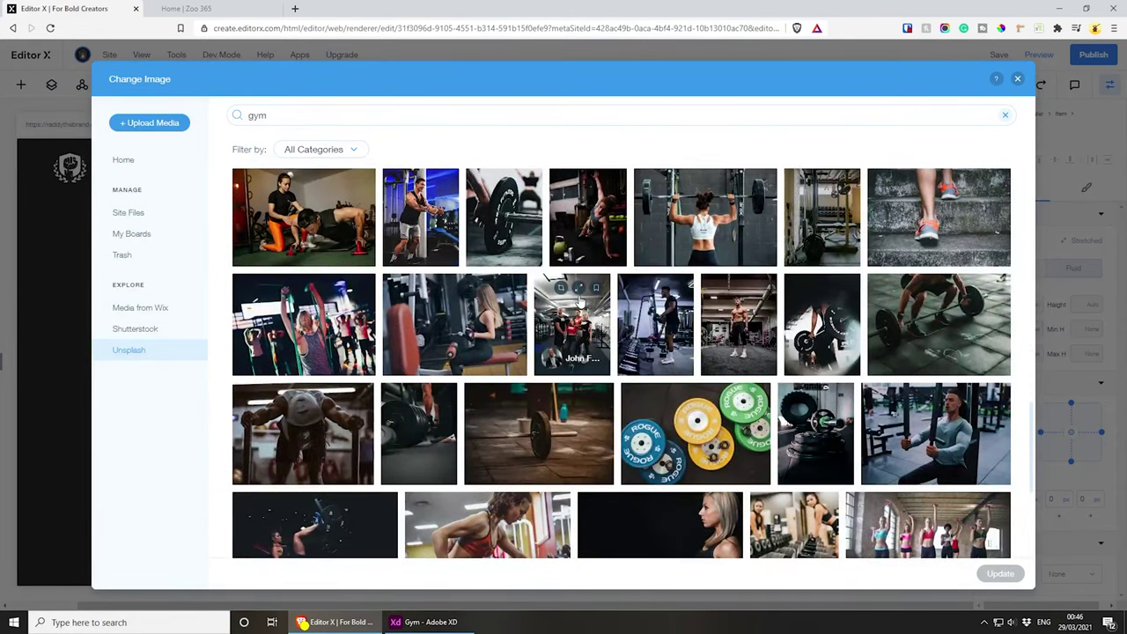
scroll(580, 301, "down", 3)
scroll(579, 301, "down", 3)
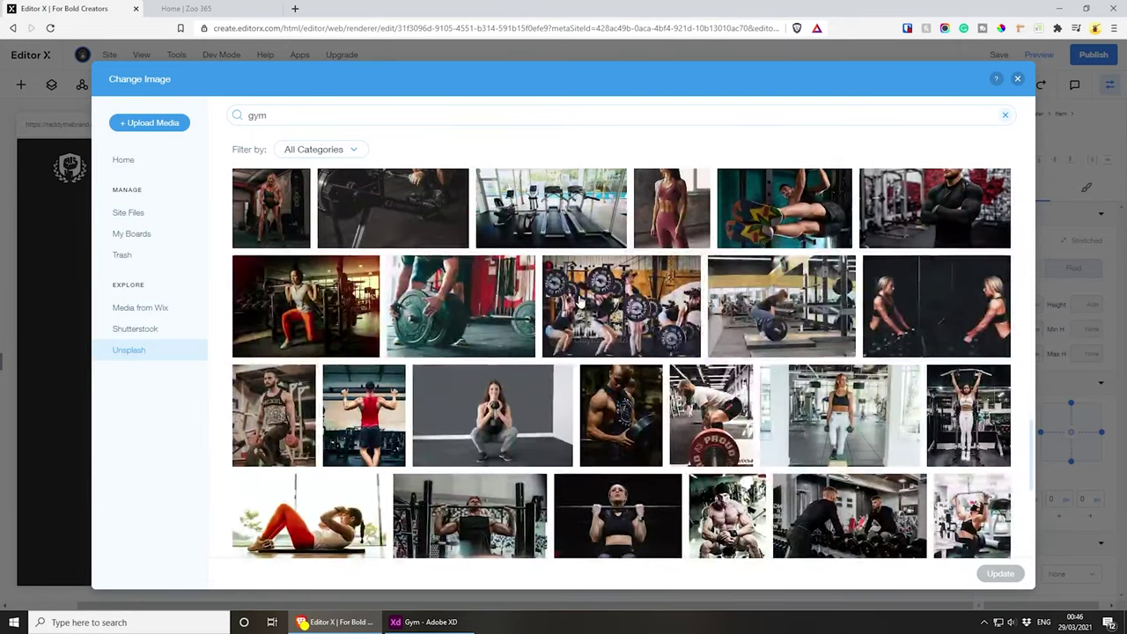
scroll(579, 301, "up", 1)
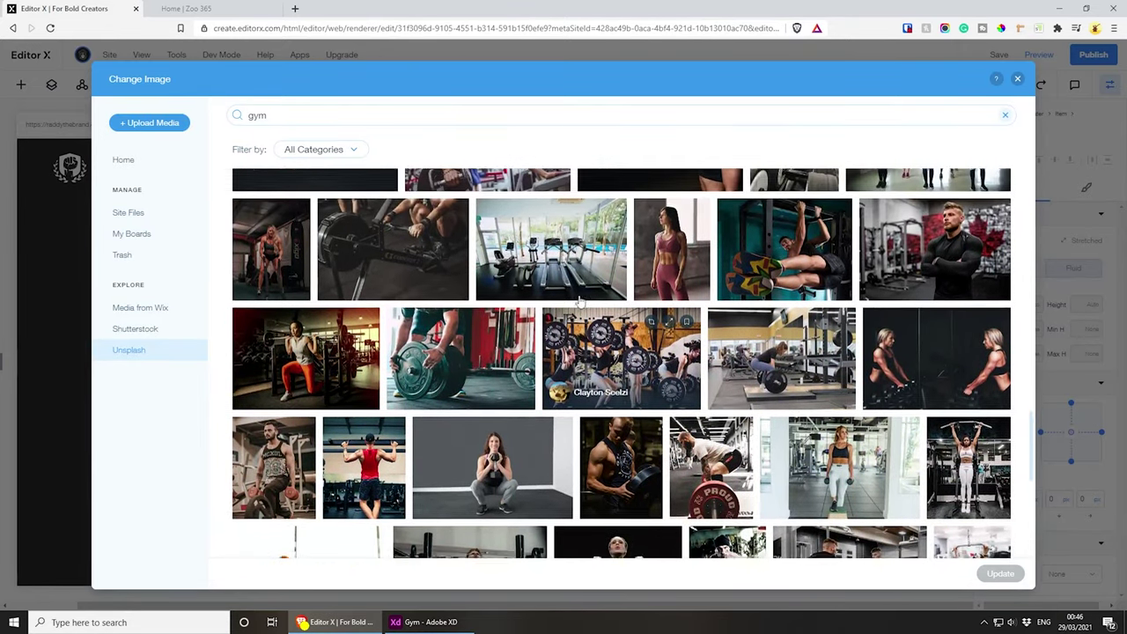
scroll(579, 301, "down", 3)
scroll(579, 301, "down", 5)
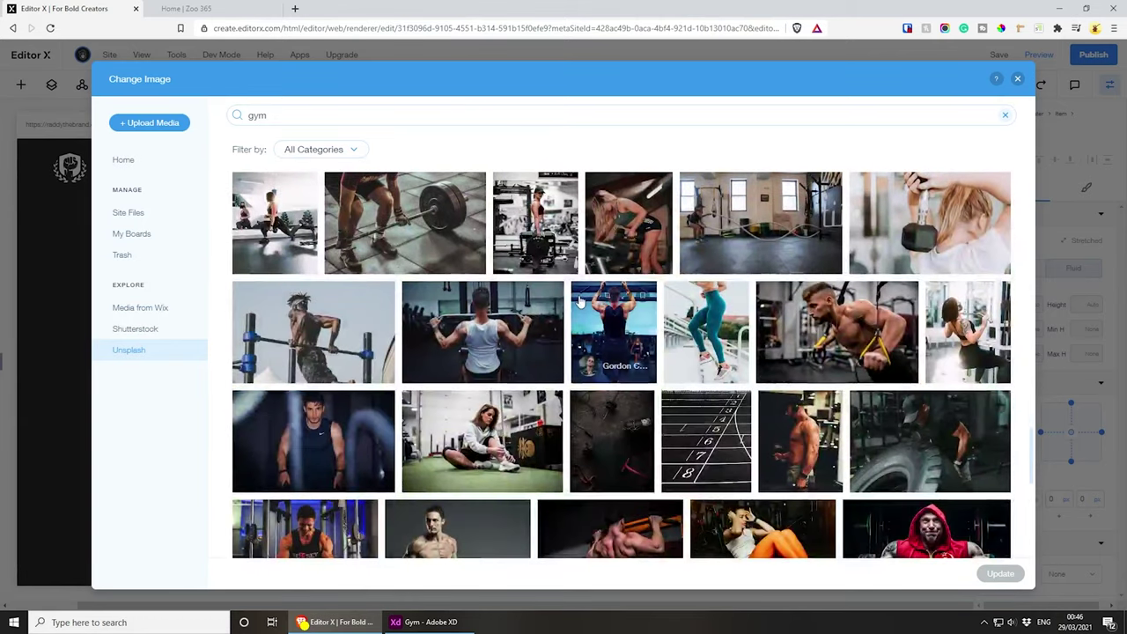
scroll(579, 301, "down", 2)
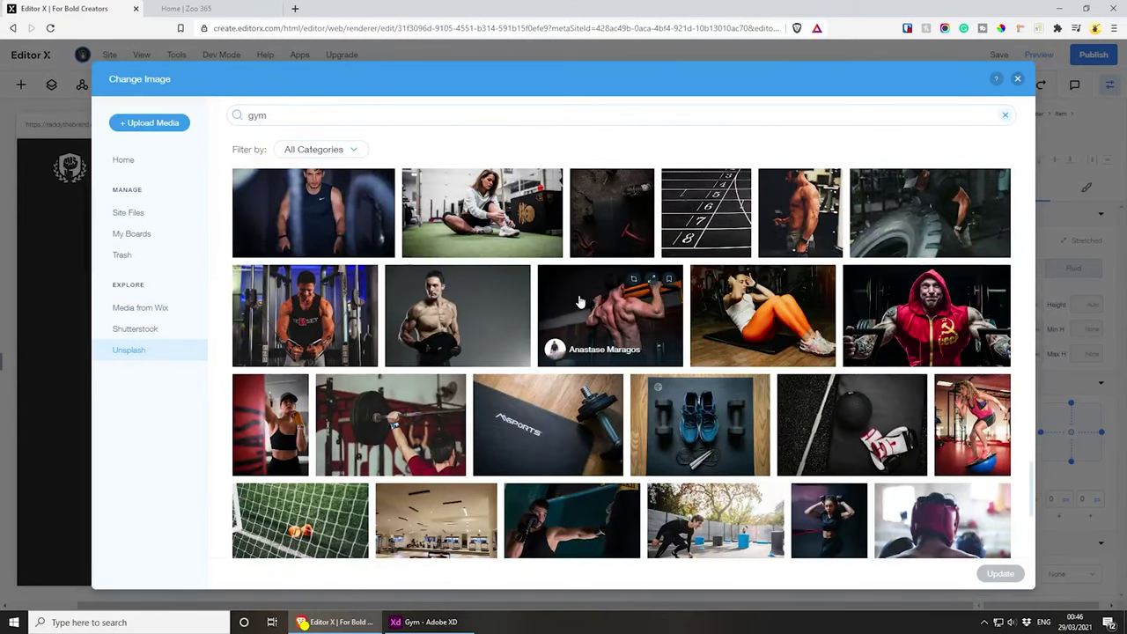
scroll(580, 302, "down", 3)
scroll(580, 302, "down", 3)
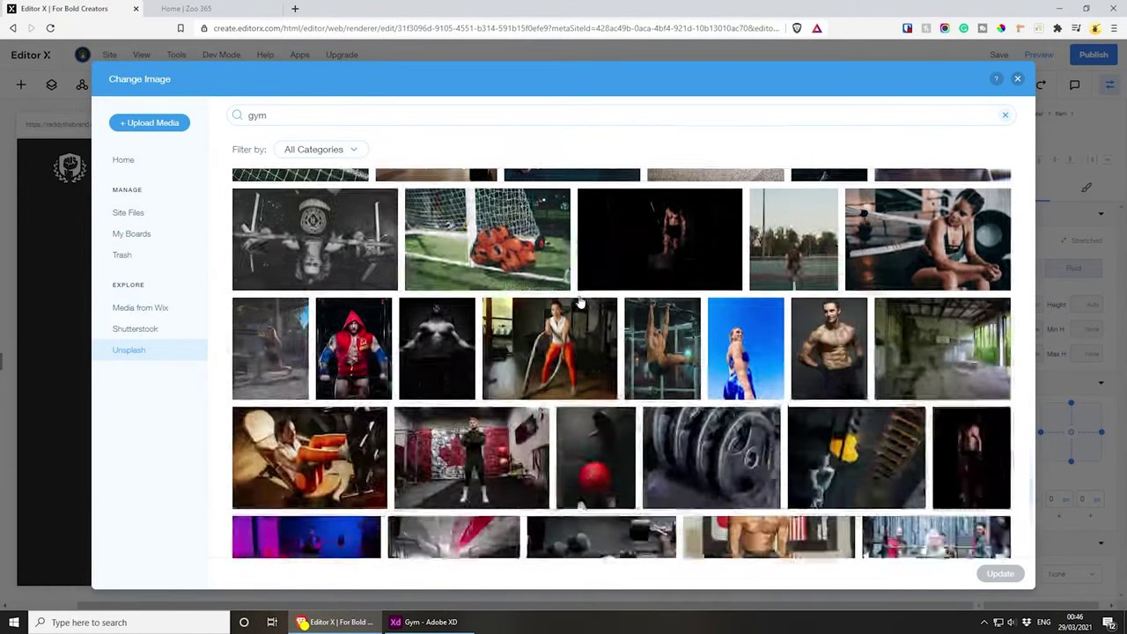
scroll(581, 302, "down", 3)
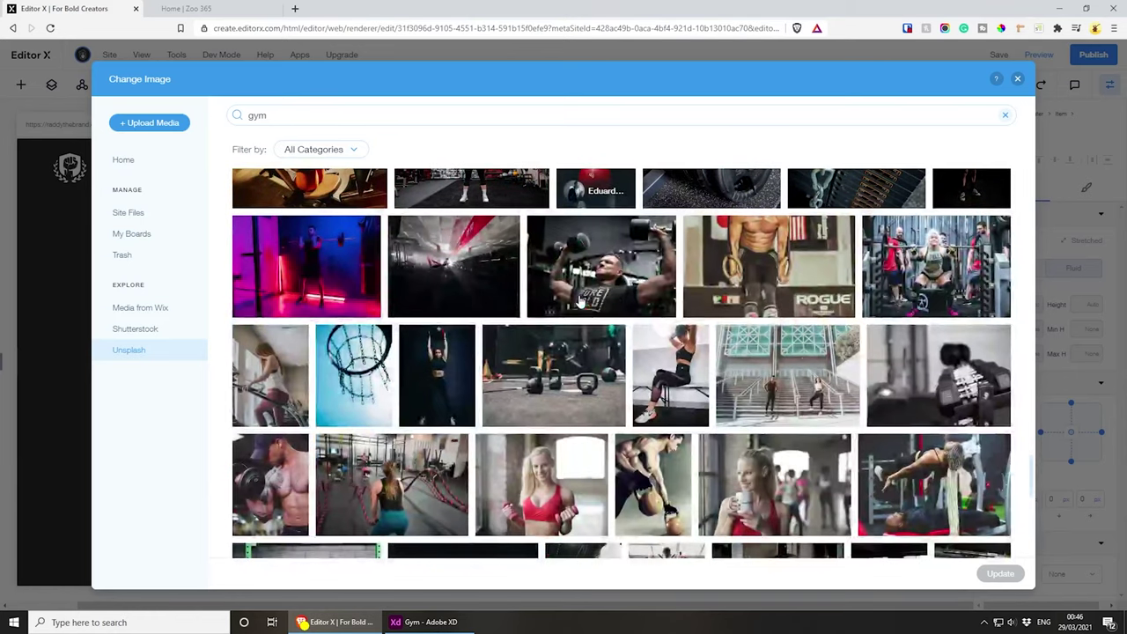
scroll(580, 302, "down", 3)
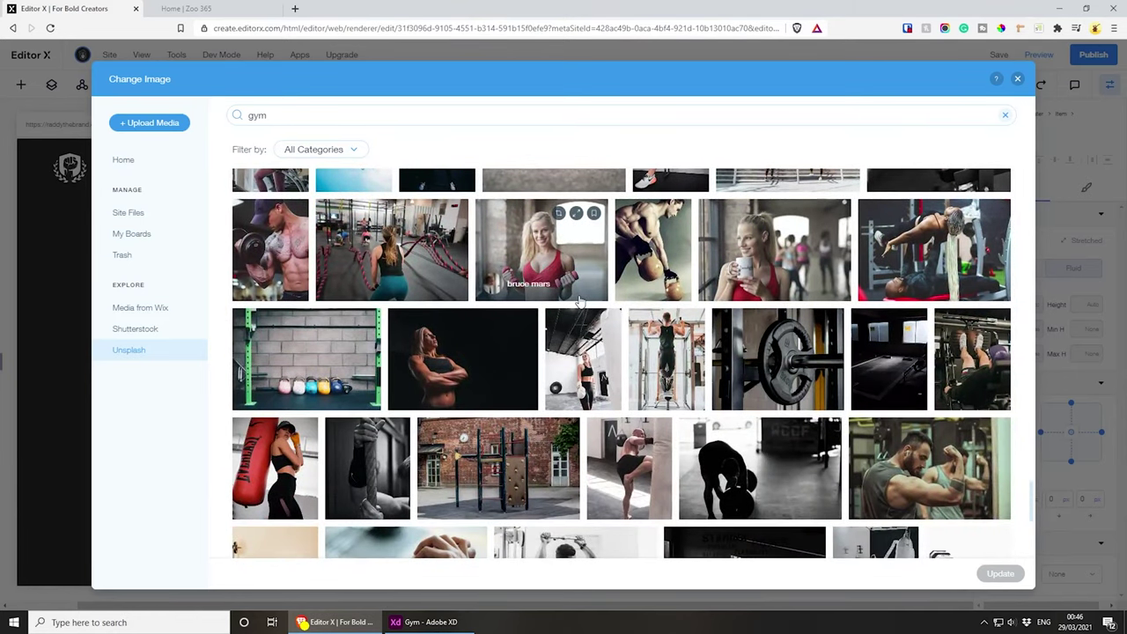
scroll(581, 302, "down", 1)
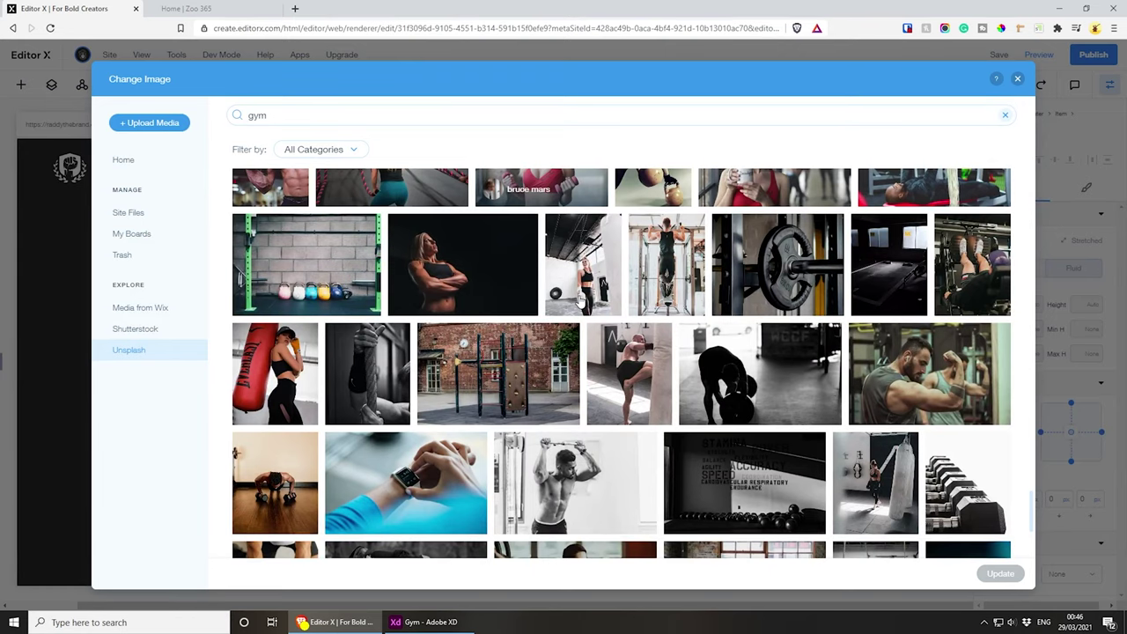
scroll(580, 302, "down", 4)
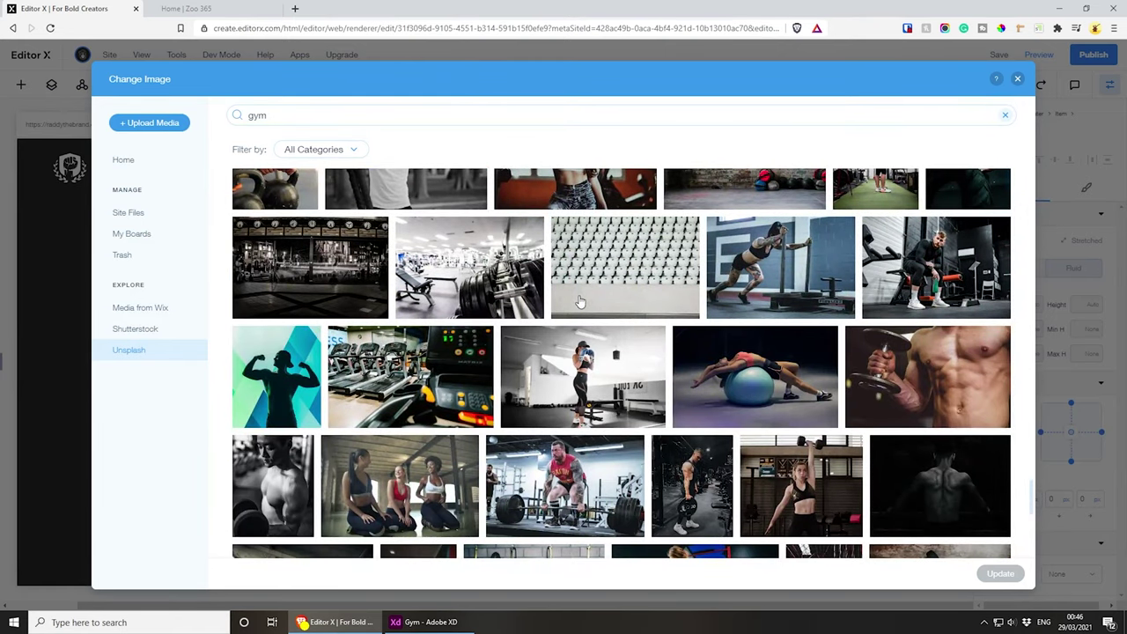
left_click(885, 269)
left_click(996, 574)
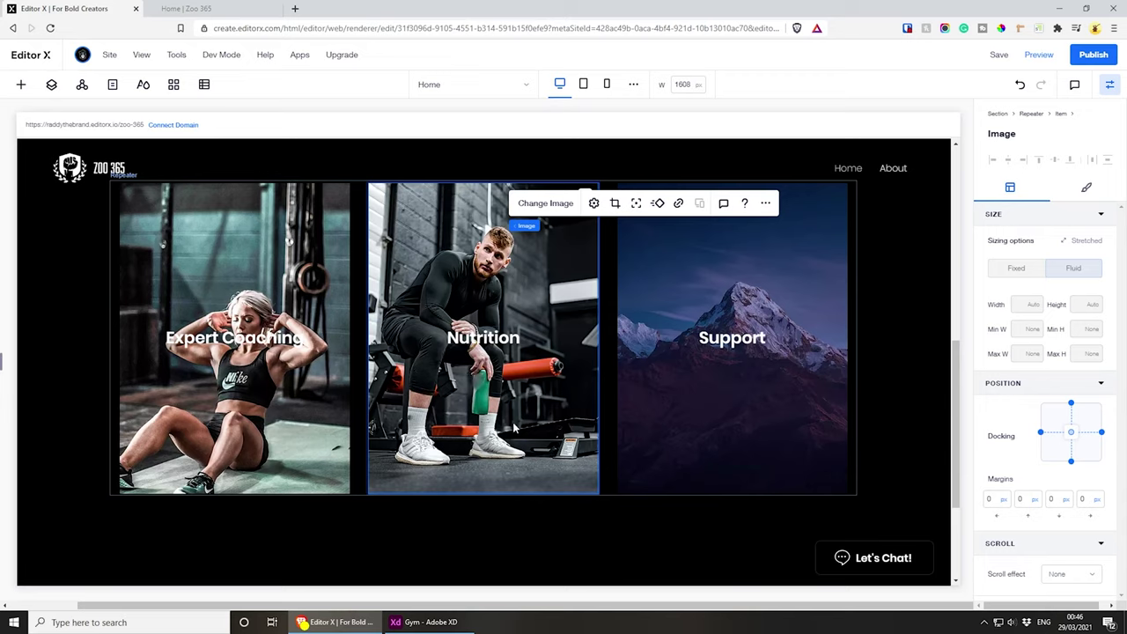
- Search Unsplash for "group fitness" photos to replace the Support card's image
left_click(777, 270)
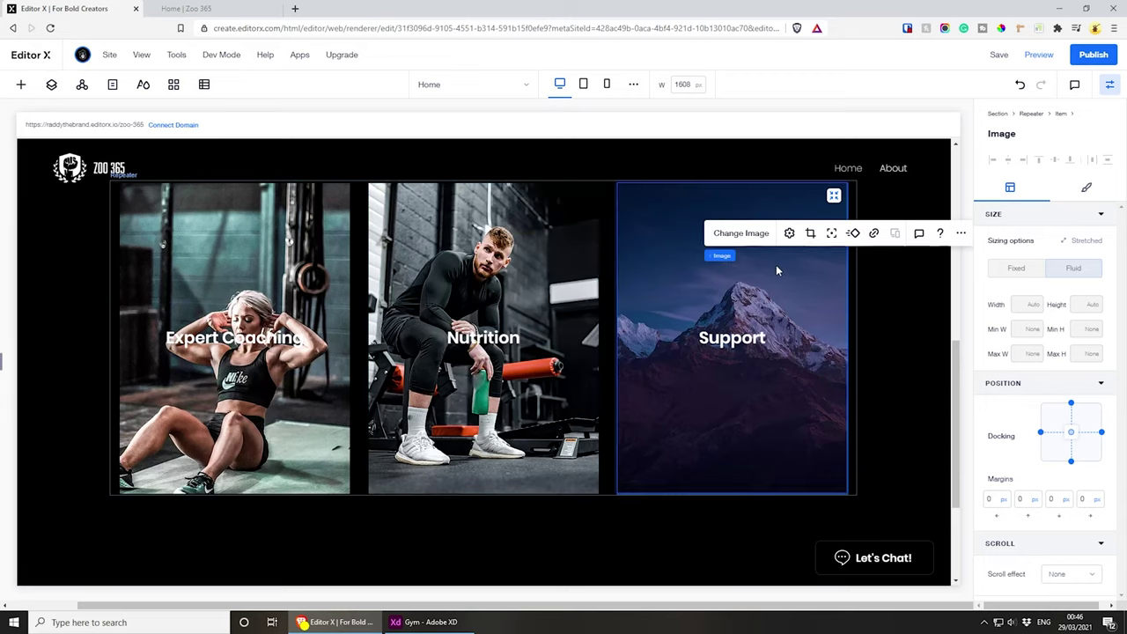
left_click(738, 235)
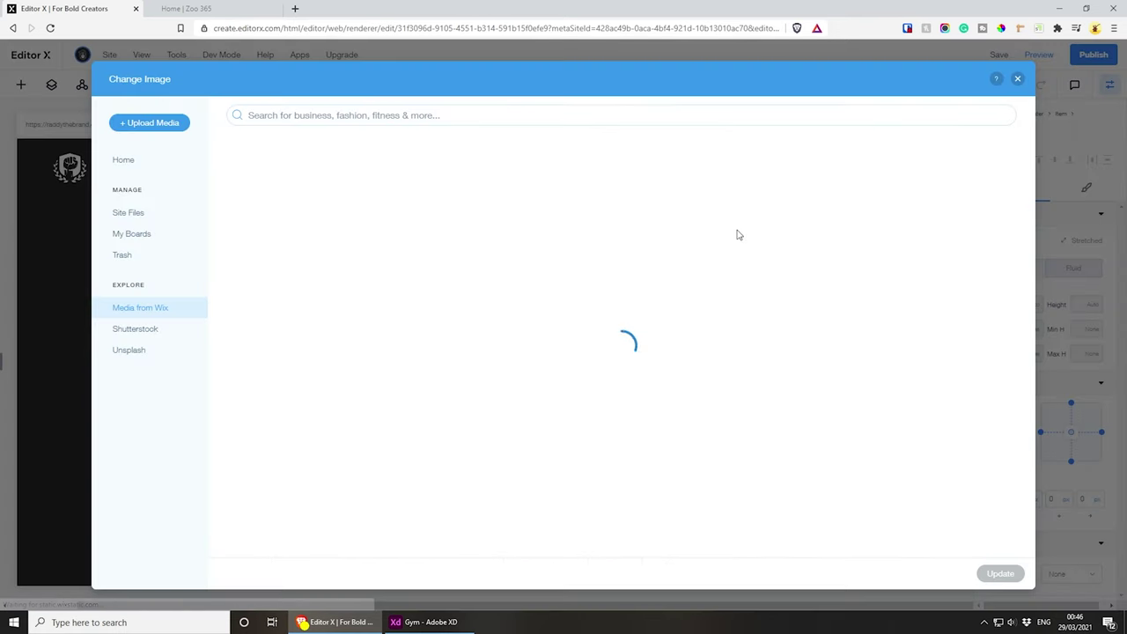
left_click(129, 350)
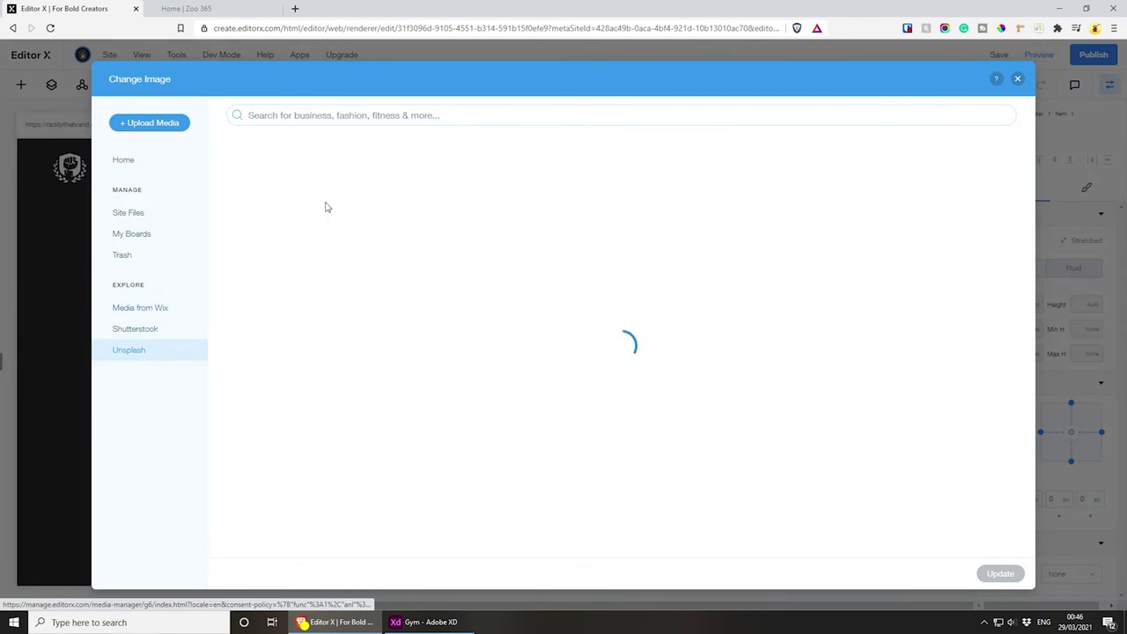
left_click(368, 115)
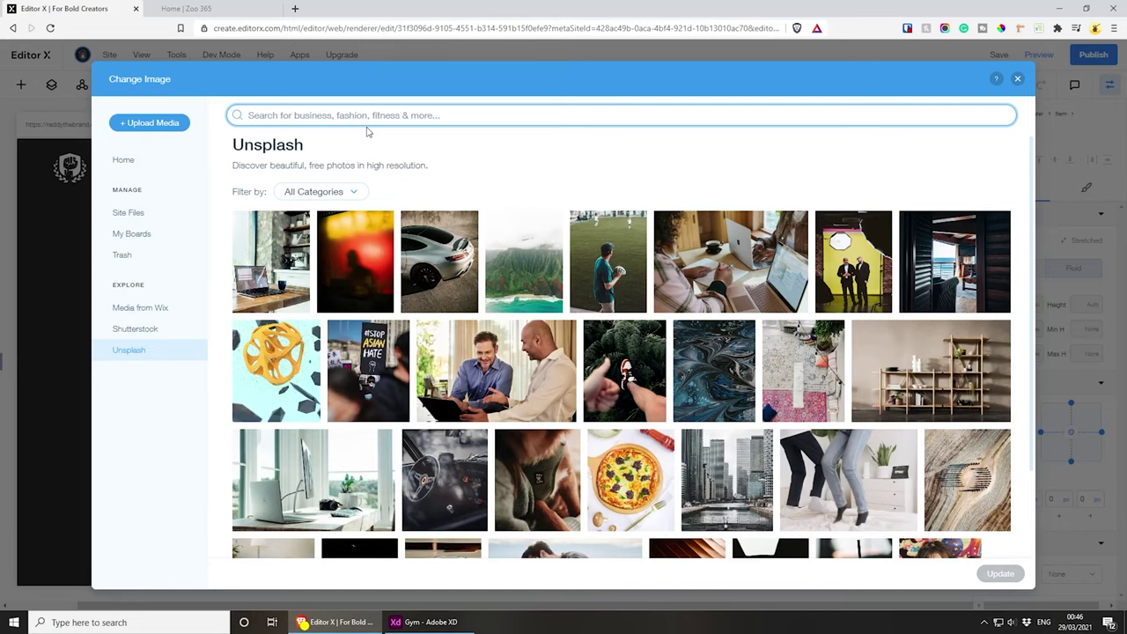
type("group fi")
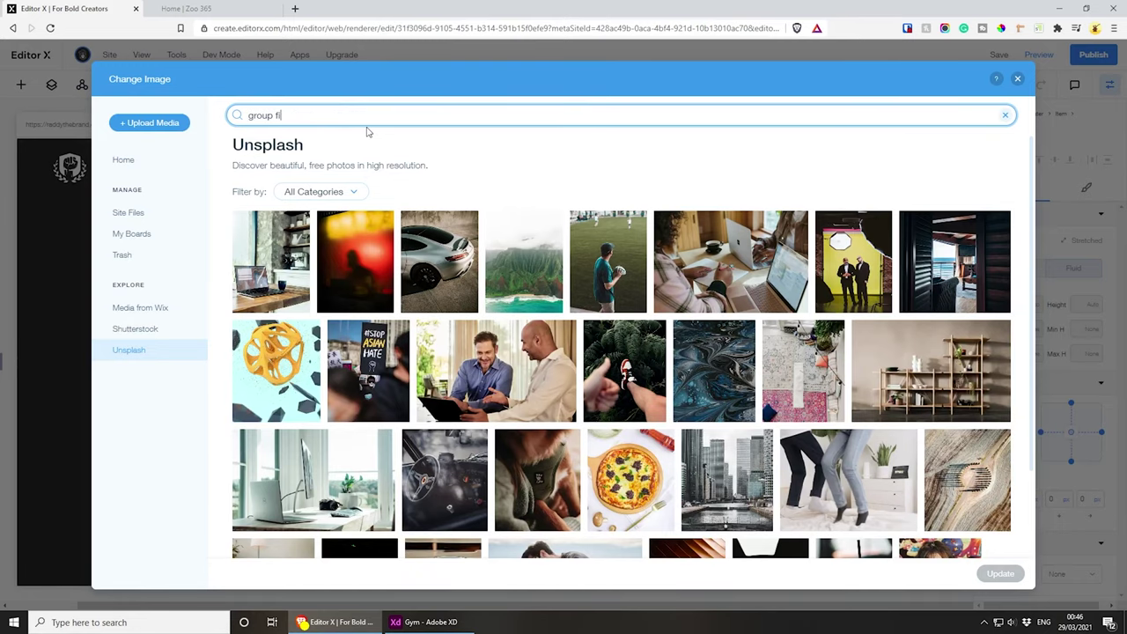
type("tness")
key("Return")
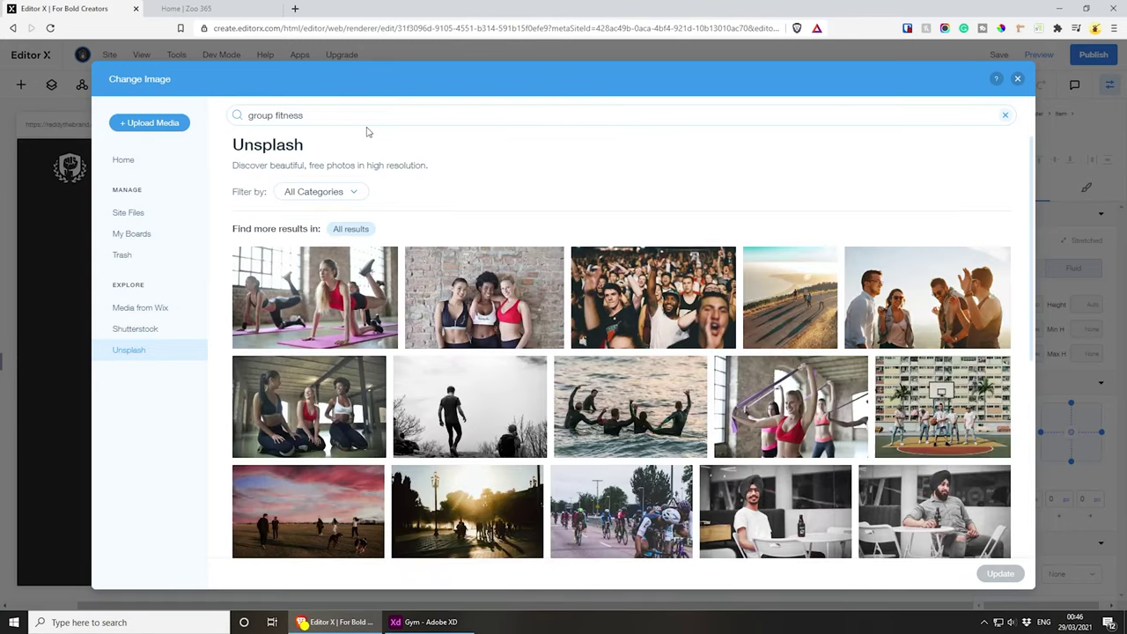
- Replace the Support card's image with the Unsplash "group gym" photo of people in black running outdoors
mouse_move(531, 256)
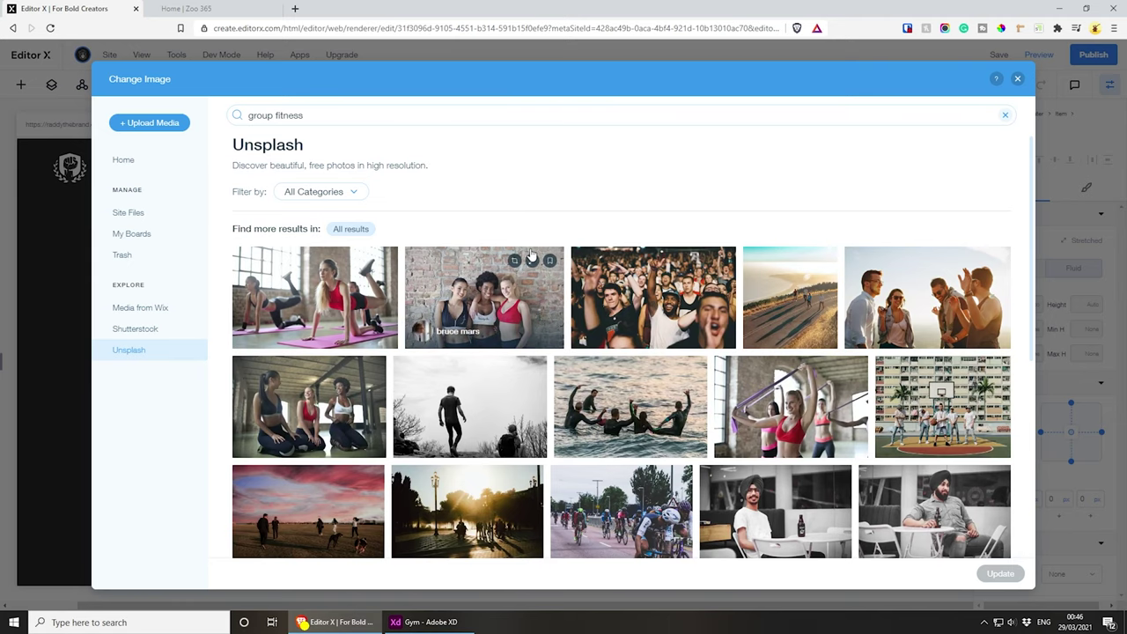
scroll(531, 264, "down", 5)
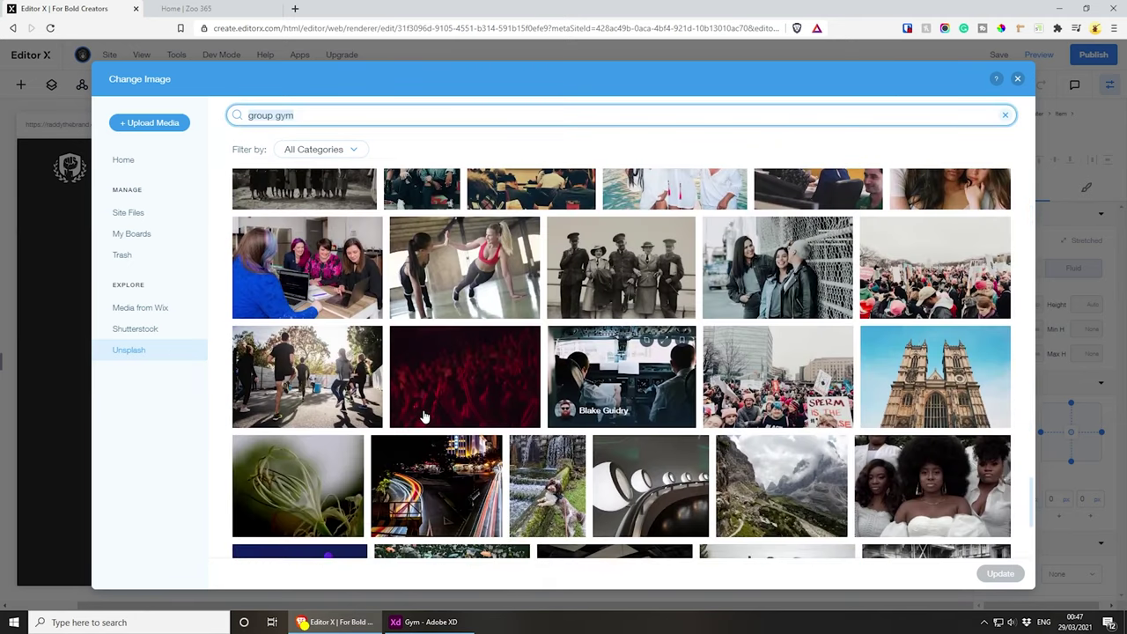
left_click(345, 372)
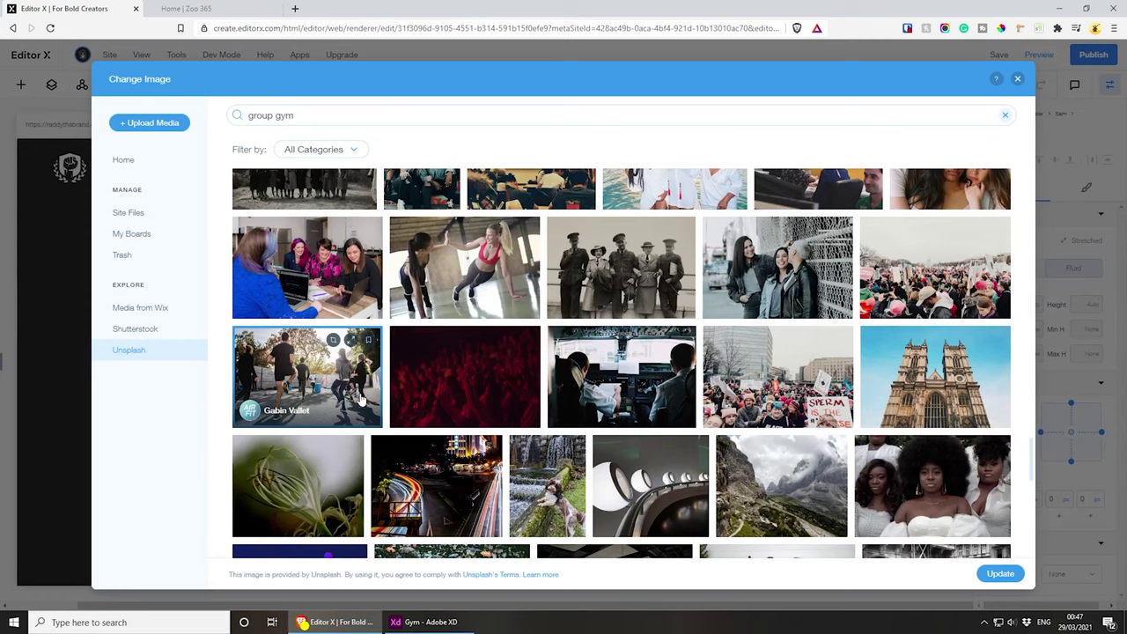
left_click(999, 575)
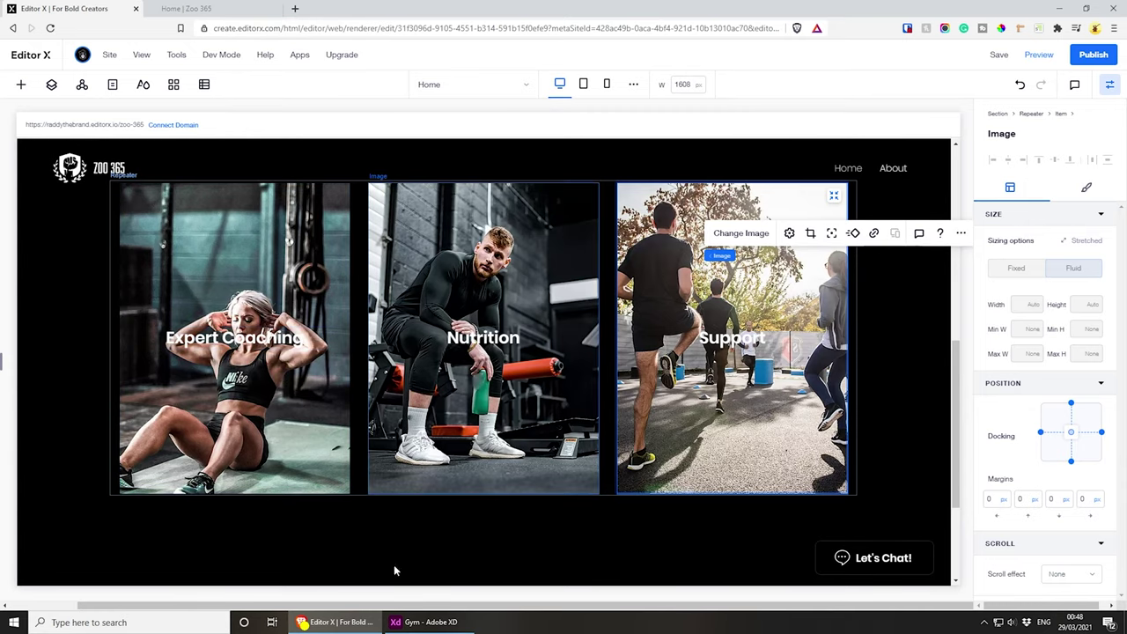
- Switch to the Adobe XD design, inspect the opacity of the Expert Coaching card's black overlay, and undo any moves made
left_click(423, 622)
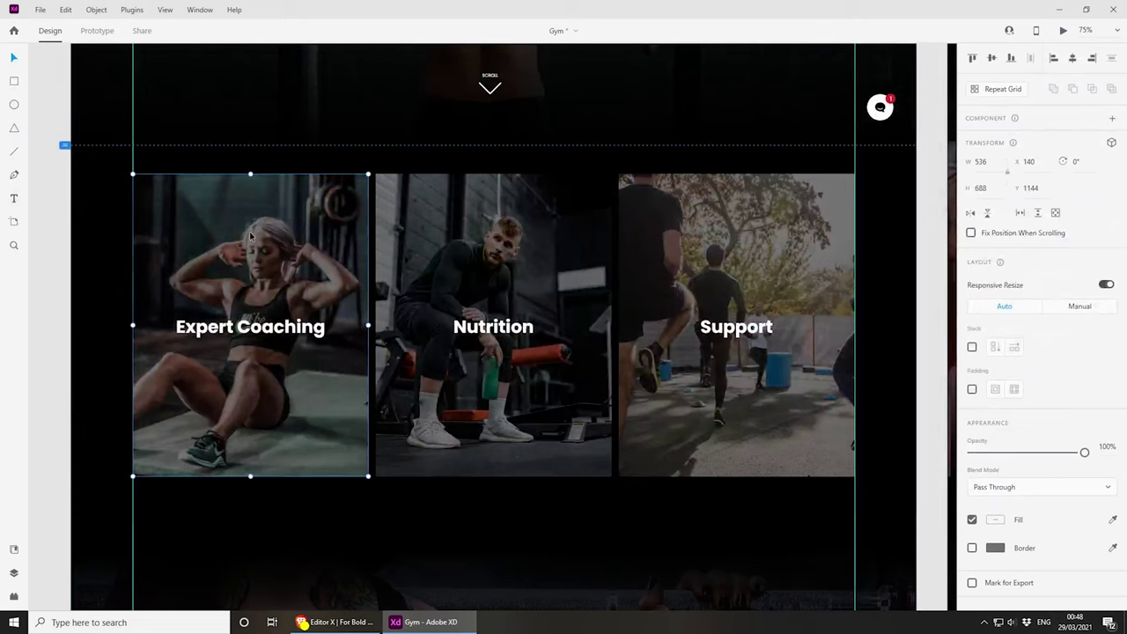
left_click_drag(250, 236, 274, 220)
key("ctrl+z")
double_click(234, 229)
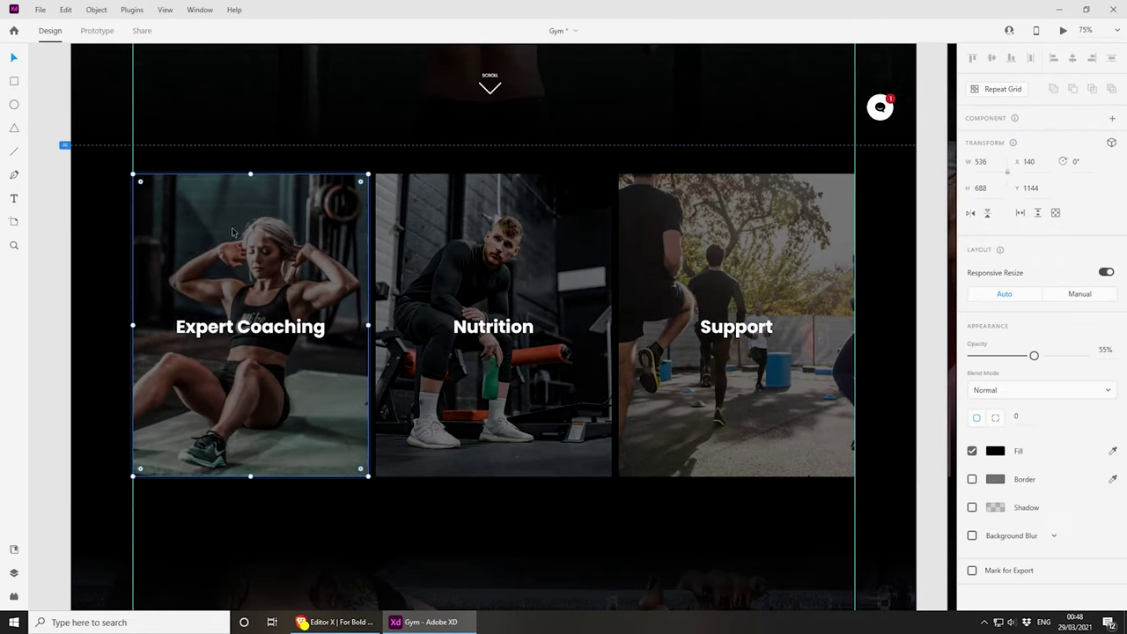
left_click_drag(199, 238, 236, 238)
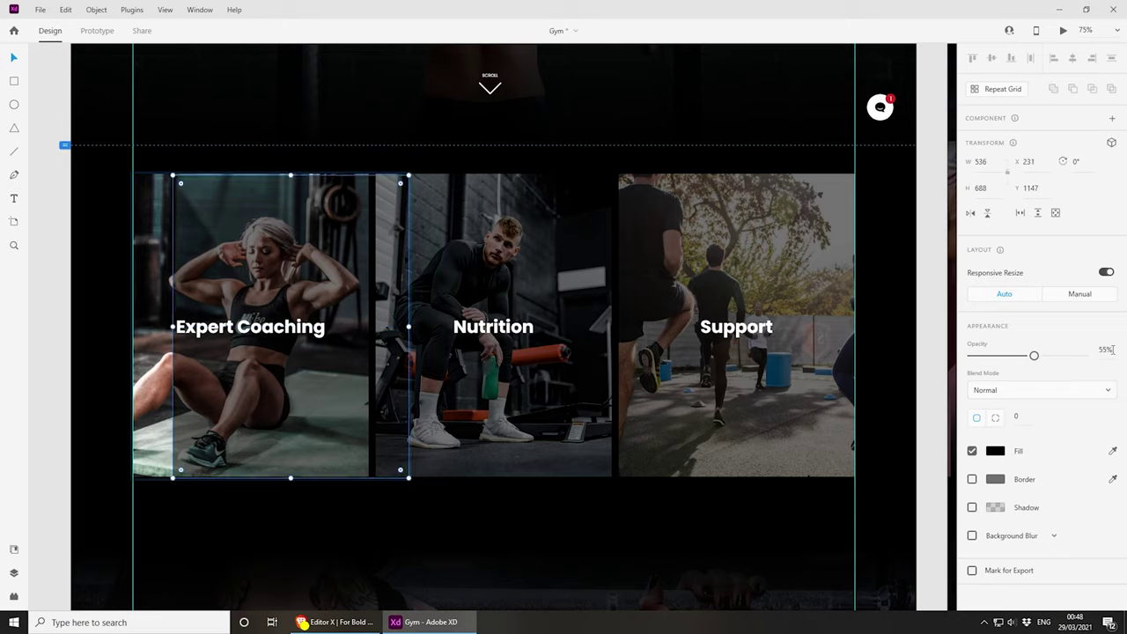
key("ctrl+z")
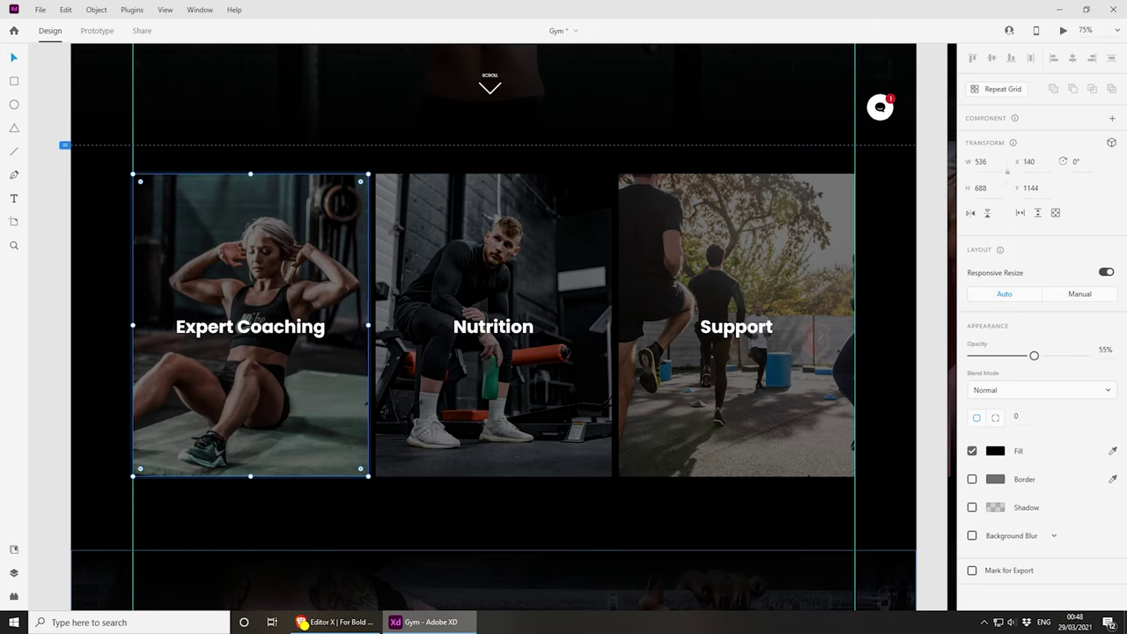
- Switch back to Editor X and add a black star basic shape onto the Expert Coaching card
key("alt+Tab")
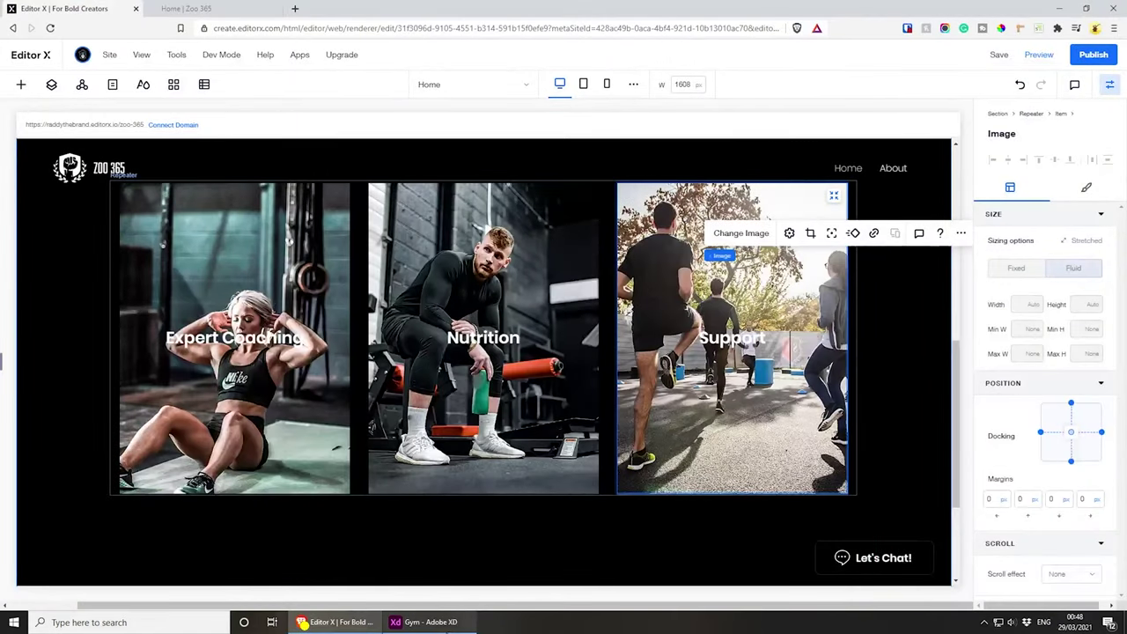
left_click(213, 211)
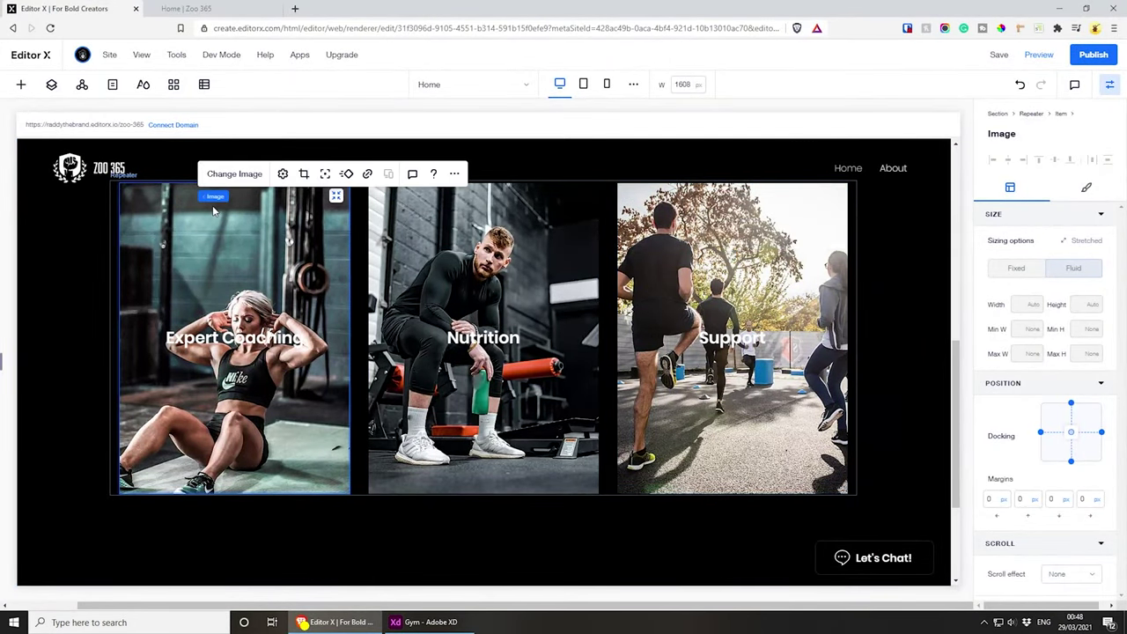
left_click(22, 85)
left_click(151, 431)
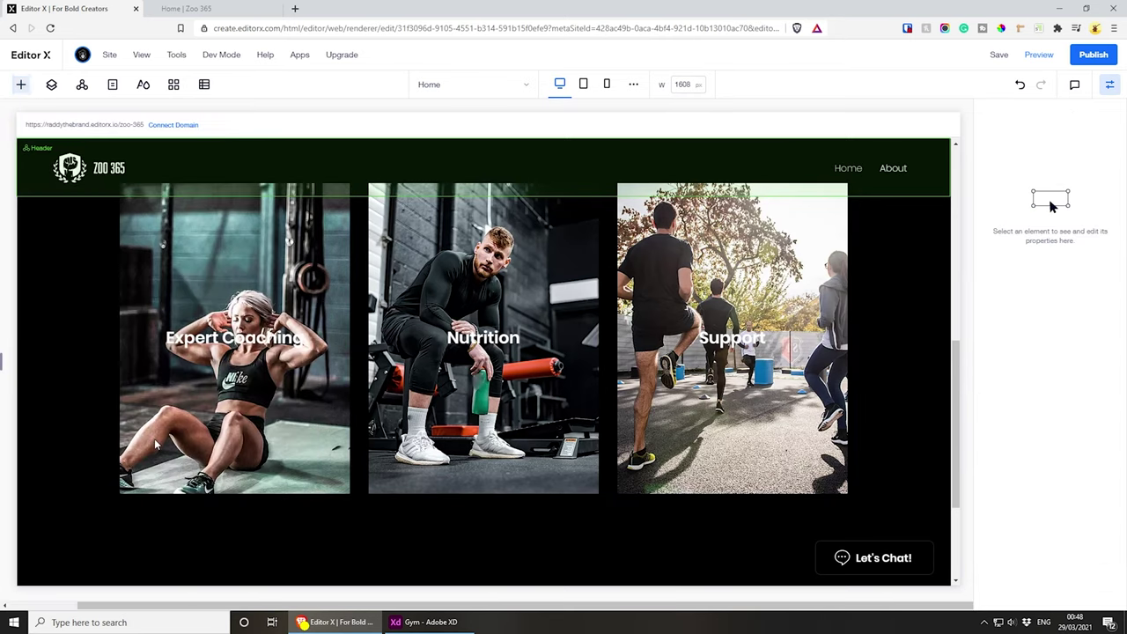
left_click_drag(491, 381, 227, 301)
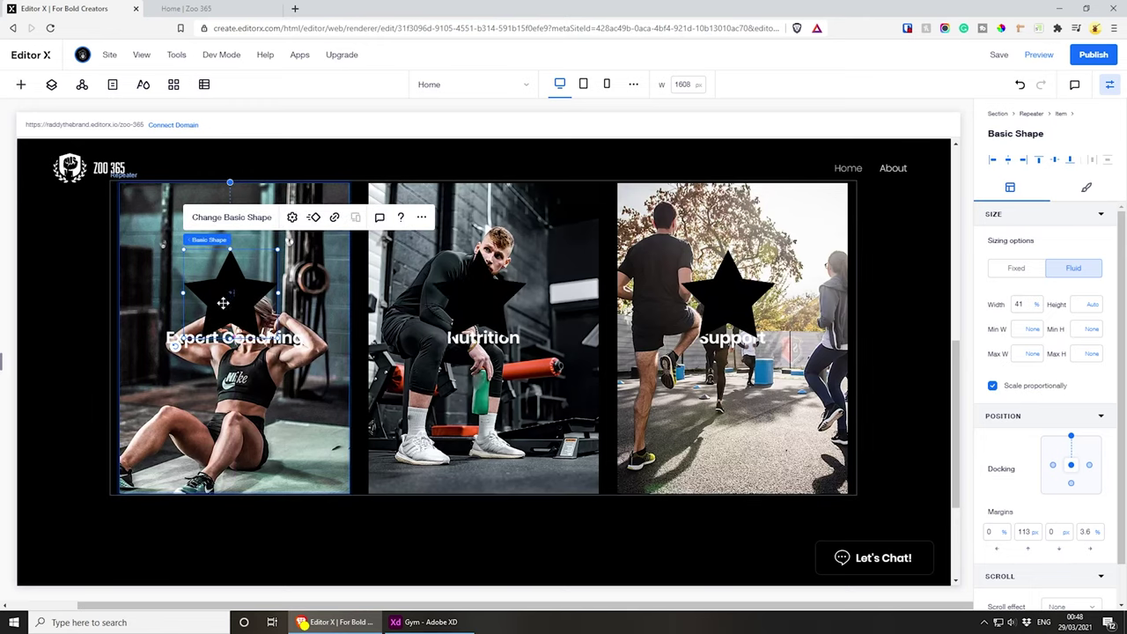
- Change the Expert Coaching card's star shape to the black square from Media from Wix
left_click(250, 225)
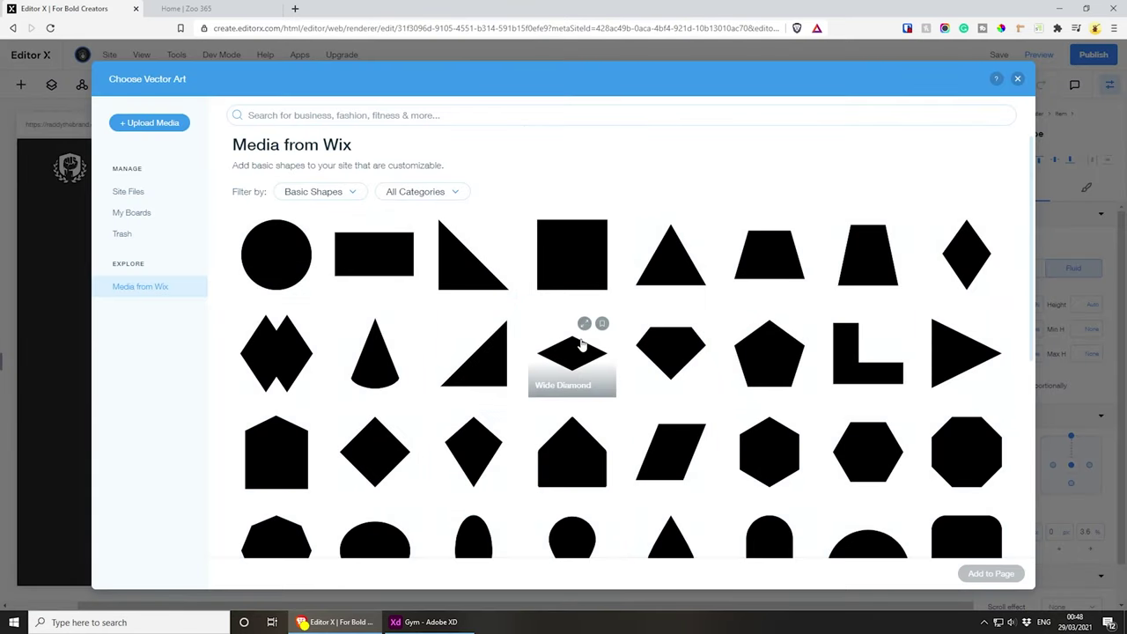
left_click(574, 263)
left_click(990, 573)
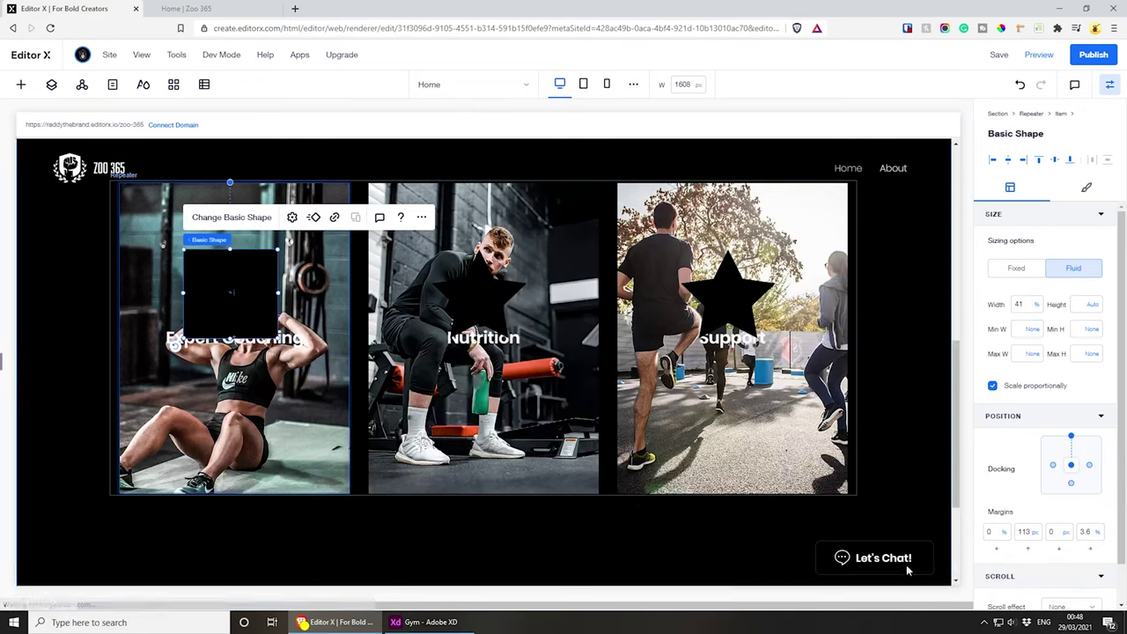
right_click(236, 282)
left_click(206, 279)
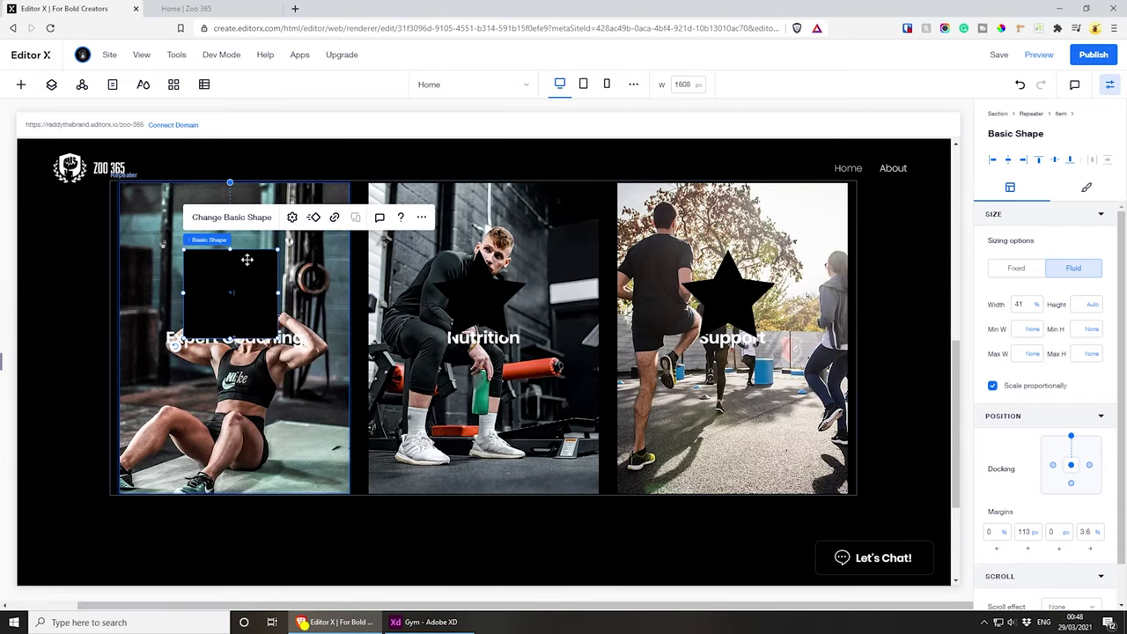
left_click(293, 217)
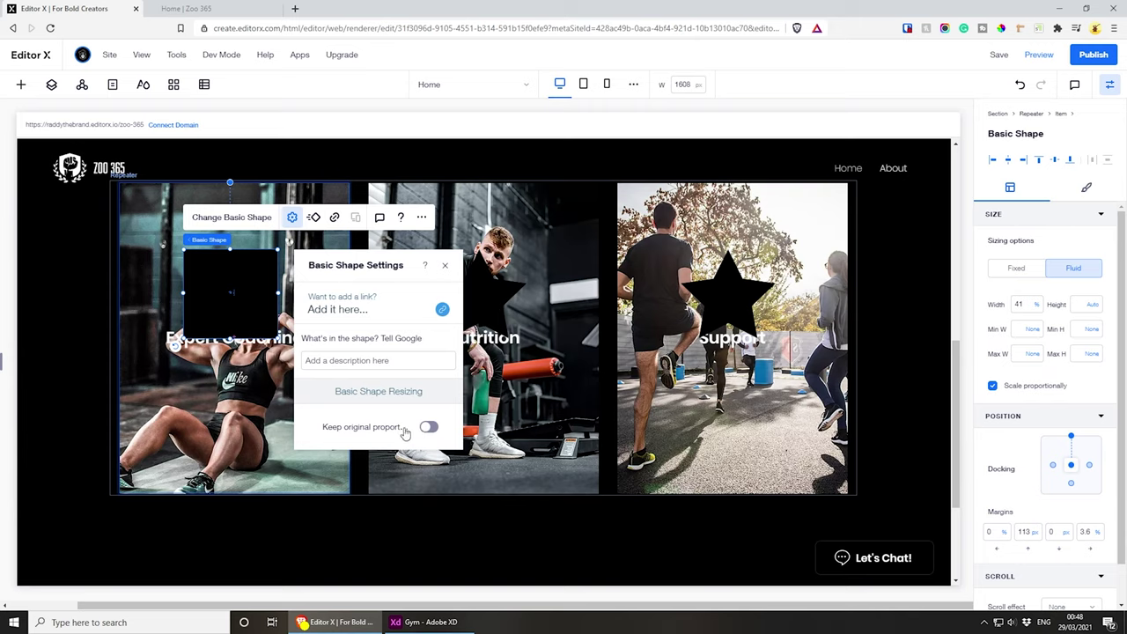
left_click(217, 267)
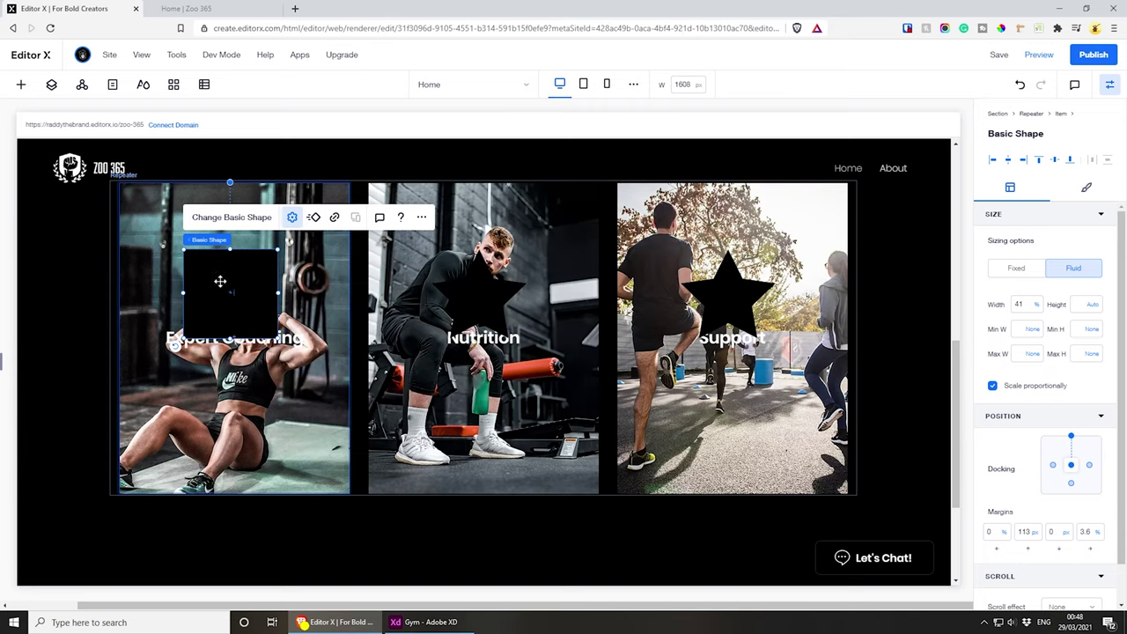
- Set the width of the Expert Coaching card's square overlay to 100%
left_click(1022, 305)
type("100")
key("Return")
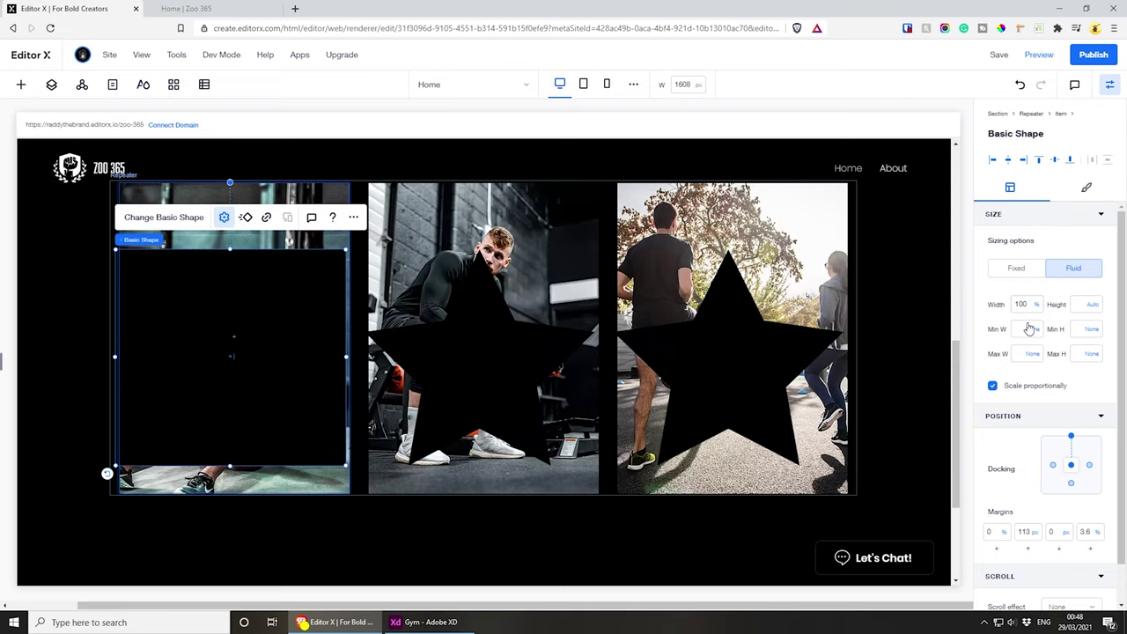
- Dock the square overlay to the centre of the Expert Coaching card and set its horizontal margin to 0%
left_click(1072, 466)
left_click(1082, 533)
type("0")
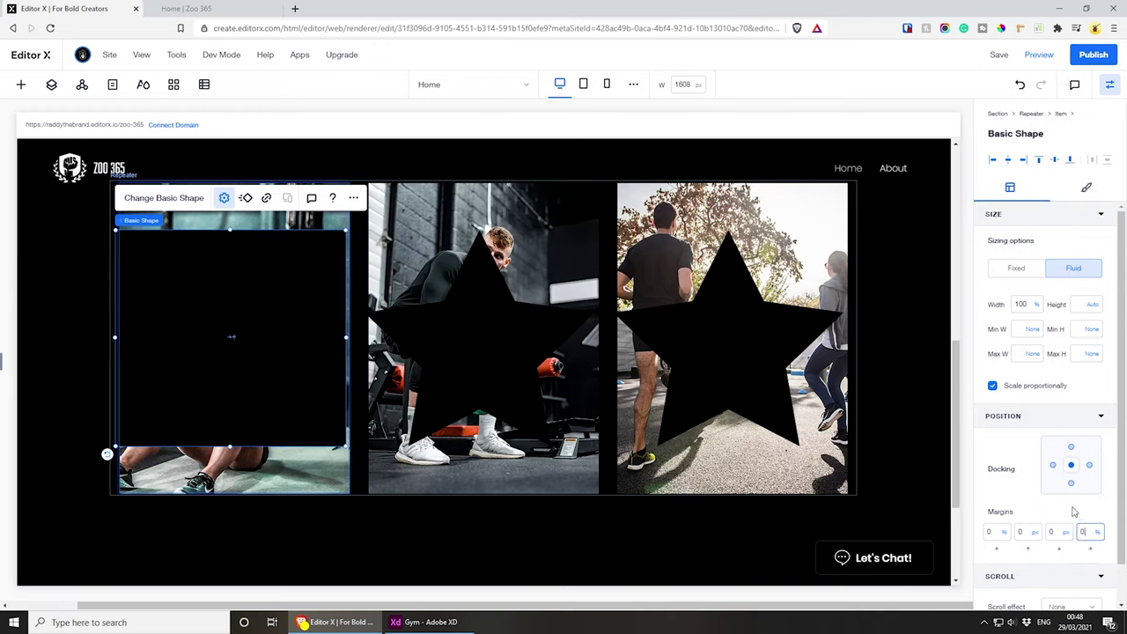
key("Return")
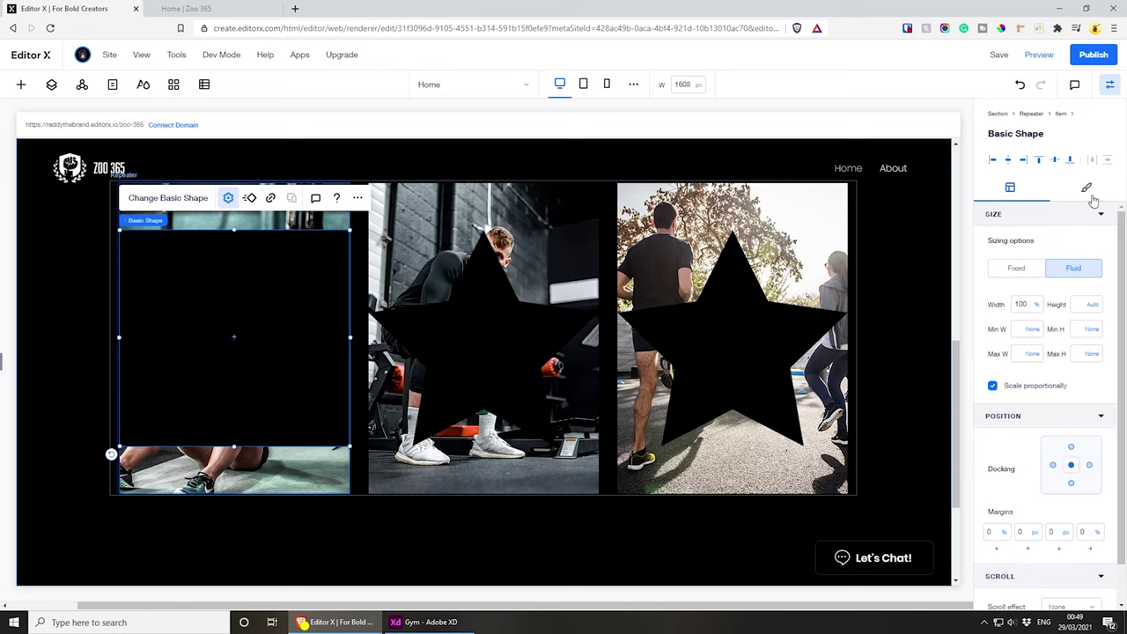
- Switch the square overlay's height unit to percentage and set the height to 100%
left_click(1077, 307)
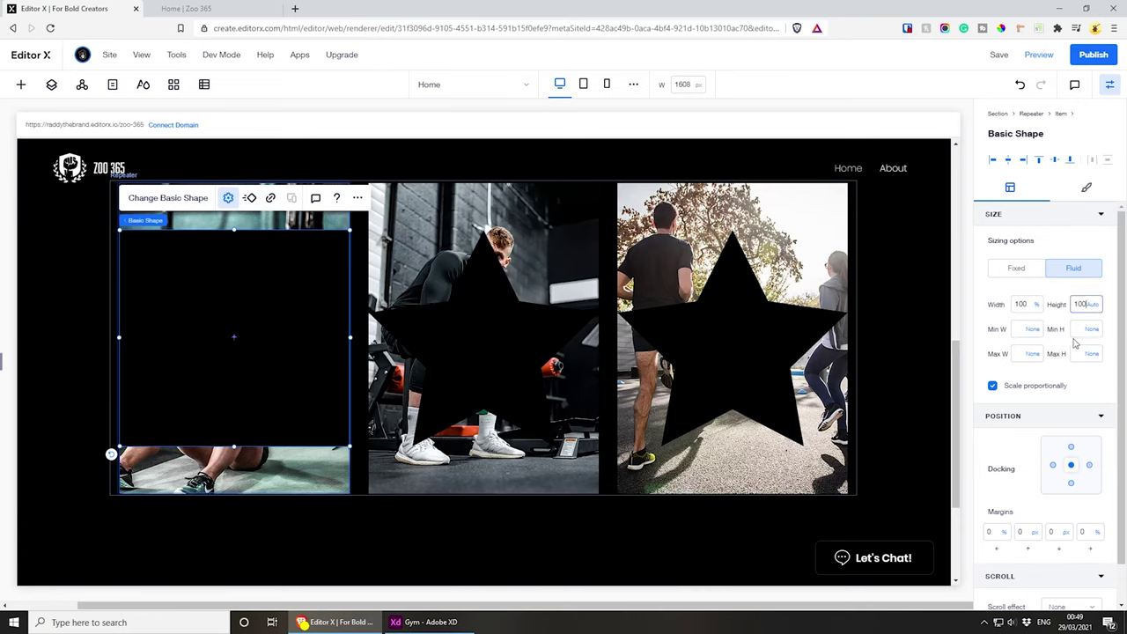
left_click(1095, 305)
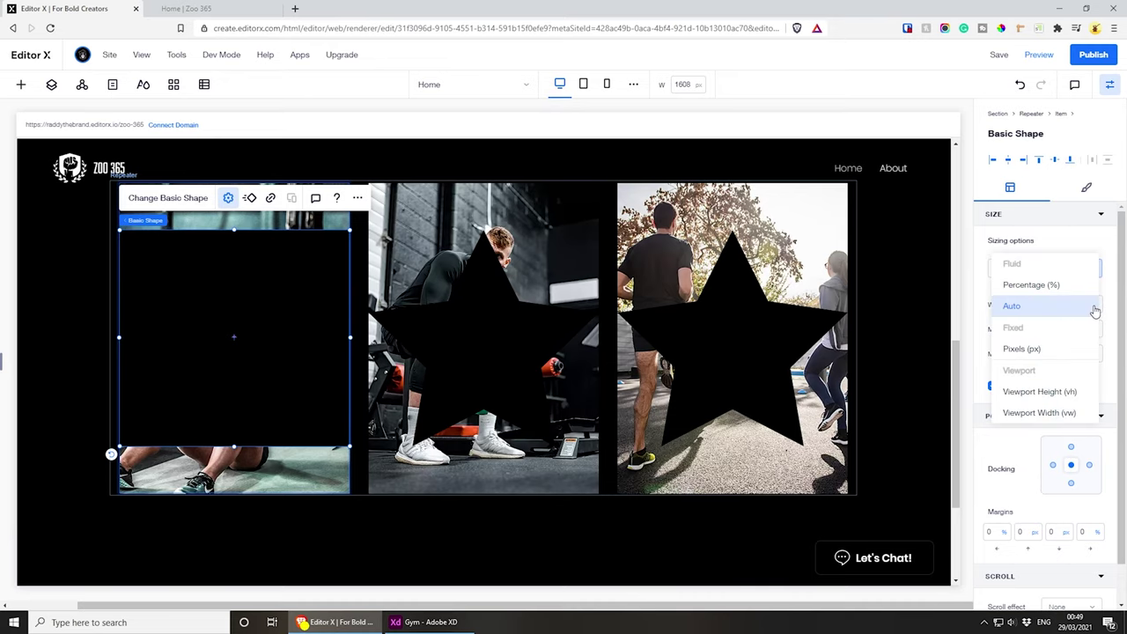
left_click(1067, 286)
double_click(1083, 305)
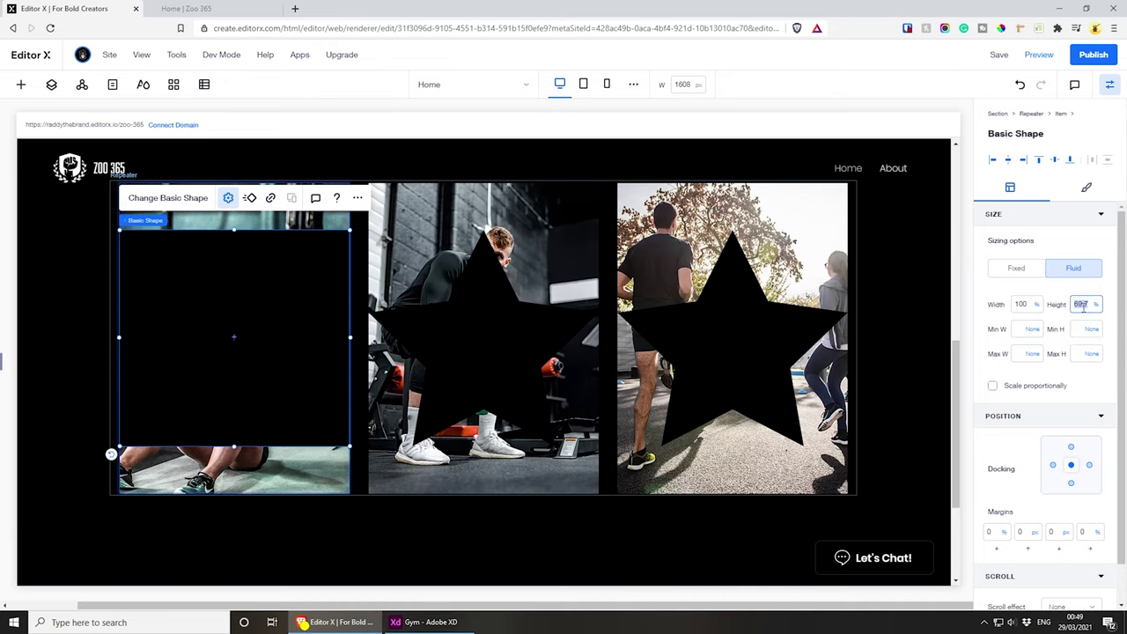
type("100")
key("Return")
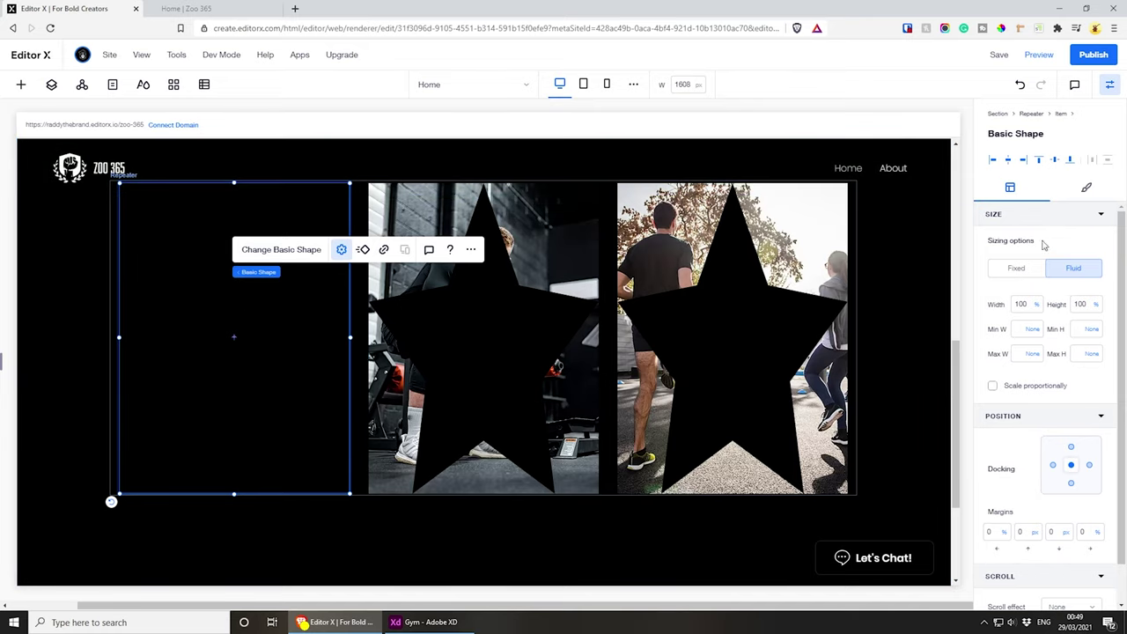
- Set the fill opacity of the Expert Coaching card's black overlay to 55%
left_click(1086, 188)
left_click(1082, 268)
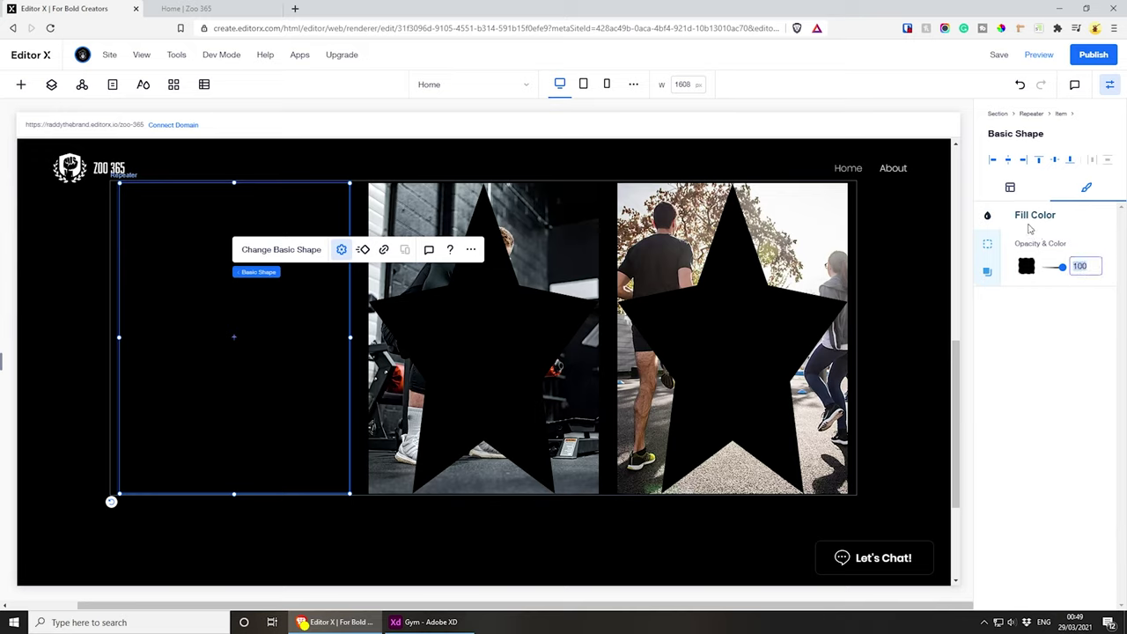
type("55")
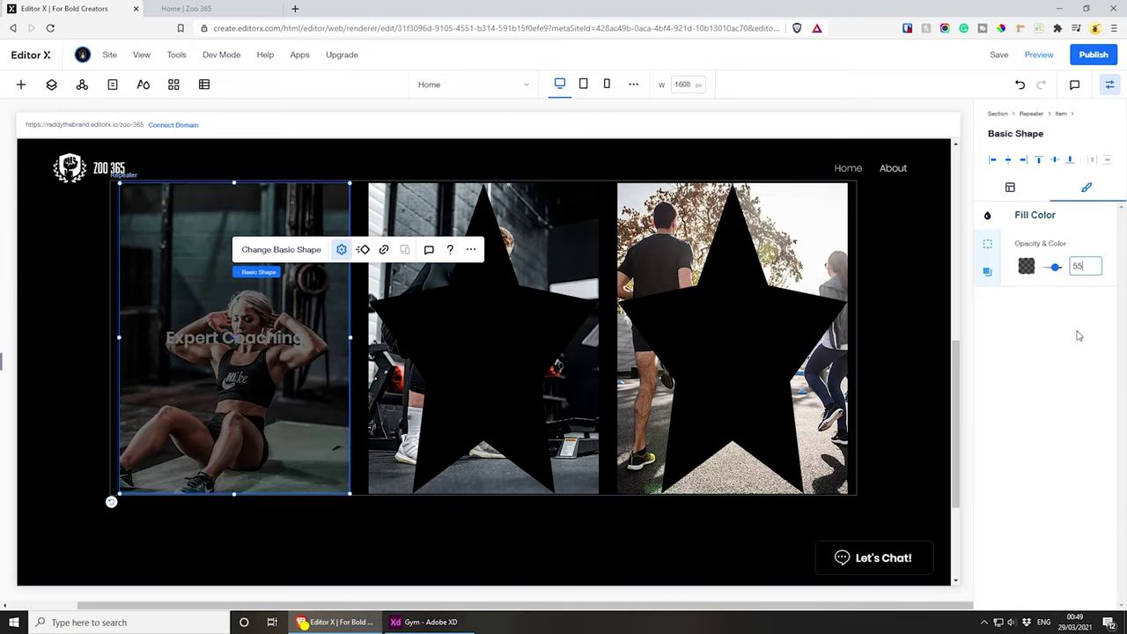
left_click(1079, 325)
- Move the Basic Shape layer below the Expert Coaching title and above the image in the card's layer order
left_click(51, 85)
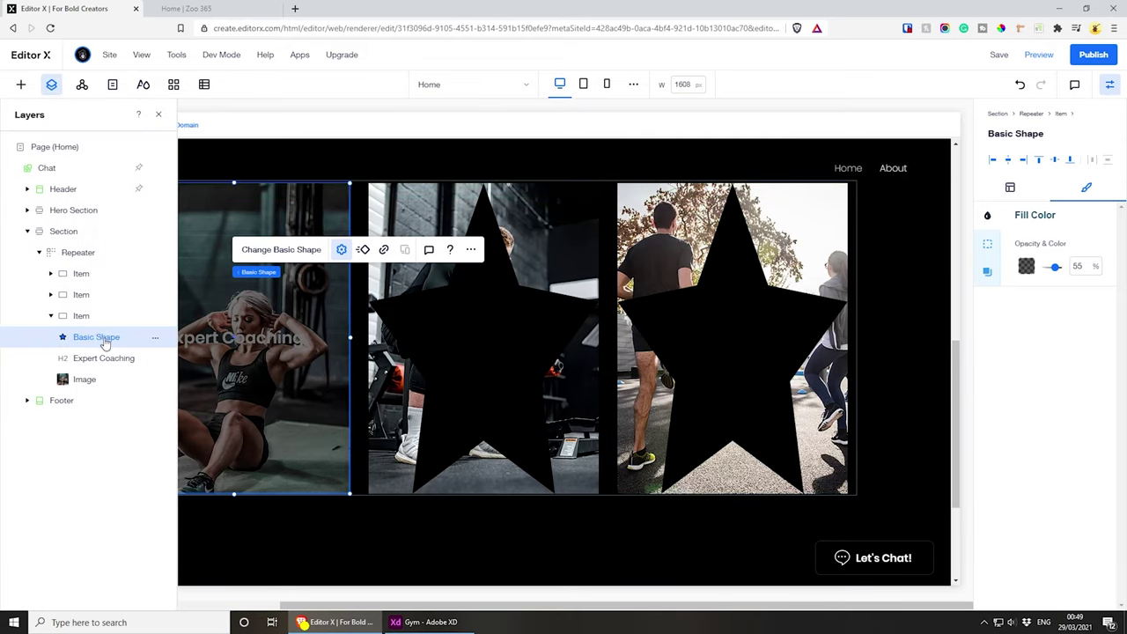
left_click_drag(104, 344, 99, 361)
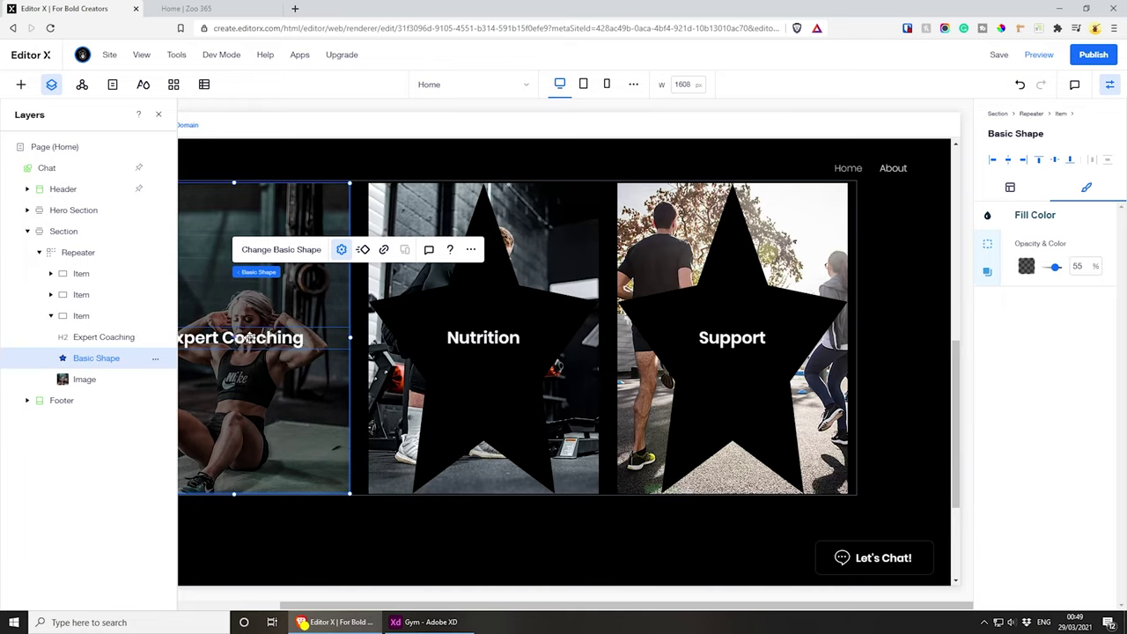
left_click(158, 118)
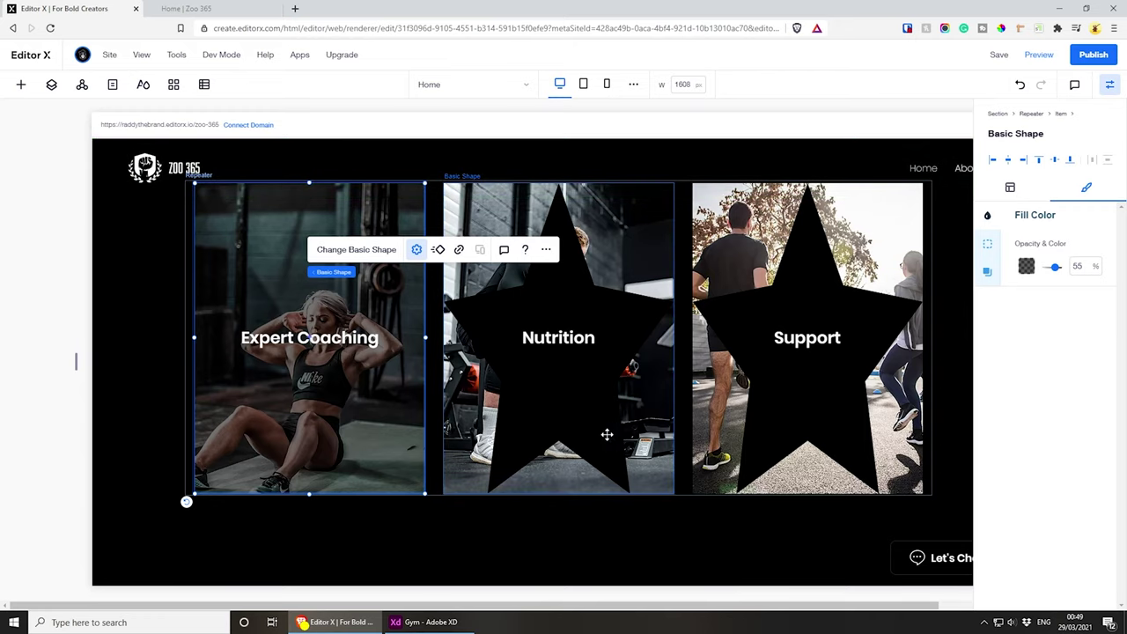
- Replace the star on the Nutrition card with the square shape and set its fill opacity to 55%
left_click(546, 430)
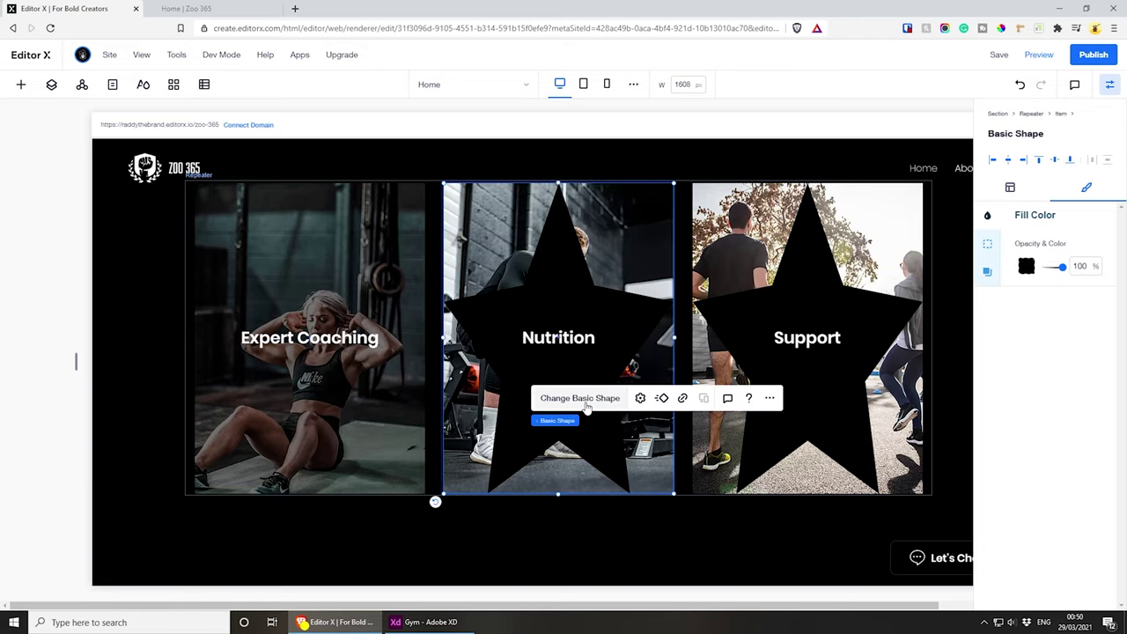
left_click(584, 399)
left_click(573, 255)
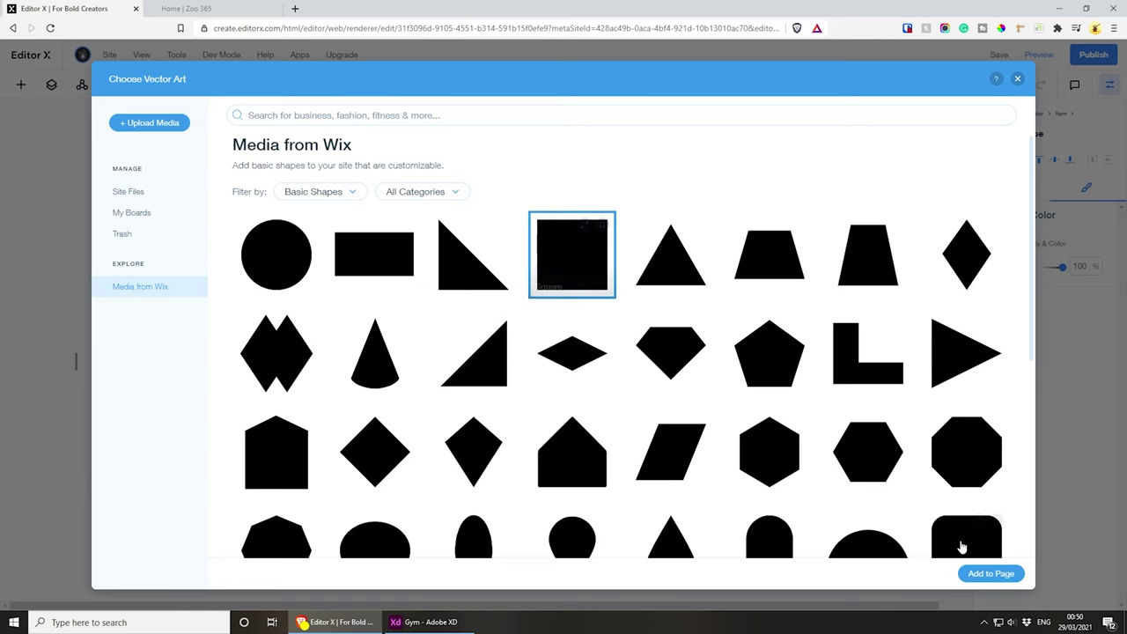
left_click(990, 574)
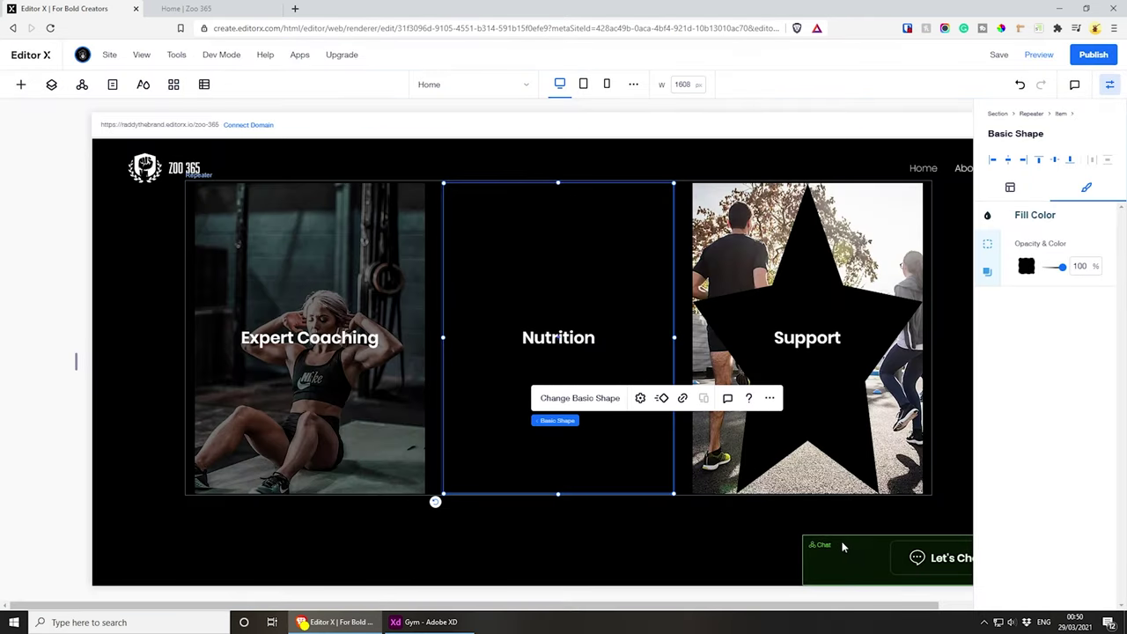
left_click(1083, 266)
type("55")
key("Return")
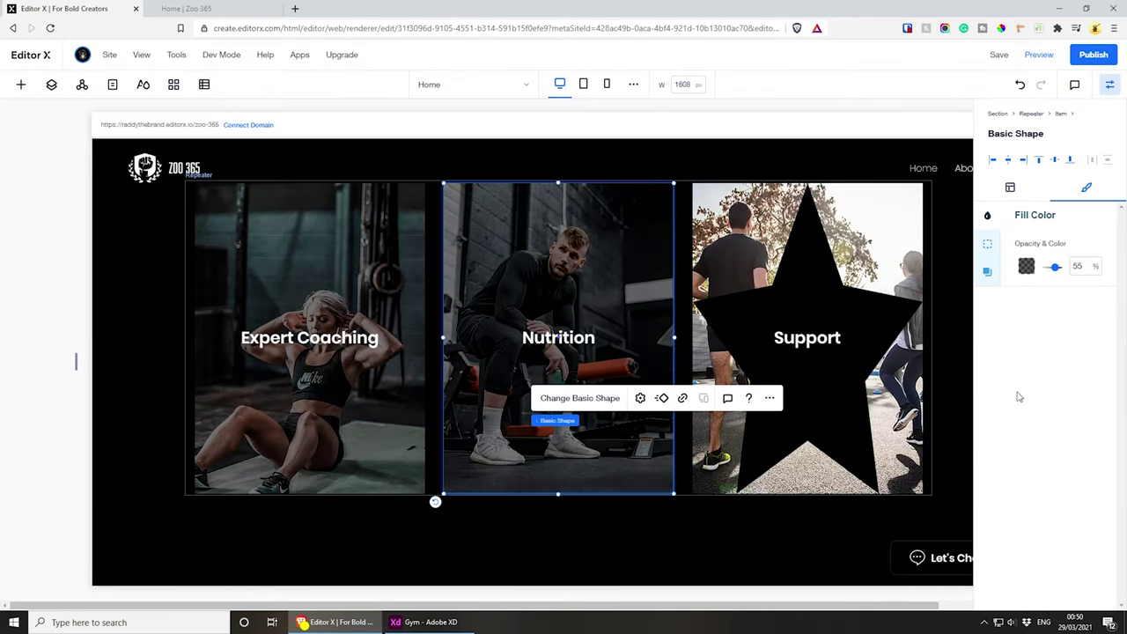
- Replace the star on the Support card with the square shape and set its fill opacity to 55%
left_click(821, 426)
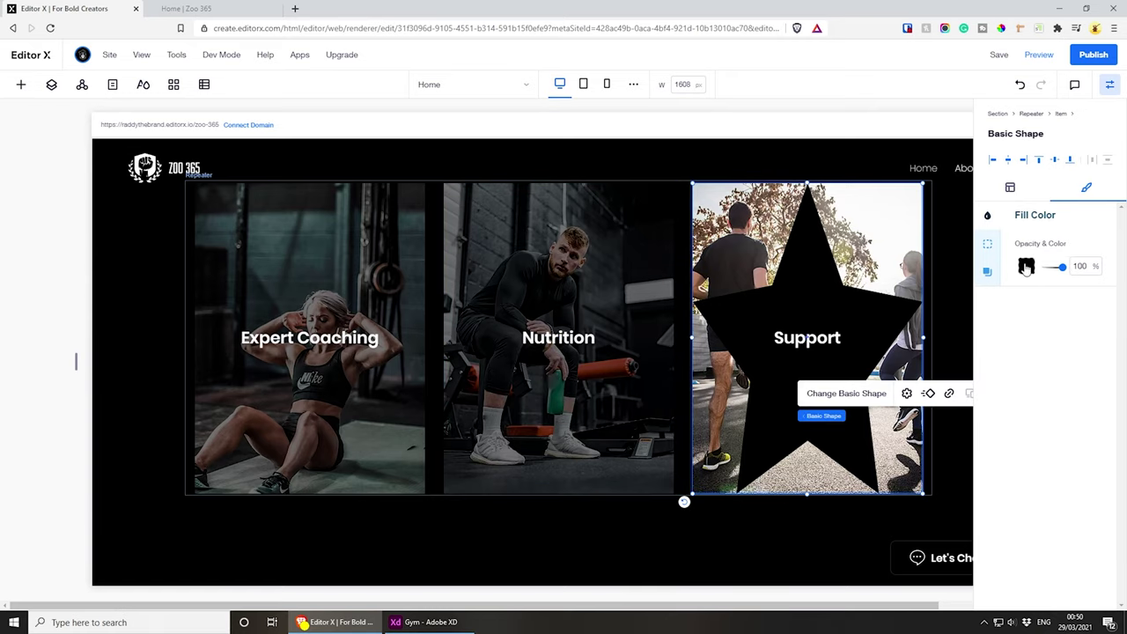
left_click(847, 394)
left_click(546, 243)
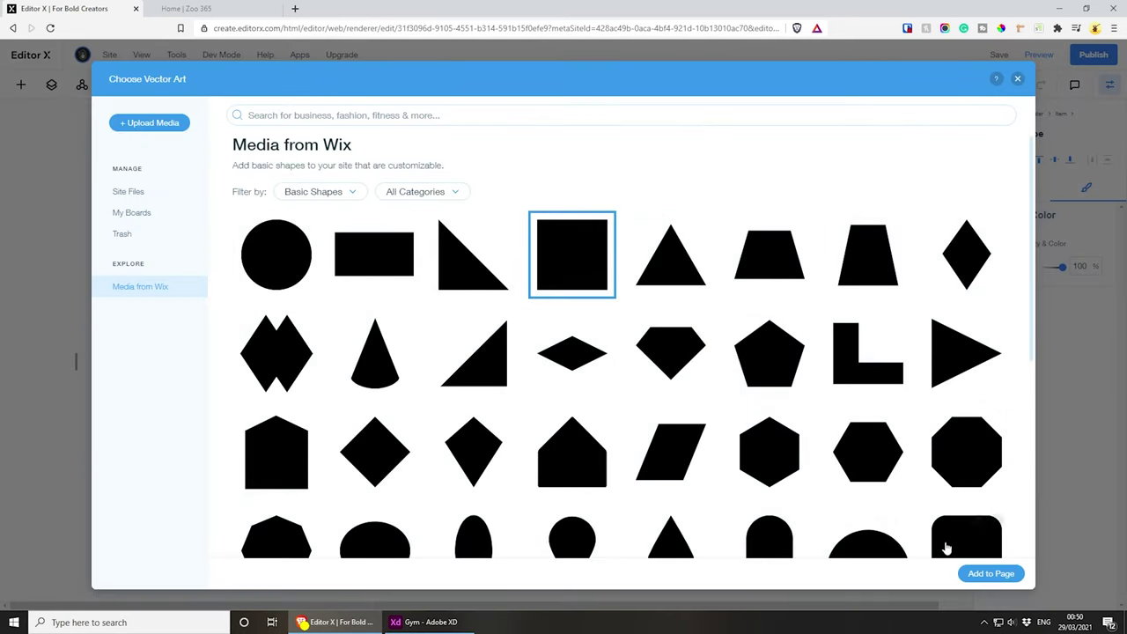
left_click(991, 574)
left_click(1092, 267)
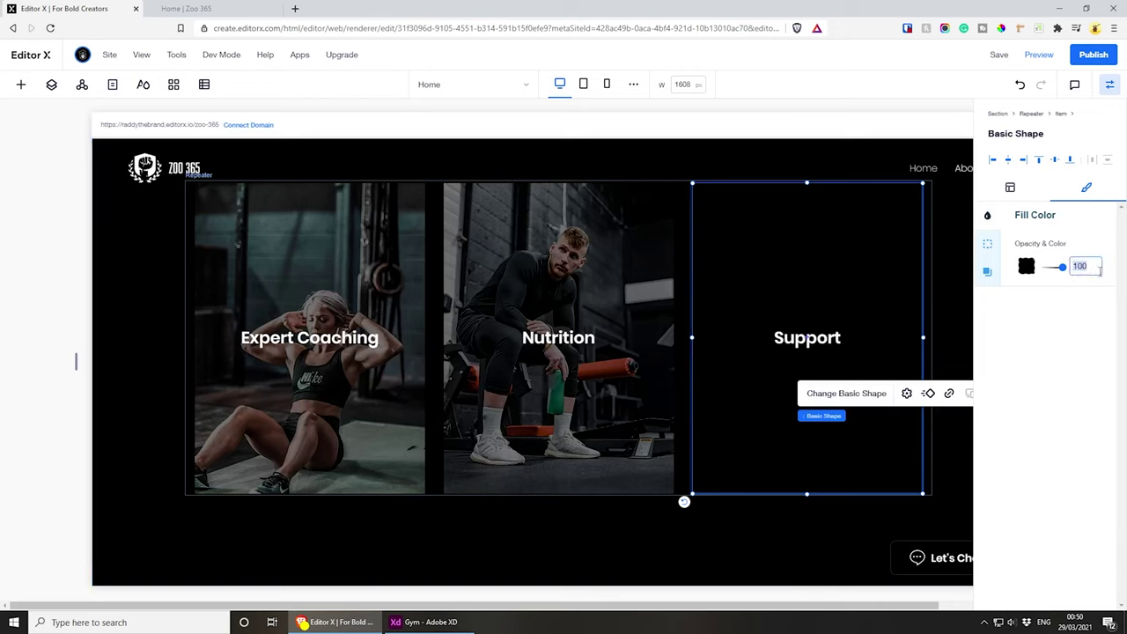
type("55")
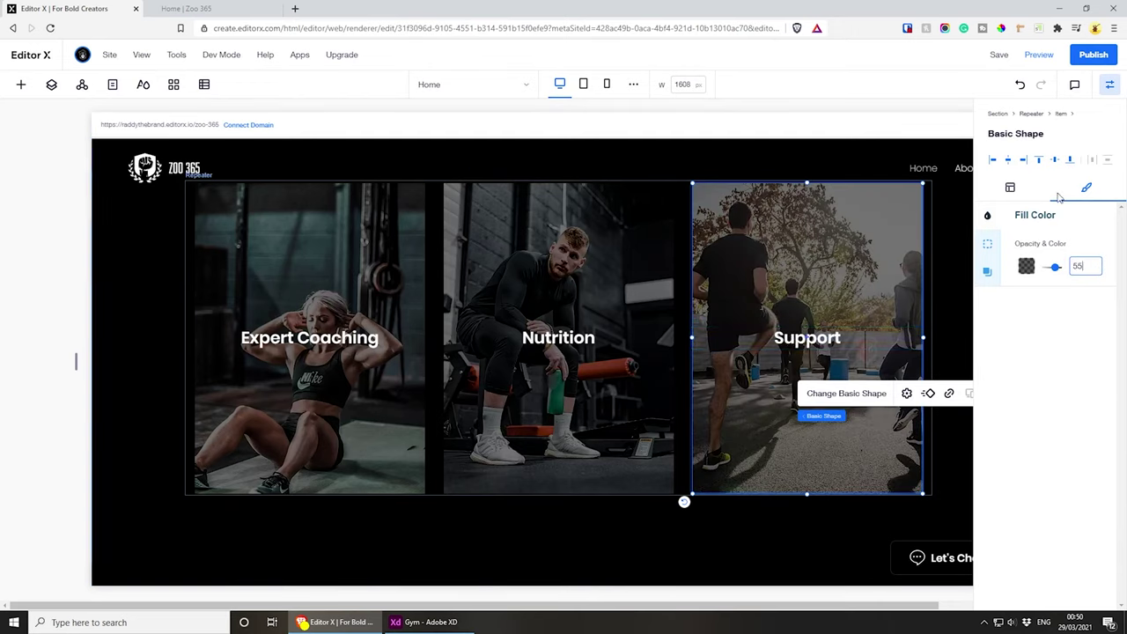
left_click(1110, 85)
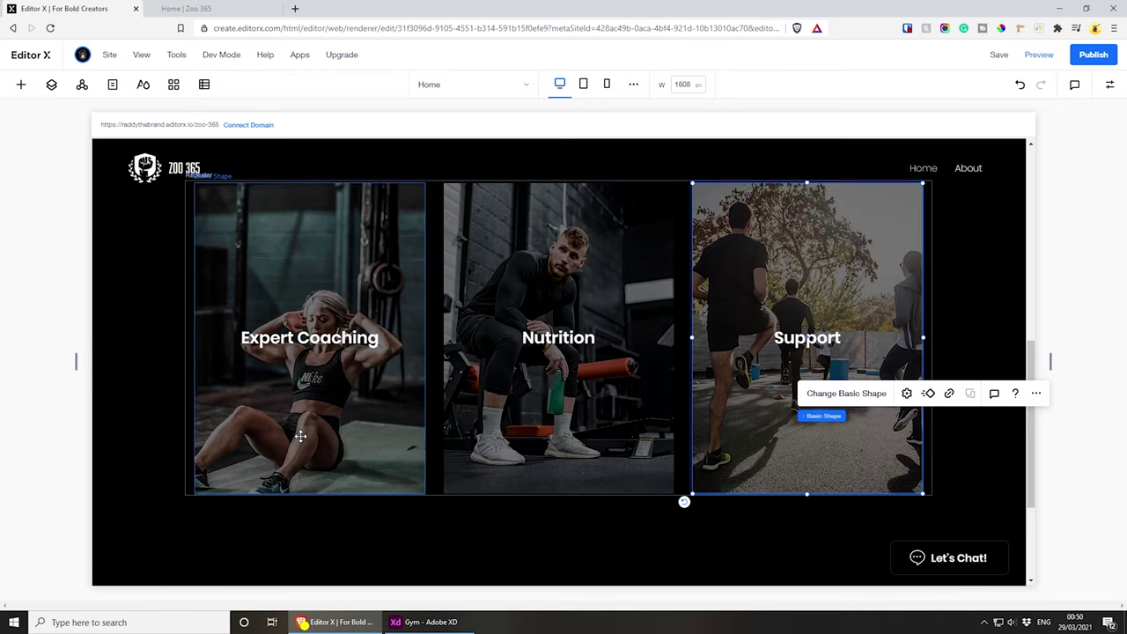
- Link the Expert Coaching card's overlay shape to the Home page, opening in the current window
scroll(347, 362, "up", 5)
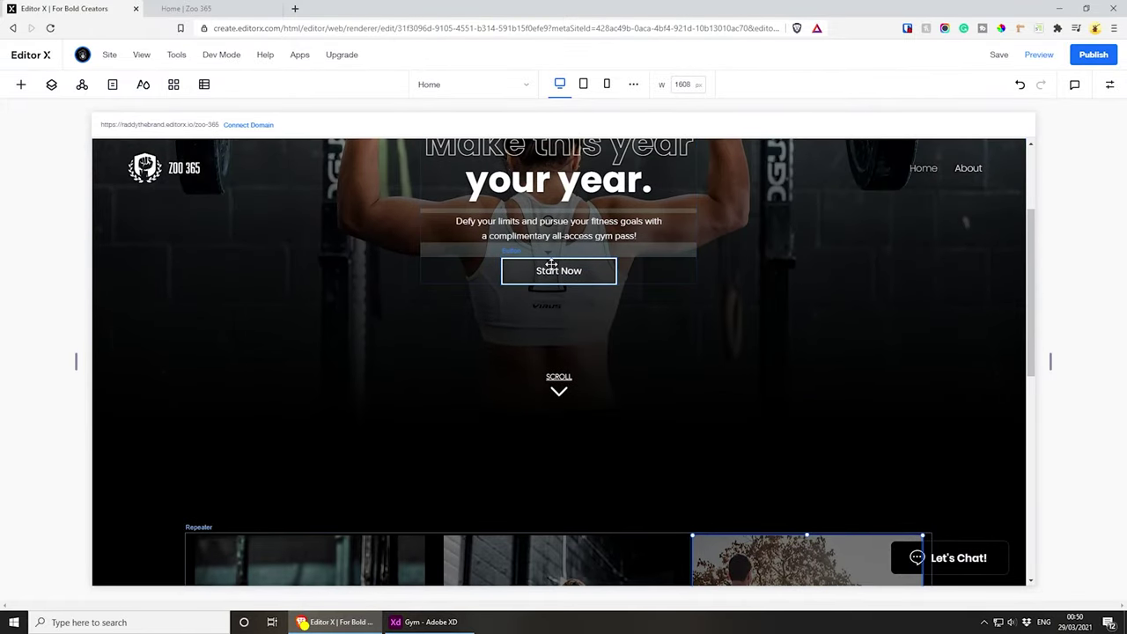
scroll(551, 265, "down", 3)
scroll(282, 352, "down", 1)
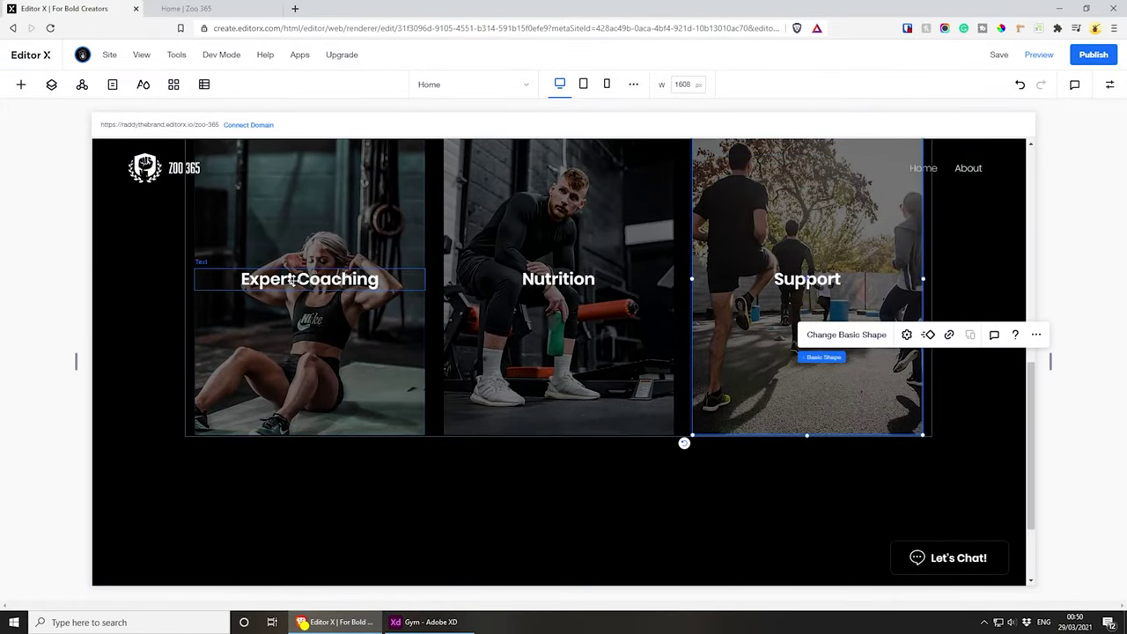
left_click(321, 389)
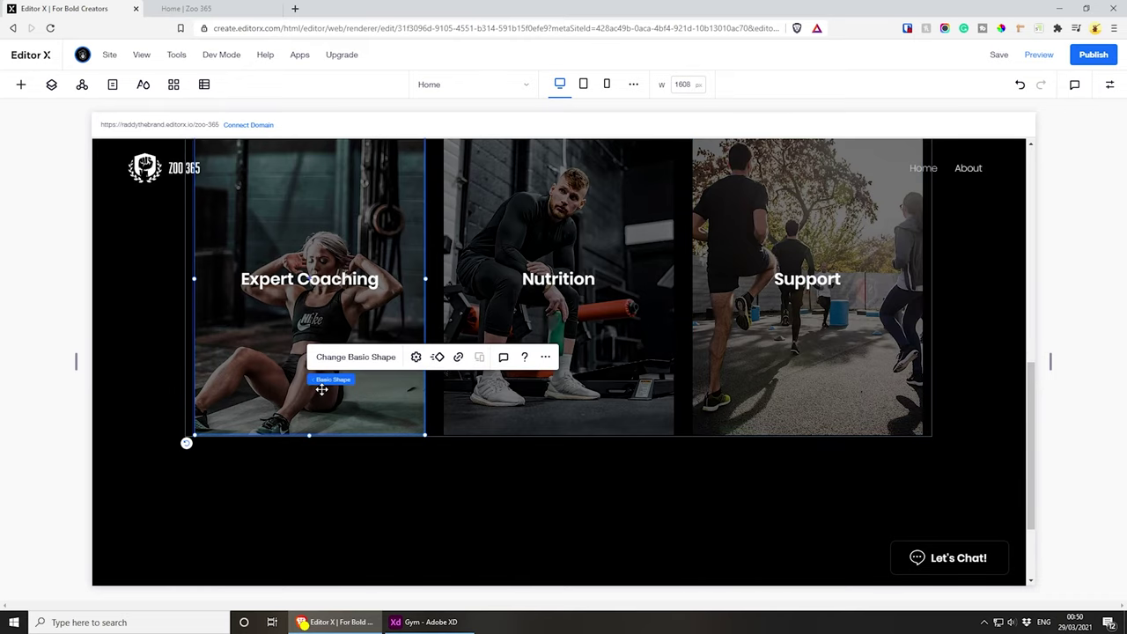
left_click(458, 357)
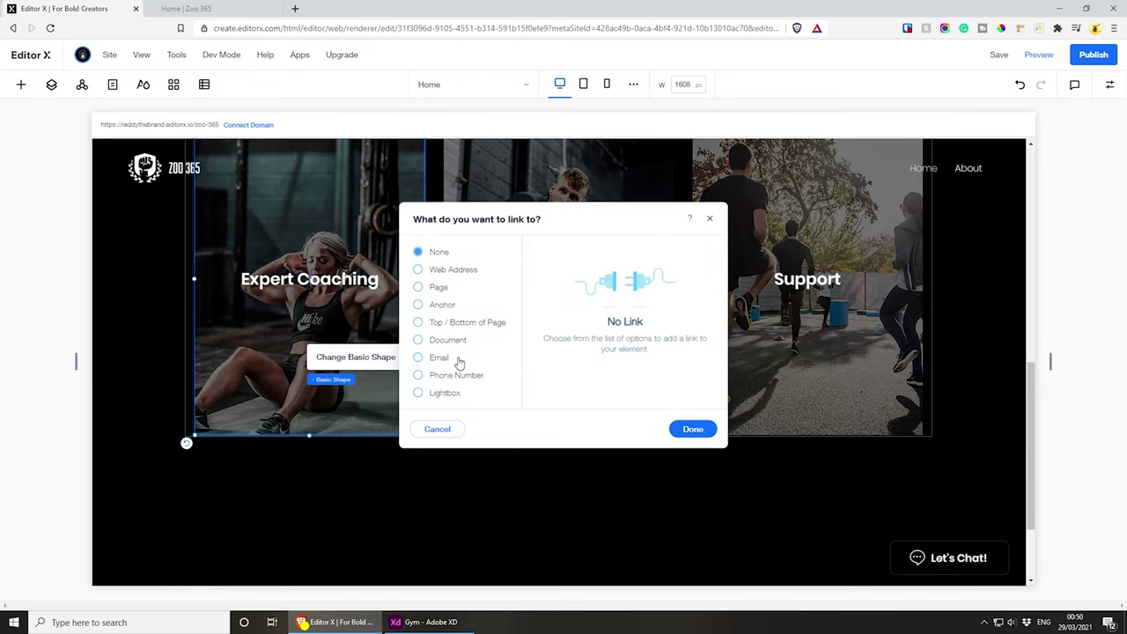
left_click(419, 287)
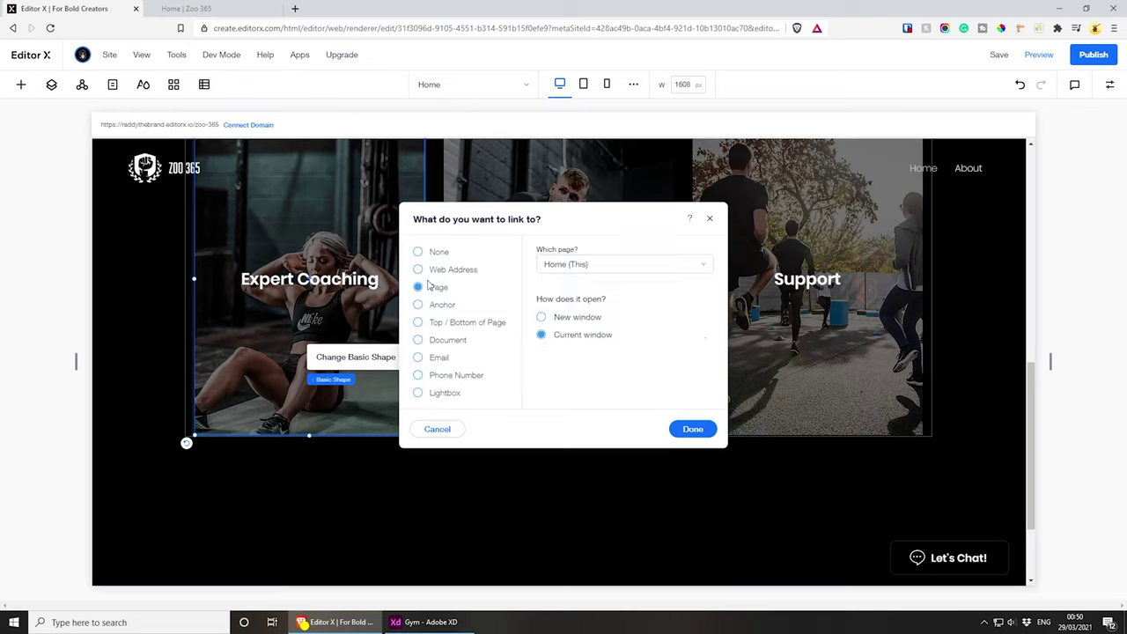
left_click(625, 266)
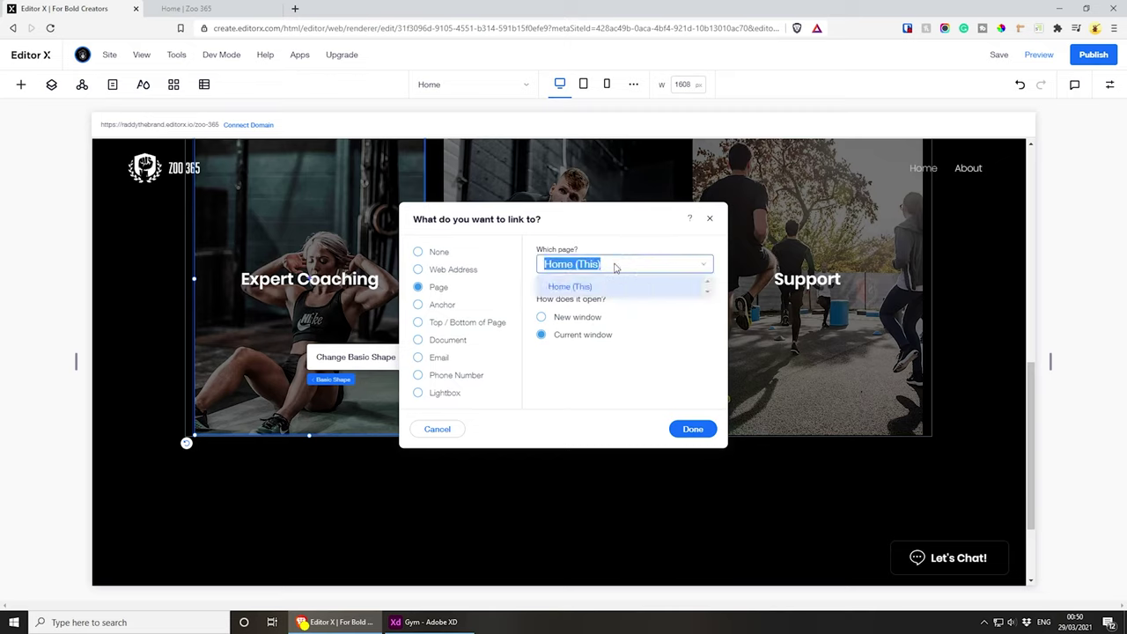
left_click(575, 288)
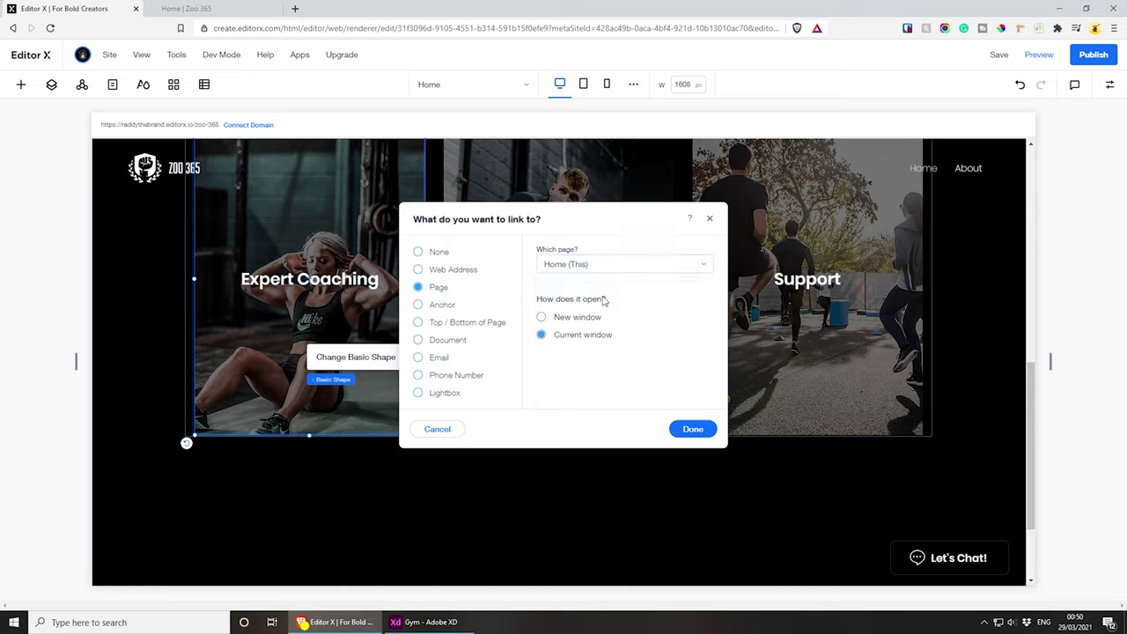
left_click(693, 429)
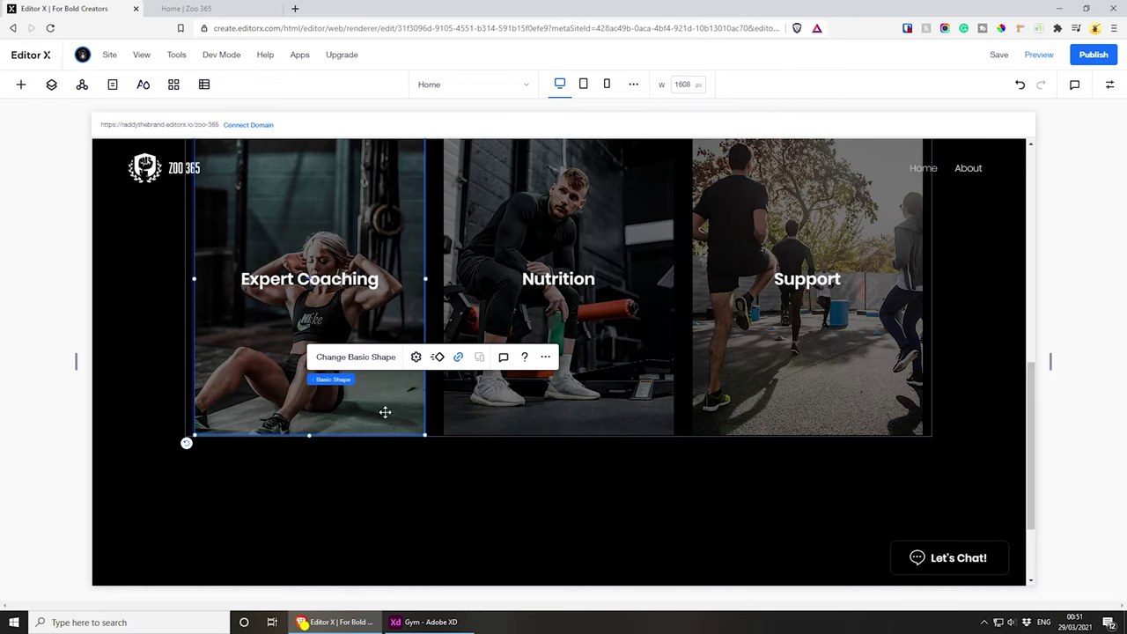
left_click(313, 289)
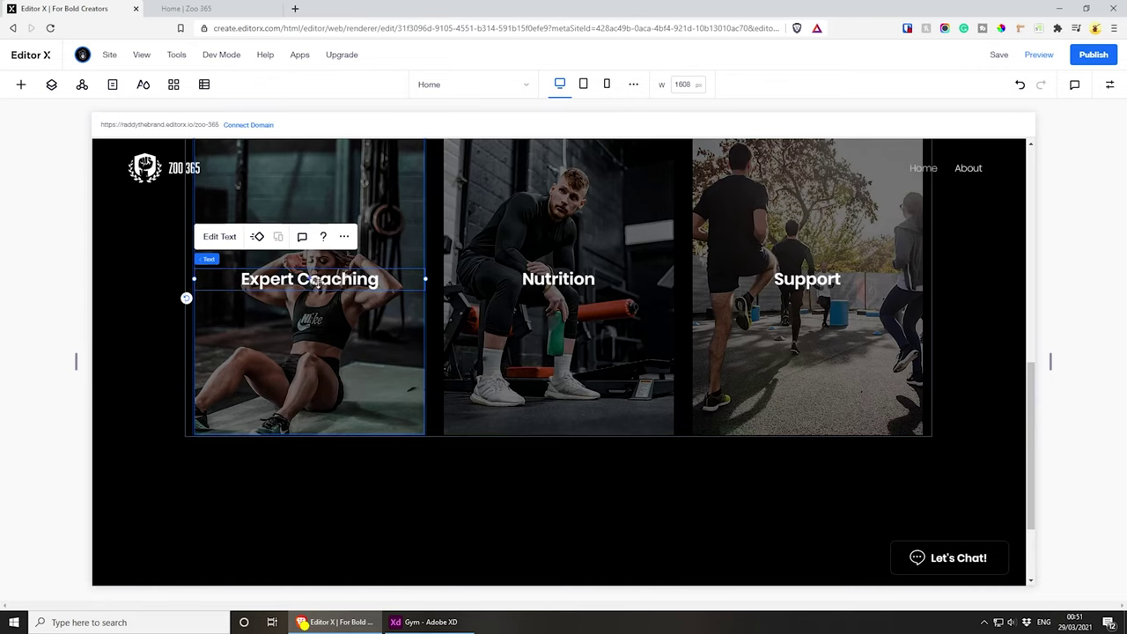
scroll(339, 327, "up", 1)
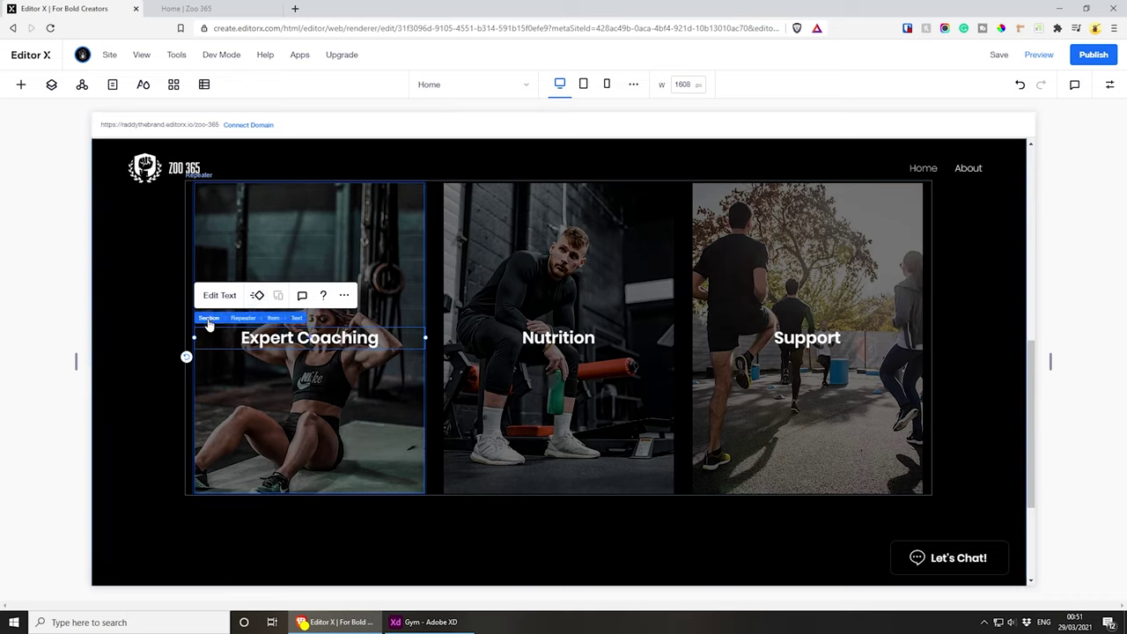
left_click(273, 322)
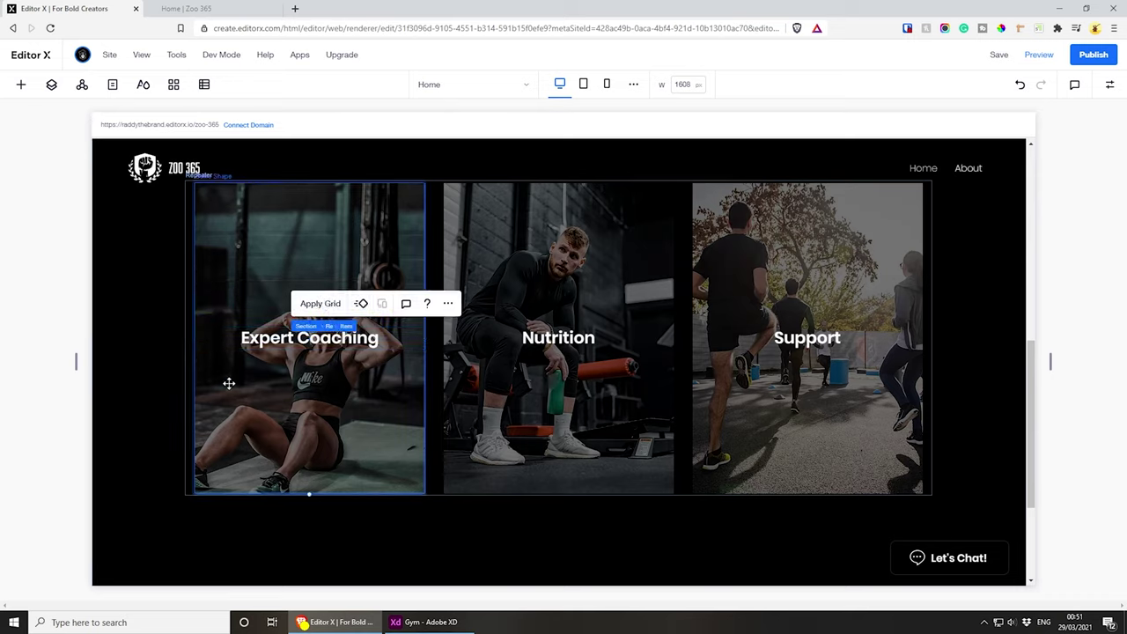
key("ctrl+shift+i")
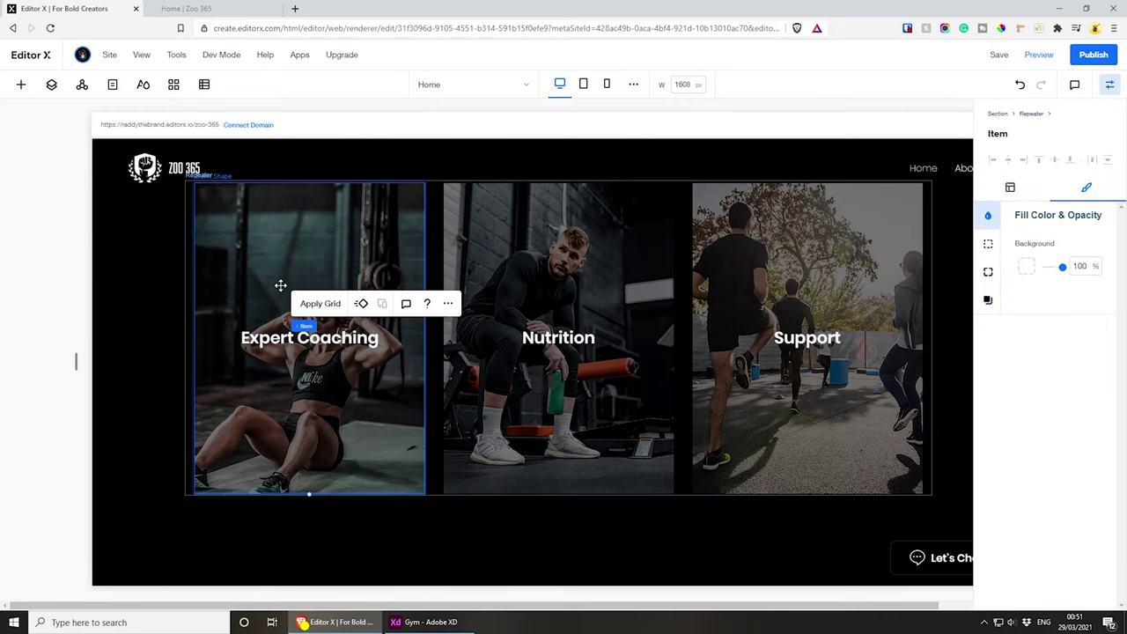
left_click(279, 203)
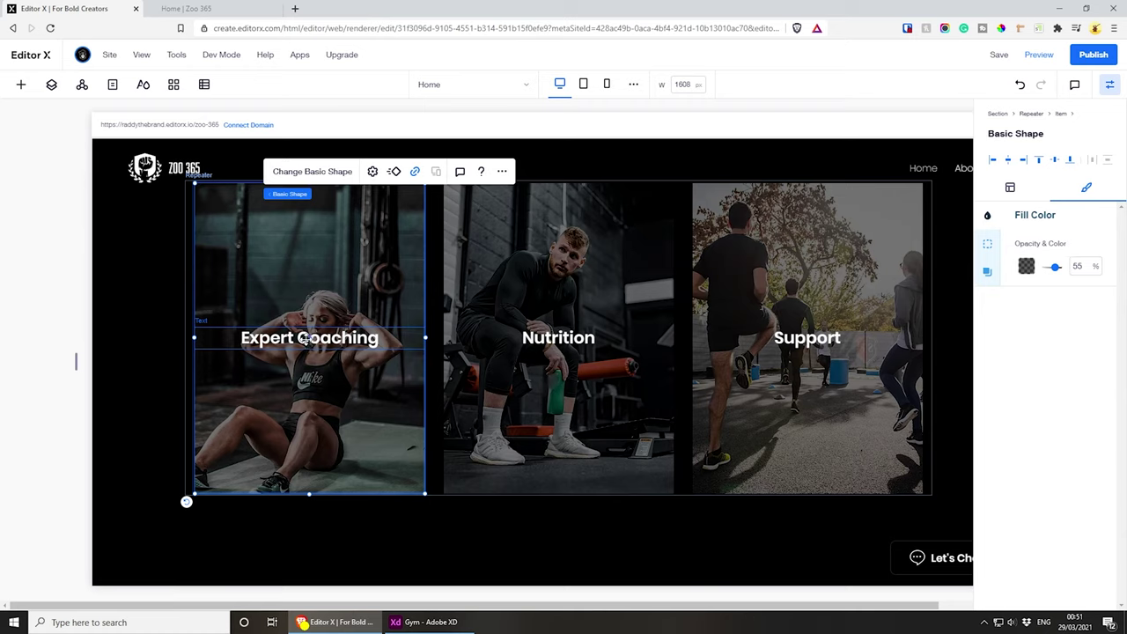
left_click(546, 337)
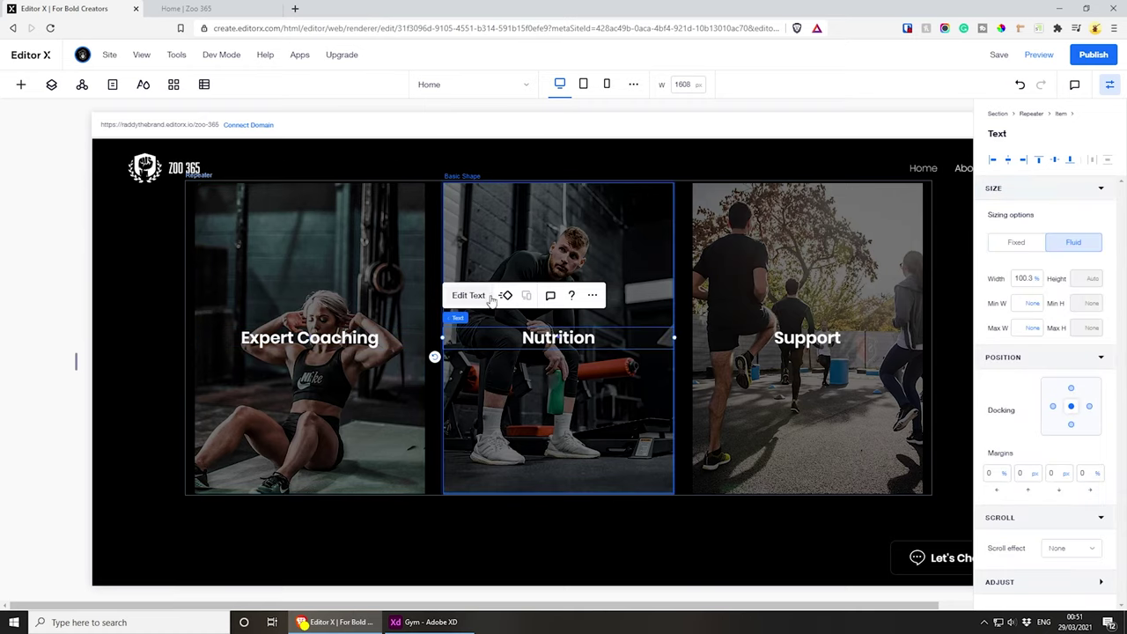
- Save the site and reload the live Zoo 365 page to check the service cards
left_click(998, 54)
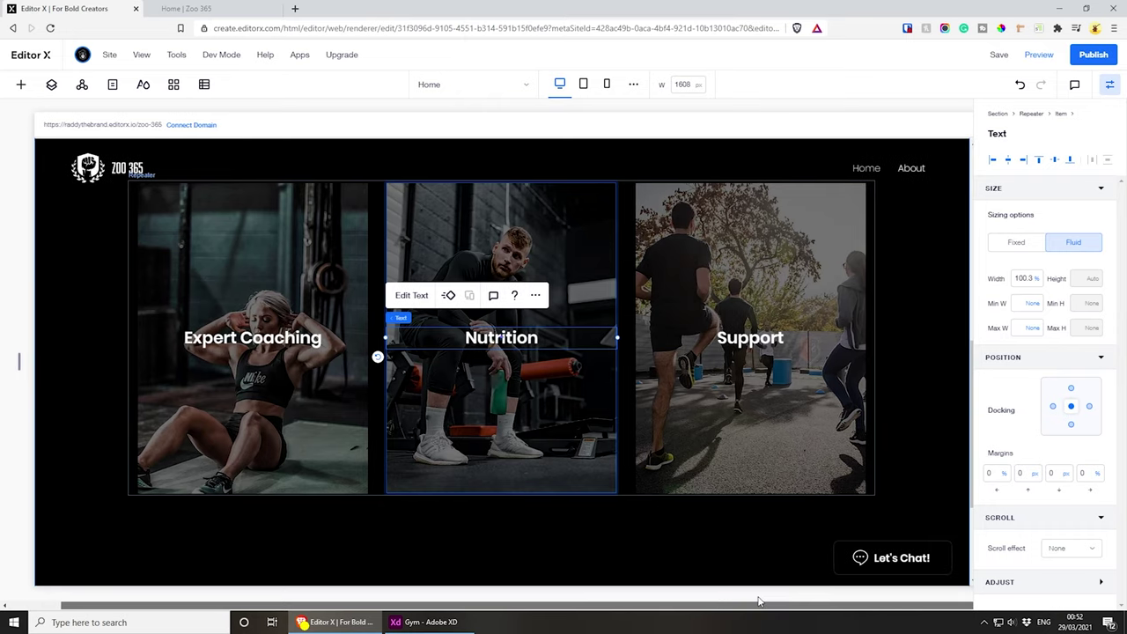
key("ctrl+Tab")
key("F5")
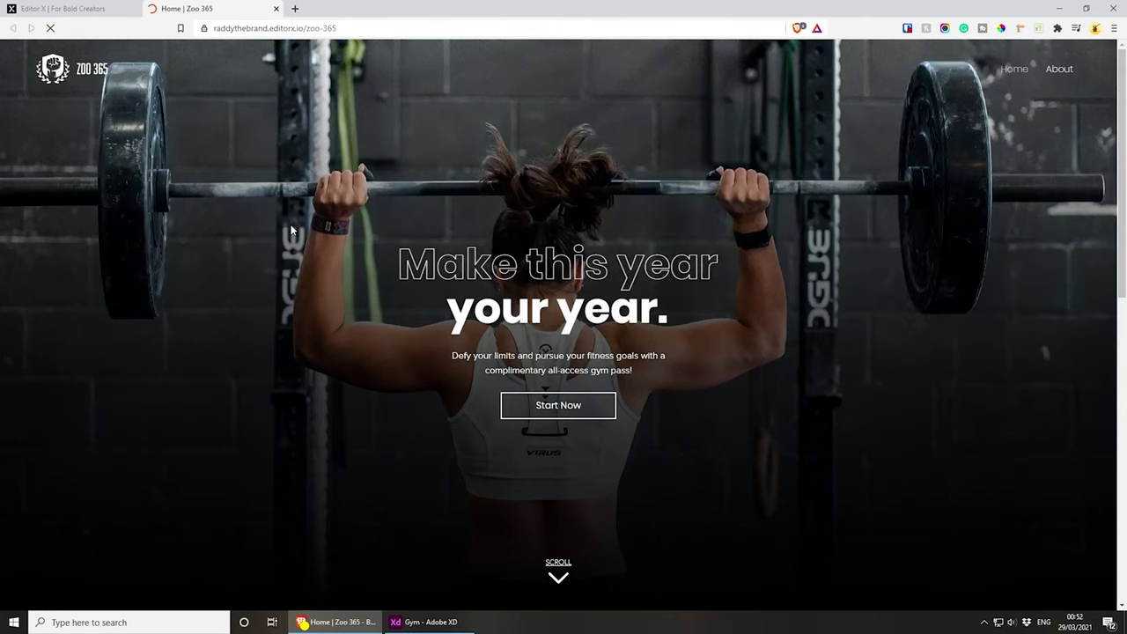
scroll(639, 217, "down", 5)
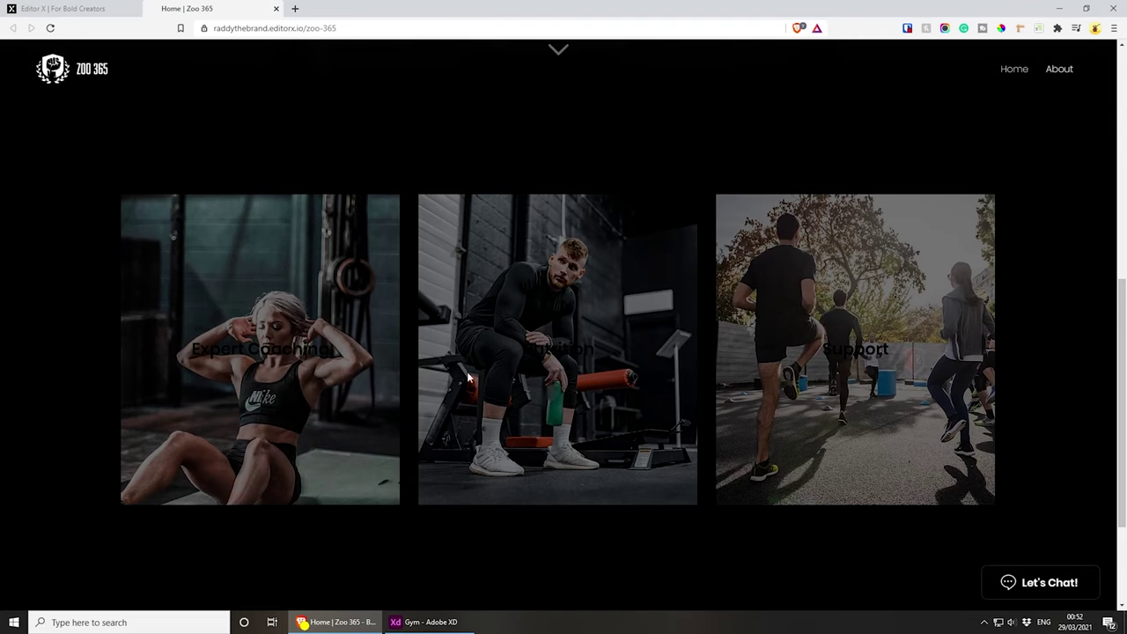
- Return to the editor, check the Expert Coaching title's text colour, and save and publish the site
left_click(133, 9)
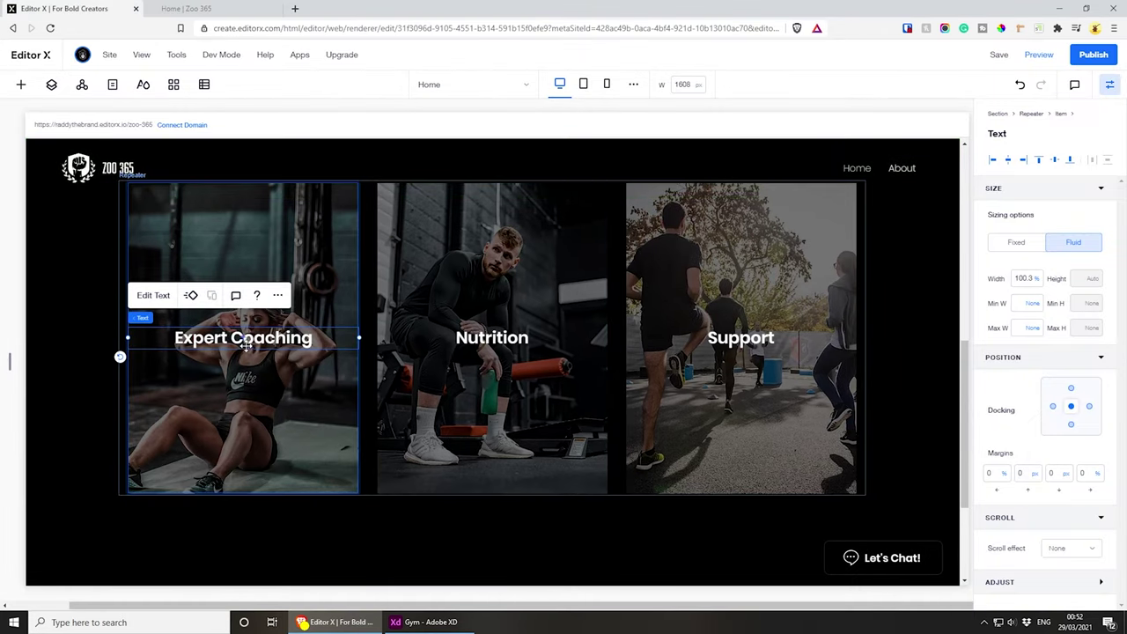
left_click(154, 295)
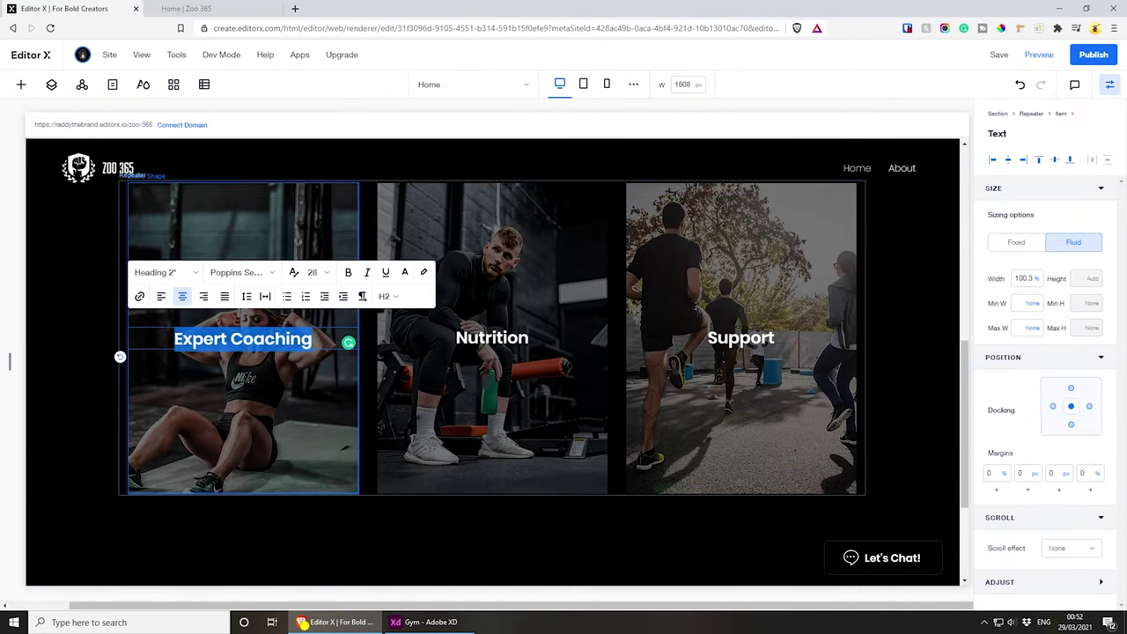
left_click(404, 273)
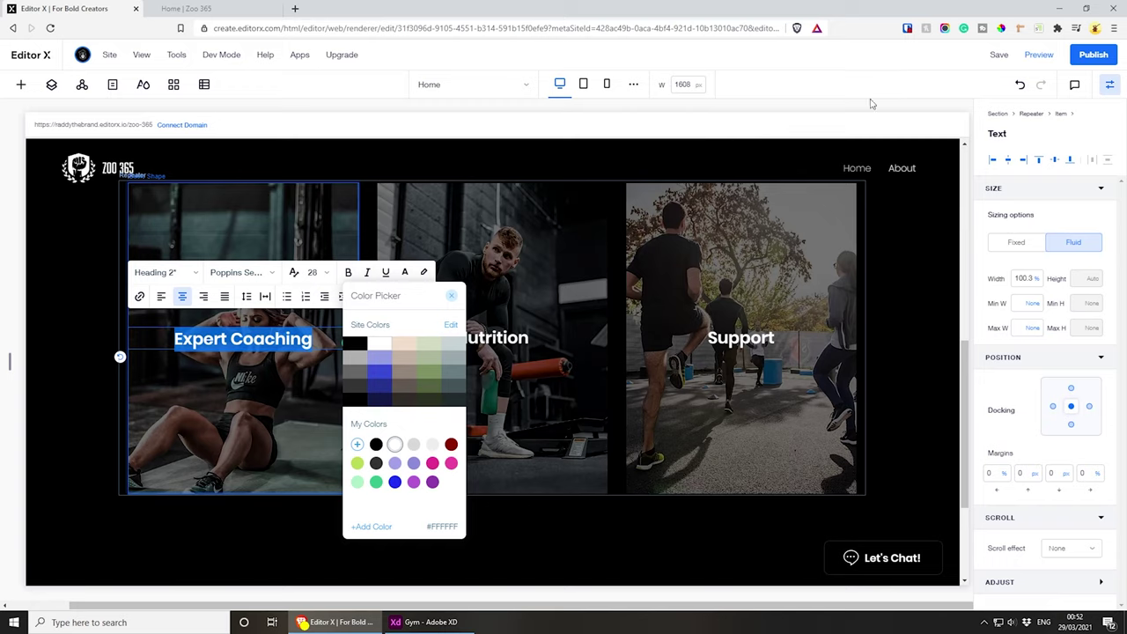
left_click(999, 55)
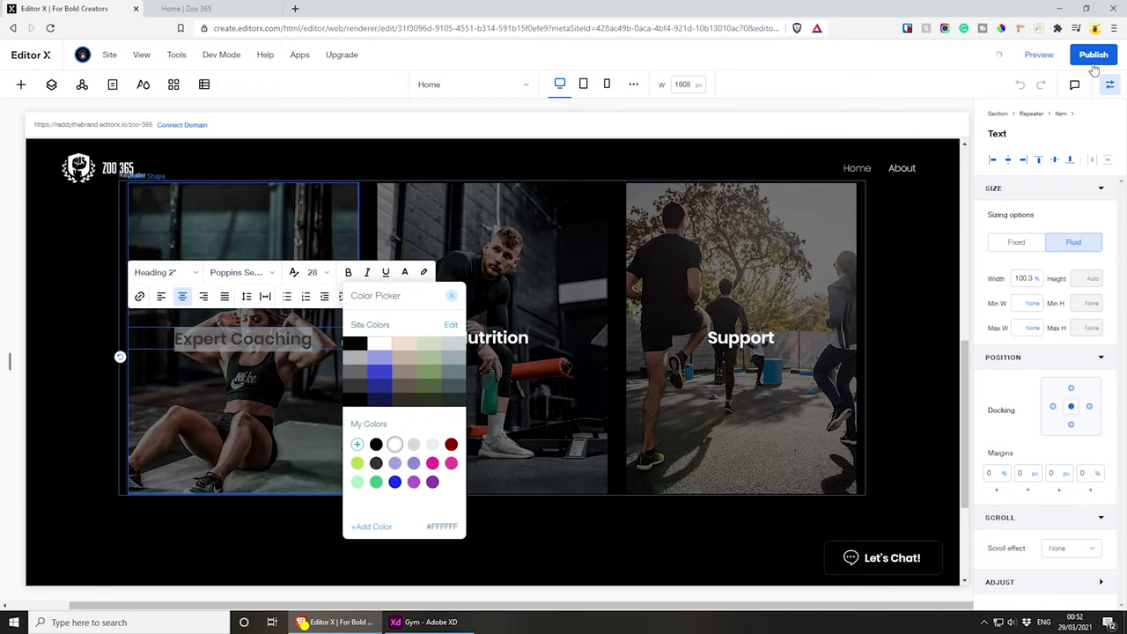
left_click(1093, 62)
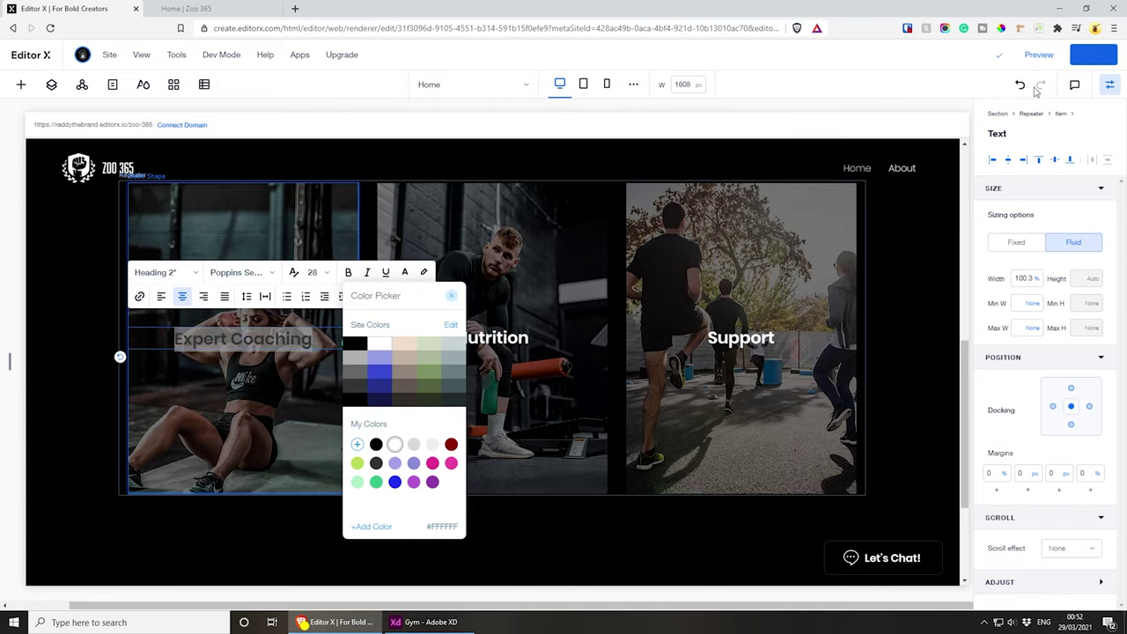
- Reload the live Zoo 365 page and check the titles on the service cards
left_click(203, 9)
key("F5")
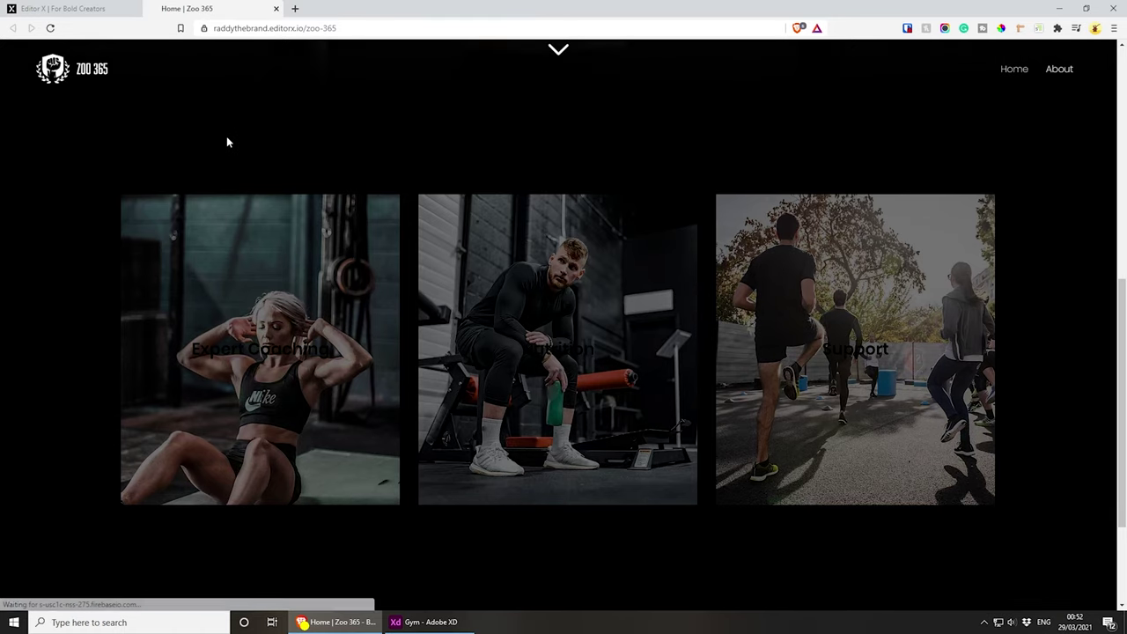
scroll(256, 184, "up", 3)
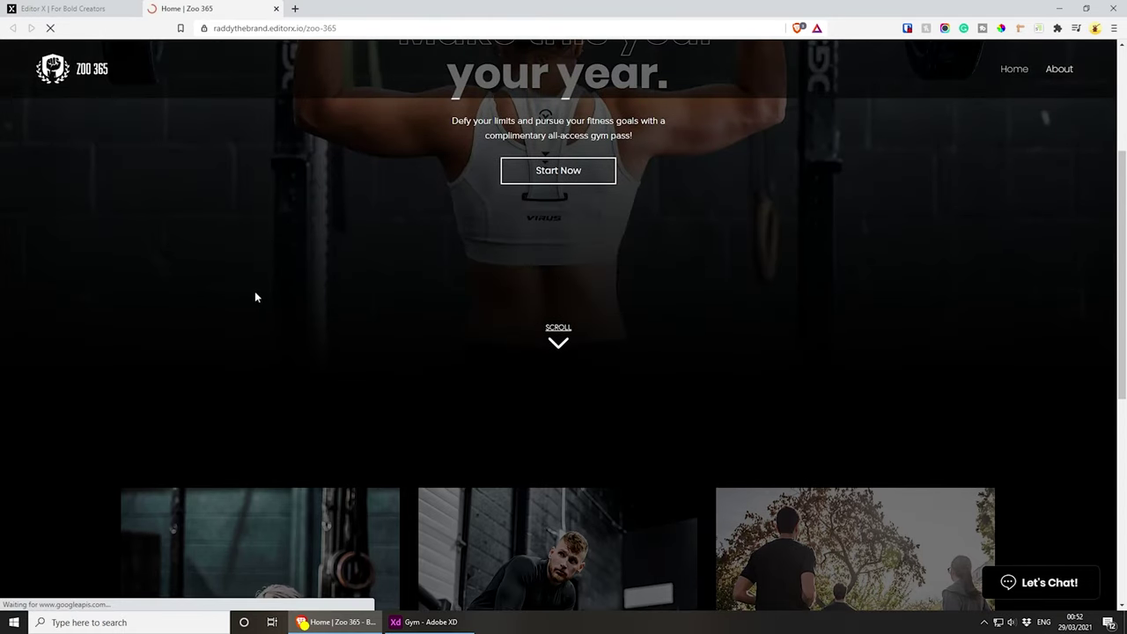
scroll(258, 290, "down", 3)
scroll(258, 290, "down", 2)
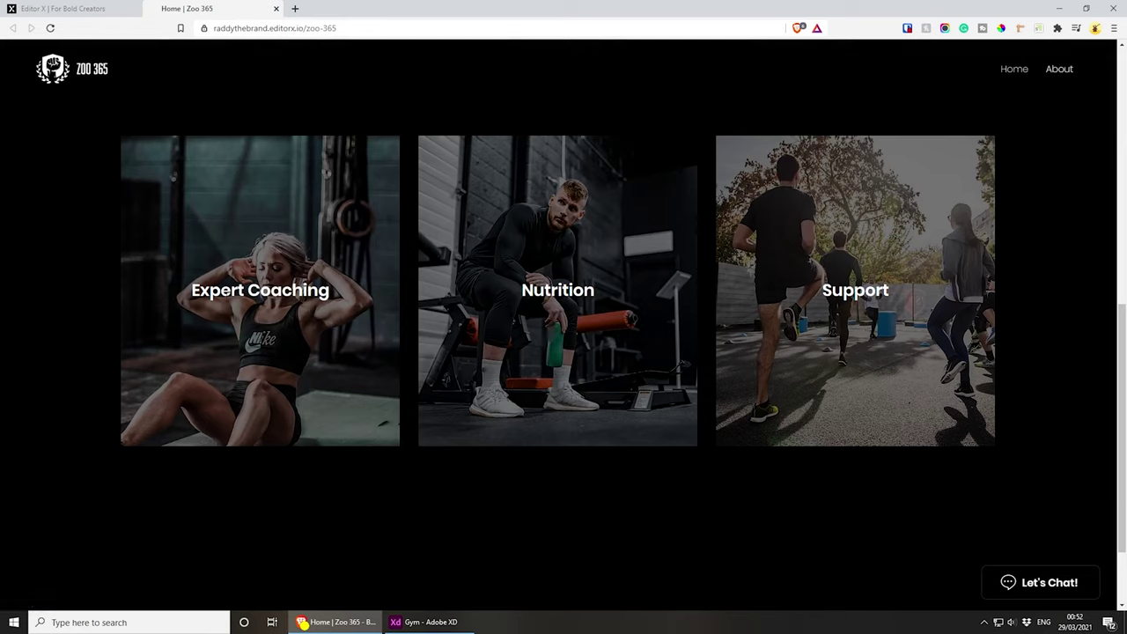
left_click_drag(199, 295, 318, 297)
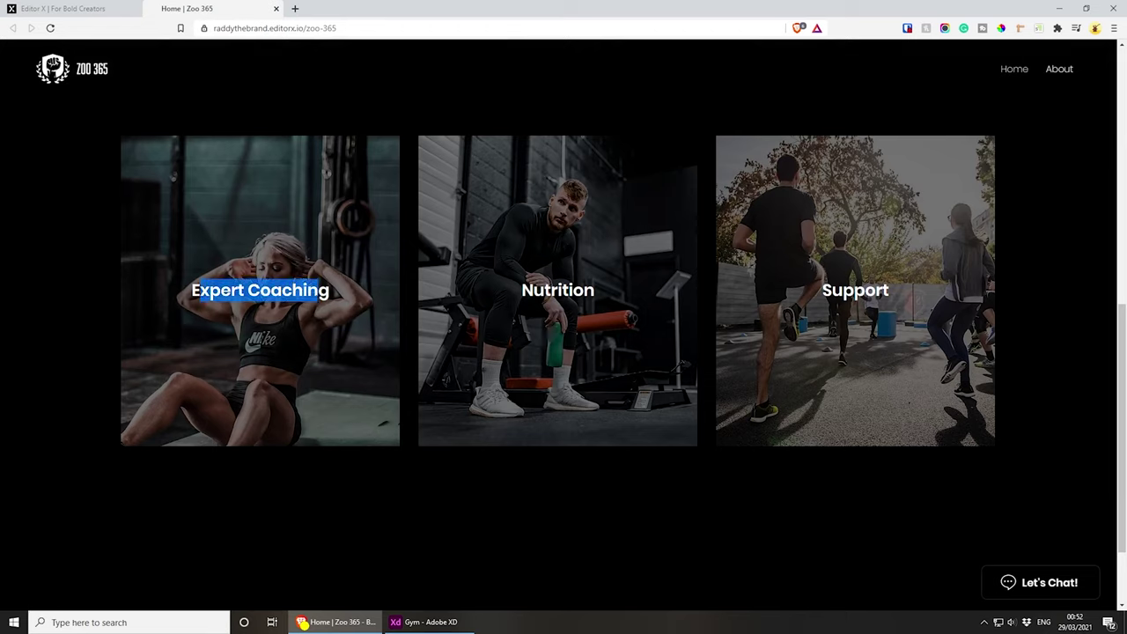
- Return to the editor and link the Expert Coaching title to the Home page, opening in the current window
left_click(307, 398)
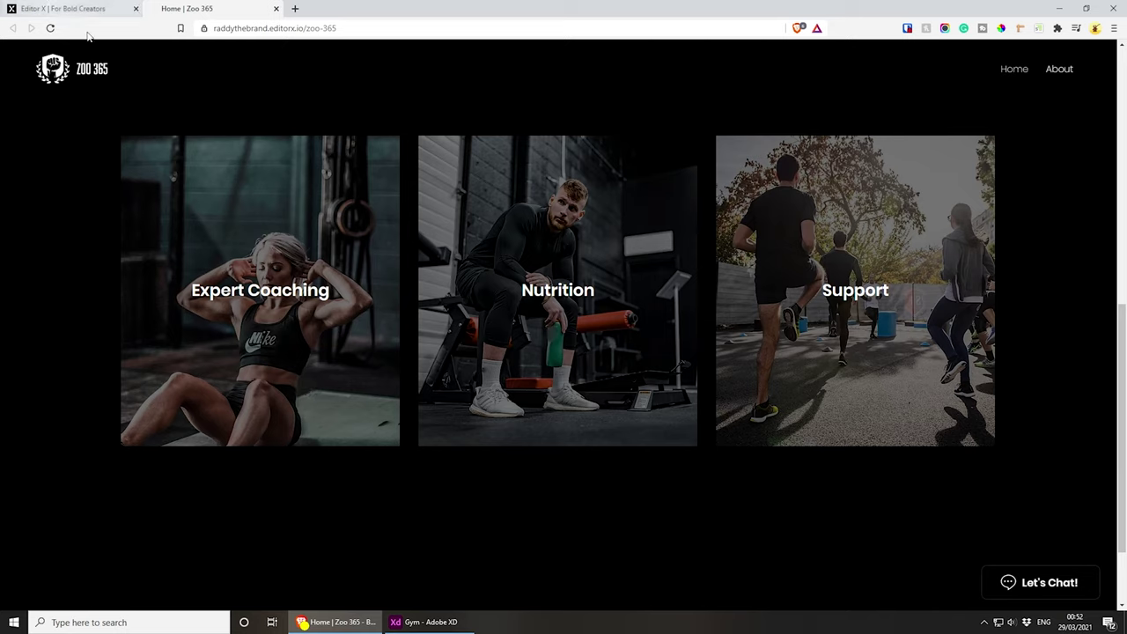
left_click(4, 7)
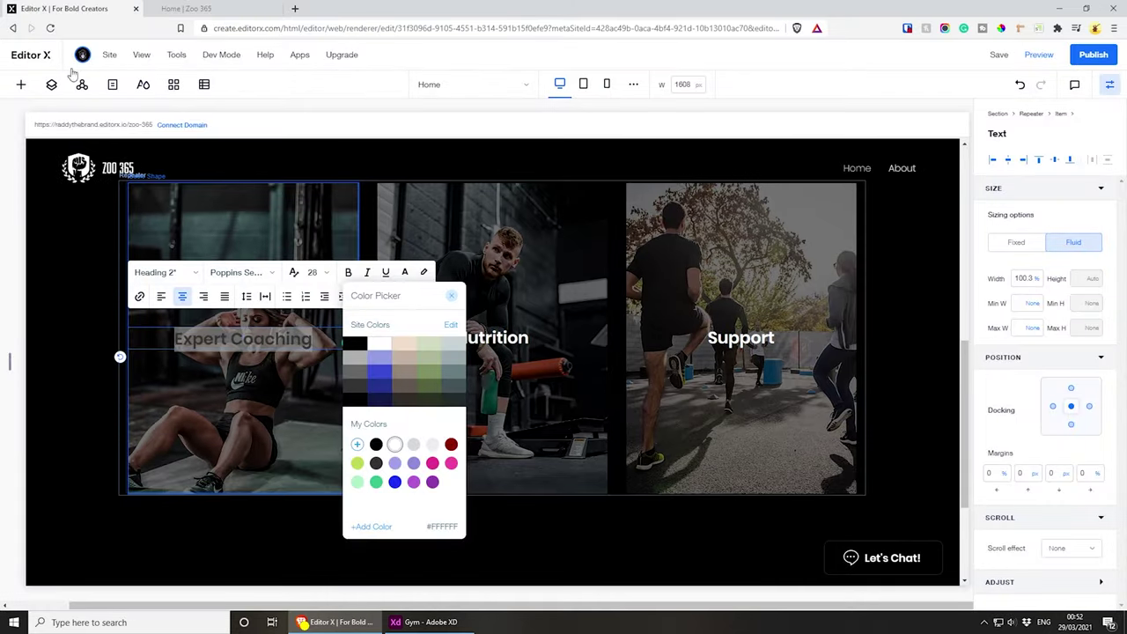
left_click(139, 299)
left_click(139, 298)
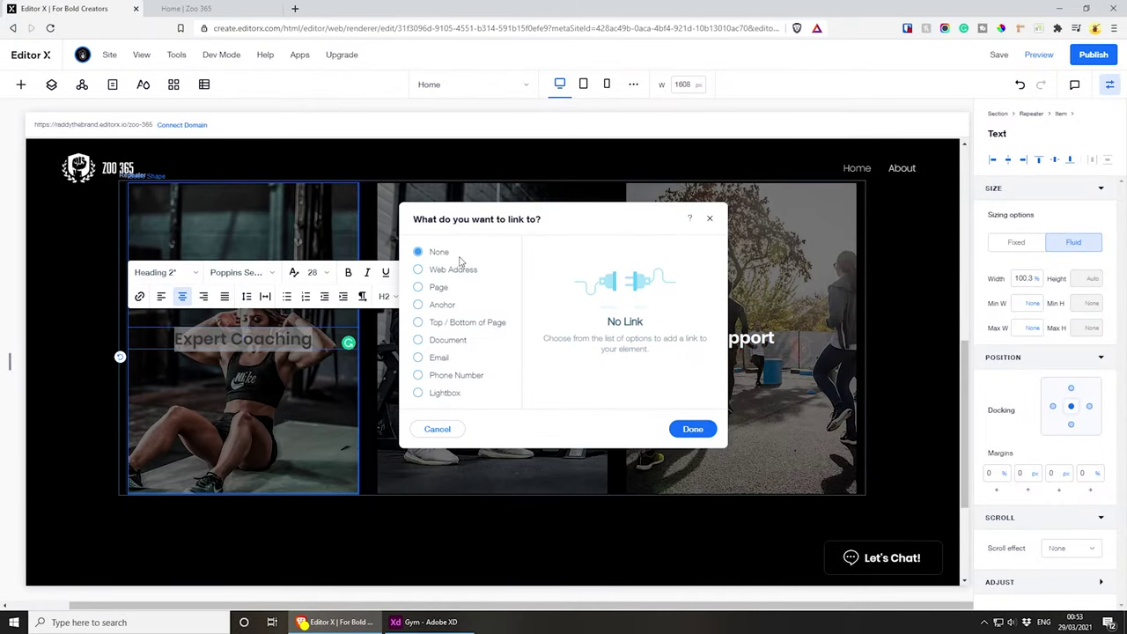
left_click(428, 291)
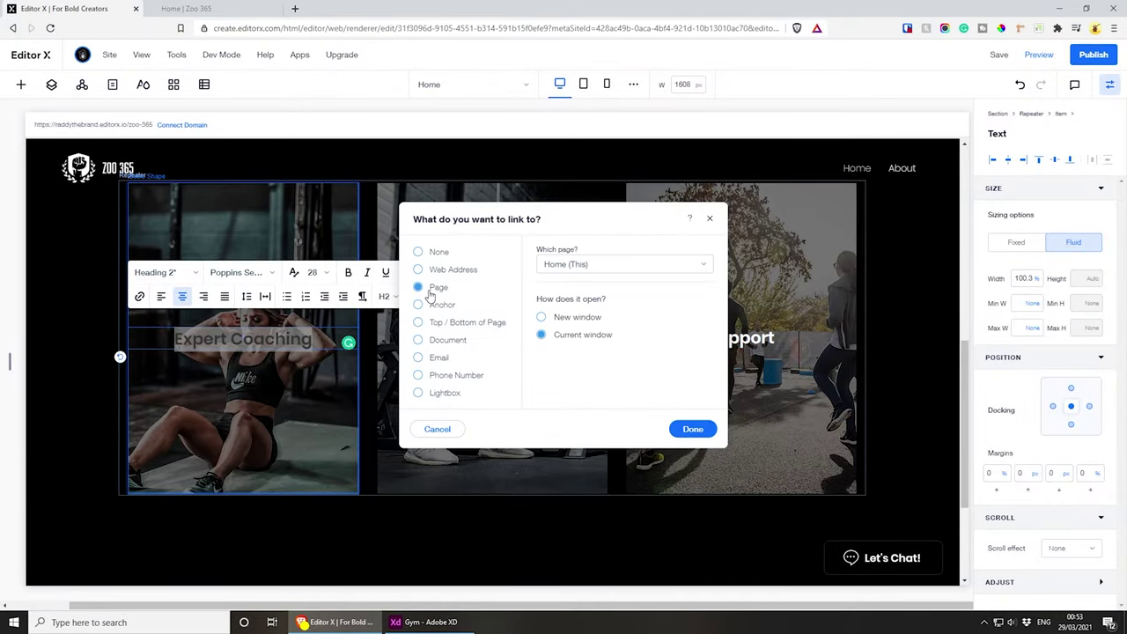
left_click(691, 430)
left_click(140, 296)
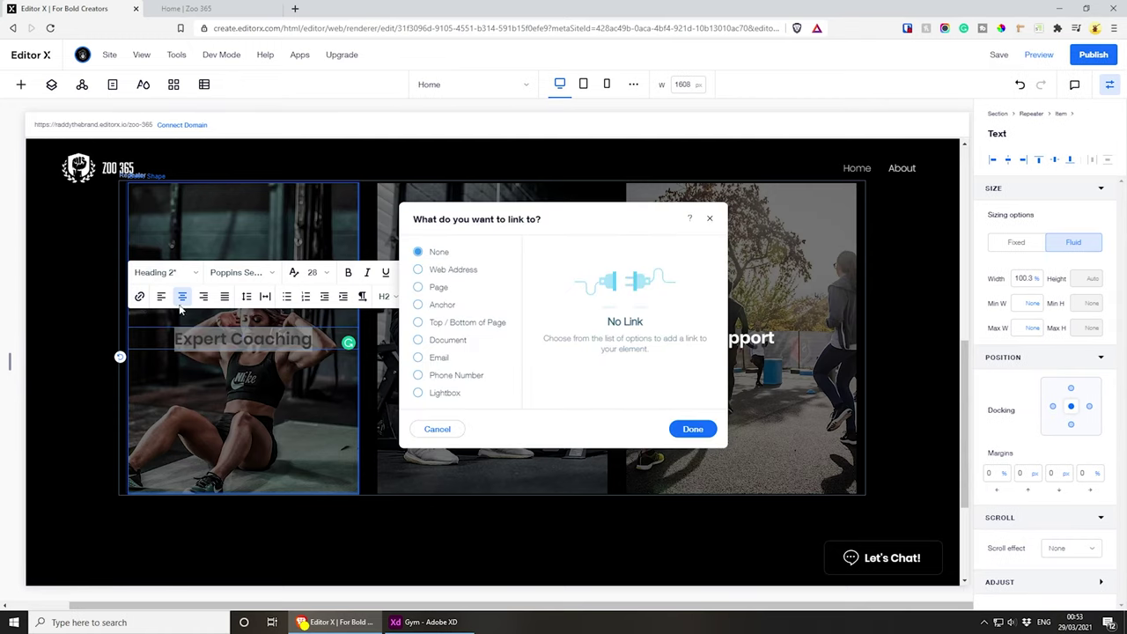
left_click(427, 288)
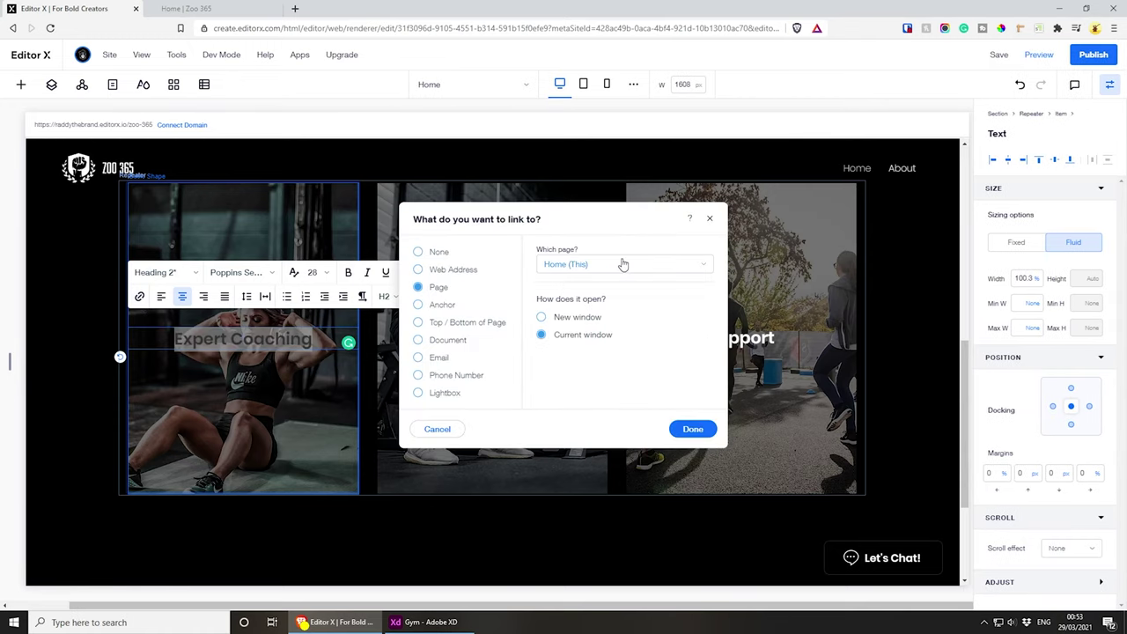
left_click(693, 430)
- Remove the underline from the linked Expert Coaching title
triple_click(162, 352)
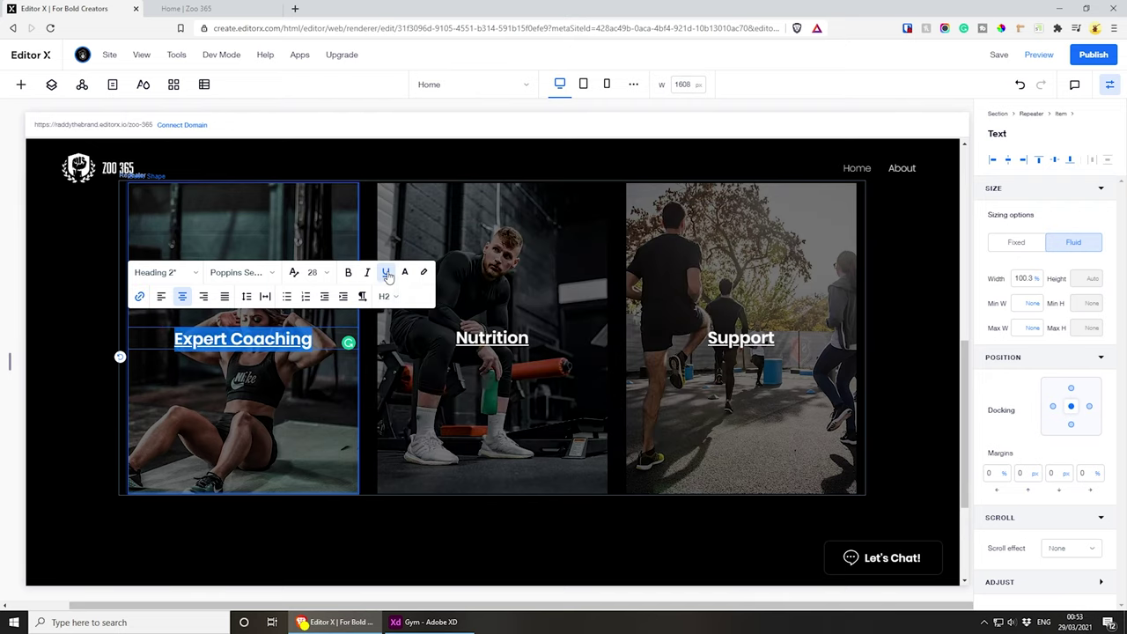
left_click(506, 345)
left_click(278, 343)
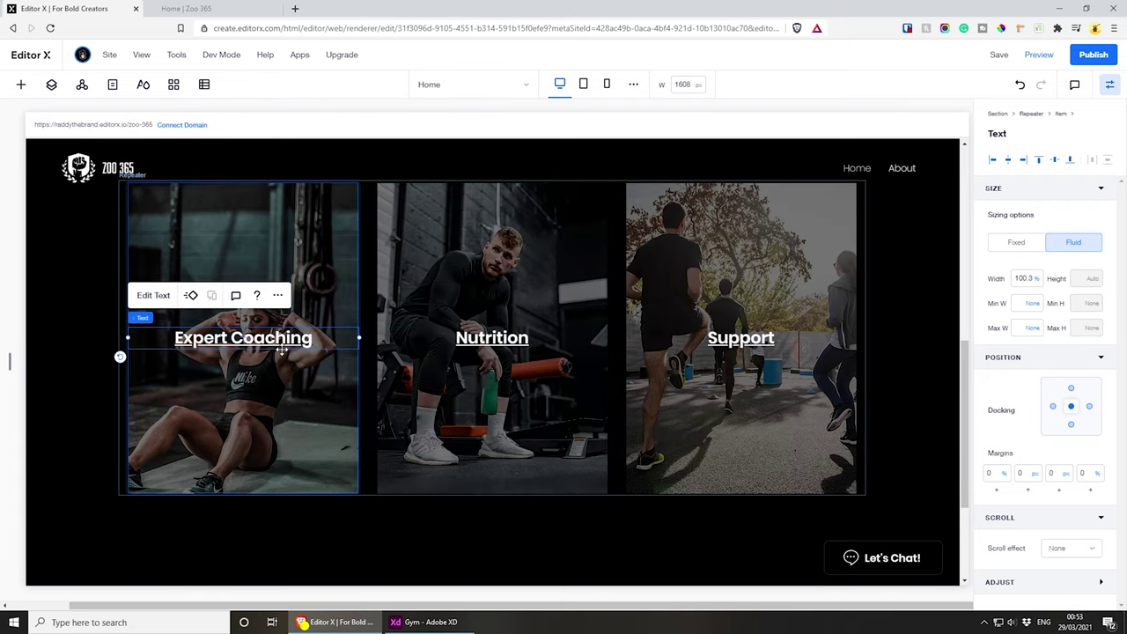
left_click(151, 296)
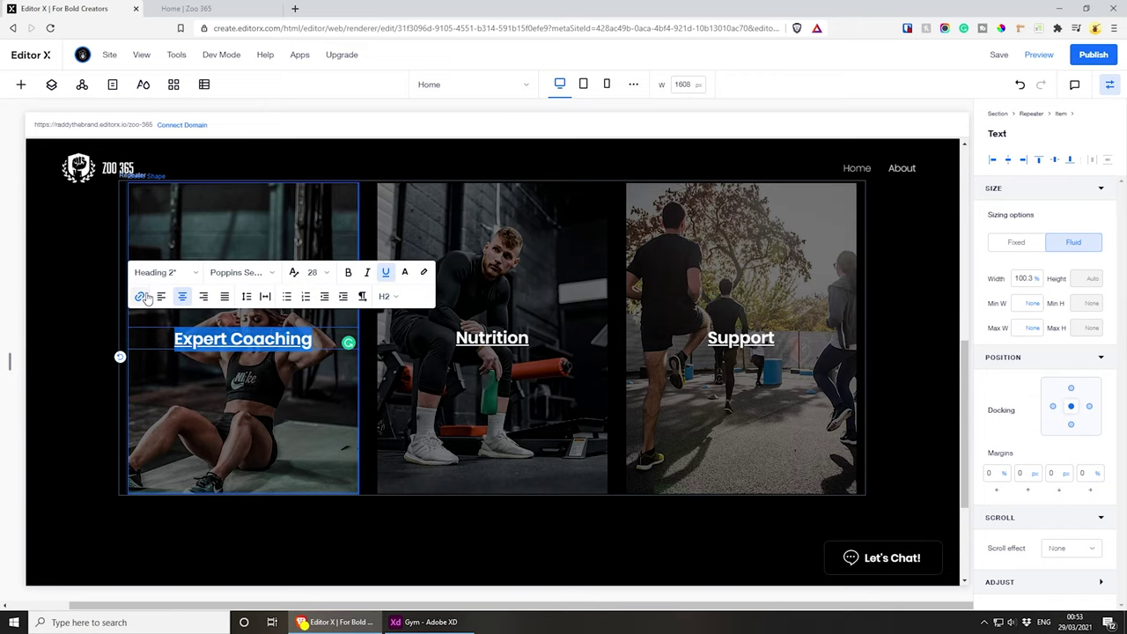
left_click(385, 272)
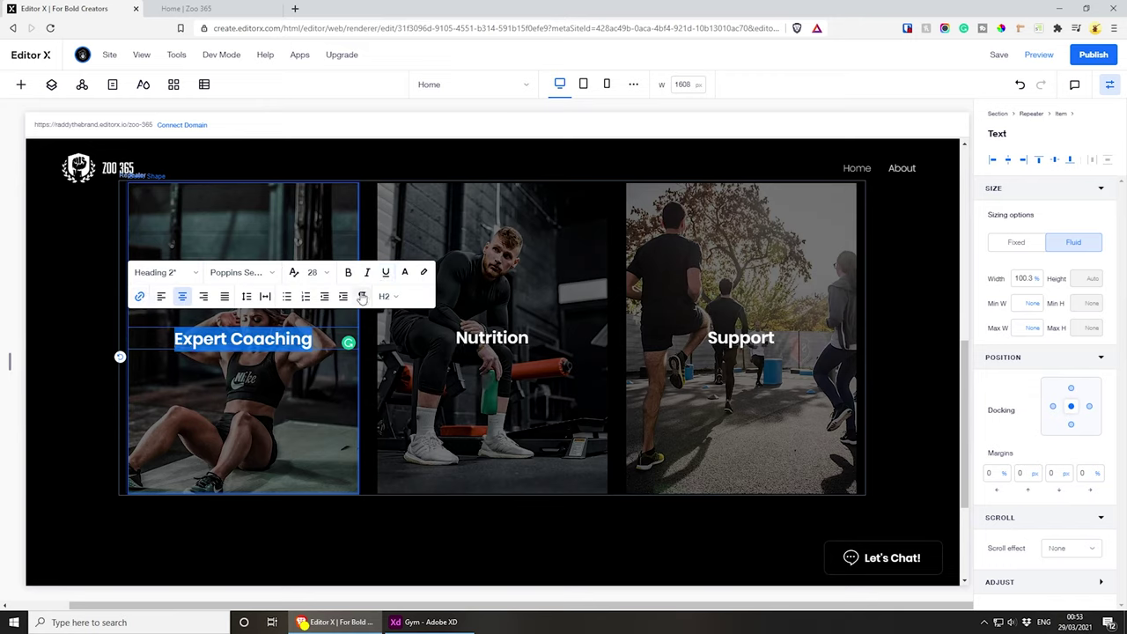
- Link the Nutrition card's overlay shape to the Home page, opening in the current window
left_click(476, 408)
left_click(616, 378)
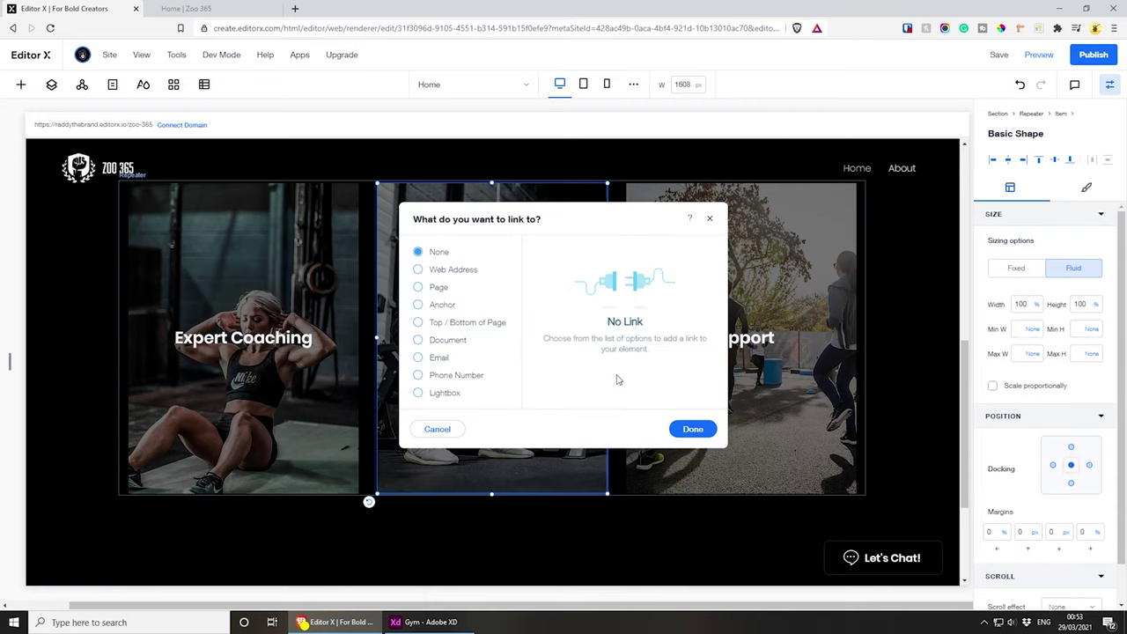
left_click(438, 287)
left_click(606, 268)
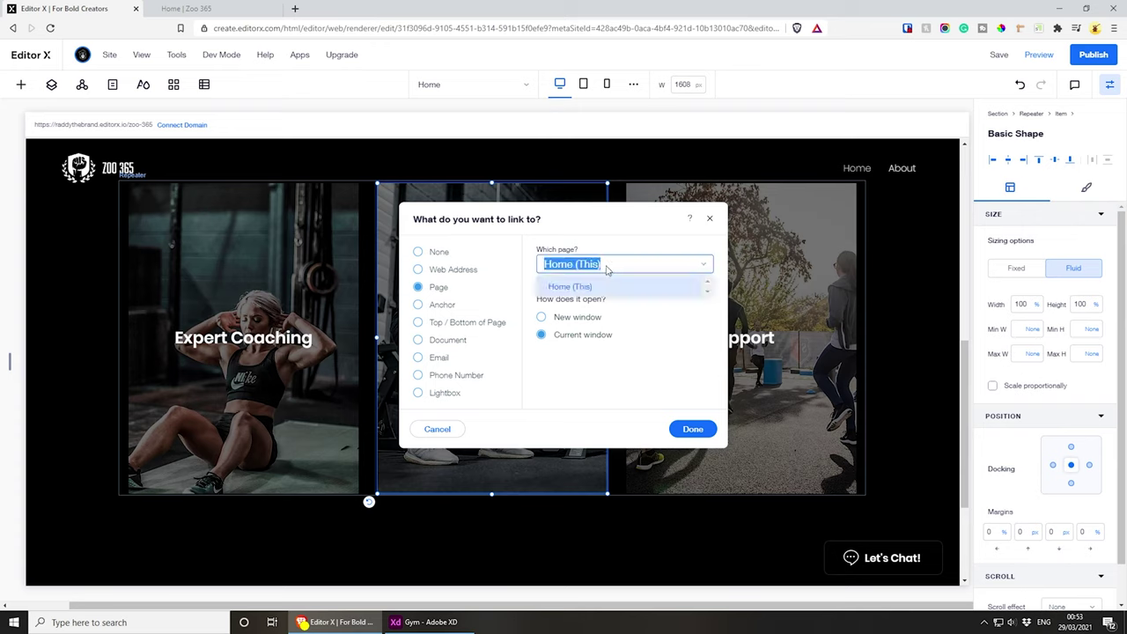
left_click(595, 287)
left_click(693, 429)
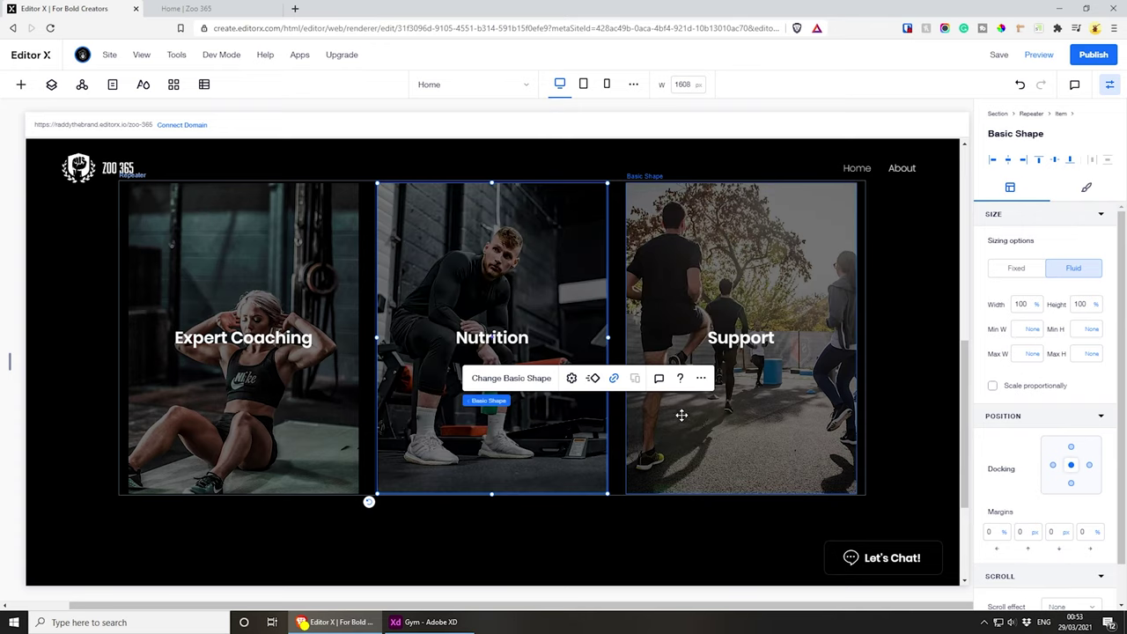
- Link the Nutrition title to the Home page in the current window and remove its underline
left_click(469, 340)
left_click(402, 295)
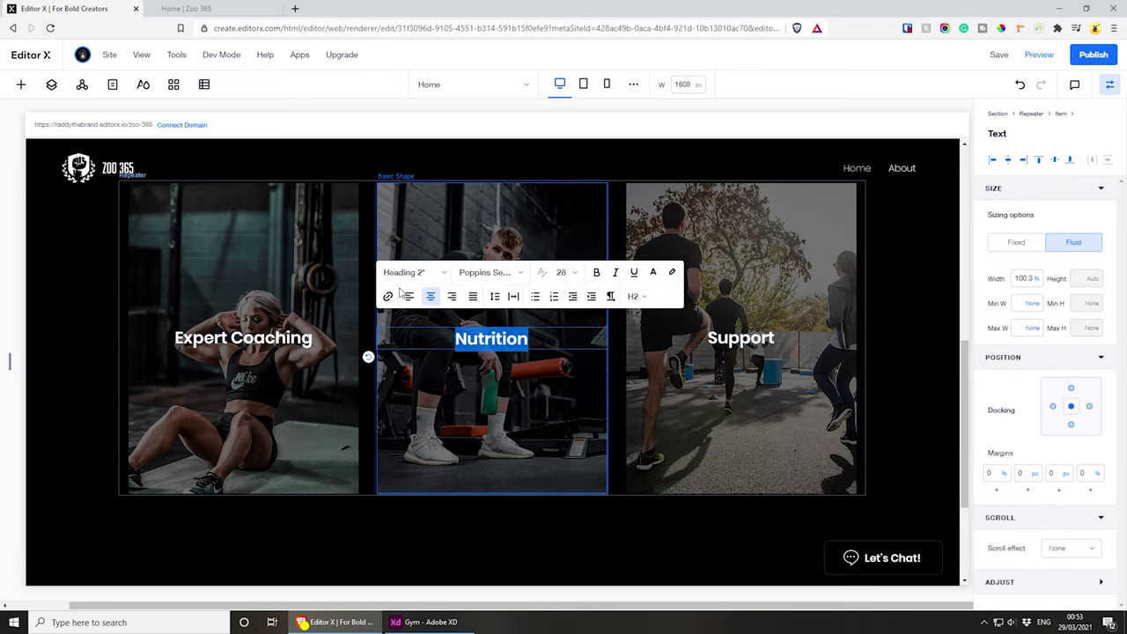
left_click(388, 296)
left_click(431, 291)
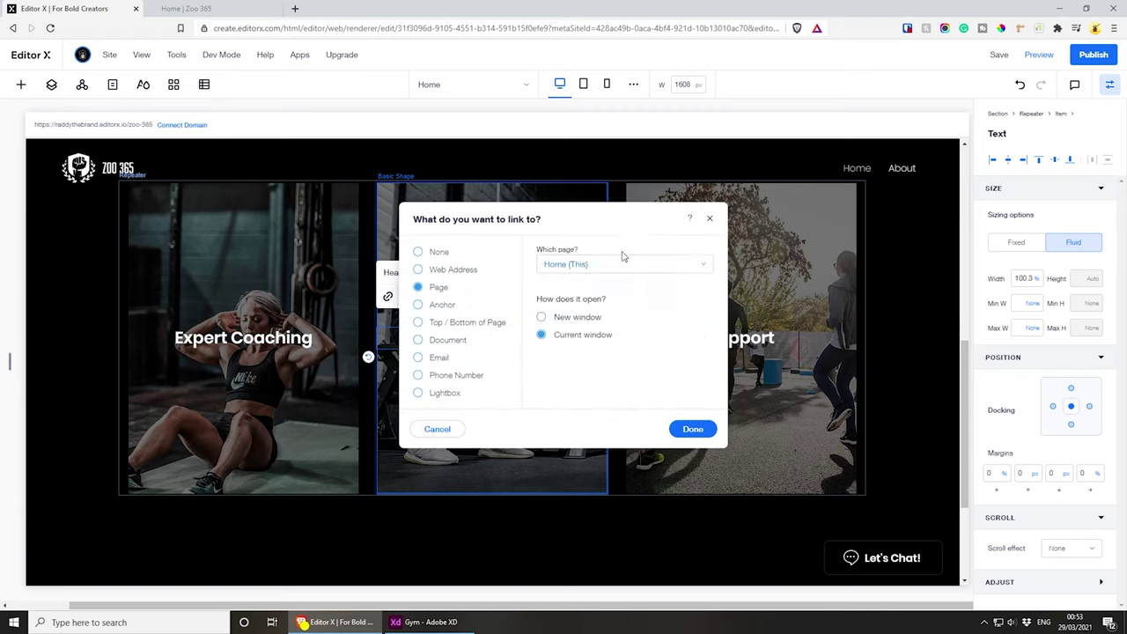
left_click(693, 428)
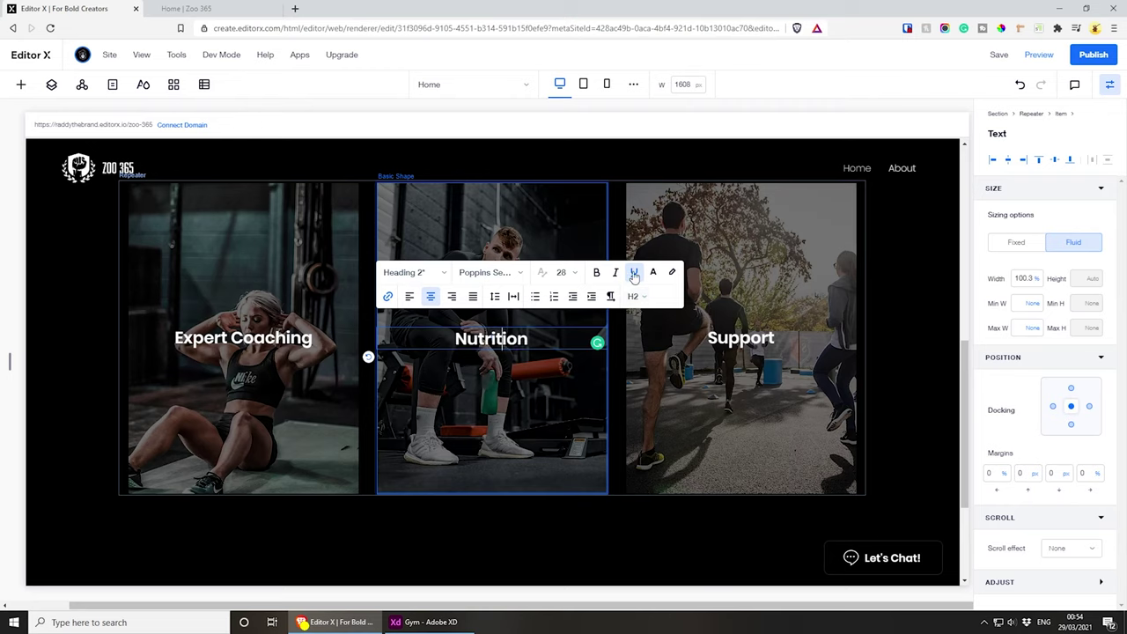
- Link the Support card's overlay shape to the Home page, opening in the current window
left_click(758, 333)
left_click(782, 244)
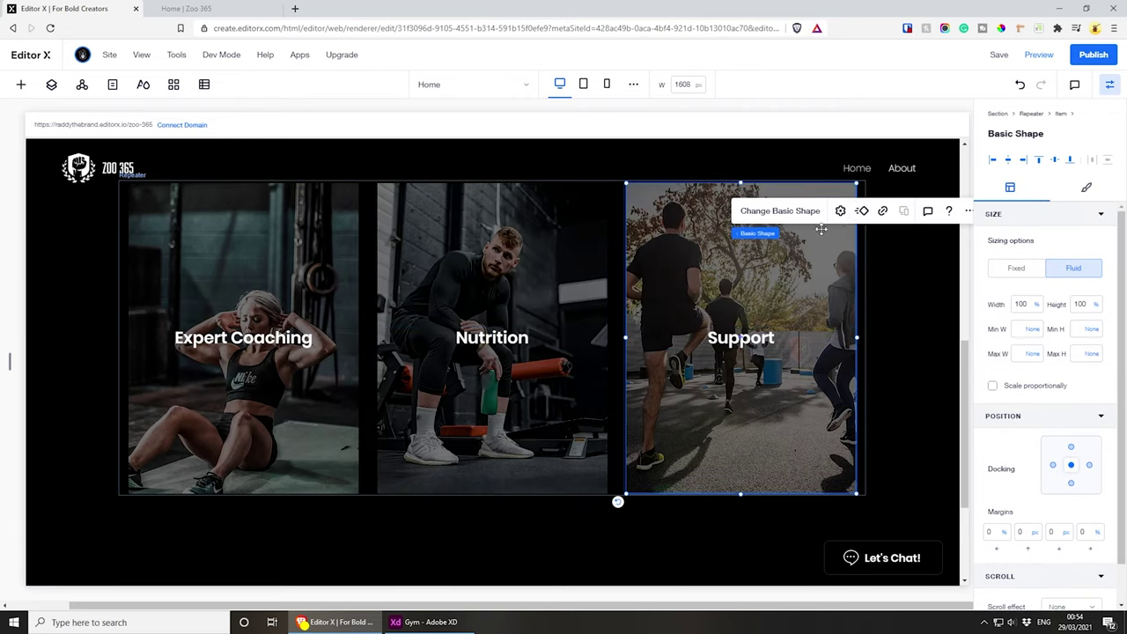
left_click(882, 210)
left_click(423, 287)
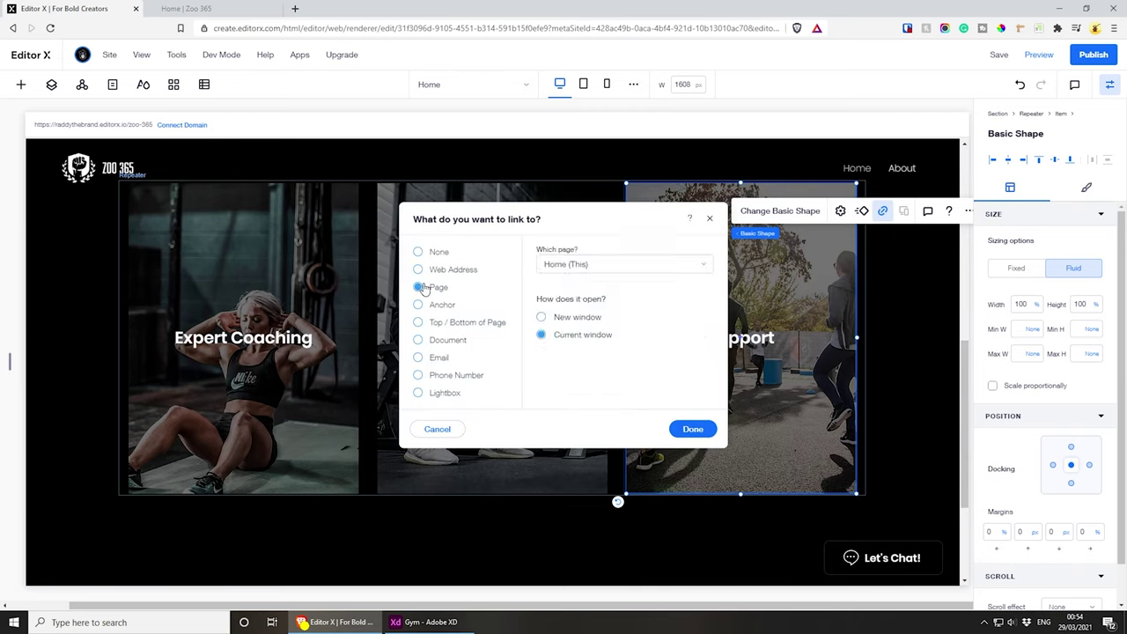
left_click(690, 428)
- Link the Support title to the Home page in the current window and remove its underline
left_click(743, 342)
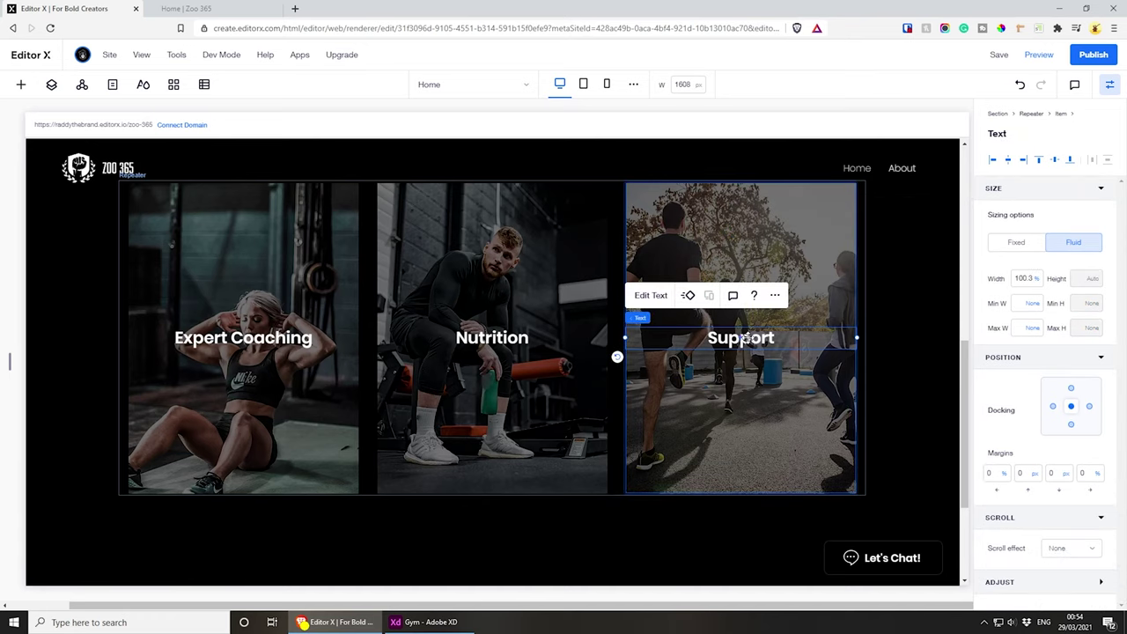
left_click(649, 294)
left_click(637, 297)
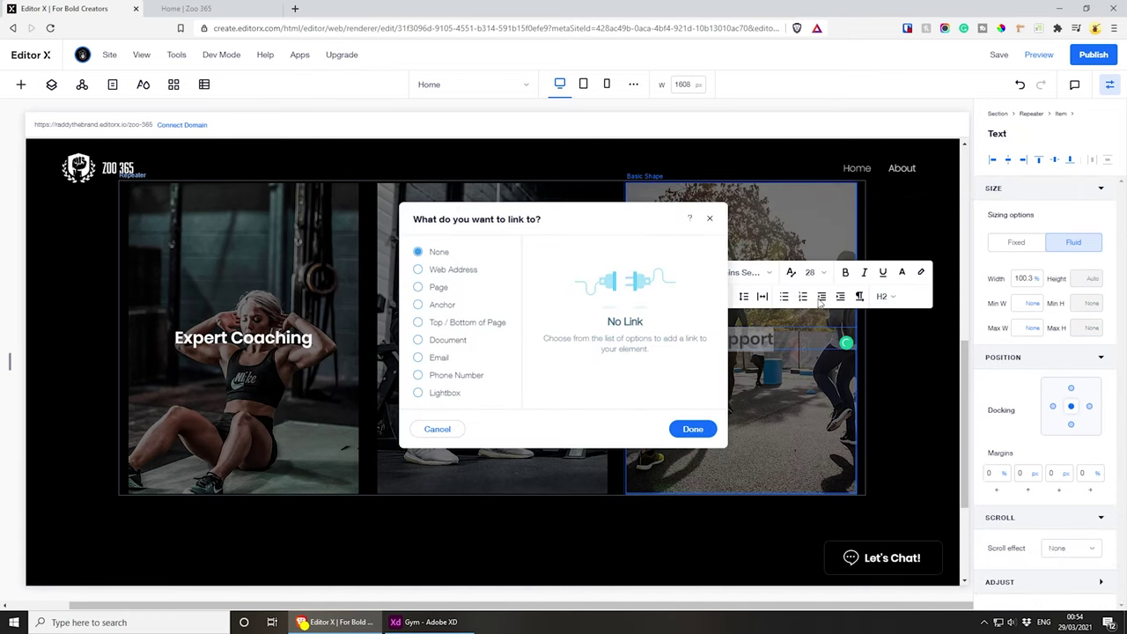
left_click(426, 288)
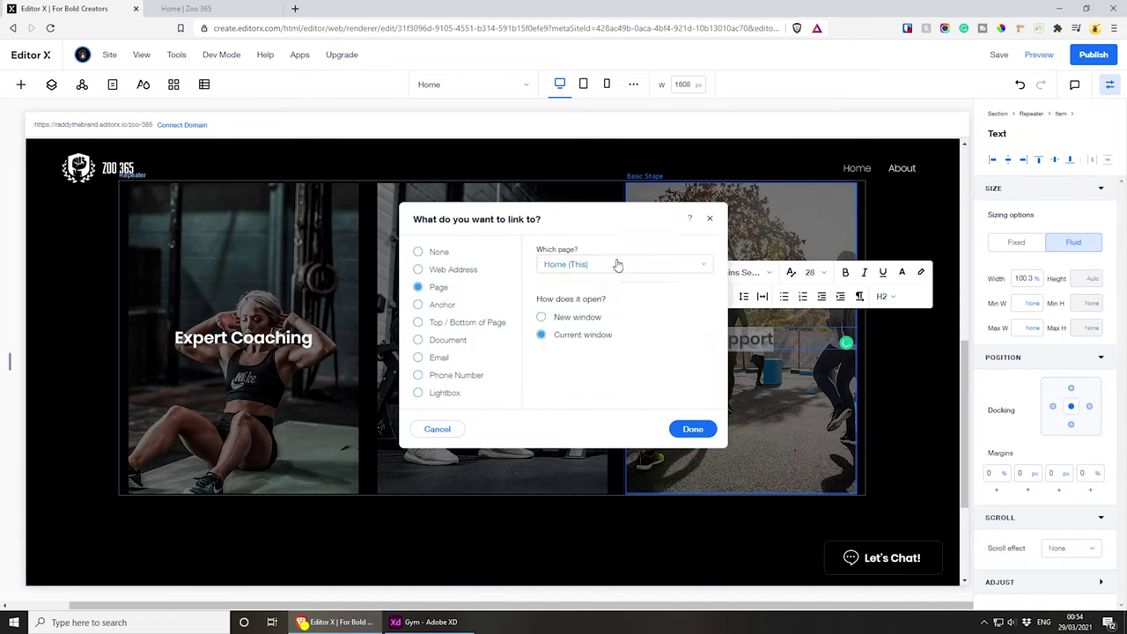
left_click(692, 429)
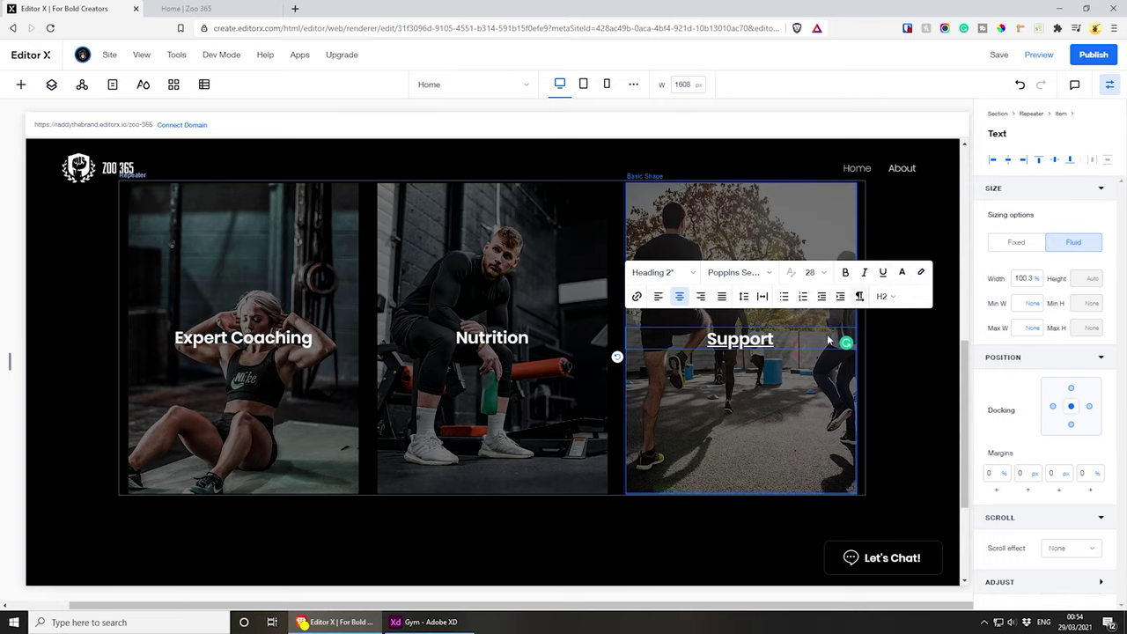
left_click(882, 272)
- Save the site and reload the live Zoo 365 page to check the three linked service cards
left_click(1000, 57)
left_click(196, 7)
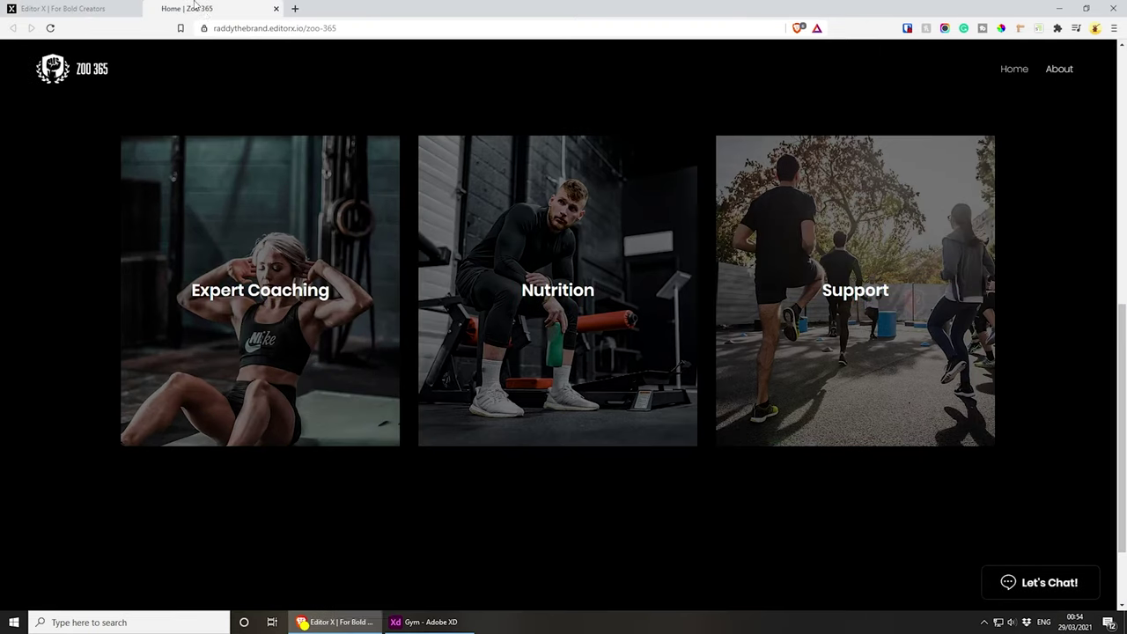
key("F5")
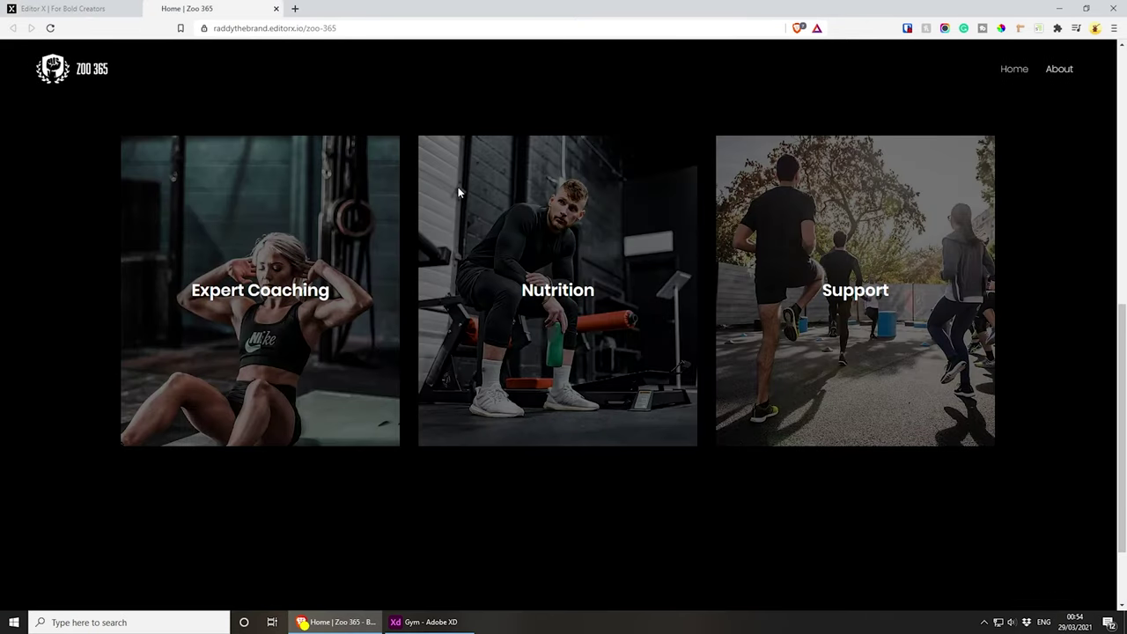
scroll(465, 173, "up", 2)
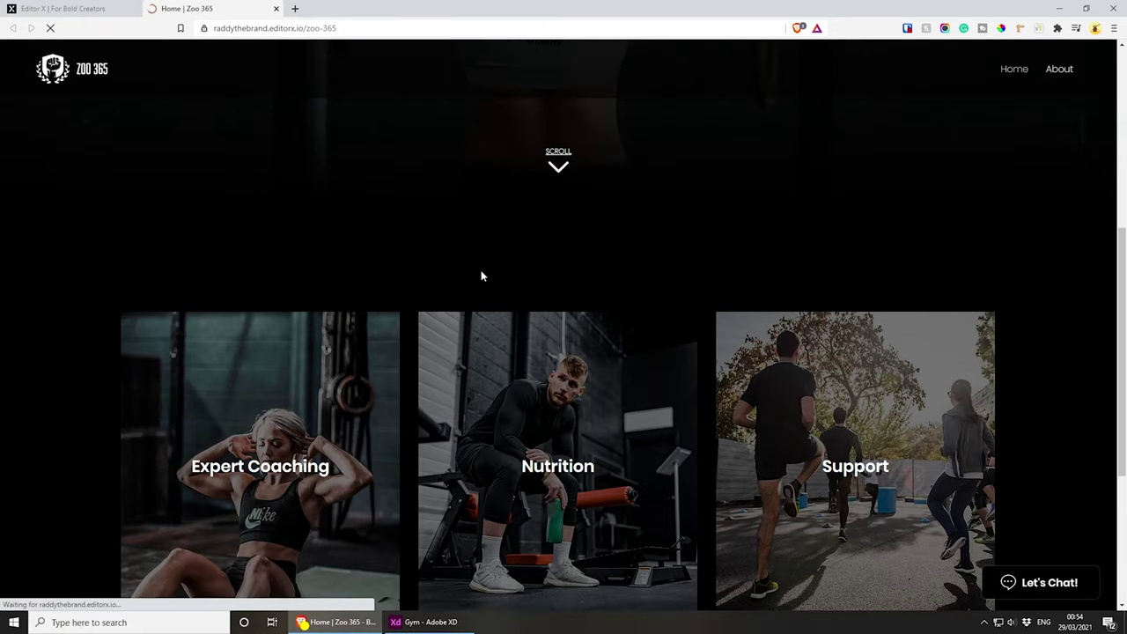
scroll(489, 299, "down", 1)
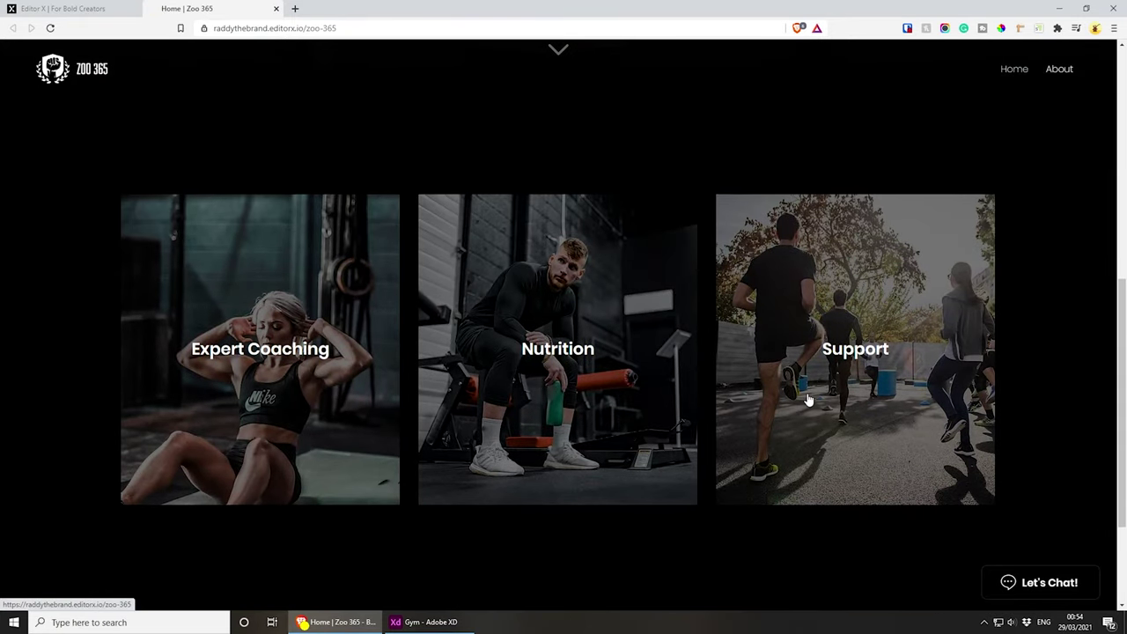
scroll(545, 501, "down", 1)
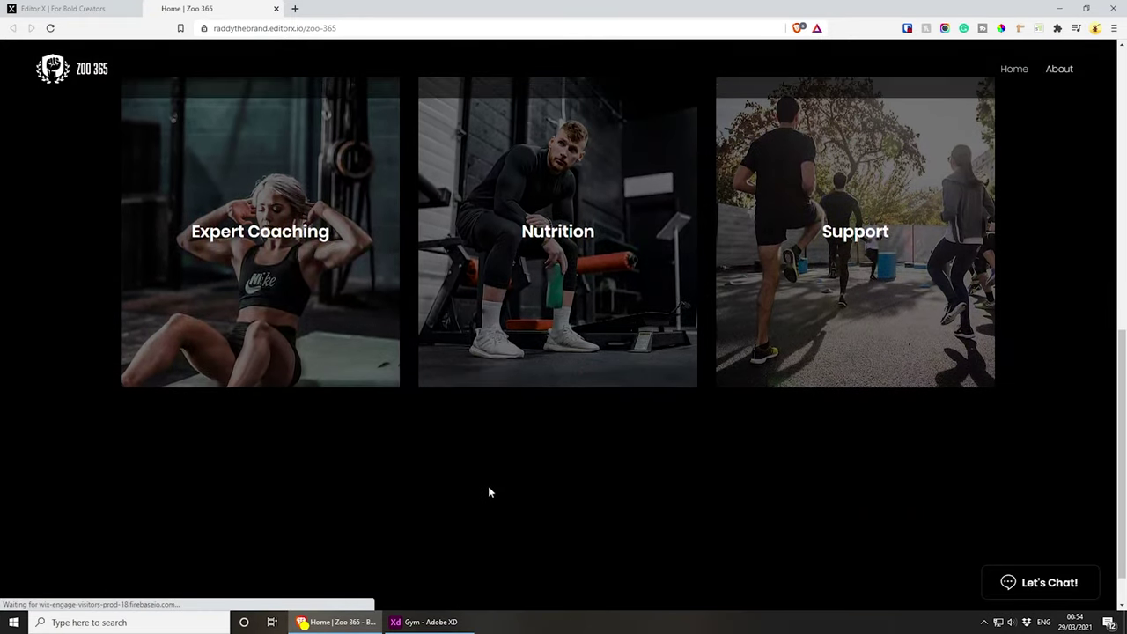
scroll(414, 507, "up", 1)
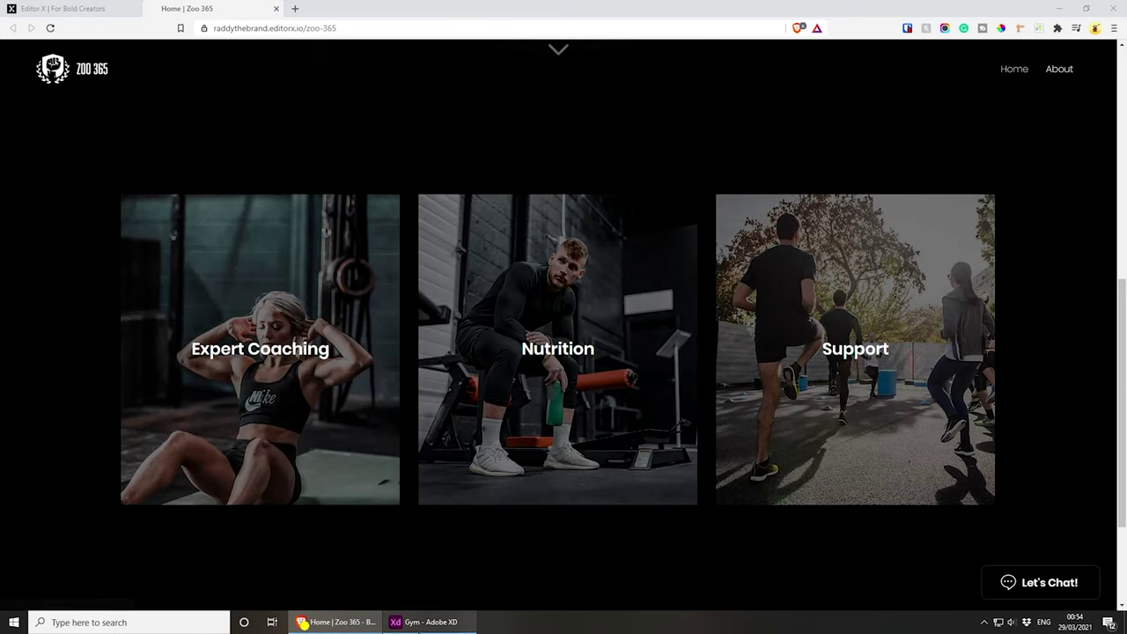
- Compare the live service cards with the Gym design in Adobe XD and return to the Editor X tab
left_click(427, 622)
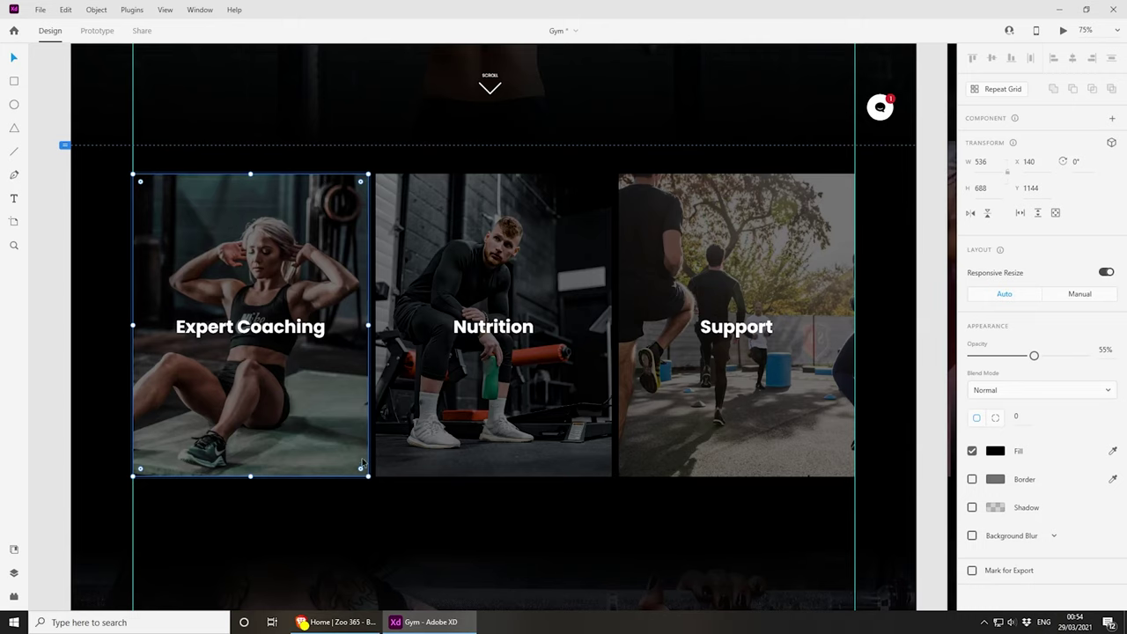
left_click(338, 621)
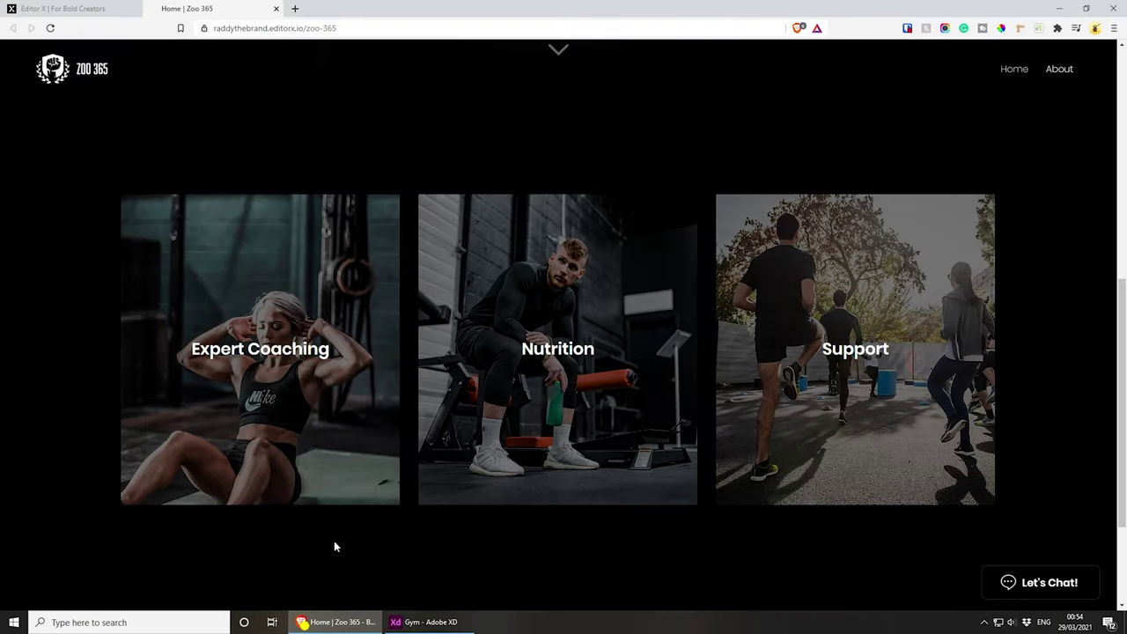
left_click(88, 9)
scroll(317, 410, "down", 1)
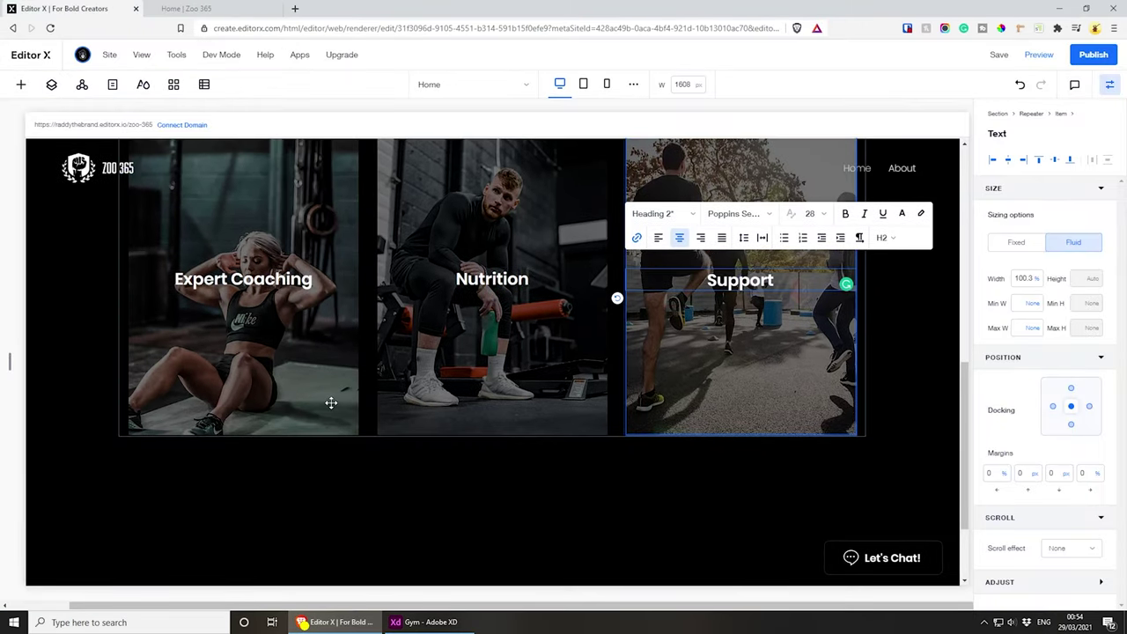
left_click(235, 430)
left_click_drag(243, 437, 249, 464)
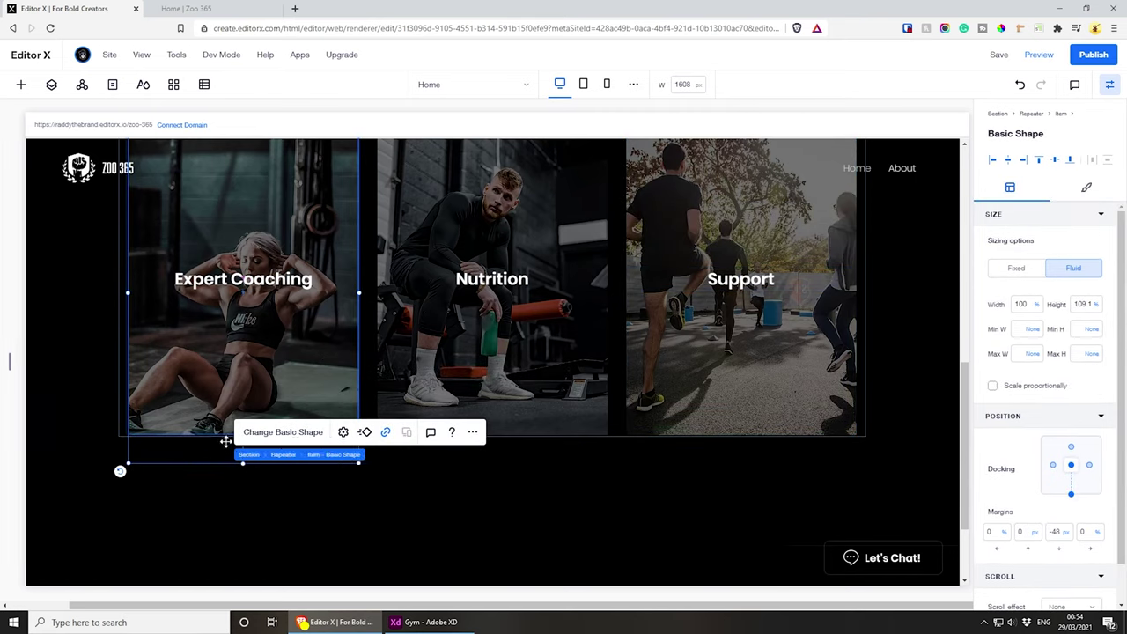
key("ctrl+z")
- Make the service cards taller by extending the Expert Coaching repeater item to a minimum height of 590 px
scroll(275, 409, "up", 3)
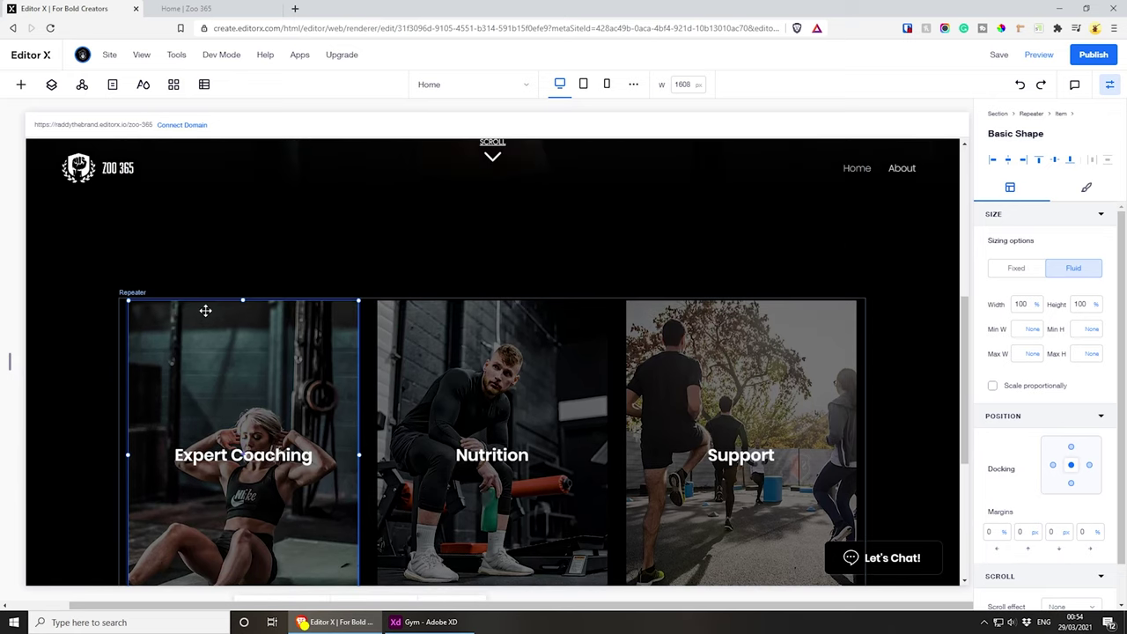
left_click(268, 298)
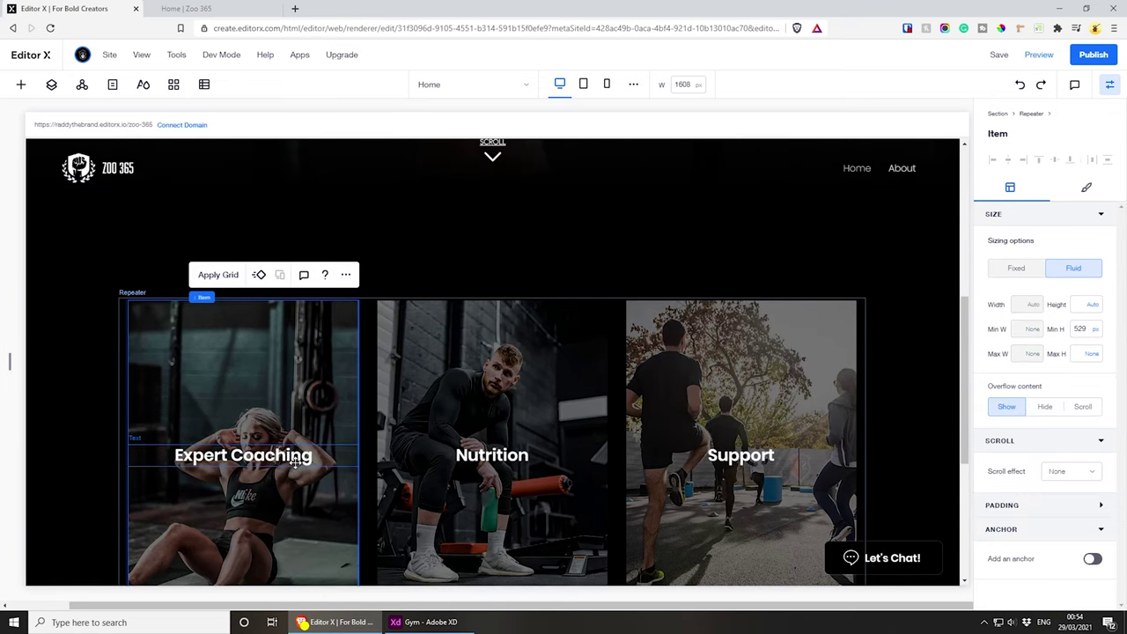
scroll(263, 490, "down", 2)
left_click_drag(243, 436, 241, 471)
scroll(460, 523, "up", 1)
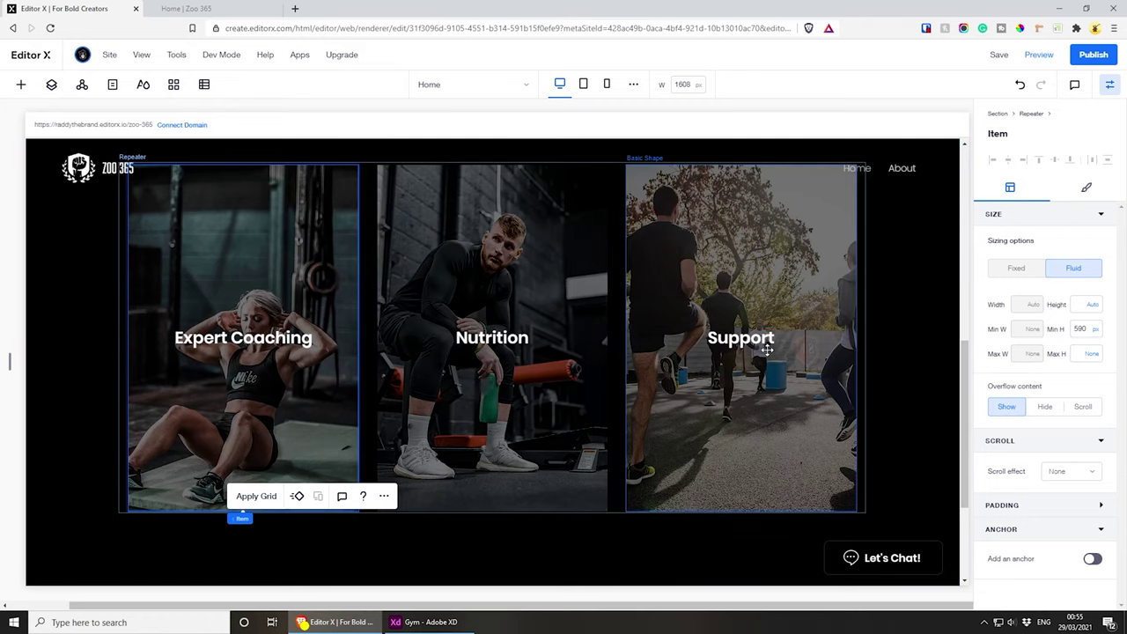
- Save the site and switch the editor to the tablet breakpoint at the service cards
left_click(999, 54)
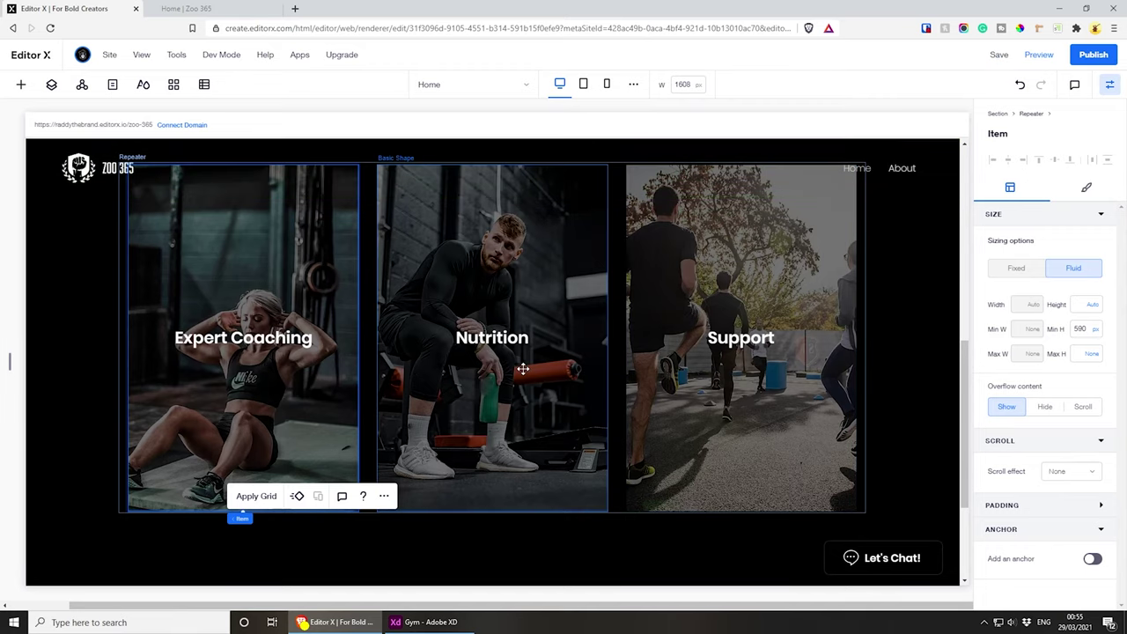
scroll(558, 373, "up", 1)
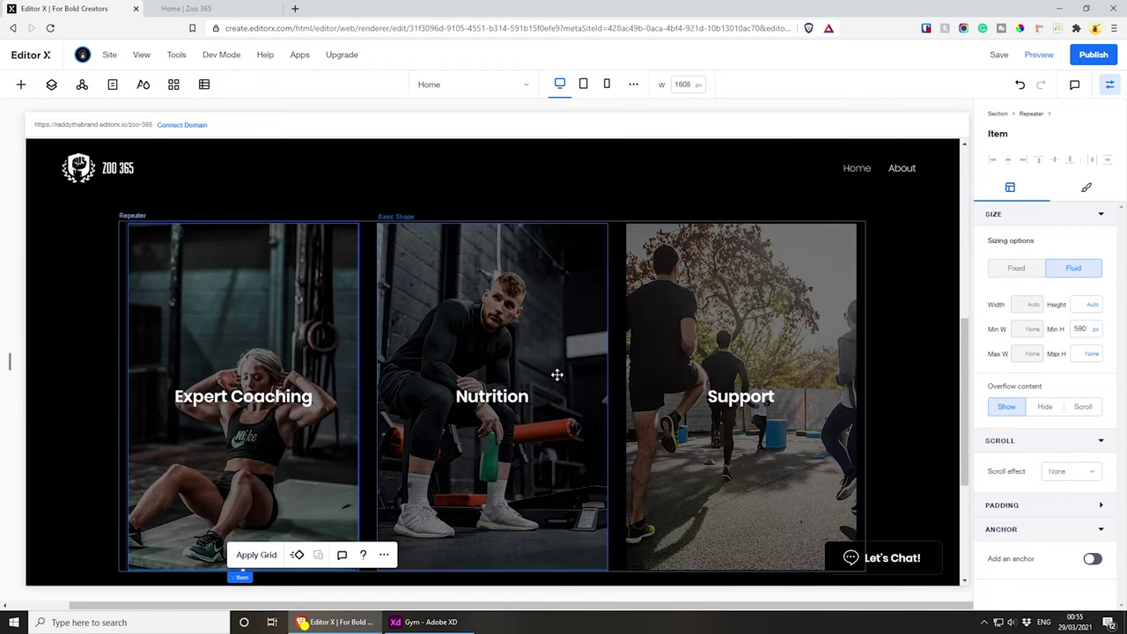
left_click(583, 85)
scroll(589, 254, "down", 1)
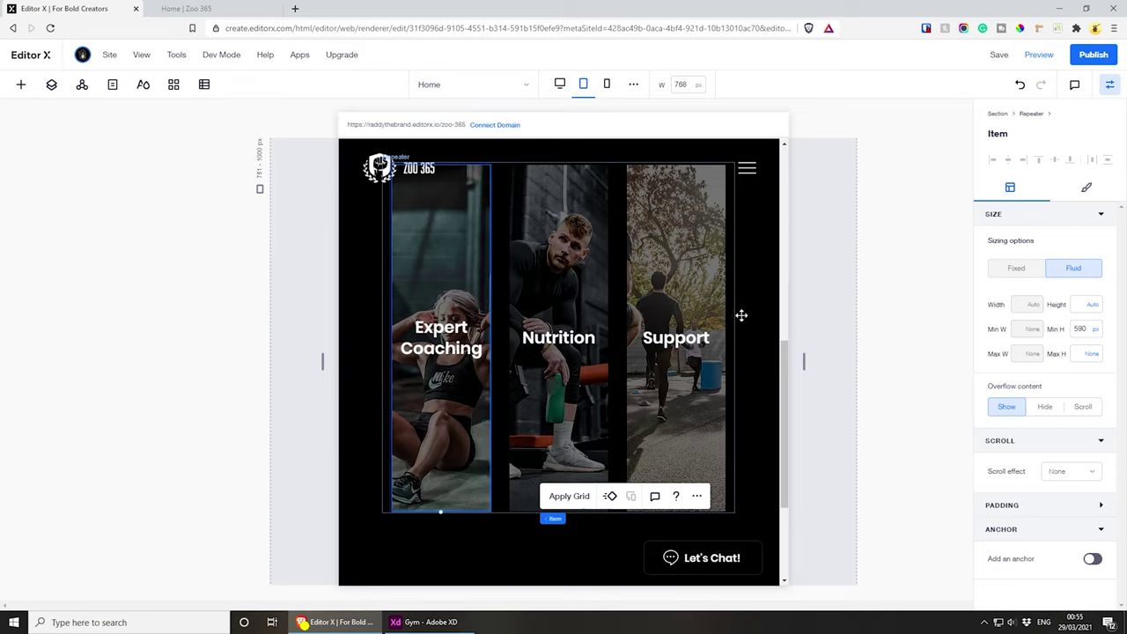
- Change the service card repeater's display type to List for the tablet breakpoint
left_click(645, 269)
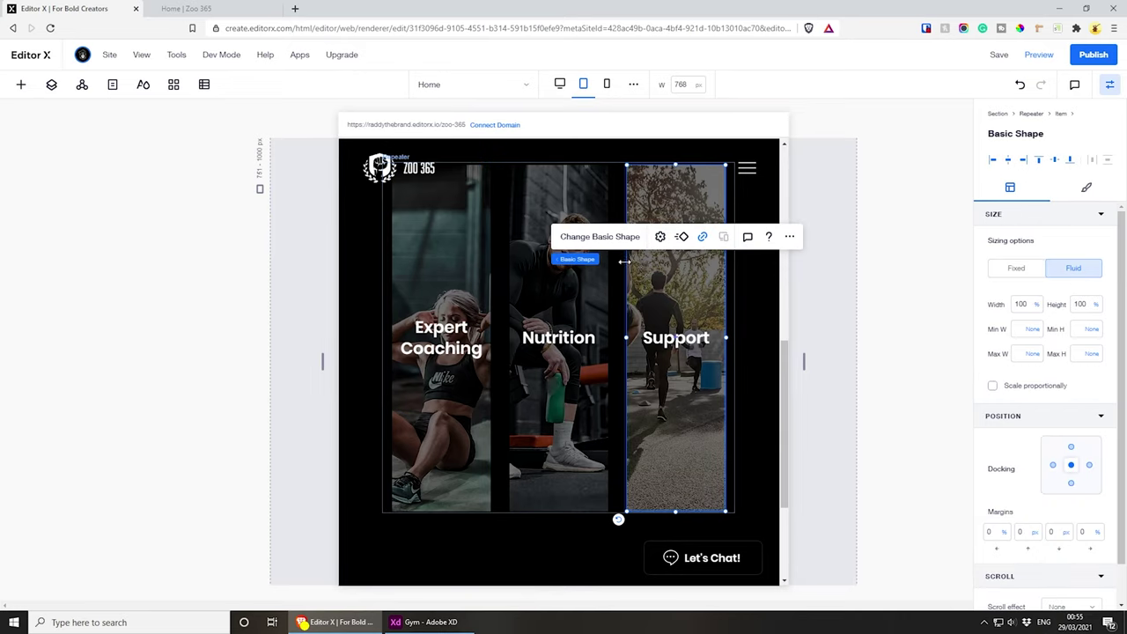
mouse_move(588, 260)
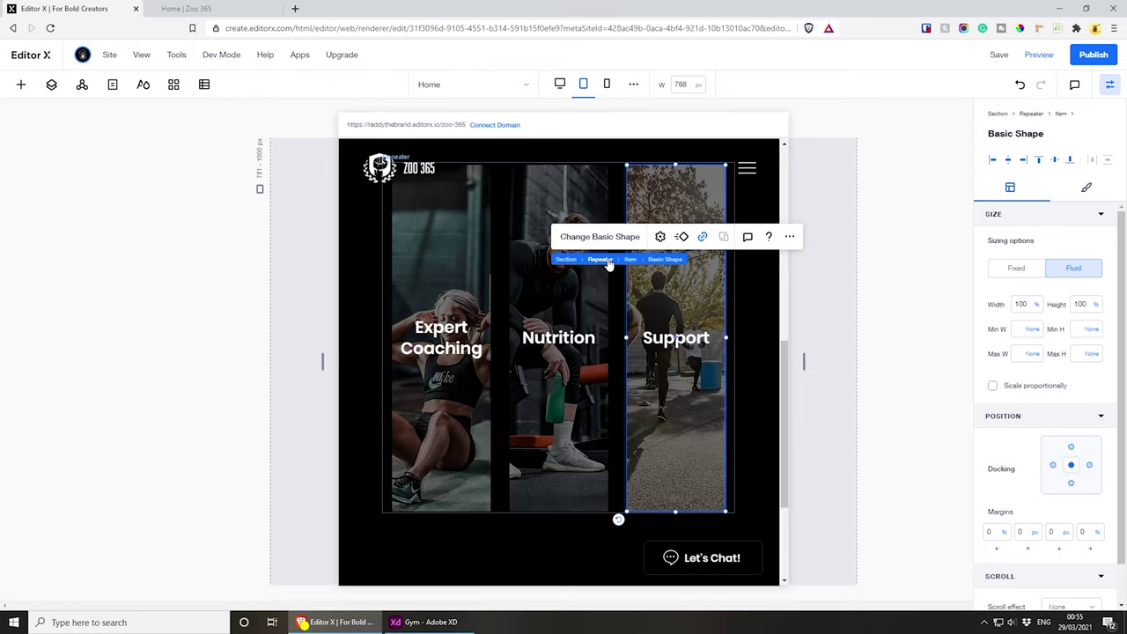
left_click(599, 259)
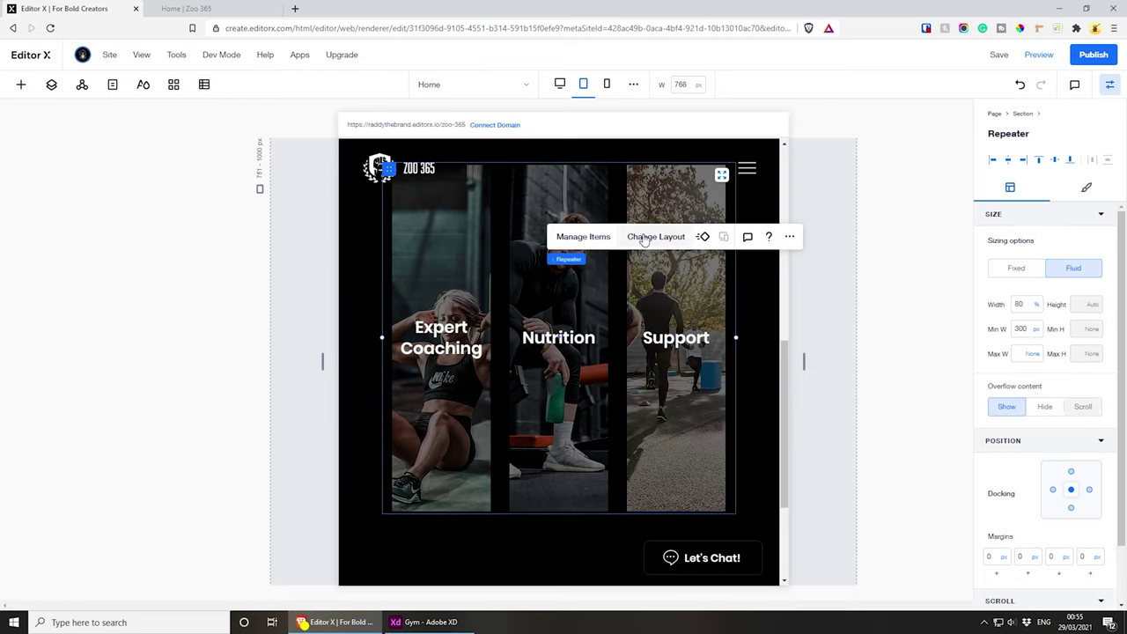
left_click(645, 239)
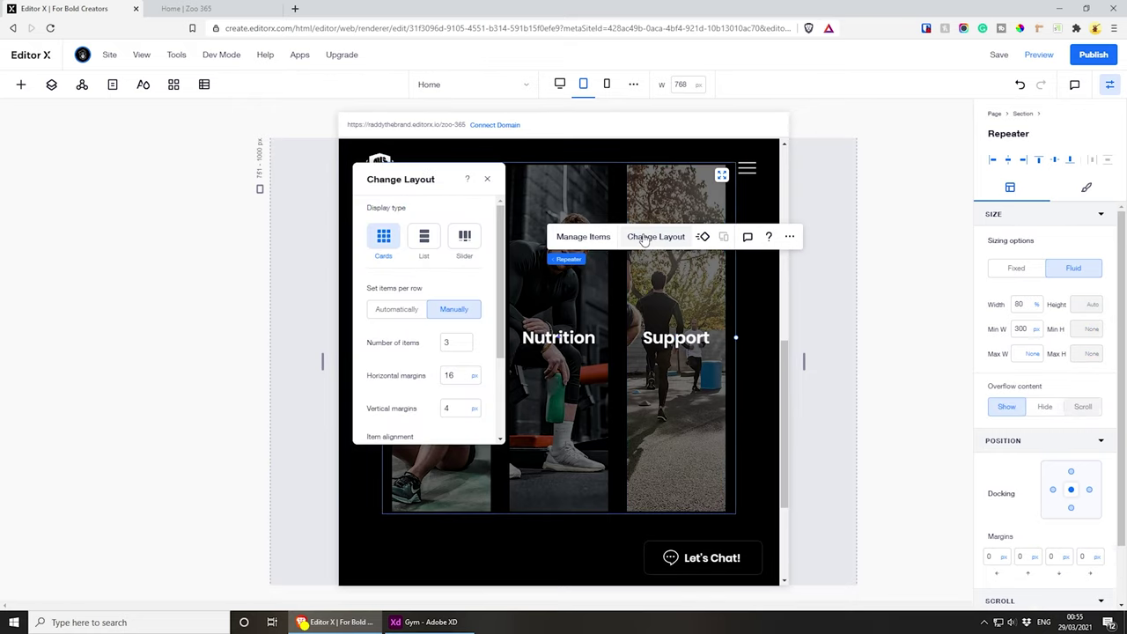
left_click(428, 239)
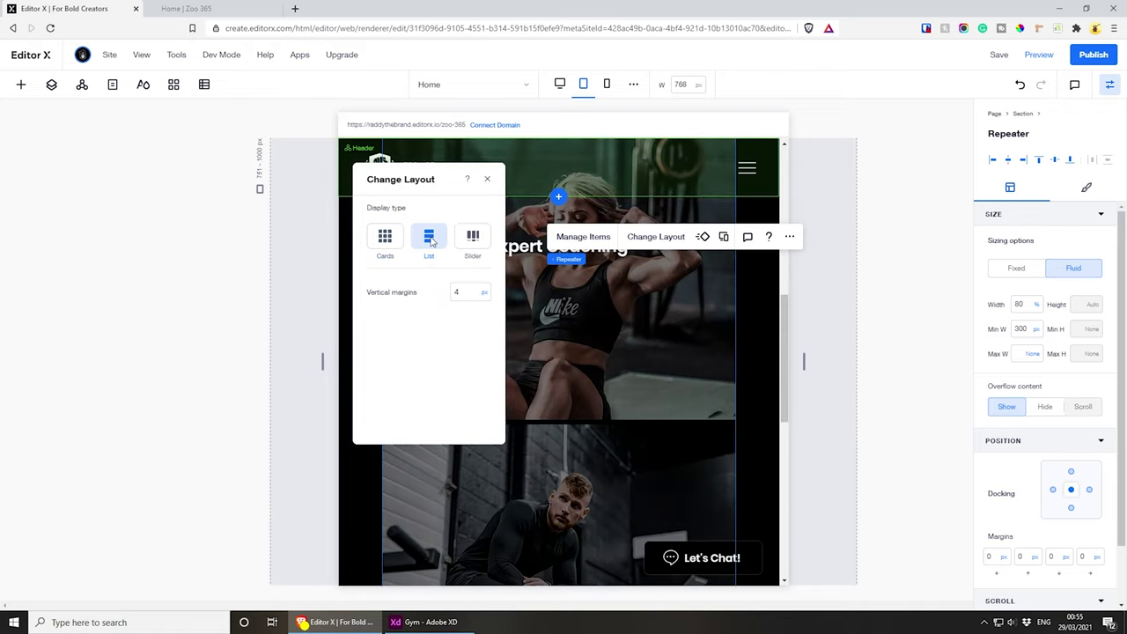
scroll(695, 312, "up", 2)
scroll(679, 284, "down", 5)
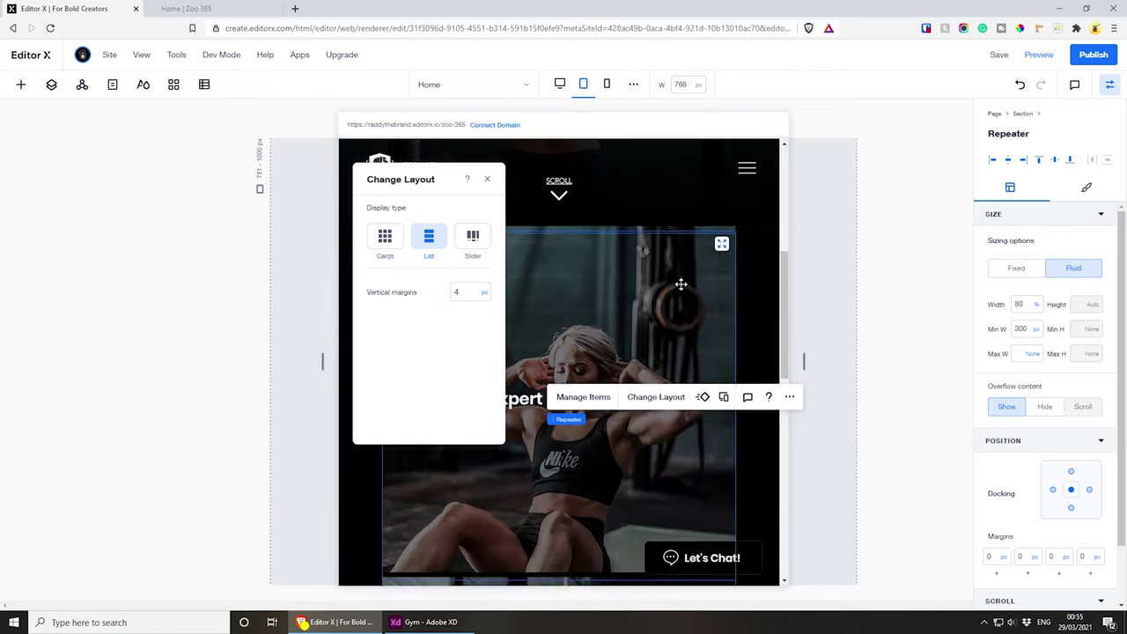
scroll(652, 335, "down", 3)
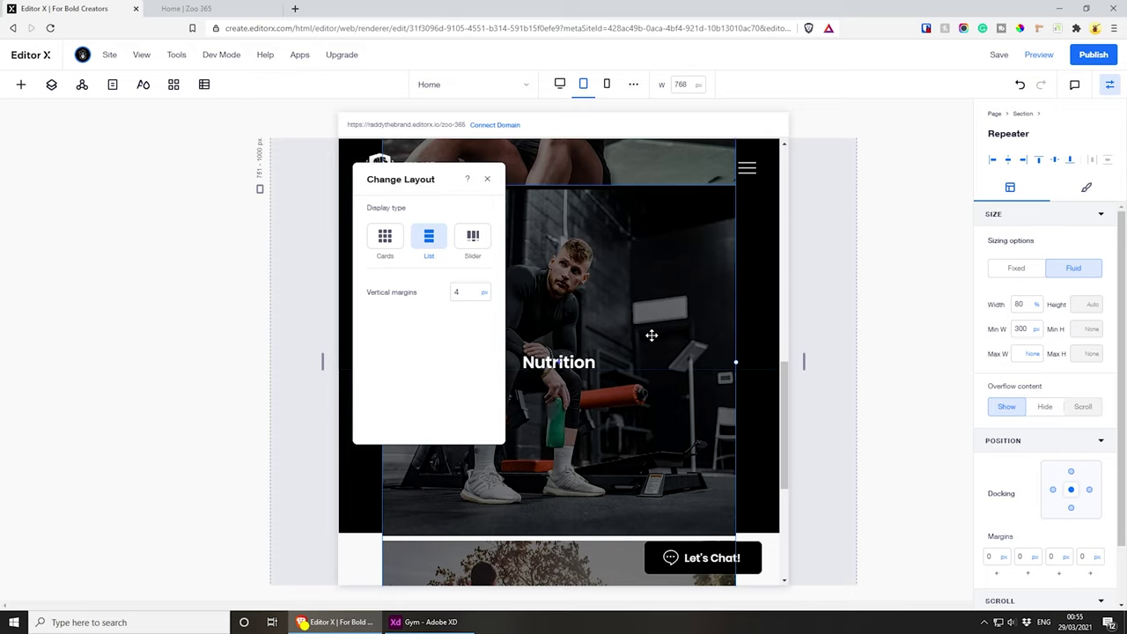
scroll(631, 367, "up", 2)
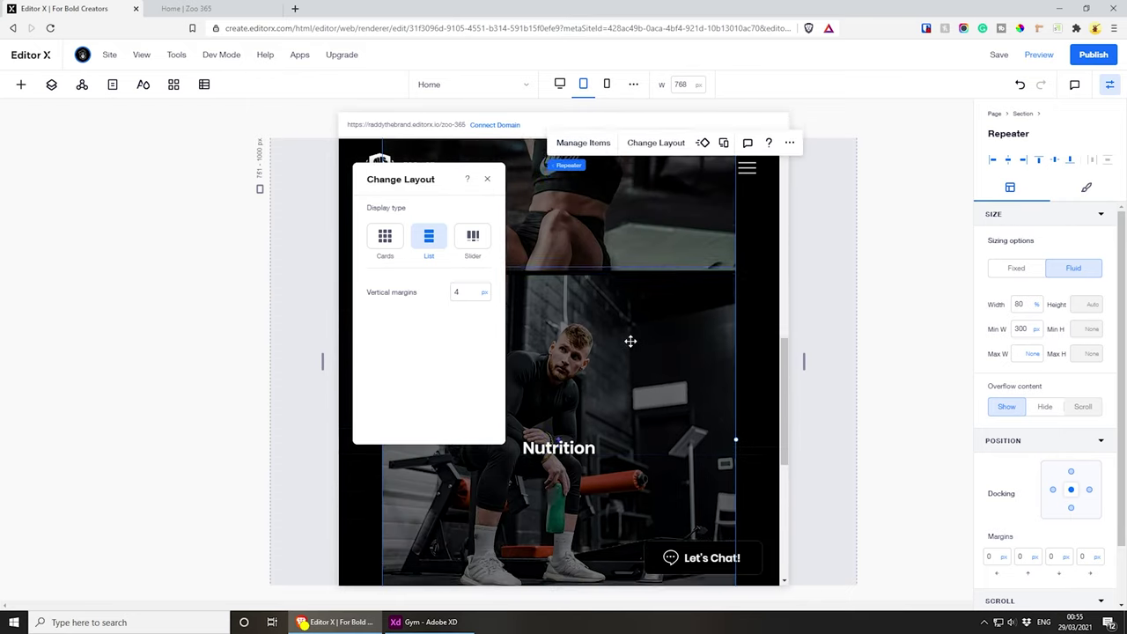
scroll(628, 343, "down", 4)
scroll(629, 352, "up", 2)
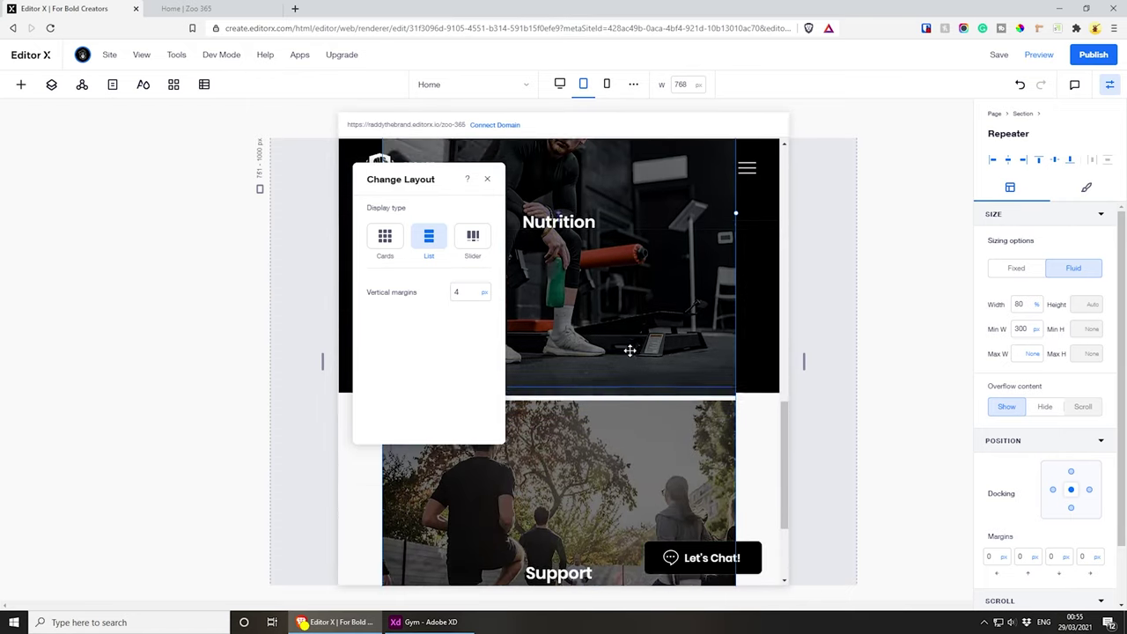
- Shorten the stacked service cards on tablet by resizing the Expert Coaching repeater item to a minimum height of 272 px
left_click(618, 456)
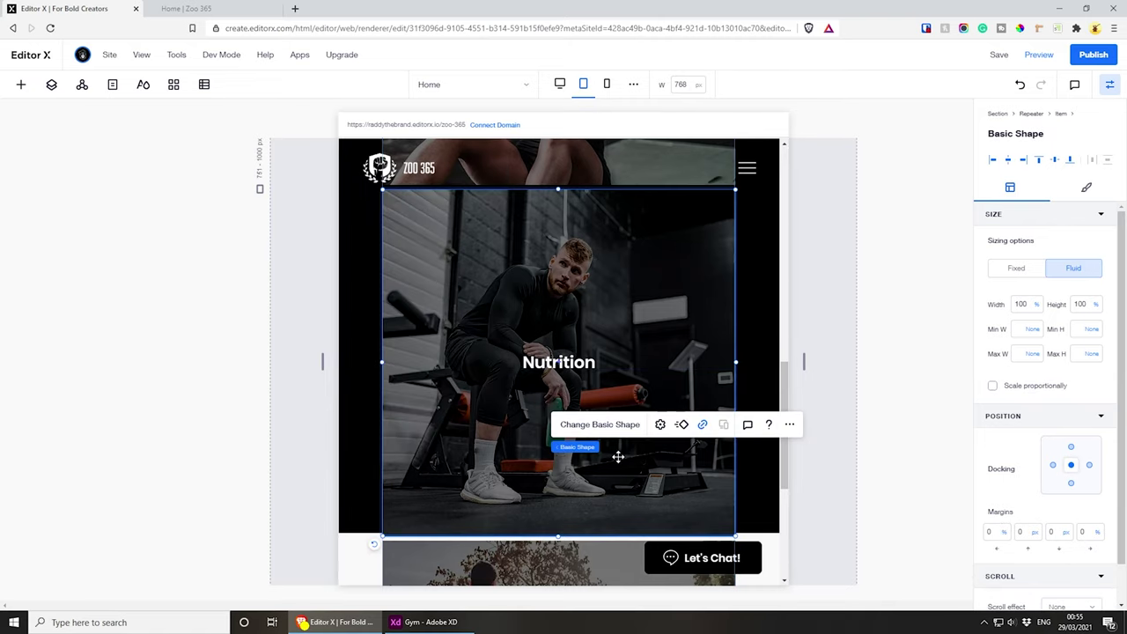
scroll(604, 344, "up", 1)
scroll(581, 299, "up", 2)
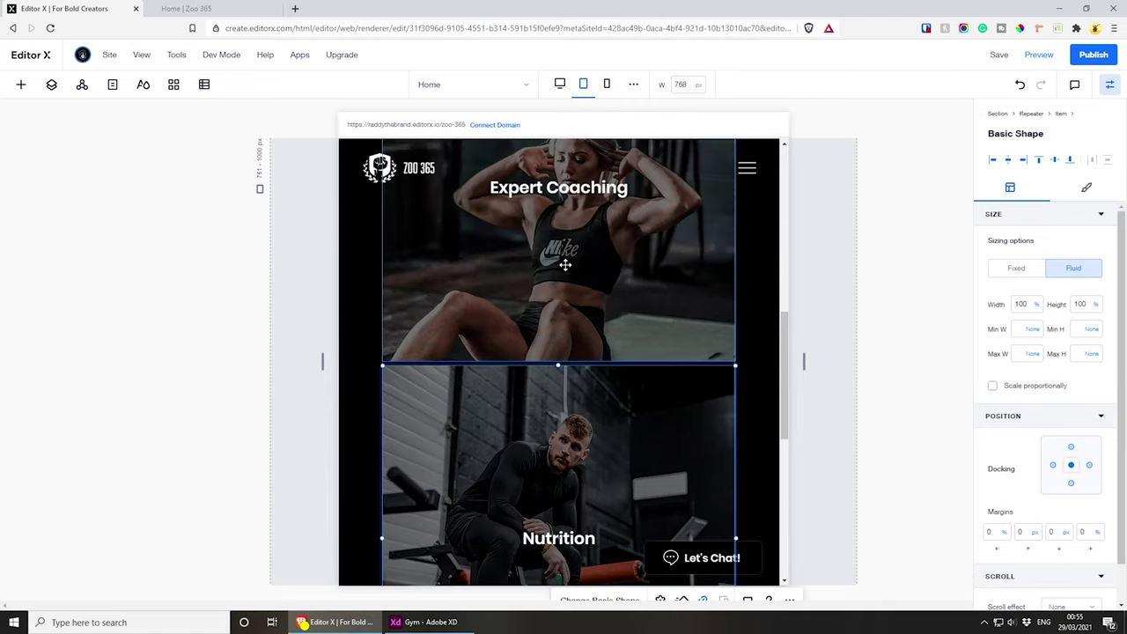
left_click(563, 262)
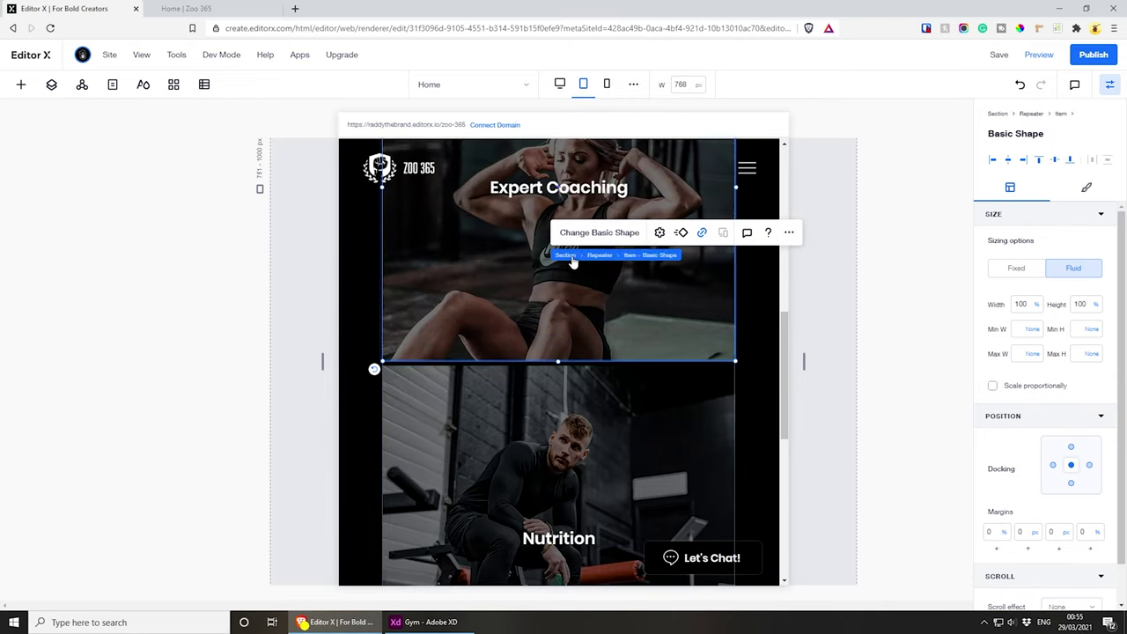
left_click(629, 253)
scroll(604, 373, "down", 2)
scroll(604, 374, "down", 4)
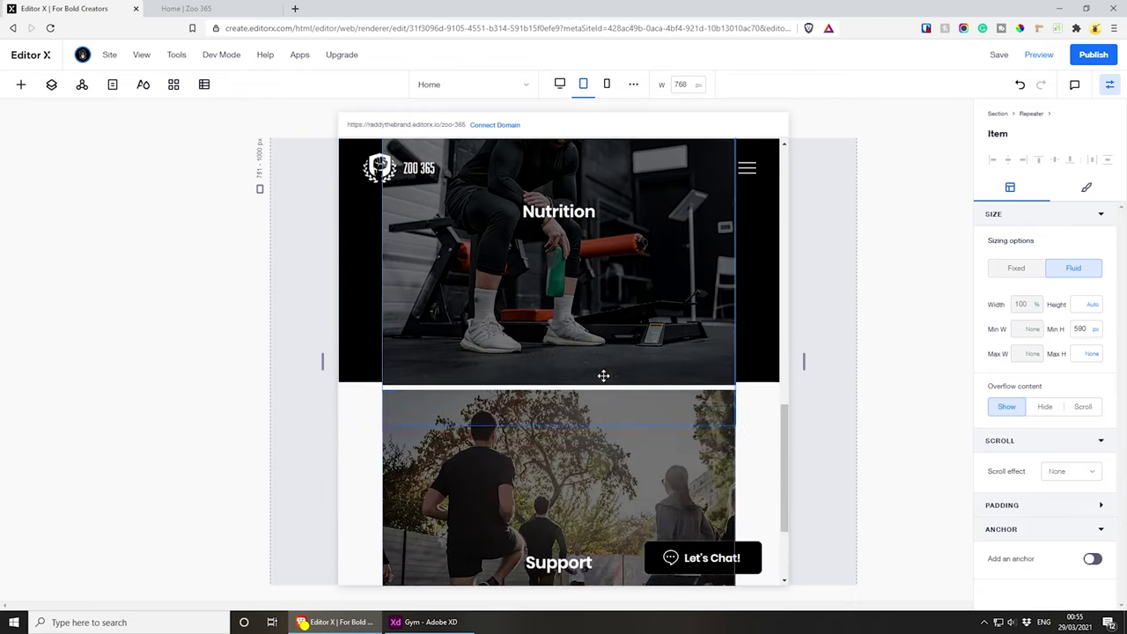
scroll(599, 380, "up", 5)
scroll(597, 383, "up", 3)
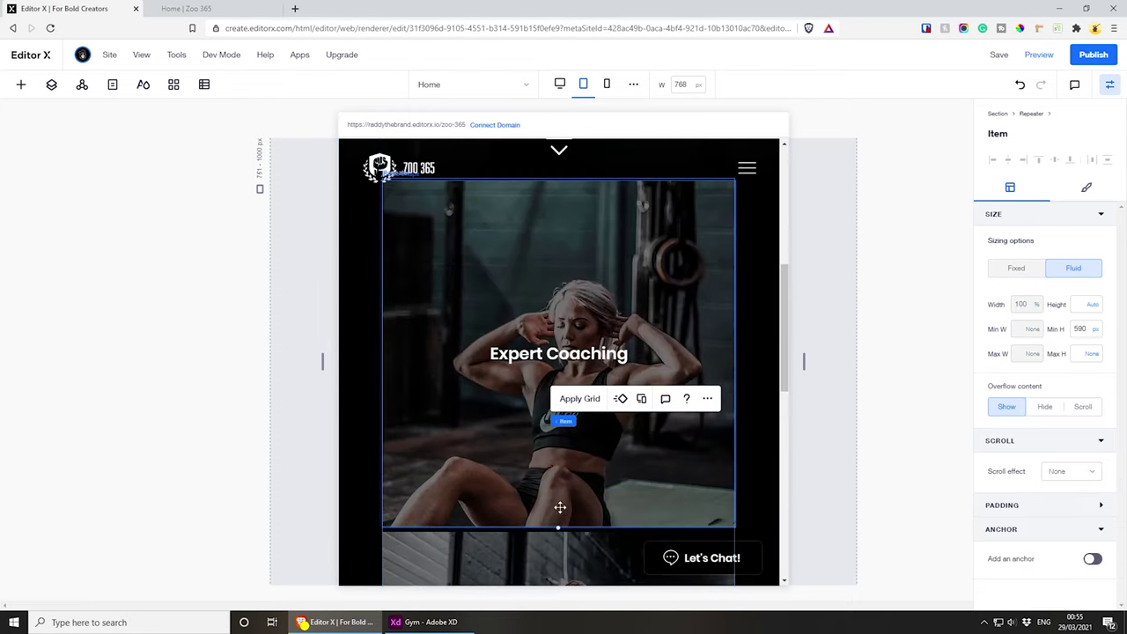
left_click_drag(556, 525, 549, 340)
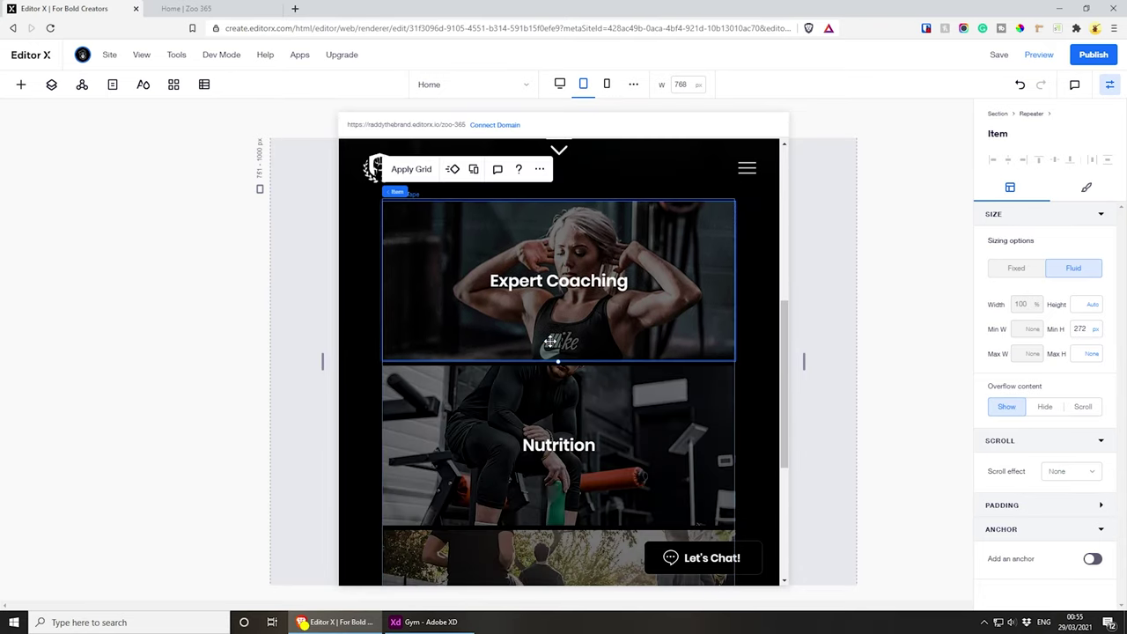
- Check the service cards at the tablet and mobile breakpoints and return to the desktop breakpoint
scroll(549, 341, "down", 3)
scroll(550, 341, "up", 3)
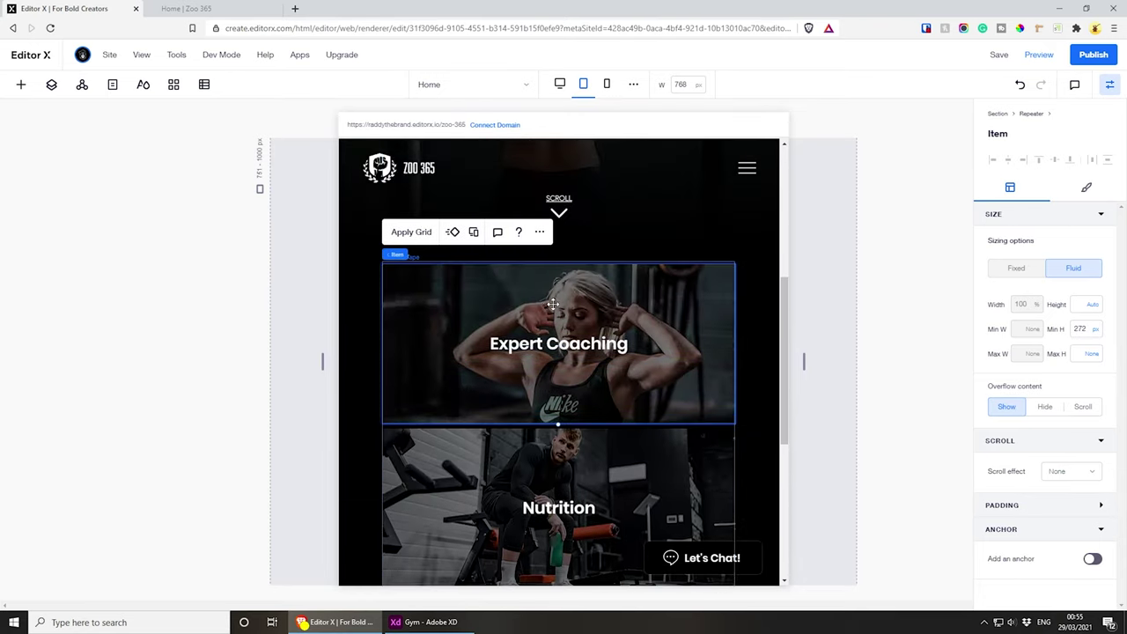
scroll(546, 309, "down", 3)
scroll(546, 309, "up", 2)
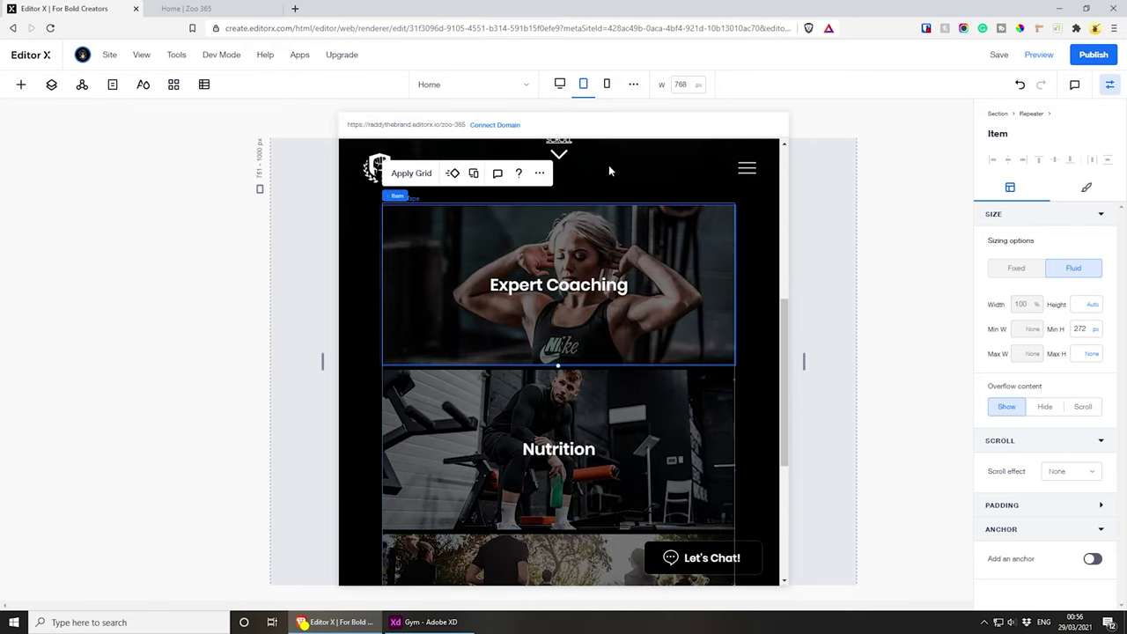
left_click(607, 86)
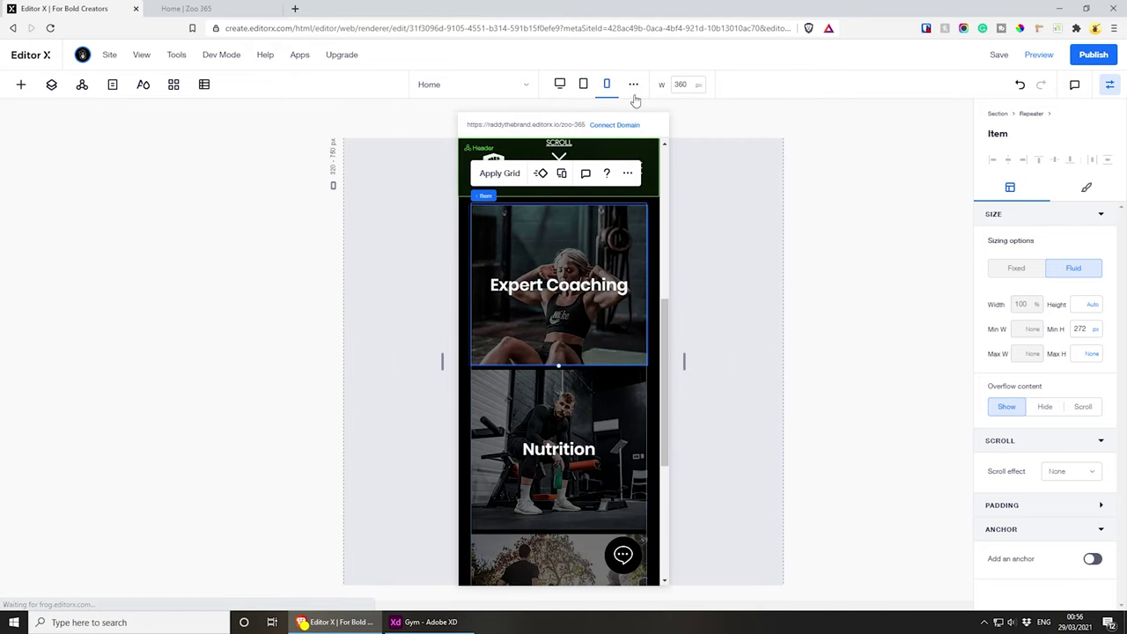
scroll(598, 345, "down", 5)
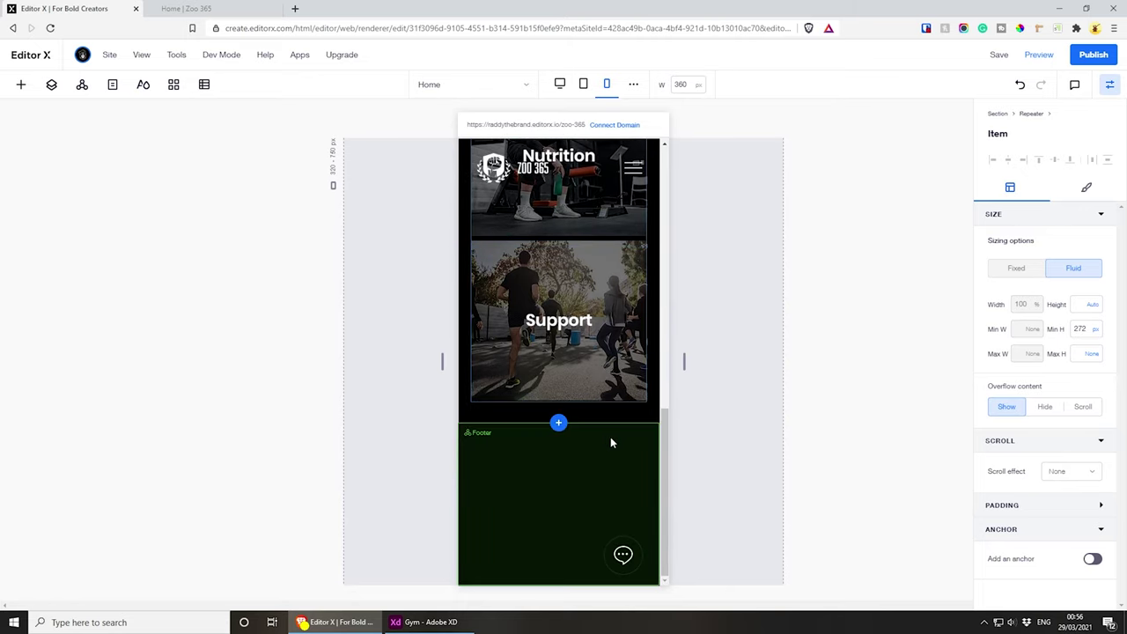
scroll(610, 442, "up", 5)
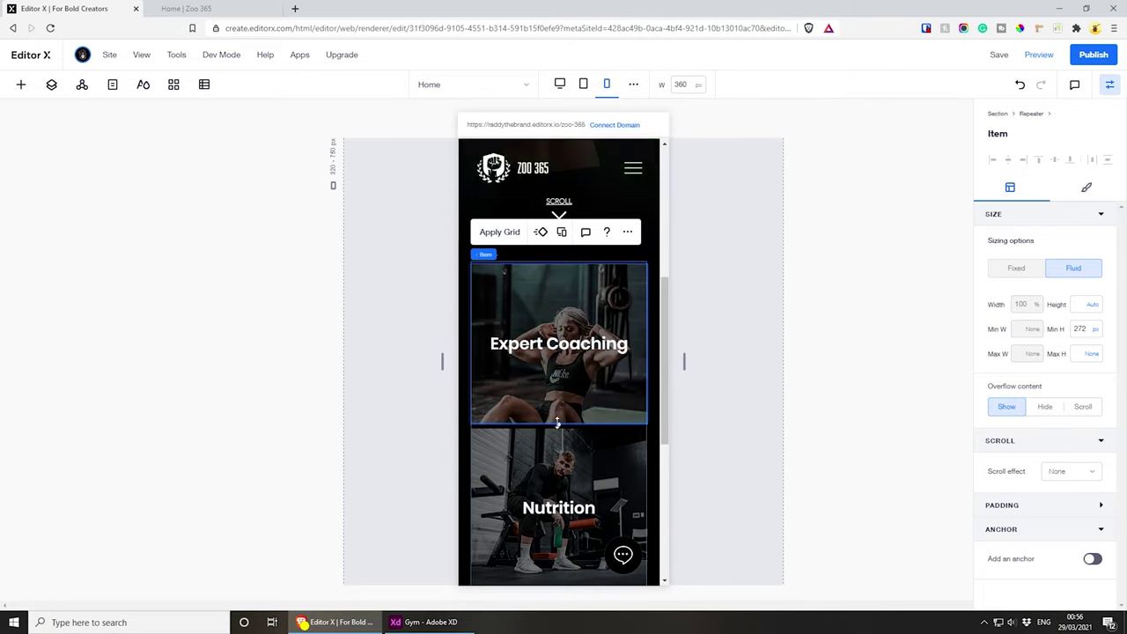
left_click(585, 84)
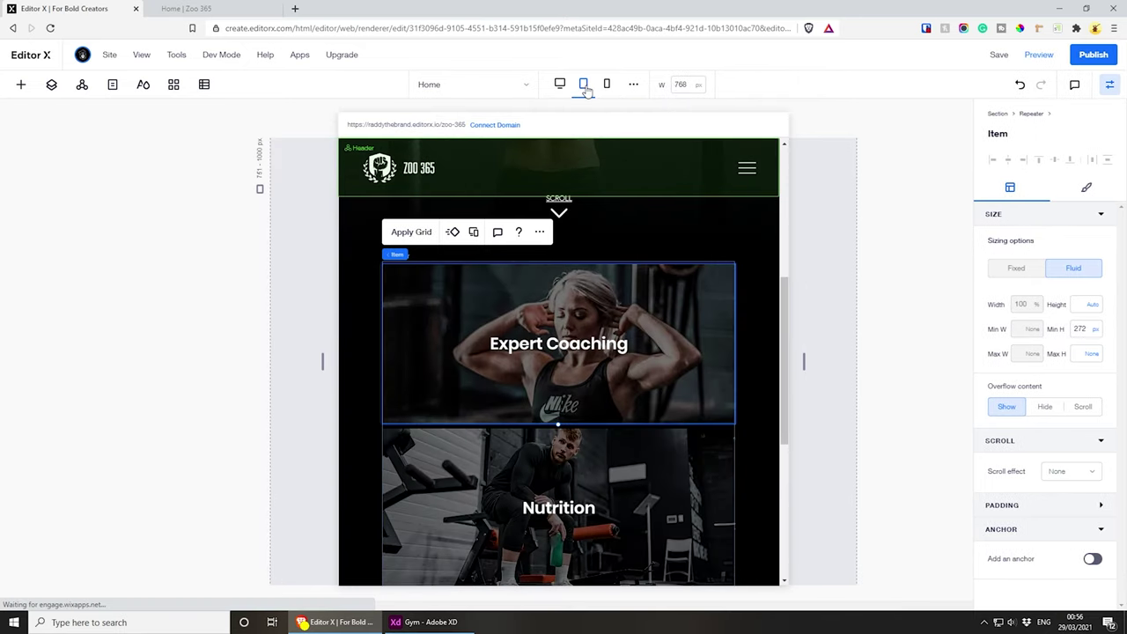
left_click(559, 84)
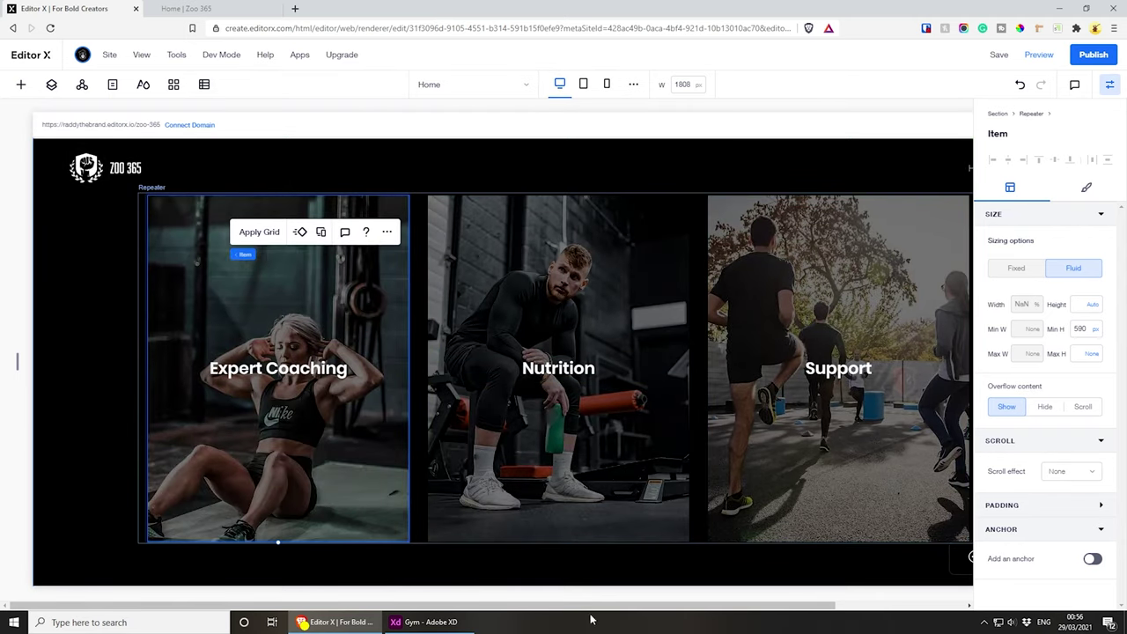
- Publish the site and reload the live Zoo 365 page
left_click_drag(591, 606, 617, 606)
left_click(1093, 55)
left_click(391, 164)
key("F5")
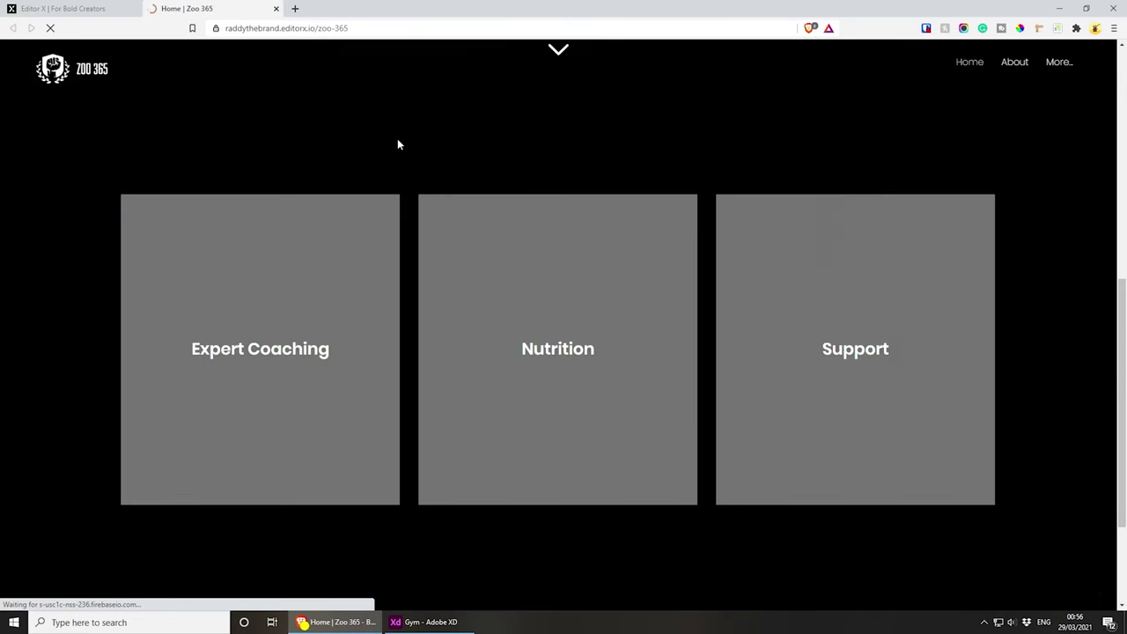
- Review the live page from the hero section down to the footer, checking the height and spacing of the service cards
scroll(503, 346, "up", 3)
scroll(504, 346, "down", 4)
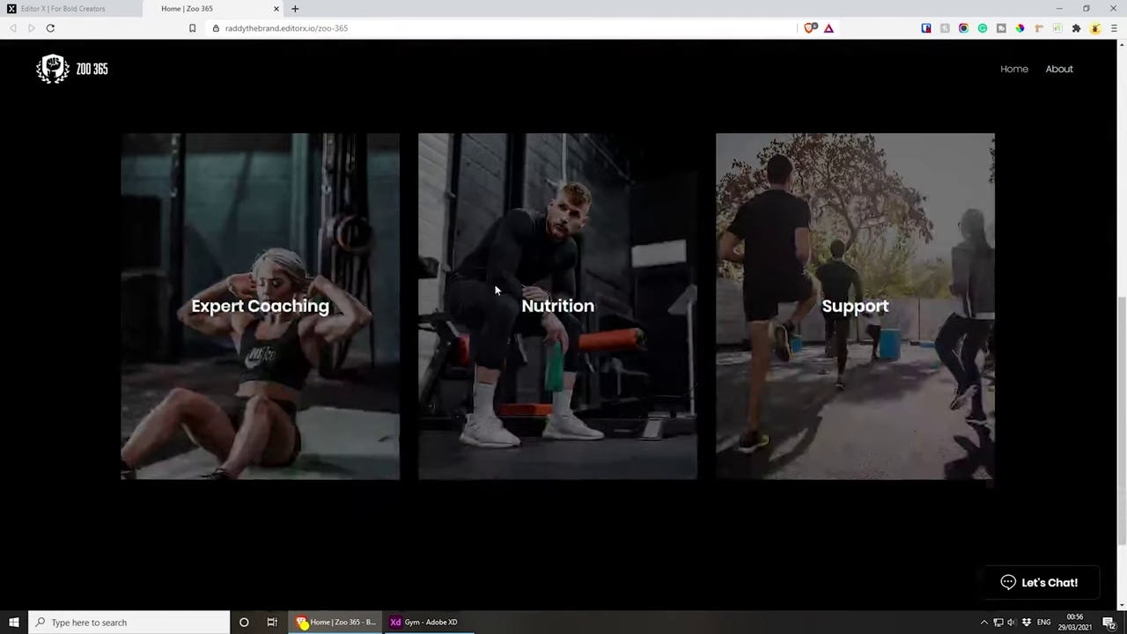
scroll(581, 361, "up", 2)
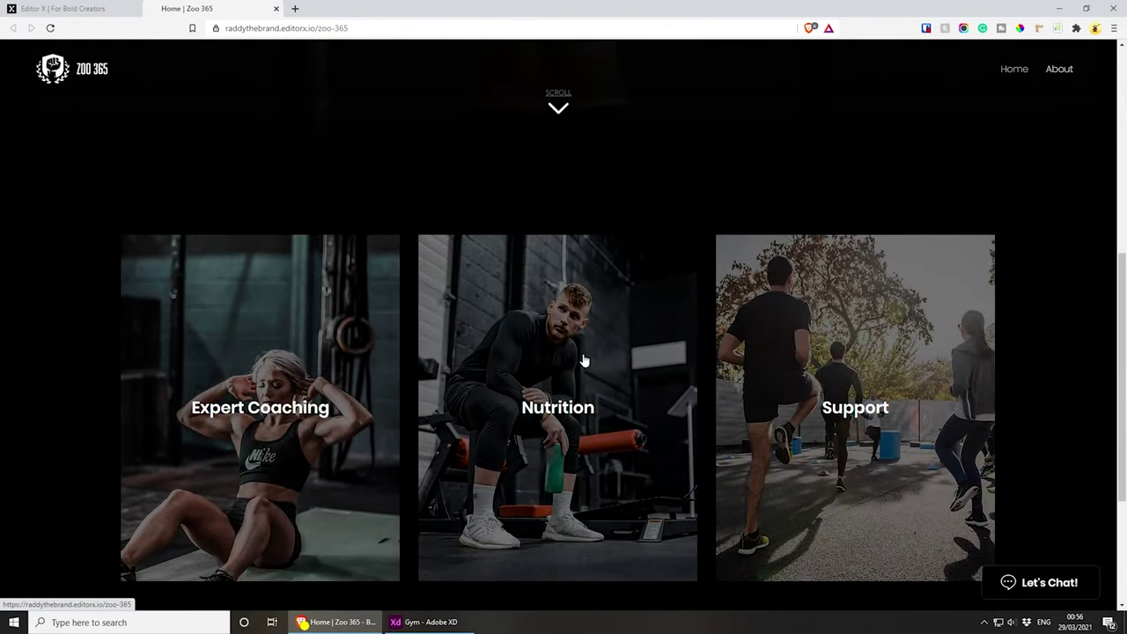
scroll(379, 194, "down", 1)
scroll(449, 327, "up", 2)
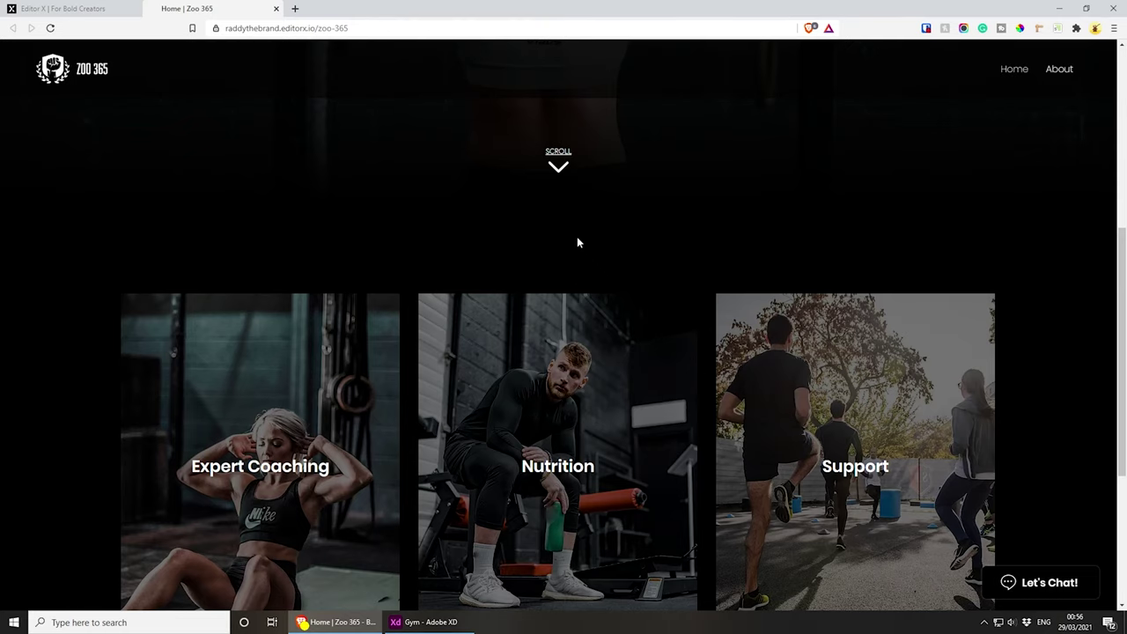
scroll(527, 299, "down", 4)
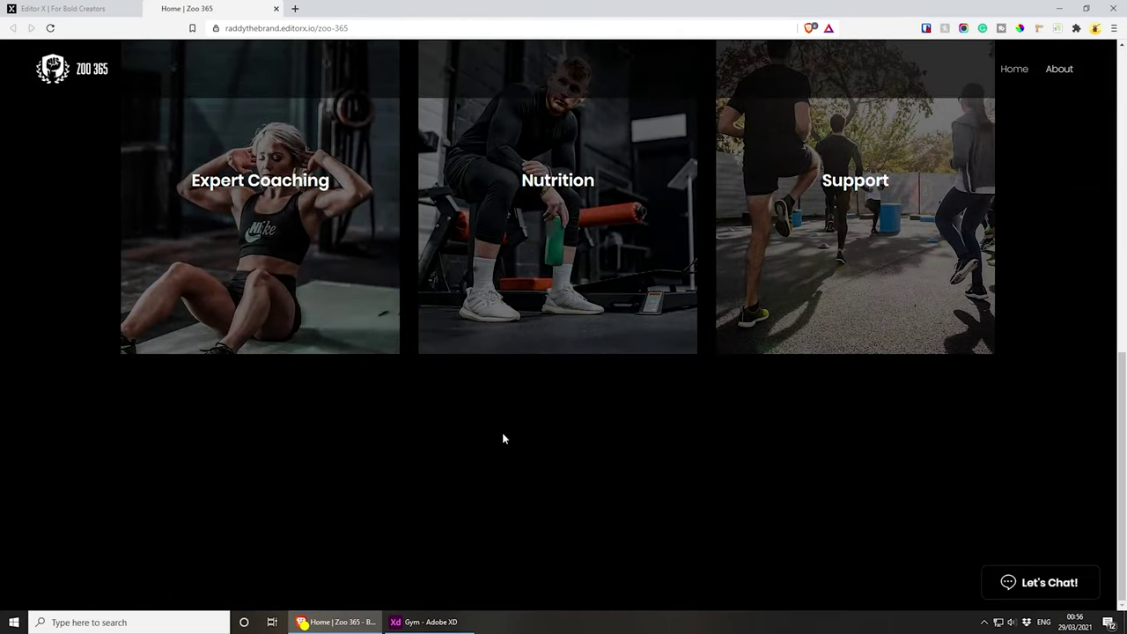
scroll(502, 449, "up", 9)
scroll(495, 413, "down", 6)
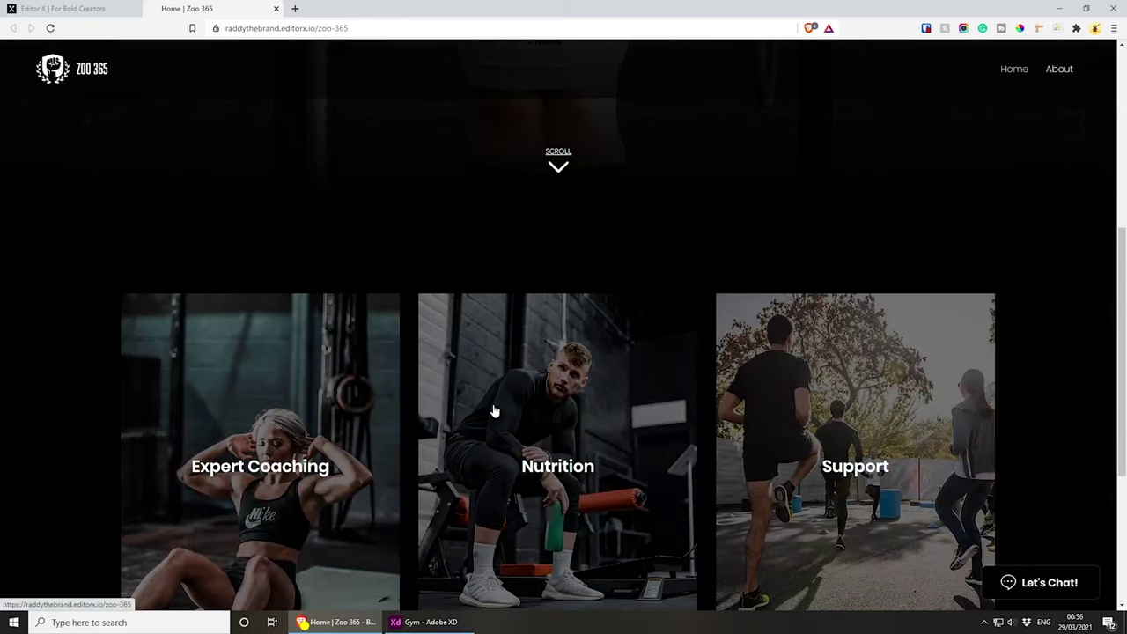
- Switch to the Gym design in Adobe XD and examine the Get Started Today call-to-action section below the service cards
key("ctrl+shift+Tab")
left_click(427, 621)
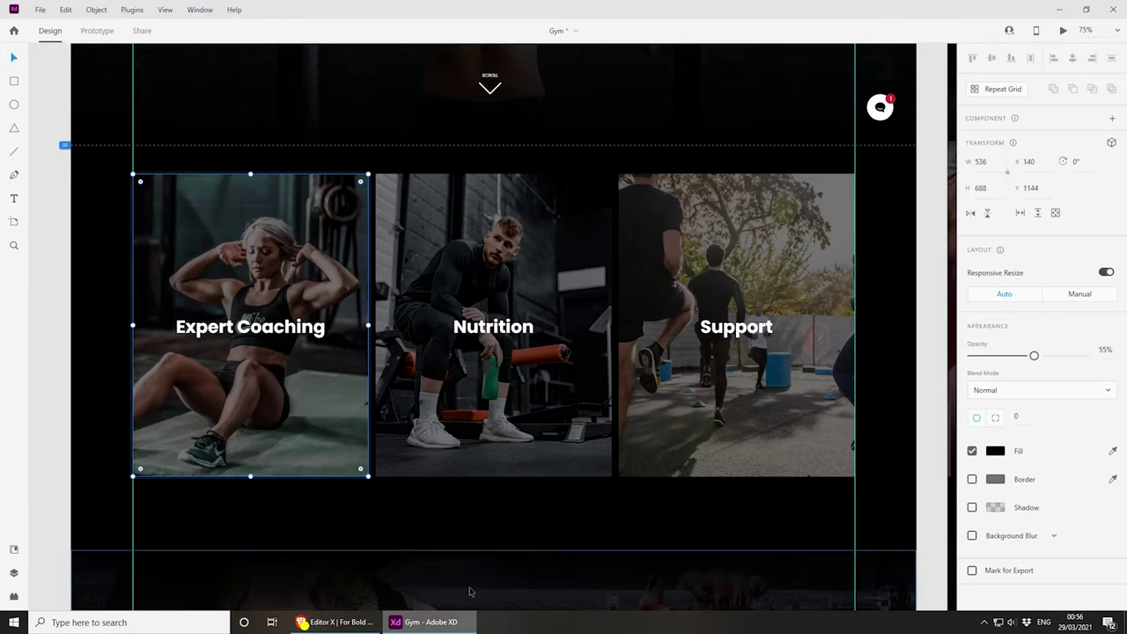
scroll(528, 397, "down", 5)
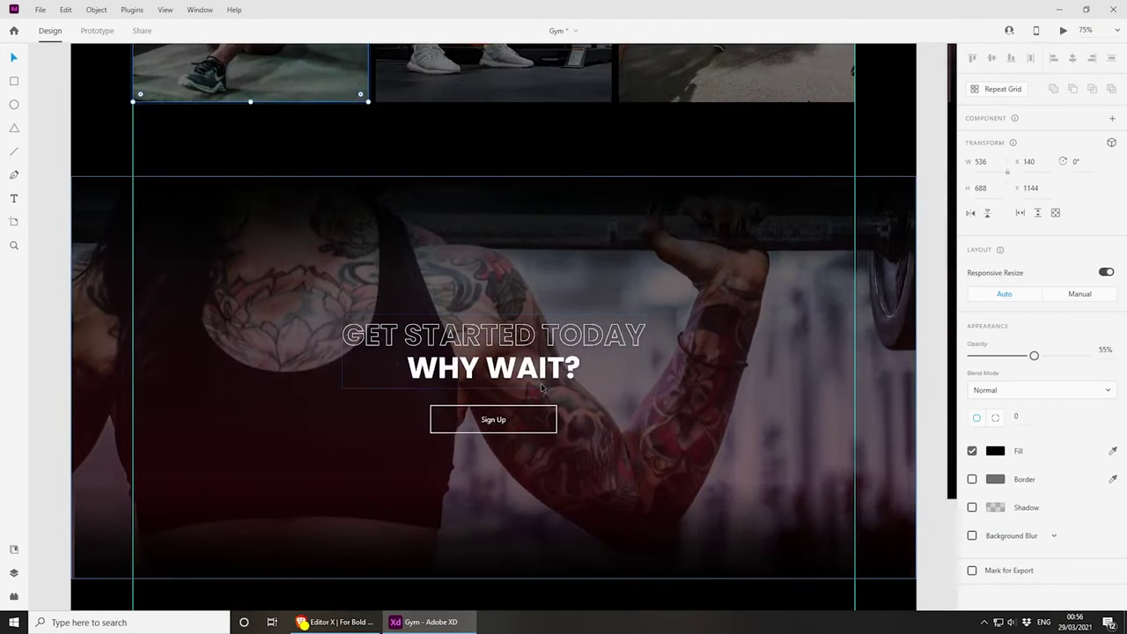
left_click(724, 338)
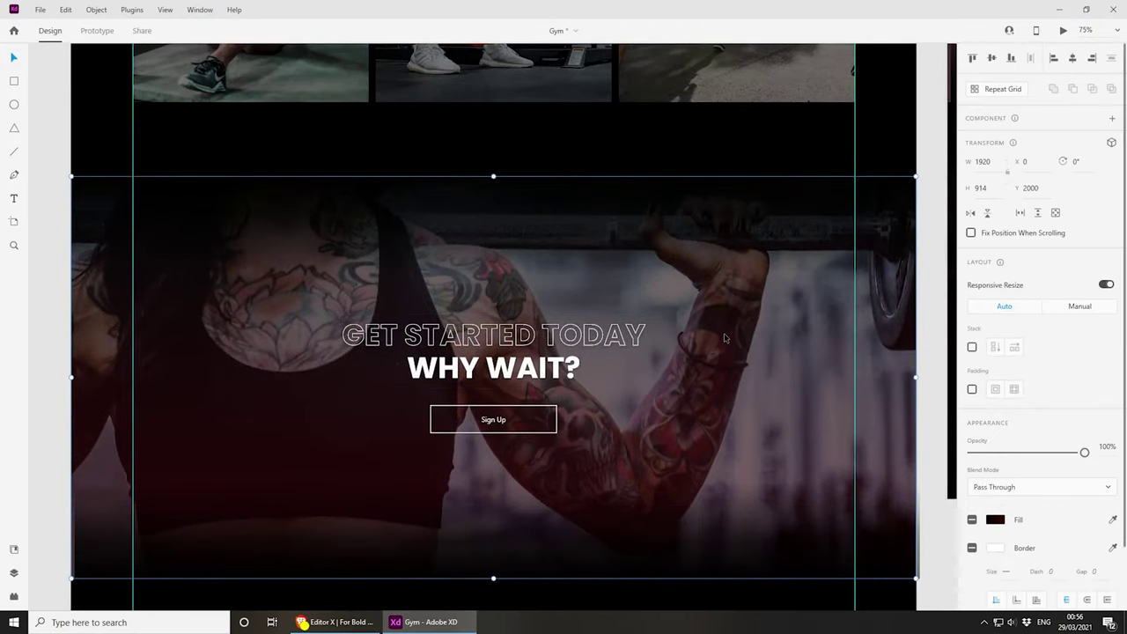
key("ctrl+minus")
scroll(710, 387, "down", 1)
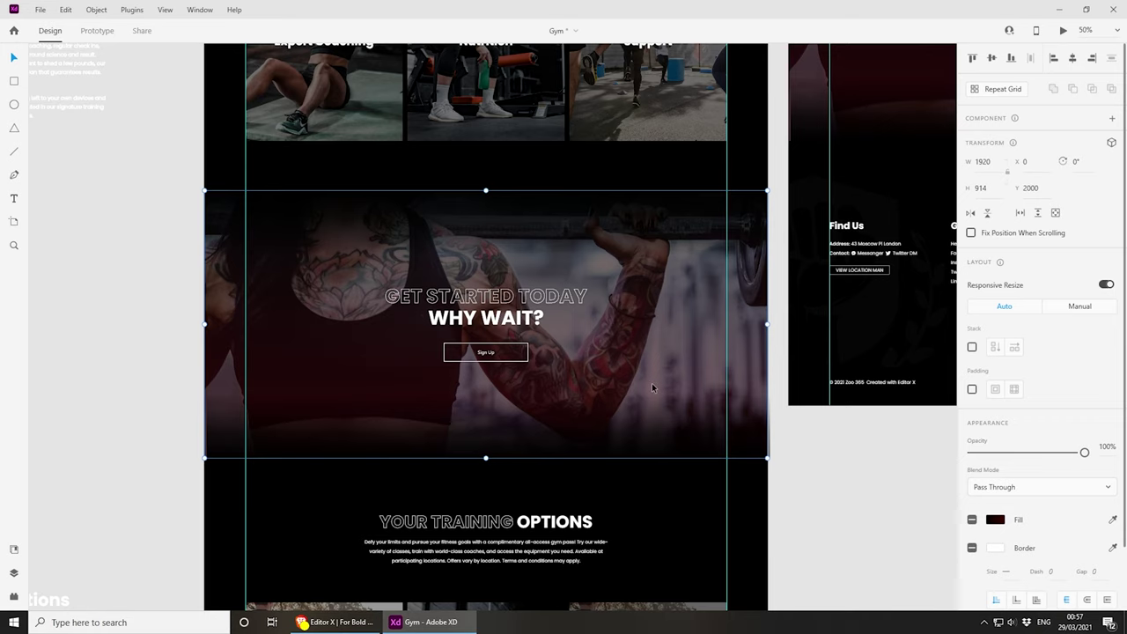
key("ctrl+plus")
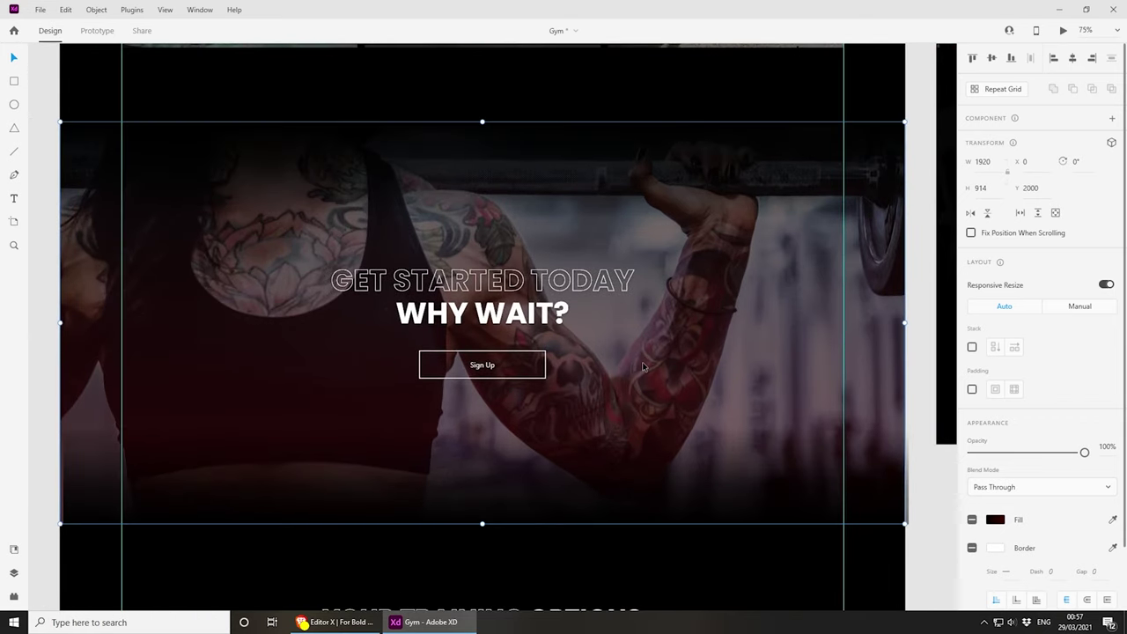
left_click(482, 296)
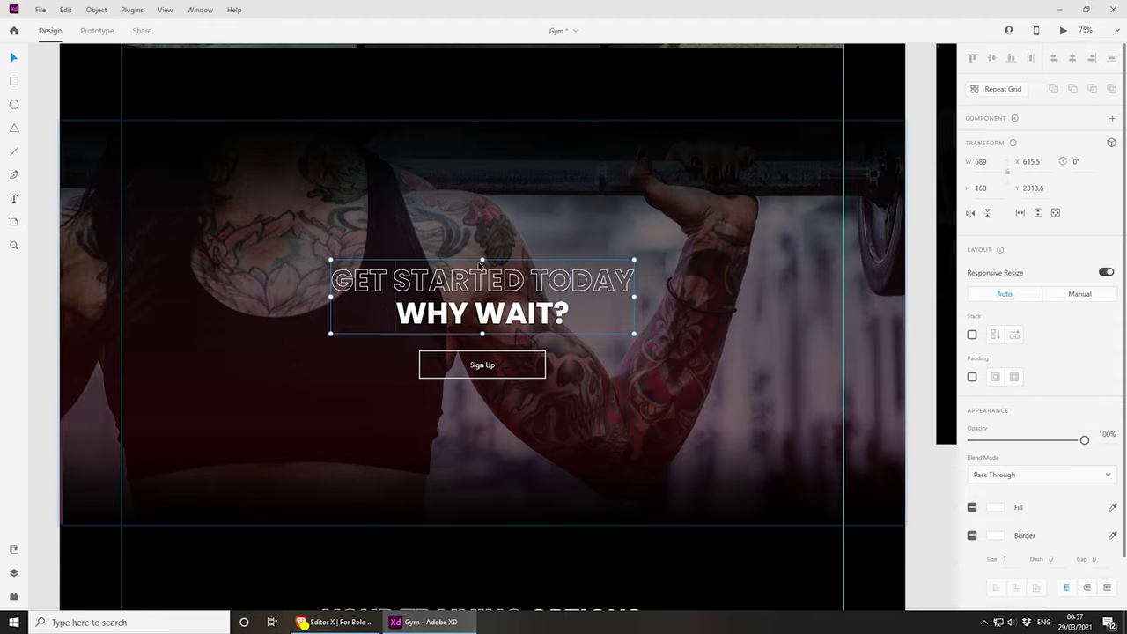
left_click(40, 10)
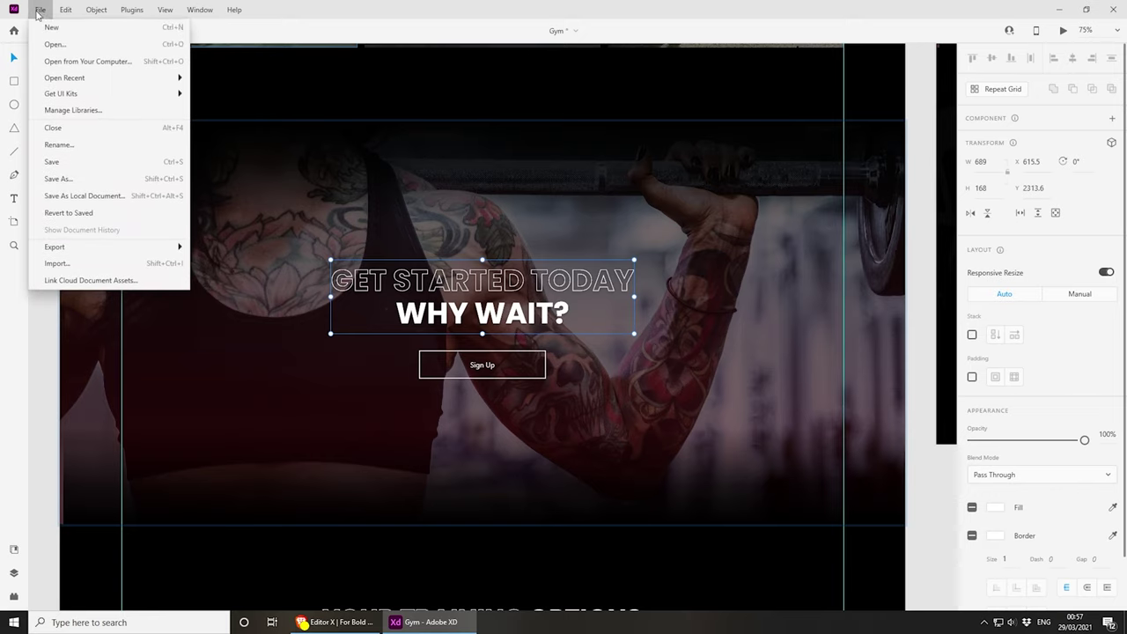
mouse_move(104, 248)
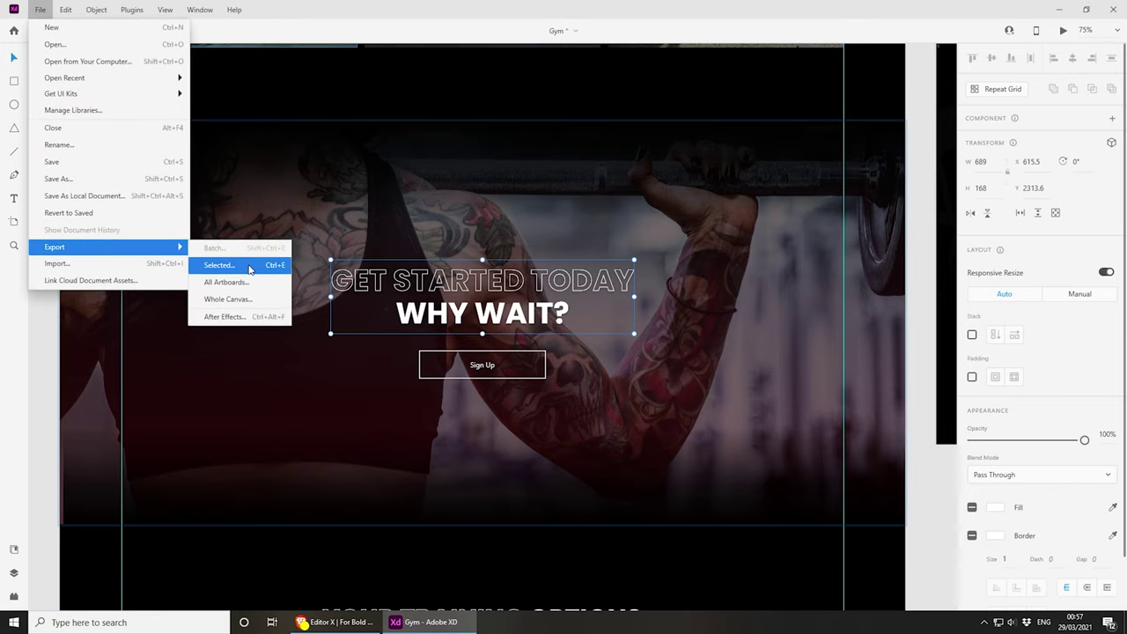
left_click(250, 269)
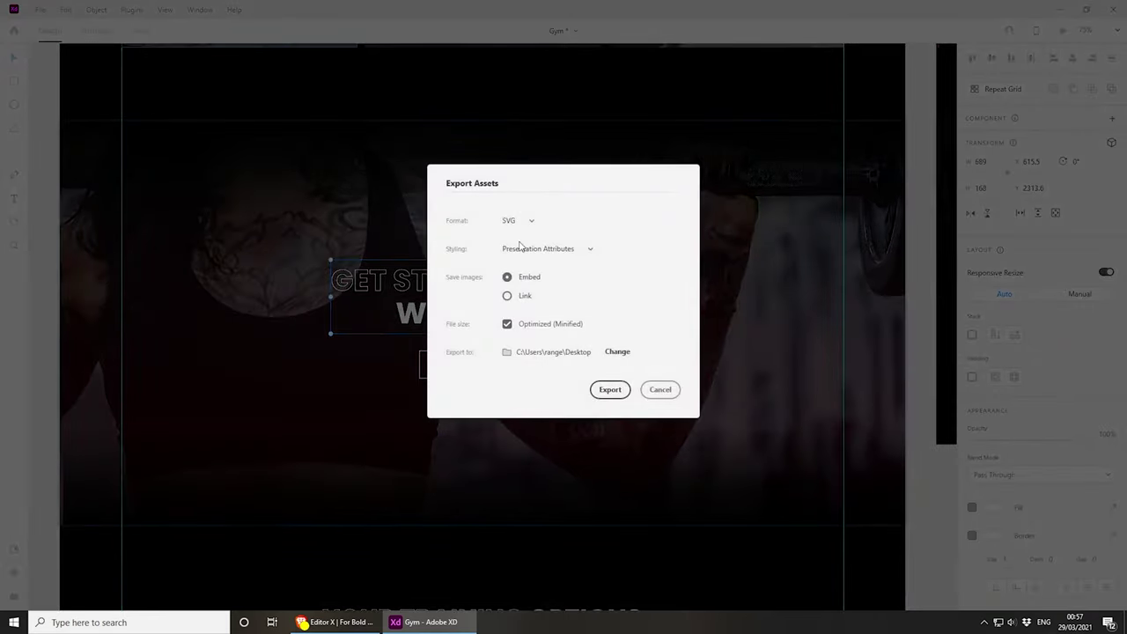
left_click(661, 389)
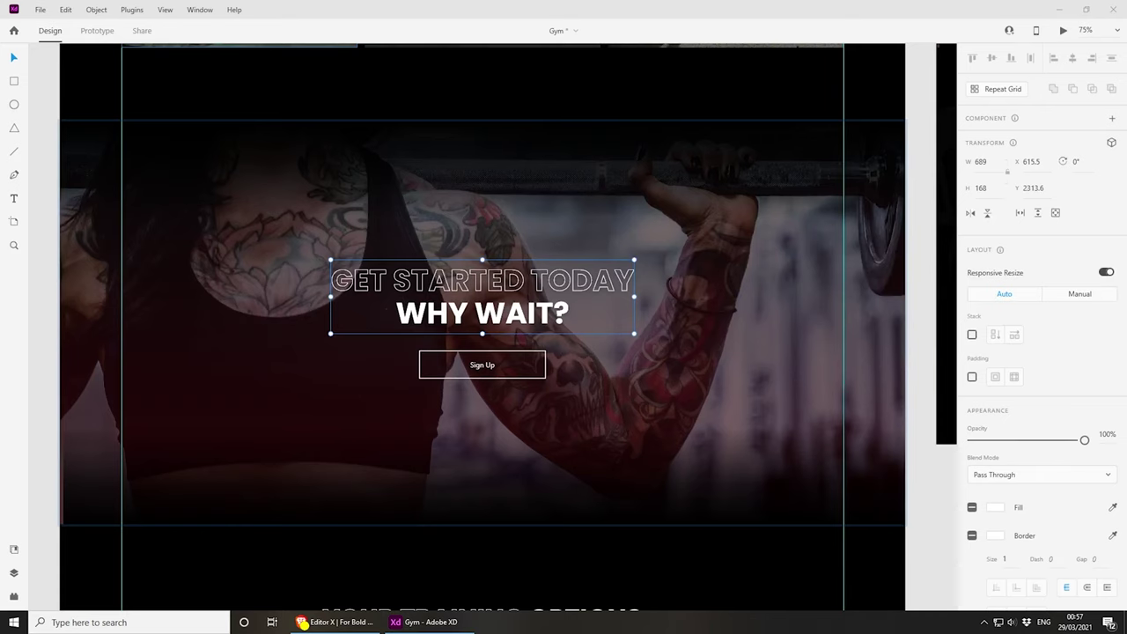
- Switch to Editor X and add a blank section below the service cards section
left_click(335, 622)
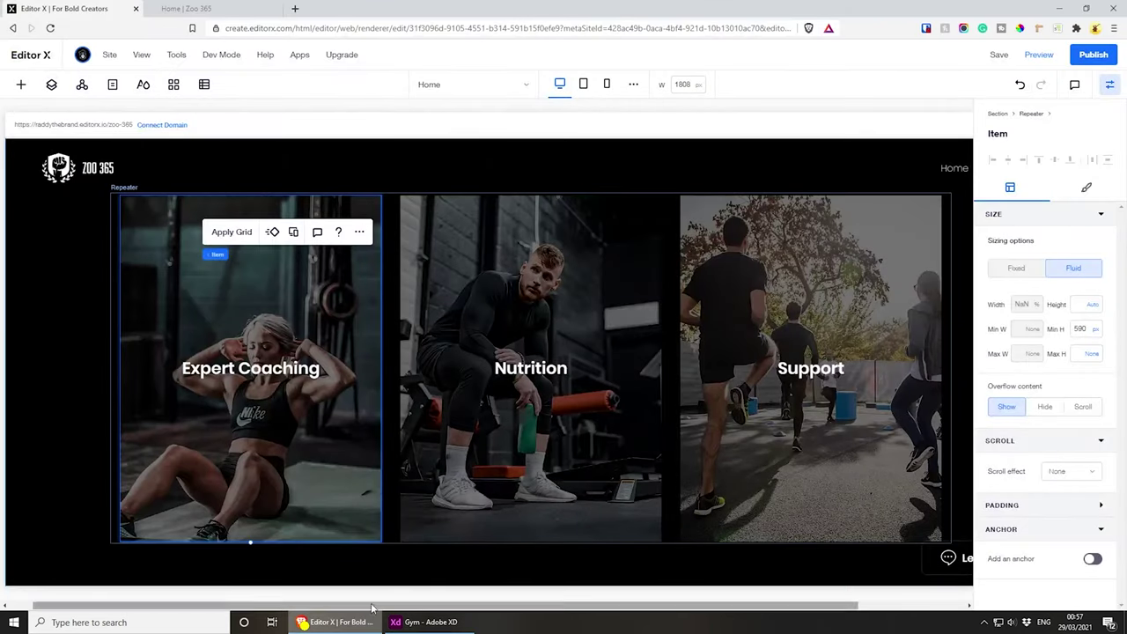
scroll(422, 489, "down", 3)
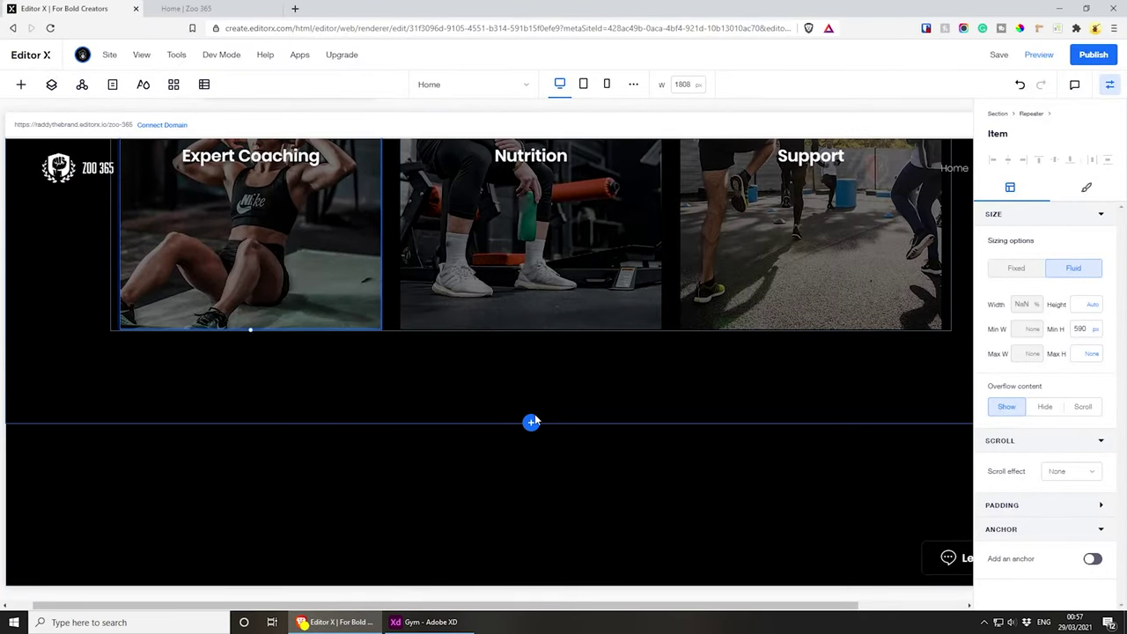
left_click(531, 423)
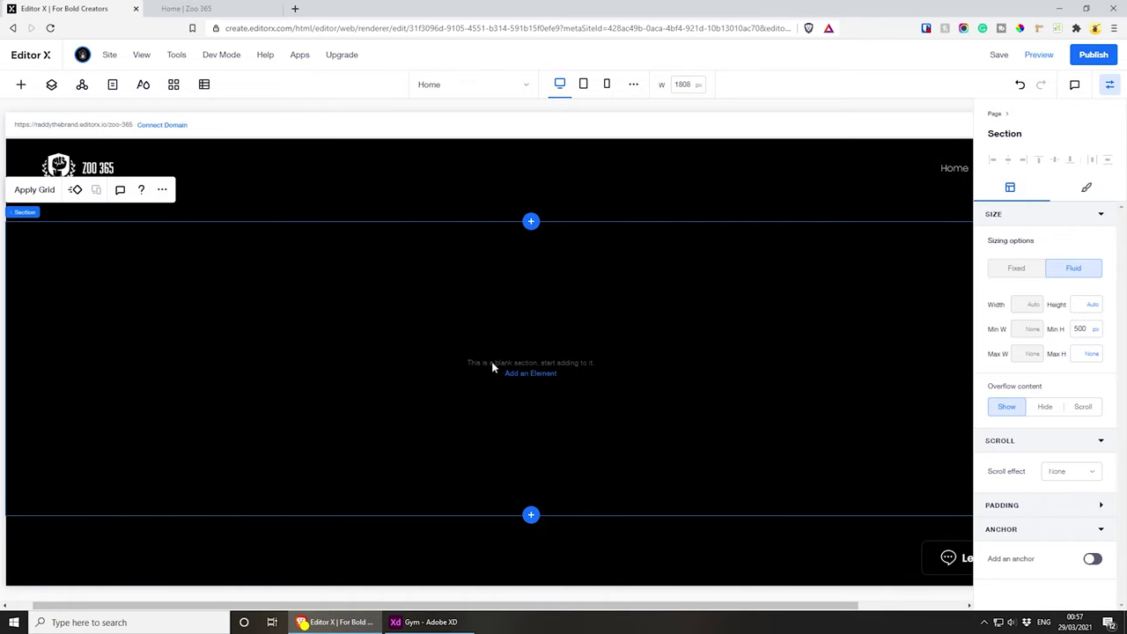
- Rename the new blank section's layer to "Get Started Today"
left_click(51, 85)
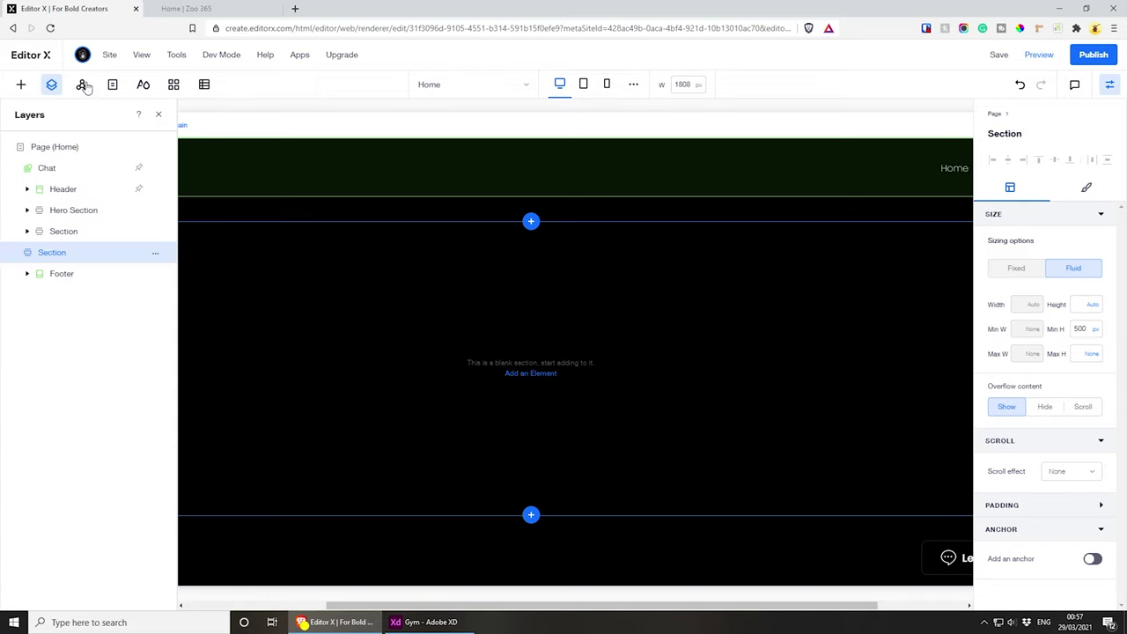
left_click(111, 85)
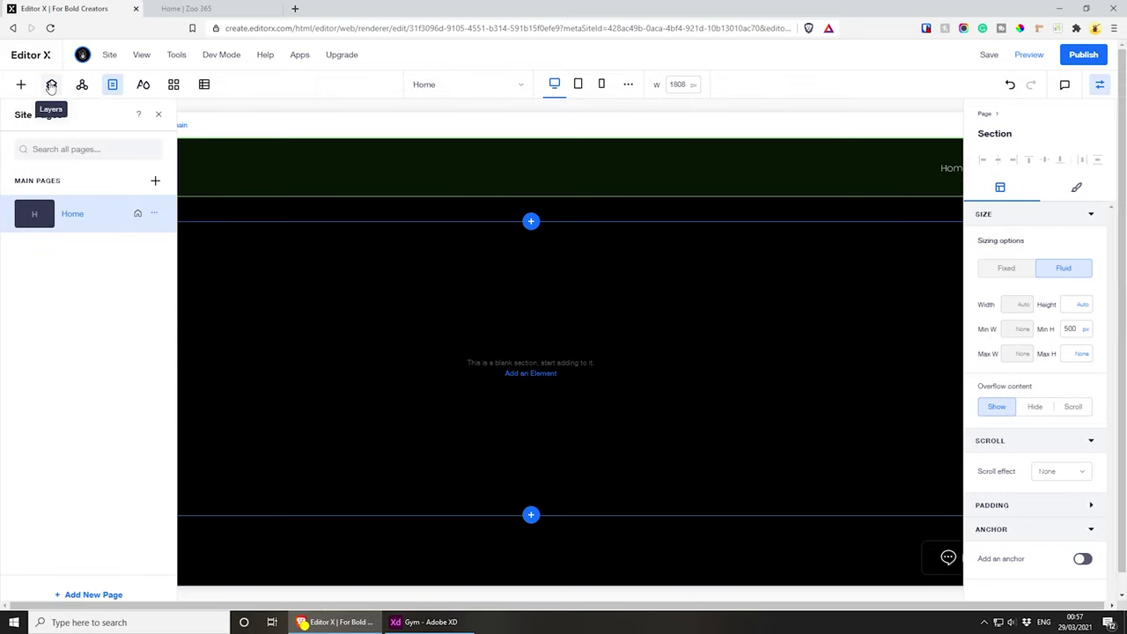
left_click(51, 84)
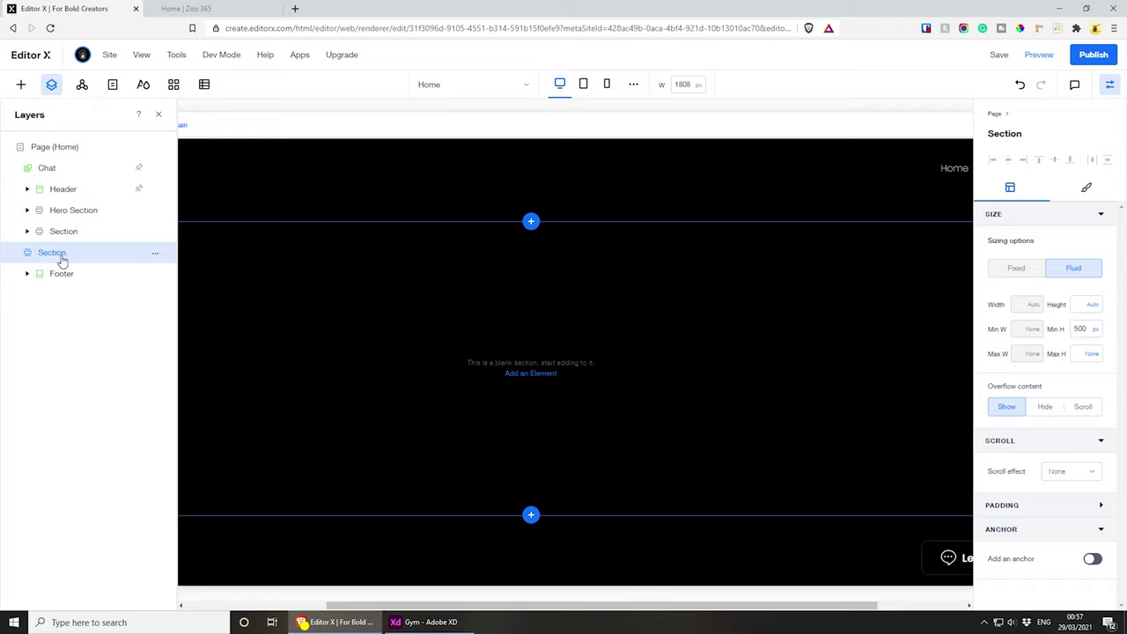
key("alt+Tab")
key("alt+Tab")
double_click(55, 252)
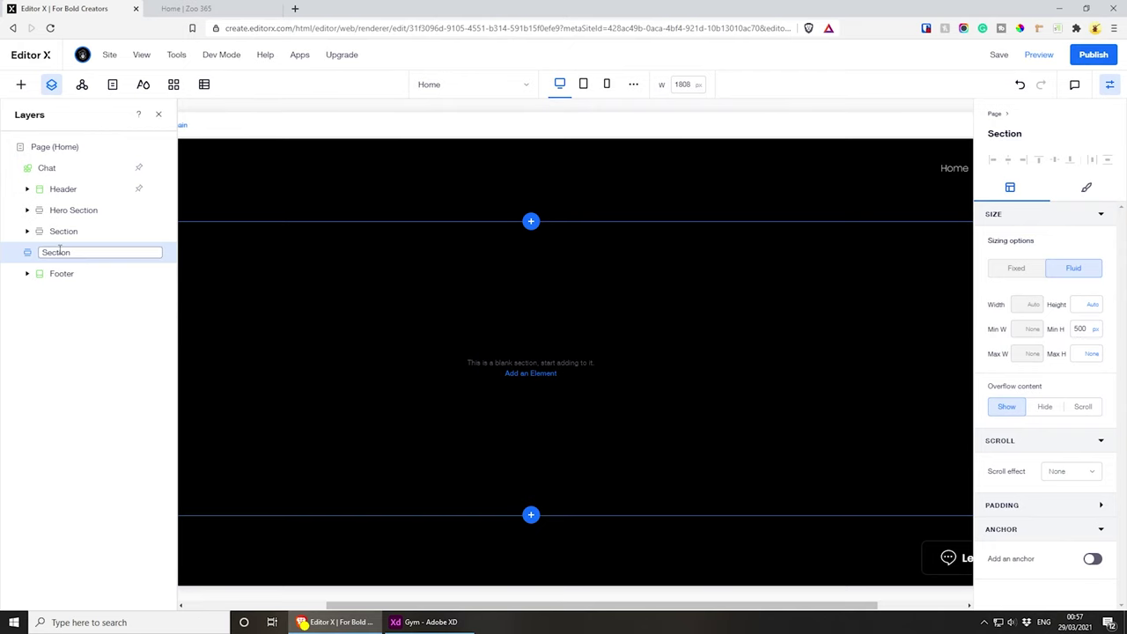
type("Get Started Today")
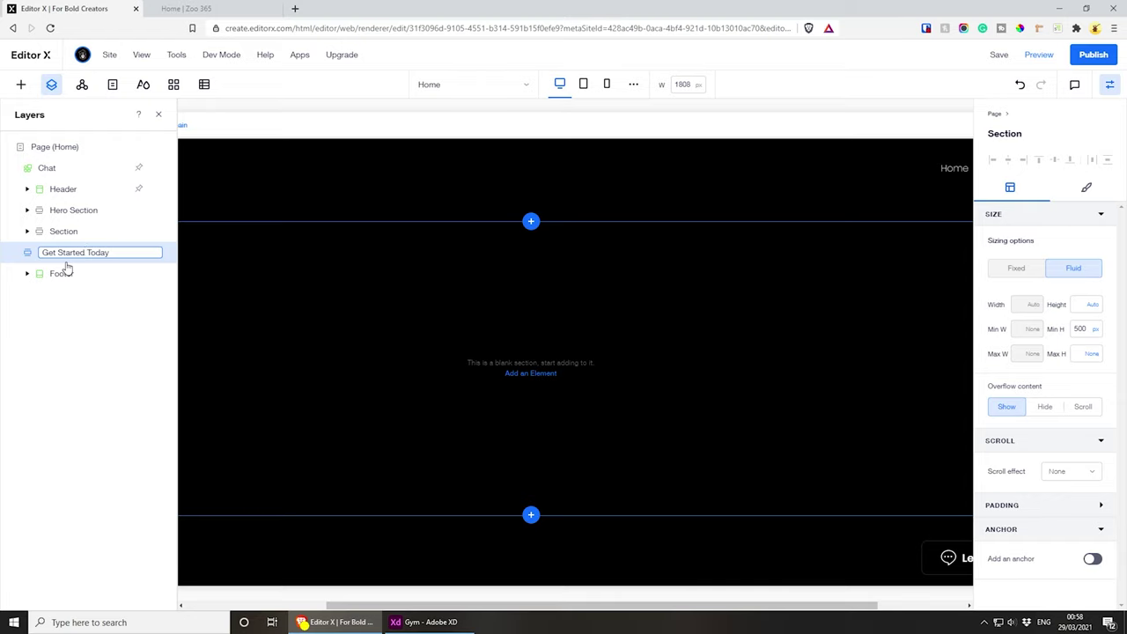
key("Return")
- Rename the service cards section's layer to "Option" and reselect the Get Started Today section
left_click(76, 212)
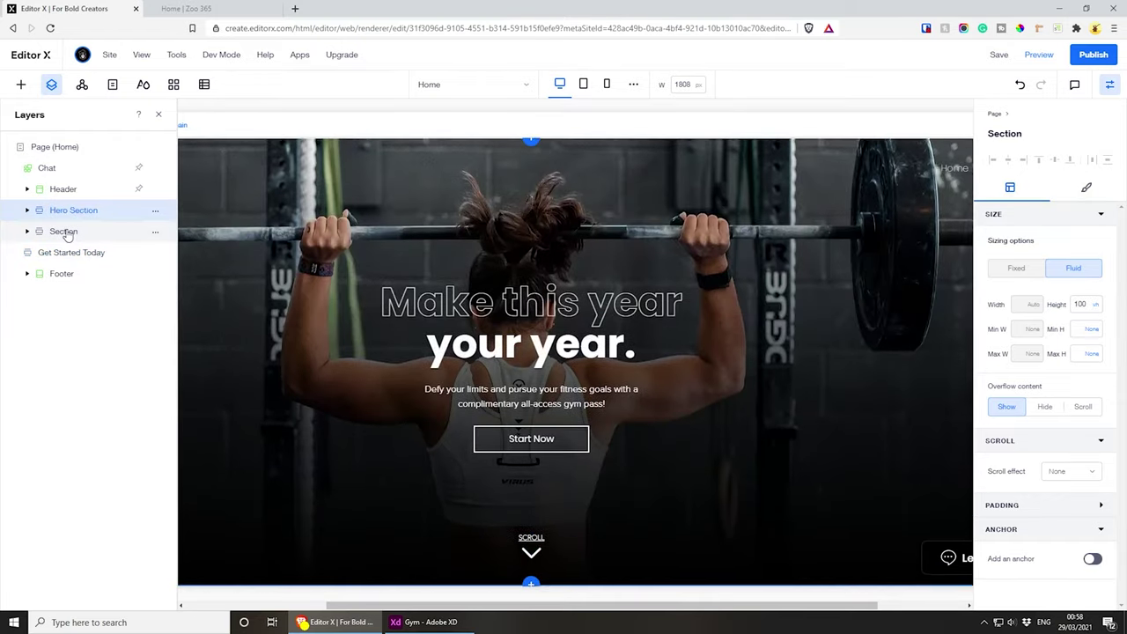
left_click(68, 233)
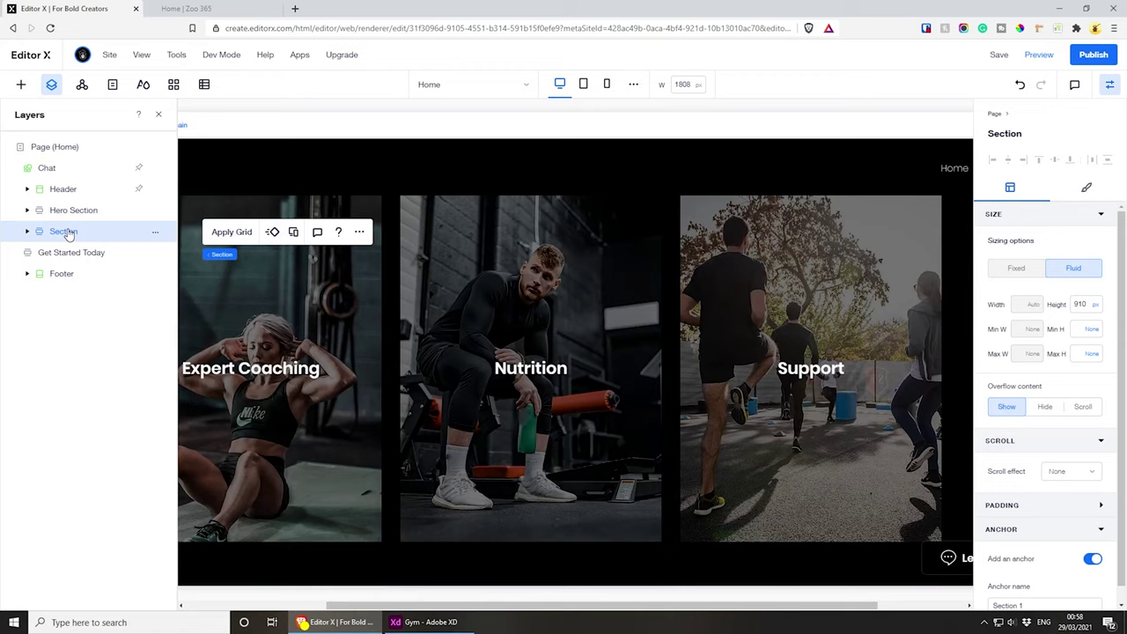
double_click(71, 230)
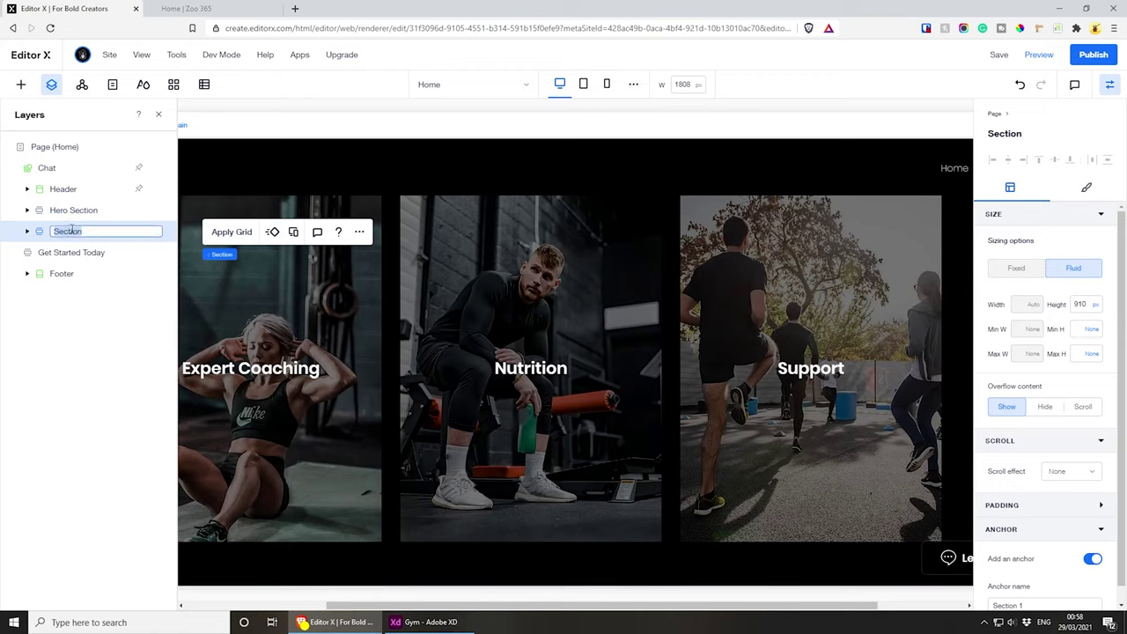
type("Option")
key("Return")
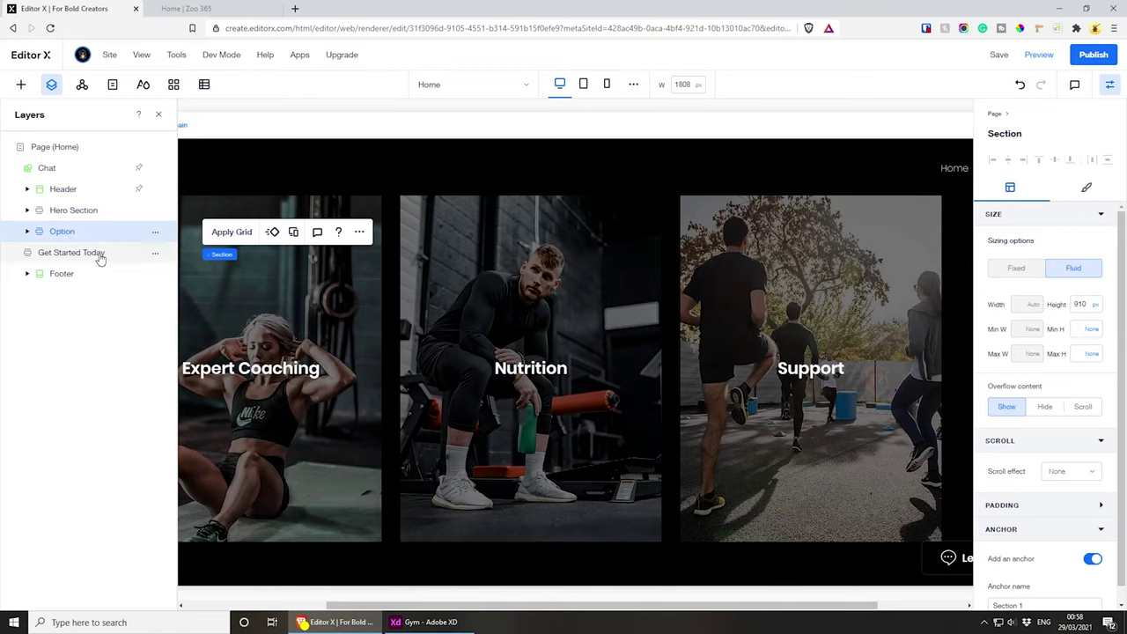
left_click(79, 255)
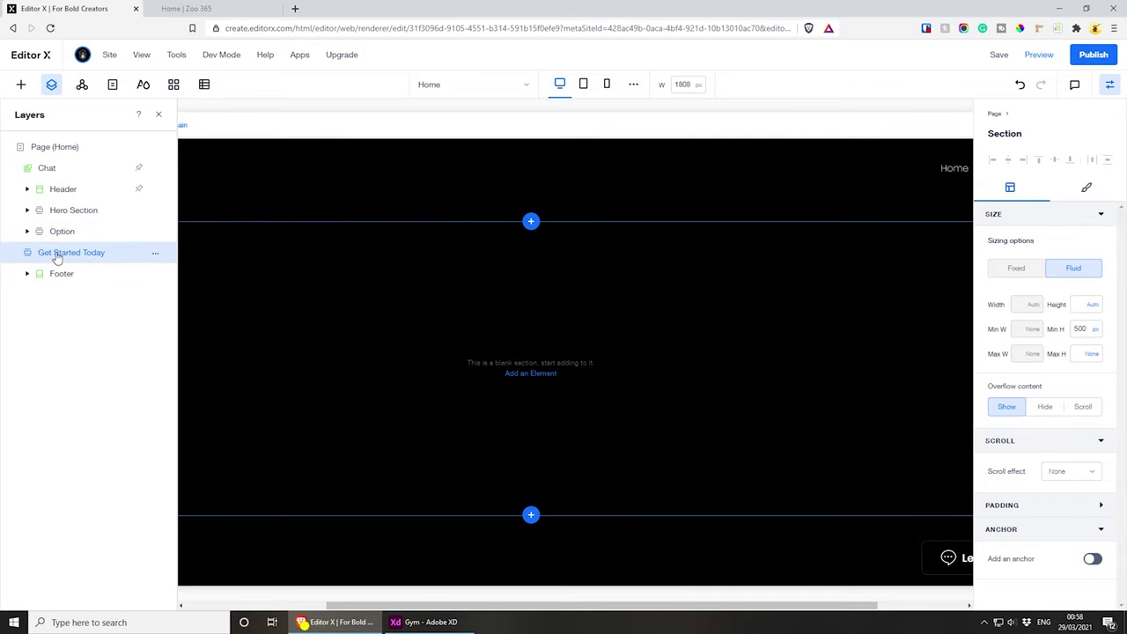
left_click(158, 115)
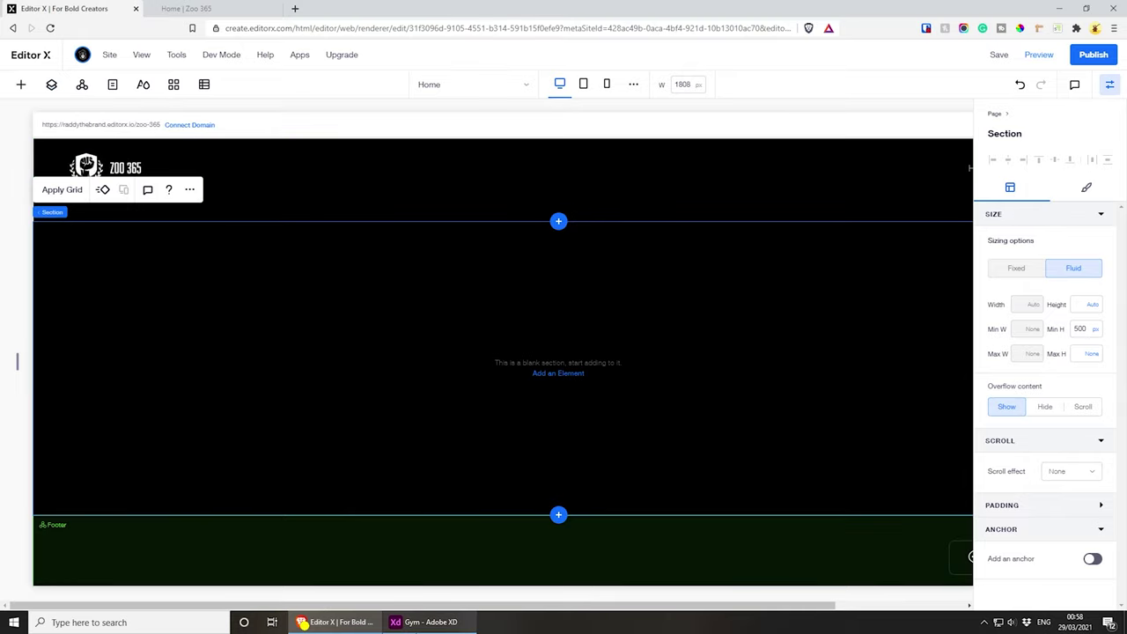
- Switch to the Gym design in Adobe XD and move the dark red overlay aside from the Get Started Today background image
key("alt+Tab")
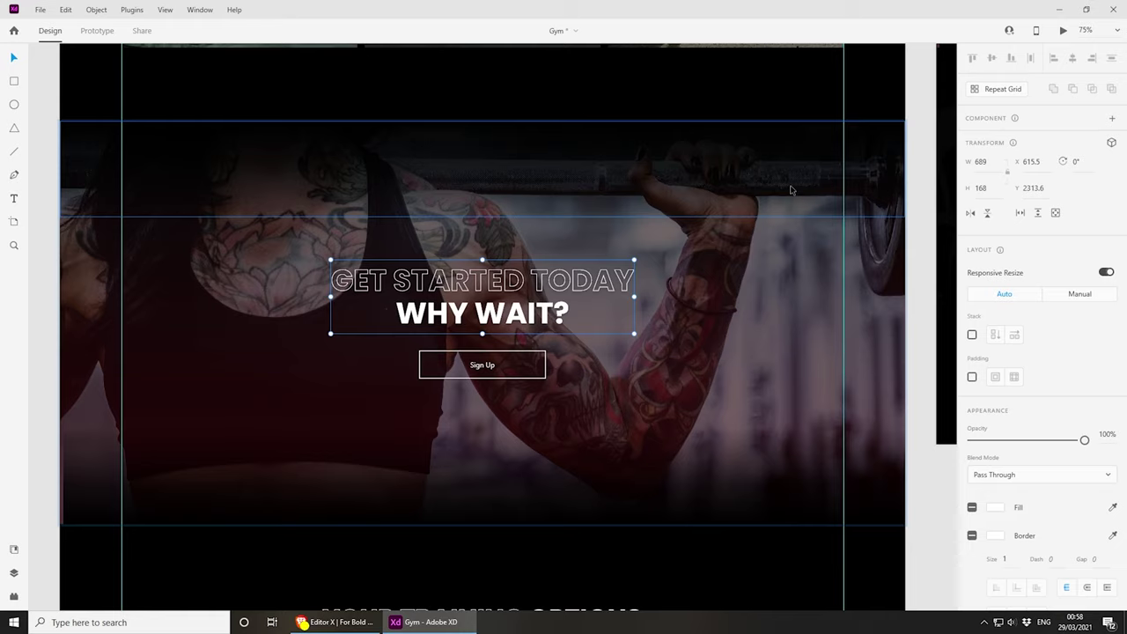
scroll(750, 316, "down", 2)
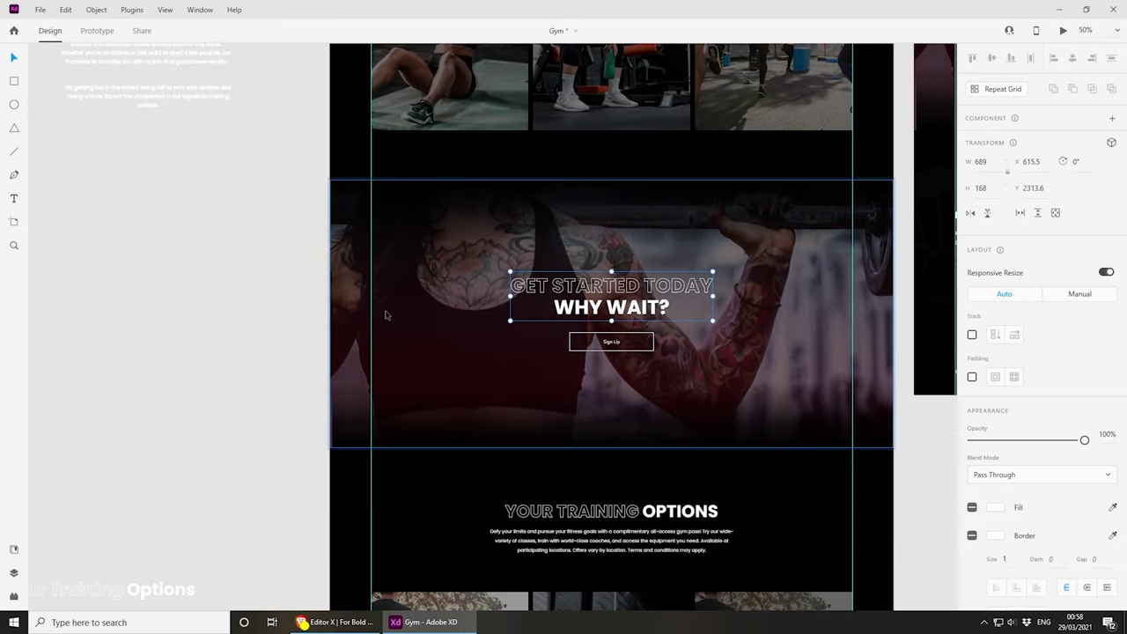
key("6")
left_click_drag(418, 314, 700, 348)
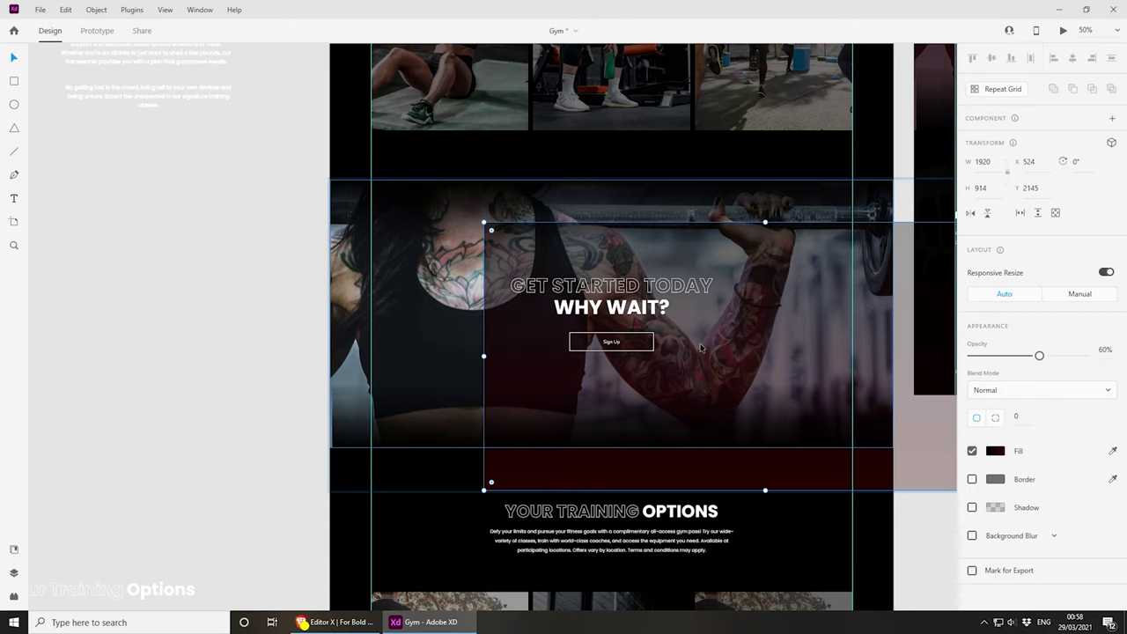
- Examine the background image and the black gradient strips along the upper and lower edges of the Get Started Today section
left_click(519, 337)
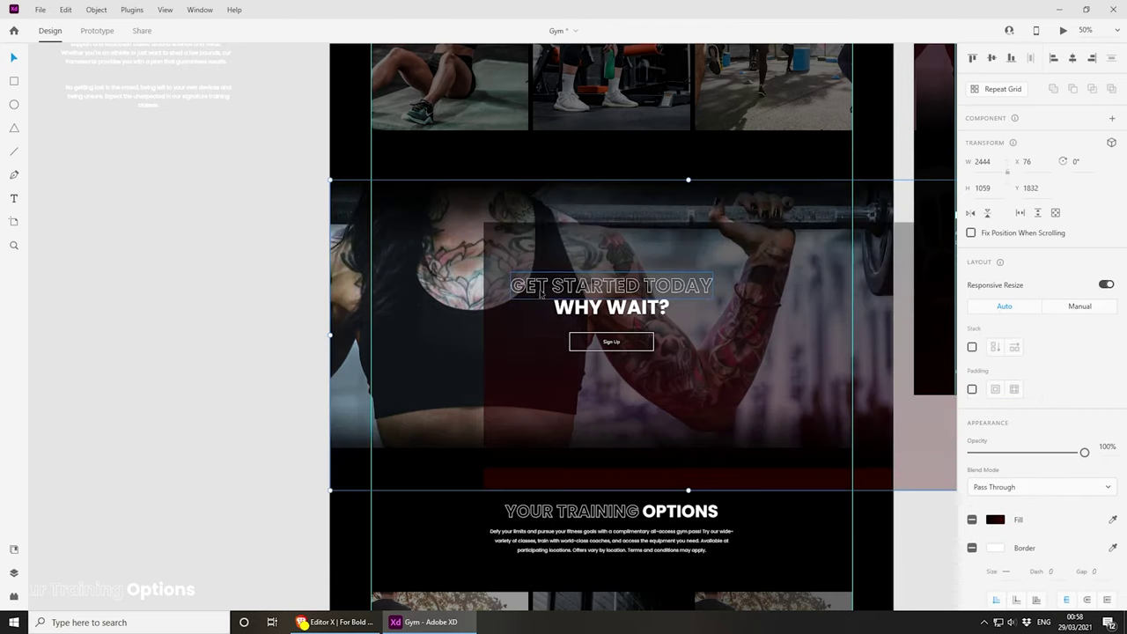
double_click(431, 197)
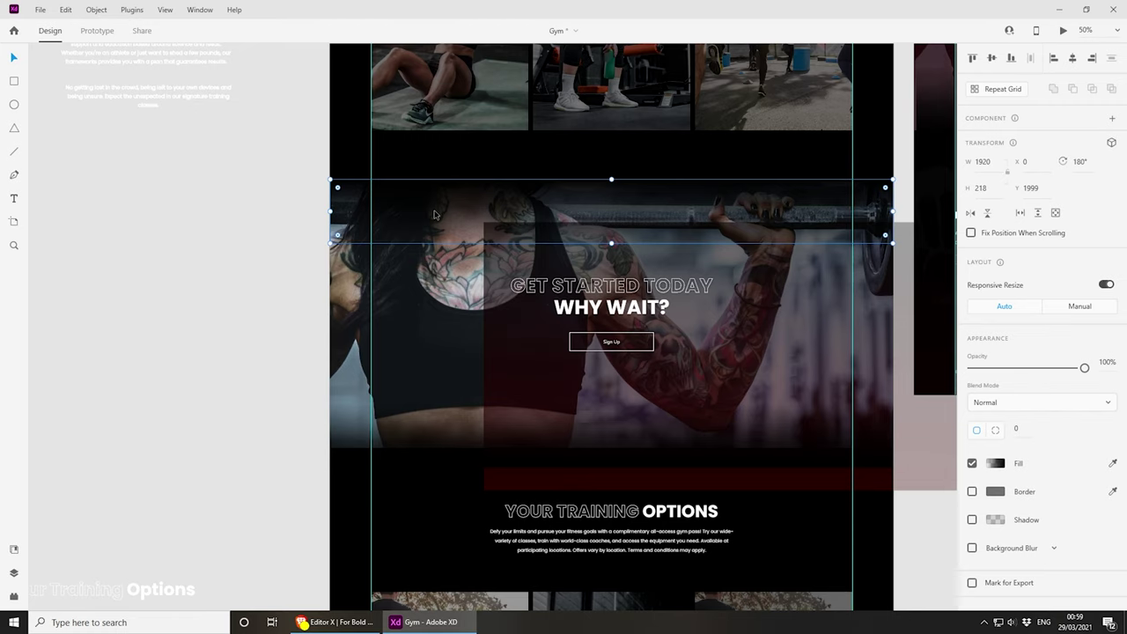
scroll(434, 214, "up", 2)
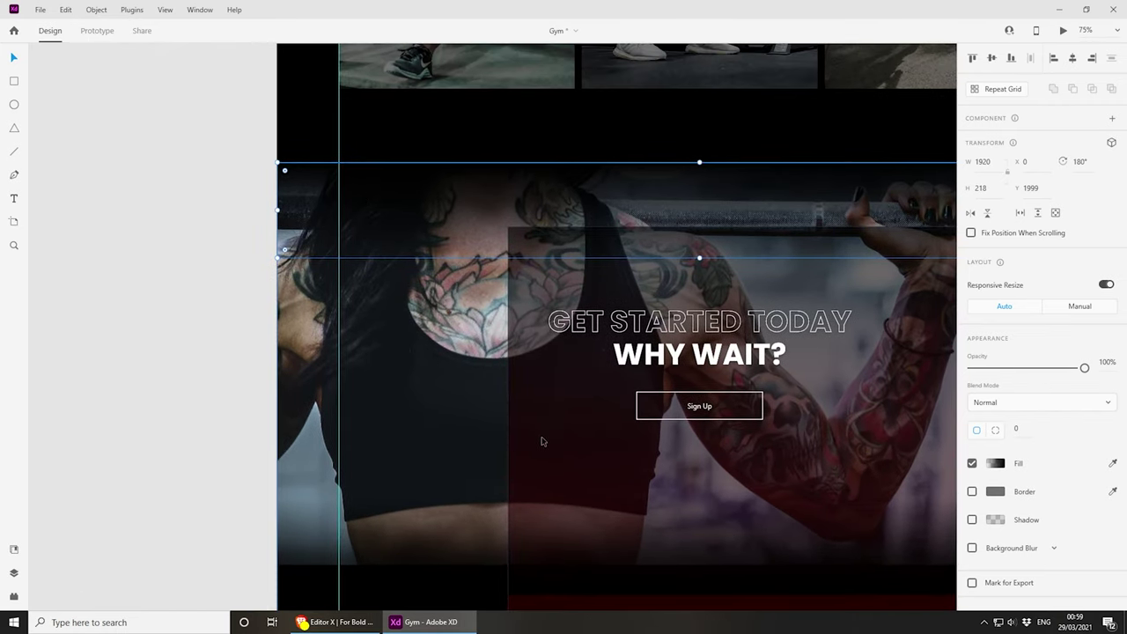
left_click(489, 393)
scroll(489, 393, "down", 2)
scroll(467, 352, "up", 2)
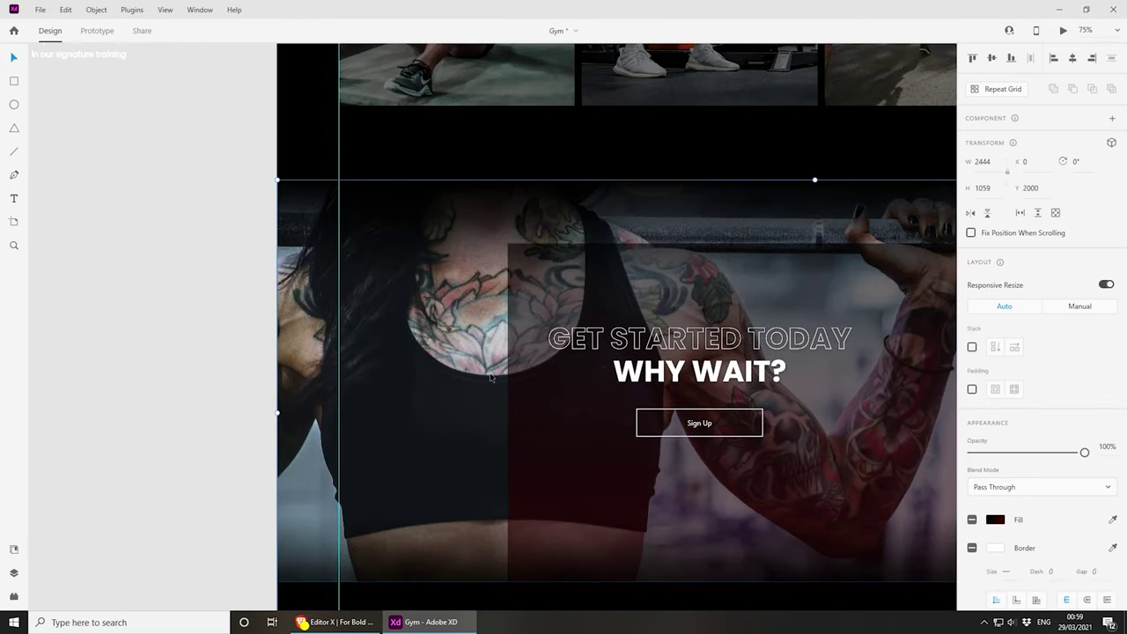
left_click(407, 218)
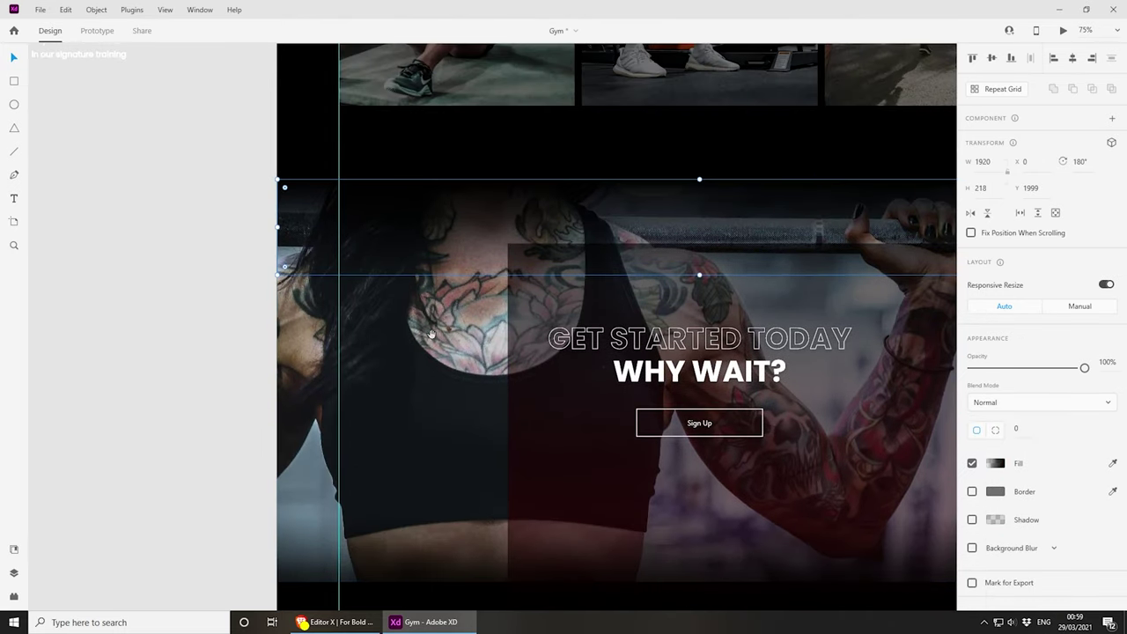
scroll(440, 326, "down", 3)
left_click(479, 432)
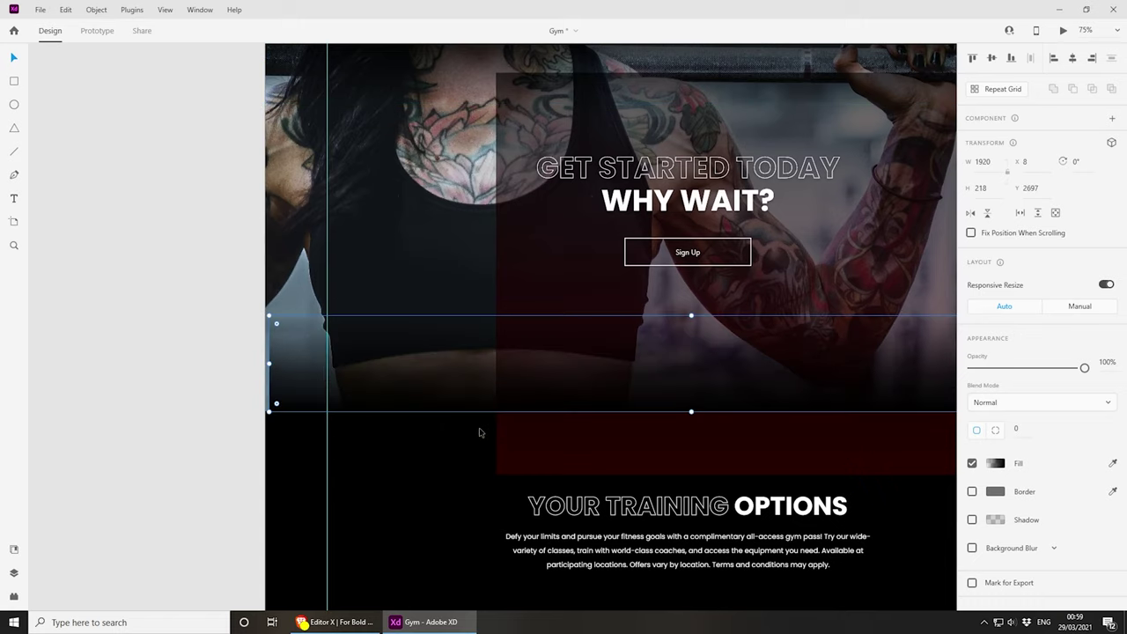
left_click(486, 339)
scroll(484, 342, "up", 2)
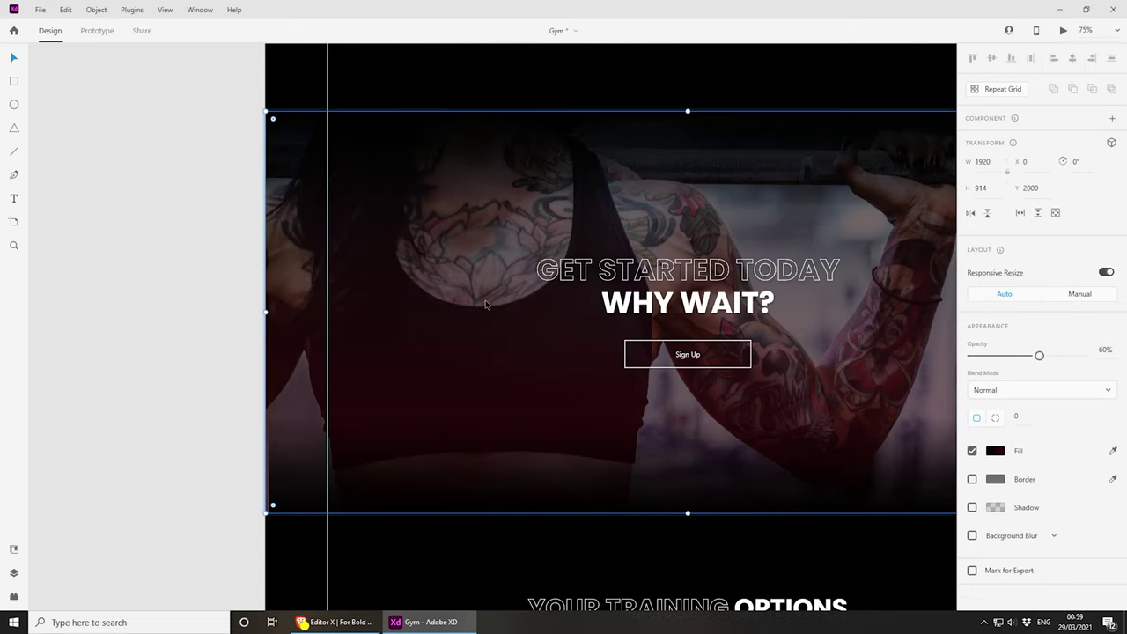
- Undo the overlay move and delete the stray white rectangle above the Get Started Today section
key("ctrl+z")
left_click_drag(487, 294, 344, 321)
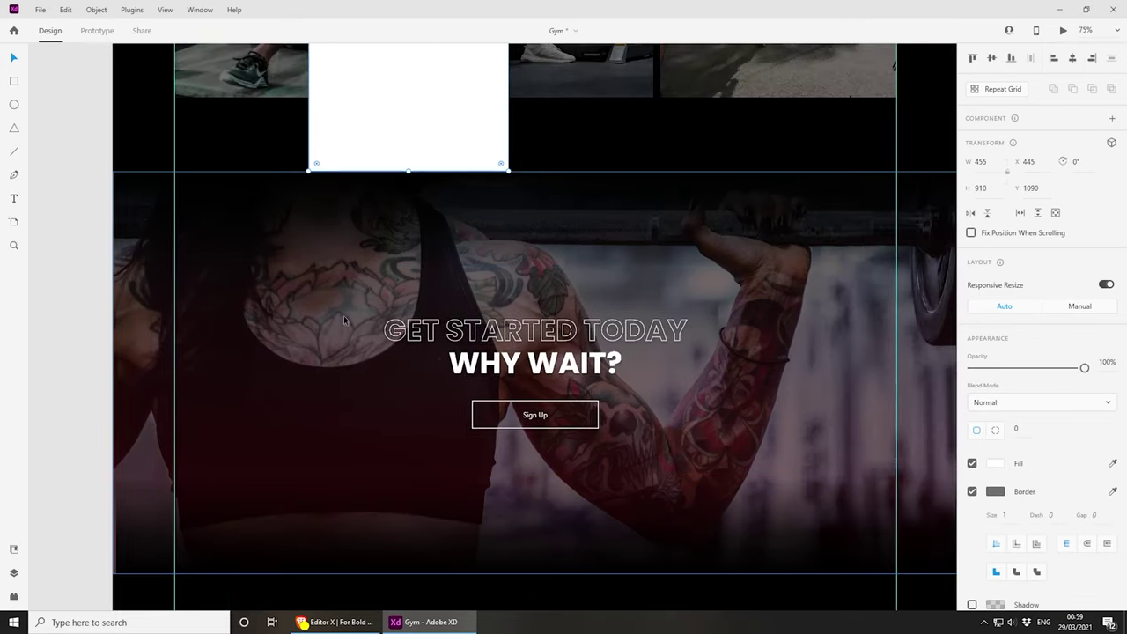
key("Delete")
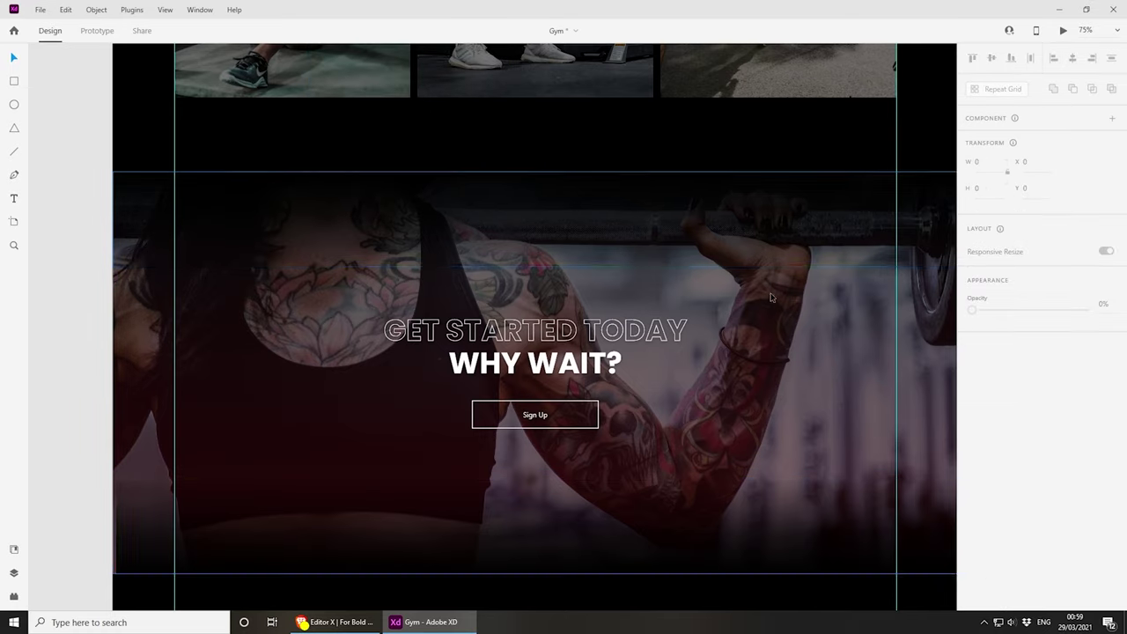
- Check the Get Started background's height in the design, and set the Get Started Today section's minimum height to 914 px in Editor X
left_click(884, 389)
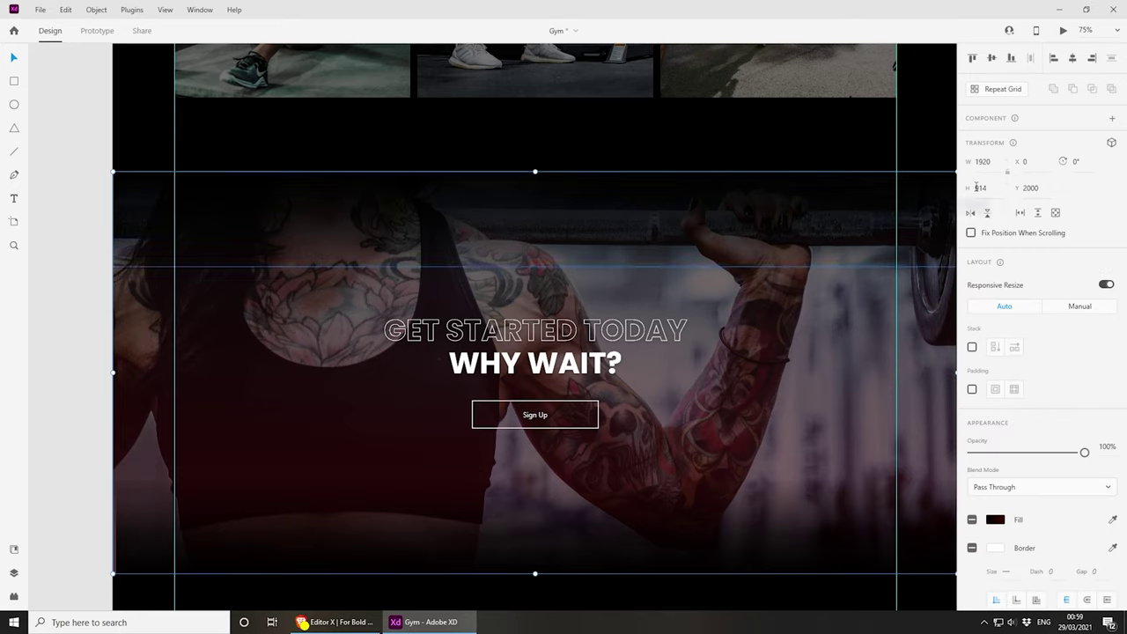
left_click(338, 622)
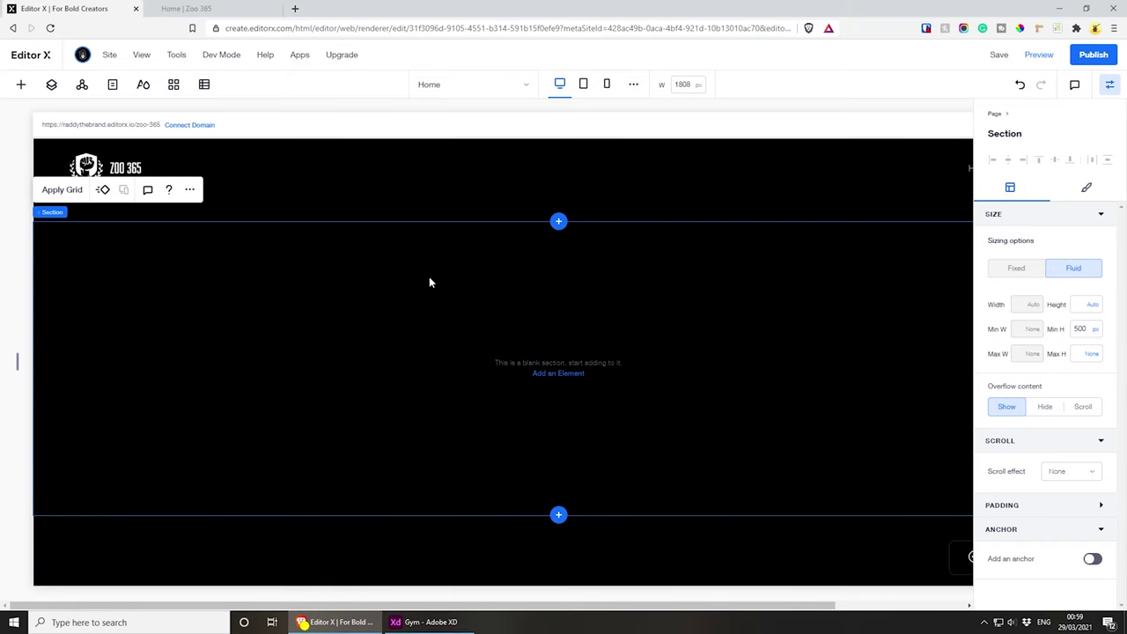
left_click(1081, 331)
type("914")
left_click(446, 390)
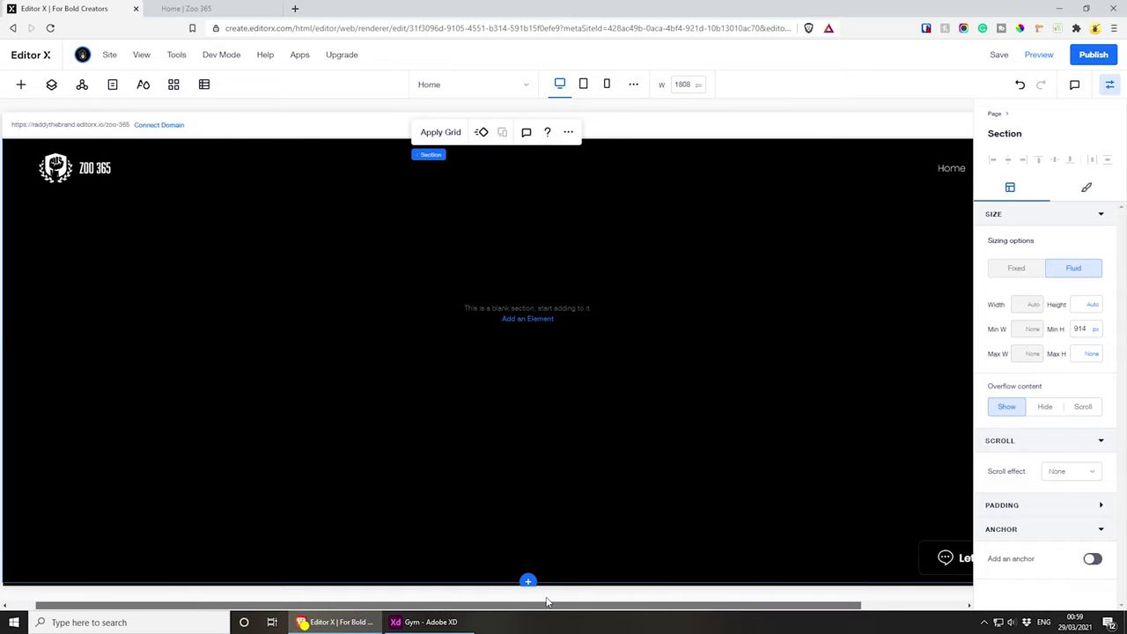
- Set the desktop canvas width to 1608 px
left_click(685, 84)
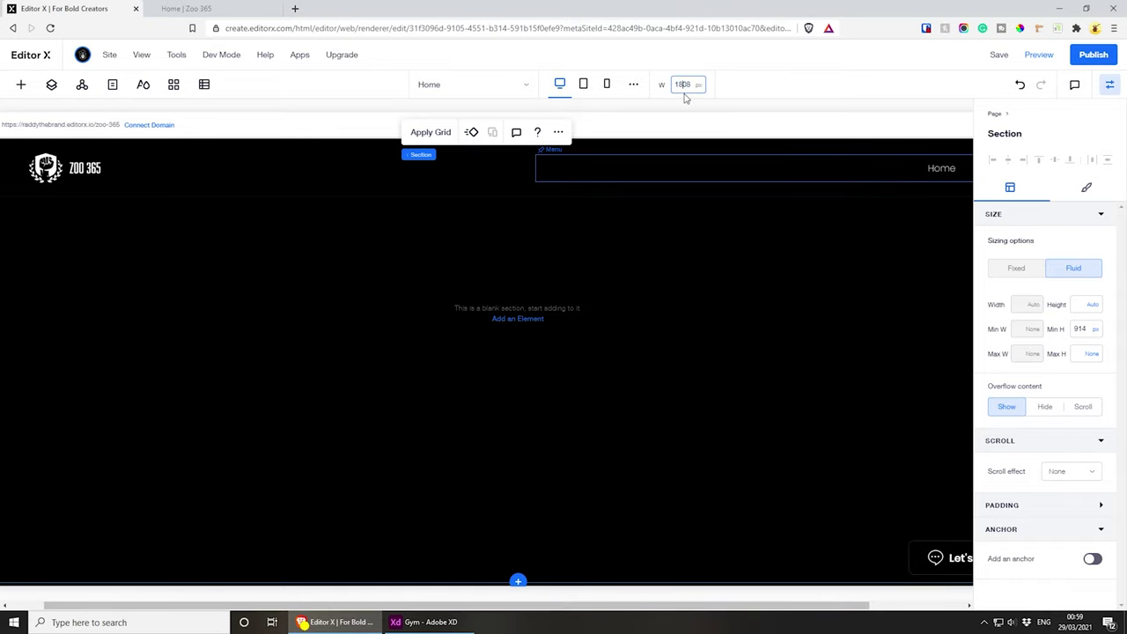
type("1608")
key("Return")
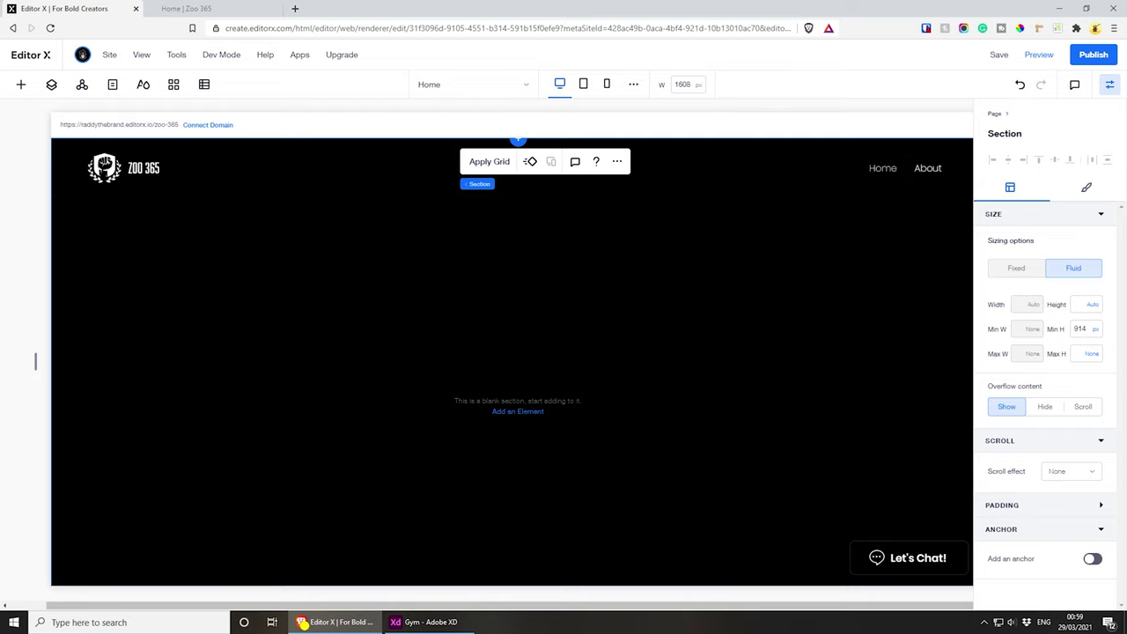
- Add an image element to the blank section and stretch it to fill the whole section
left_click_drag(568, 607, 599, 611)
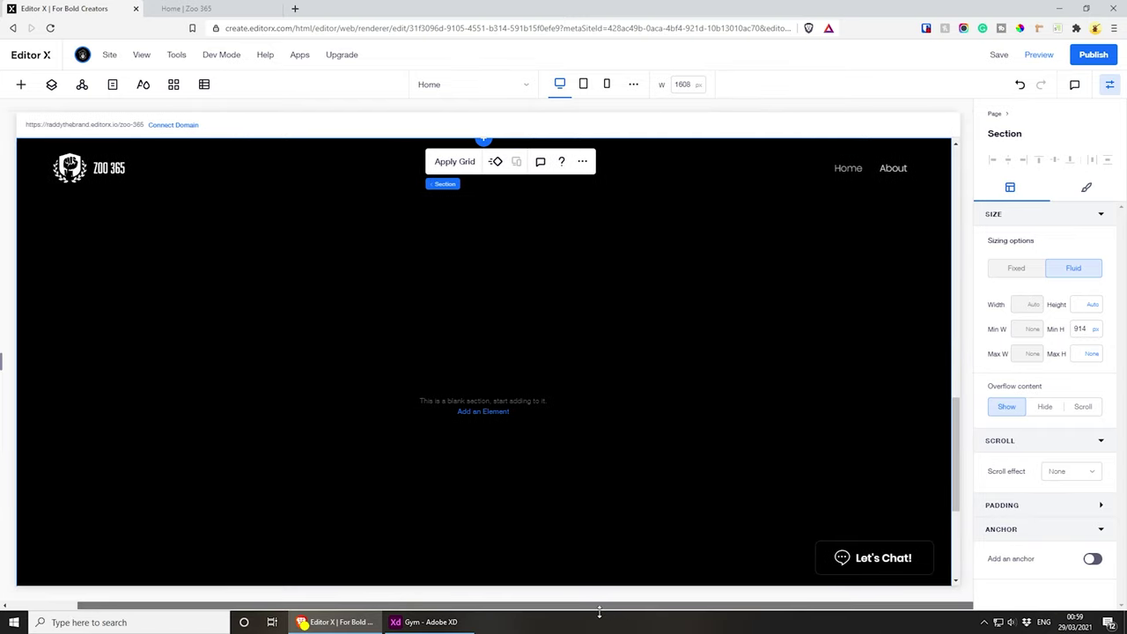
left_click(478, 414)
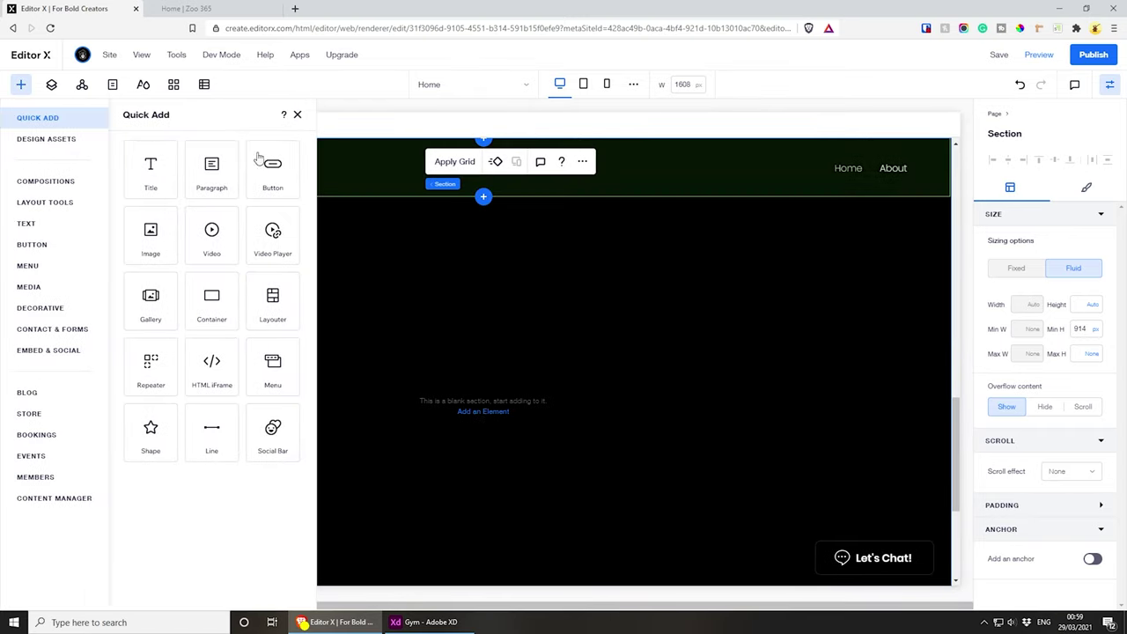
left_click(150, 240)
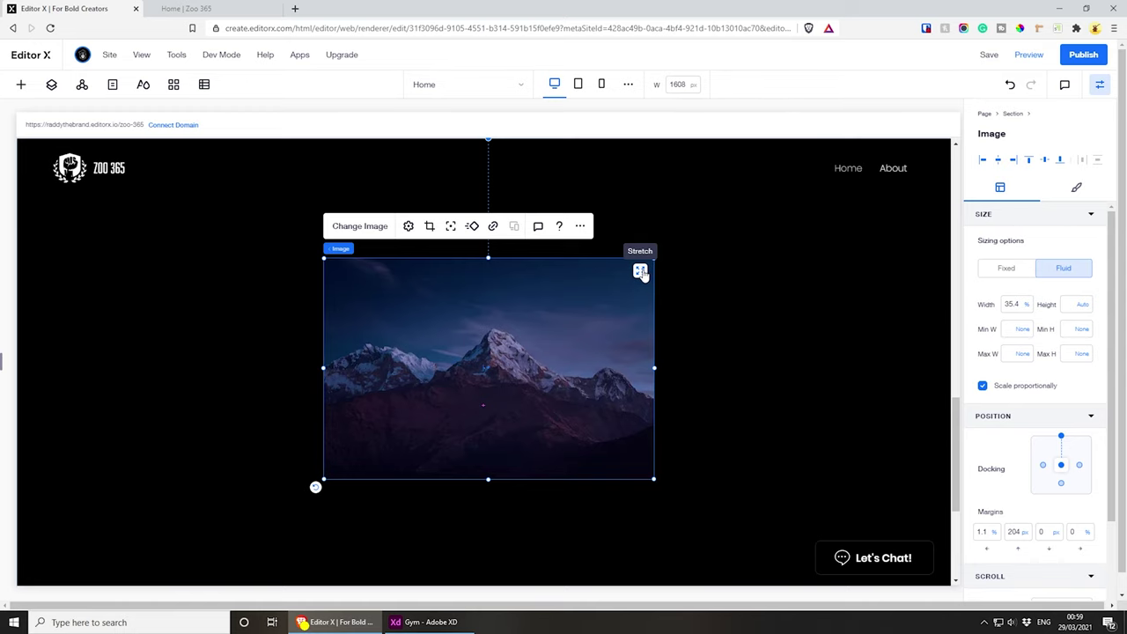
left_click(640, 273)
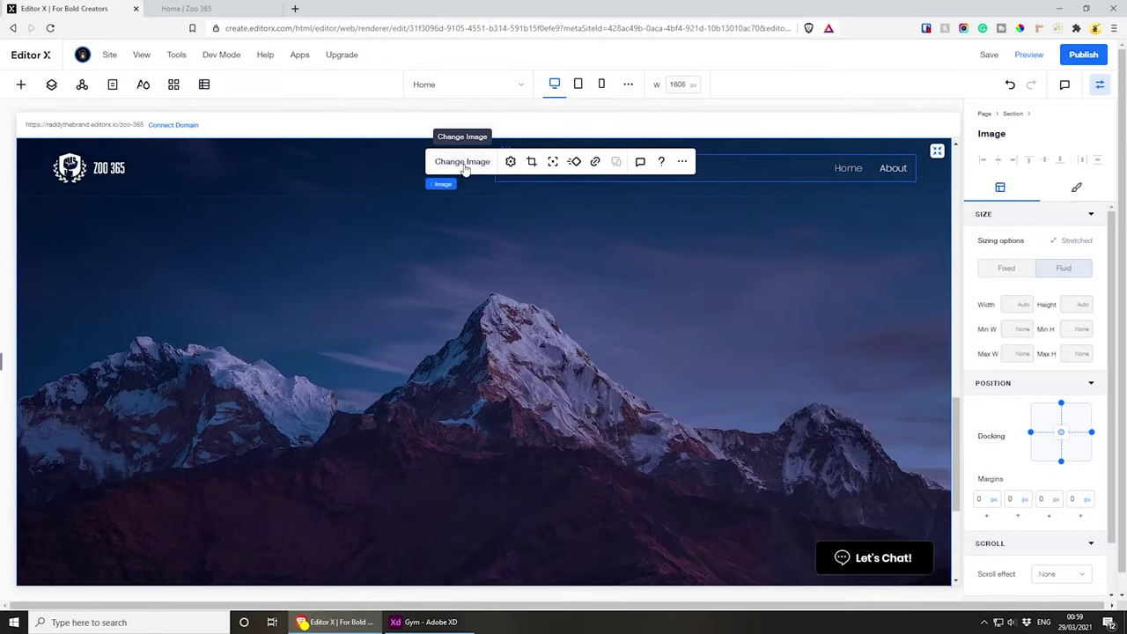
- Search Unsplash for "gym girl" to replace the section image and look through the photos for a suitable background
left_click(464, 169)
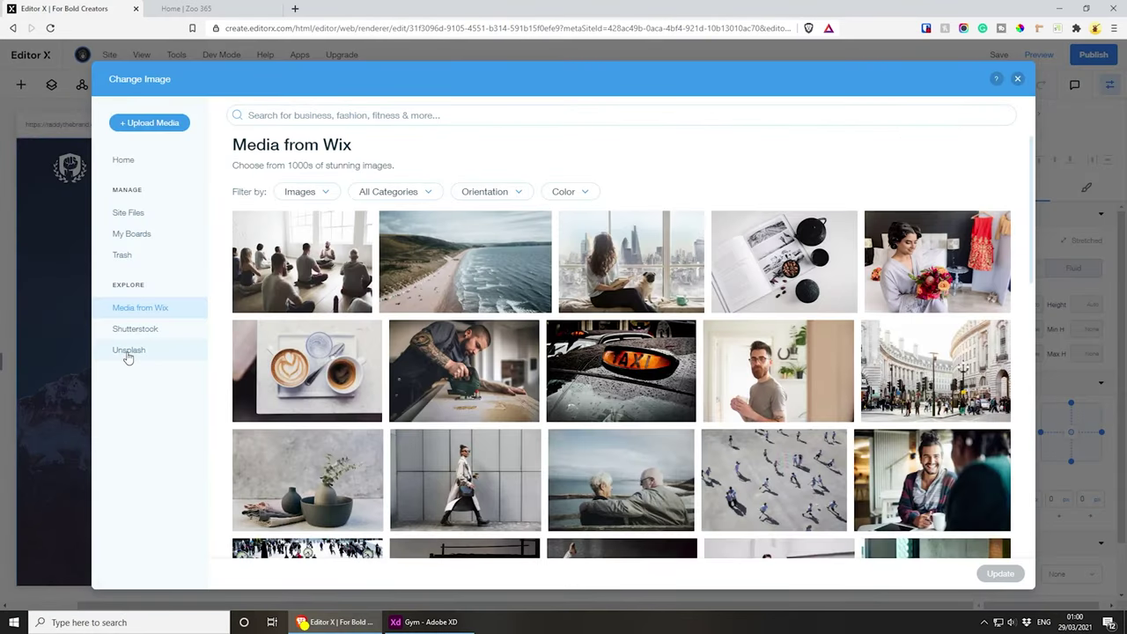
left_click(129, 352)
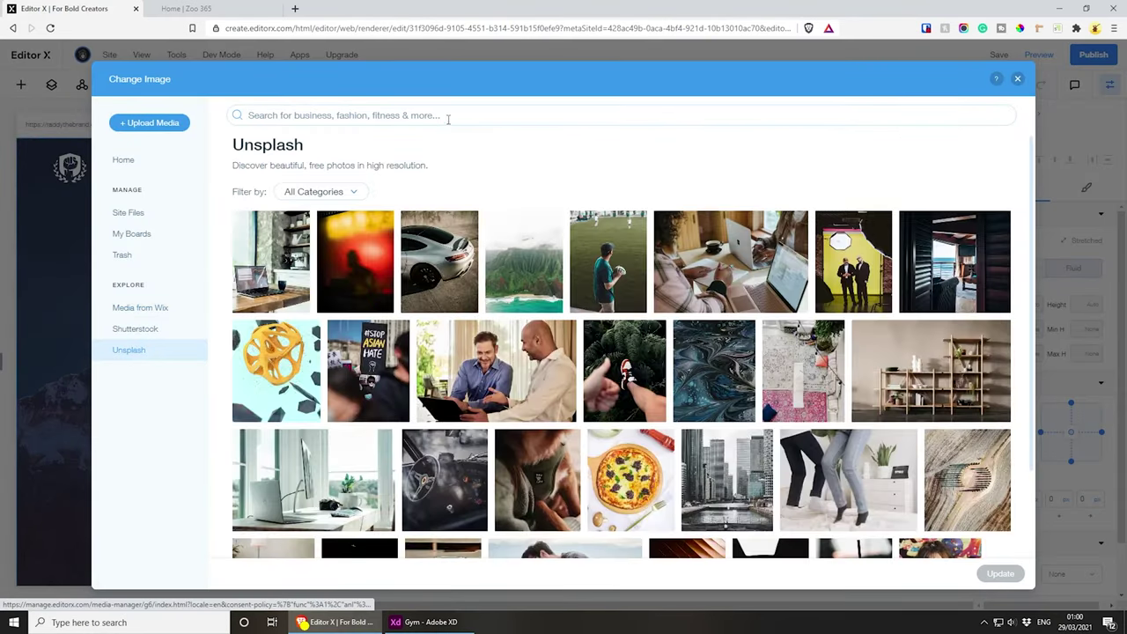
left_click(464, 114)
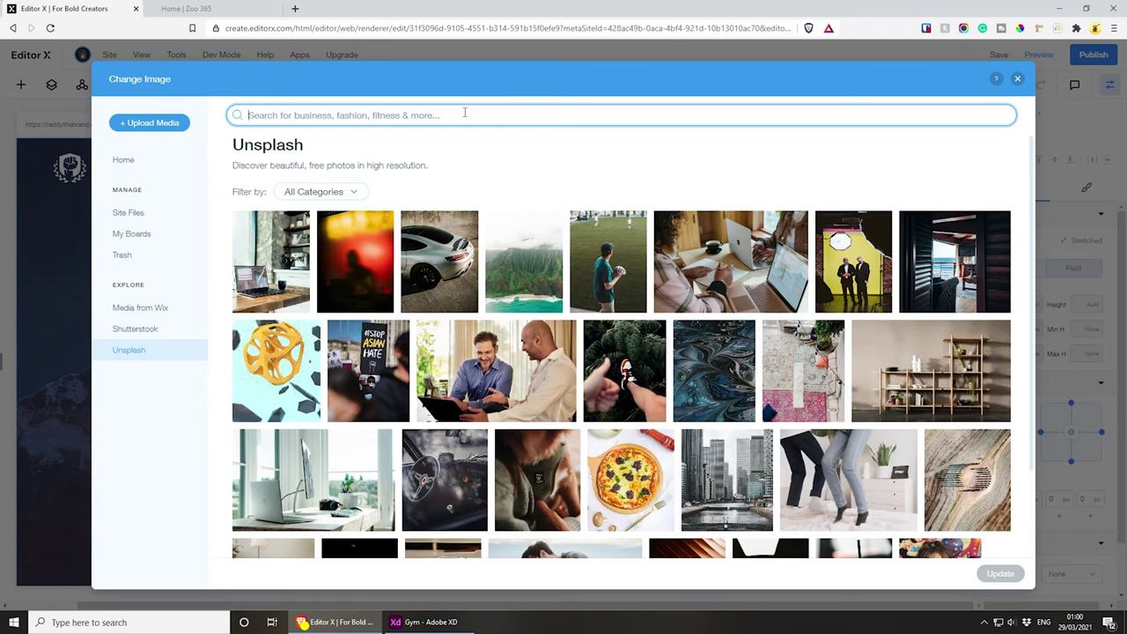
type("gym girl")
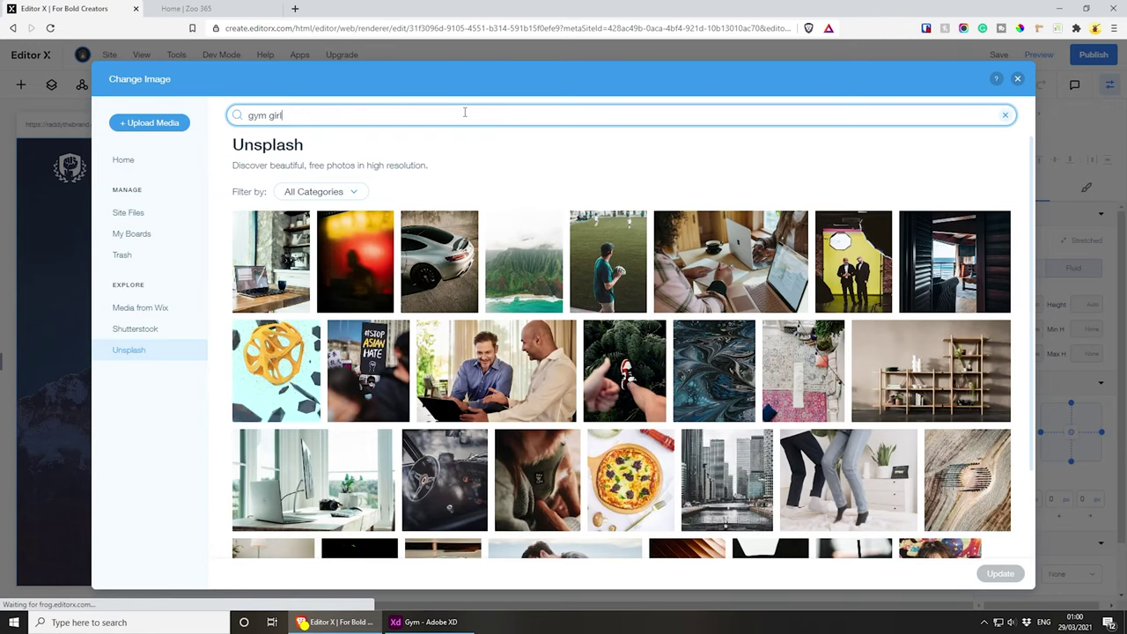
key("Return")
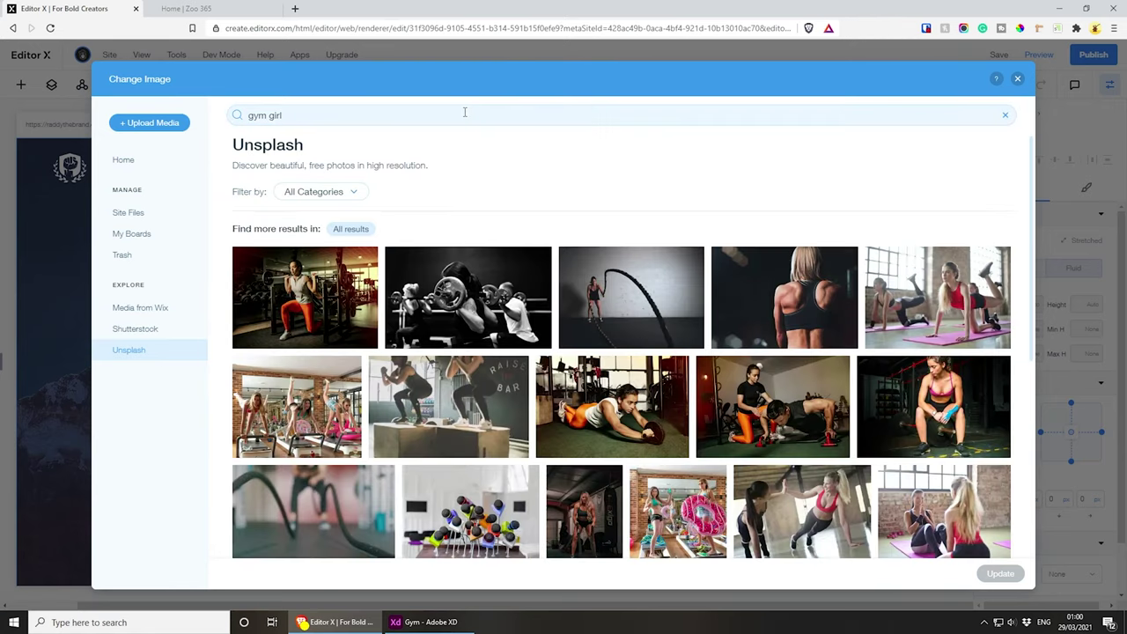
scroll(513, 264, "down", 2)
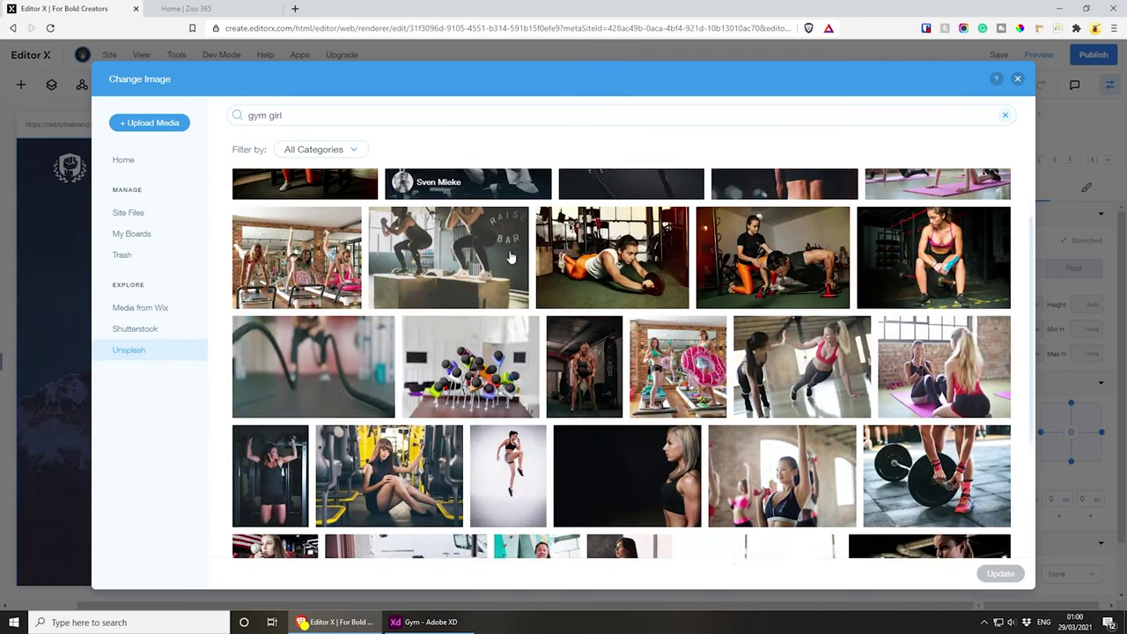
scroll(520, 289, "down", 2)
scroll(542, 284, "down", 5)
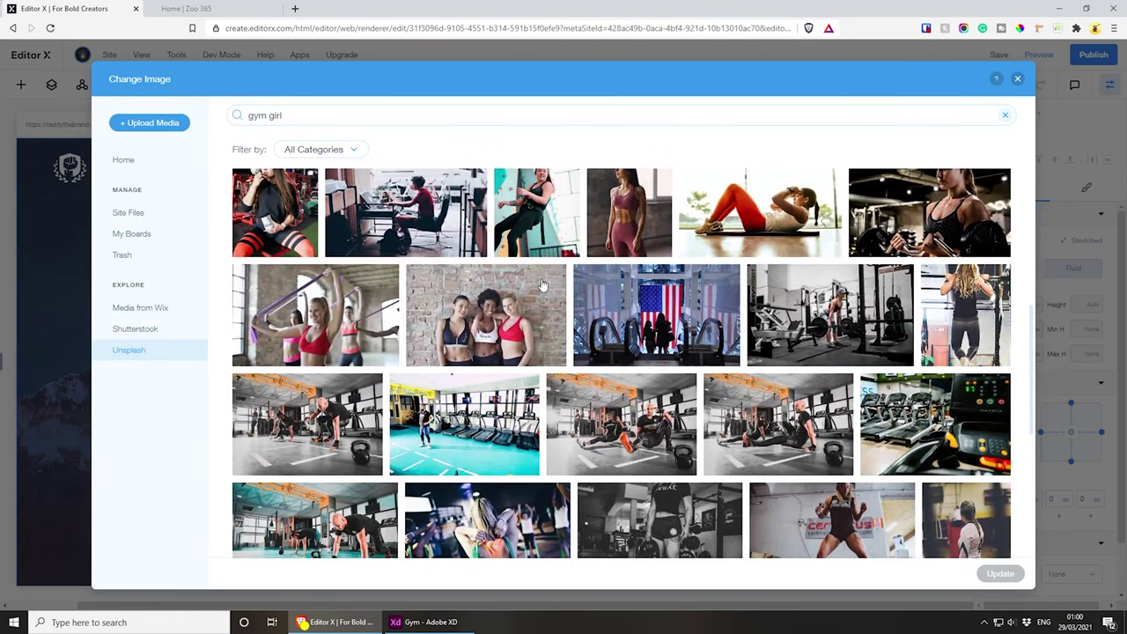
scroll(543, 284, "down", 10)
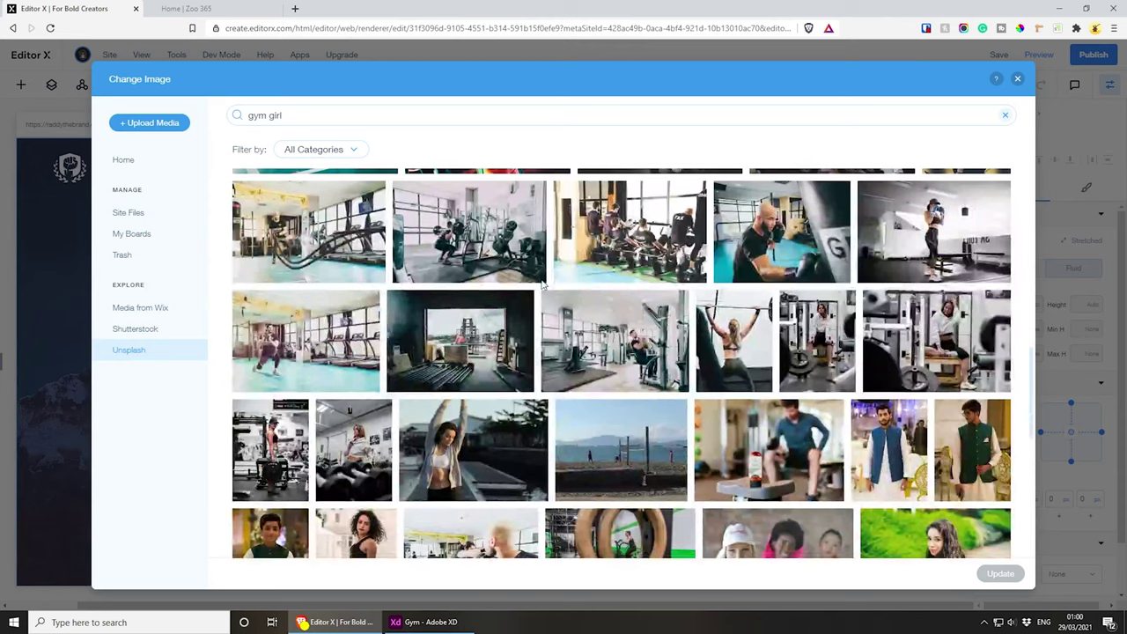
scroll(543, 283, "down", 8)
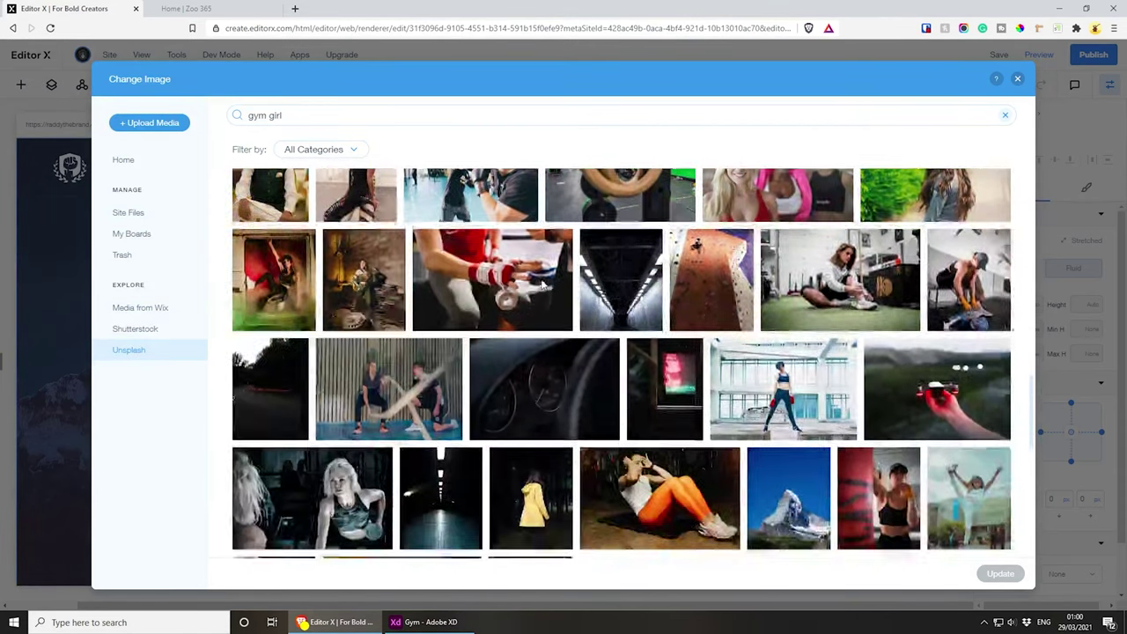
- Search Unsplash for "gym tattoo" and replace the section image with the front-view photo of the tattooed woman holding a barbell
left_click(275, 115)
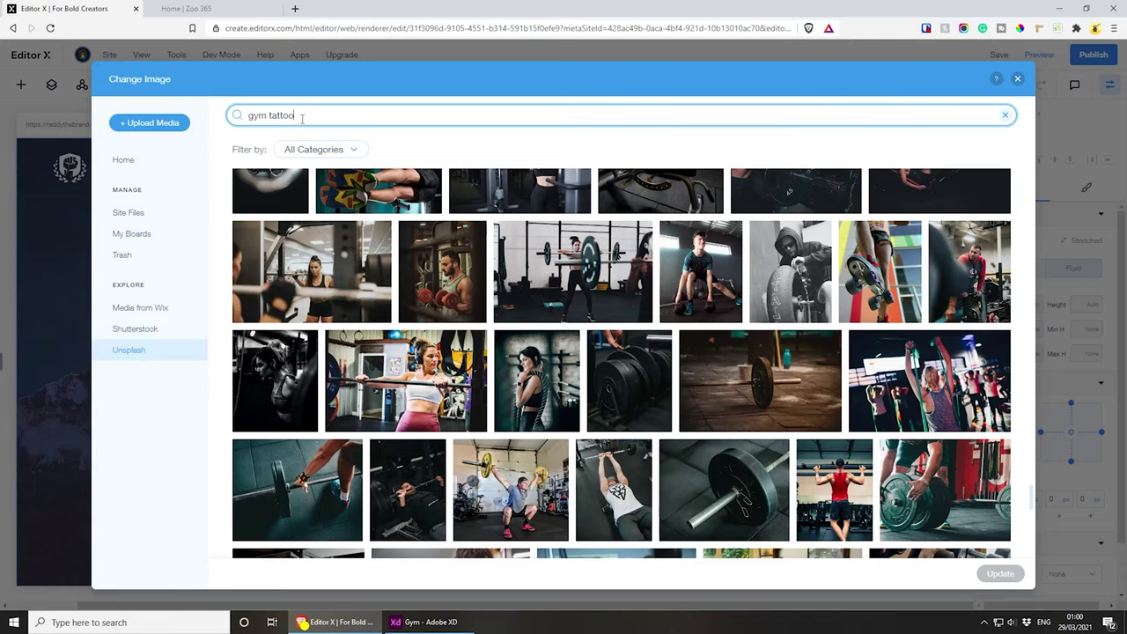
type("tattoo")
key("Return")
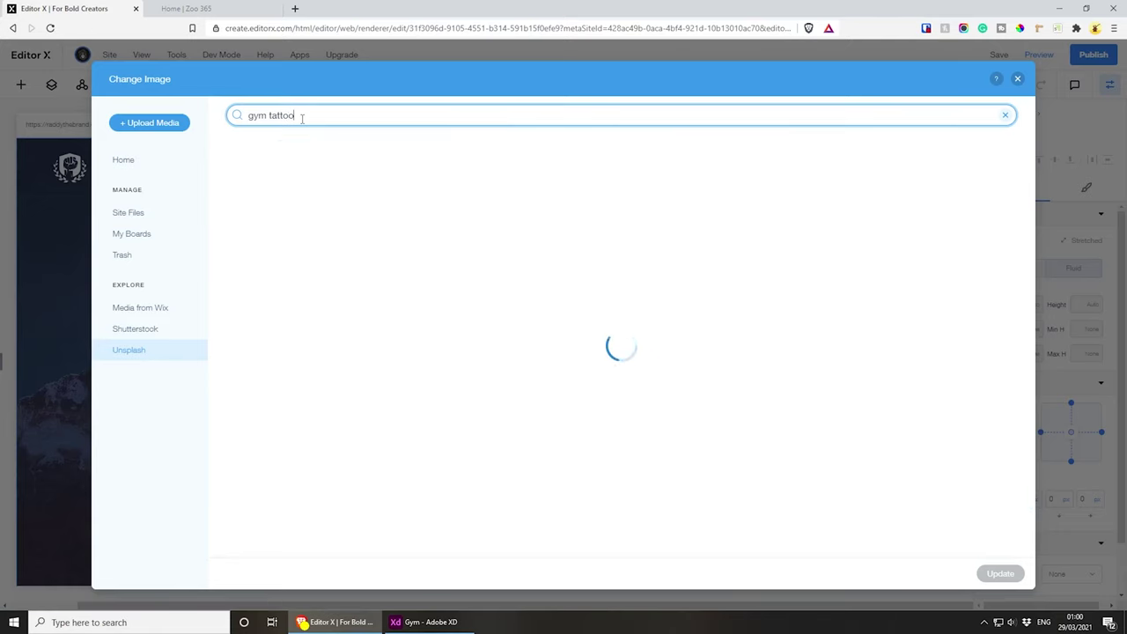
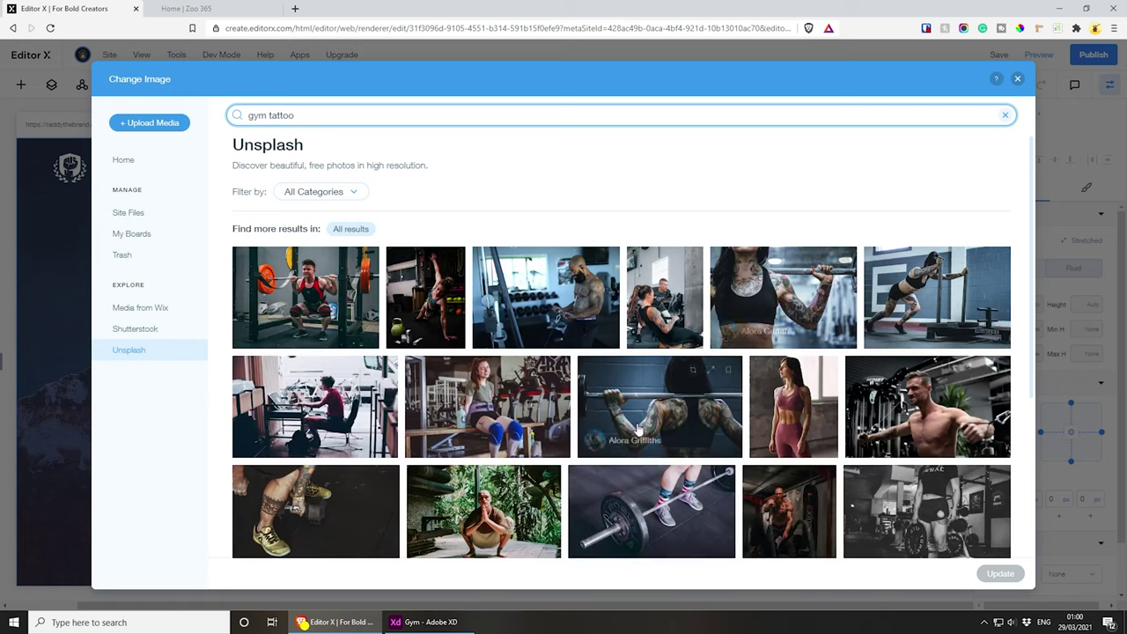
left_click(768, 295)
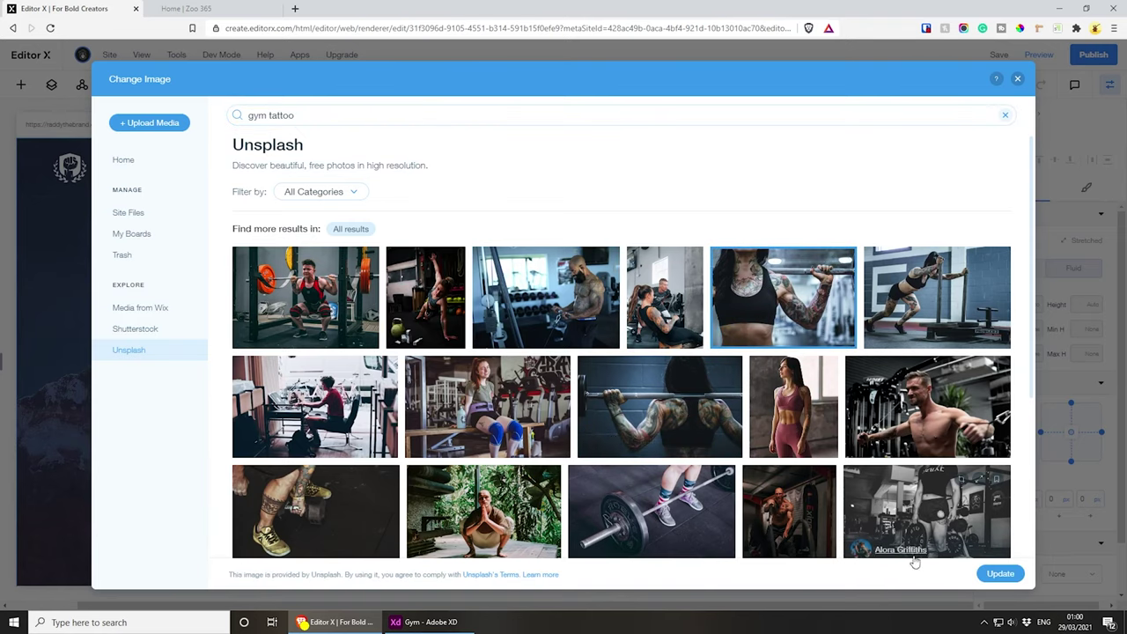
left_click(998, 573)
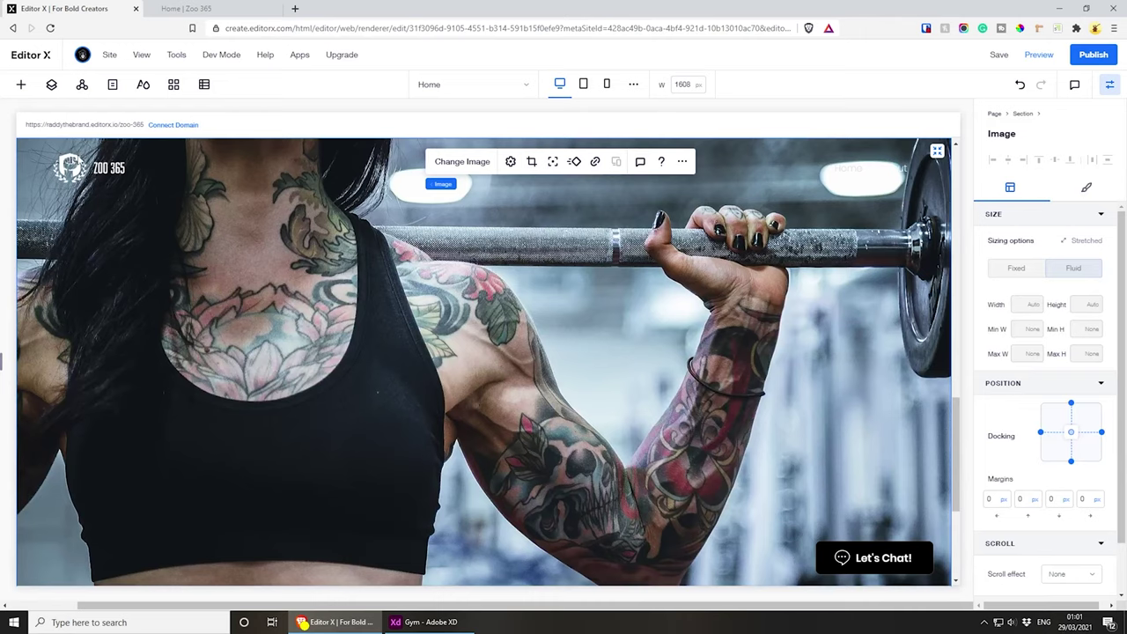
- Add a basic shape over the section image, upload red-fade.svg and swap the shape for that vector art
left_click(21, 83)
left_click_drag(172, 428, 493, 374)
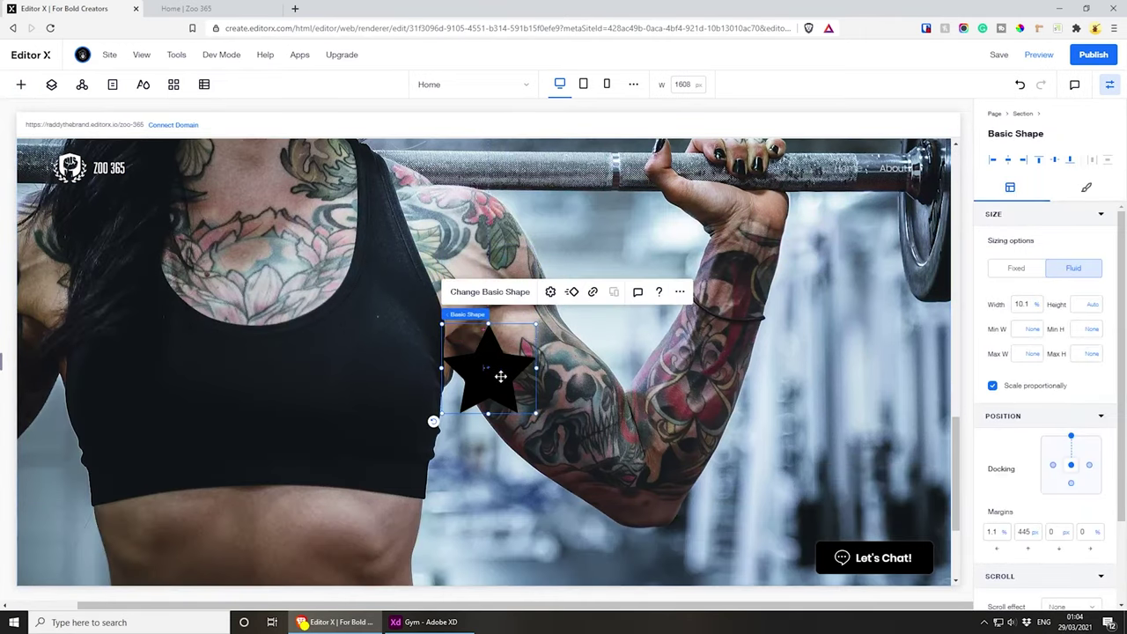
left_click(498, 293)
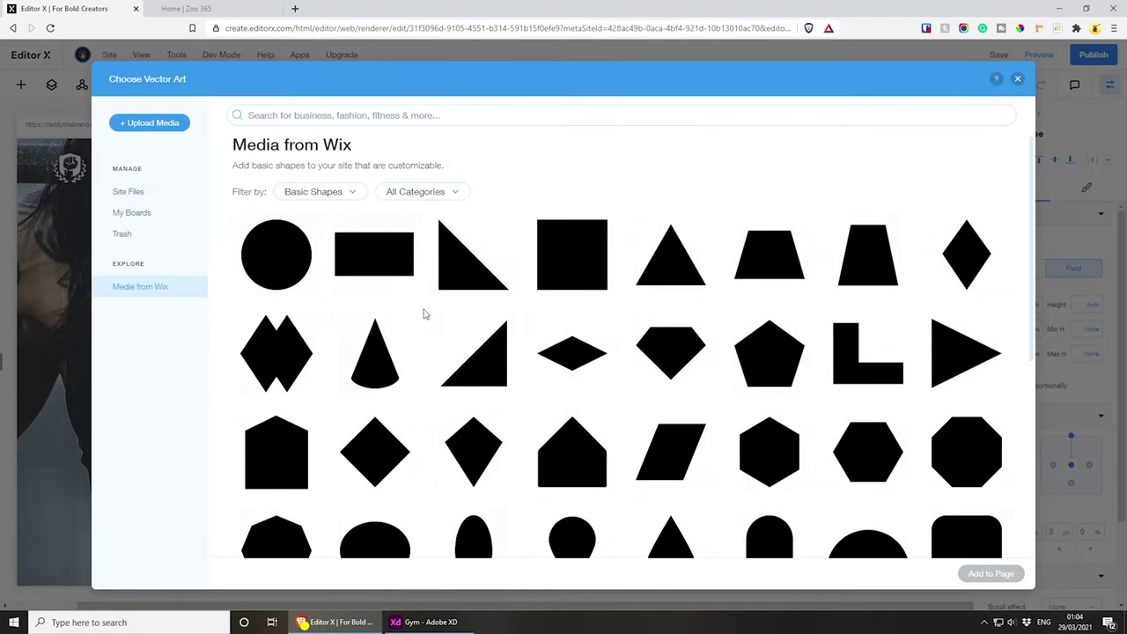
left_click(169, 124)
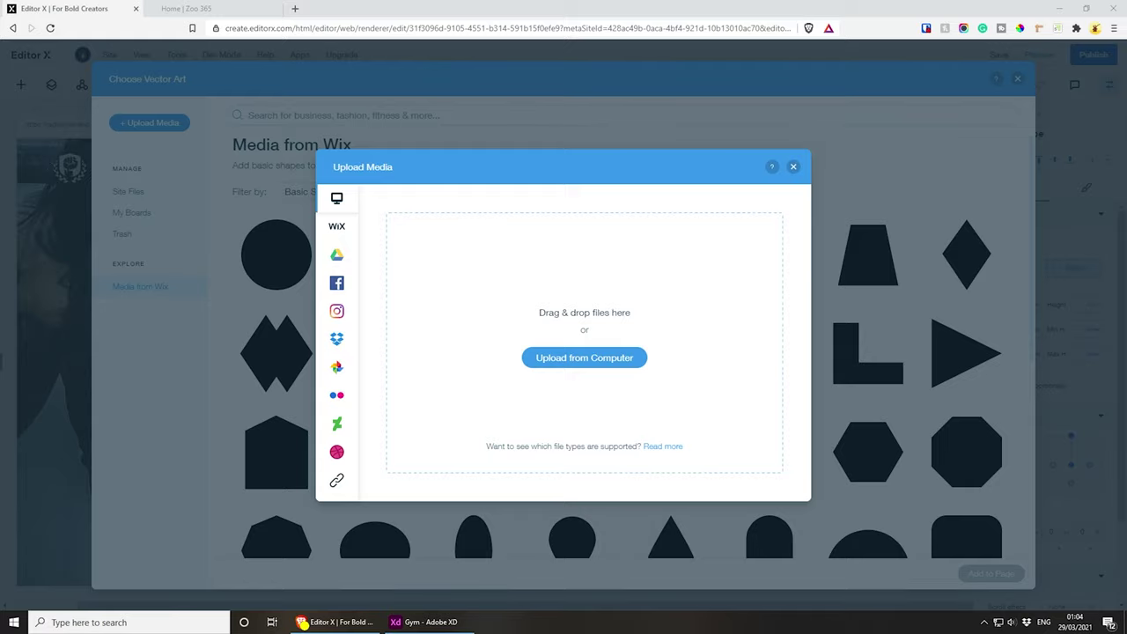
left_click_drag(302, 621, 614, 484)
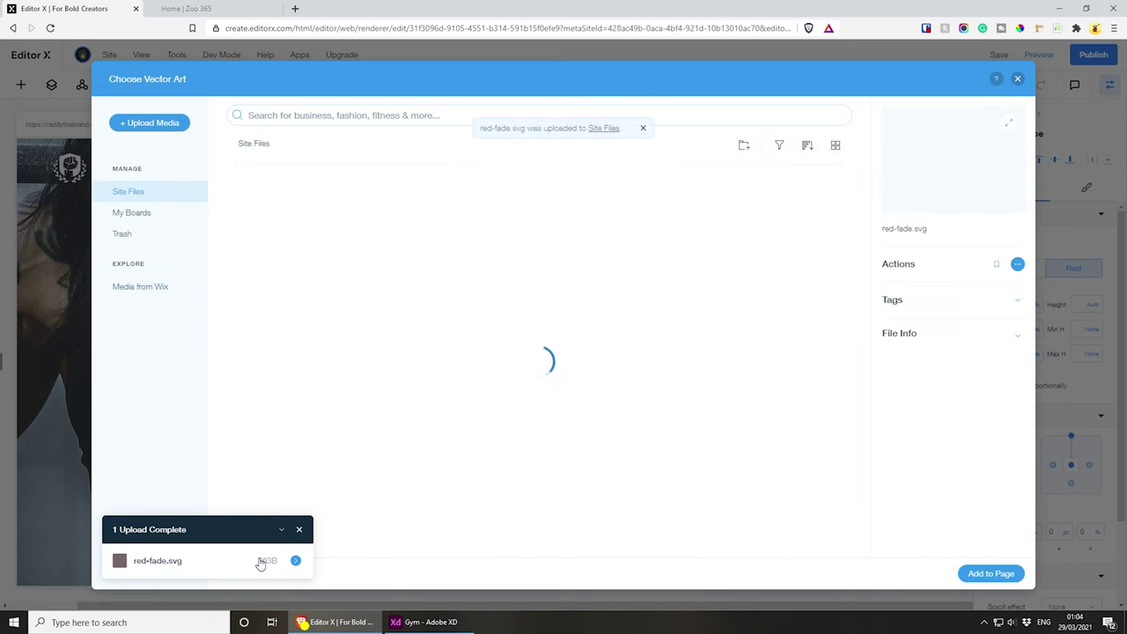
left_click(990, 574)
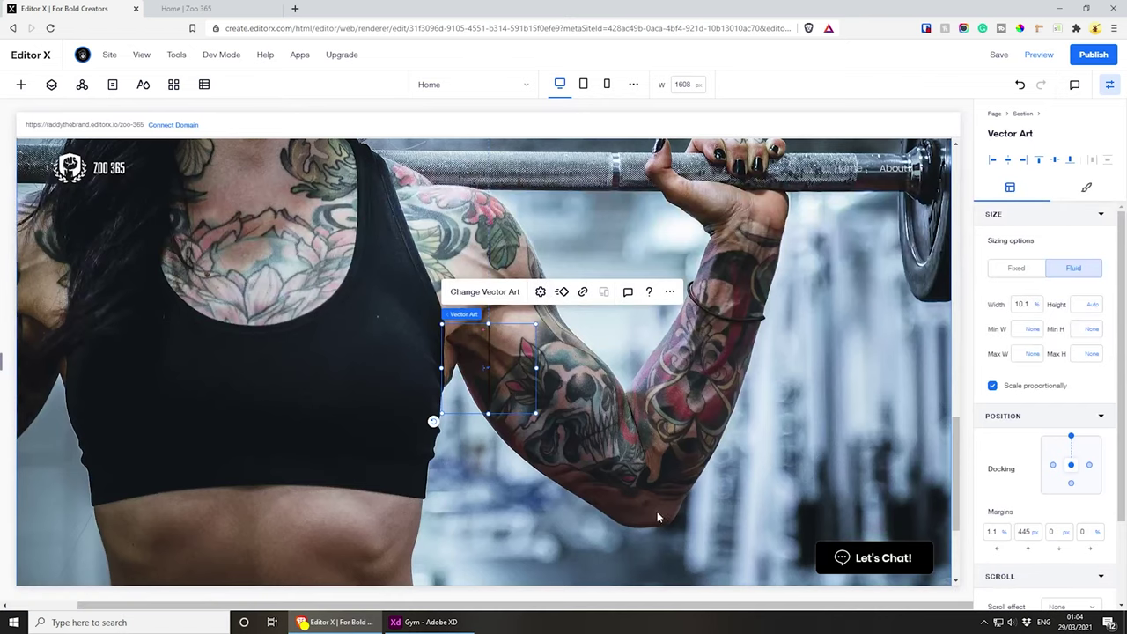
- Turn off keeping the original proportions for the red-fade vector art
left_click(541, 292)
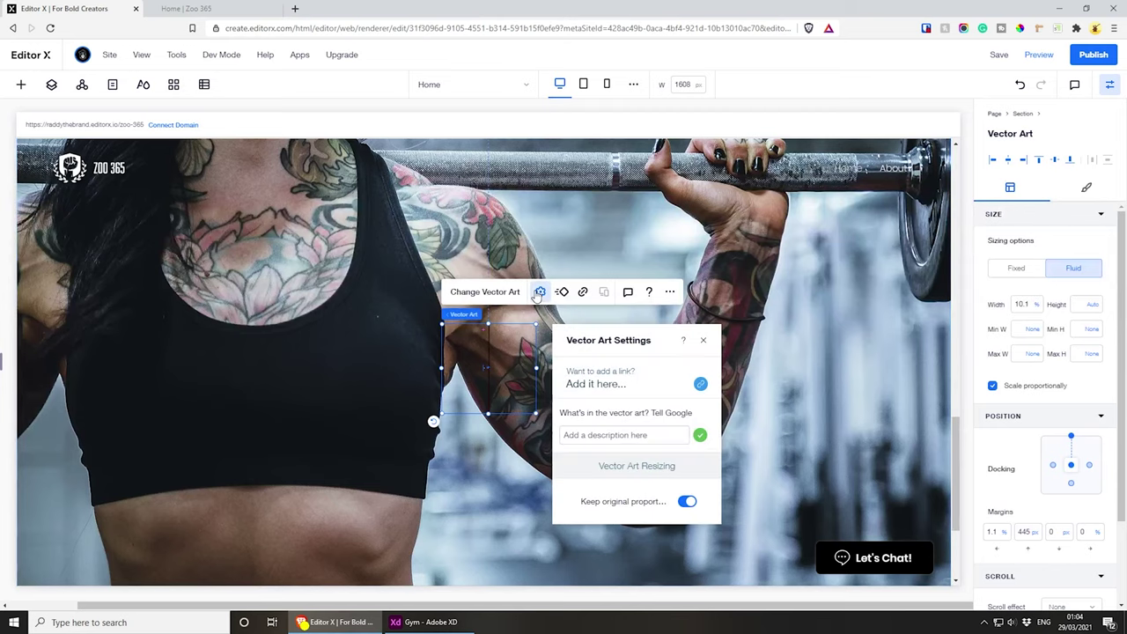
left_click(686, 502)
left_click(704, 341)
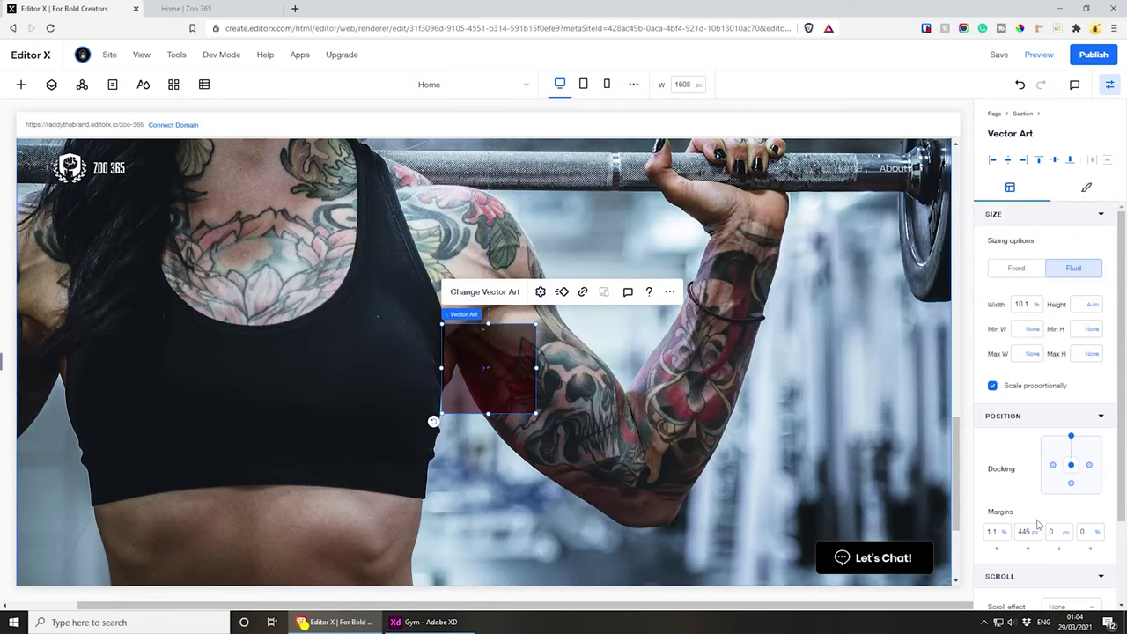
- Set the red-fade overlay's left margin to 0% and its top margin to 0 px
left_click(991, 532)
type("0")
left_click(1022, 533)
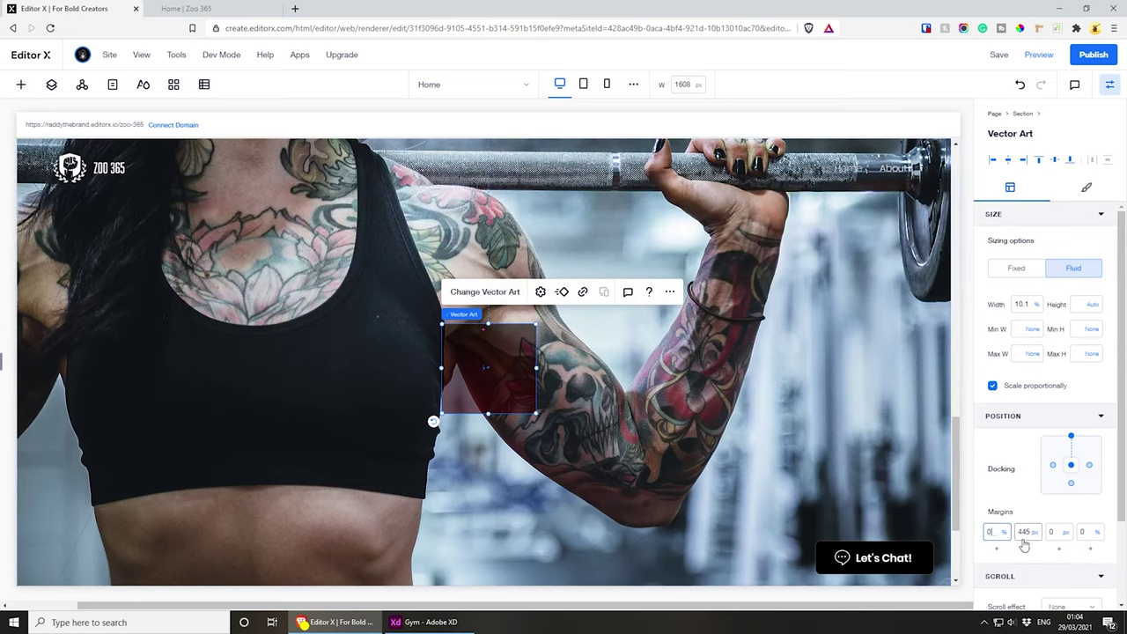
key("Return")
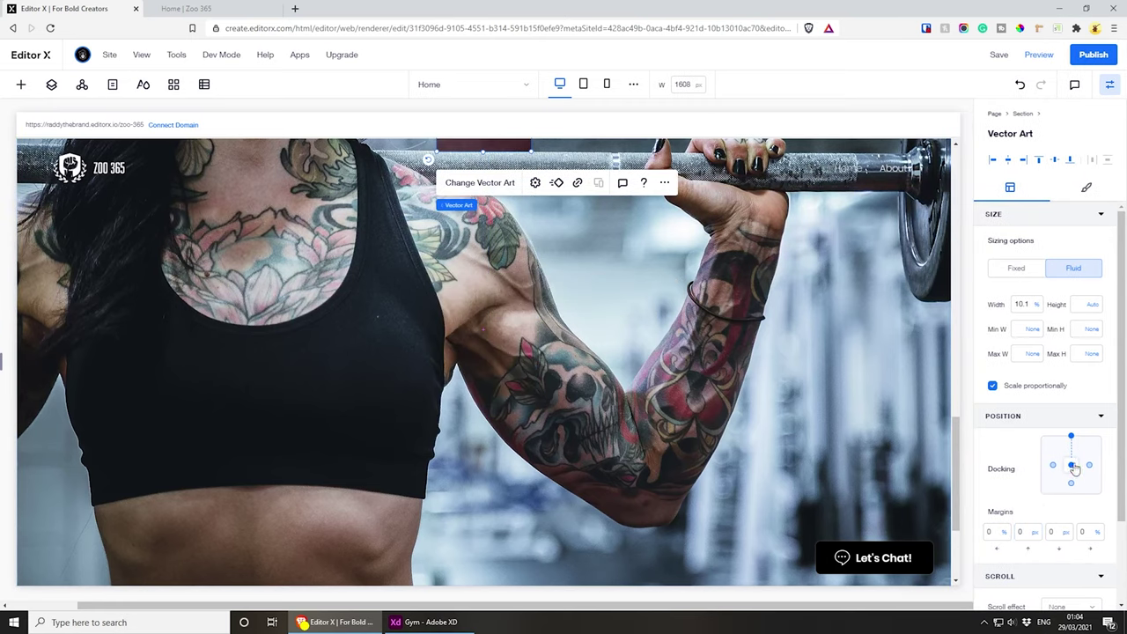
- Undock the red-fade overlay from the section's top edge and set its top margin to 0 px to centre it vertically
left_click(1070, 437)
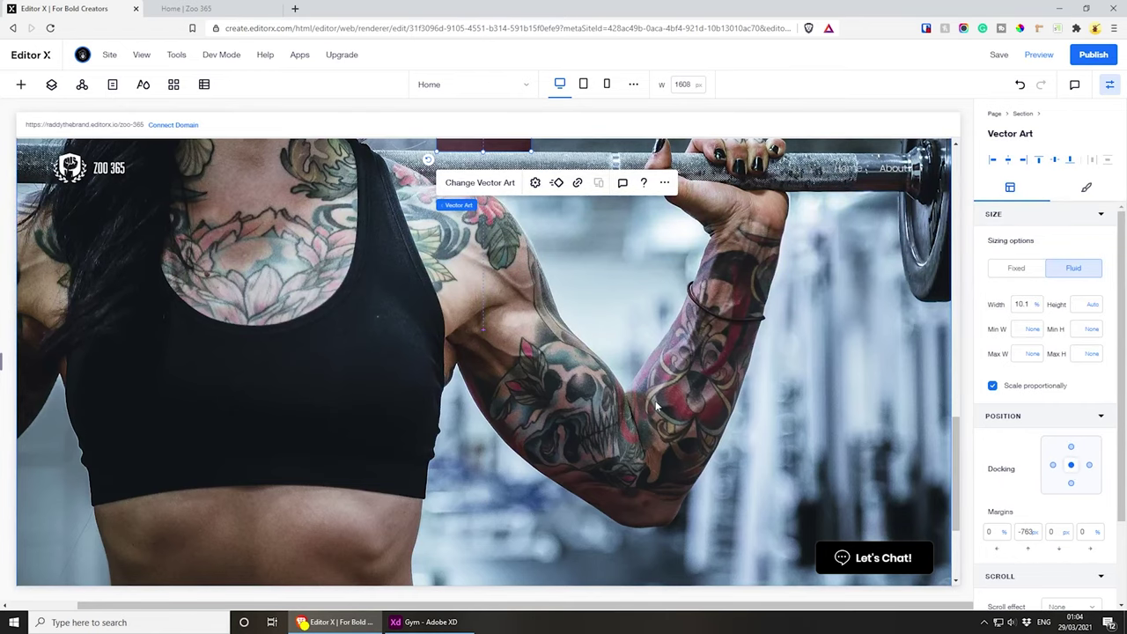
scroll(656, 407, "up", 2)
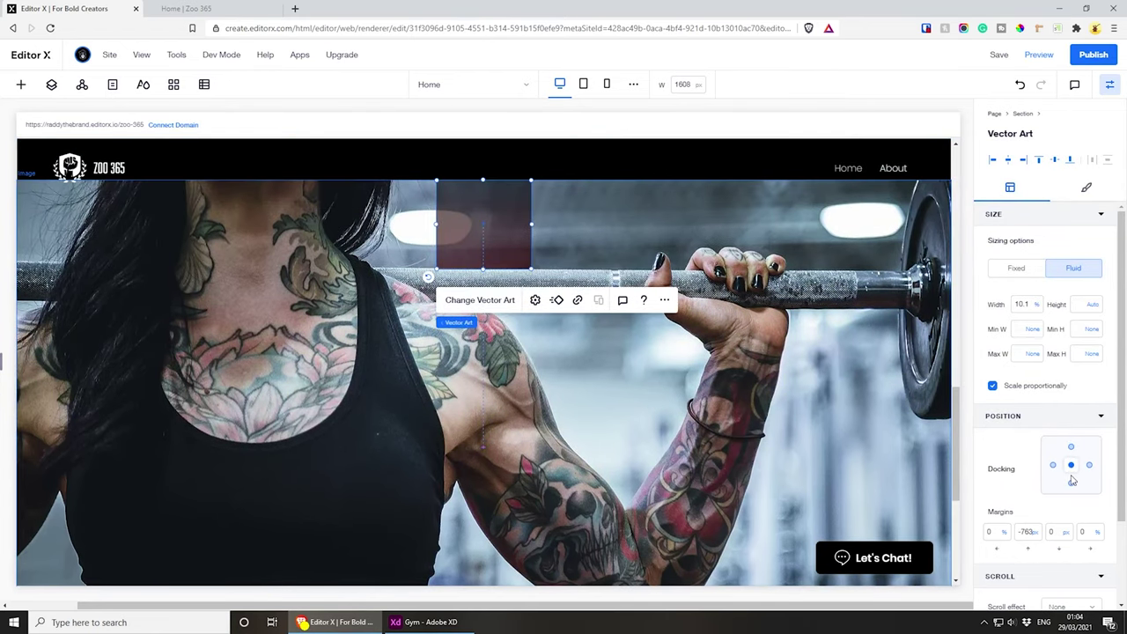
left_click(1030, 533)
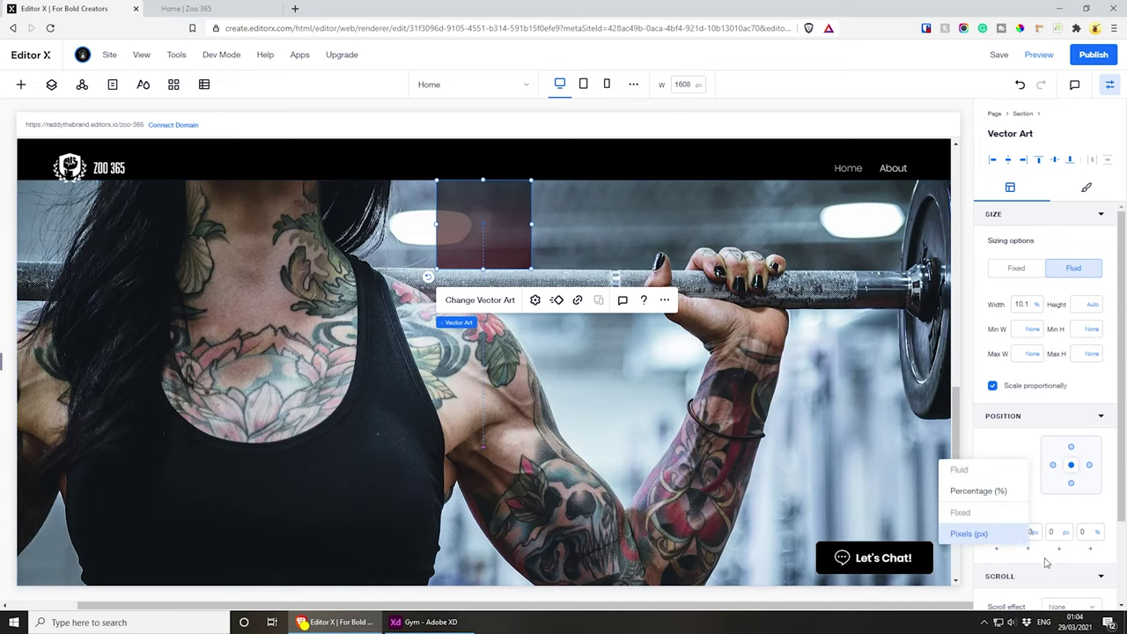
left_click(1024, 533)
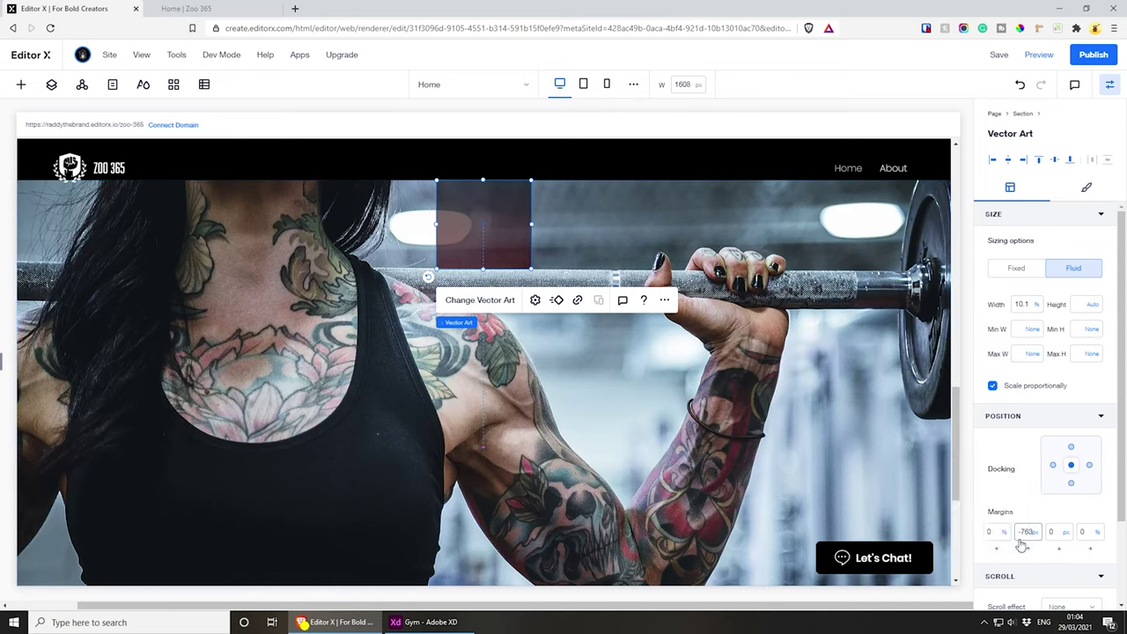
type("0")
key("Return")
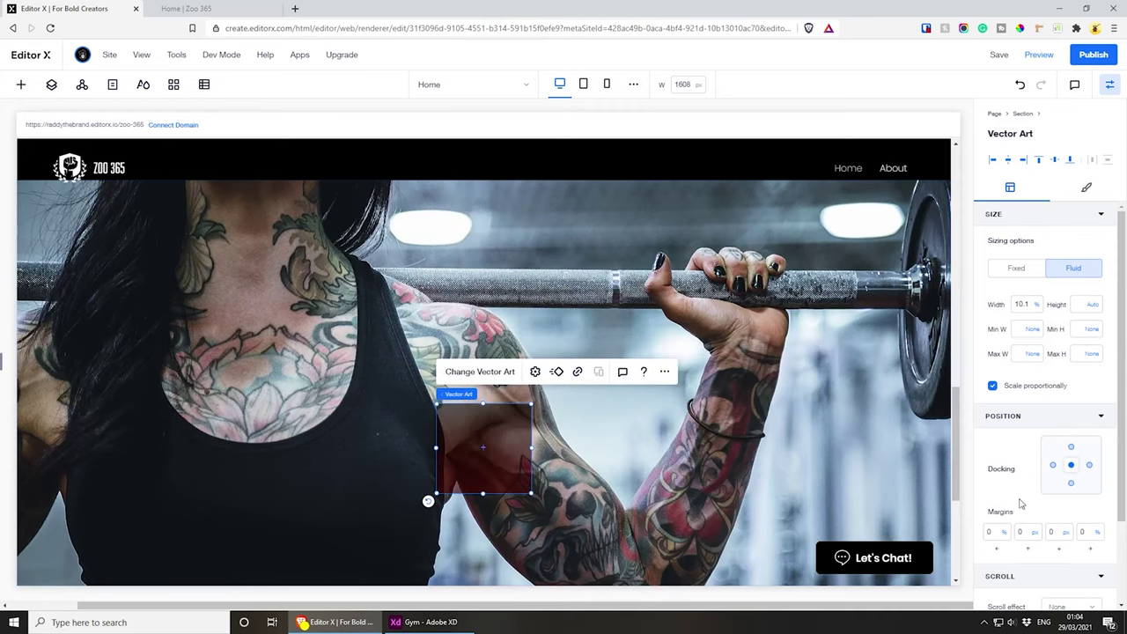
- Set the red-fade overlay's width and height to 100% so it covers the section image
left_click(1024, 304)
key("Return")
left_click(1086, 304)
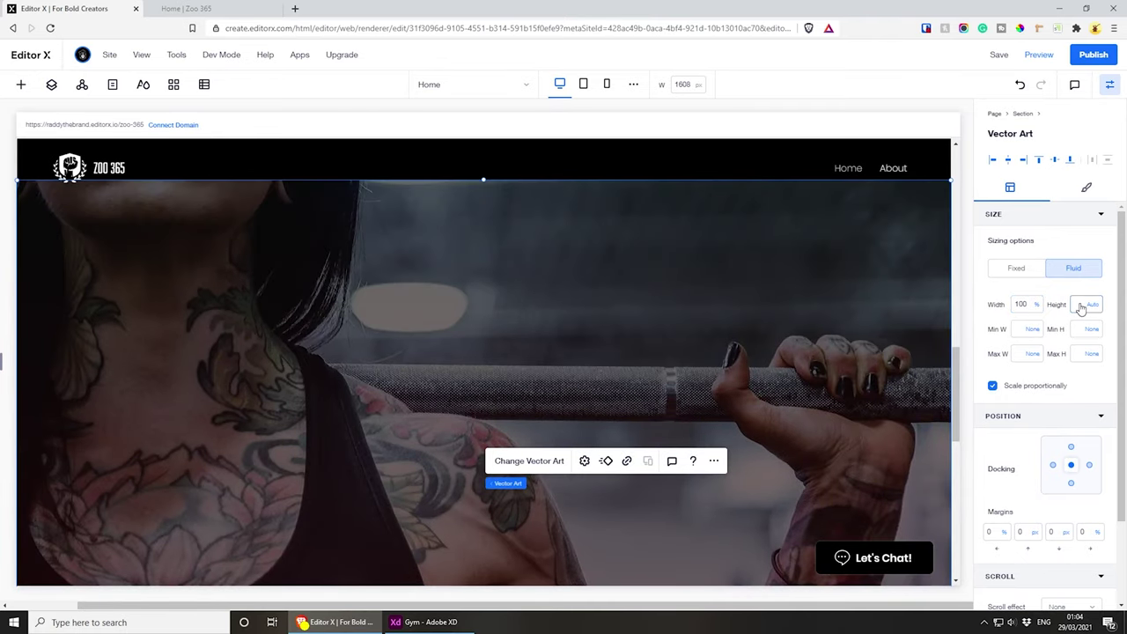
left_click(1092, 304)
left_click(1062, 284)
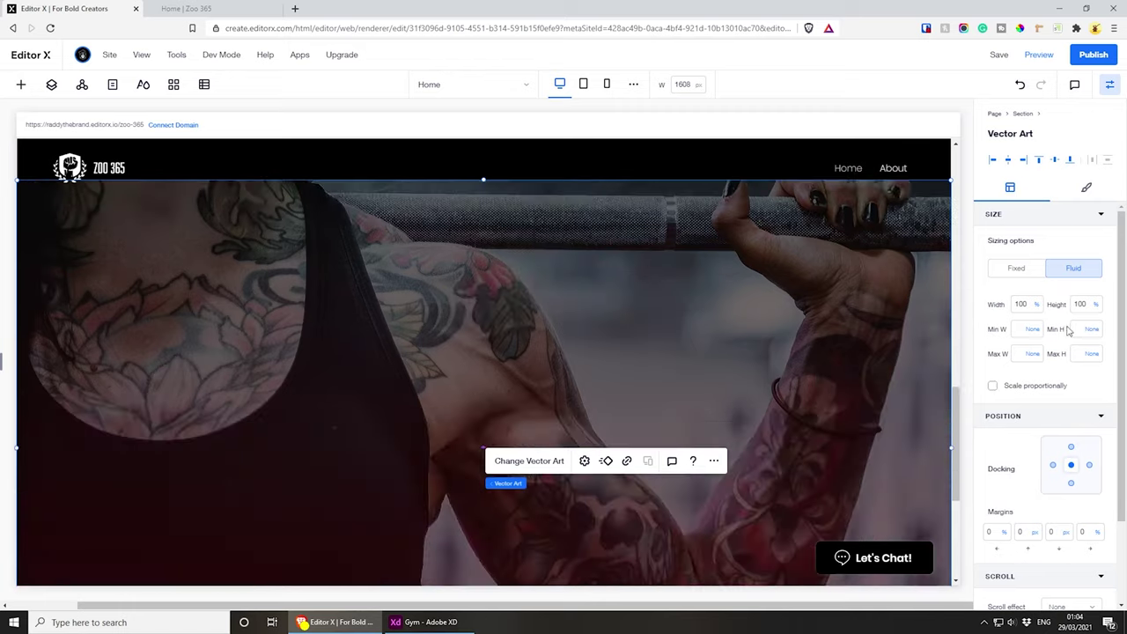
- Examine the overlay across the section and compare it with the Get Started Today area in the Adobe XD design, then return to Editor X
scroll(584, 368, "down", 3)
scroll(579, 352, "up", 3)
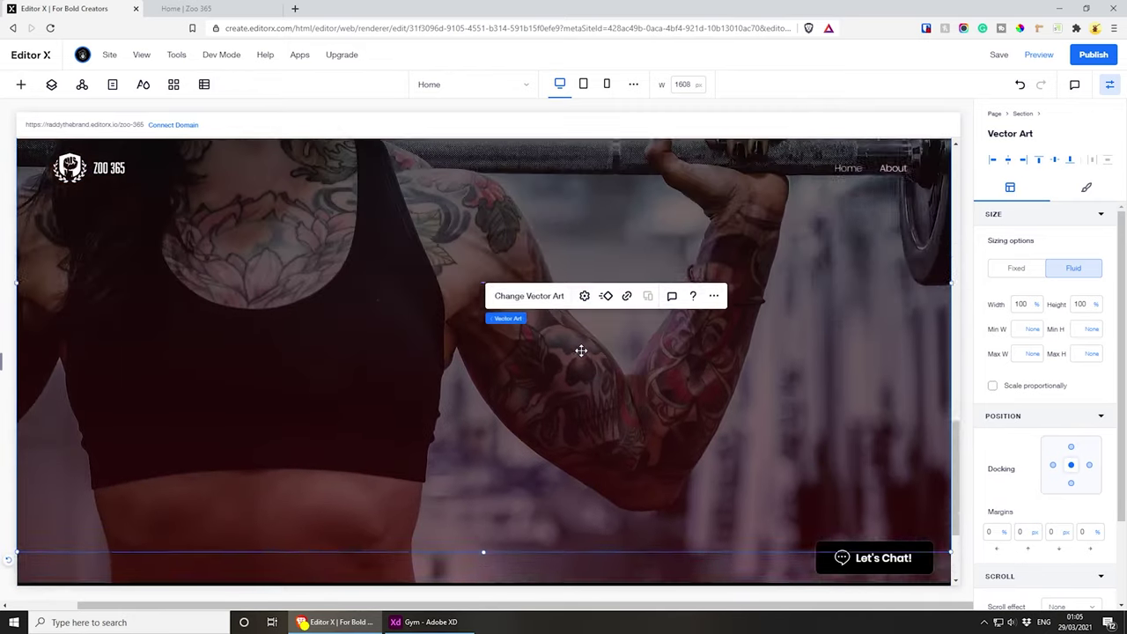
scroll(558, 319, "down", 1)
scroll(564, 365, "down", 2)
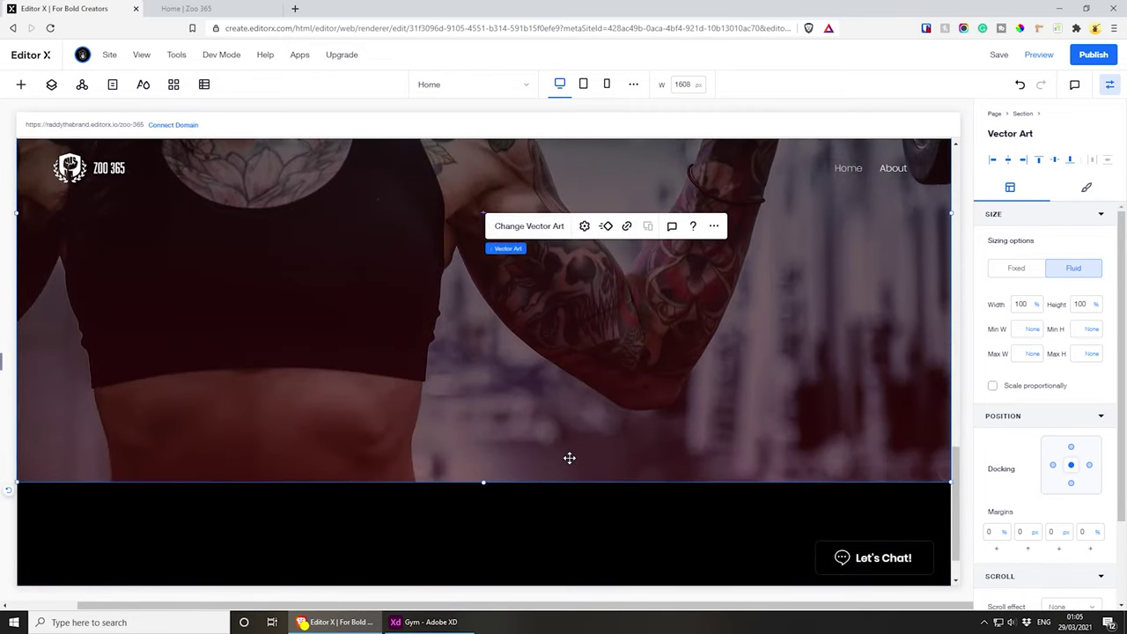
scroll(569, 458, "up", 3)
left_click(425, 622)
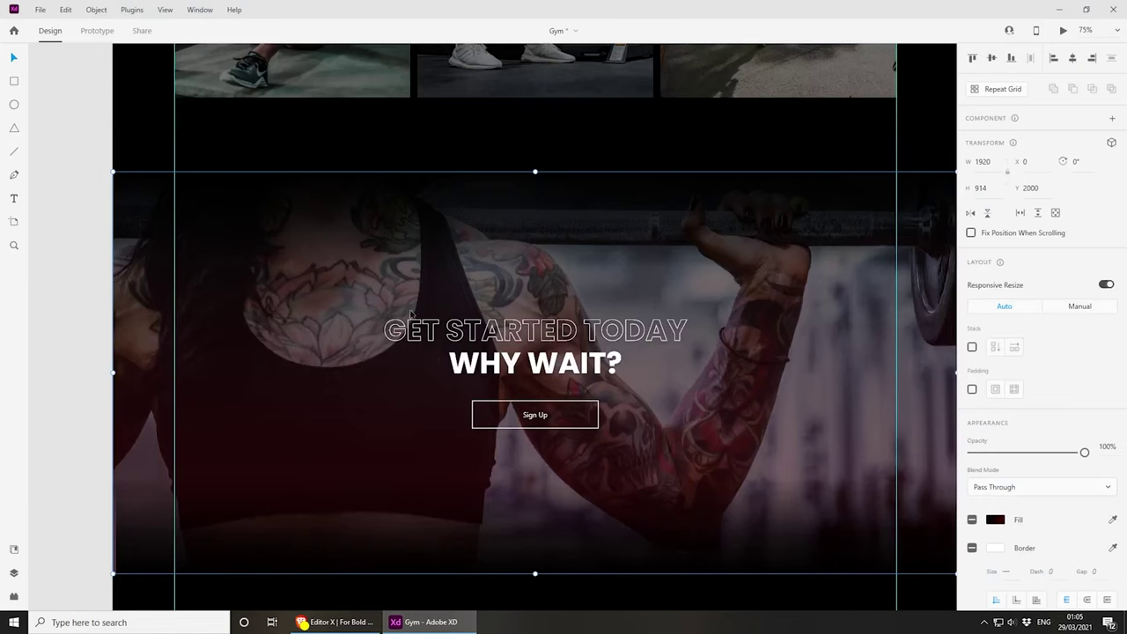
scroll(419, 229, "up", 1)
key("Escape")
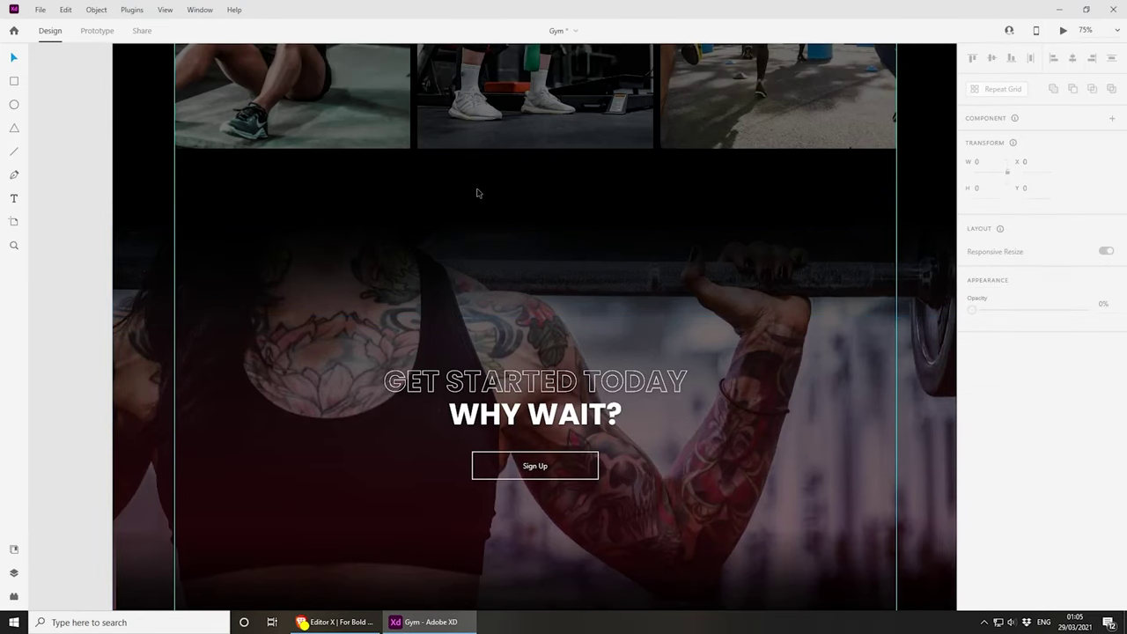
scroll(490, 283, "down", 2)
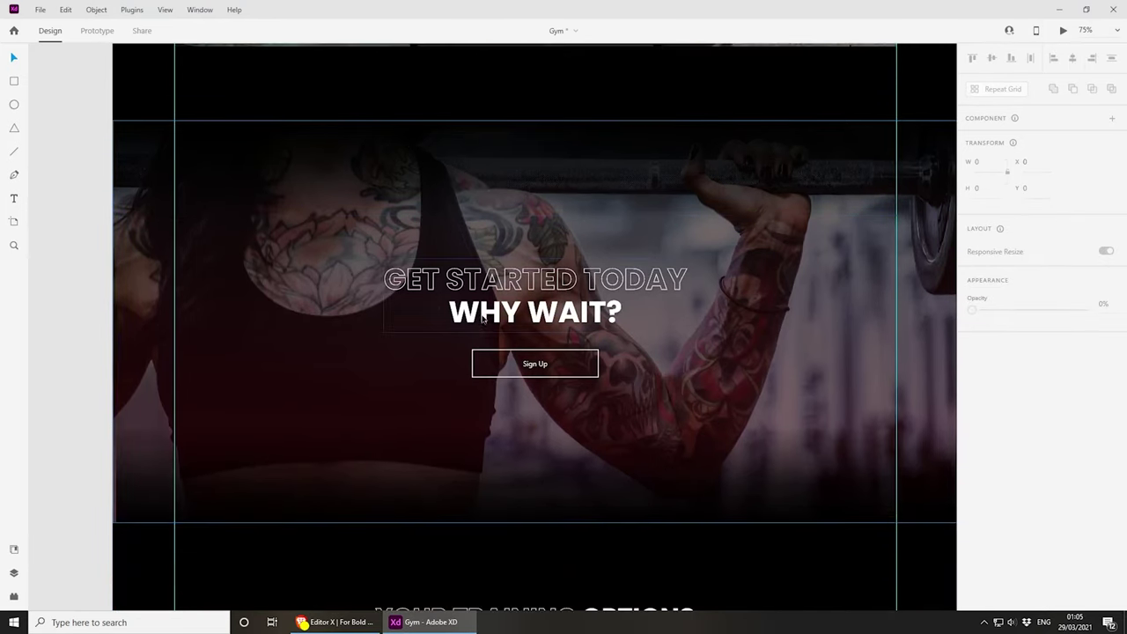
left_click(337, 621)
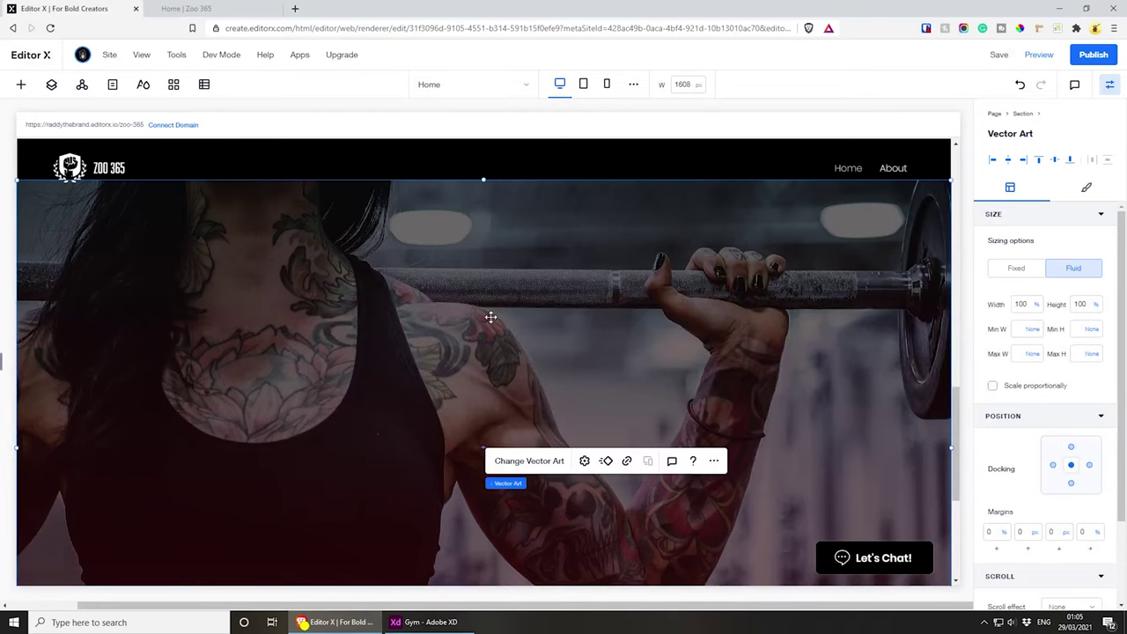
- Add a basic shape and move it onto the Get Started Today section over the red-fade overlay
left_click(21, 85)
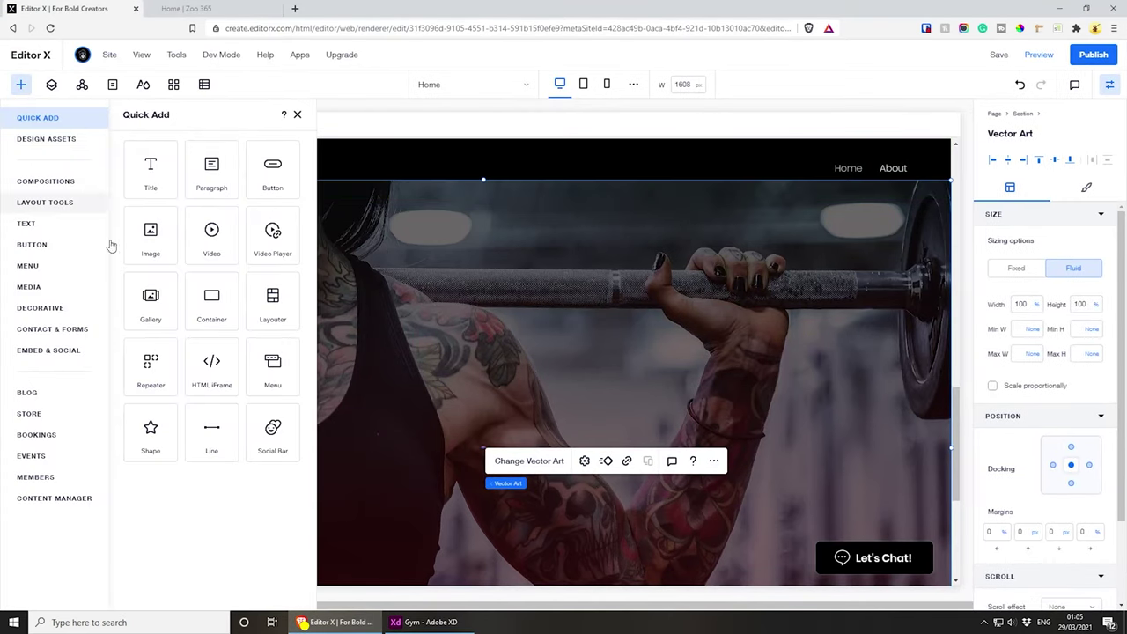
left_click(167, 444)
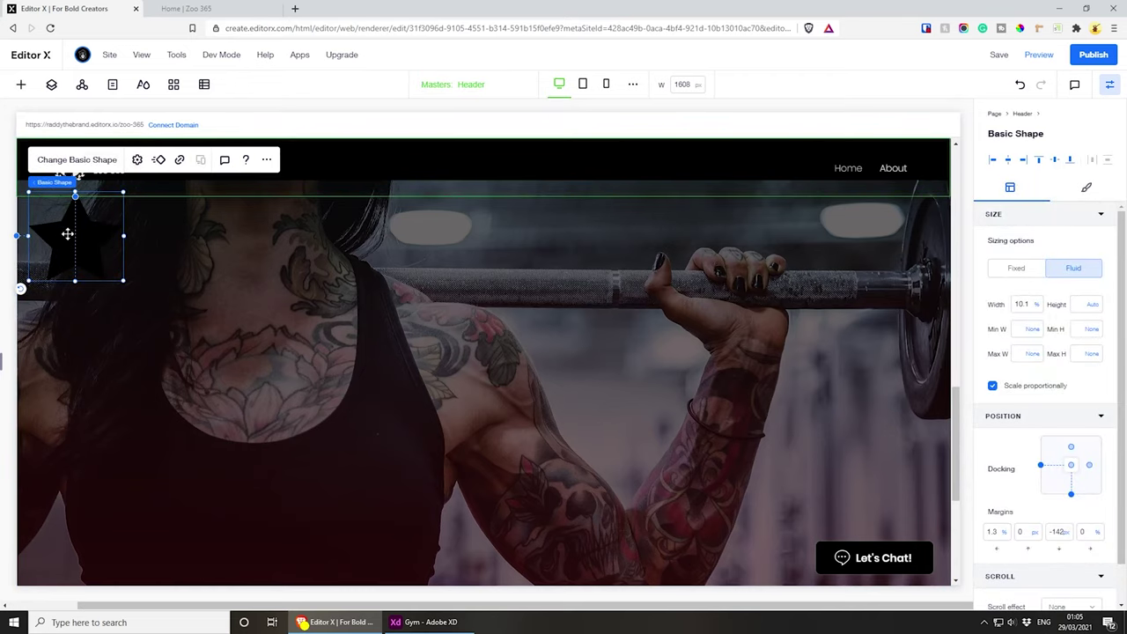
left_click_drag(67, 234, 503, 319)
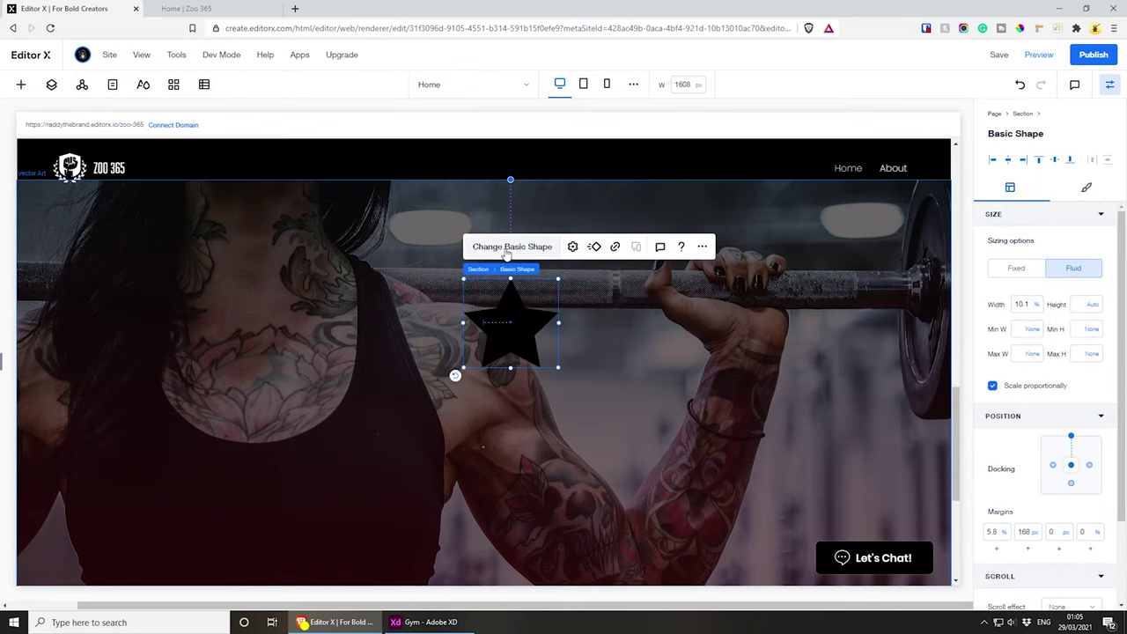
- Upload small-fade.svg and replace the star shape with that vector art
left_click(508, 249)
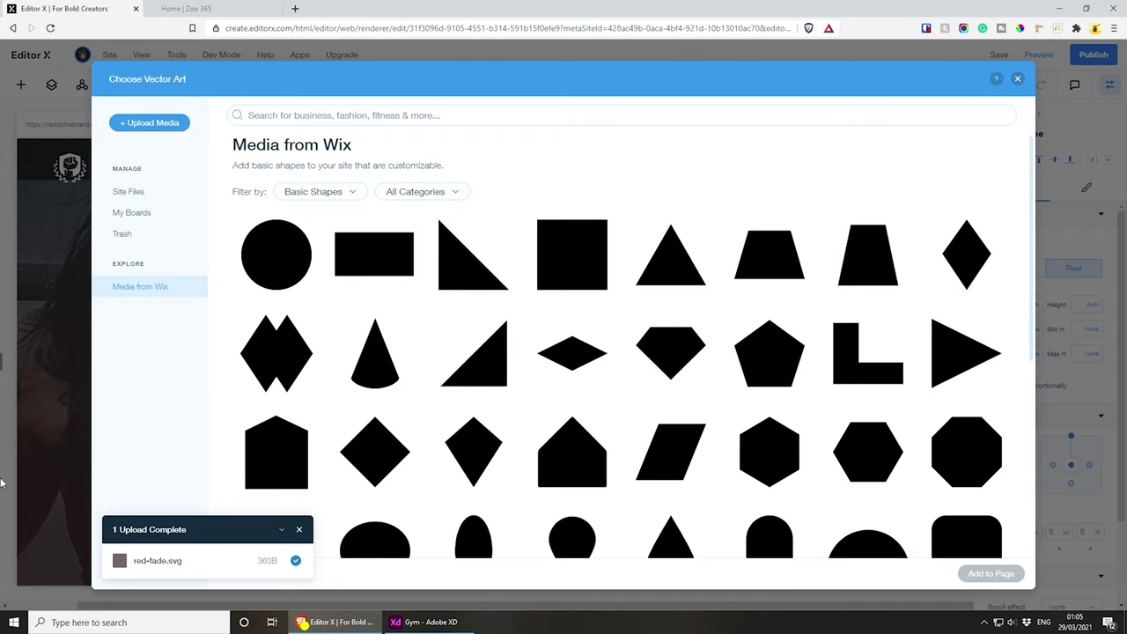
left_click(299, 530)
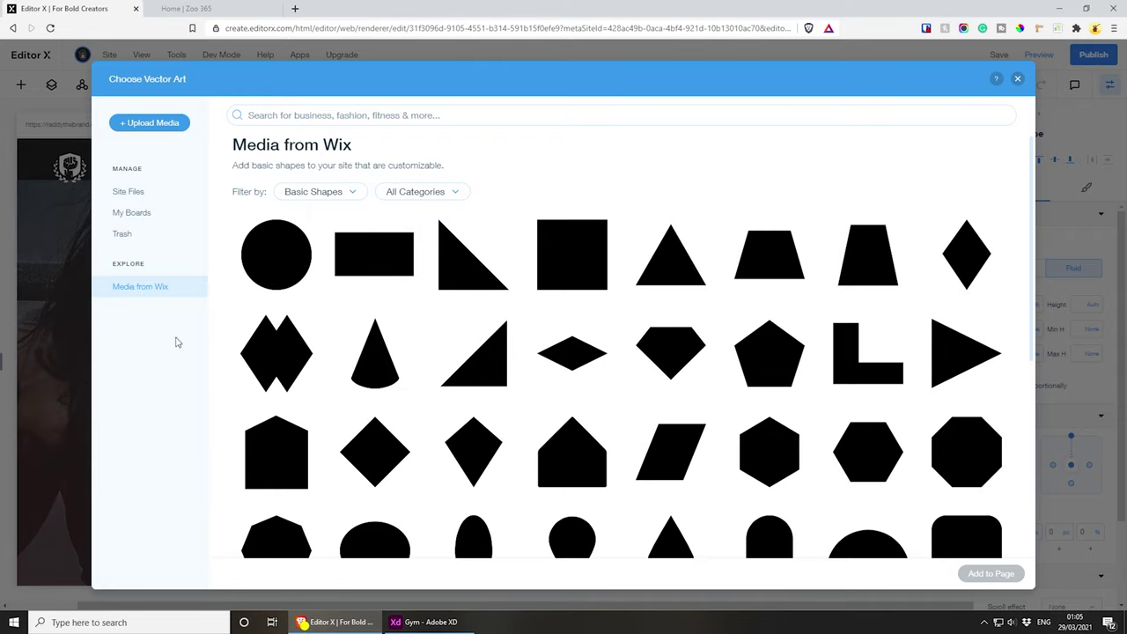
left_click(146, 123)
left_click_drag(176, 9, 562, 306)
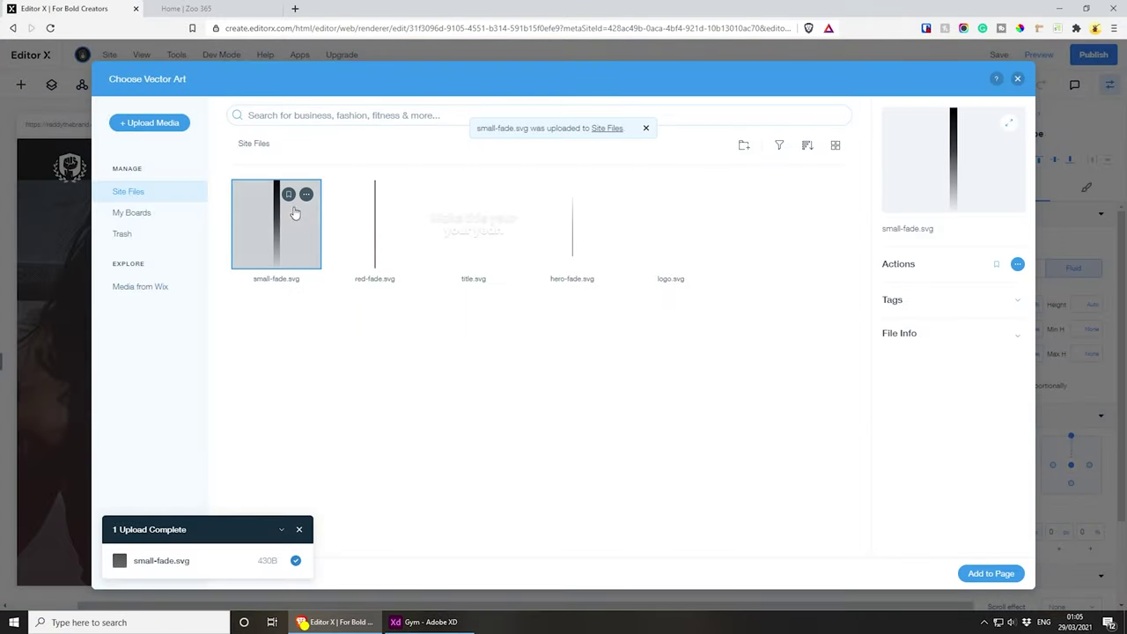
left_click(992, 573)
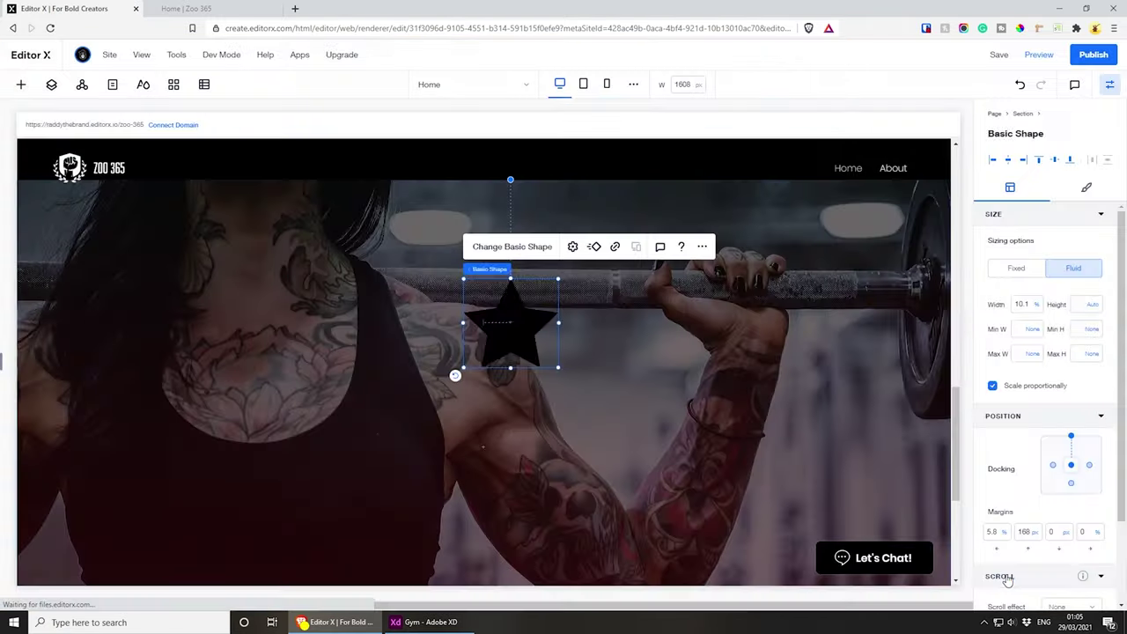
- Turn off keeping the original proportions for the small-fade vector art
left_click(563, 248)
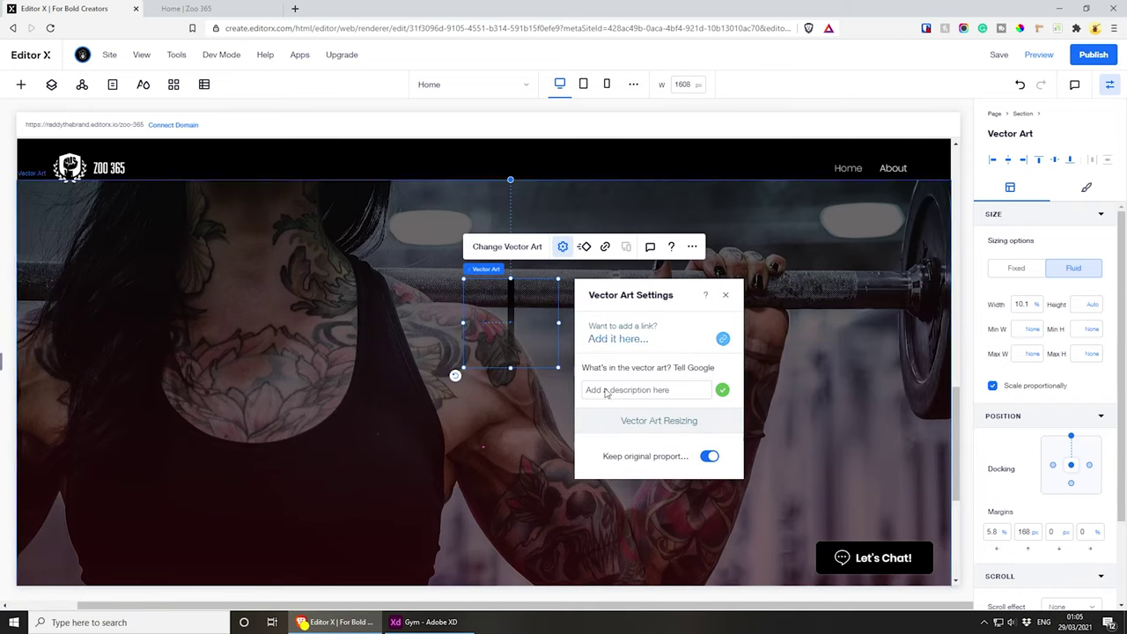
left_click(710, 457)
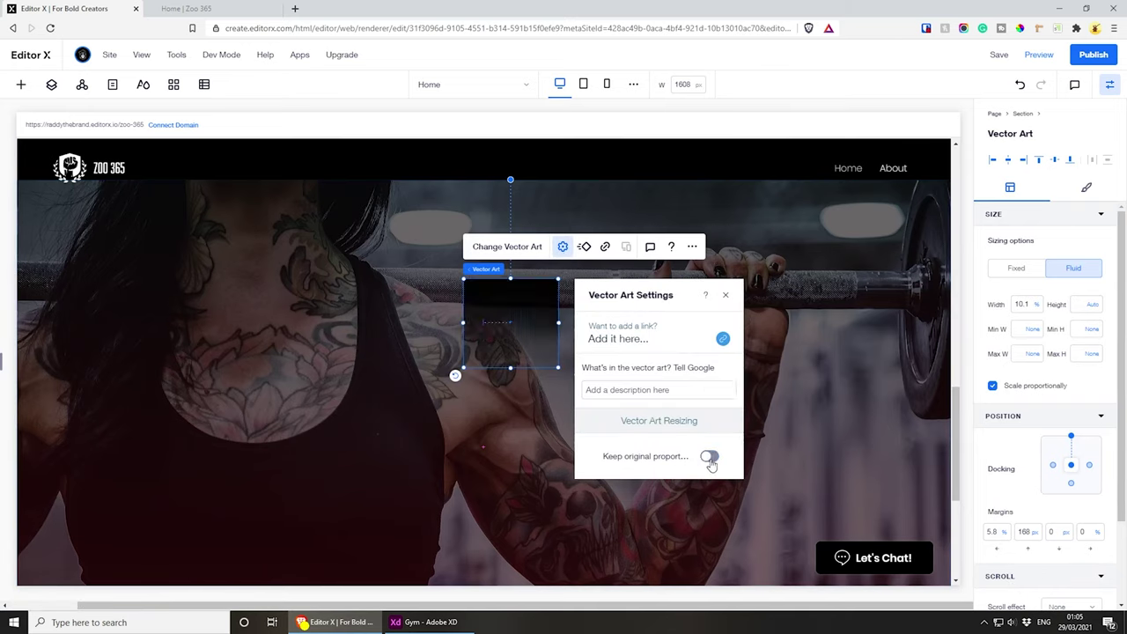
left_click(727, 297)
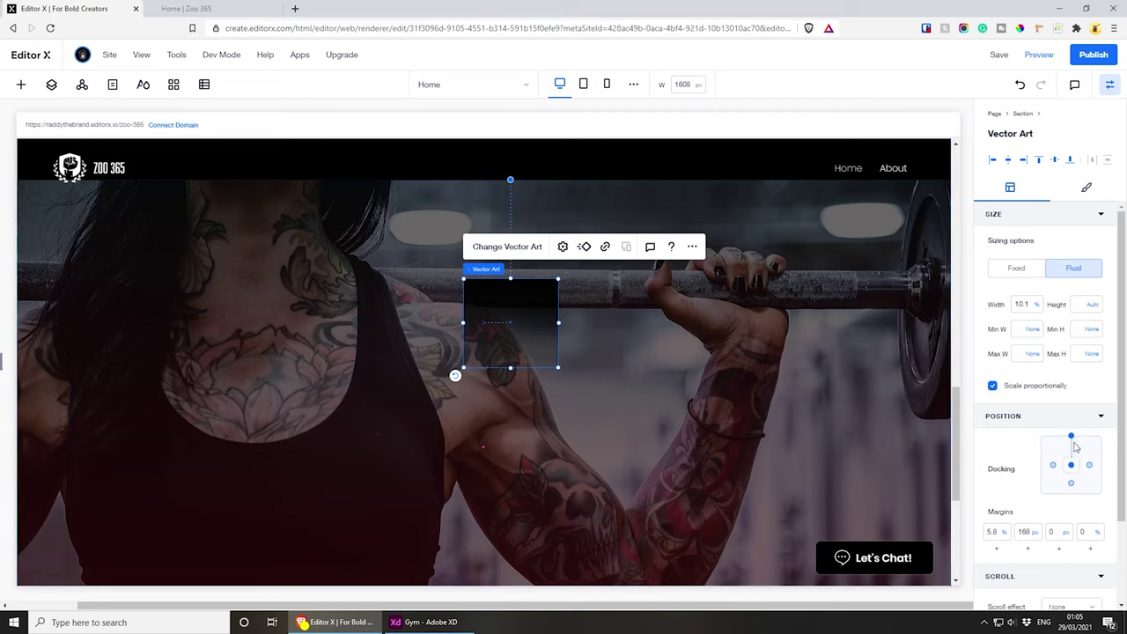
- Set the small fade's left margin to 0% and its top margin to 0 px
double_click(980, 533)
type("0")
key("Tab")
type("0")
left_click(1029, 511)
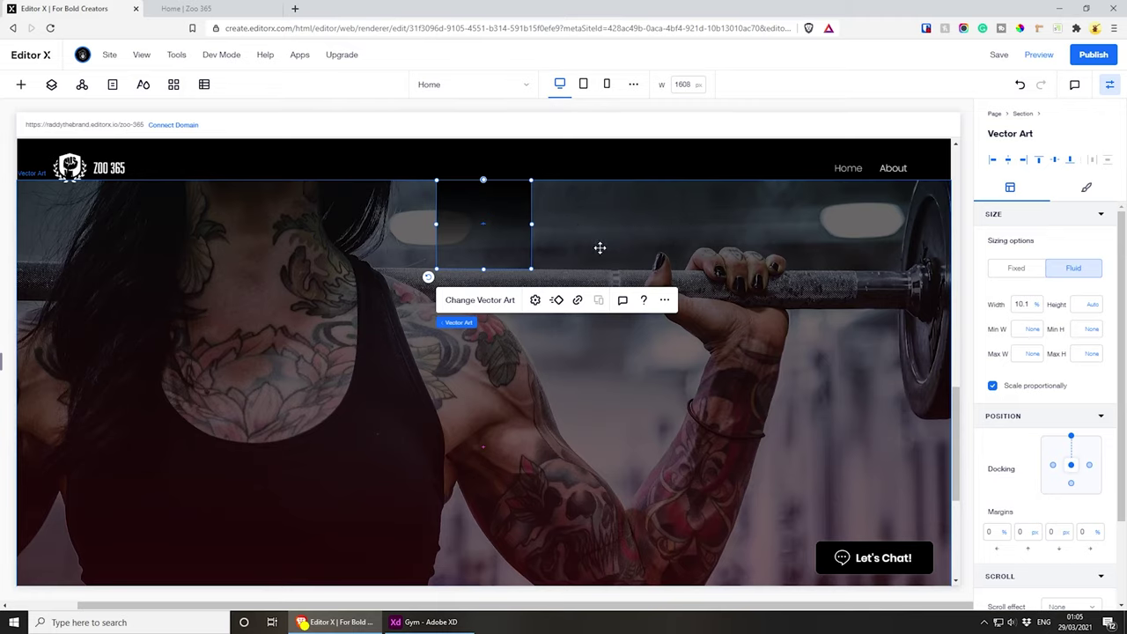
- Set the small fade's width to 100%
left_click(1031, 305)
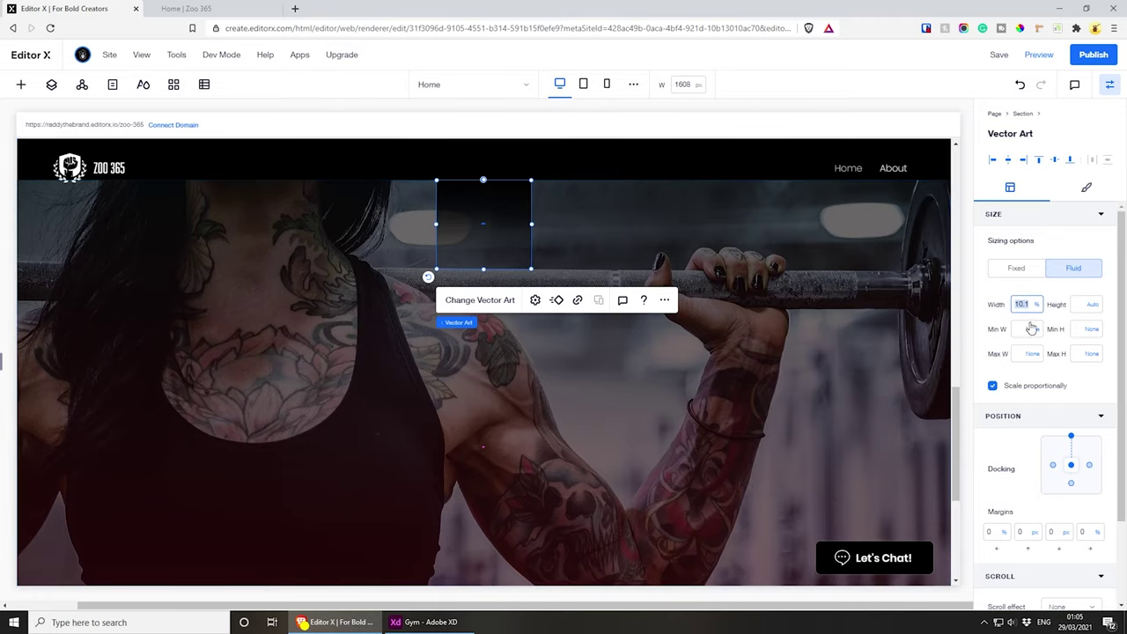
type("100")
key("Return")
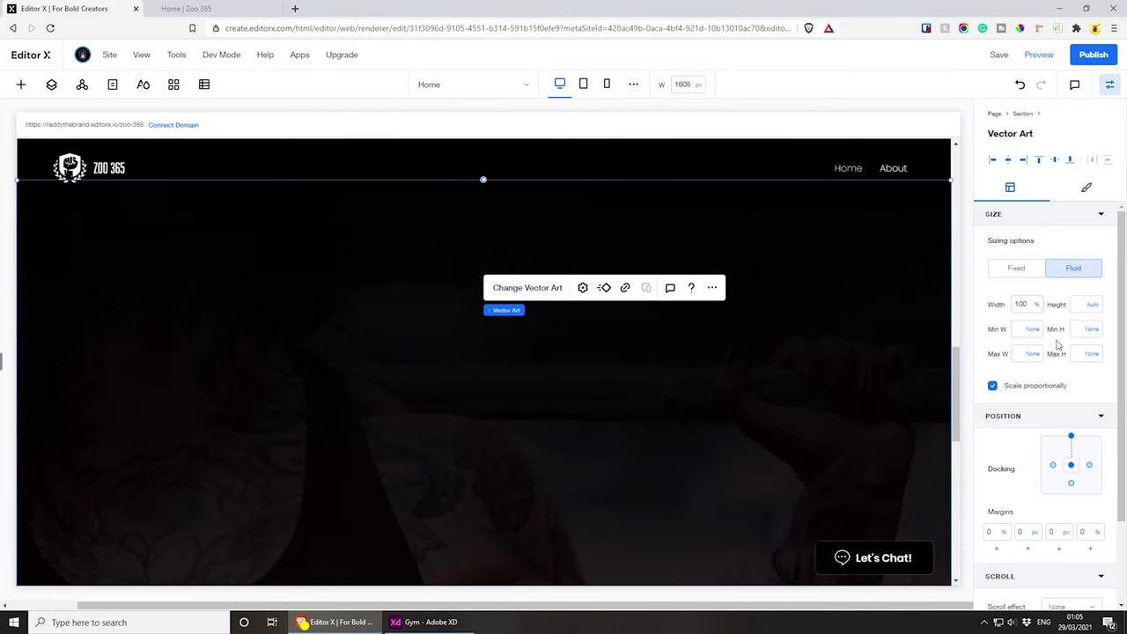
- Check the upper fade's dimensions in the Adobe XD design, return to Editor X and set the small fade's height to 118 px
scroll(660, 475, "down", 4)
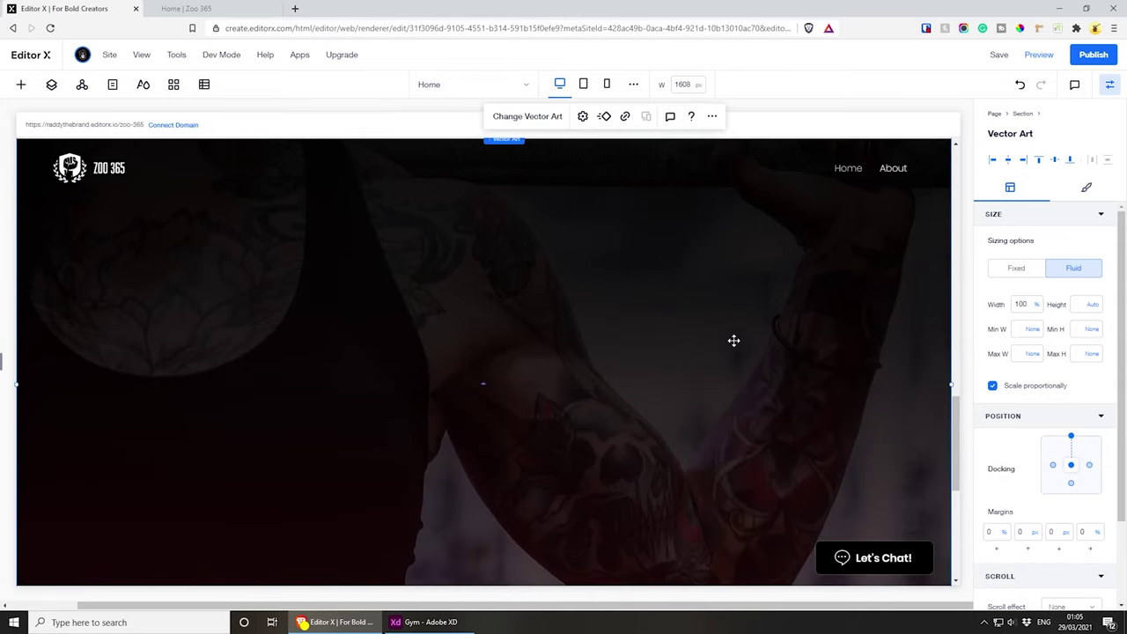
scroll(541, 352, "down", 3)
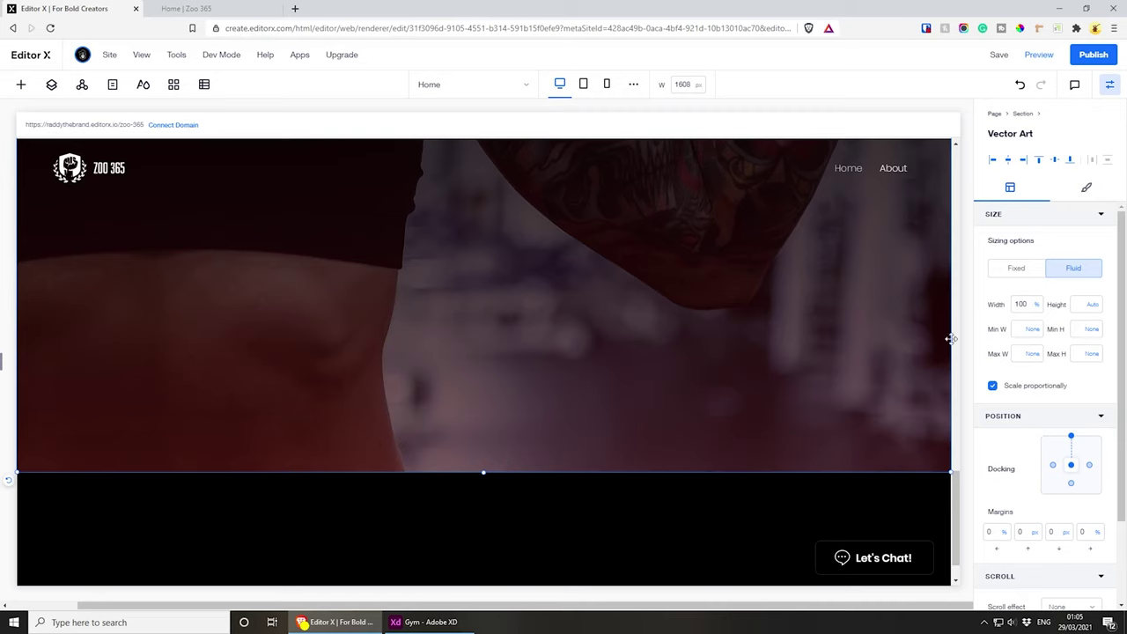
scroll(476, 590, "up", 2)
left_click(426, 269)
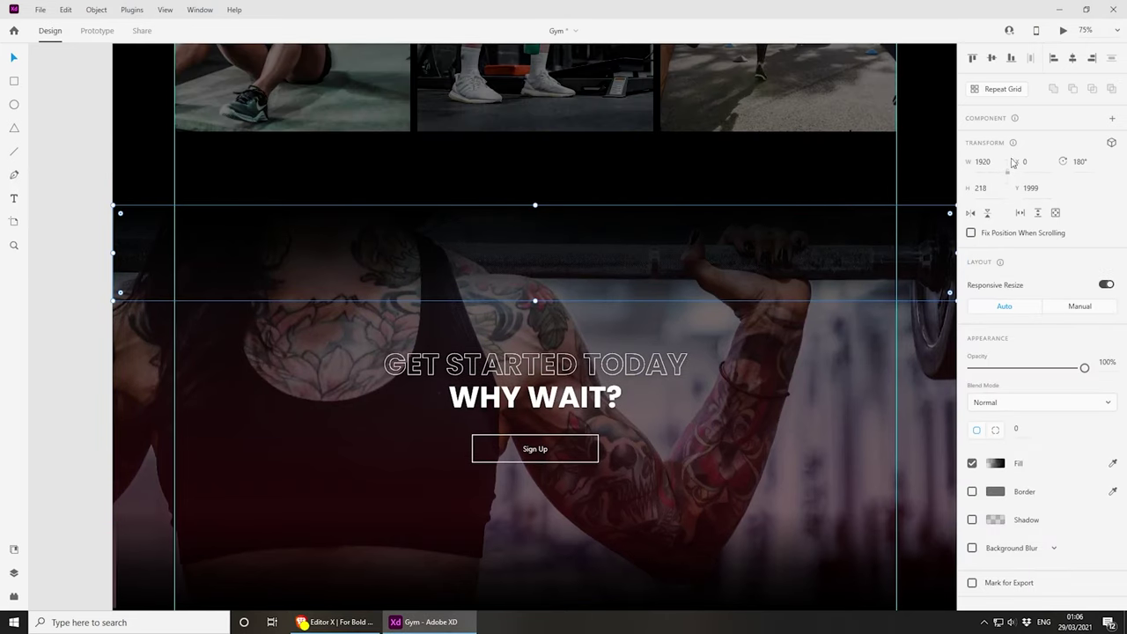
left_click(1054, 11)
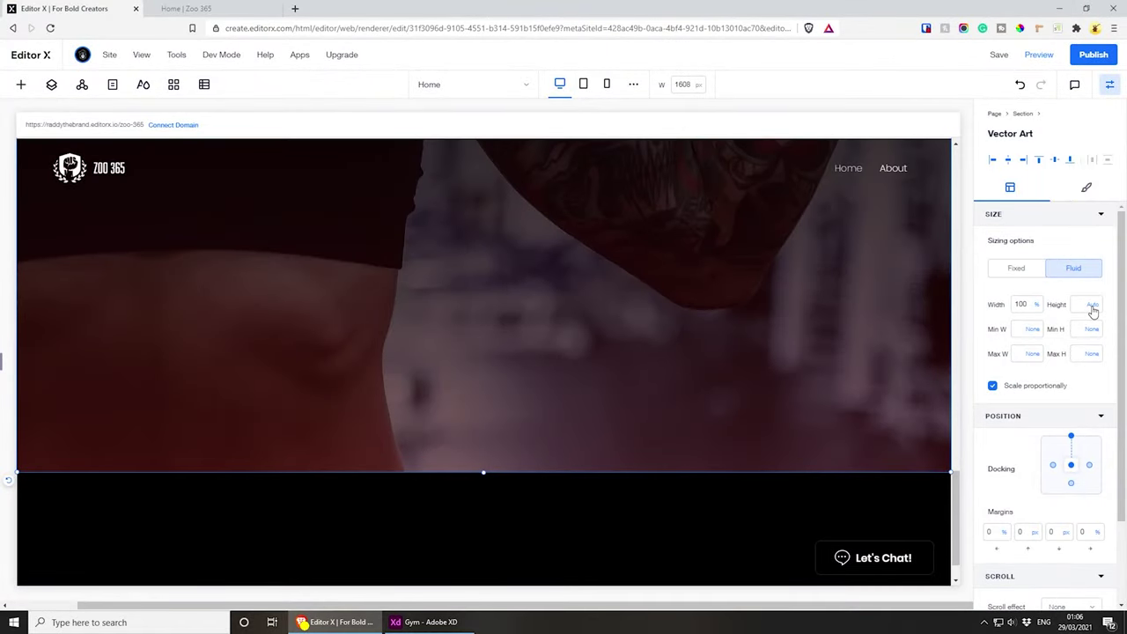
left_click(1087, 305)
left_click(1021, 348)
left_click(1083, 305)
key("Return")
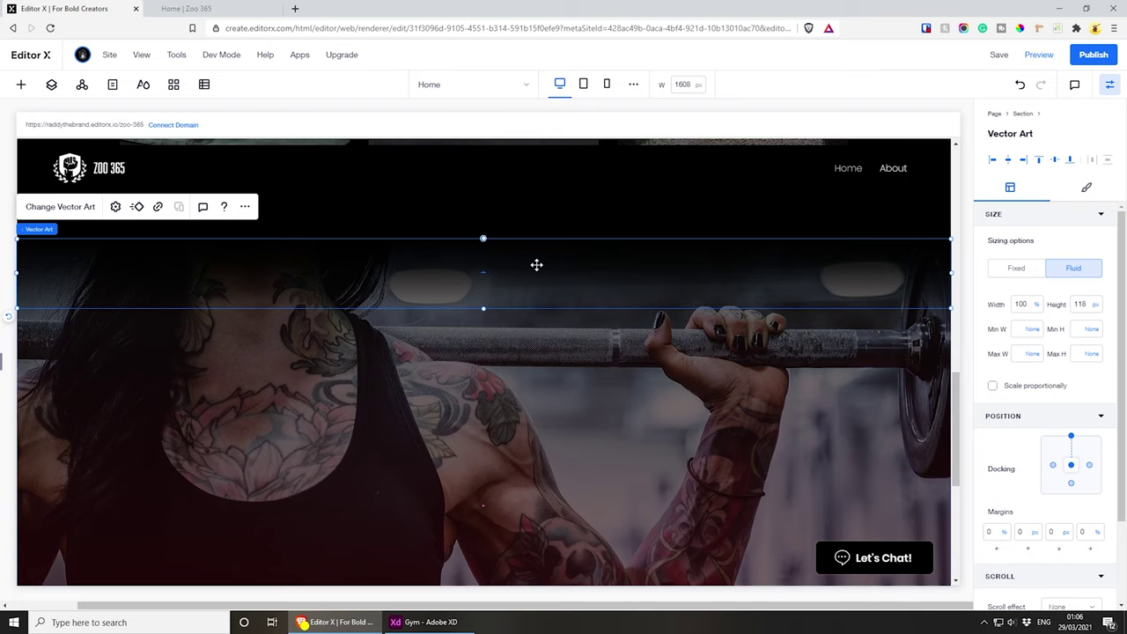
- Dock the small fade to the section's bottom edge instead of the top, with a 0 px bottom margin
left_click_drag(536, 265, 536, 497)
scroll(518, 436, "down", 3)
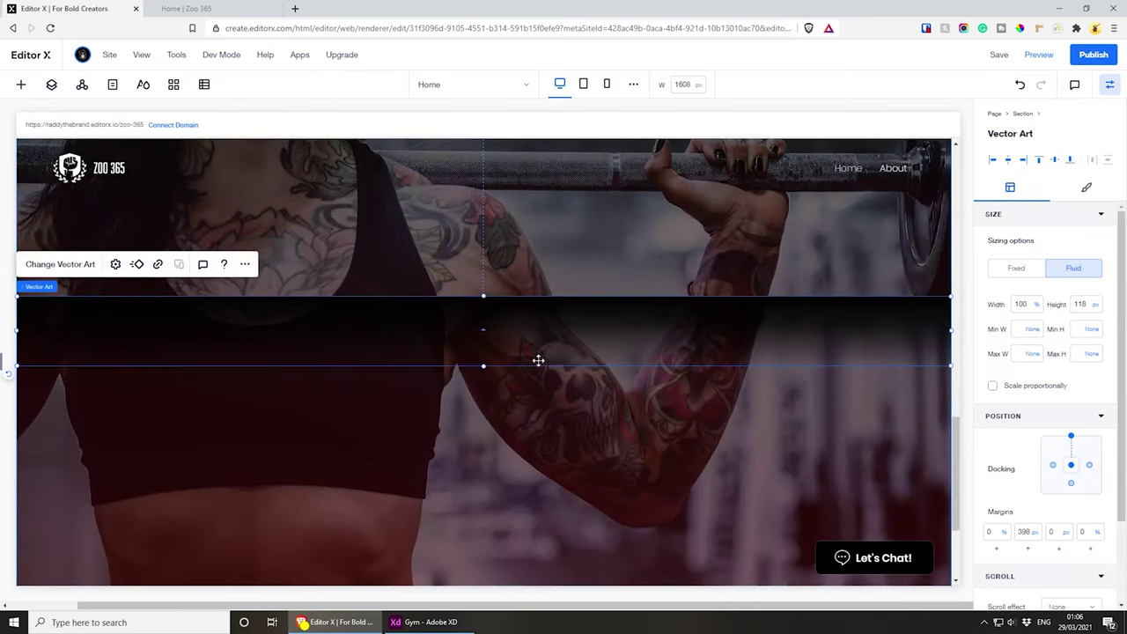
left_click(1071, 483)
left_click(1070, 435)
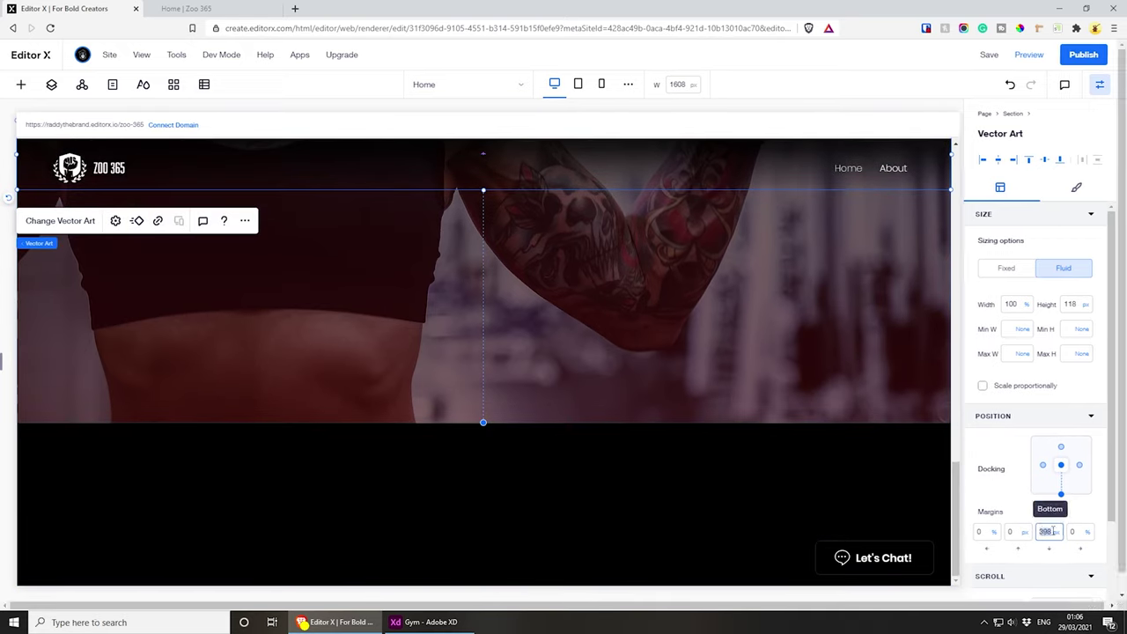
double_click(1054, 532)
type("0")
key("Return")
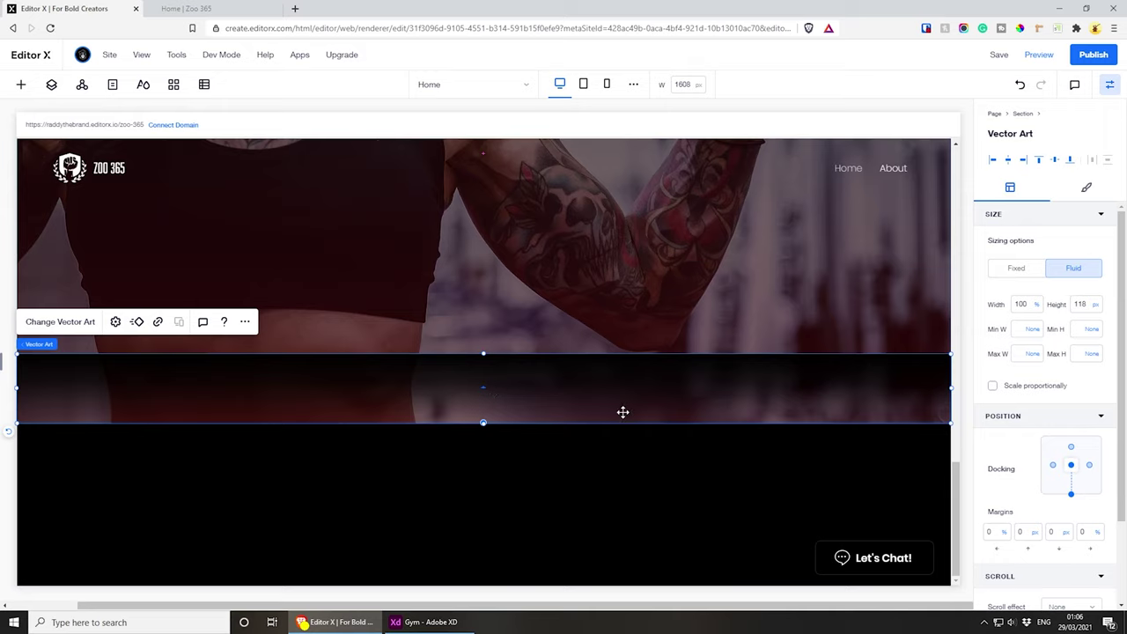
- Rotate the fade at the section's bottom edge by 180 degrees and save the site
scroll(1044, 471, "down", 3)
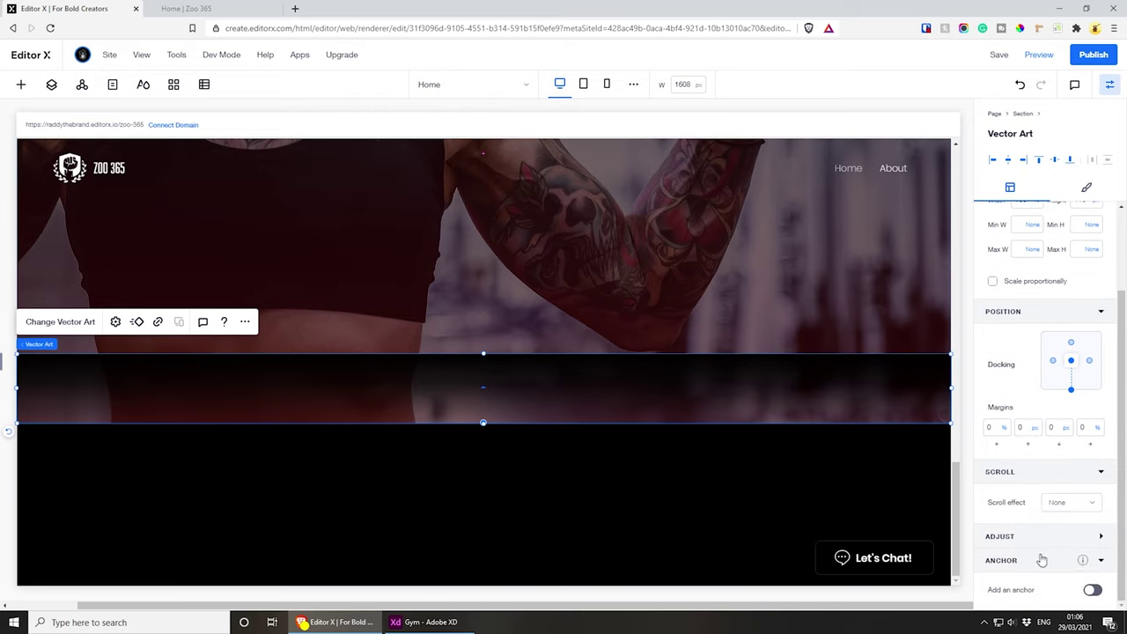
left_click(1095, 560)
left_click(1091, 570)
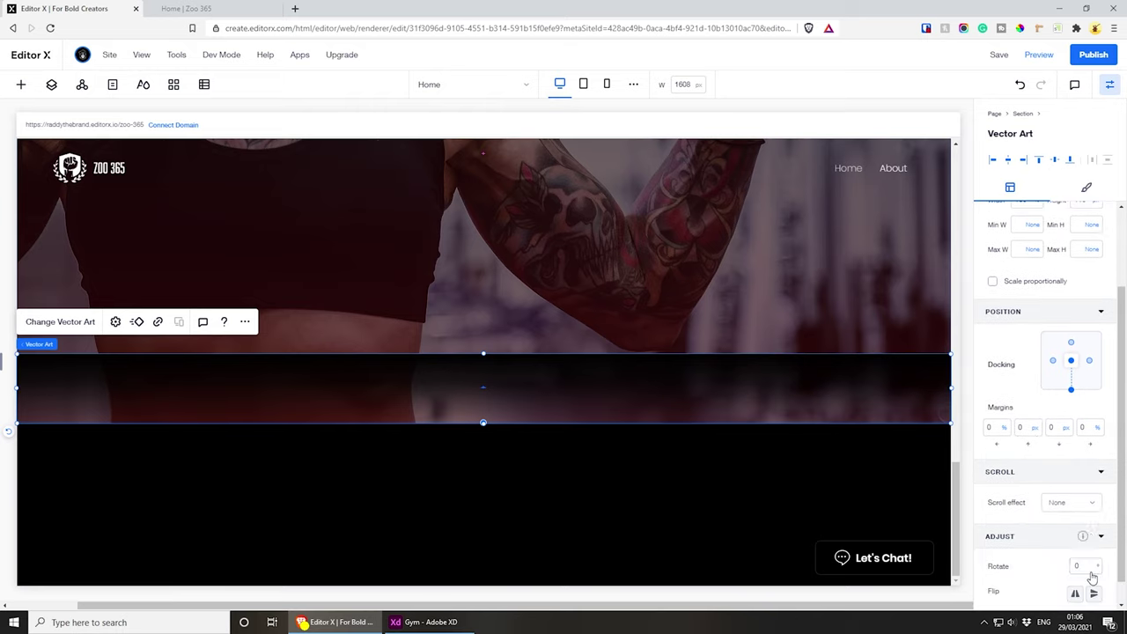
scroll(1088, 563, "down", 1)
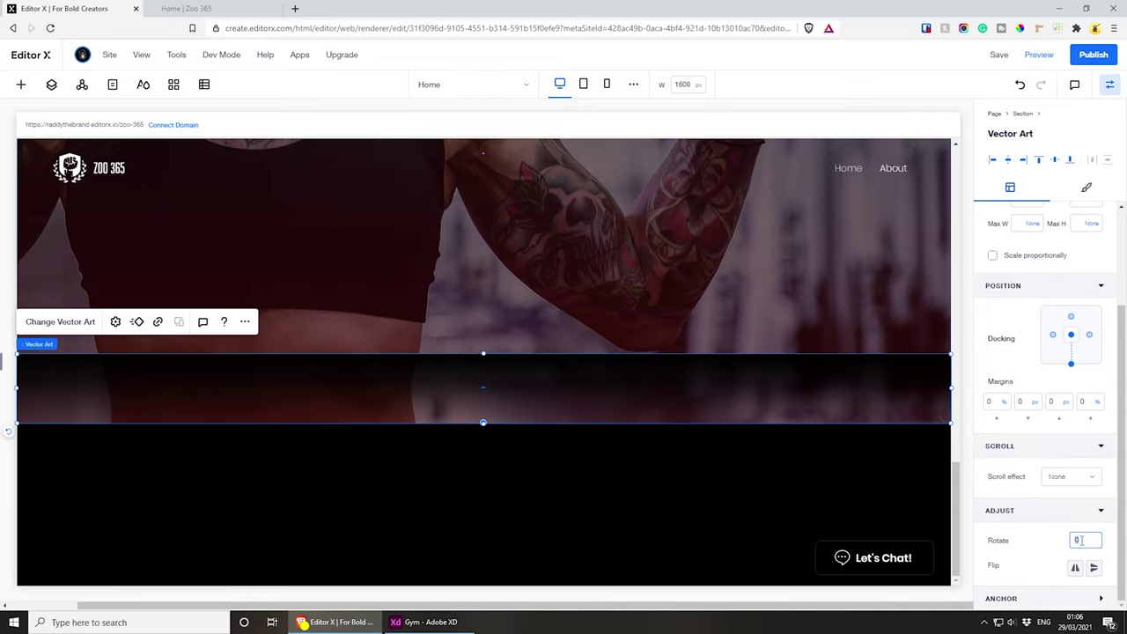
key("Return")
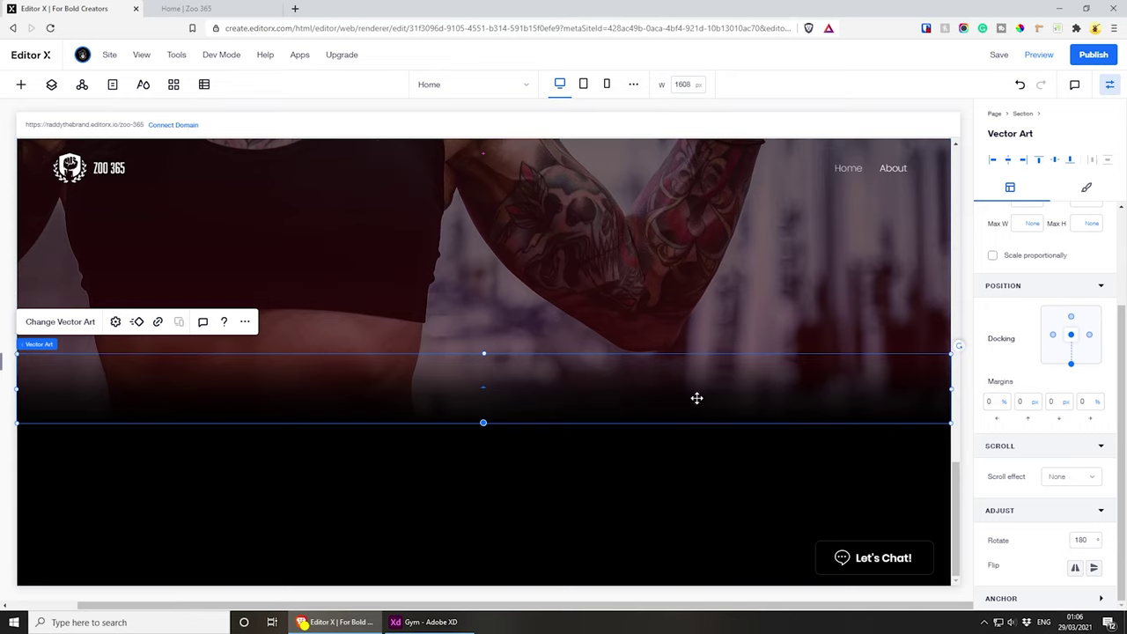
left_click_drag(569, 405, 538, 453)
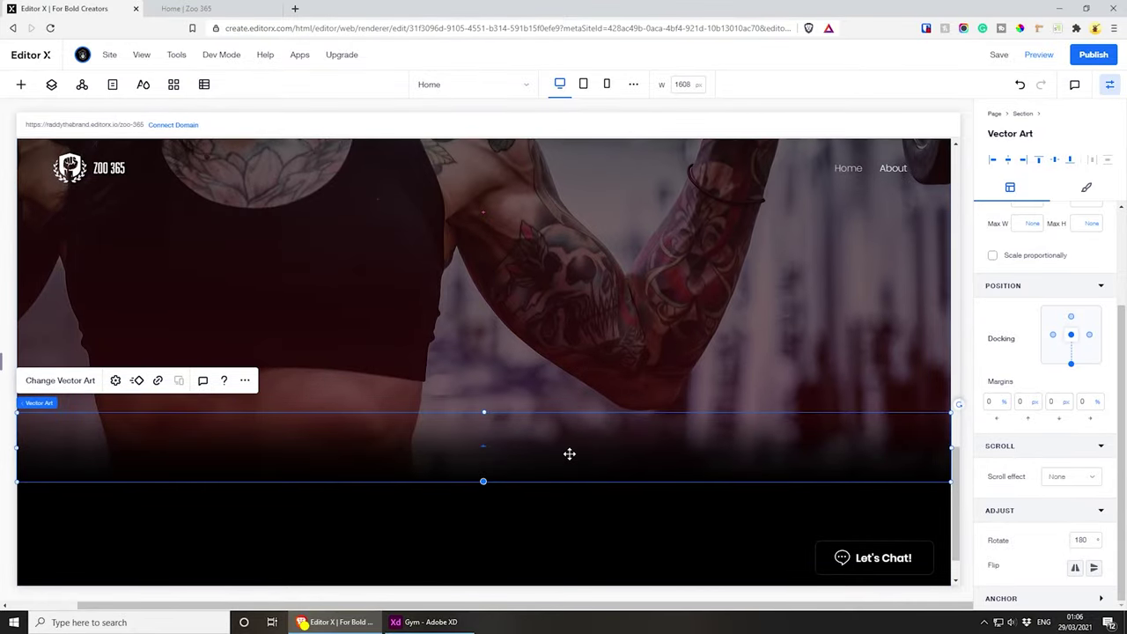
left_click(997, 54)
scroll(594, 491, "up", 2)
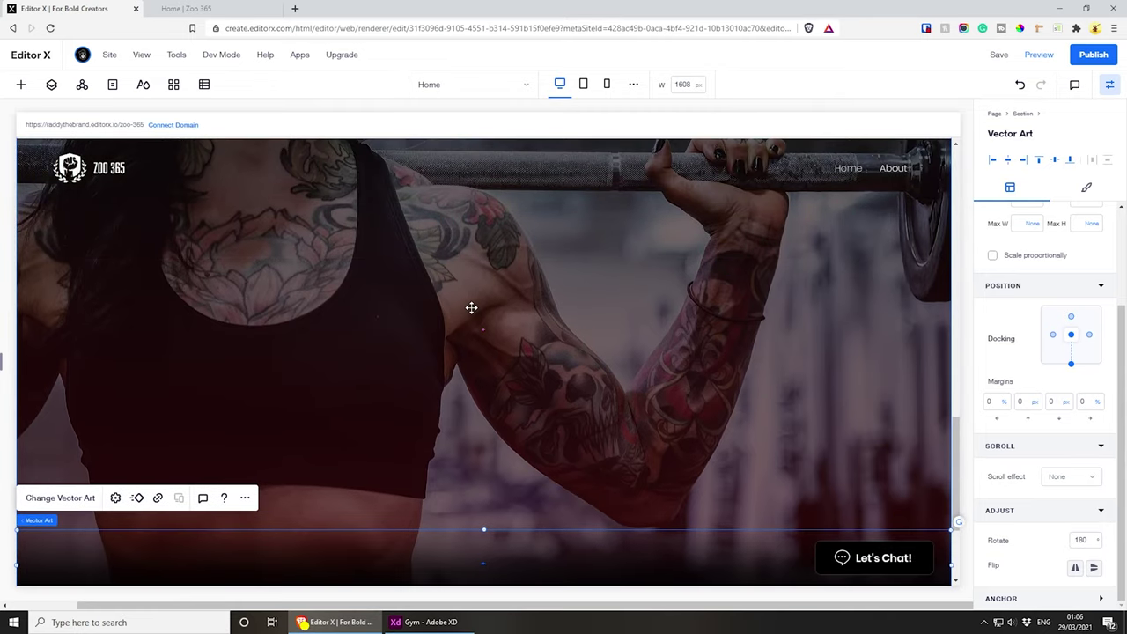
- Add a basic shape to the Get Started Today section, move it to the middle and dock it to the centre
left_click(21, 84)
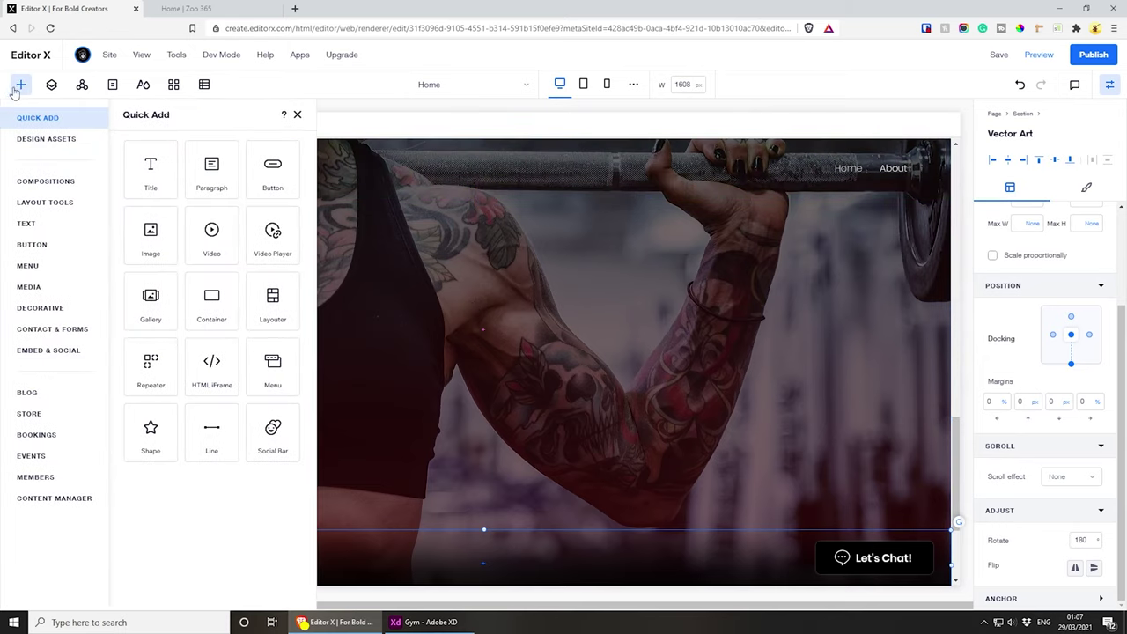
left_click(155, 428)
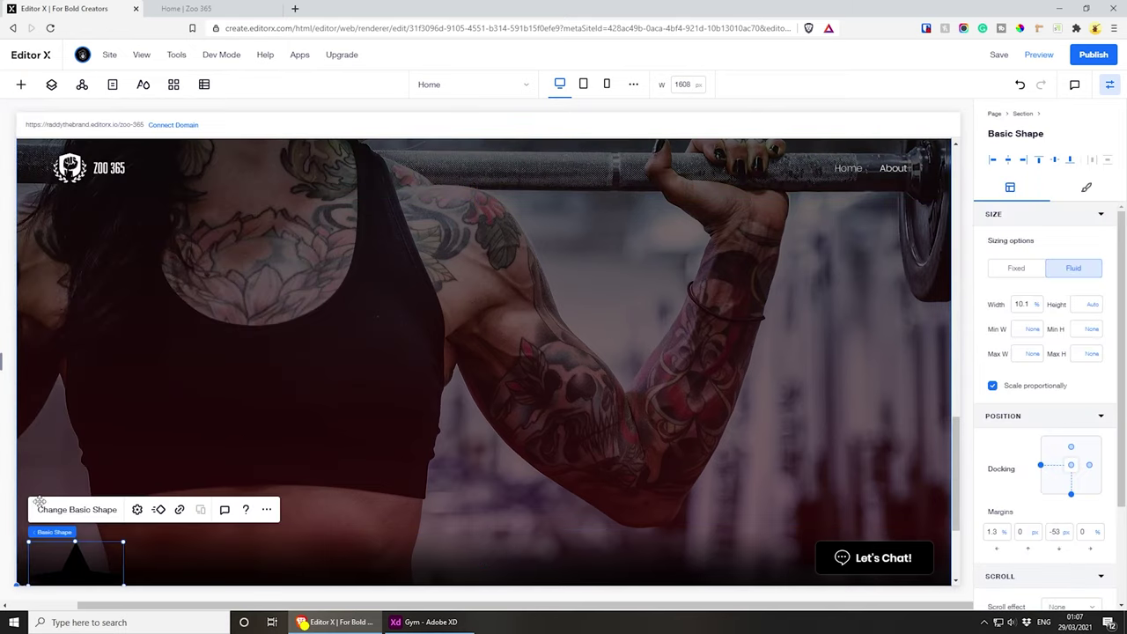
left_click_drag(65, 569, 474, 314)
left_click(1071, 438)
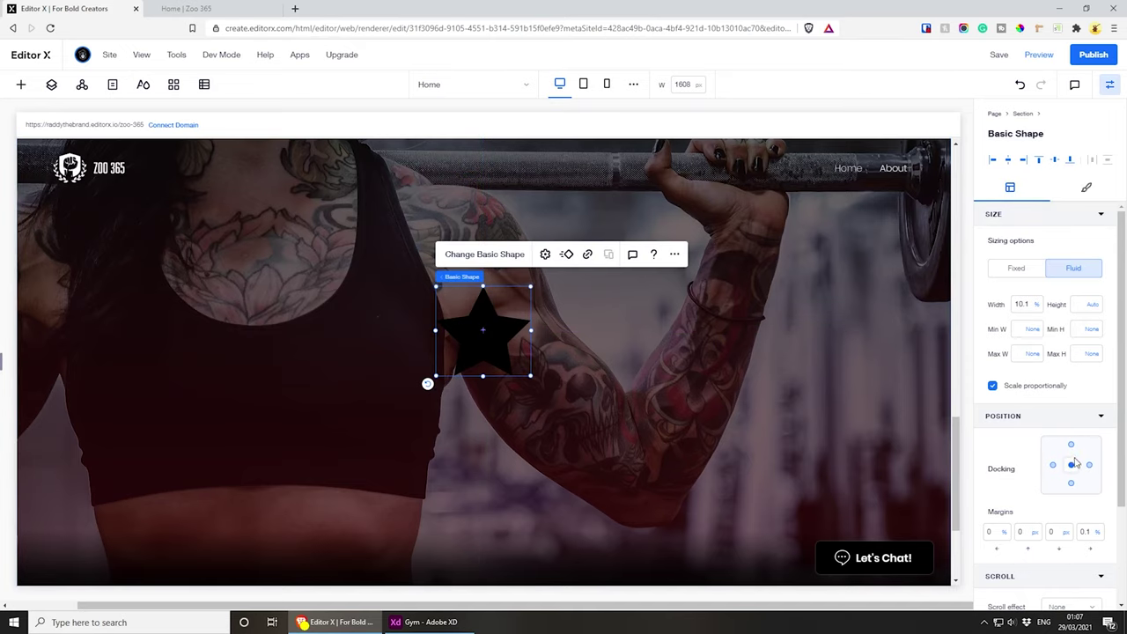
- Replace the star shape with the get-started.svg vector art uploaded from the computer
left_click(485, 255)
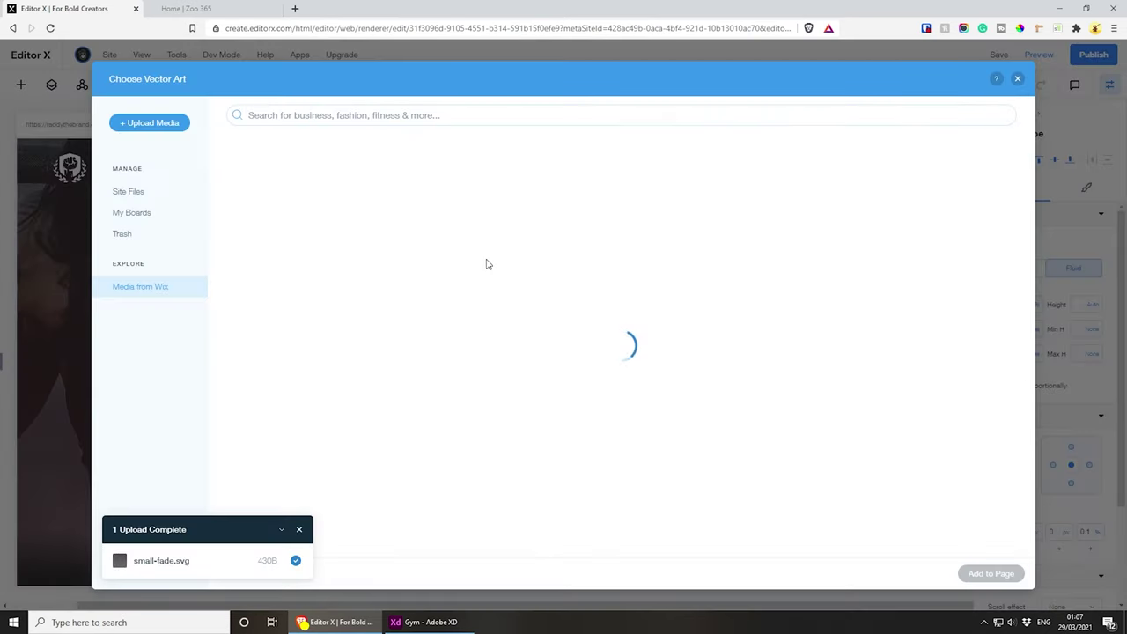
left_click(139, 123)
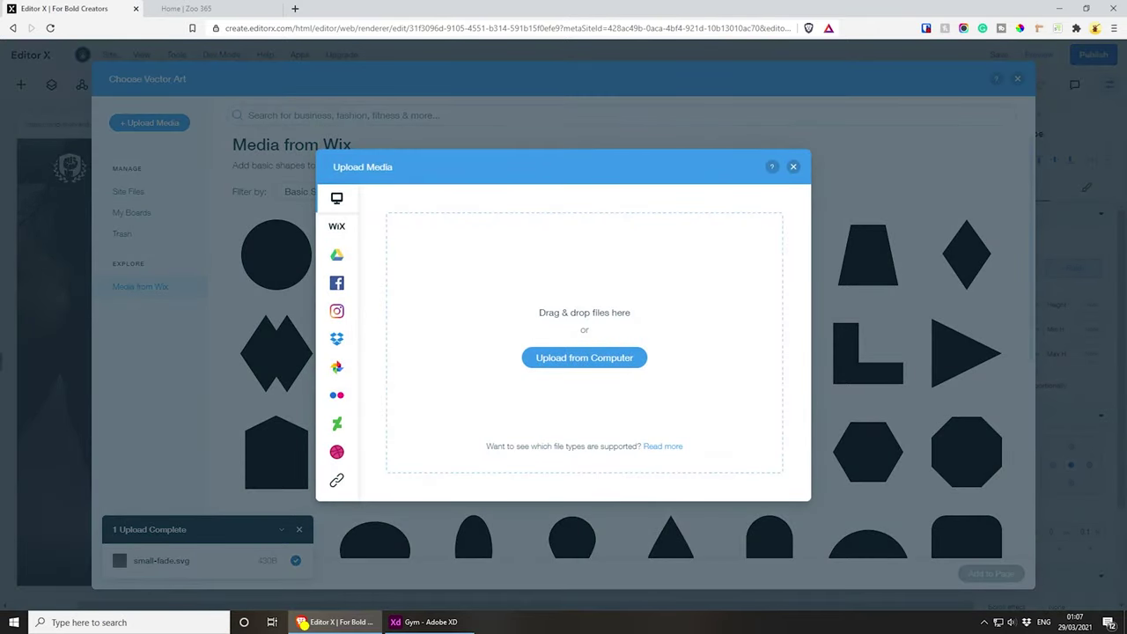
left_click_drag(556, 242, 569, 304)
left_click_drag(649, 434, 652, 446)
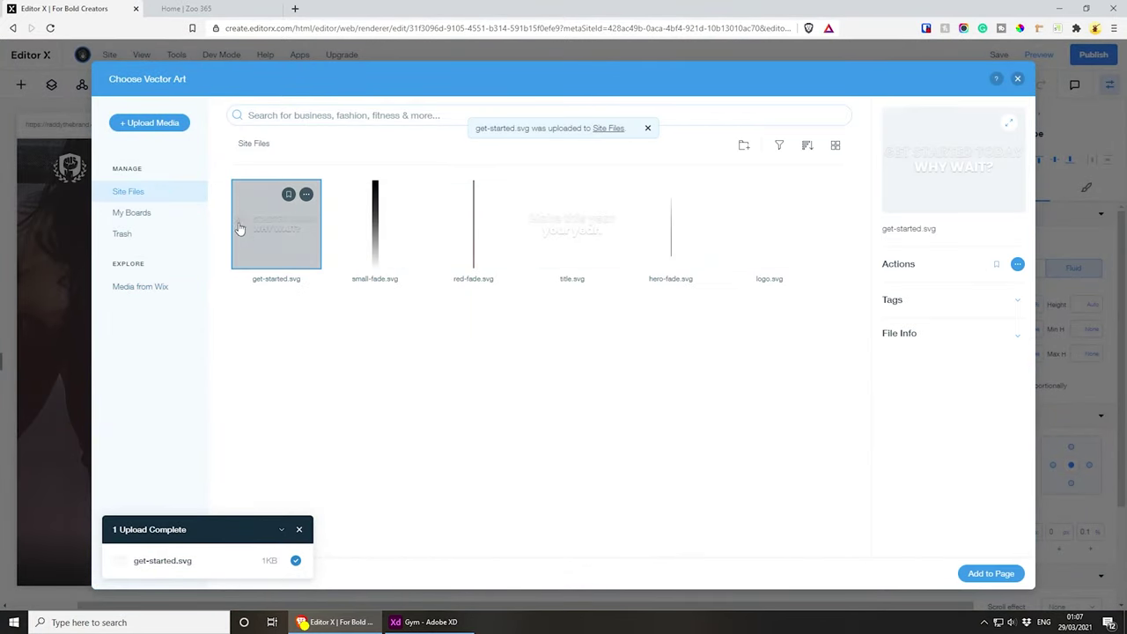
left_click(992, 573)
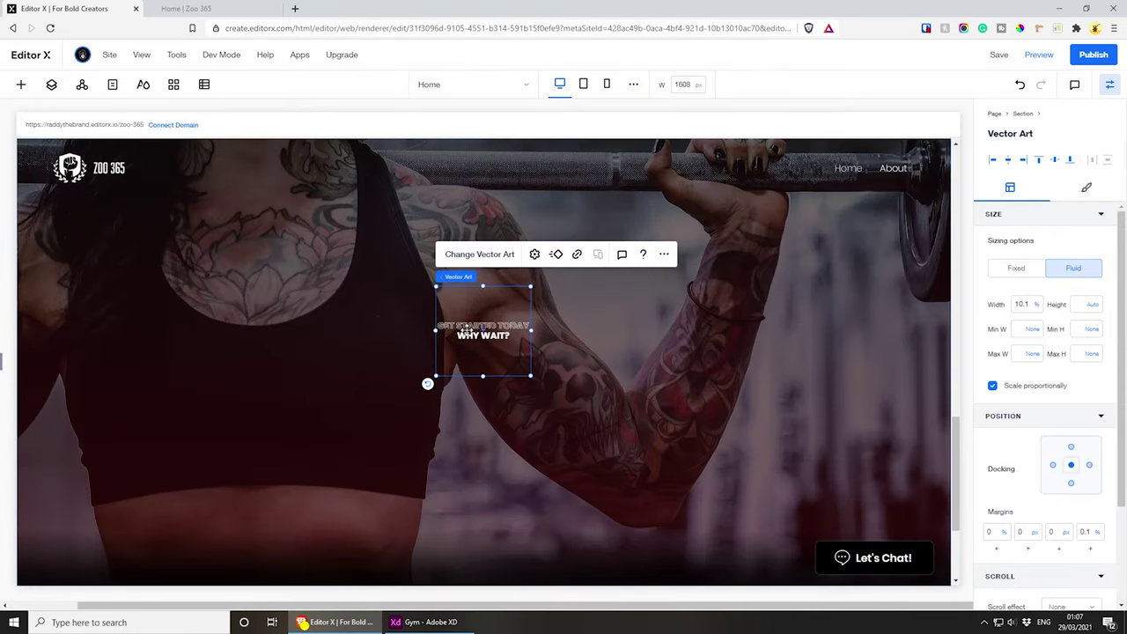
- Enlarge the Get Started Today title proportionally to about 43% width and centre it horizontally, about 367 px from the section's top
left_click(534, 254)
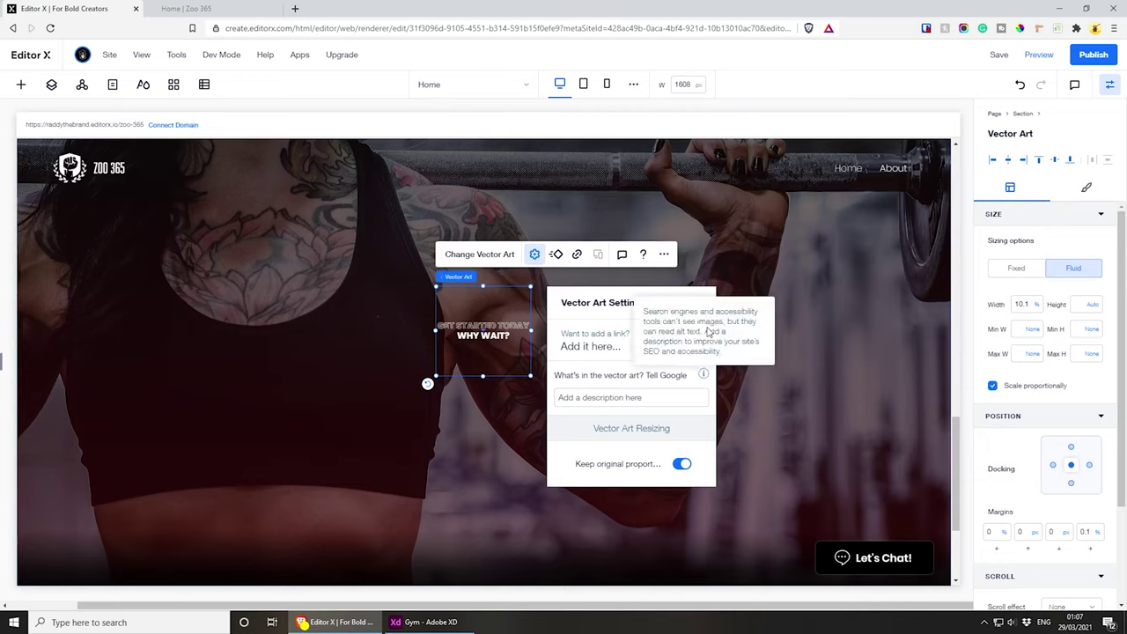
left_click(698, 302)
left_click_drag(482, 376, 499, 471)
left_click_drag(539, 378, 885, 367)
left_click_drag(689, 365, 513, 323)
left_click_drag(710, 338, 713, 336)
left_click_drag(486, 431, 493, 353)
left_click_drag(496, 311, 498, 336)
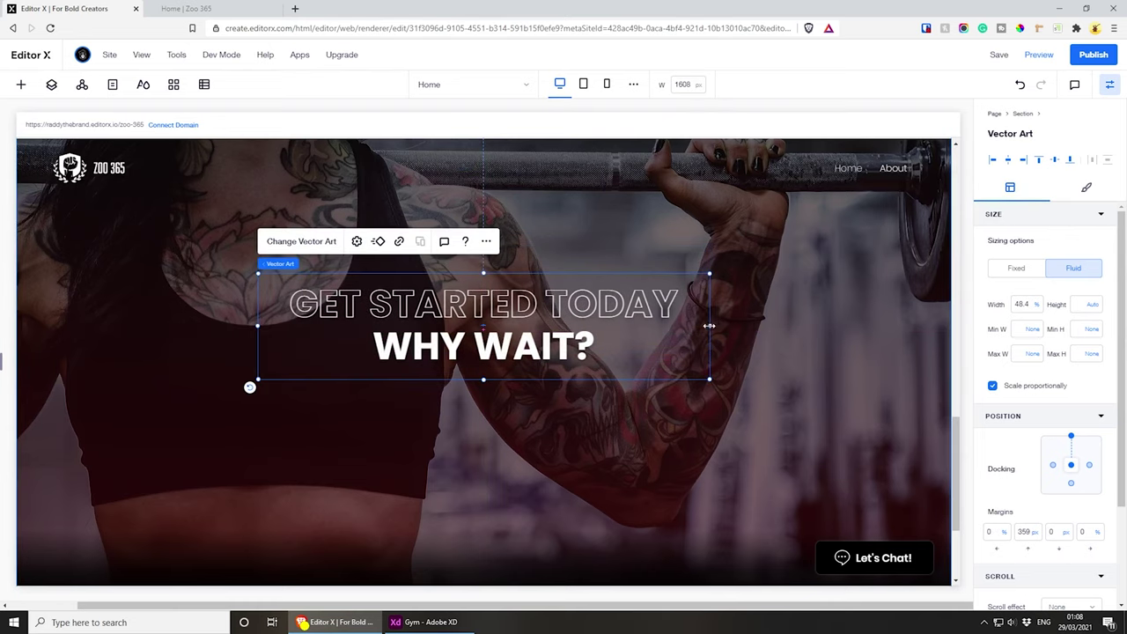
left_click_drag(709, 326, 662, 324)
left_click_drag(511, 306, 527, 309)
left_click_drag(613, 301, 614, 301)
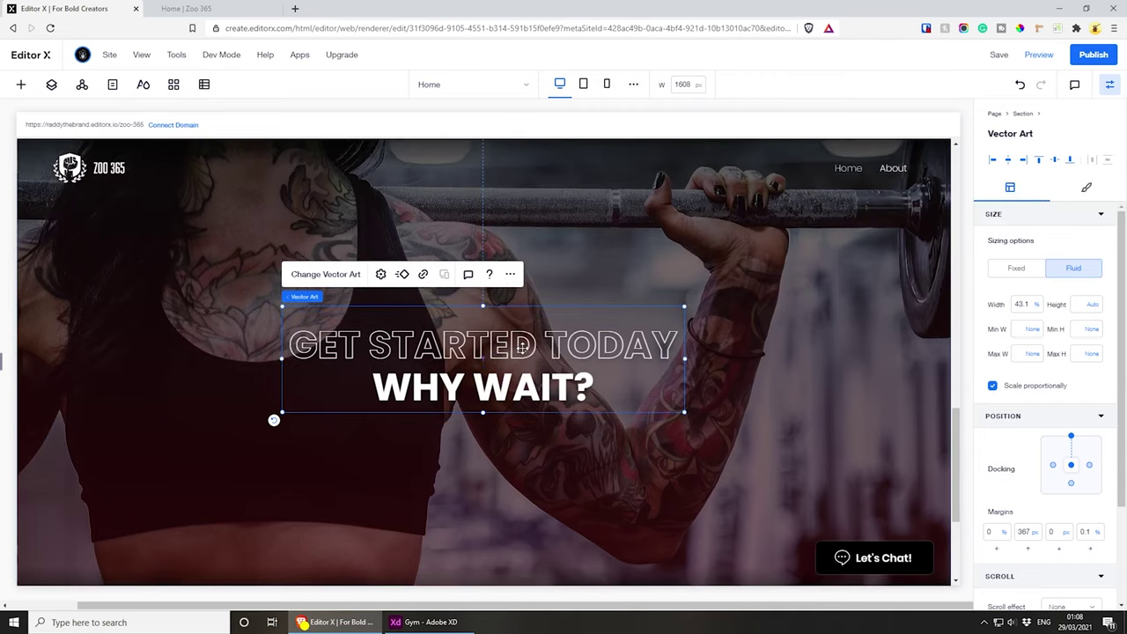
- Paste the hero section's Start Now button into the Get Started Today section and centre it just below the title
scroll(522, 352, "up", 10)
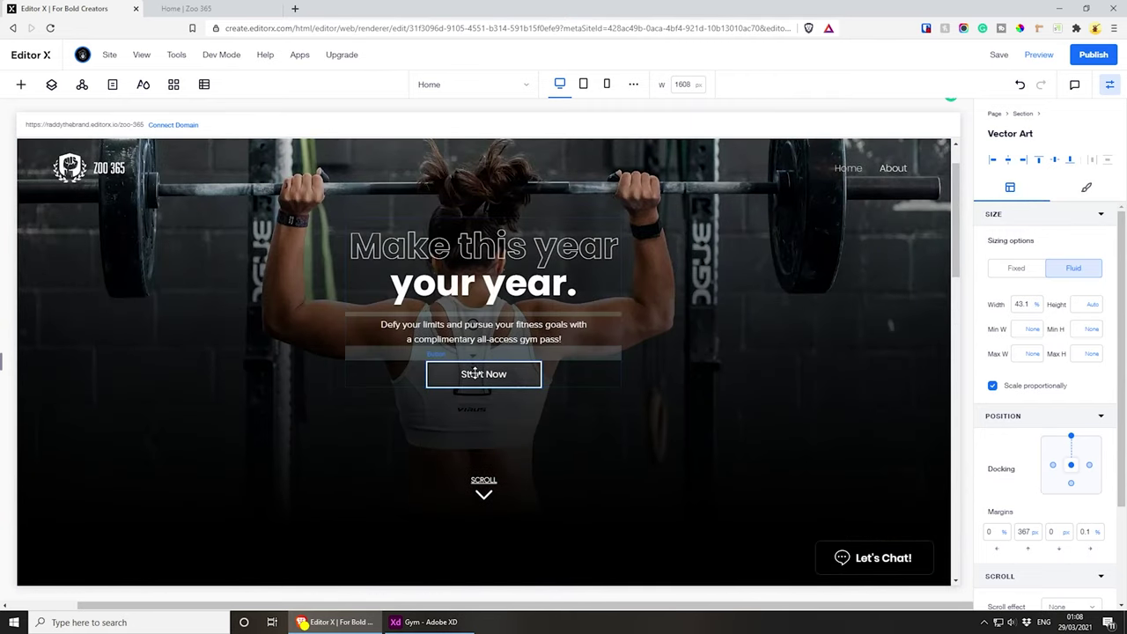
left_click(474, 374)
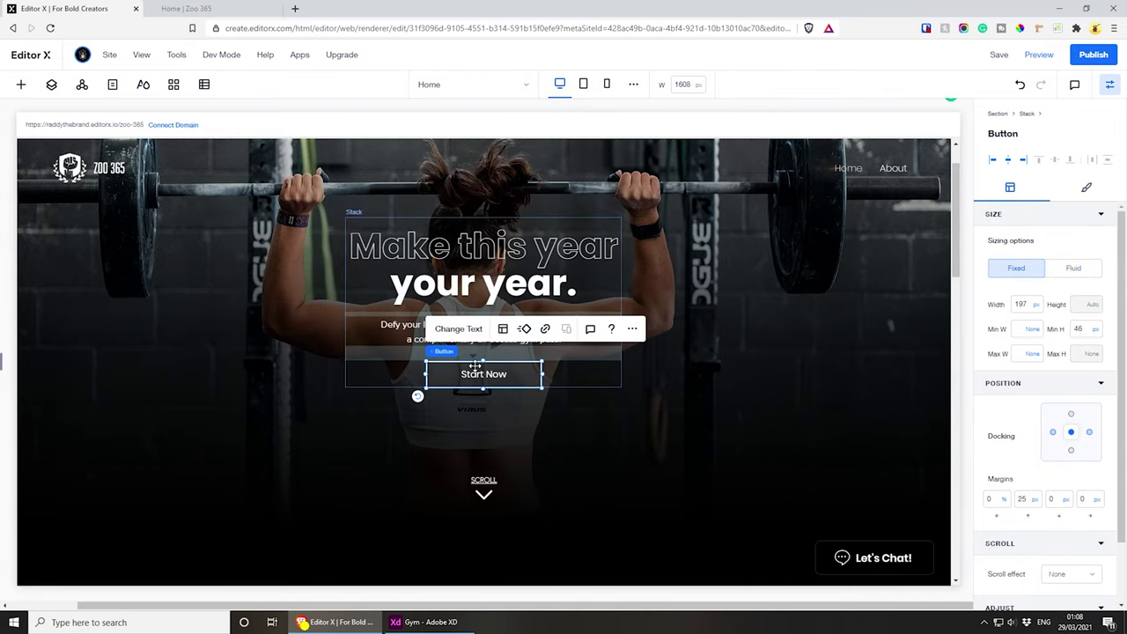
scroll(474, 367, "down", 10)
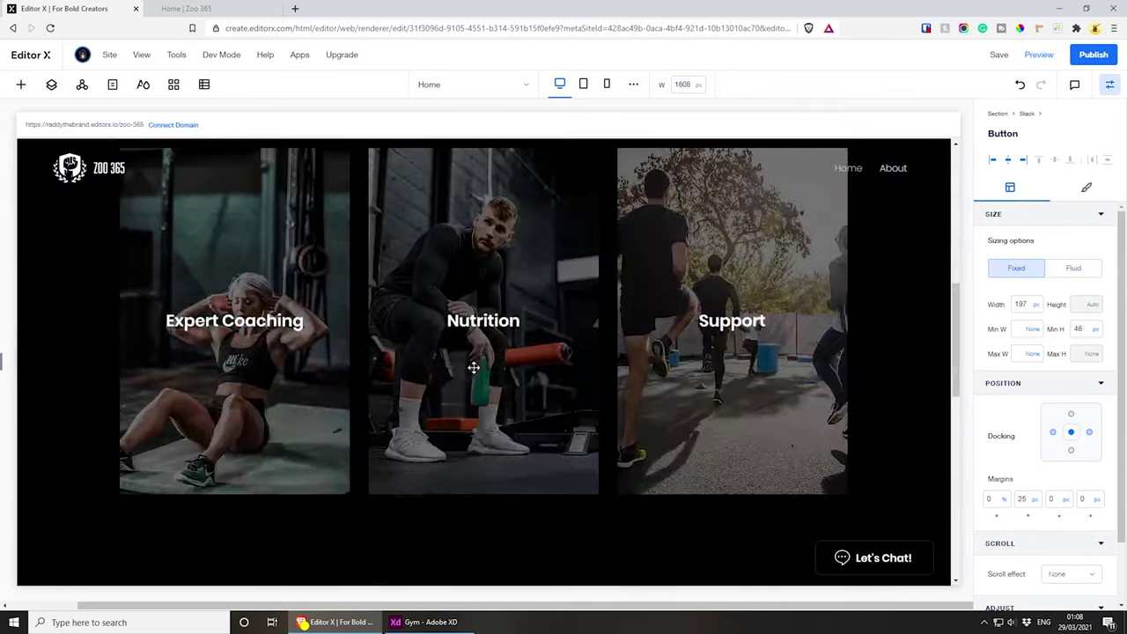
key("ctrl+x")
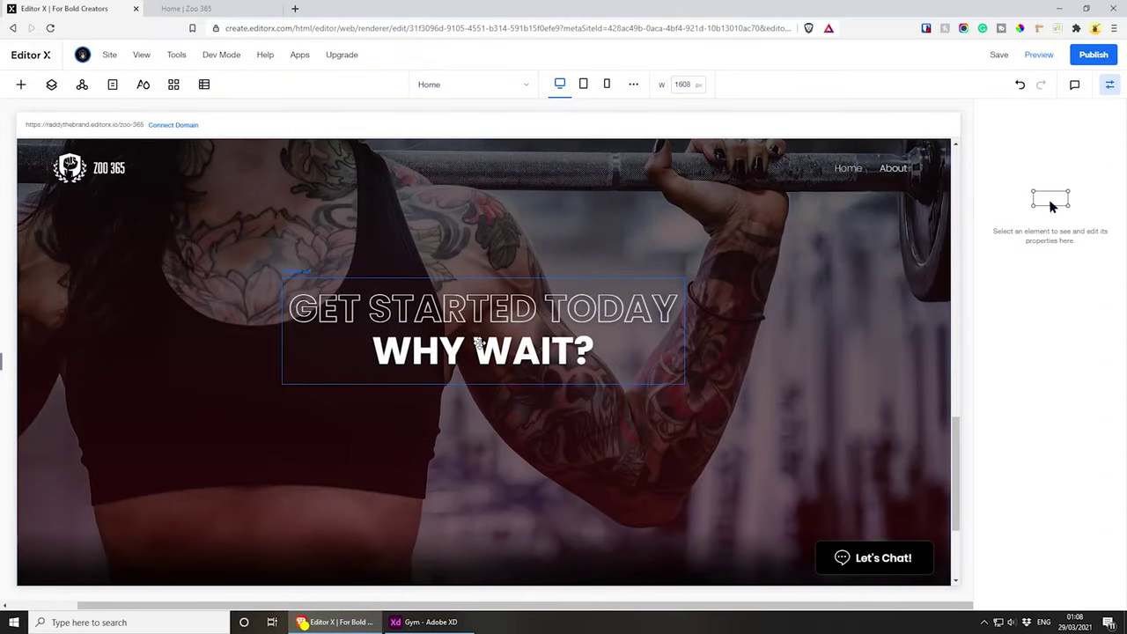
key("ctrl+v")
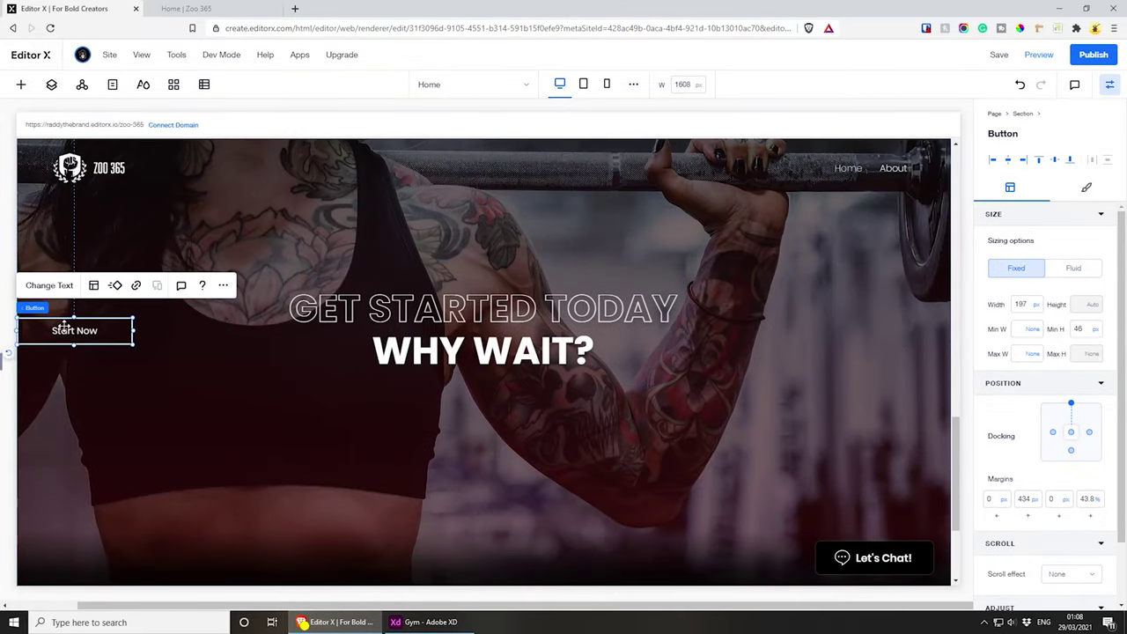
left_click_drag(67, 329, 472, 390)
- Check the button's label in the Adobe XD design, return to Editor X and change the pasted button's text to "Sign Up"
left_click(427, 622)
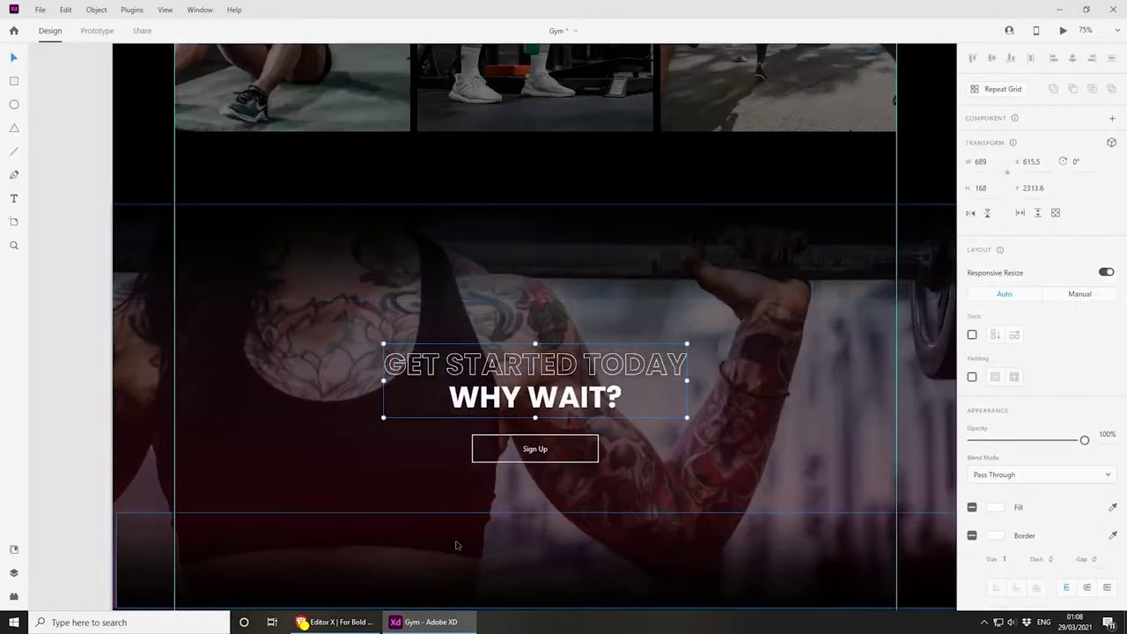
left_click(427, 622)
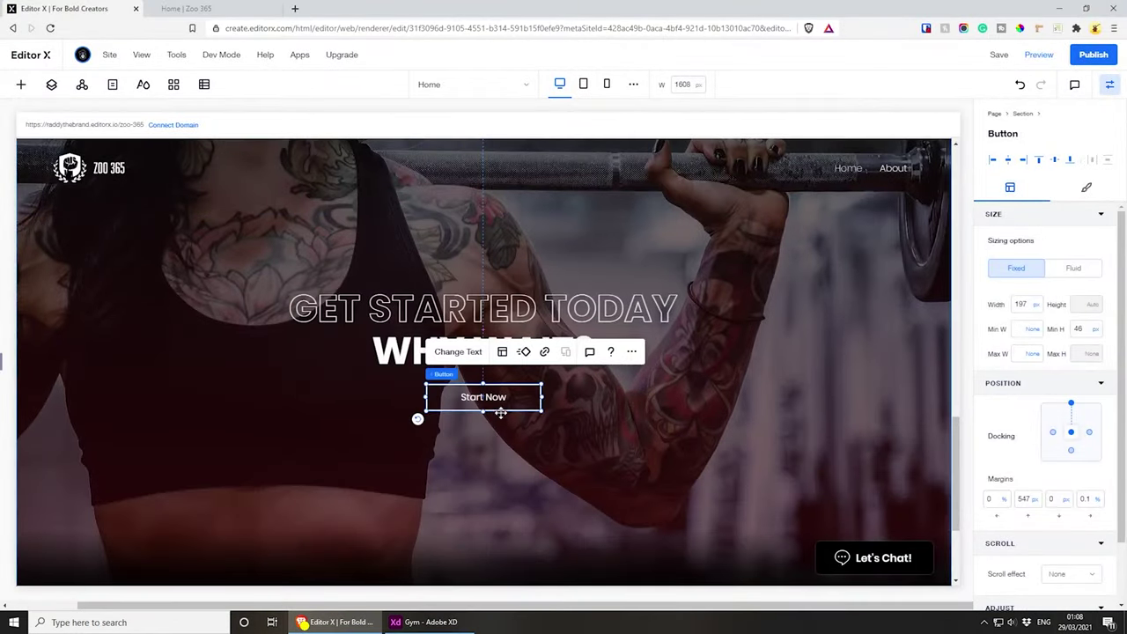
left_click(457, 352)
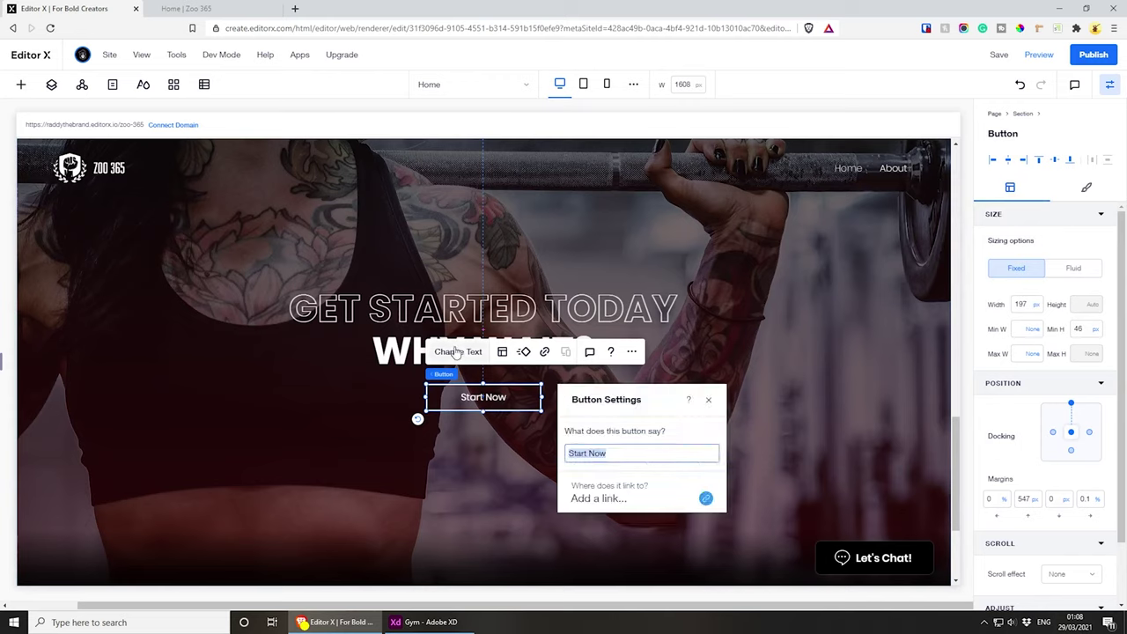
left_click(659, 456)
triple_click(658, 456)
type("S")
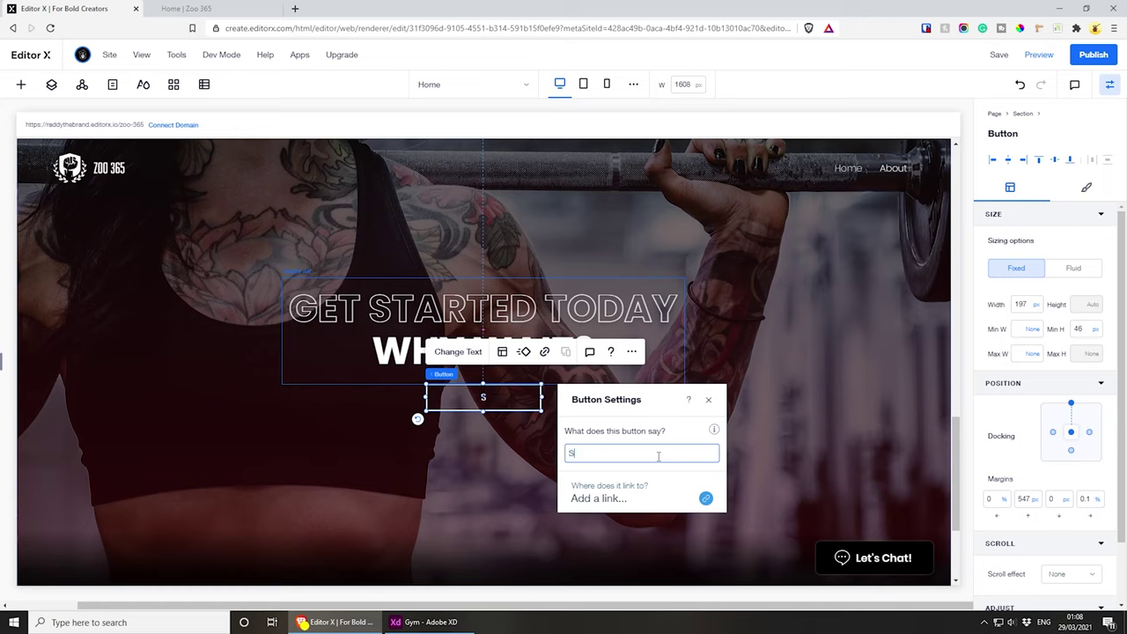
type("ign Up")
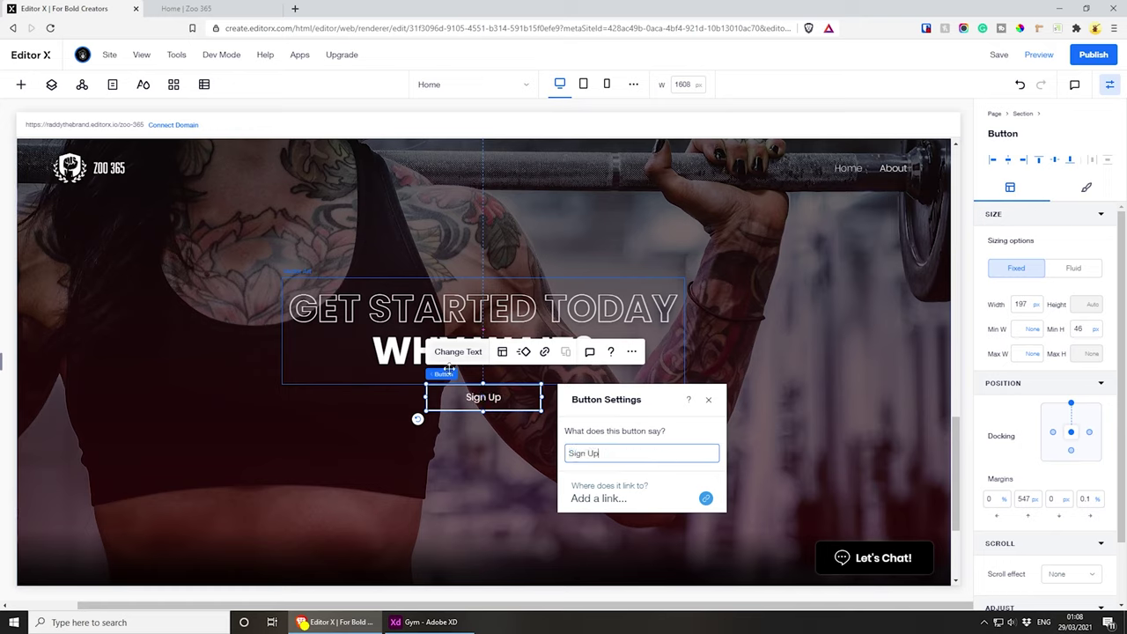
left_click(709, 401)
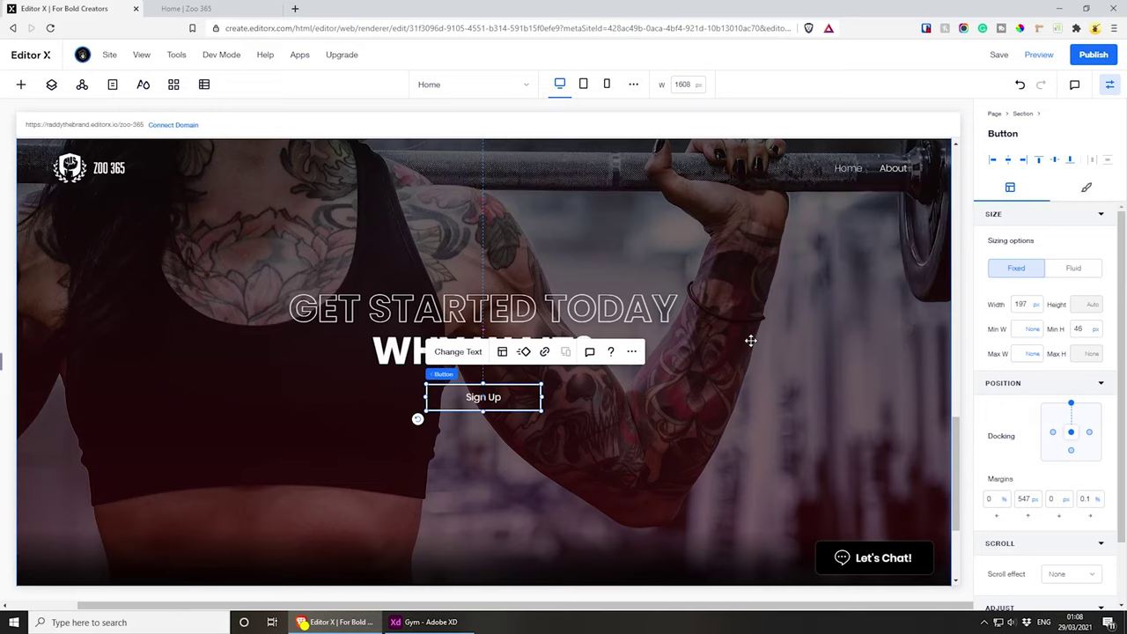
- Check the title and button of the Get Started Today section at the tablet breakpoint, and return to the desktop breakpoint
left_click(583, 86)
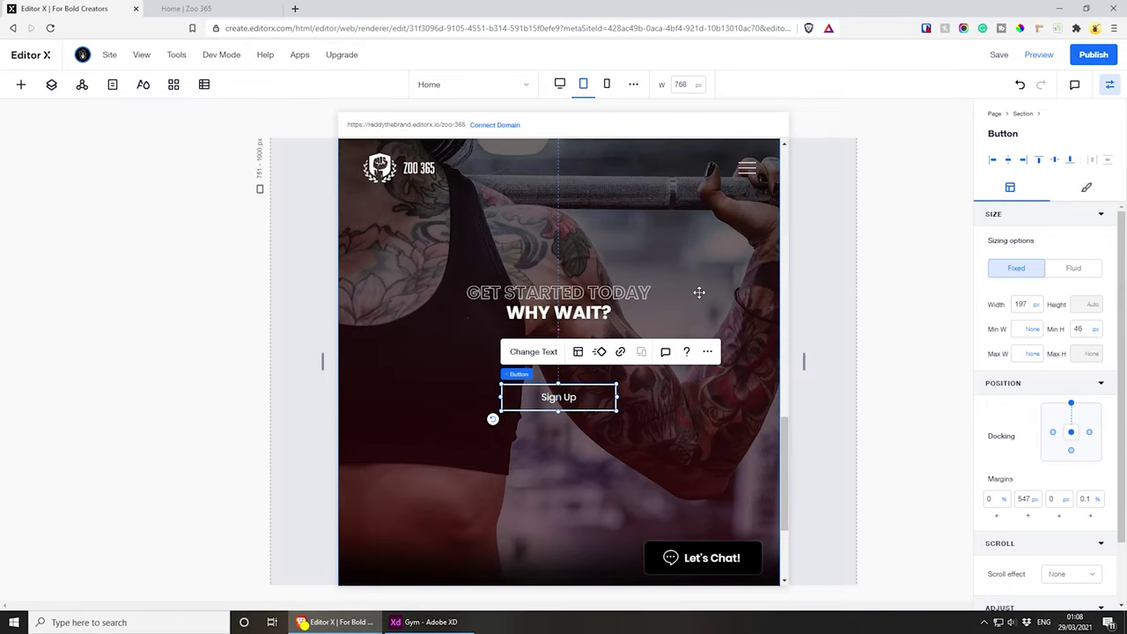
left_click(590, 295)
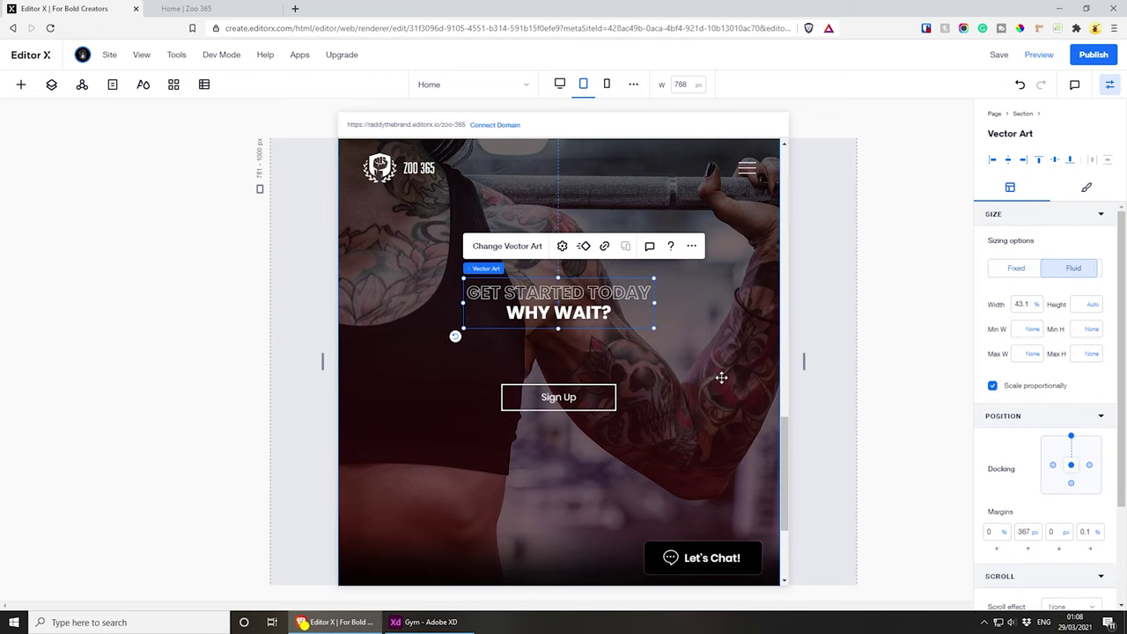
left_click(560, 84)
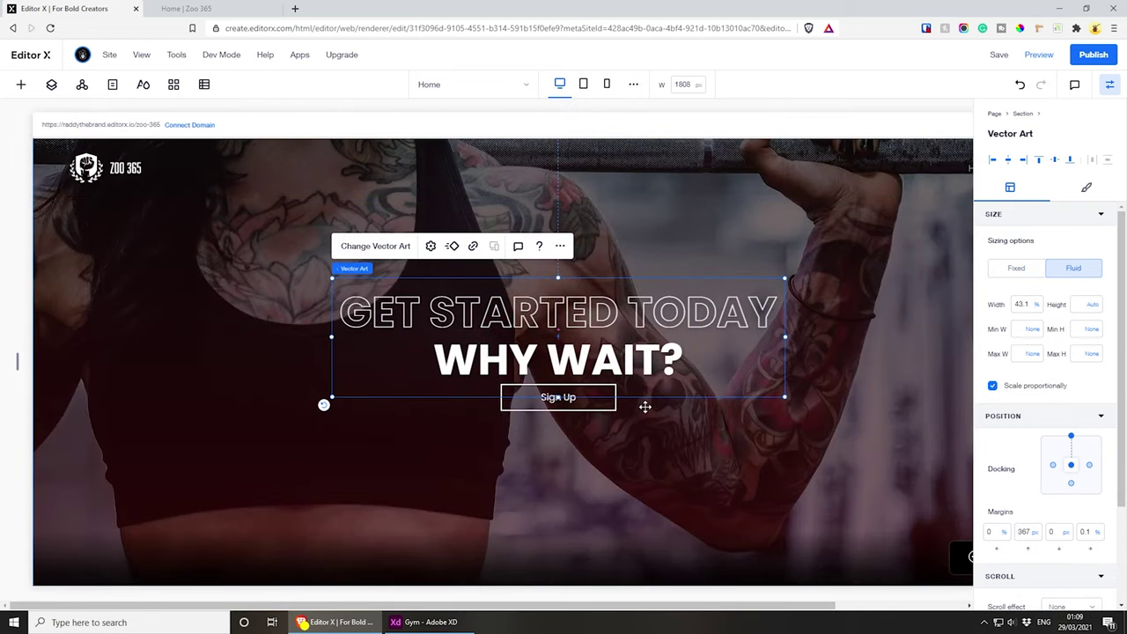
- Undo the last change and move the Get Started Today title up to a top margin of about 356 px
key("ctrl+z")
left_click_drag(784, 337, 784, 332)
left_click_drag(607, 325, 606, 322)
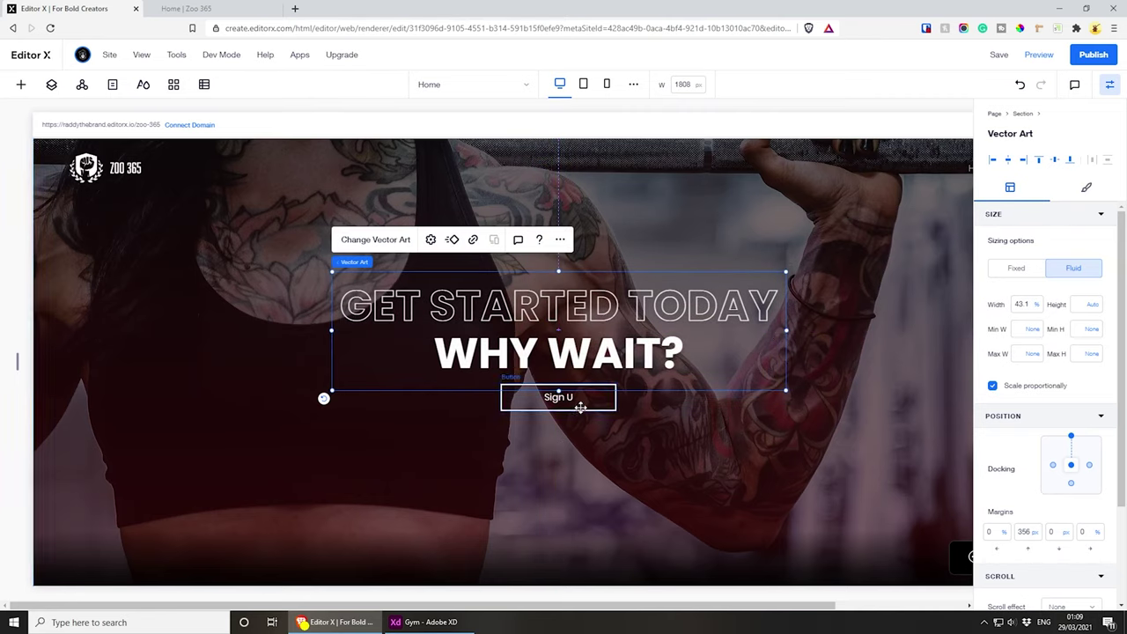
- Compare with the Adobe XD design, then shrink the title to about 33% width and centre it just above the button
left_click(449, 625)
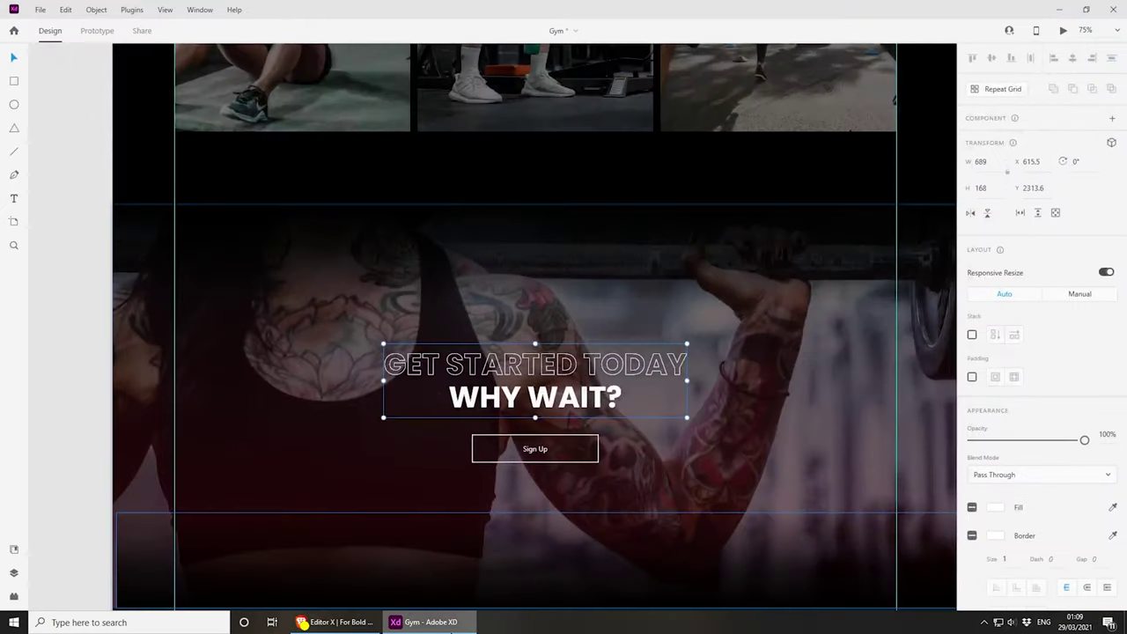
left_click(452, 625)
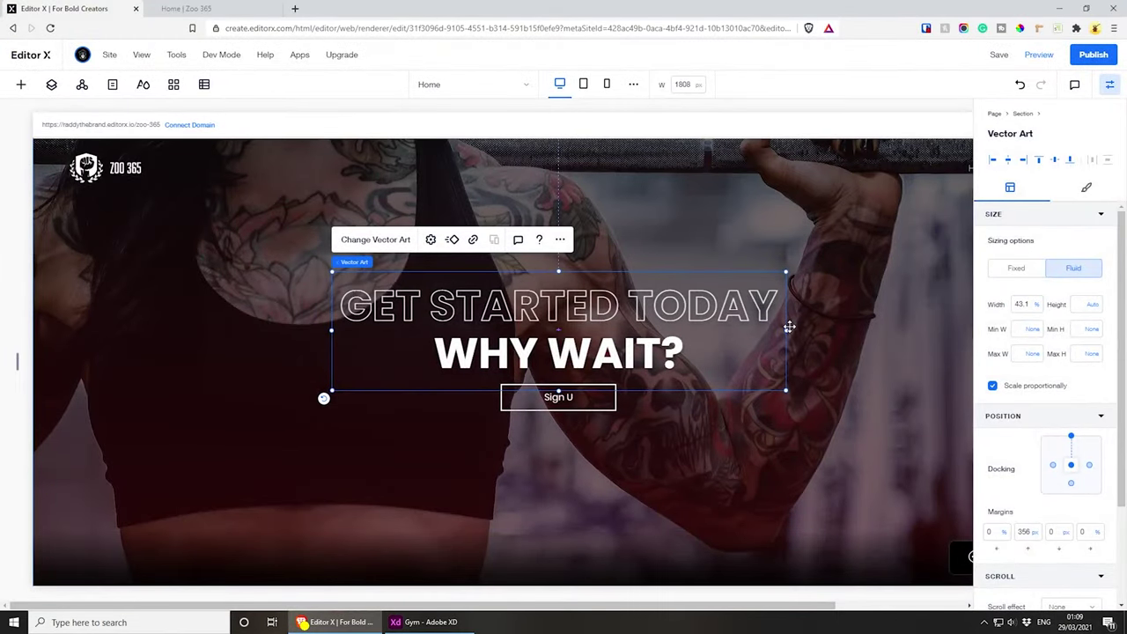
left_click_drag(786, 329, 678, 329)
left_click_drag(593, 310, 621, 314)
left_click_drag(559, 390, 574, 347)
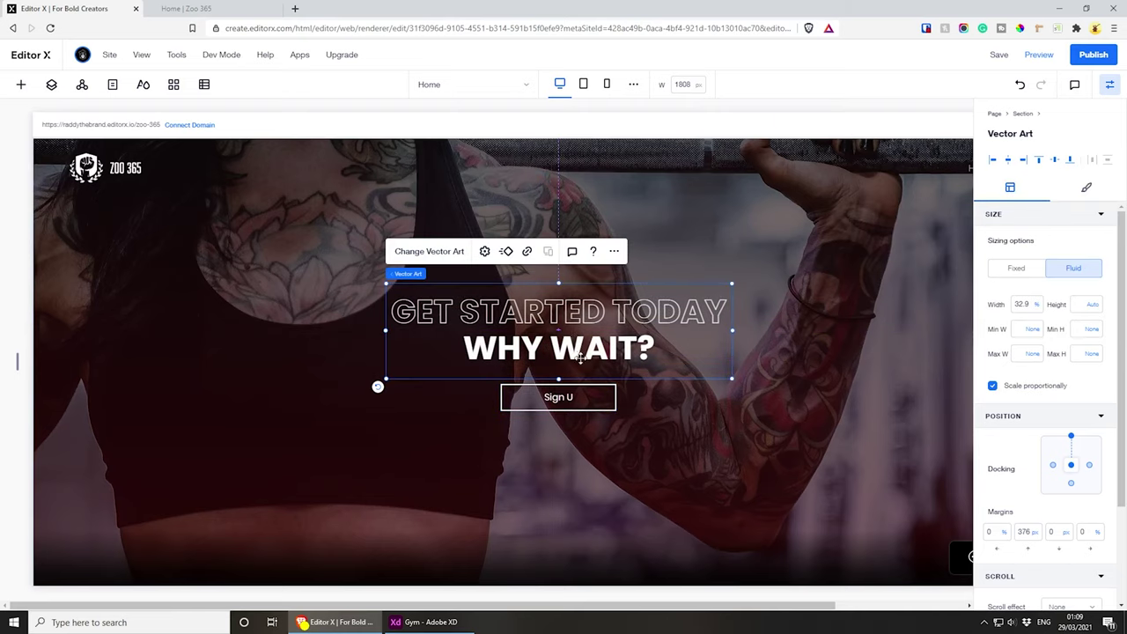
left_click(706, 435)
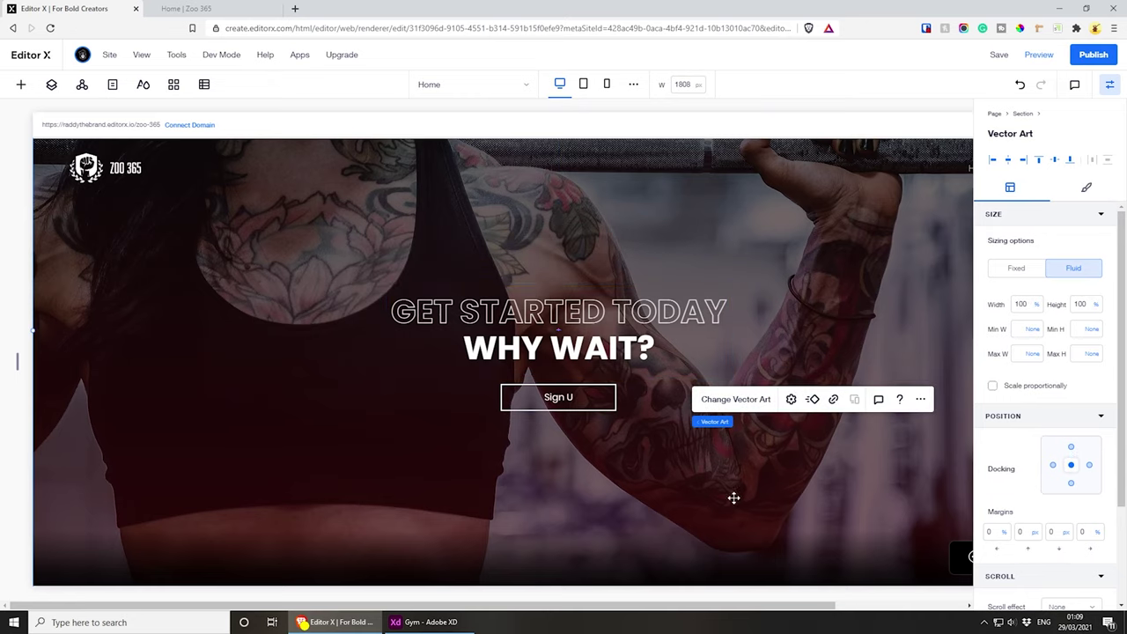
- Correct the text of the button below the title to "Sign Up"
left_click(563, 397)
double_click(562, 397)
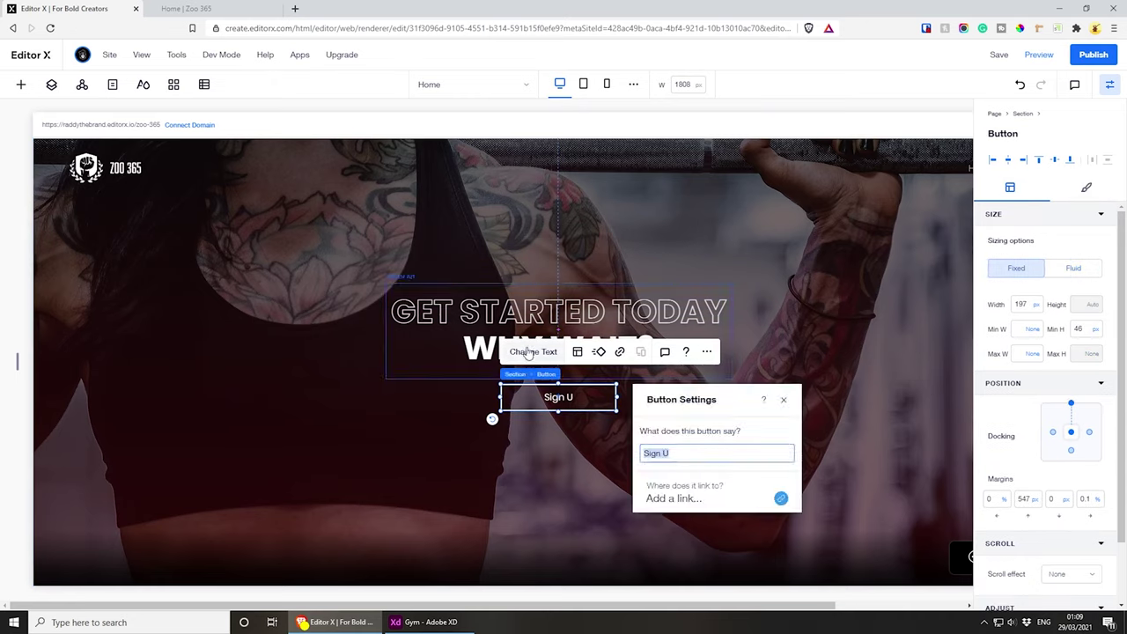
left_click(675, 453)
type("p")
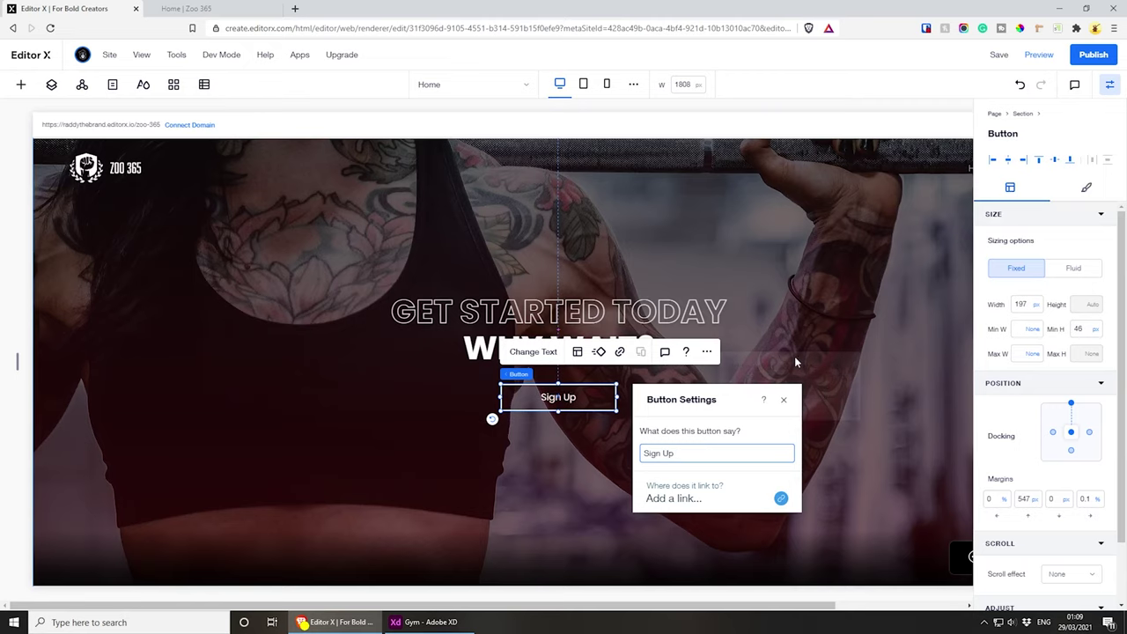
left_click(784, 329)
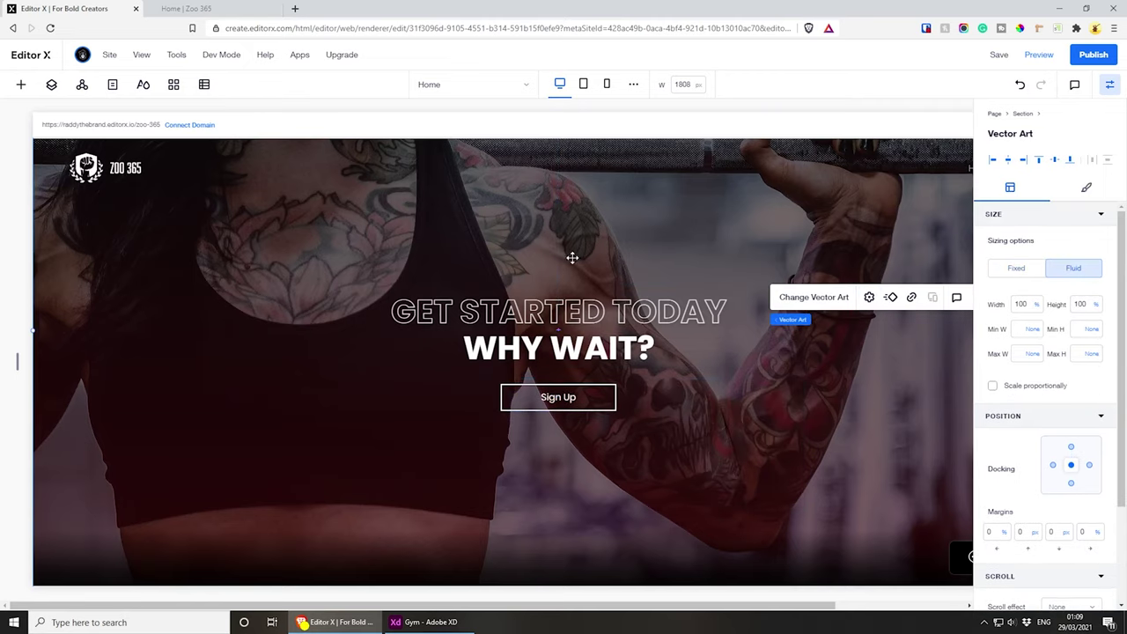
- Combine the Get Started Today title and the Sign Up button into a stack
left_click(584, 312)
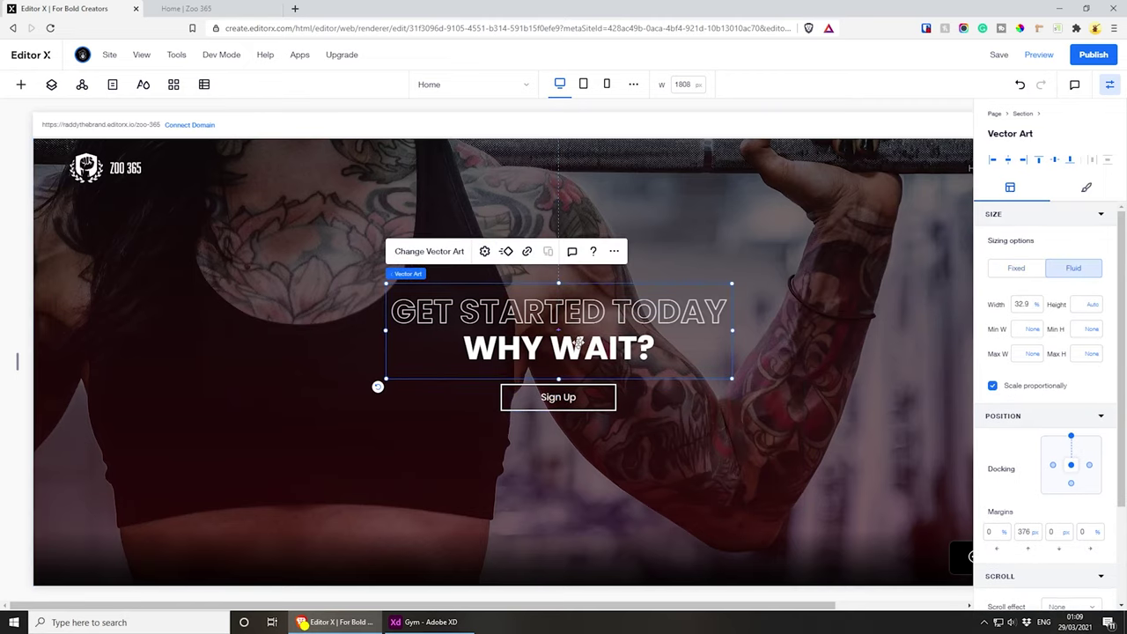
left_click(557, 398, "shift")
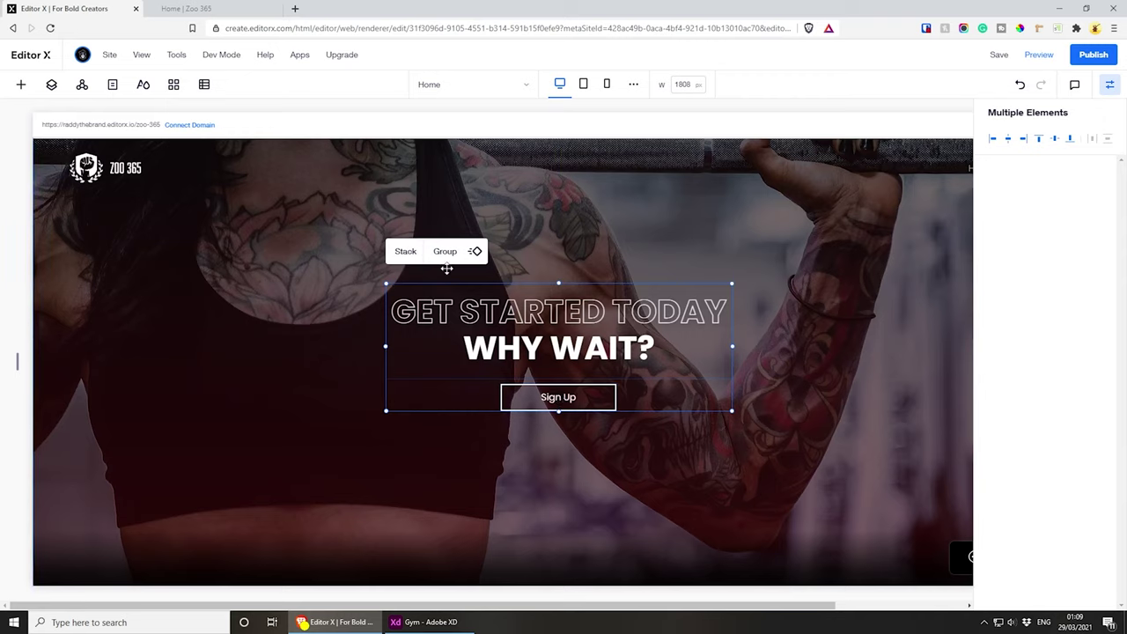
left_click(406, 251)
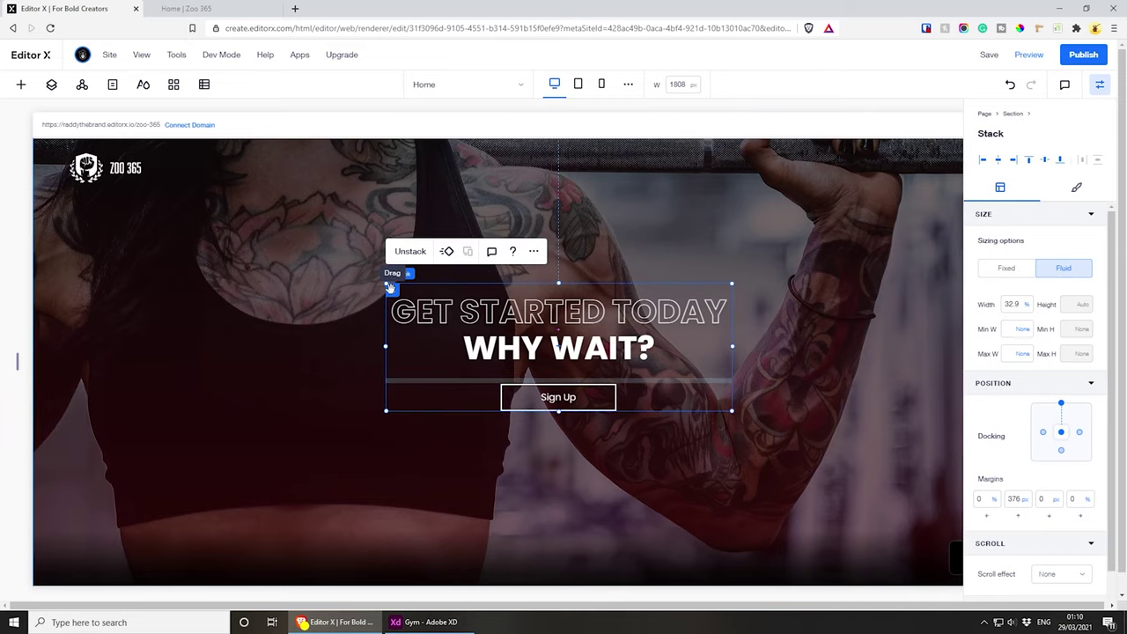
- Dock the title and Sign Up stack to the section's centre and set its top margin to 0 px
left_click(1071, 412)
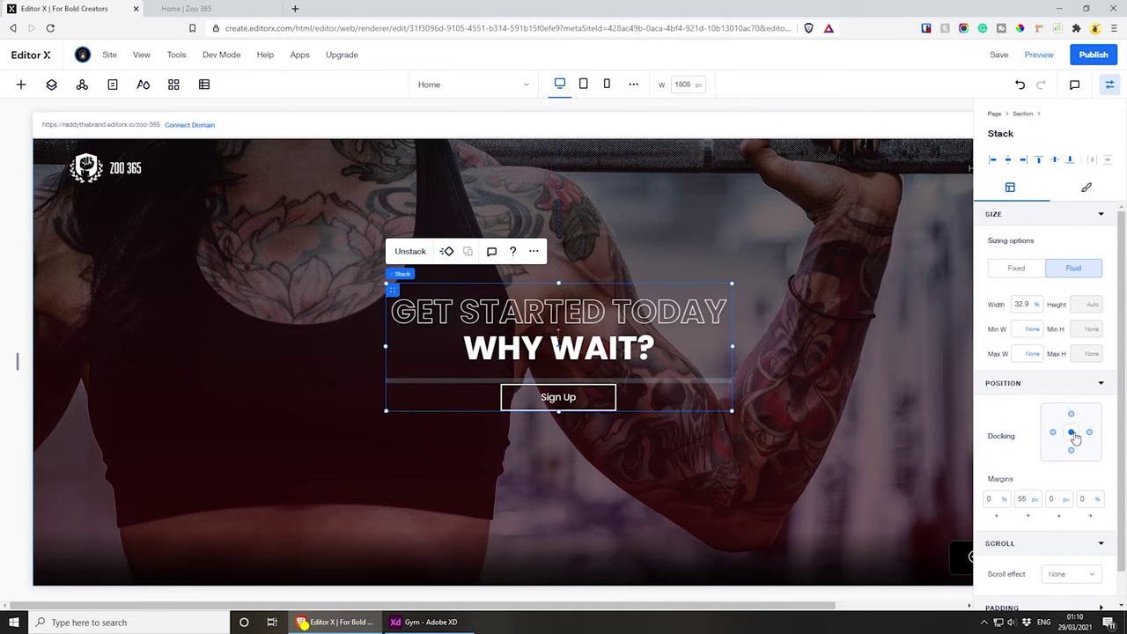
left_click(1021, 500)
type("0")
key("Return")
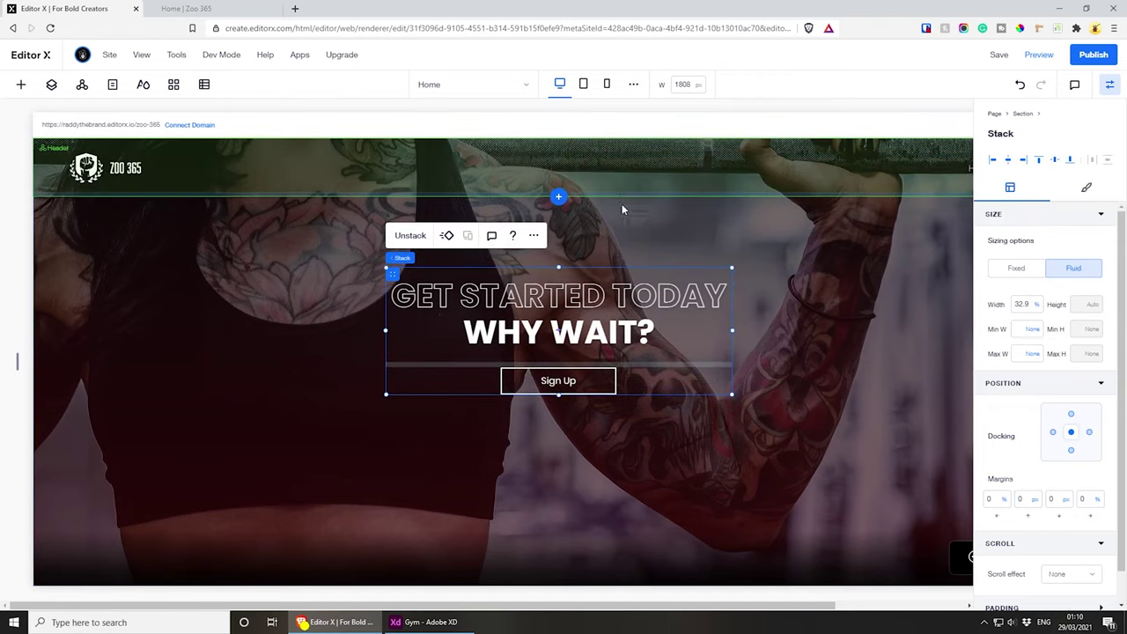
- On the tablet breakpoint, widen the title and button stack to about 78% and centre it horizontally with a top margin of about 326 px
left_click(583, 86)
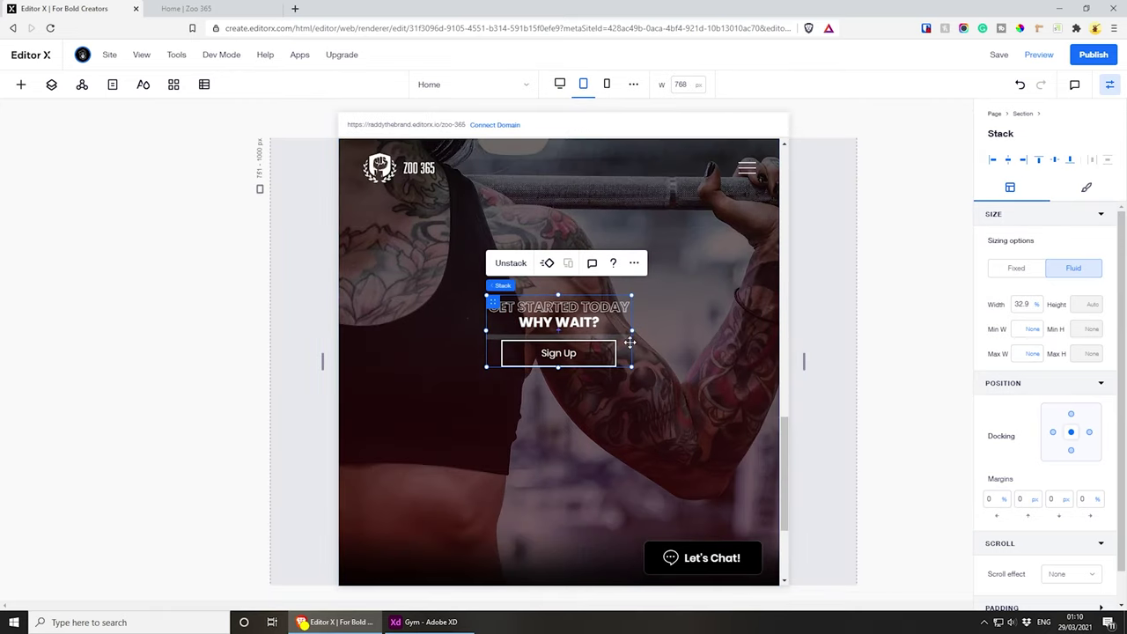
left_click_drag(631, 331, 763, 329)
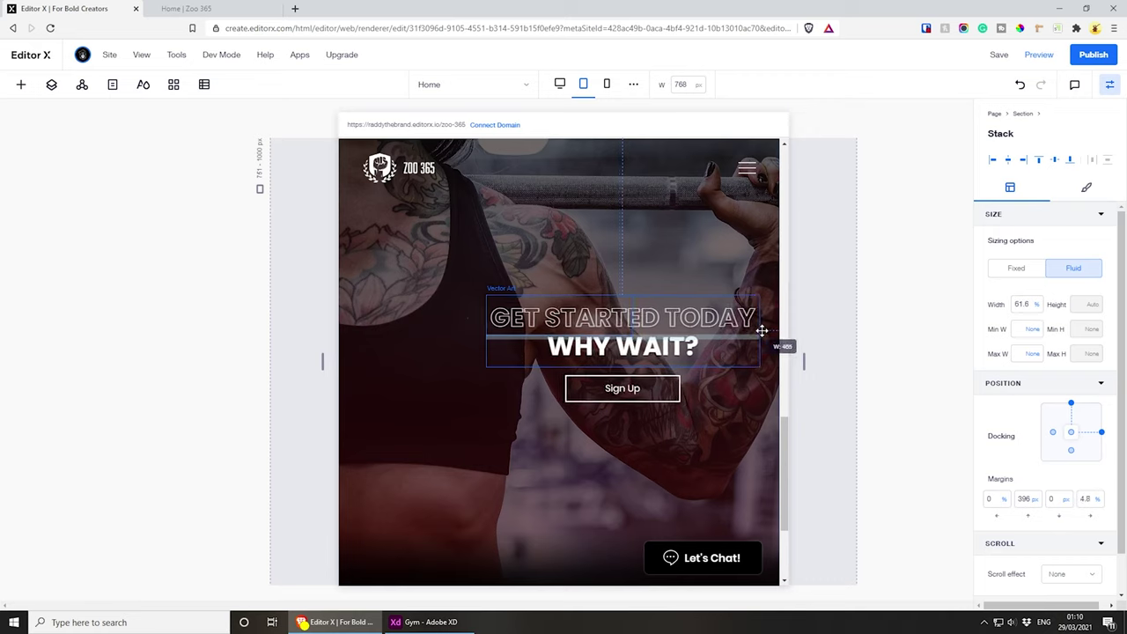
left_click_drag(609, 330, 549, 336)
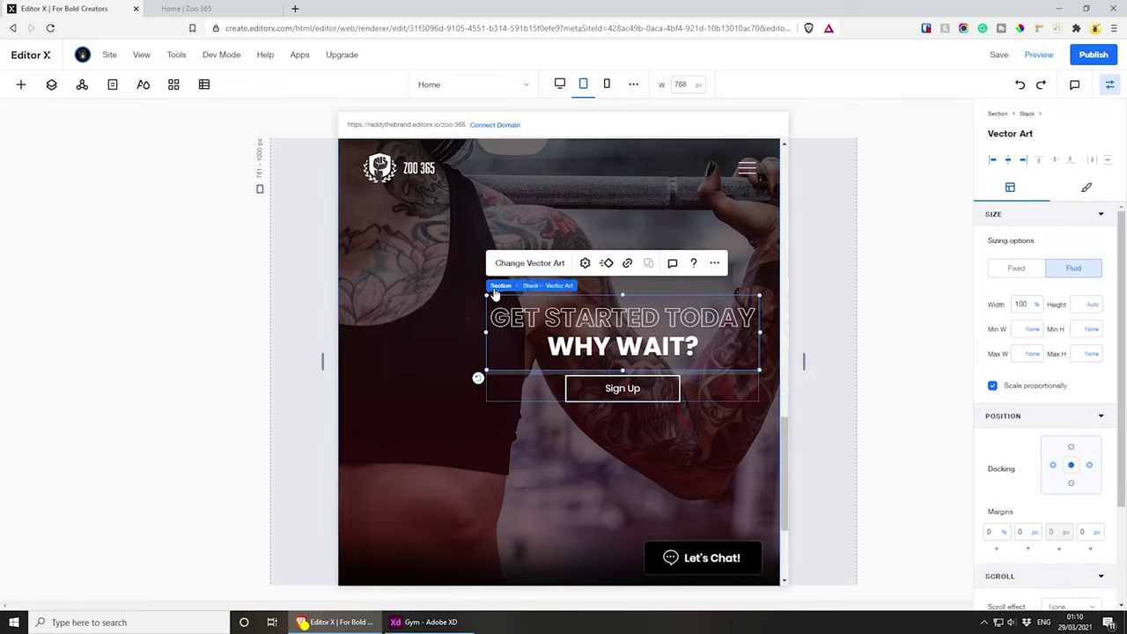
left_click(532, 287)
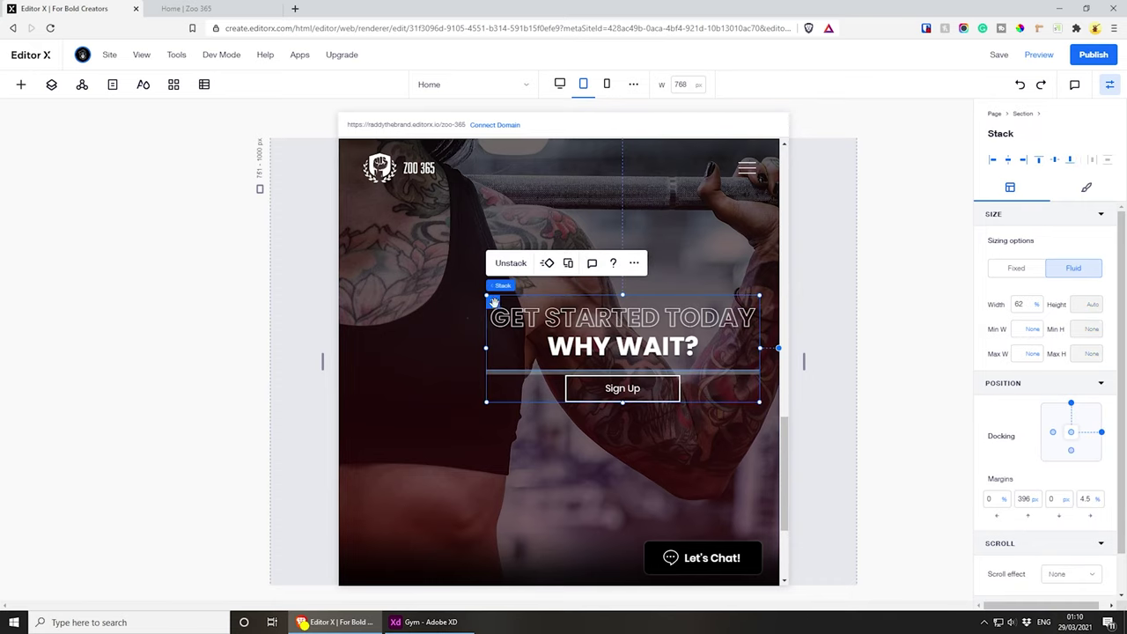
left_click_drag(494, 302, 431, 286)
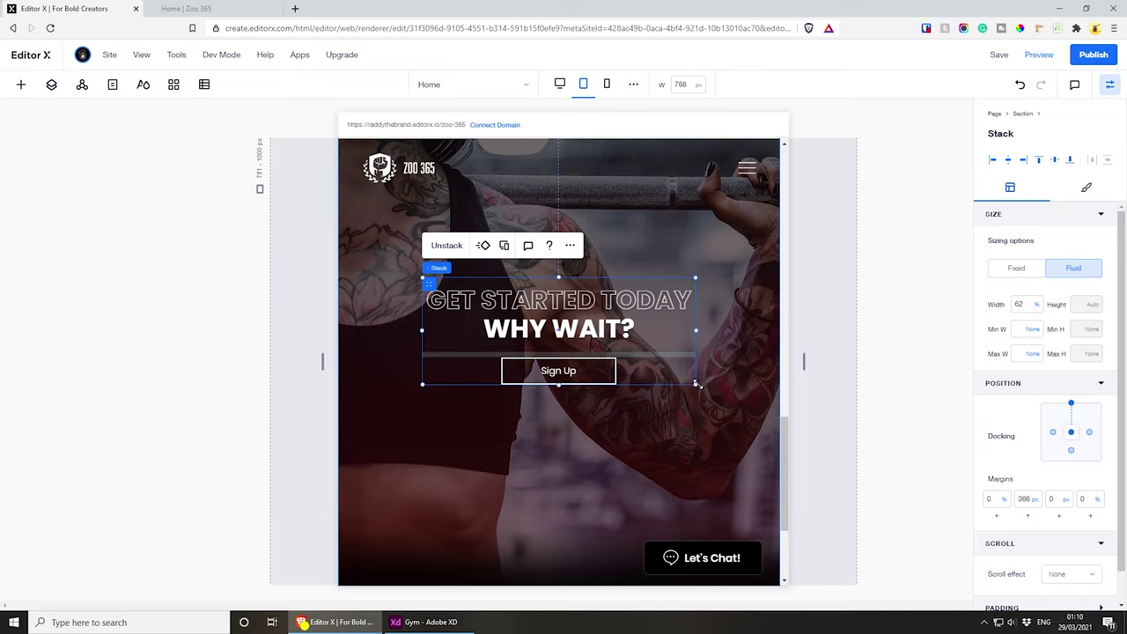
left_click_drag(707, 390, 767, 415)
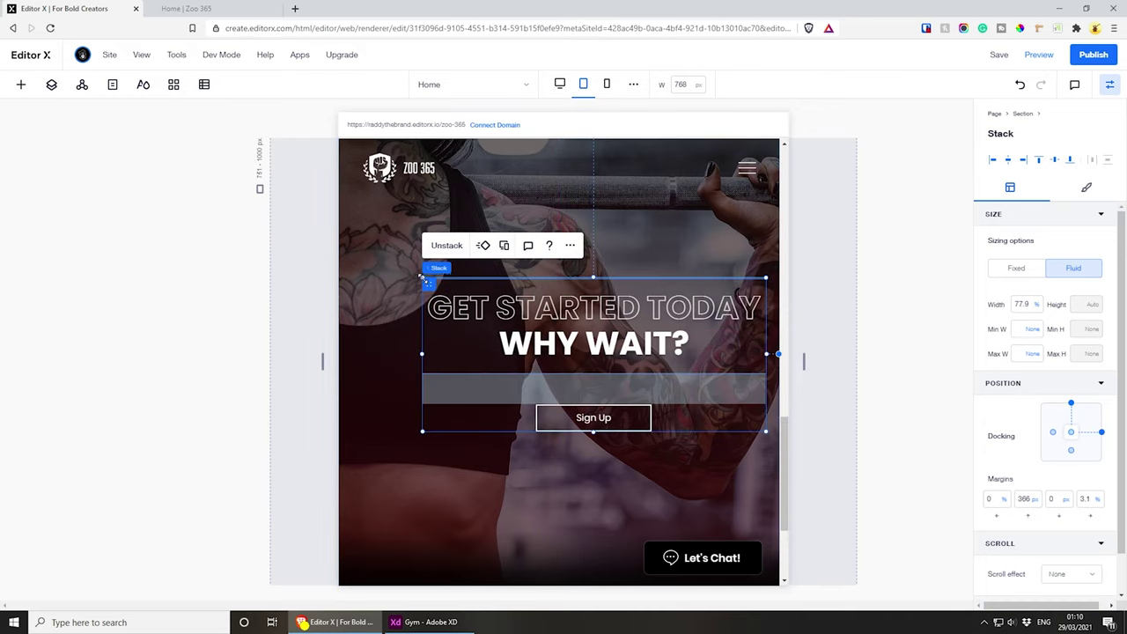
left_click_drag(429, 286, 398, 267)
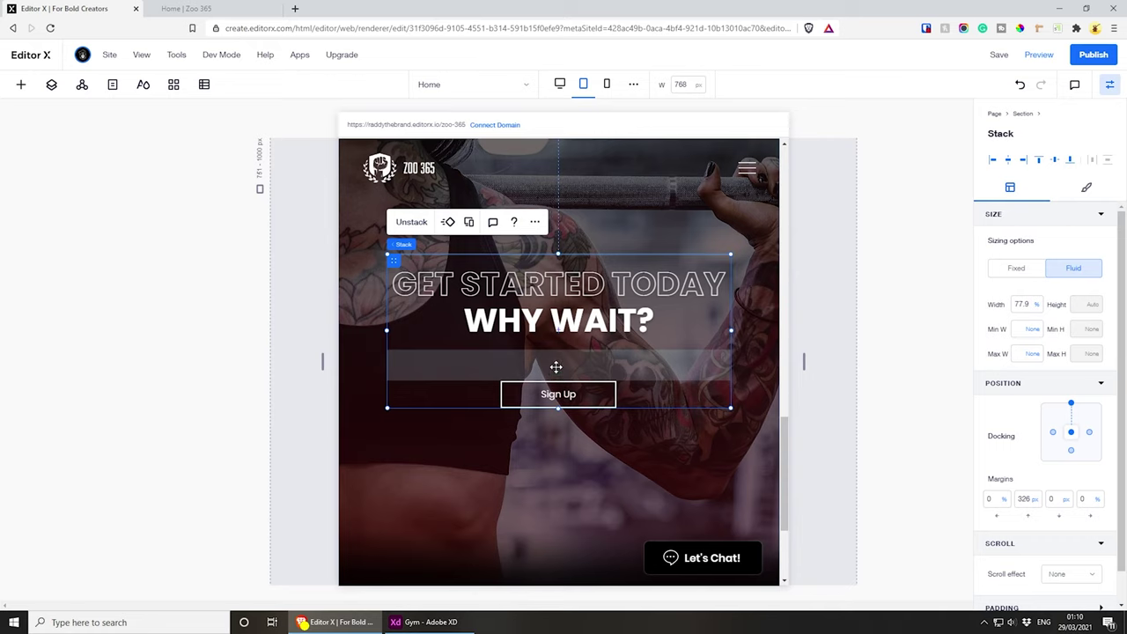
- Move the Sign Up button up inside the stack to narrow the gap below the Get Started Today title
mouse_move(556, 367)
left_mouse_down()
mouse_move(563, 382)
mouse_move(570, 375)
mouse_move(562, 387)
mouse_move(563, 374)
left_mouse_up()
left_click(569, 392)
left_click(563, 409)
left_click(602, 300)
left_click(560, 365)
left_click(669, 304)
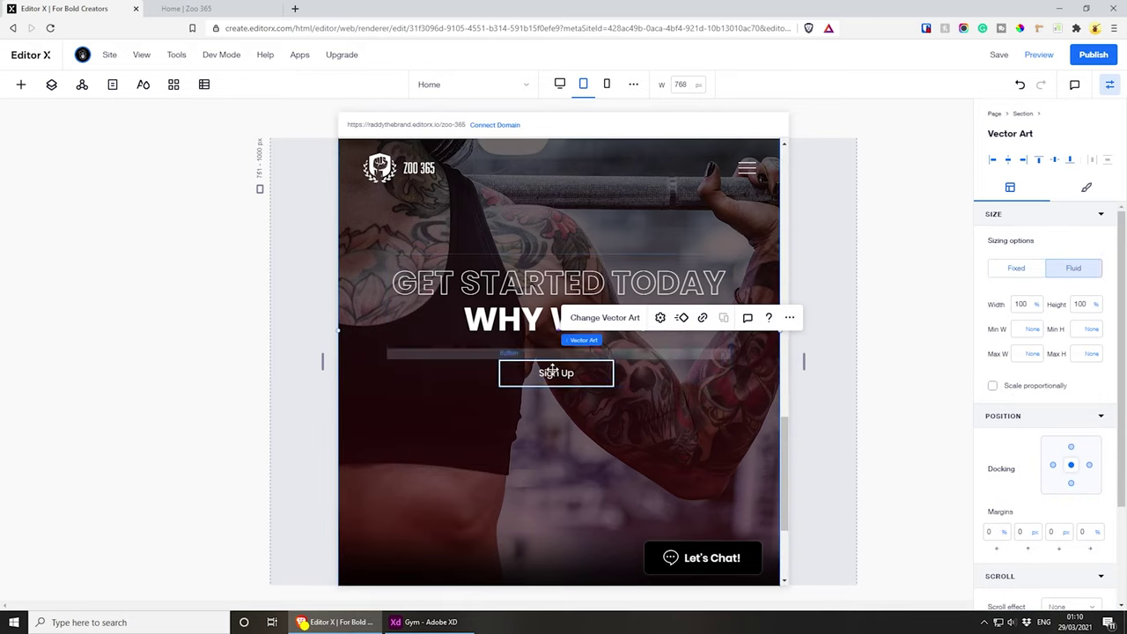
left_click(670, 440)
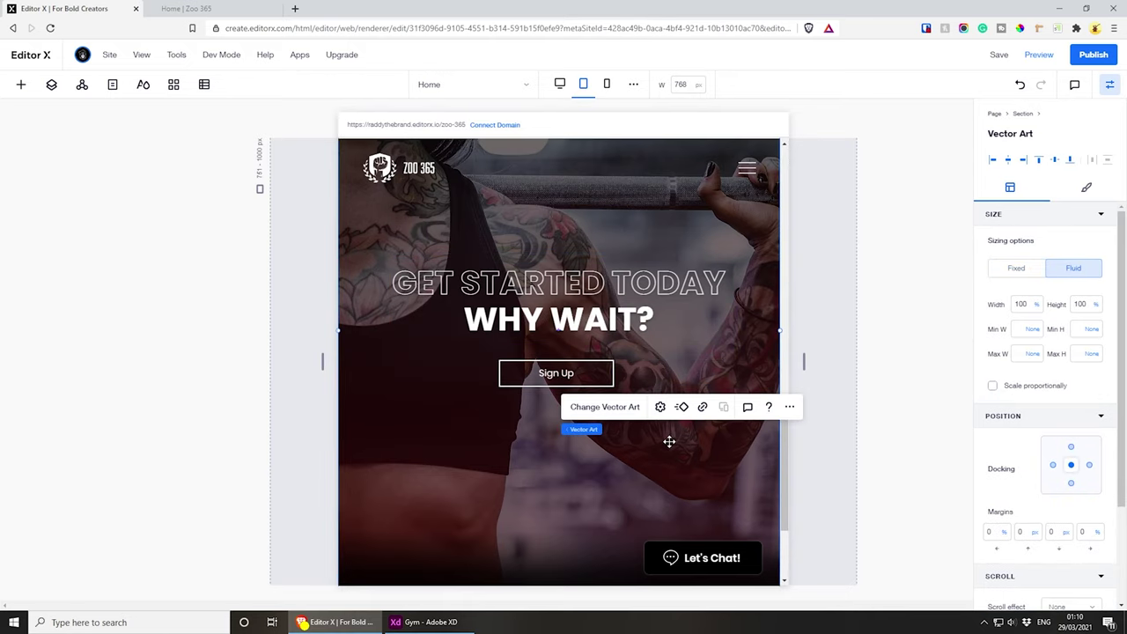
left_click(599, 296)
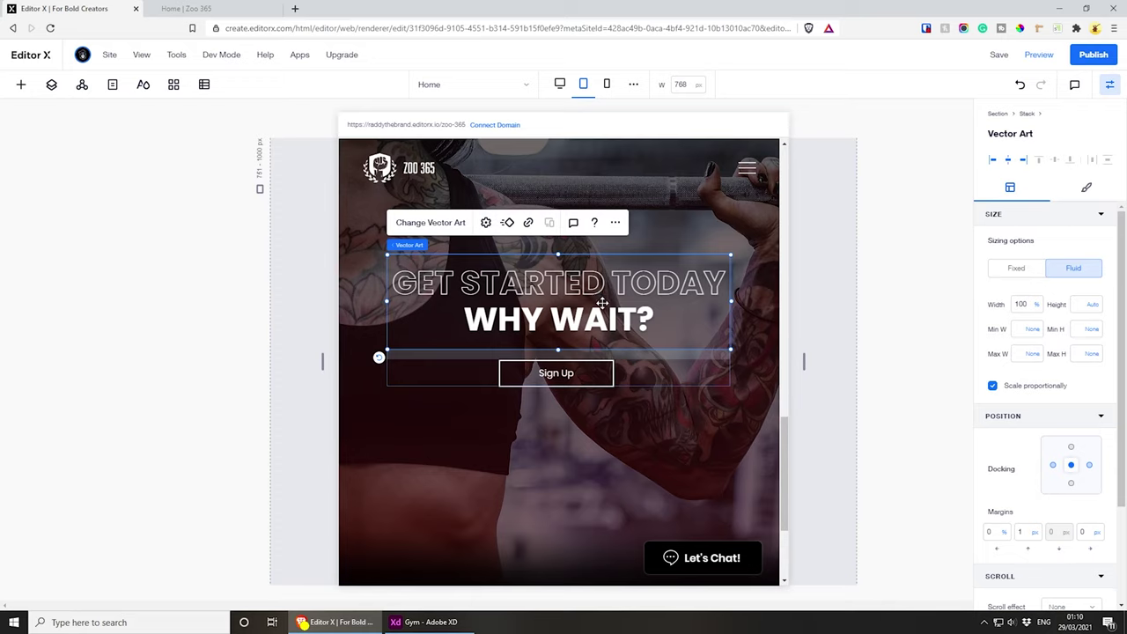
left_click_drag(603, 304, 606, 324)
key("ctrl+z")
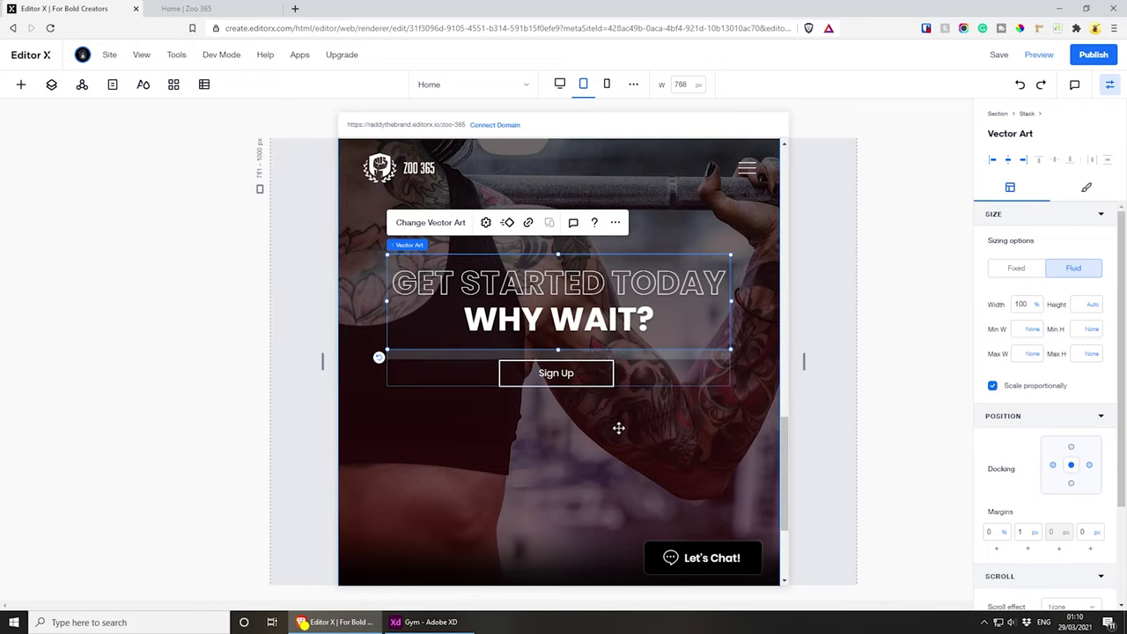
- Select the whole stack containing the Get Started Today title and the Sign Up button
left_click(450, 377)
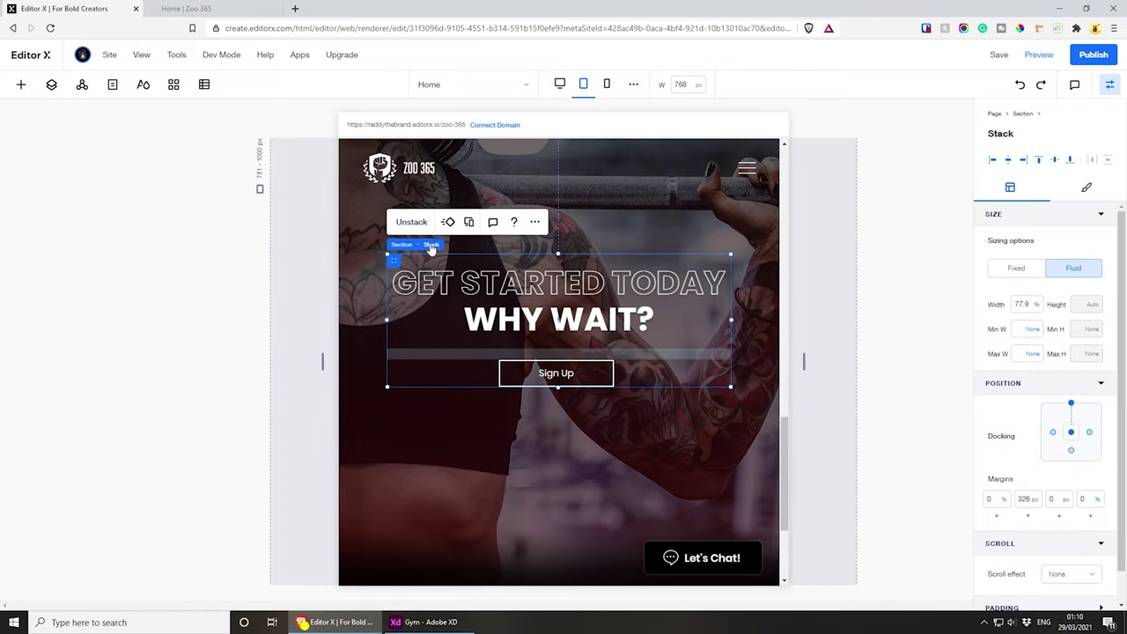
- Remove the top docking from the "Get Started Today" stack at the tablet breakpoint and set its top margin to 0 px
left_click(1070, 405)
left_click(1024, 499)
type("0")
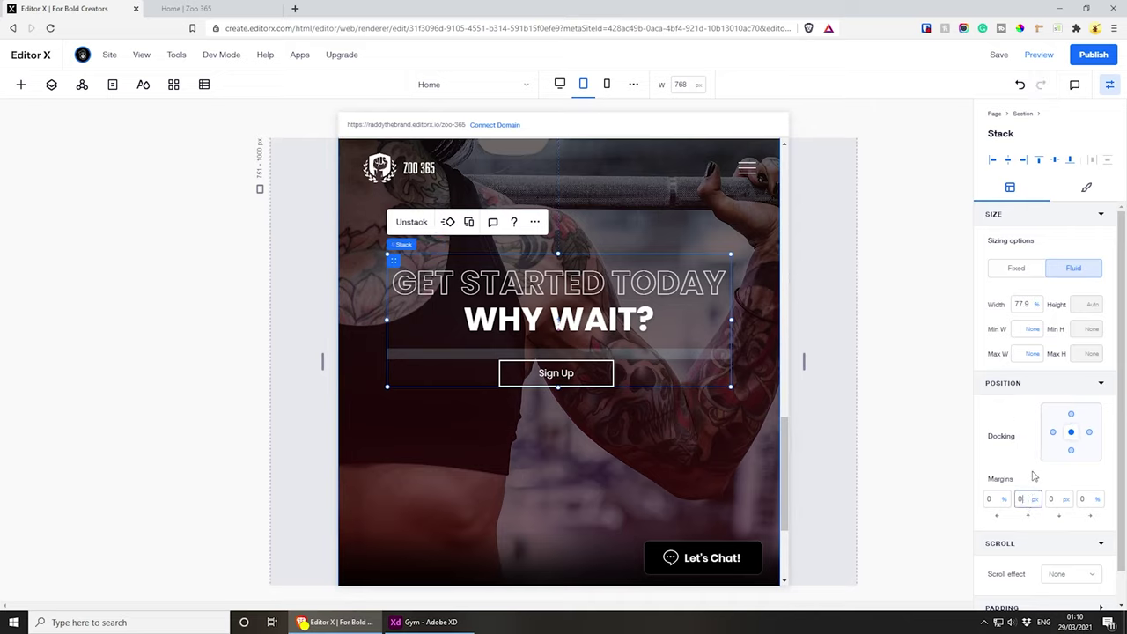
key("Return")
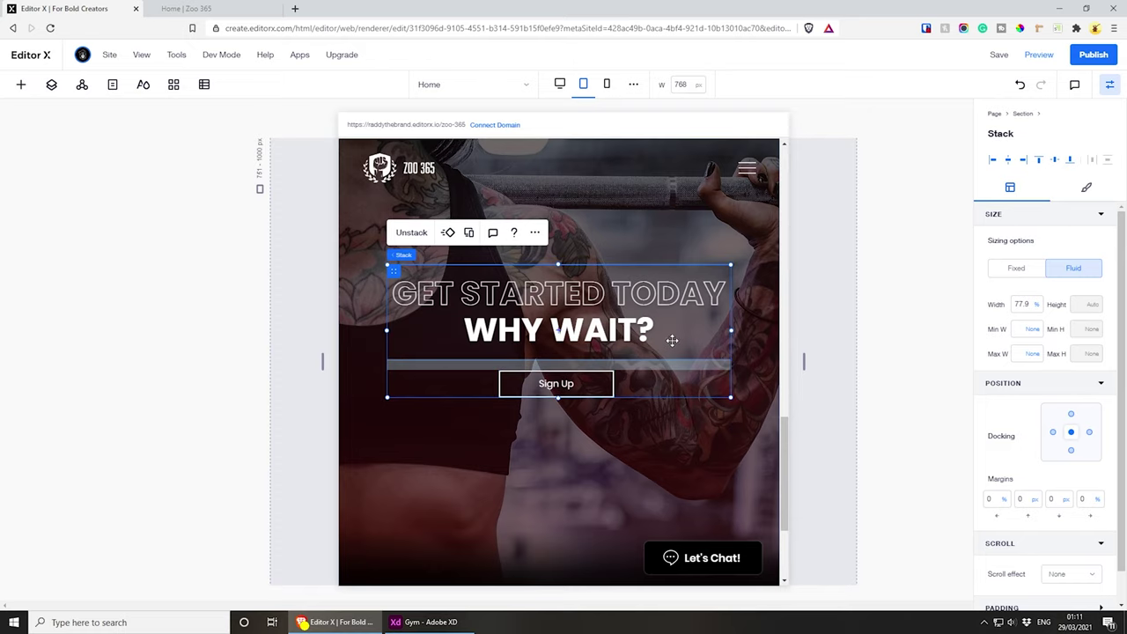
- Switch to the mobile breakpoint and examine the "Get Started Today" section and the content cards above it
left_click(606, 85)
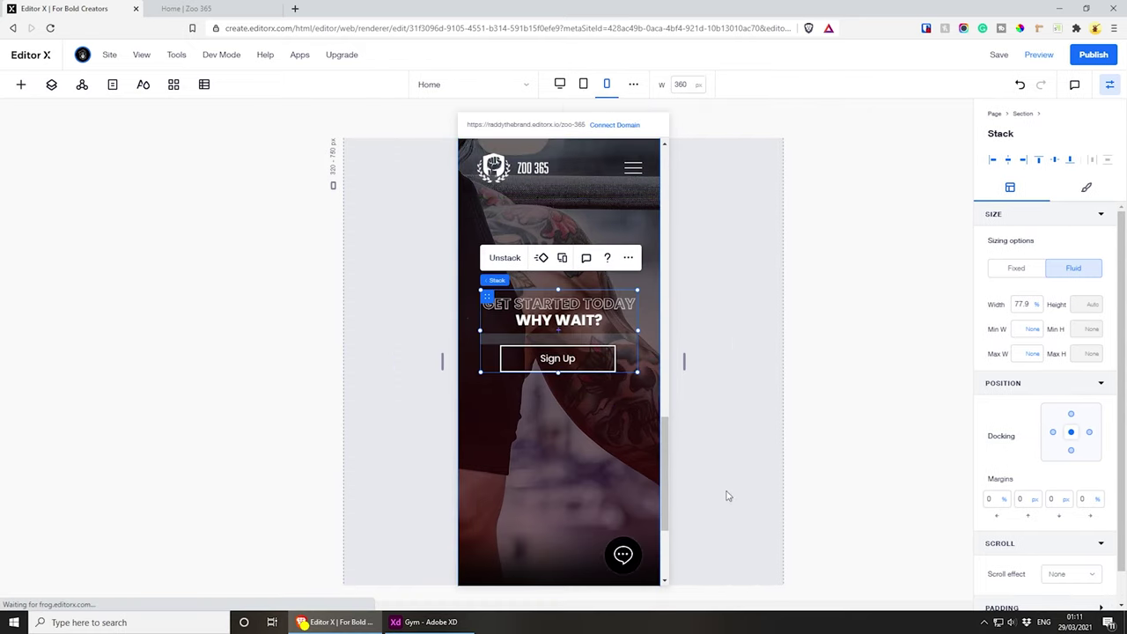
scroll(602, 502, "up", 3)
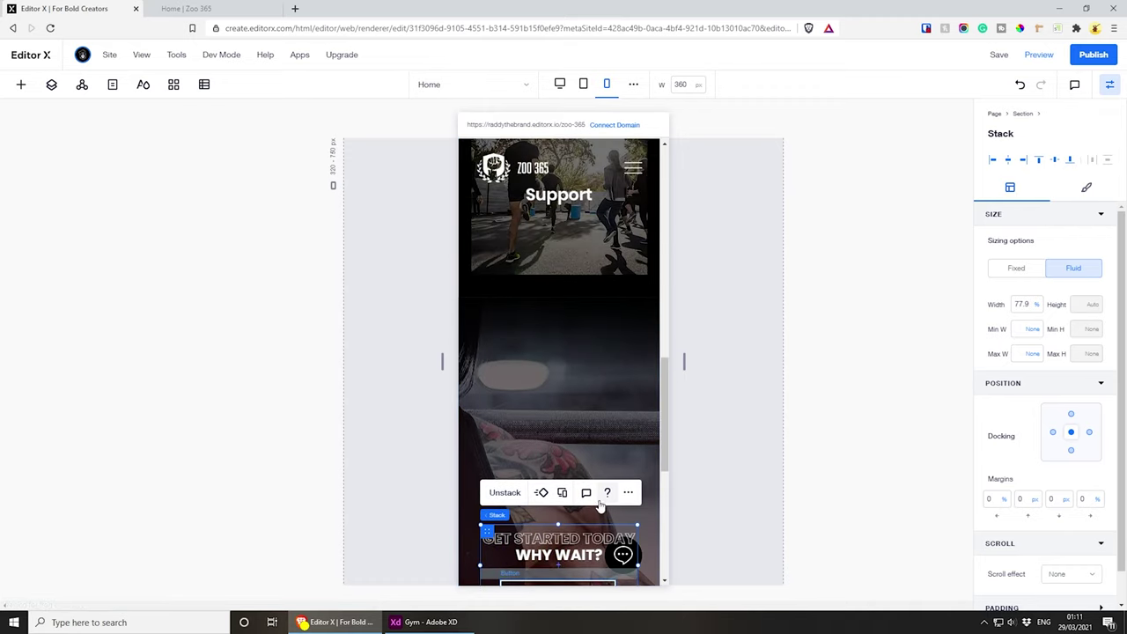
scroll(587, 352, "down", 3)
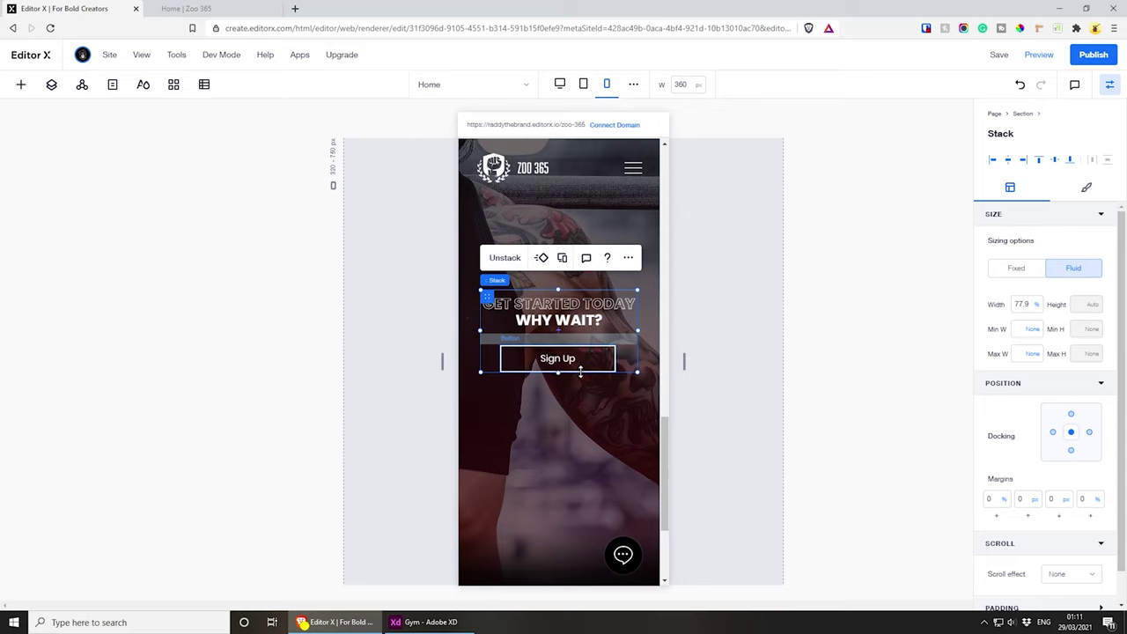
scroll(580, 372, "up", 3)
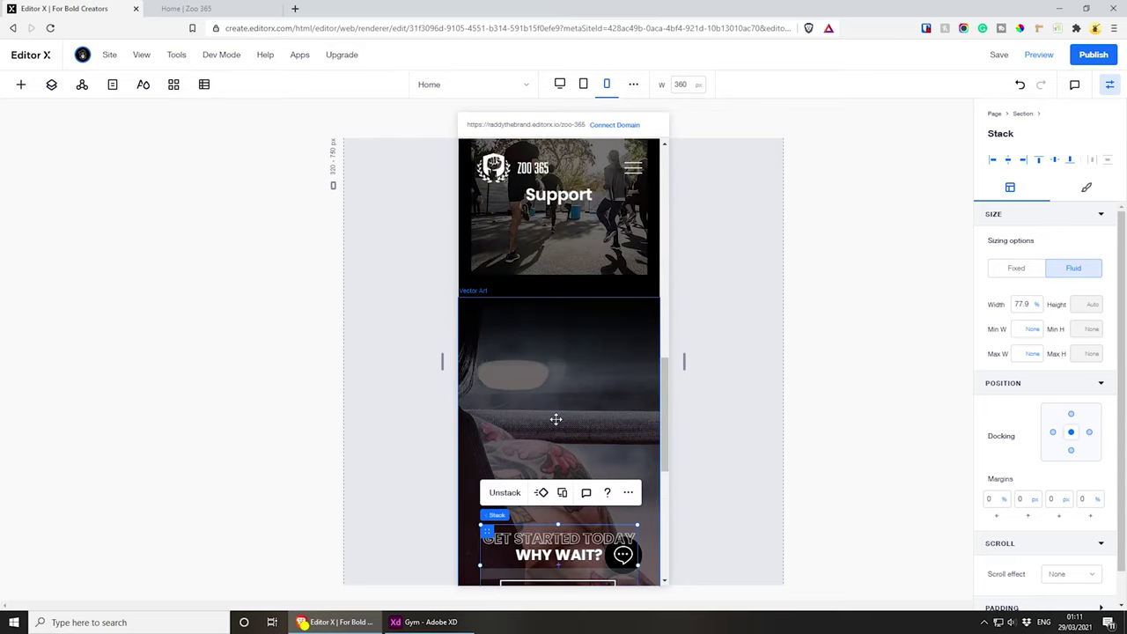
scroll(558, 370, "down", 3)
scroll(558, 367, "up", 3)
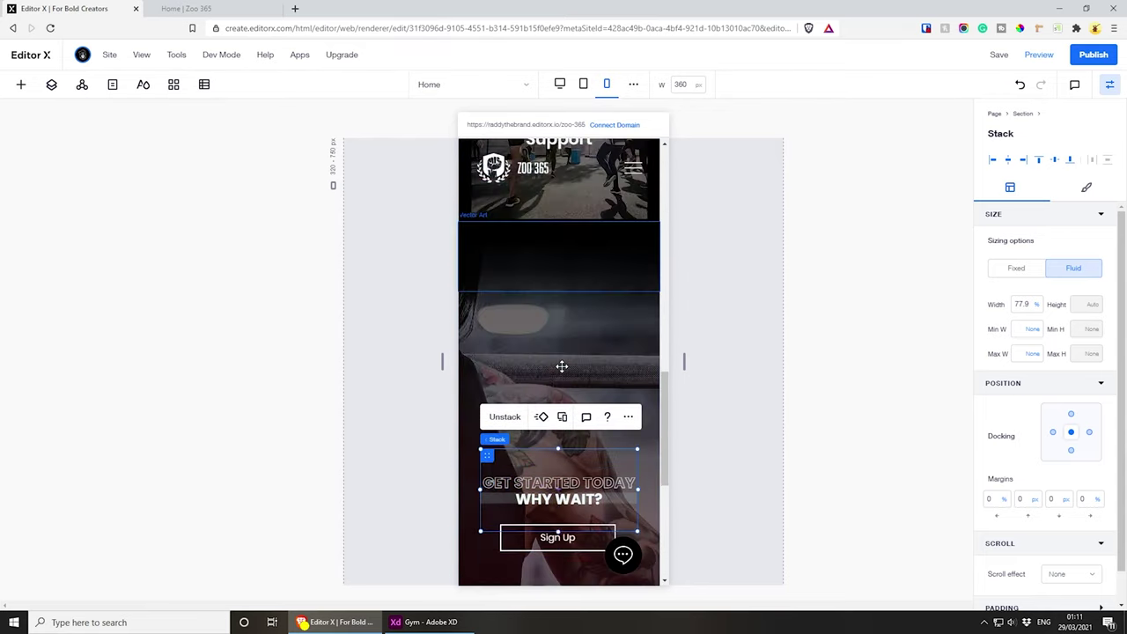
scroll(556, 357, "up", 5)
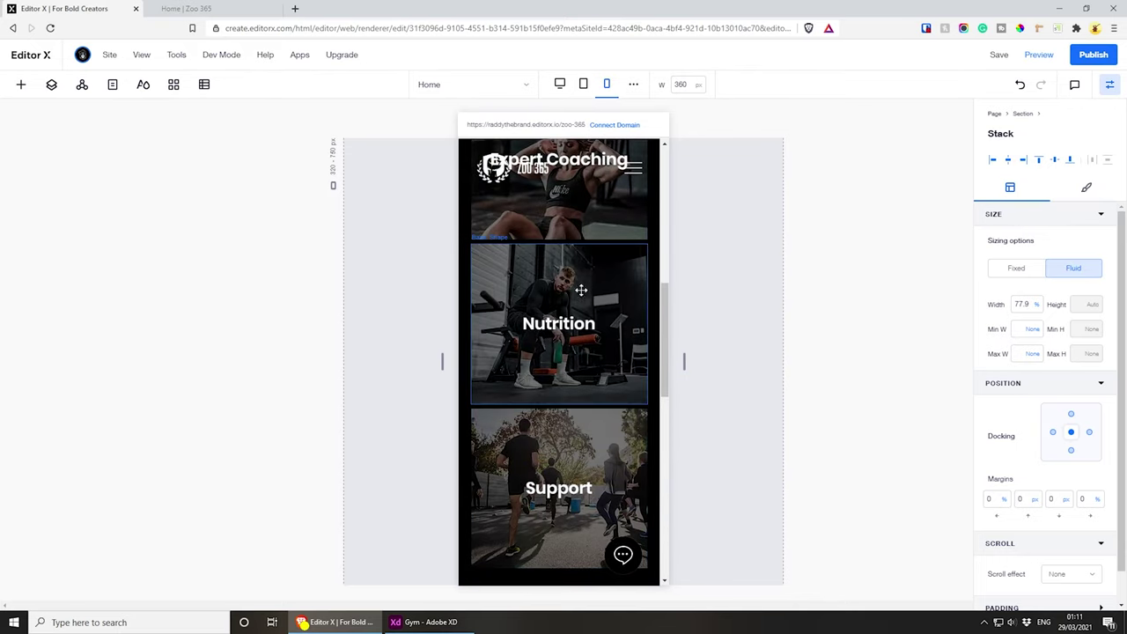
scroll(598, 383, "up", 2)
scroll(593, 358, "down", 6)
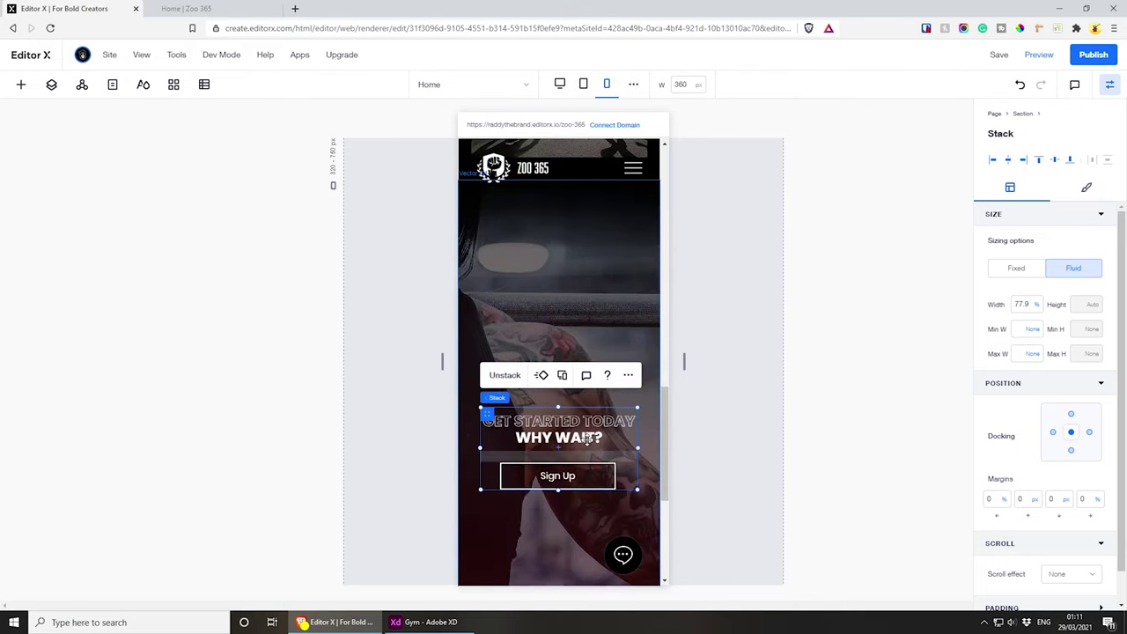
- Reduce the minimum height of the "Get Started Today" section to 508 px at the mobile breakpoint
left_click(561, 266)
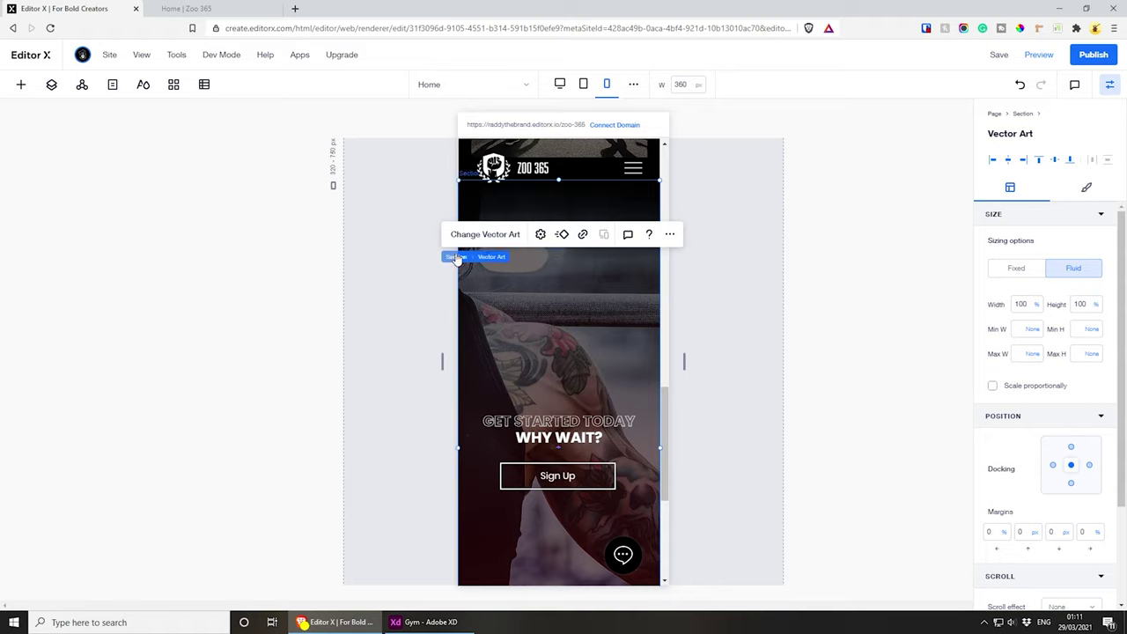
left_click(457, 257)
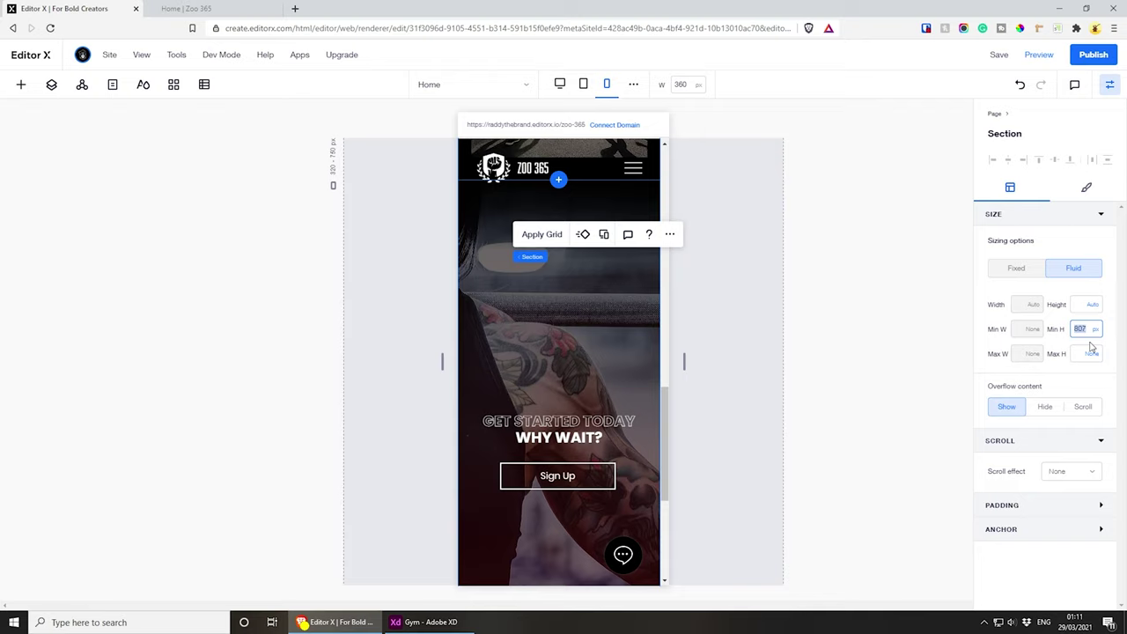
key("Return")
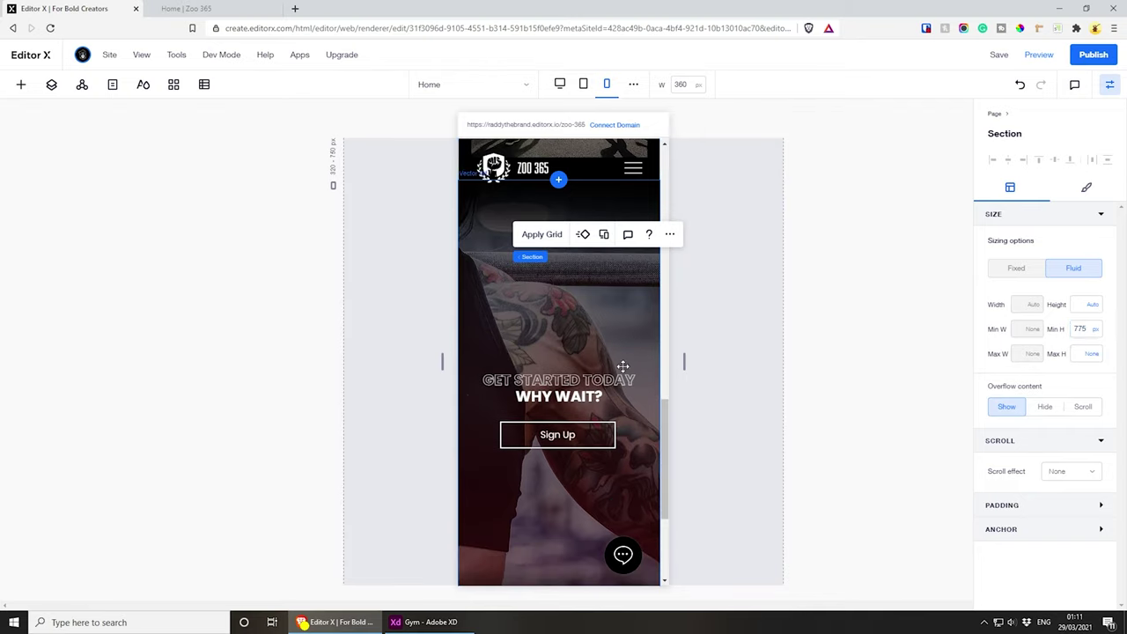
scroll(581, 378, "down", 2)
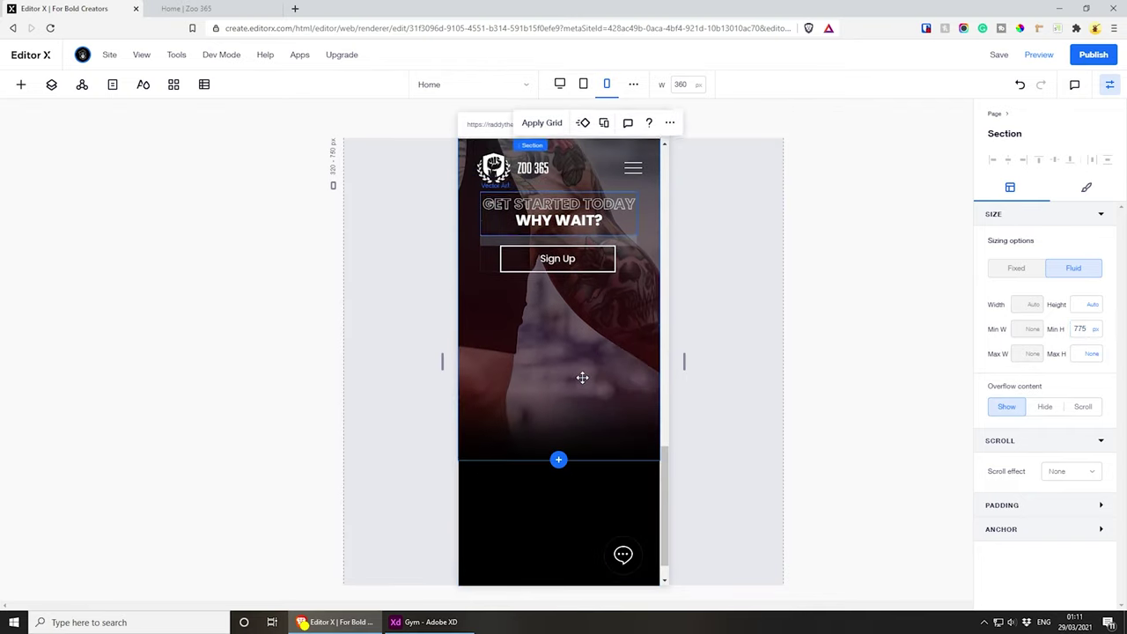
scroll(581, 378, "up", 2)
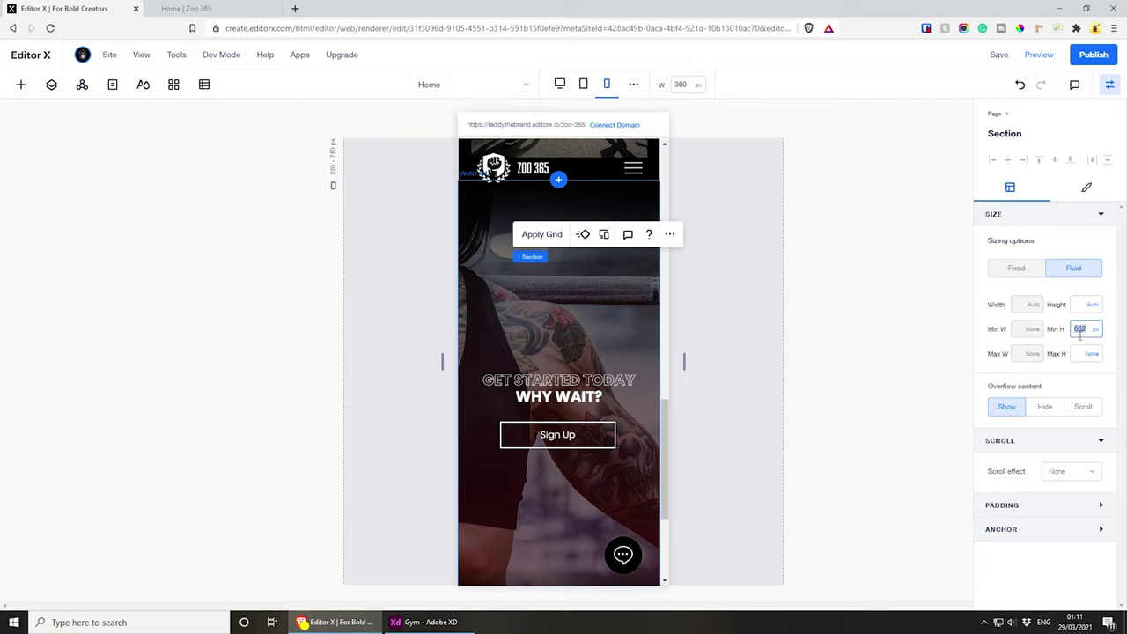
key("Return")
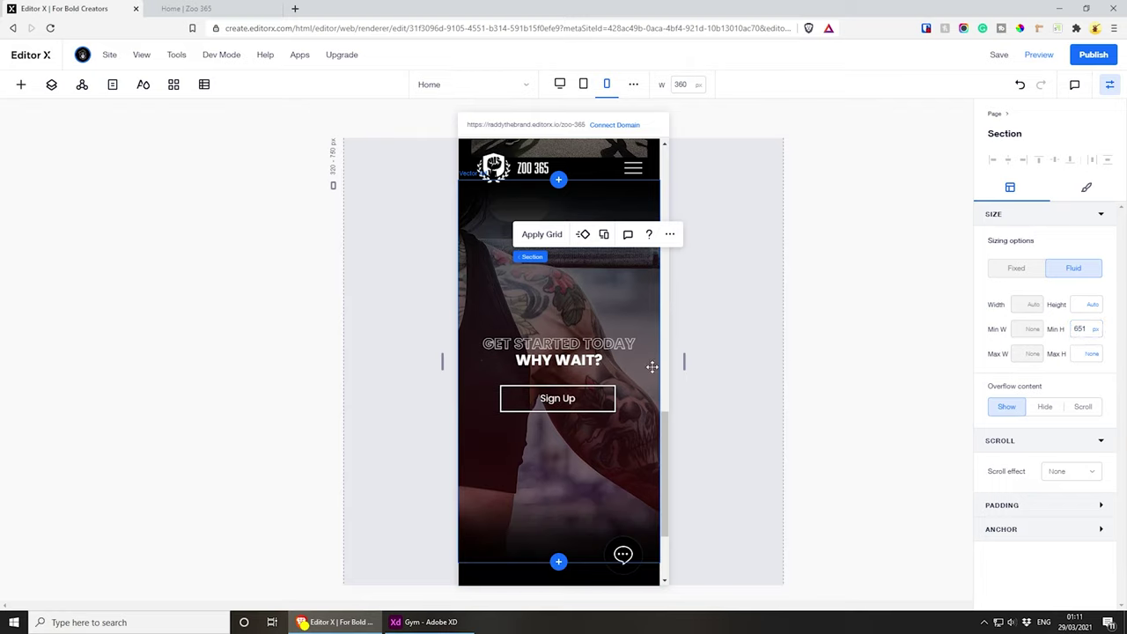
left_click(1075, 324)
key("Down")
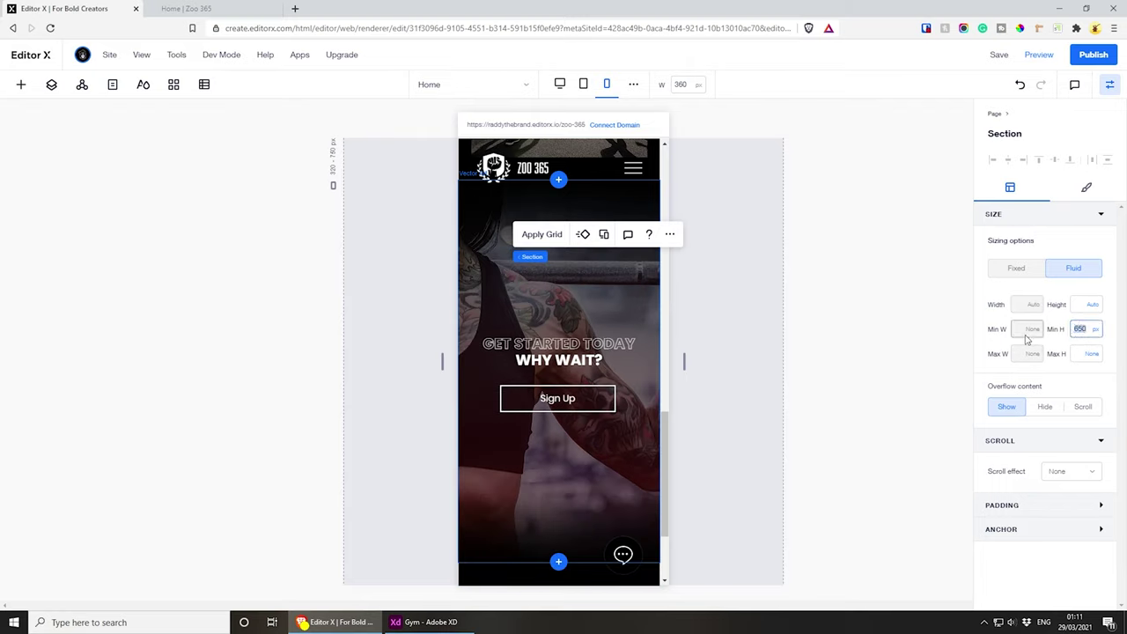
key("shift+Down")
key("shift+Down")
key("shift+Down")
key("shift+Down")
key("shift+Down")
key("shift+Down")
key("shift+Down")
key("shift+Down")
key("shift+Down")
key("shift+Down")
type("508")
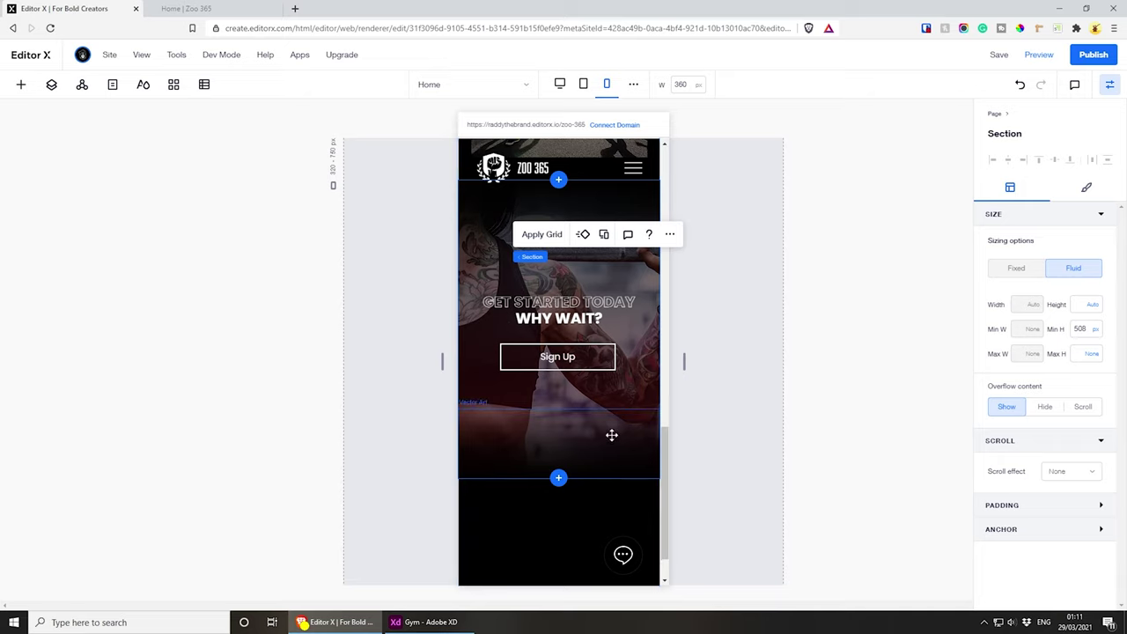
left_click(634, 310)
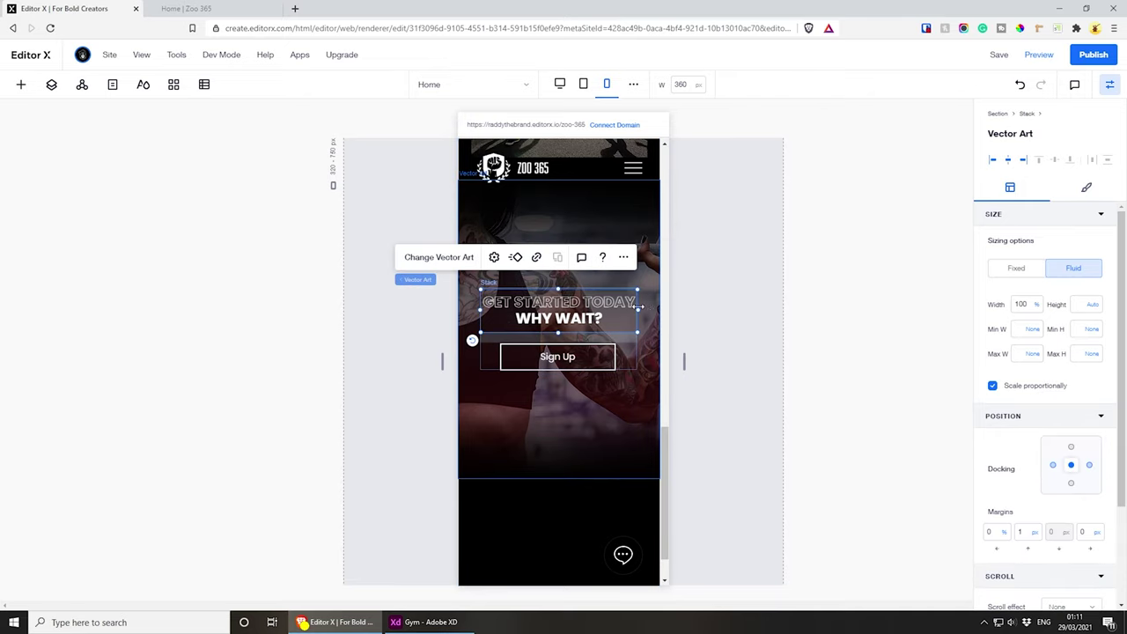
left_click_drag(638, 306, 651, 305)
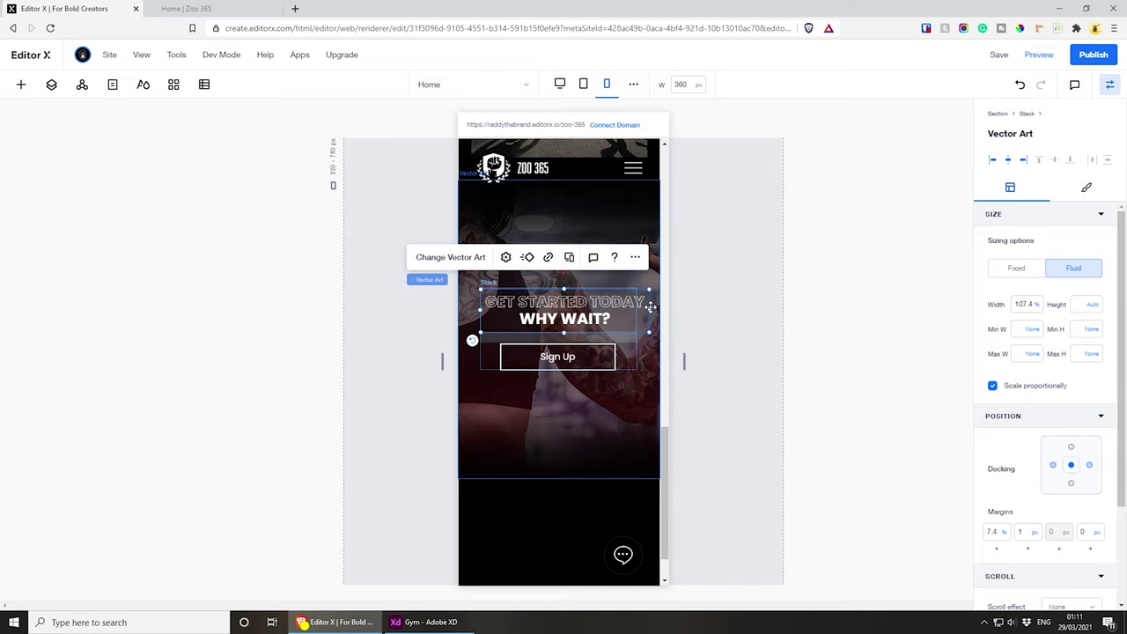
key("ctrl+z")
- Widen the stack holding the heading and Sign Up button on both sides to about 88.9% of the section's width
left_click(637, 372)
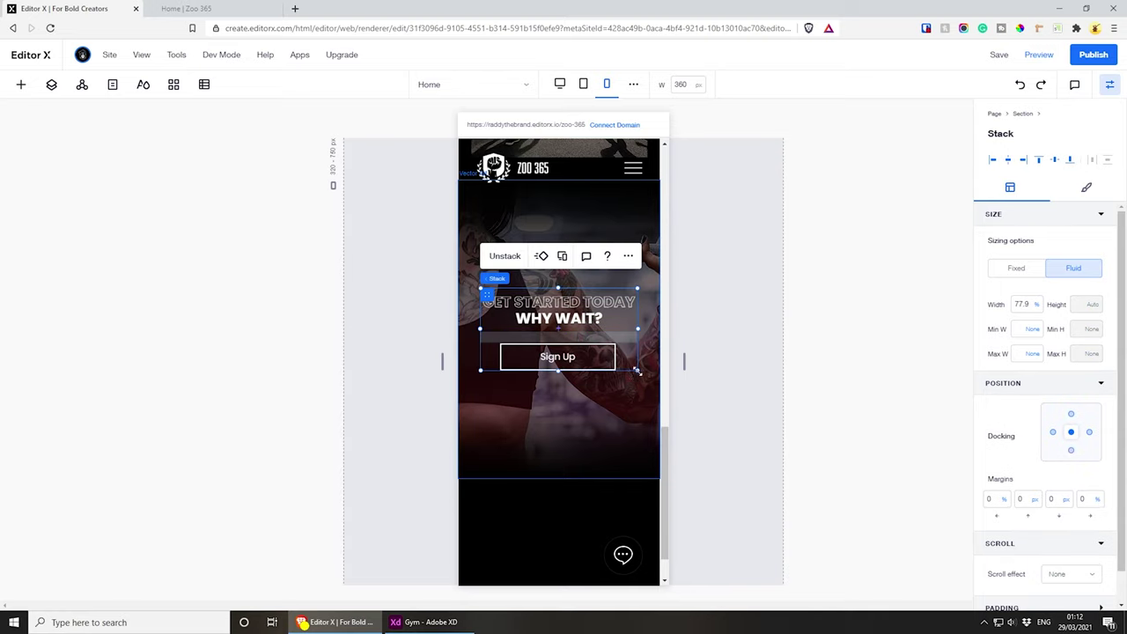
left_click_drag(642, 328, 655, 329)
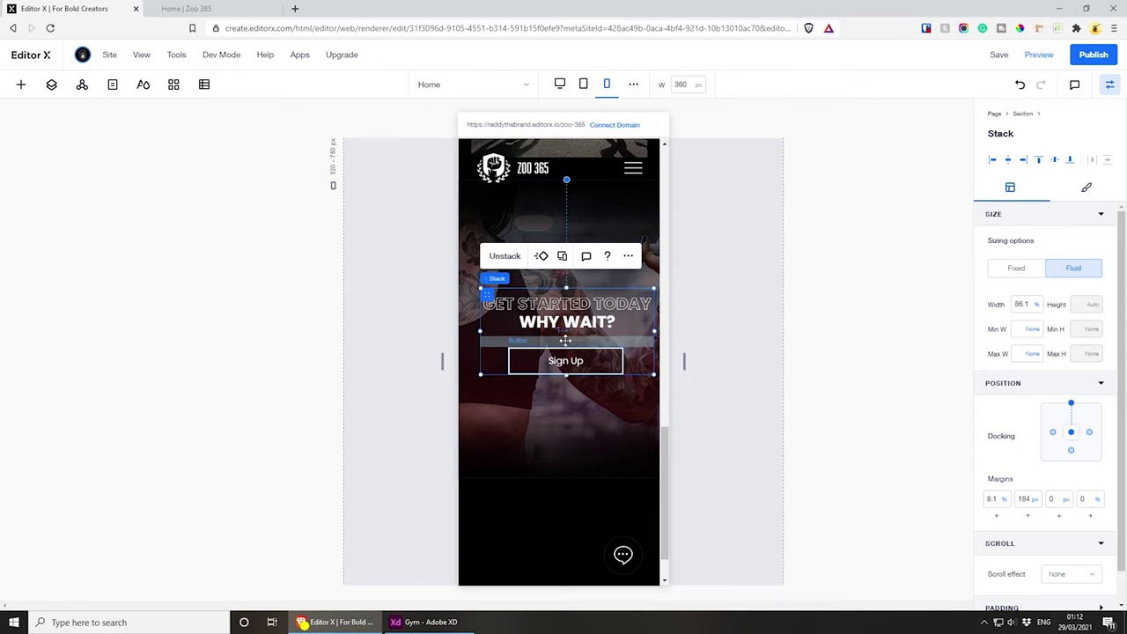
left_click_drag(480, 331, 475, 331)
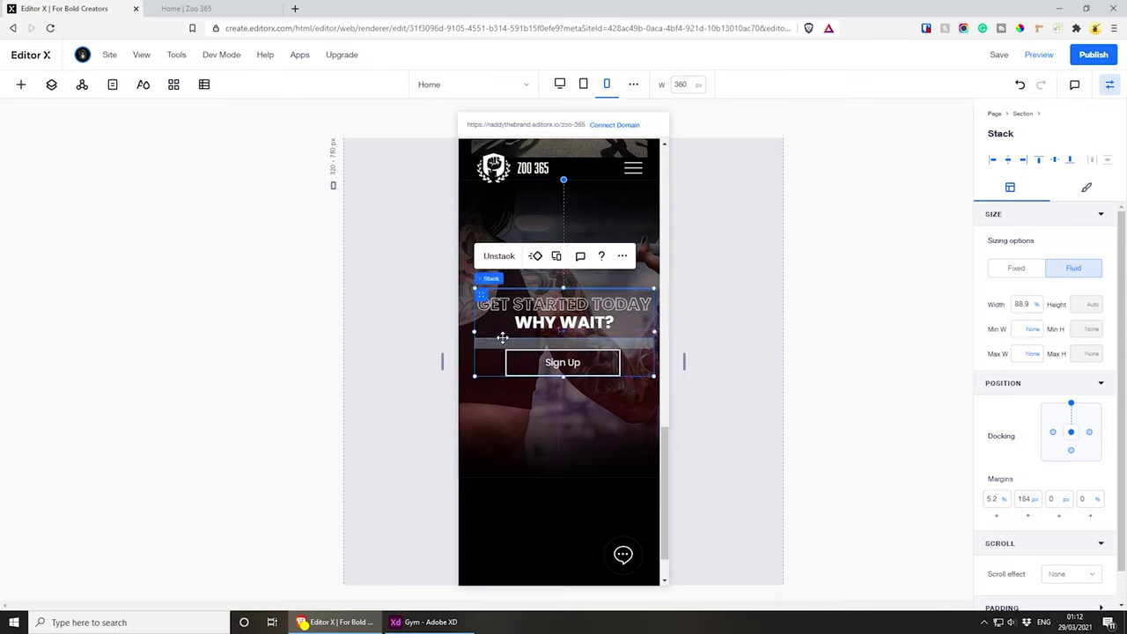
- Center the stack in its section by removing the top docking and setting its left and top margins to 0, and save the site
left_click(1071, 405)
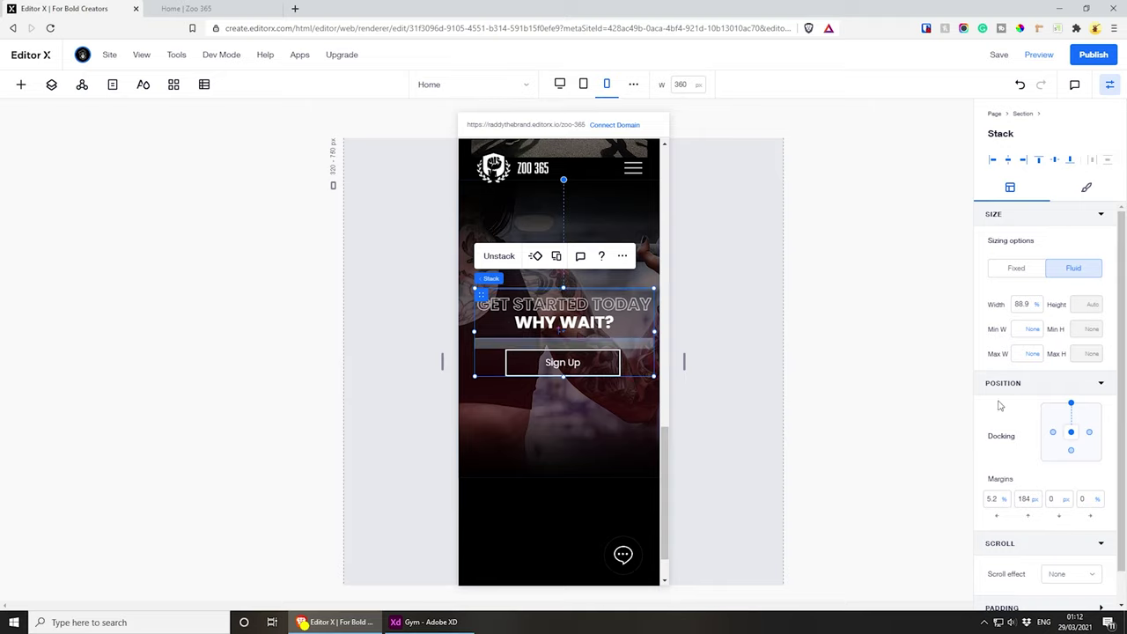
left_click(1072, 405)
left_click(993, 499)
type("0")
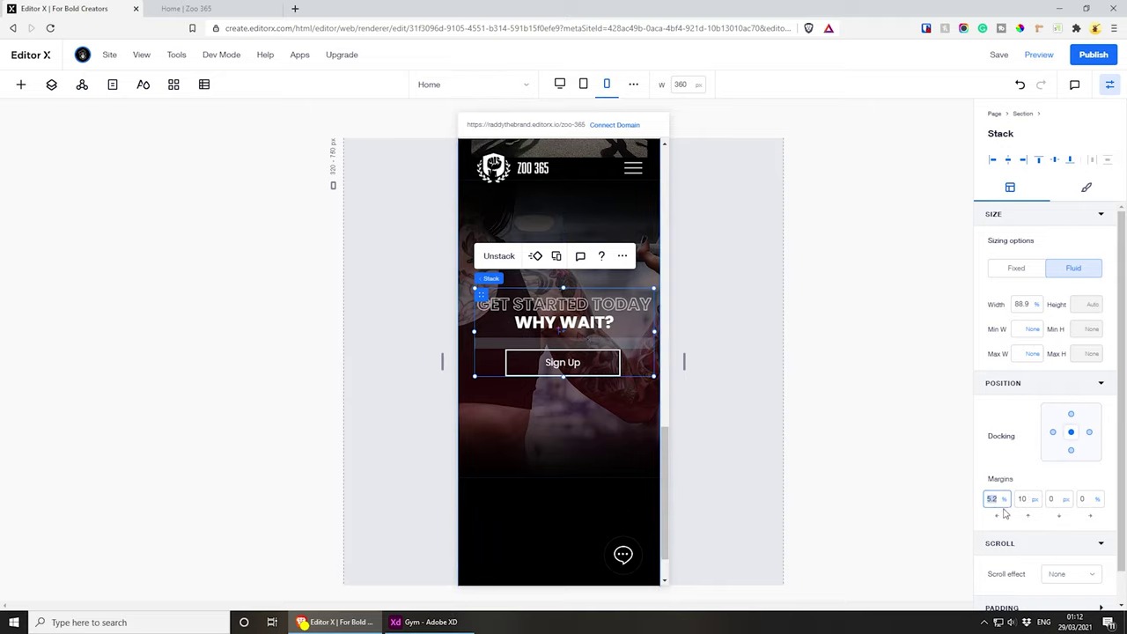
left_click(1021, 500)
type("0")
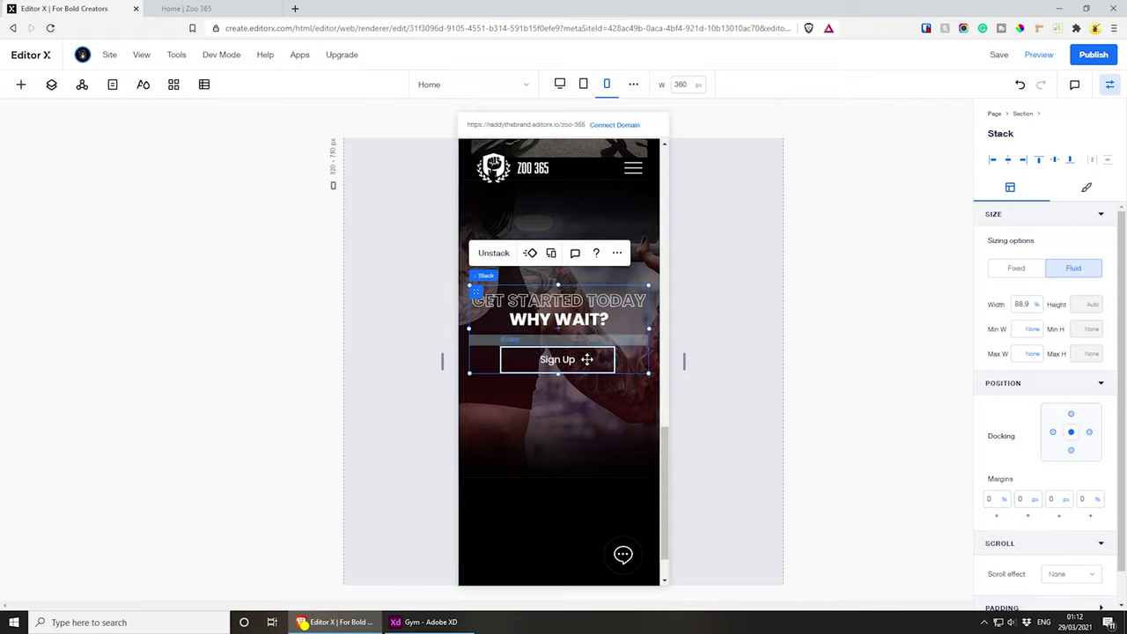
left_click(999, 56)
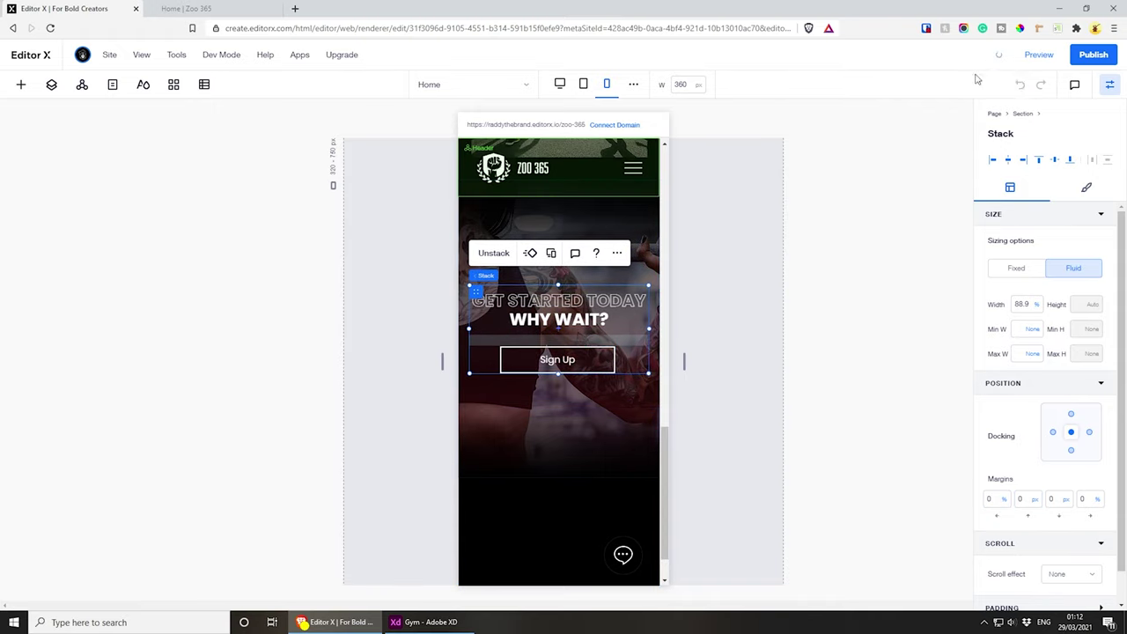
- Check the "Get Started Today" section's layout at the tablet and desktop breakpoints
left_click(583, 84)
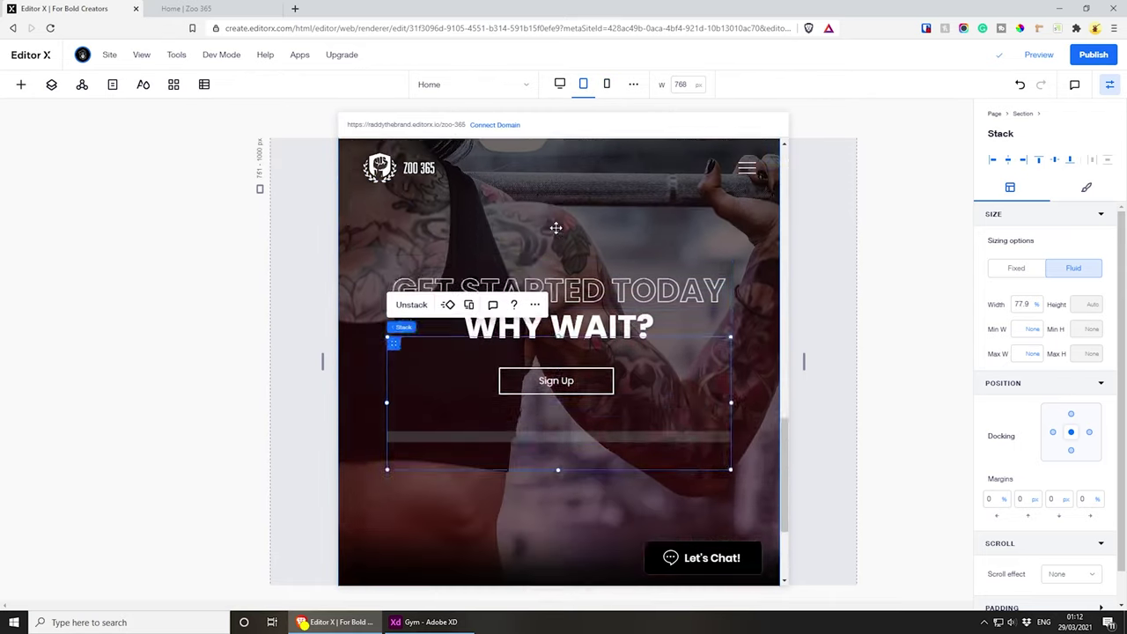
left_click(559, 84)
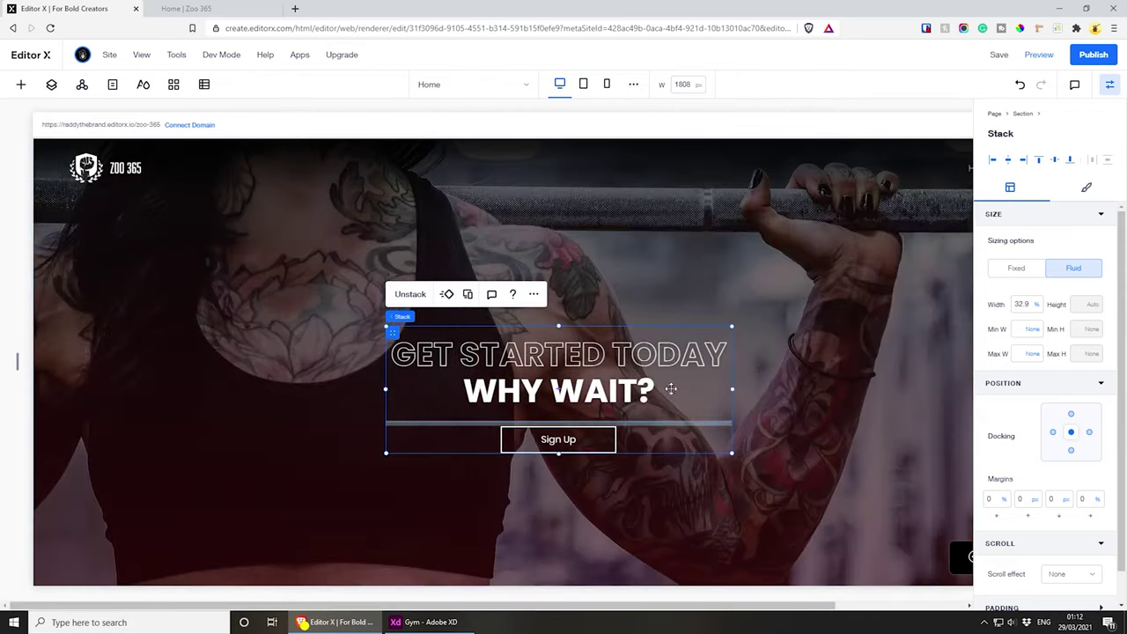
scroll(671, 310, "down", 2)
scroll(670, 315, "down", 1)
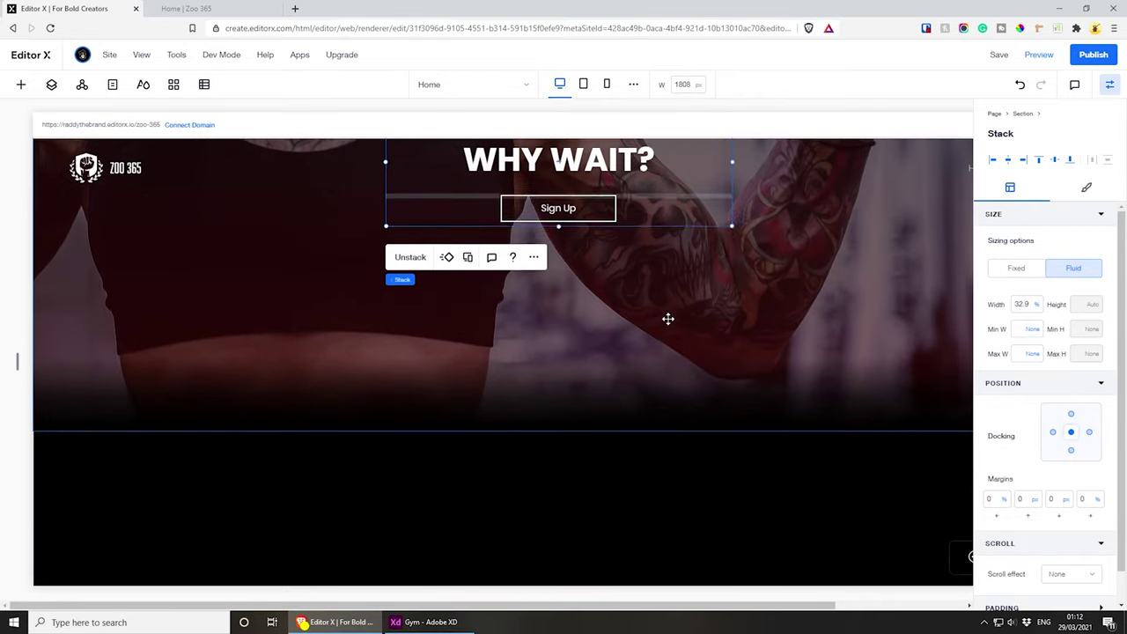
scroll(667, 319, "up", 3)
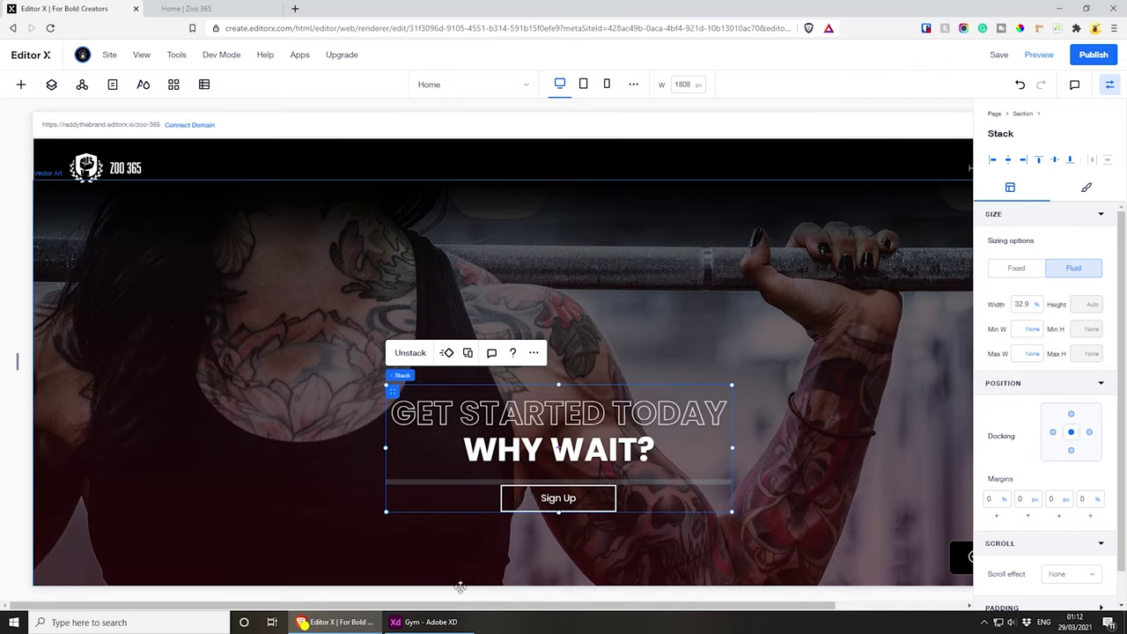
- Switch to the Adobe XD gym design and export the "Your Training Options" heading as an SVG to the desktop
left_click(427, 621)
scroll(374, 529, "down", 3)
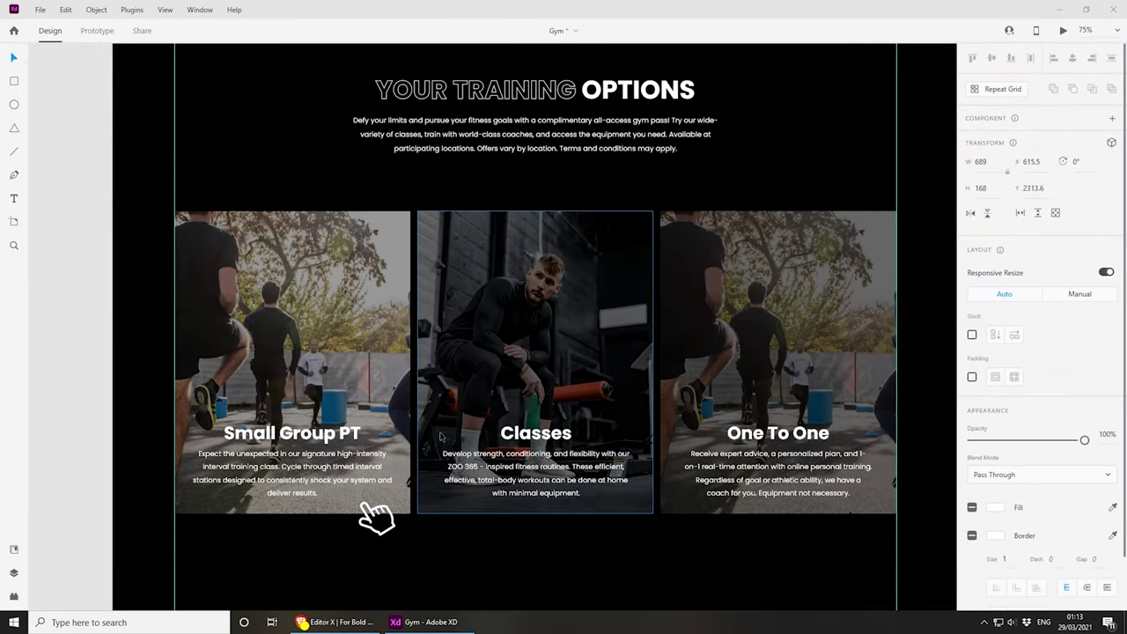
scroll(419, 429, "up", 2)
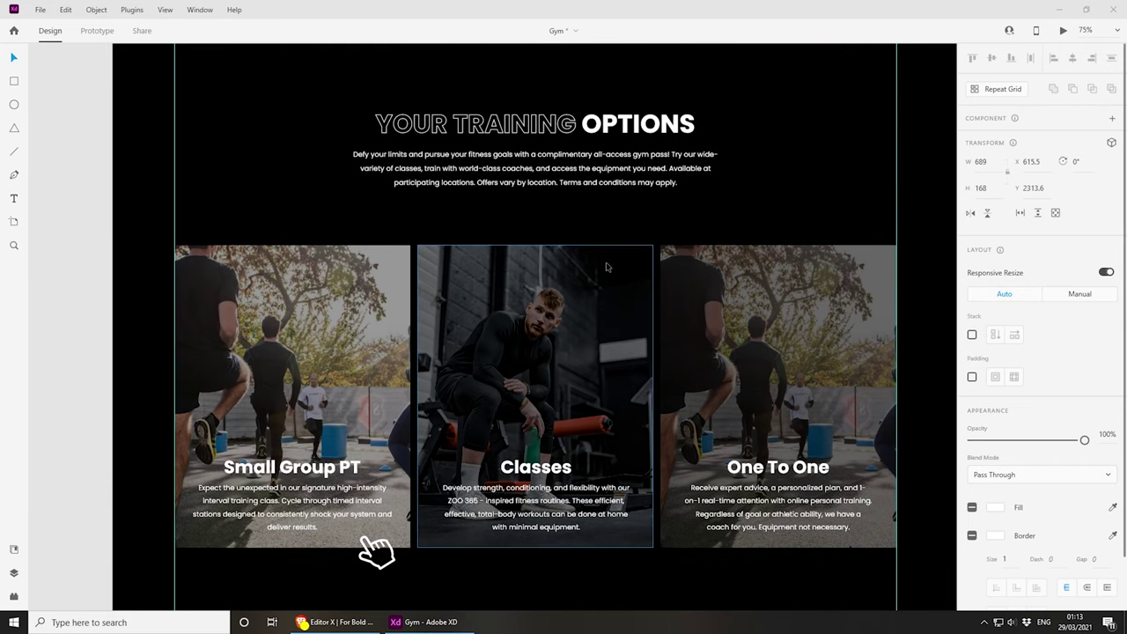
left_click(459, 127)
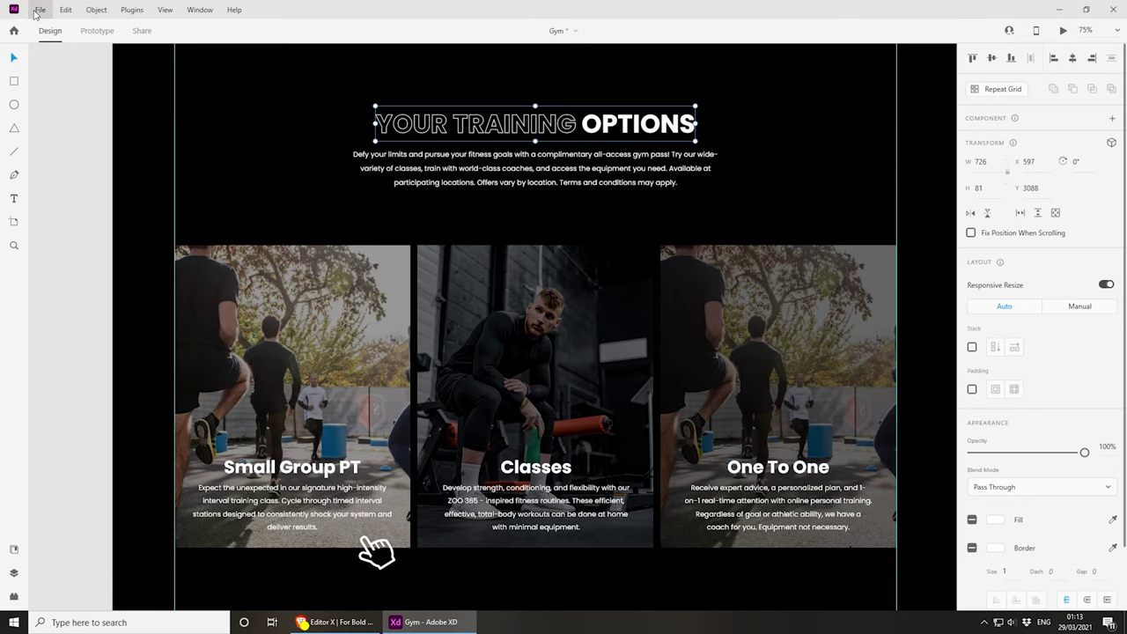
left_click(36, 10)
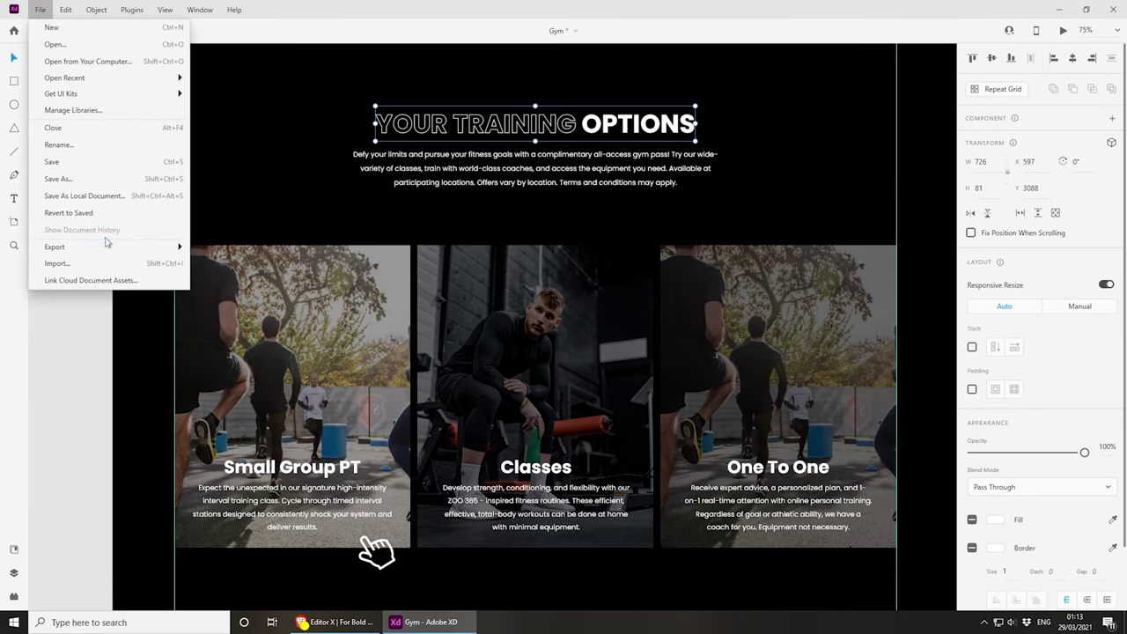
mouse_move(133, 248)
left_click(220, 264)
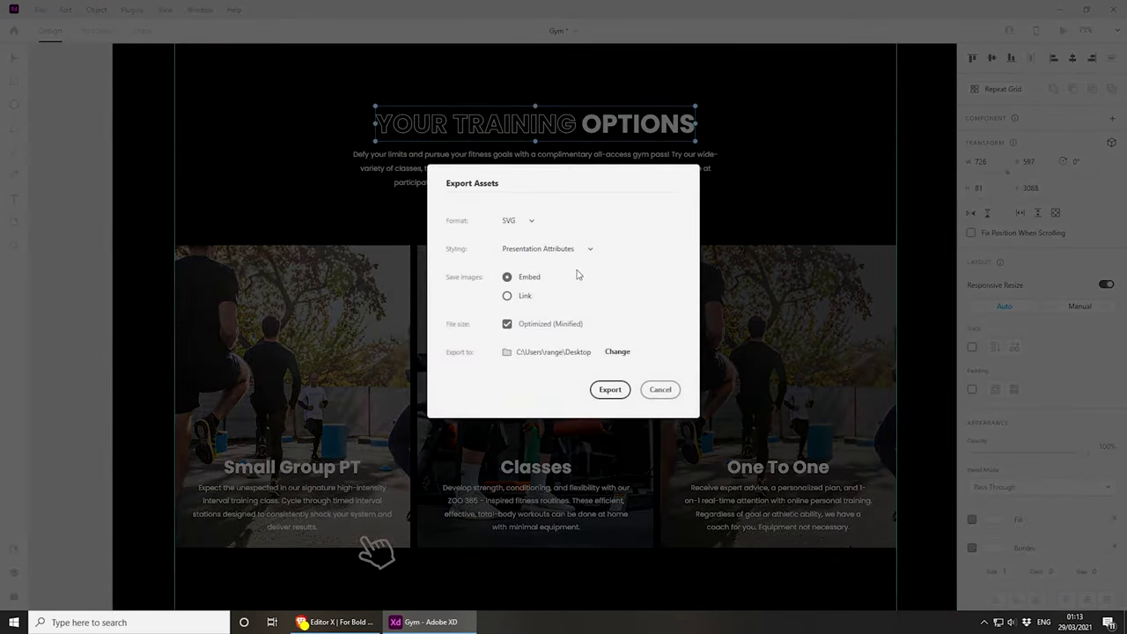
left_click(611, 390)
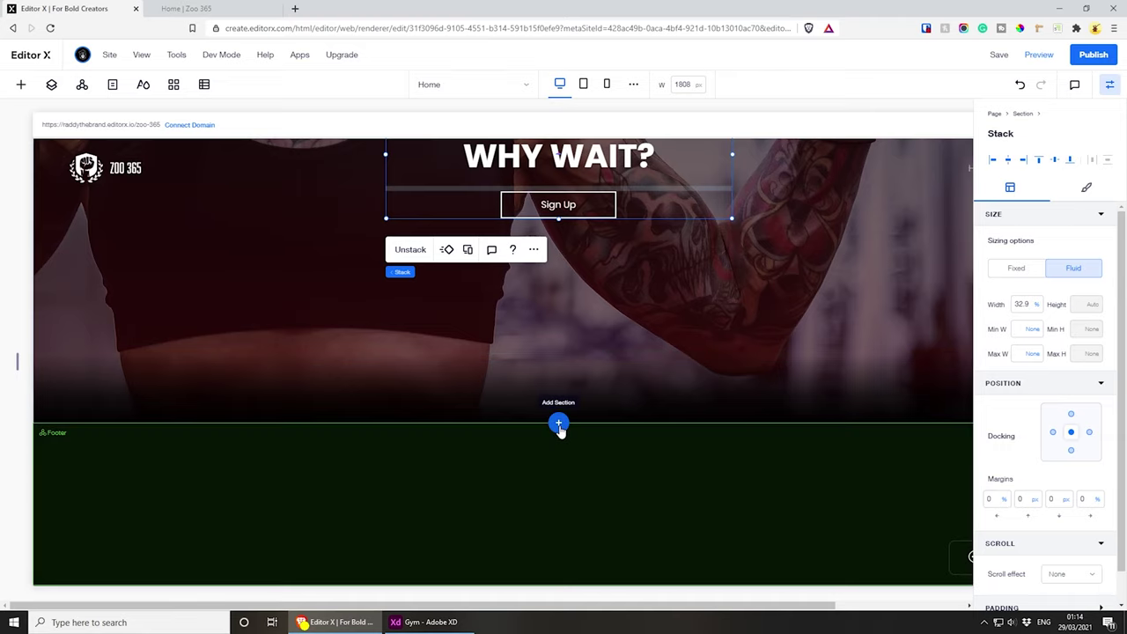
- In Editor X, add a blank section just above the footer and rename it "Training Options"
left_click(558, 423)
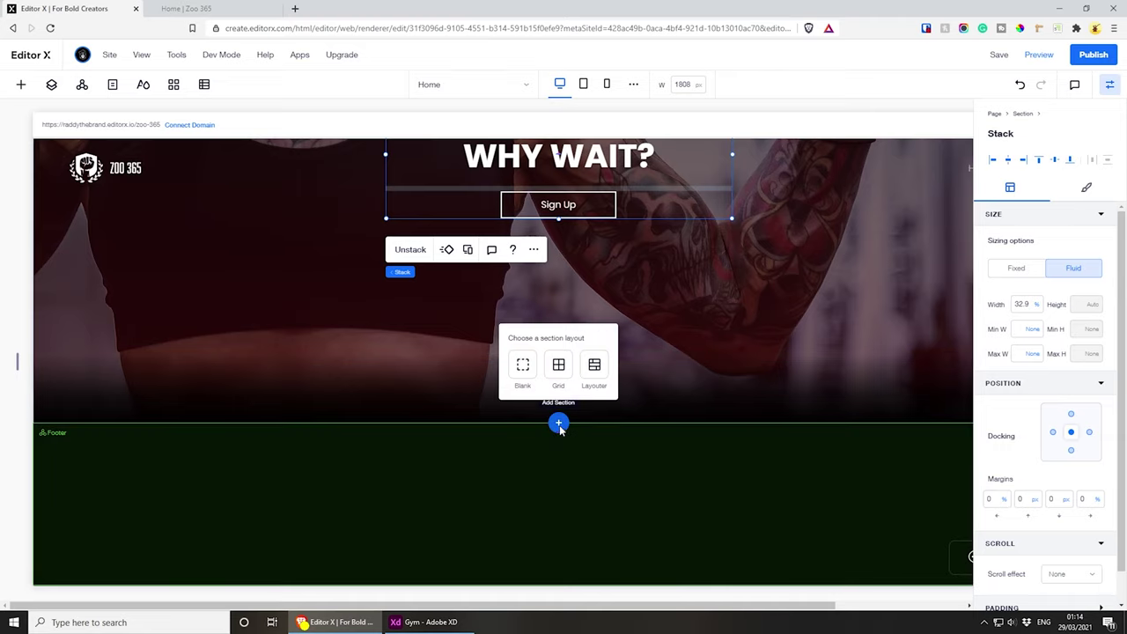
left_click(522, 367)
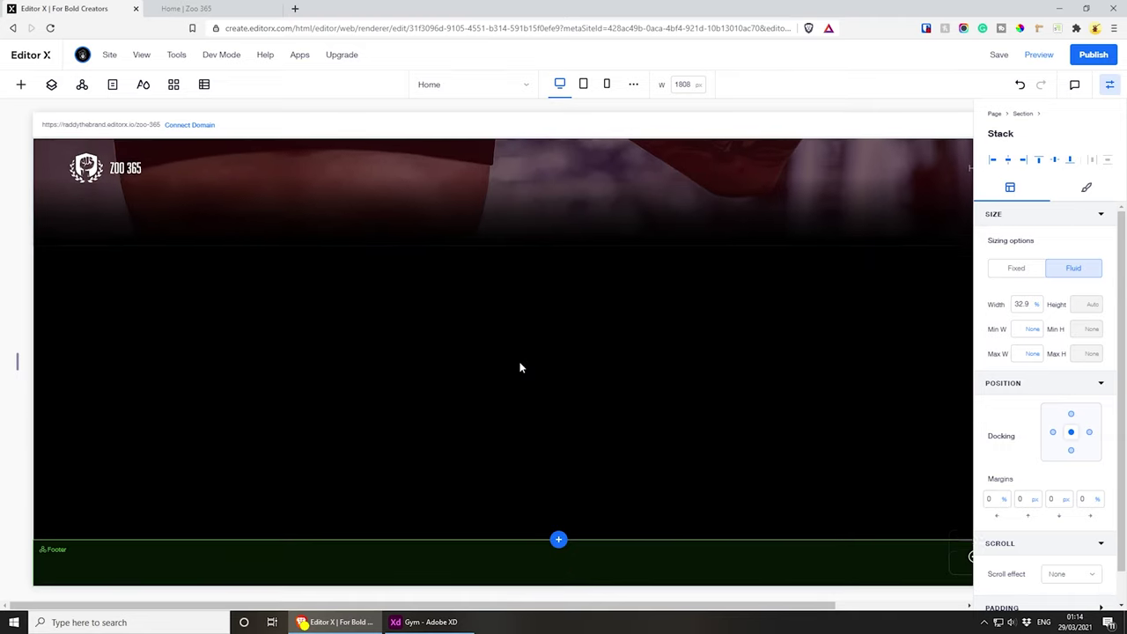
left_click(51, 84)
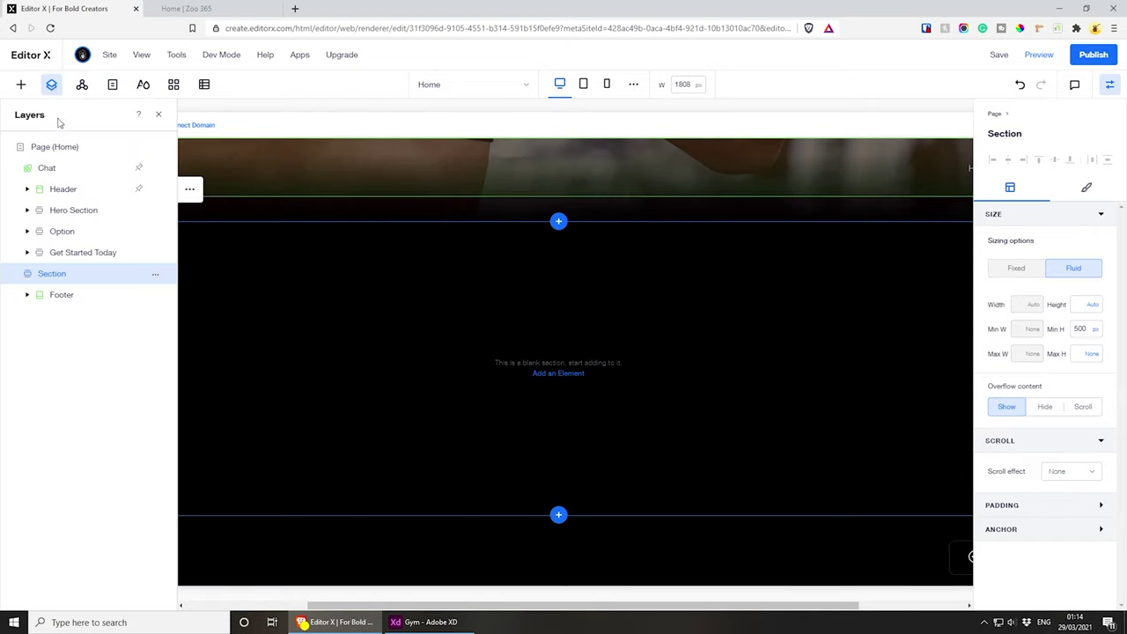
double_click(69, 276)
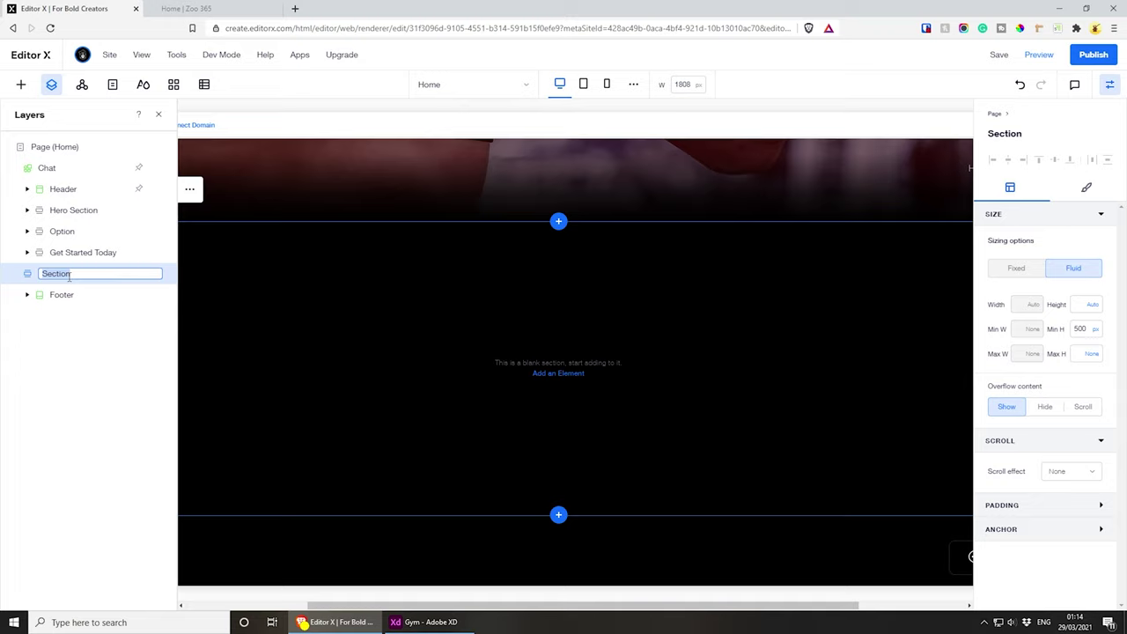
type("Training Op")
key("Return")
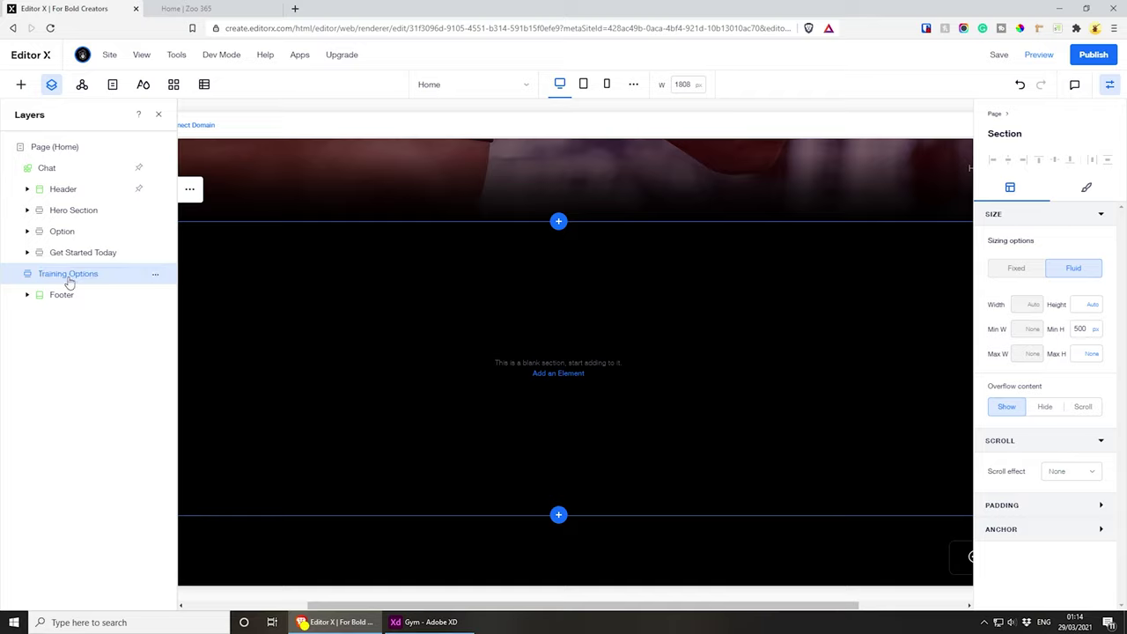
left_click(159, 114)
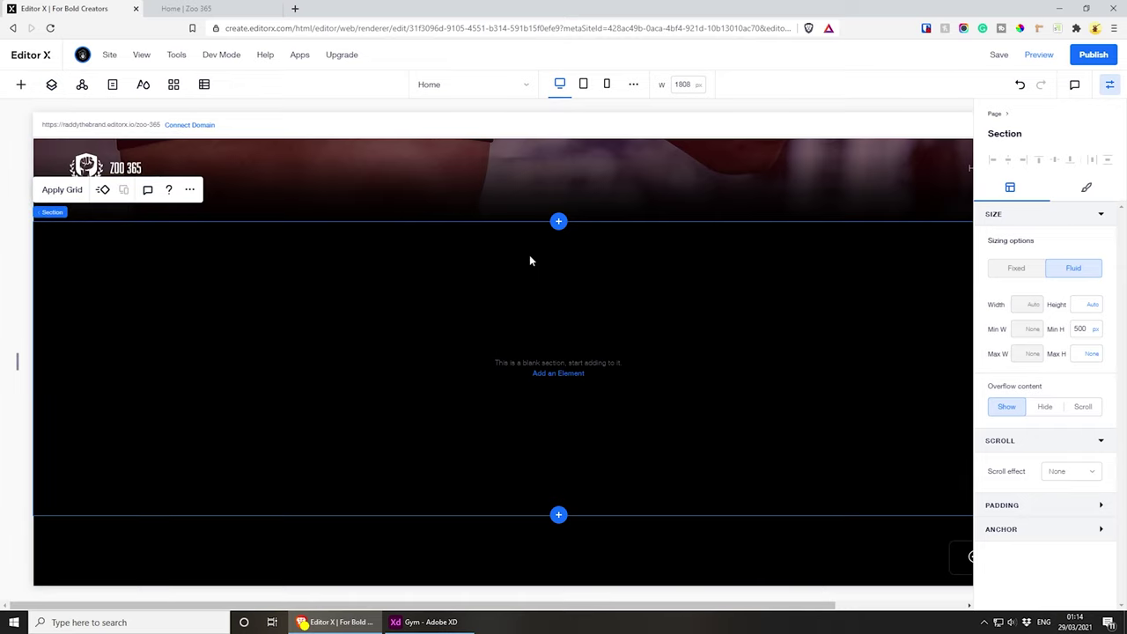
- Add a basic shape to the blank section and replace it with the uploaded training-option.svg vector art
left_click(550, 375)
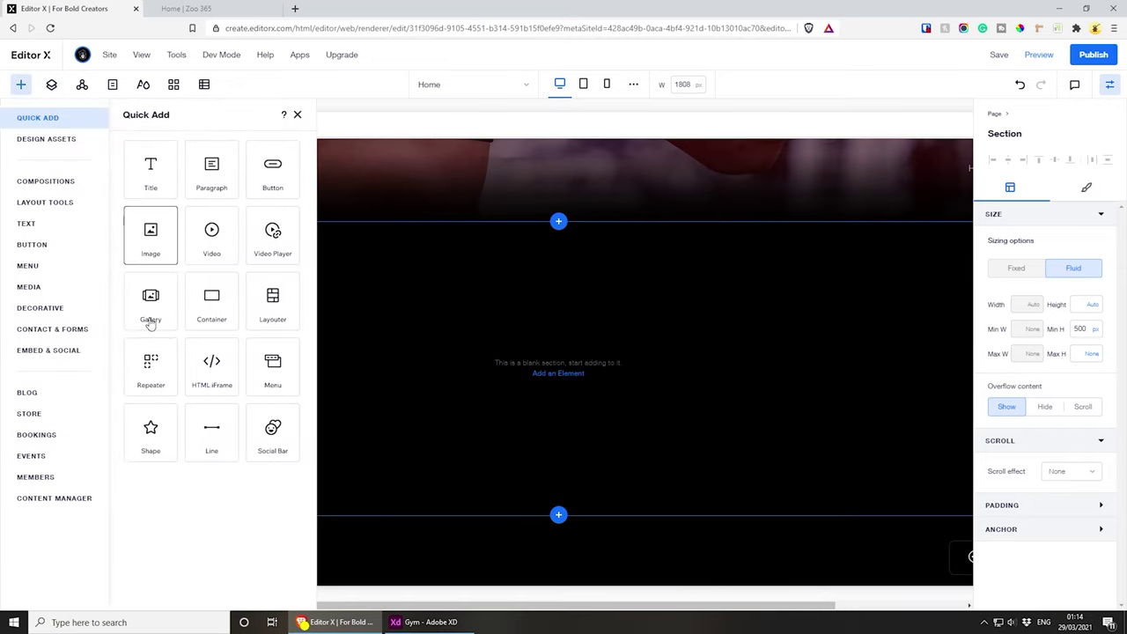
left_click(156, 429)
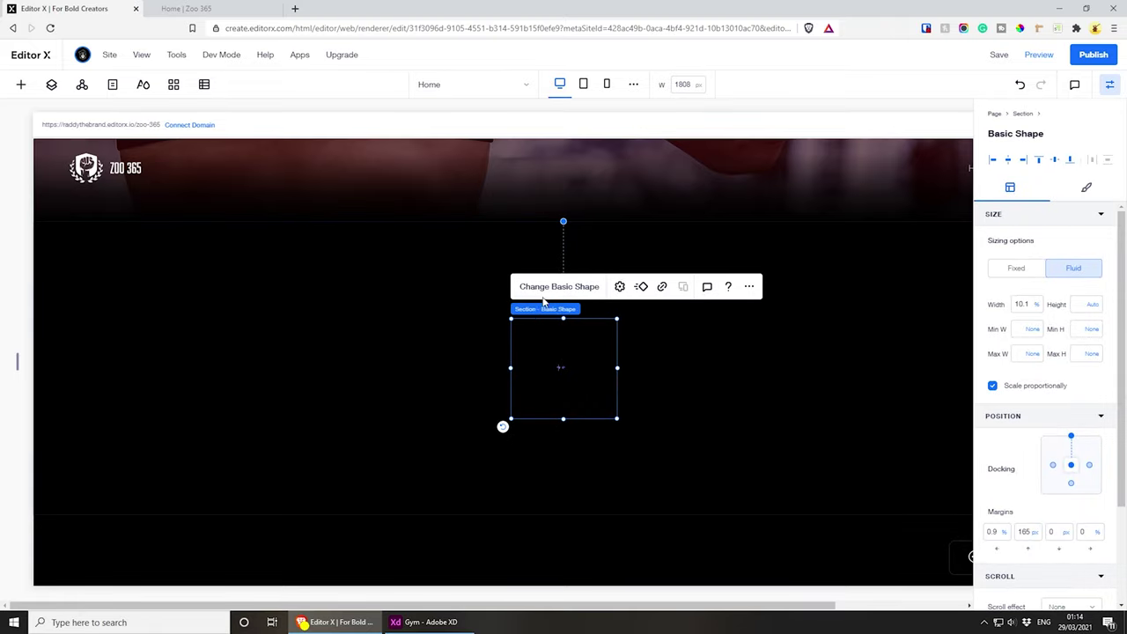
left_click(547, 289)
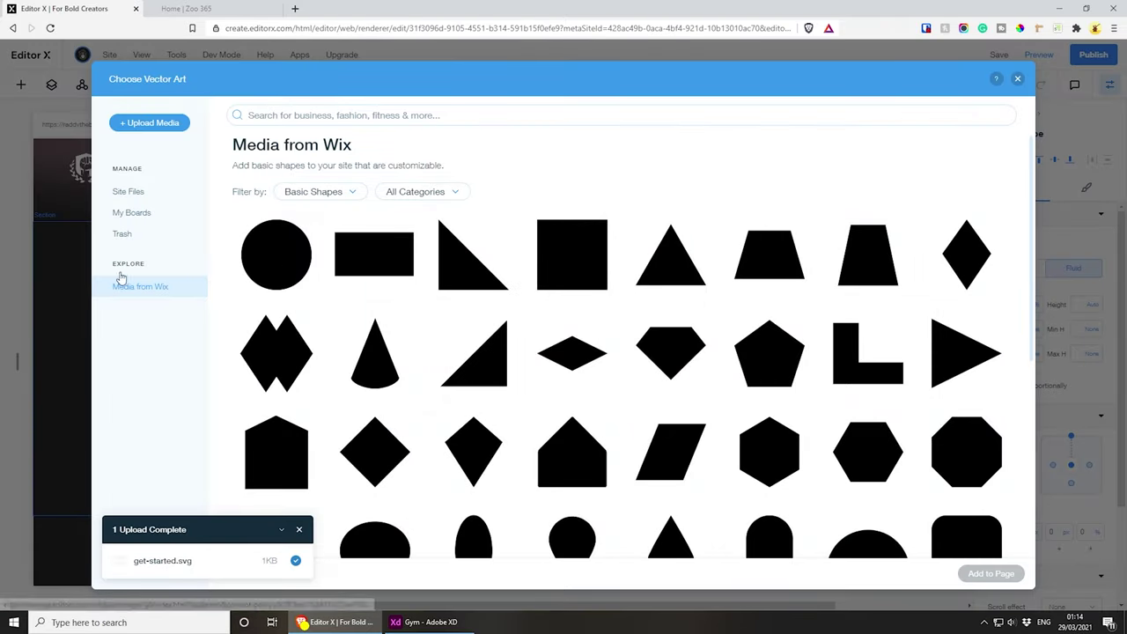
left_click(146, 128)
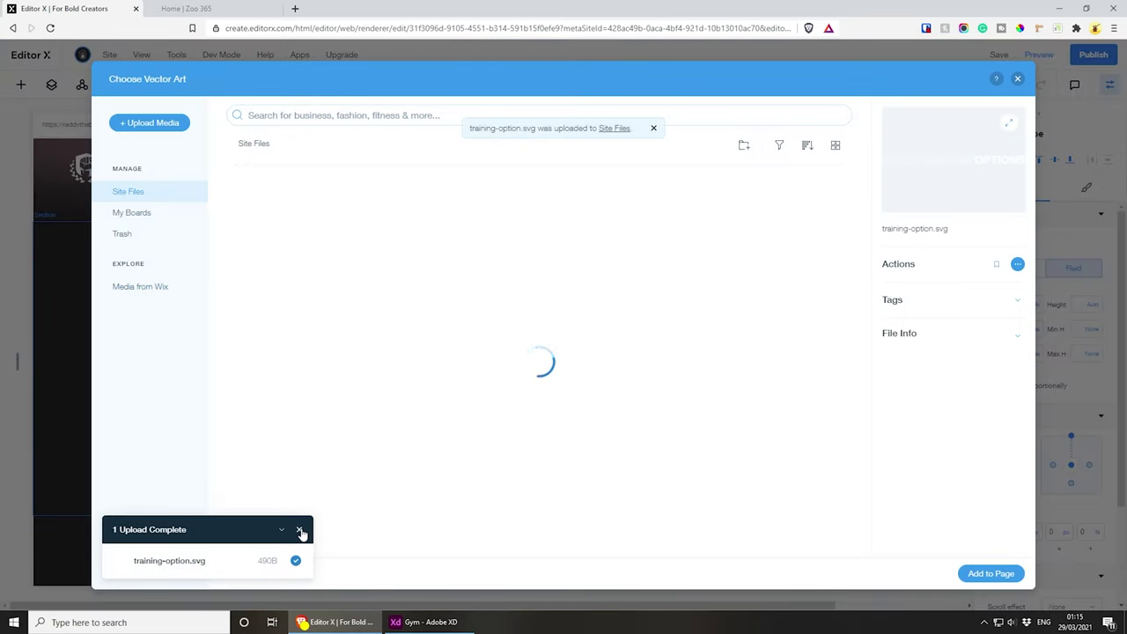
left_click(990, 574)
- Enlarge the heading vector art to about 40.7% width and move it to about 80 px below the section's upper edge
left_click(610, 287)
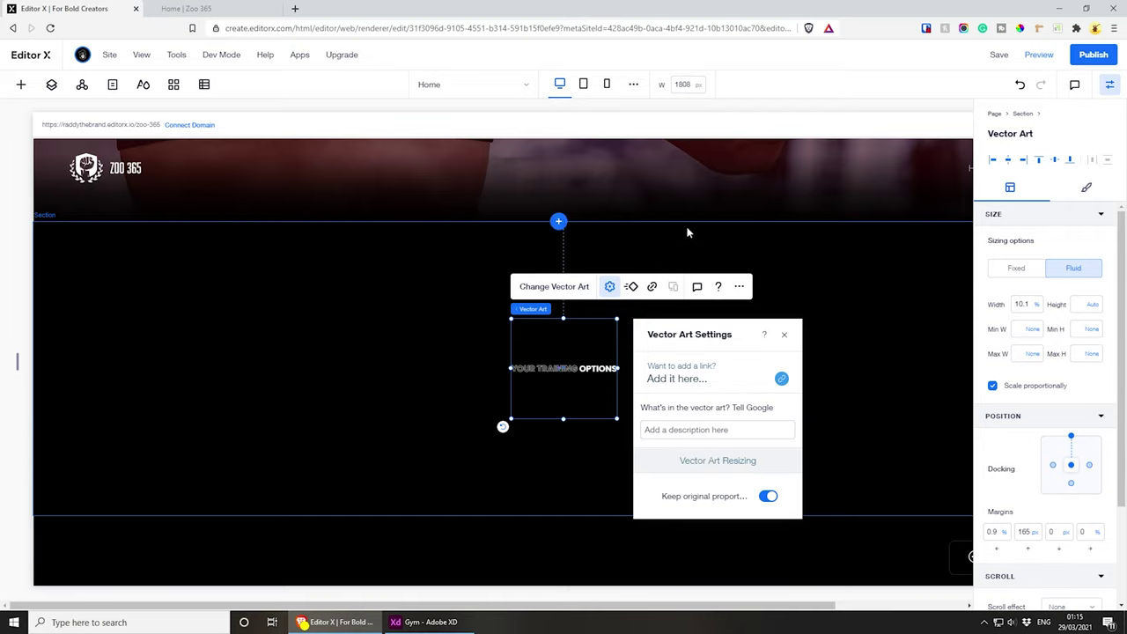
left_click(577, 368)
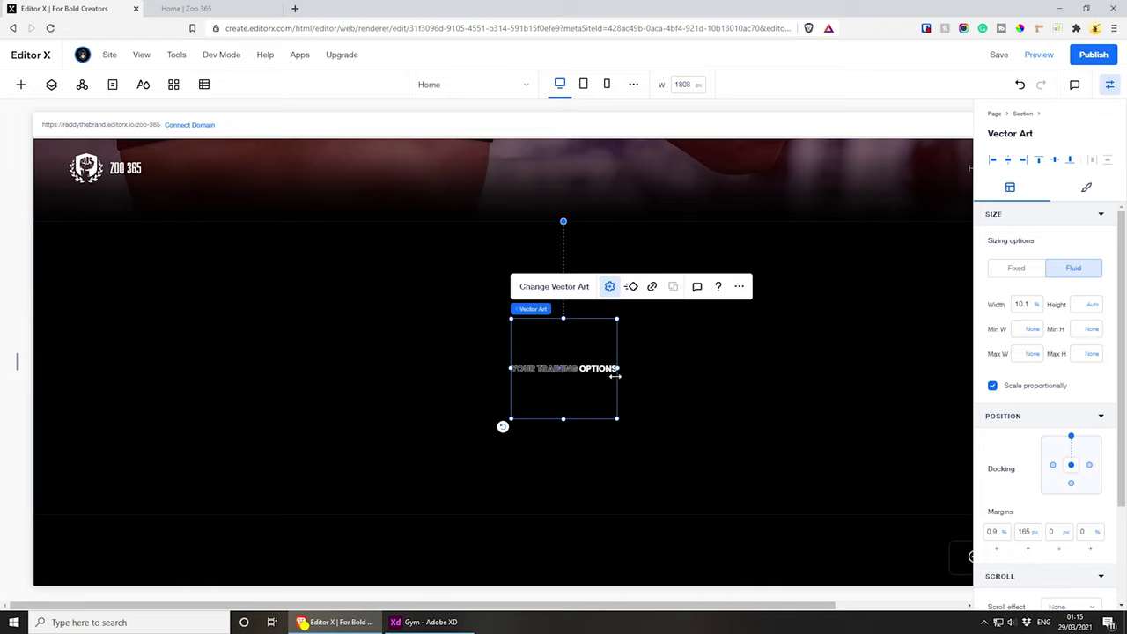
left_click_drag(620, 368, 940, 364)
left_click_drag(808, 360, 641, 321)
- Check the heading in the Adobe XD design, then in Editor X narrow the vector art to about 35.8% and center it horizontally
left_click(427, 622)
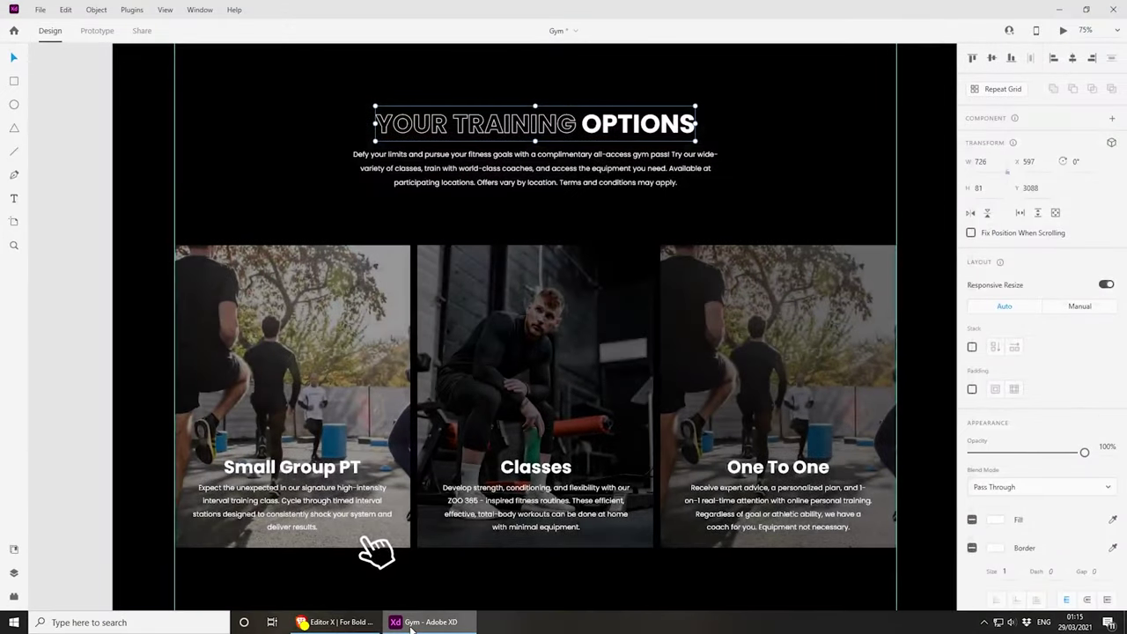
scroll(603, 462, "up", 3)
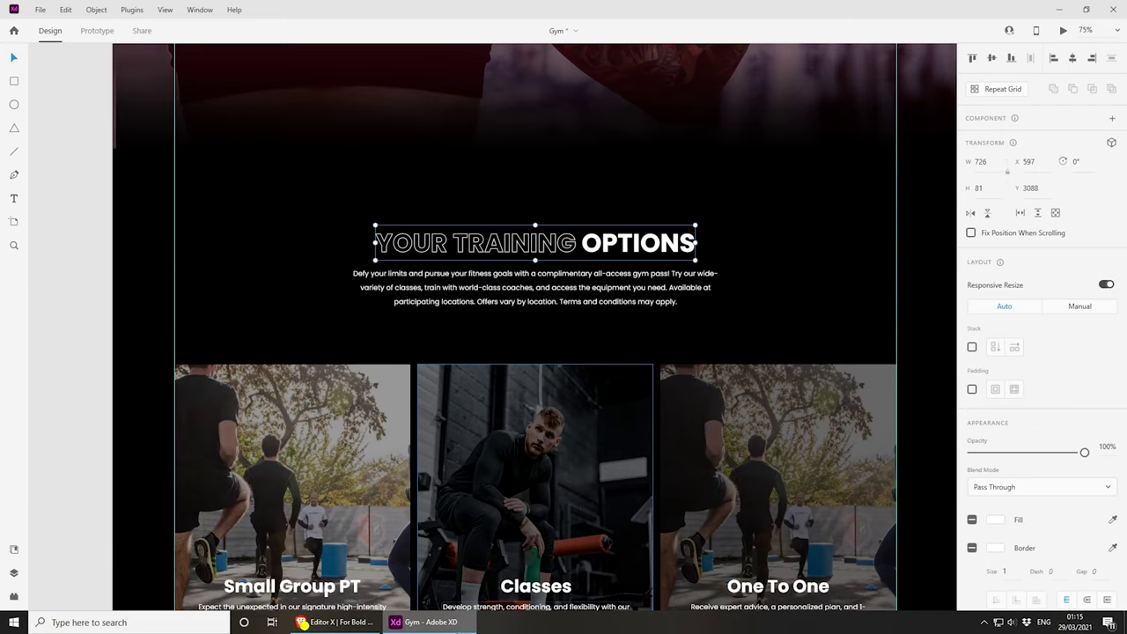
left_click(337, 621)
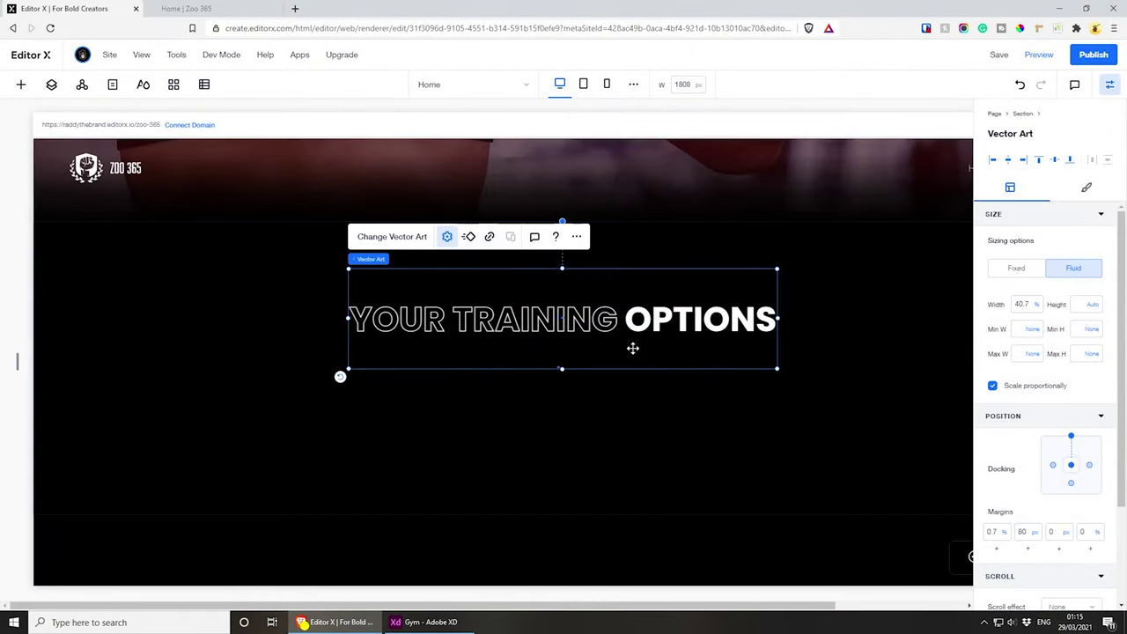
left_click_drag(778, 318, 725, 320)
left_click_drag(611, 318, 634, 319)
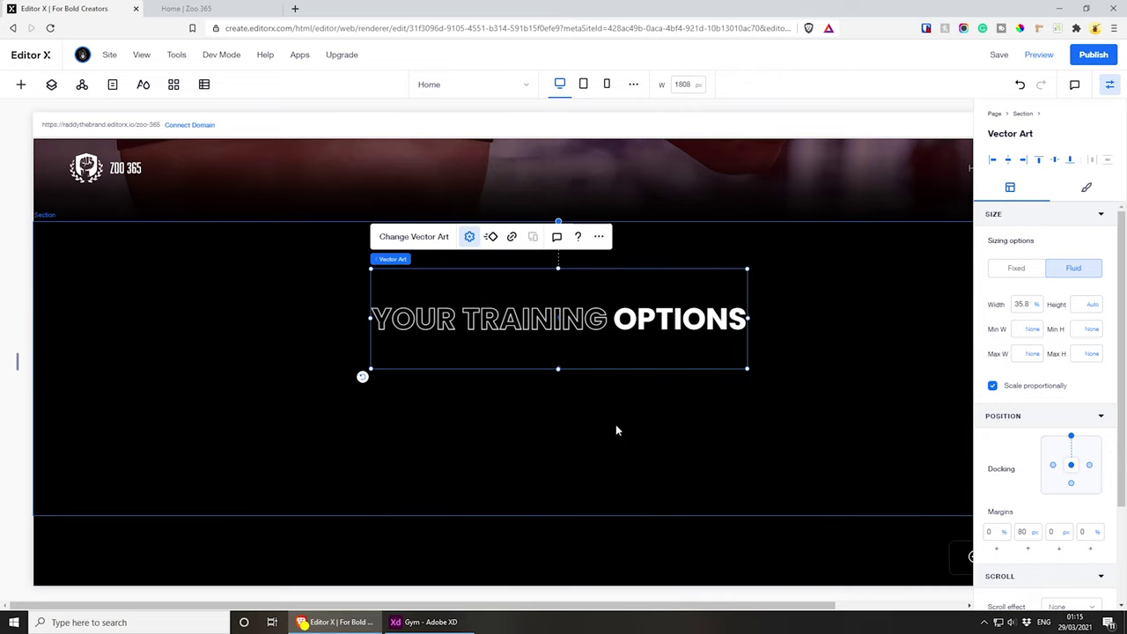
- Shrink the vector art's box height to fit closely around the heading and place it about 108 px below the section's upper edge
scroll(617, 428, "down", 5)
scroll(611, 462, "up", 1)
scroll(611, 461, "down", 5)
scroll(609, 458, "down", 4)
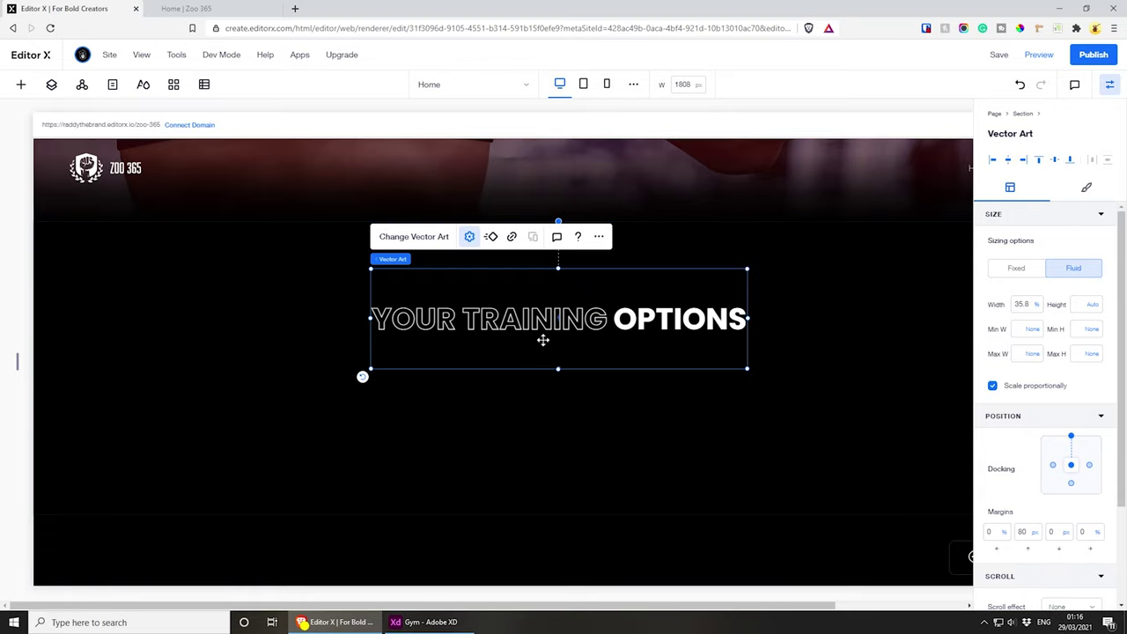
mouse_move(302, 622)
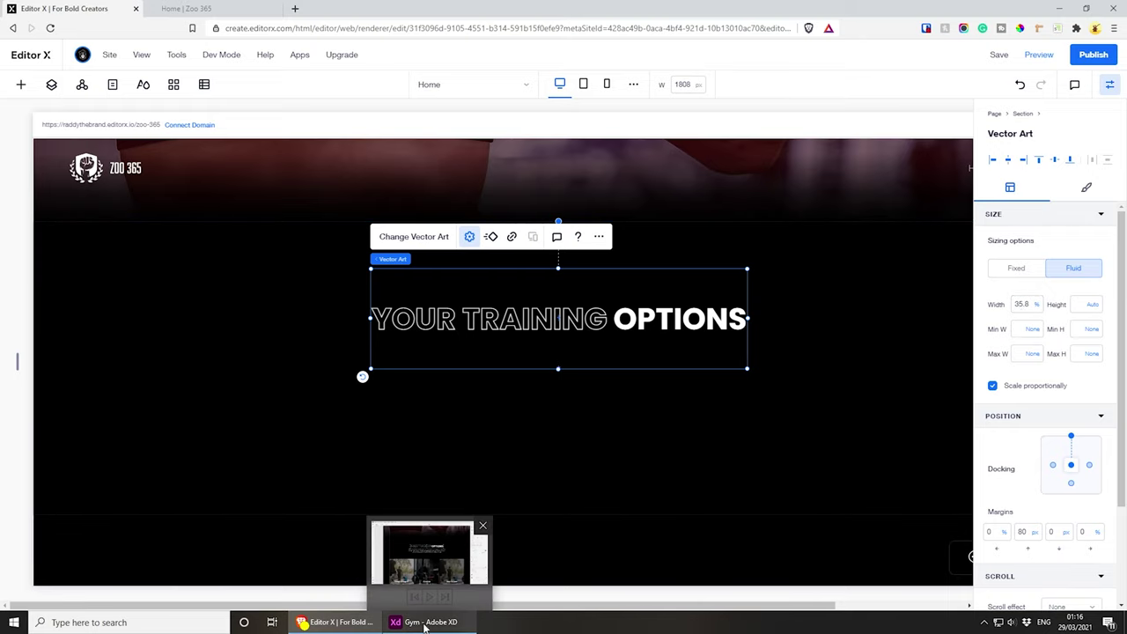
left_click_drag(557, 371, 560, 304)
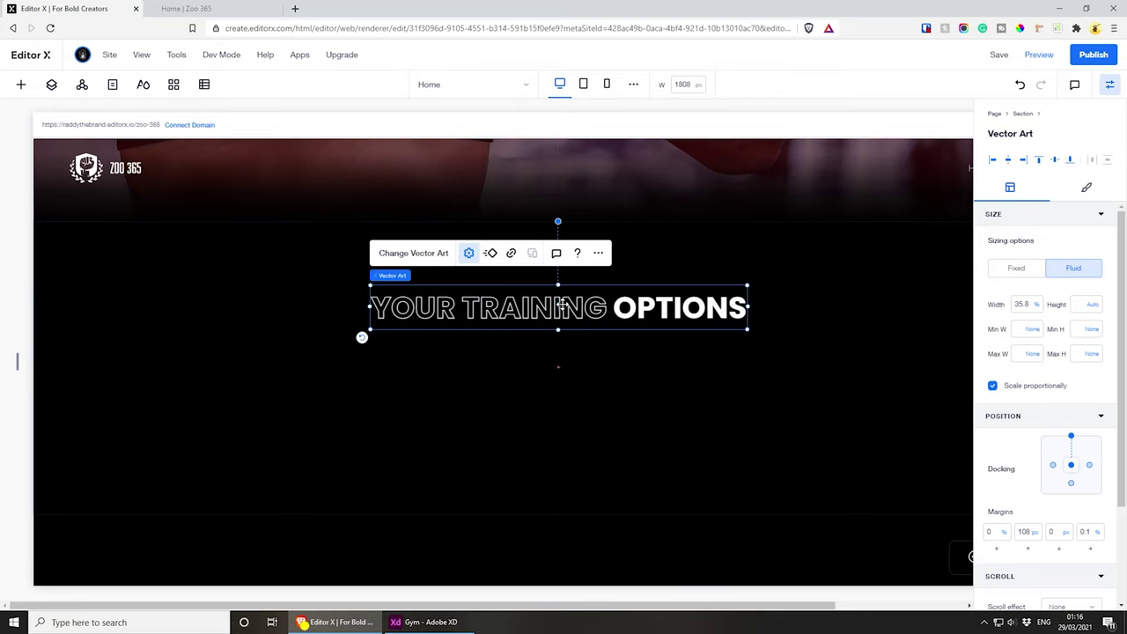
- Add a paragraph under the heading and replace its placeholder with the "Defy your limits…" text copied from the Adobe XD design
left_click(22, 86)
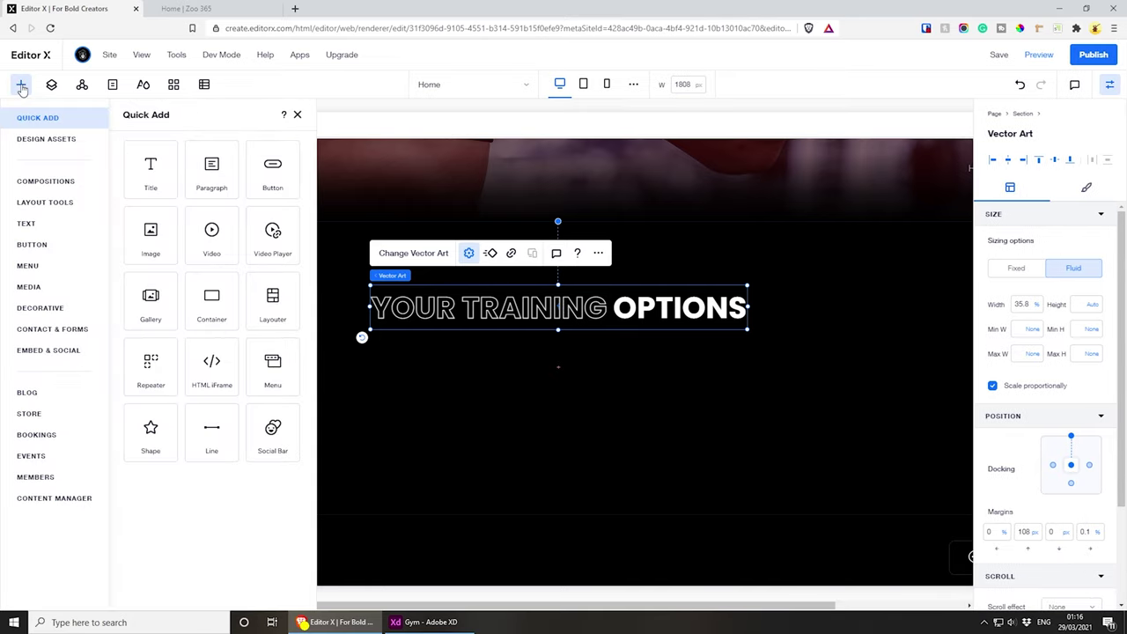
left_click(207, 176)
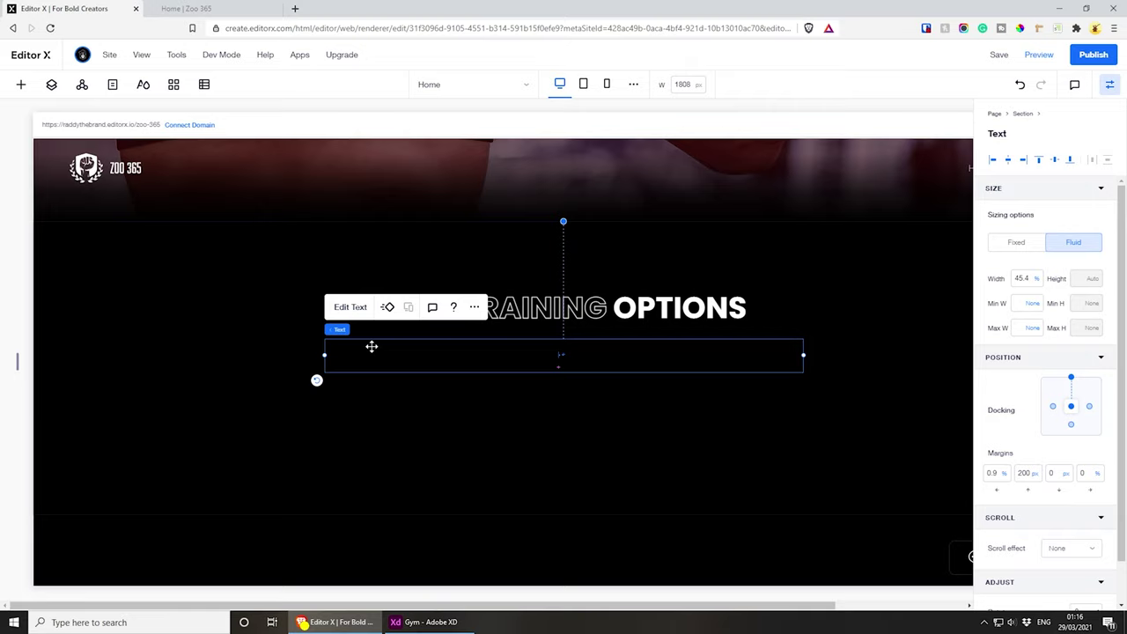
left_click(427, 621)
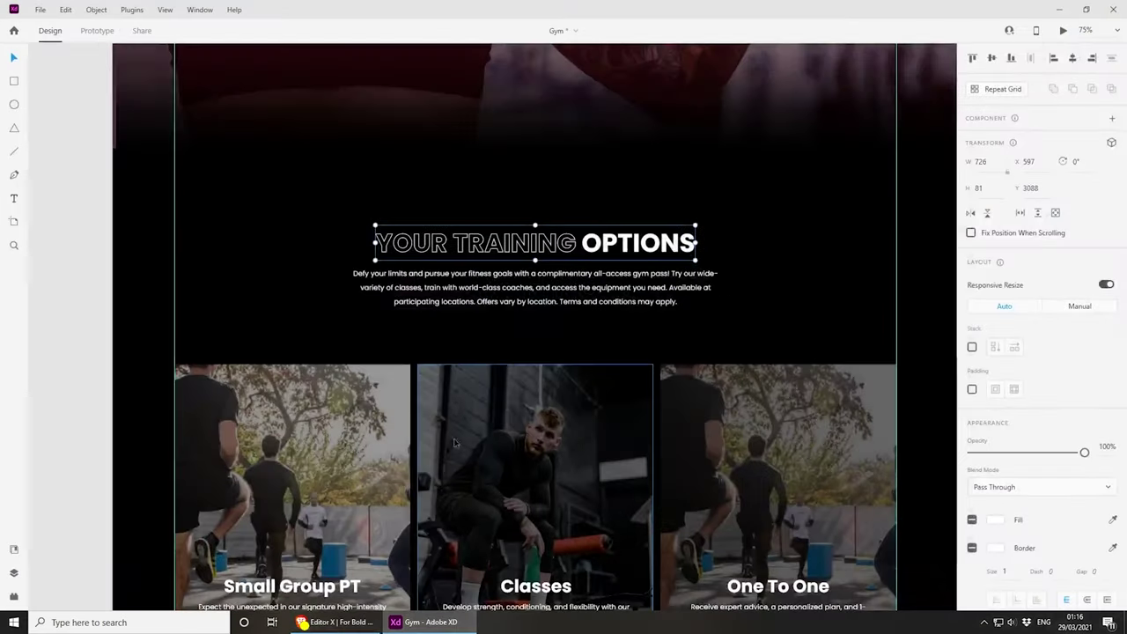
left_click(537, 288)
double_click(537, 288)
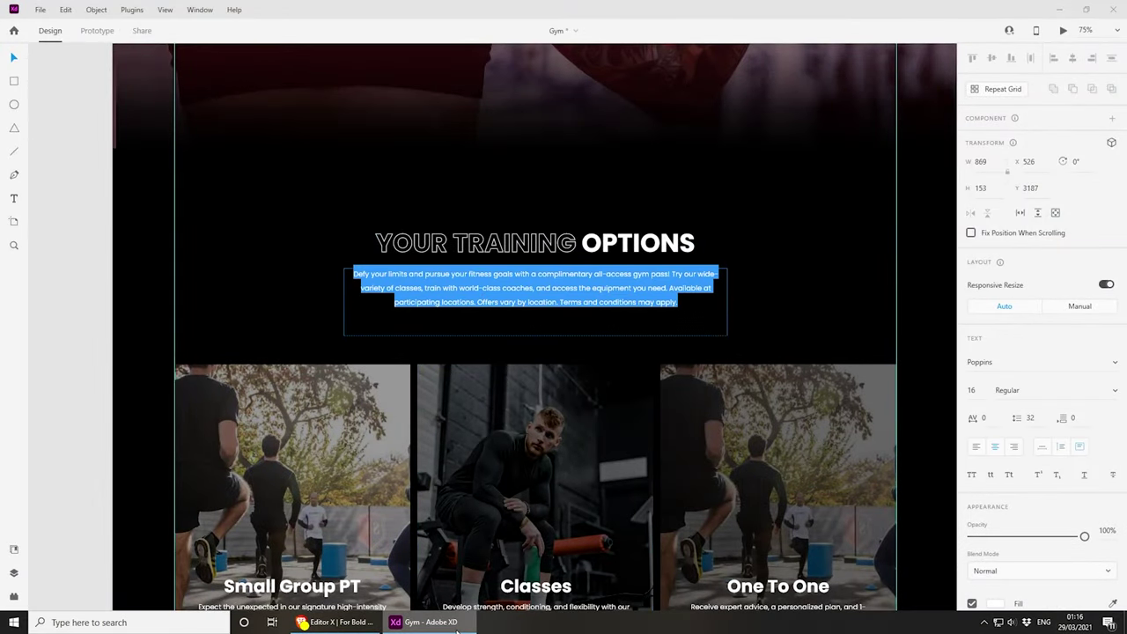
left_click(337, 621)
double_click(470, 353)
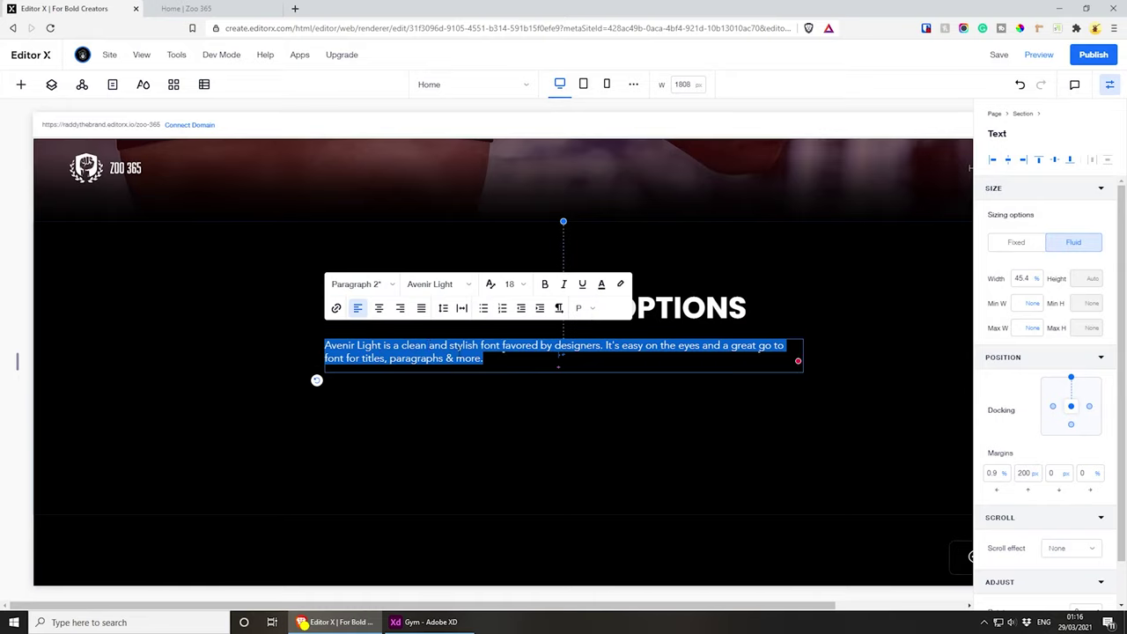
key("ctrl+v")
- Try to set the pasted paragraph's text color to white
left_click(601, 284)
left_click(586, 360)
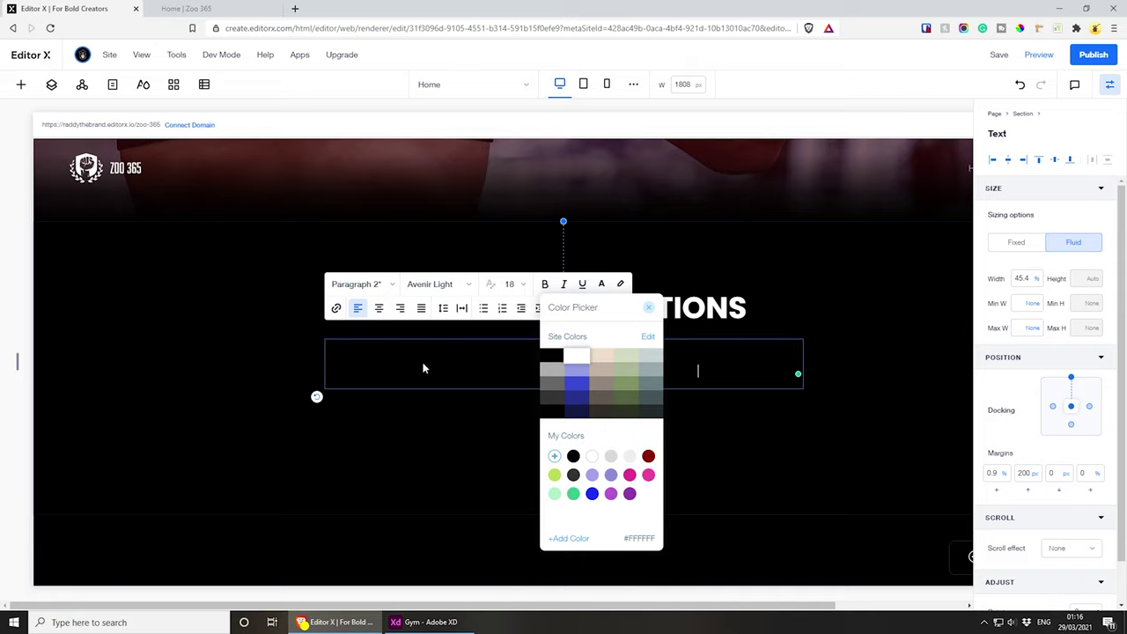
left_click(560, 363)
left_click(601, 284)
left_click(560, 363)
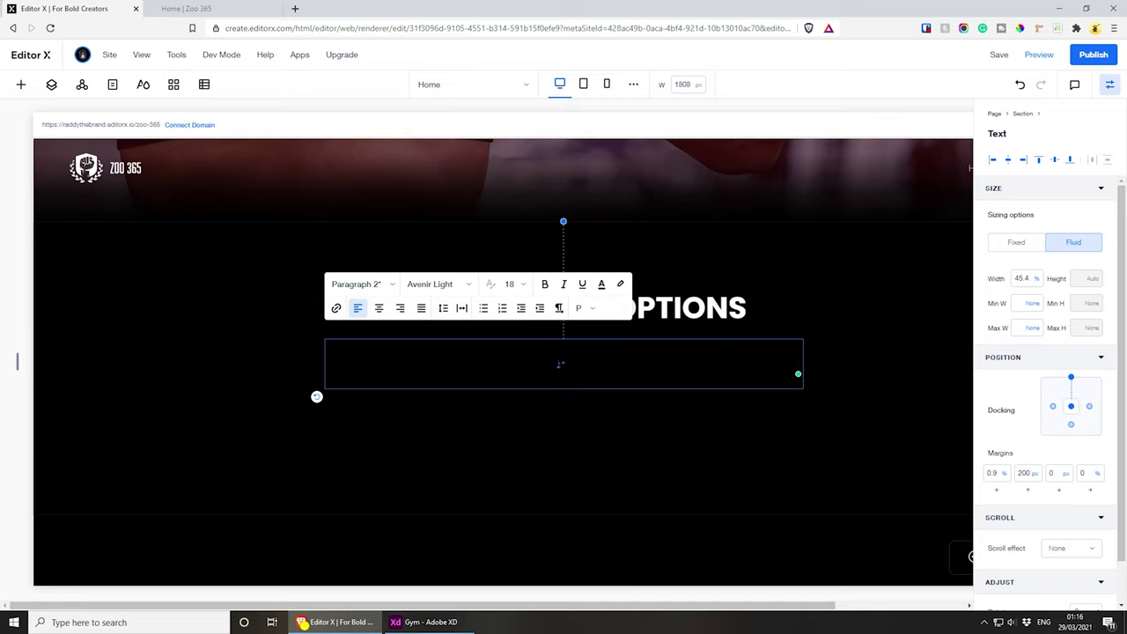
- Color all of the paragraph's text white and center-align it
key("ctrl+a")
left_click(601, 283)
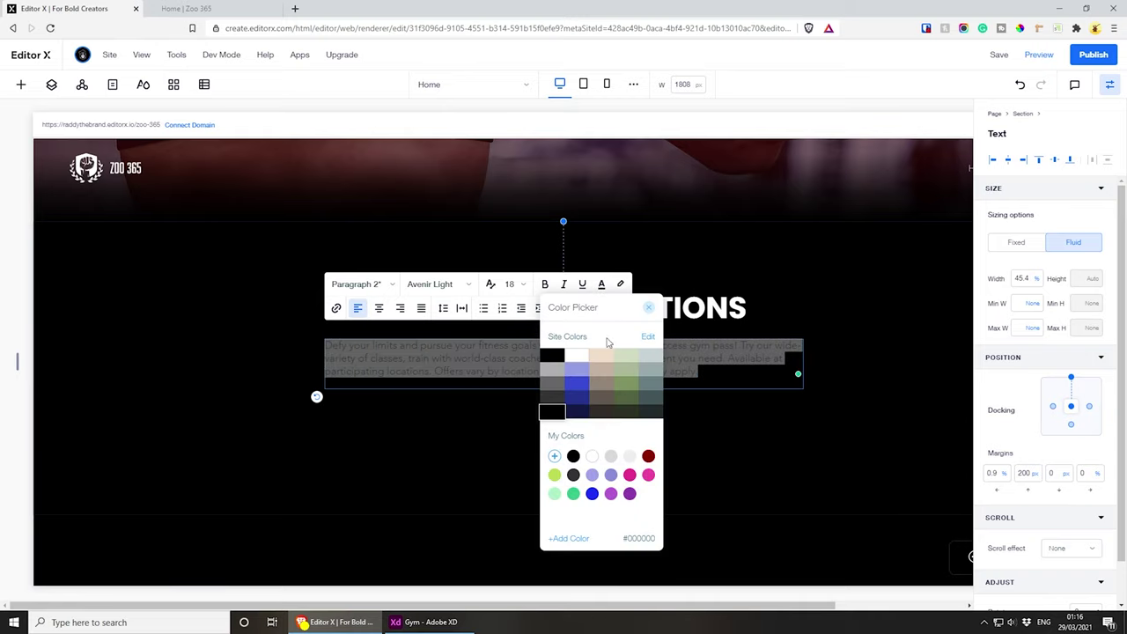
left_click(592, 459)
left_click(559, 363)
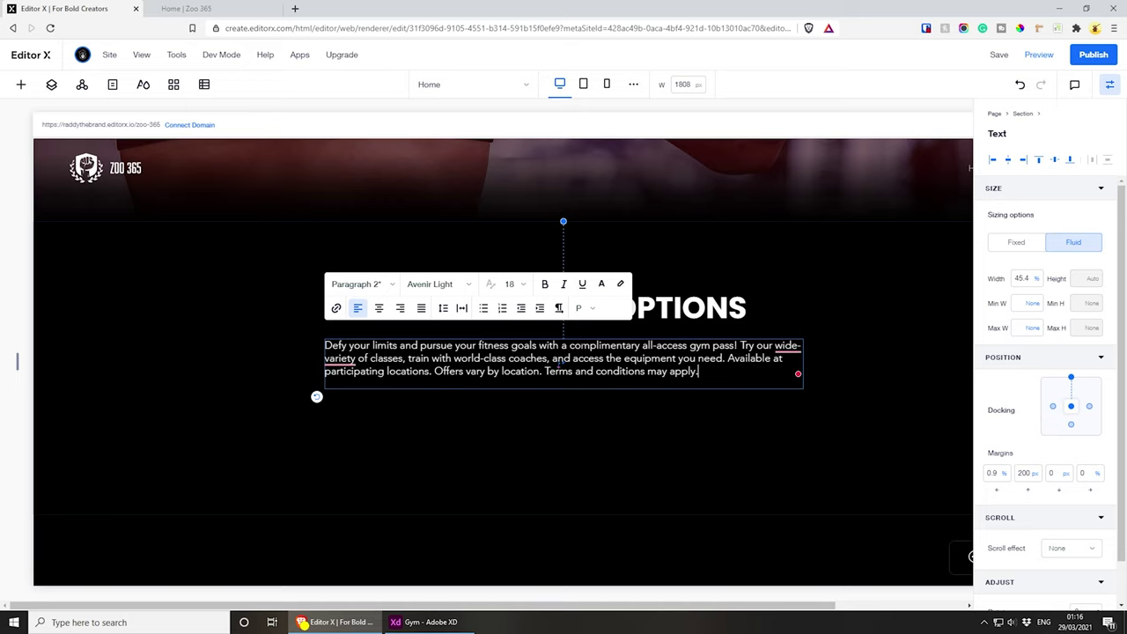
left_click(379, 309)
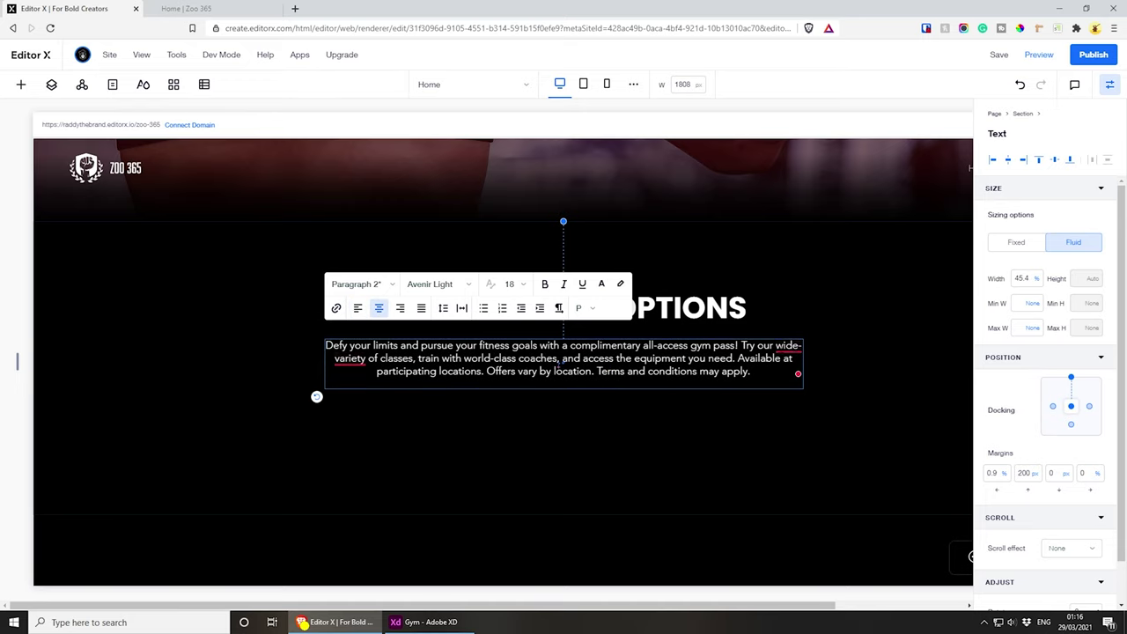
- Correct "wide-variety" to "wide variety" in the intro paragraph and leave text editing
mouse_move(789, 347)
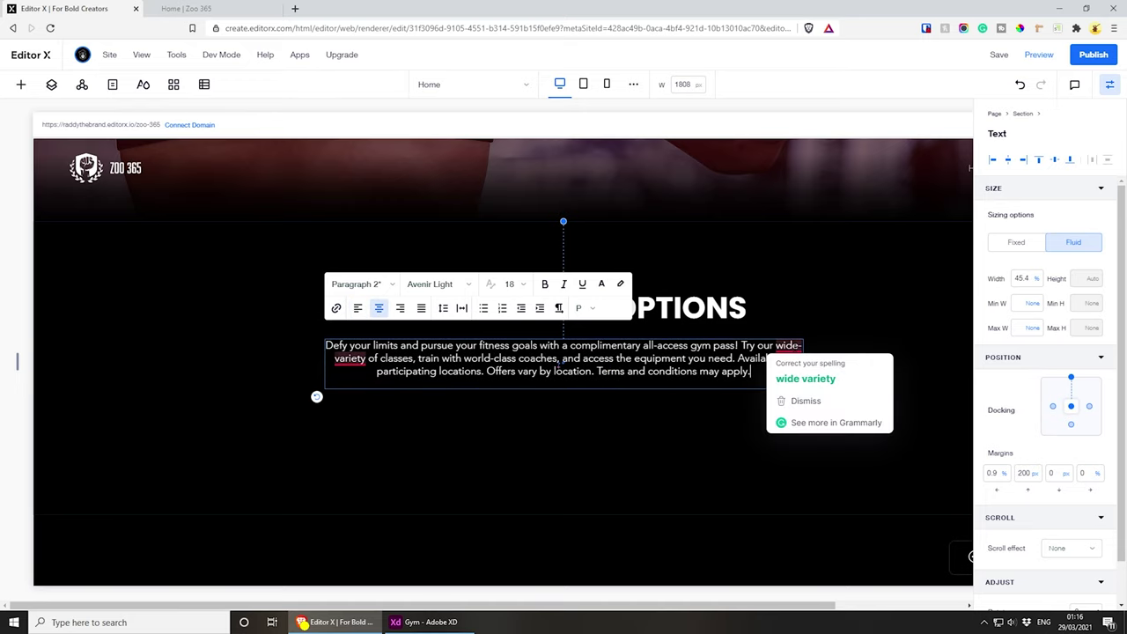
left_click(805, 378)
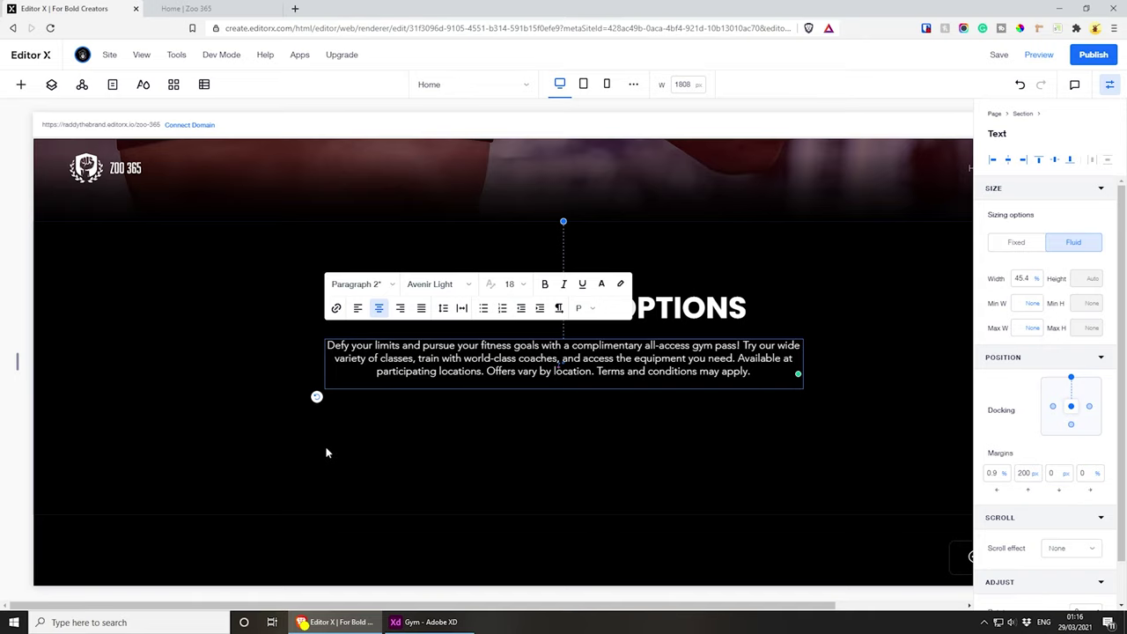
left_click(723, 306)
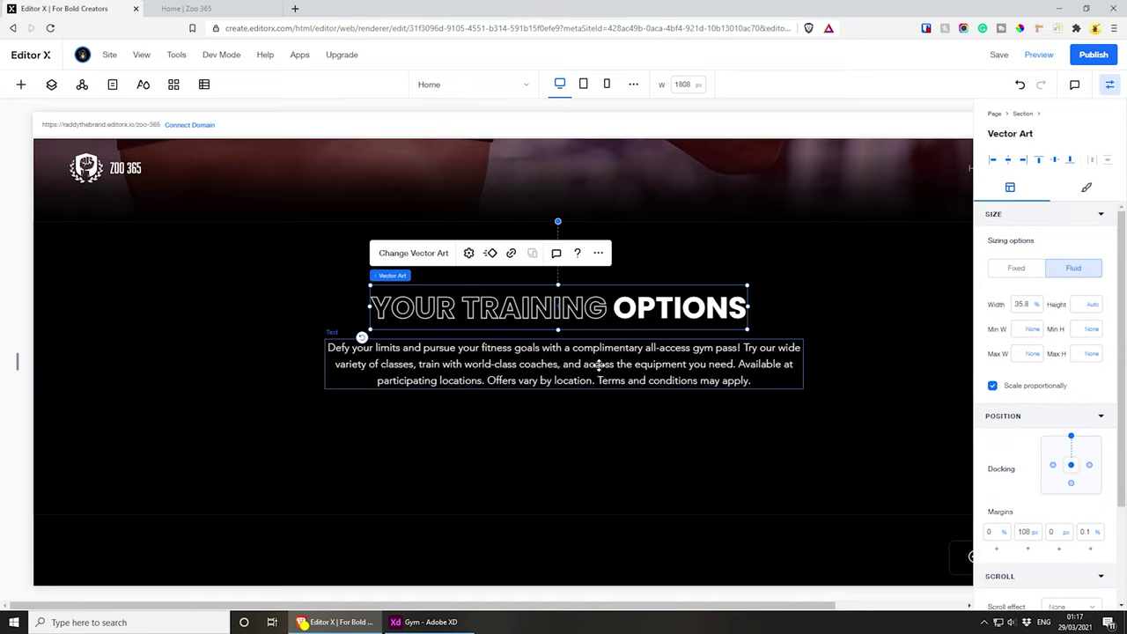
- Stack the Your Training Options heading with its intro paragraph and set the stack's left margin to 0%
left_click(597, 364)
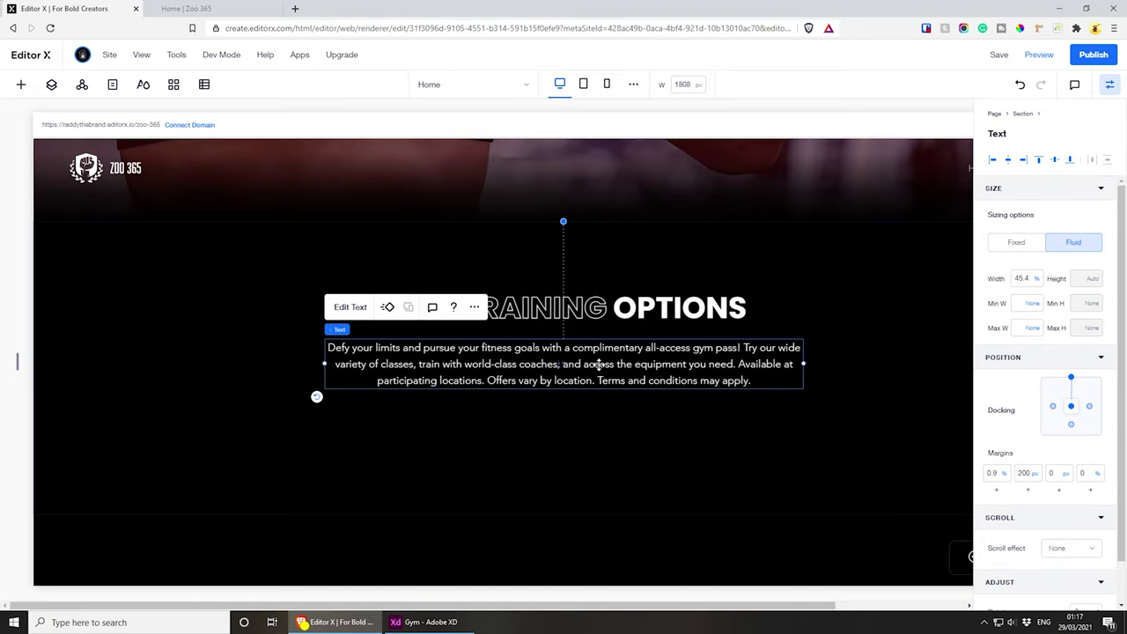
left_click(602, 478)
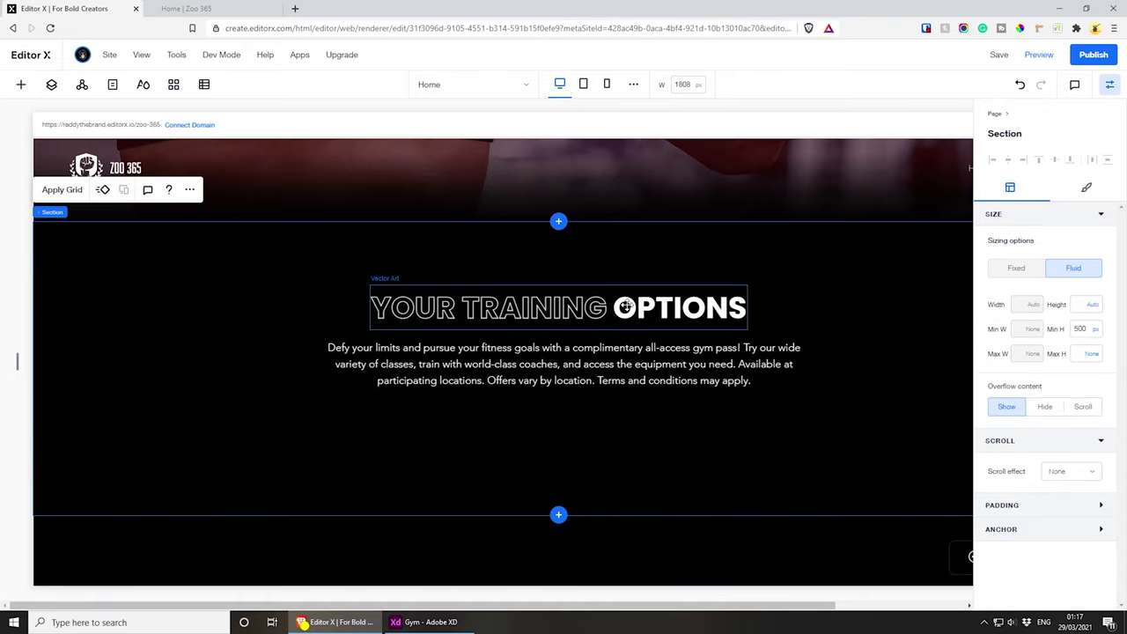
left_click(640, 366)
left_click(663, 310, "shift")
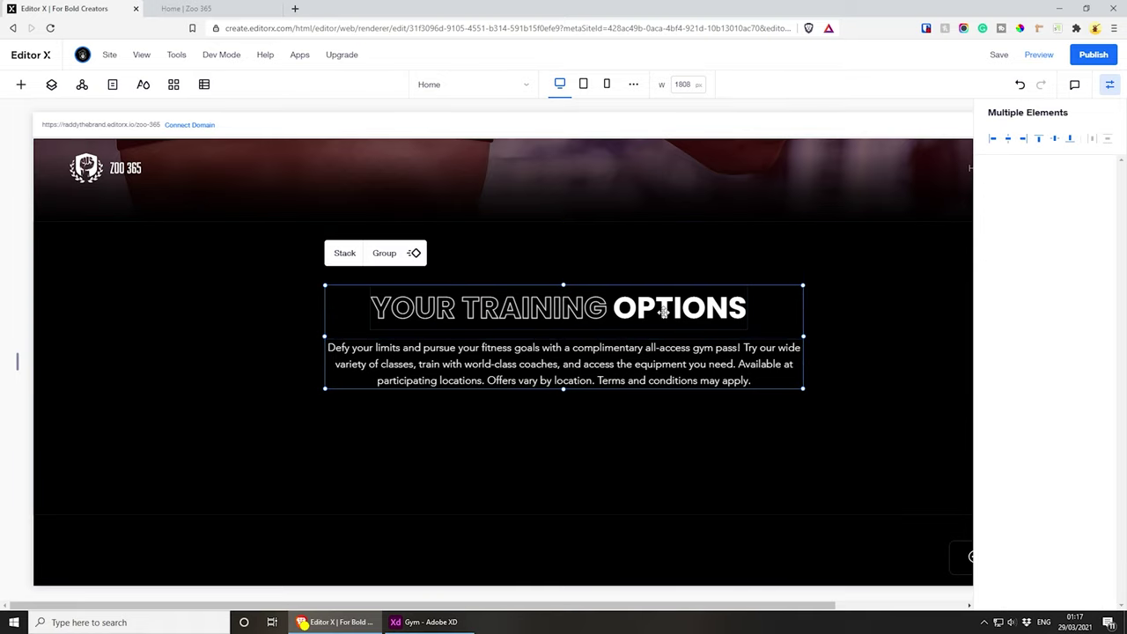
left_click(345, 254)
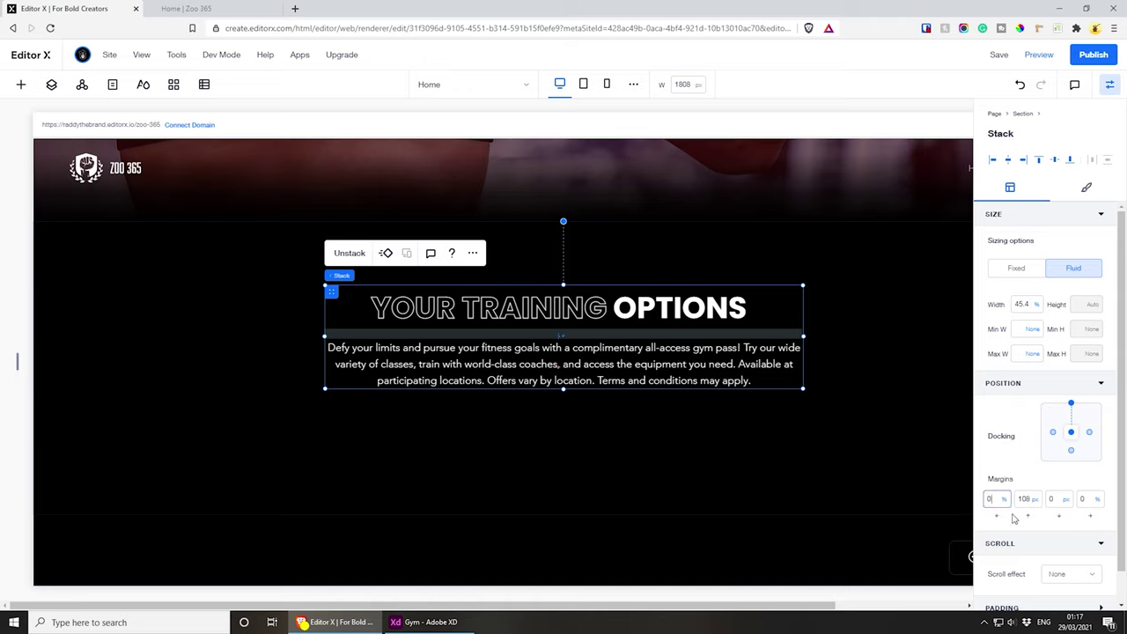
key("Return")
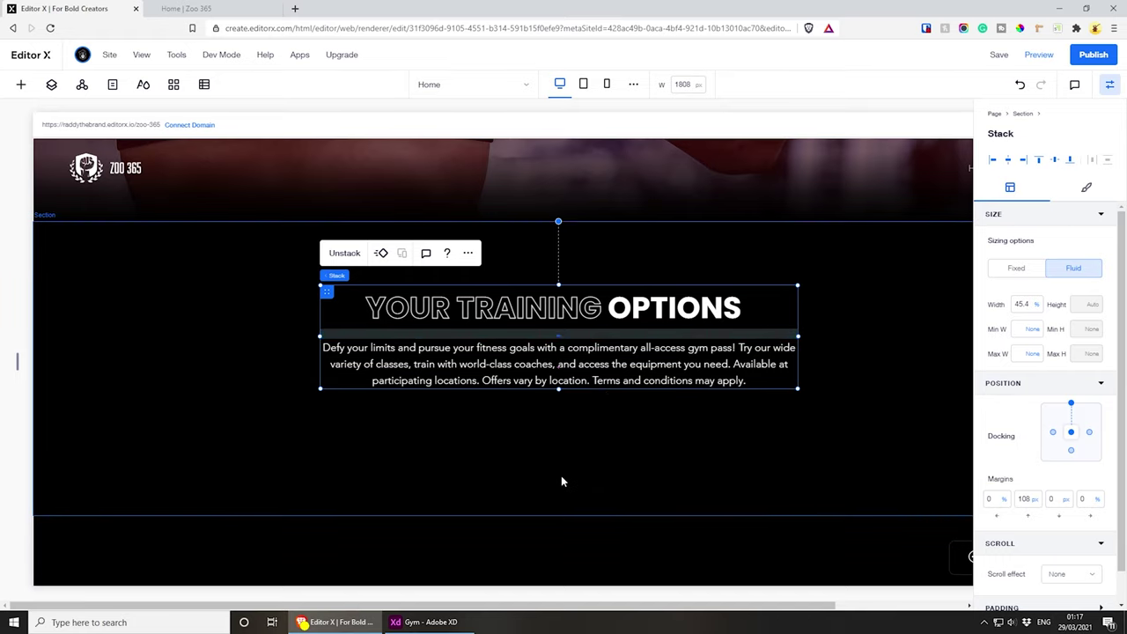
- Copy the whole repeater holding the Expert Coaching, Nutrition and Support cards from its existing section
scroll(571, 485, "up", 5)
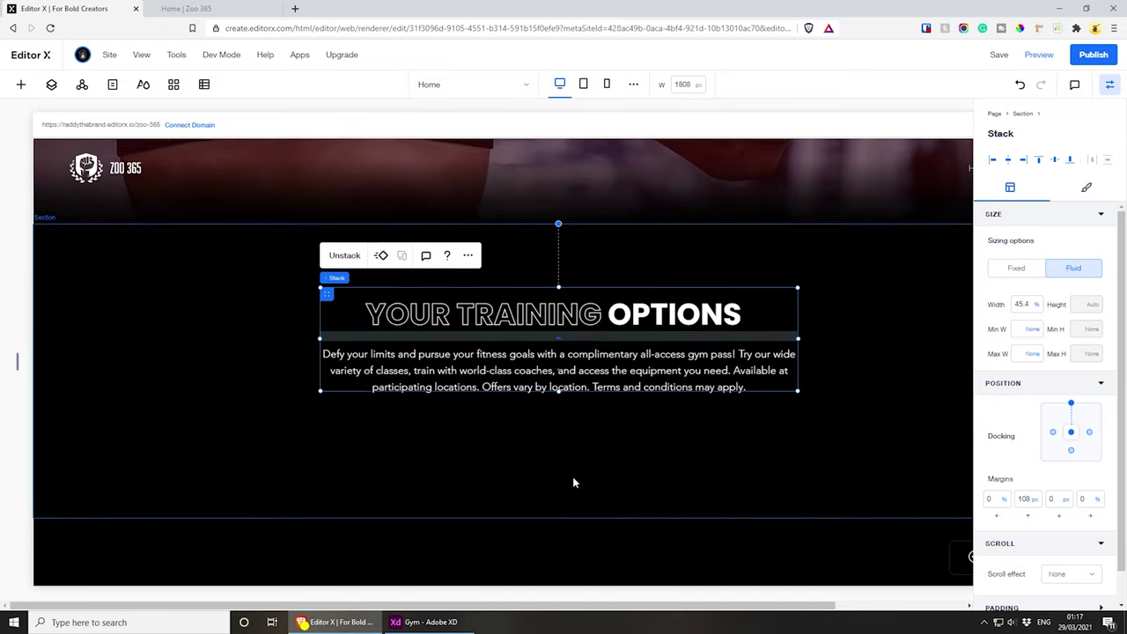
scroll(575, 476, "down", 5)
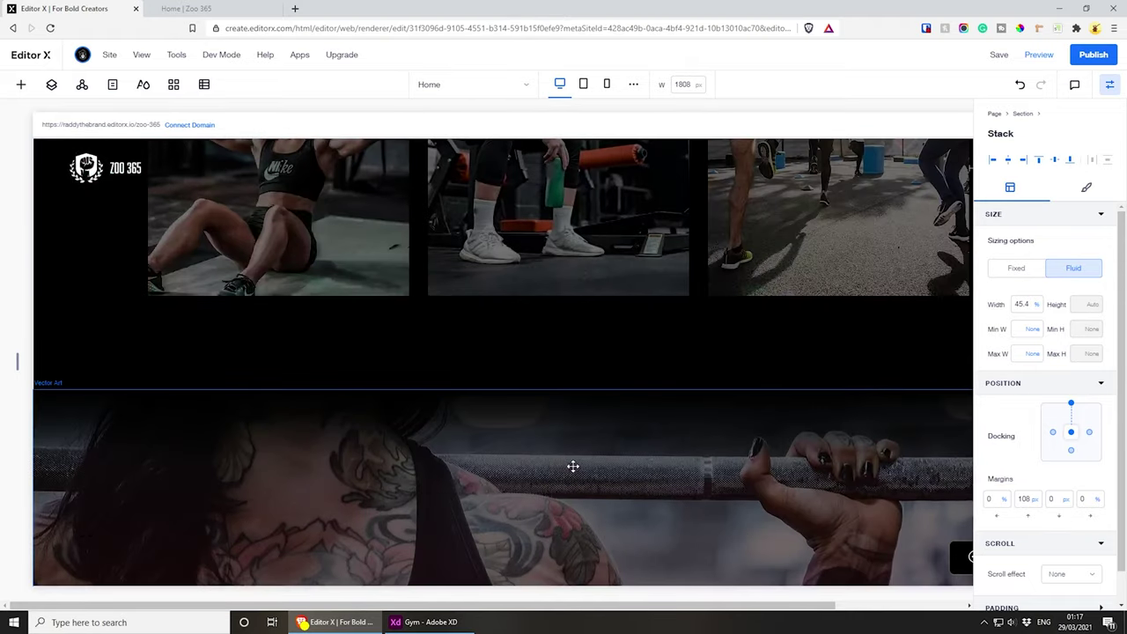
left_click(205, 254)
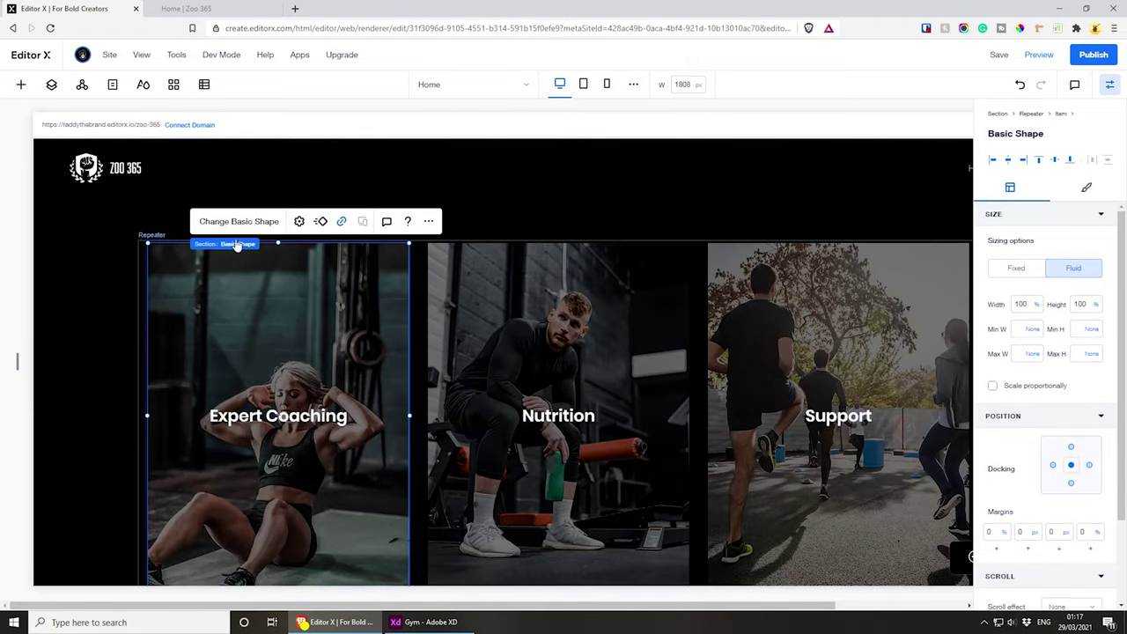
left_click(234, 244)
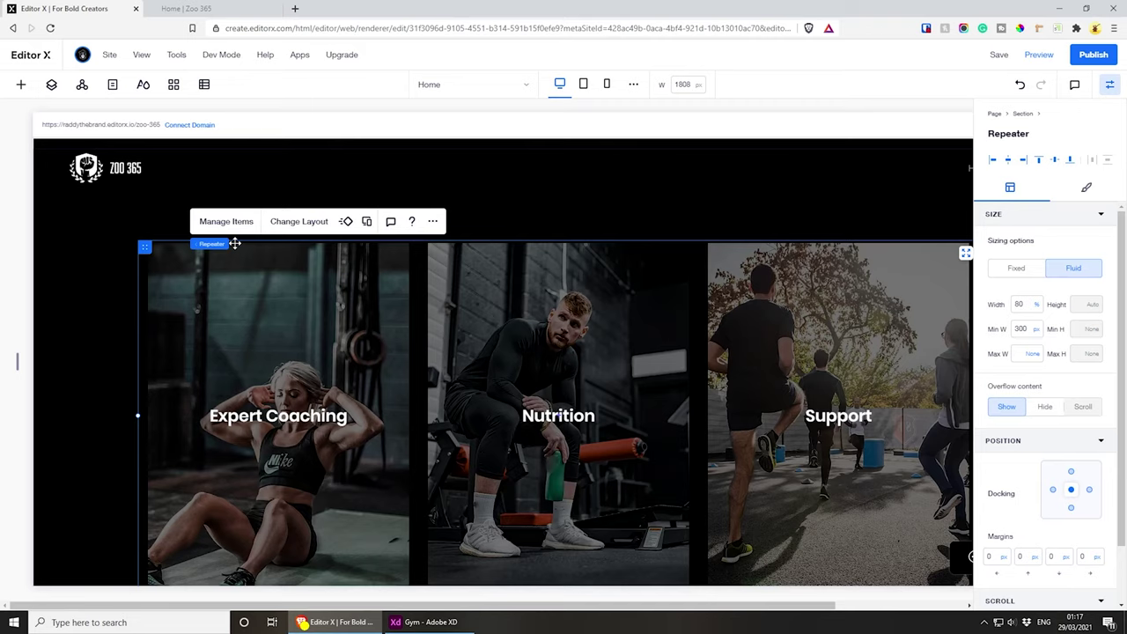
scroll(291, 375, "up", 5)
scroll(291, 375, "down", 5)
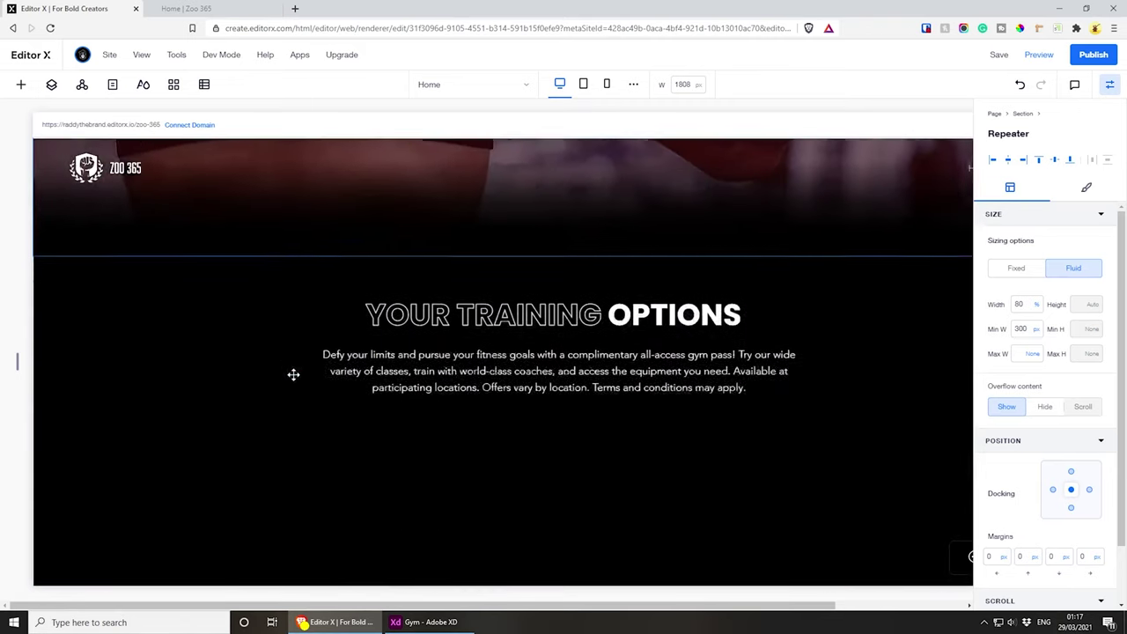
- Paste the copied repeater into the Your Training Options section
left_click(467, 273)
left_click(493, 360)
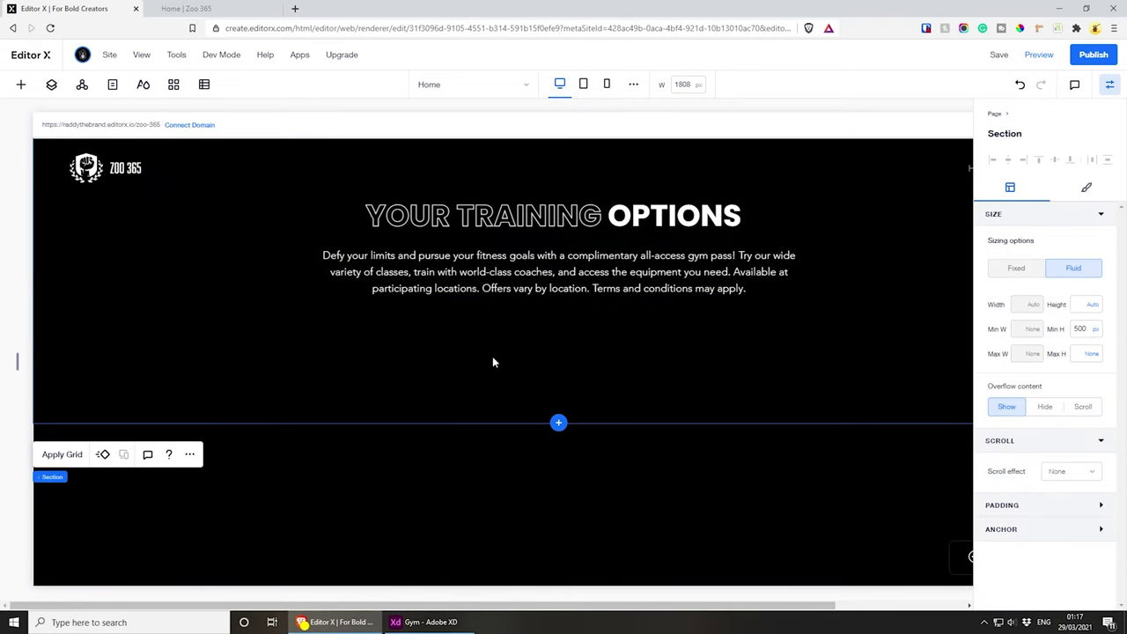
key("ctrl+v")
scroll(488, 360, "up", 3)
scroll(473, 346, "down", 3)
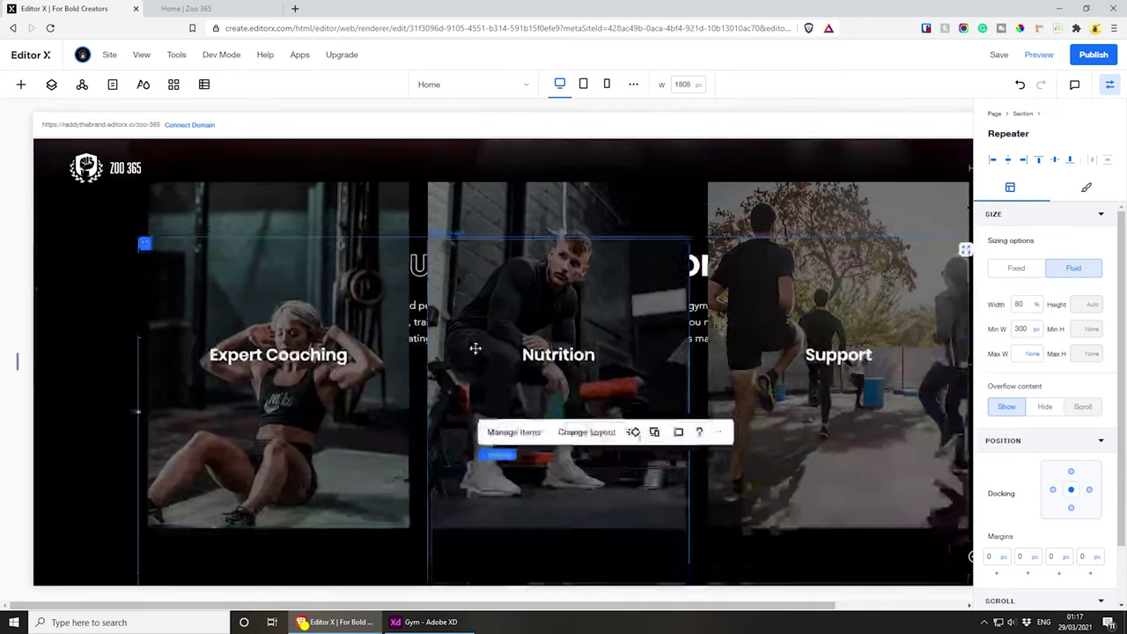
- Move the pasted repeater down so its cards start just below the intro paragraph
scroll(161, 270, "up", 1)
left_click_drag(143, 254, 215, 428)
scroll(215, 429, "down", 3)
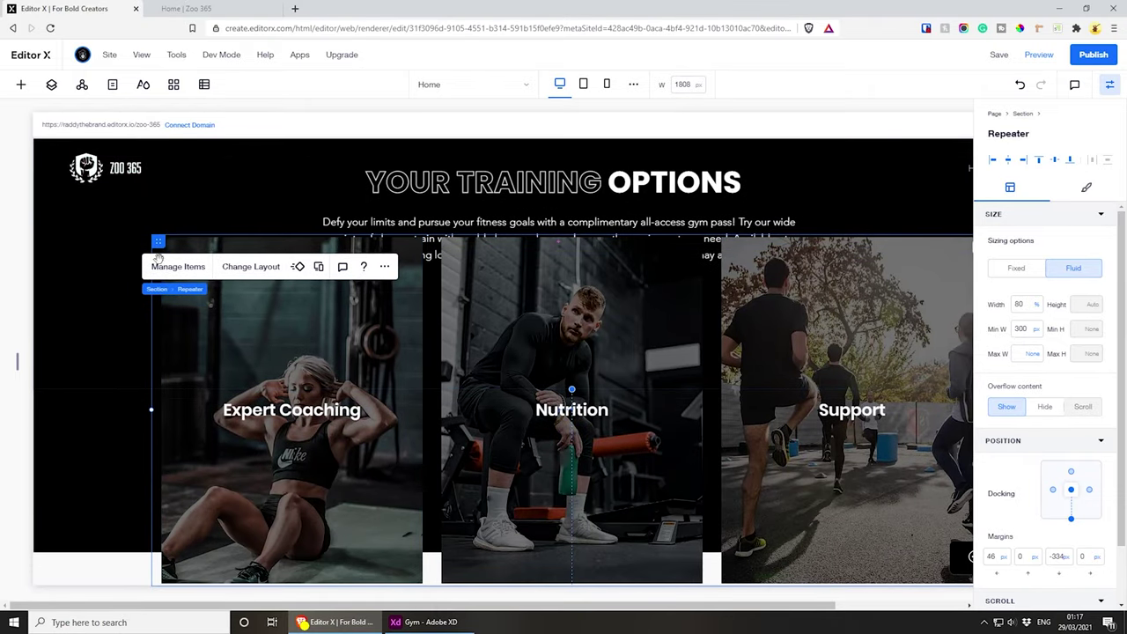
left_click_drag(158, 243, 161, 322)
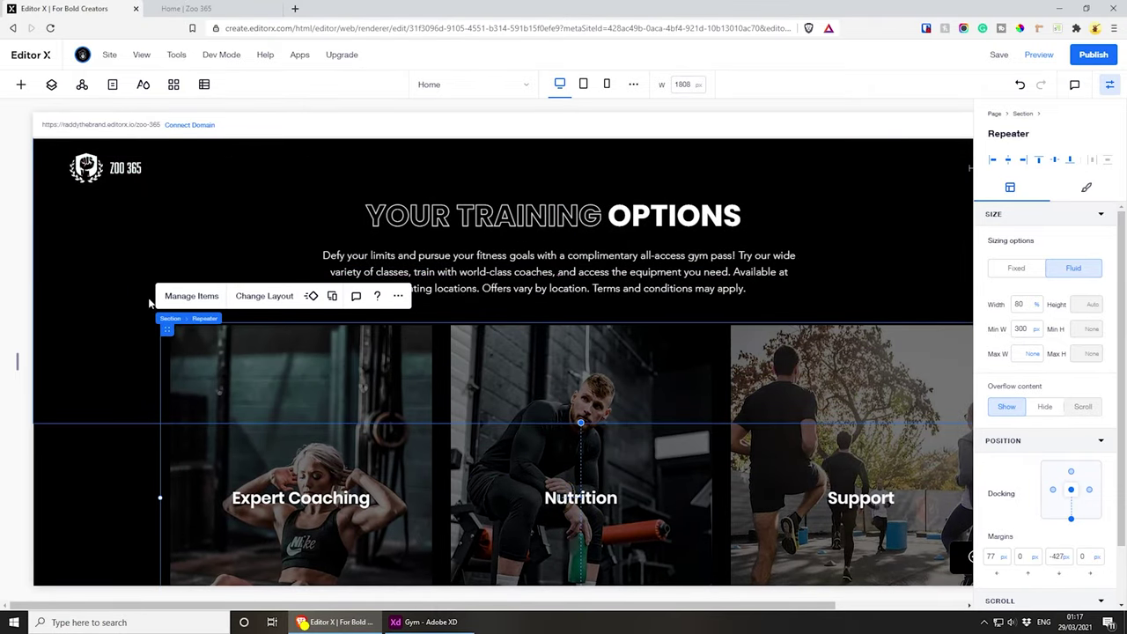
scroll(137, 308, "down", 2)
scroll(139, 324, "up", 4)
scroll(141, 344, "down", 3)
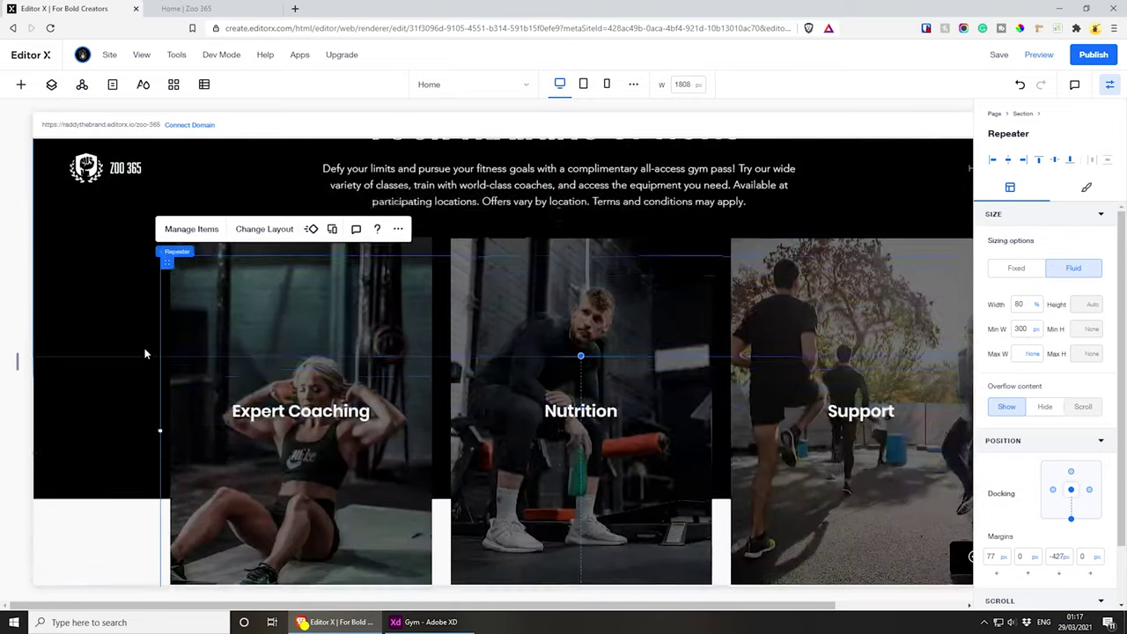
scroll(84, 291, "up", 3)
- Measure the design's section height in Adobe XD with a temporary rectangle, and set the Training Options section's minimum height to 1235 px
left_click(87, 336)
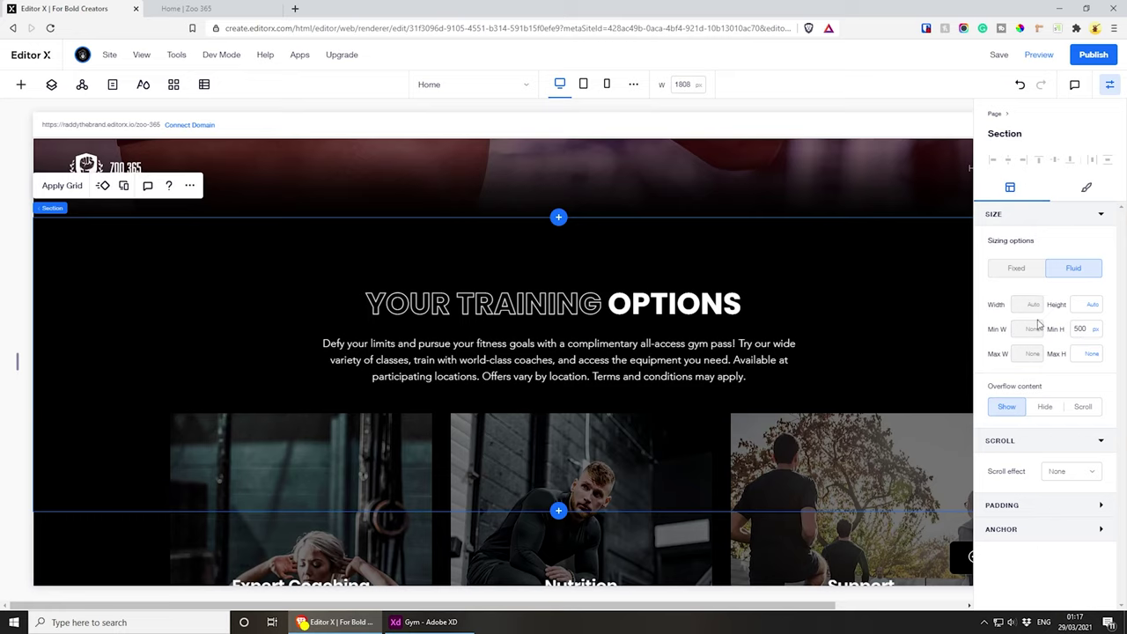
left_click(1083, 334)
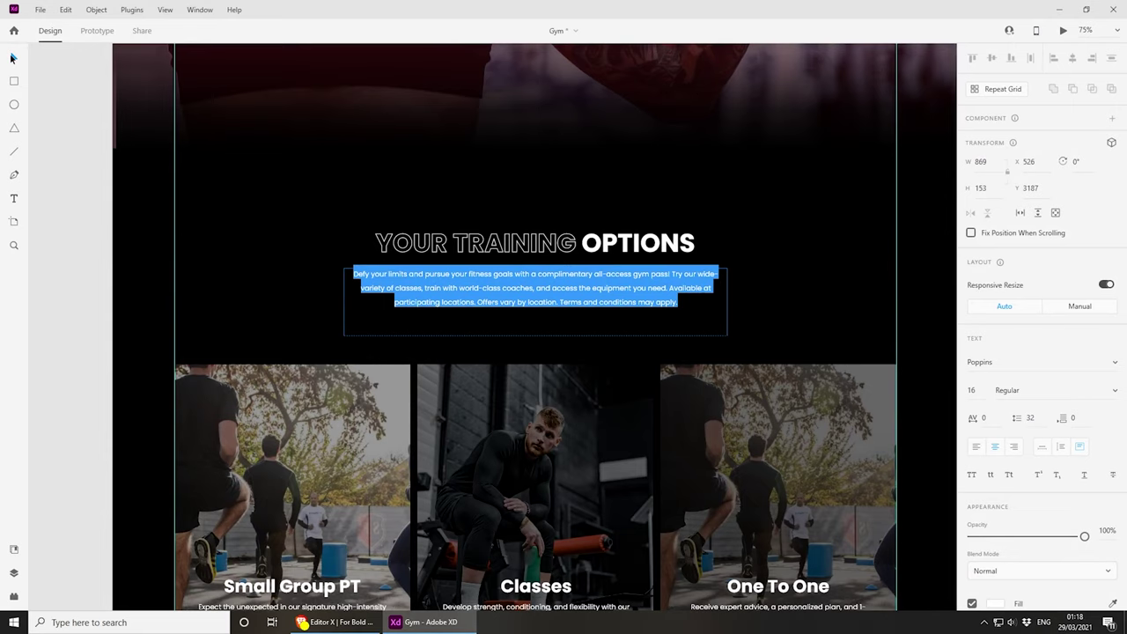
key("Escape")
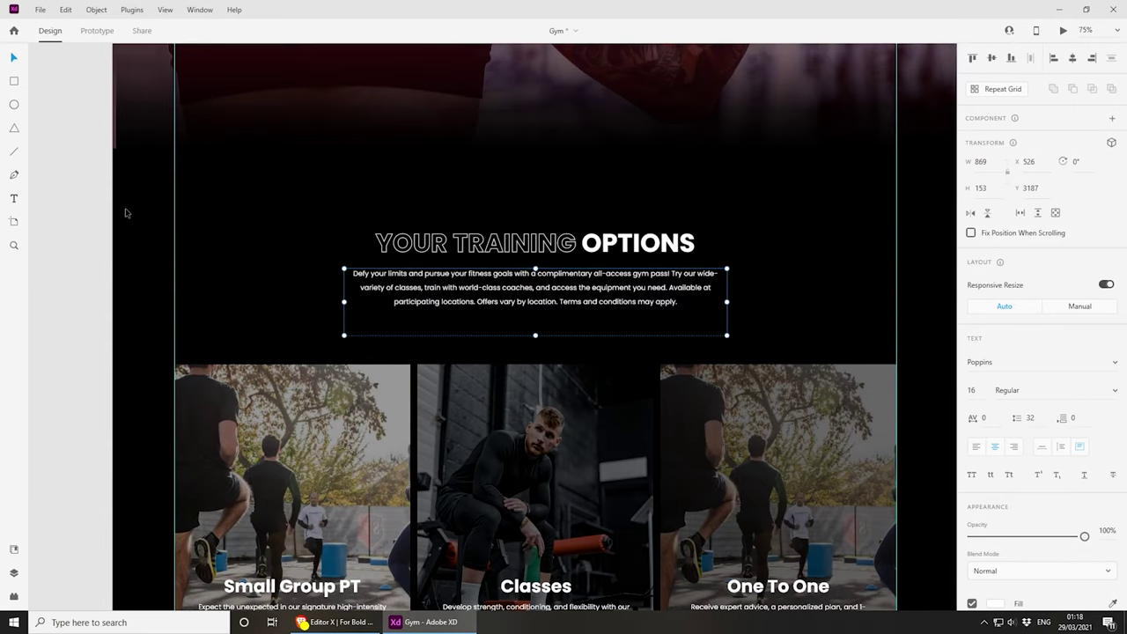
key("Escape")
key("ctrl+minus")
scroll(420, 465, "down", 2)
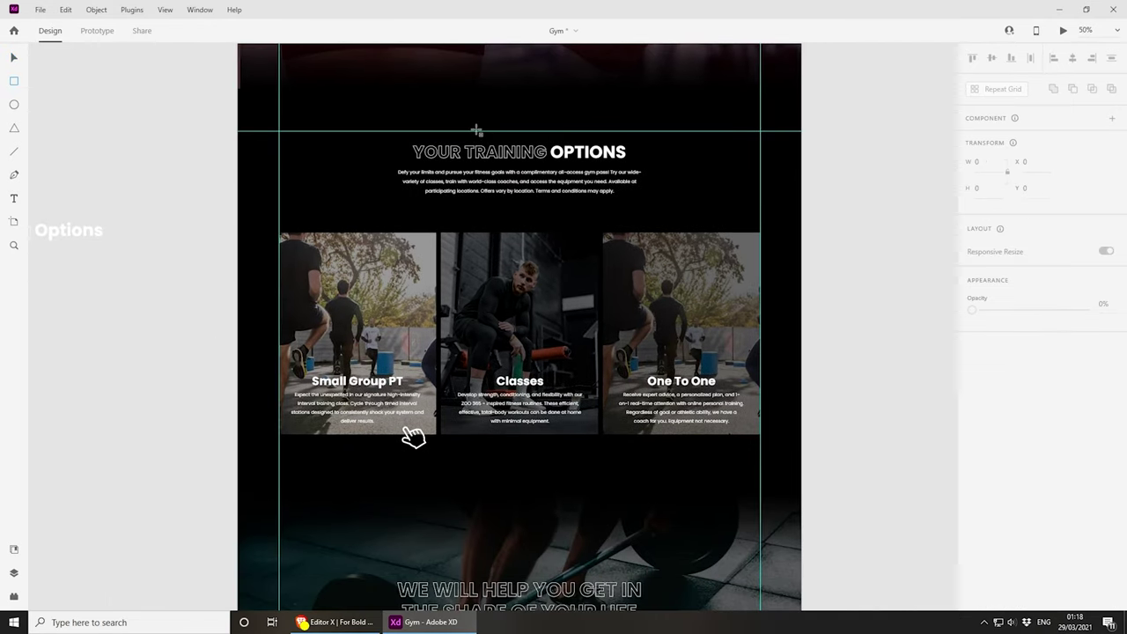
mouse_move(475, 130)
left_mouse_down()
mouse_move(577, 334)
mouse_move(604, 501)
mouse_move(607, 493)
left_mouse_up()
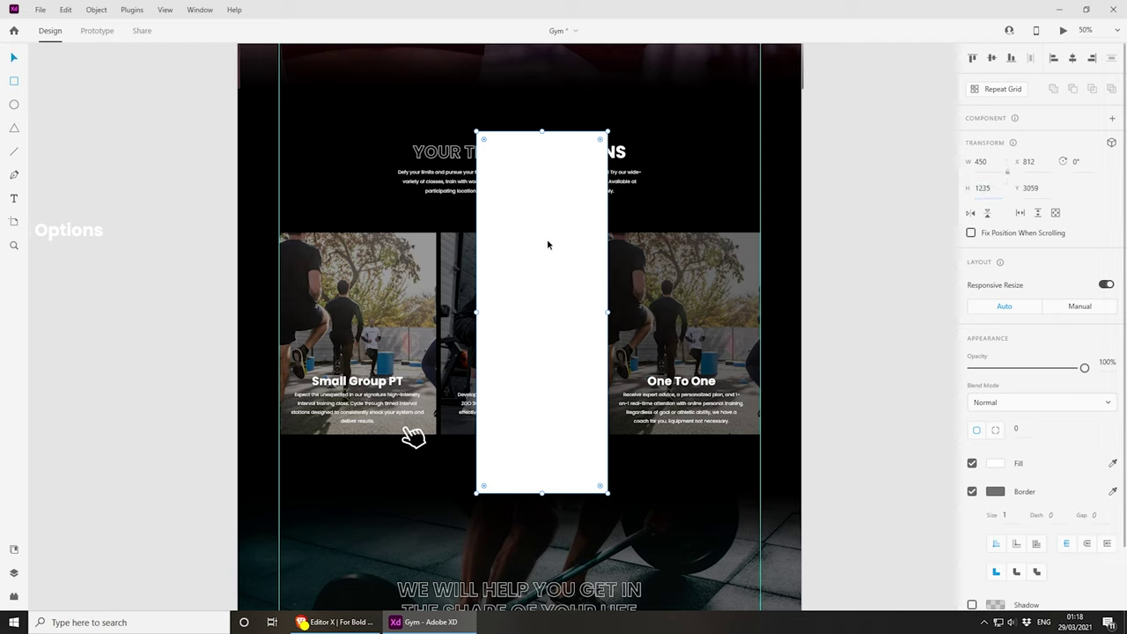
key("Delete")
key("alt+Tab")
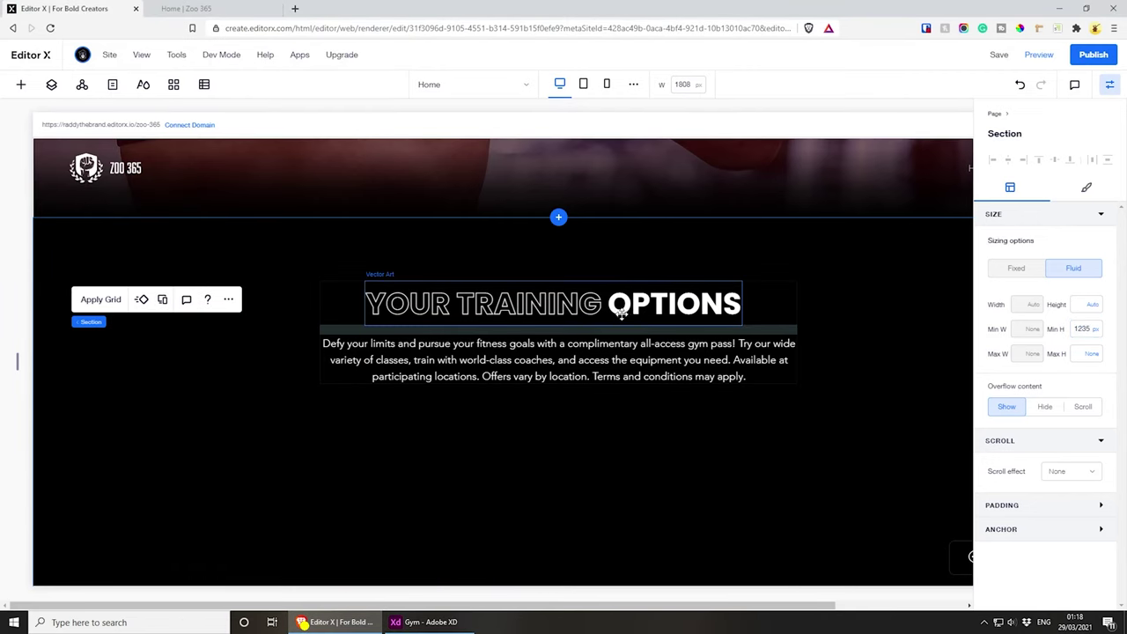
- Move the repeater up into the enlarged section, about 475 px below the section's upper edge
scroll(614, 289, "down", 2)
scroll(615, 294, "down", 2)
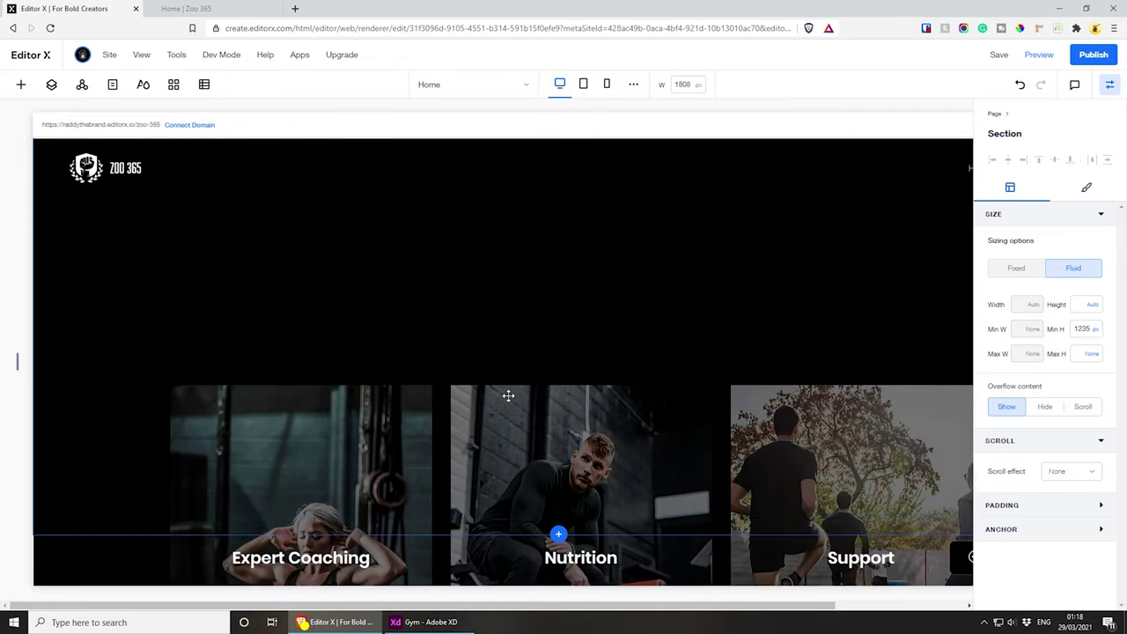
left_click(297, 360)
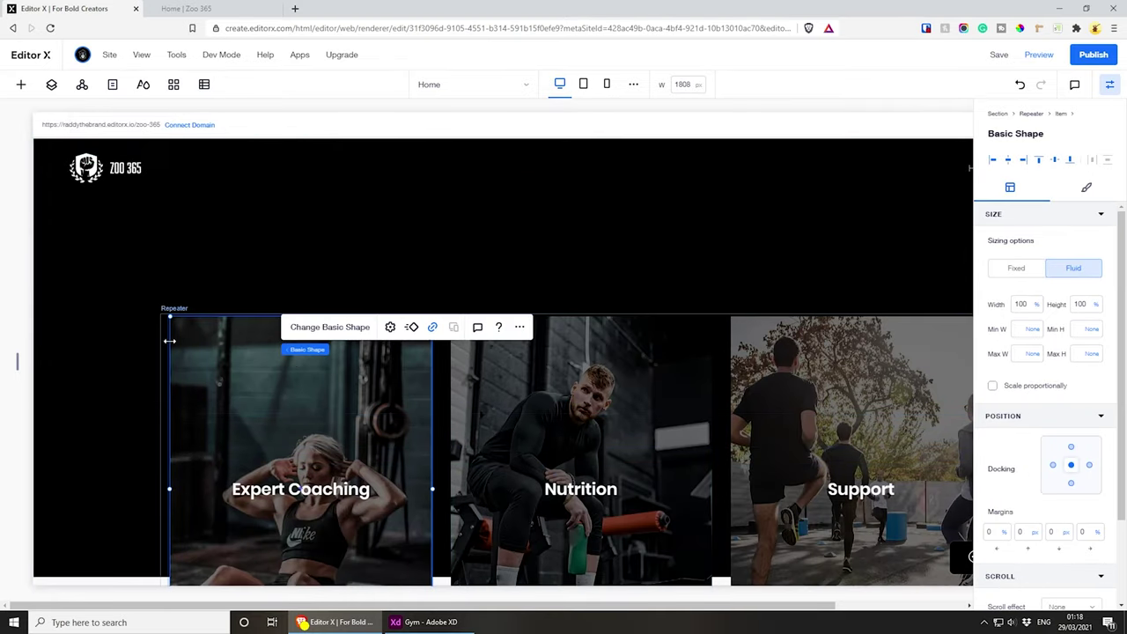
left_click(166, 340)
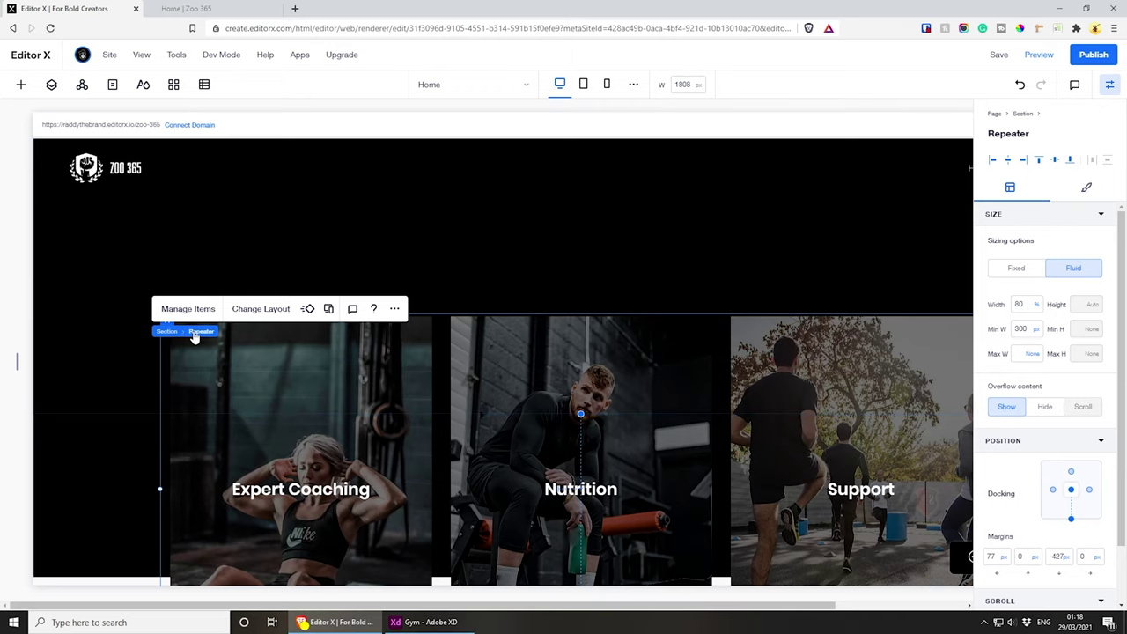
left_click(162, 323)
key("Escape")
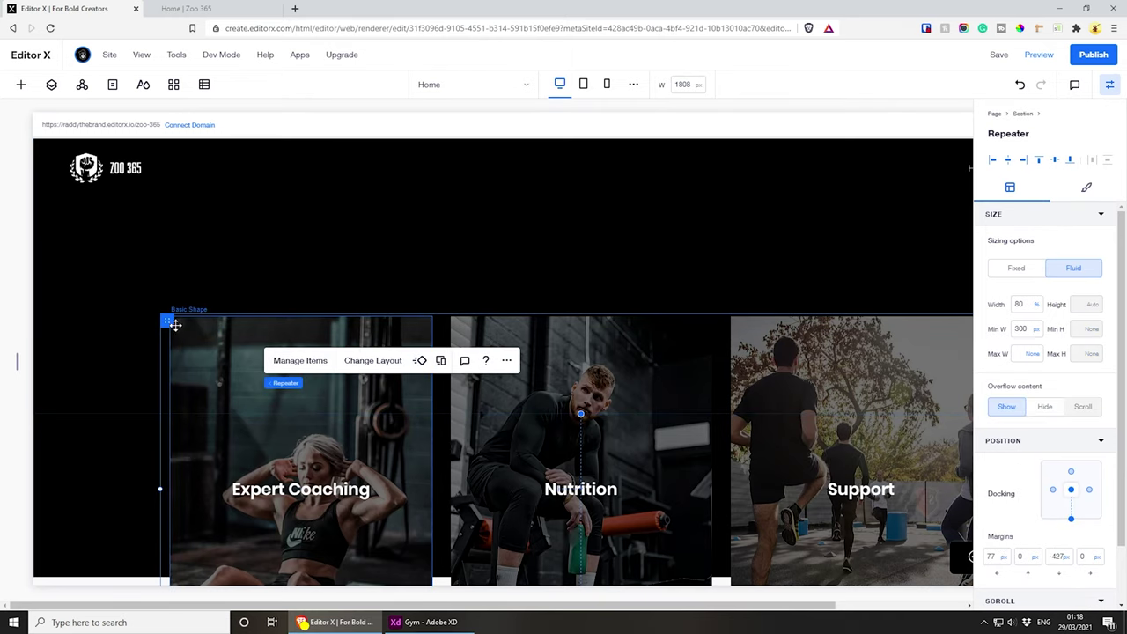
left_click_drag(174, 241, 217, 226)
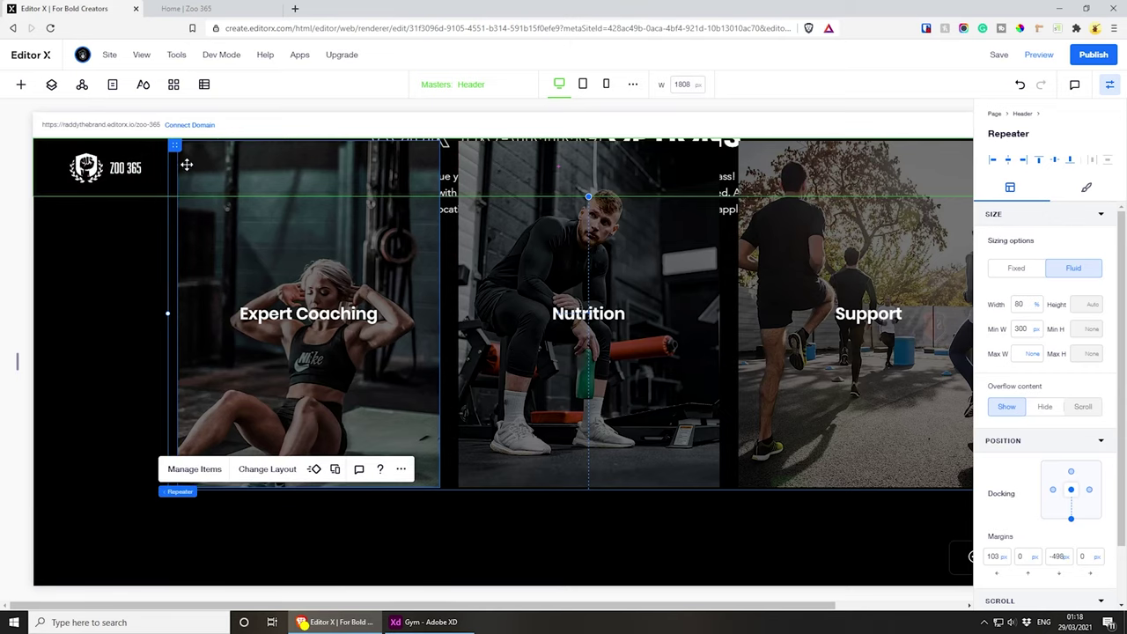
left_click_drag(187, 164, 201, 335)
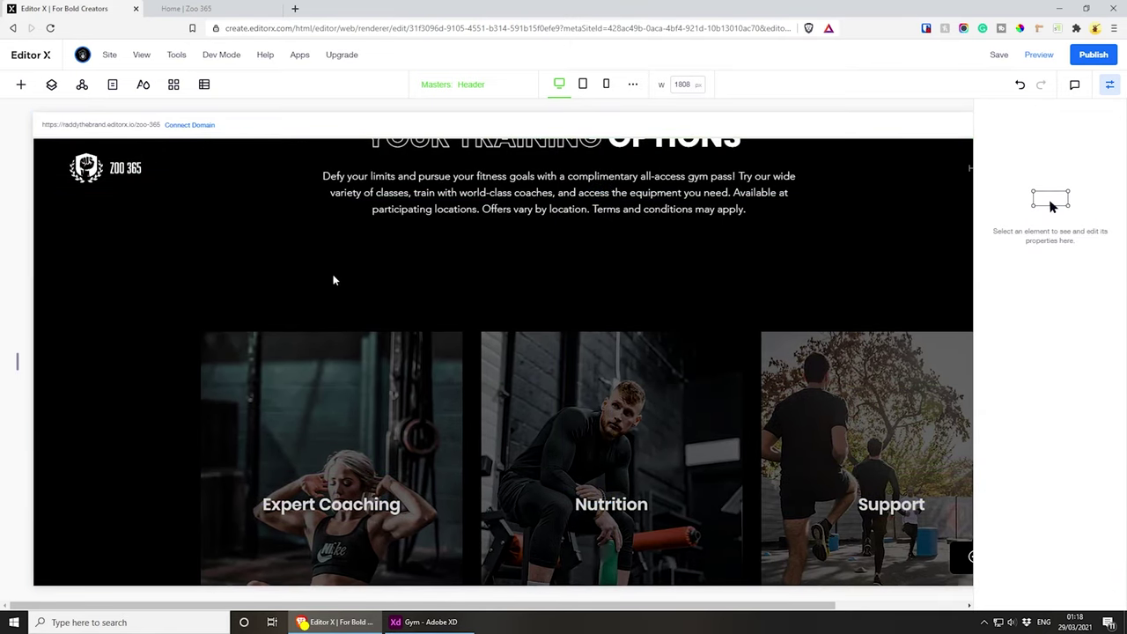
- Center the repeater horizontally about 327 px below the section's upper edge and compare the layout with the Adobe XD design
scroll(333, 280, "up", 2)
left_click(195, 454)
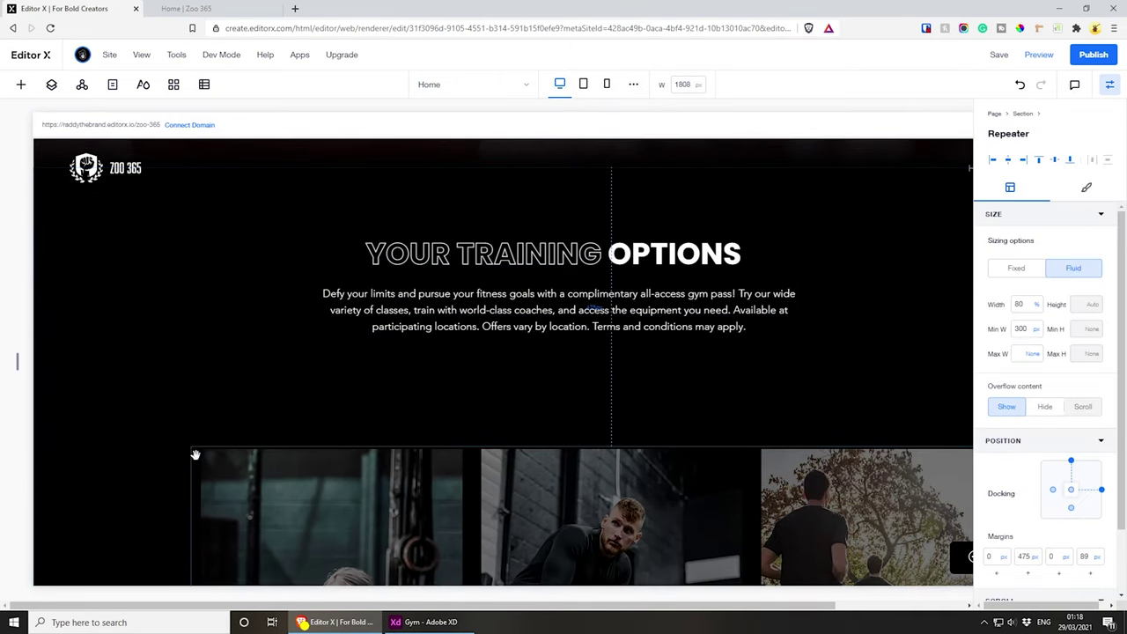
left_click_drag(196, 454, 145, 375)
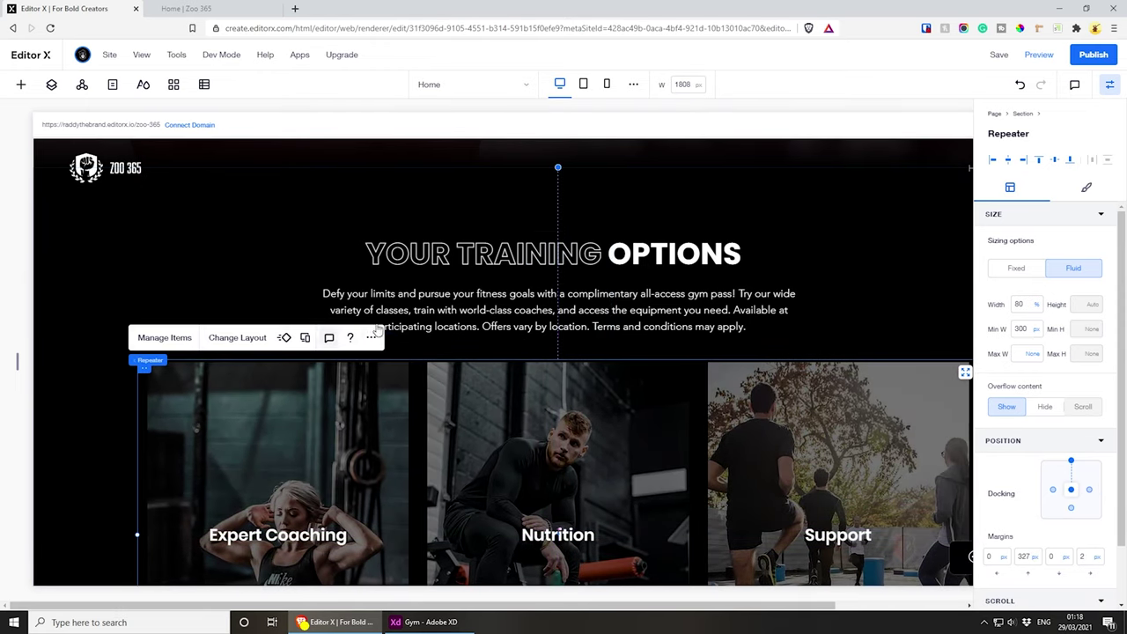
scroll(405, 305, "down", 5)
scroll(564, 363, "up", 5)
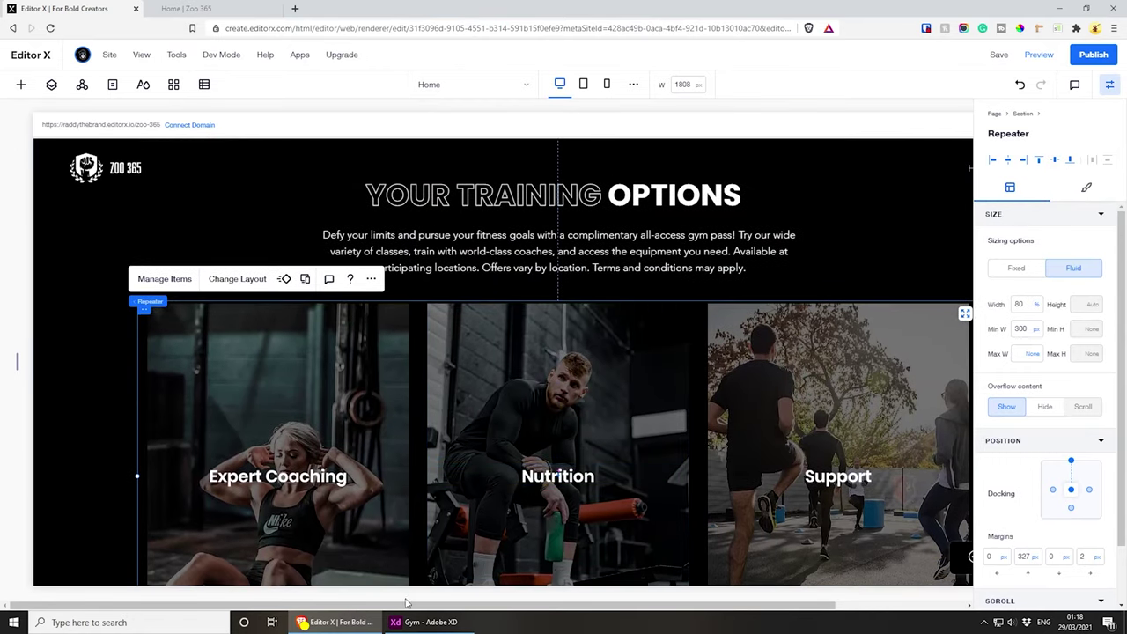
left_click(426, 621)
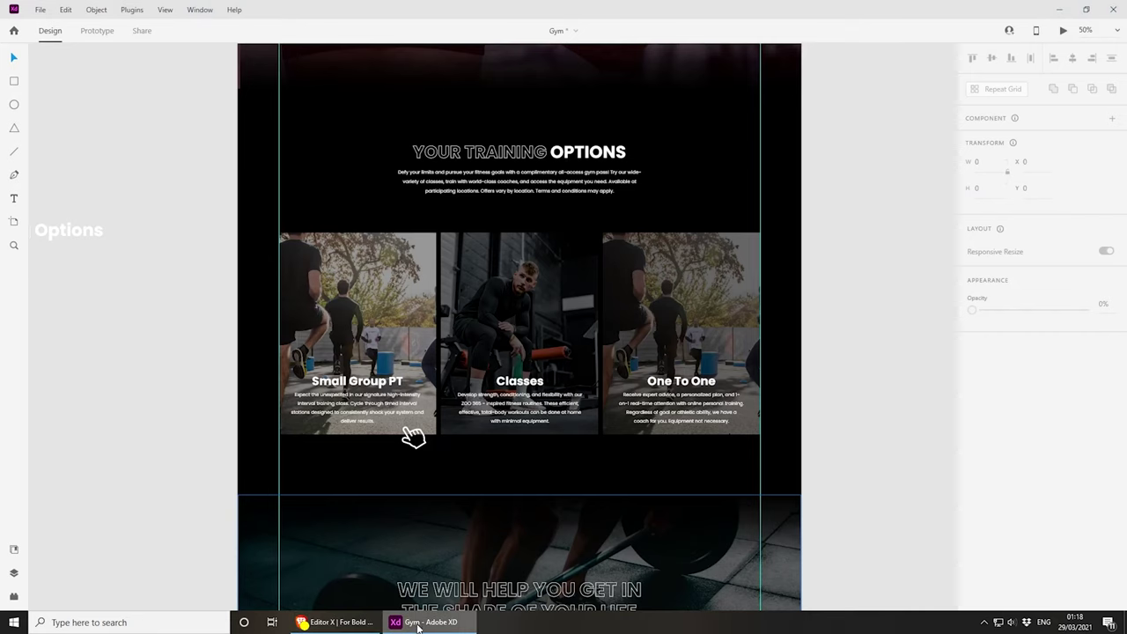
key("alt+Tab")
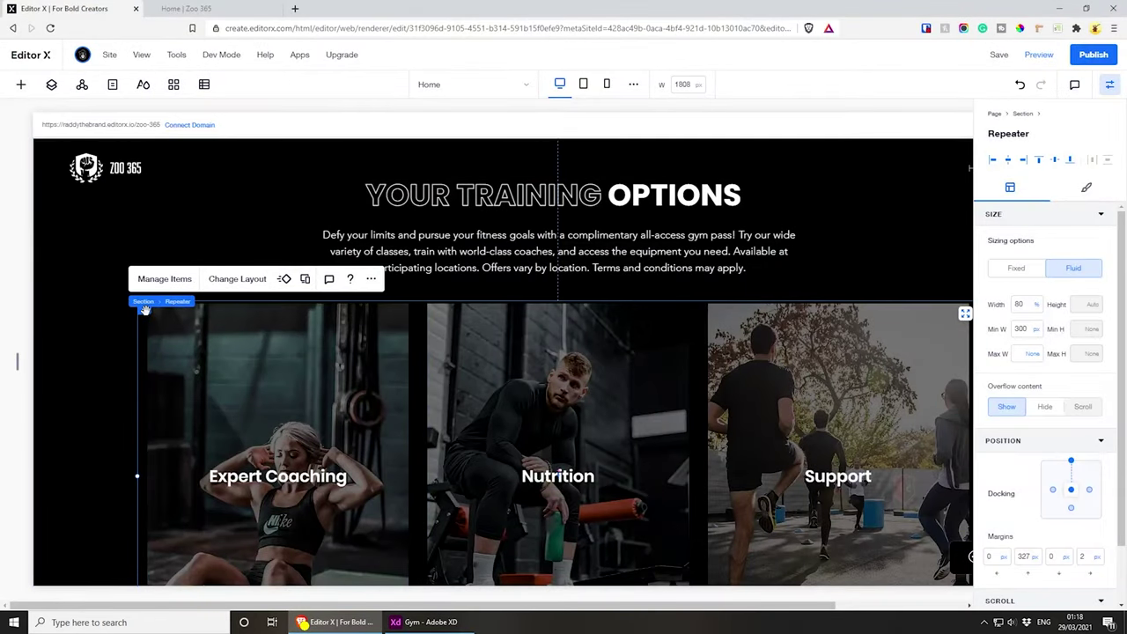
- Move the repeater down to a 378 px top margin and check its spacing within the section
left_click_drag(144, 310, 146, 342)
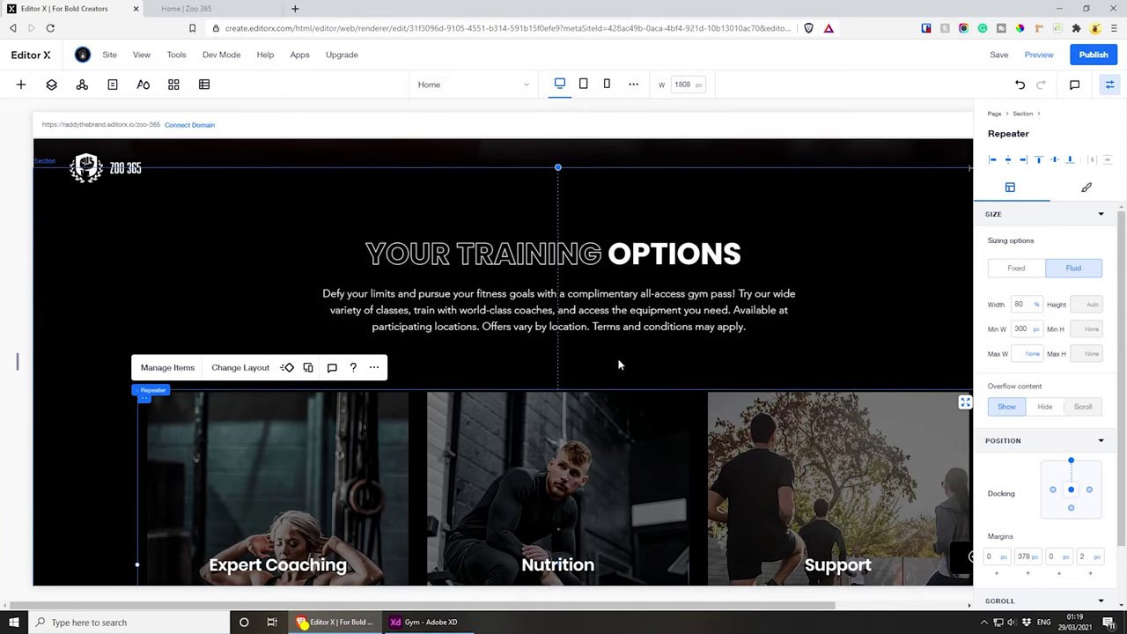
scroll(603, 347, "down", 5)
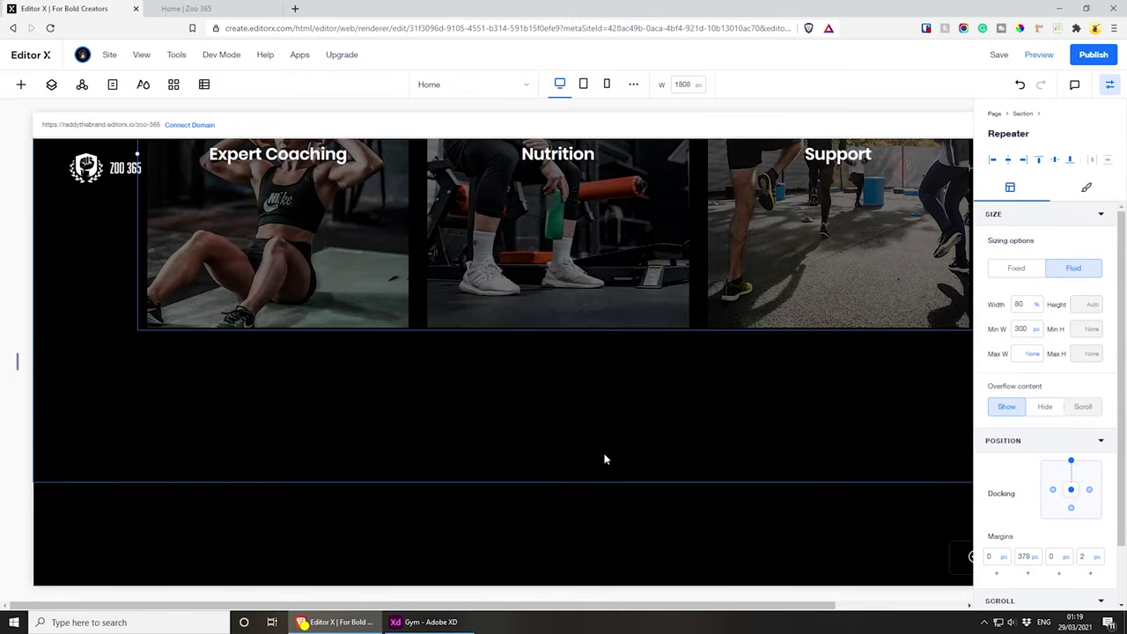
scroll(604, 454, "up", 3)
scroll(604, 451, "up", 1)
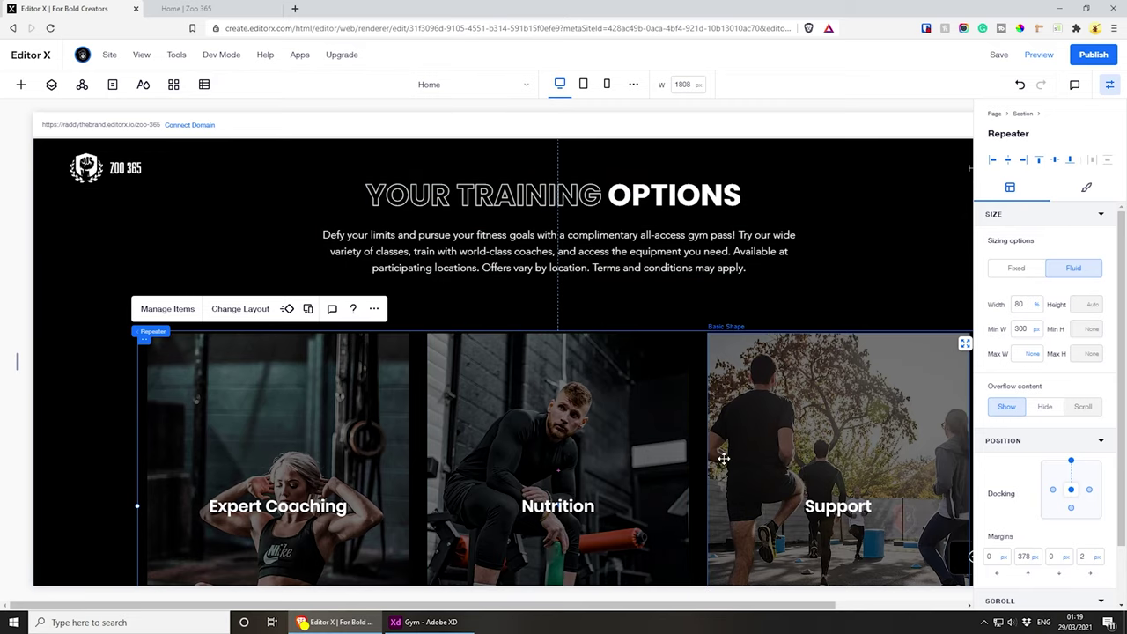
scroll(712, 465, "down", 3)
scroll(713, 465, "up", 1)
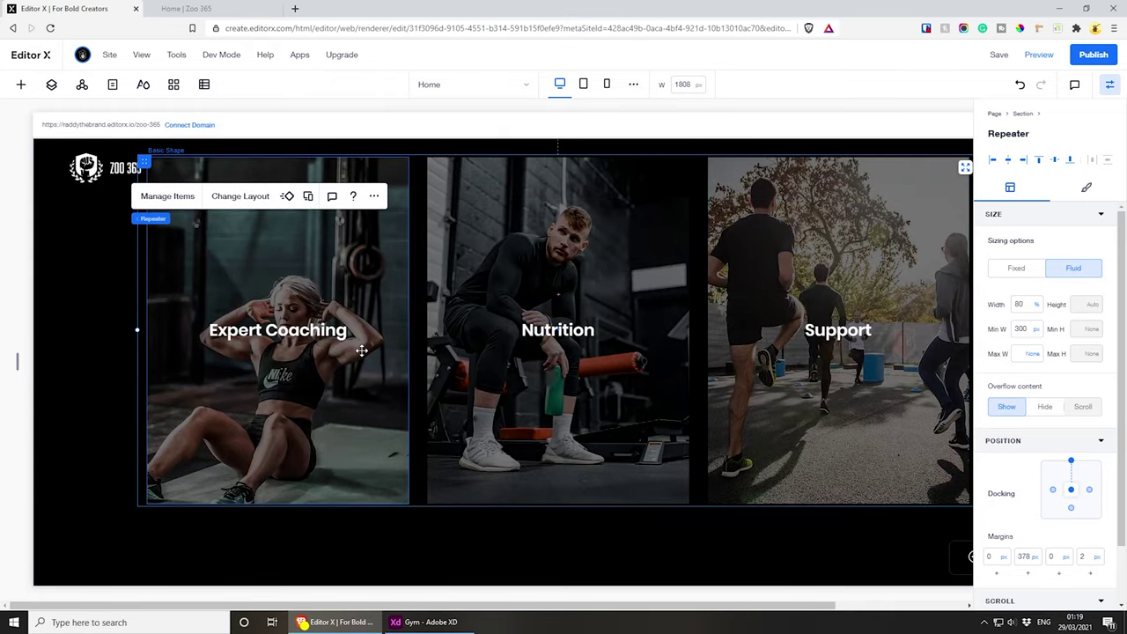
- Check the card texts in the Adobe XD design and change the first card's title to "Small Group PT" in Editor X
key("alt+Tab")
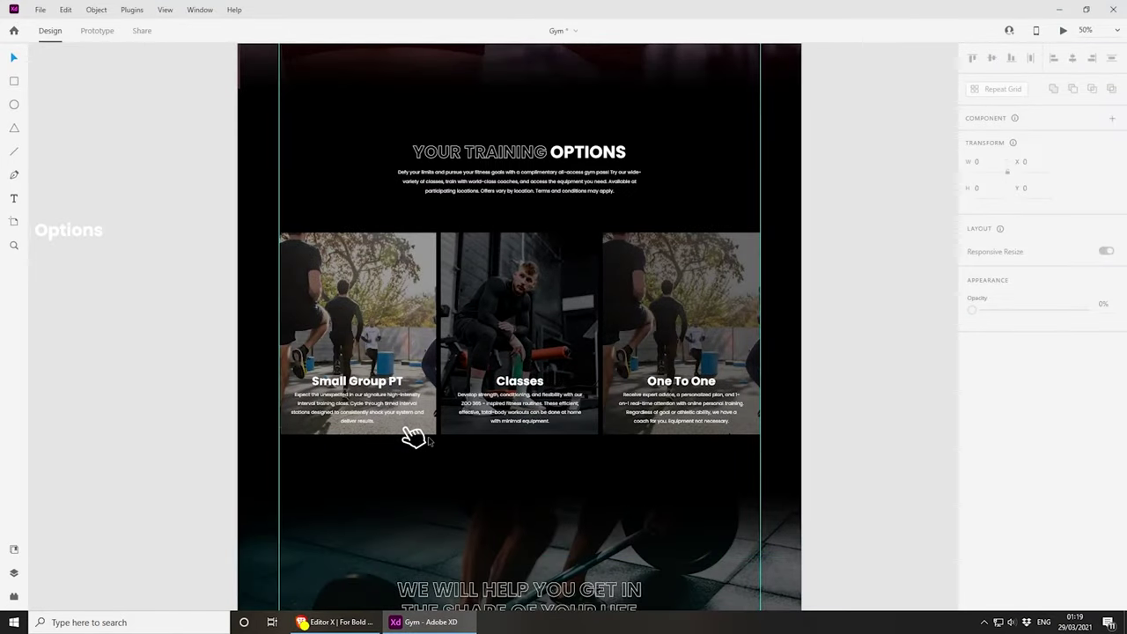
scroll(412, 435, "up", 4)
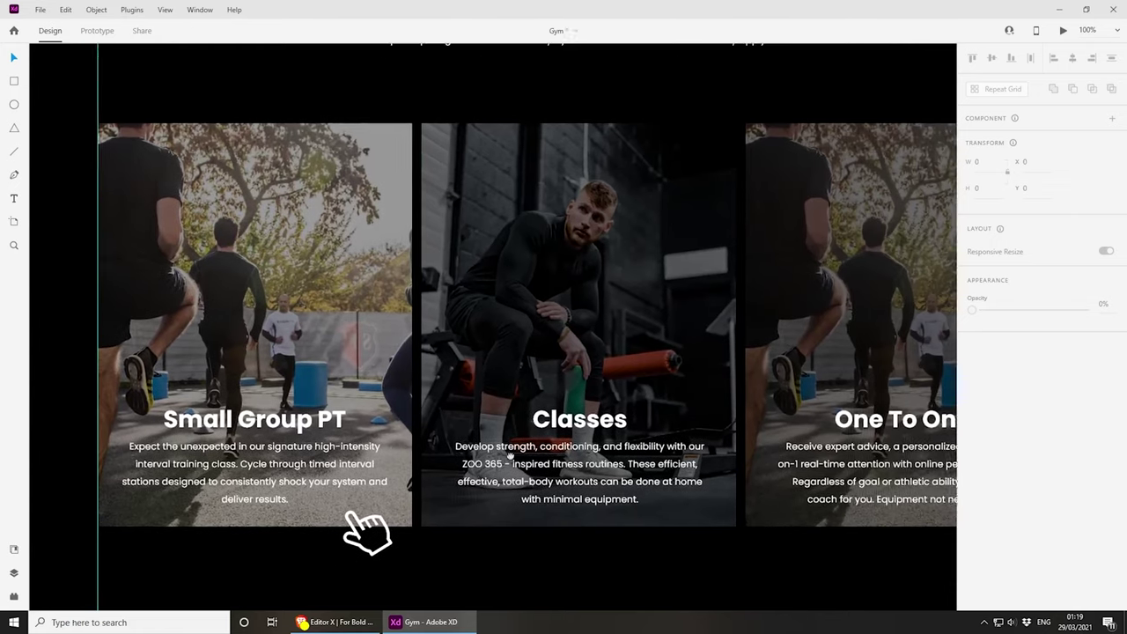
left_click_drag(353, 515, 459, 429)
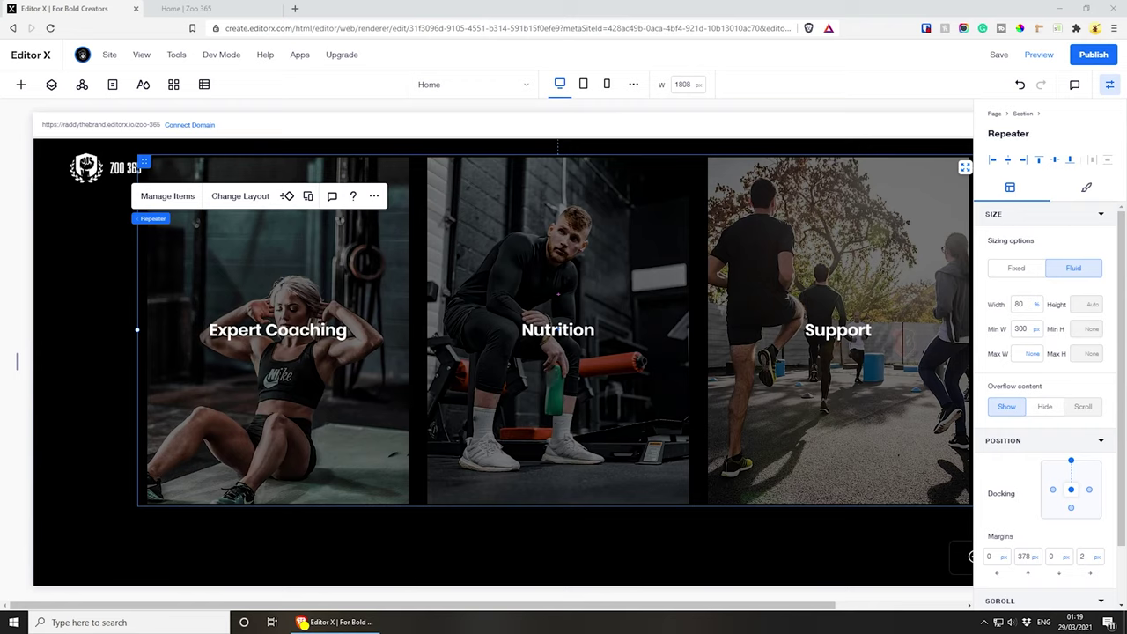
left_click(287, 332)
left_click(287, 333)
type("Small Group PT")
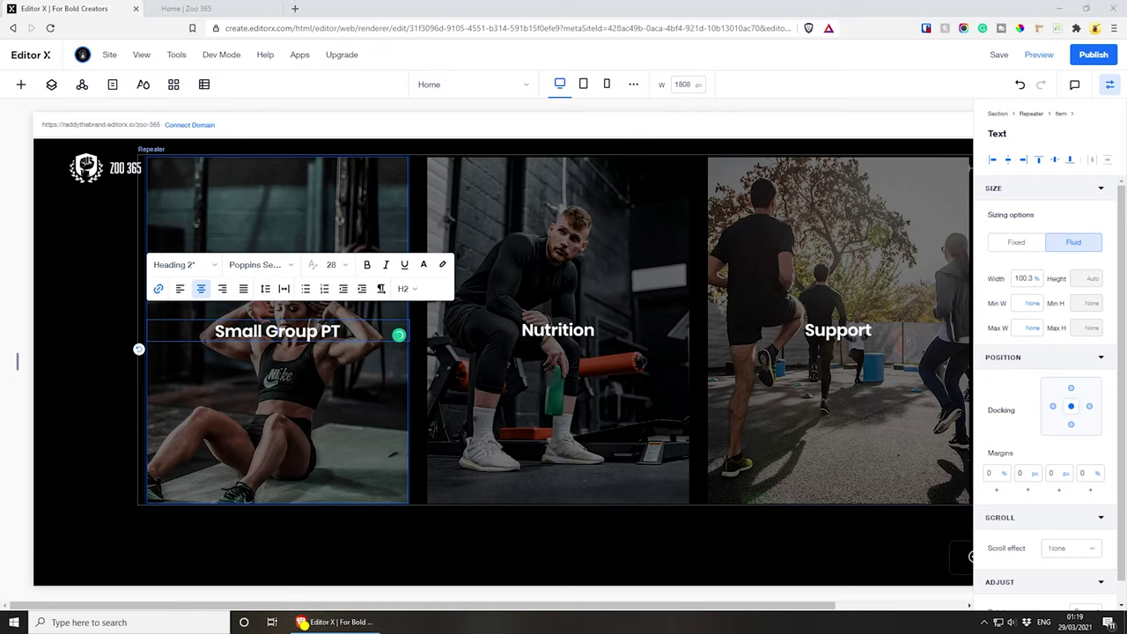
- Change the second card's title to "Classes" and the third card's title to "One To One"
left_click(599, 330)
left_click(599, 330)
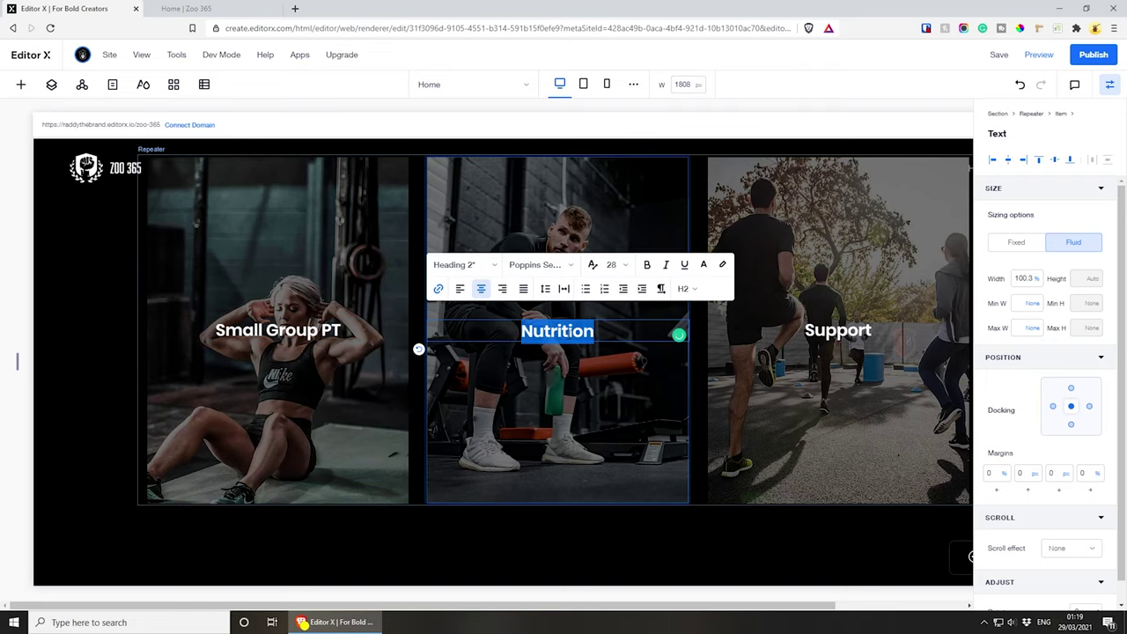
type("Classes")
left_click(871, 331)
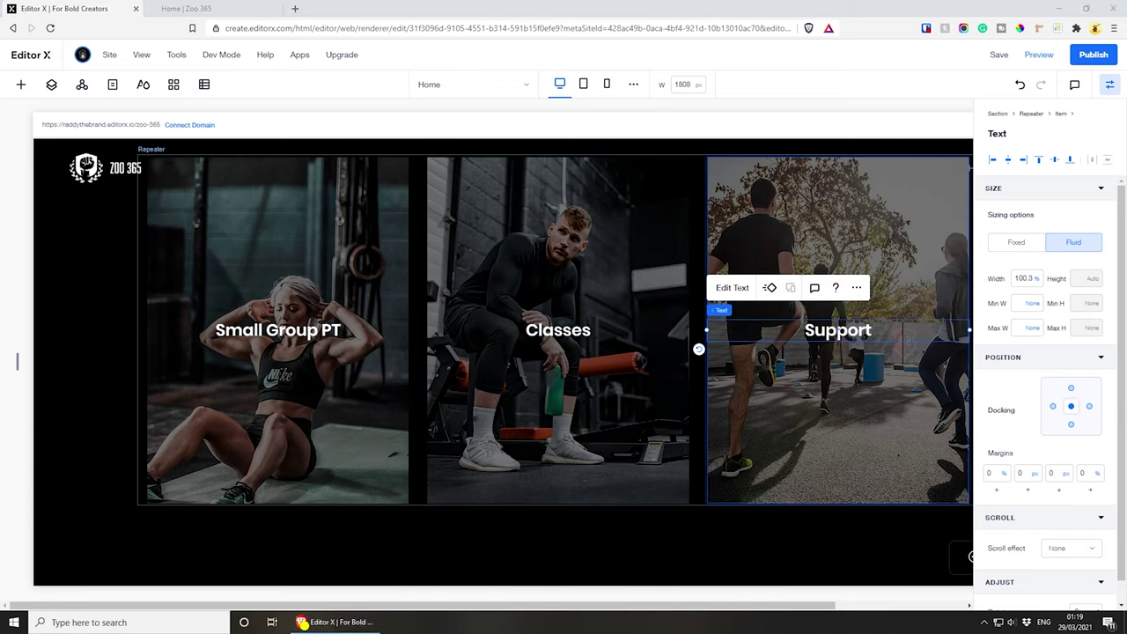
double_click(837, 331)
type("One To One")
left_click(810, 419)
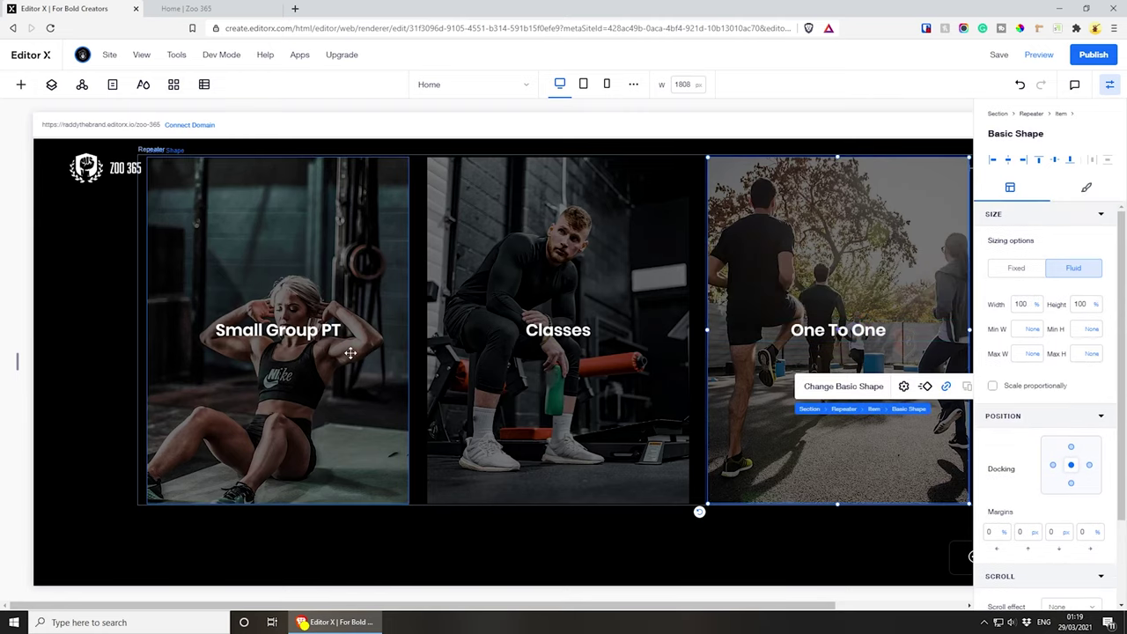
- Add a paragraph to the first card below its title and fit it to about 99% of the card's width
left_click(330, 341)
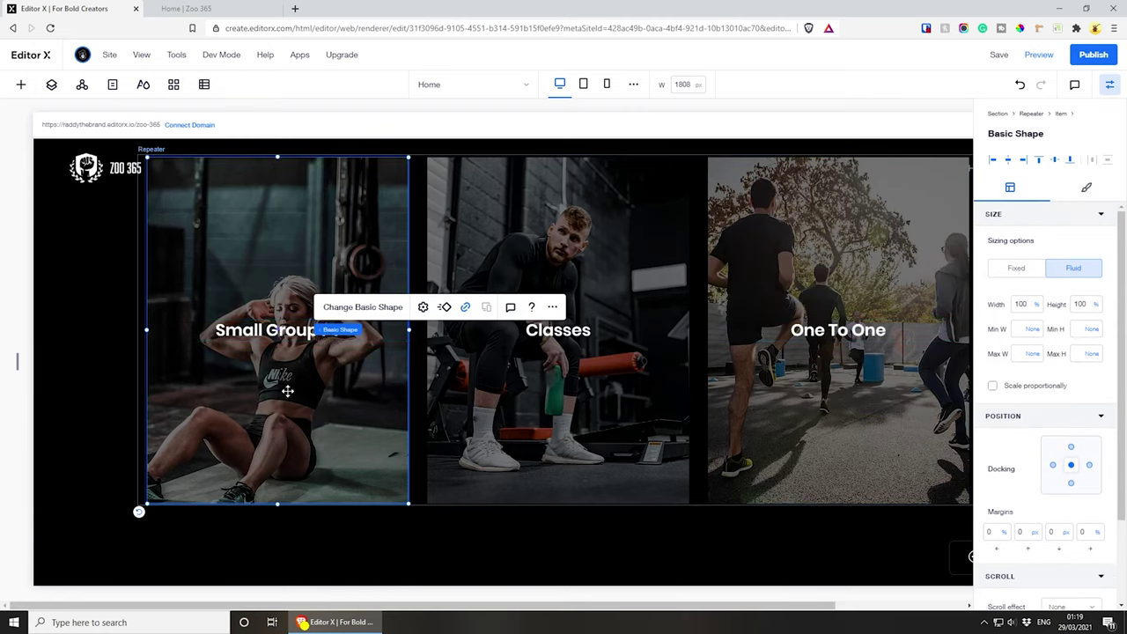
left_click(21, 84)
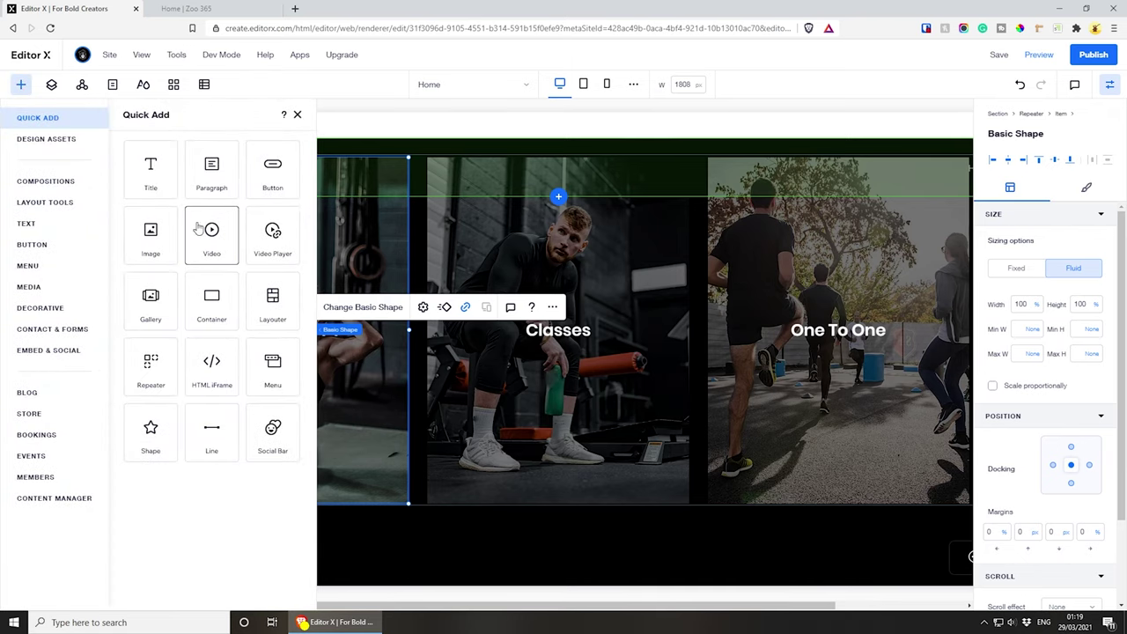
left_click(211, 169)
left_click_drag(347, 349, 172, 396)
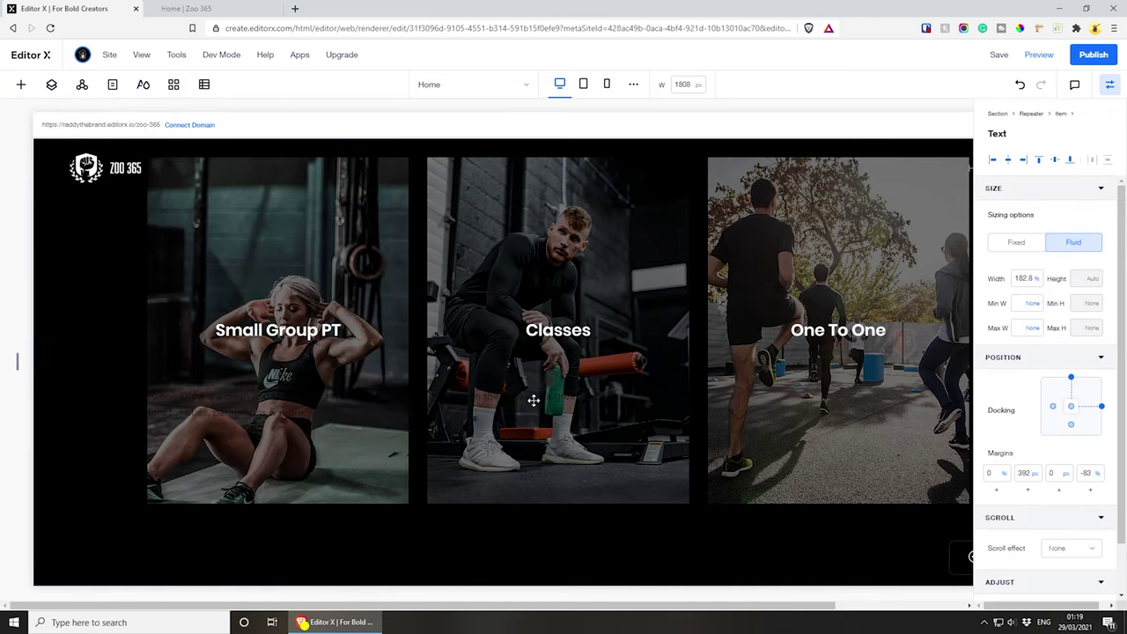
left_click_drag(621, 404, 407, 404)
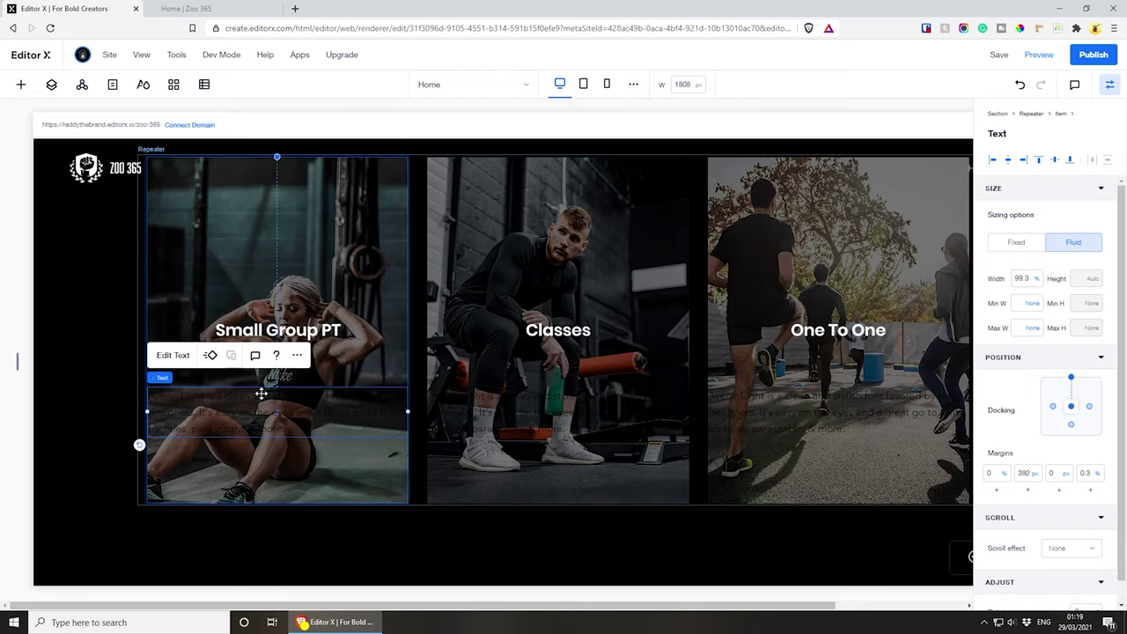
- Color the card paragraph white (#FFFFFF) and center its text
left_click(174, 356)
left_click(424, 333)
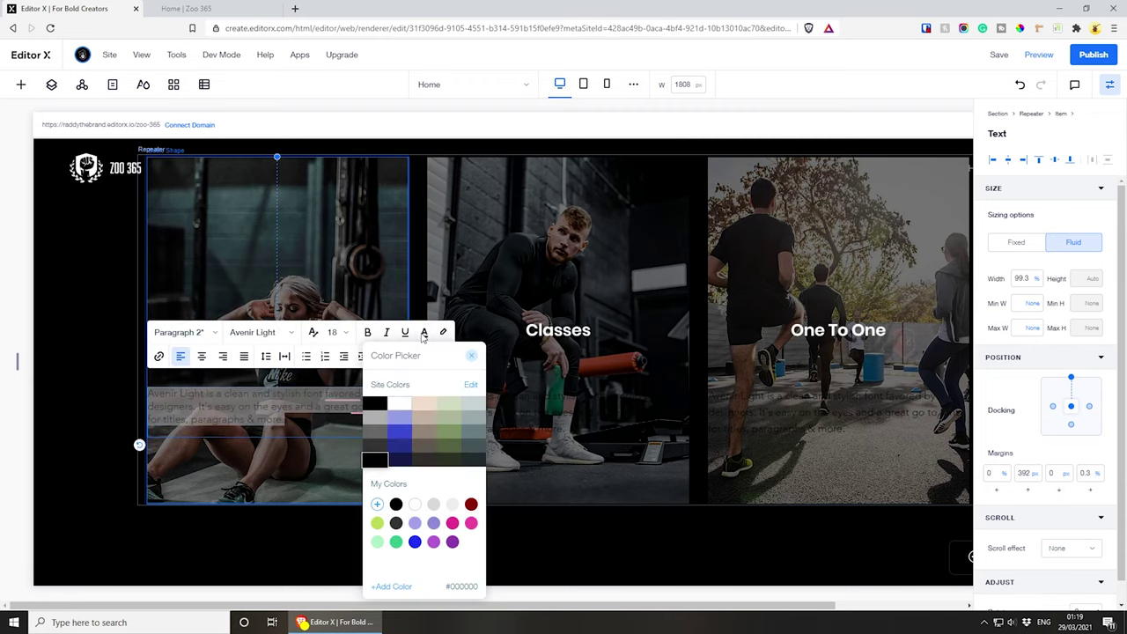
left_click(415, 504)
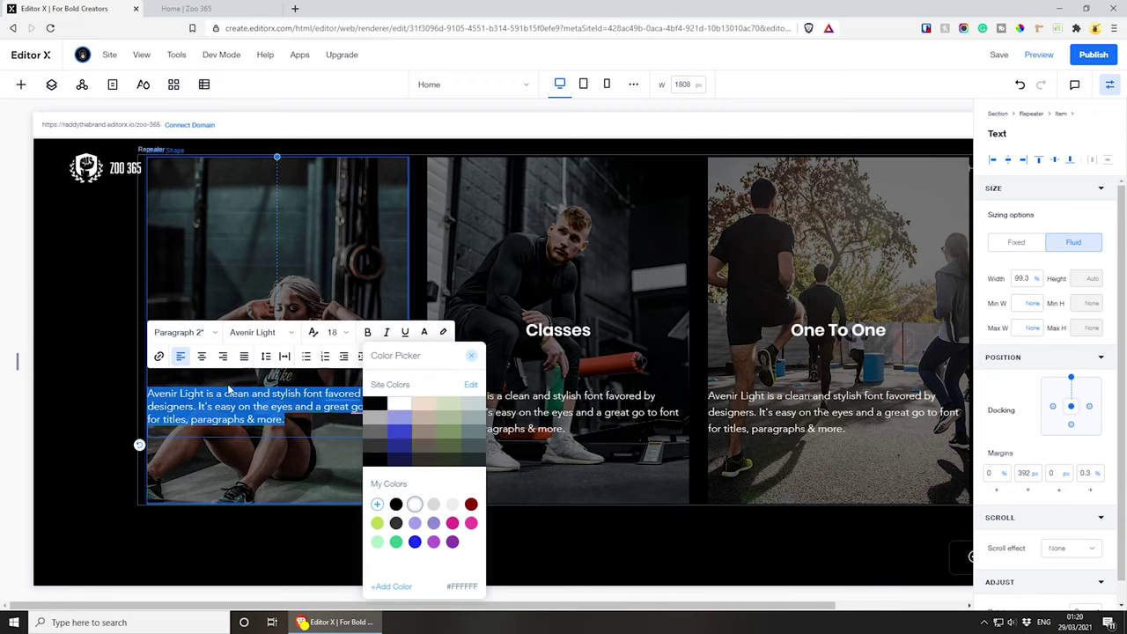
left_click(201, 355)
left_click(202, 356)
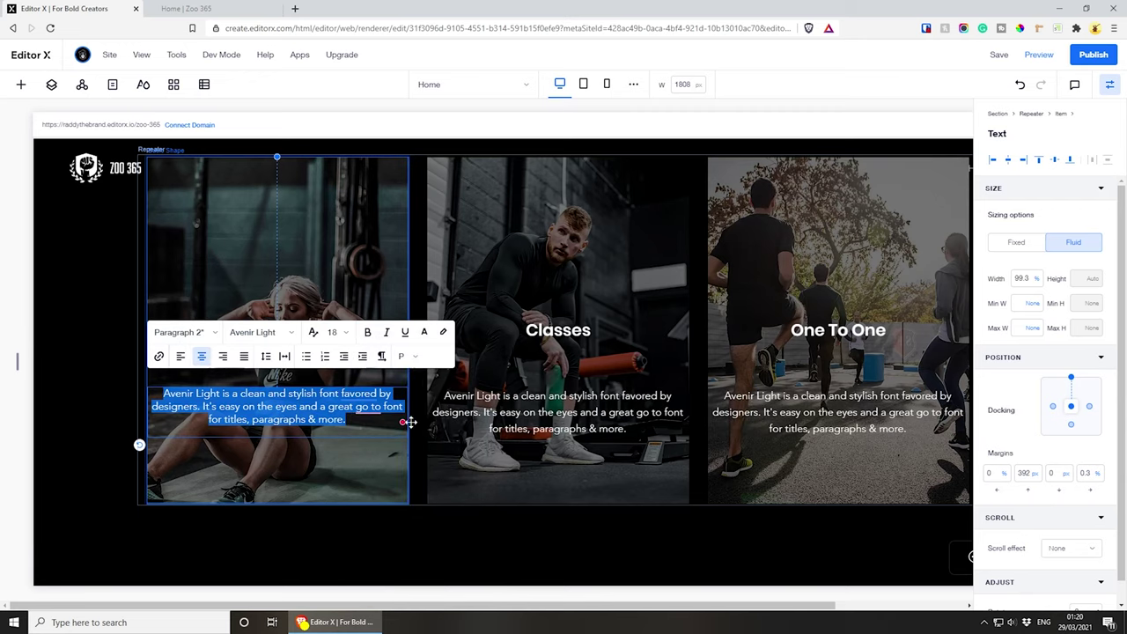
left_click(312, 436)
- Narrow the paragraph on both sides to about 84% of the card's width and set its right margin to 0
left_click(157, 419)
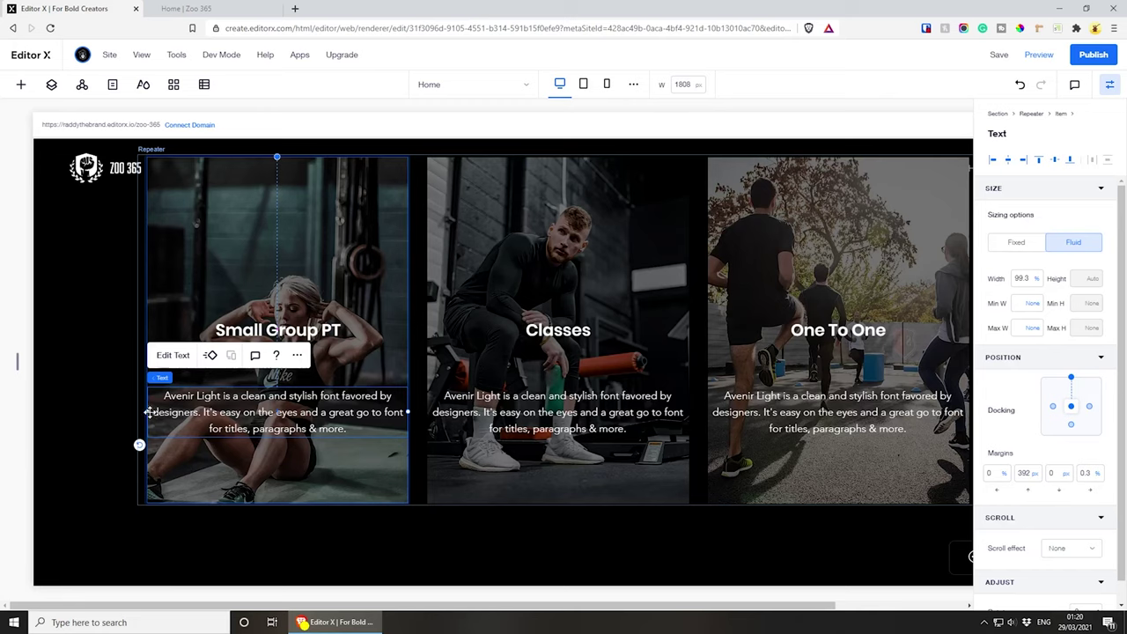
left_click_drag(143, 411, 165, 412)
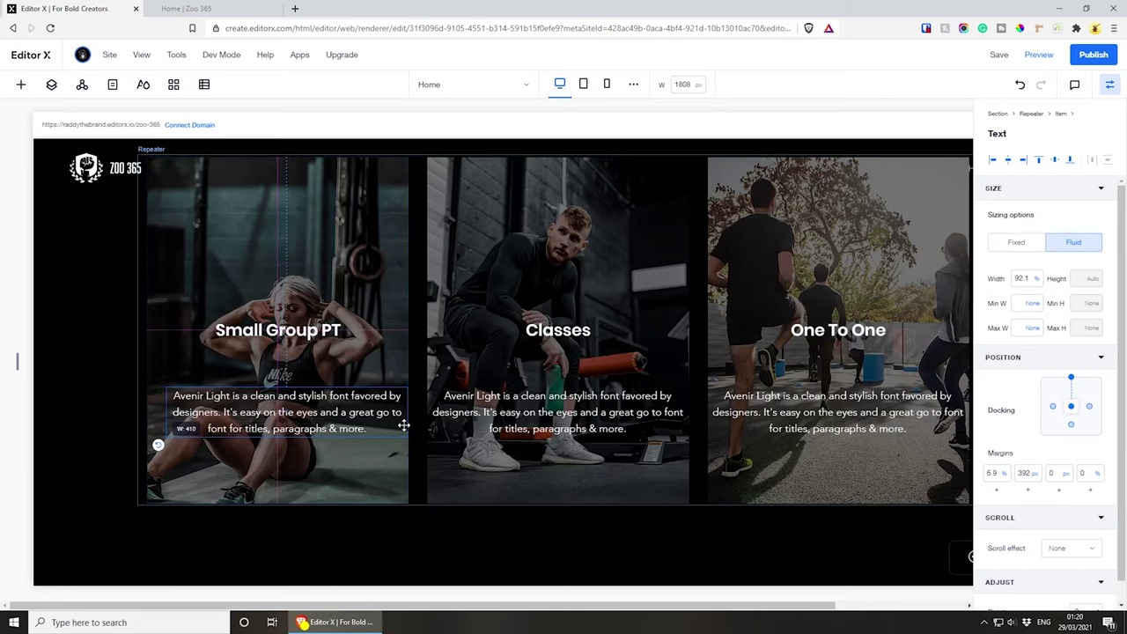
left_click_drag(407, 413, 389, 428)
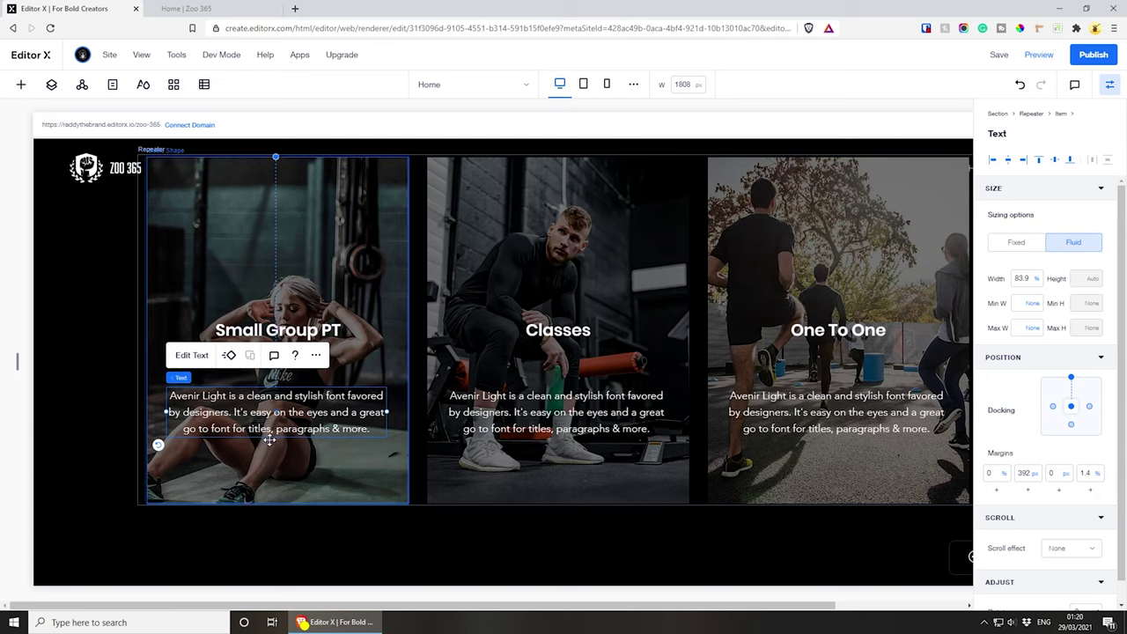
left_click(269, 435)
left_click(279, 435)
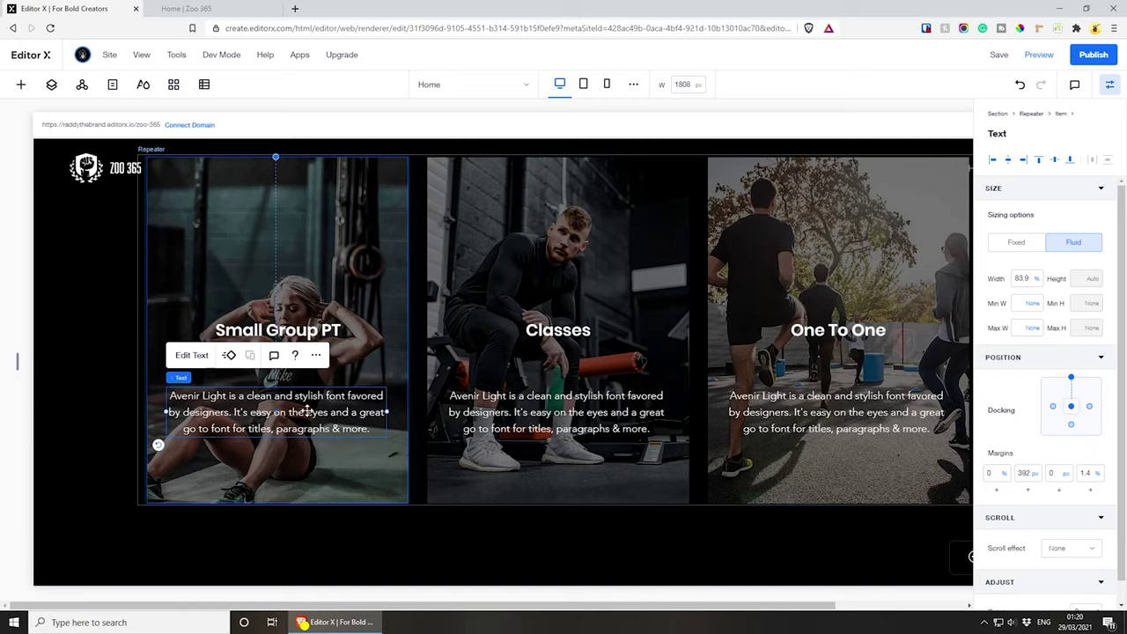
left_click(1086, 473)
type("0")
key("Return")
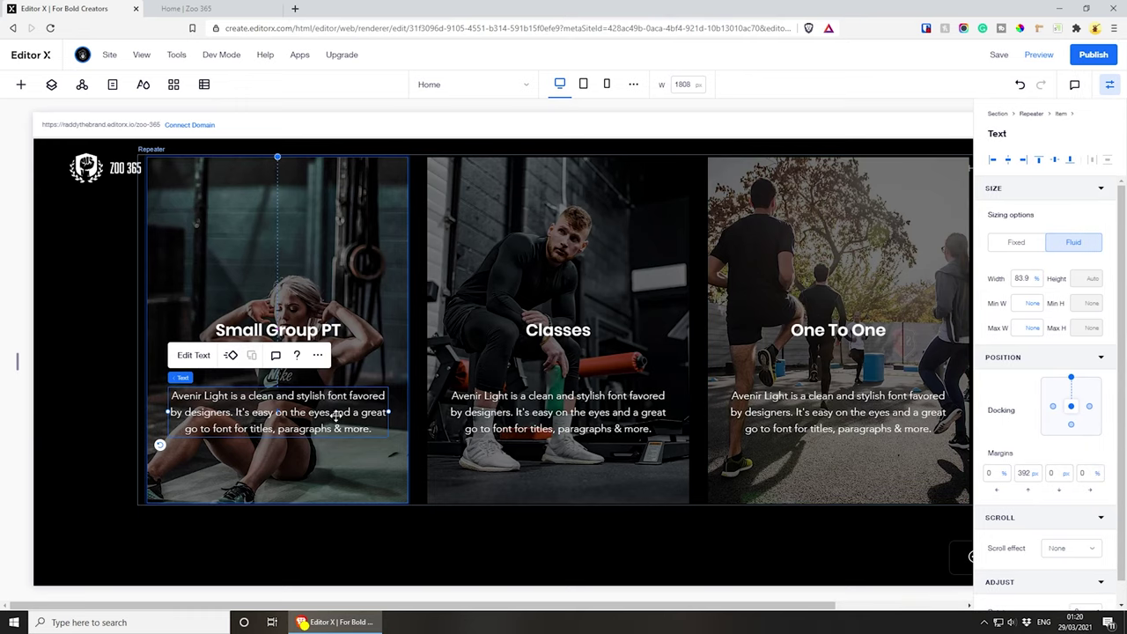
- Move the first card's paragraph down near the card's lower edge and its title just above it, at a 408 px top margin
left_click_drag(336, 420, 336, 456)
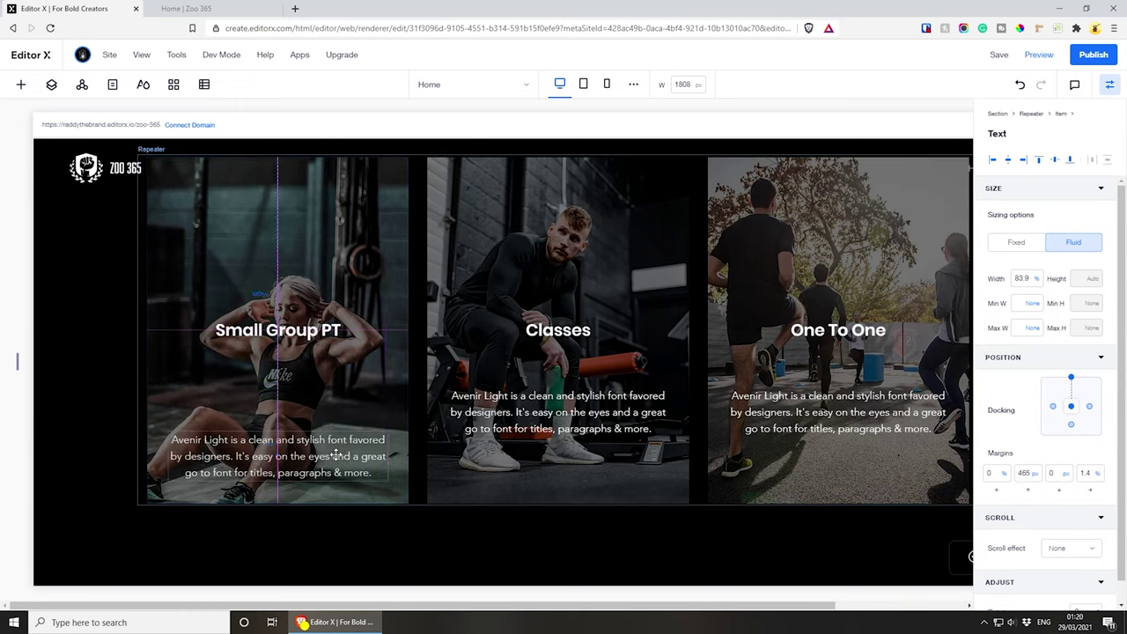
left_click(326, 331, "shift")
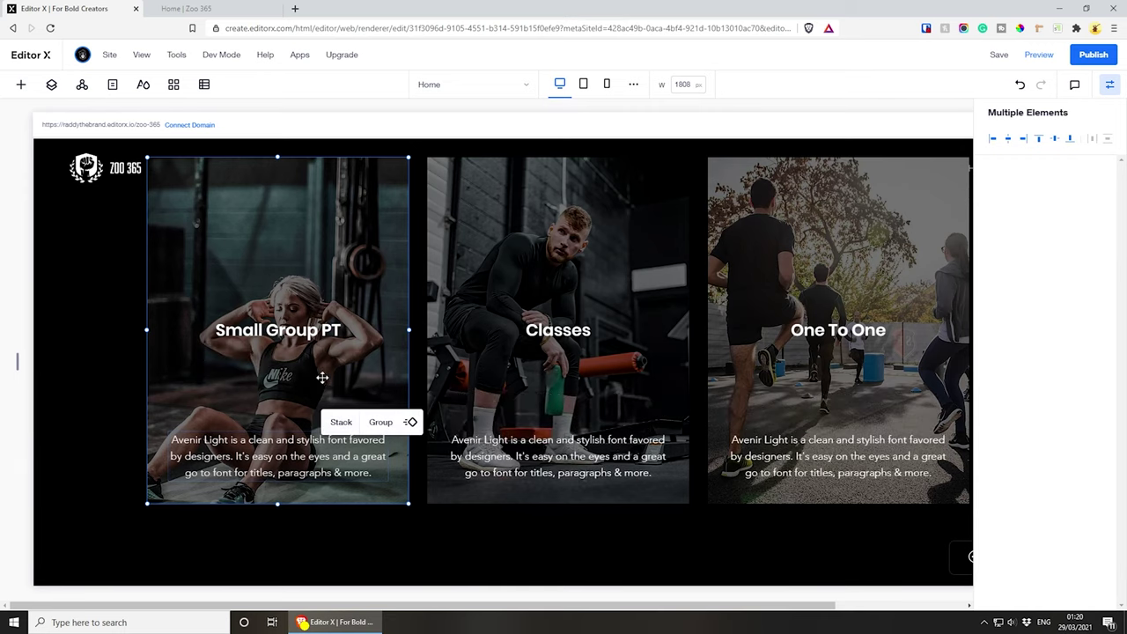
left_click_drag(325, 331, 325, 407)
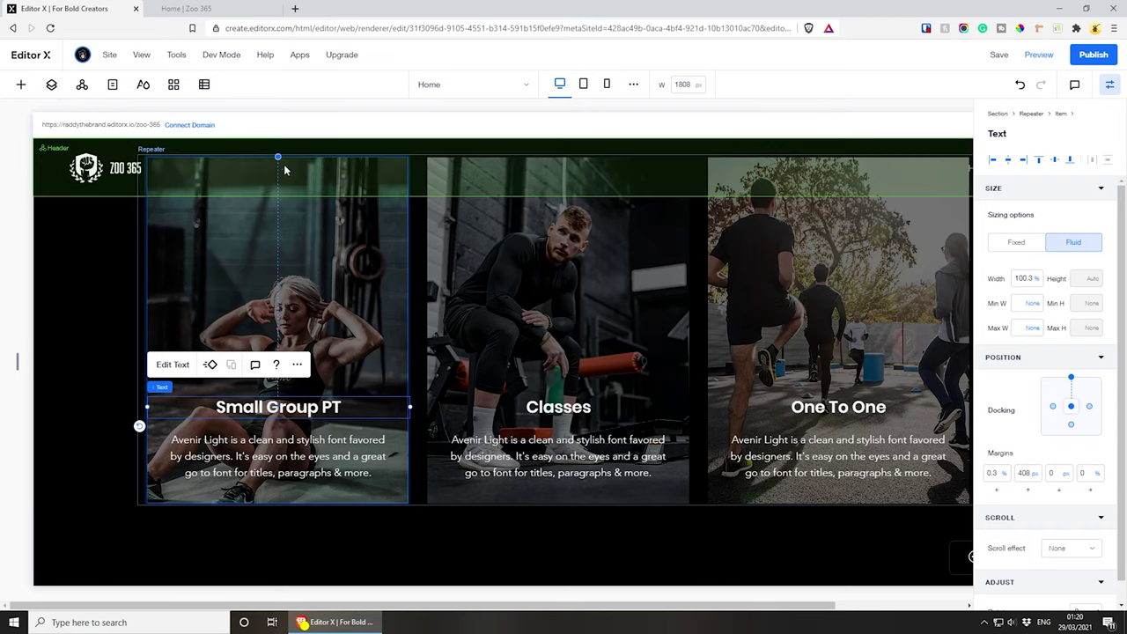
- Stack the first card's title and paragraph, dock the stack to the card's bottom edge, and set its left margin to 0
left_click(303, 445, "shift")
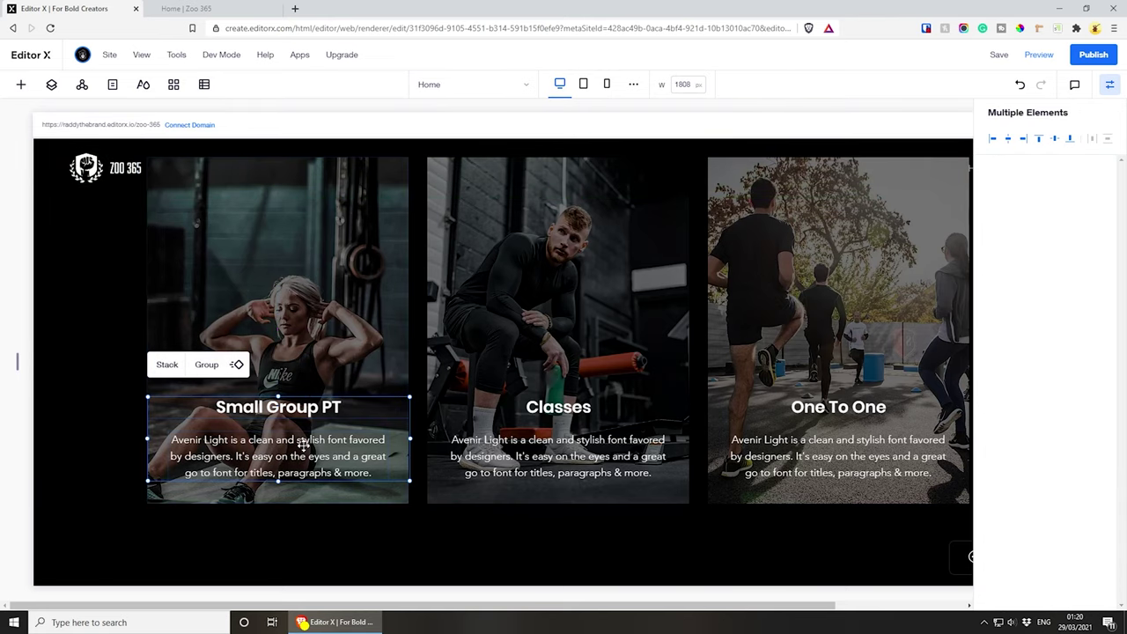
left_click(167, 365)
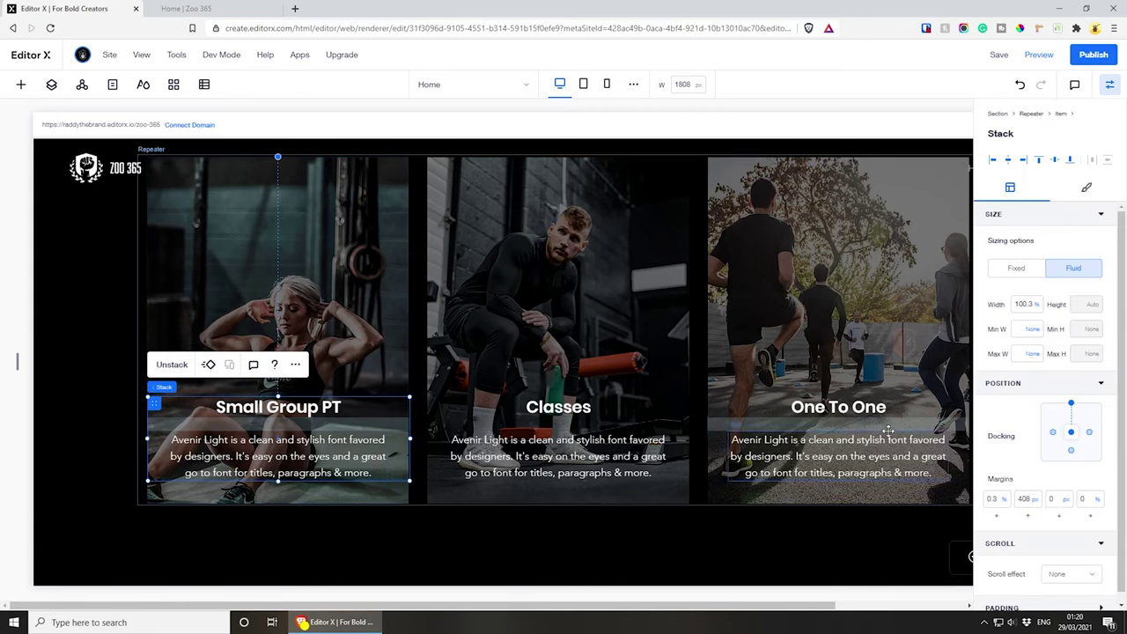
left_click(1070, 403)
left_click(1071, 452)
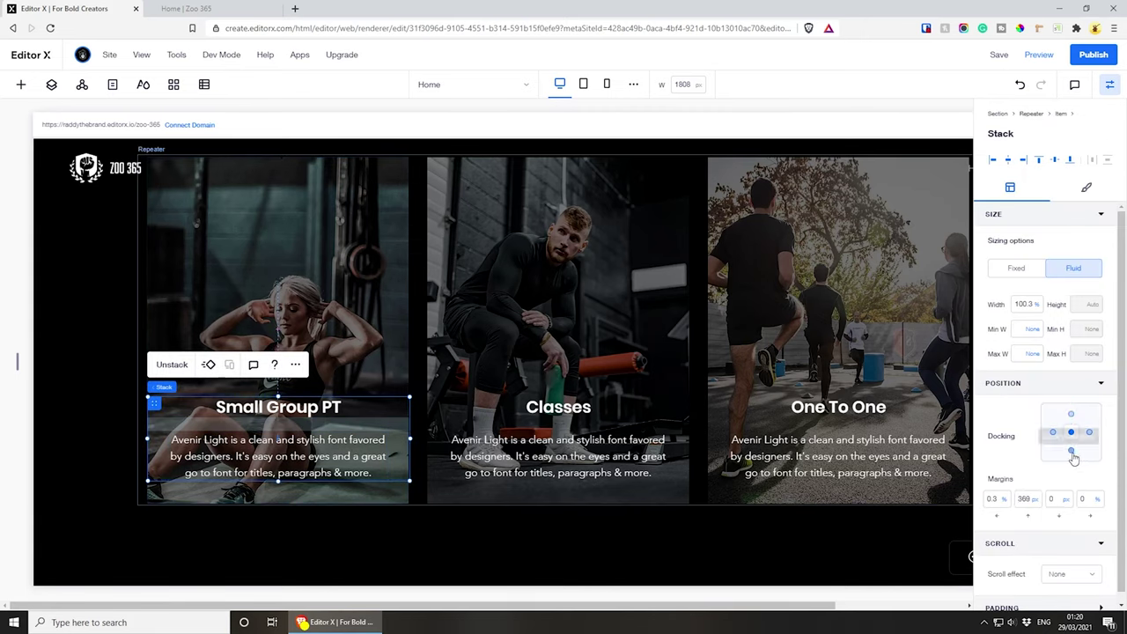
left_click(995, 499)
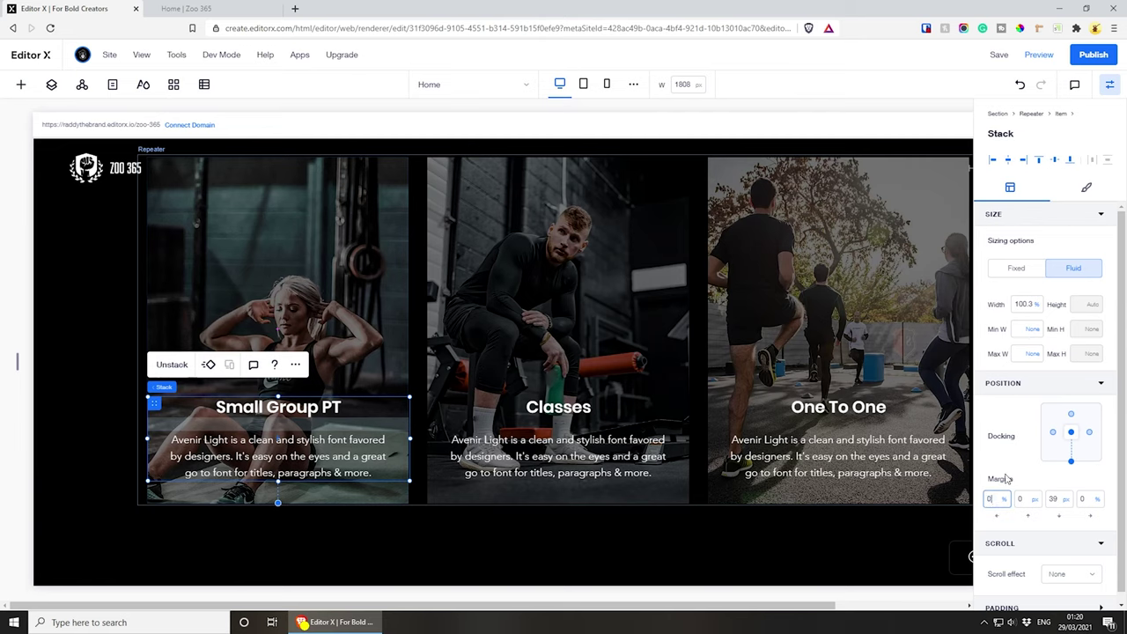
type("0")
key("Return")
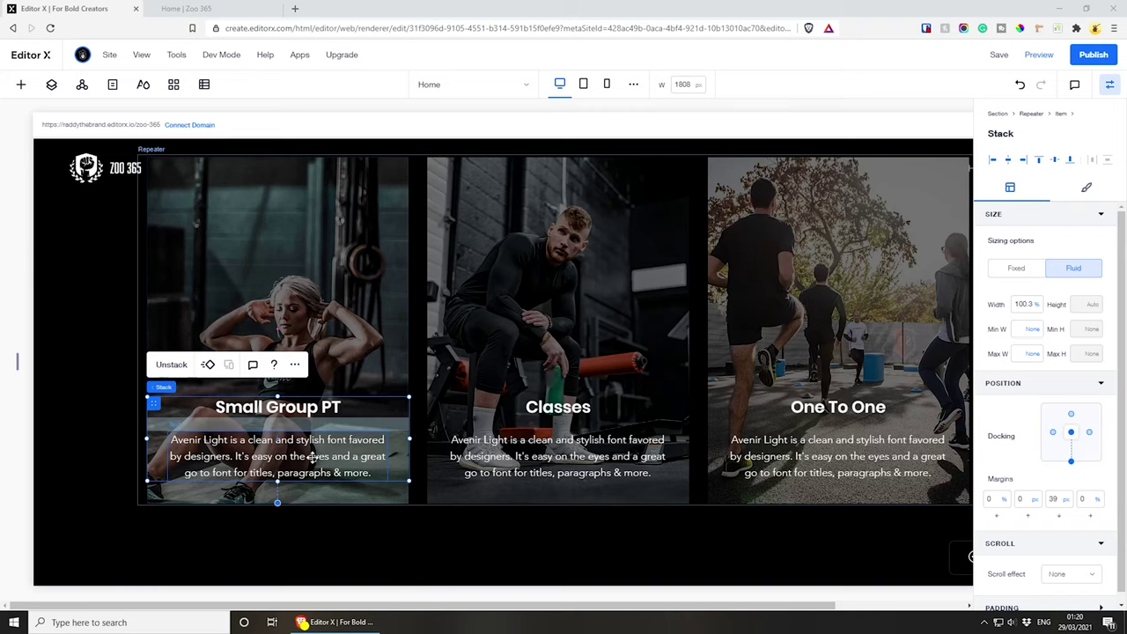
- Replace the three cards' placeholder paragraphs with the design's texts starting "Expect the unexpected", "Develop strength, conditioning" and "Receive expert advice"
double_click(372, 461)
type("Expect the unexpected in our signature high-intensity interval training class. Cycle through timed interval stations designed to consistently shock your system and deliver results.")
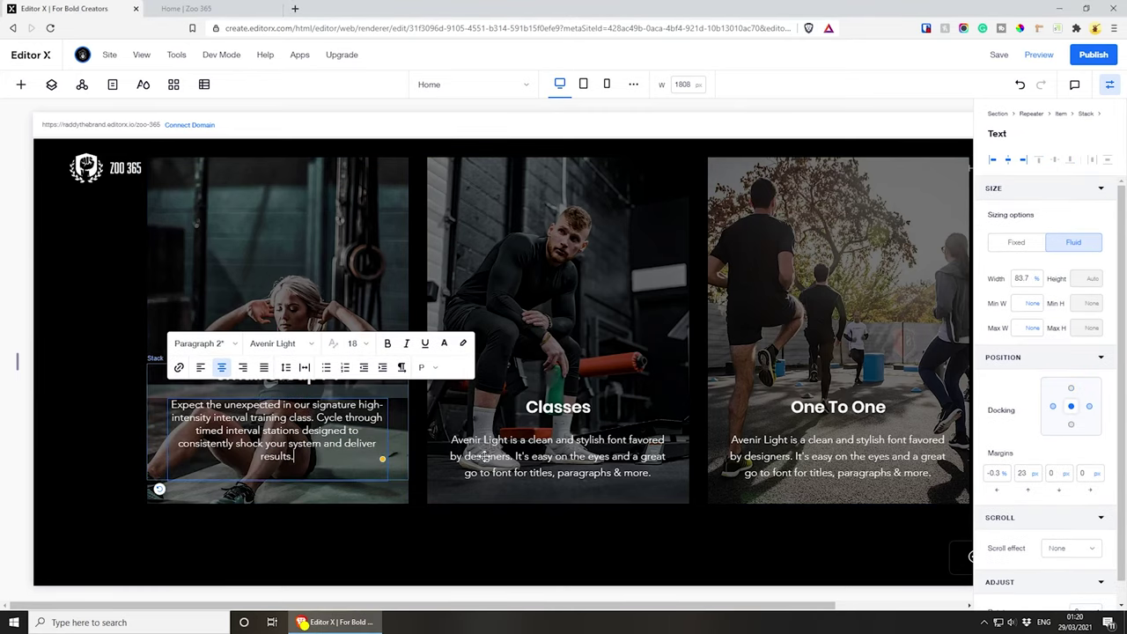
left_click(604, 440)
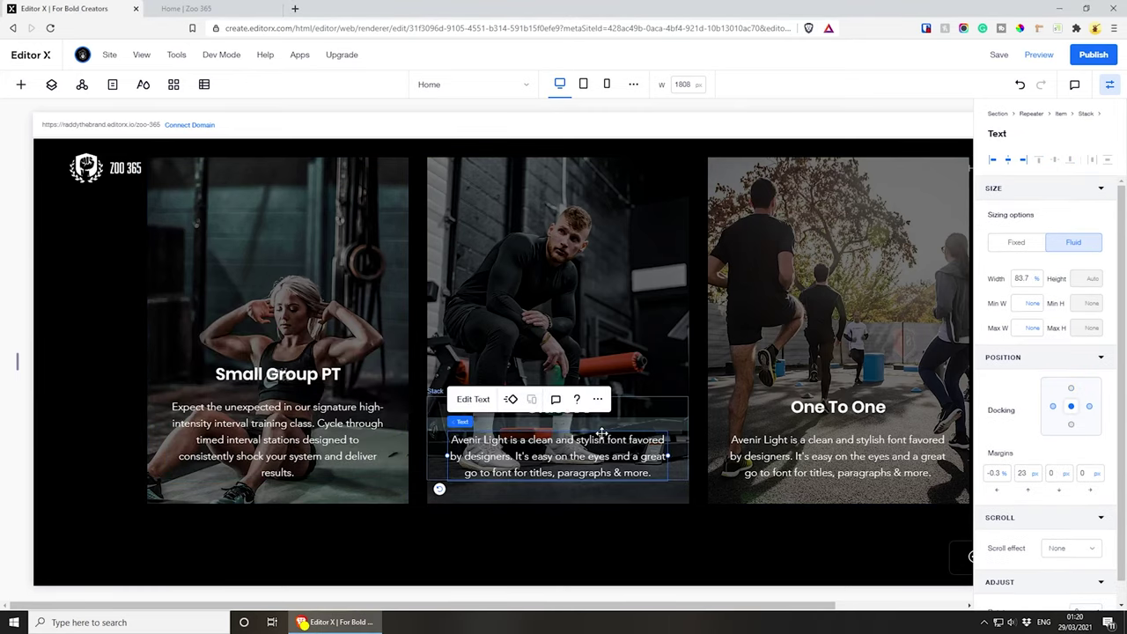
double_click(544, 460)
type("Develop strength, conditioning, and flexibility with our ZOO 365 - inspired fitness routines. These efficient, effective, total-body workouts can be done at home with minimal equipment.")
left_click(638, 328)
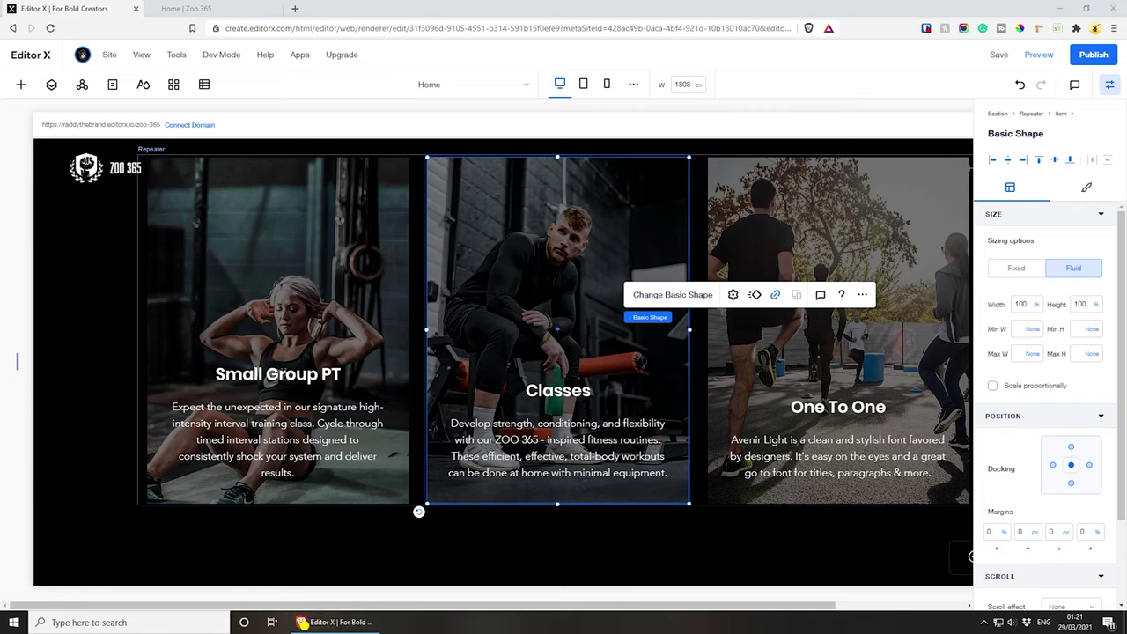
double_click(836, 456)
type("Receive expert advice, a personalized plan, and 1-on-1 real-time attention with online personal training. Regardless of goal or athletic ability, we have a coach for you. Equipment not necessary.")
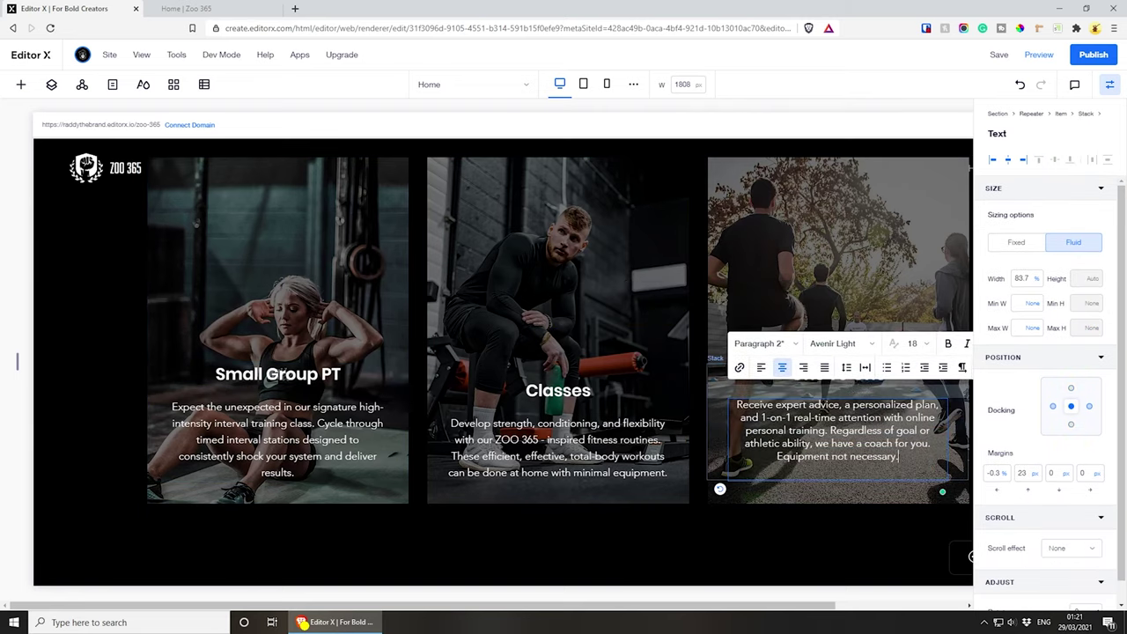
- Finish editing the third card's text and narrow the first card's paragraph to about 78% of the card's width
left_click(843, 343)
left_click(853, 301)
left_click(854, 300)
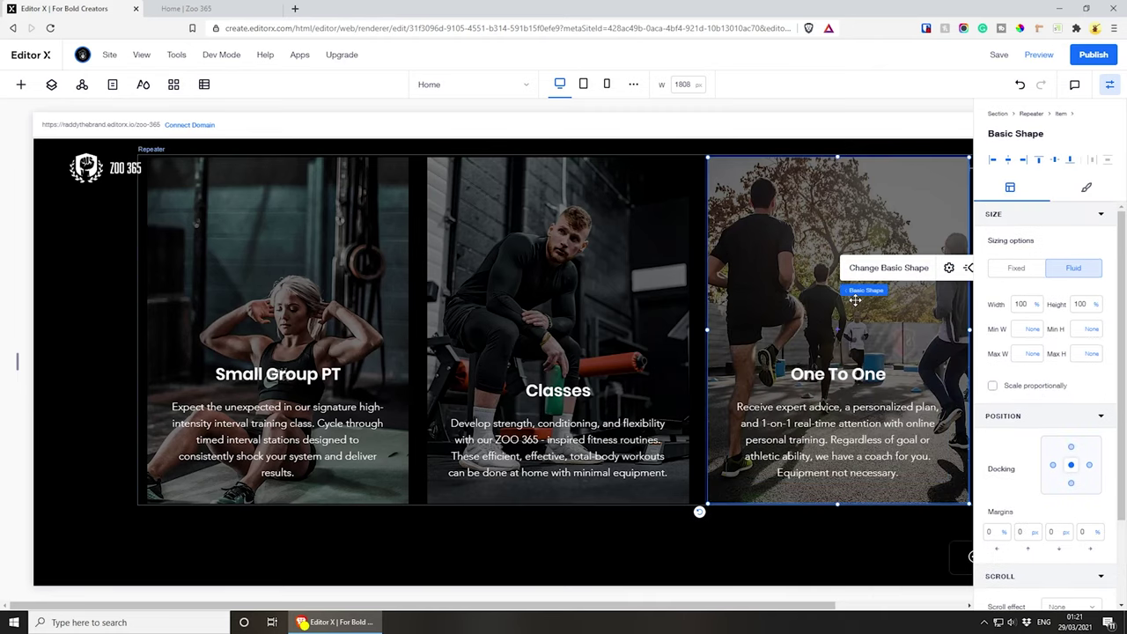
left_click(210, 374)
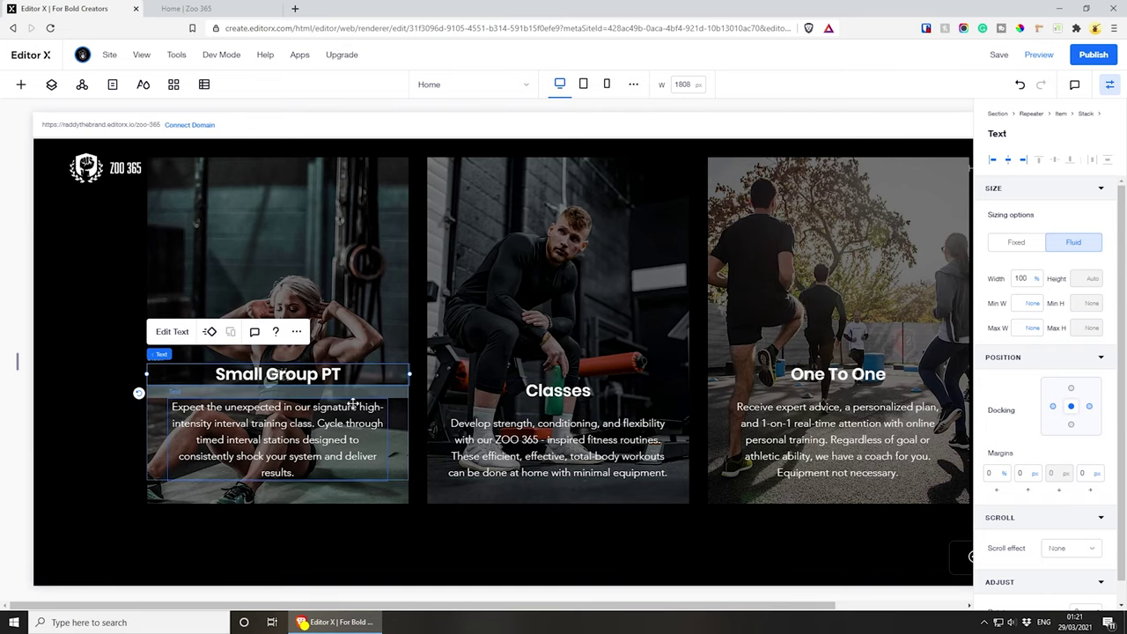
left_click(308, 435)
left_click_drag(386, 439, 373, 439)
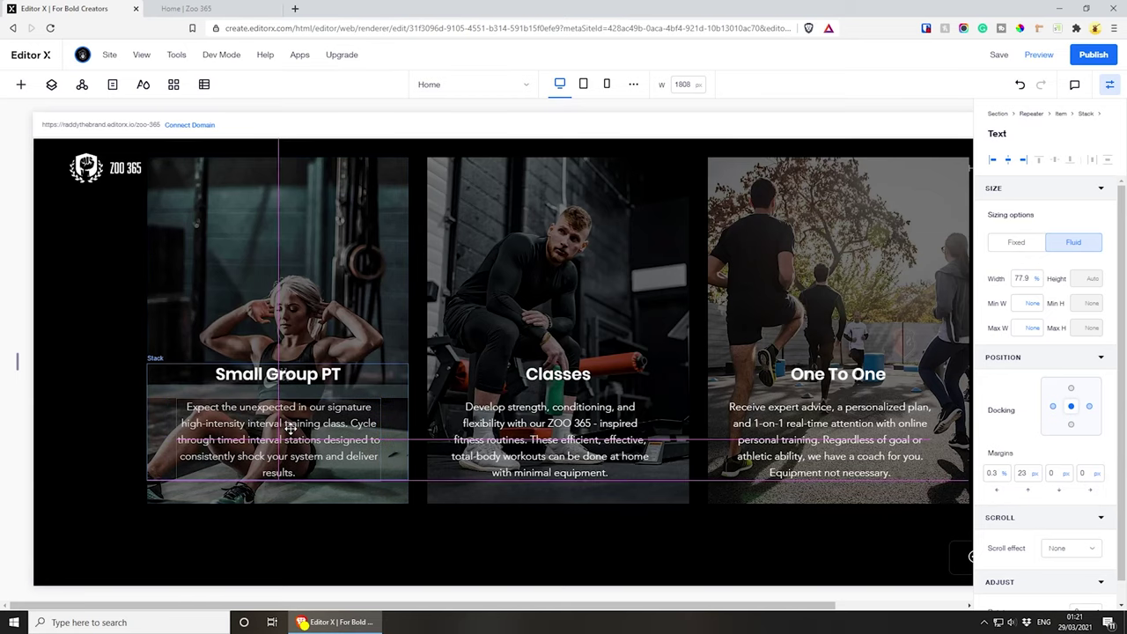
left_click(368, 372)
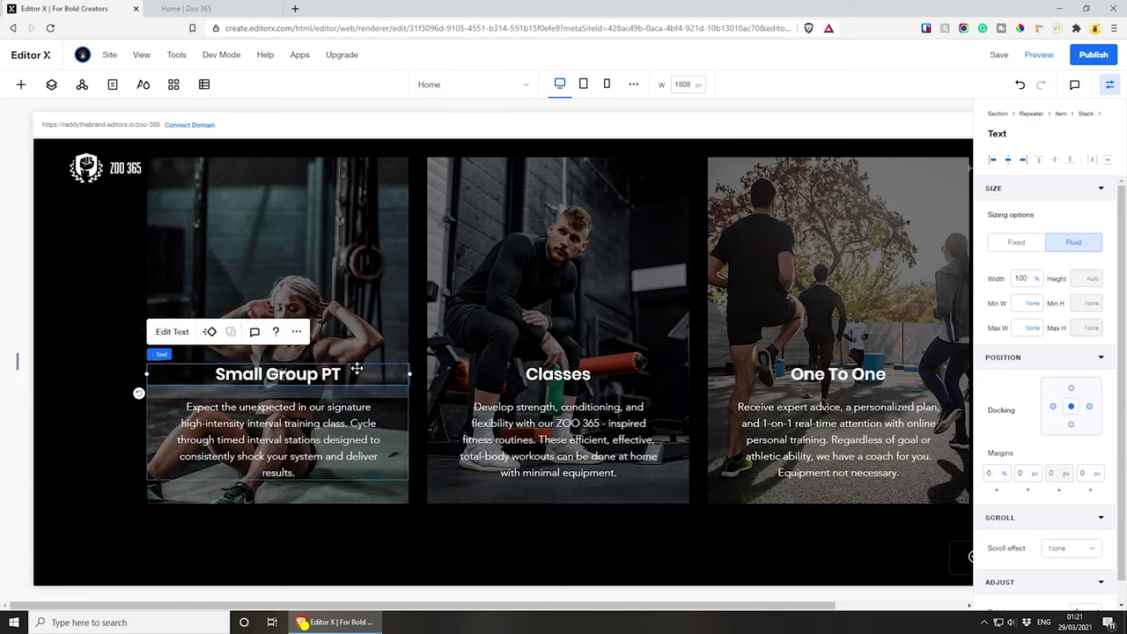
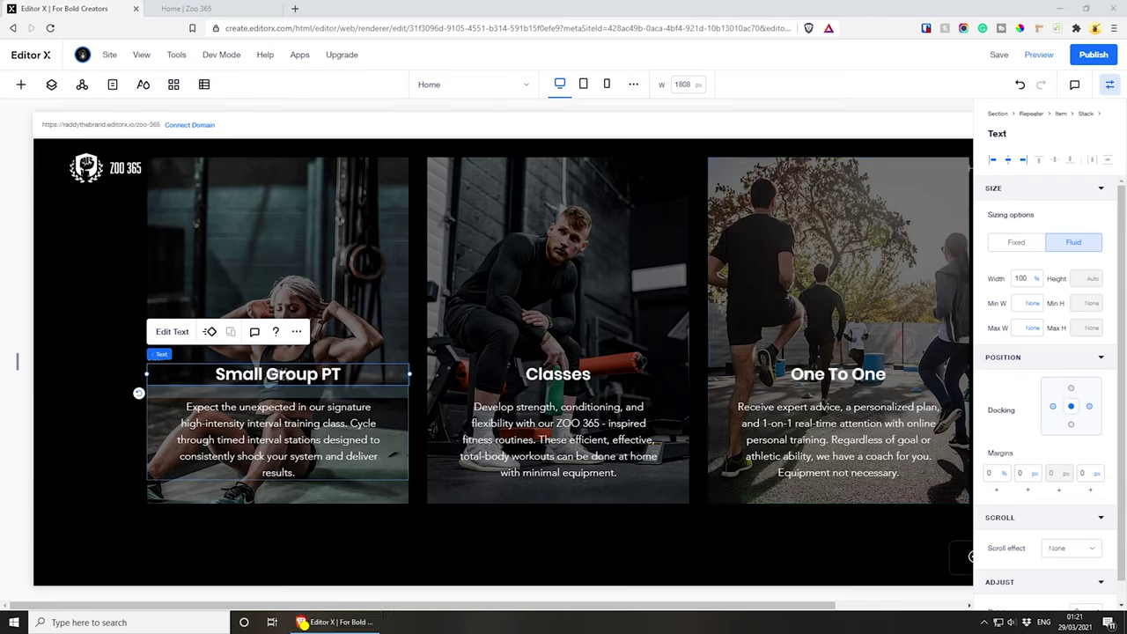
- Open the fill color and opacity settings of the overlay shape on the first card
left_click(444, 527)
mouse_move(433, 520)
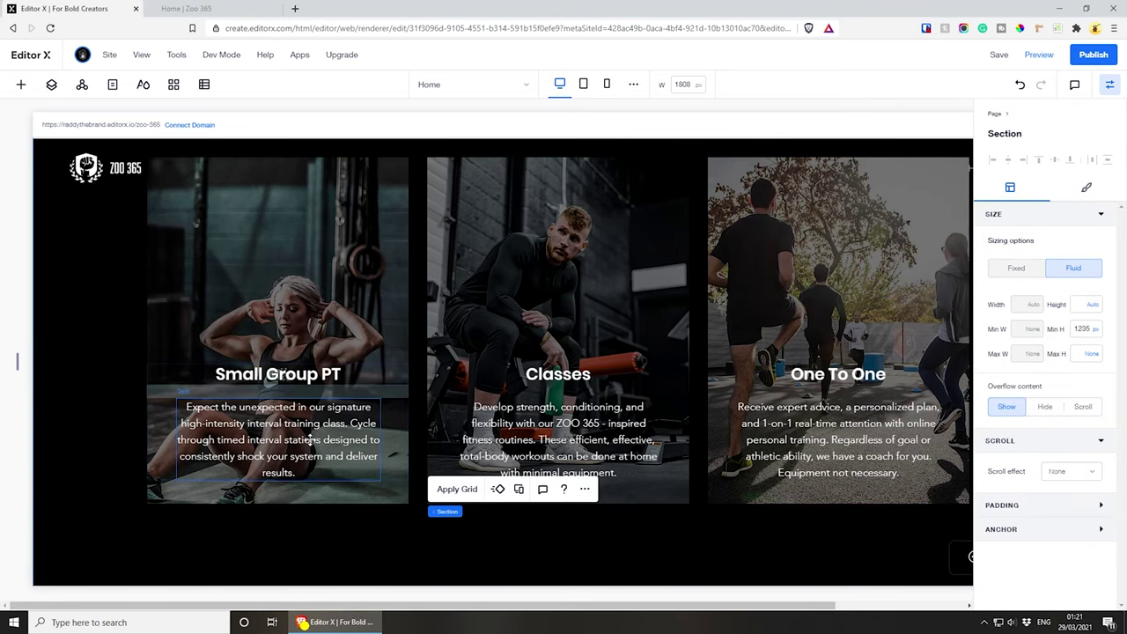
left_click(309, 220)
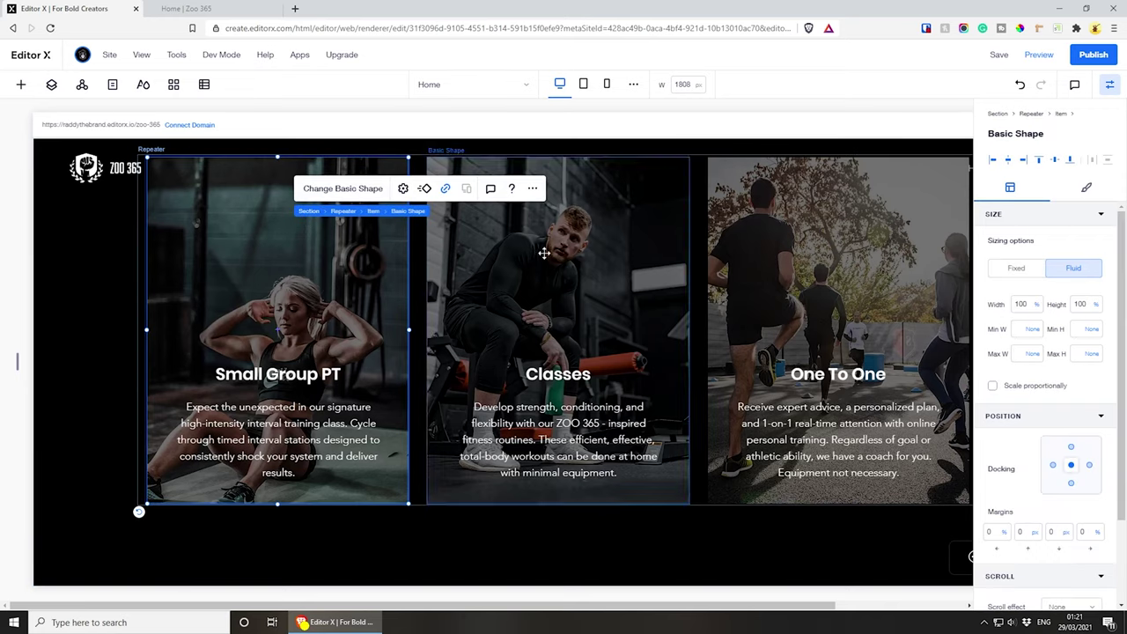
left_click(1088, 189)
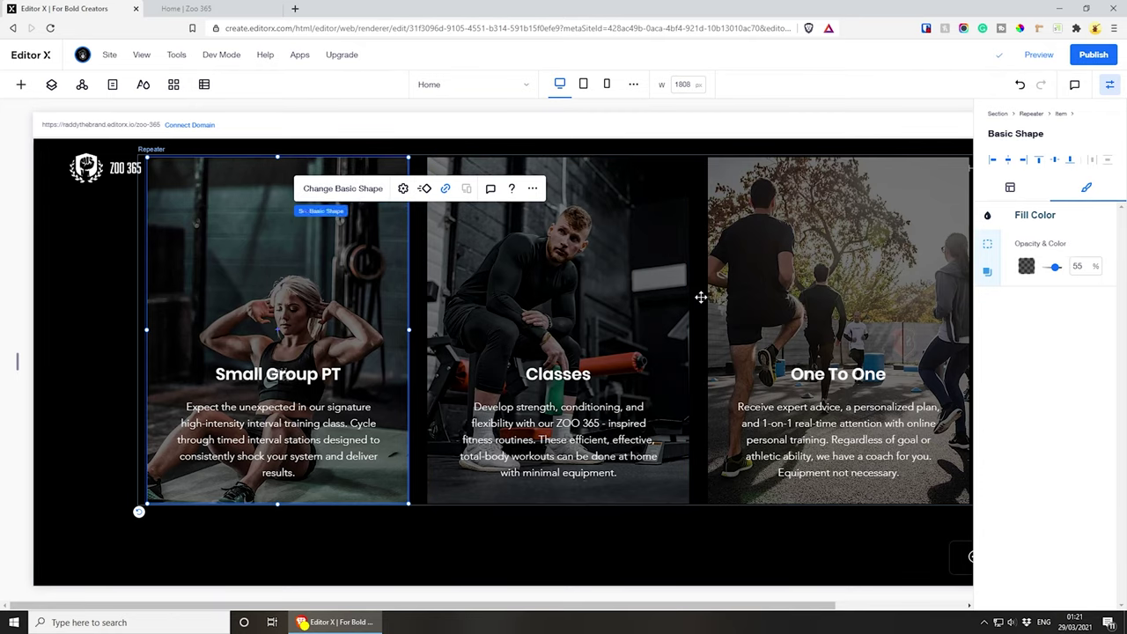
- In the tablet layout, widen the "YOUR TRAINING OPTIONS" heading stack on both sides to about 92% of the section's width
scroll(654, 339, "up", 3)
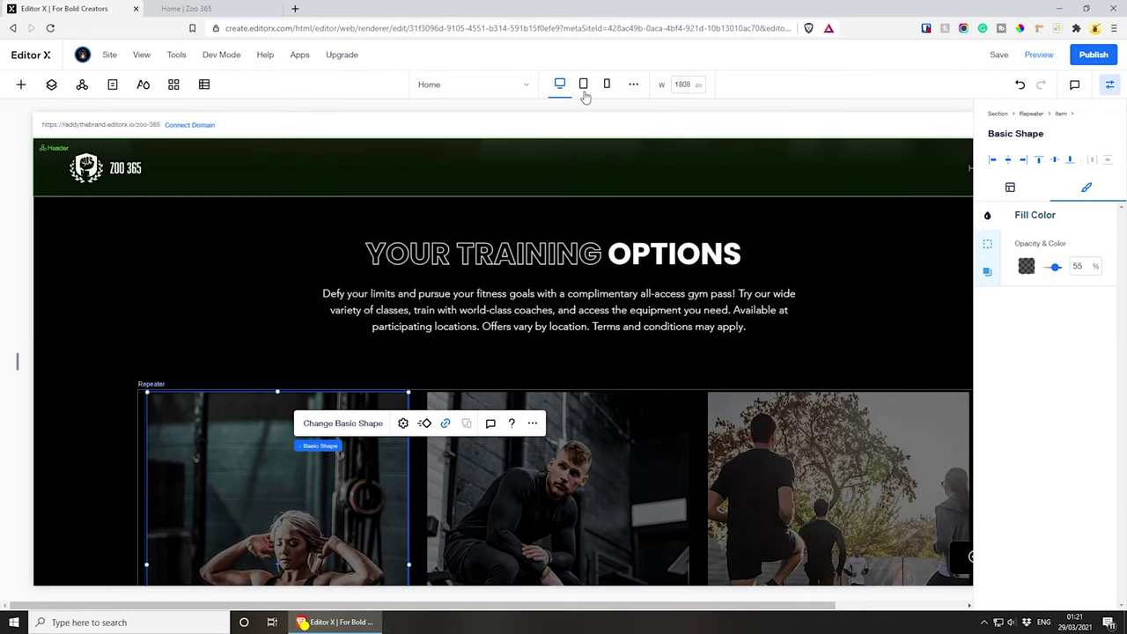
left_click(581, 84)
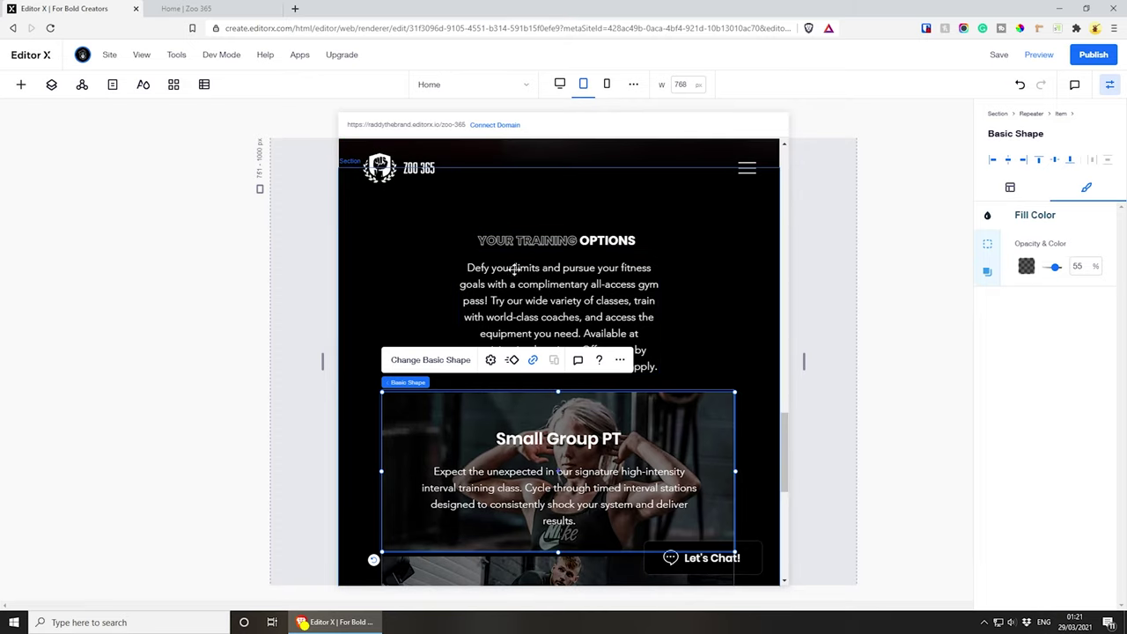
left_click(537, 239)
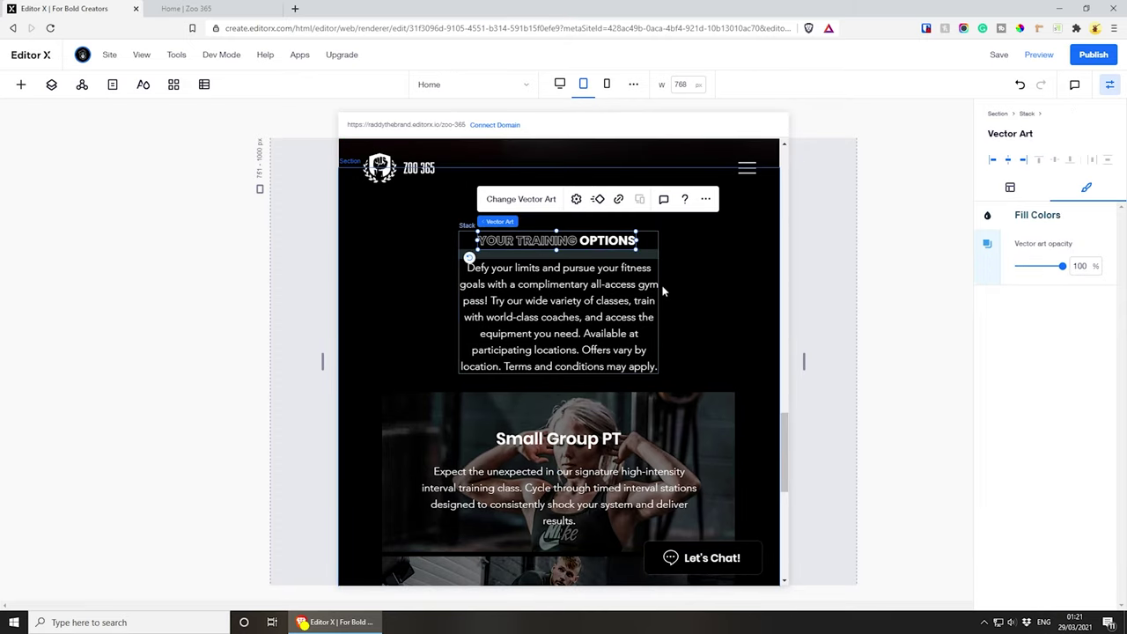
left_click(468, 226)
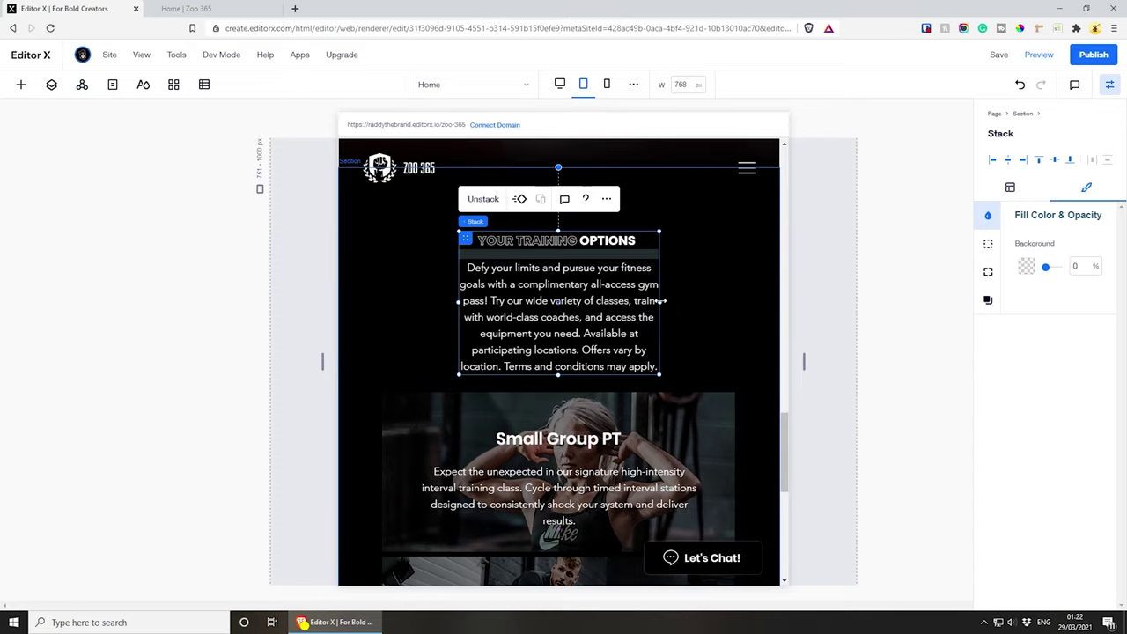
left_click_drag(662, 301, 760, 312)
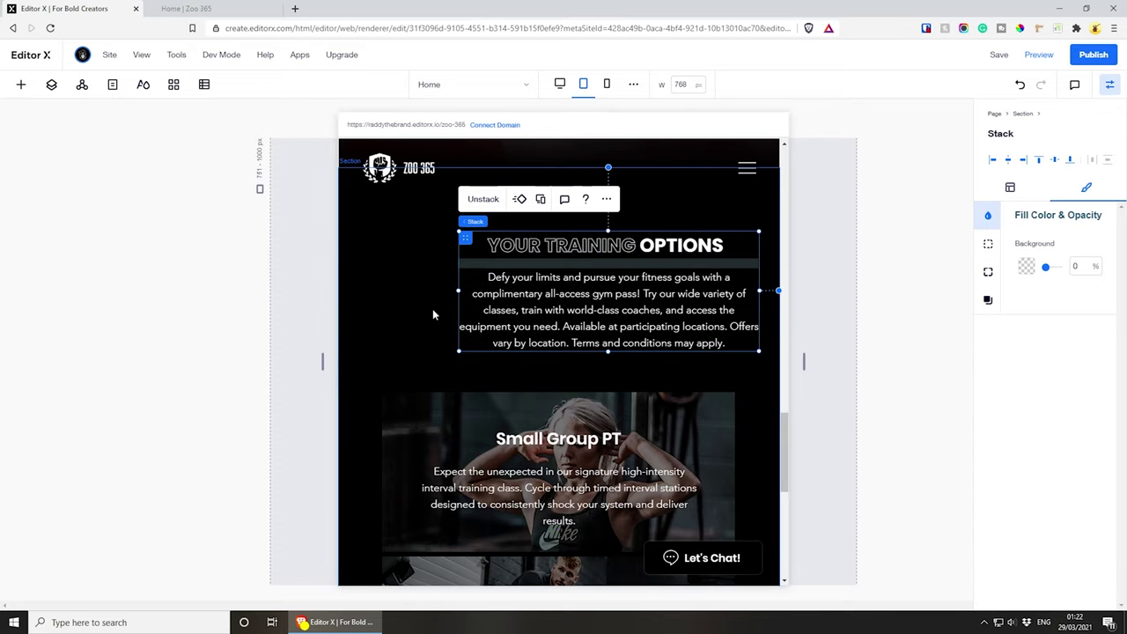
left_click_drag(457, 289, 352, 294)
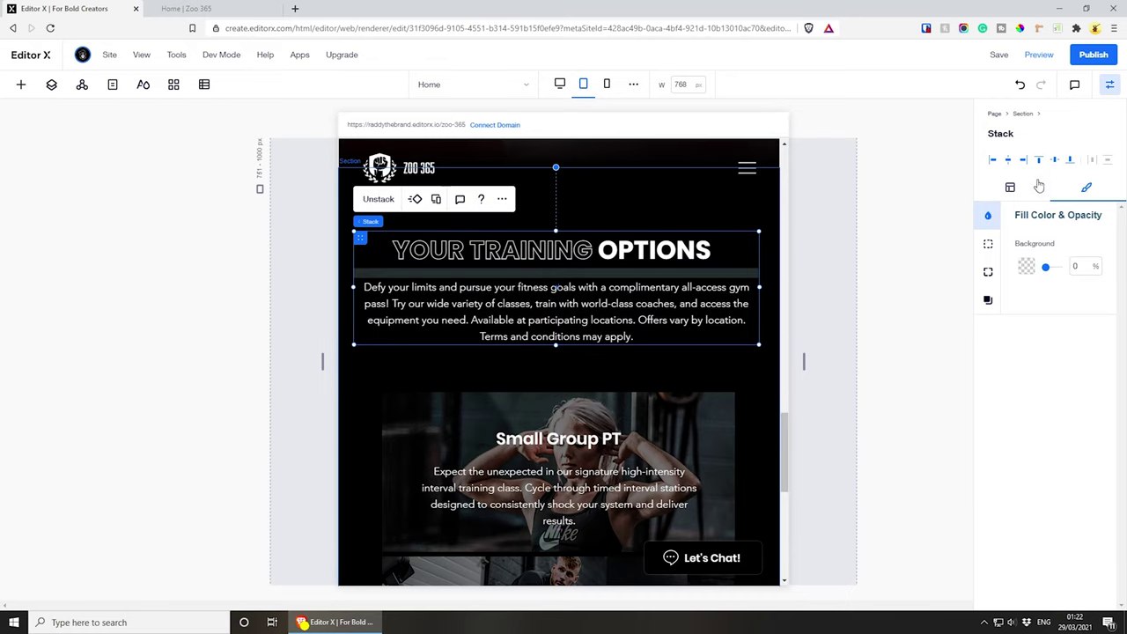
- Set the heading stack's right margin to 0%, with the stack docked to the section's top edge
left_click(1011, 188)
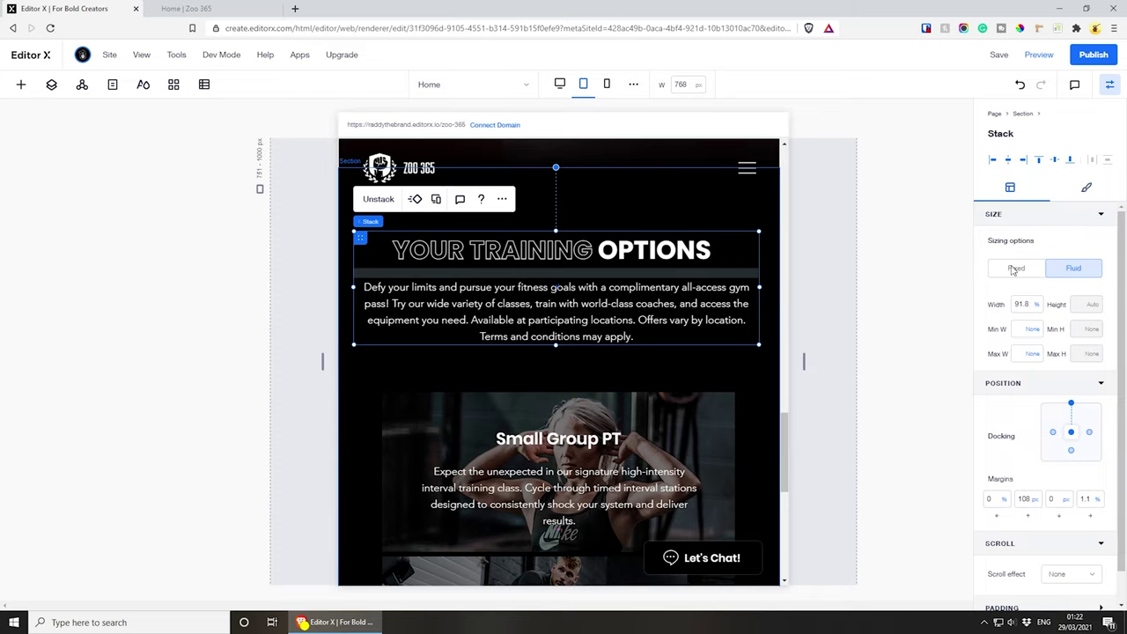
left_click(1072, 414)
left_click(1071, 414)
left_click(1086, 499)
type("0")
key("Return")
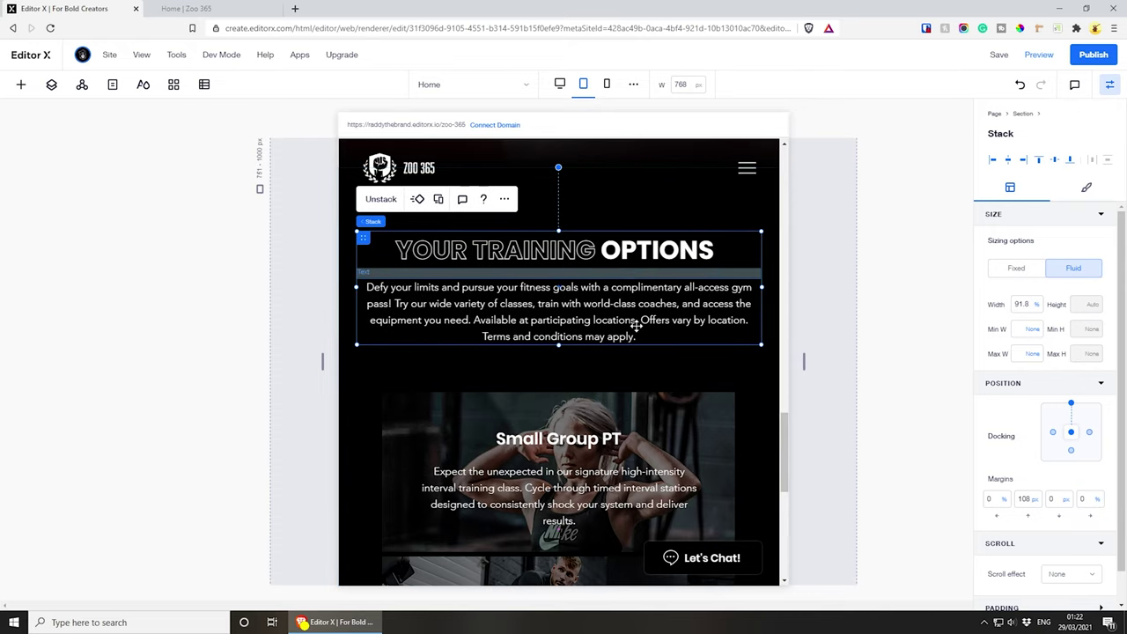
- Undock the Small Group PT card's text stack from the card's bottom edge to center it, and set its bottom margin to 0 px
scroll(604, 335, "down", 2)
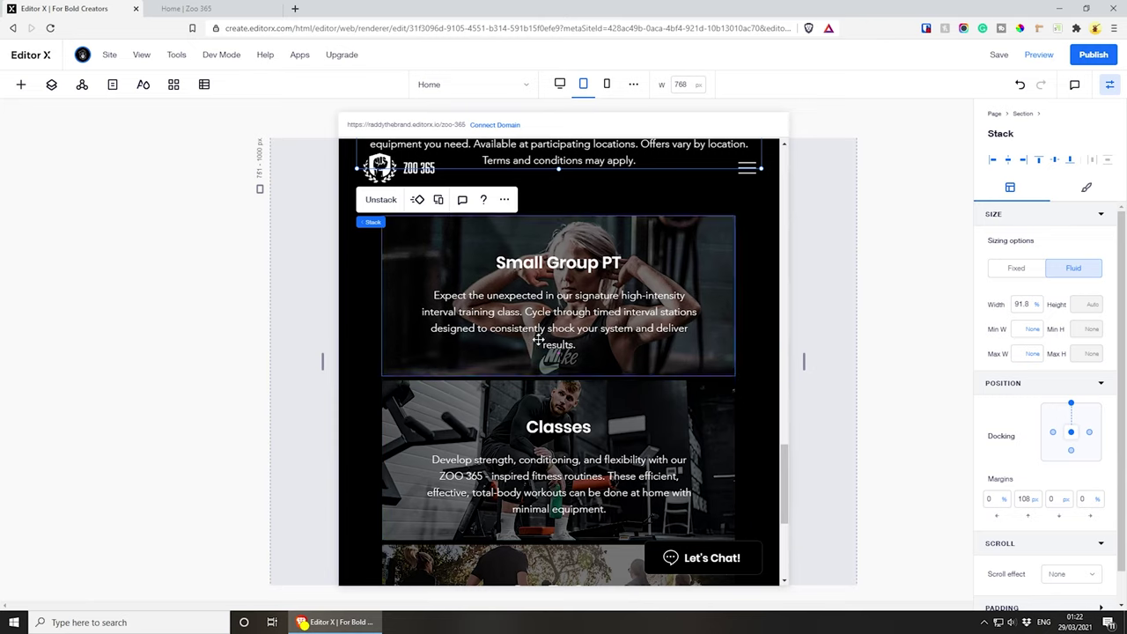
scroll(605, 363, "down", 1)
scroll(605, 363, "down", 1)
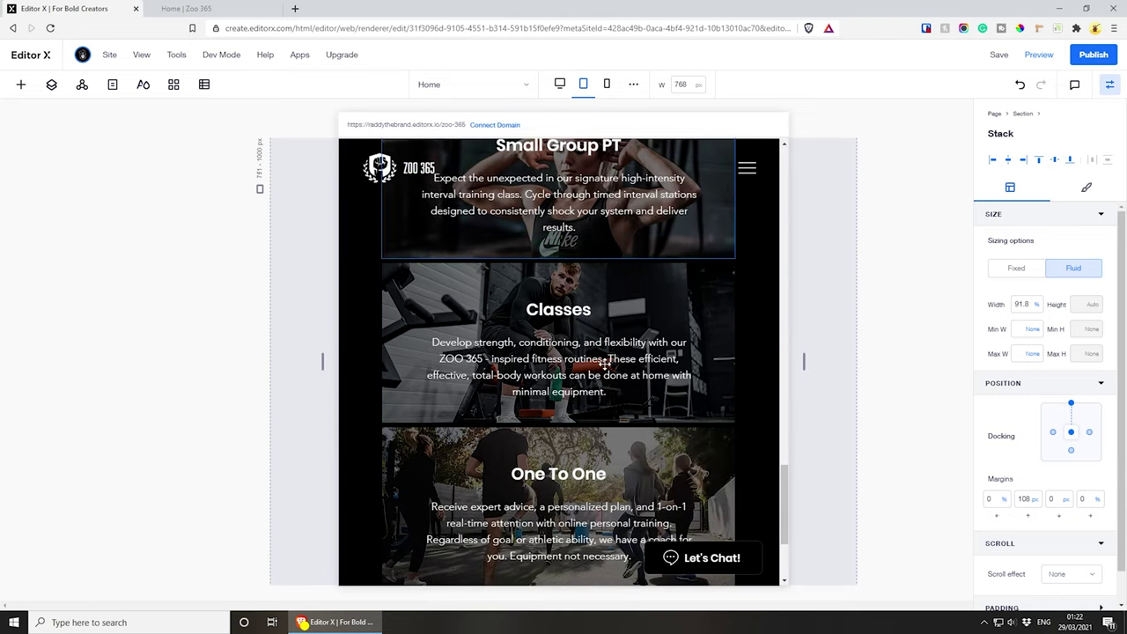
scroll(605, 363, "down", 1)
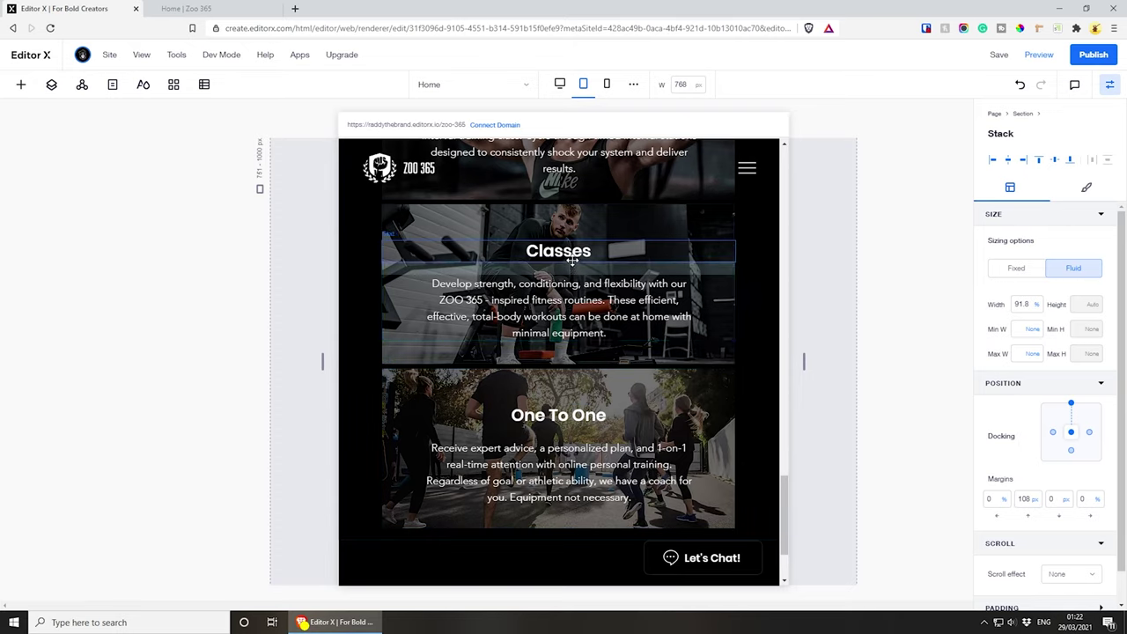
left_click(568, 294)
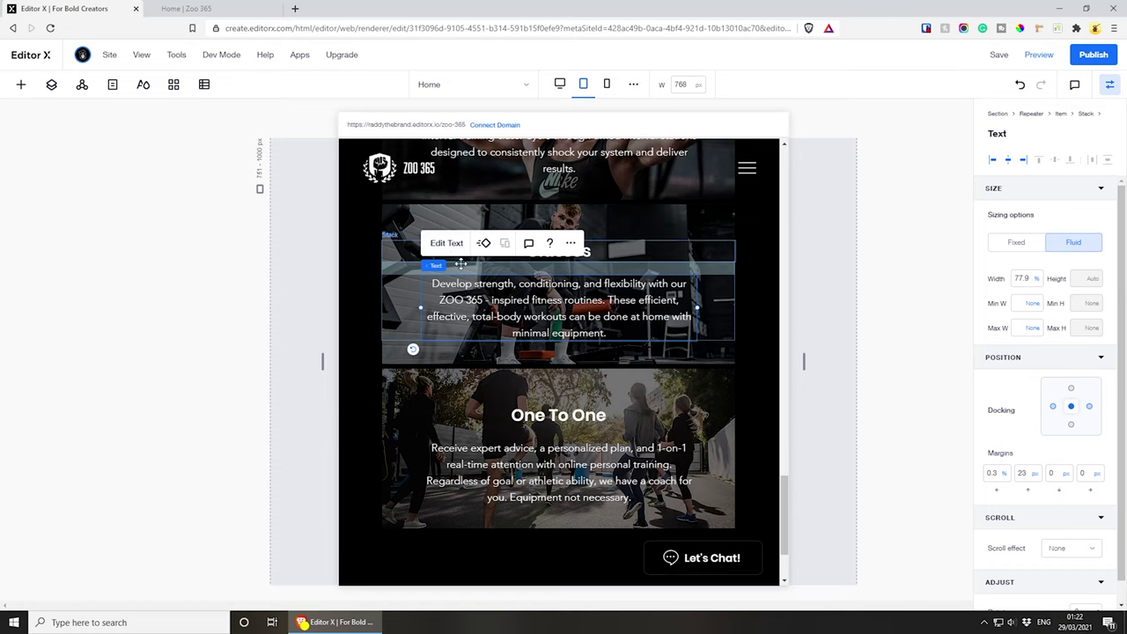
scroll(706, 264, "up", 1)
left_click(678, 267)
scroll(436, 400, "up", 2)
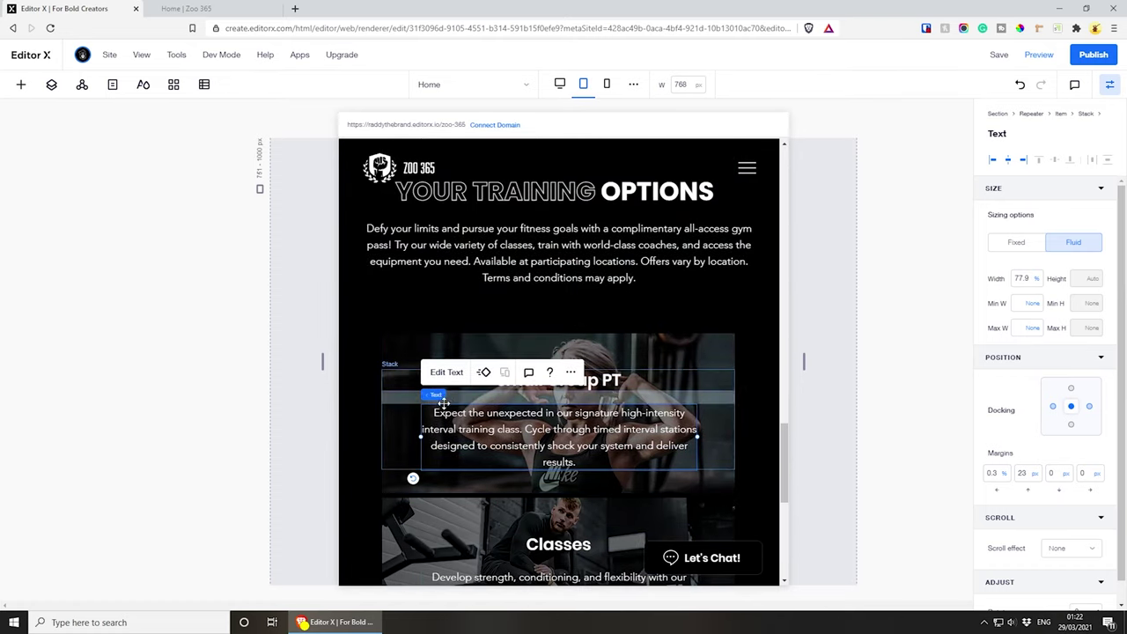
left_click(483, 394)
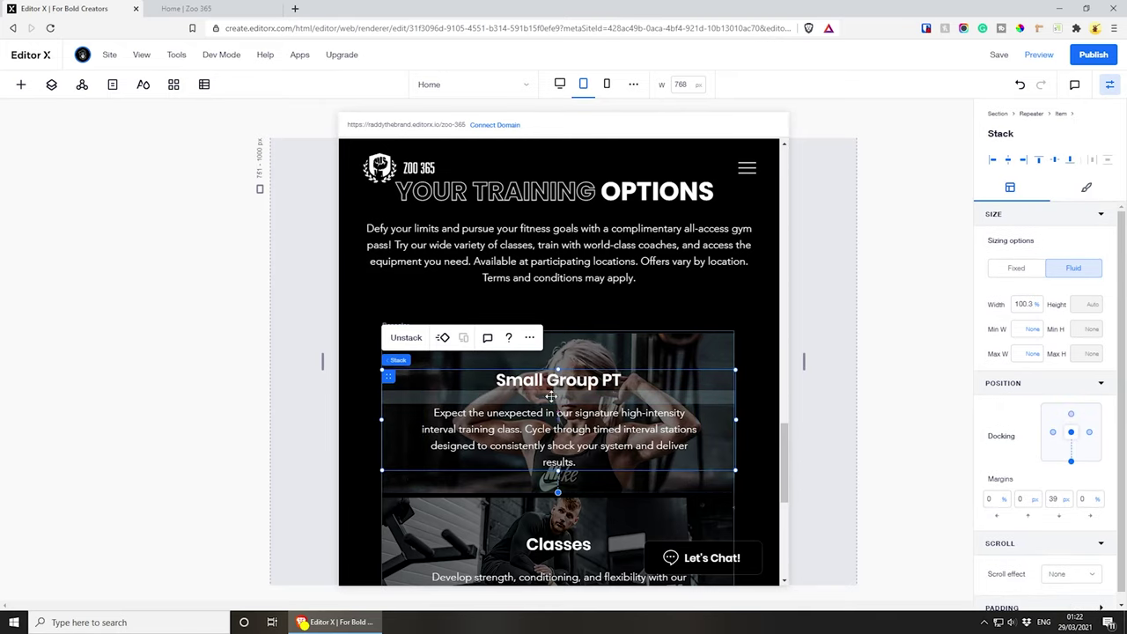
left_click(1071, 462)
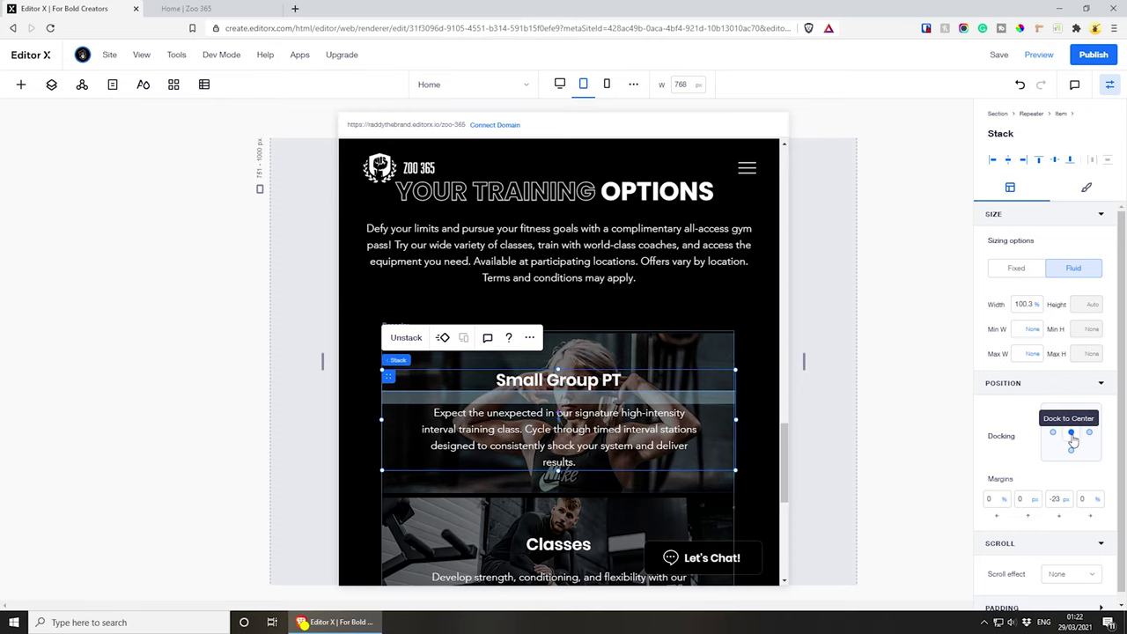
left_click(1054, 499)
key("Return")
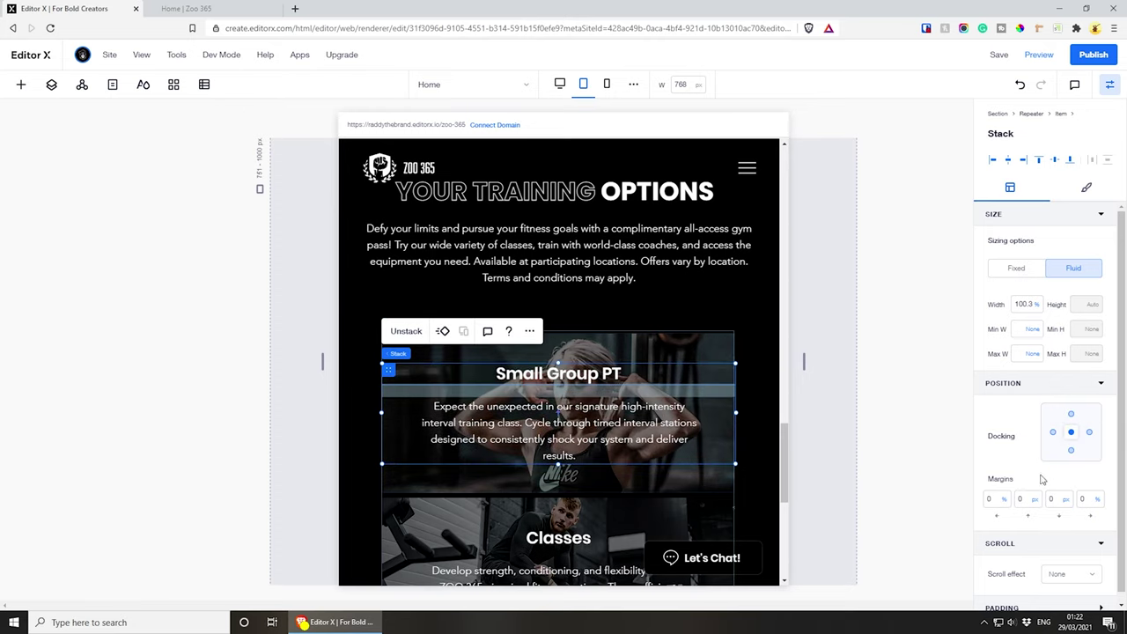
scroll(574, 327, "down", 3)
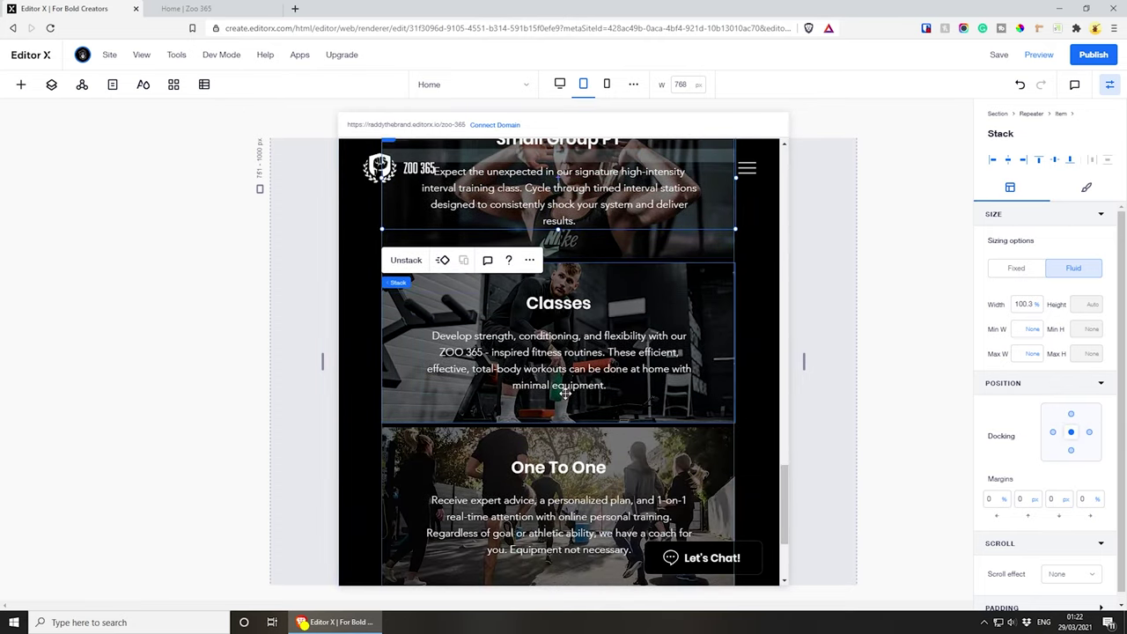
scroll(574, 327, "down", 2)
scroll(593, 259, "up", 2)
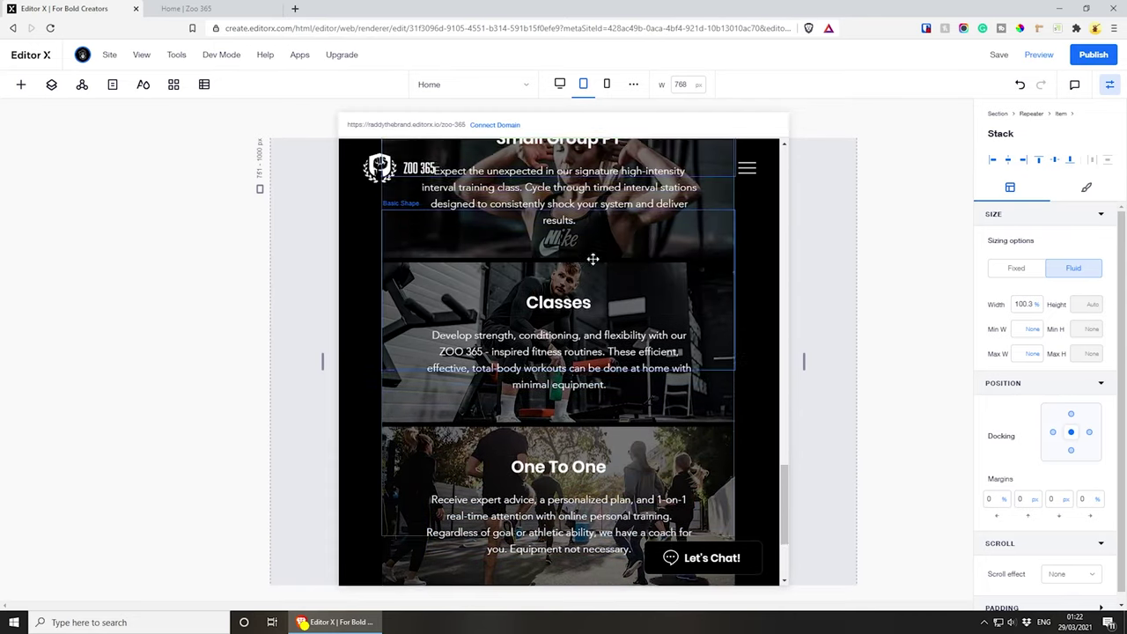
left_click(606, 84)
scroll(744, 368, "up", 2)
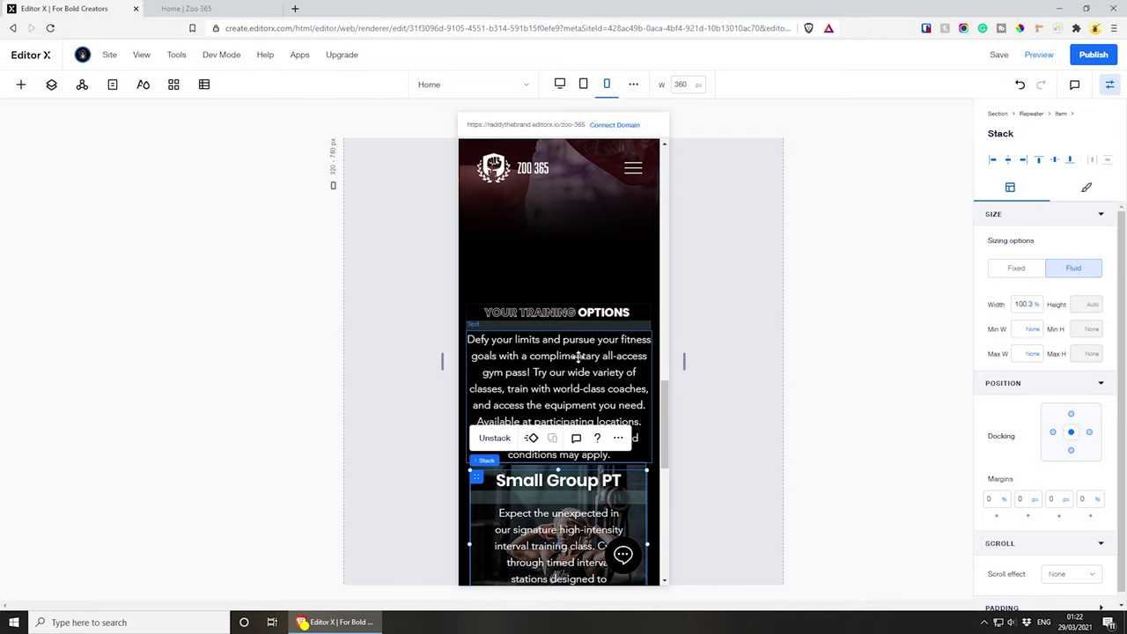
left_click(579, 355)
left_click(495, 299)
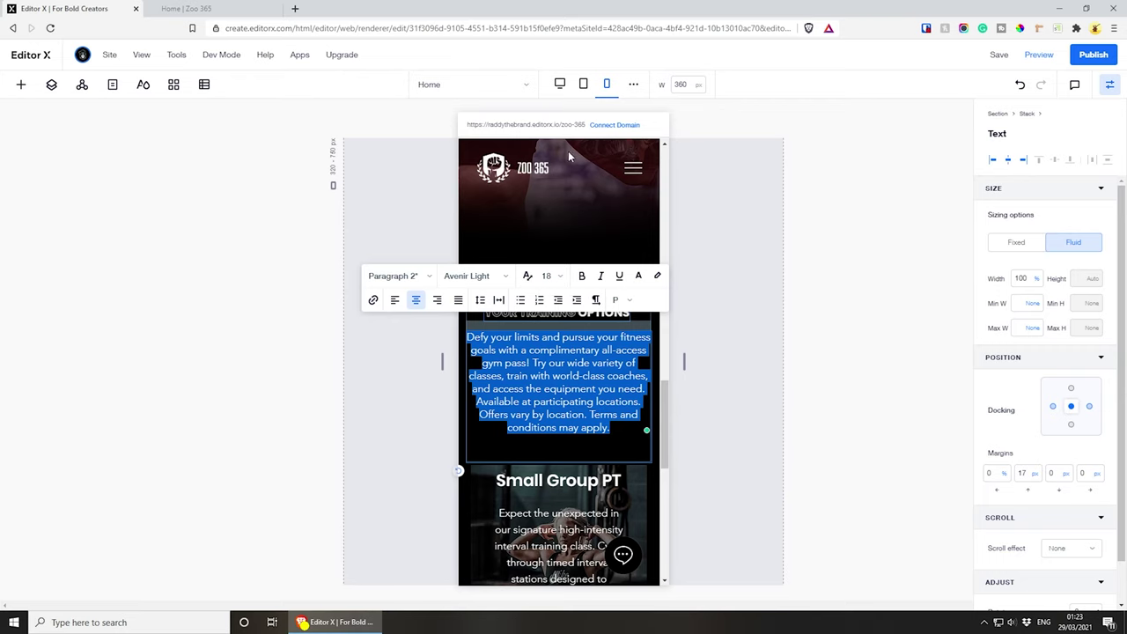
- In the desktop layout, set the font size of the paragraph under "YOUR TRAINING OPTIONS" to 16
left_click(559, 84)
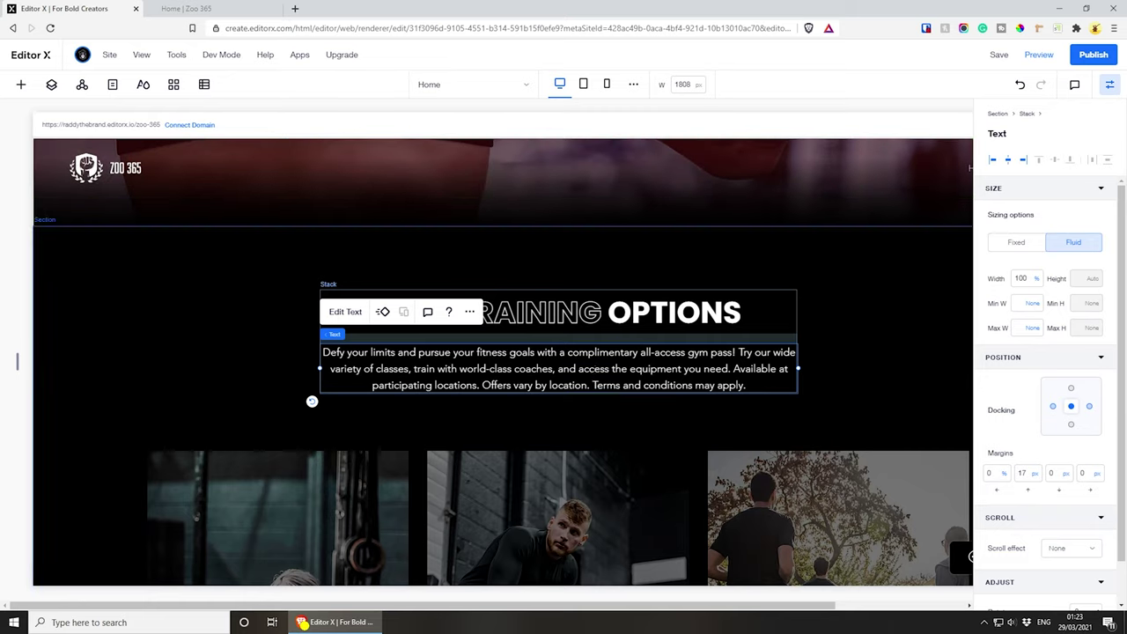
double_click(478, 383)
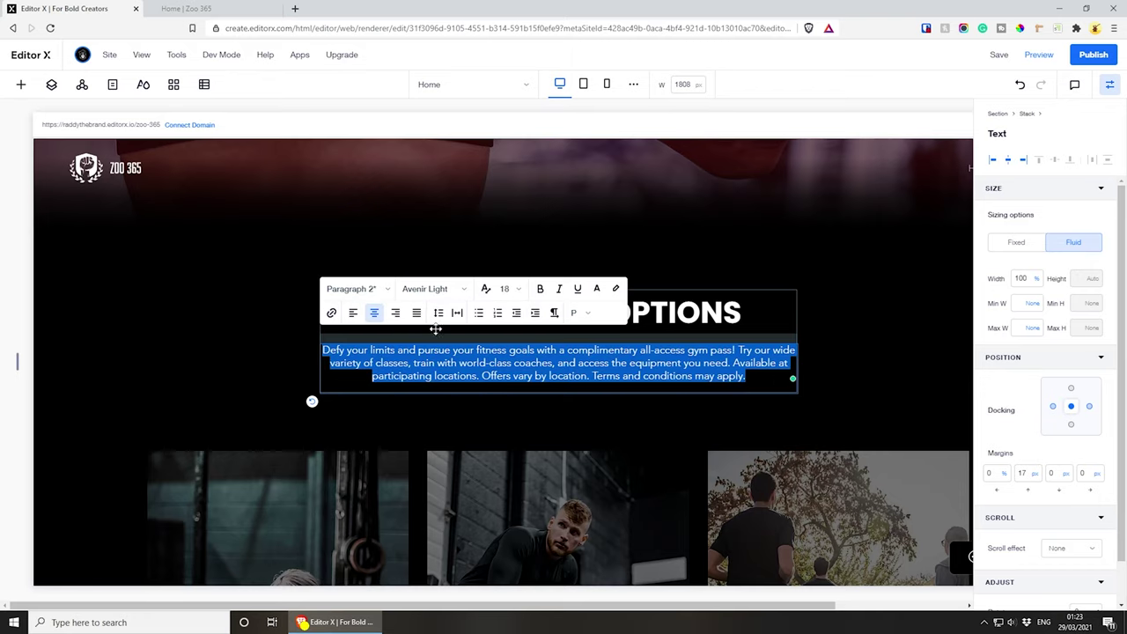
left_click(505, 292)
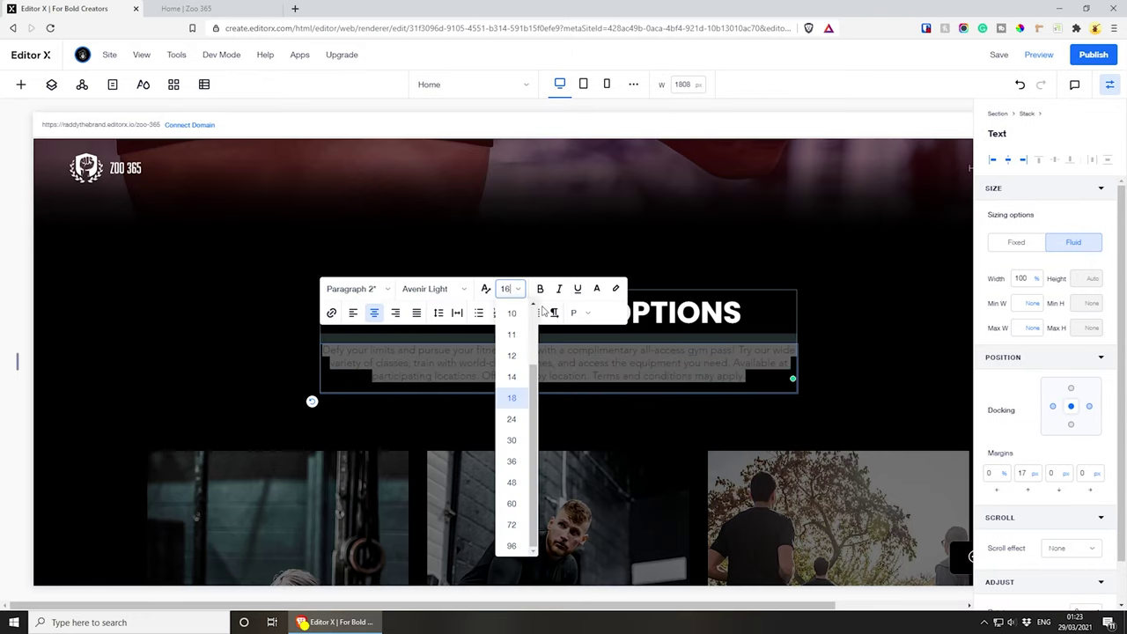
key("Return")
left_click(892, 368)
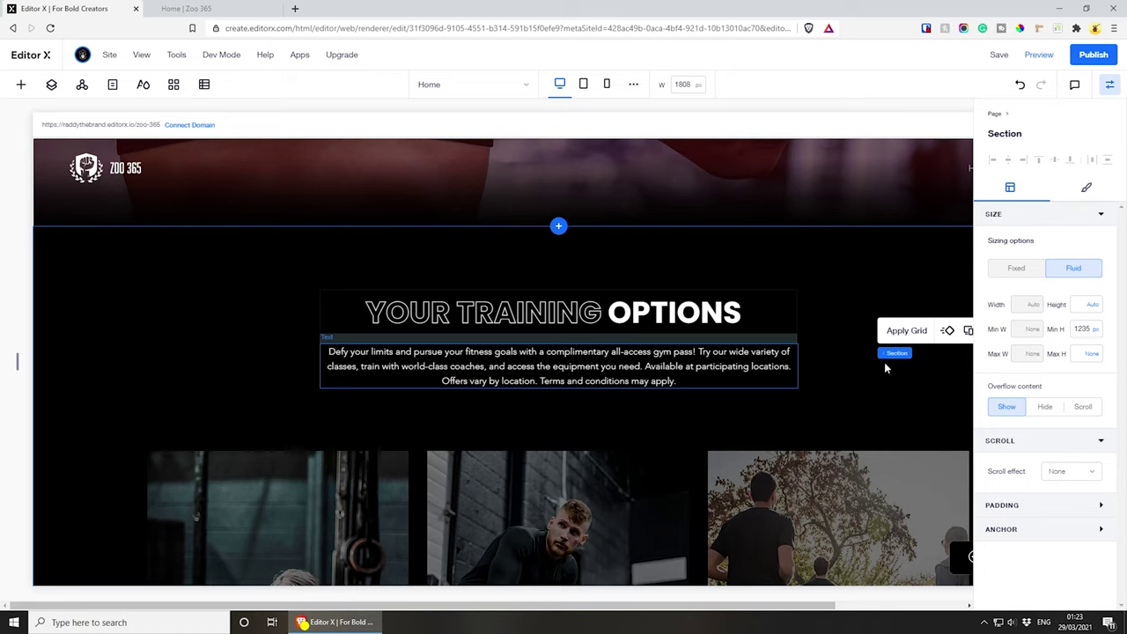
- In the mobile layout, widen the "YOUR TRAINING OPTIONS" heading artwork on both sides to about 99% of its stack's width
left_click(583, 86)
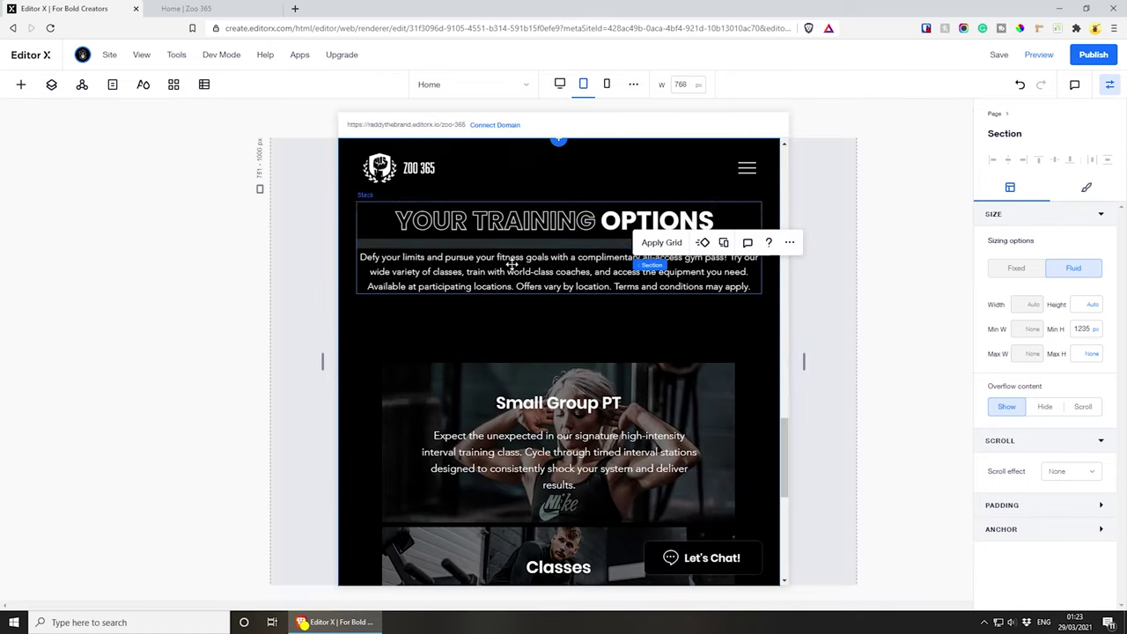
left_click(606, 85)
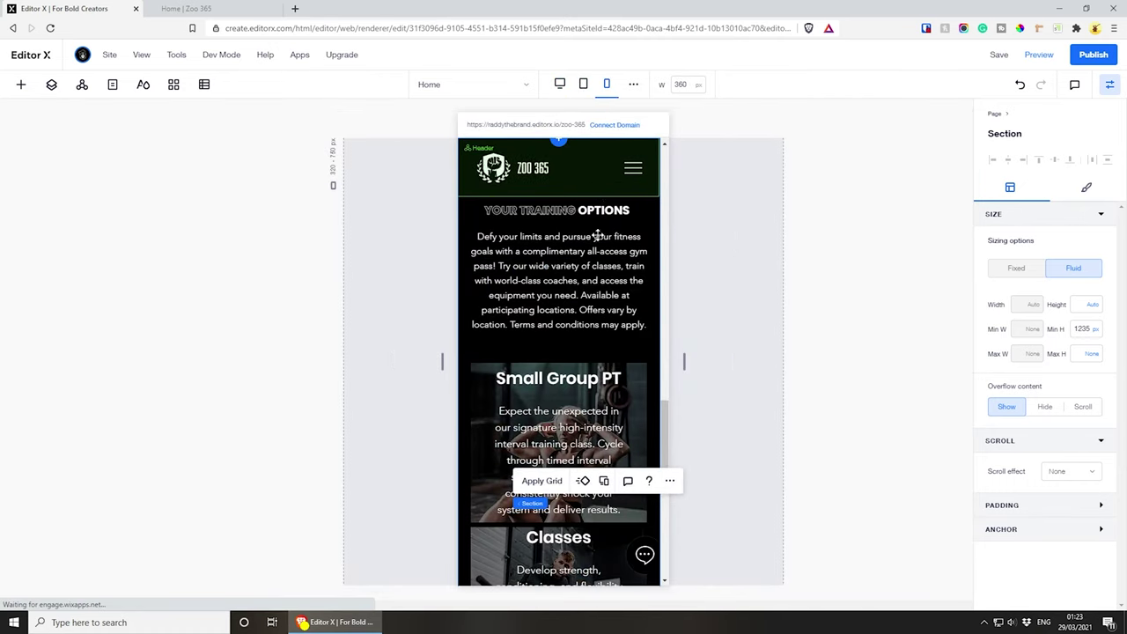
scroll(560, 310, "up", 1)
left_click(548, 273)
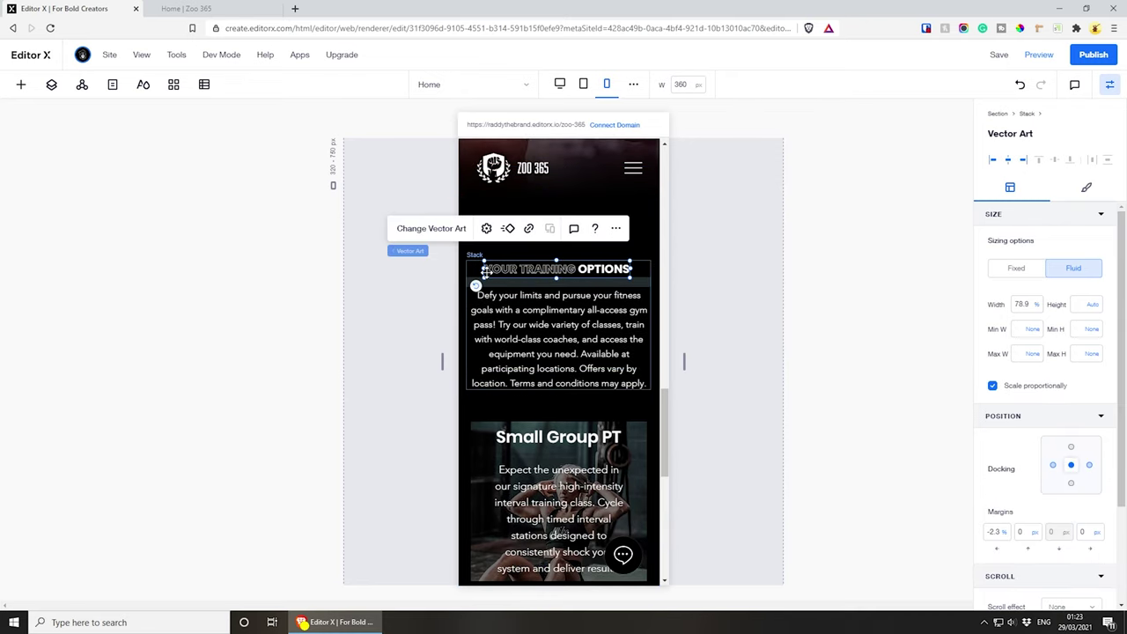
left_click_drag(482, 268, 467, 271)
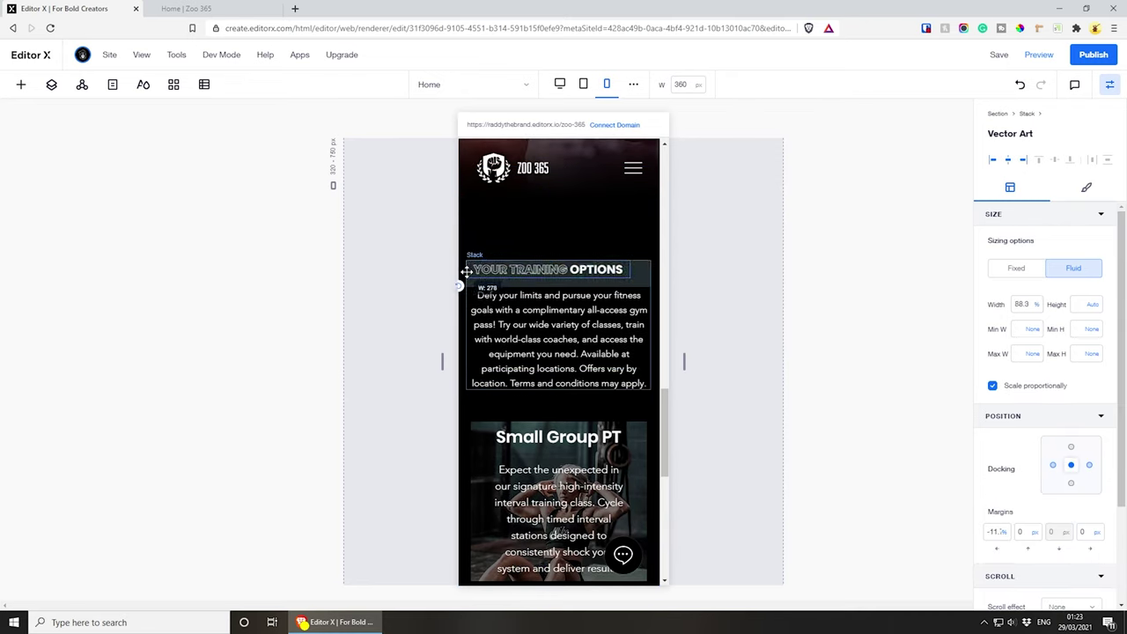
left_click_drag(646, 268, 648, 270)
left_click_drag(558, 279, 557, 283)
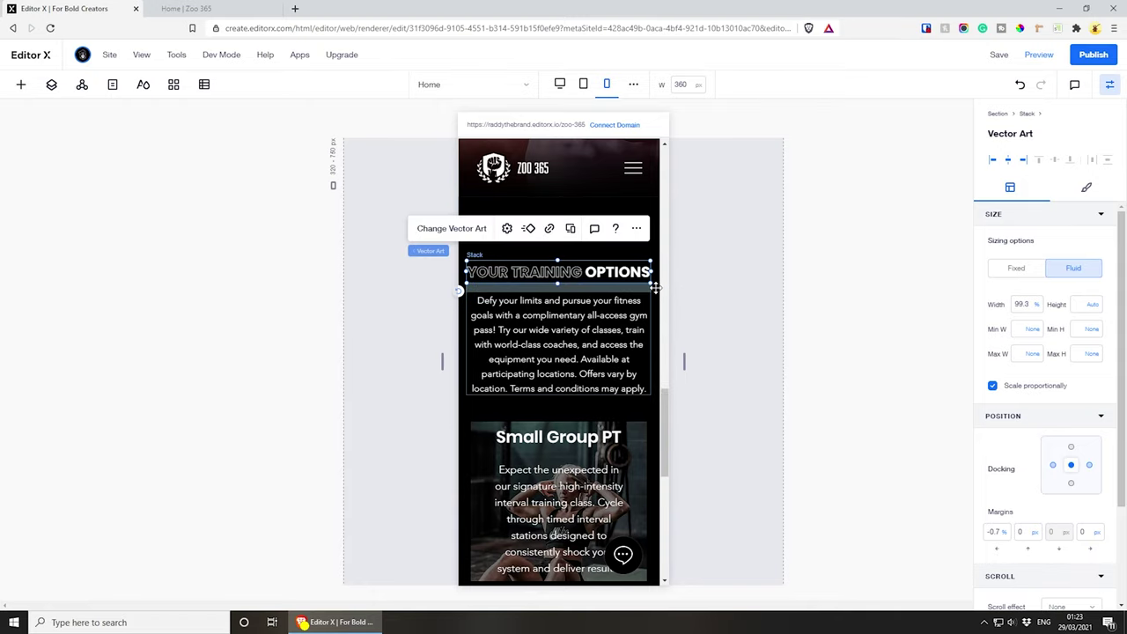
left_click(709, 291)
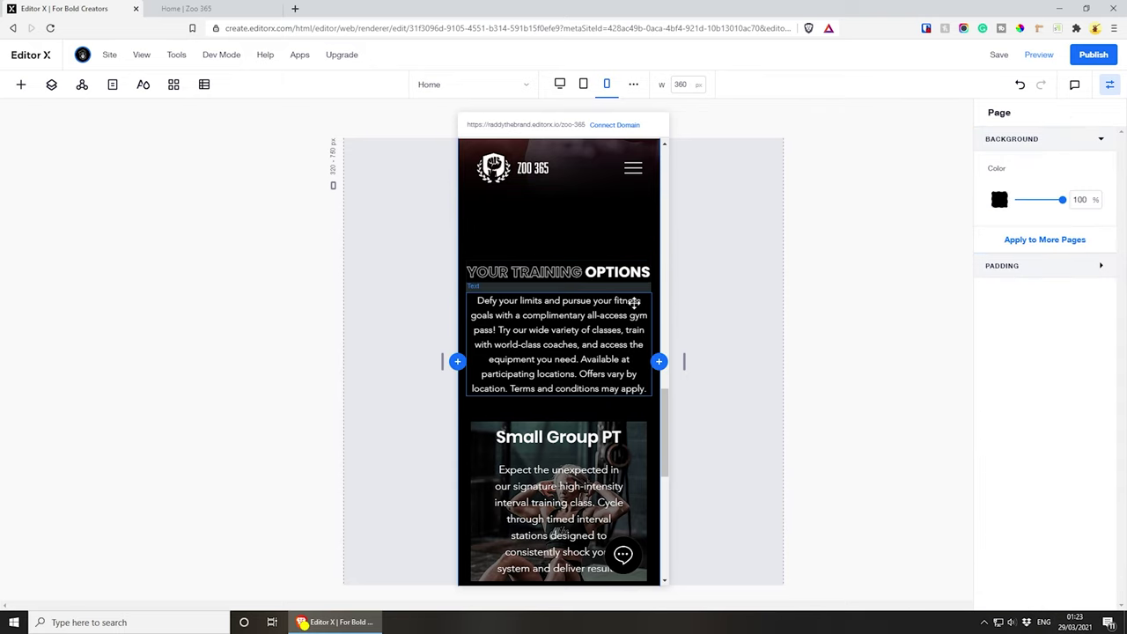
- In the mobile layout, raise the Small Group PT repeater item's minimum height to about 309 px
scroll(581, 354, "down", 2)
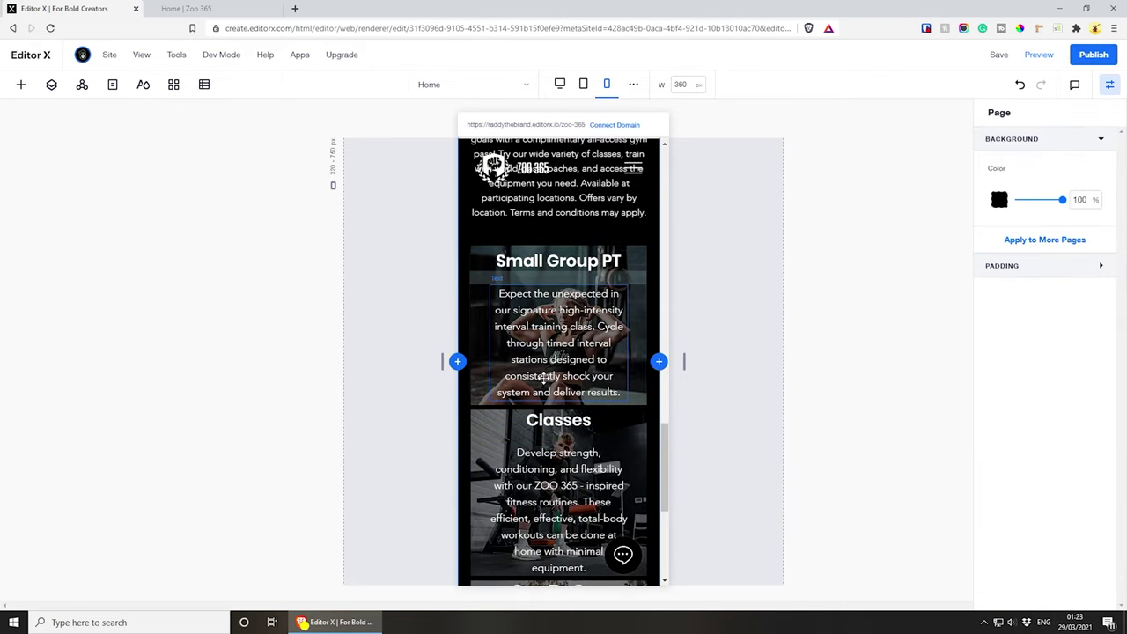
scroll(533, 355, "down", 1)
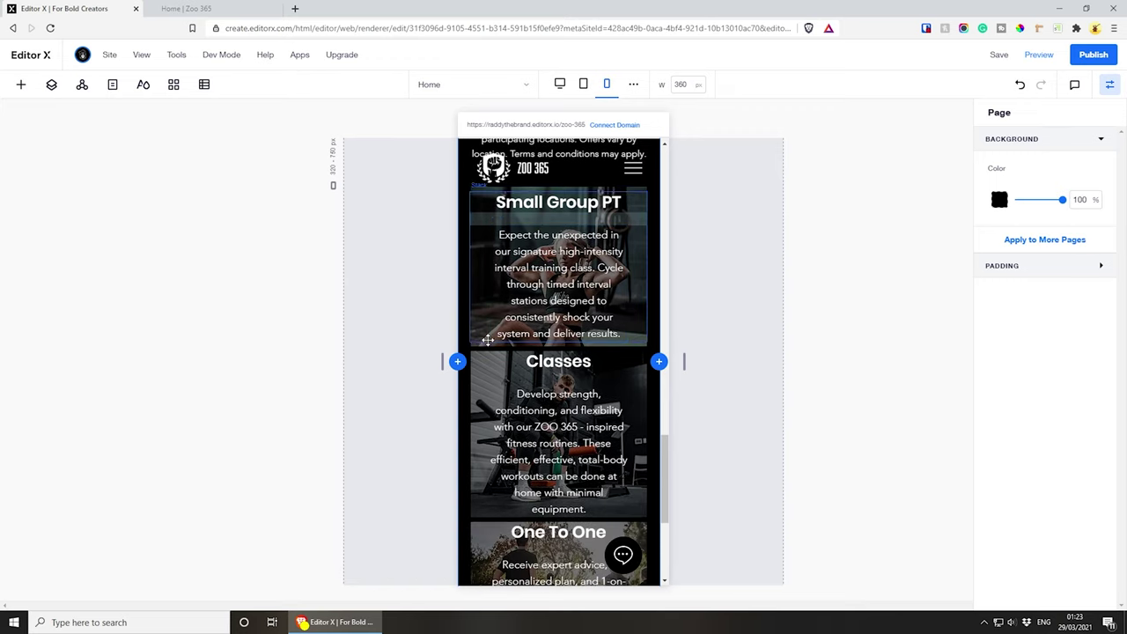
scroll(513, 283, "up", 1)
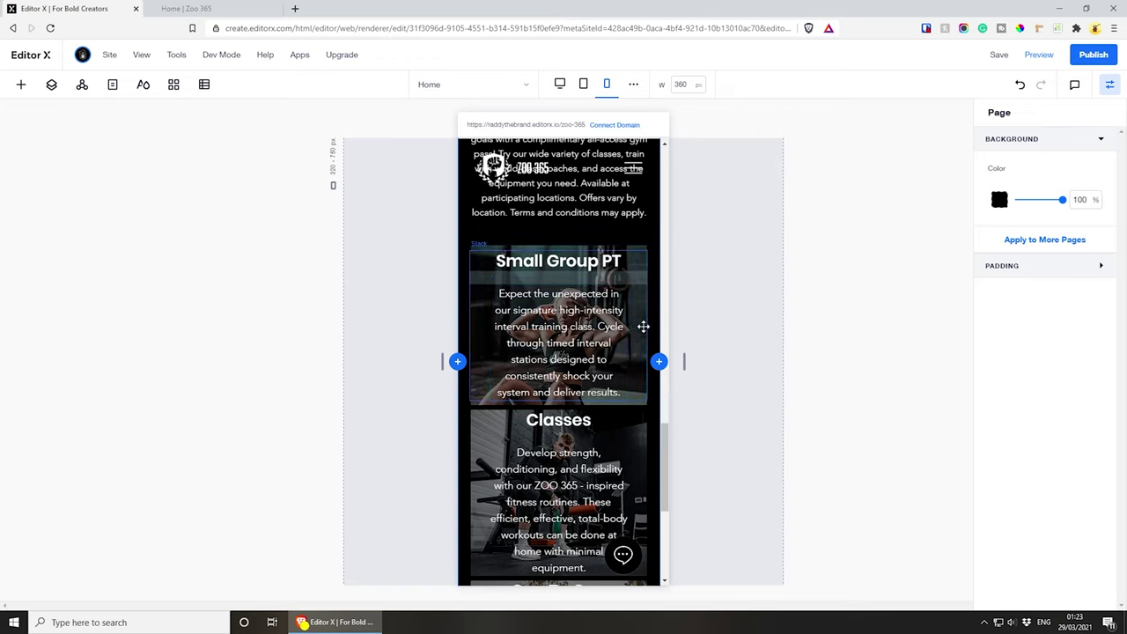
left_click(644, 327)
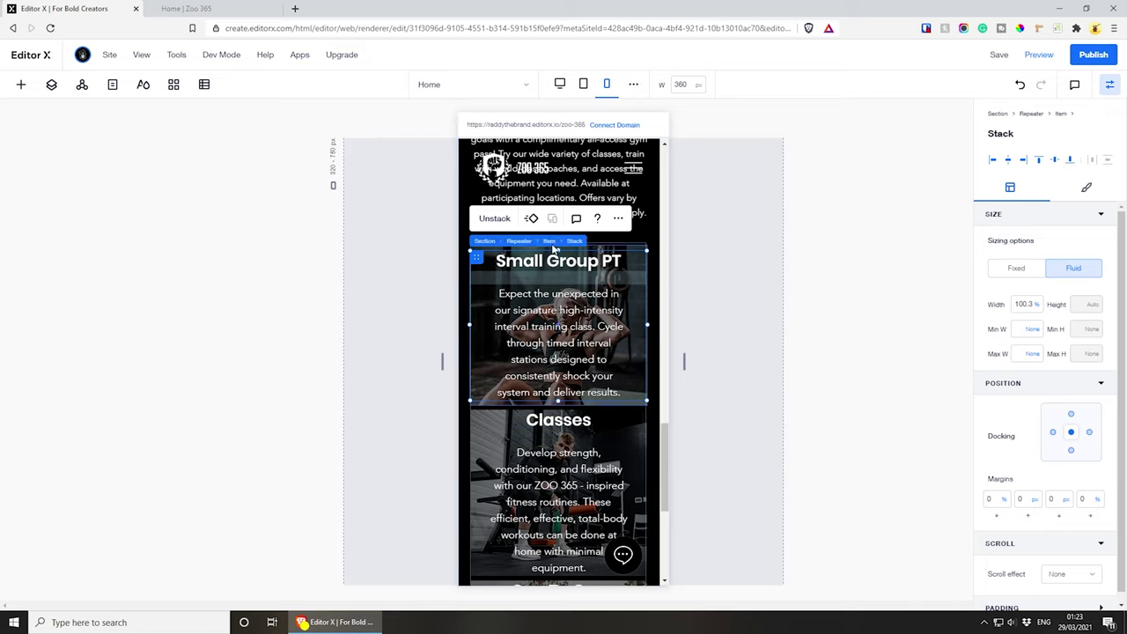
left_click(549, 242)
left_click_drag(558, 401, 559, 412)
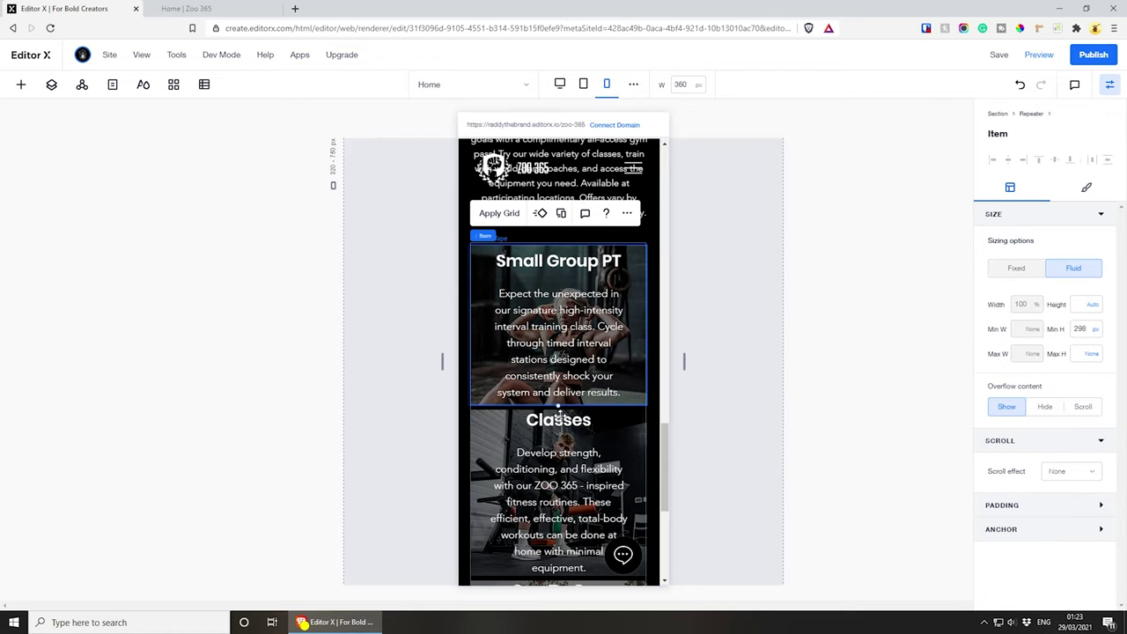
left_click_drag(558, 408, 560, 423)
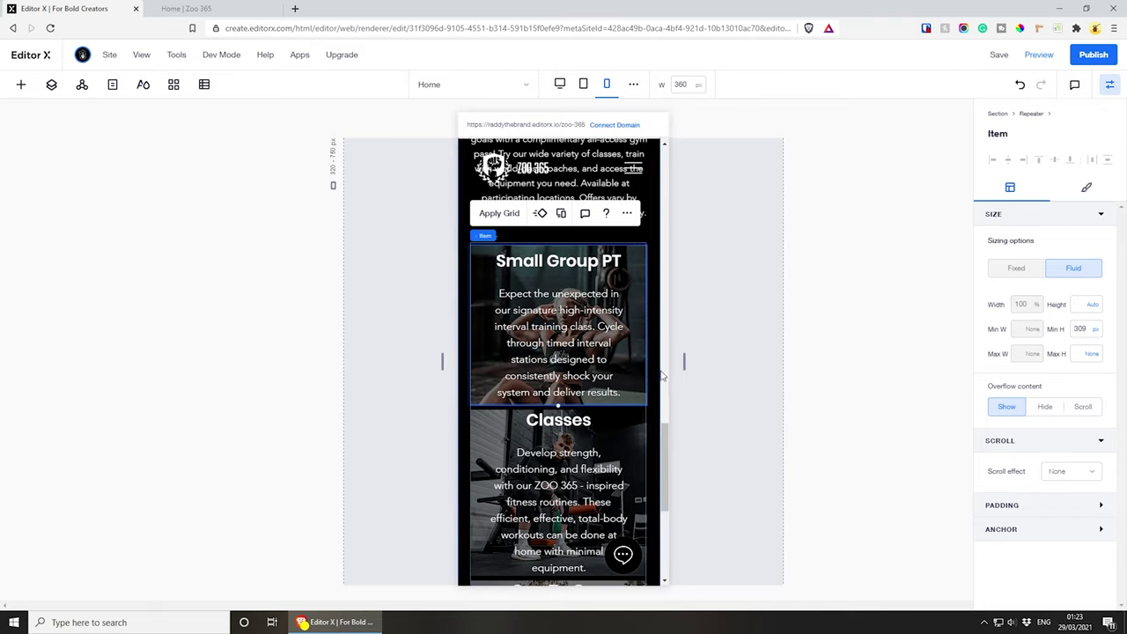
- Widen the Small Group PT card's paragraph on both sides to about 93% of its stack and set its left margin to 0%
left_click(569, 361)
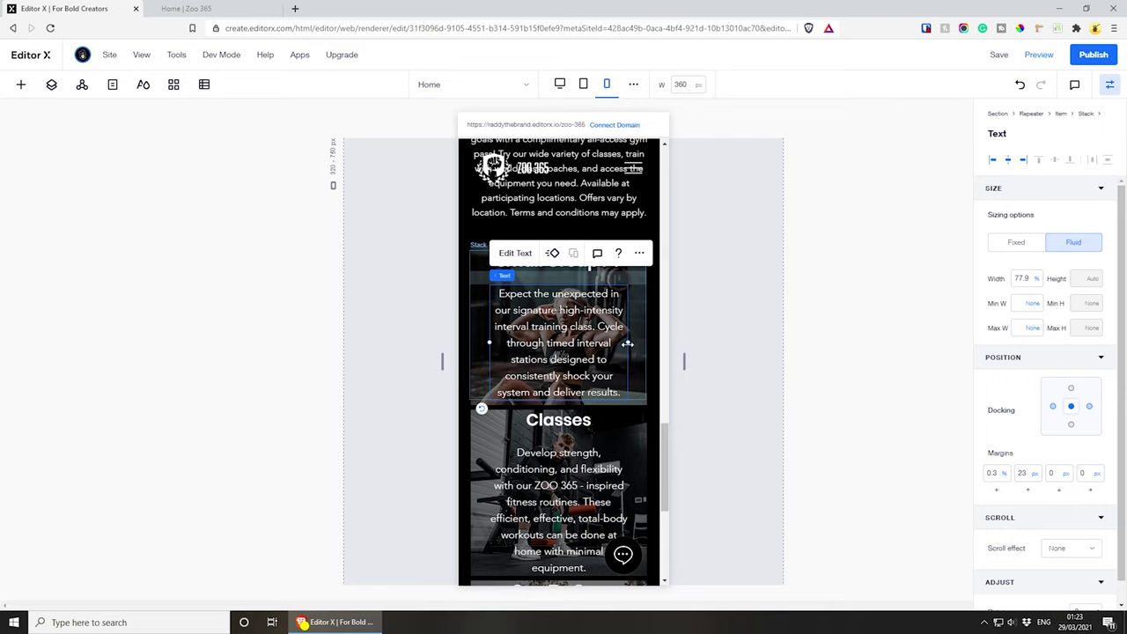
left_click_drag(627, 342, 659, 355)
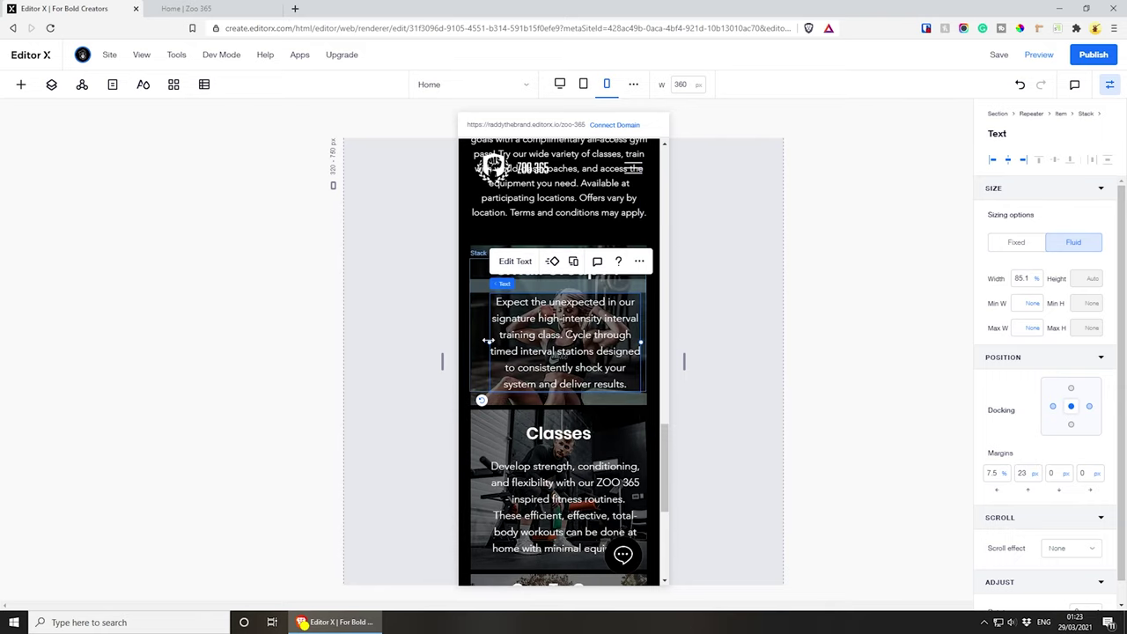
left_click_drag(487, 341, 473, 342)
double_click(995, 474)
type("0")
key("Return")
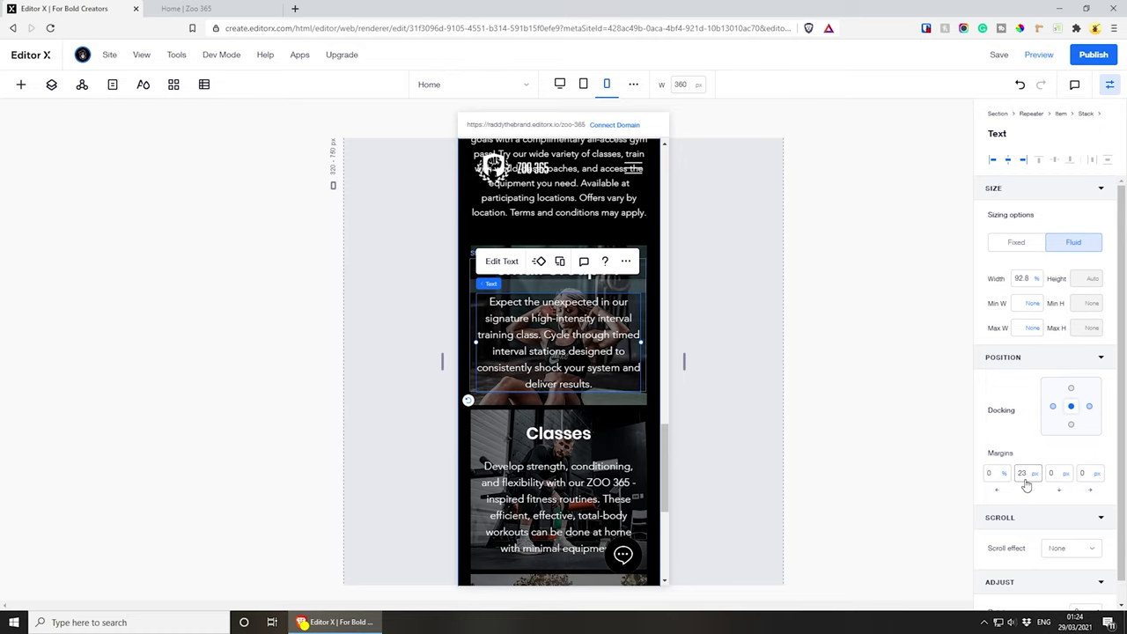
left_click(701, 322)
- Check how the text fits on all three mobile cards, and open the Small Group PT paragraph for text editing
scroll(553, 379, "down", 5)
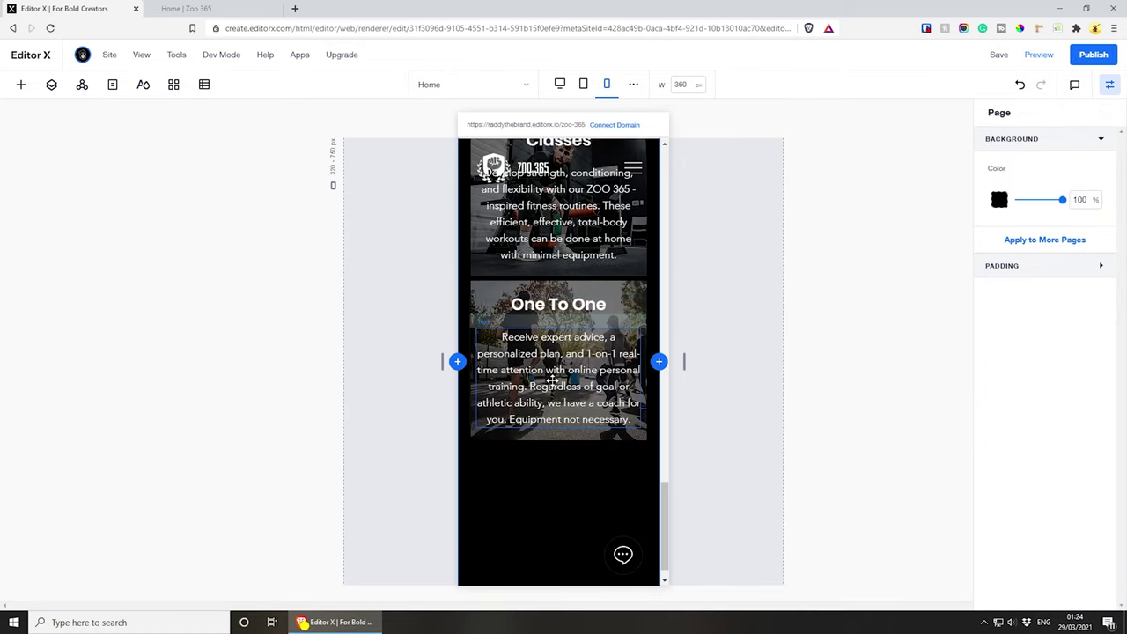
scroll(557, 372, "up", 3)
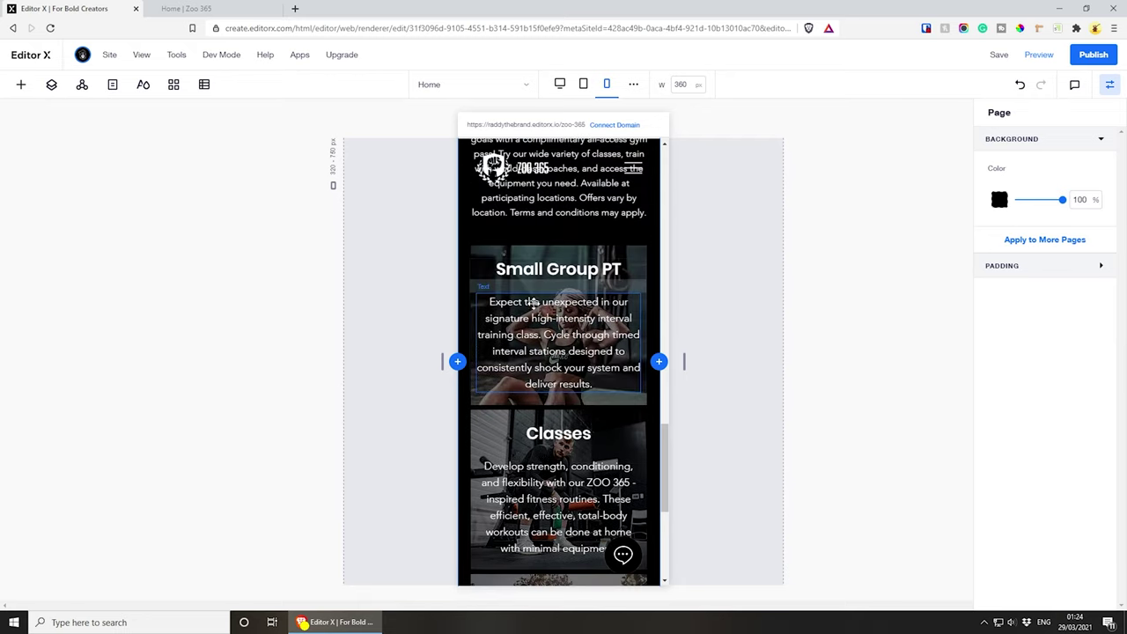
left_click(529, 368)
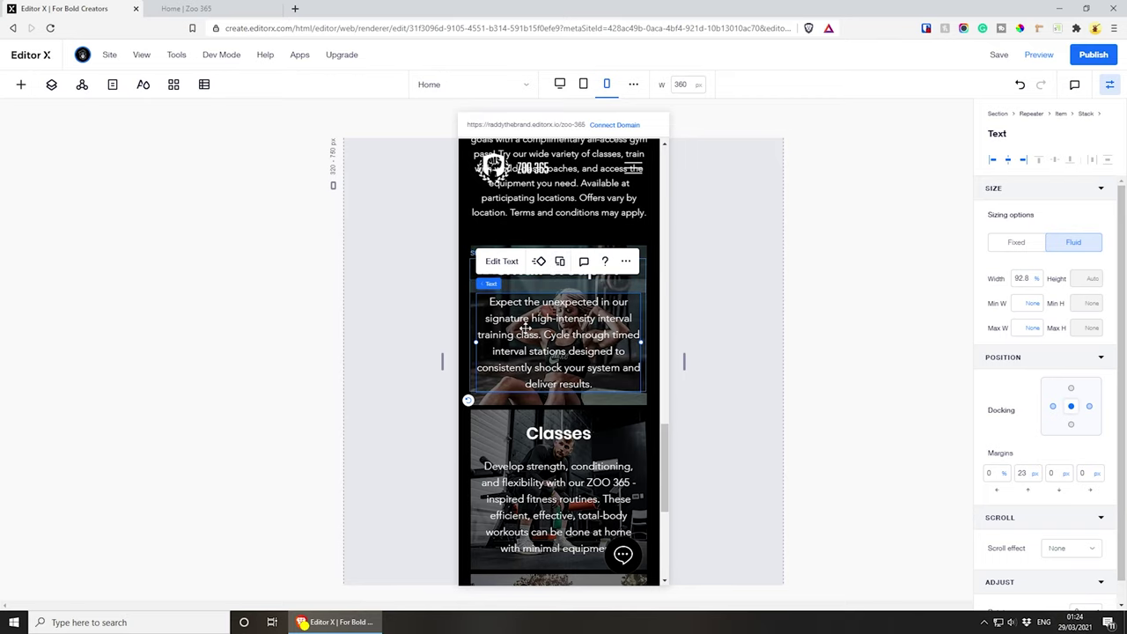
left_click(502, 260)
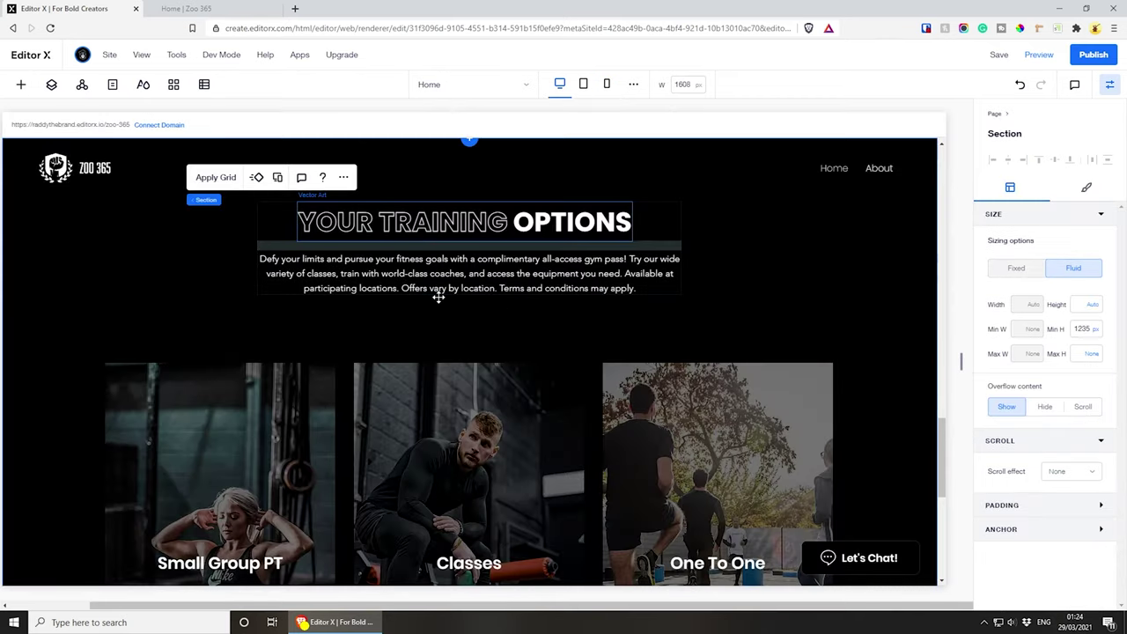
- In the desktop layout, save the site and reduce the Training Options section's minimum height to 1099 px
scroll(447, 310, "down", 5)
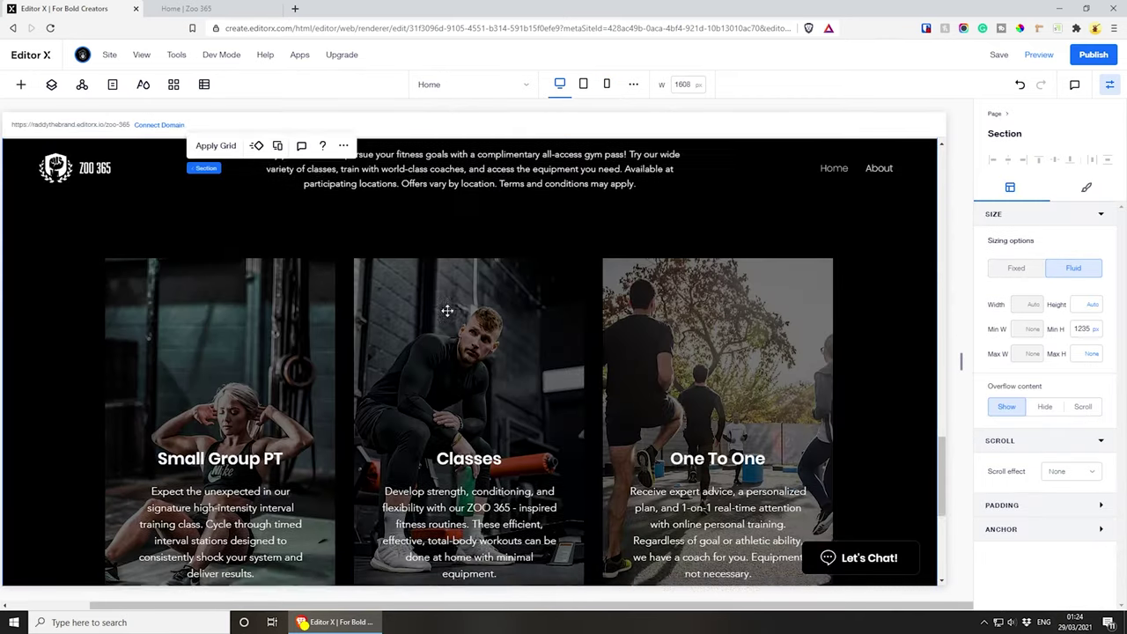
scroll(447, 310, "down", 2)
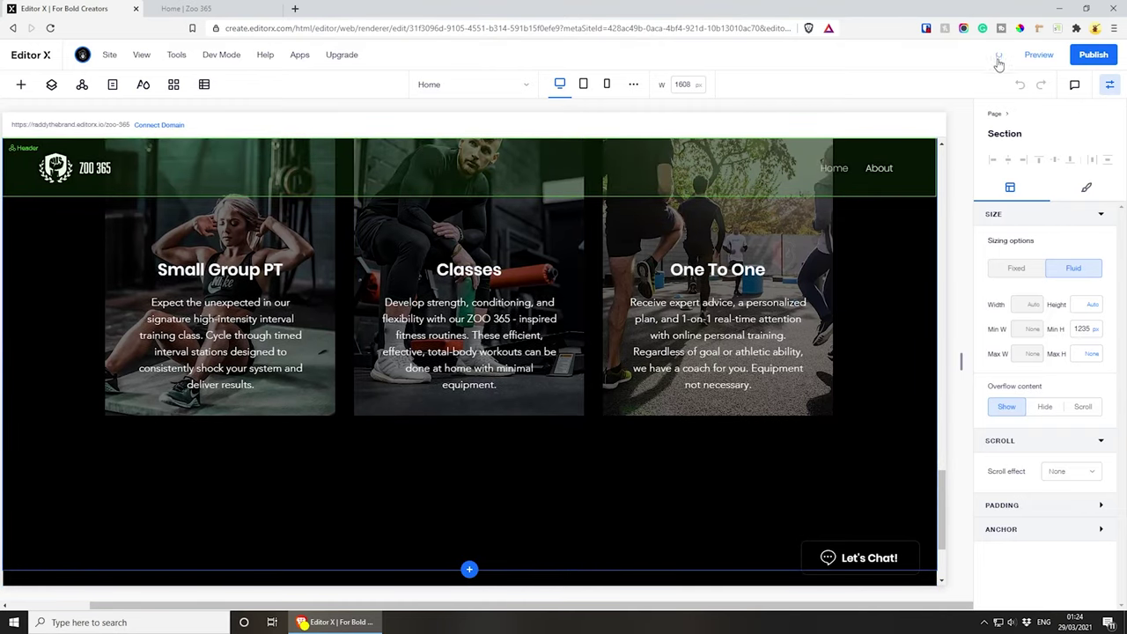
scroll(669, 453, "down", 3)
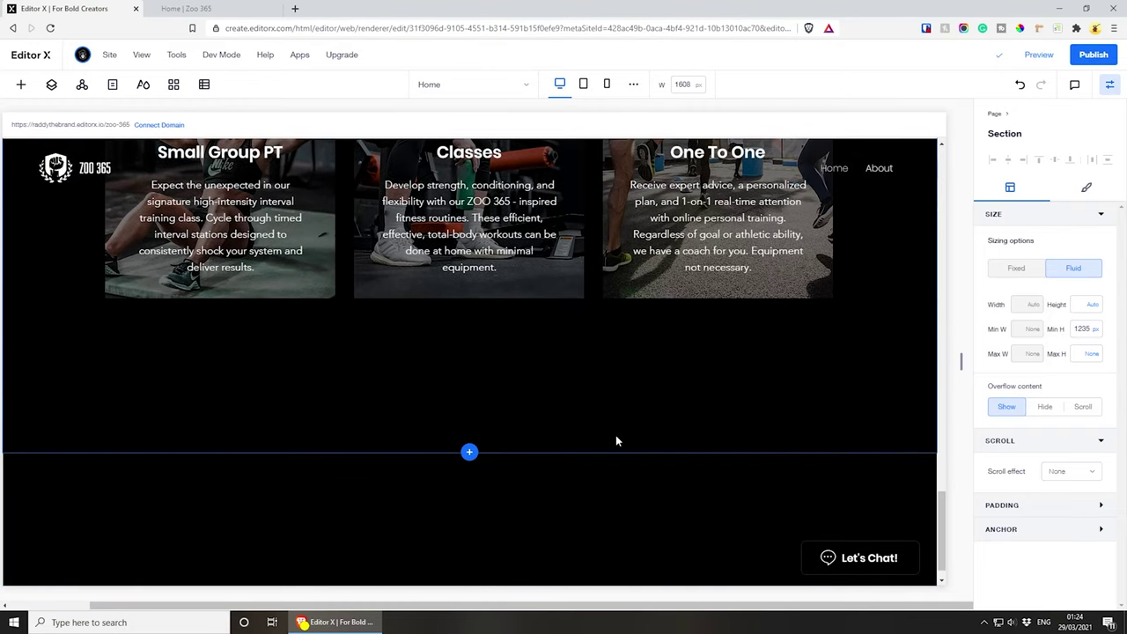
scroll(757, 467, "up", 1)
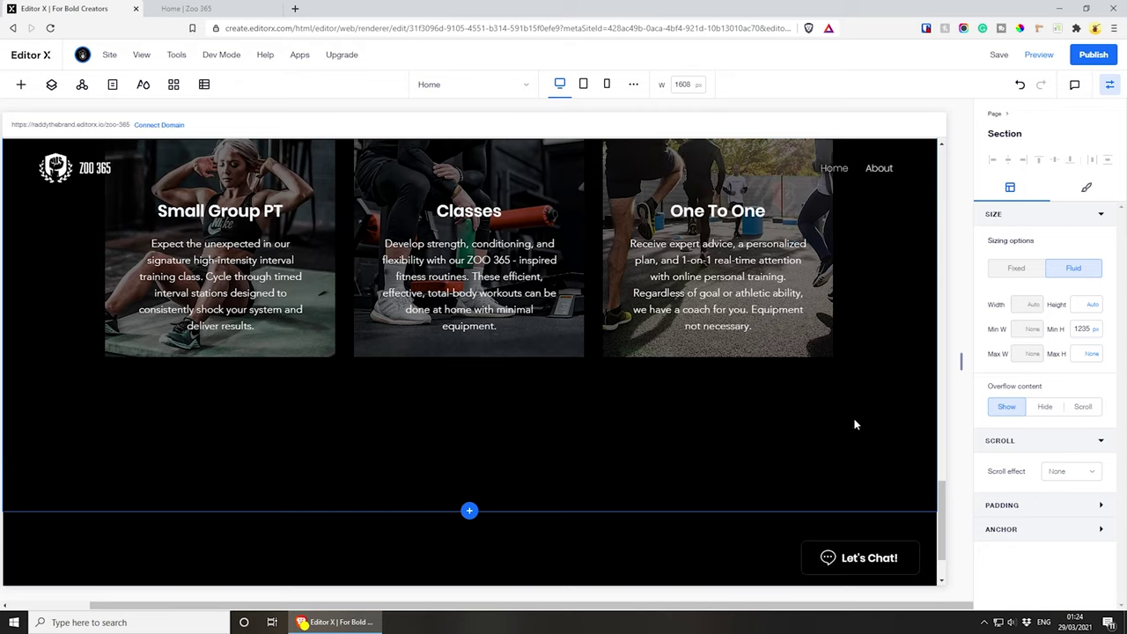
left_click(1084, 329)
key("Down")
key("Down")
key("Down")
key("Down")
key("Down")
key("Down")
key("Down")
key("Down")
key("Down")
key("Down")
key("Down")
key("Down")
key("Down")
key("Down")
key("Down")
key("Down")
key("Down")
key("Down")
key("Down")
key("Down")
key("Down")
key("Down")
key("Down")
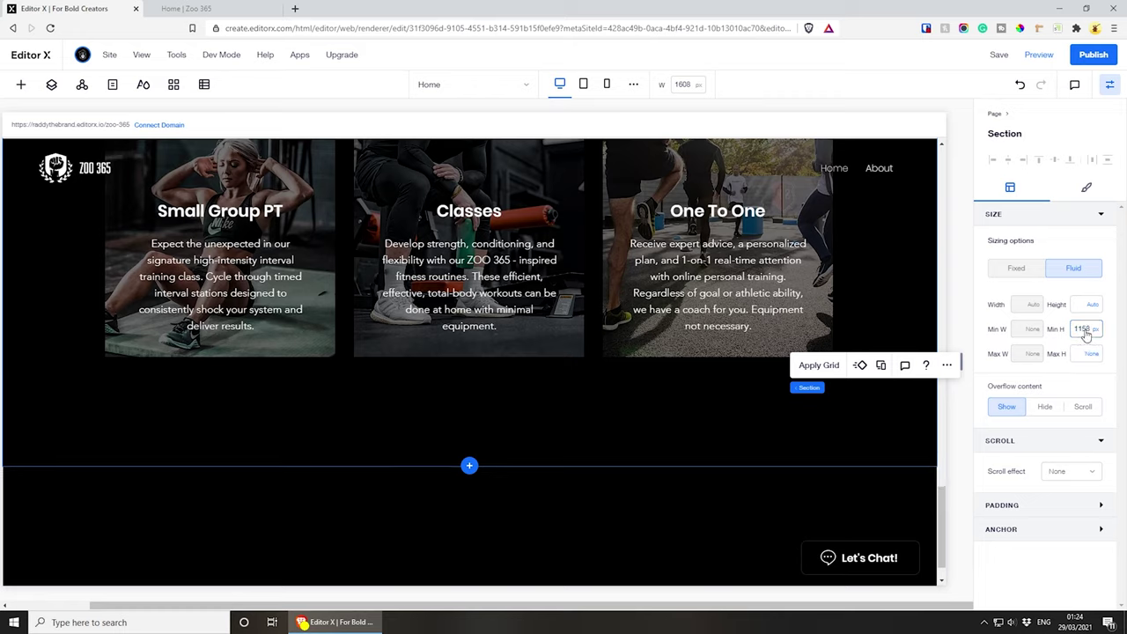
key("Down")
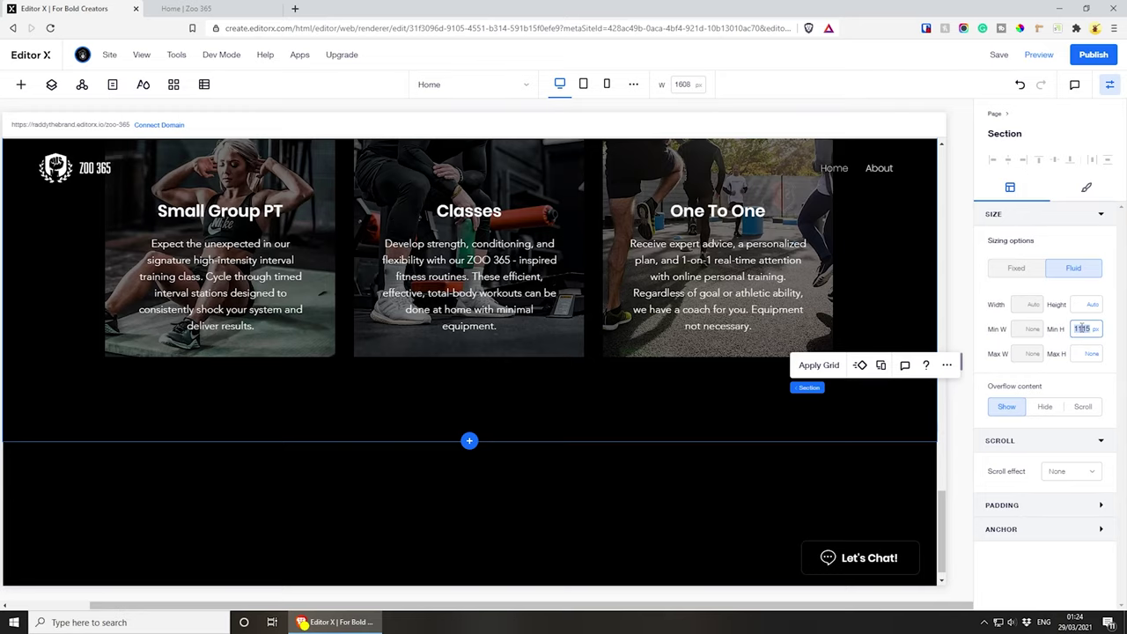
key("Return")
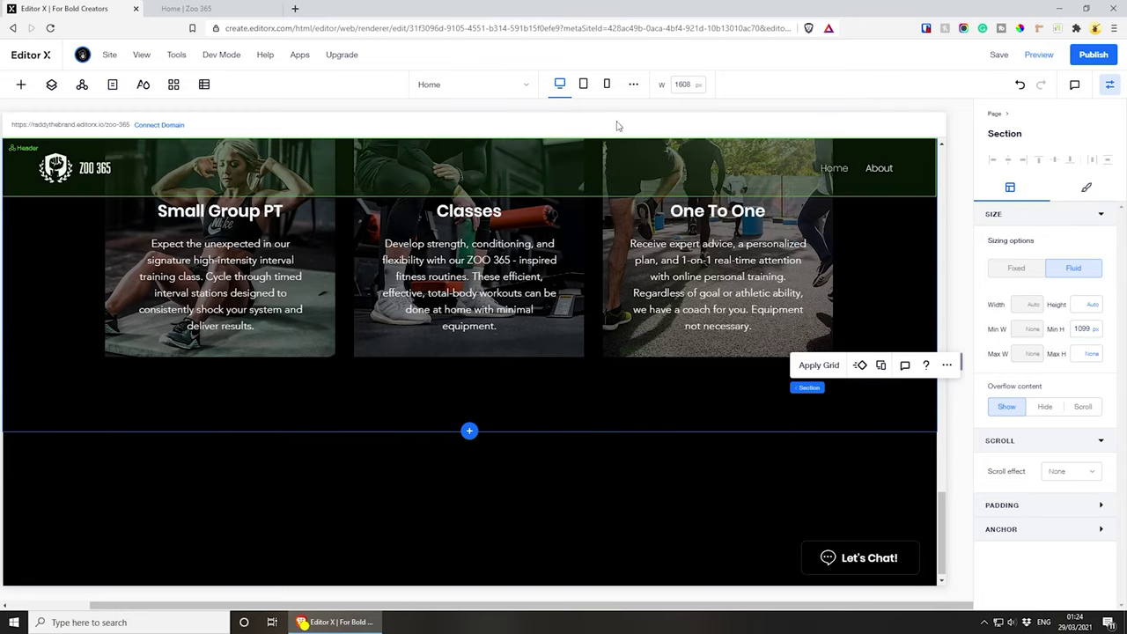
- In the tablet layout, set the Training Options section's minimum height to 1219 px, leaving space below the One To One card
left_click(583, 84)
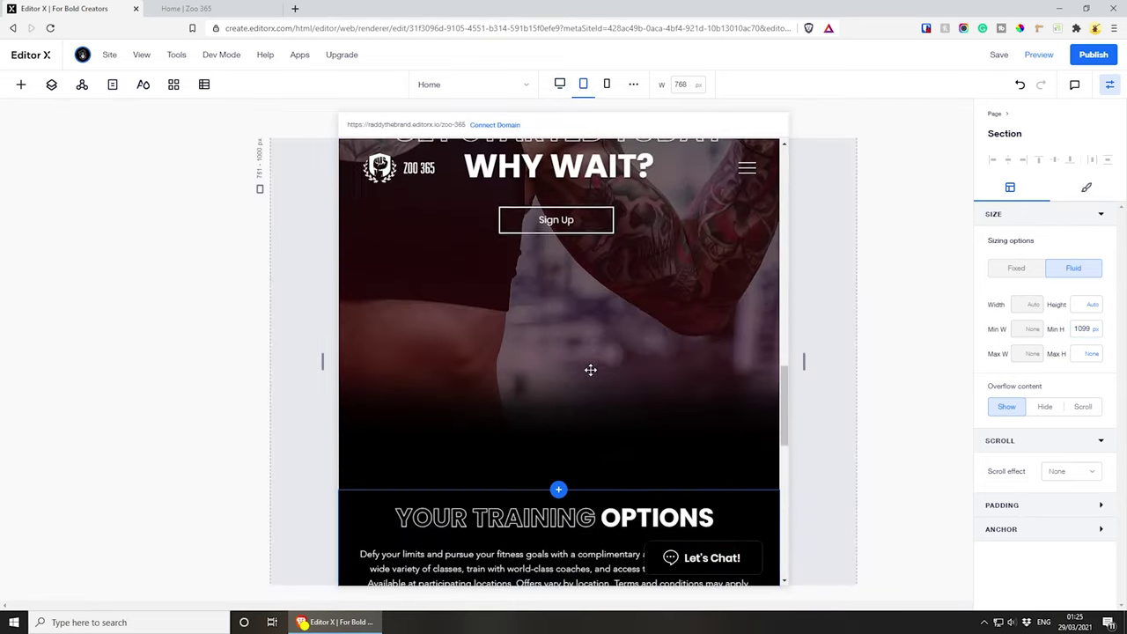
scroll(770, 391, "down", 6)
left_click(1083, 328)
key("Up")
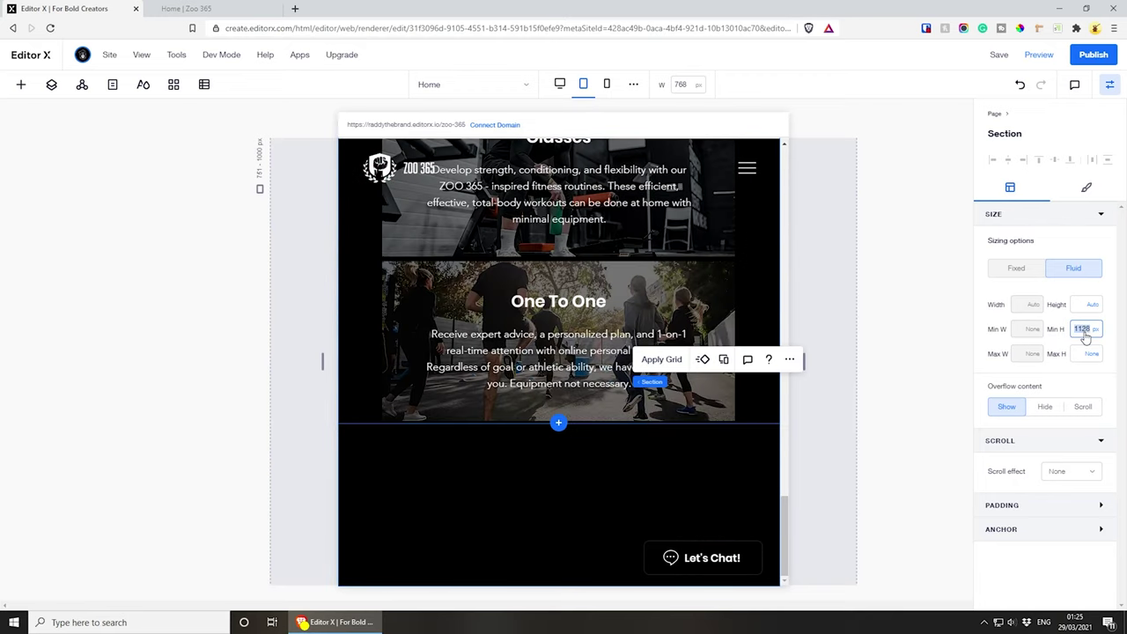
key("Down")
key("Down")
key("Down")
key("Down")
key("Down")
key("Down")
key("Down")
key("Down")
key("Down")
- In the tablet layout, move the training cards repeater up slightly, closer to the paragraph under the heading
scroll(661, 370, "up", 5)
left_click(431, 400)
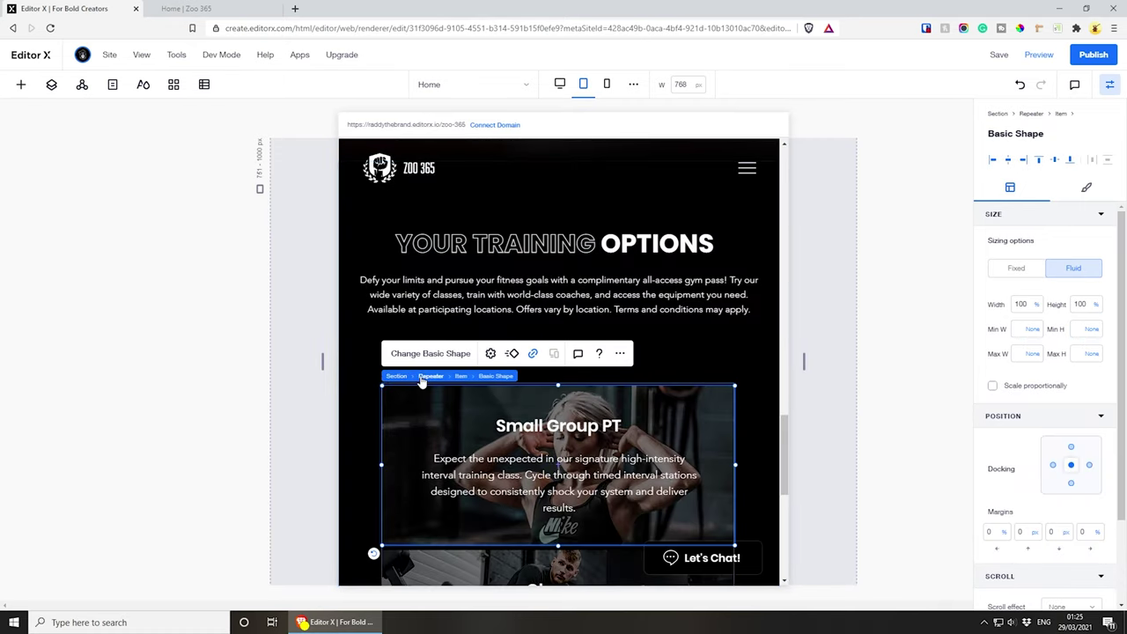
left_click(424, 376)
left_click_drag(392, 385, 387, 355)
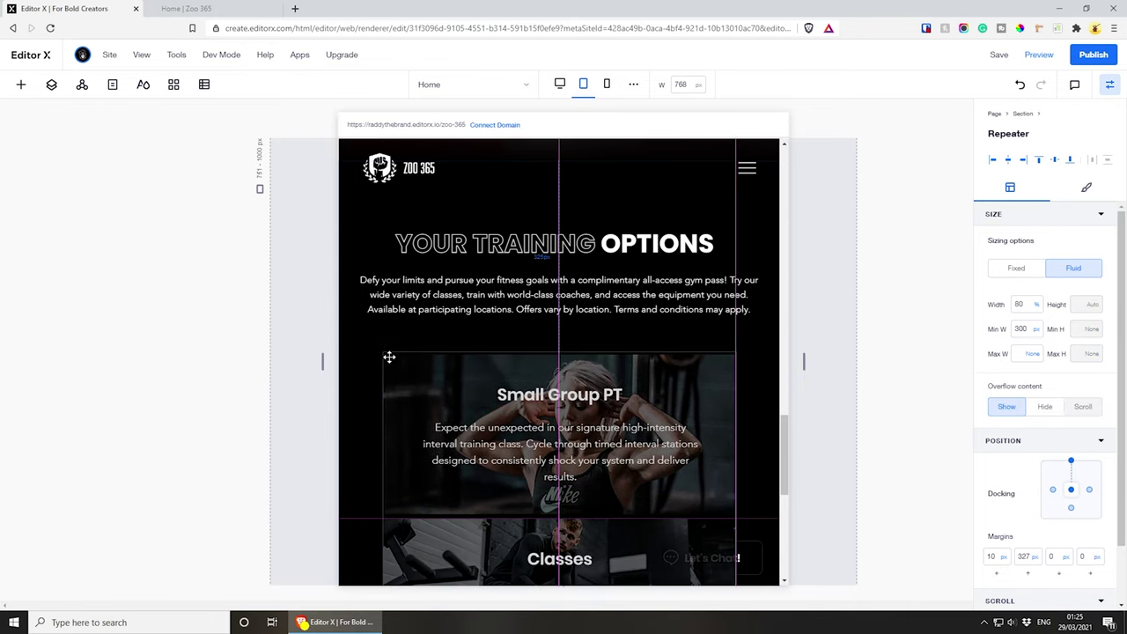
scroll(714, 428, "down", 5)
left_click(714, 427)
scroll(652, 471, "down", 1)
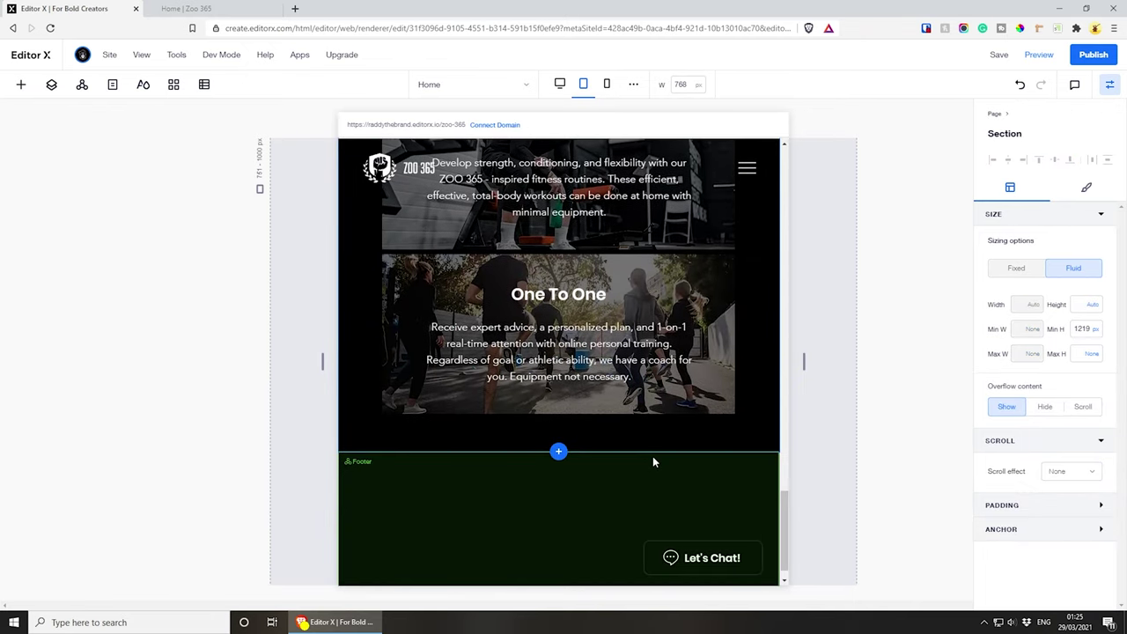
- Return to the desktop layout, switch to the Gym design in Adobe XD, and examine the "LET'S GET STARTED" section below the training cards
left_click(559, 84)
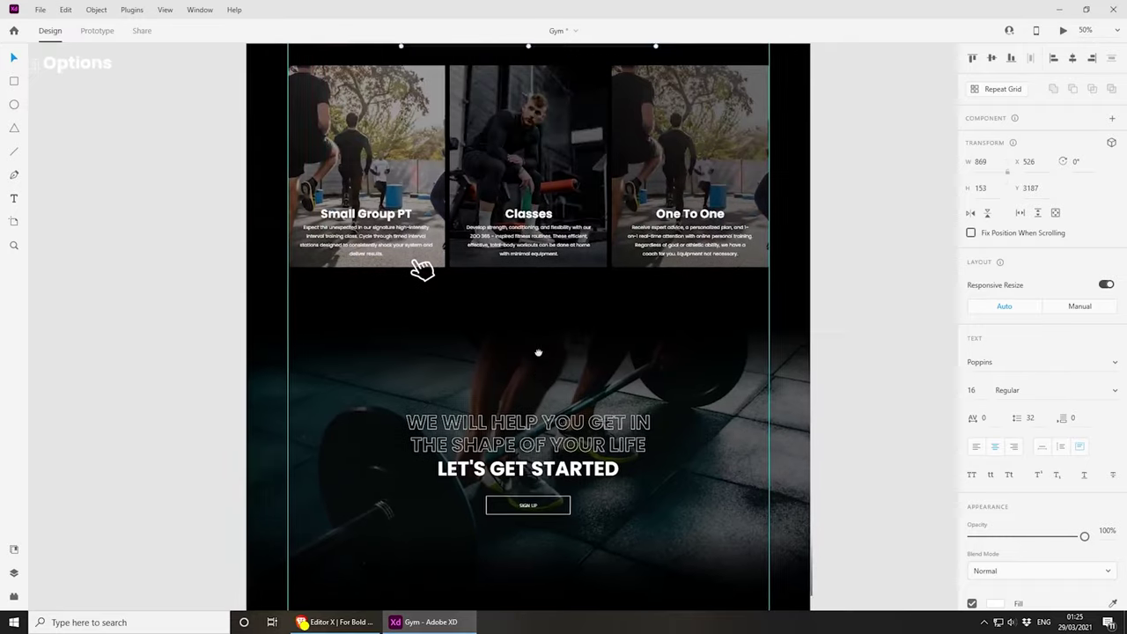
scroll(403, 113, "down", 3)
scroll(535, 339, "up", 2, "ctrl")
scroll(415, 138, "down", 2, "ctrl")
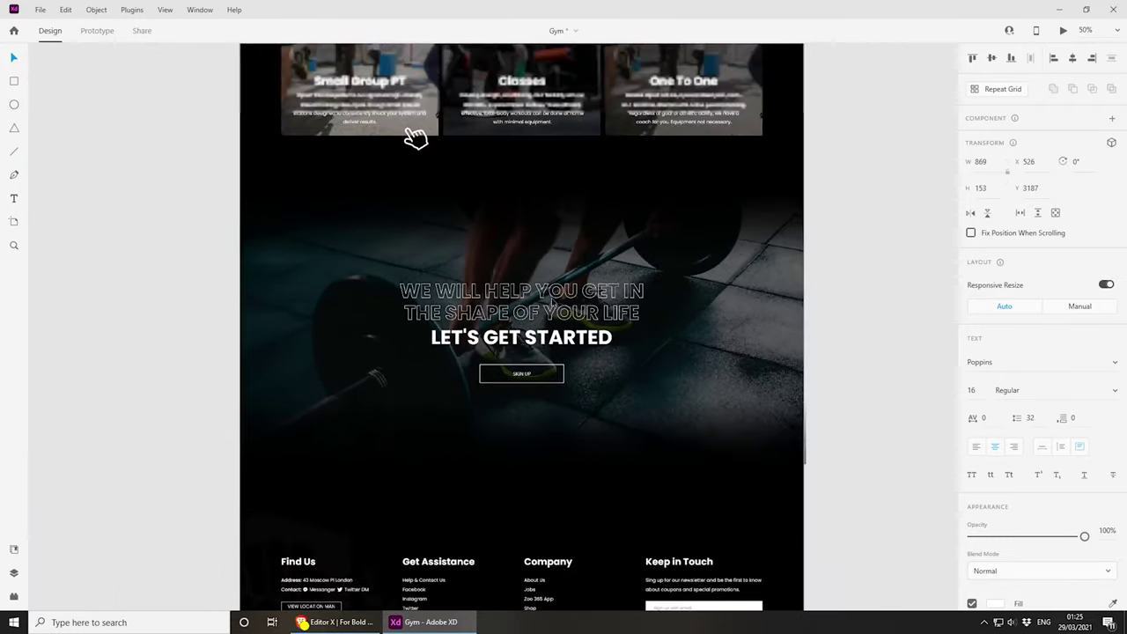
left_click_drag(415, 138, 413, 389)
scroll(412, 389, "up", 5)
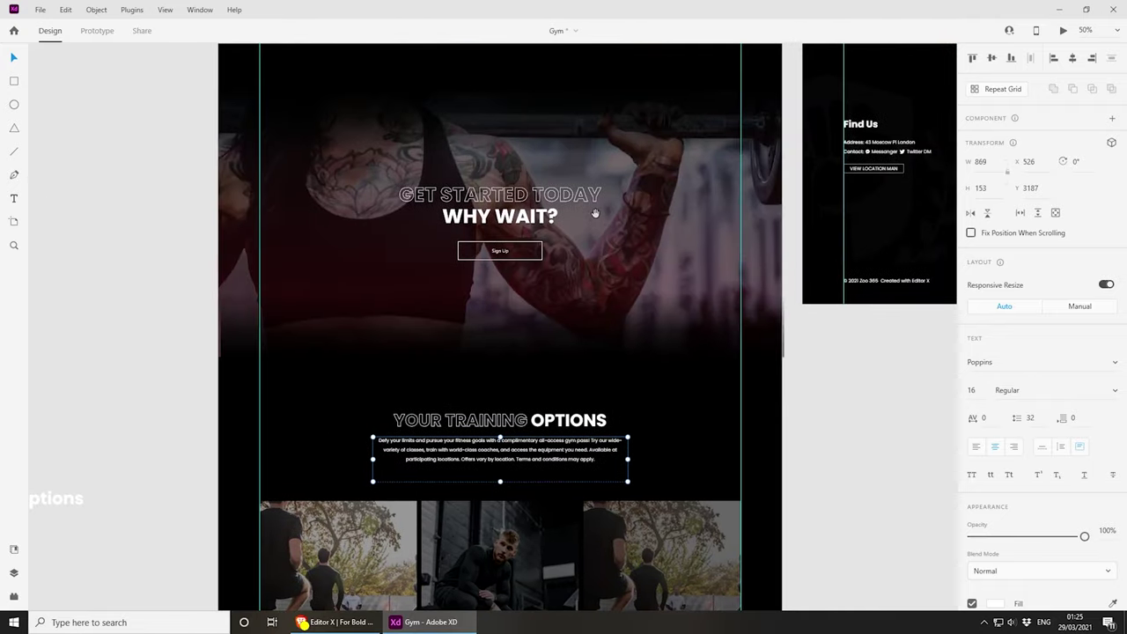
scroll(418, 508, "down", 4)
left_click_drag(418, 509, 441, 146)
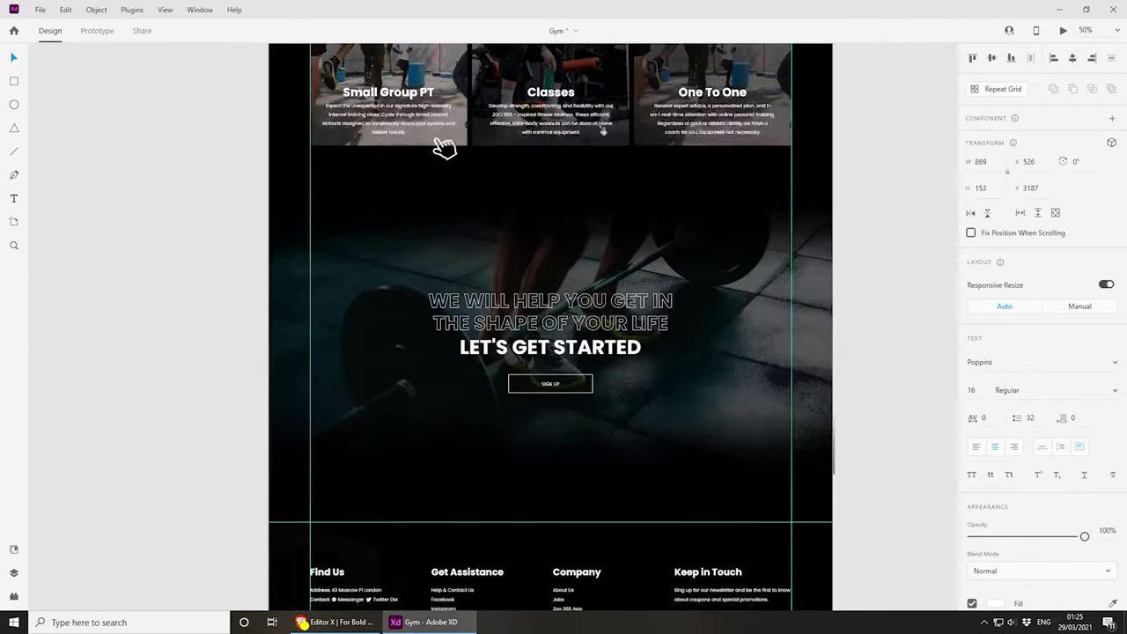
- Move the 60% black overlay off the artboard and shift the barbell photo down in the "LET'S GET STARTED" section
scroll(420, 70, "up", 2, "ctrl")
scroll(485, 264, "down", 2, "ctrl")
double_click(384, 280)
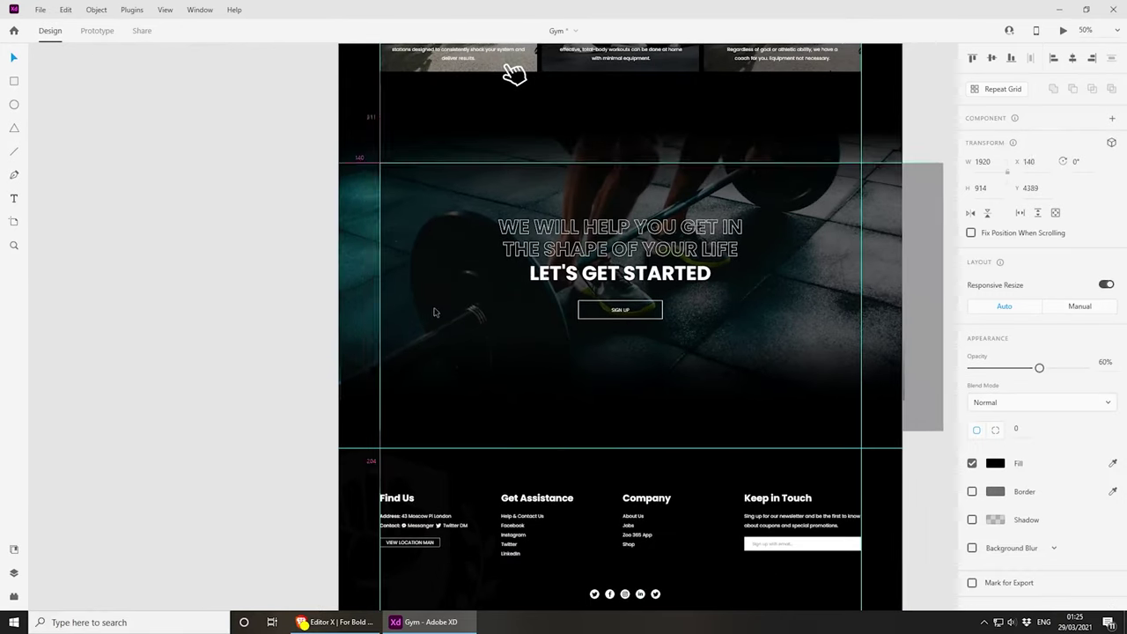
left_click_drag(384, 280, 164, 269)
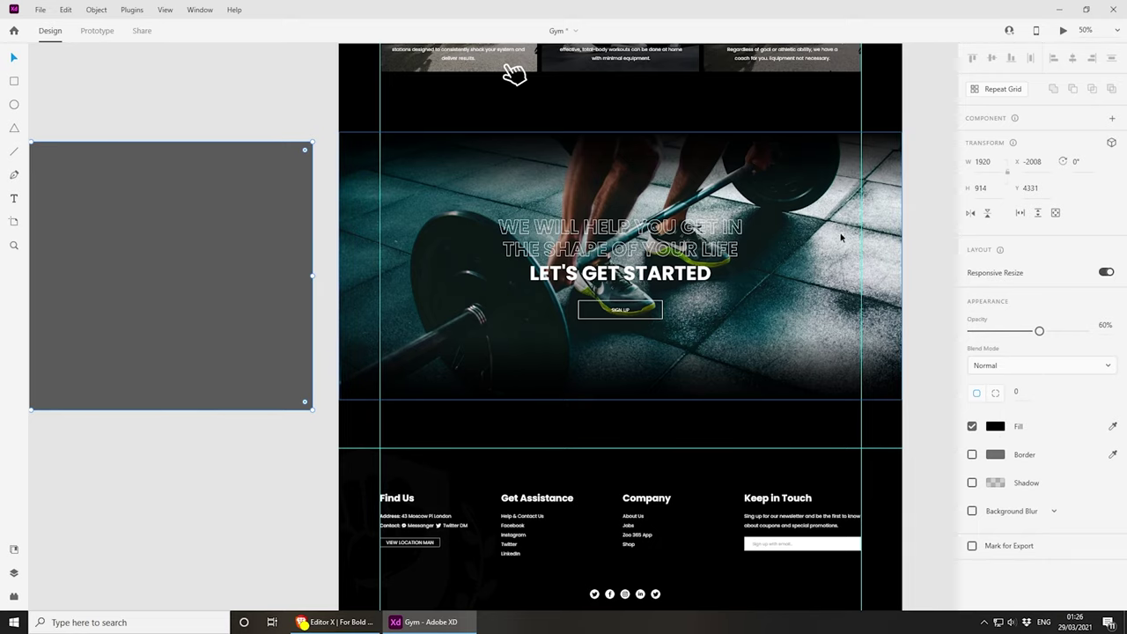
key("ctrl+v")
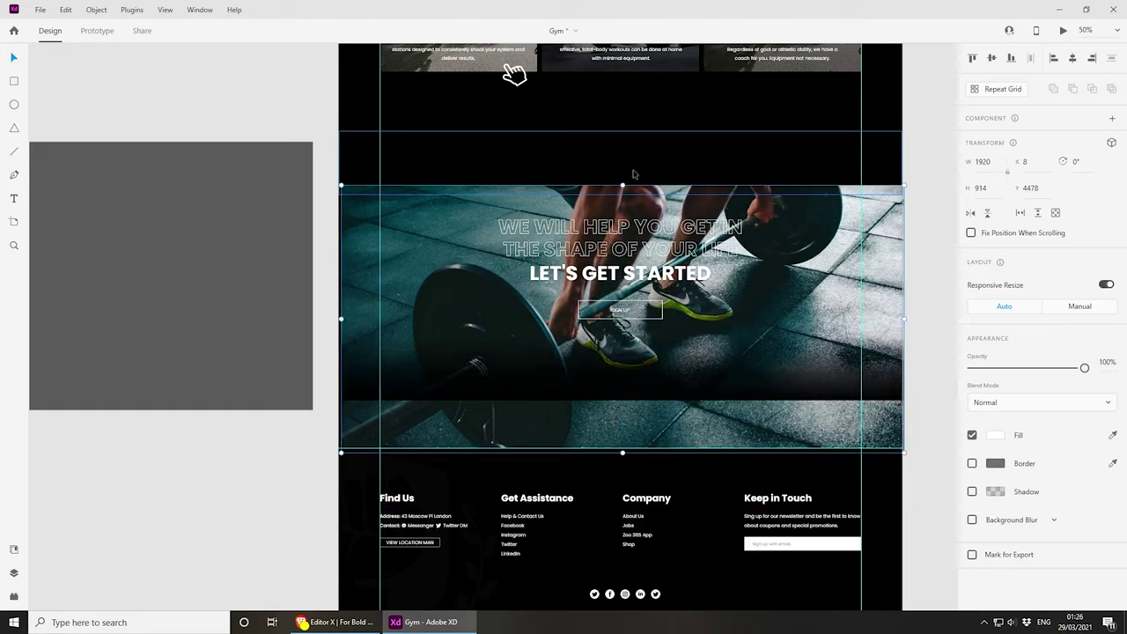
- Switch to Editor X, duplicate the Get Started Today section, and place the copy between Training Options and the Footer
left_click(343, 622)
scroll(375, 380, "up", 10)
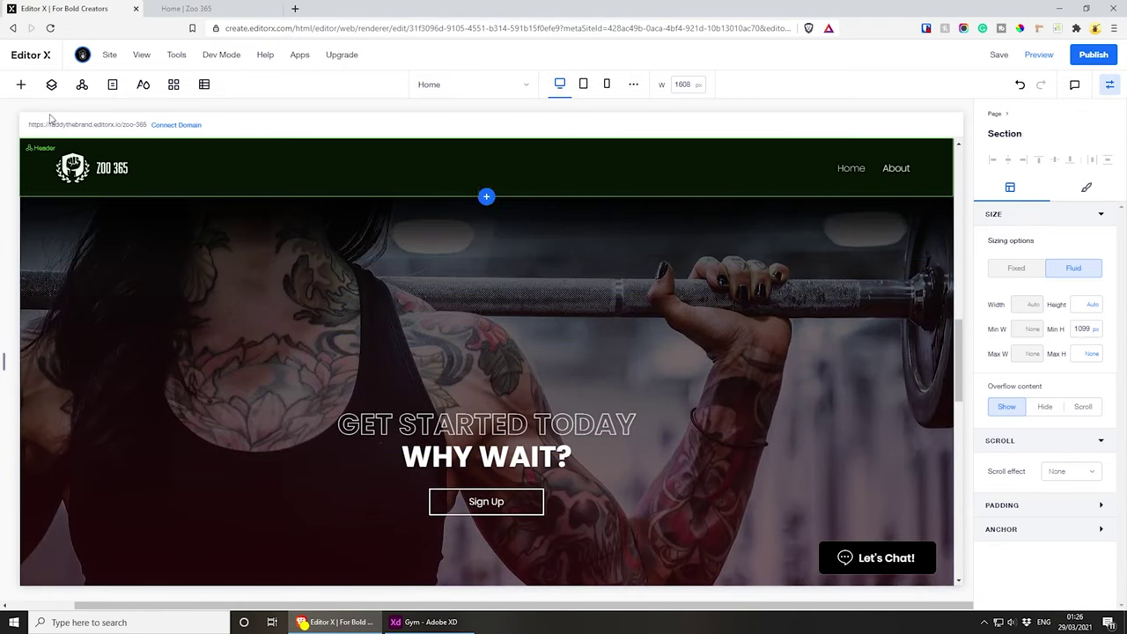
left_click(51, 86)
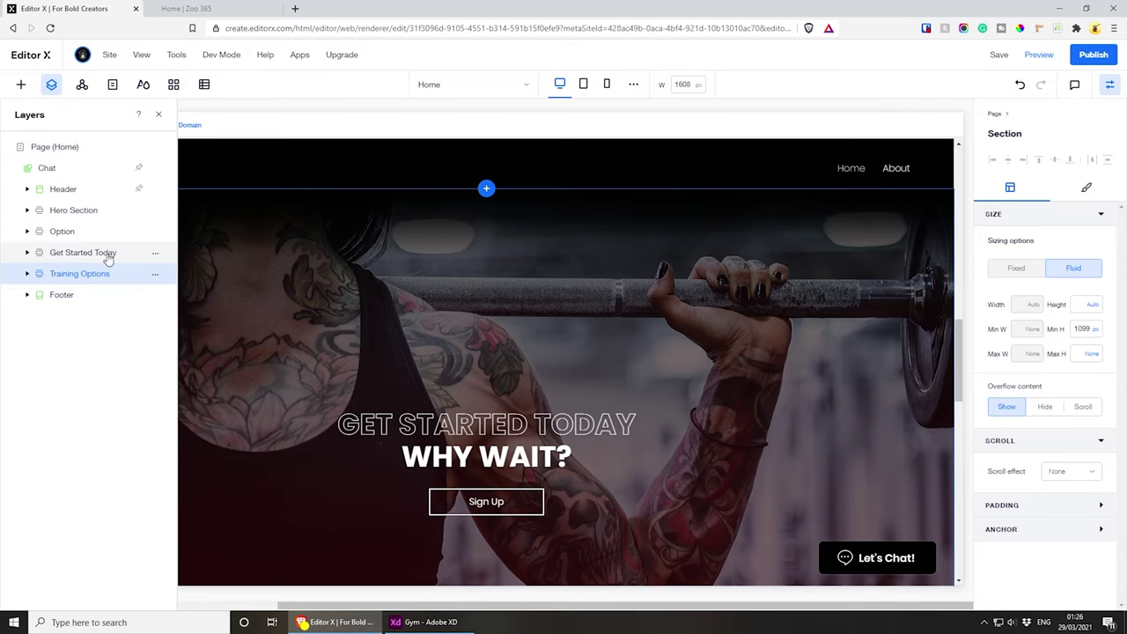
left_click(155, 253)
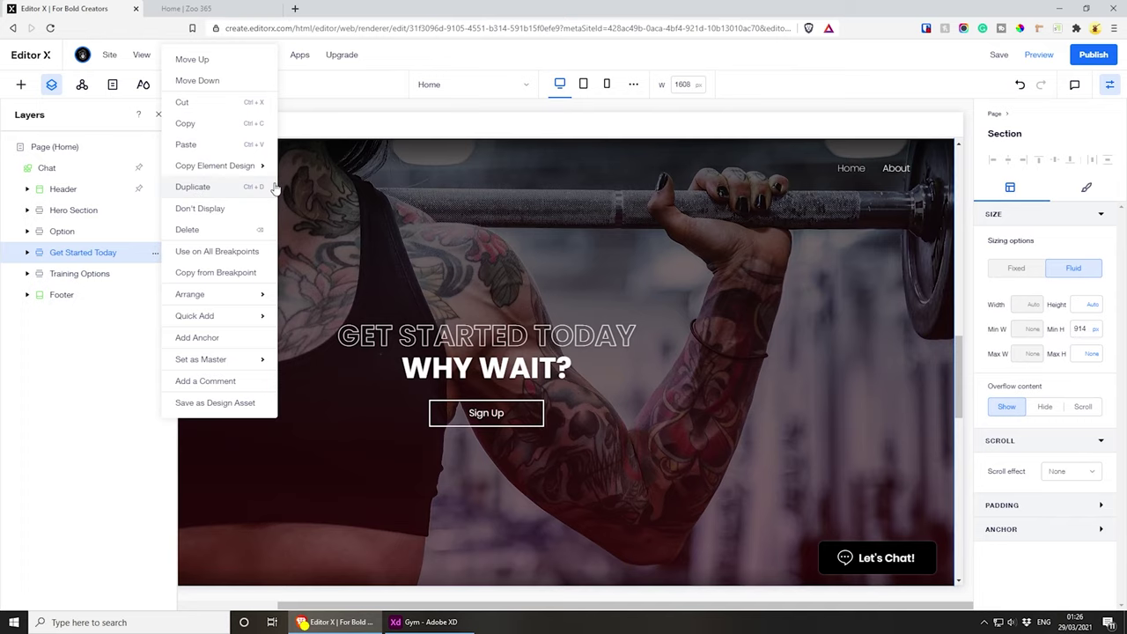
left_click(221, 188)
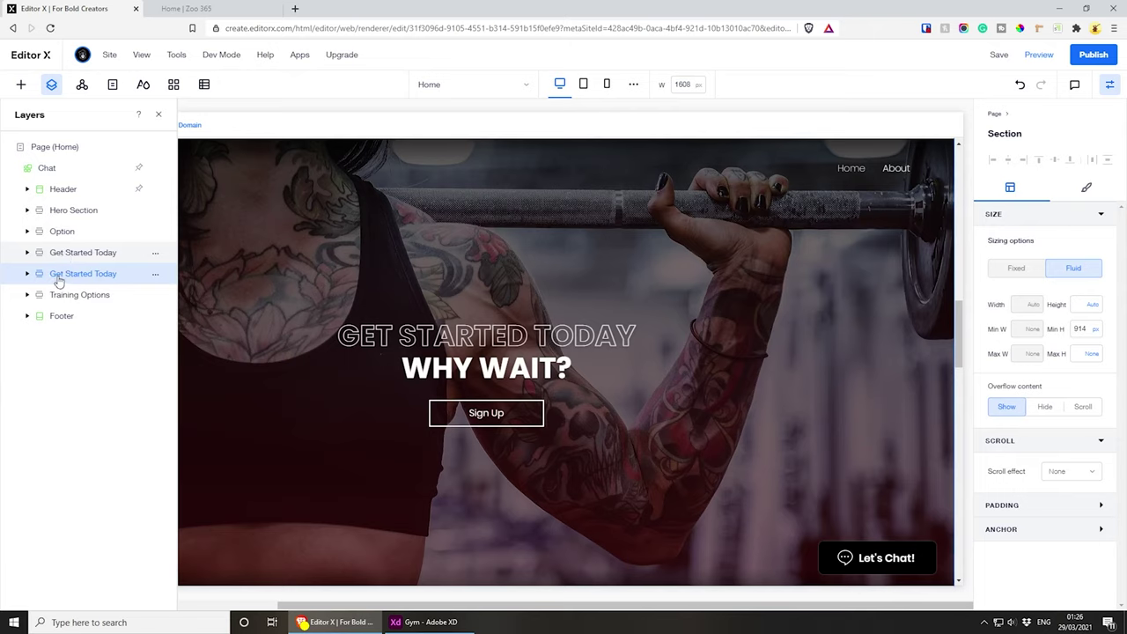
left_click_drag(58, 278, 64, 300)
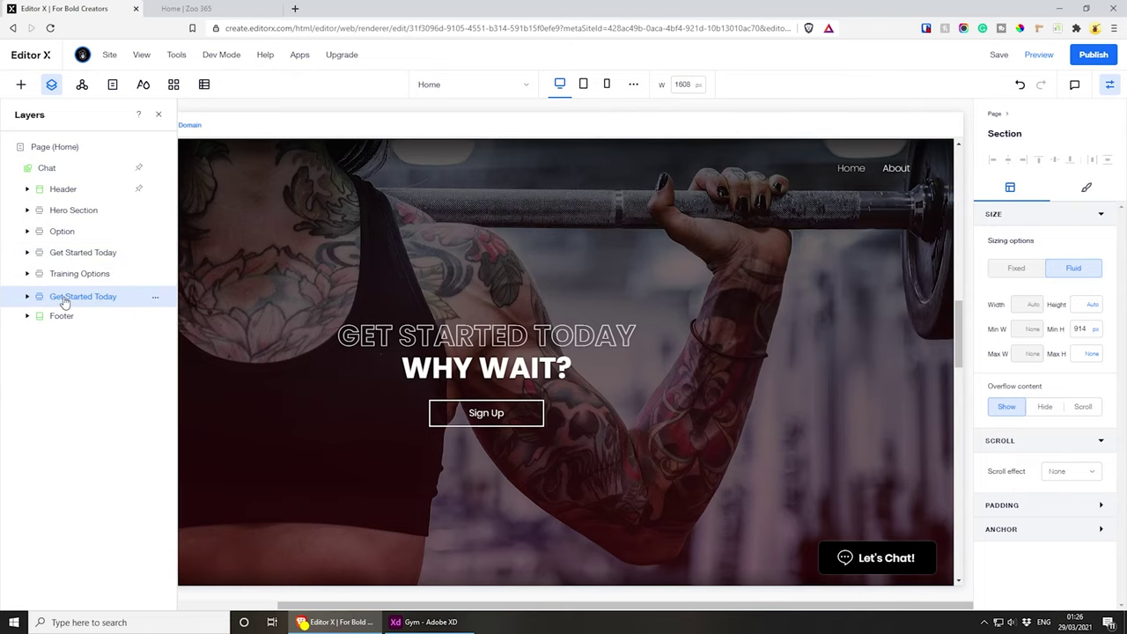
scroll(566, 317, "down", 5)
scroll(564, 320, "down", 6)
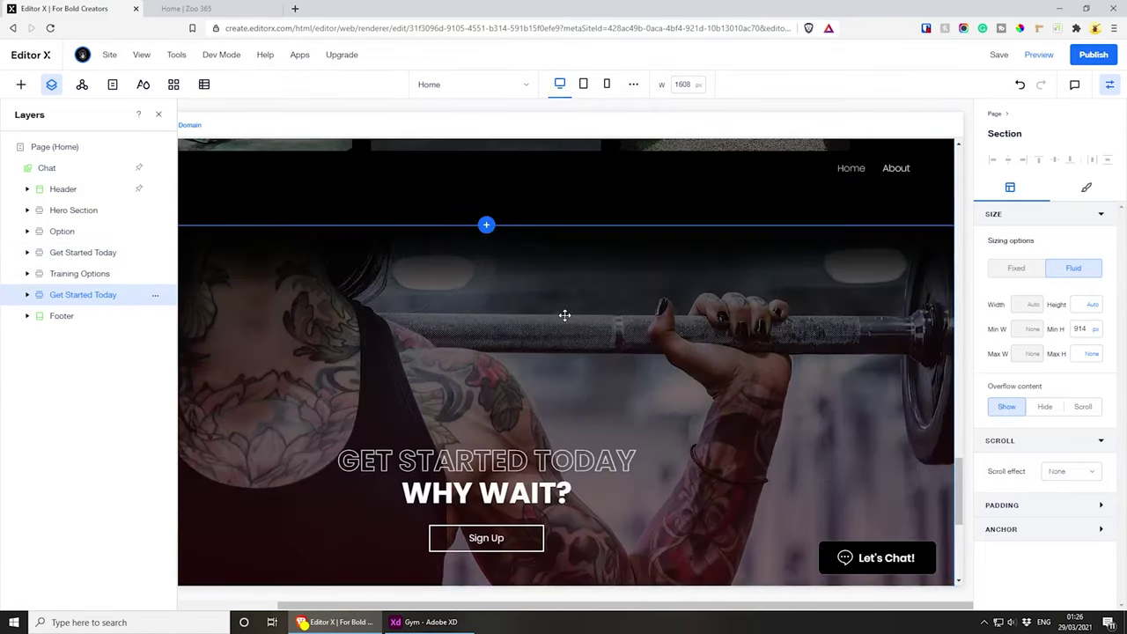
left_click(51, 85)
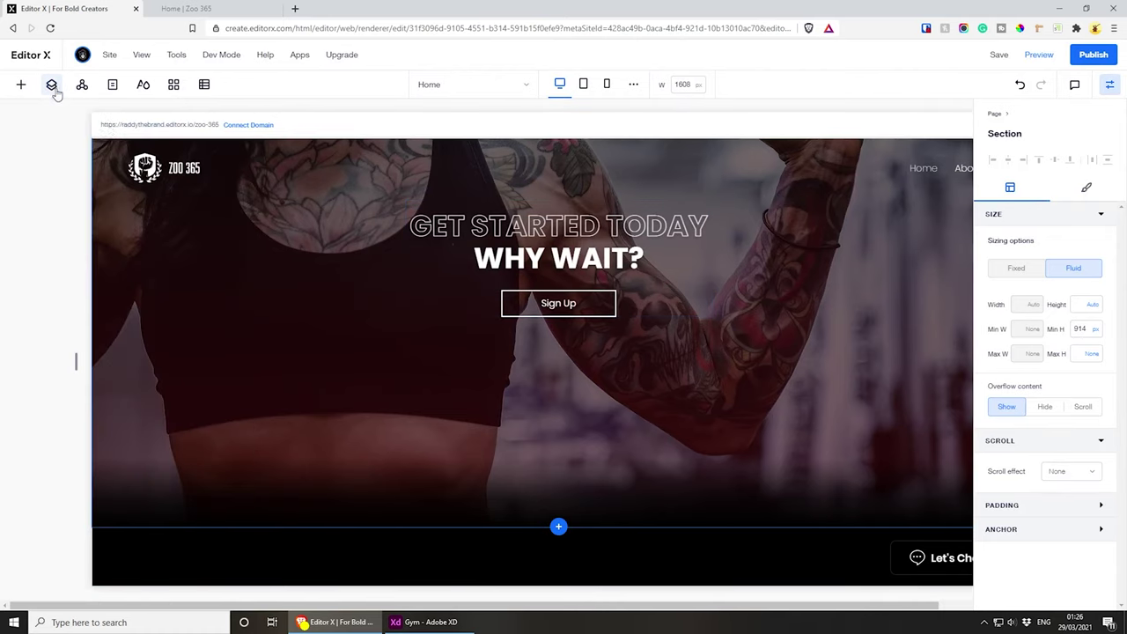
scroll(560, 428, "up", 3)
scroll(553, 409, "down", 3)
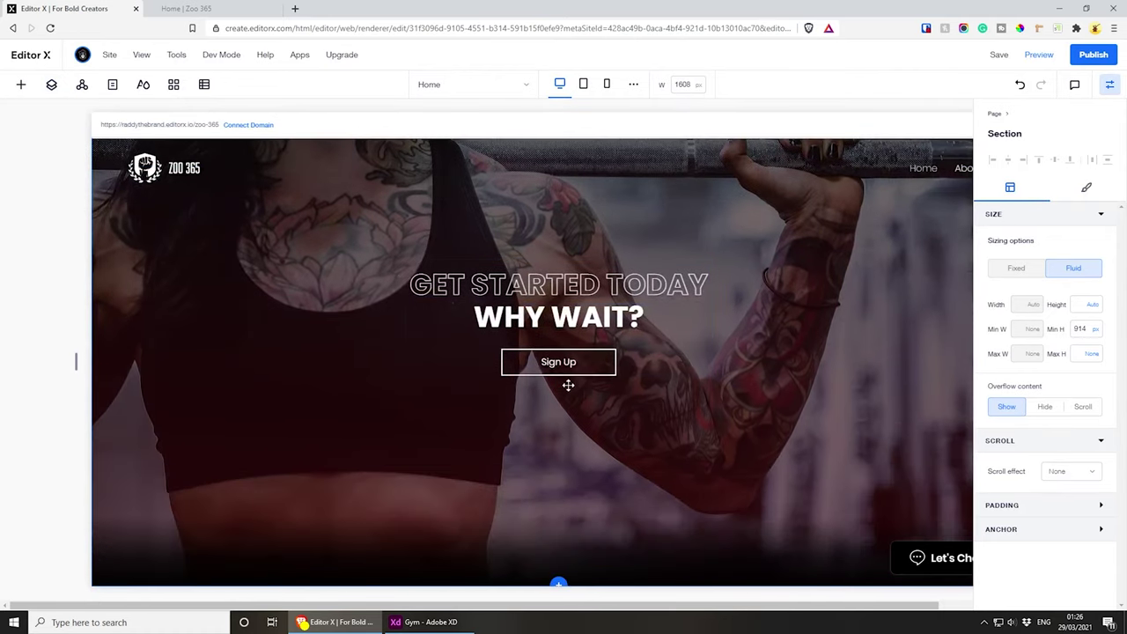
left_click(51, 84)
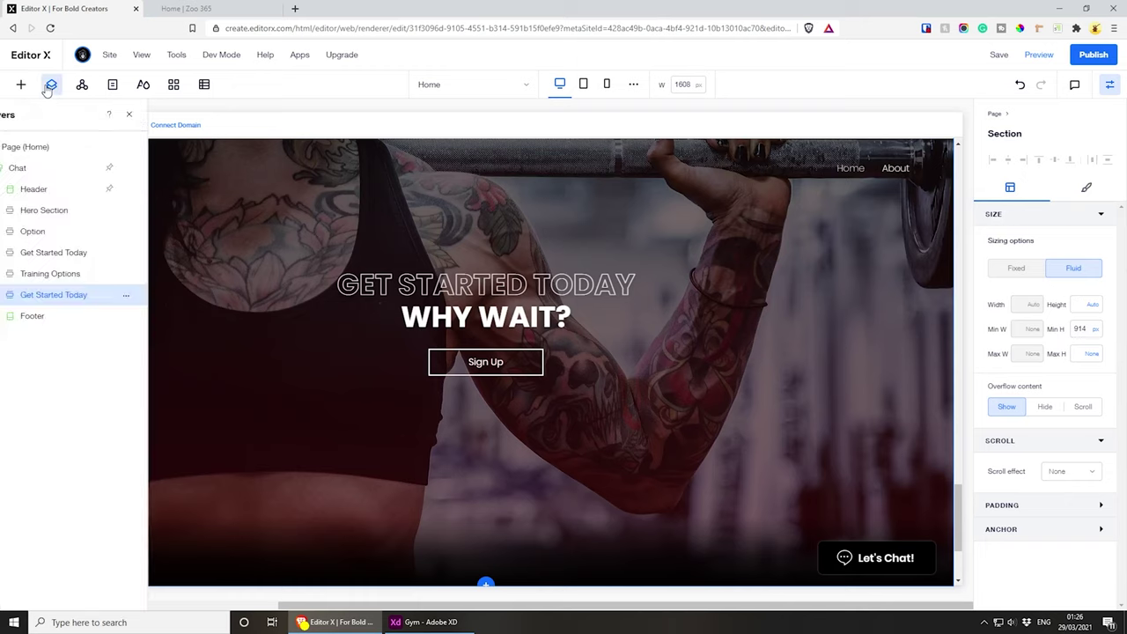
left_click(28, 294)
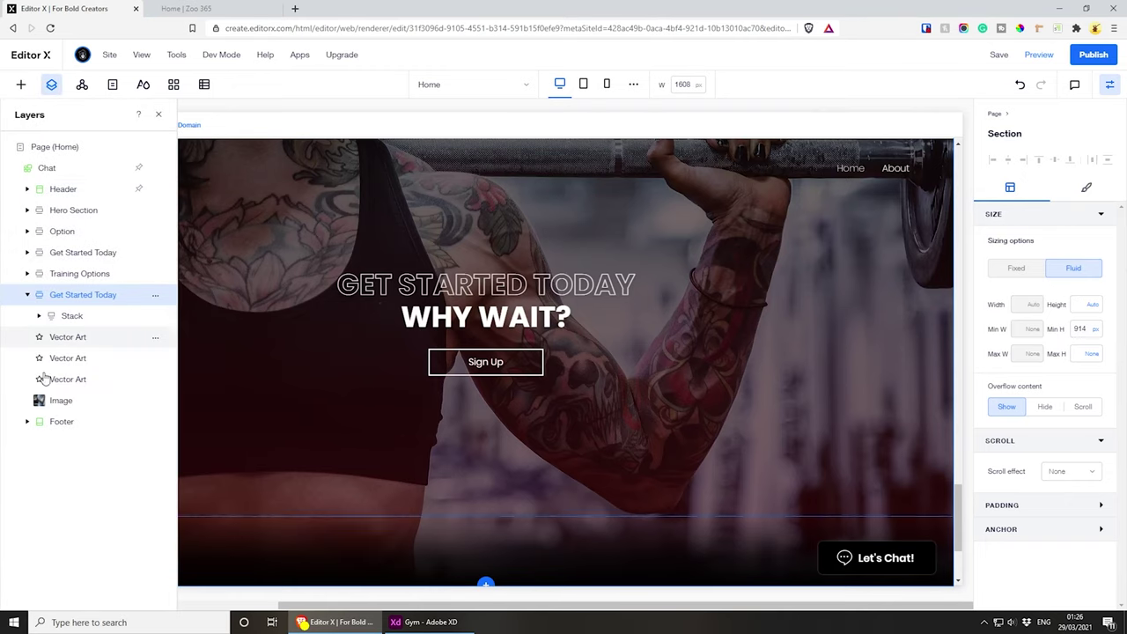
left_click(61, 401)
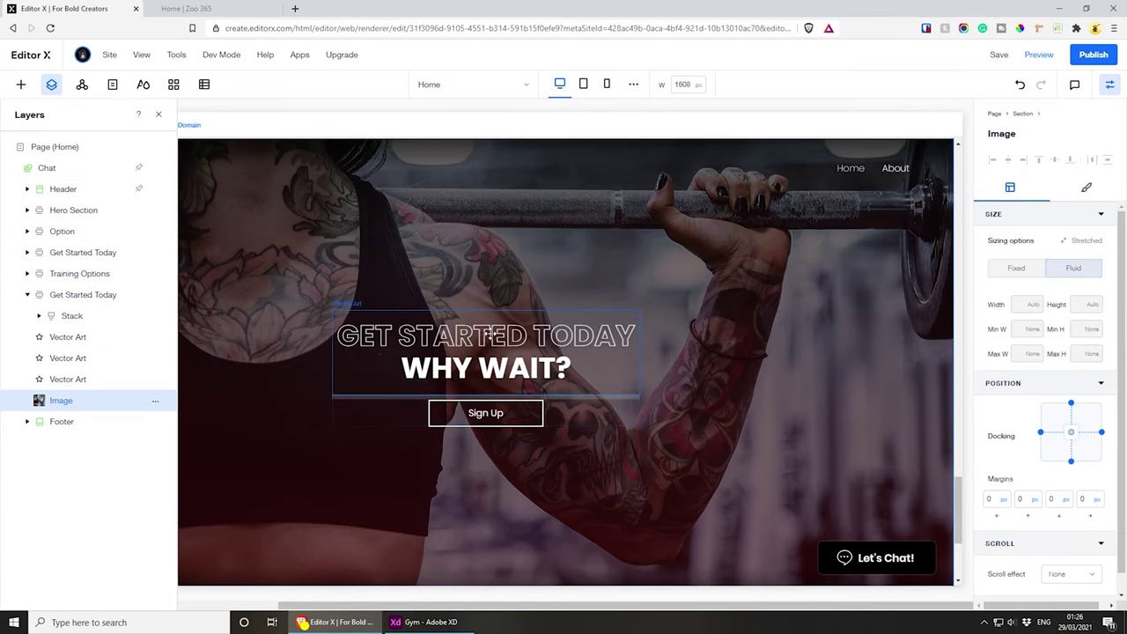
left_click(159, 116)
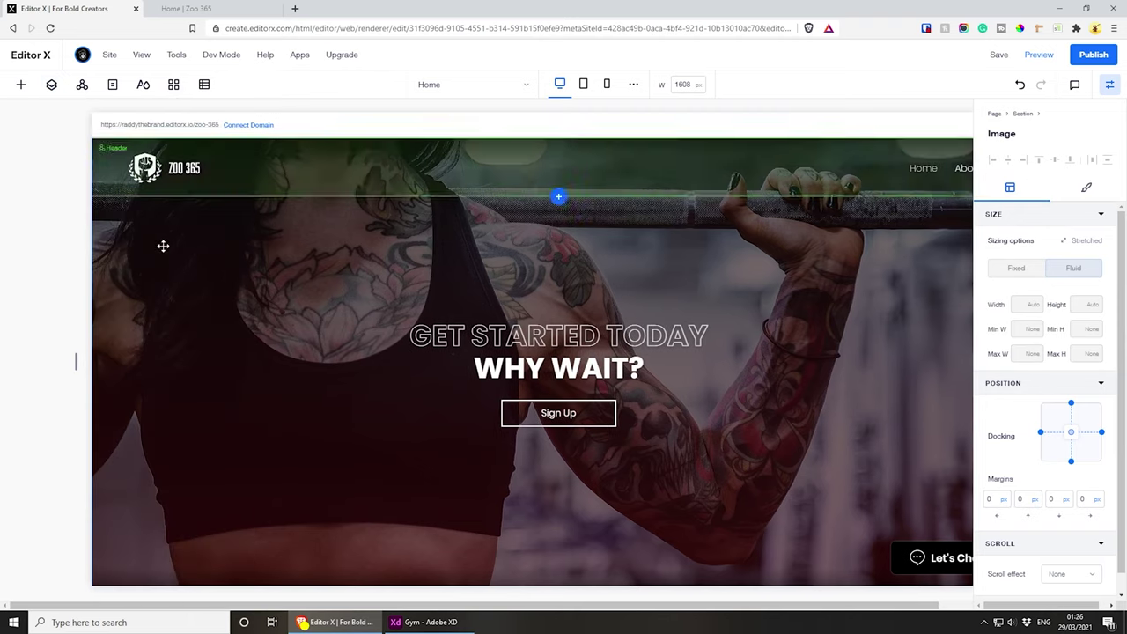
left_click(365, 448)
mouse_move(365, 444)
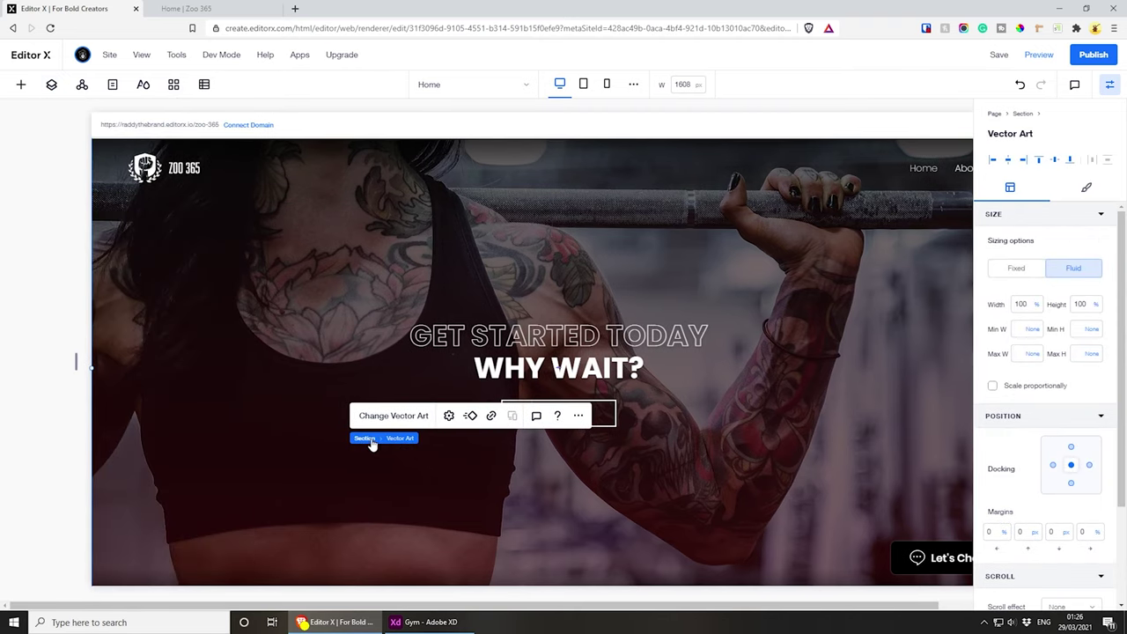
left_click(365, 438)
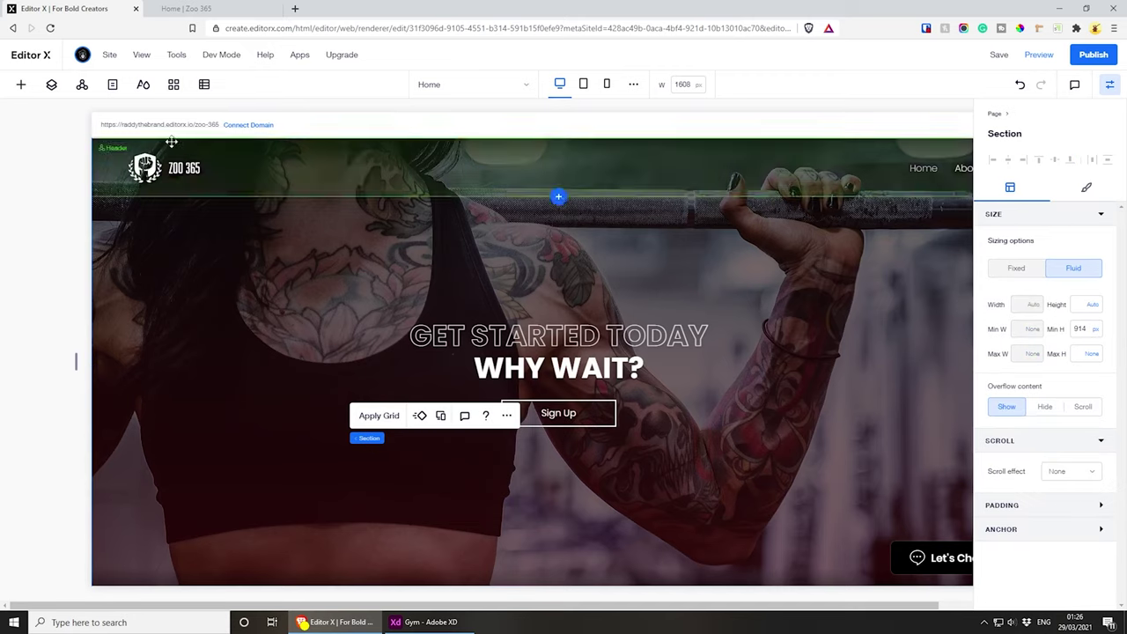
- Open the image replacement for the background image of the lower Get Started Today section, checking the reference photo in Adobe XD
left_click(51, 84)
left_click(27, 295)
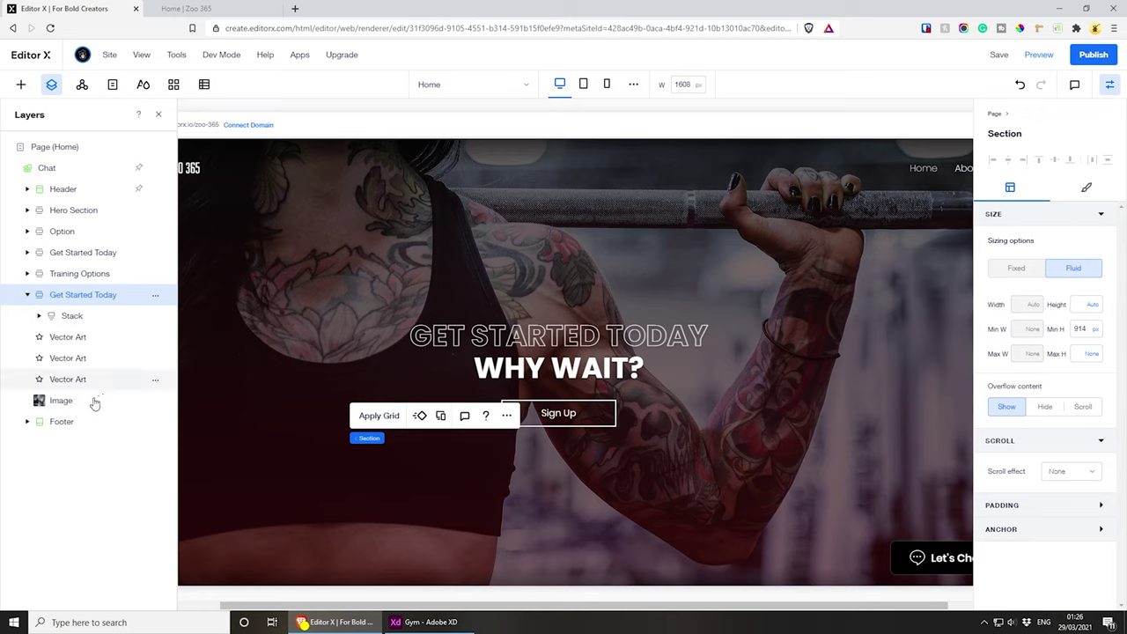
left_click(55, 402)
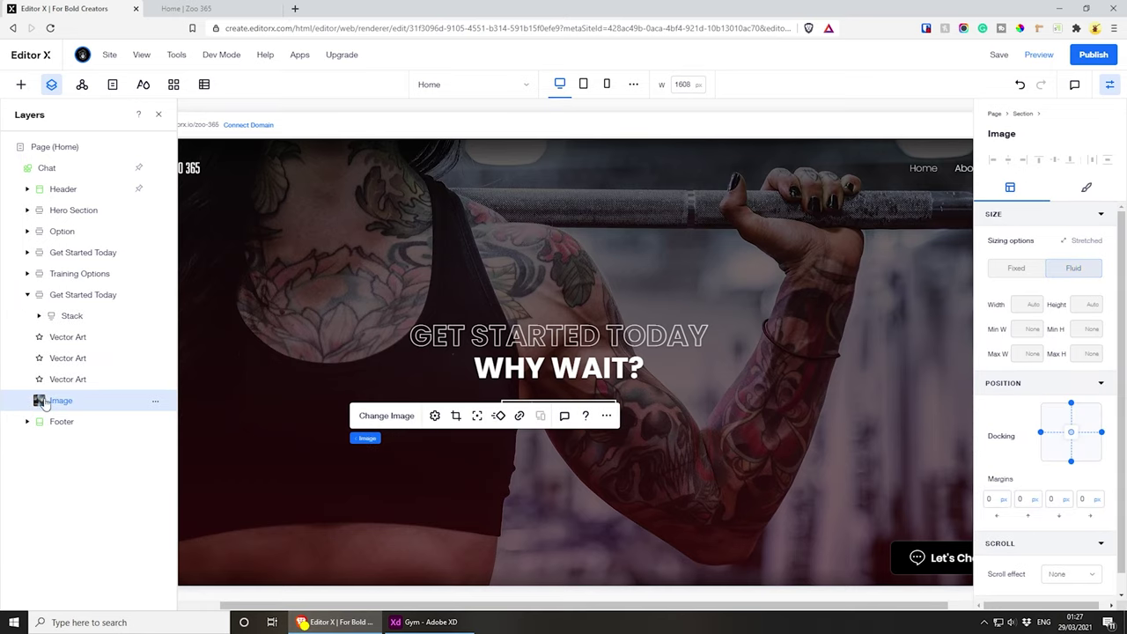
left_click(394, 416)
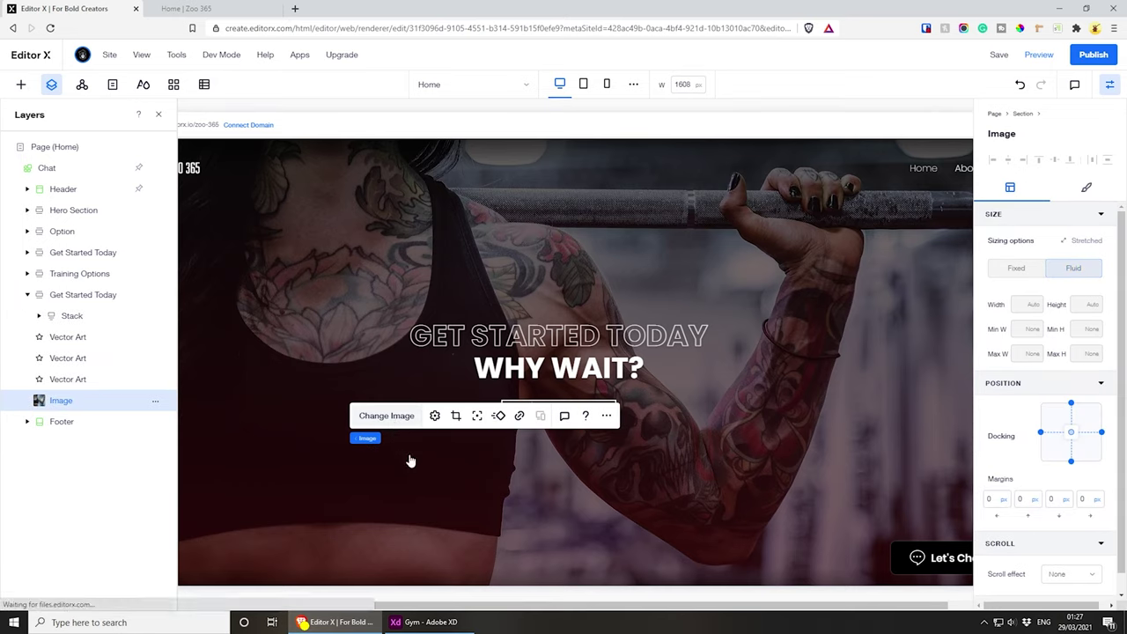
left_click(429, 621)
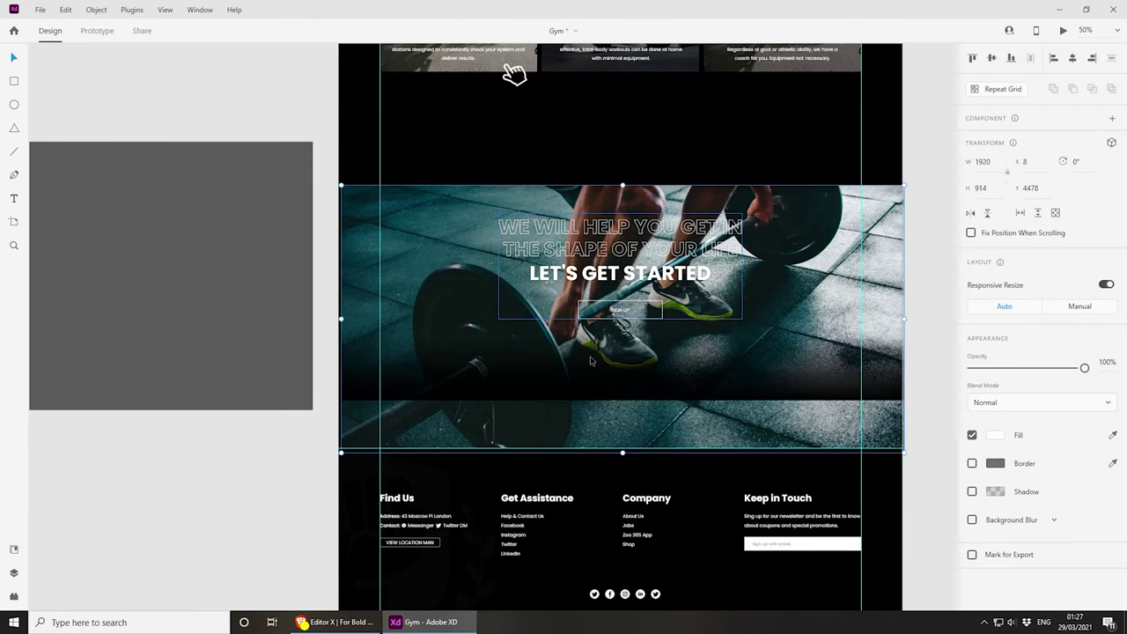
left_click(335, 622)
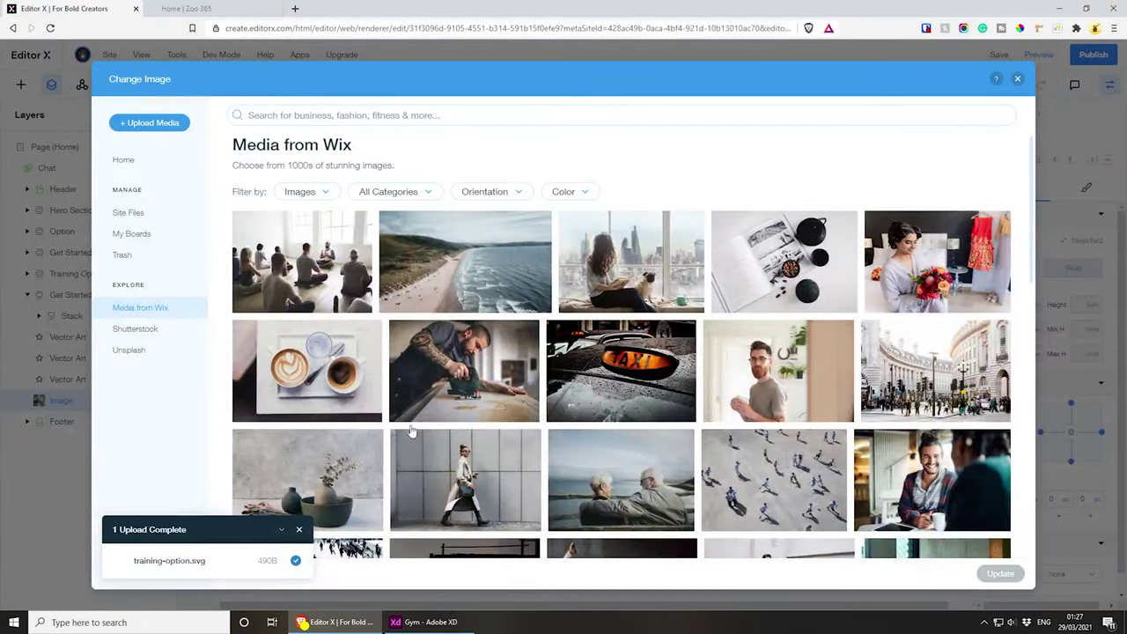
- Search Unsplash for "gym weights" and replace the section's background with the photo of a person gripping a barbell on dark floor tiles
left_click(151, 351)
left_click(392, 118)
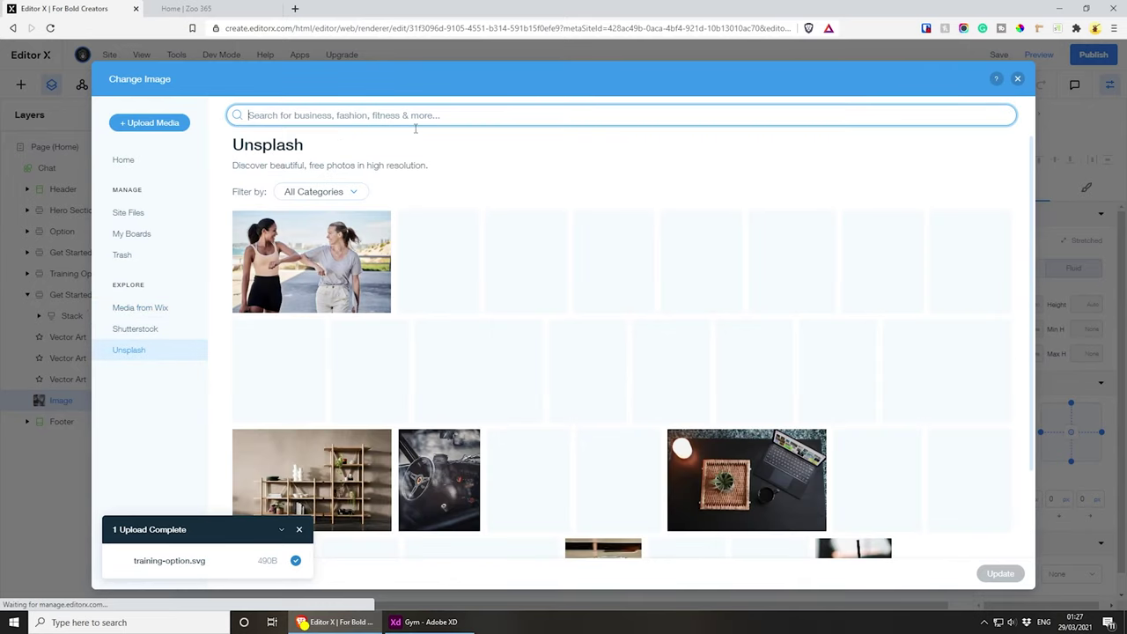
type("gym weights")
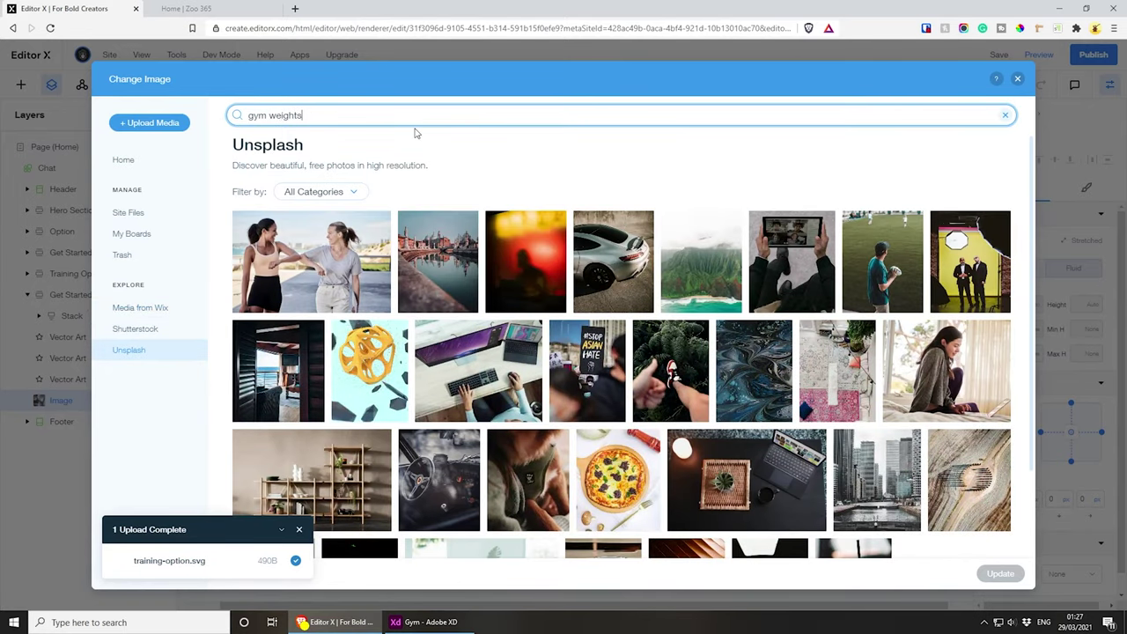
key("Return")
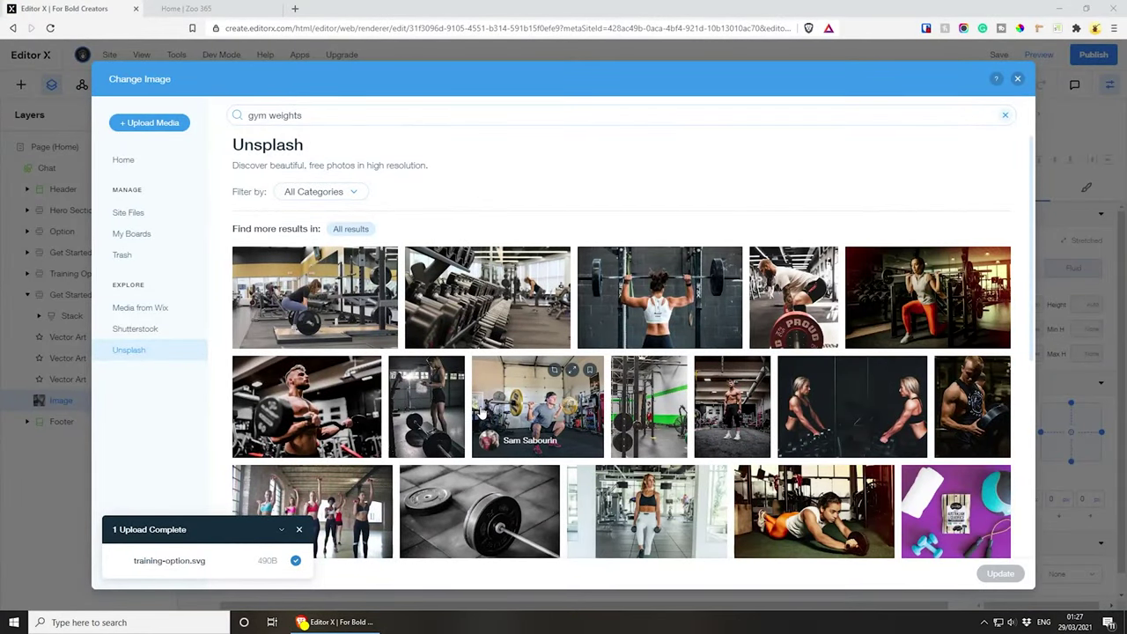
scroll(482, 414, "down", 3)
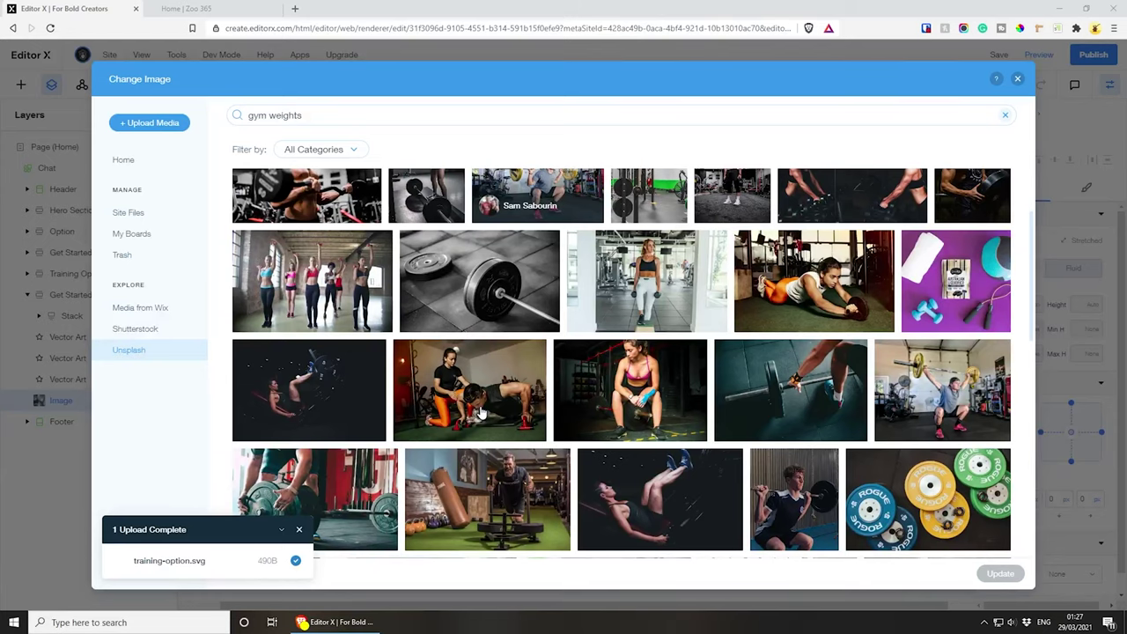
mouse_move(482, 414)
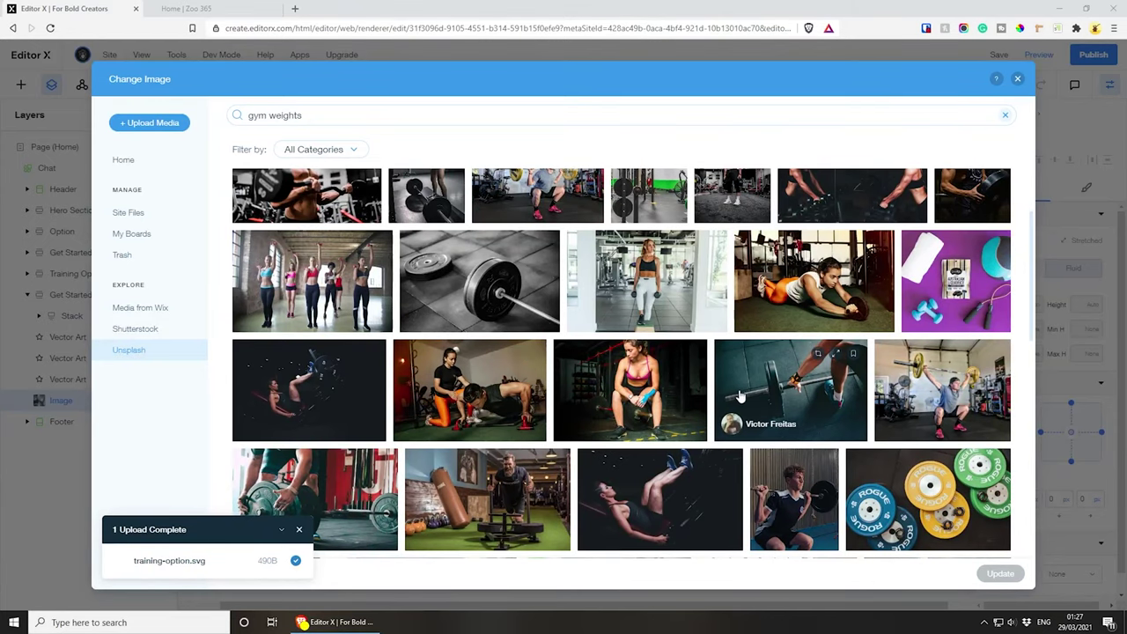
scroll(729, 391, "down", 5)
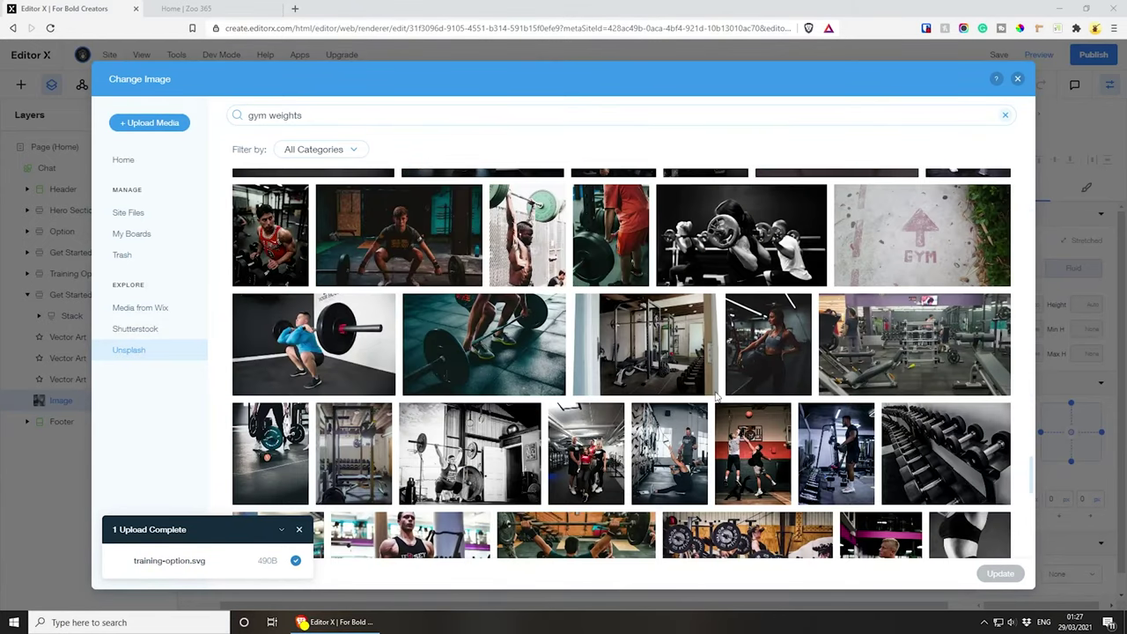
left_click(505, 369)
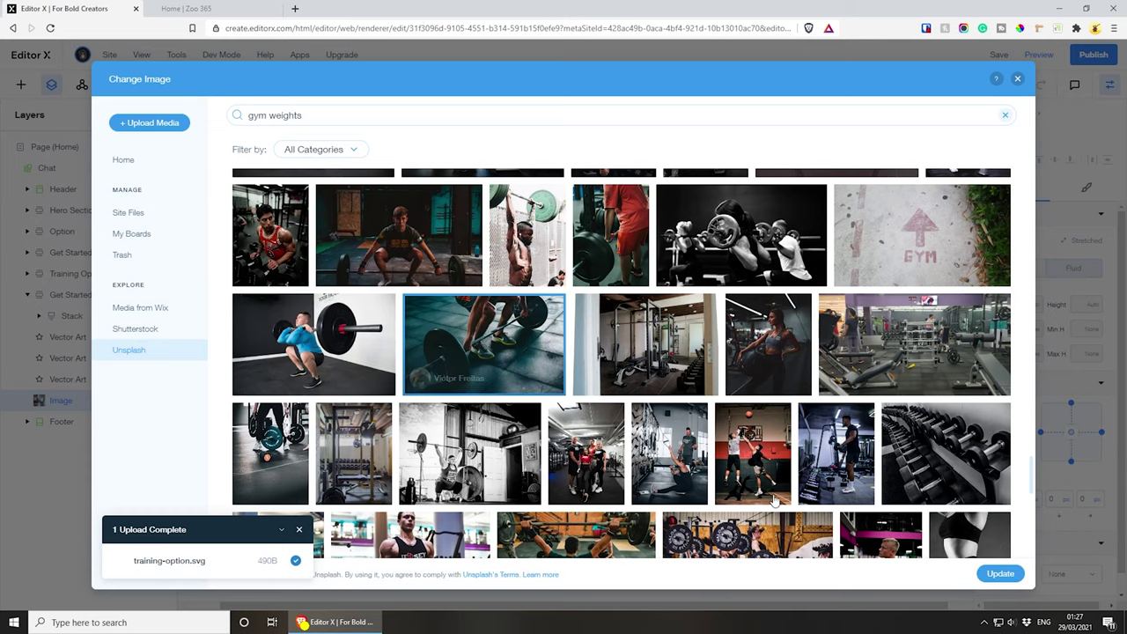
left_click(994, 574)
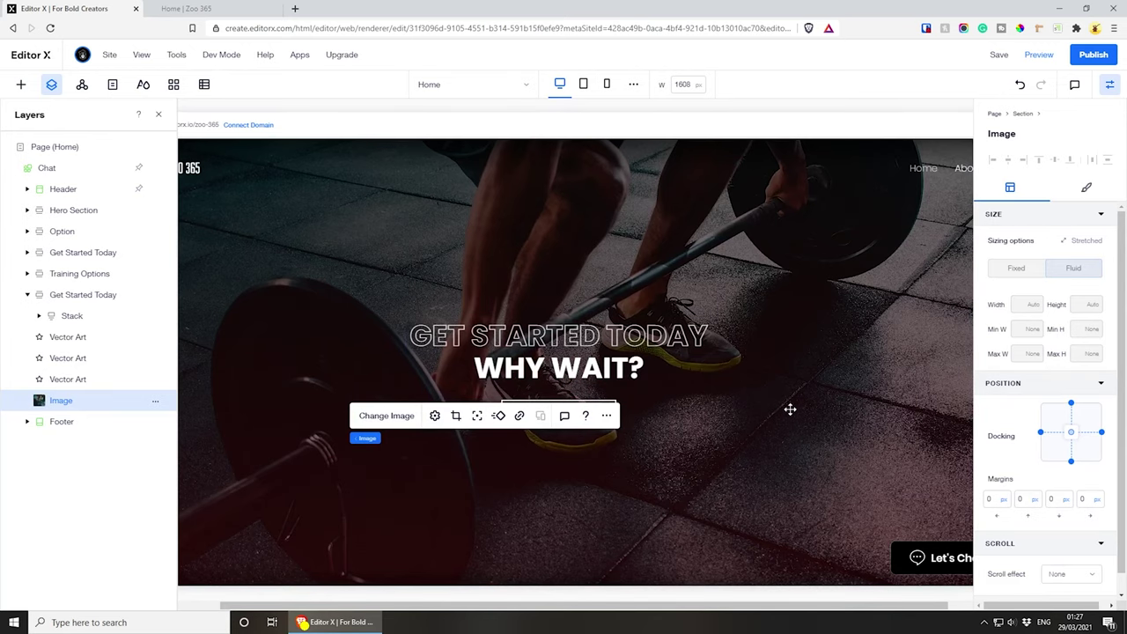
- Delete the full-size dark vector art overlay covering the barbell photo in the lower Get Started Today section
left_click(159, 115)
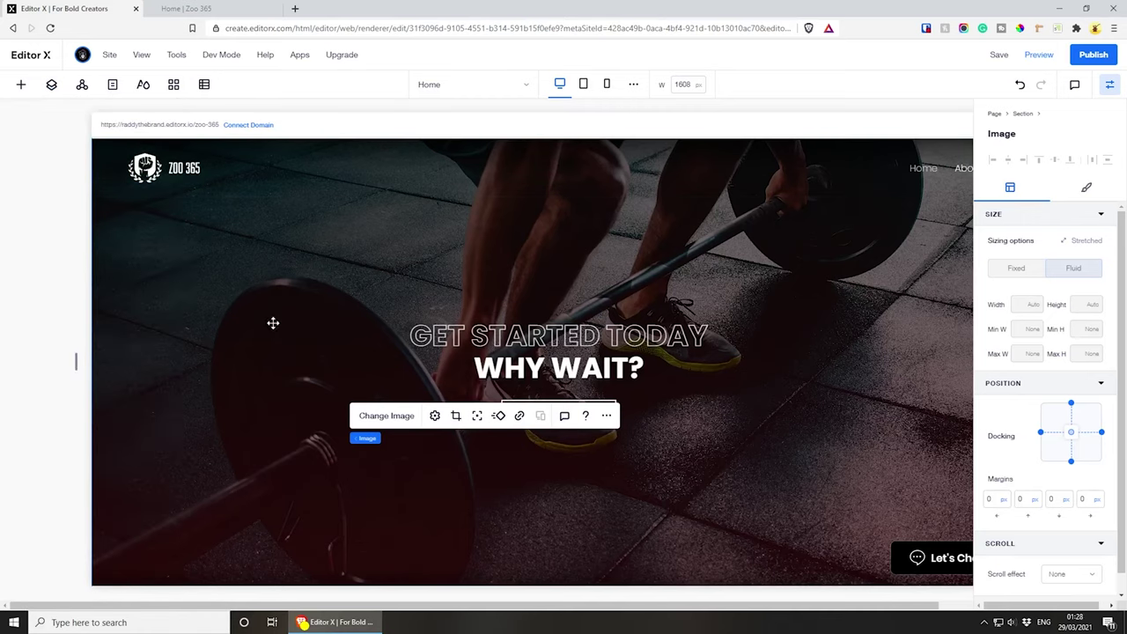
left_click(355, 334)
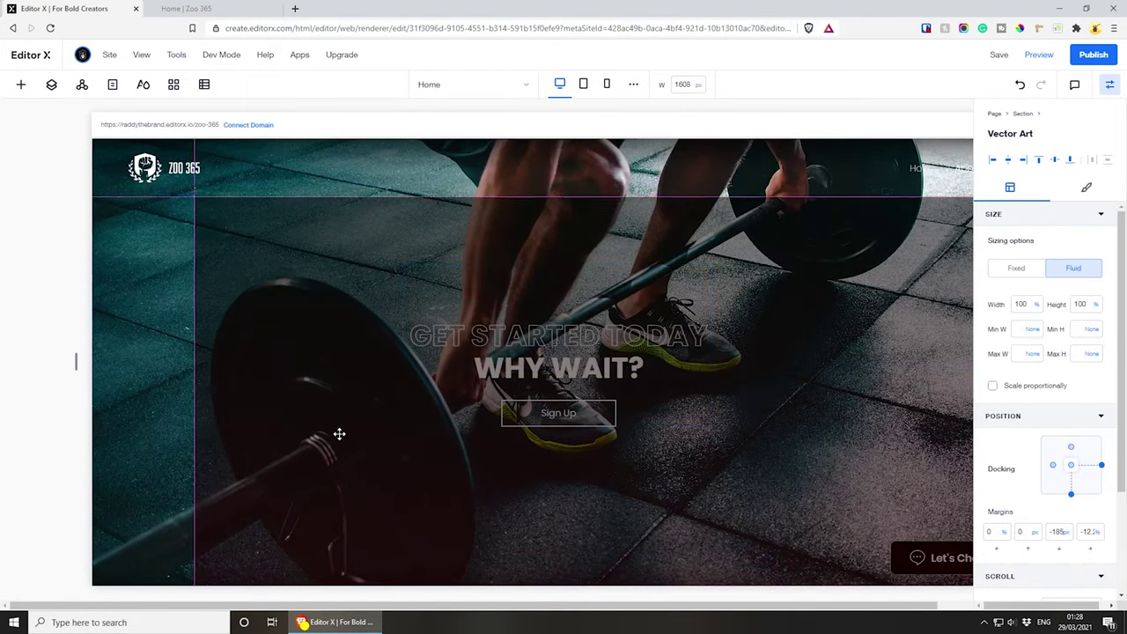
scroll(317, 422, "up", 3)
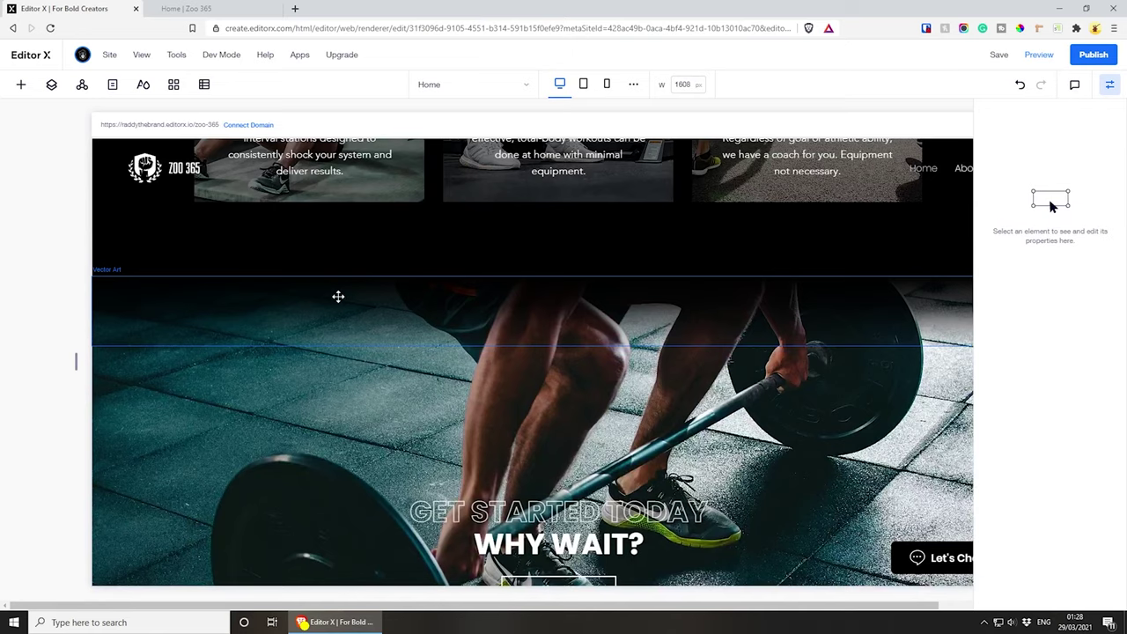
scroll(339, 292, "down", 5)
scroll(328, 422, "up", 3)
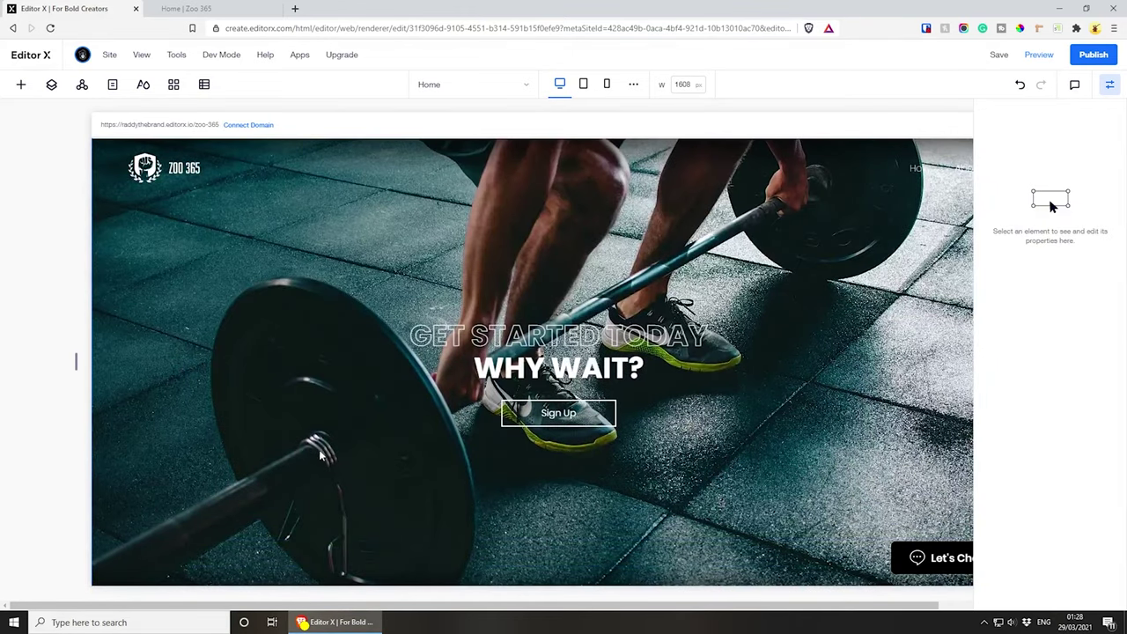
scroll(317, 431, "up", 2)
scroll(309, 414, "down", 3)
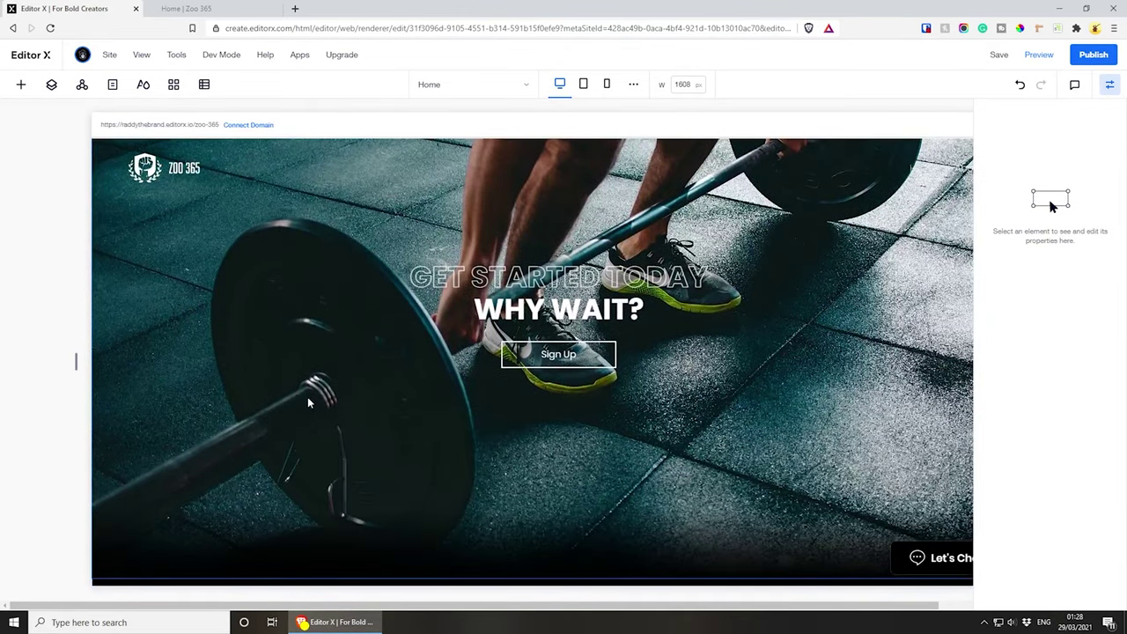
- Add a square basic shape onto the barbell photo in the lower Get Started Today section
scroll(307, 401, "up", 1)
scroll(387, 326, "up", 1)
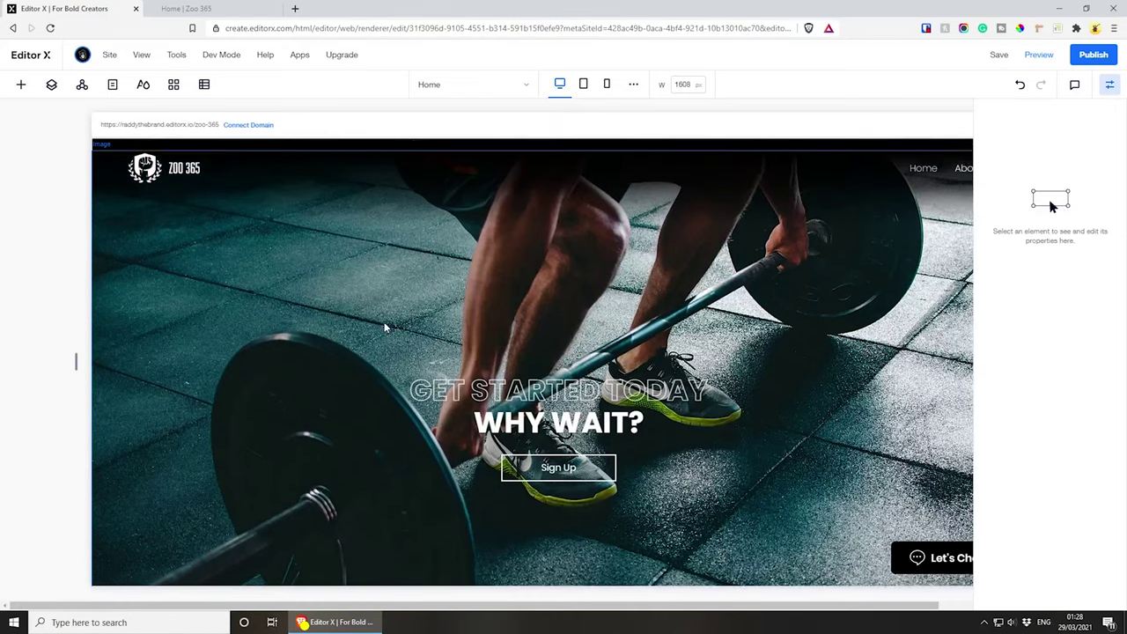
scroll(337, 390, "down", 5)
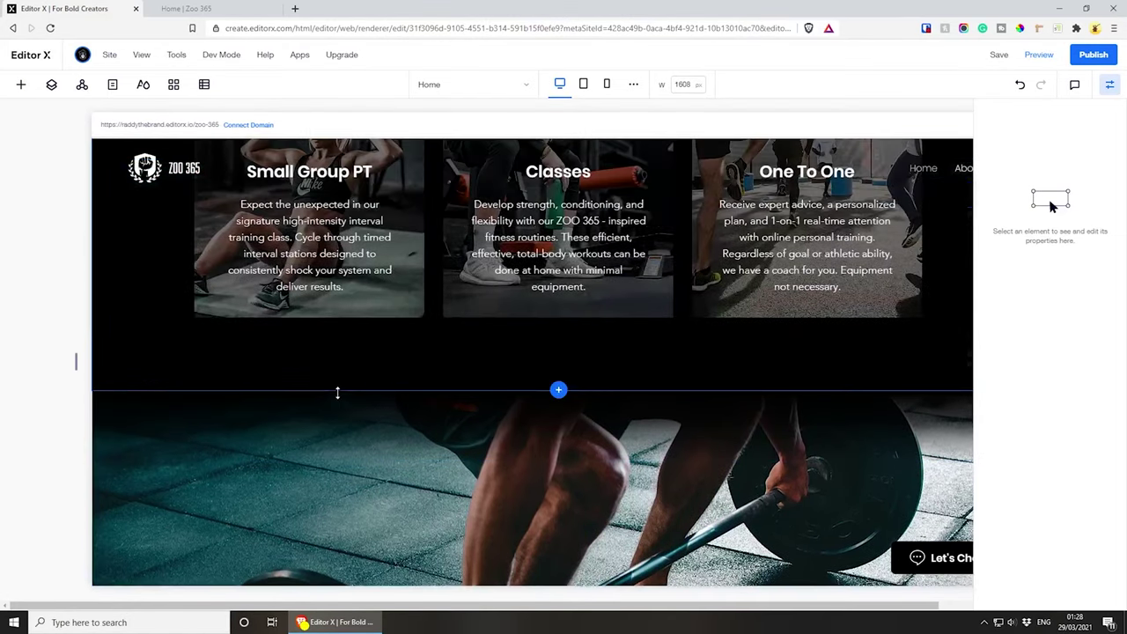
scroll(338, 397, "up", 2)
scroll(335, 392, "down", 1)
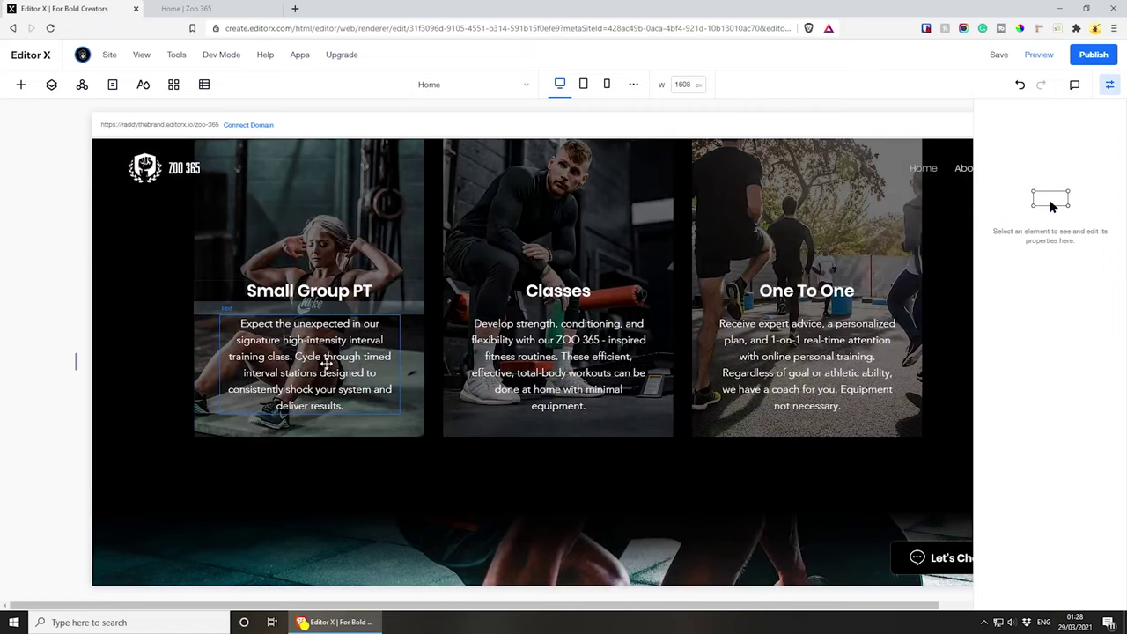
scroll(333, 388, "up", 2)
scroll(352, 369, "up", 4)
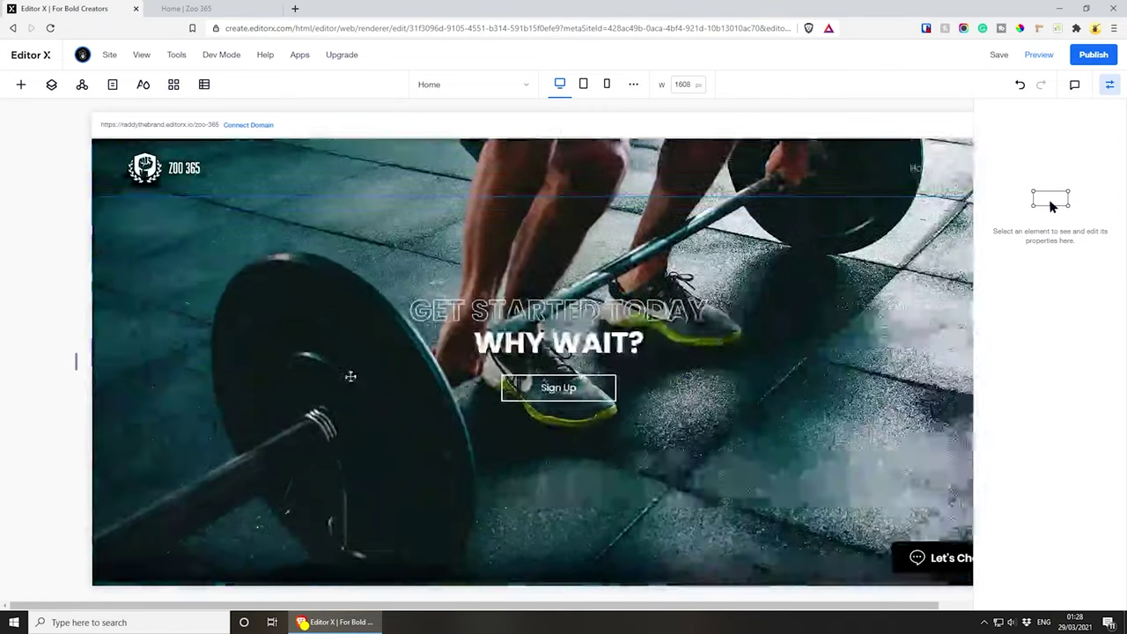
left_click(19, 84)
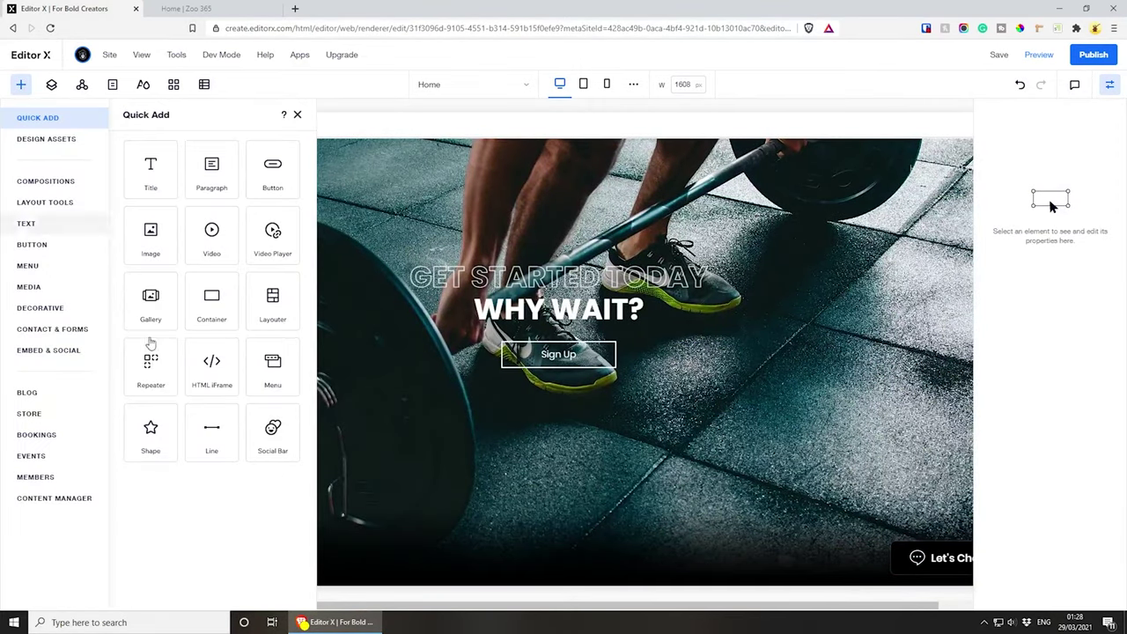
left_click(151, 431)
left_click_drag(564, 368, 294, 326)
left_click(315, 262)
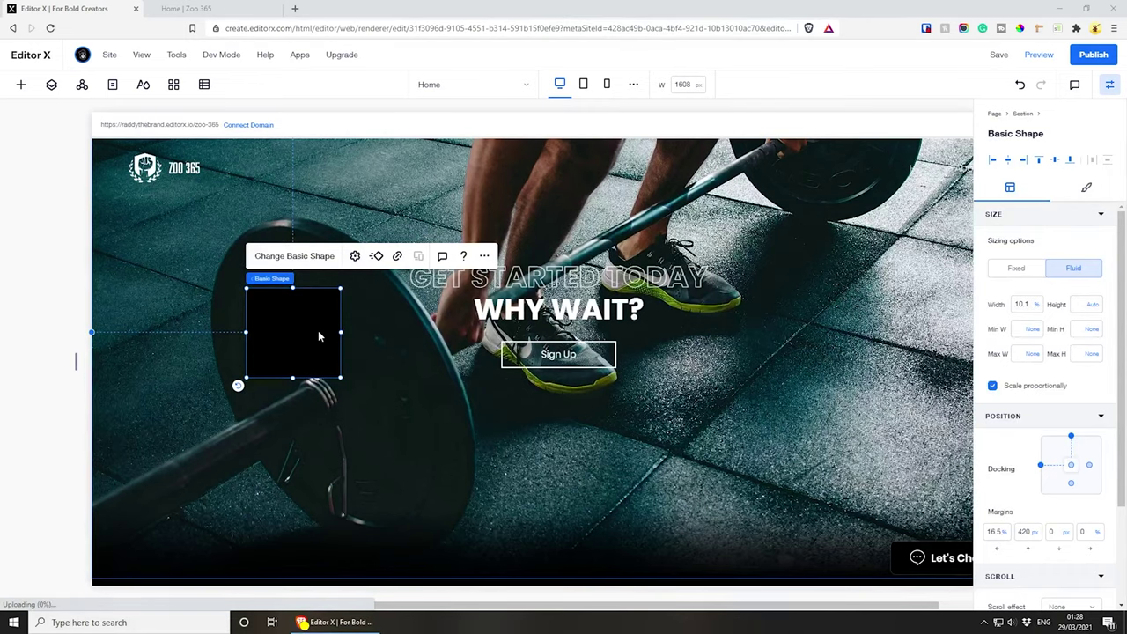
- Set the square shape's fill opacity to 60%
left_click(1086, 187)
type("60")
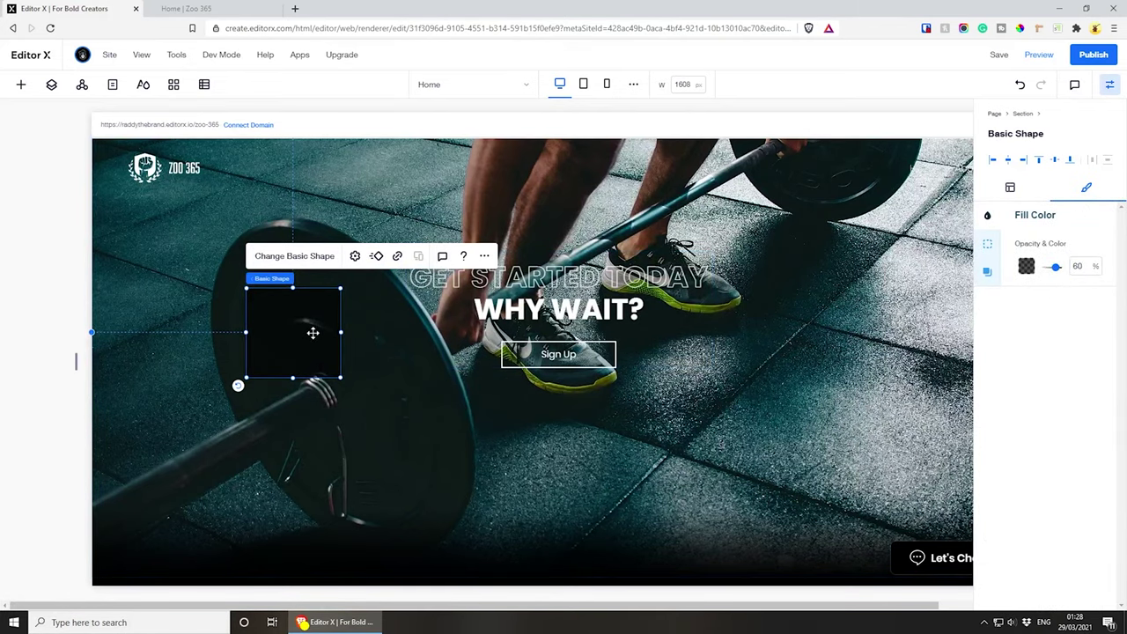
left_click(354, 255)
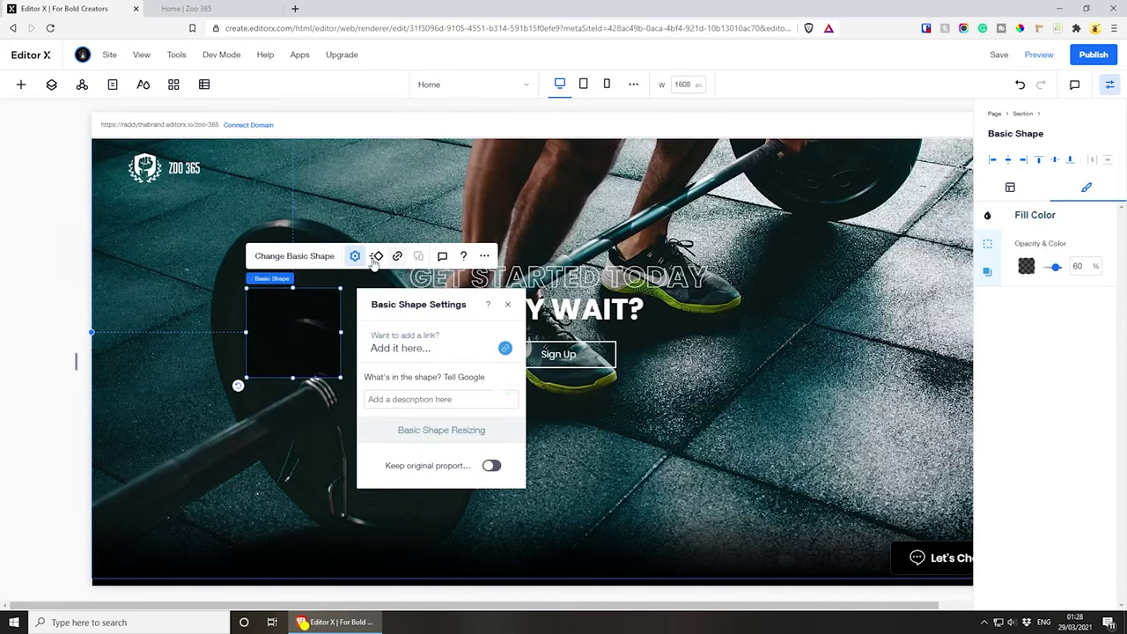
left_click(273, 329)
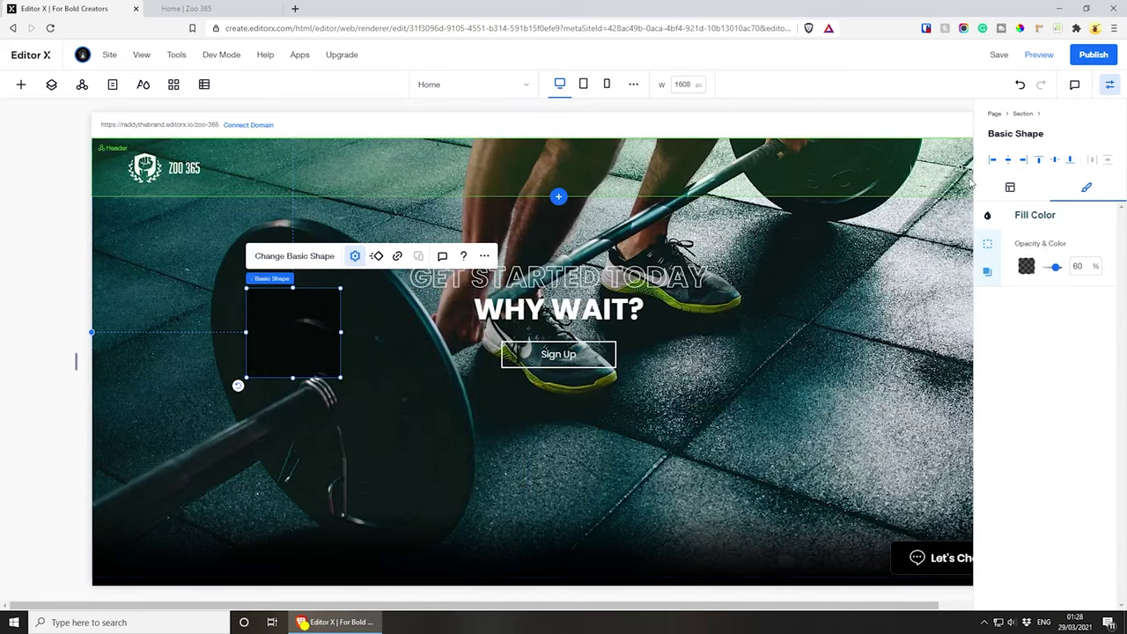
- Try to widen the square shape to 100% with its current docking, and undo the change
left_click(1010, 187)
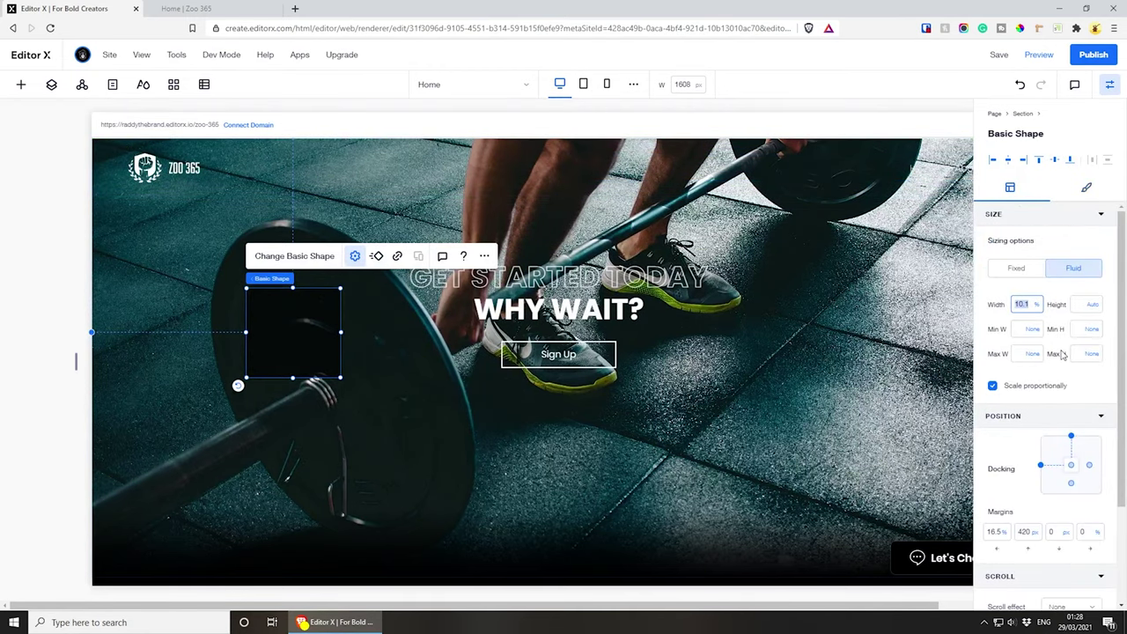
key("Return")
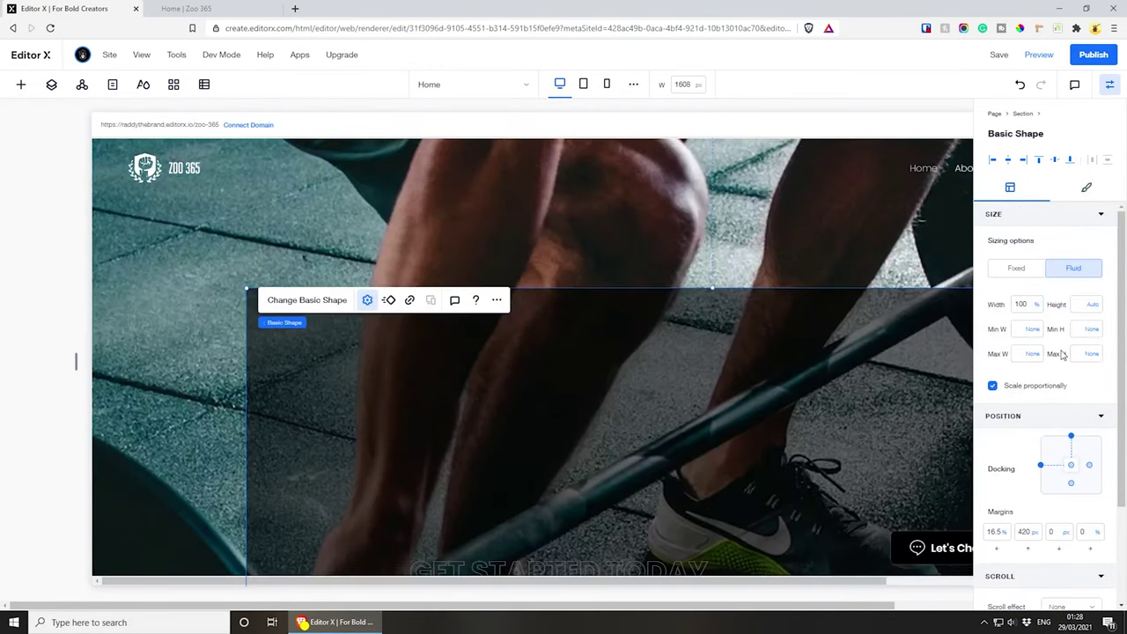
left_click(1072, 438)
left_click(1041, 466)
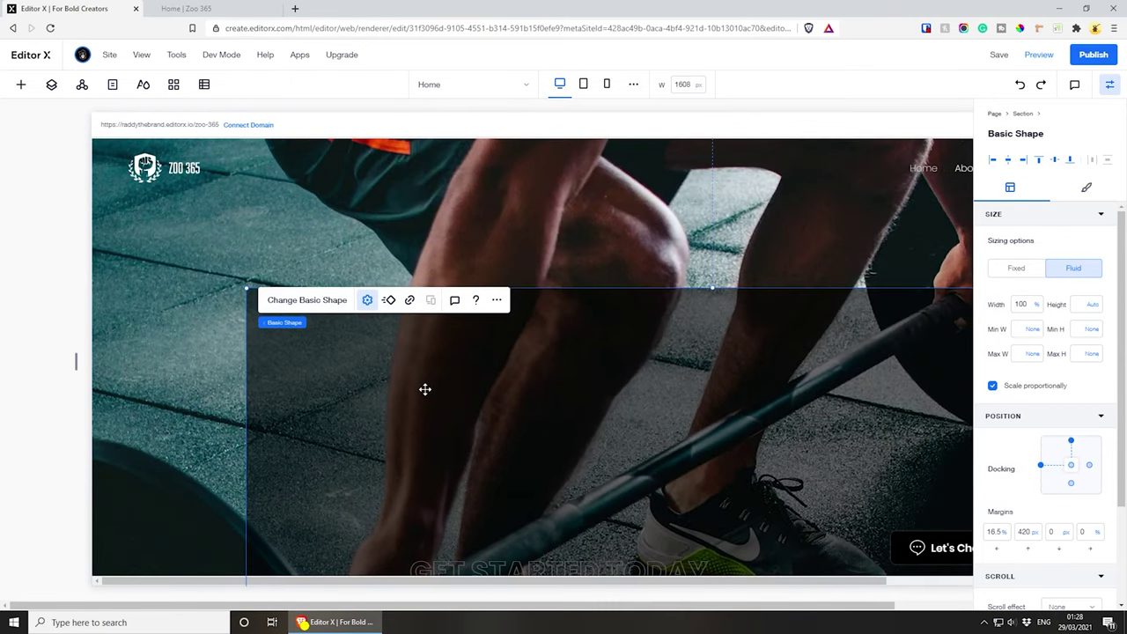
key("ctrl+z")
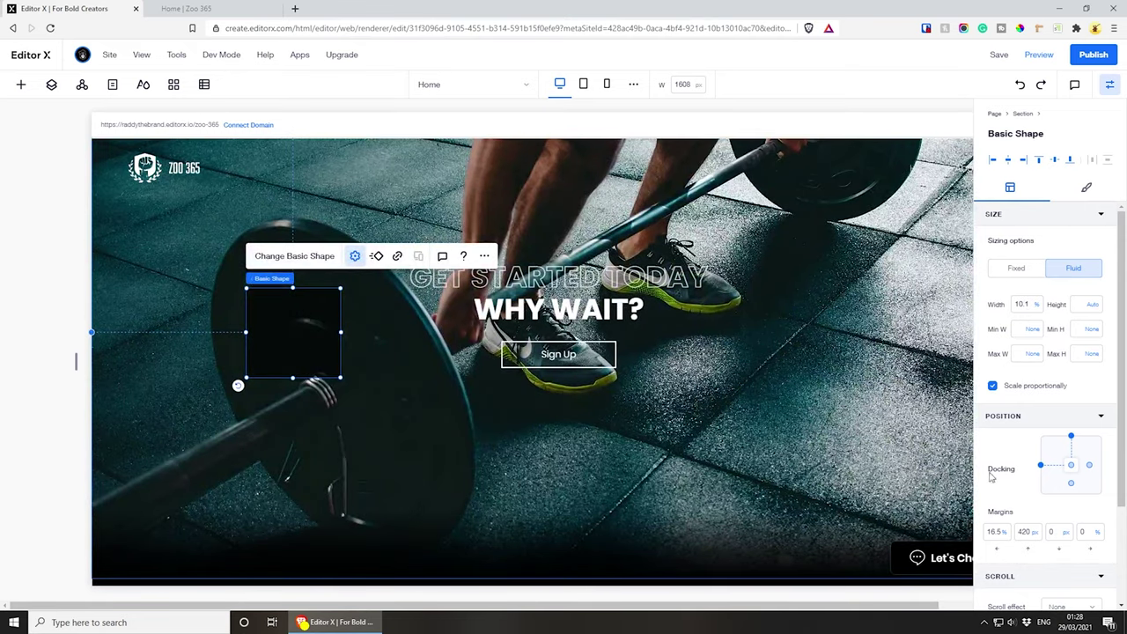
- Dock the square shape to the section's centre, zero its margins, and set its width to 100%
left_click(1042, 467)
left_click(1072, 437)
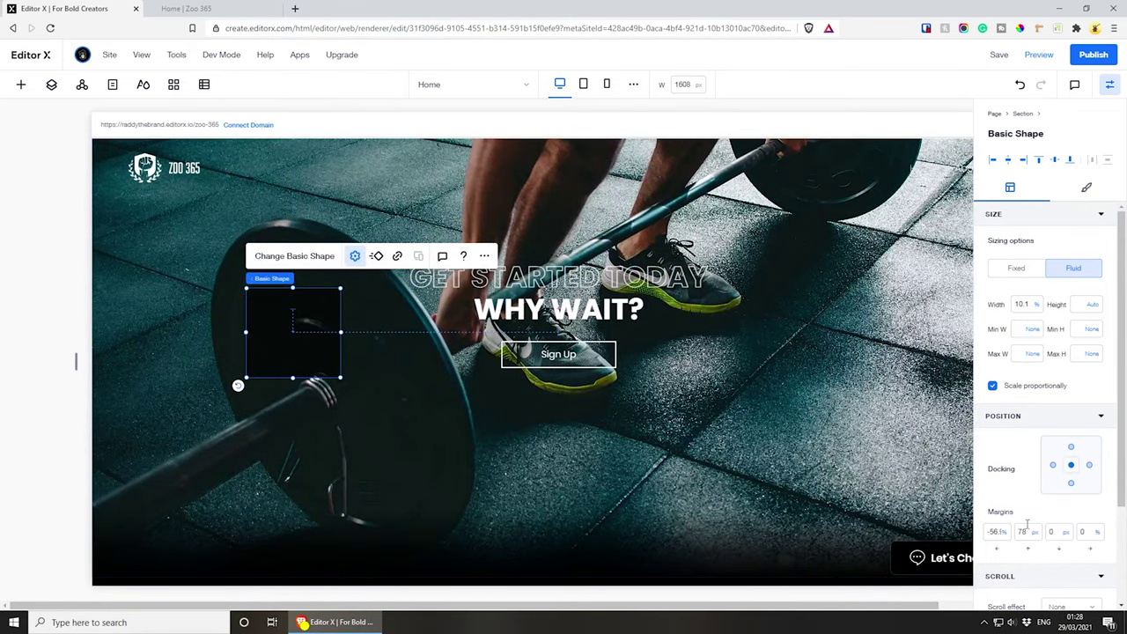
left_click(1024, 534)
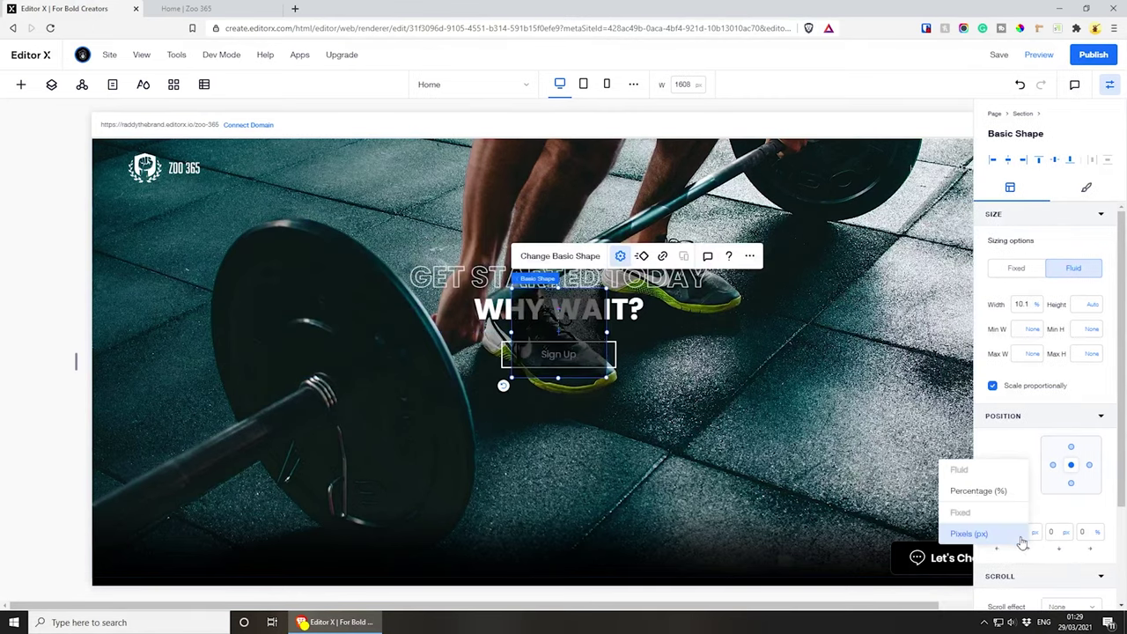
left_click(1022, 534)
type("0")
key("Return")
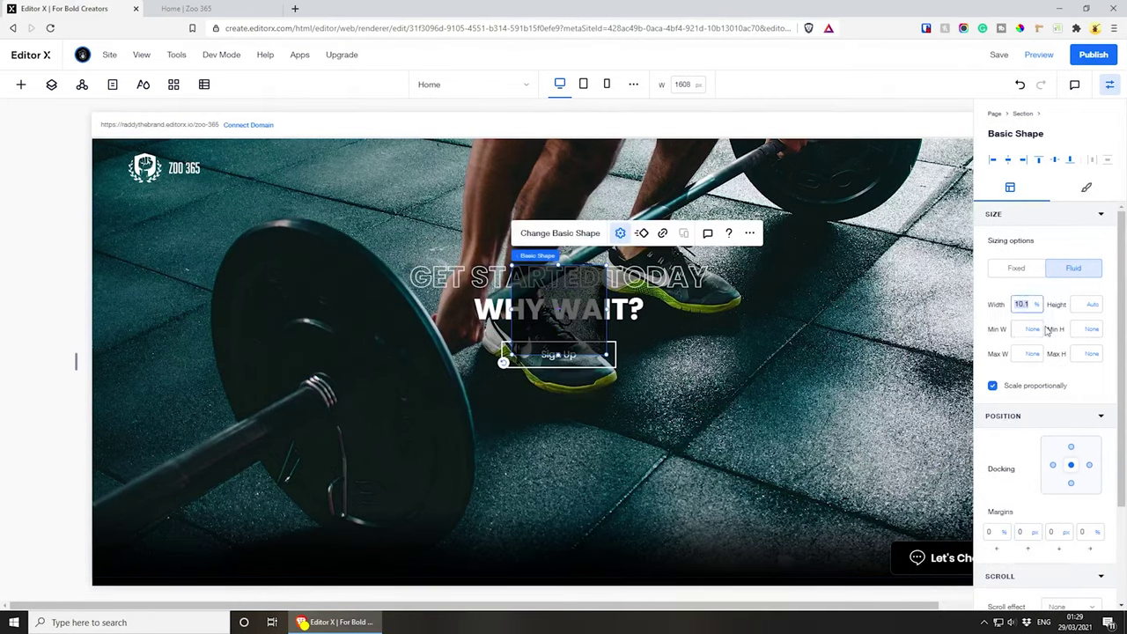
type("100")
key("Return")
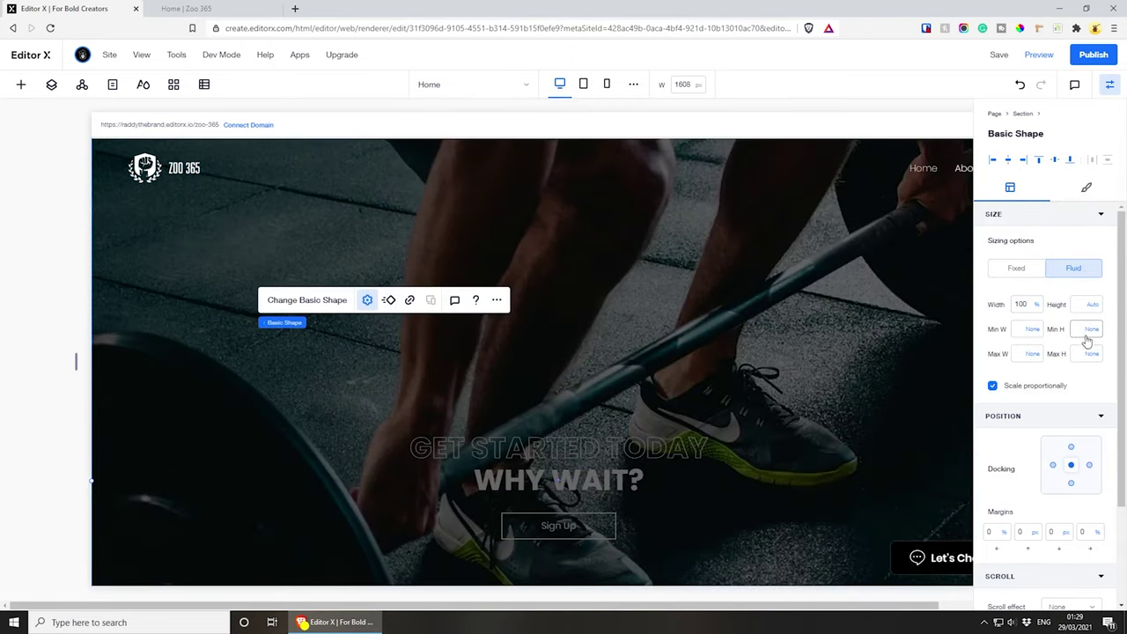
- Move the Basic Shape layer directly above the Image layer in the lower Get Started Today section, beneath the text and button
scroll(646, 335, "up", 1)
scroll(647, 335, "down", 5)
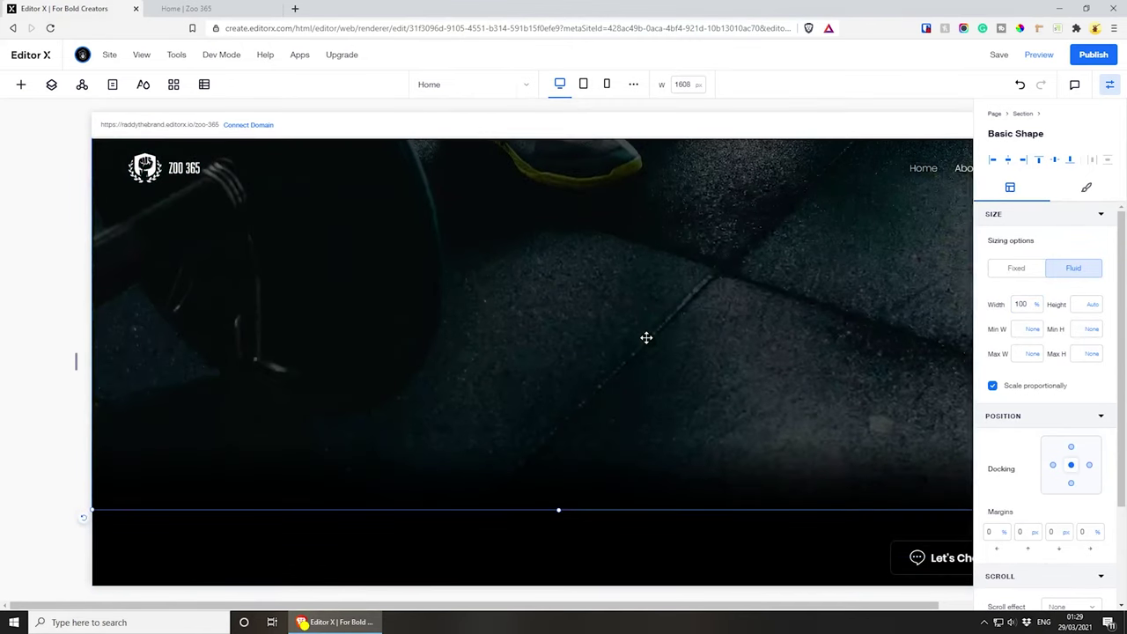
scroll(899, 347, "up", 1)
scroll(845, 349, "down", 2)
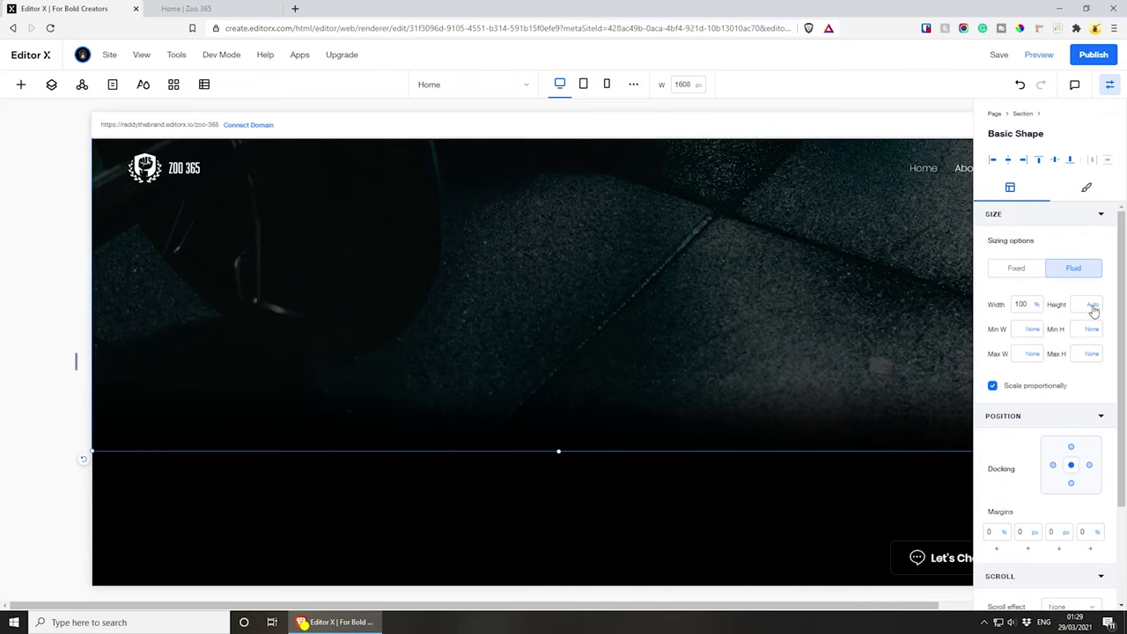
scroll(773, 416, "up", 4)
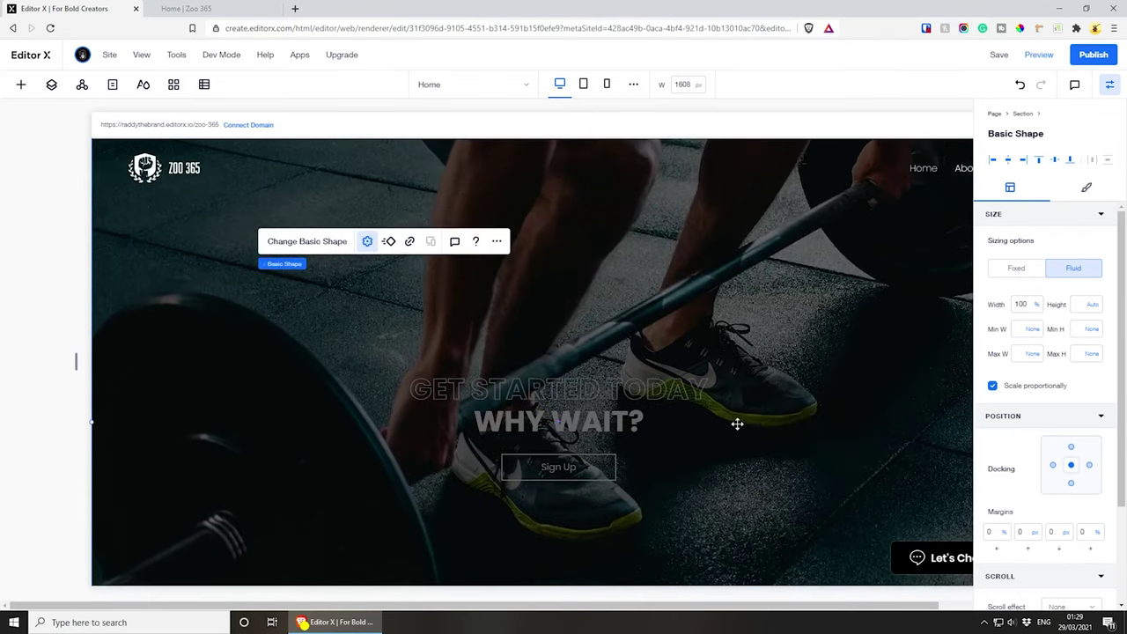
scroll(614, 398, "up", 3)
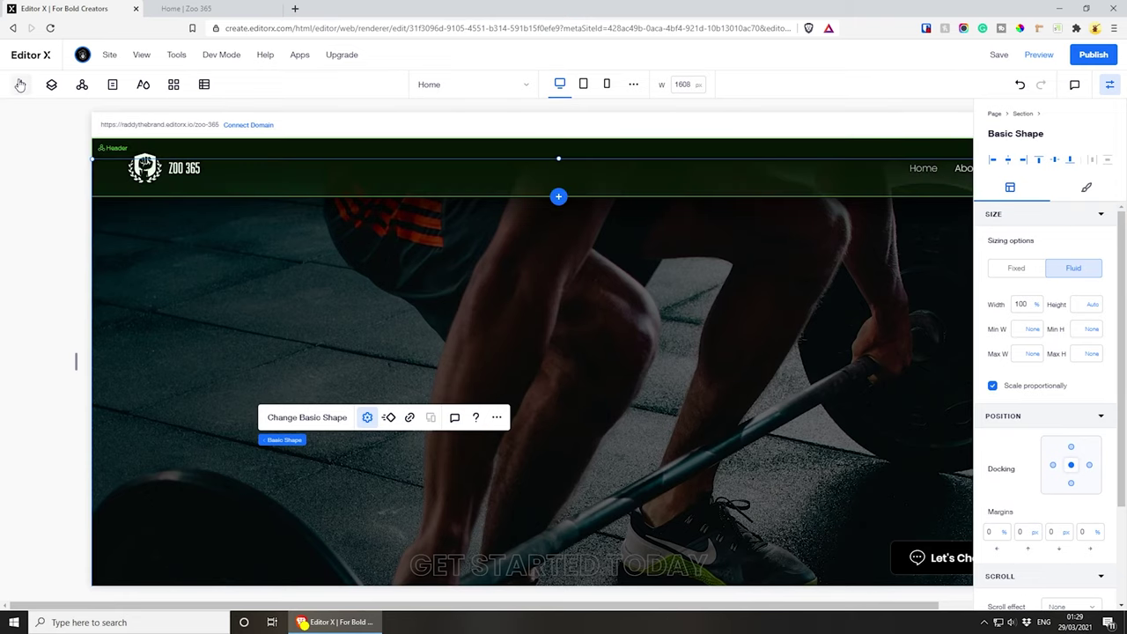
left_click(49, 85)
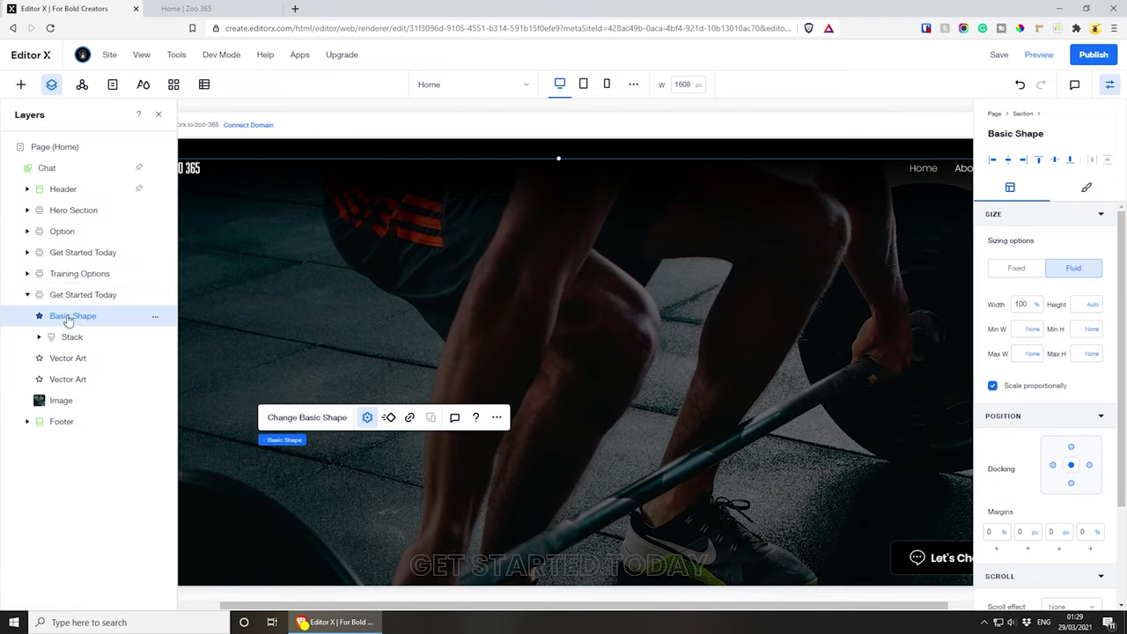
left_click_drag(70, 324, 70, 383)
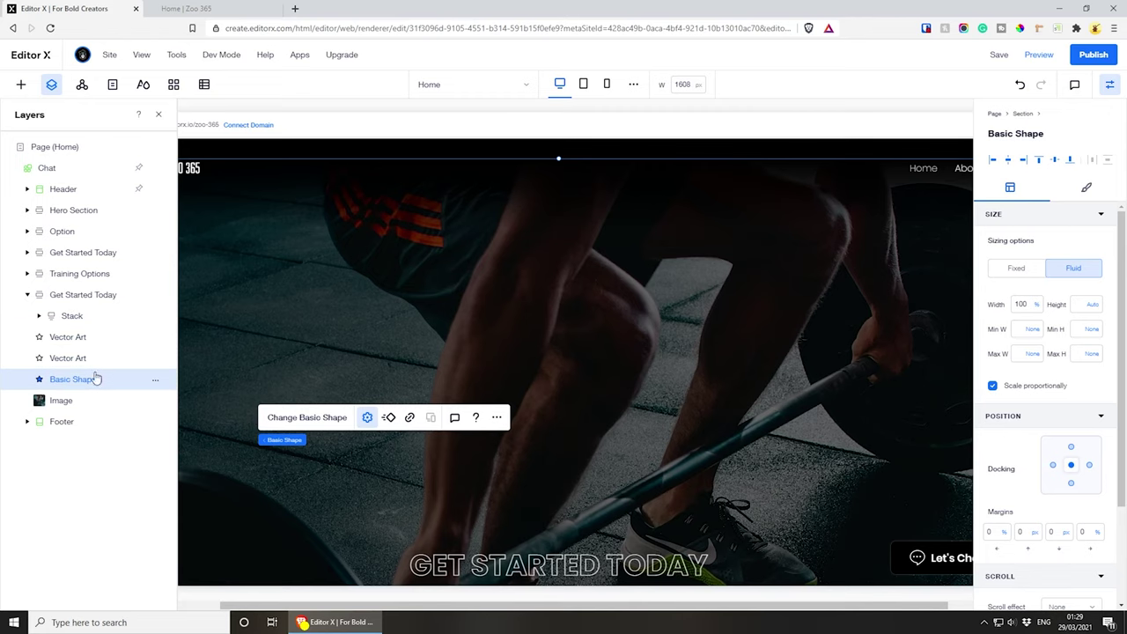
scroll(566, 334, "down", 3)
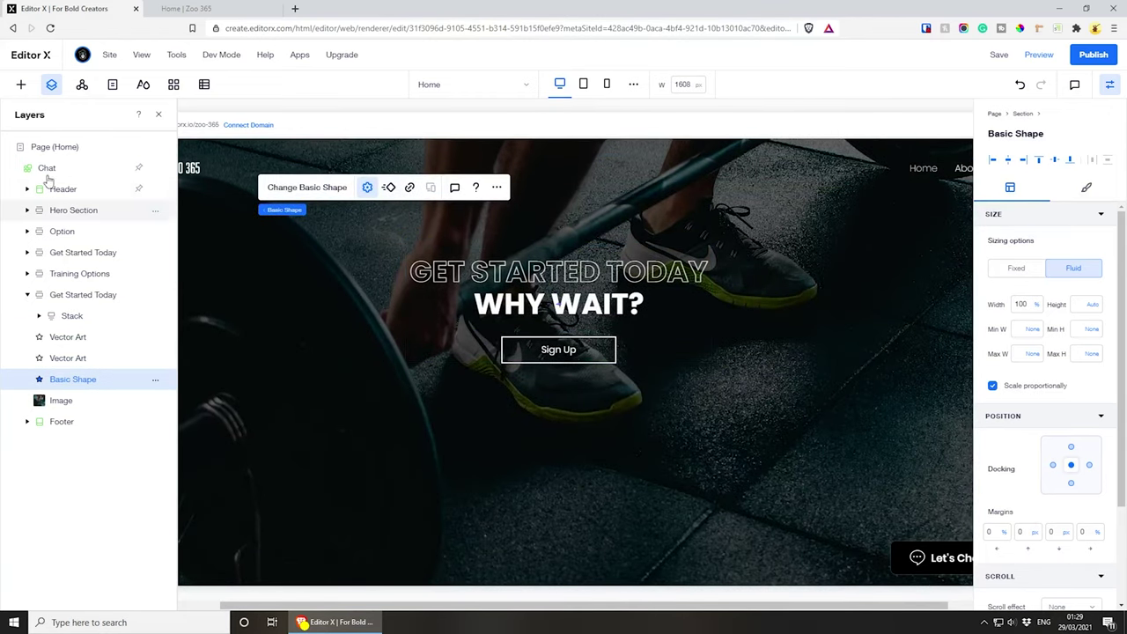
left_click(158, 117)
- Try to shift the dark overlay shape sideways over the barbell photo and change its height, and undo the shift
scroll(590, 367, "up", 3)
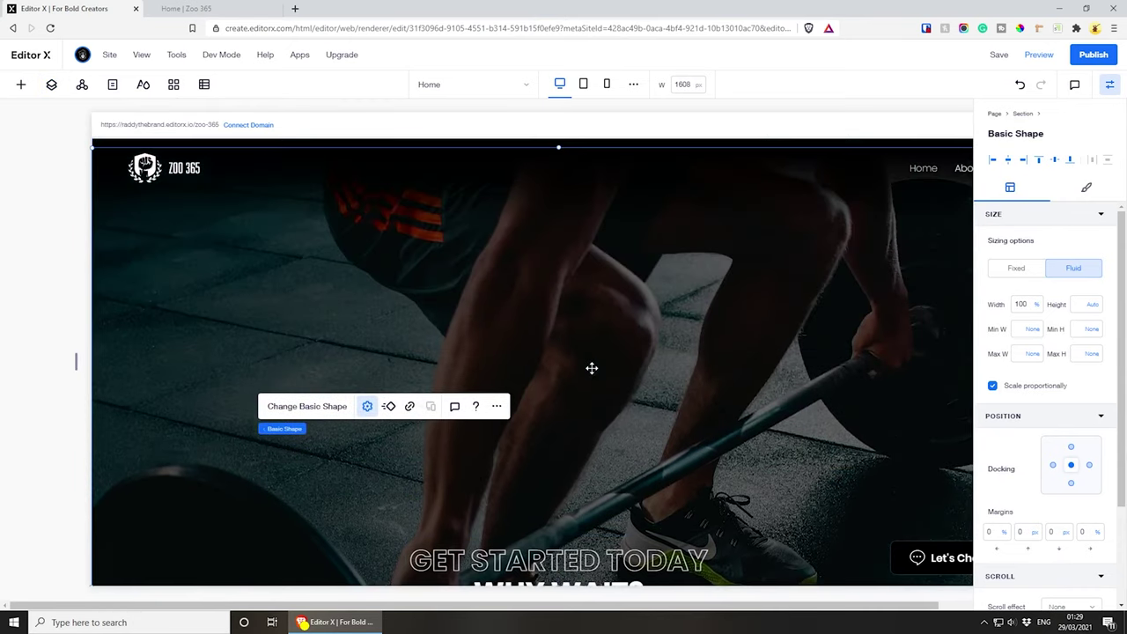
scroll(590, 367, "down", 3)
scroll(591, 368, "down", 3)
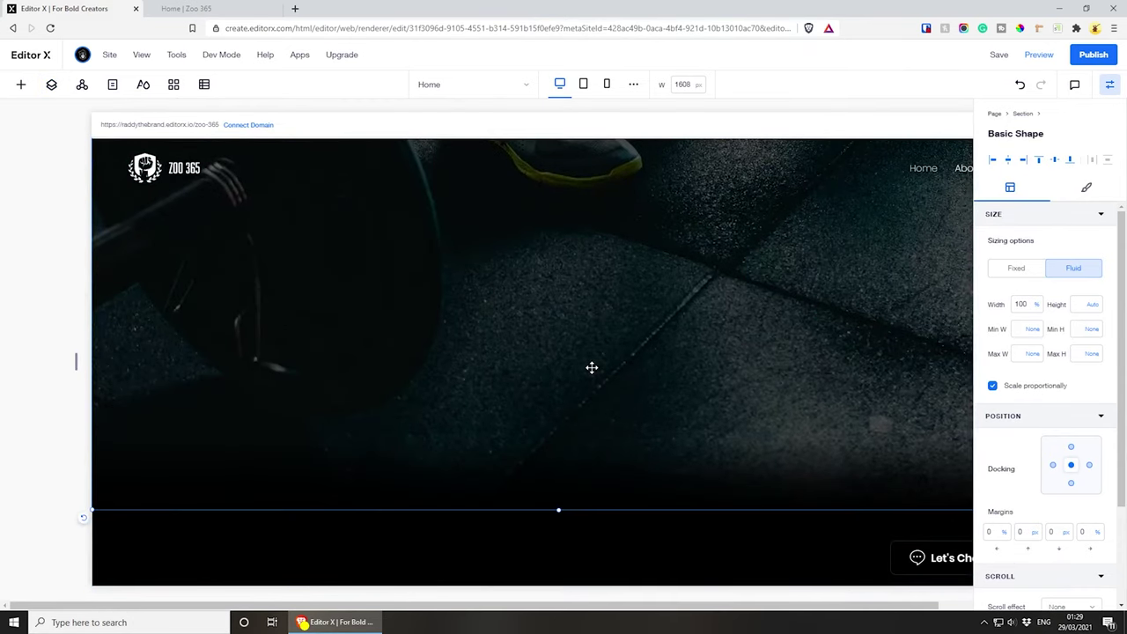
scroll(590, 367, "up", 3)
left_click(329, 308)
left_click(332, 309)
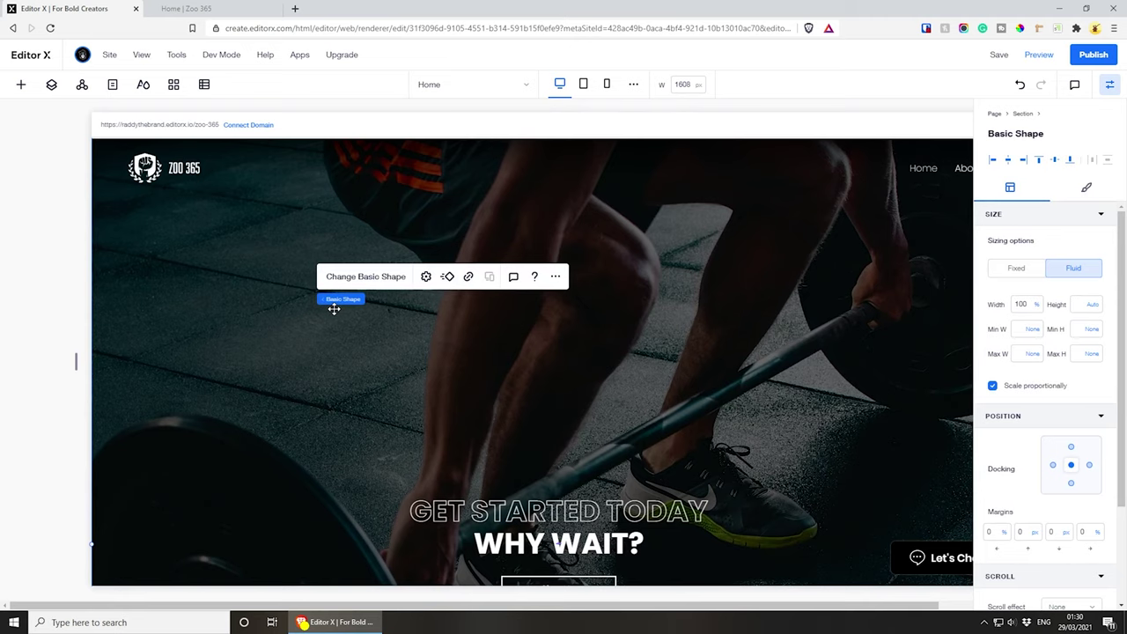
left_click(589, 385)
scroll(168, 271, "down", 1)
left_click(185, 295)
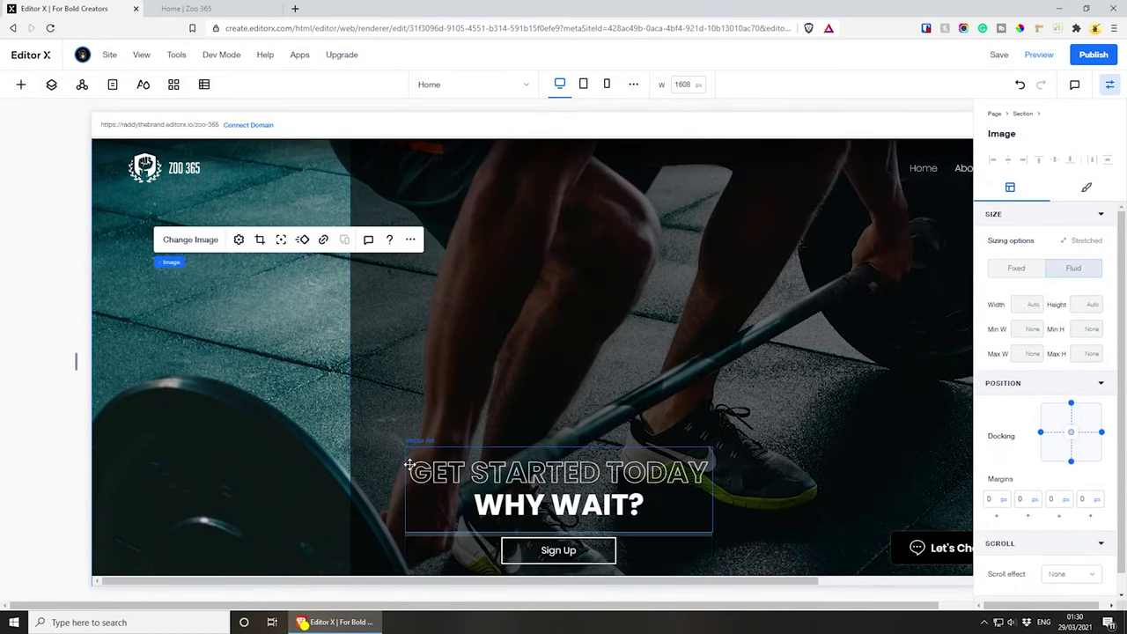
scroll(261, 427, "down", 3)
scroll(258, 422, "down", 3)
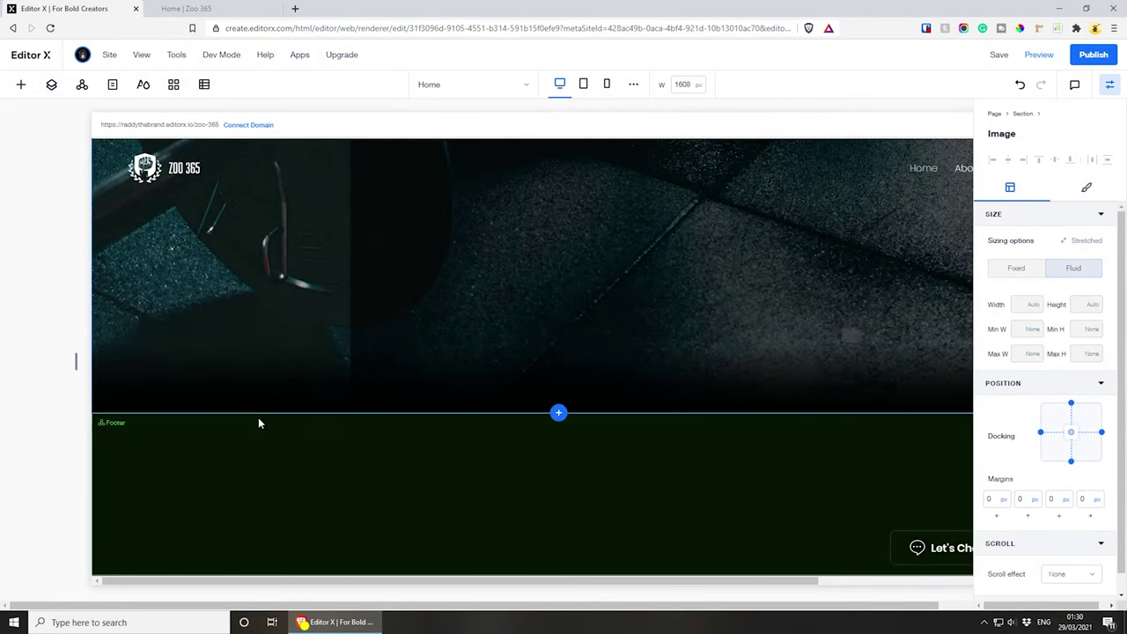
left_click(501, 320)
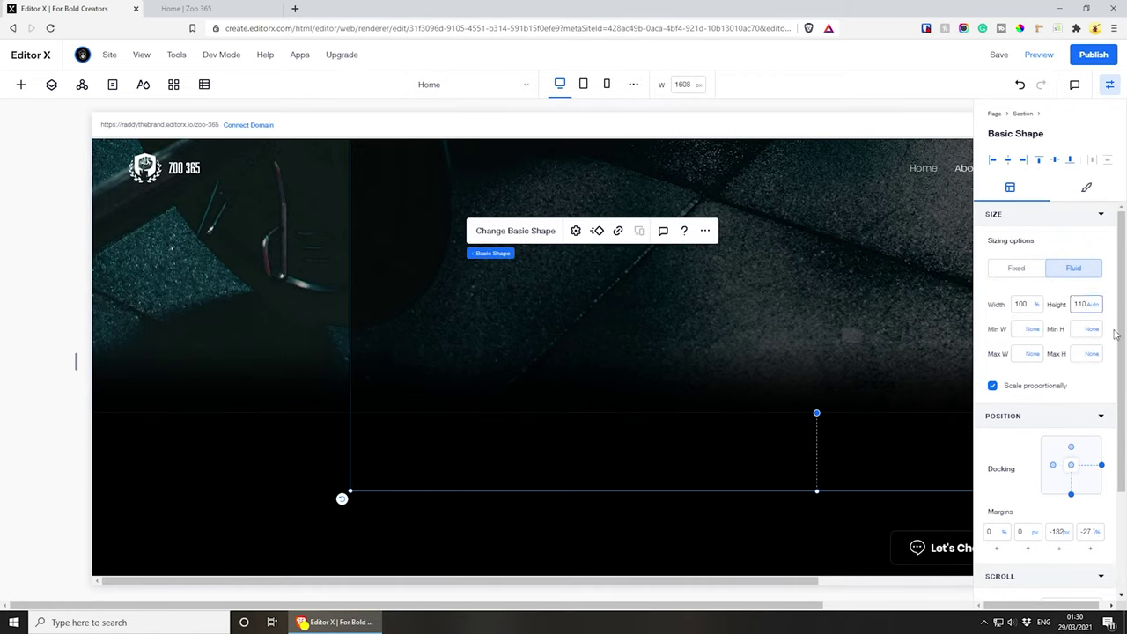
left_click(1092, 308)
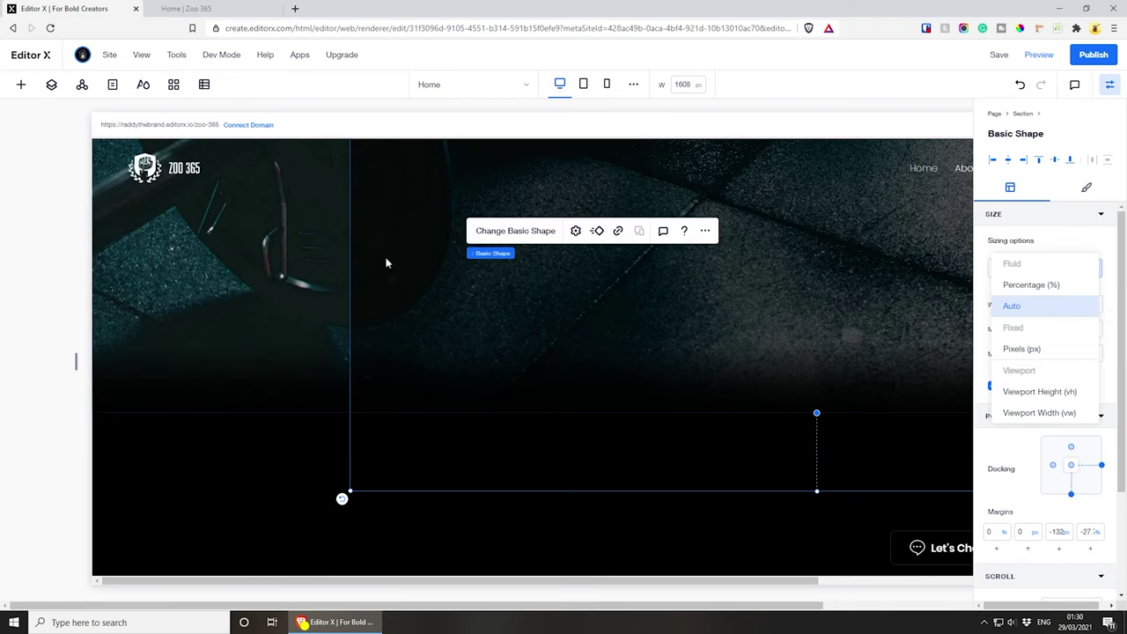
key("Escape")
key("ctrl+z")
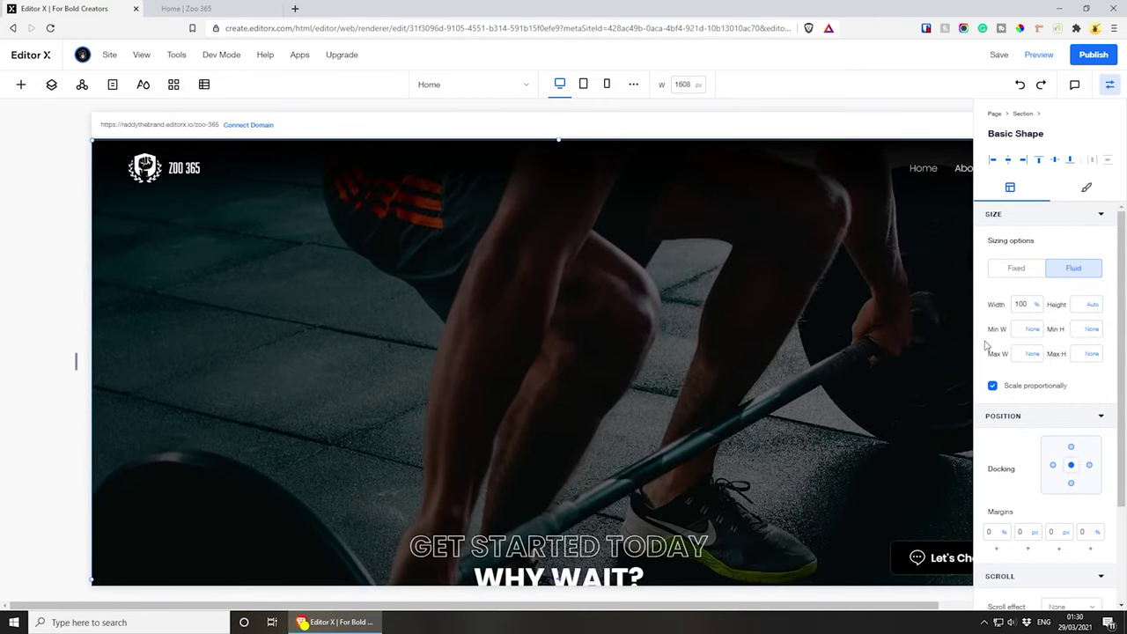
- Set the dark overlay shape's height to 100% so that it covers the barbell section
left_click(564, 350)
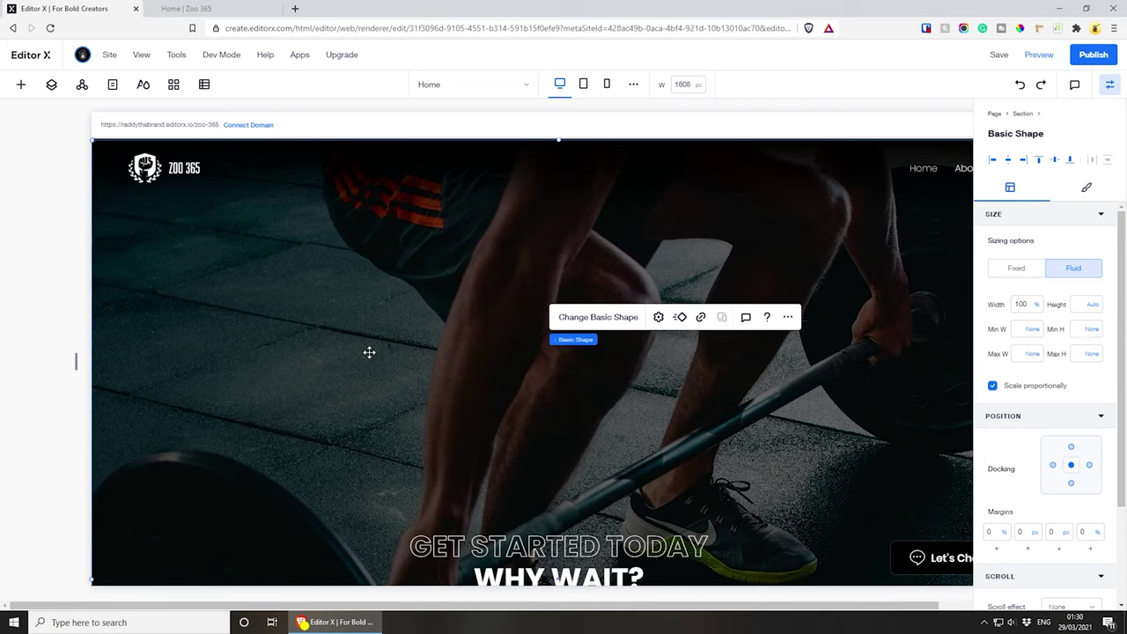
left_click(1090, 305)
left_click(1048, 285)
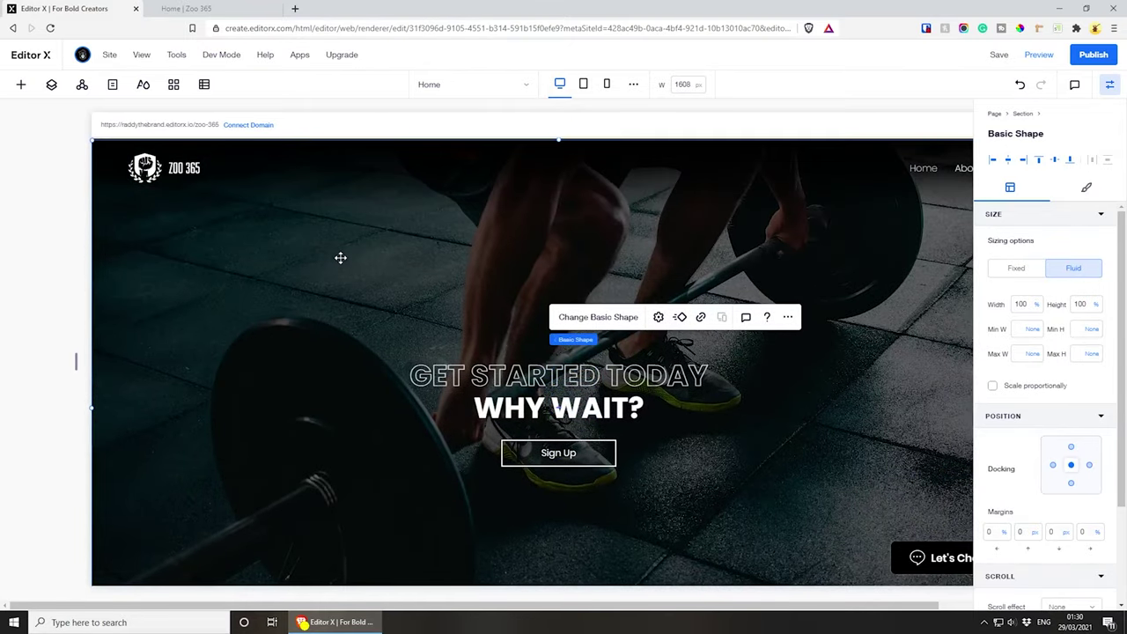
scroll(385, 244, "up", 1)
scroll(385, 314, "down", 3)
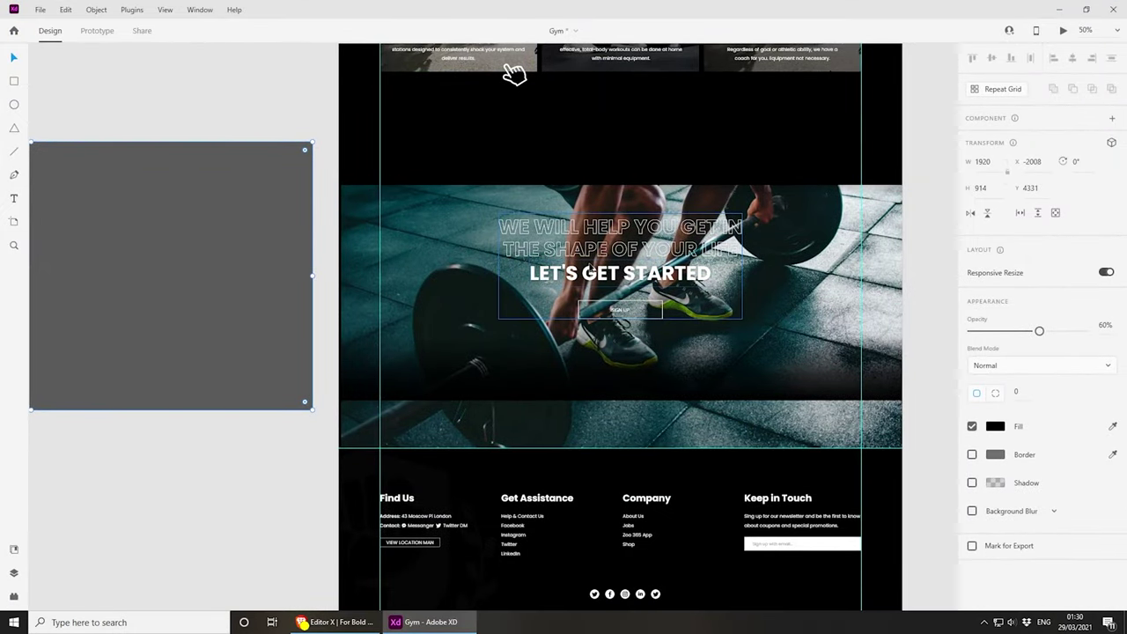
- Step back through the Adobe XD history to restore the dark overlay over the barbell photo, and clear the selection
key("ctrl+shift+z")
key("ctrl+shift+z")
key("ctrl+shift+z")
key("ctrl+shift+z")
key("ctrl+shift+z")
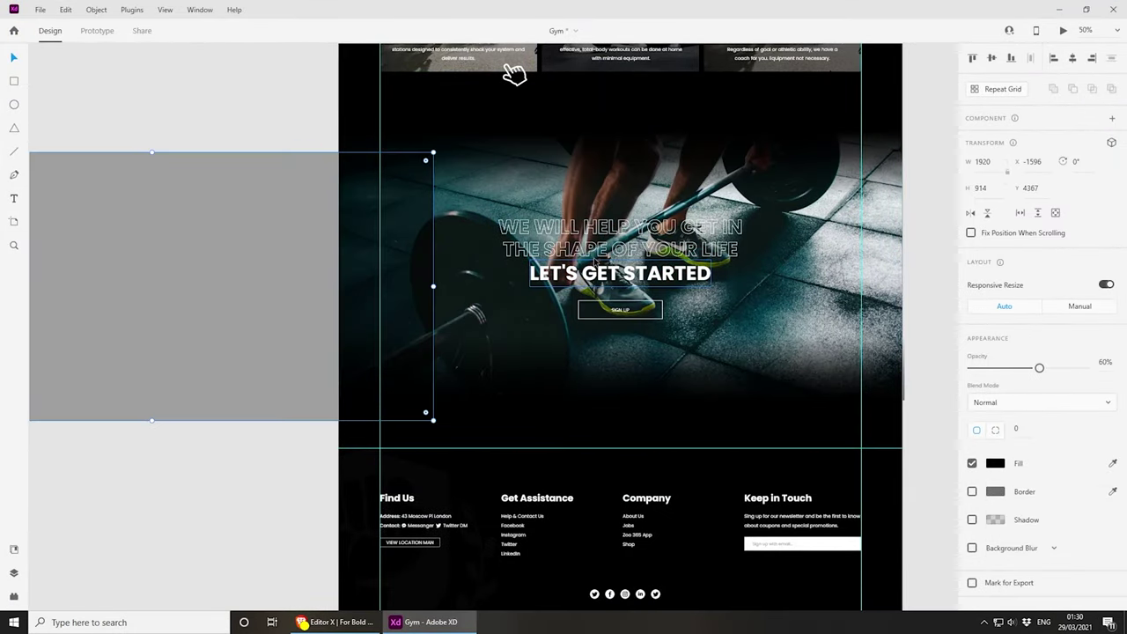
left_click(252, 224)
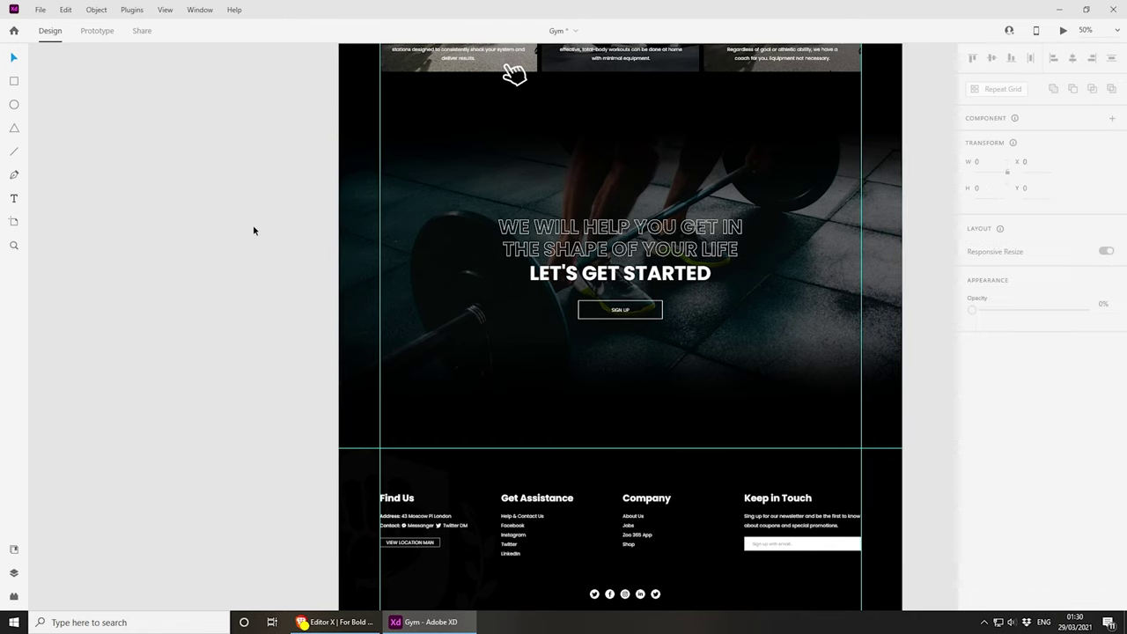
- Export the "We will help you get in the shape of your life / Let's get started" heading group as an SVG to the Desktop
scroll(559, 337, "up", 3)
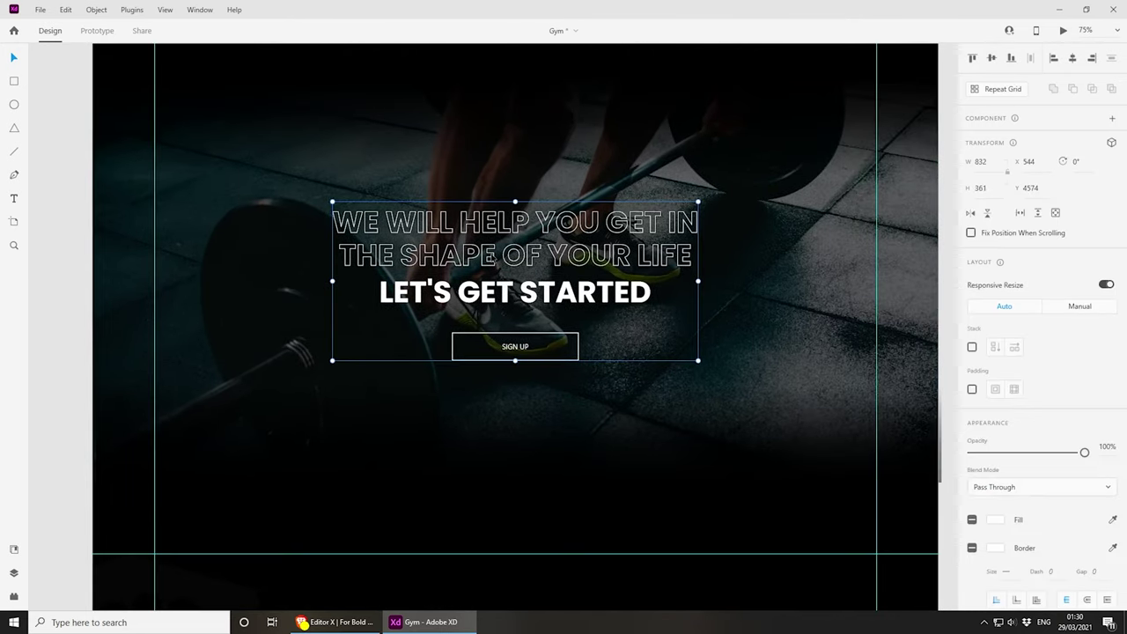
double_click(522, 293)
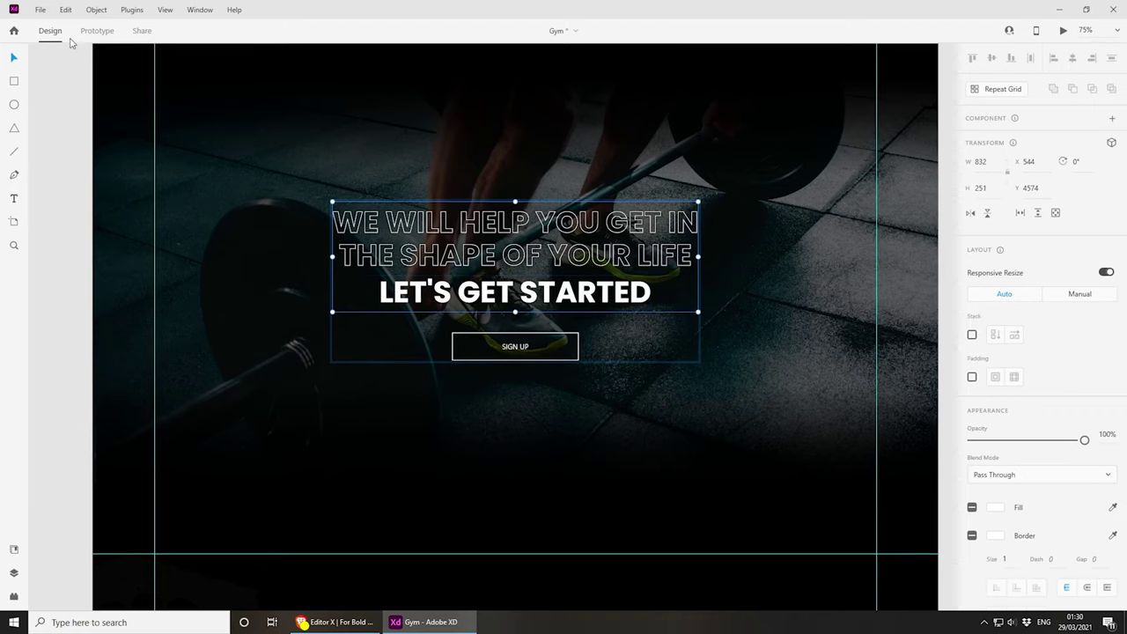
left_click(41, 9)
mouse_move(110, 251)
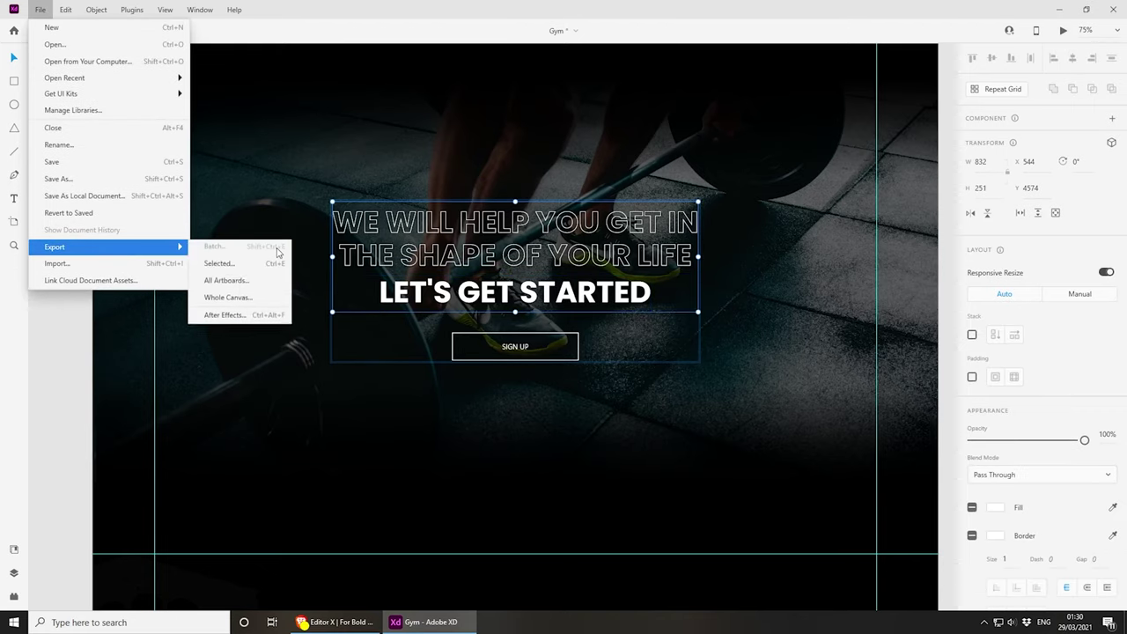
left_click(277, 266)
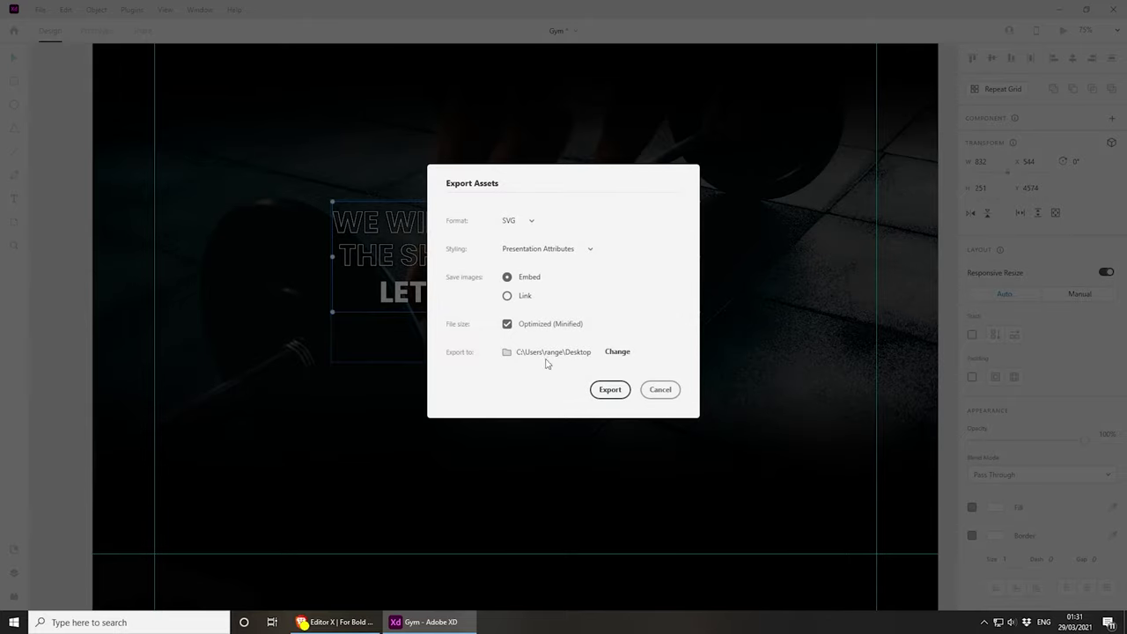
left_click(610, 389)
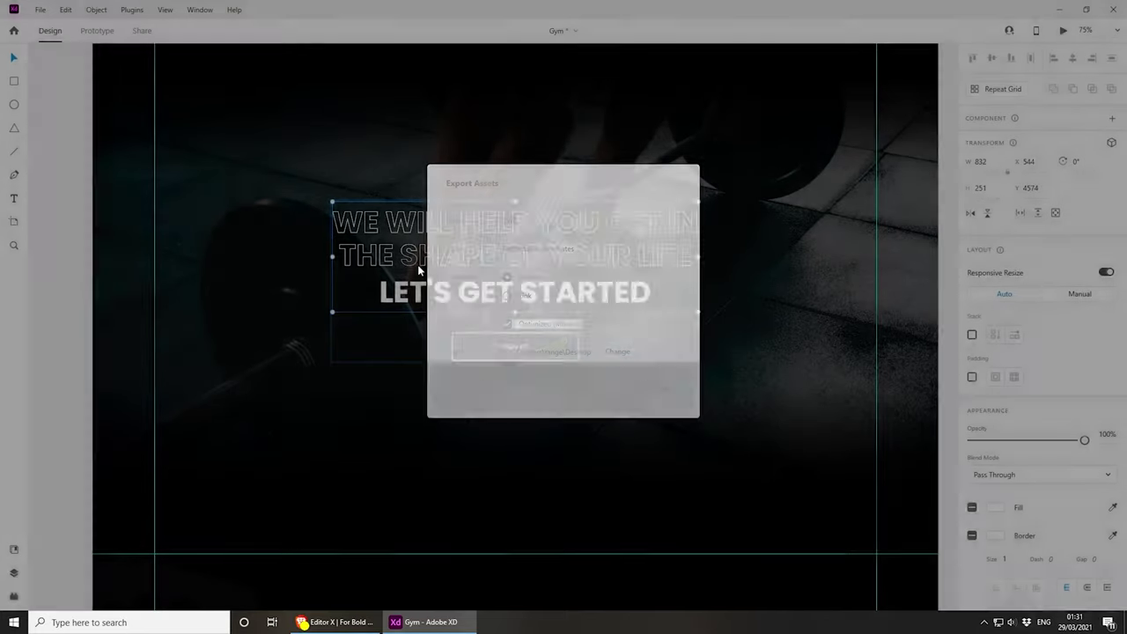
- Switch to Editor X, upload we-will-help.svg, and swap it in for the "Get Started Today" vector art in the barbell section
key("alt+Tab")
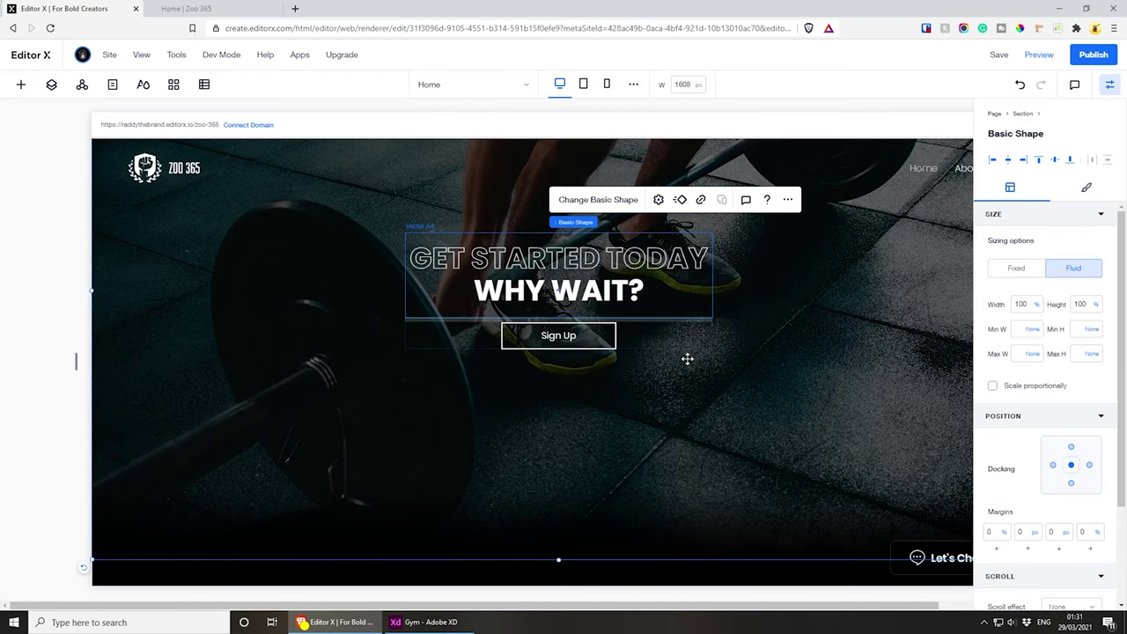
left_click(546, 264)
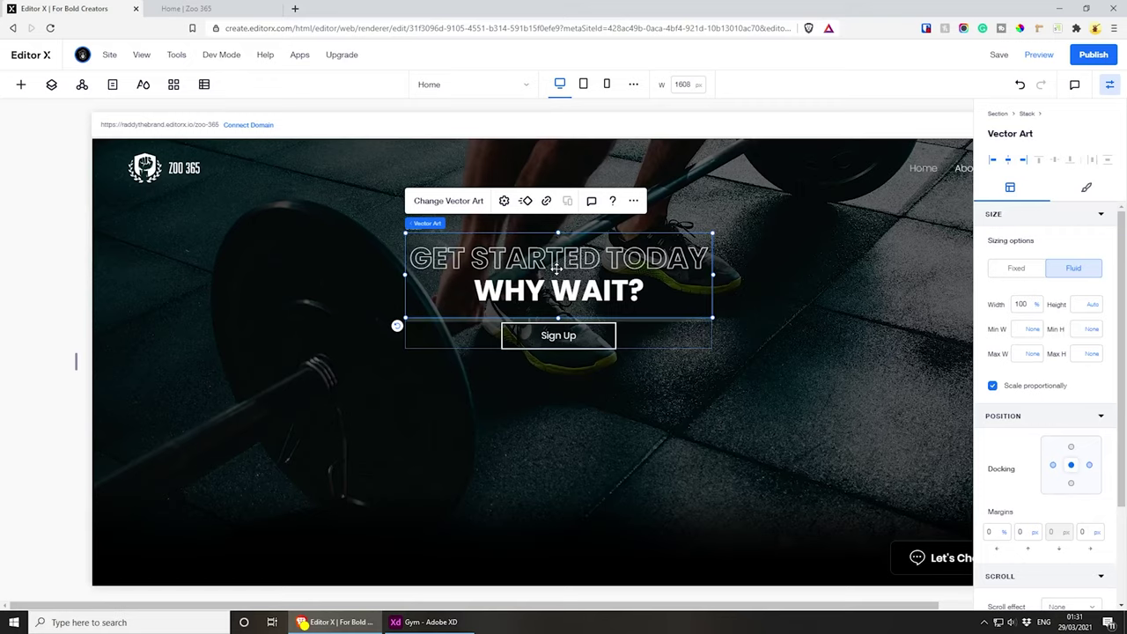
left_click(447, 206)
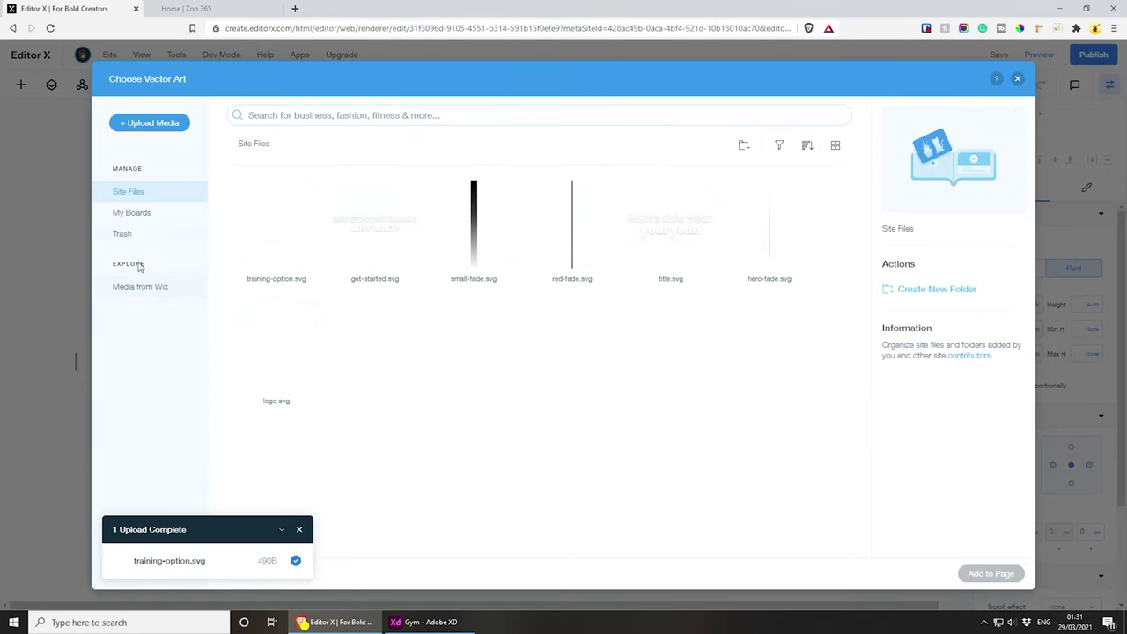
left_click(144, 128)
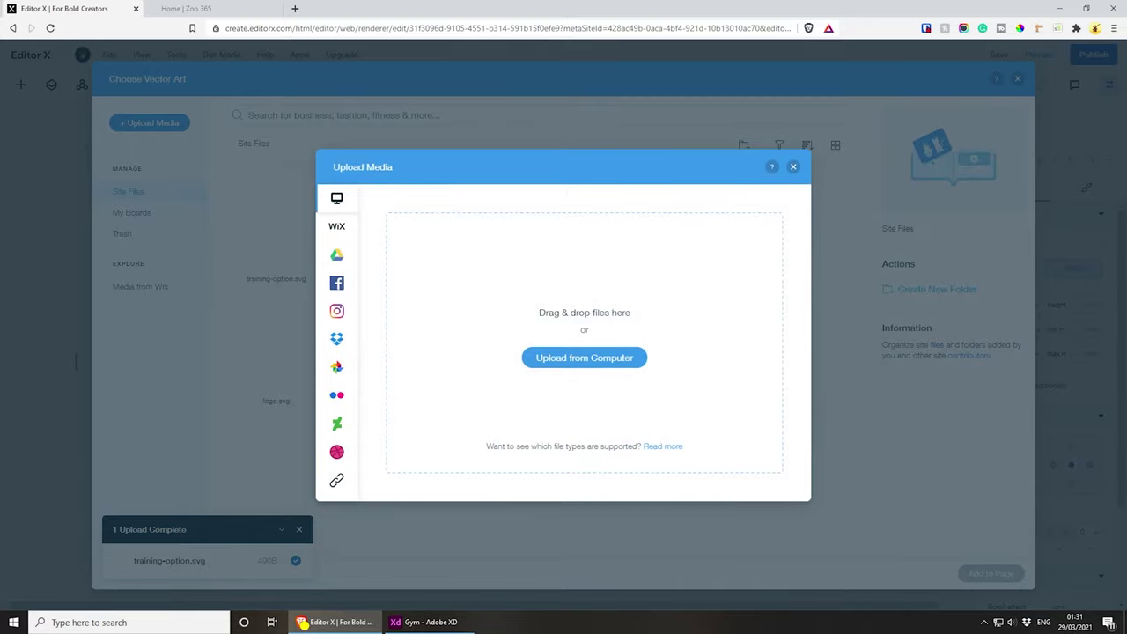
left_click_drag(334, 622, 575, 325)
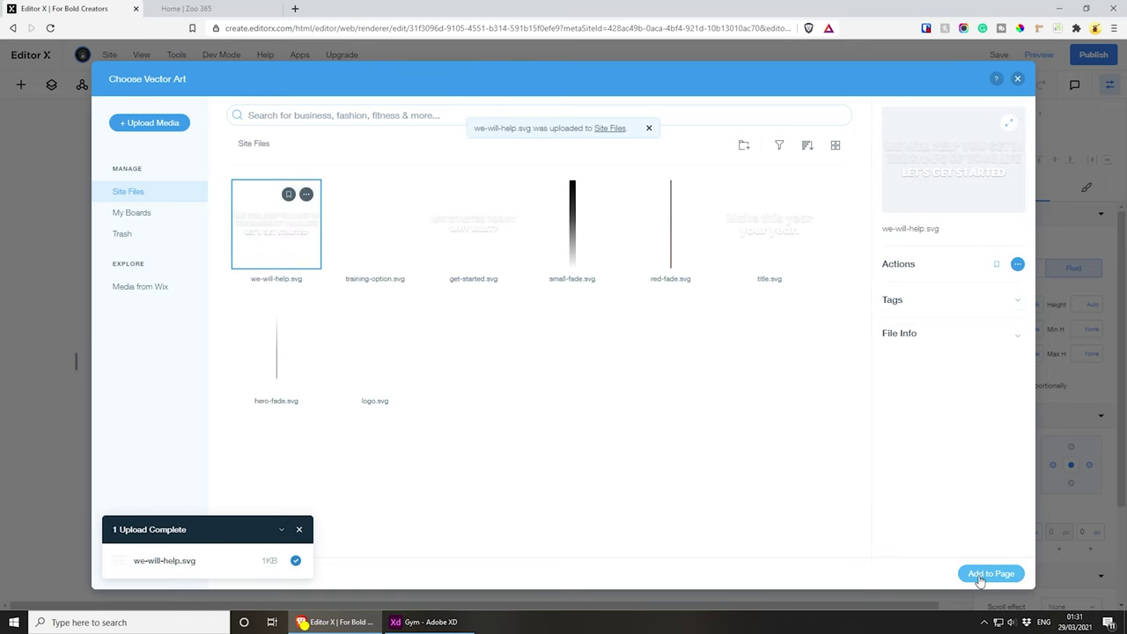
left_click(985, 575)
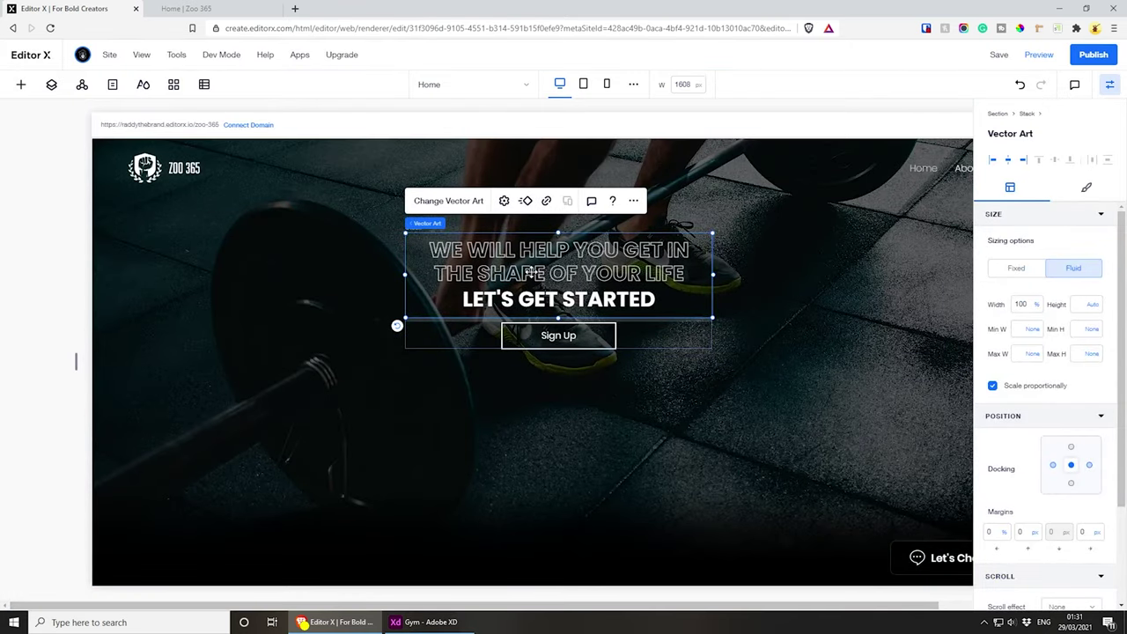
- Copy "WE WILL HELP YOU GET IN THE SHAPE OF YOUR LIFE" from Adobe XD into the Editor X vector art's description
left_click(504, 201)
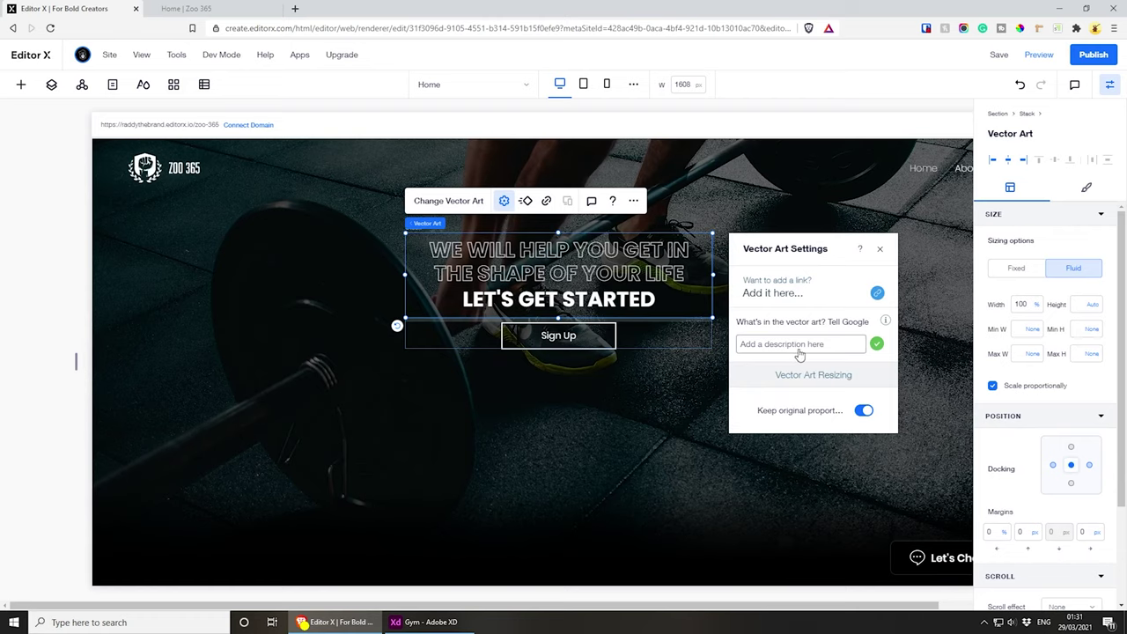
left_click(431, 621)
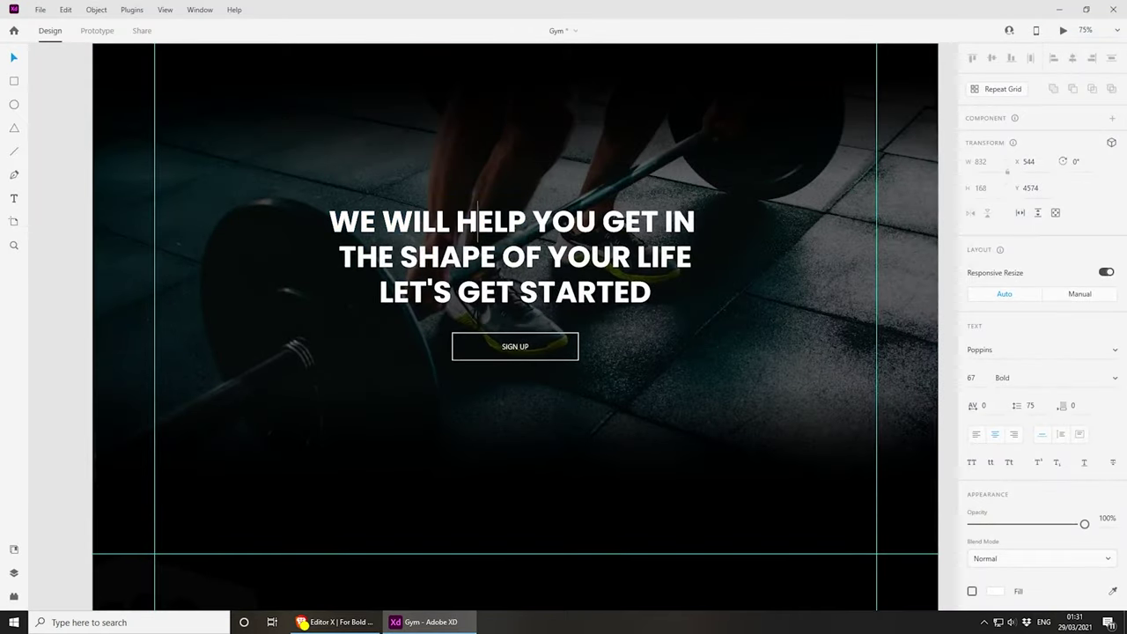
triple_click(485, 242)
key("ctrl+c")
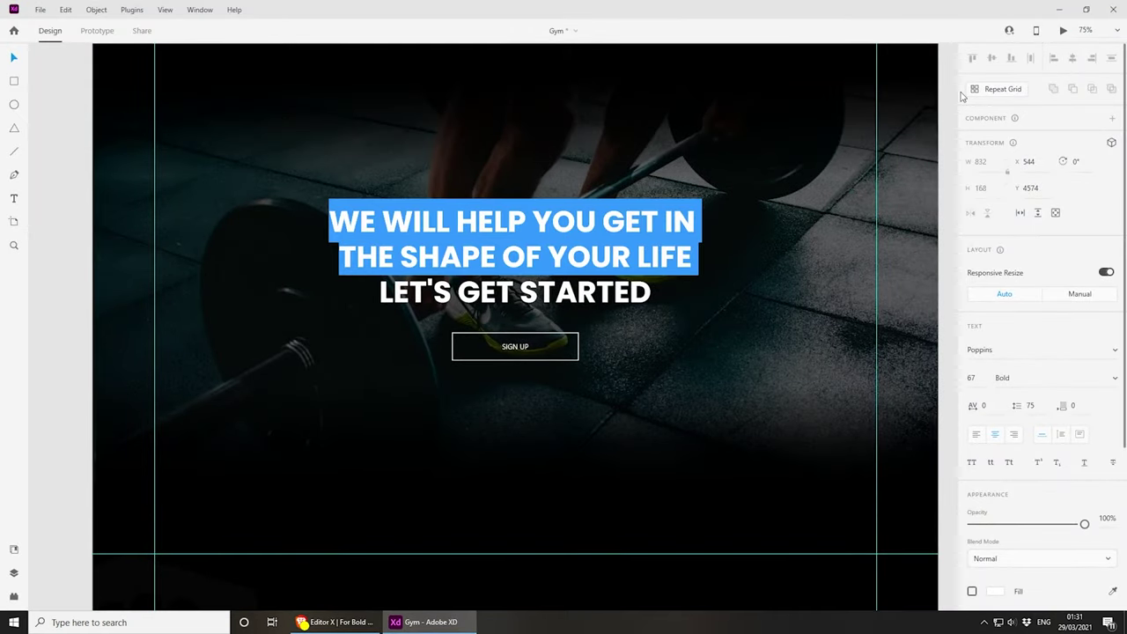
left_click(1061, 14)
left_click(786, 346)
key("ctrl+v")
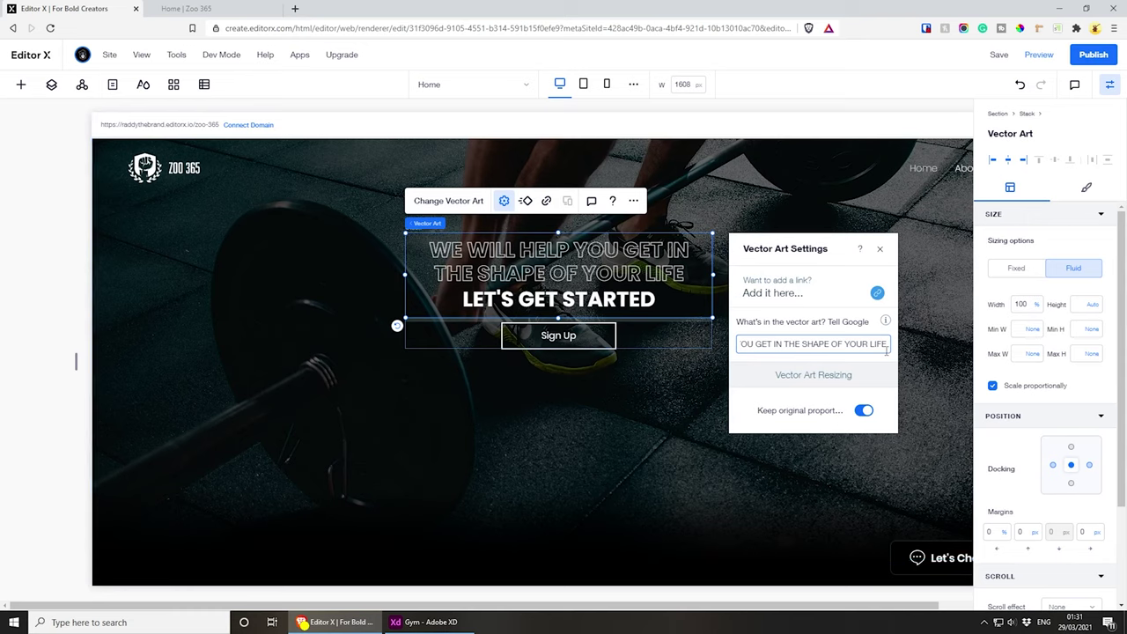
left_click(881, 252)
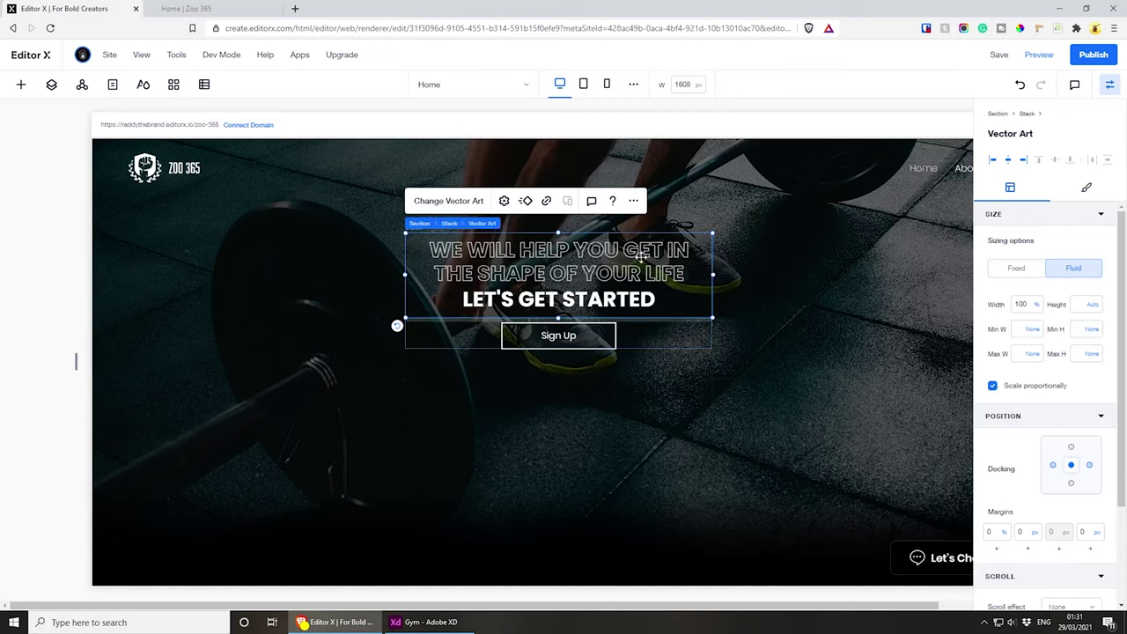
- Try to enlarge the heading vector art within its stack and widen the stack, and undo the resizing
left_click_drag(714, 273, 849, 274)
left_click_drag(623, 324, 624, 362)
left_click_drag(617, 288, 546, 293)
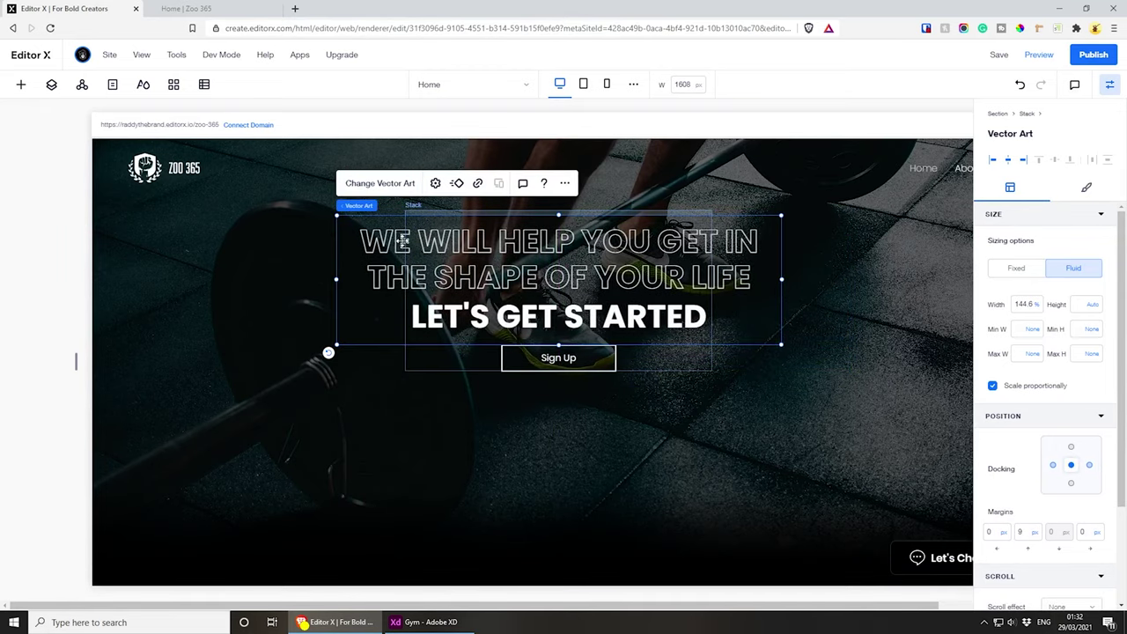
left_click(413, 205)
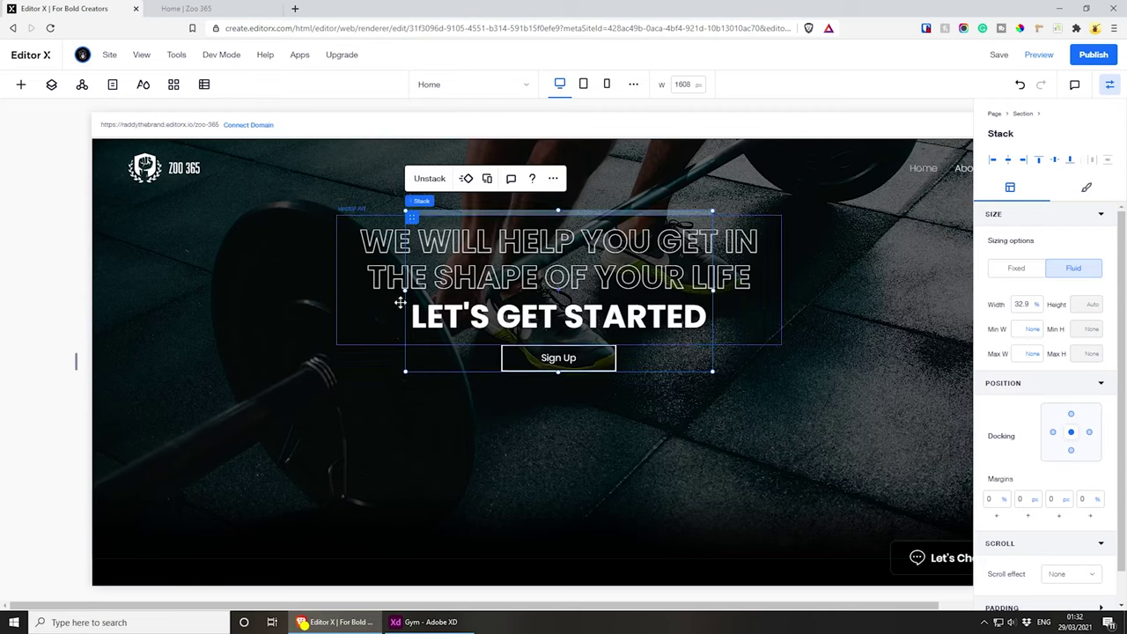
left_click_drag(405, 290, 317, 291)
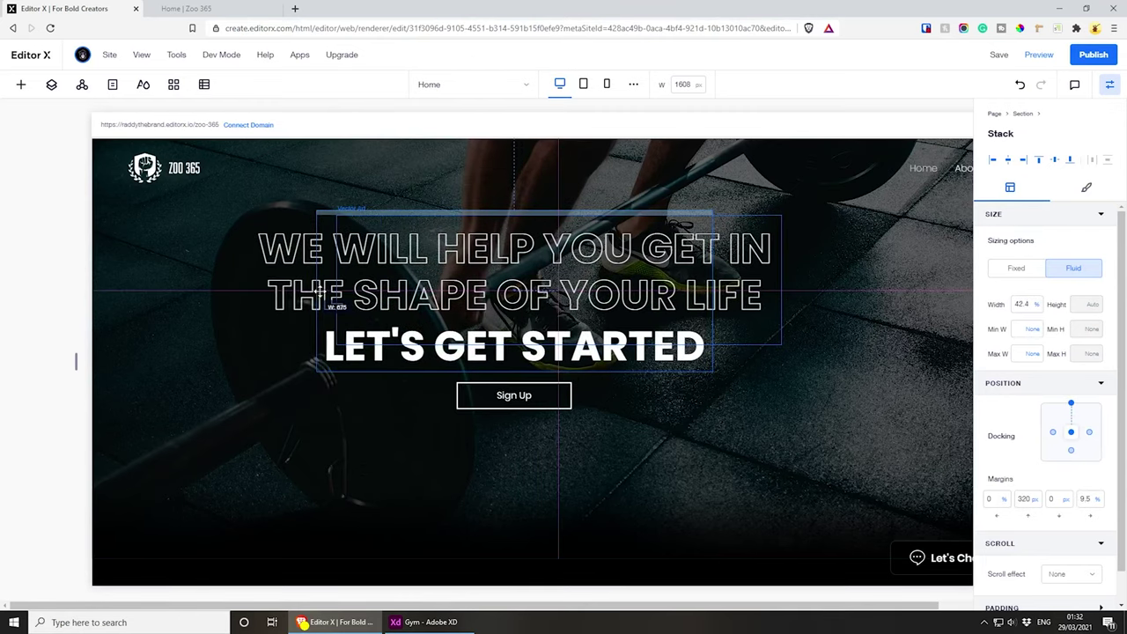
key("ctrl+z")
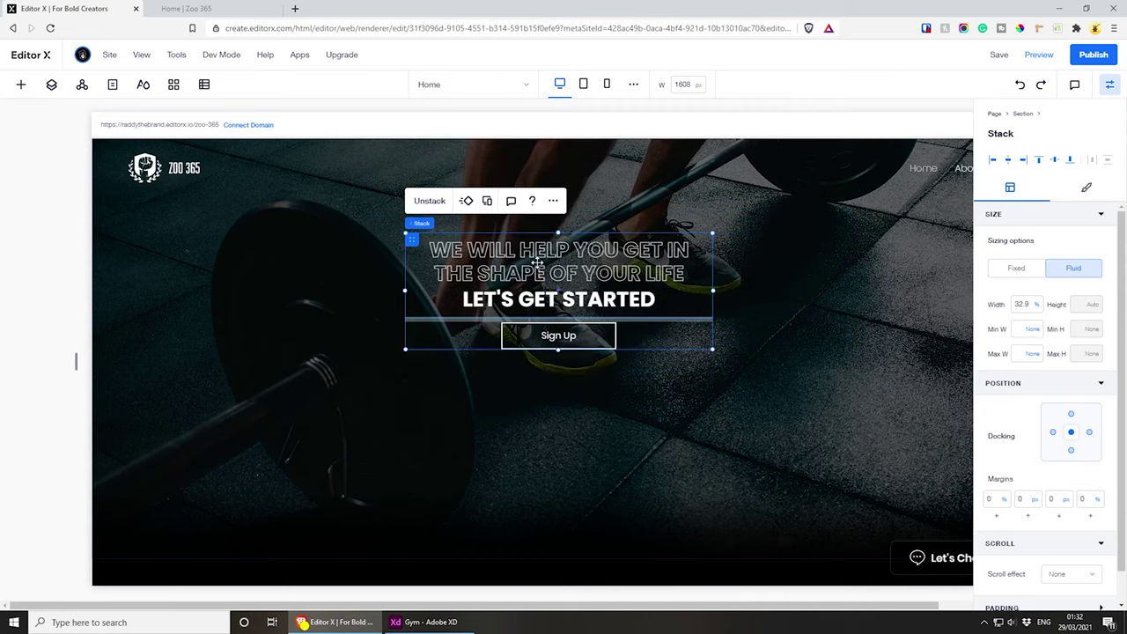
- Widen the stack holding the heading and Sign Up button to about 46% and centre it horizontally in the barbell section
left_click_drag(410, 239, 409, 239)
left_click_drag(404, 289, 282, 292)
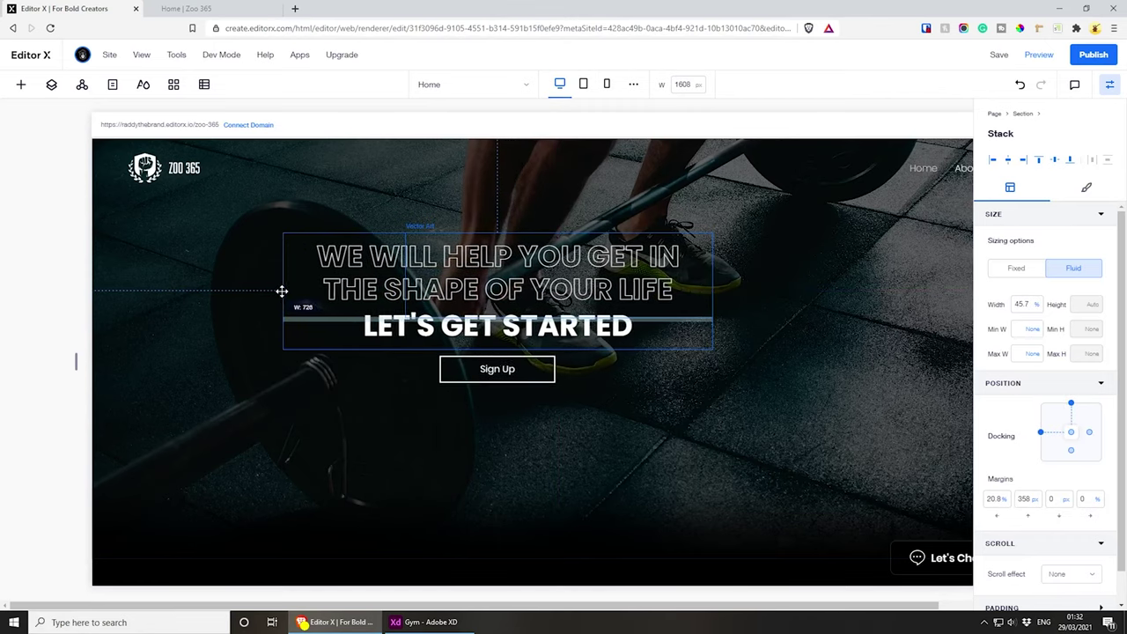
left_click(502, 295)
mouse_move(502, 294)
left_mouse_down()
mouse_move(537, 297)
mouse_move(508, 299)
left_mouse_up()
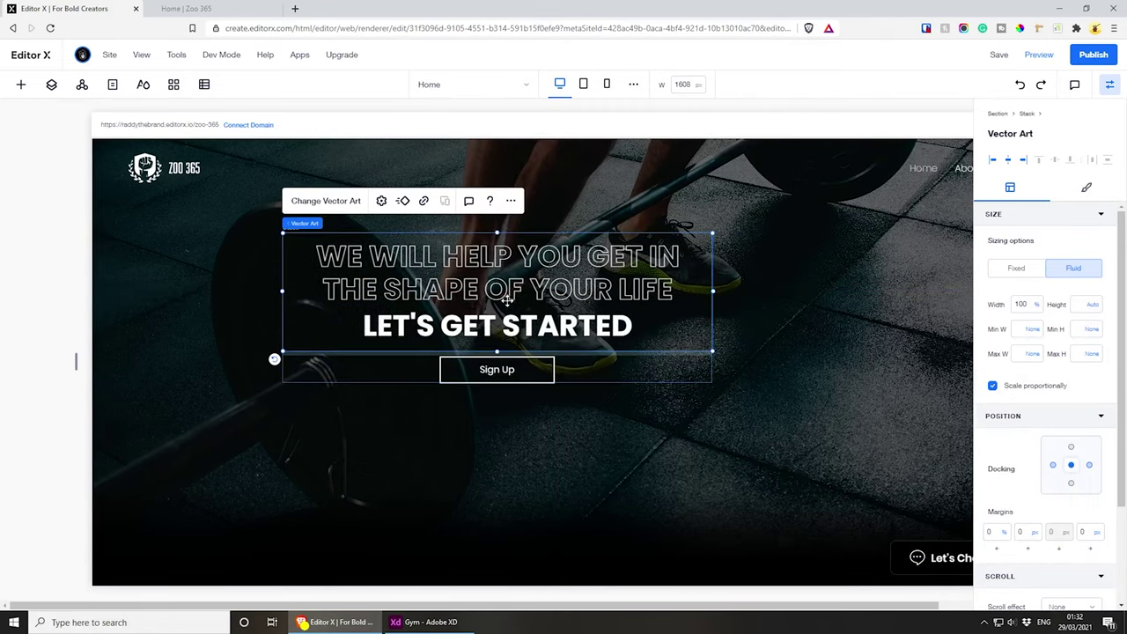
left_click(324, 224)
left_click_drag(288, 239, 350, 225)
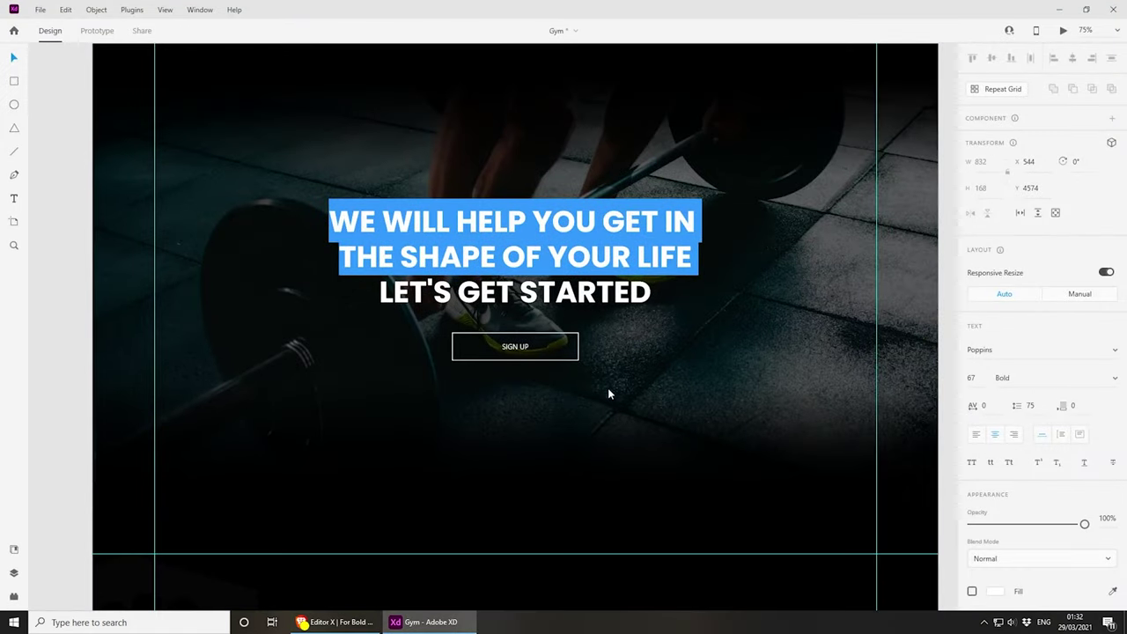
- Compare the heading's size with the barbell section in Adobe XD, and save the site in Editor X
key("Escape")
scroll(607, 387, "down", 3)
key("ctrl+equal")
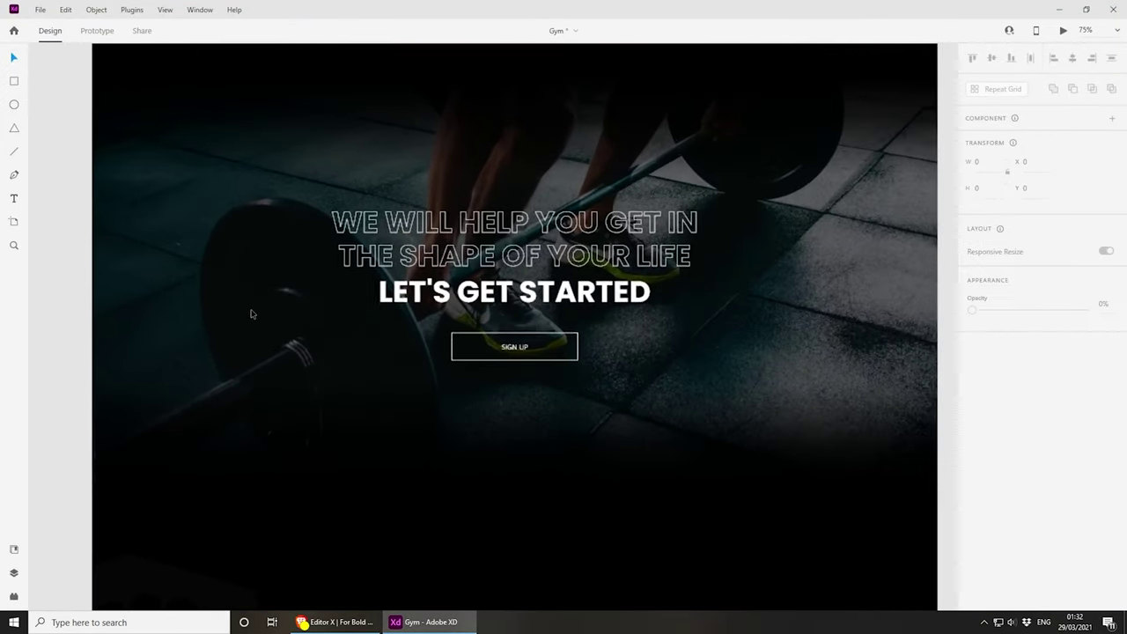
left_click(339, 622)
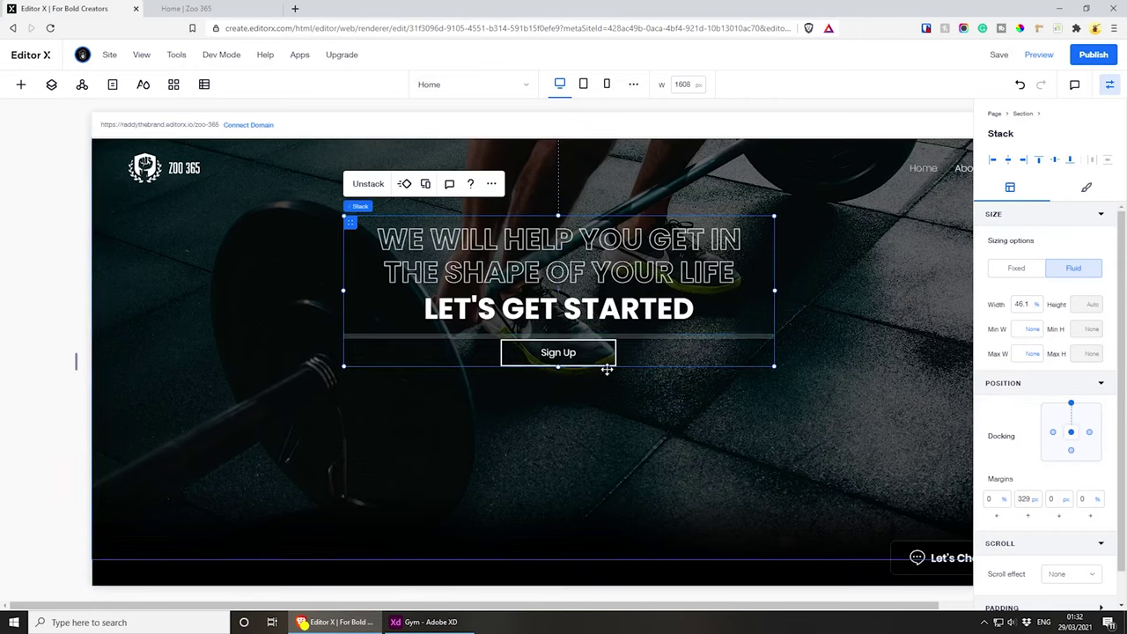
left_click(998, 54)
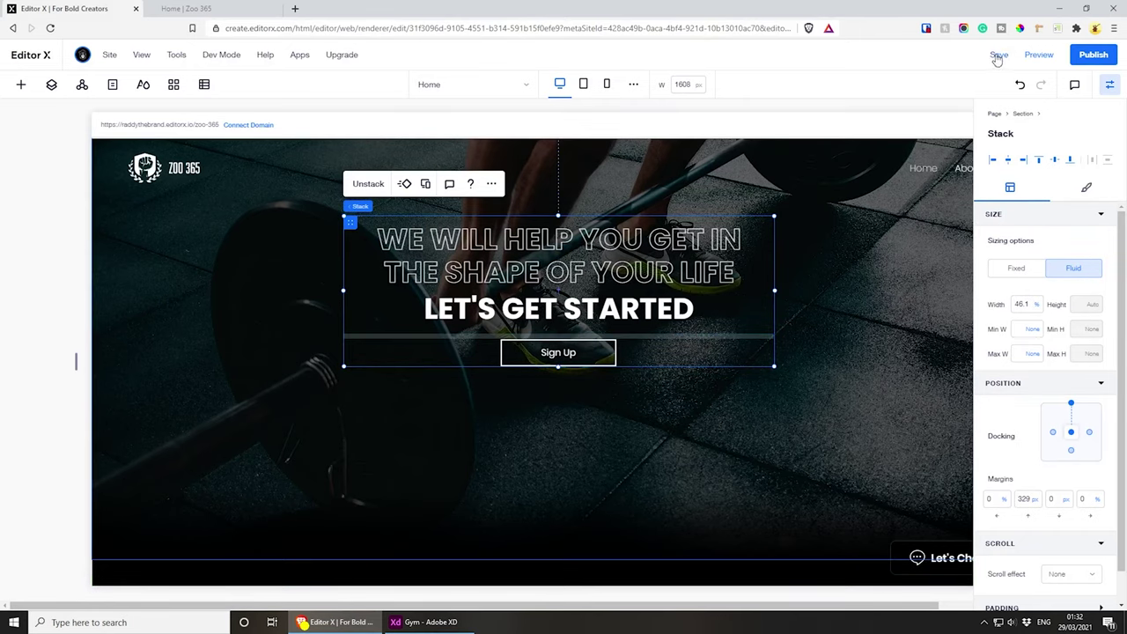
- Examine the barbell section's heading, button and overlay at the 768 px tablet and 360 px mobile breakpoints
left_click(577, 84)
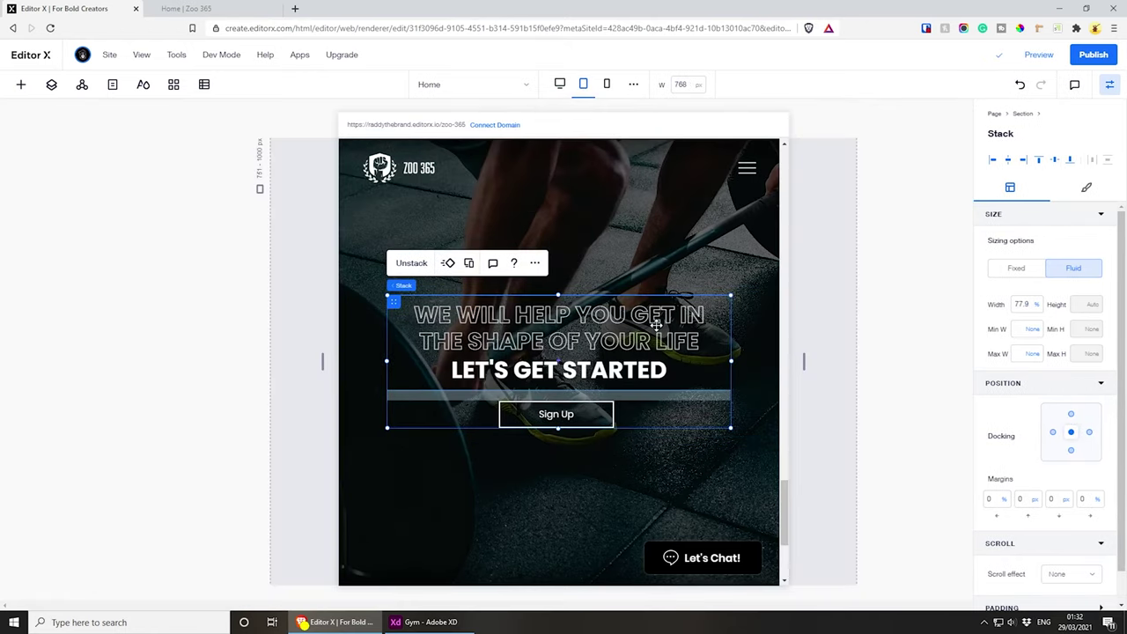
scroll(622, 503, "up", 3)
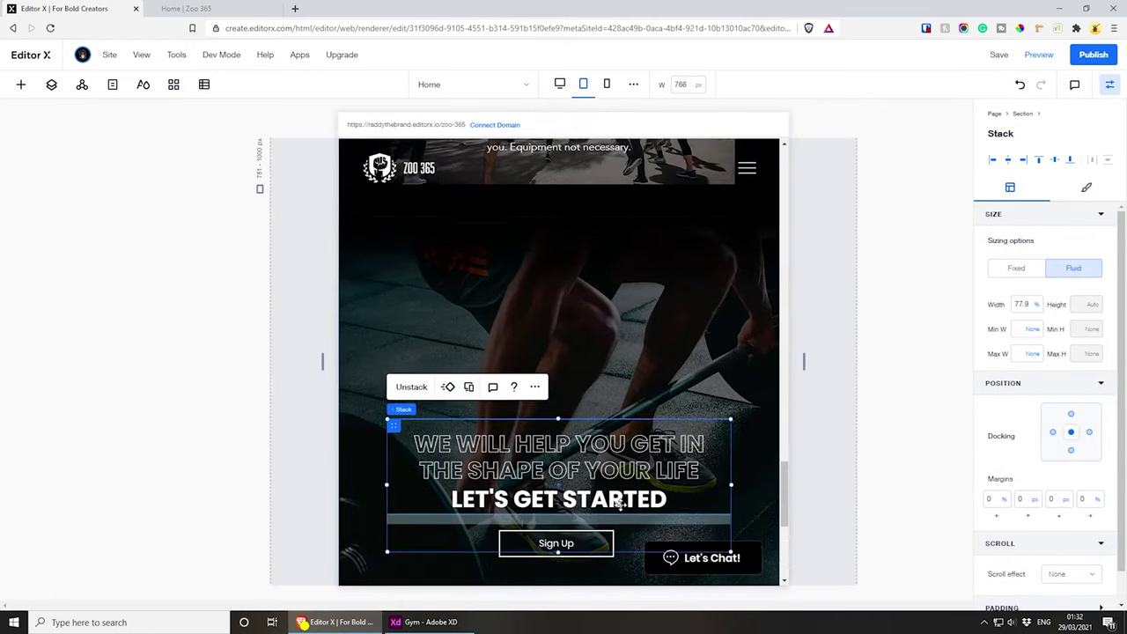
scroll(622, 369, "down", 5)
scroll(617, 290, "up", 4)
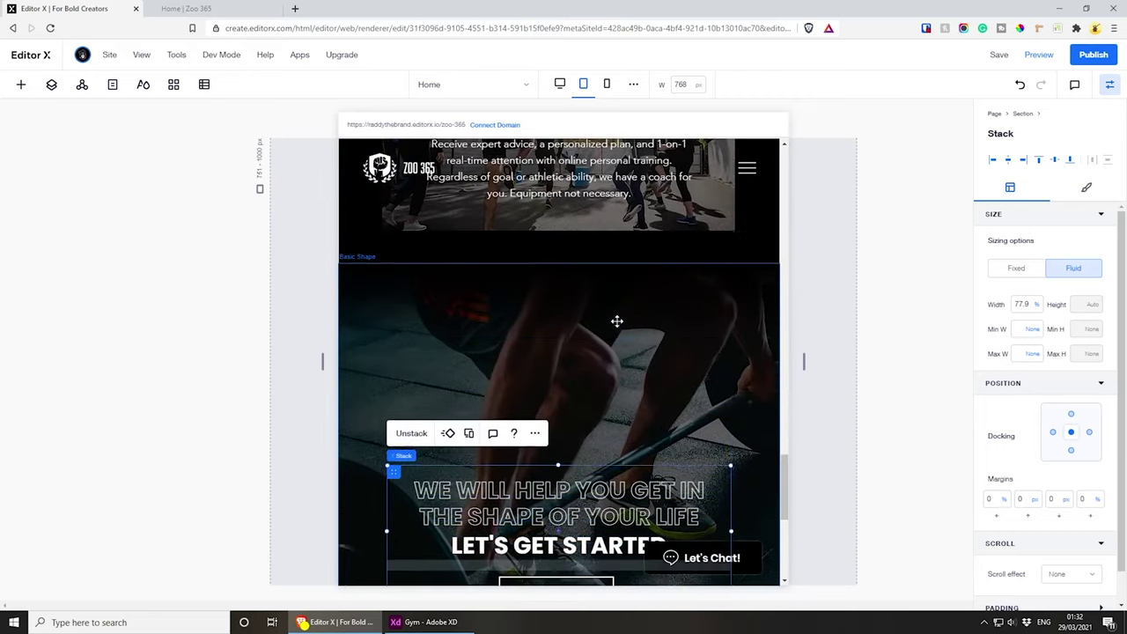
scroll(617, 319, "down", 3)
scroll(619, 320, "up", 3)
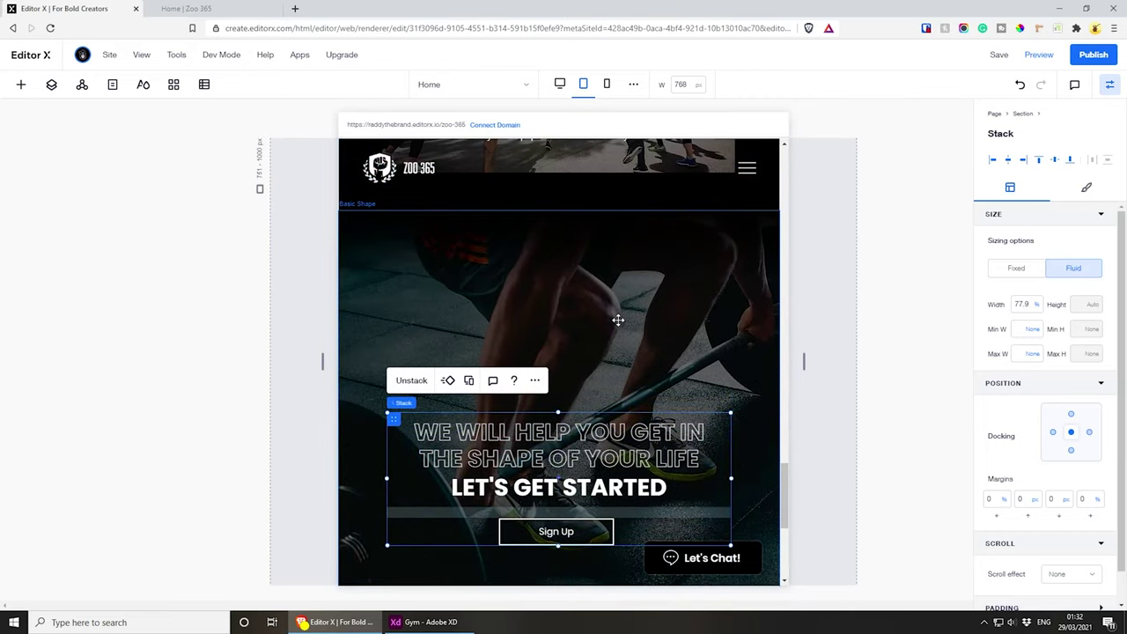
scroll(643, 286, "down", 3)
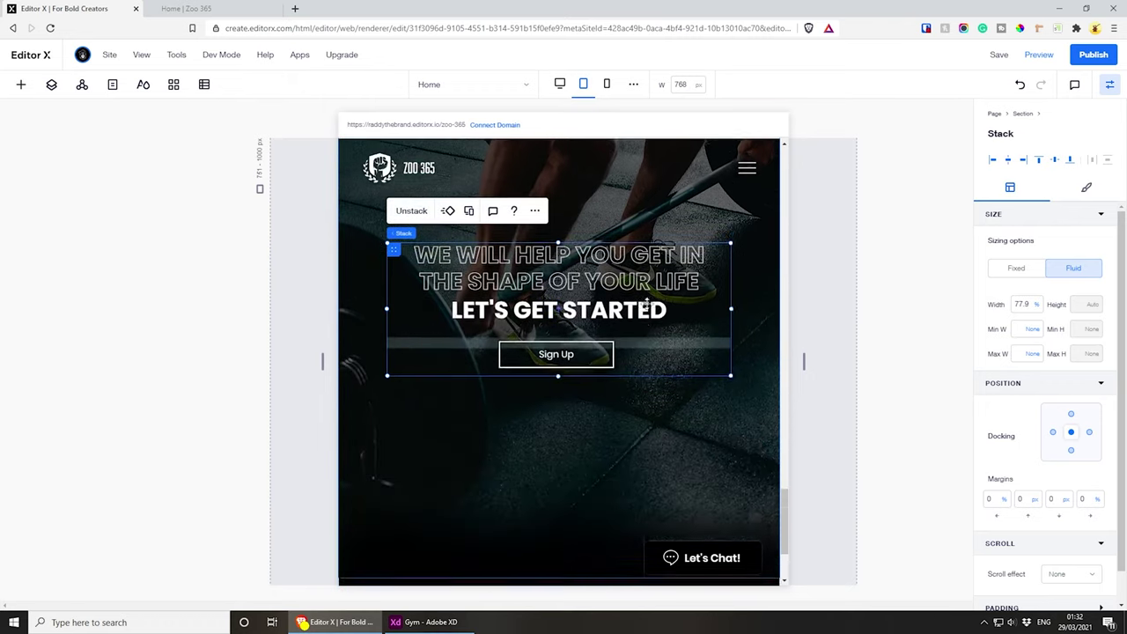
scroll(616, 220, "up", 2)
left_click(607, 83)
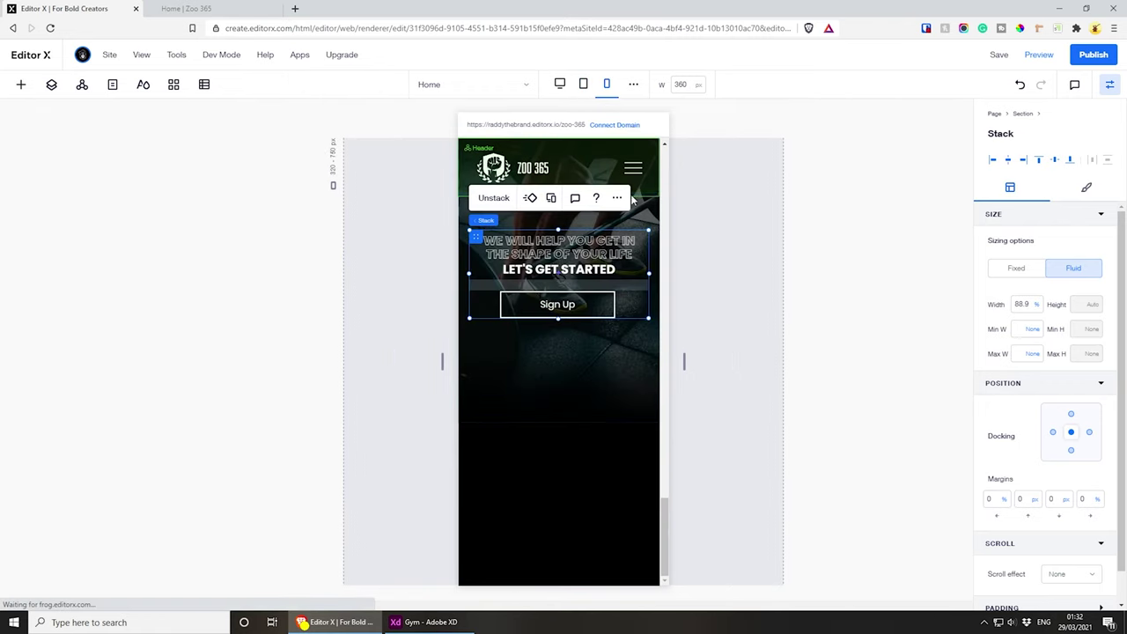
scroll(611, 445, "up", 3)
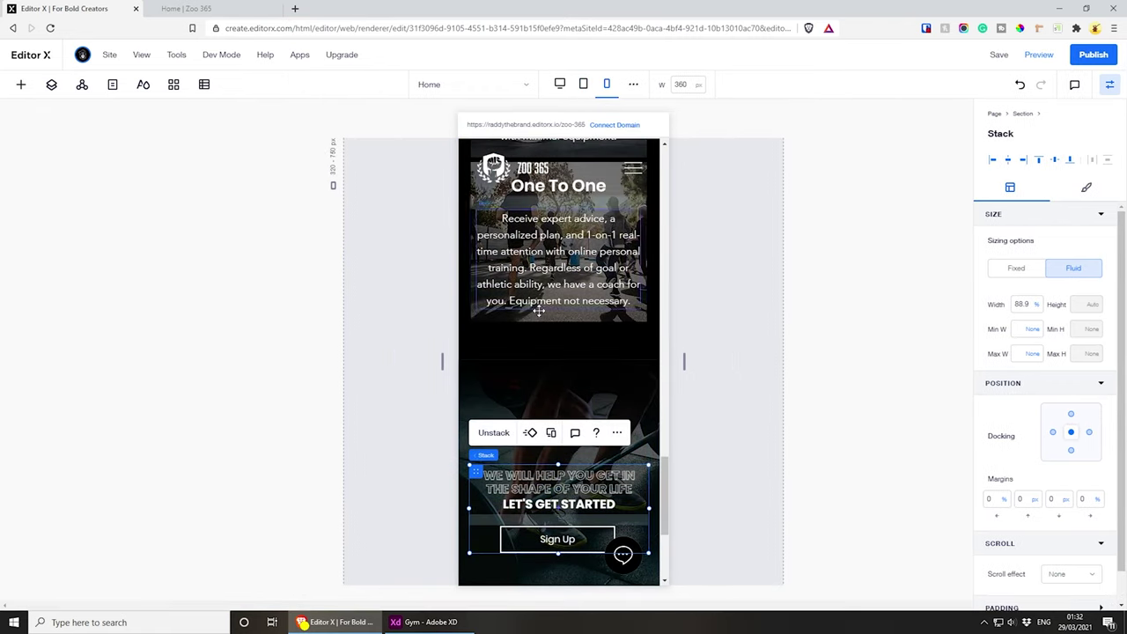
- Return to the desktop breakpoint and review the footer's columns, social icons and copyright line in the Adobe XD design
scroll(613, 440, "down", 3)
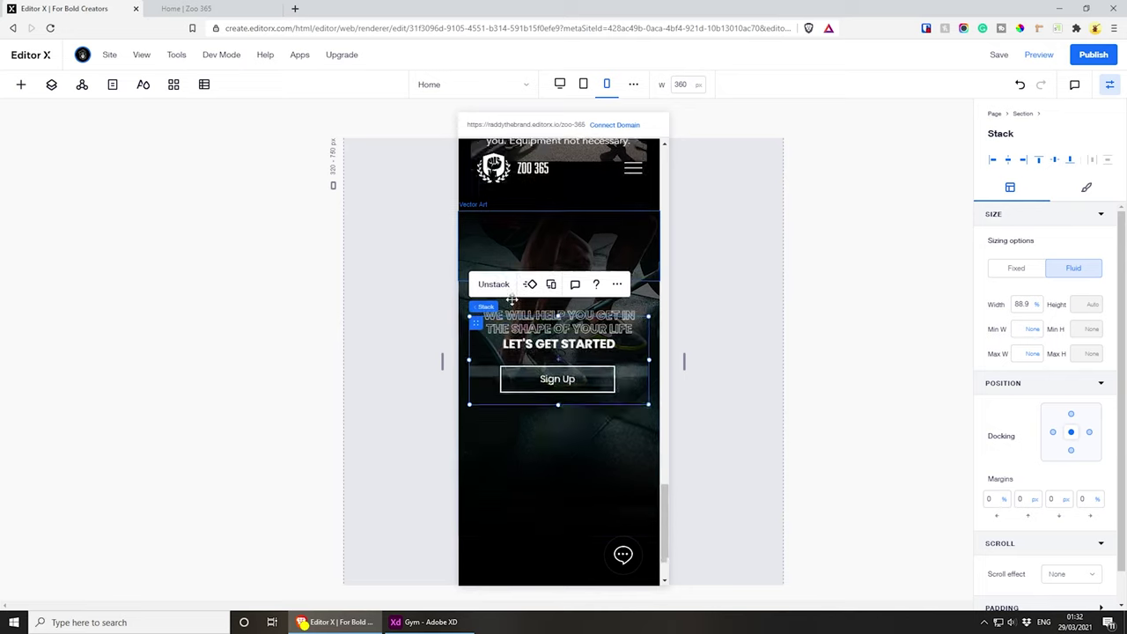
left_click(560, 83)
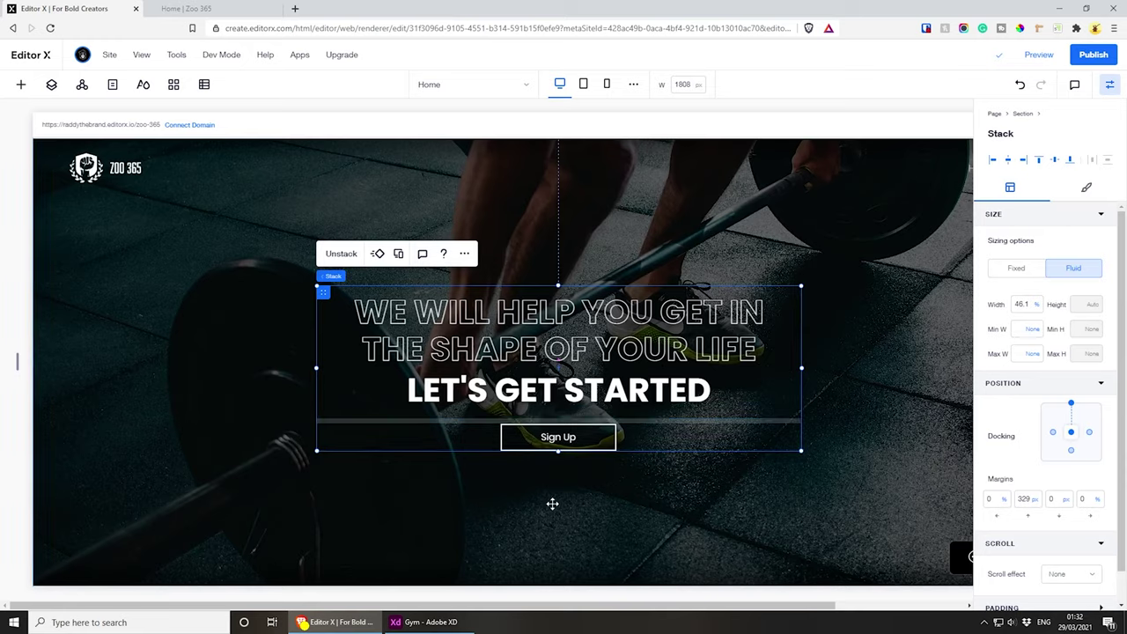
left_click(427, 621)
scroll(576, 465, "down", 6)
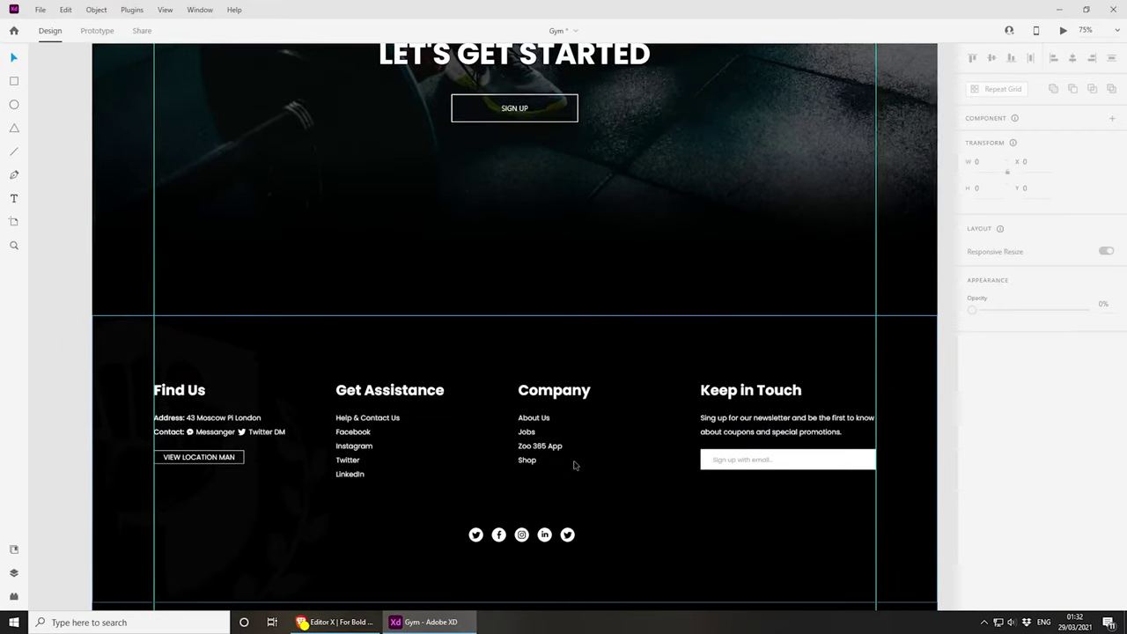
scroll(573, 510, "down", 3)
scroll(581, 516, "up", 3)
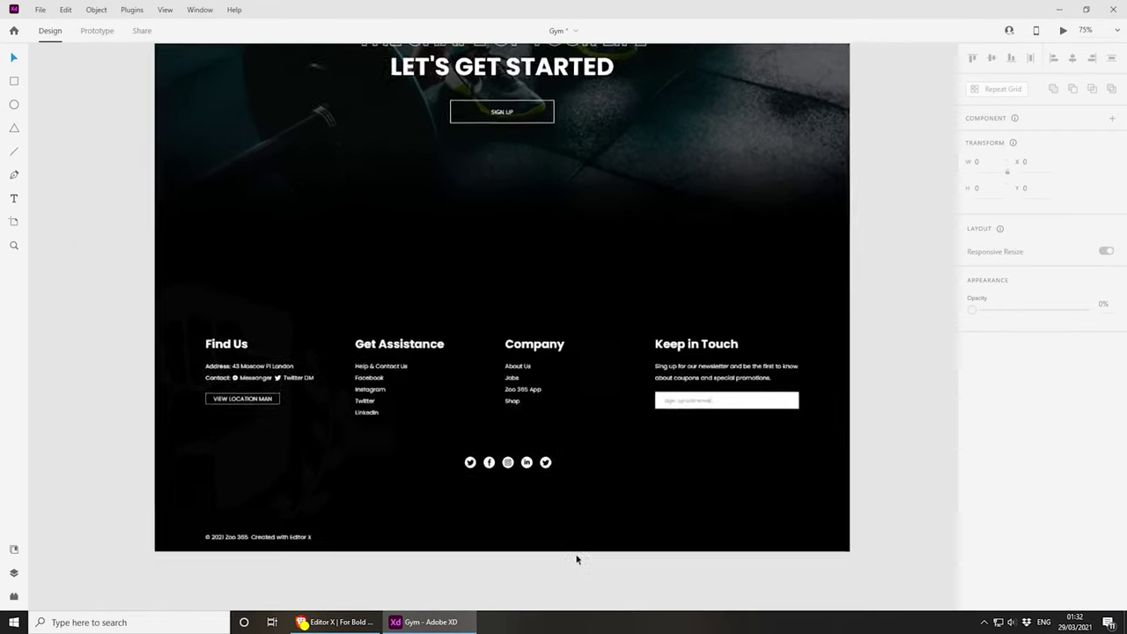
scroll(300, 405, "down", 2)
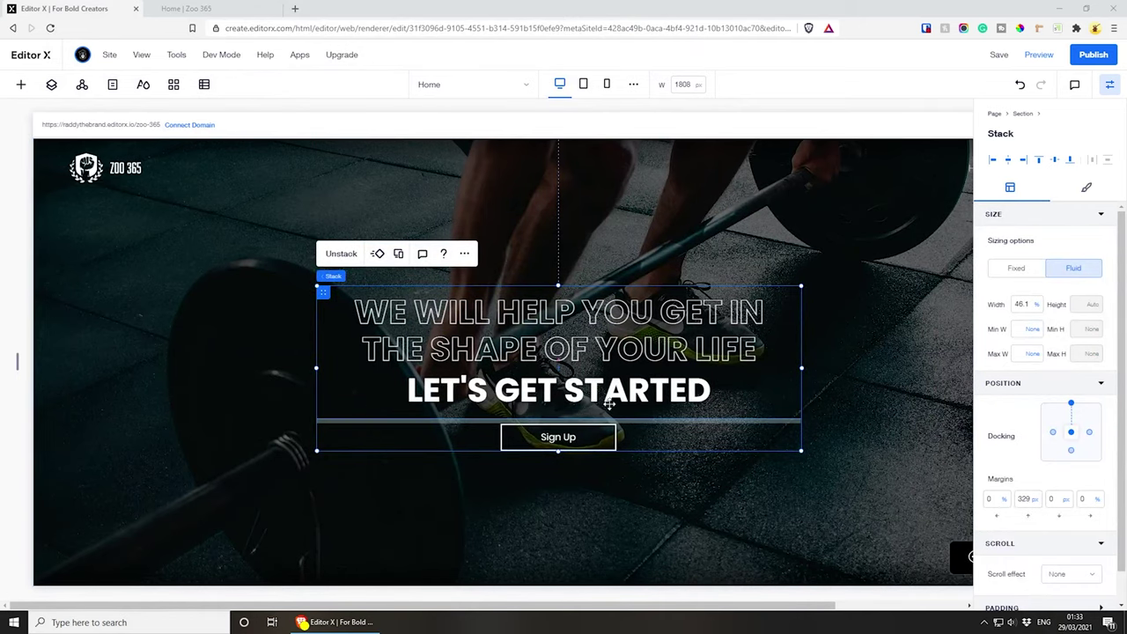
- In Editor X, find and select the Footer in the page layers and view it among the site masters
left_click(50, 90)
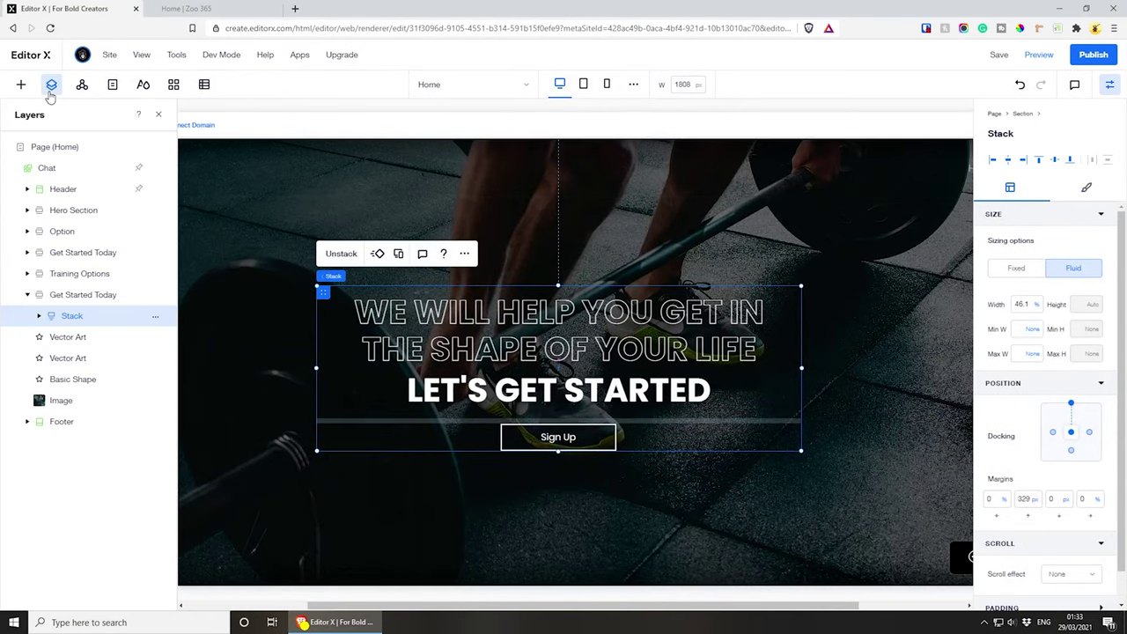
left_click(27, 294)
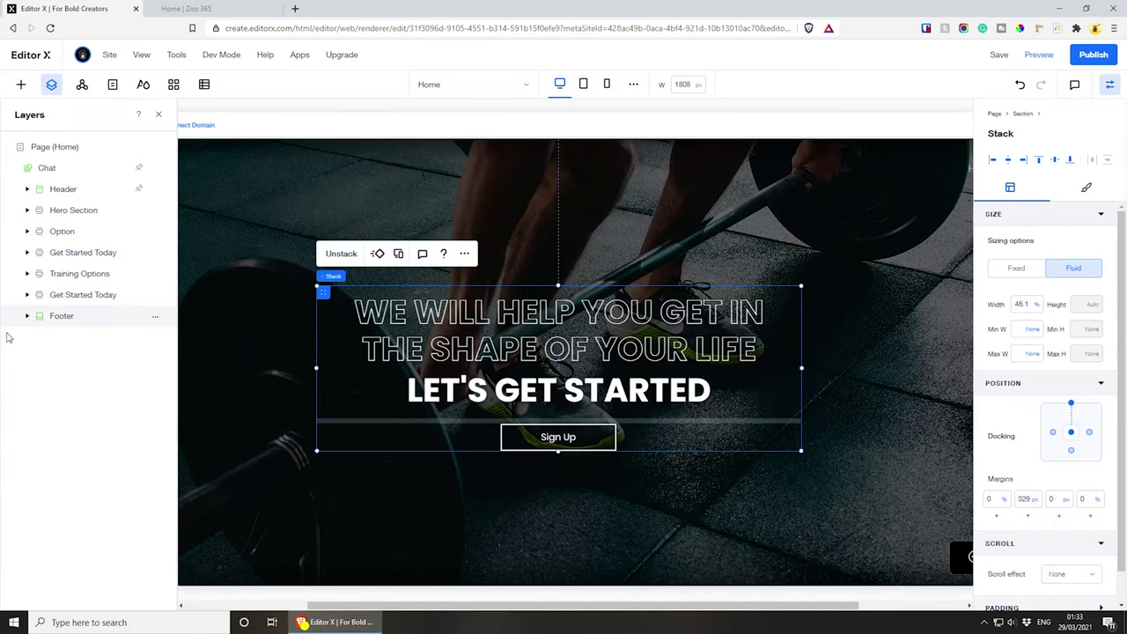
left_click(58, 317)
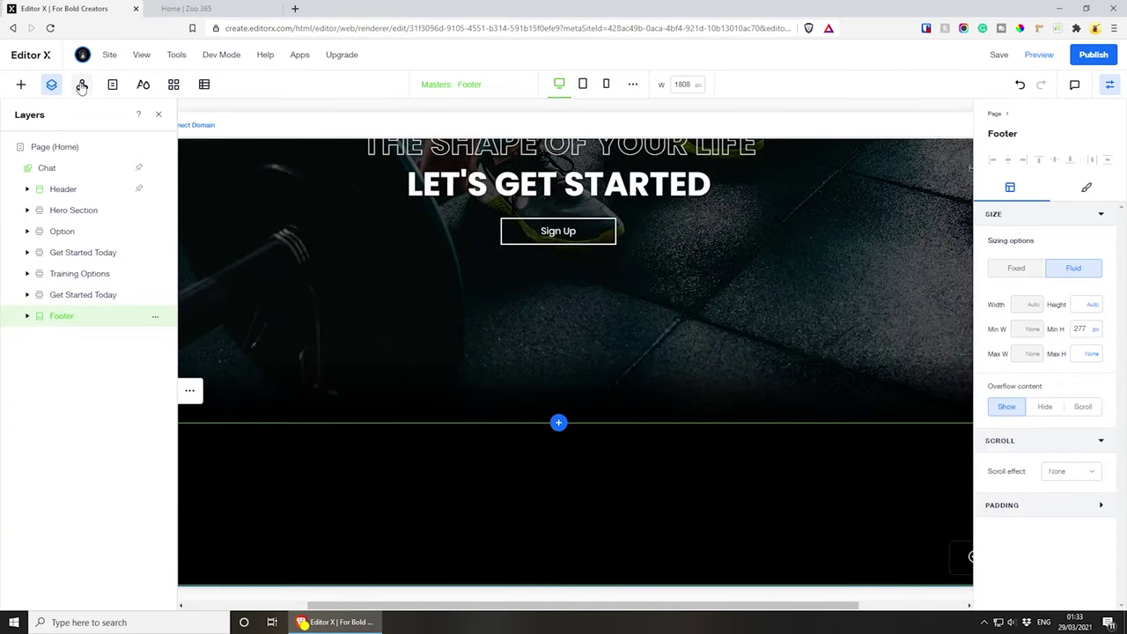
left_click(82, 84)
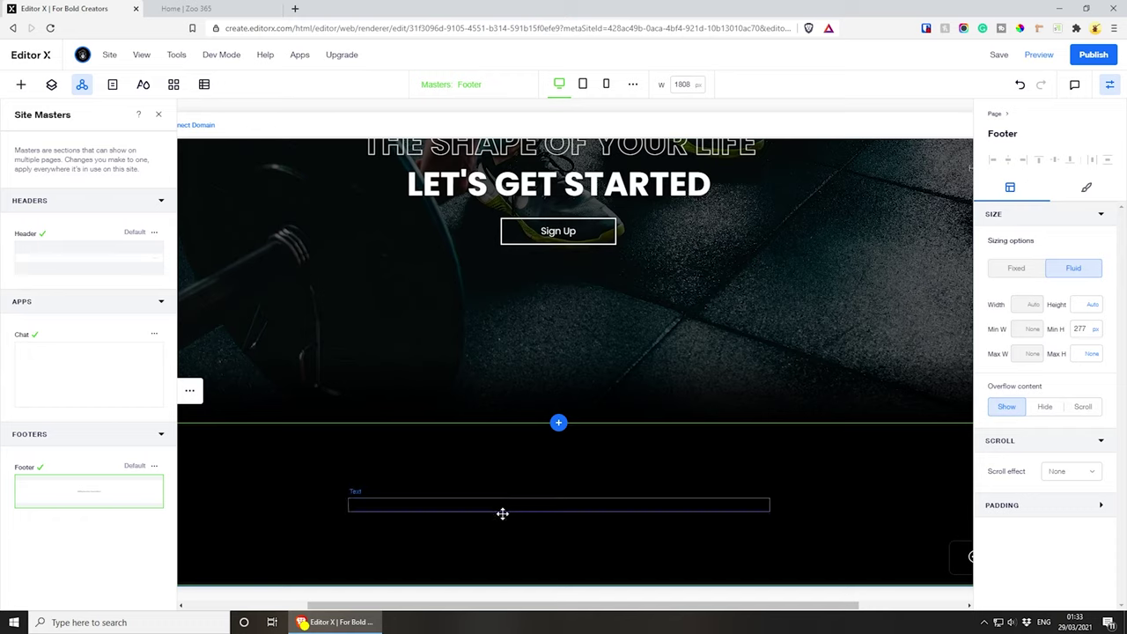
- Change the colour of the footer's copyright text to white
left_click(512, 502)
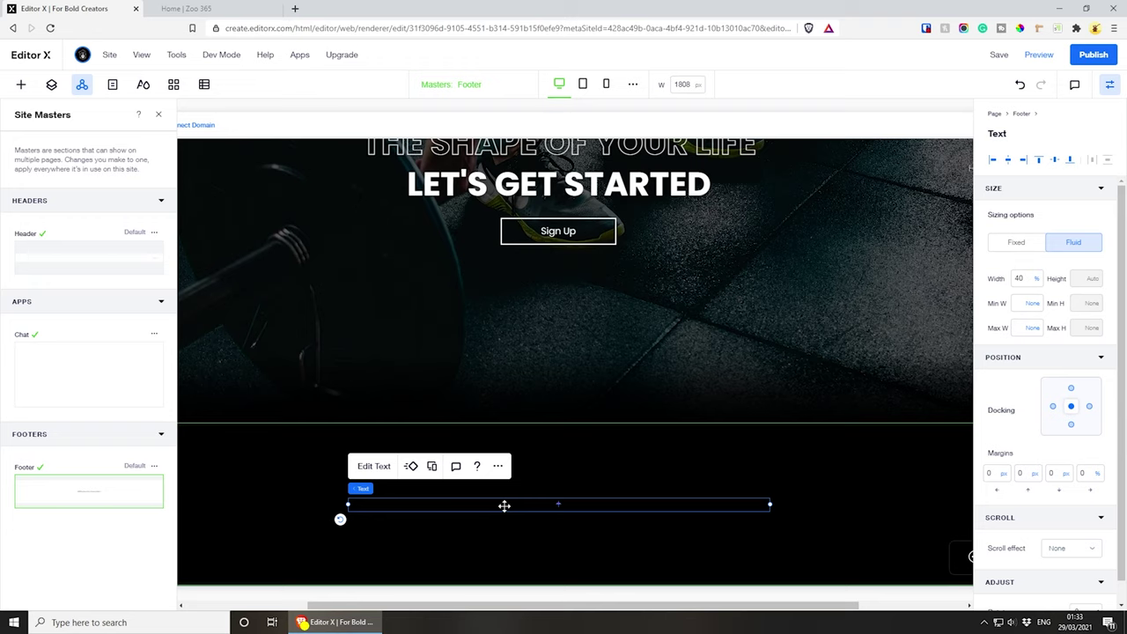
left_click(158, 114)
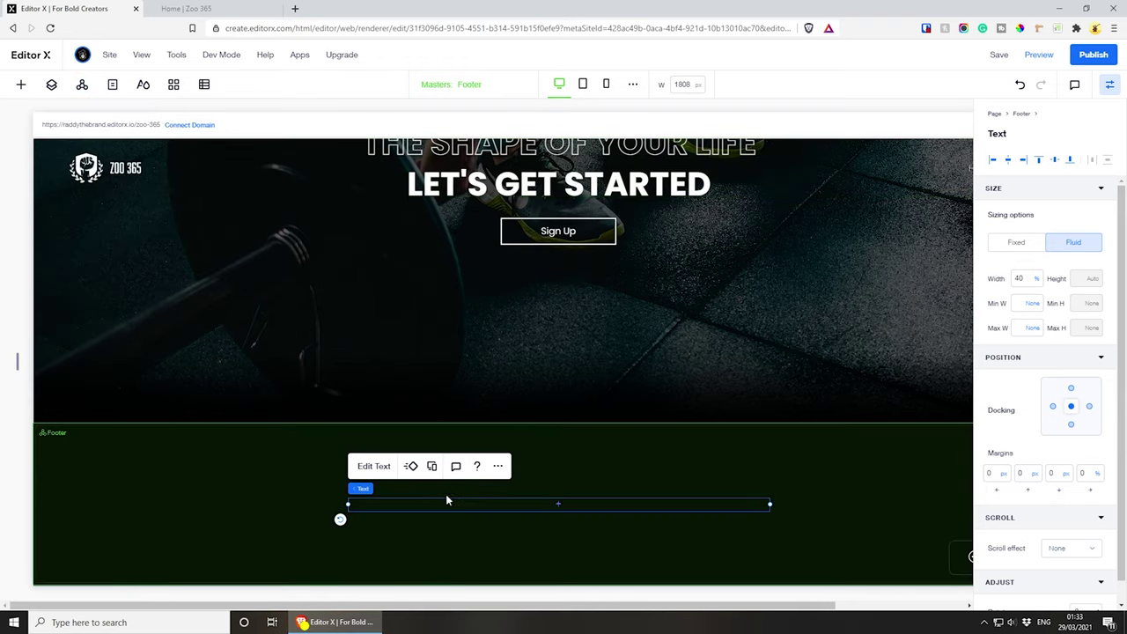
double_click(440, 508)
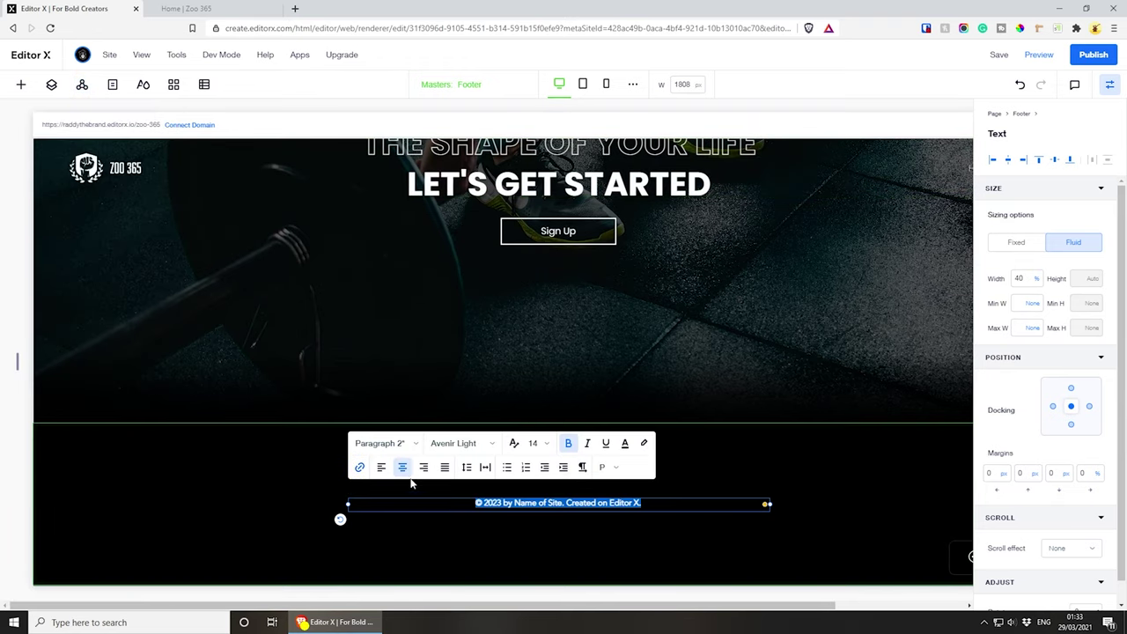
left_click(626, 442)
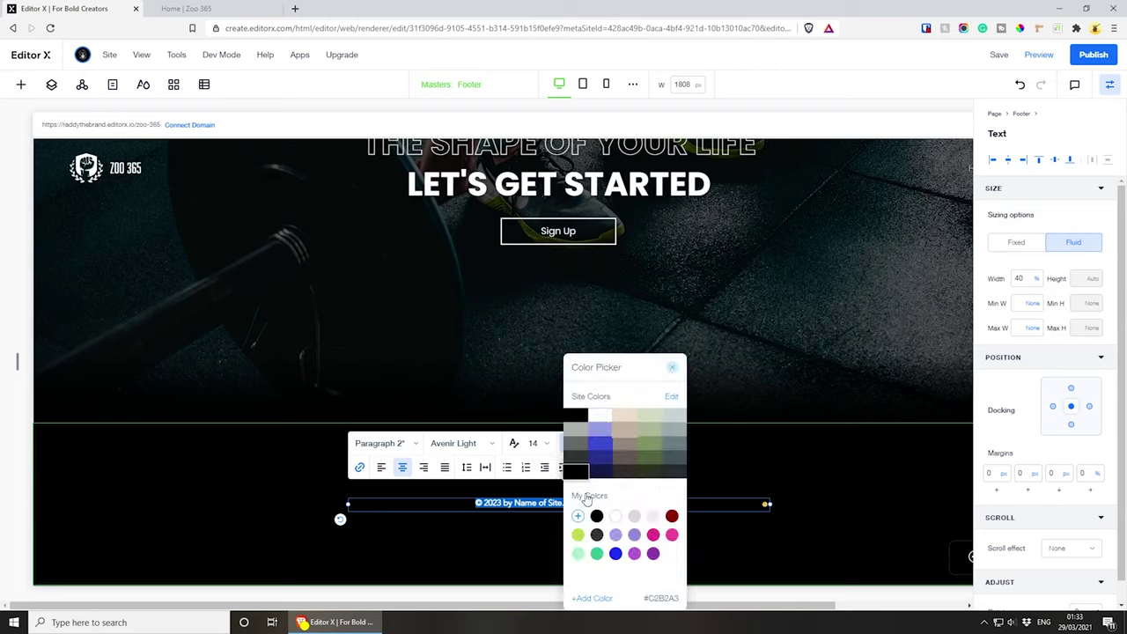
key("Escape")
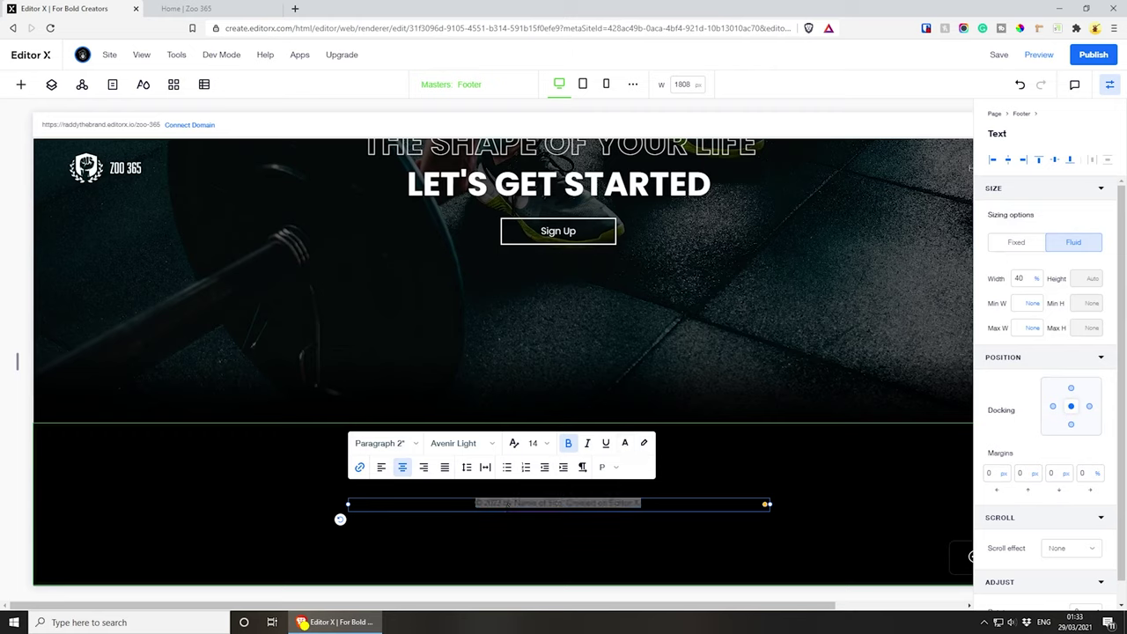
- Reword the footer's copyright line as "© 2021 Zoo 365. Created by", the creator's name, and "on Editor X."
left_click(641, 503)
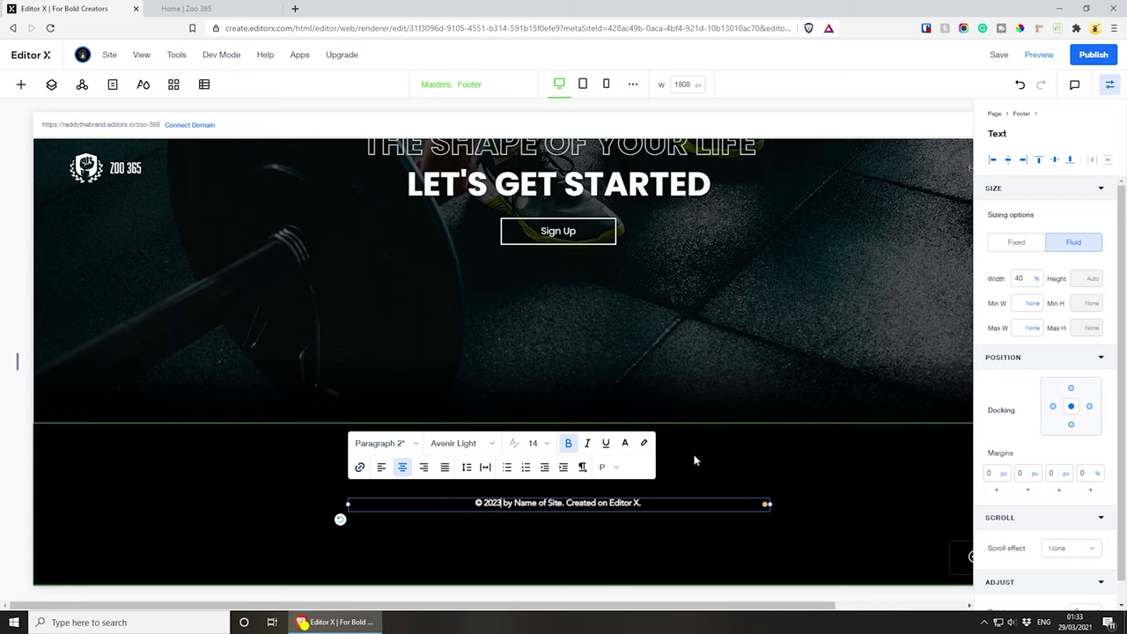
key("BackSpace")
type("1")
key("shift+Right")
key("shift+Right")
key("shift+Right")
key("shift+Right")
key("shift+Right")
key("shift+Right")
key("shift+Right")
key("BackSpace")
key("BackSpace")
key("BackSpace")
key("BackSpace")
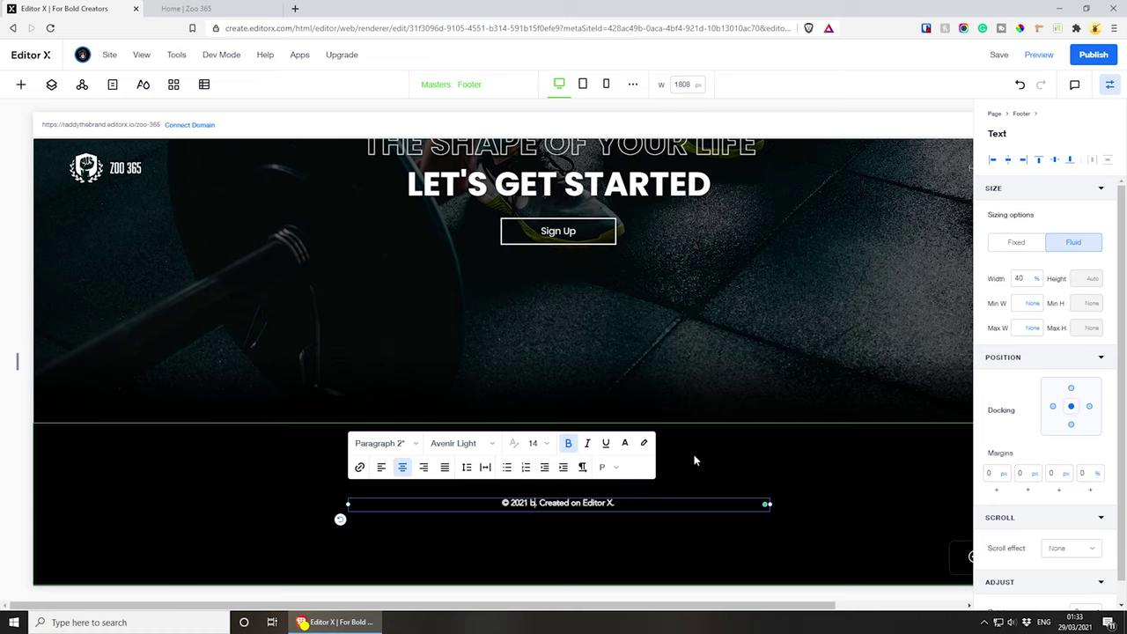
type("Zoo")
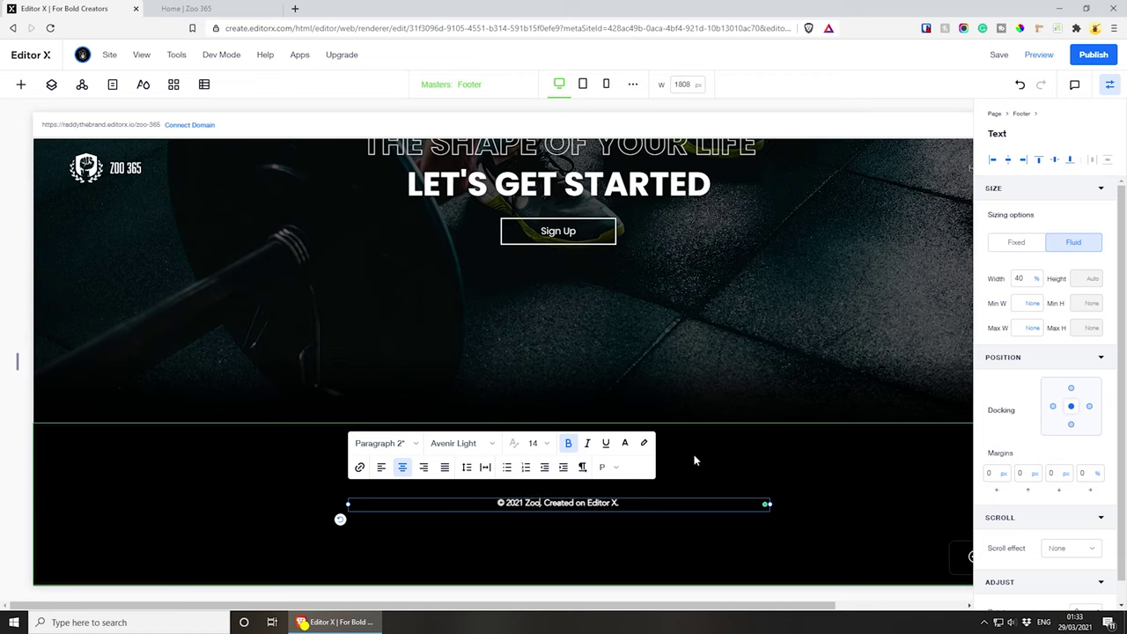
type(" 365. Created ")
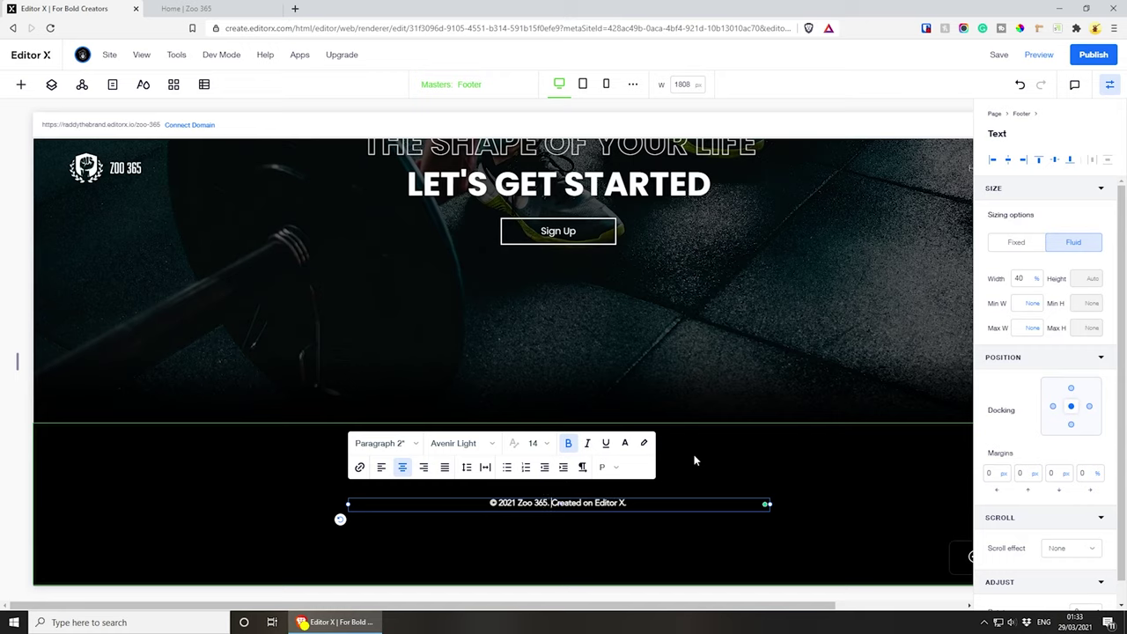
type("by Raddy")
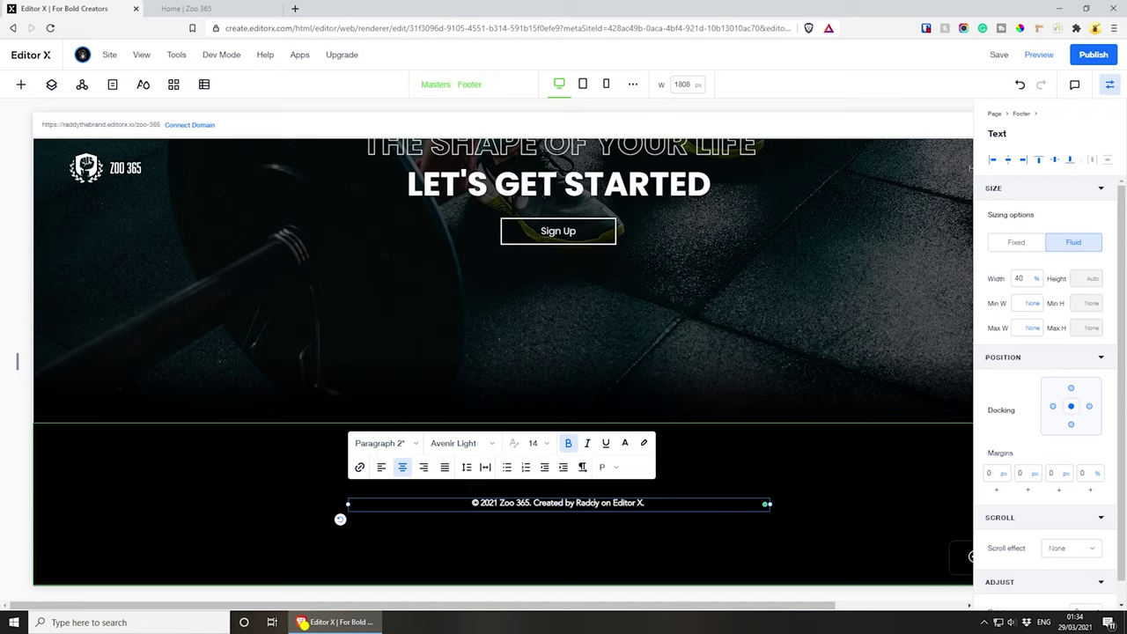
- Link the creator's name in the copyright line to their website, opening in a new window, and tidy the spacing after it
double_click(587, 503)
left_click(587, 503)
double_click(587, 503)
left_click(360, 467)
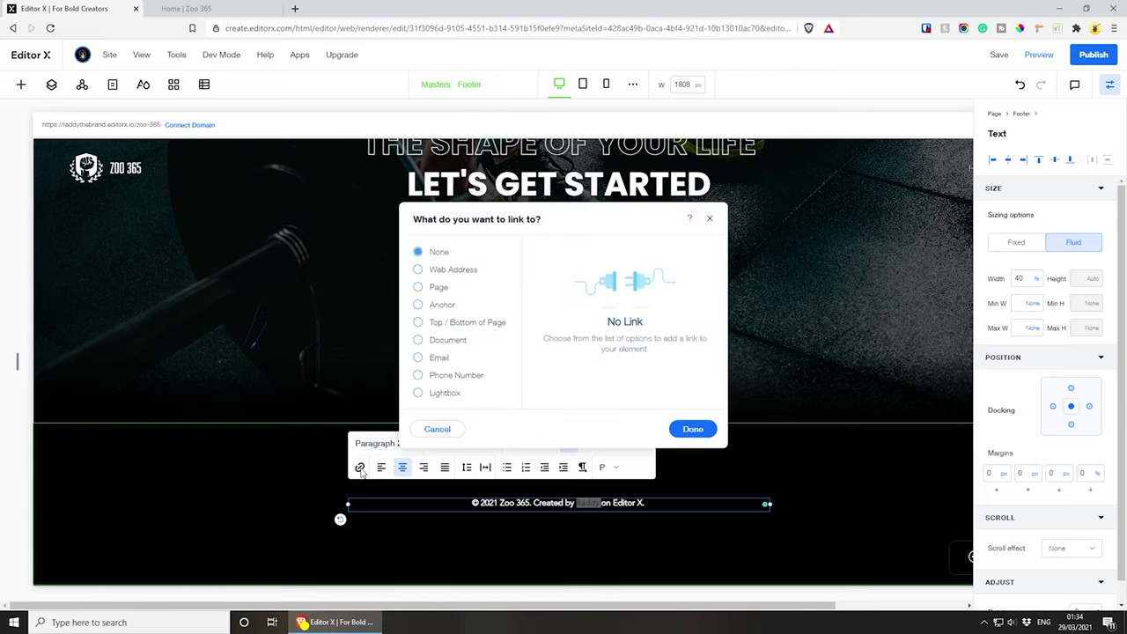
left_click(438, 271)
type("https://")
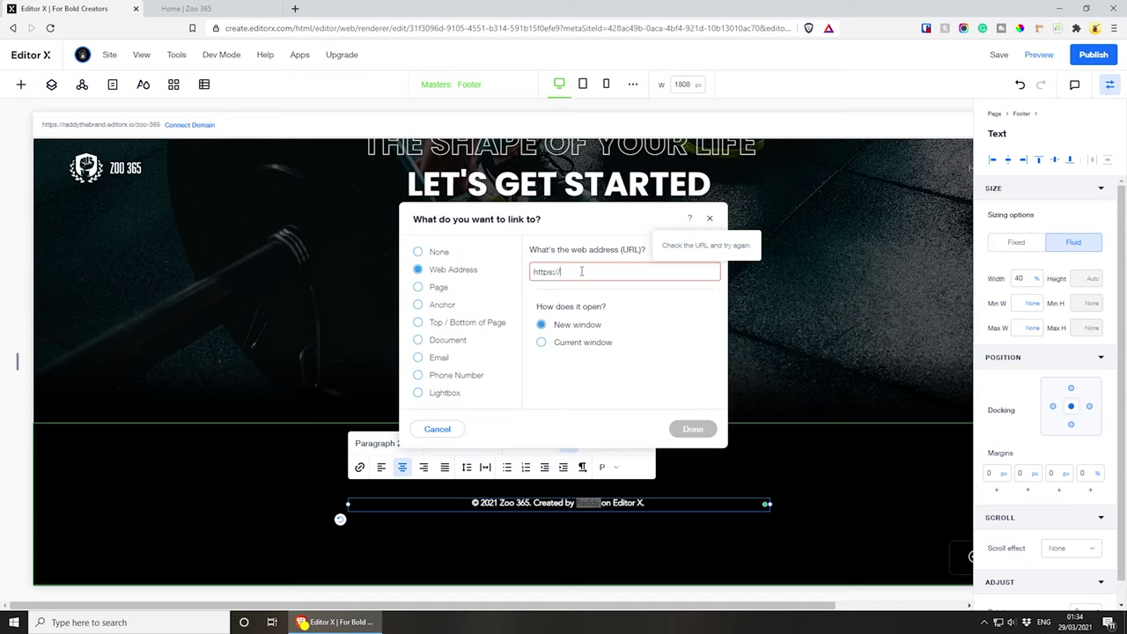
type("raddy.co.uk")
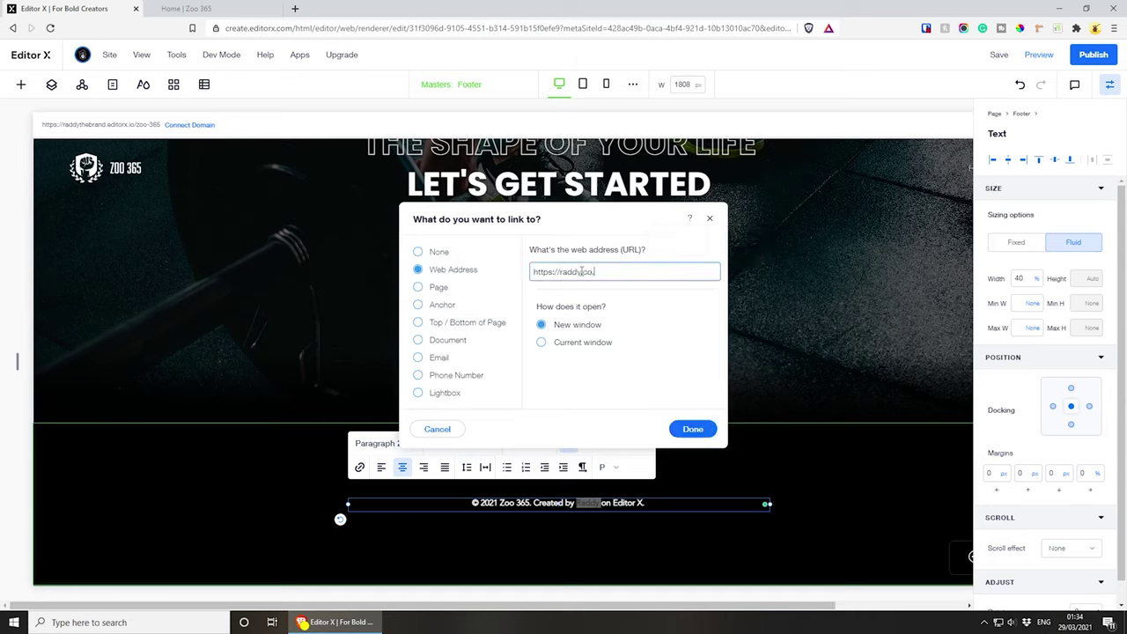
left_click(693, 429)
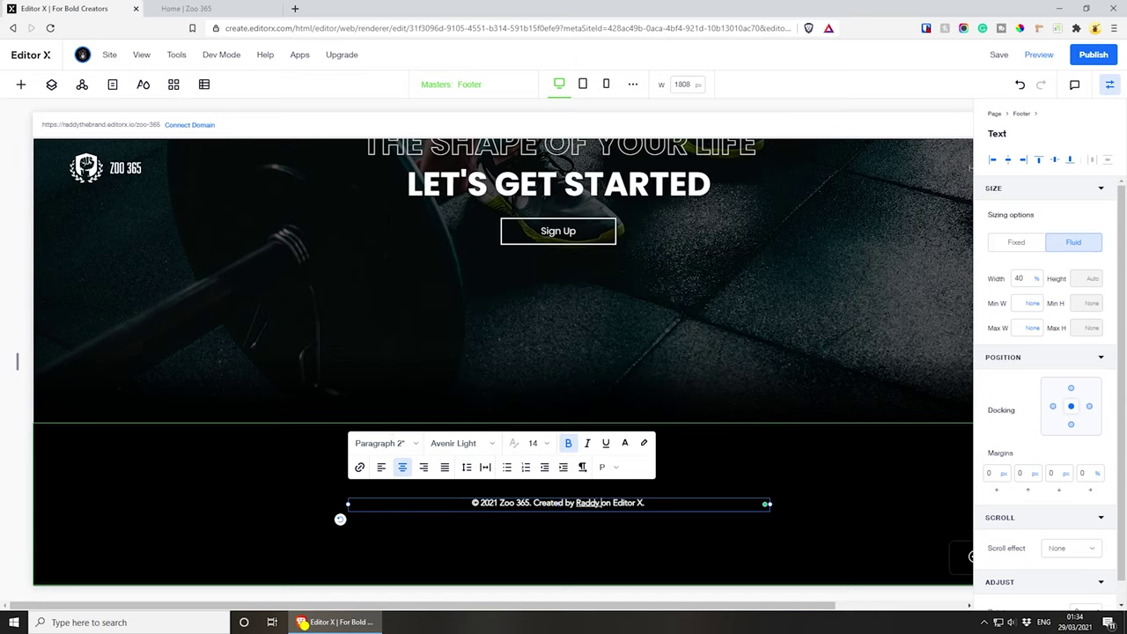
left_click(601, 503)
key("BackSpace")
key("Escape")
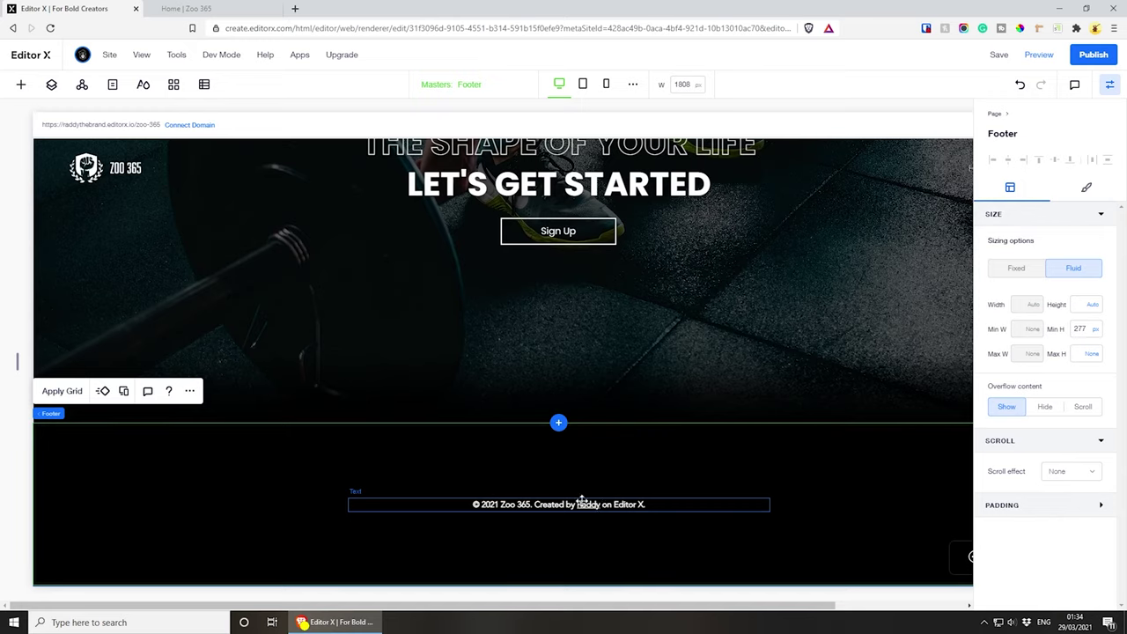
- Move the copyright text to the footer's lower-left area, and measure the design's footer height in Adobe XD with a temporary rectangle
left_click_drag(449, 508, 186, 566)
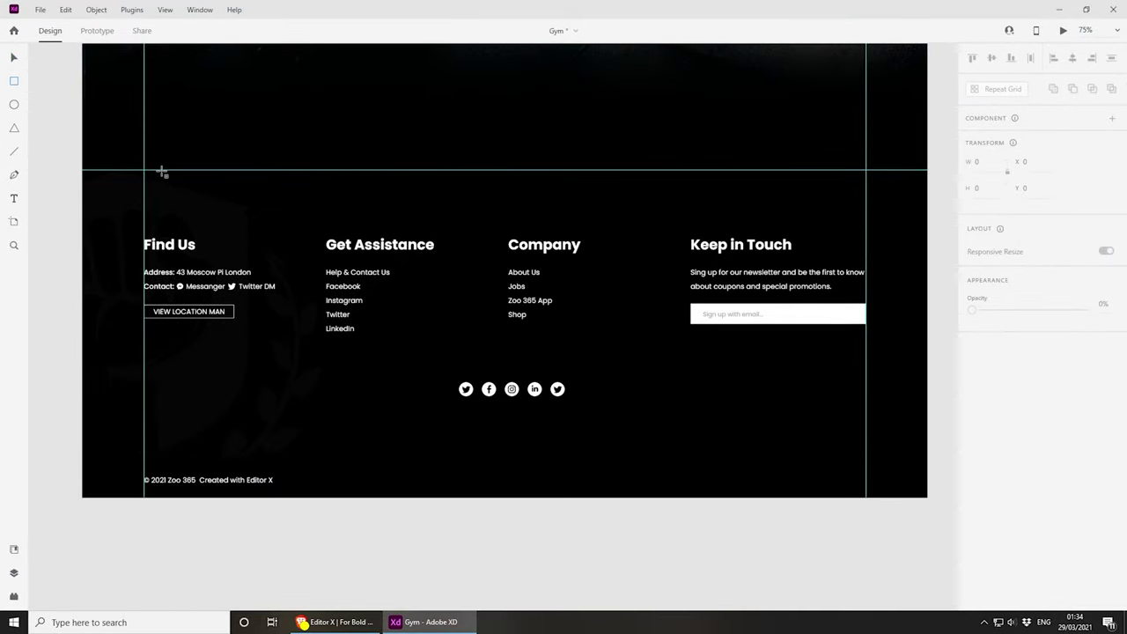
mouse_move(163, 169)
left_mouse_down()
mouse_move(252, 248)
mouse_move(387, 409)
mouse_move(392, 456)
left_mouse_up()
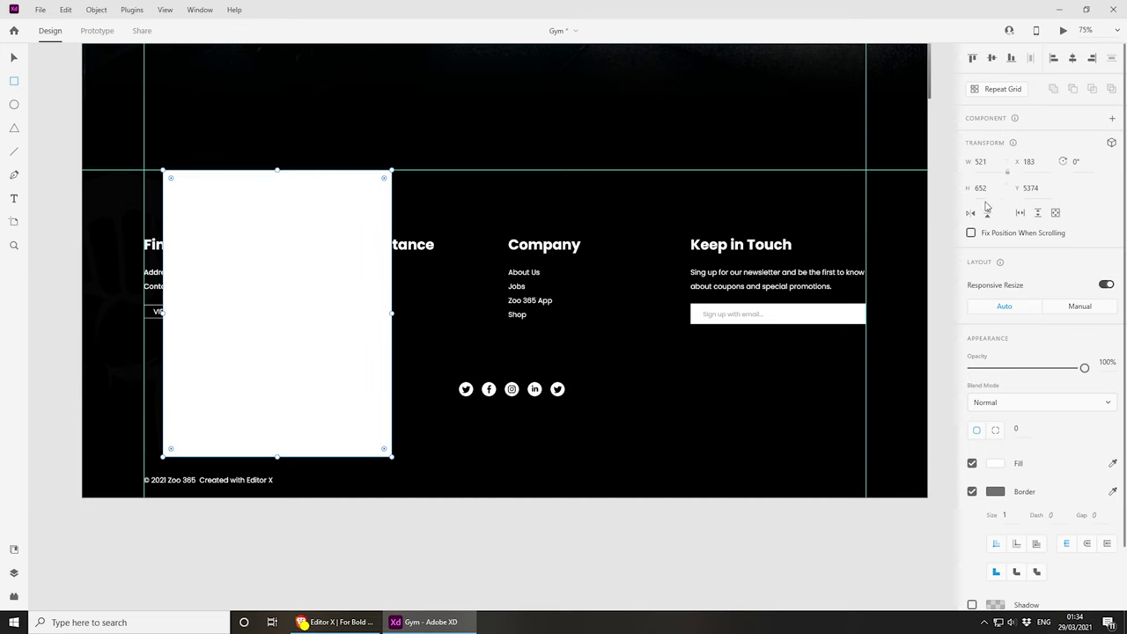
key("Delete")
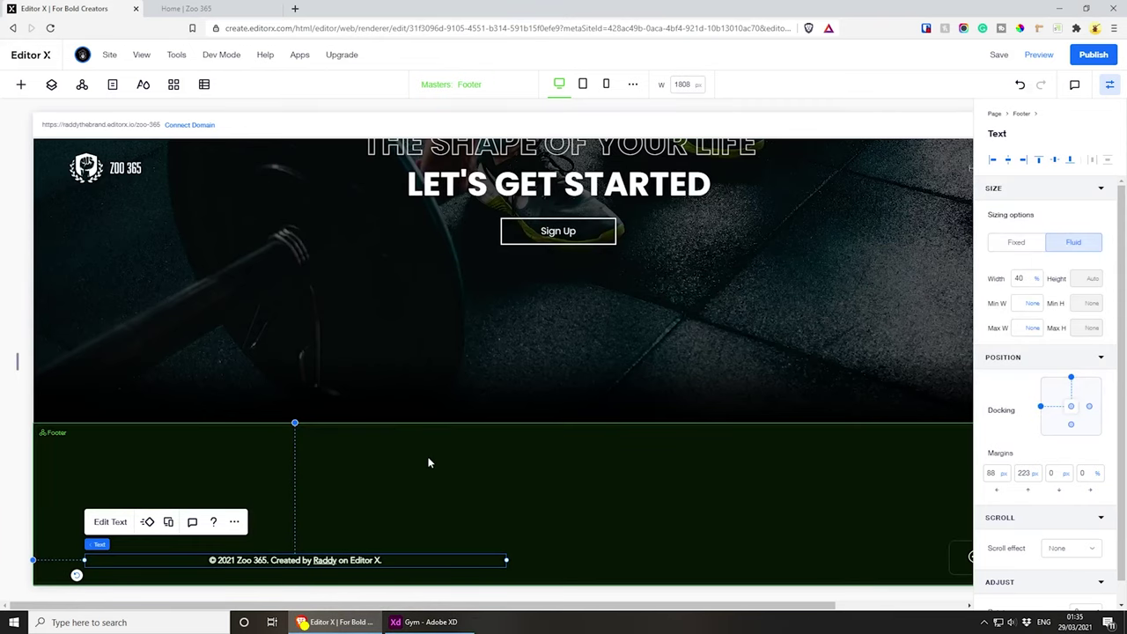
- Set the footer's minimum height to 652 px and move the copyright text to its lower-left, about 60 px from the left edge
left_click(429, 462)
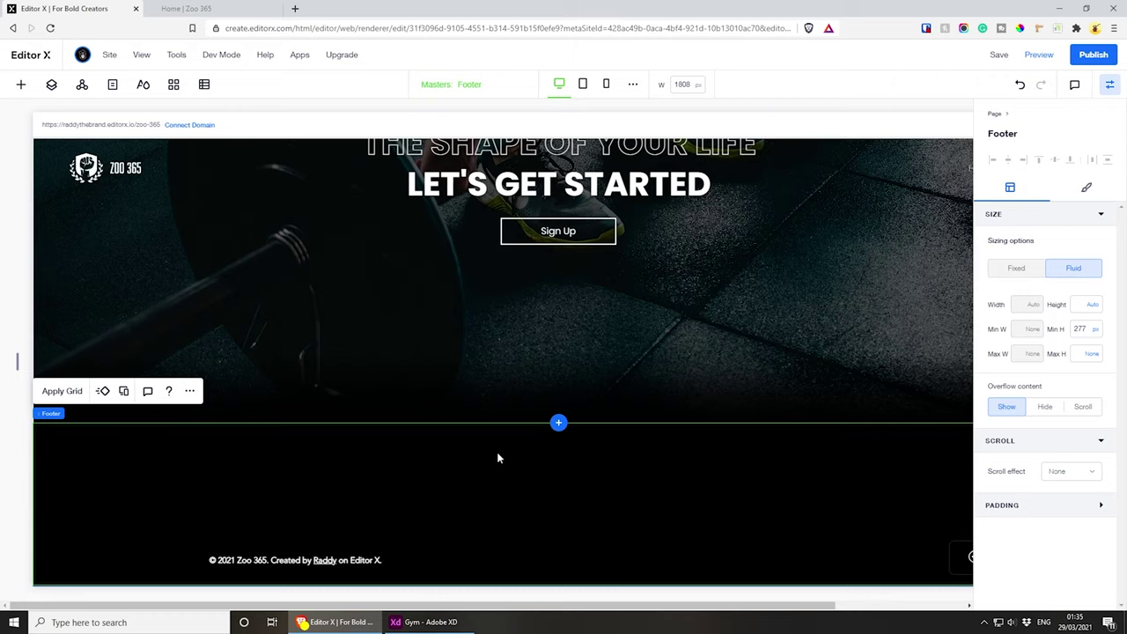
left_click(1085, 328)
key("Return")
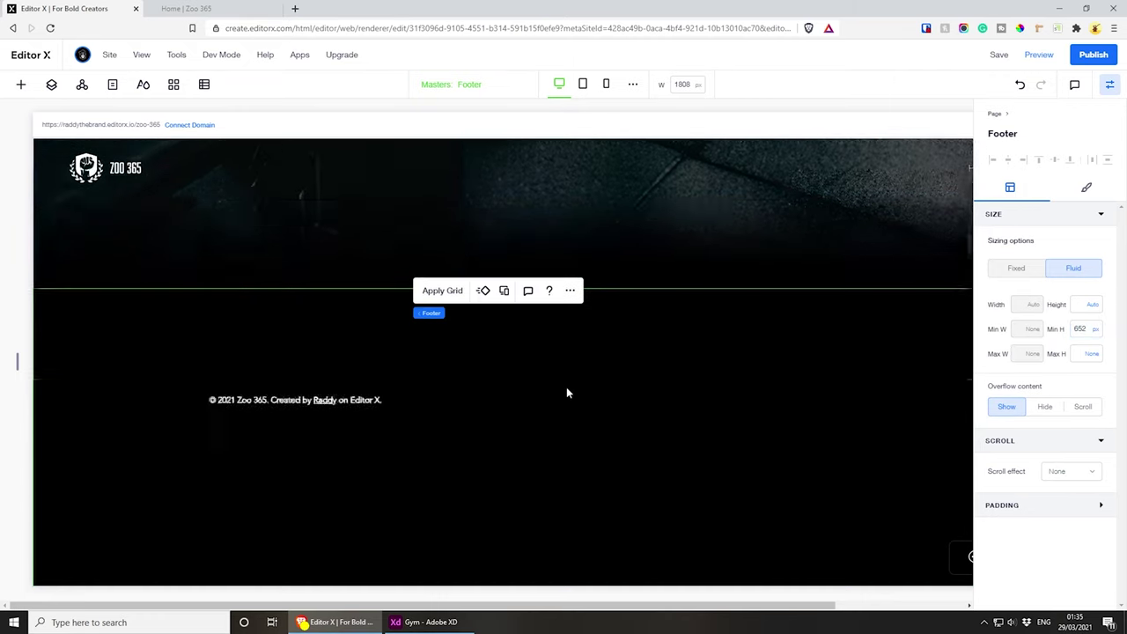
left_click_drag(274, 342, 262, 567)
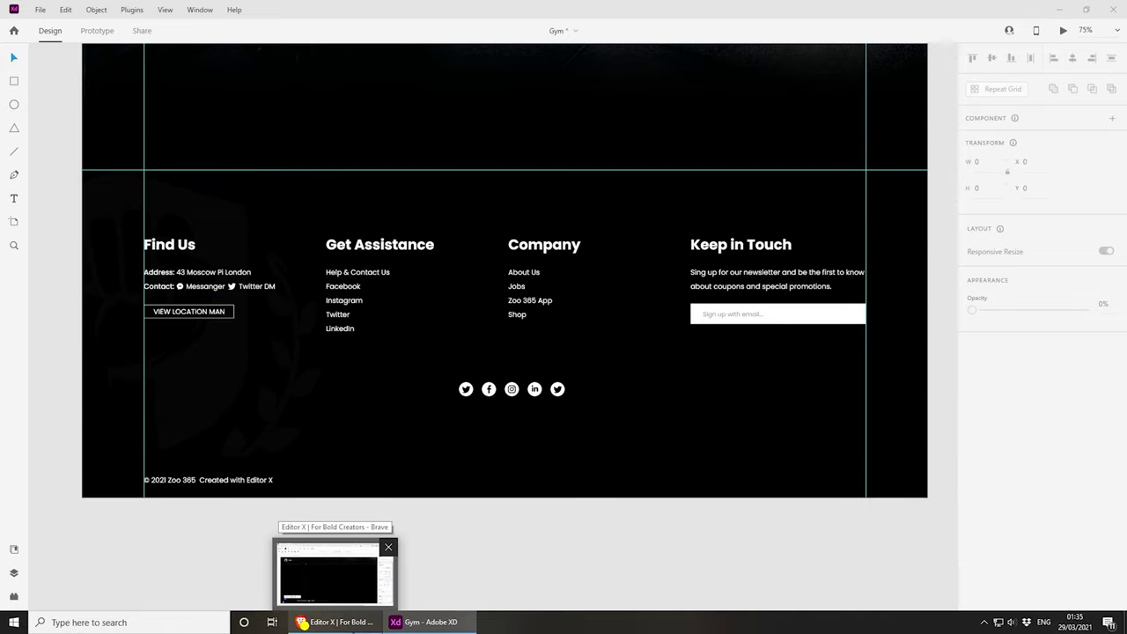
- Add a container to the footer, 80% wide and centred horizontally
left_click(334, 568)
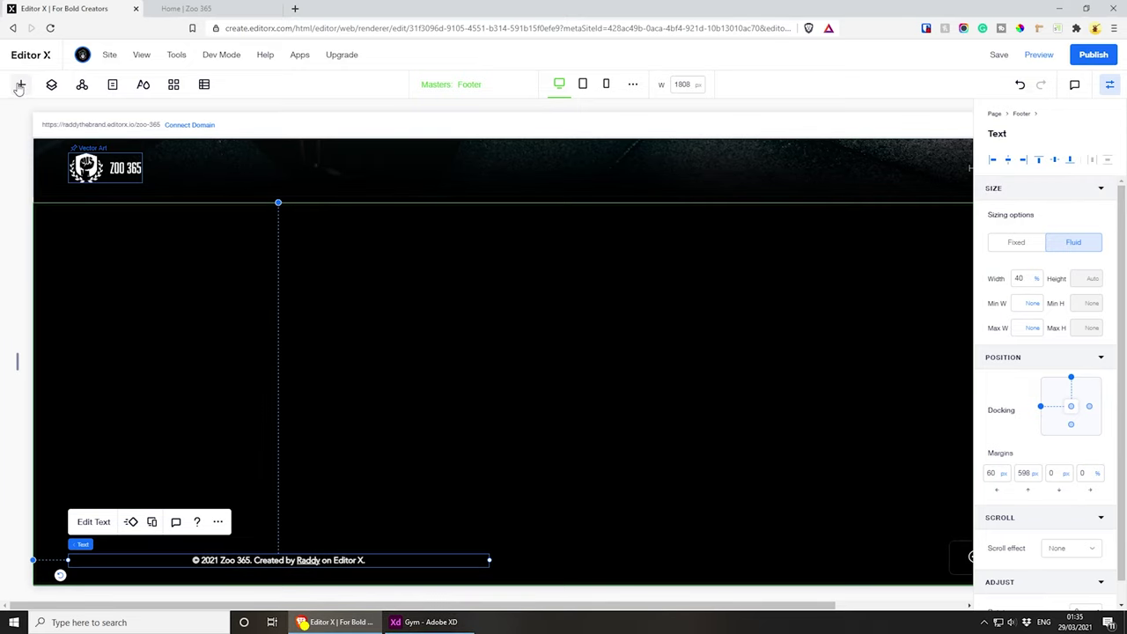
left_click(20, 84)
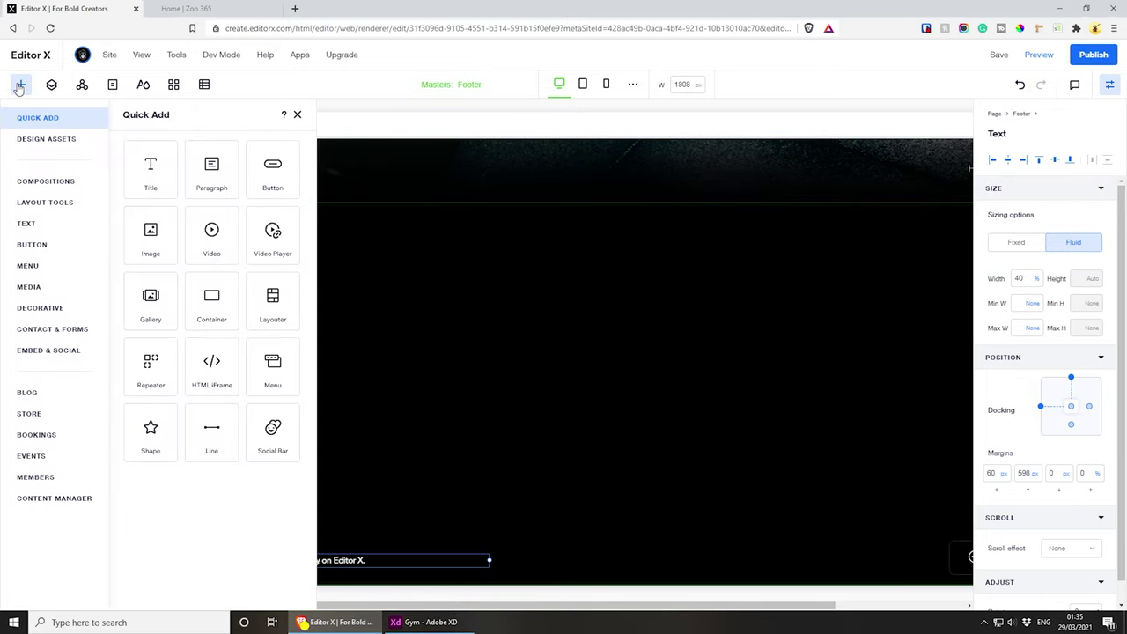
left_click(211, 300)
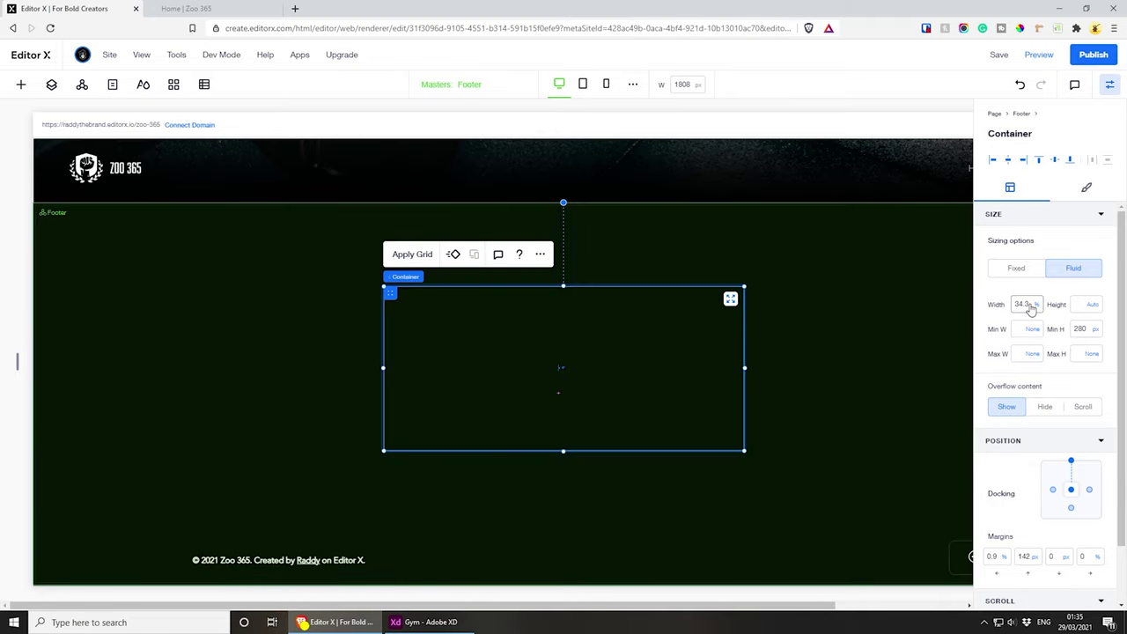
left_click(1023, 305)
type("80")
key("Return")
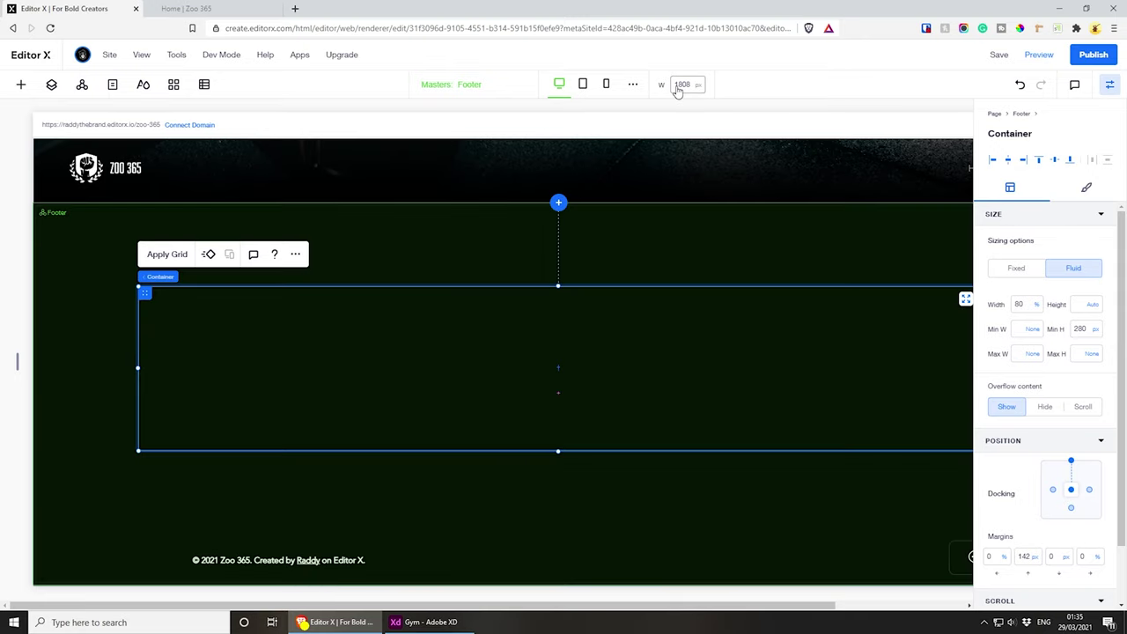
- Set the desktop canvas width to 1608 px
left_click(683, 84)
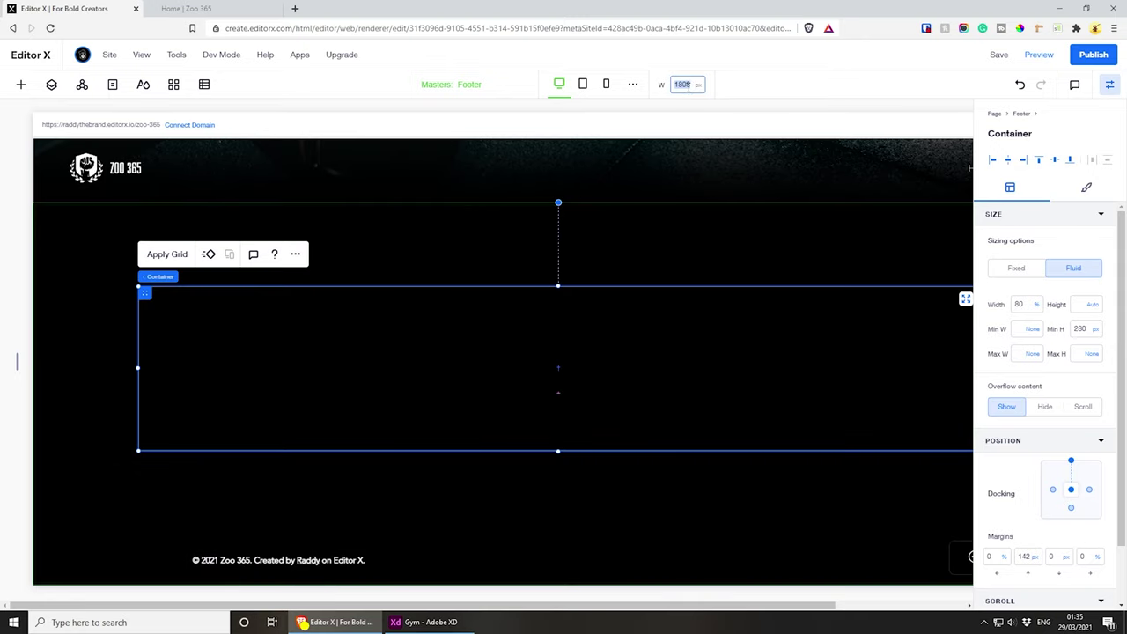
key("BackSpace")
type("6")
key("Return")
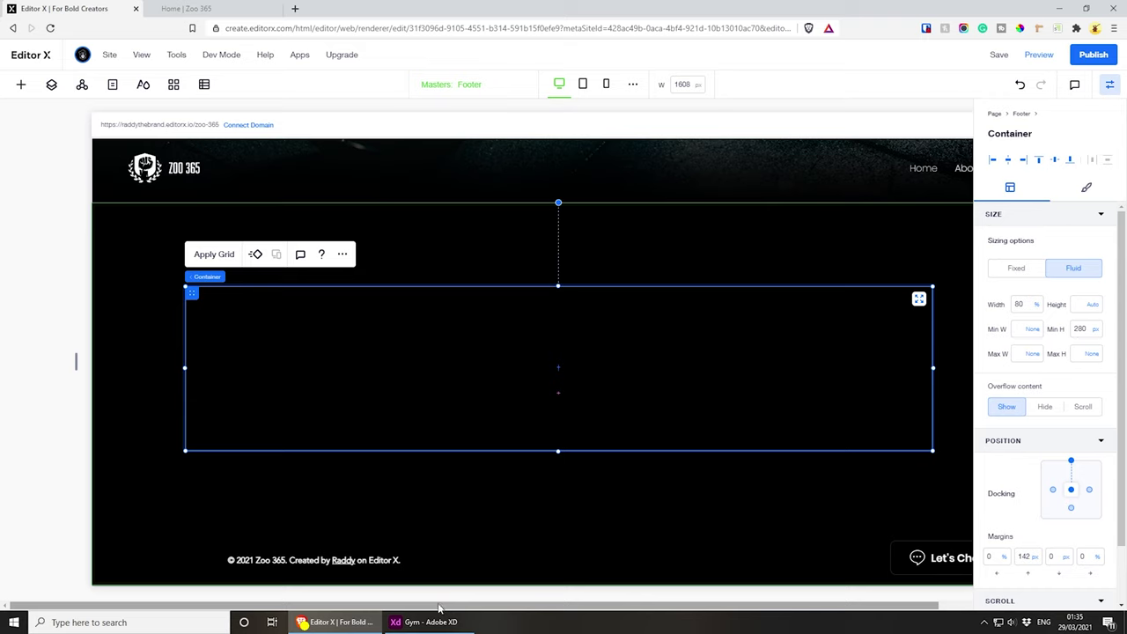
left_click_drag(439, 607, 511, 606)
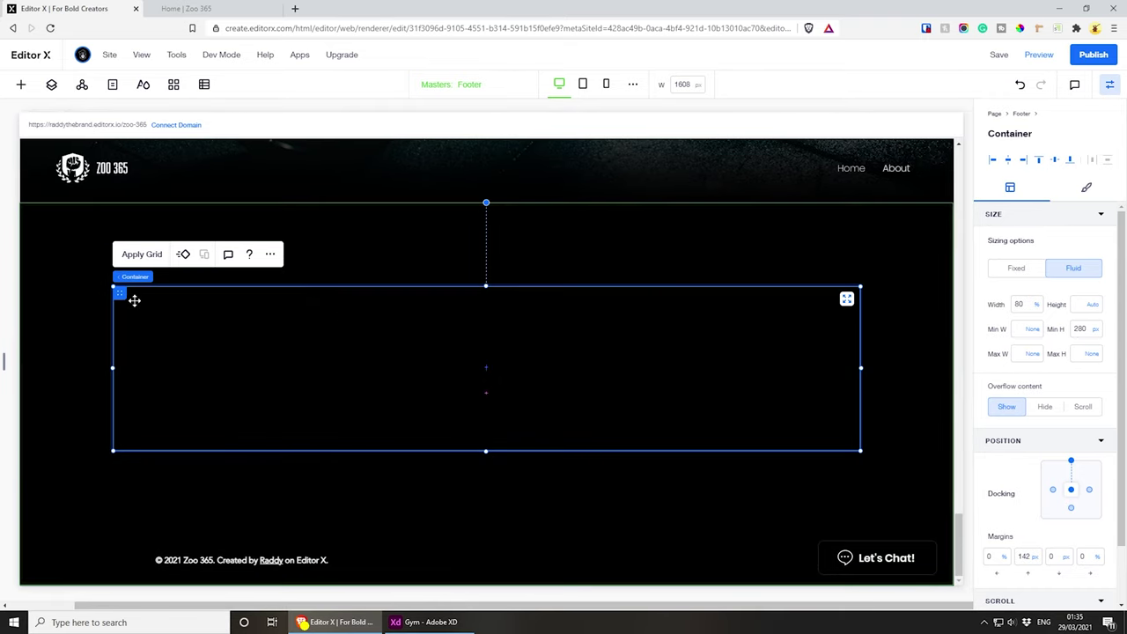
- Apply a 4x1 grid to the footer container
mouse_move(135, 284)
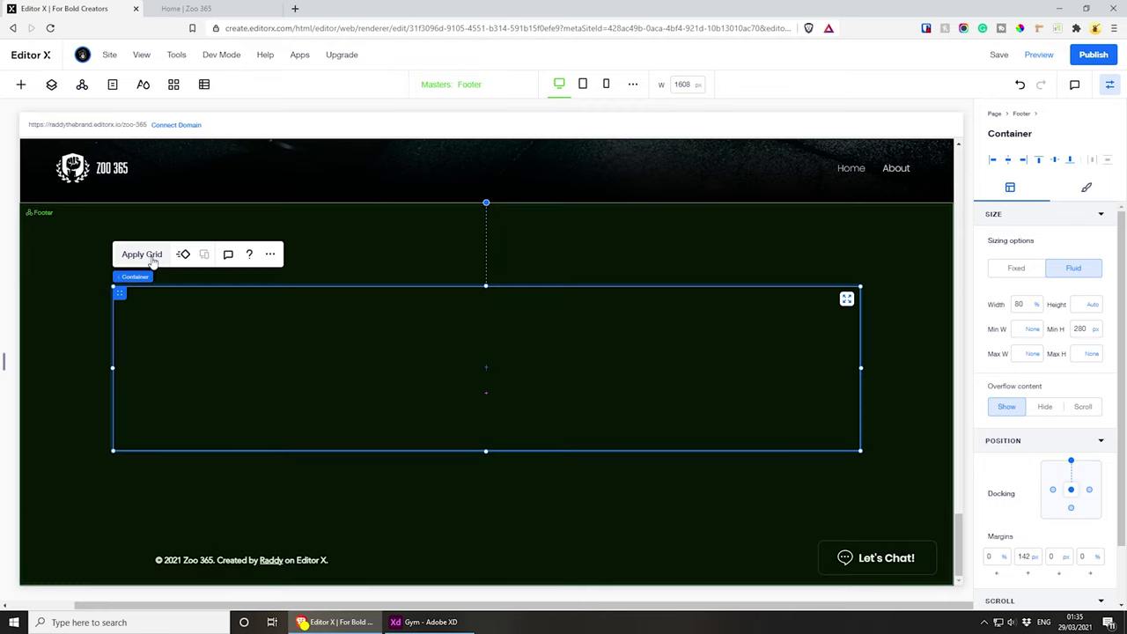
left_click(142, 255)
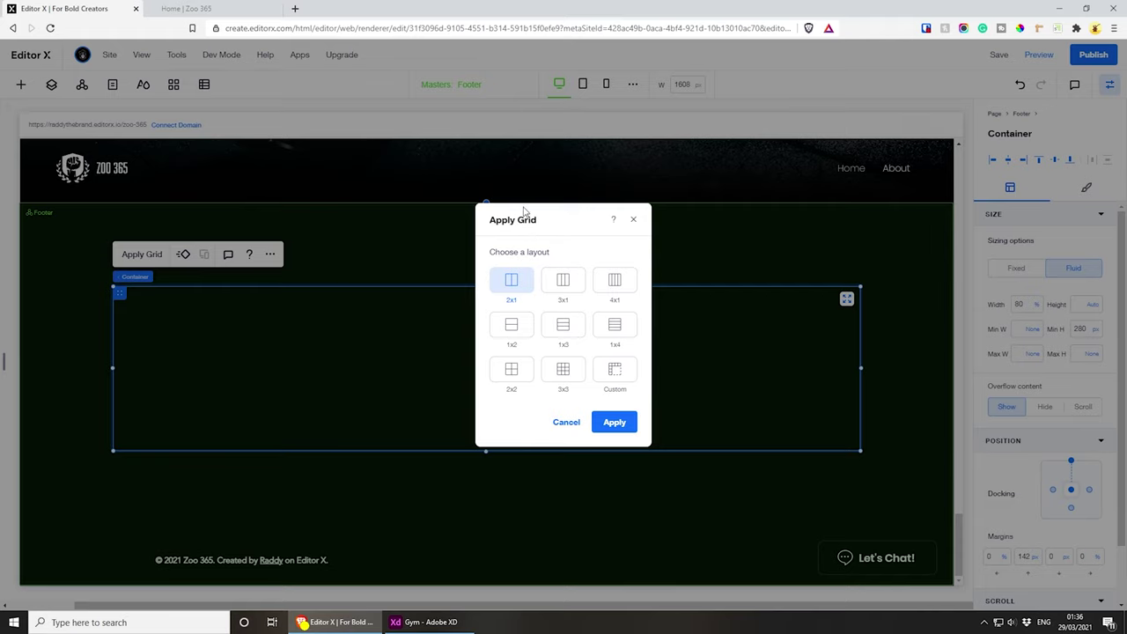
left_click(620, 282)
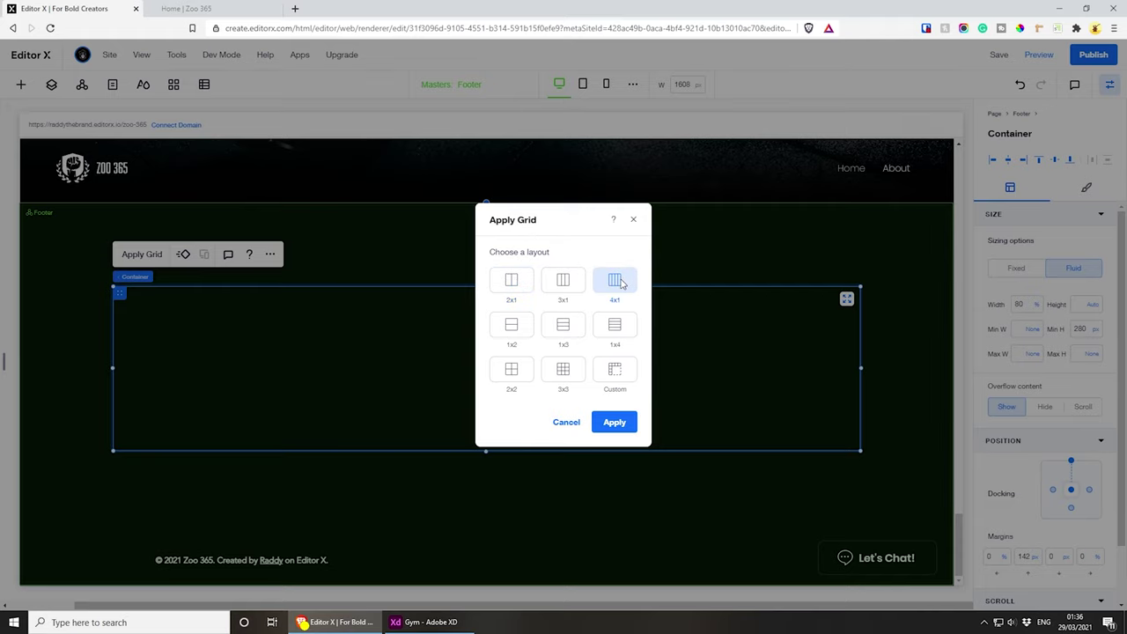
left_click(615, 423)
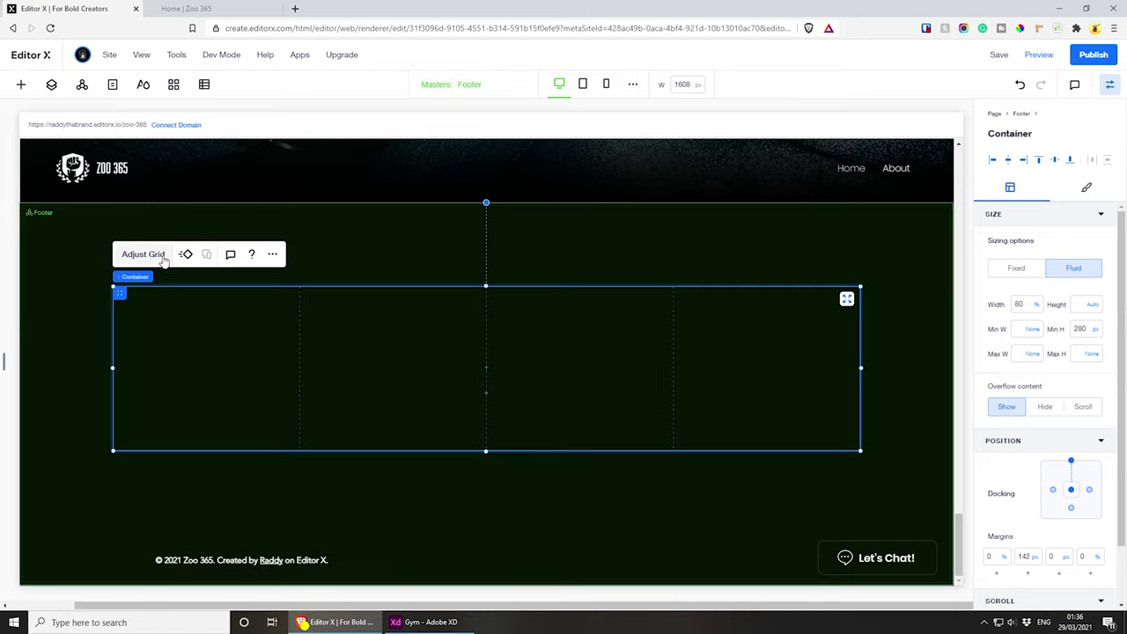
- Edit the footer container's grid to have a 16 px horizontal gap between its columns
mouse_move(138, 284)
left_click(145, 256)
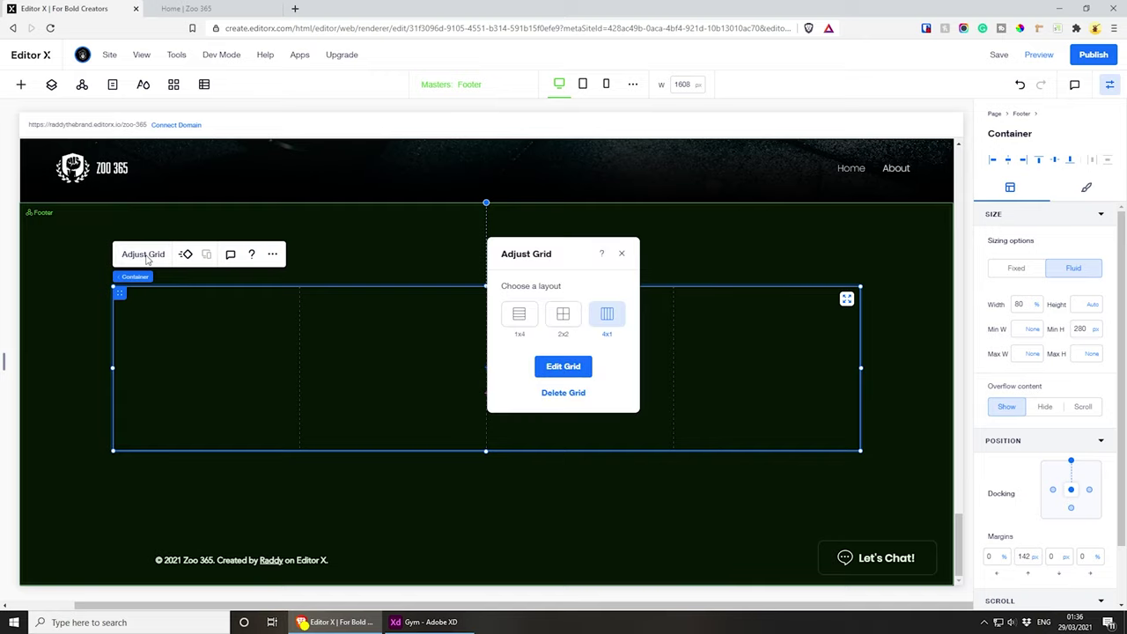
left_click(583, 366)
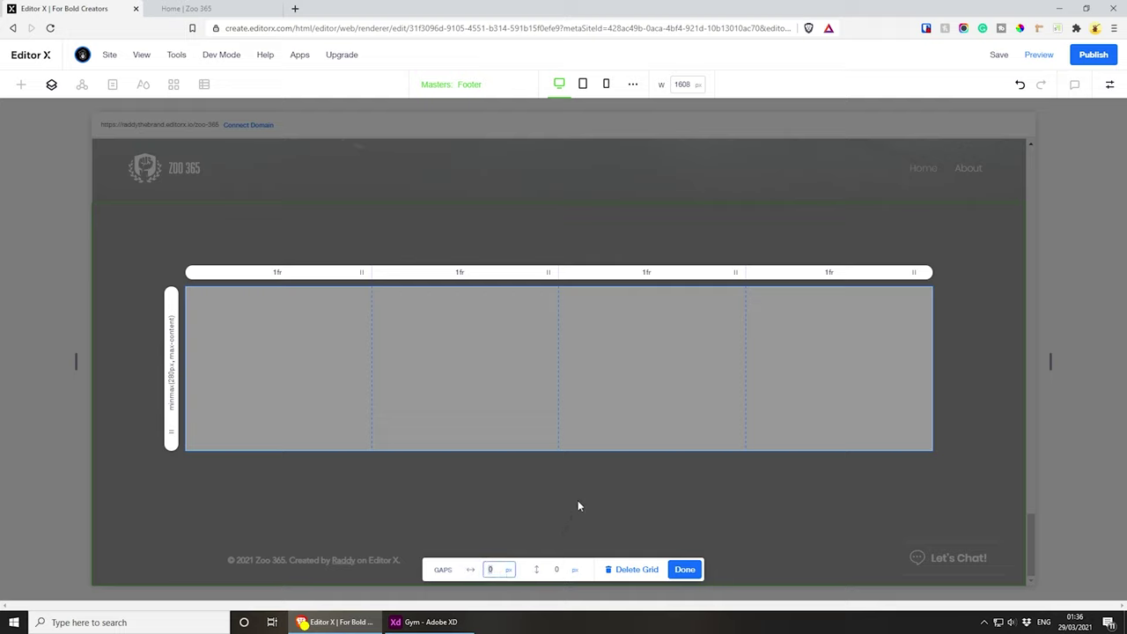
type("16")
key("Return")
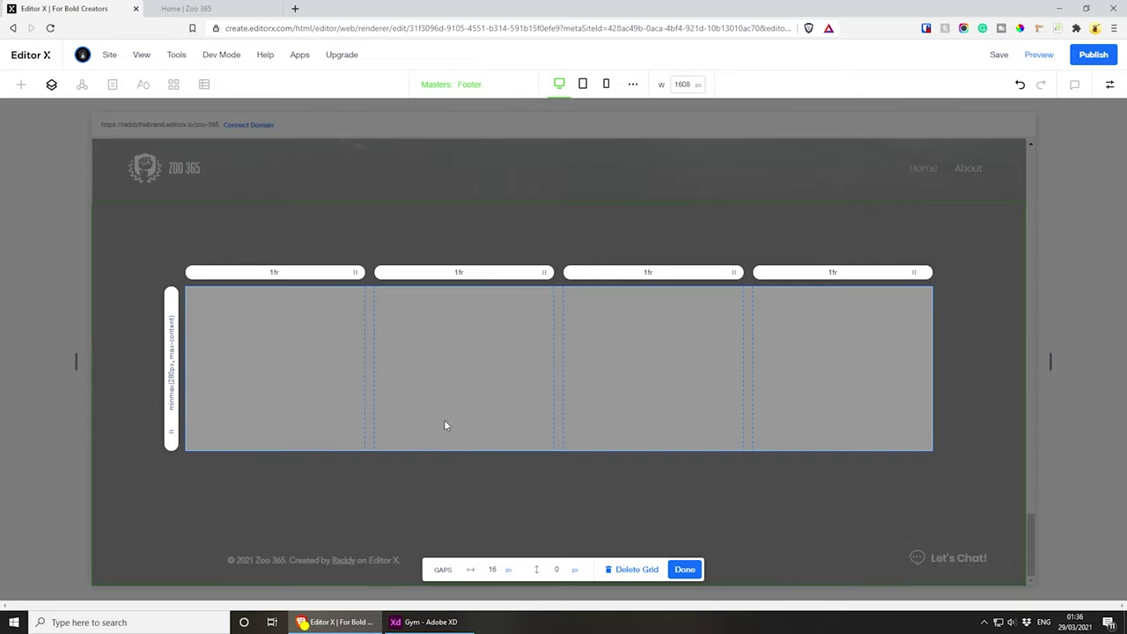
left_click(685, 570)
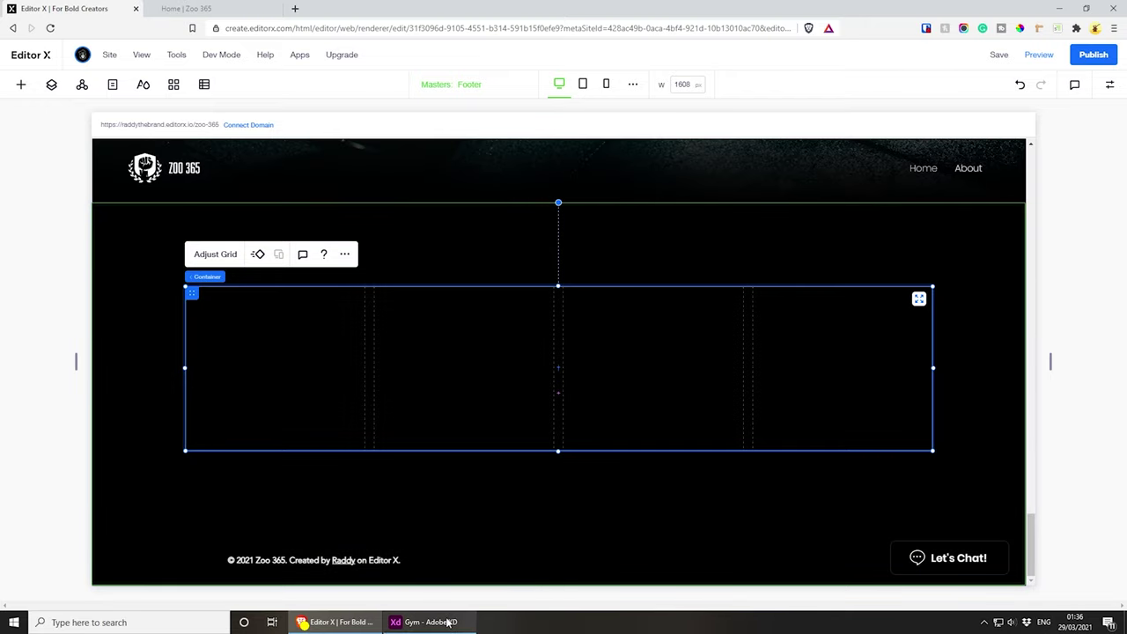
- Check the footer design in Adobe XD, and add a title in the container's first column in Editor X, narrowed to about the column's width
left_click(426, 622)
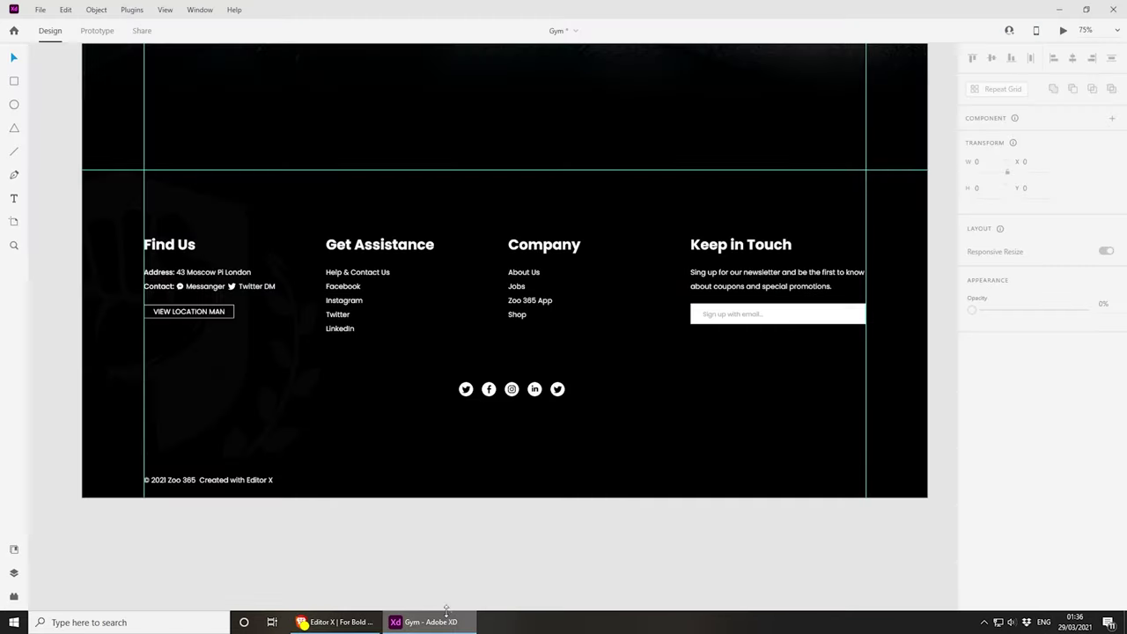
key("alt+F4")
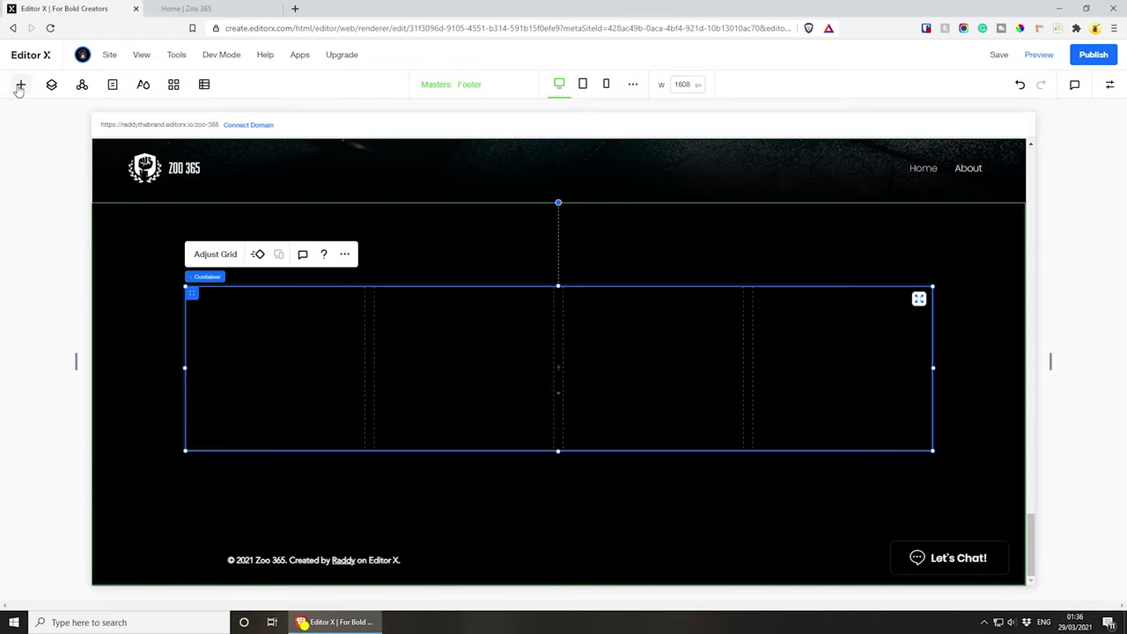
left_click(21, 83)
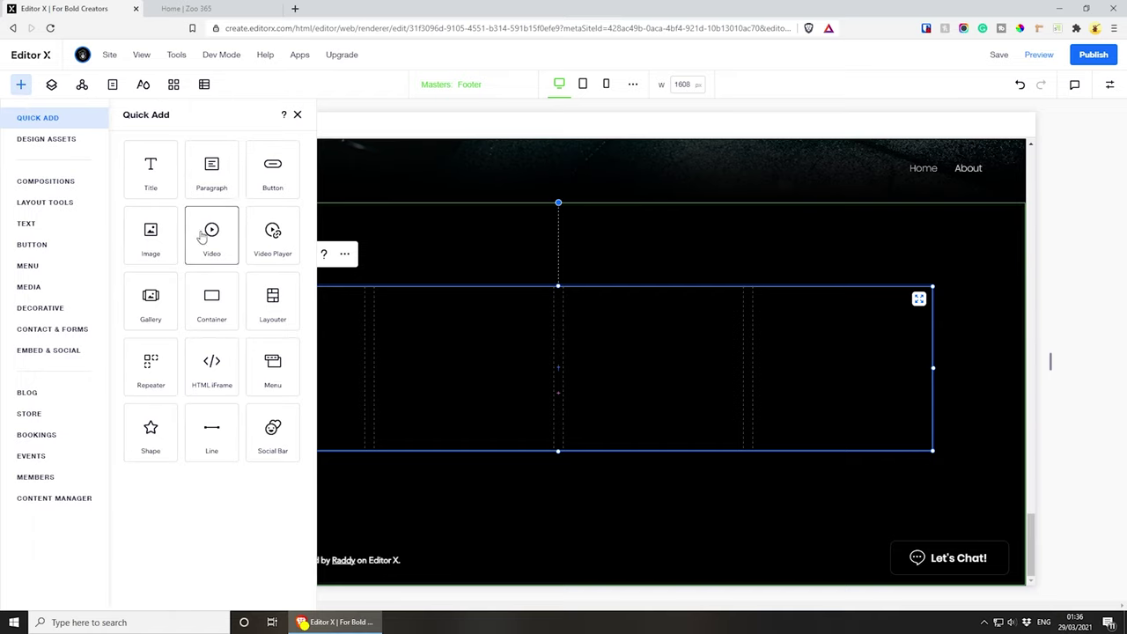
left_click(148, 171)
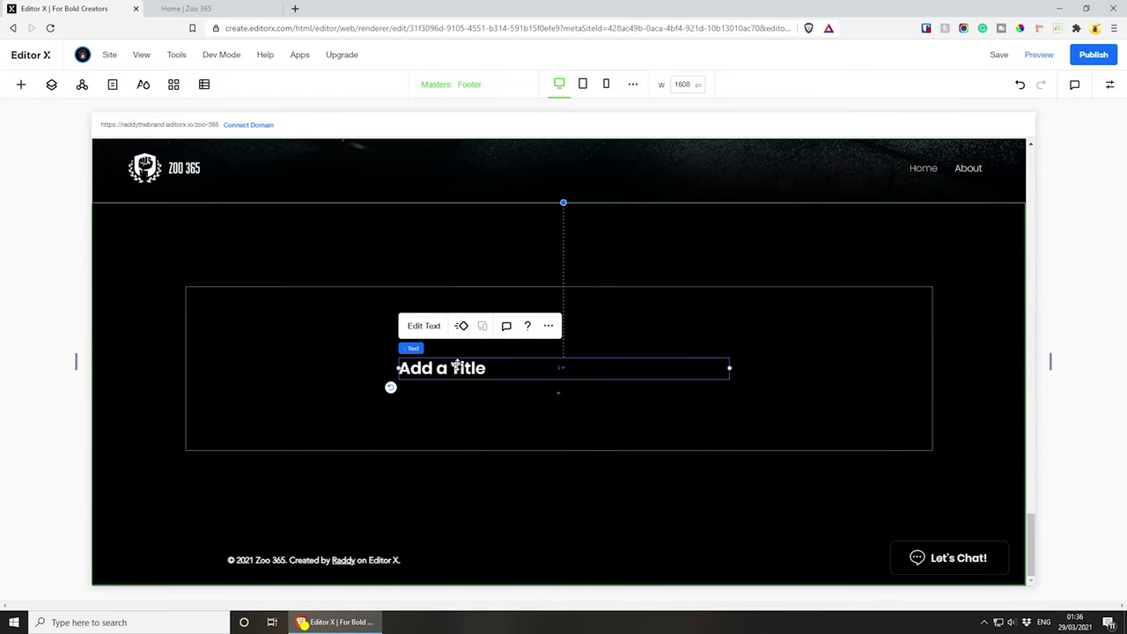
left_click_drag(459, 368, 245, 297)
left_click_drag(515, 297, 361, 297)
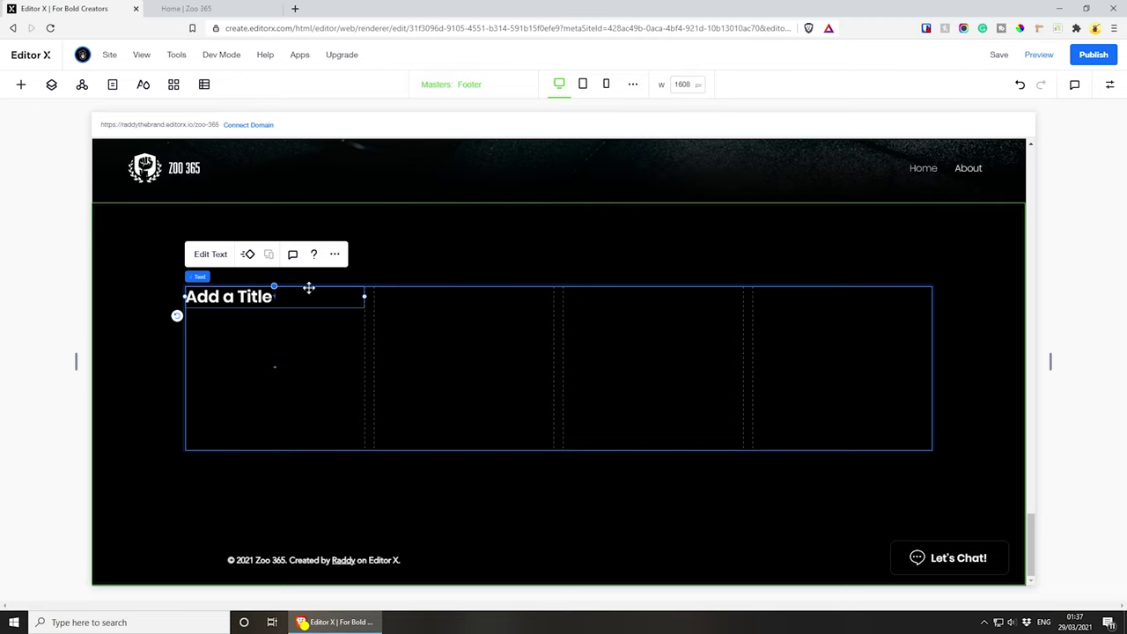
- Set the title's right margin to 0% and its width to 100%
left_click(1107, 85)
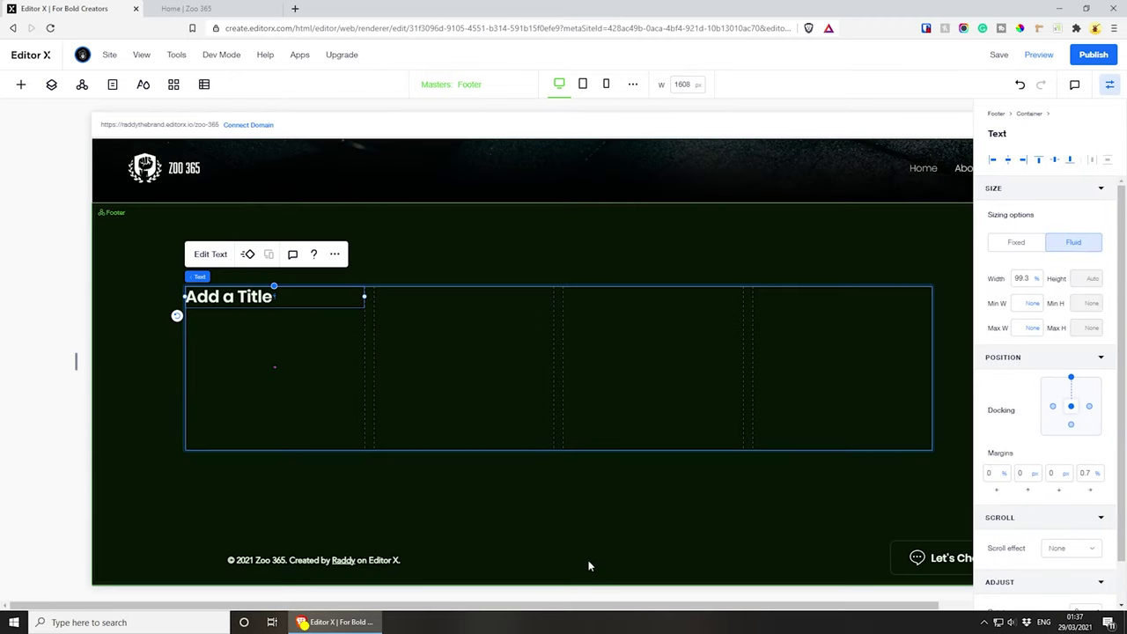
left_click(1085, 473)
type("0")
key("Return")
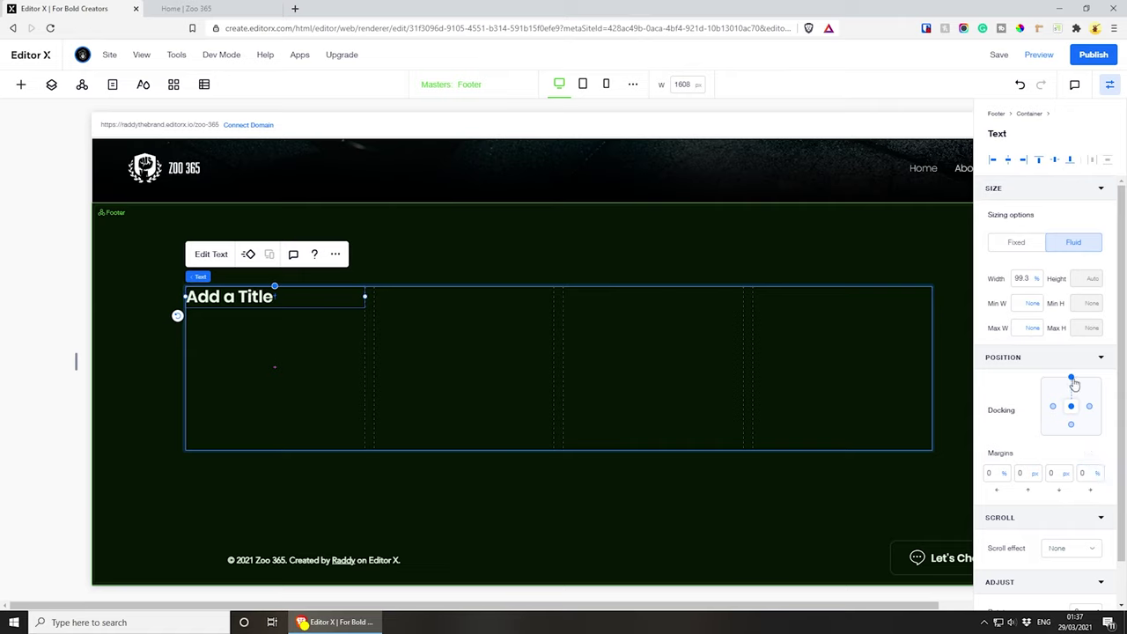
left_click(1022, 279)
key("Return")
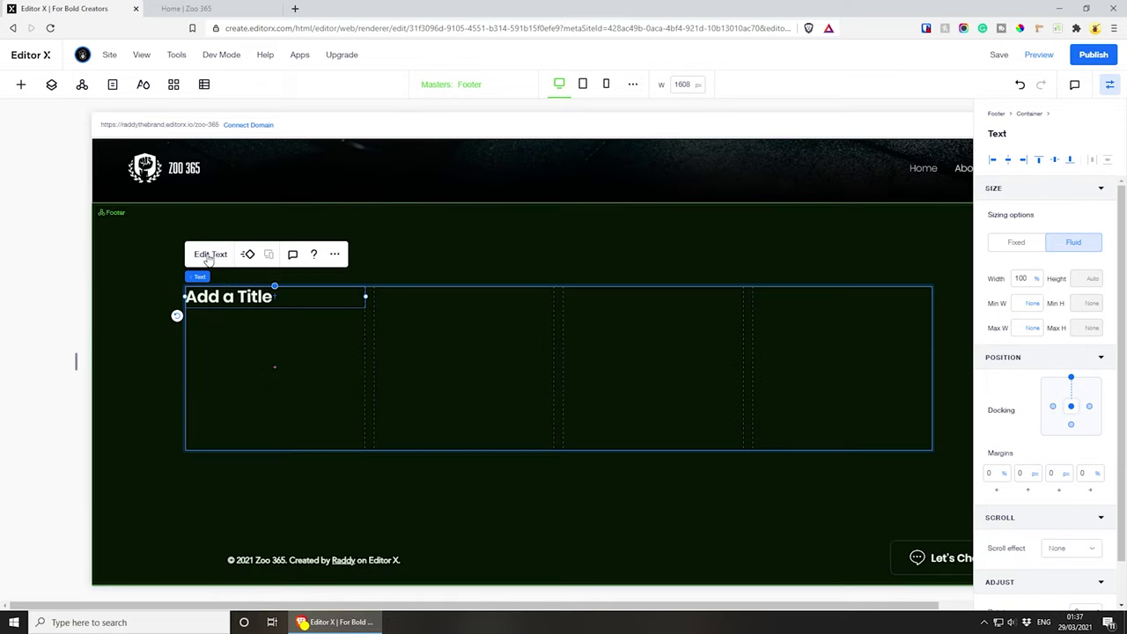
- Set the text colour of the first-column title to white (#FFFFFF)
left_click(212, 254)
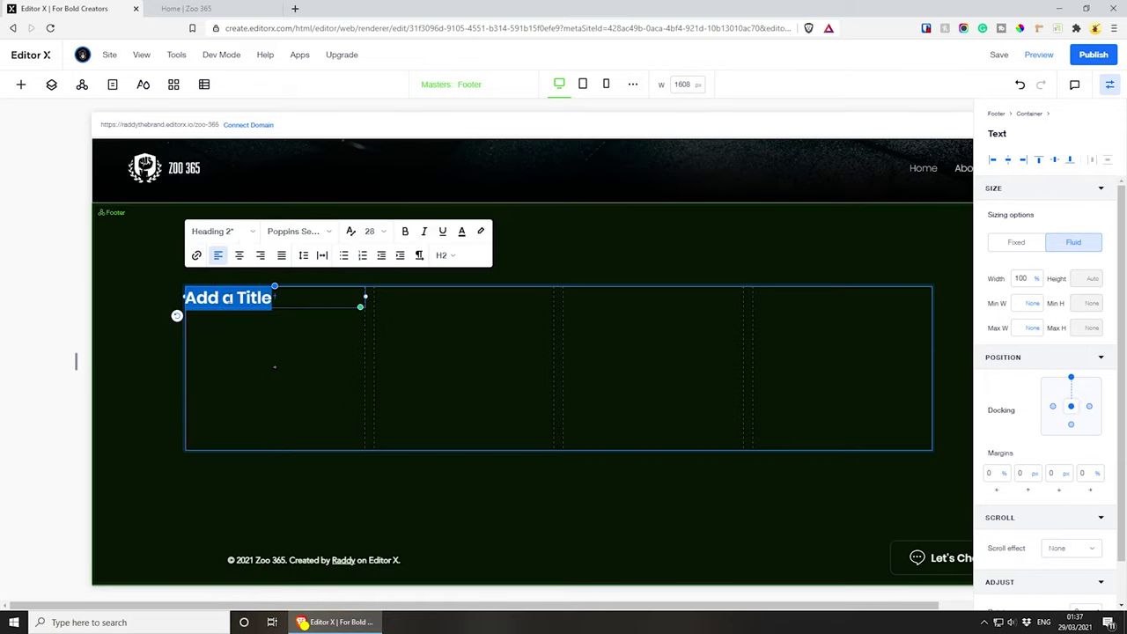
left_click(460, 233)
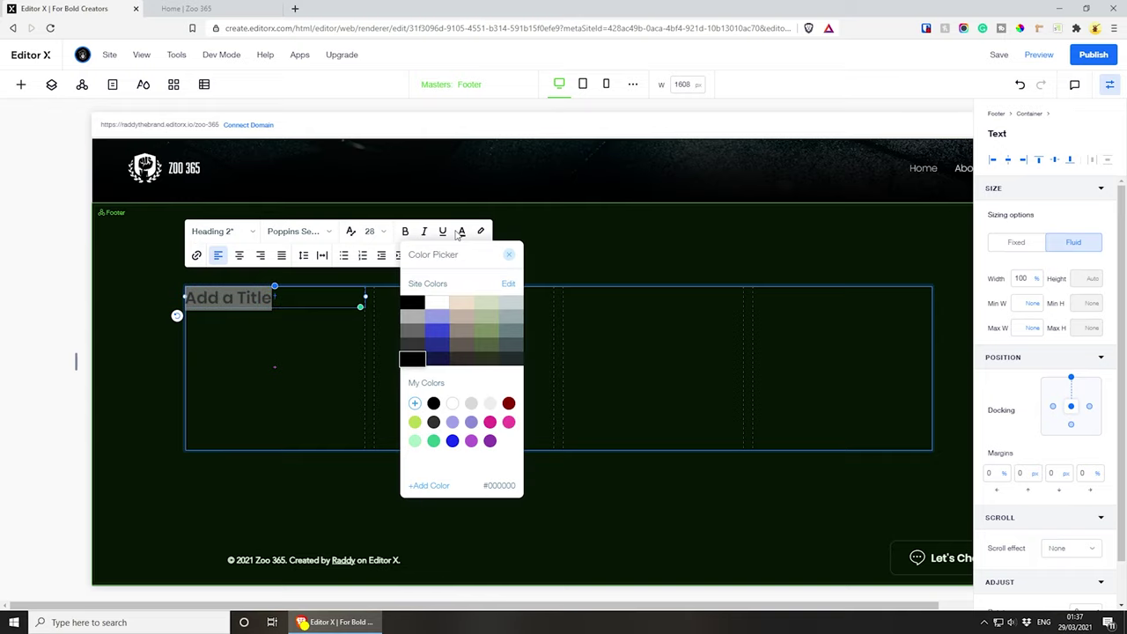
left_click(452, 402)
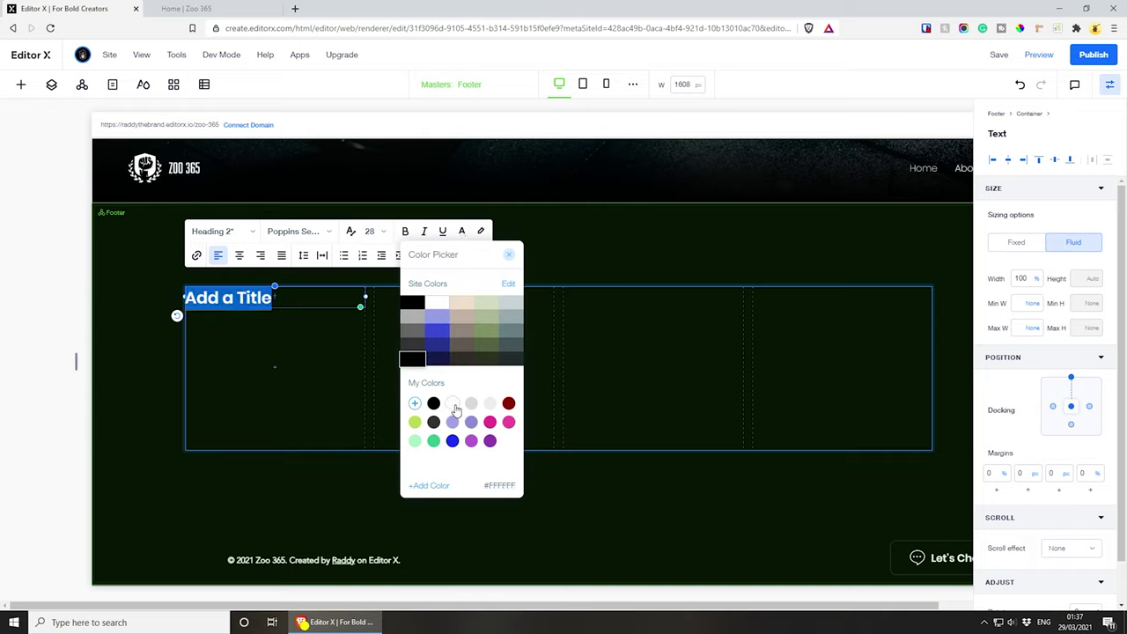
left_click(303, 314)
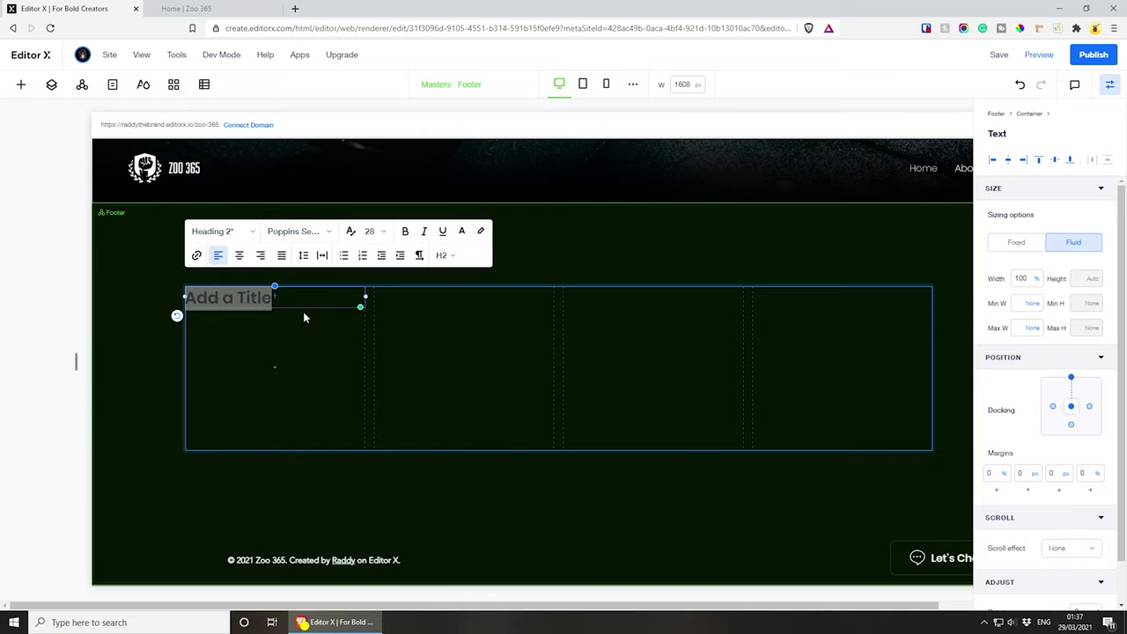
left_click(628, 266)
- Change the text of the first-column title to "Find Us"
left_click(250, 294)
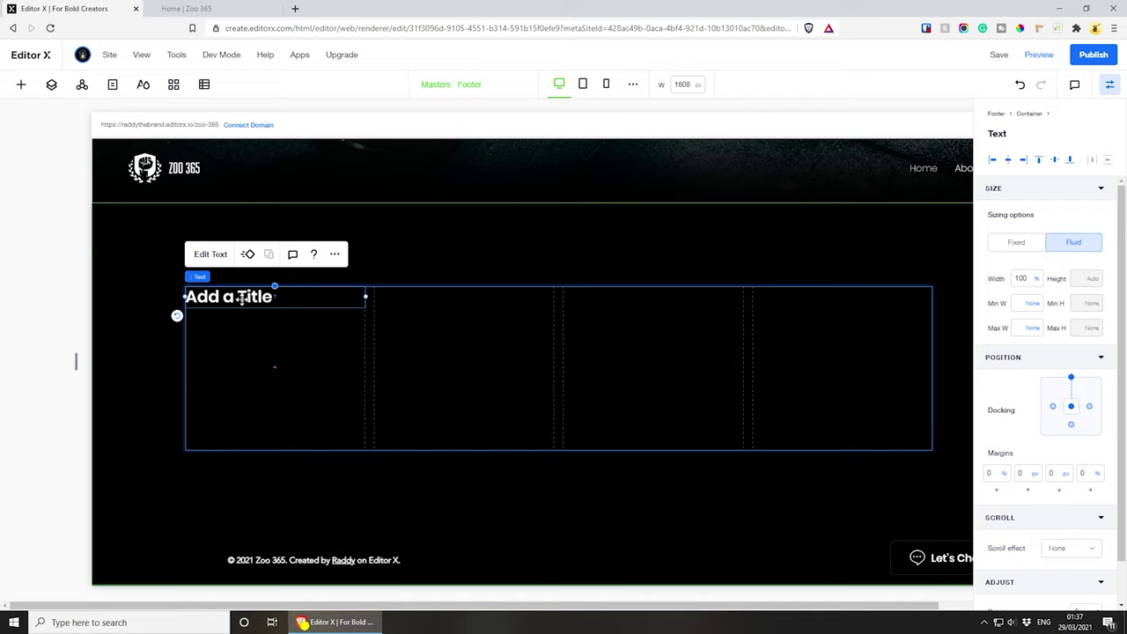
double_click(241, 299)
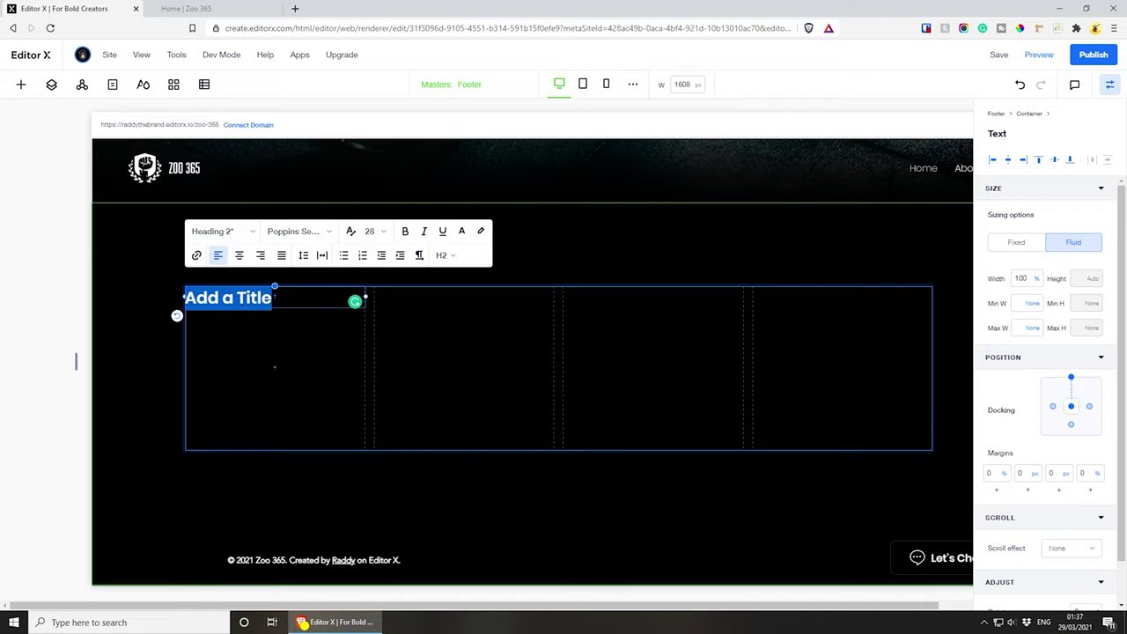
type("Find Us")
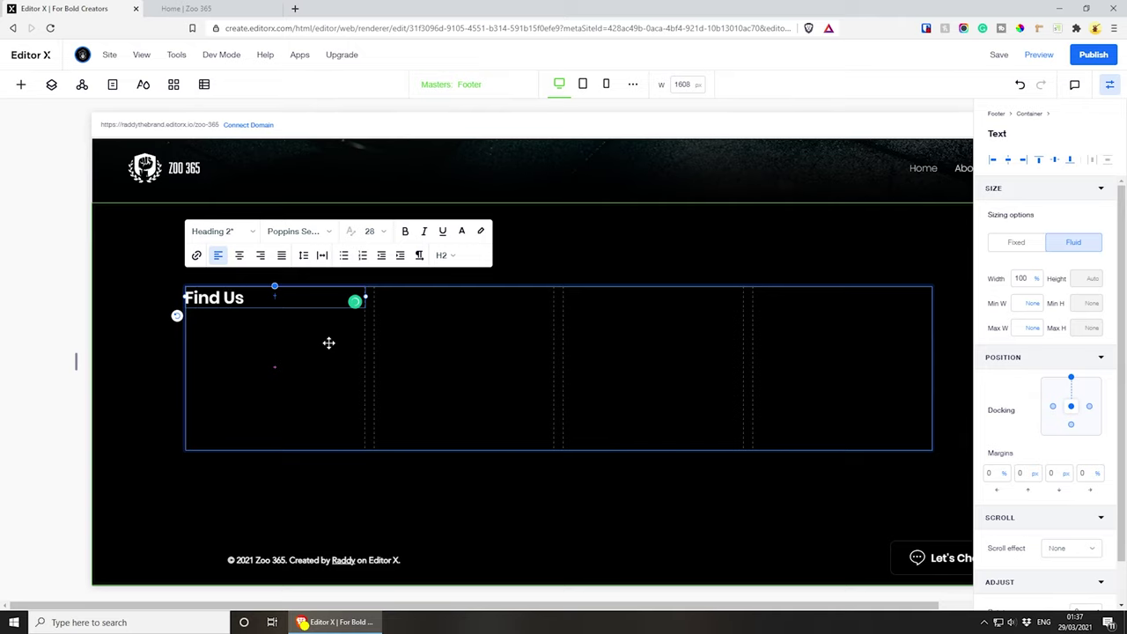
left_click(327, 342)
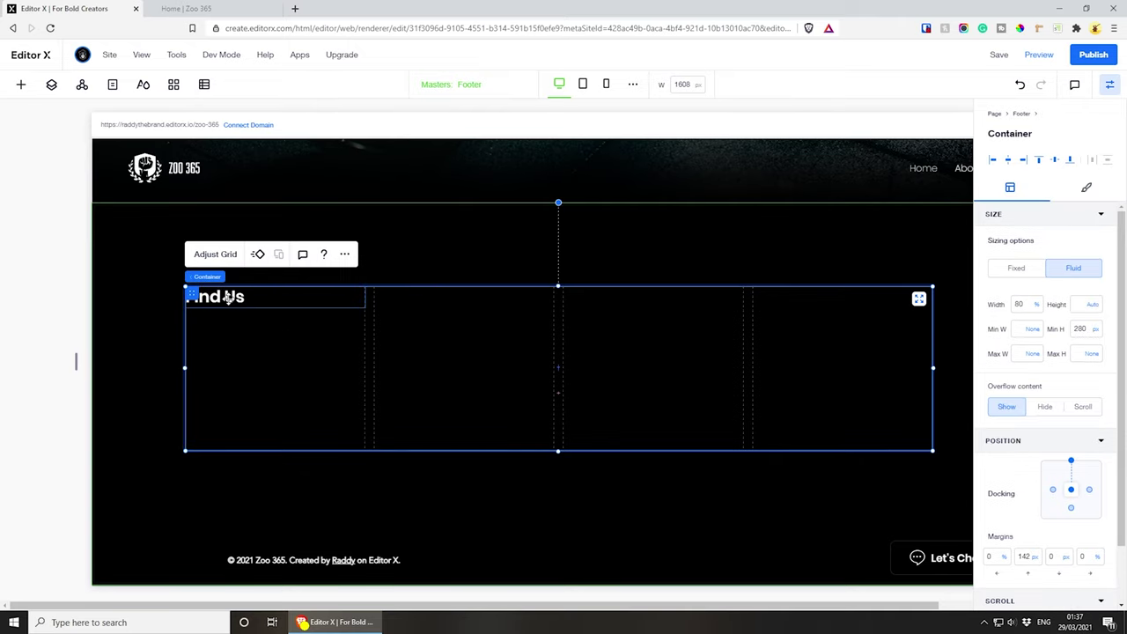
- Duplicate the "Find Us" heading into the container's second column and change its text to "Get Assistance"
left_click(227, 299)
left_click_drag(227, 298, 413, 296)
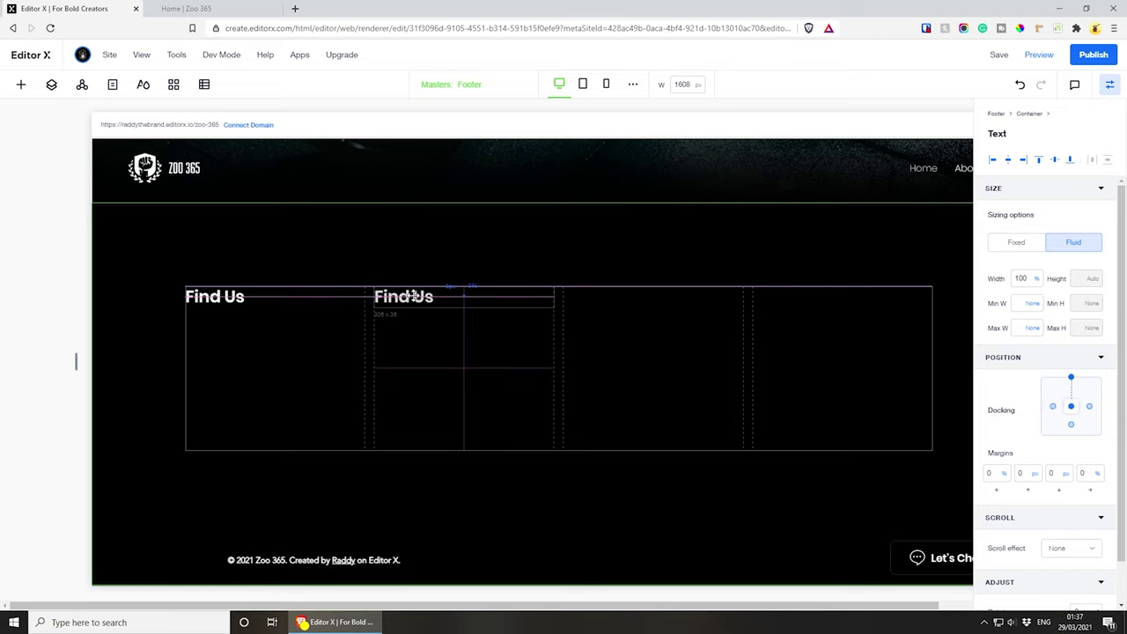
double_click(413, 296)
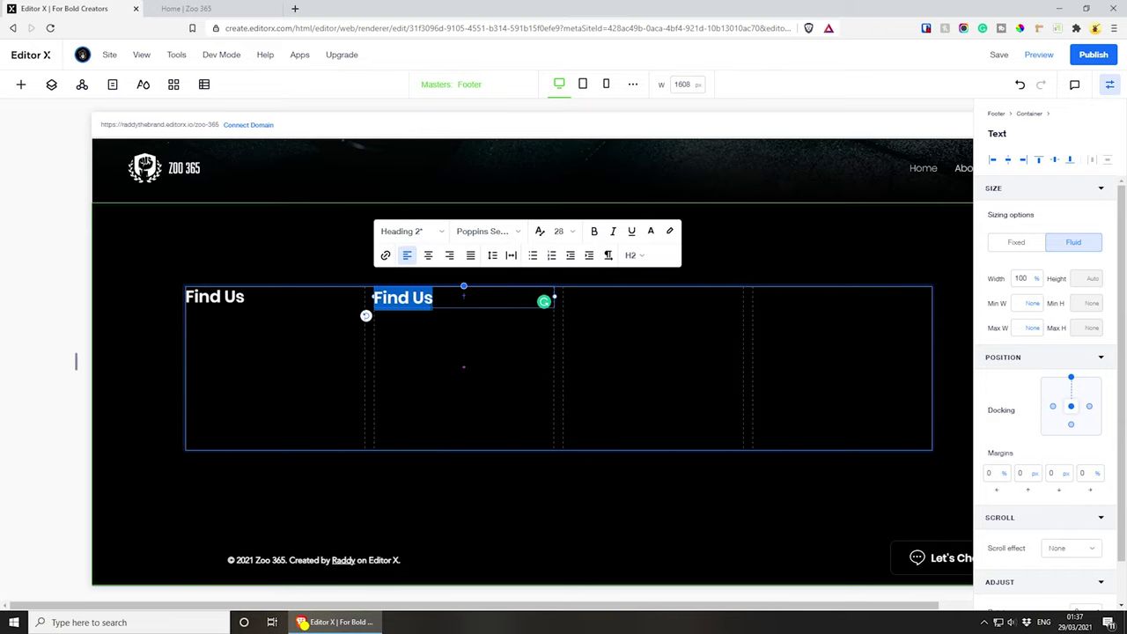
type("Ge")
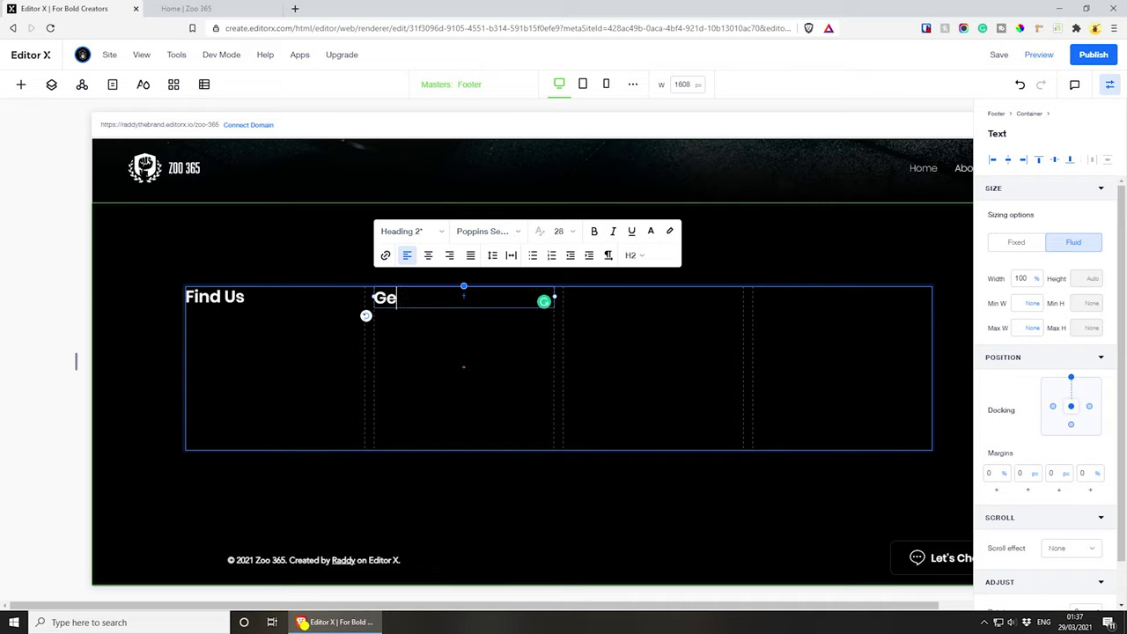
type("t Assistance")
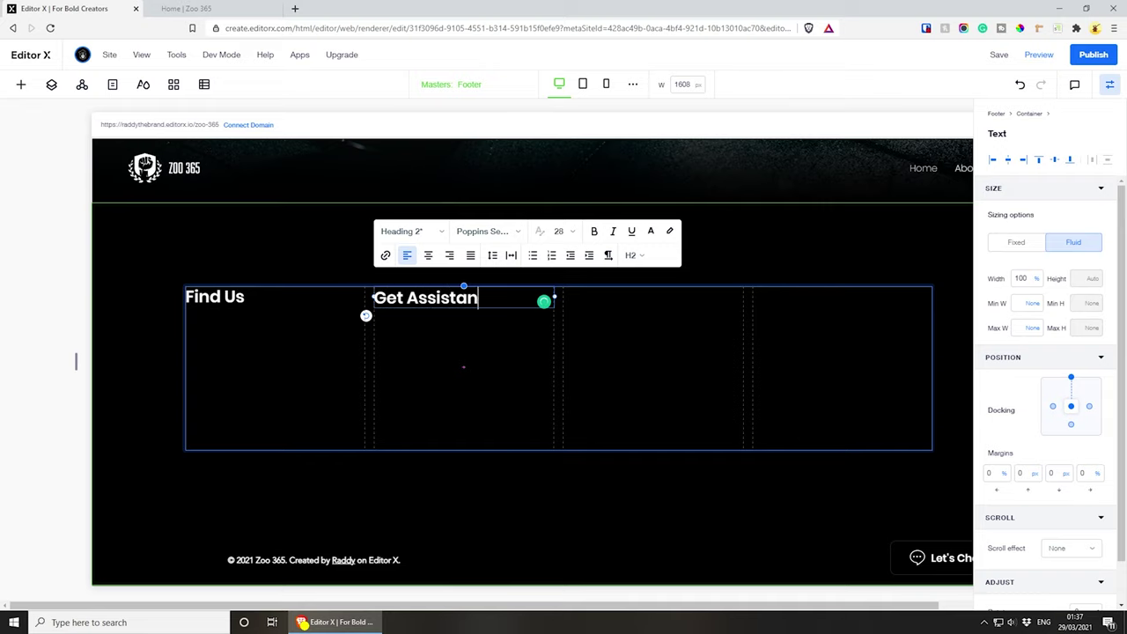
left_click(468, 334)
- Duplicate the "Get Assistance" heading into the container's third column and change its text to "Company"
left_click(469, 298)
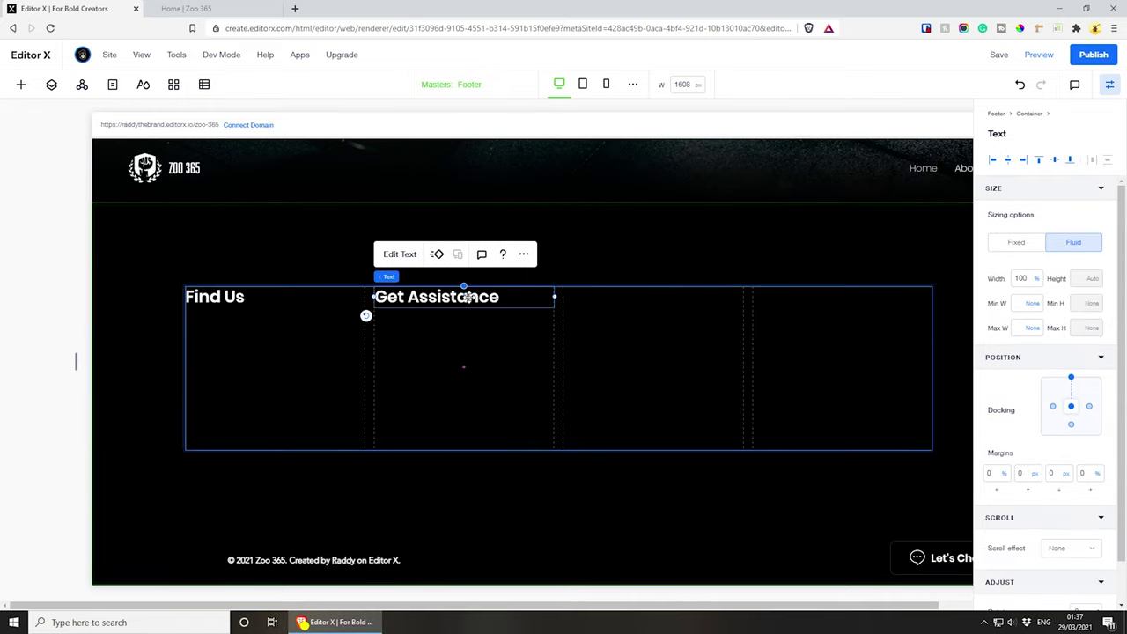
key("ctrl+d")
left_click_drag(624, 331, 634, 300)
double_click(634, 300)
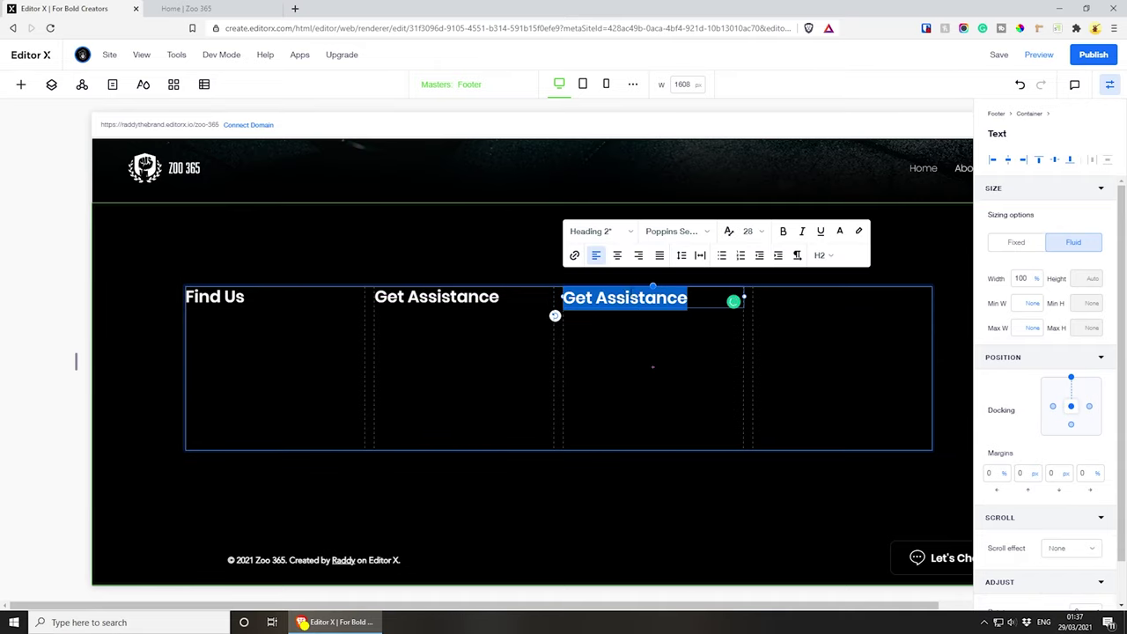
type("Company")
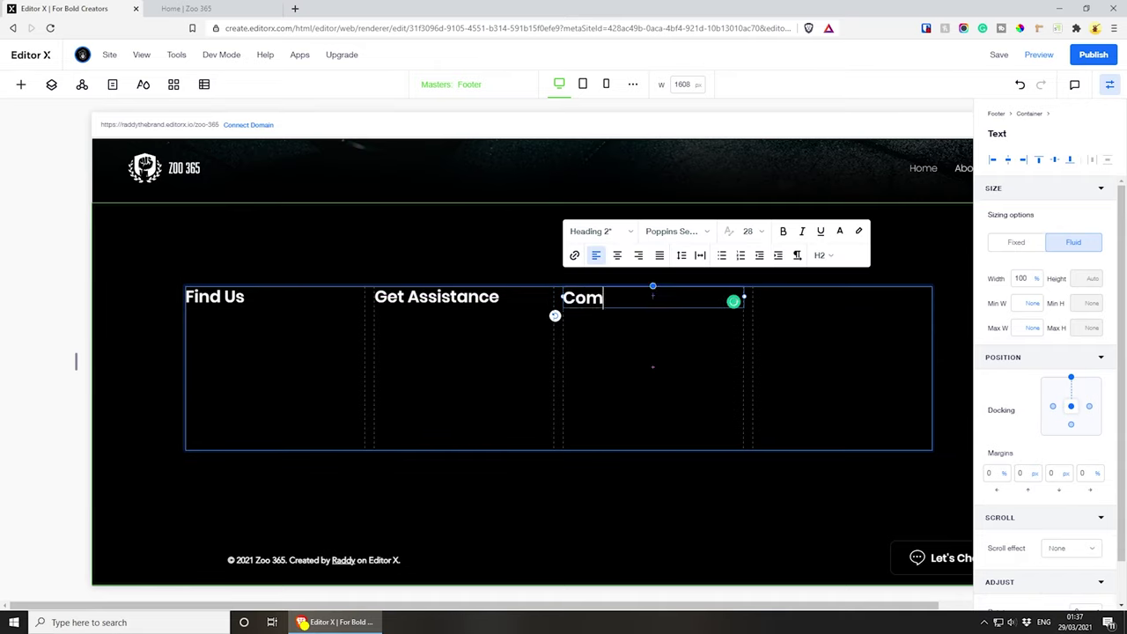
left_click(654, 361)
- Duplicate the "Company" heading into the container's fourth column and set the copy's first margin to 0%
left_click(601, 297)
key("ctrl+d")
left_click_drag(602, 304, 783, 297)
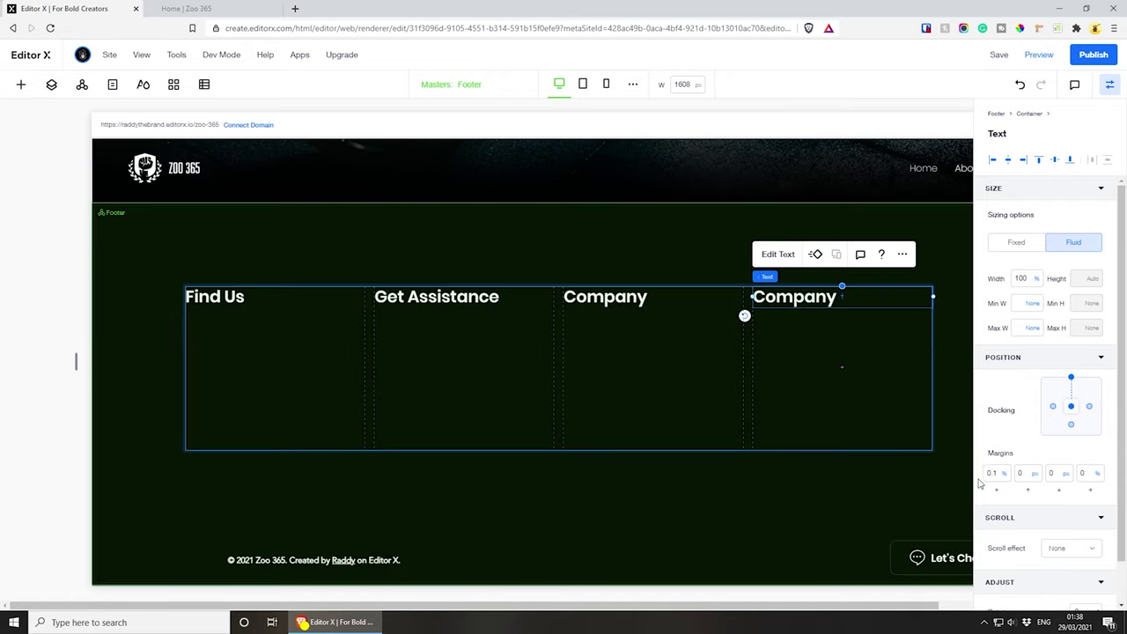
left_click(992, 473)
type("0")
key("Return")
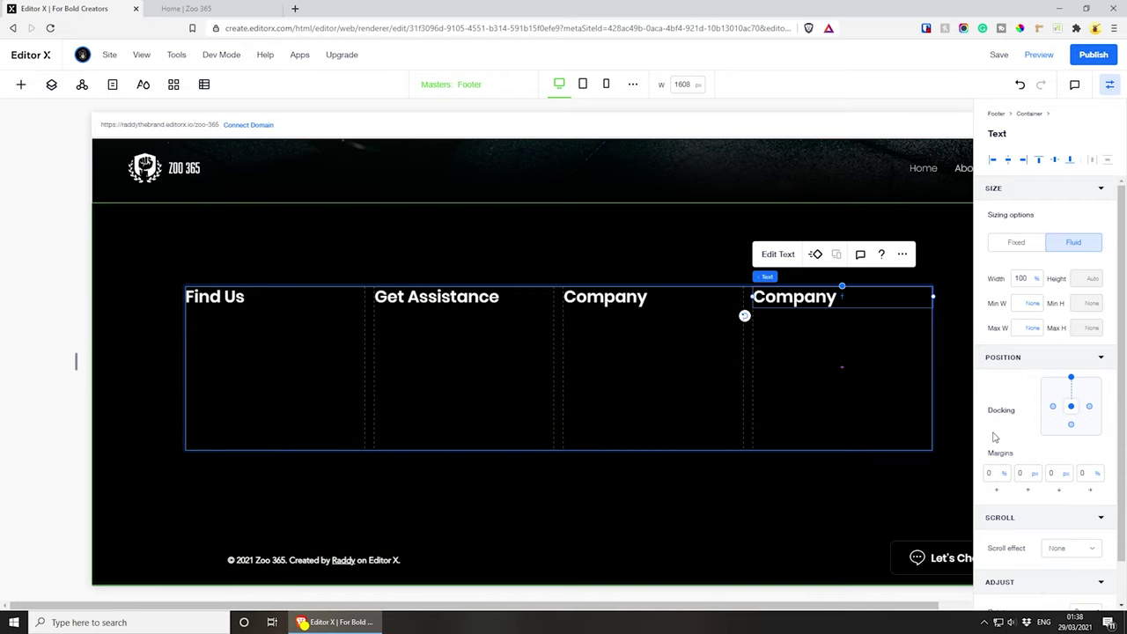
- Change the text of the fourth-column heading to "Keep in Touch"
double_click(801, 304)
type("K")
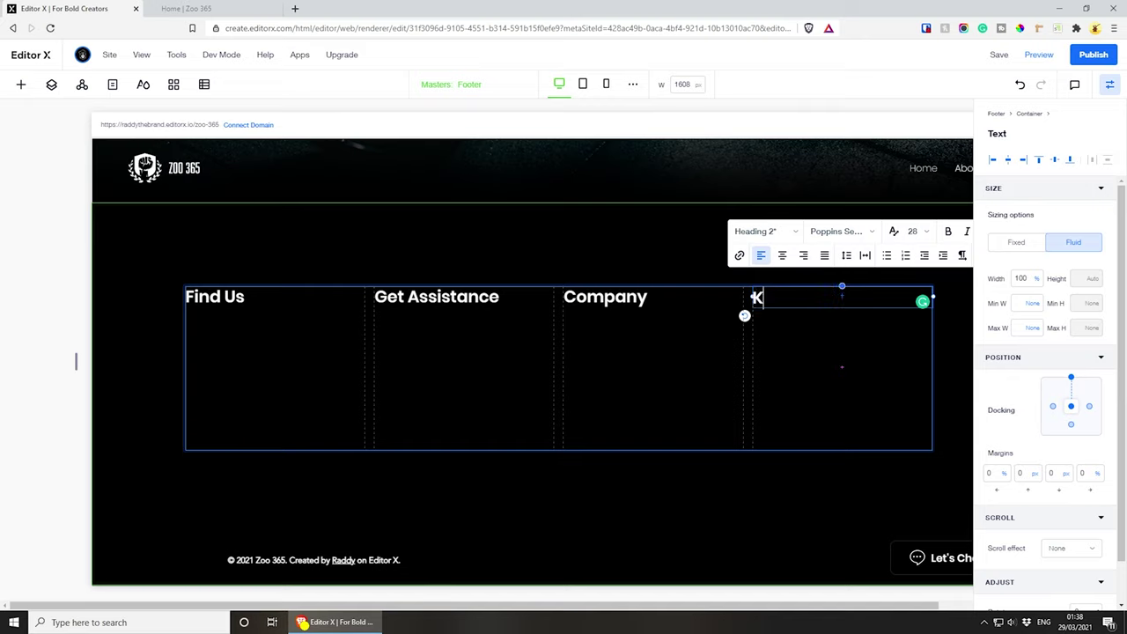
type("eep in Touch")
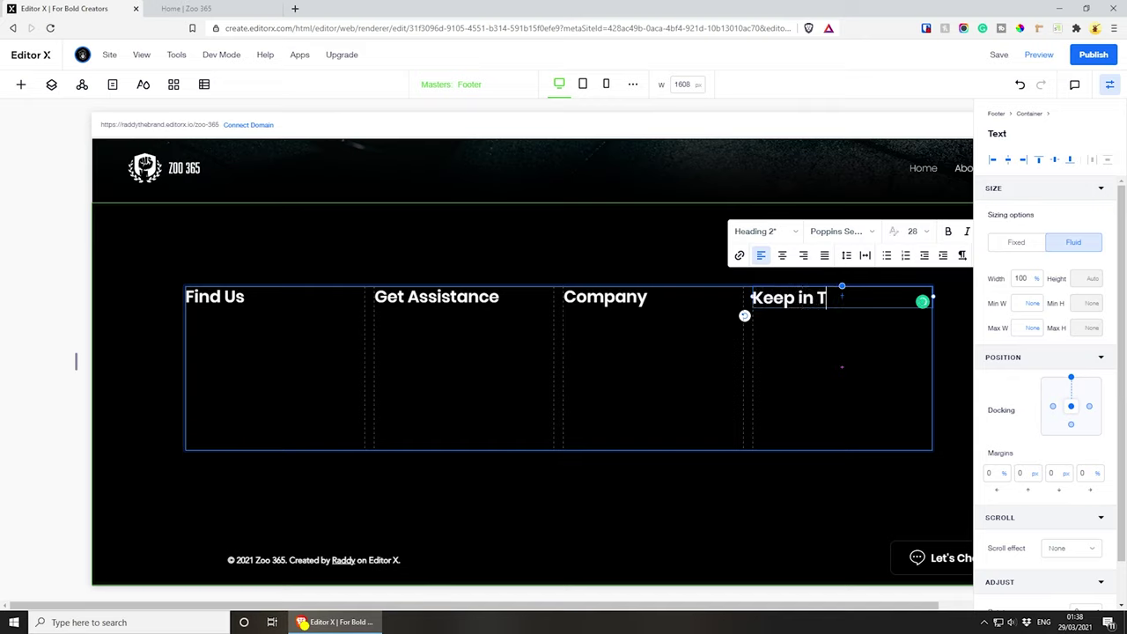
left_click(870, 356)
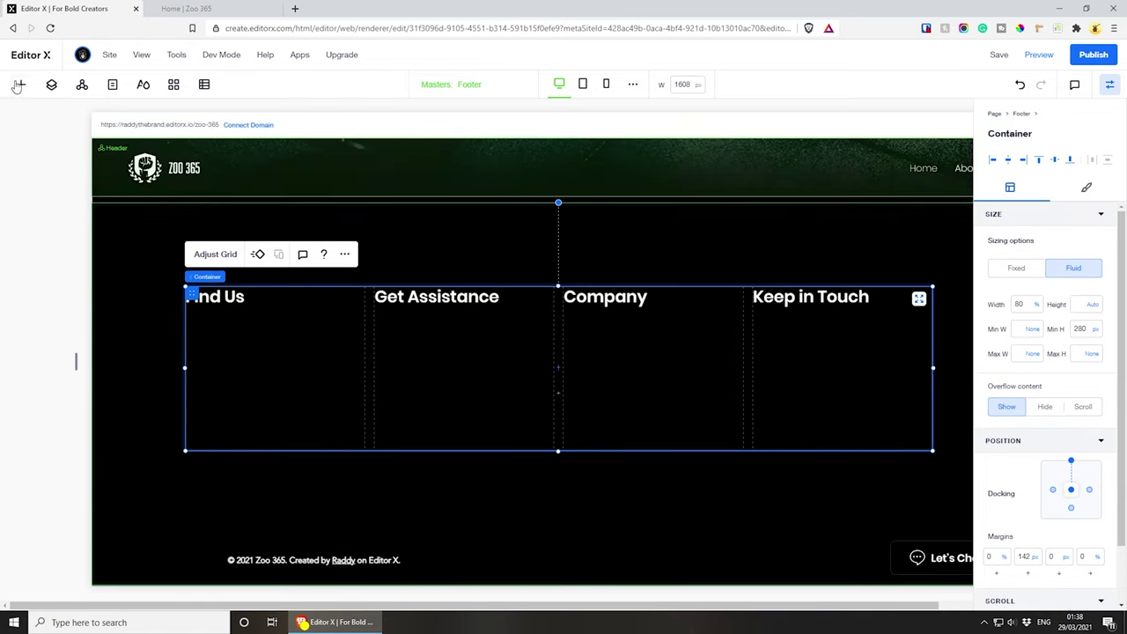
- Add a paragraph text element and place it below the "Find Us" heading in the container's first column
left_click(21, 84)
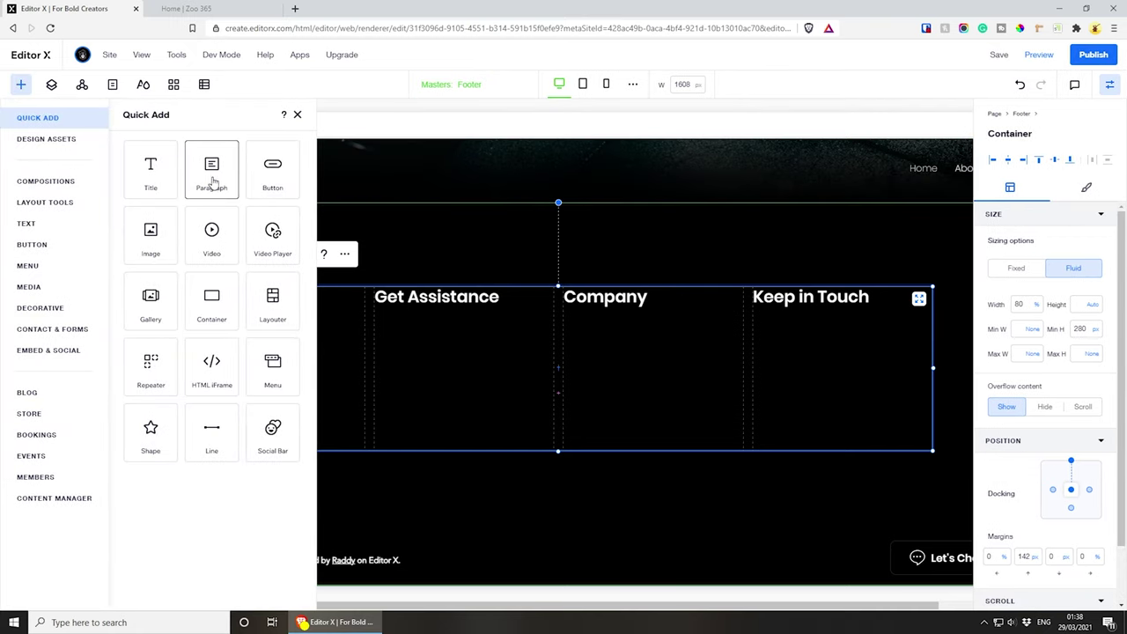
left_click(295, 326)
left_click(793, 297)
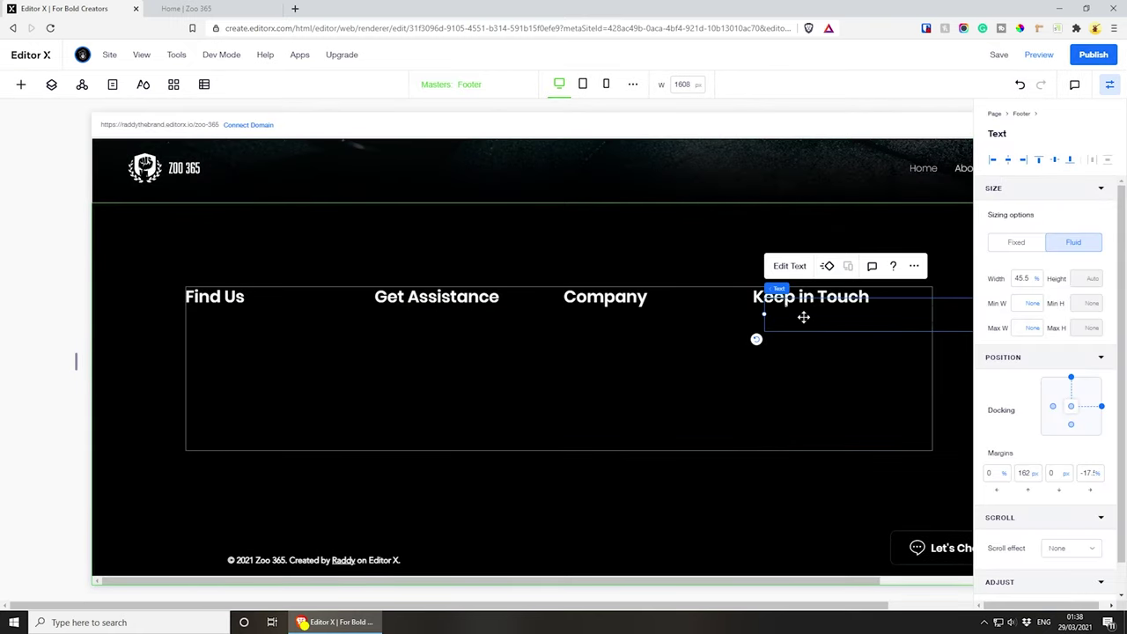
left_click_drag(803, 317, 361, 332)
- Check the font and text colour of the Paragraph 1 typography theme, then return to the paragraph below "Find Us"
left_click(143, 85)
scroll(176, 523, "down", 5)
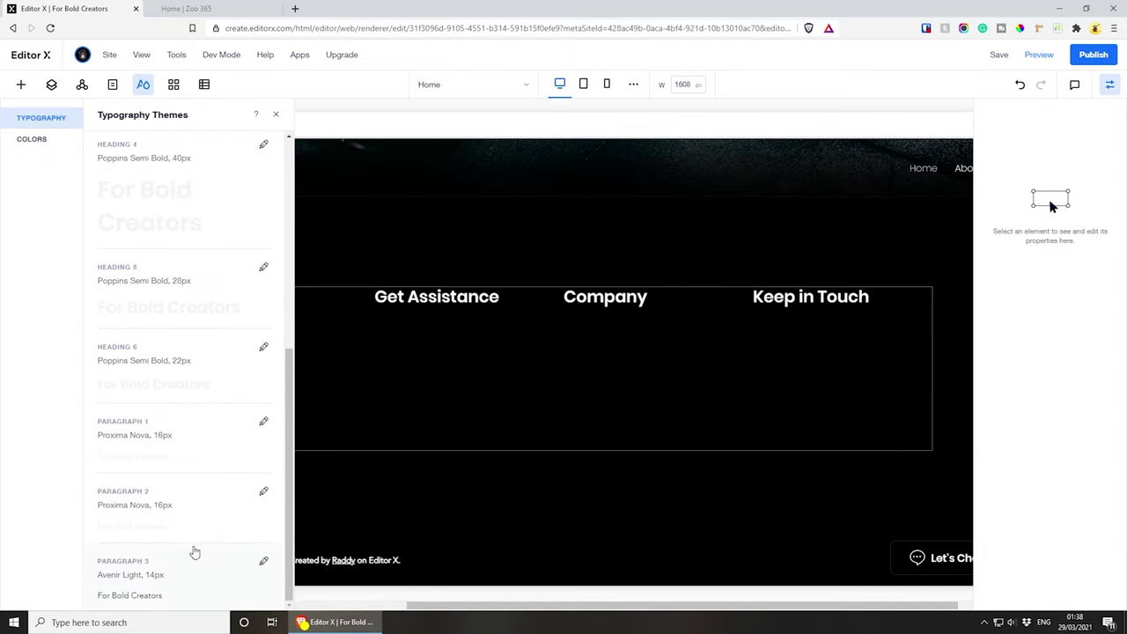
left_click(210, 439)
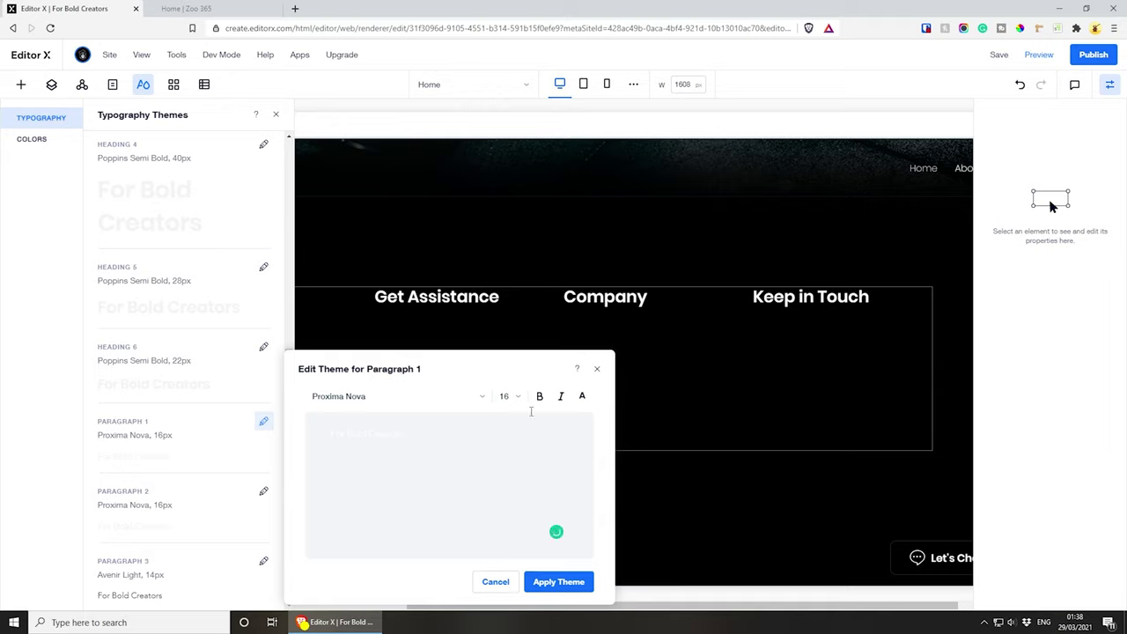
left_click(582, 395)
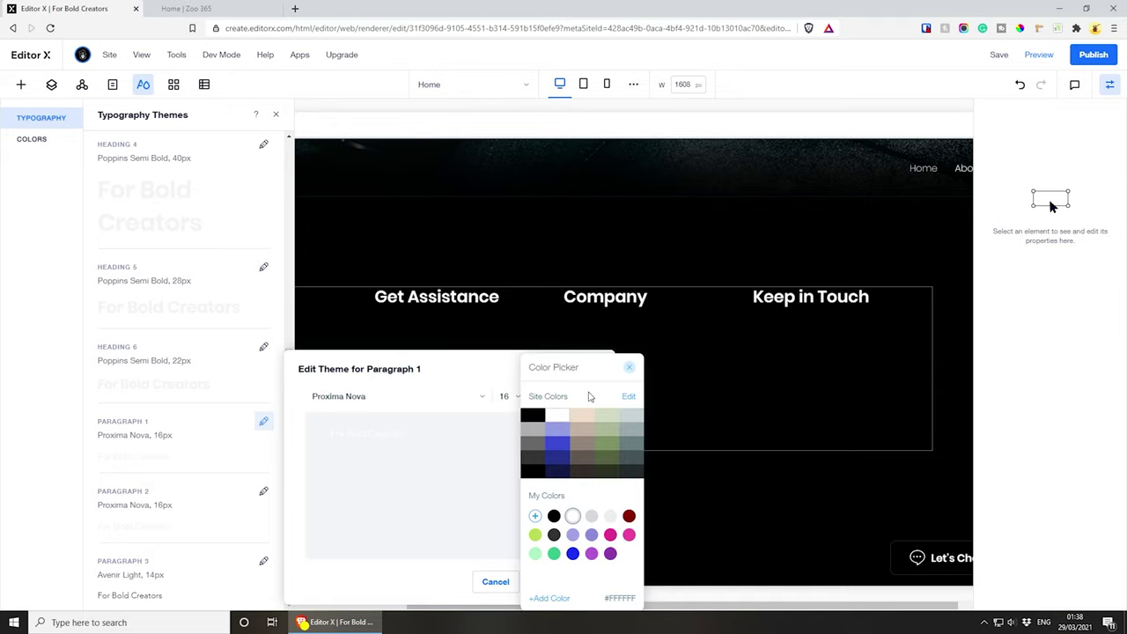
left_click(629, 367)
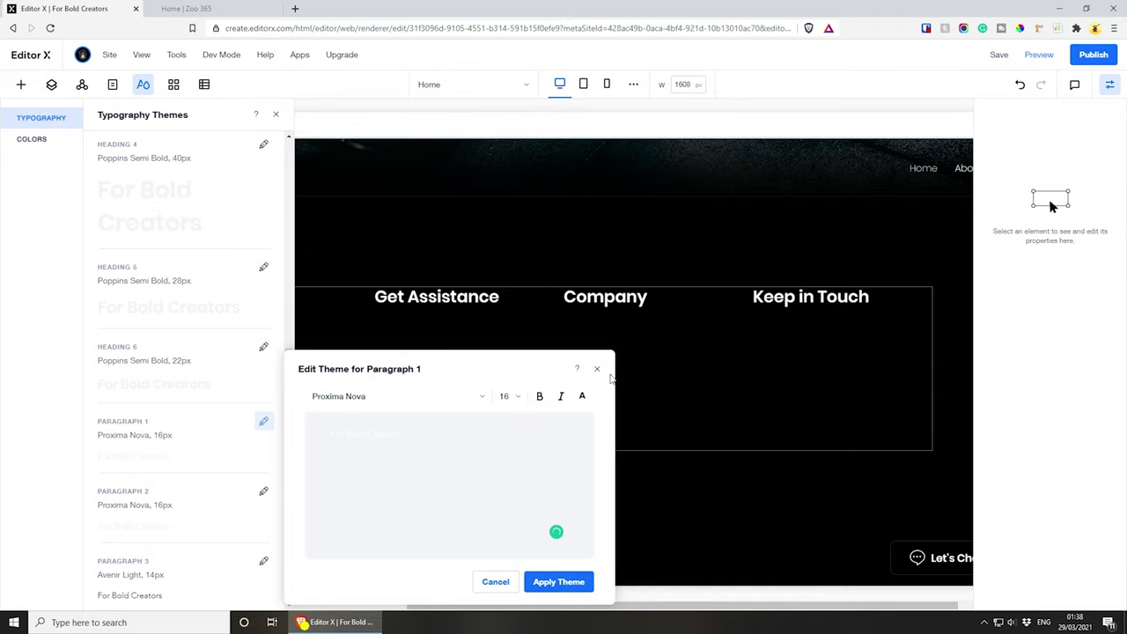
left_click(548, 583)
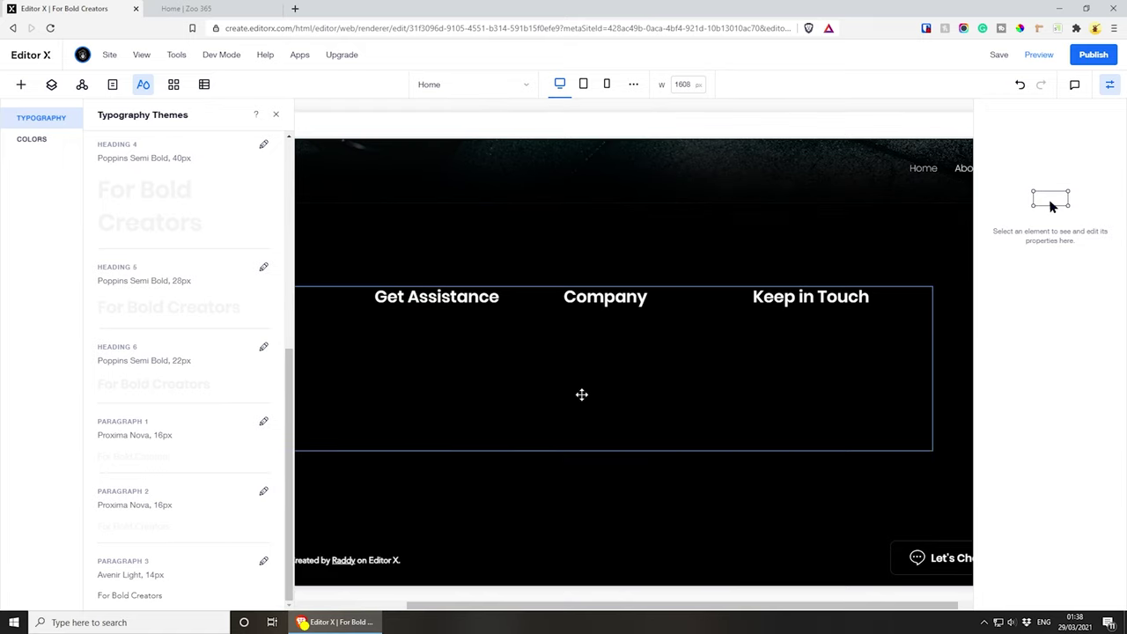
left_click(331, 339)
left_click(275, 115)
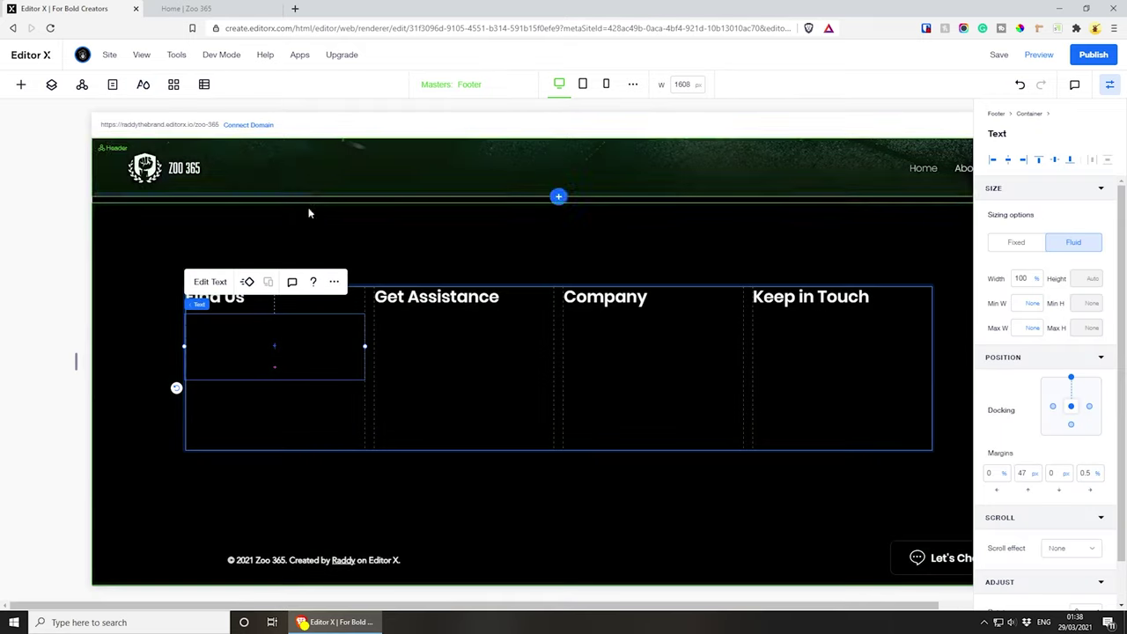
- Set the text colour of the paragraph below "Find Us" to white
left_click(209, 282)
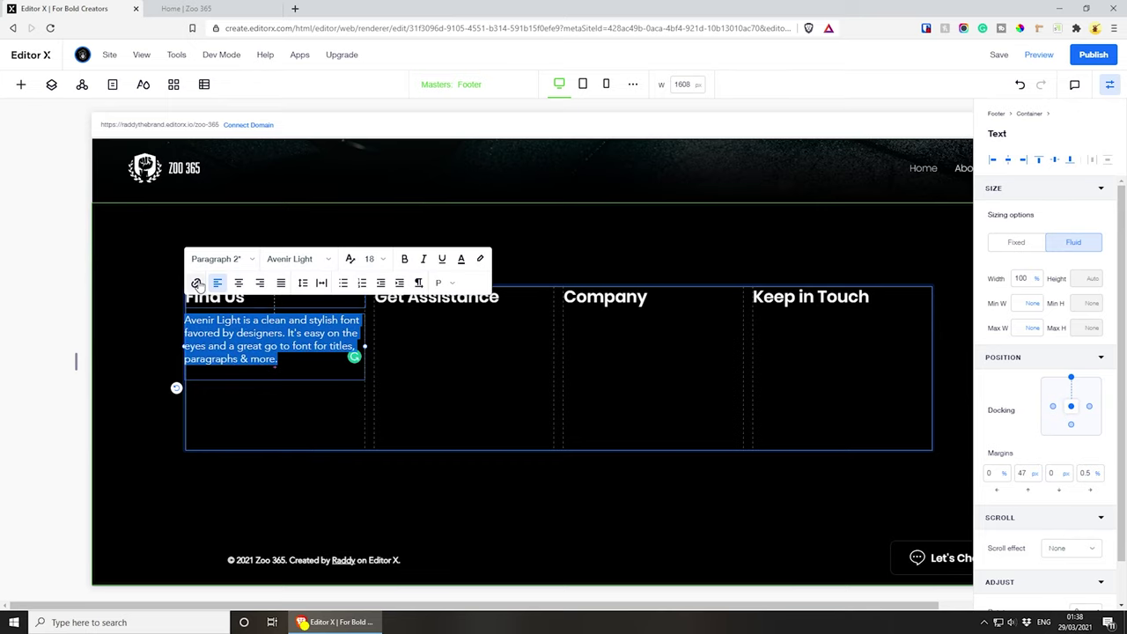
left_click(460, 259)
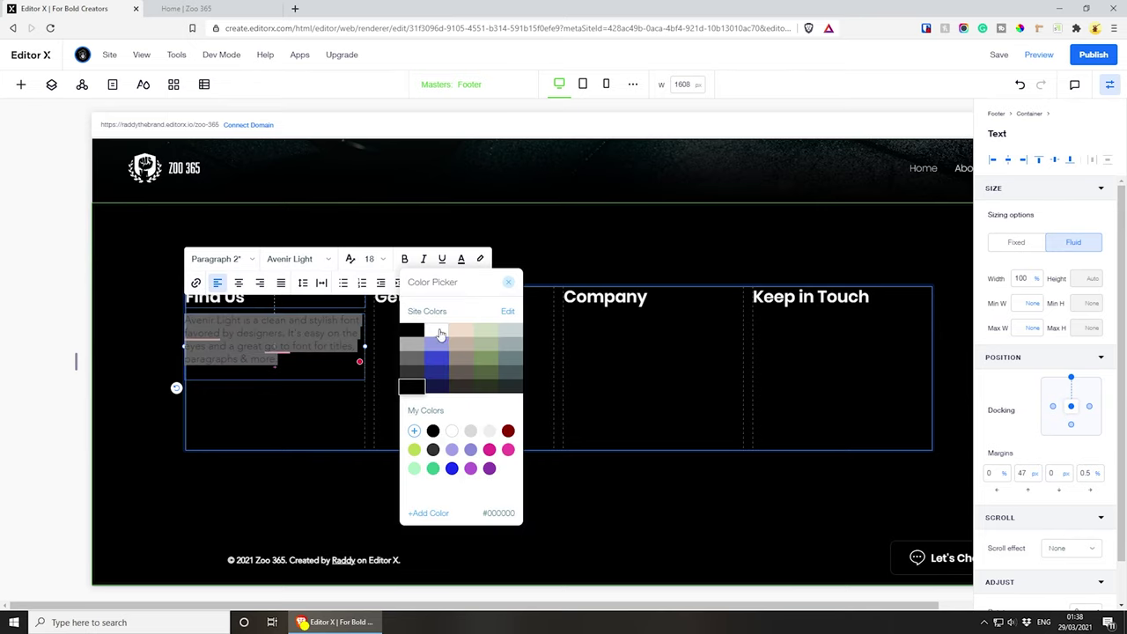
left_click(276, 364)
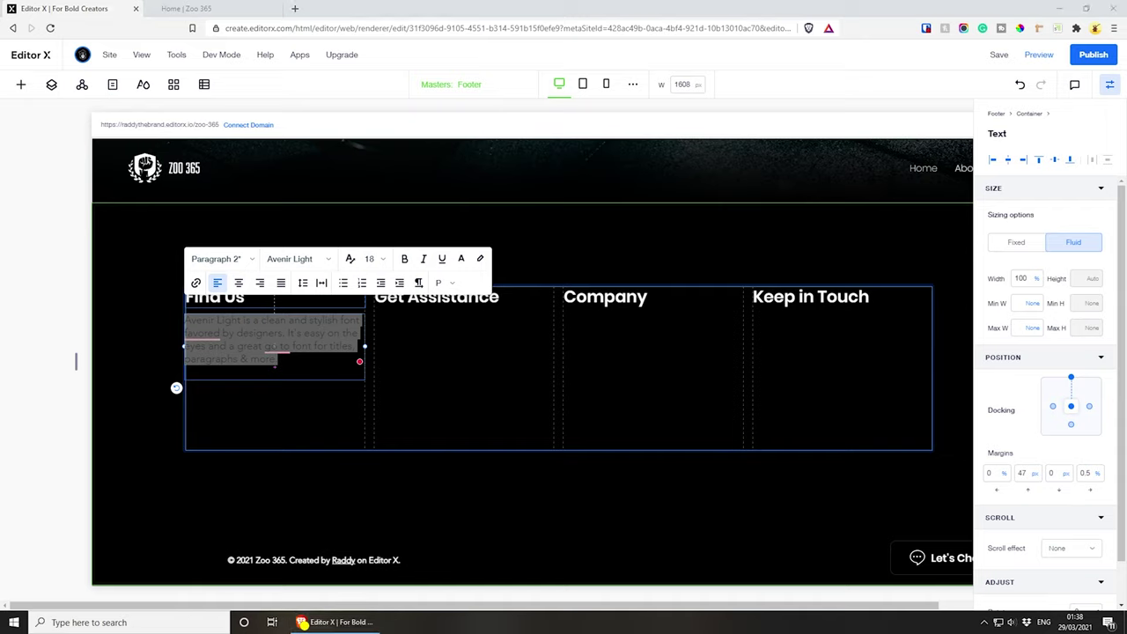
- Replace the paragraph's placeholder text with "Address:" plus the gym's street address and "Contact:", consulting the footer design in Adobe XD
key("ctrl+a")
type("Address: 43 Moscow Pl London Contact:")
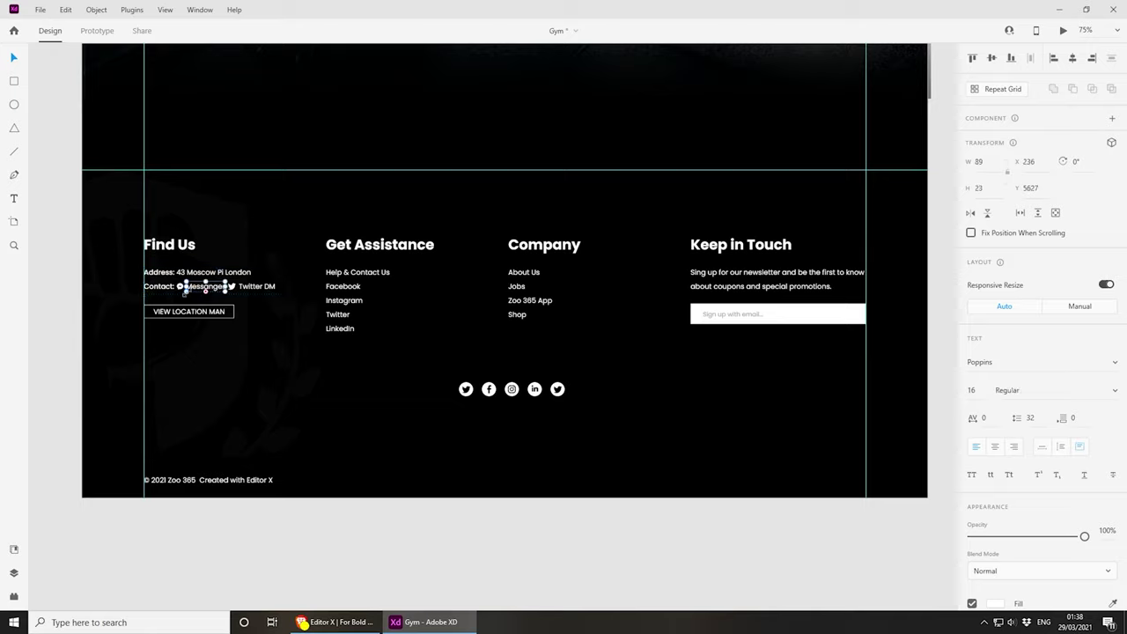
scroll(185, 292, "up", 5)
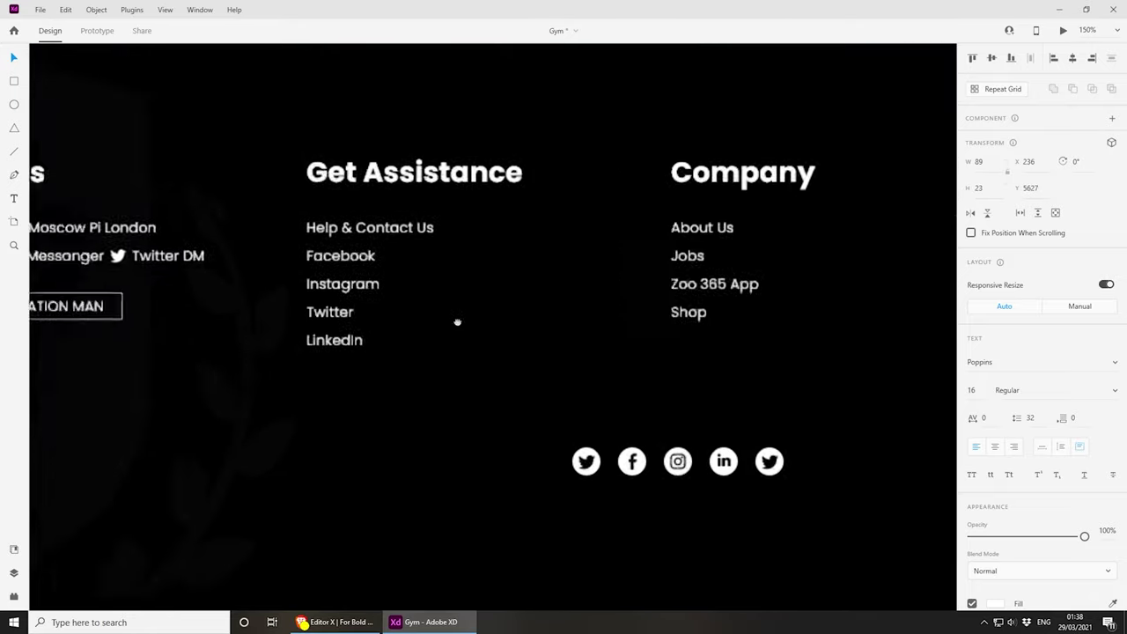
- Remove the "Contact:" line from the address text in the footer's Find Us column
scroll(402, 314, "left", 5)
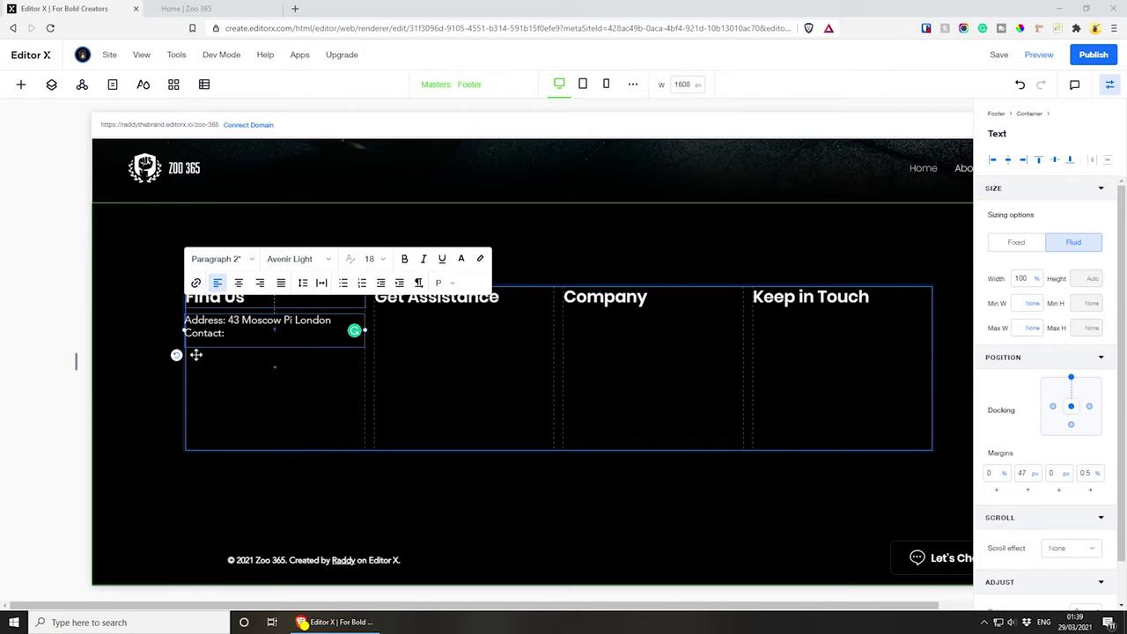
left_click_drag(225, 333, 164, 339)
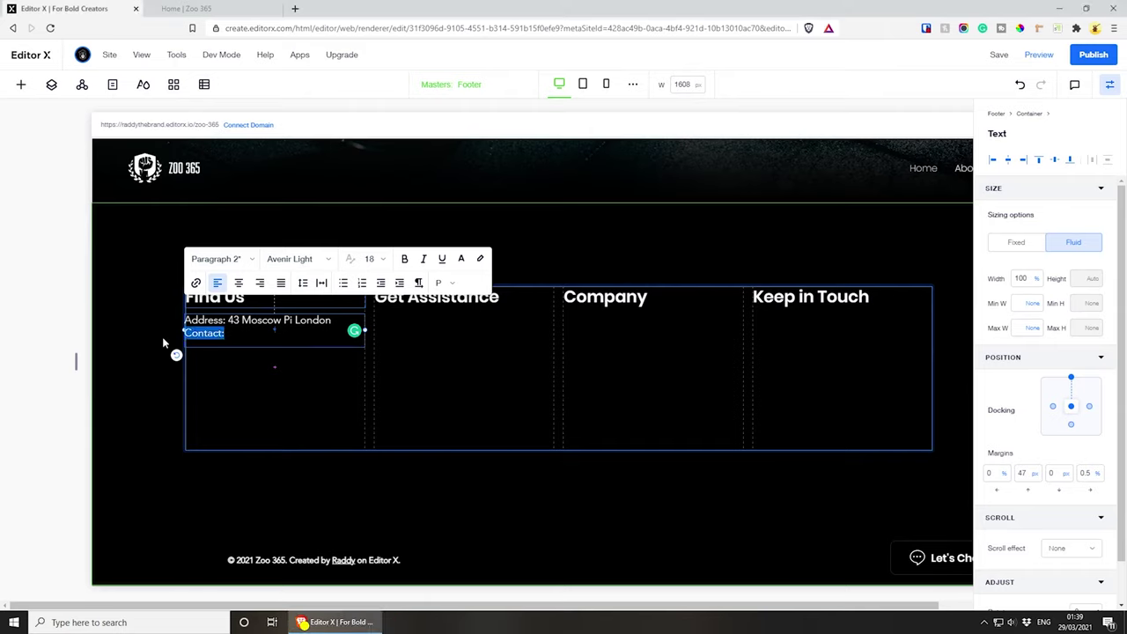
key("BackSpace")
key("BackSpace")
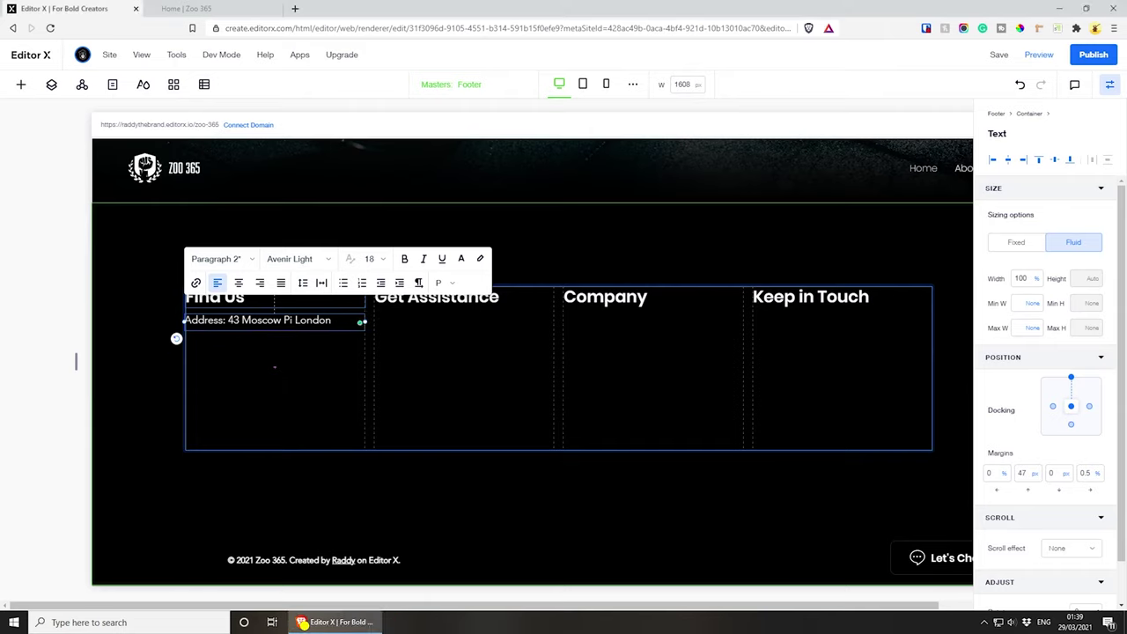
key("Escape")
left_click(291, 324)
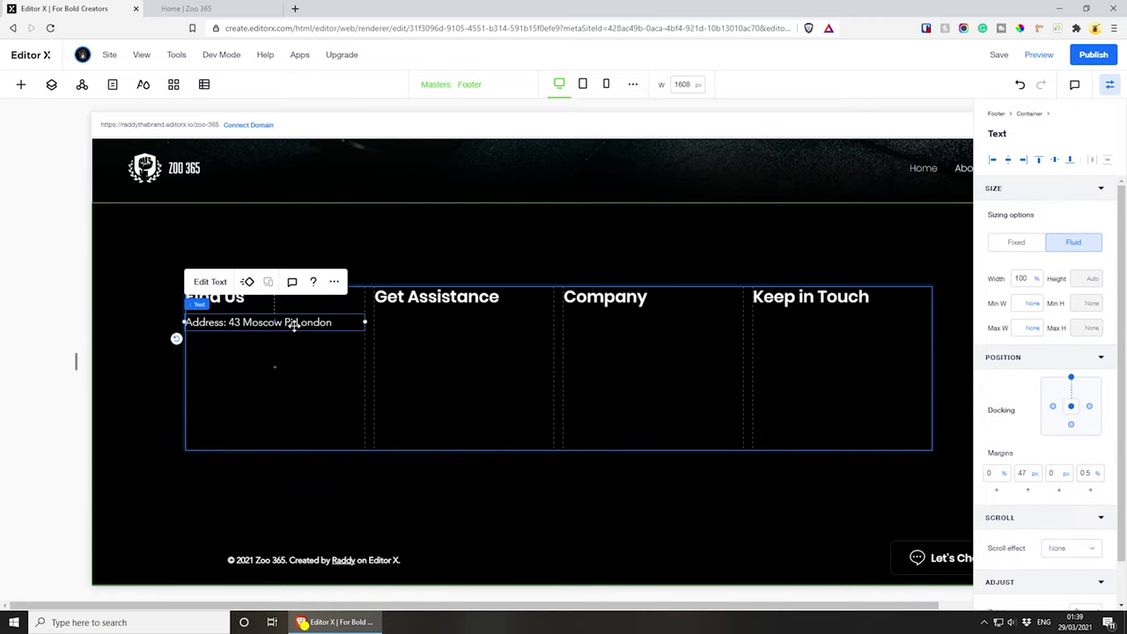
- Duplicate the address text, place the copy directly beneath it, and change its text to "Contact:"
key("Escape")
left_click(291, 330)
key("ctrl+d")
left_click_drag(302, 335, 280, 342)
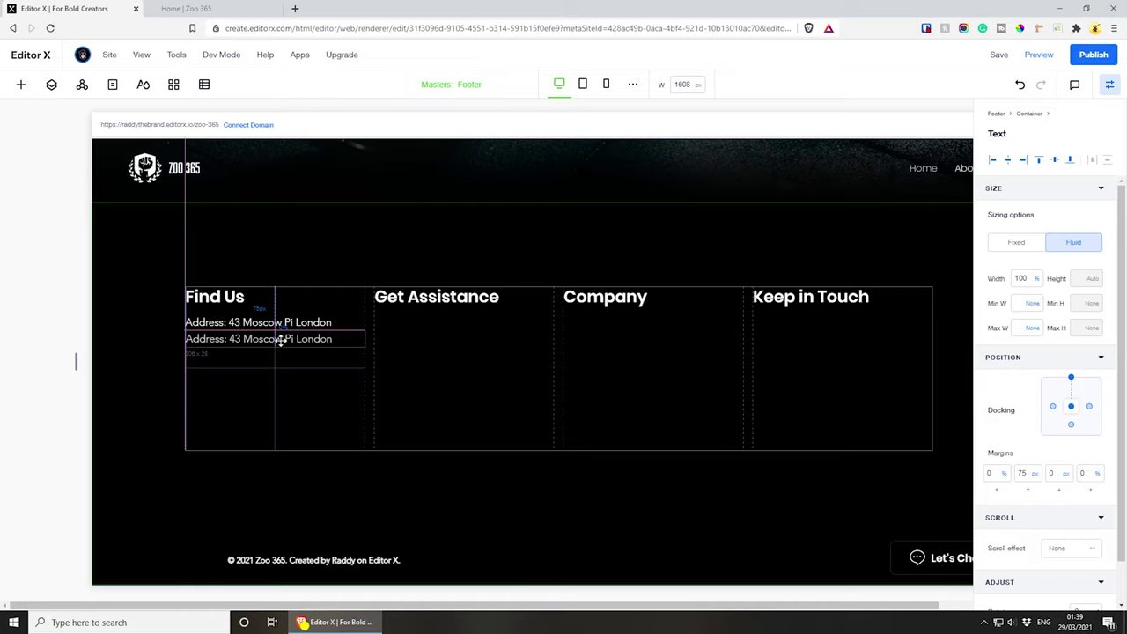
double_click(280, 339)
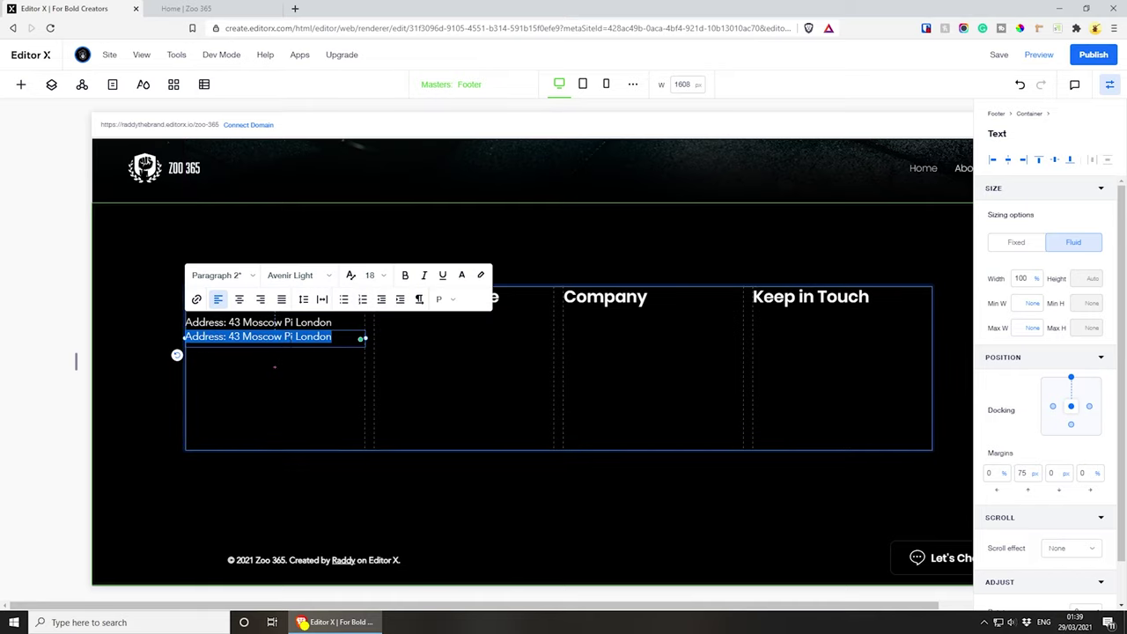
type("Contact:")
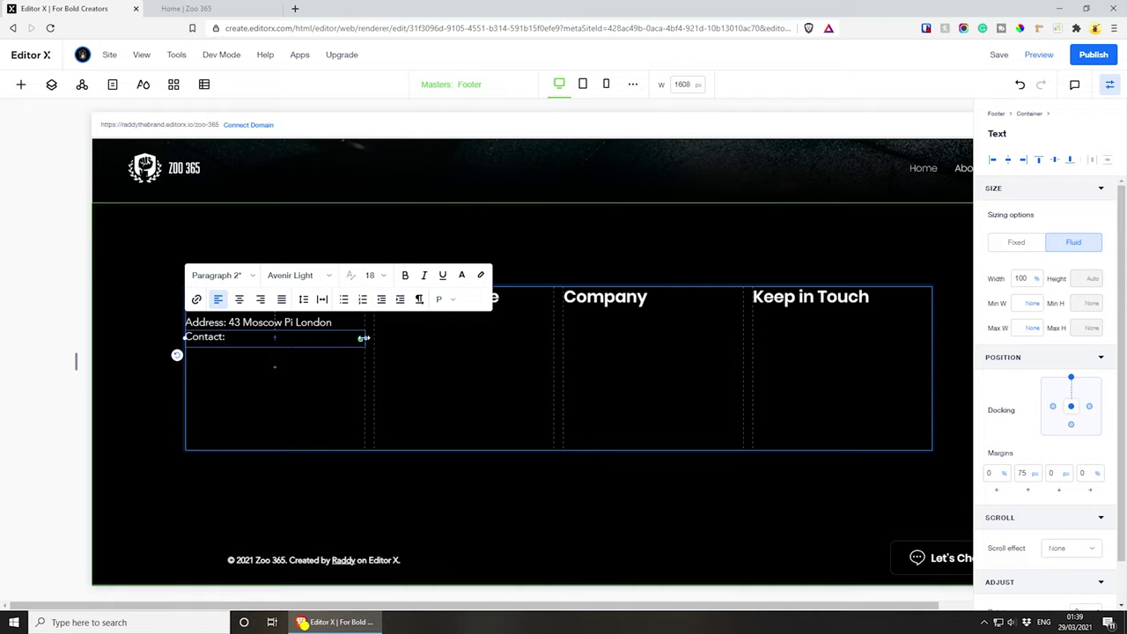
- Narrow the "Contact:" text box to about 25% width so it fits its label
left_click_drag(364, 339, 267, 339)
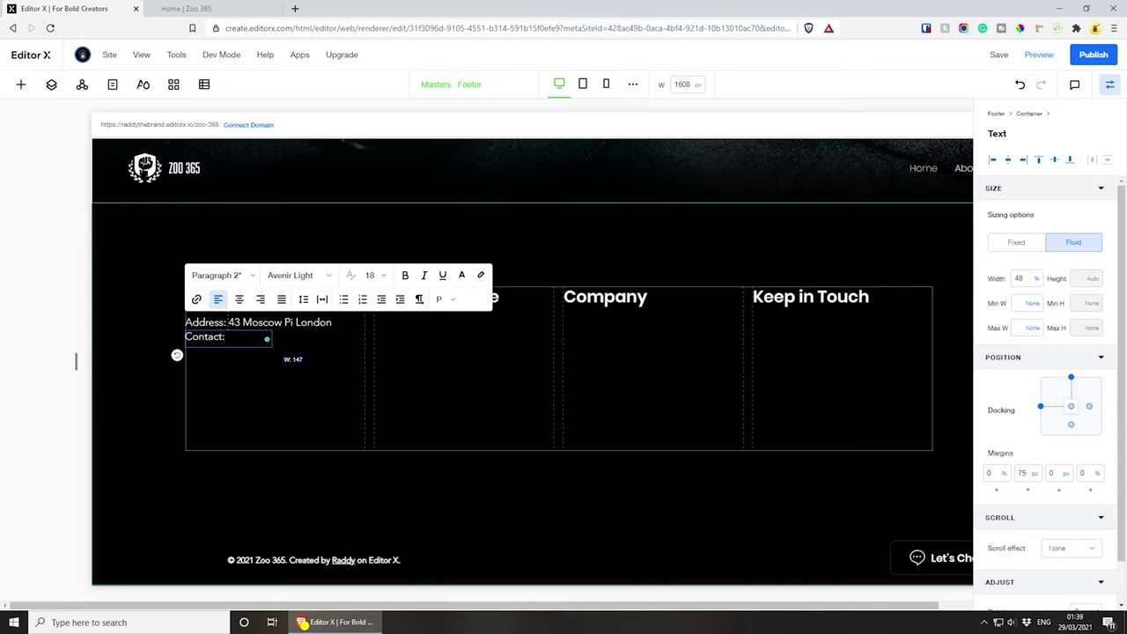
left_click(251, 394)
left_click(252, 336)
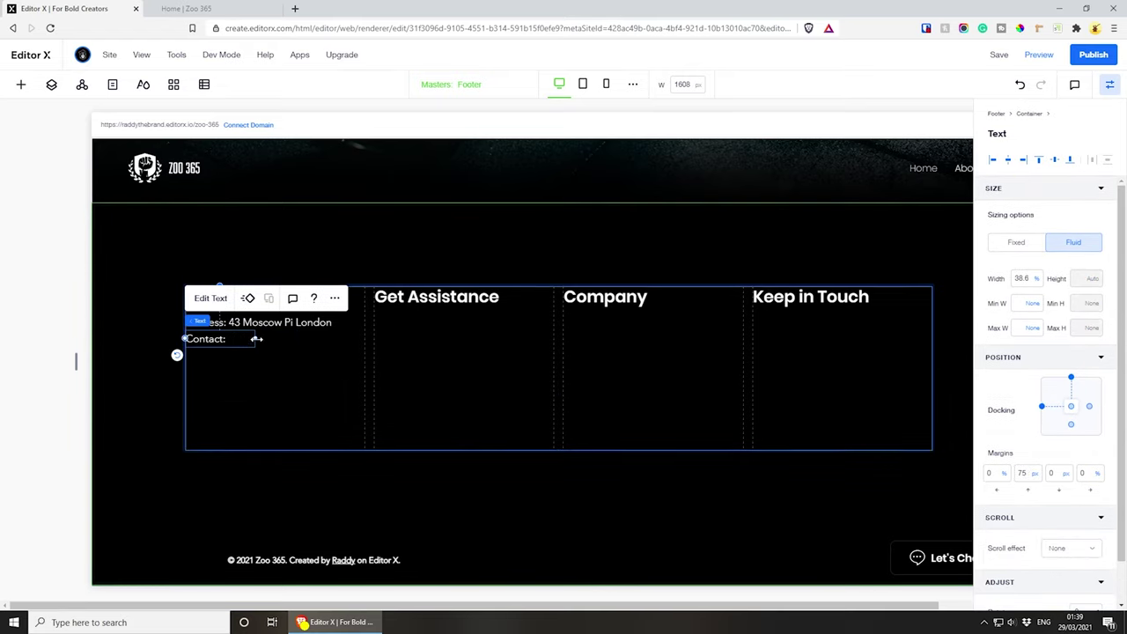
mouse_move(254, 338)
left_mouse_down()
mouse_move(212, 341)
mouse_move(226, 340)
mouse_move(216, 353)
mouse_move(270, 336)
left_mouse_up()
- Duplicate the "Contact:" text beside the original, change the copy to "Messanger", and widen it to about 35% so it fits one line
left_click(206, 338)
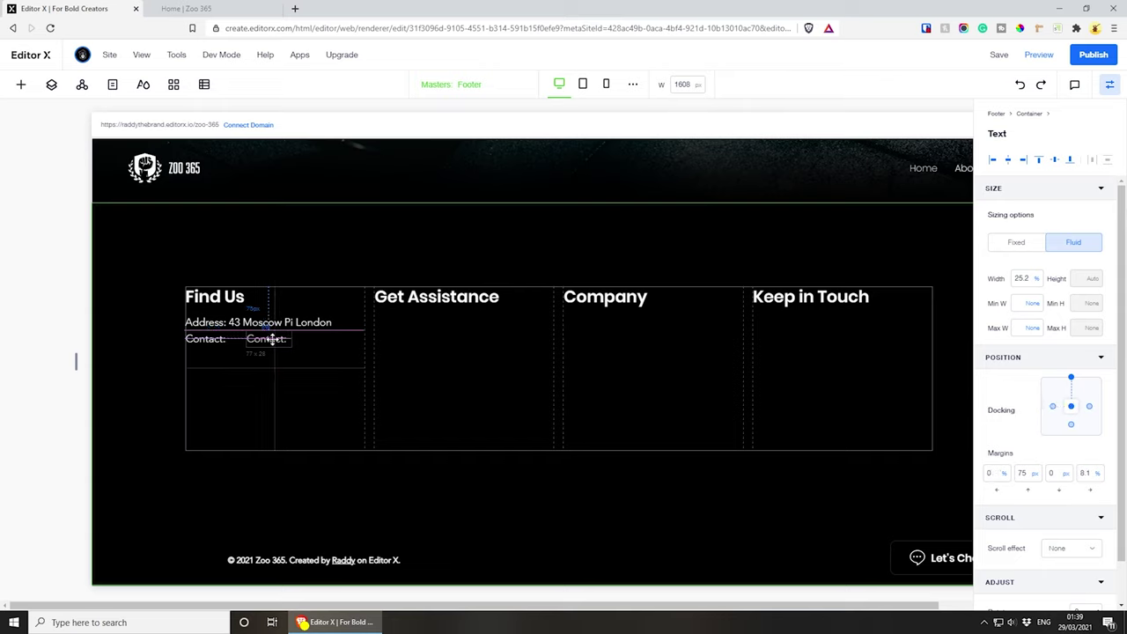
double_click(264, 339)
type("Mes")
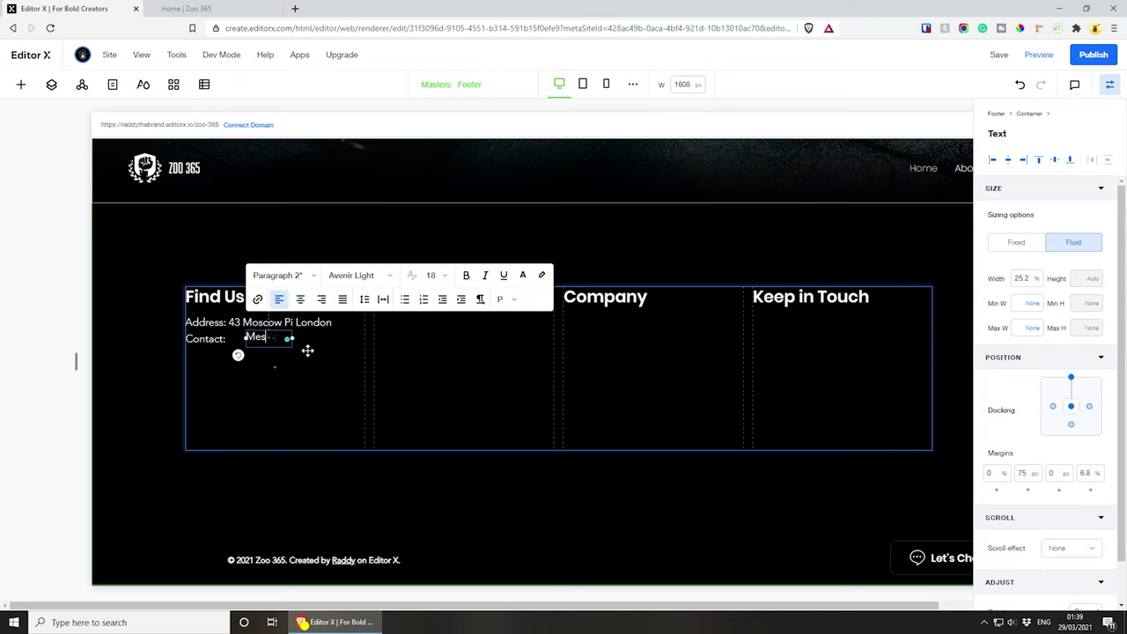
type("sanger")
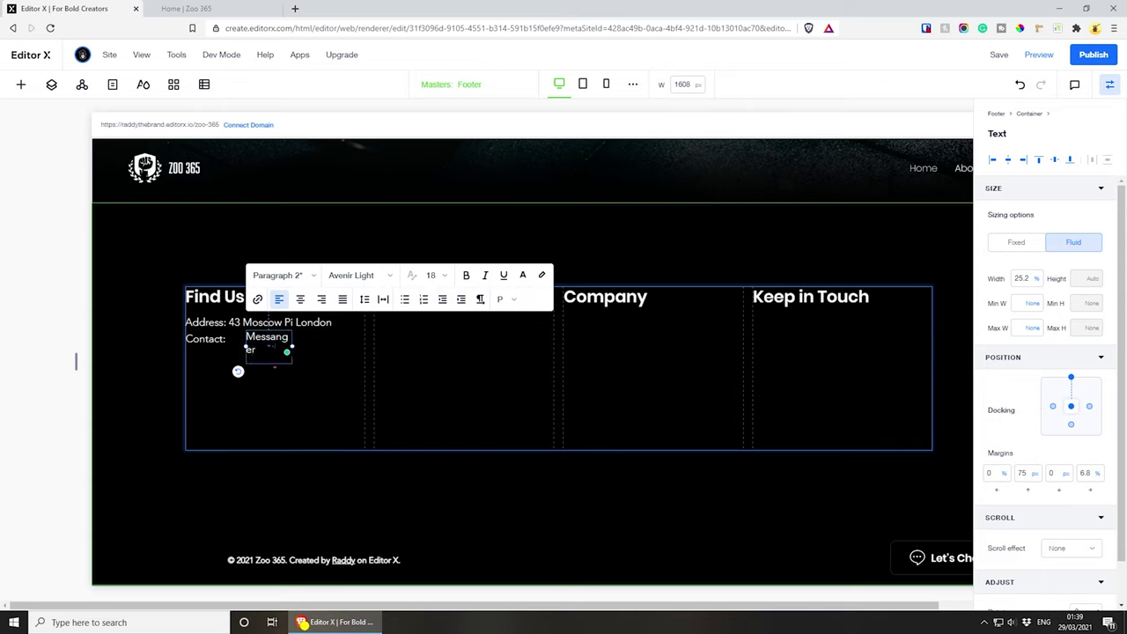
left_click_drag(293, 347, 319, 353)
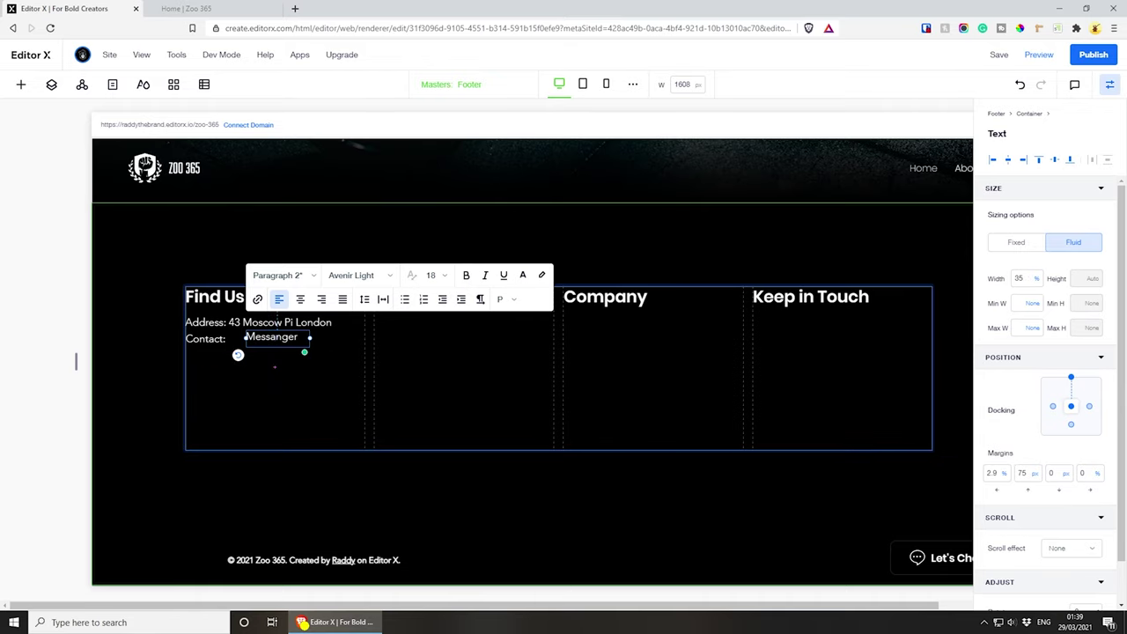
left_click(314, 368)
- Duplicate the "Messanger" text further along the same line and change the copy to "Twitter DM"
left_click(274, 335)
left_click_drag(274, 335, 343, 340)
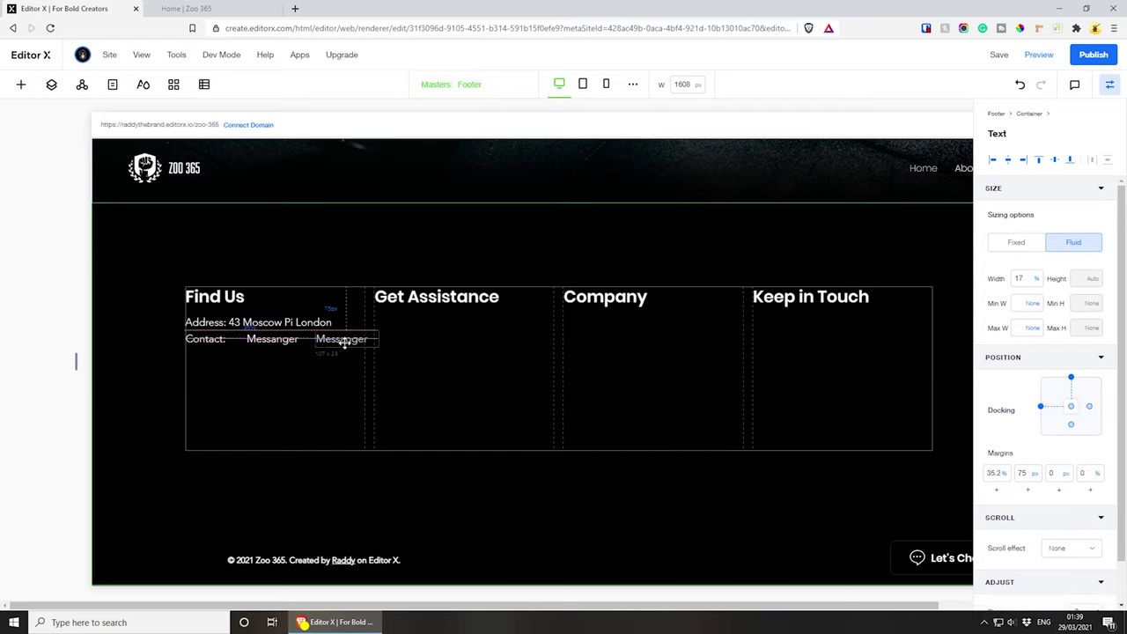
double_click(342, 338)
key("BackSpace")
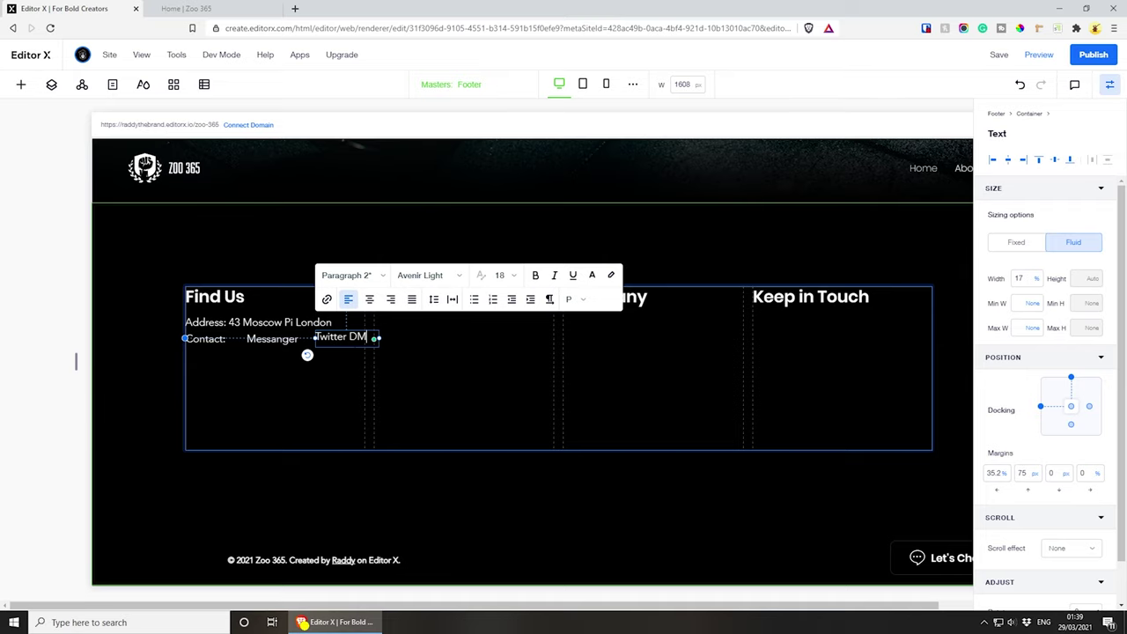
left_click(405, 365)
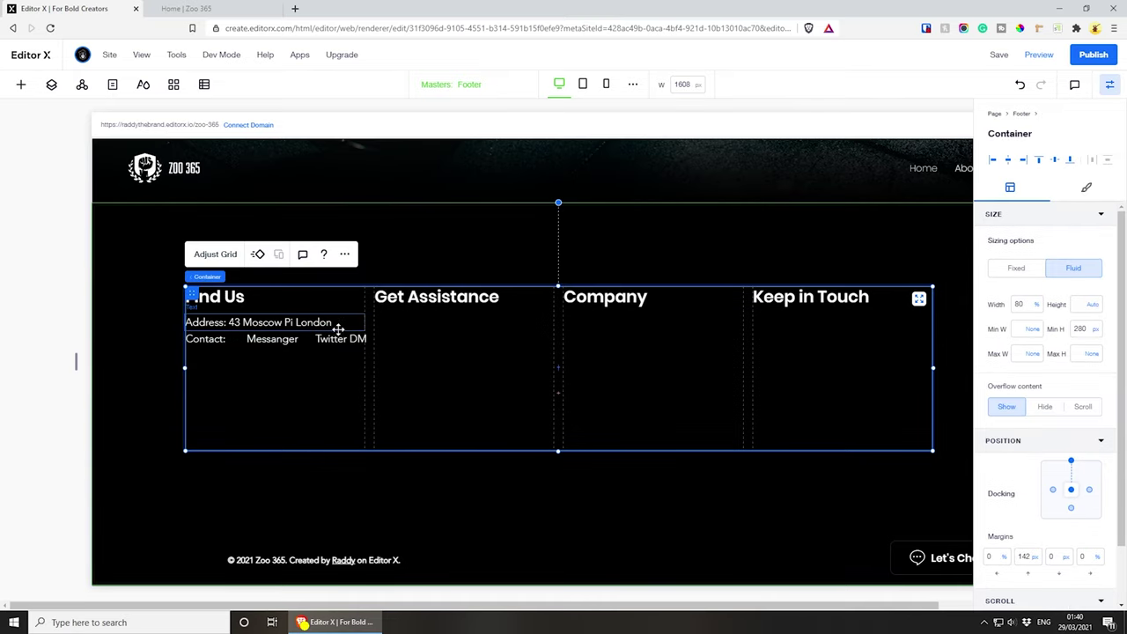
- Fit "Twitter DM" inside the Find Us column at about 29% width and tighten the "Messanger" box to about 31%
left_click_drag(340, 337, 366, 339)
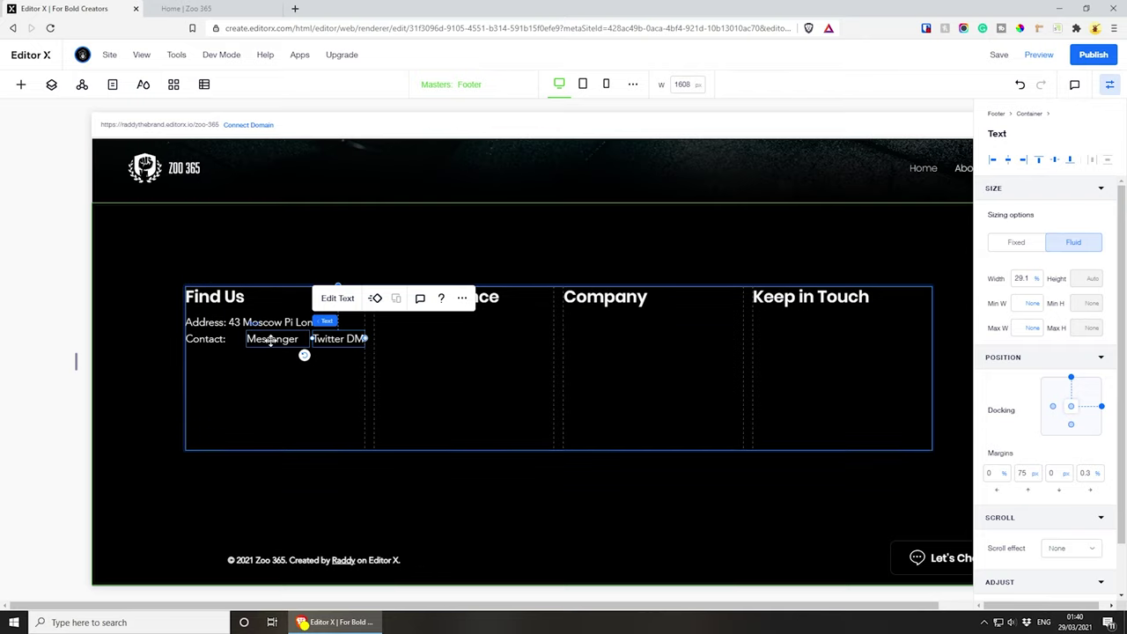
left_click(271, 340)
left_click_drag(265, 339, 301, 340)
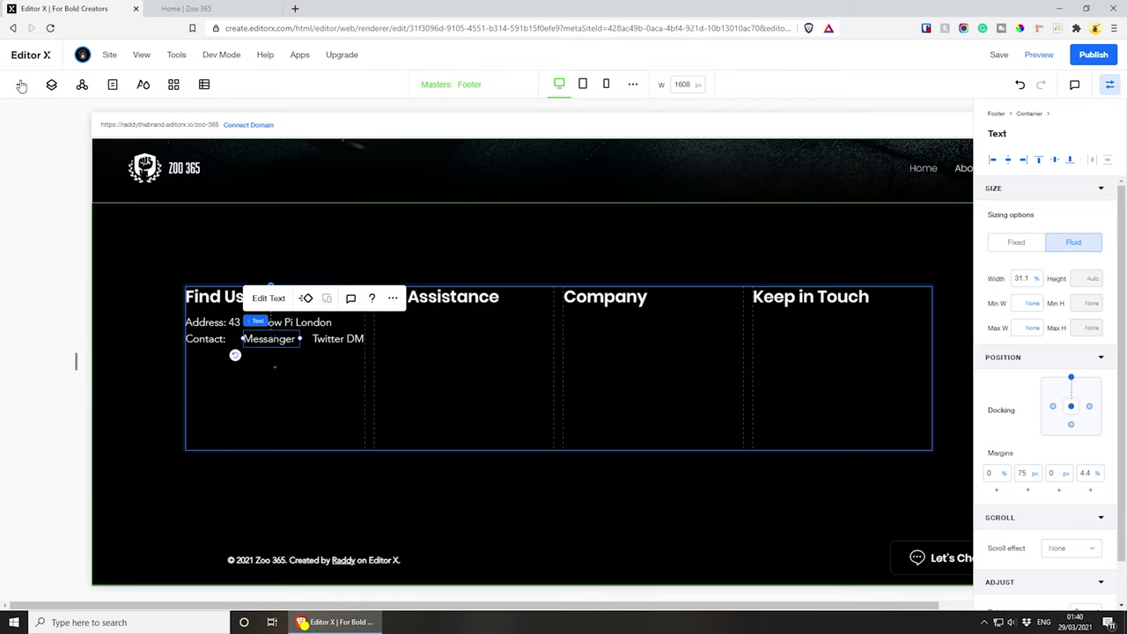
- Try adding a social bar to the Find Us column beneath the contact line
left_click(22, 84)
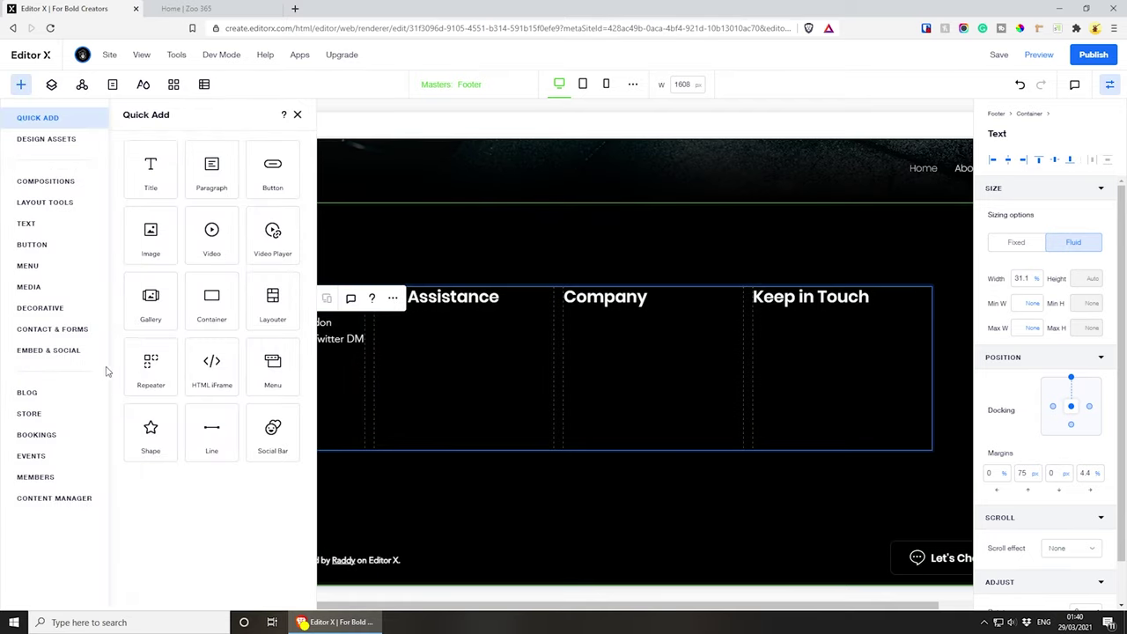
left_click(40, 351)
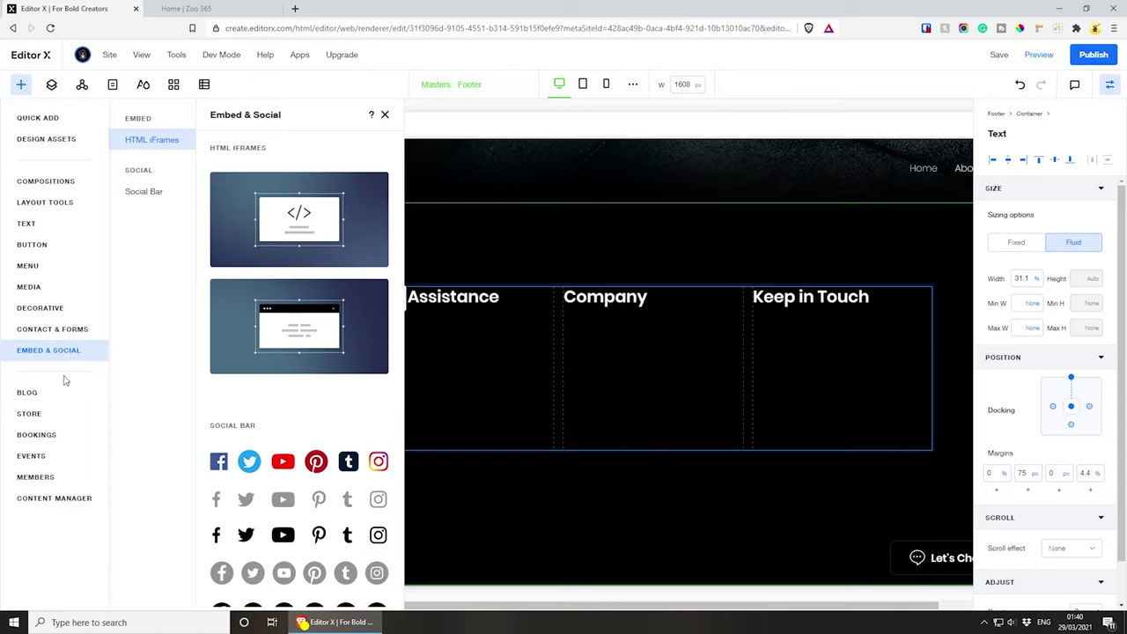
scroll(249, 430, "down", 1)
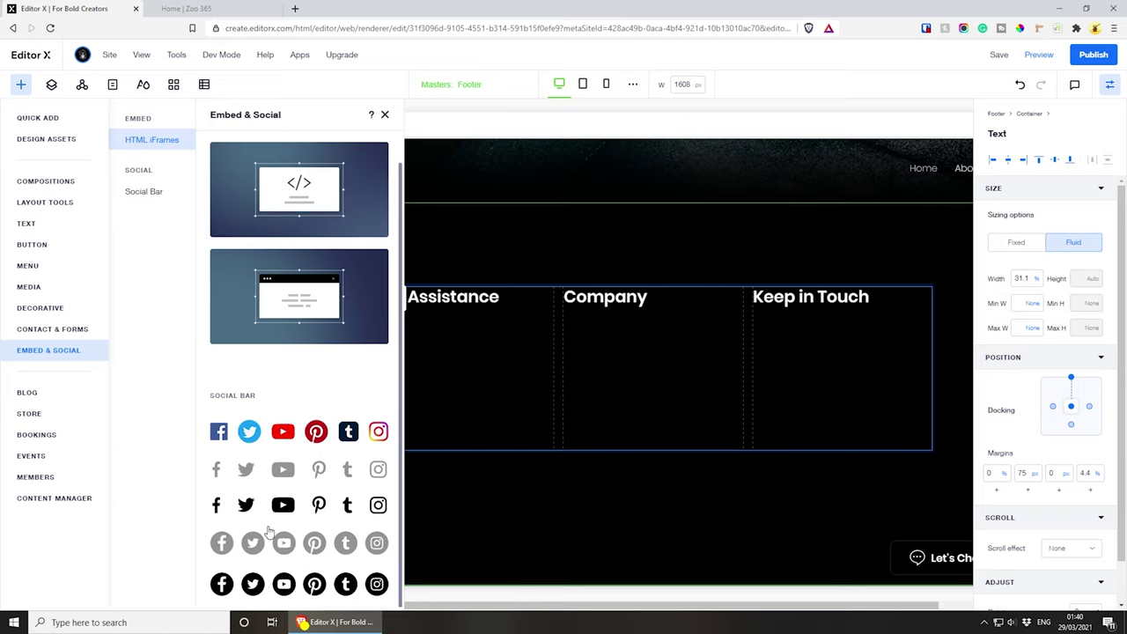
scroll(250, 506, "up", 1)
scroll(253, 501, "down", 1)
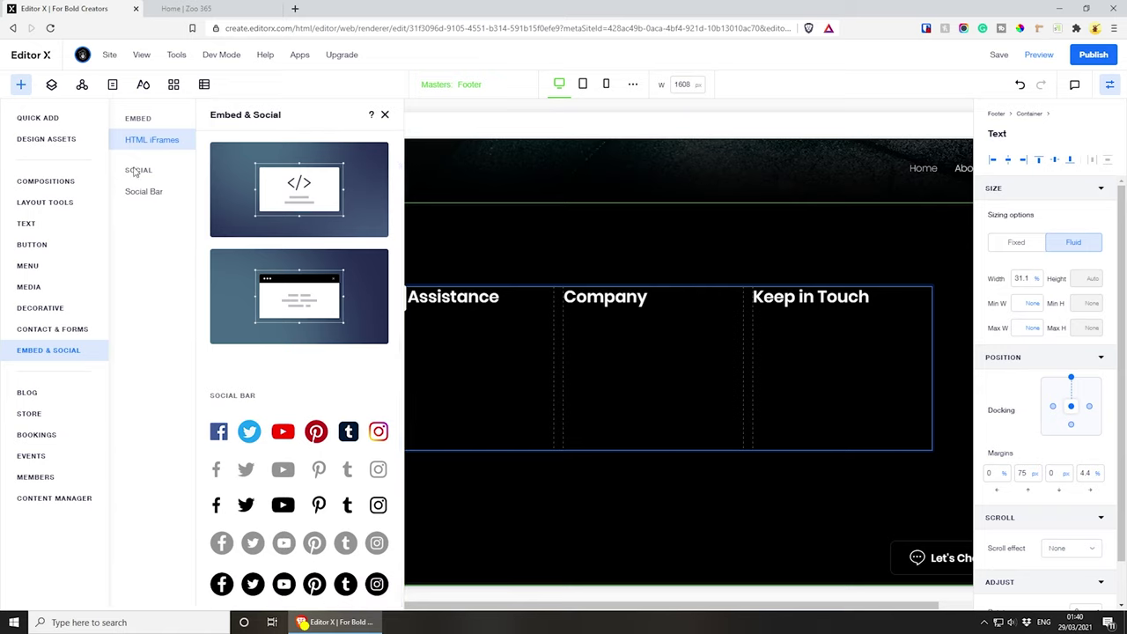
left_click(142, 192)
left_click(138, 139)
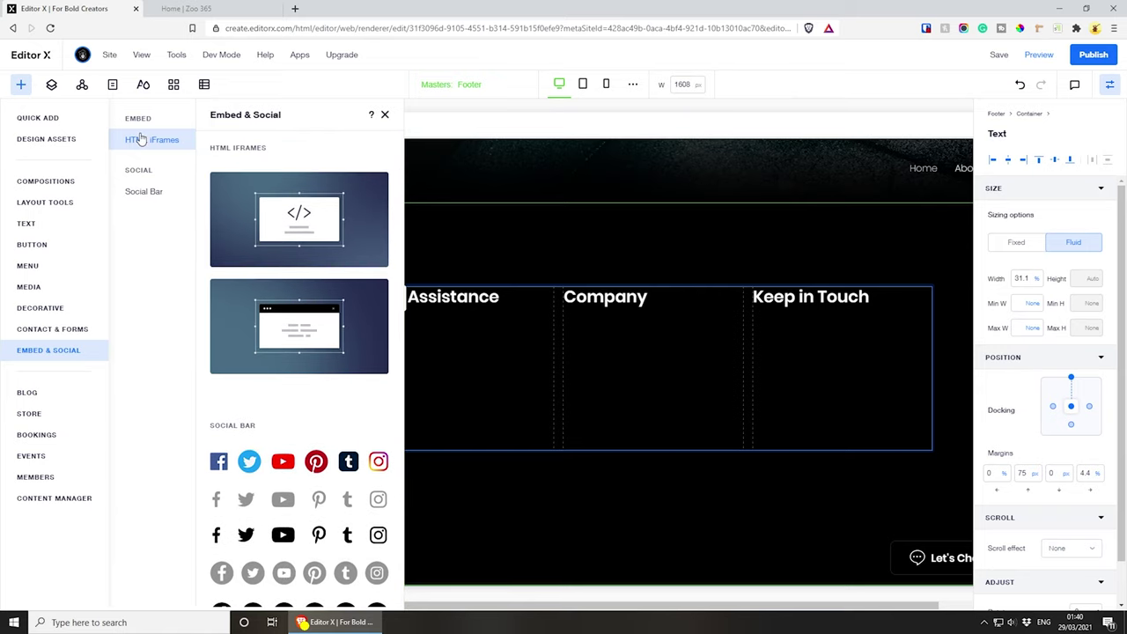
scroll(317, 453, "down", 1)
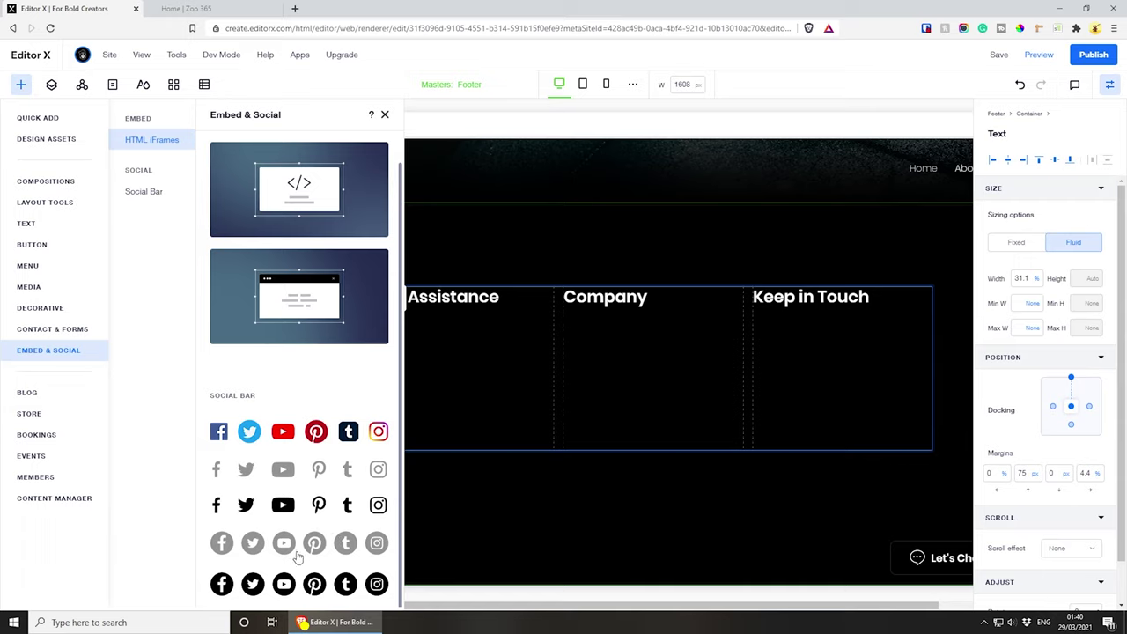
left_click(247, 512)
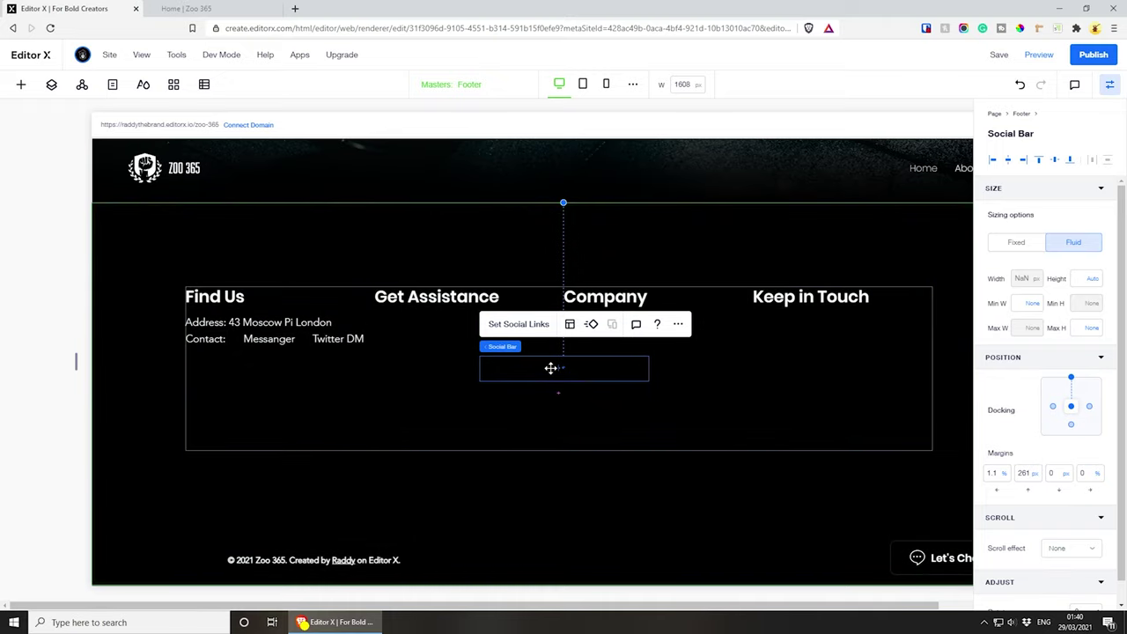
left_click_drag(551, 370, 276, 385)
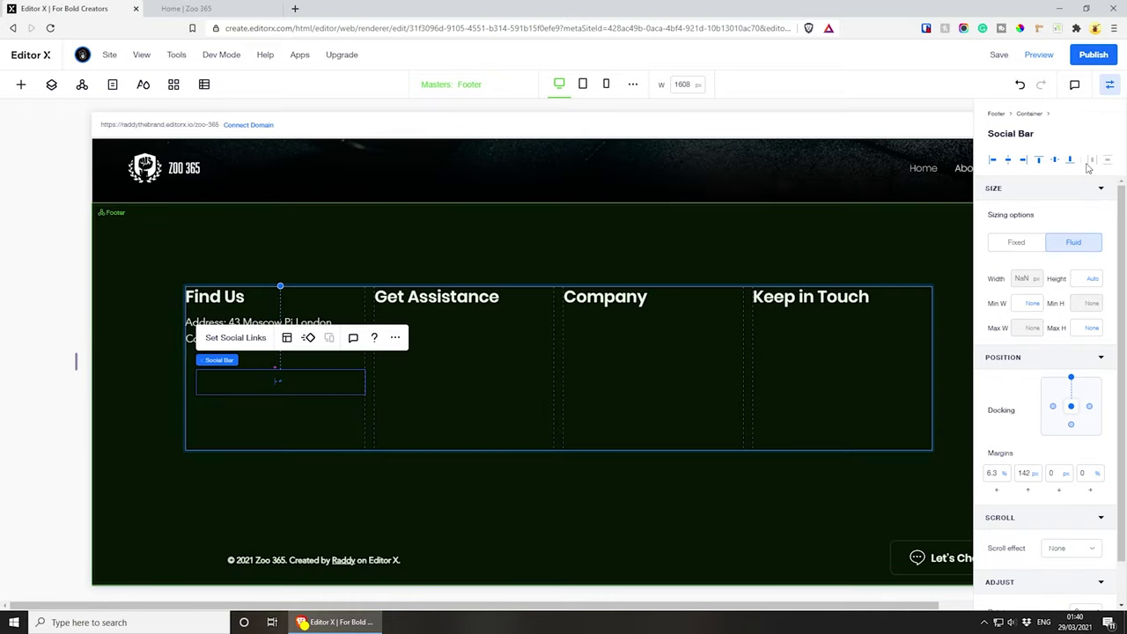
key("Escape")
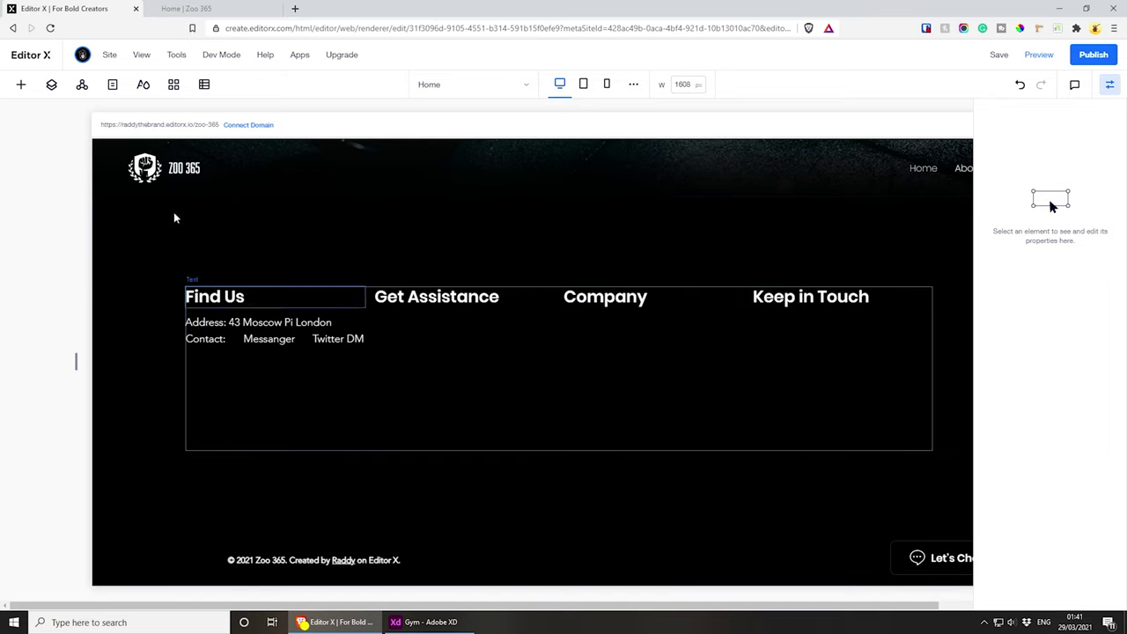
- Add a basic shape and place it in the Find Us column beneath the contact line
left_click(18, 84)
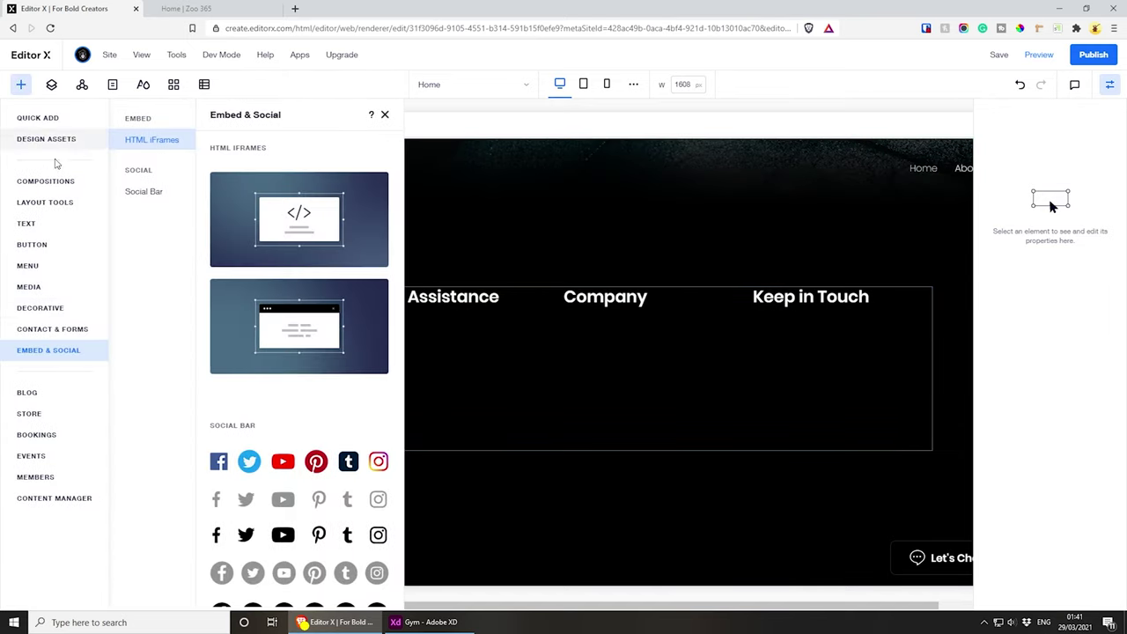
left_click(28, 120)
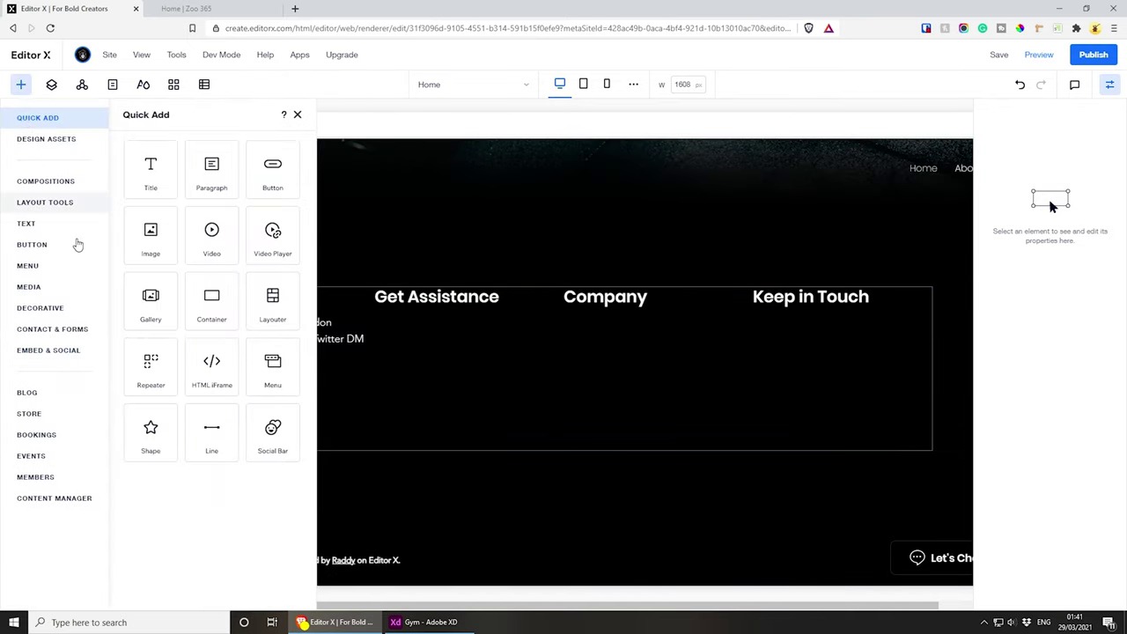
left_click(142, 428)
left_click_drag(553, 370, 251, 386)
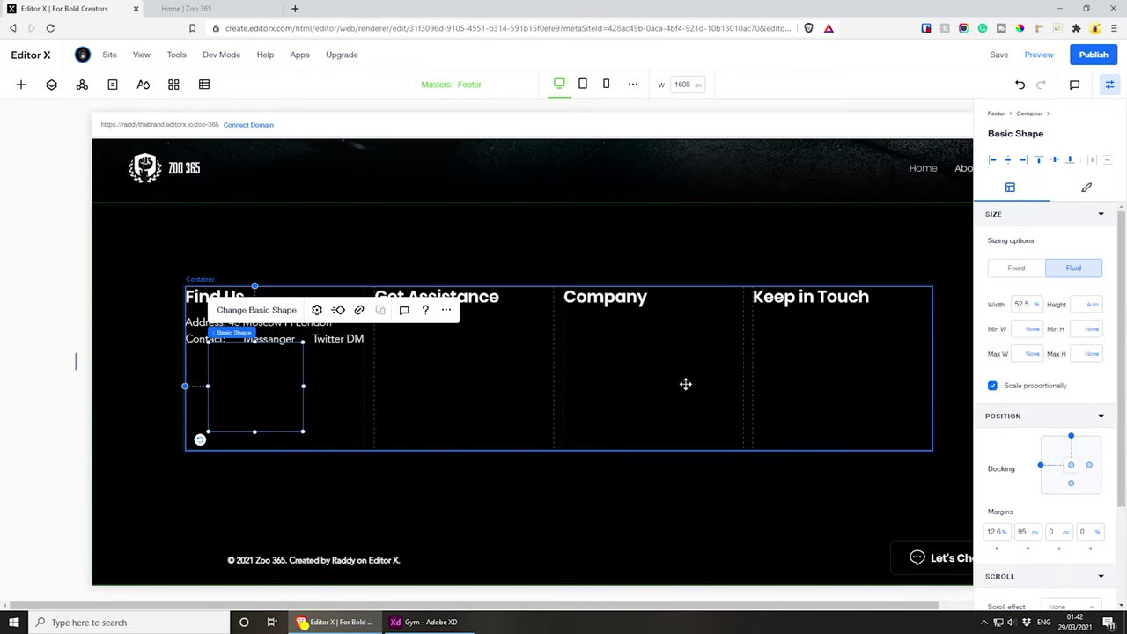
- Upload messanger.svg and twitter.svg to the site files and replace the basic shape with messanger.svg
left_click(240, 311)
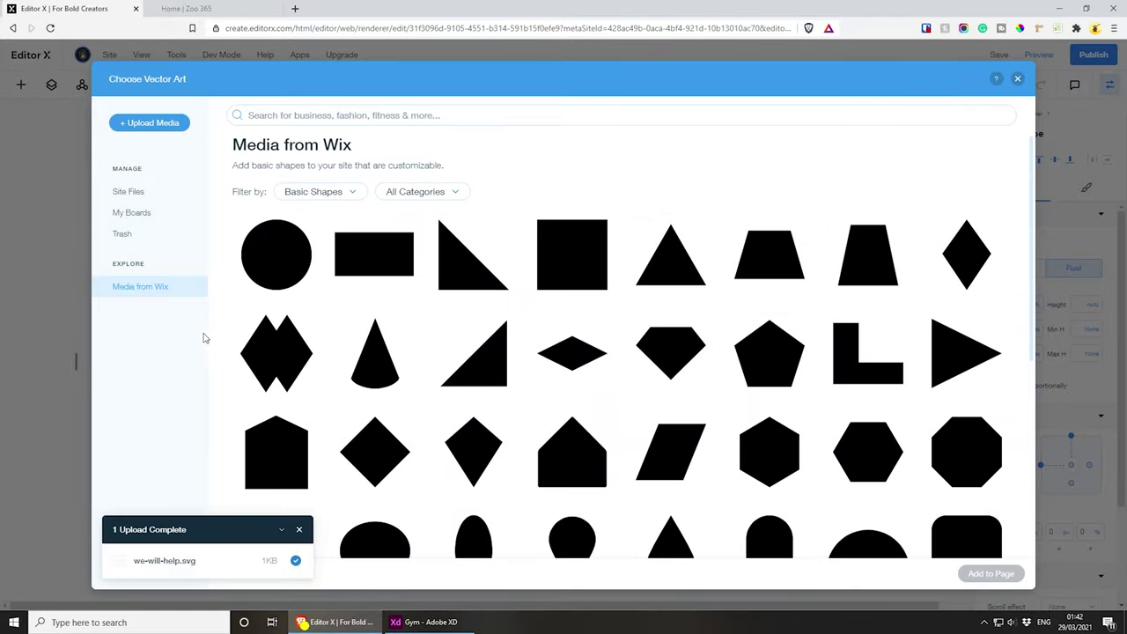
left_click(132, 123)
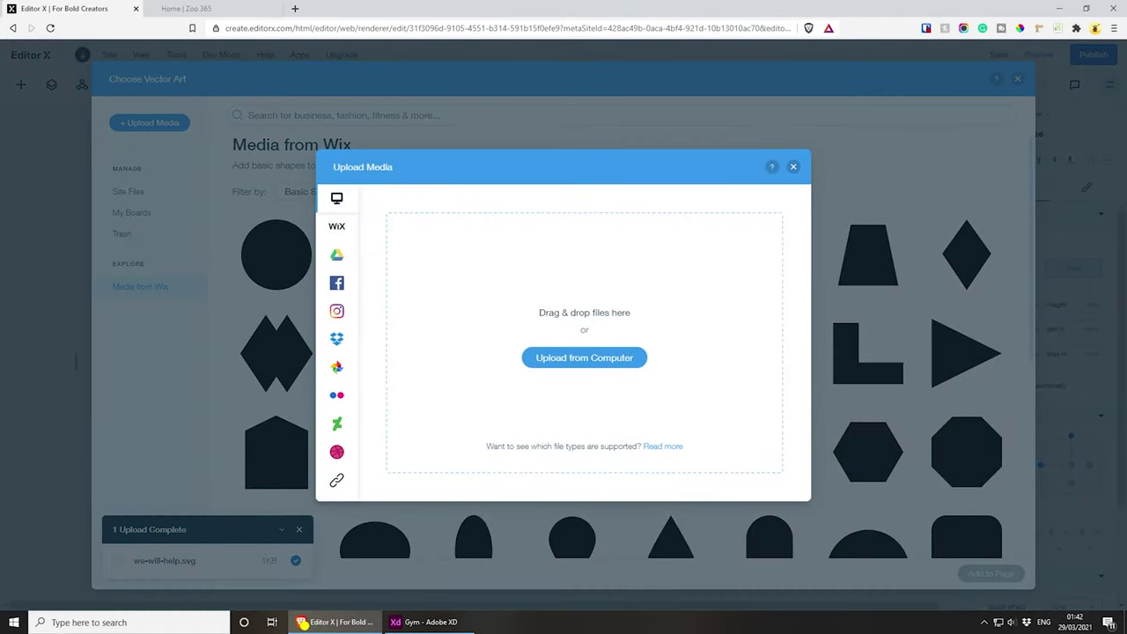
left_click_drag(334, 622, 540, 332)
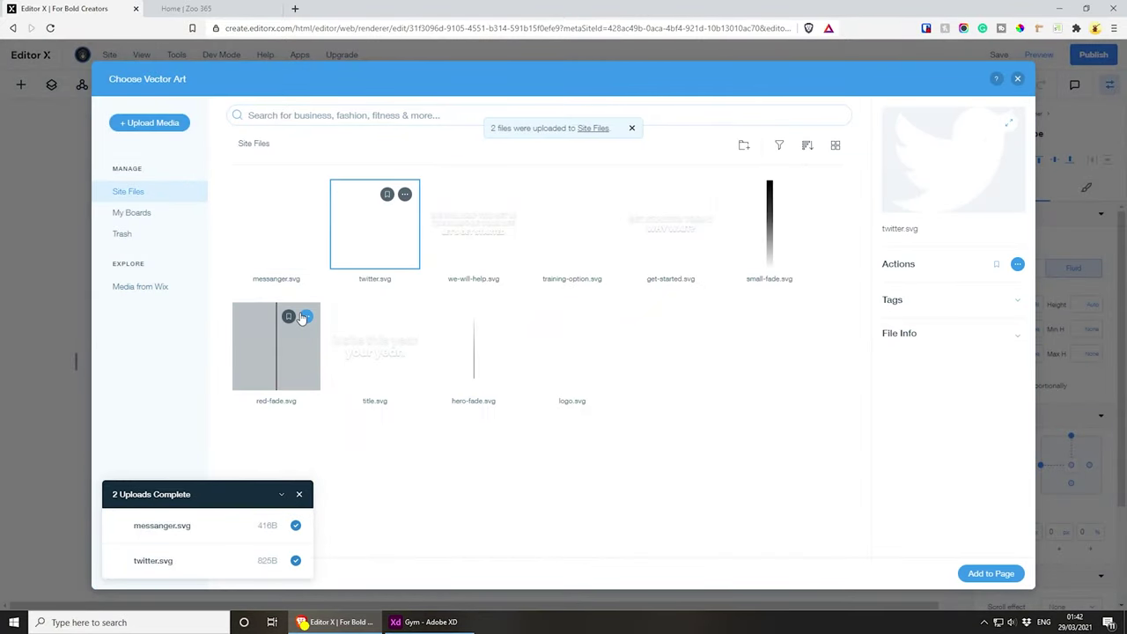
left_click(300, 244)
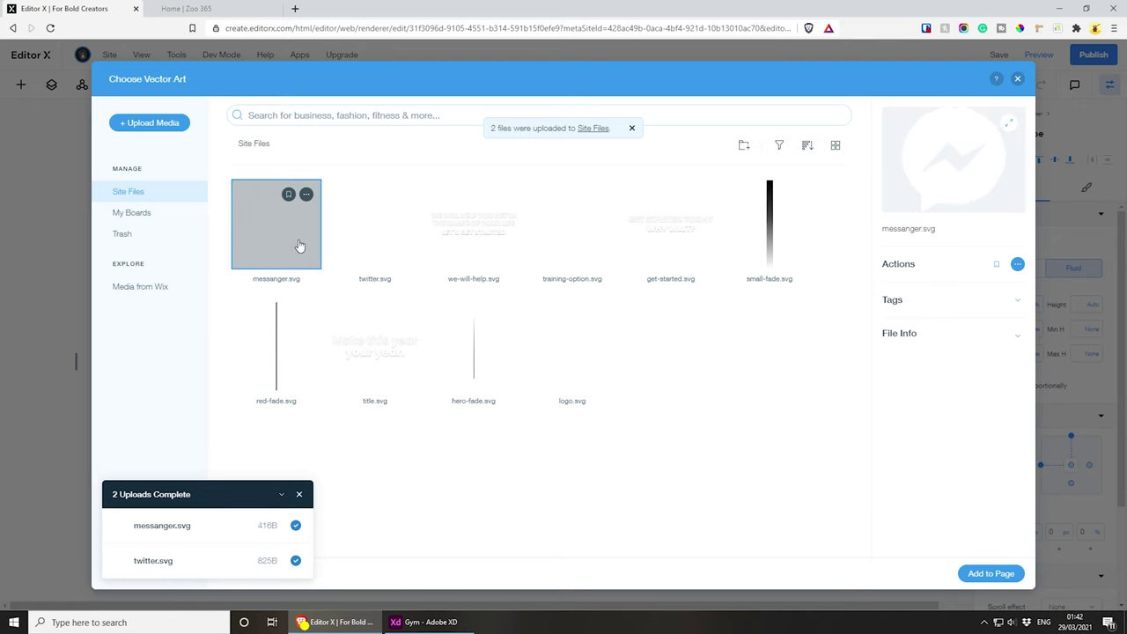
left_click(992, 573)
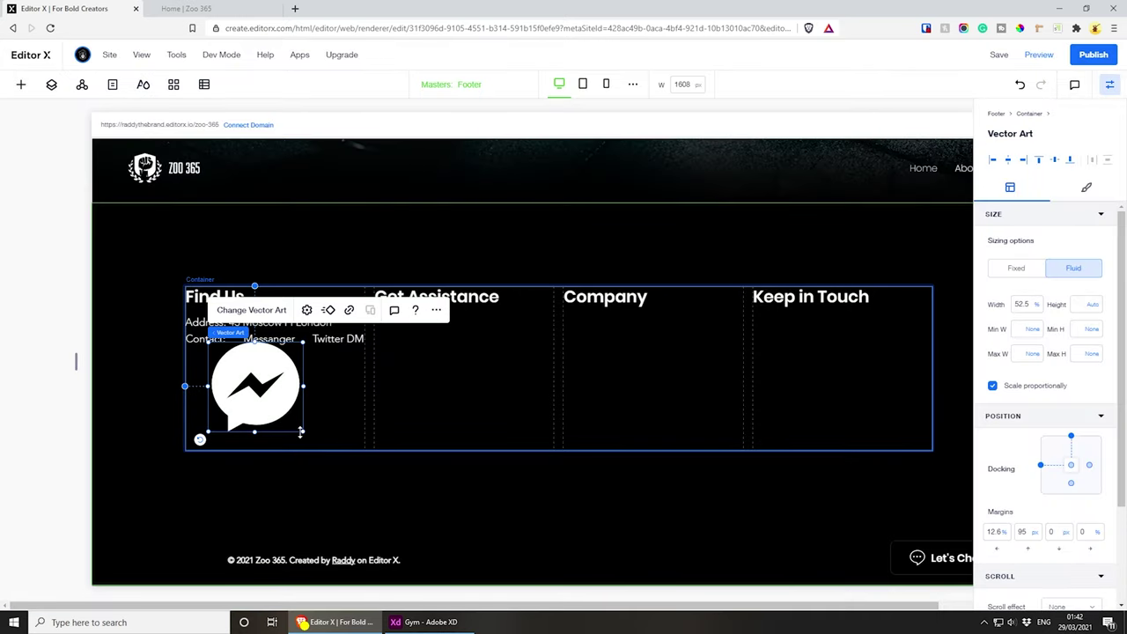
- Shrink the Messenger icon to about 6% width and fit it between "Contact:" and "Messanger" in the Find Us column
left_click_drag(293, 422, 234, 340)
left_click(290, 341)
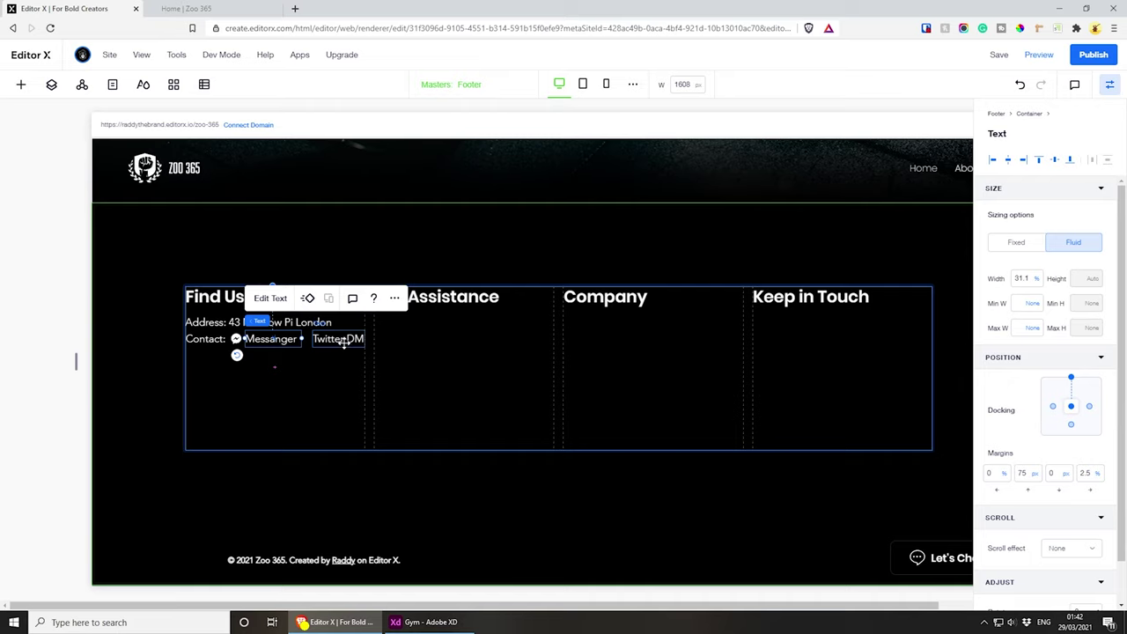
left_click(236, 339)
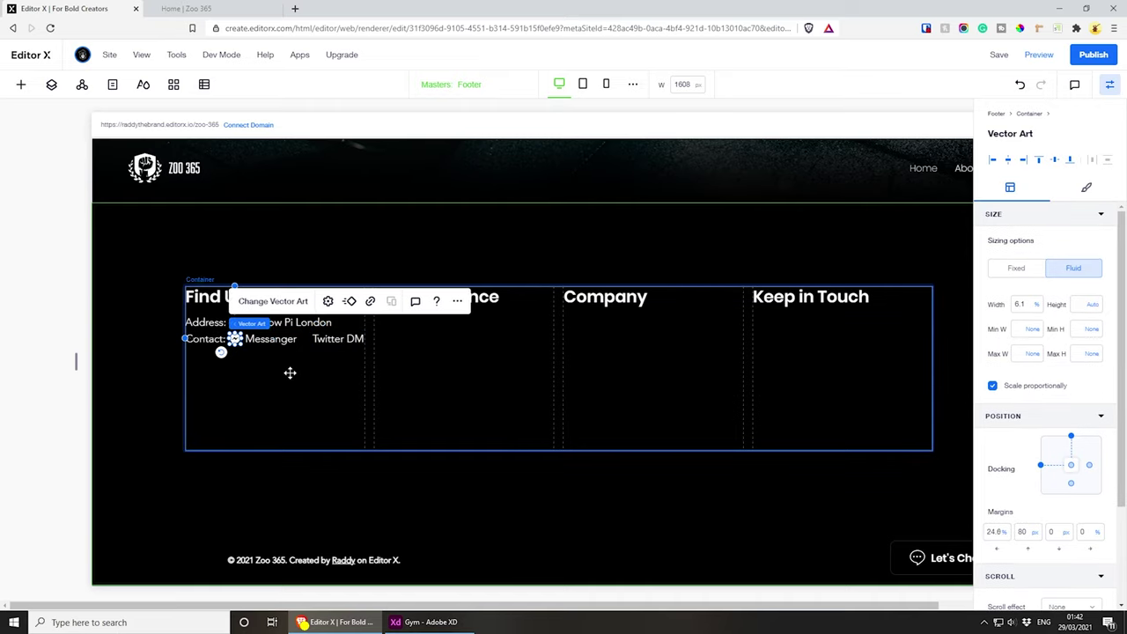
left_click(286, 358)
left_click_drag(286, 358, 284, 359)
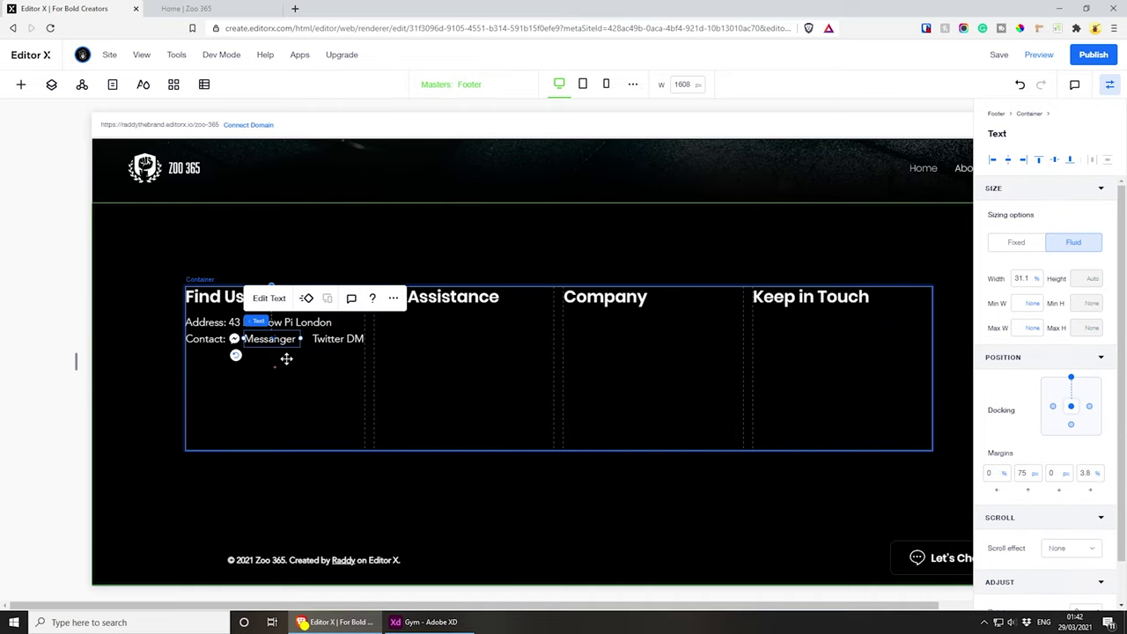
left_click(234, 342)
- Duplicate the Messenger icon below the contact line and replace the copy's artwork with twitter.svg
left_click_drag(273, 357, 309, 375)
left_click(282, 343)
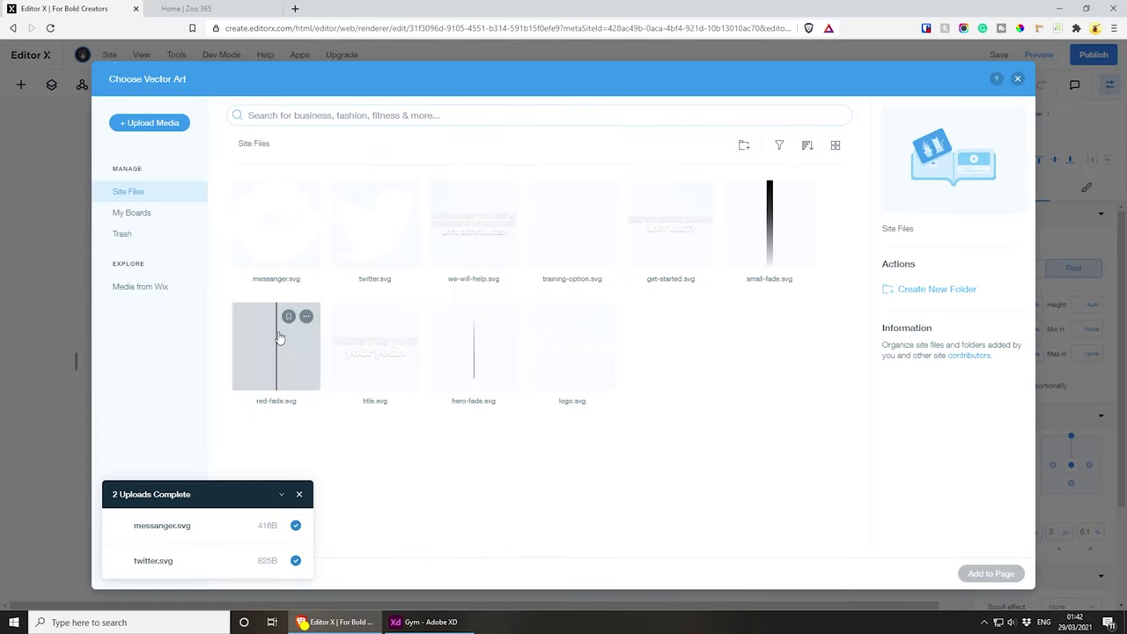
left_click(373, 236)
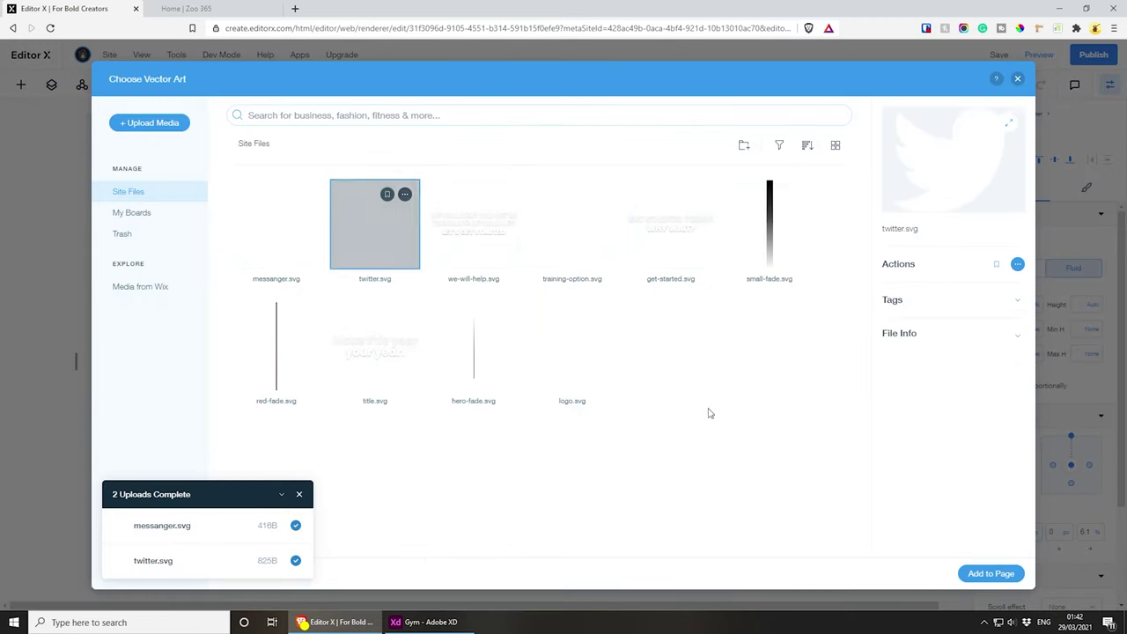
left_click(991, 574)
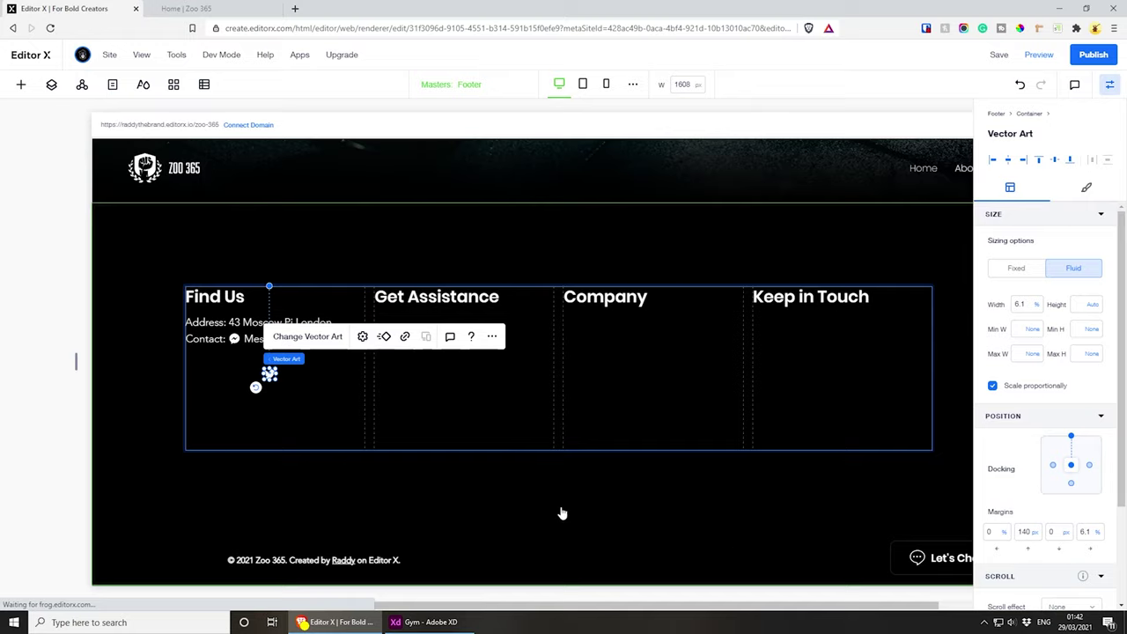
- Place the Twitter icon on the contact line just before "Twitter DM", level with the Messenger icon
left_click(297, 389)
left_click(266, 375)
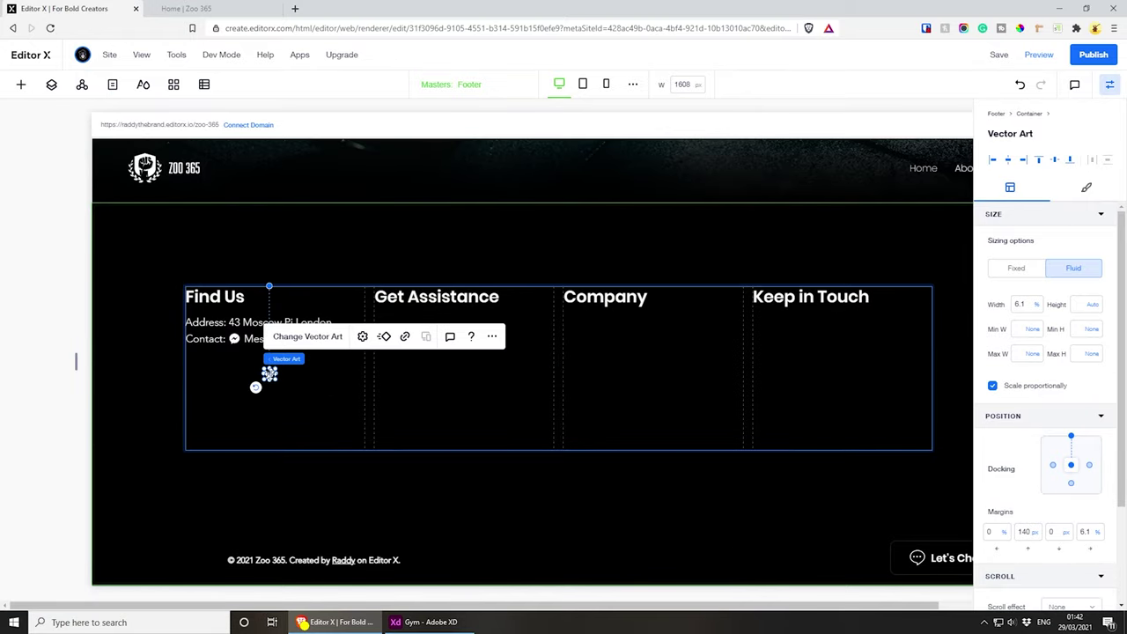
mouse_move(270, 374)
left_mouse_down()
mouse_move(304, 339)
mouse_move(304, 356)
mouse_move(252, 355)
mouse_move(264, 358)
left_mouse_up()
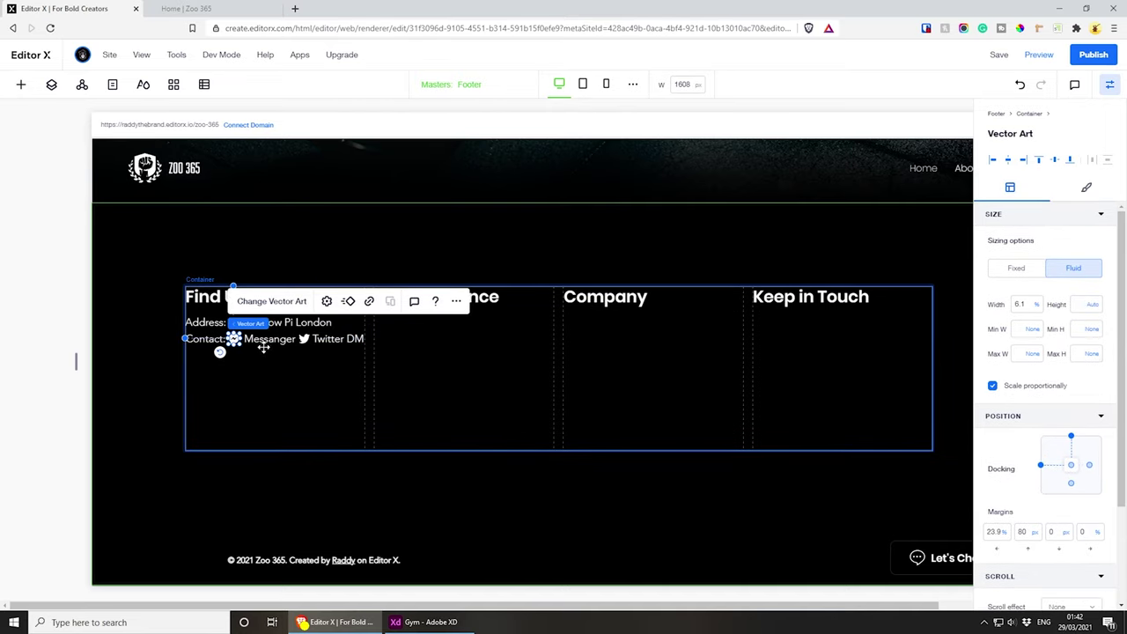
left_click(269, 344)
left_click_drag(283, 365, 303, 339)
left_click(303, 339)
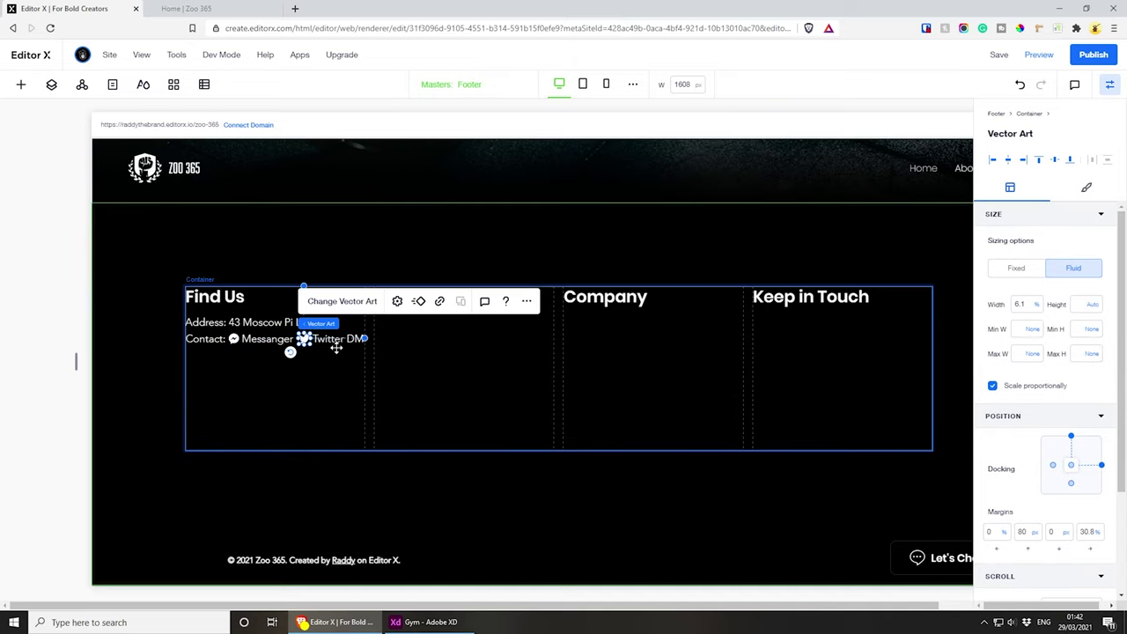
left_click(339, 343)
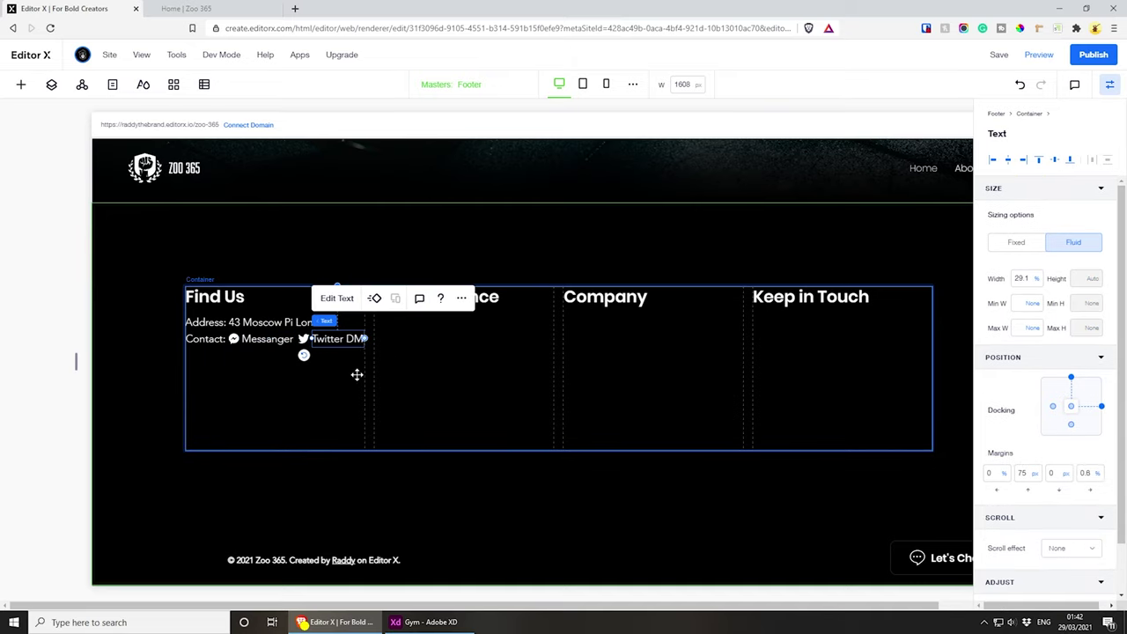
left_click(355, 401)
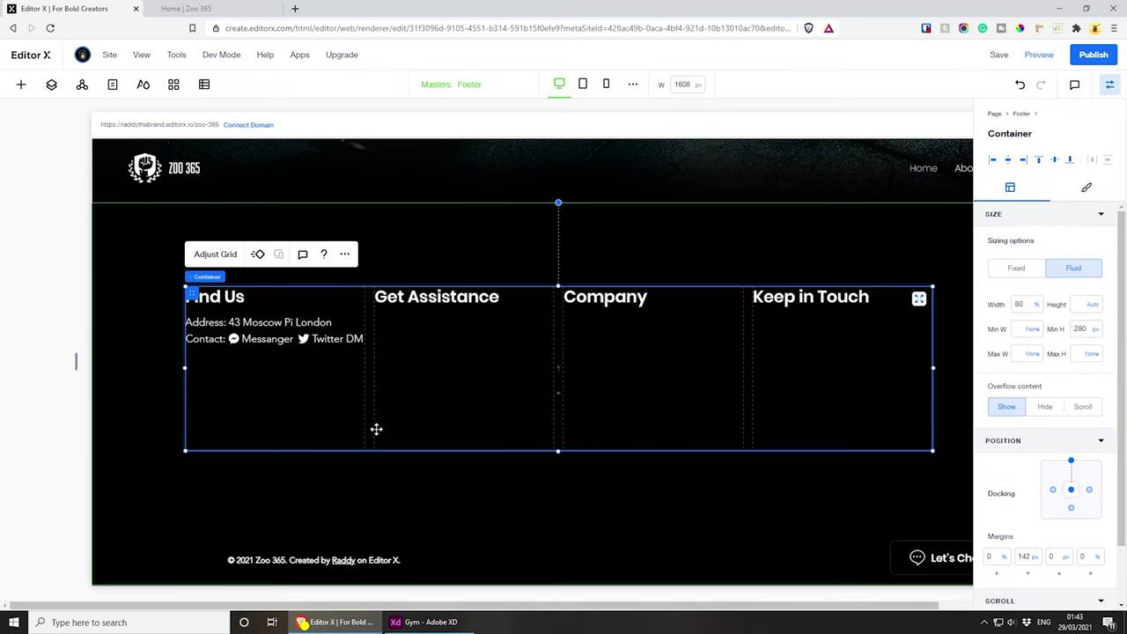
- Fine-tune the horizontal spacing of the Messenger icon, "Messanger", the Twitter icon and "Twitter DM" on the contact line
left_click(209, 339)
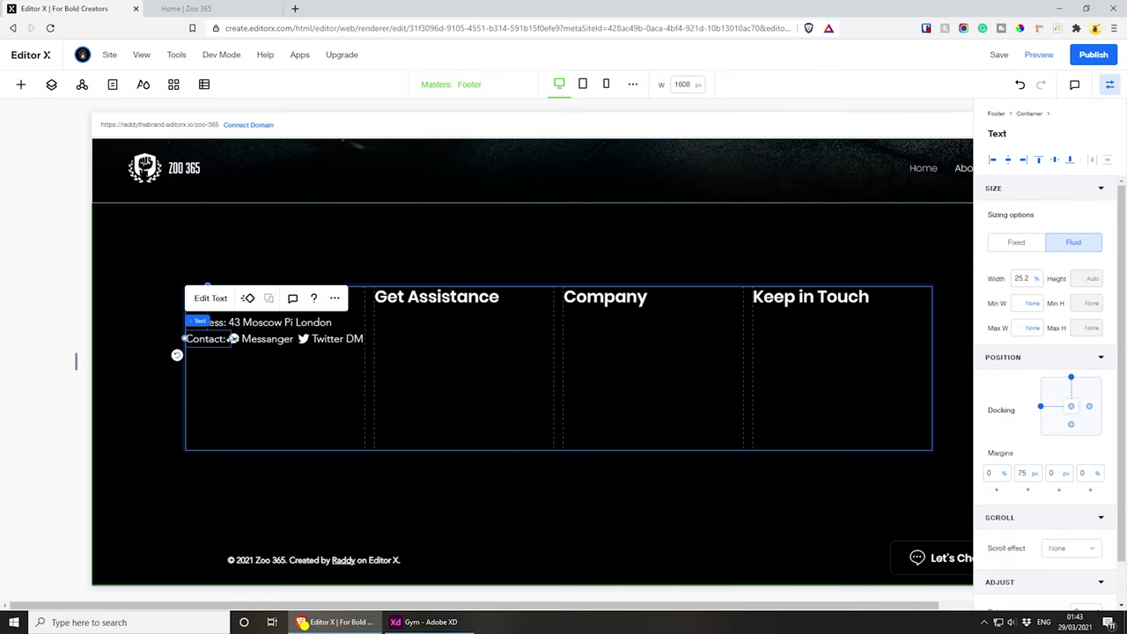
left_click(232, 339)
left_click(307, 390)
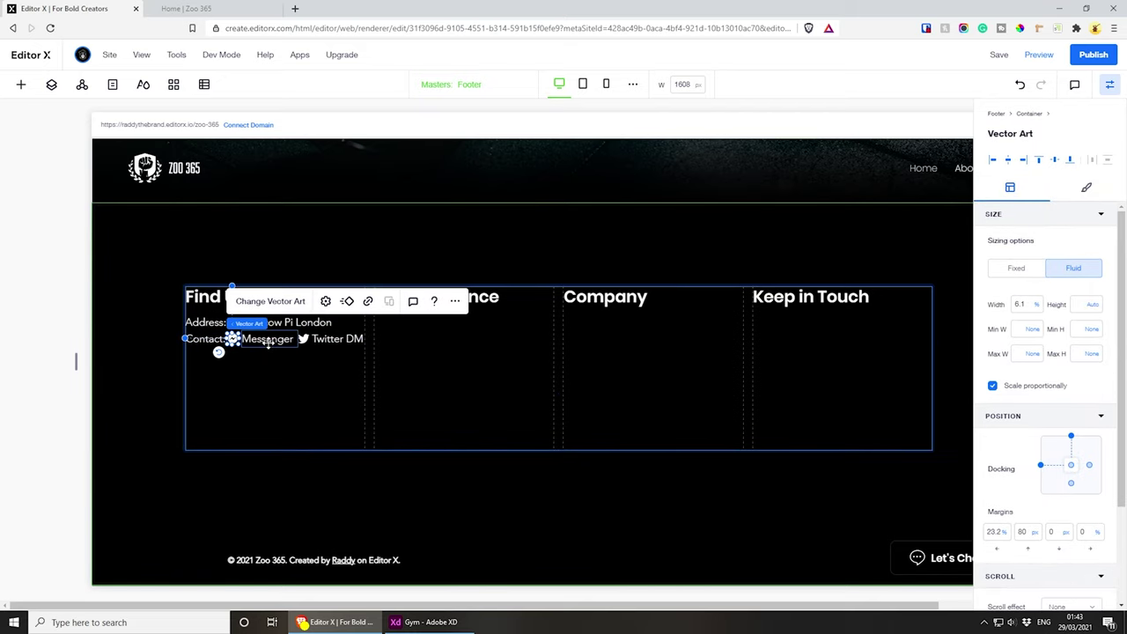
left_click(274, 344)
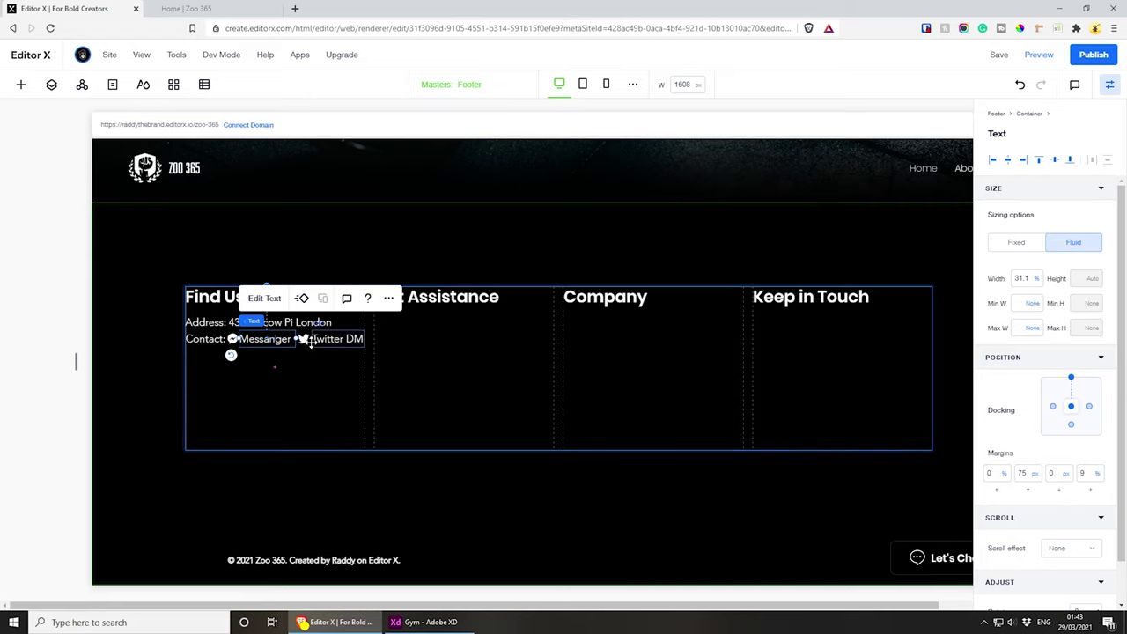
left_click(303, 340)
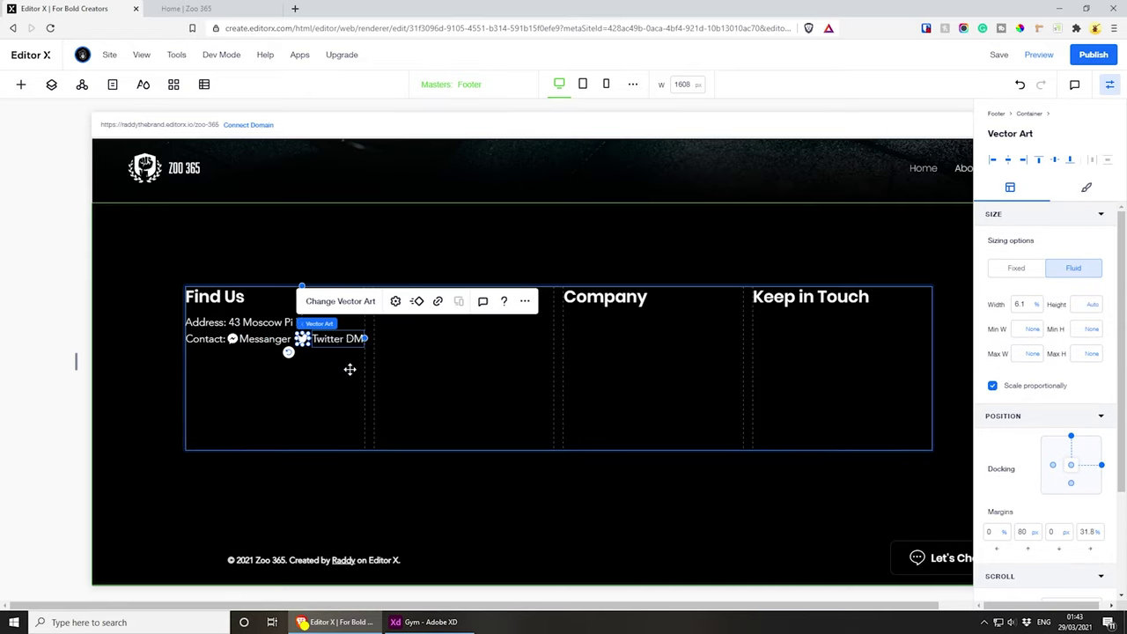
left_click(349, 369)
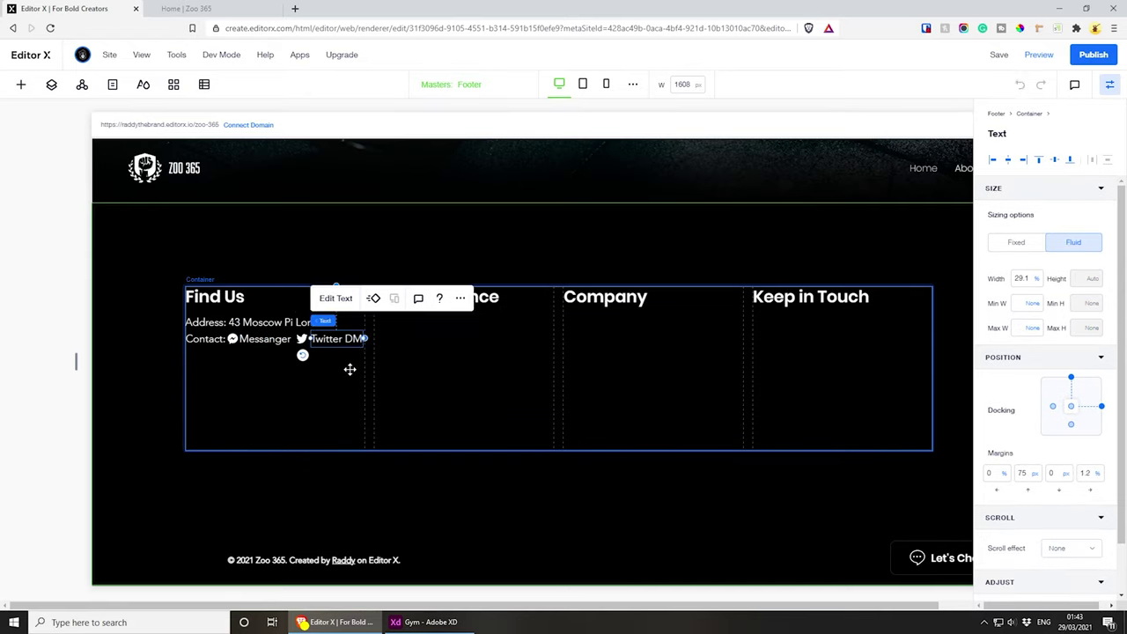
left_click(427, 374)
key("Tab")
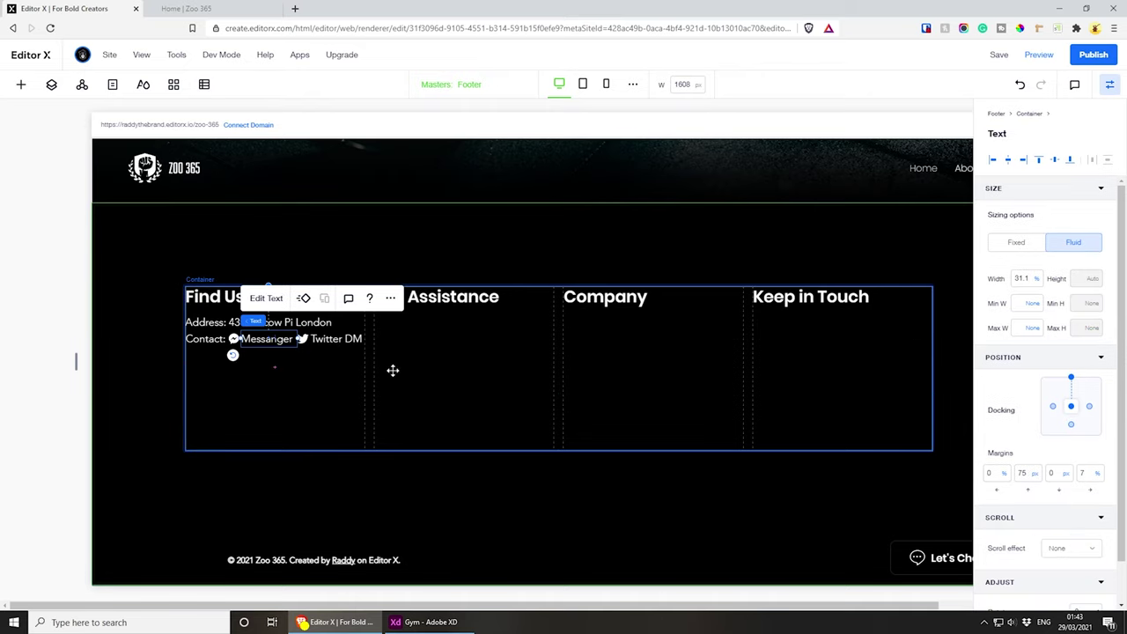
left_click(332, 372)
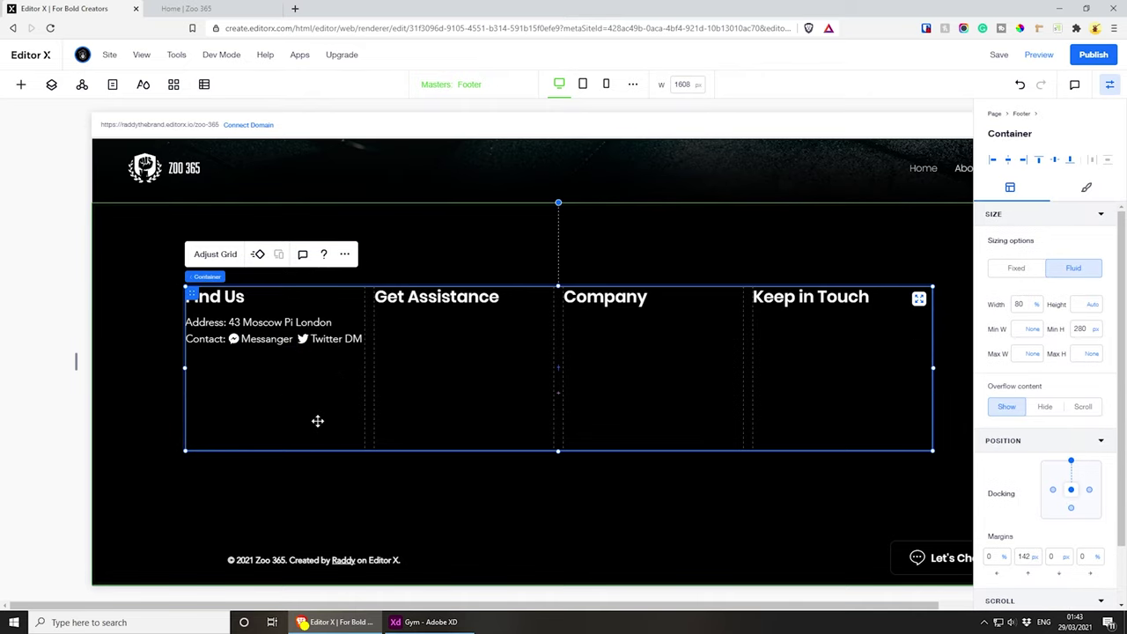
- Check the footer columns in the Adobe XD design, and duplicate the address line beneath the Get Assistance heading in Editor X
left_click(469, 625)
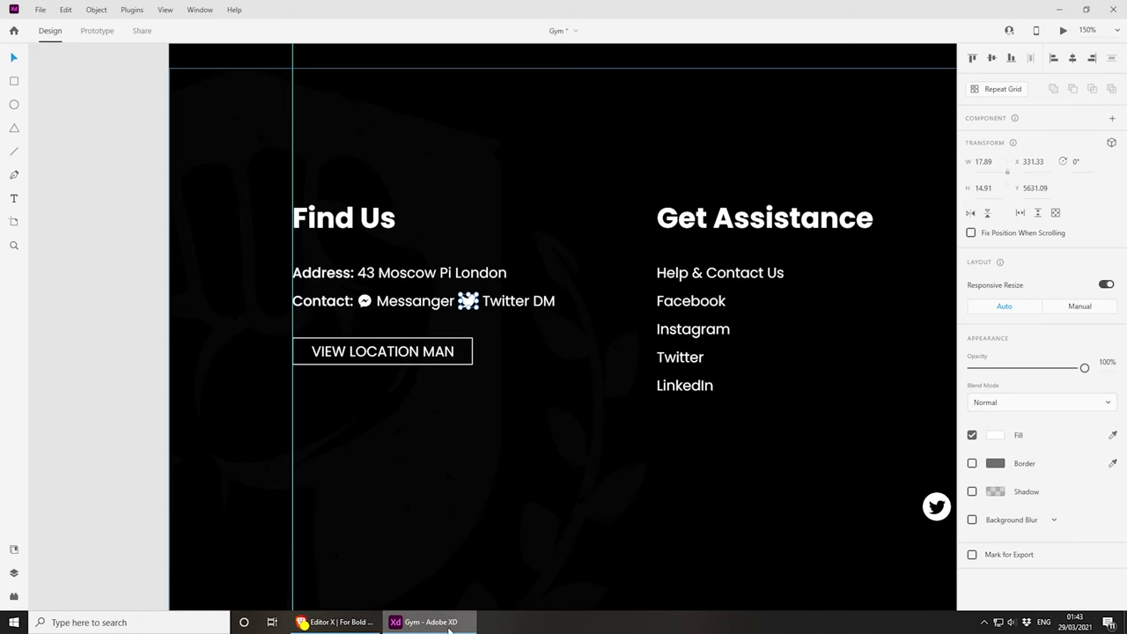
scroll(531, 341, "down", 2)
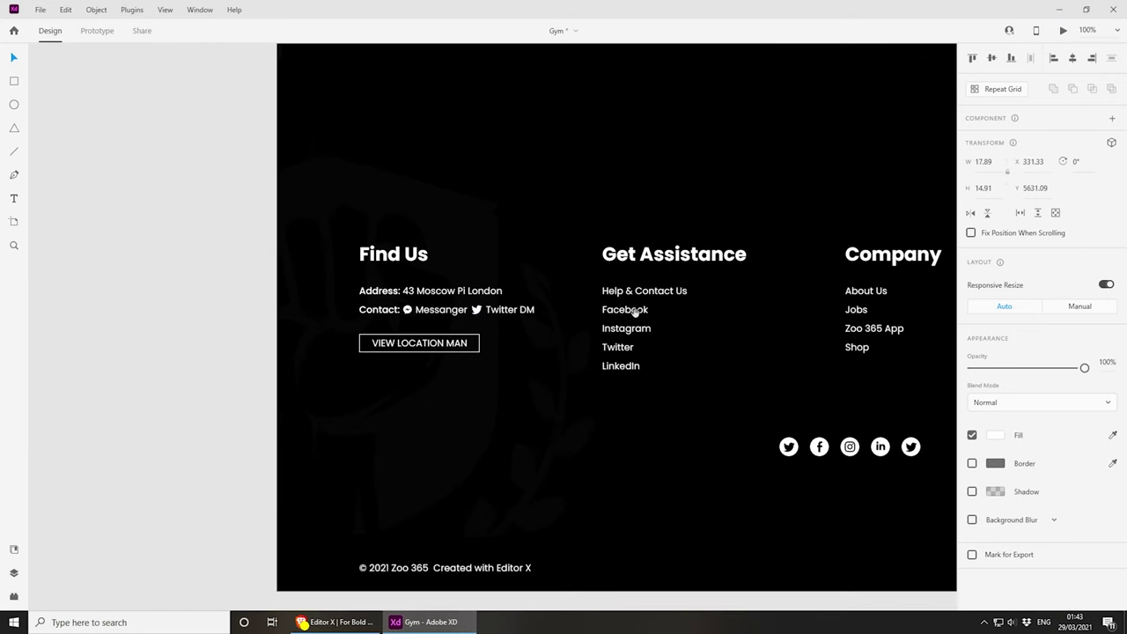
scroll(531, 341, "right", 3)
key("alt+Tab")
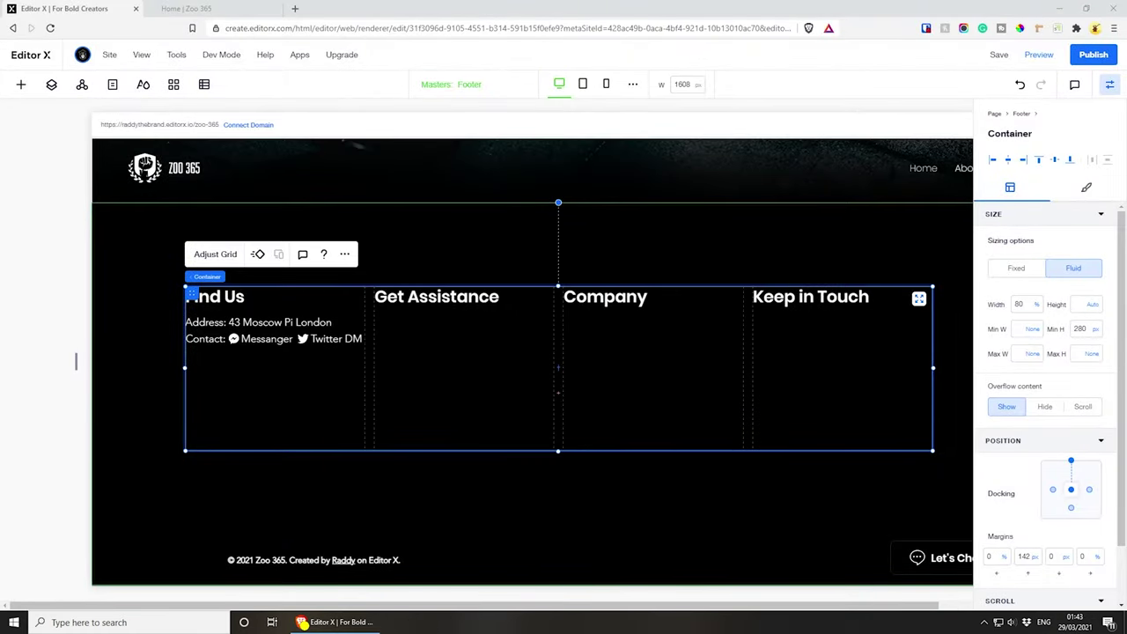
left_click(218, 324)
key("Escape")
left_click_drag(251, 323, 411, 371)
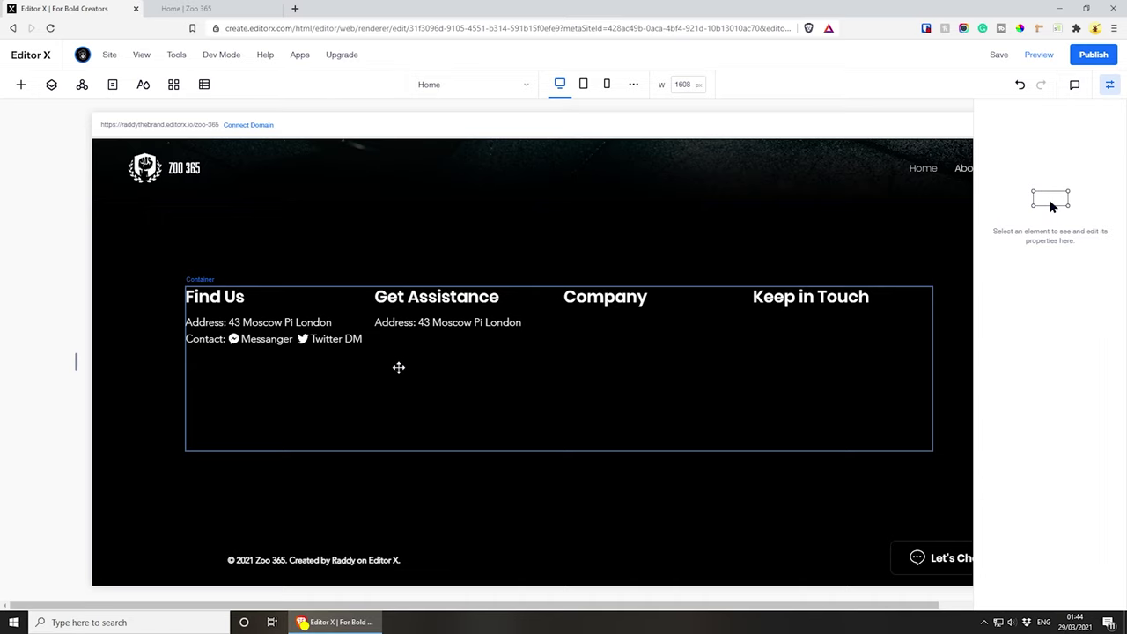
left_click(392, 317)
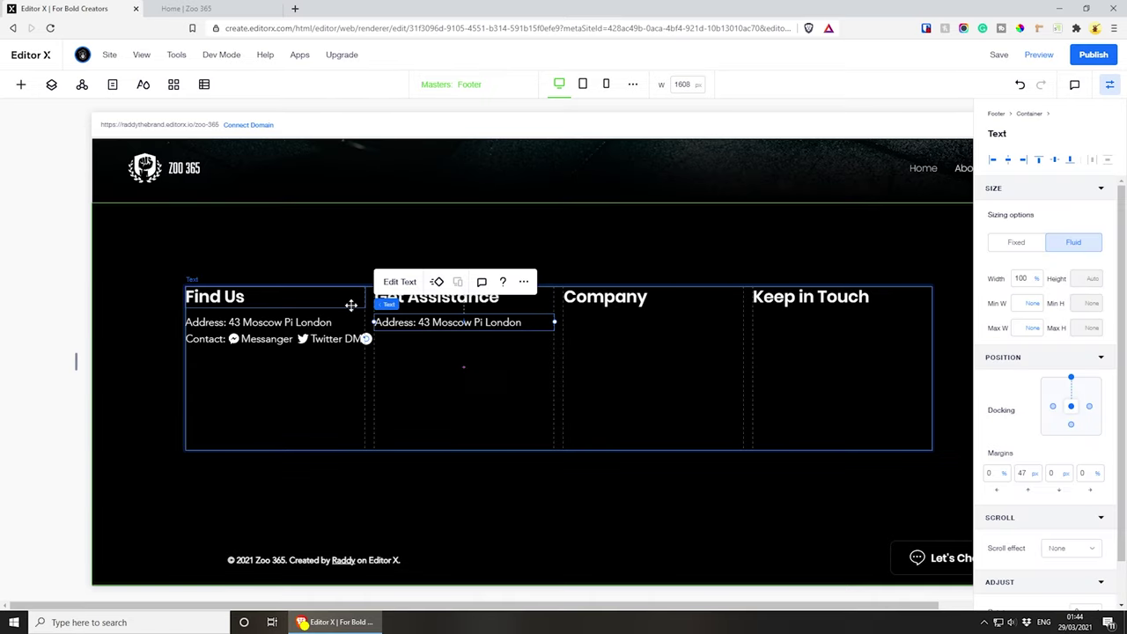
- Replace the duplicated address text with the lines Help & Contact Us, Facebook, Instagram, Twitter and LinkedIn
double_click(522, 327)
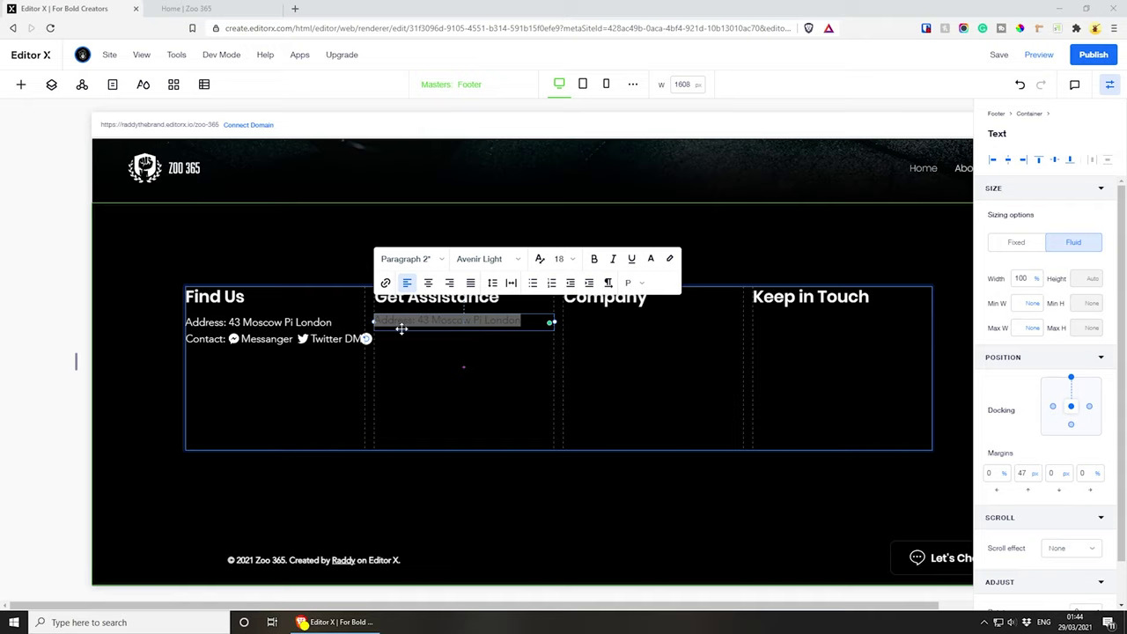
key("alt+Tab")
type("Help & Contact Us Facebook Instagram Twitter LinkedIn")
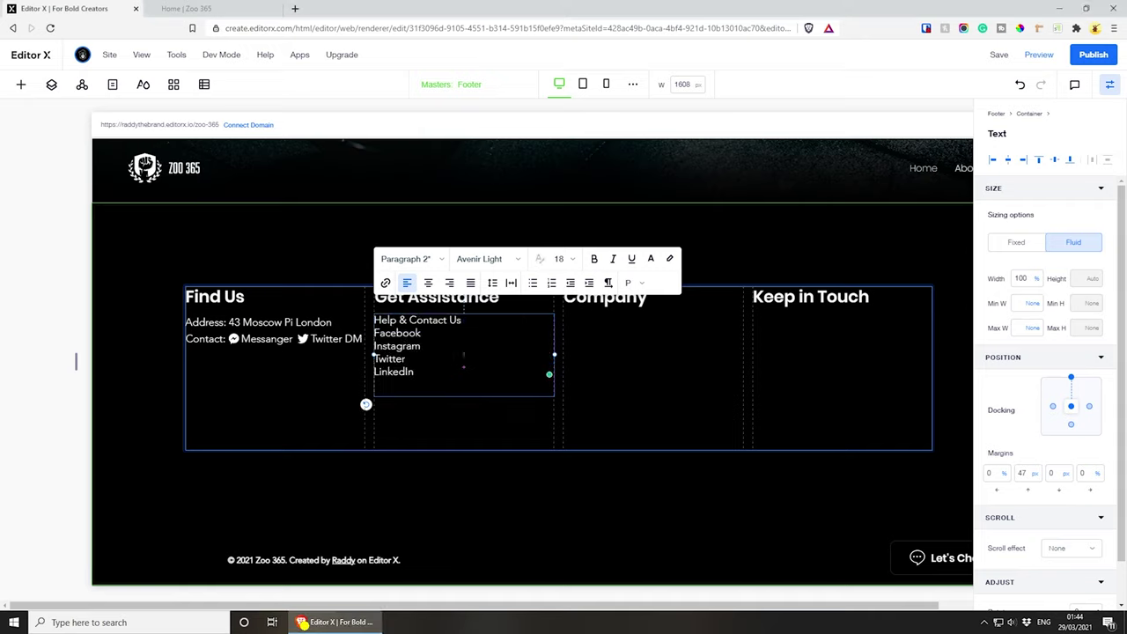
- Try increasing the line spacing of the Get Assistance list to 4.3, and undo the change
key("ctrl+a")
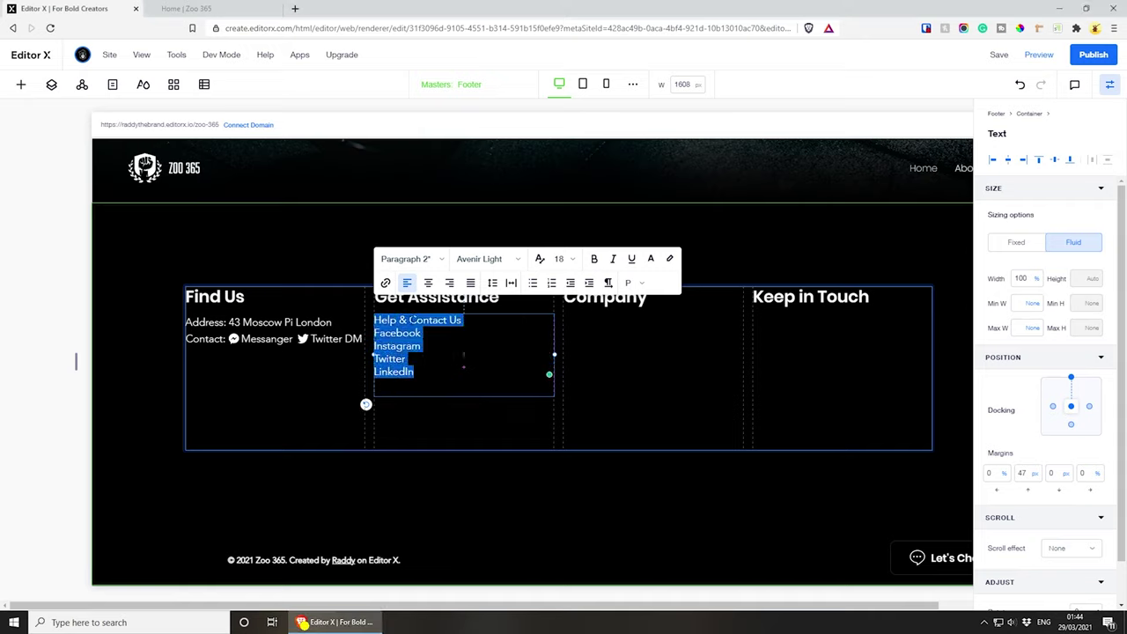
left_click(493, 283)
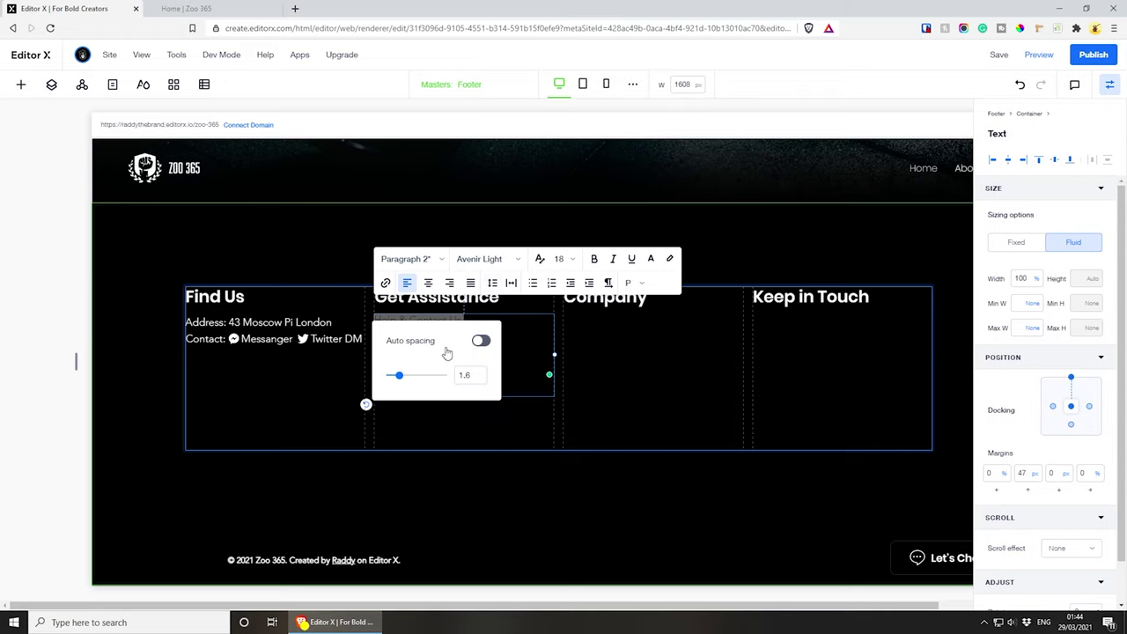
left_click_drag(398, 375, 415, 376)
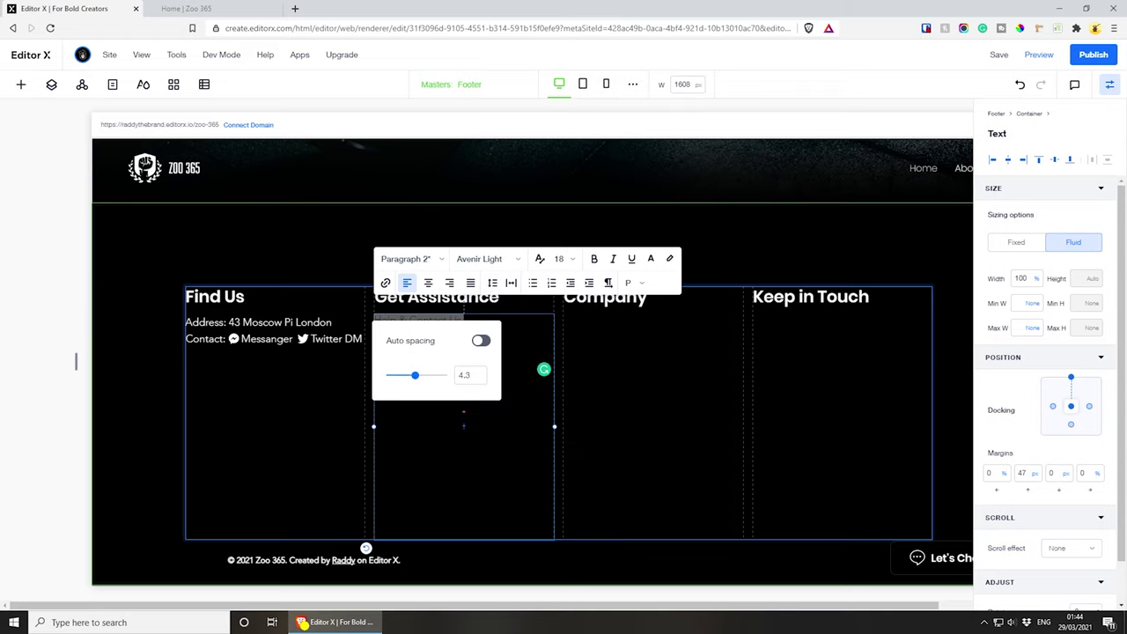
key("ctrl+z")
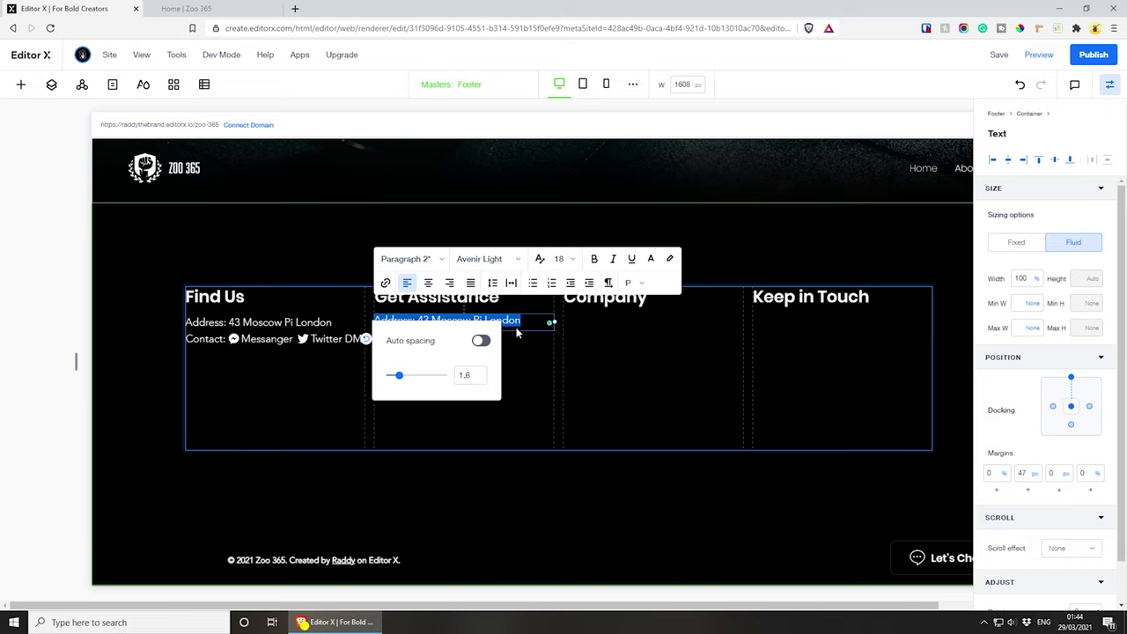
key("ctrl+z")
left_click(634, 360)
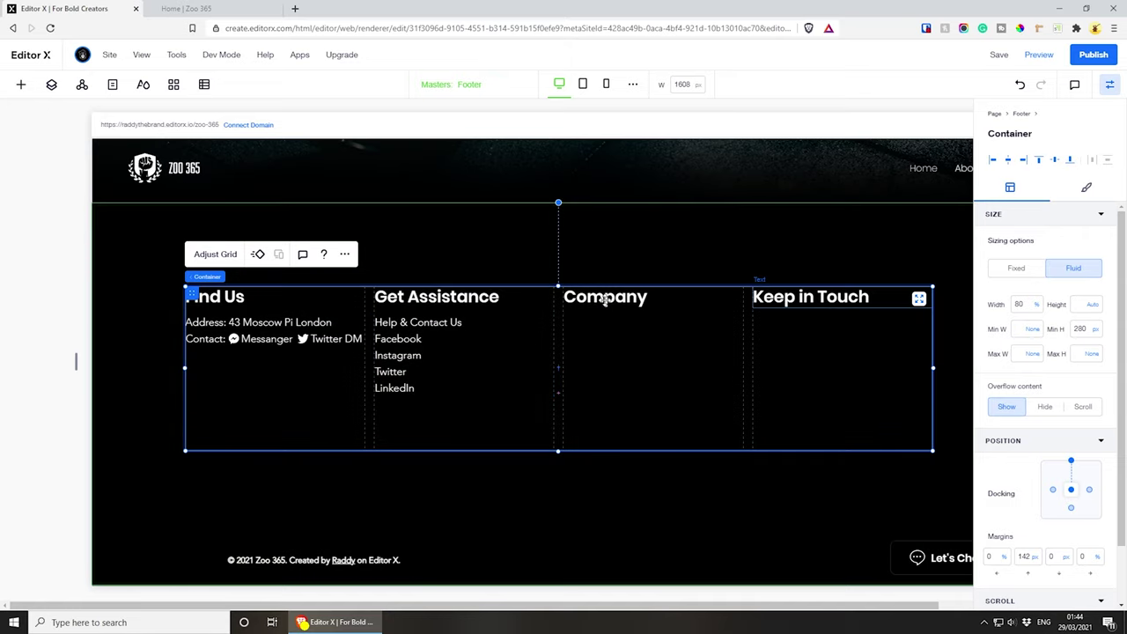
- Duplicate the Get Assistance list beneath the Company heading and change its lines to About Us, Jobs, Zoo 365 App and Shop
left_click(412, 328)
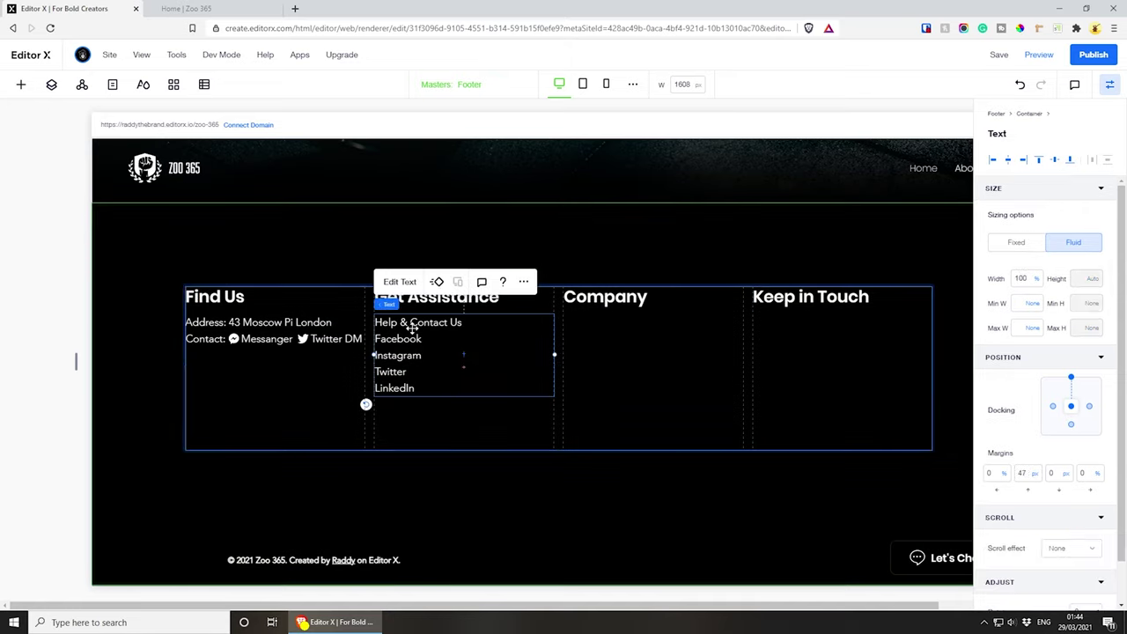
key("ctrl+d")
left_click_drag(478, 352, 584, 339)
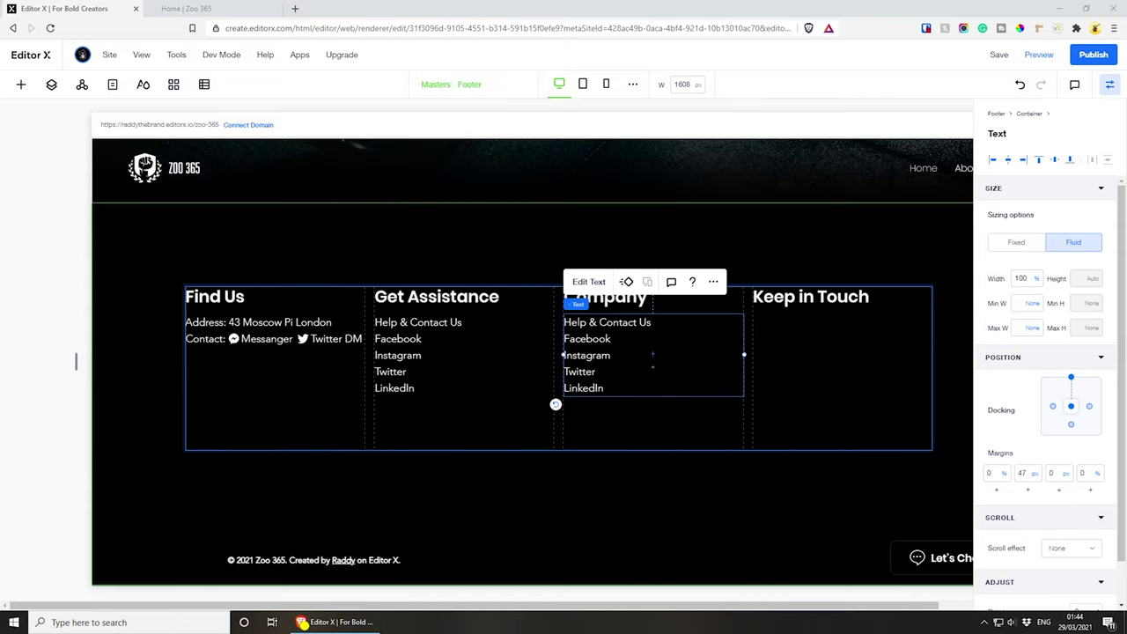
double_click(734, 370)
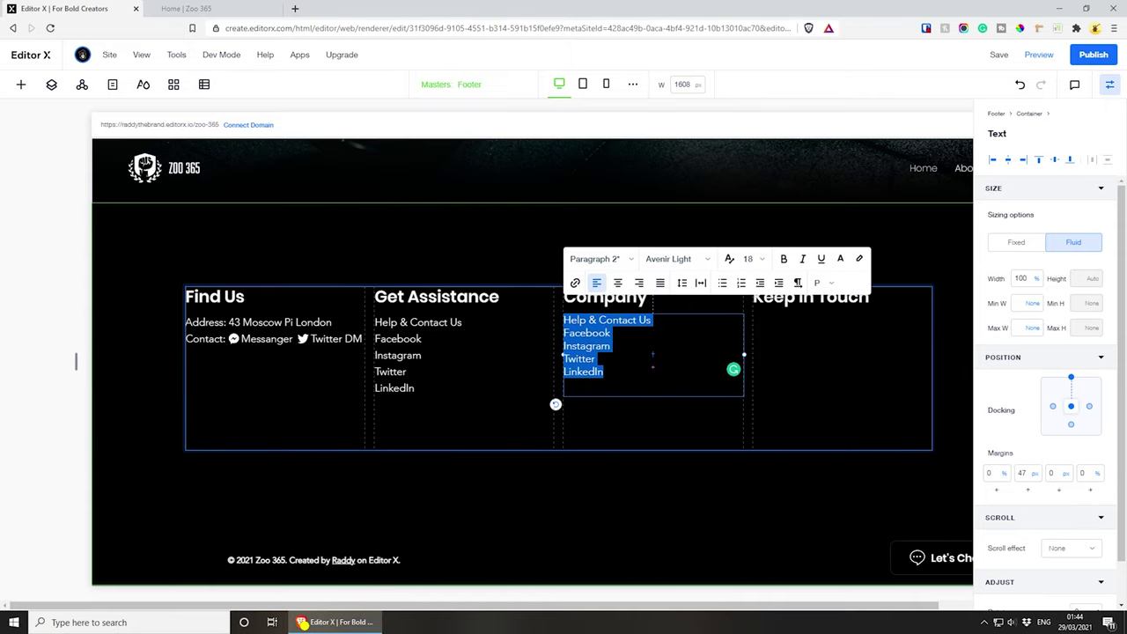
type("About Us Jobs Zoo 365 App Shop")
left_click(797, 474)
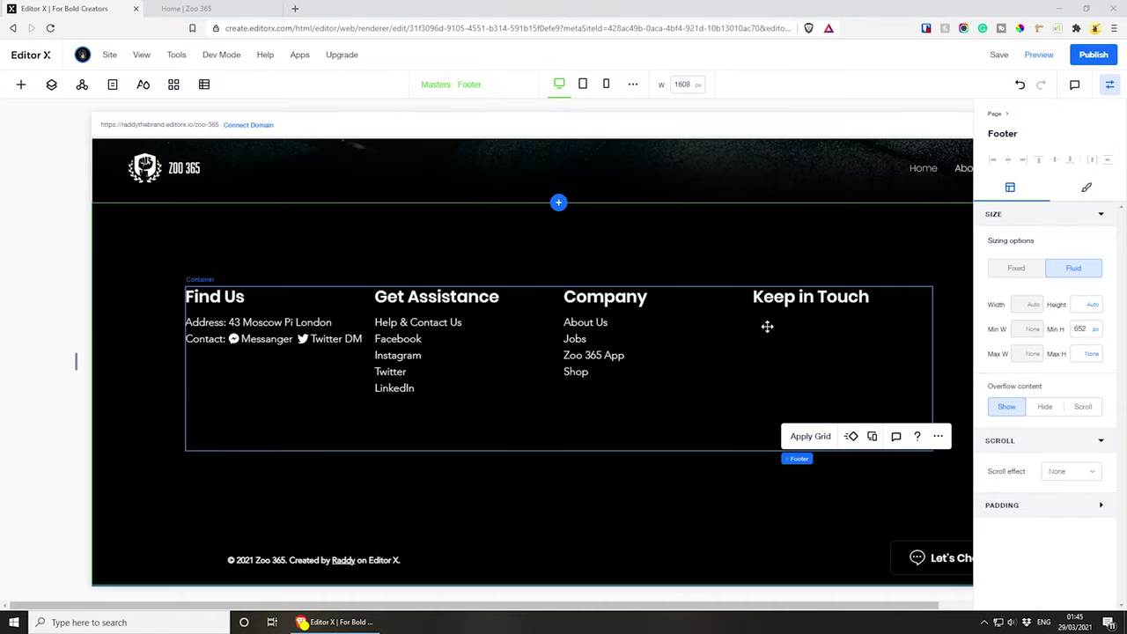
- Duplicate the Company list beneath Keep in Touch and replace its text with "Sing up for our newsletter and be the first to know about coupons and special promotions."
left_click_drag(585, 335, 765, 337)
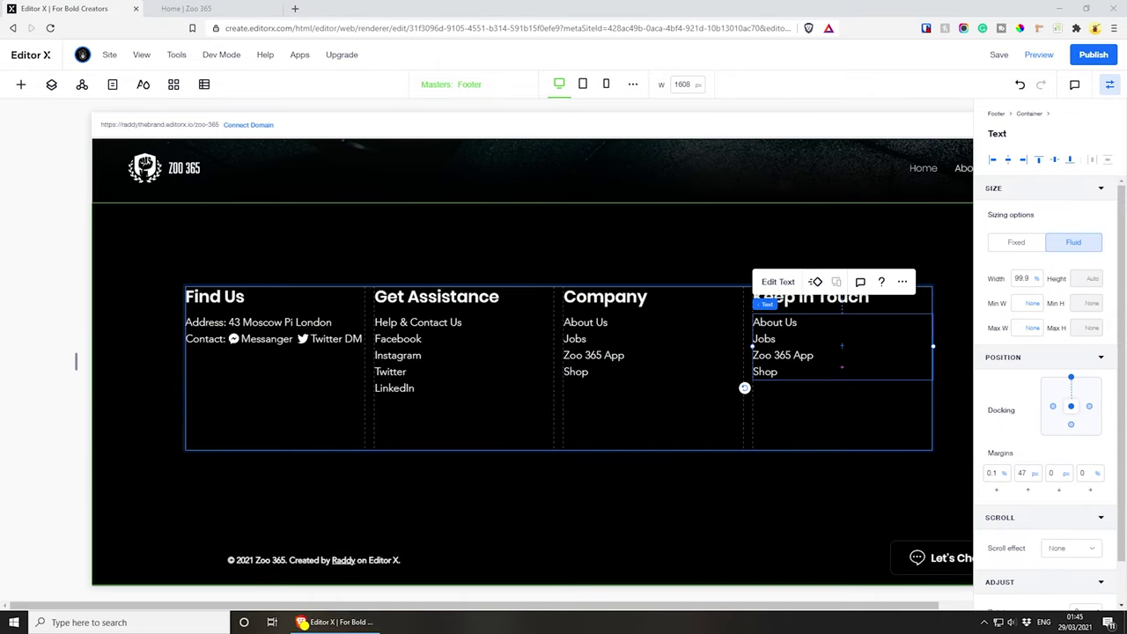
double_click(783, 334)
type("Sing up for our newsletter and be the first to know about coupons and special promotions.")
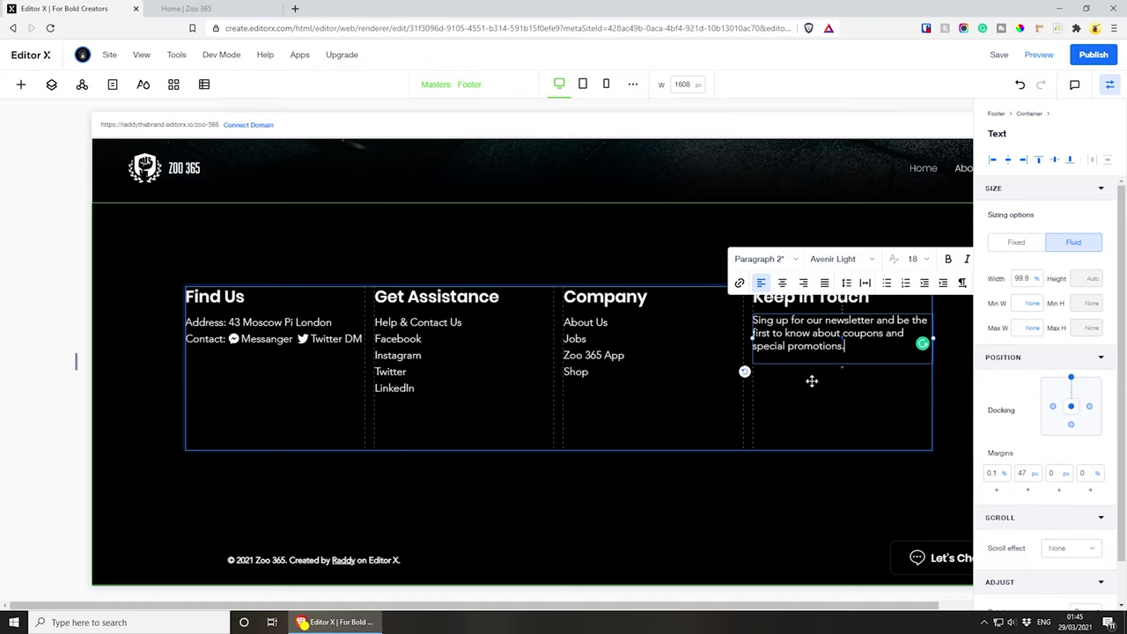
left_click(841, 417)
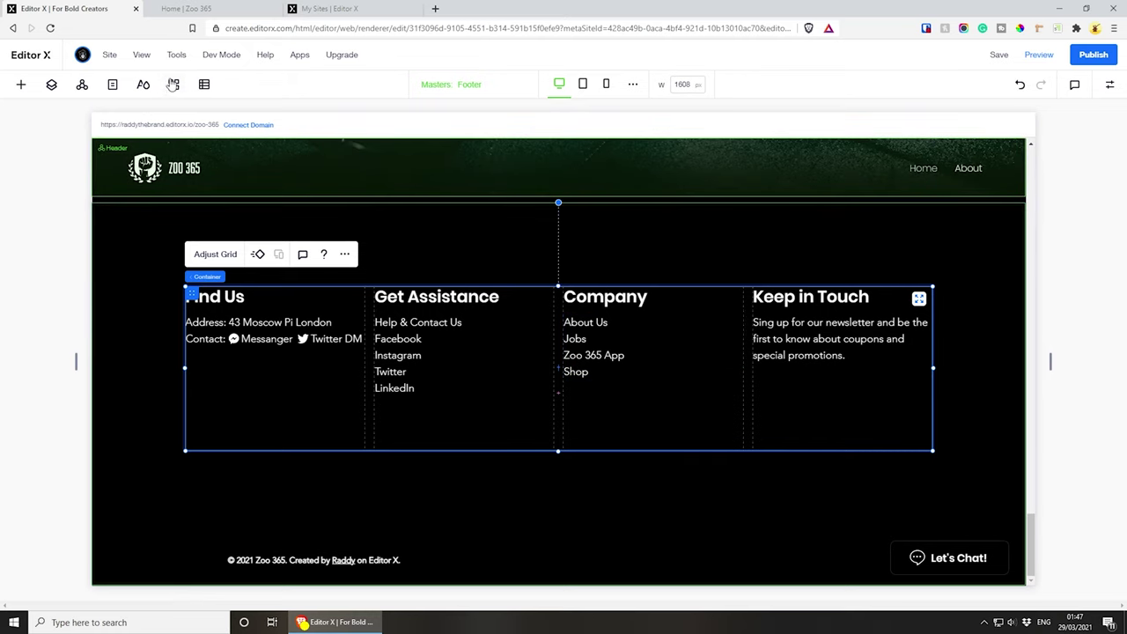
- Search the App Market for "get subscribers"
left_click(174, 84)
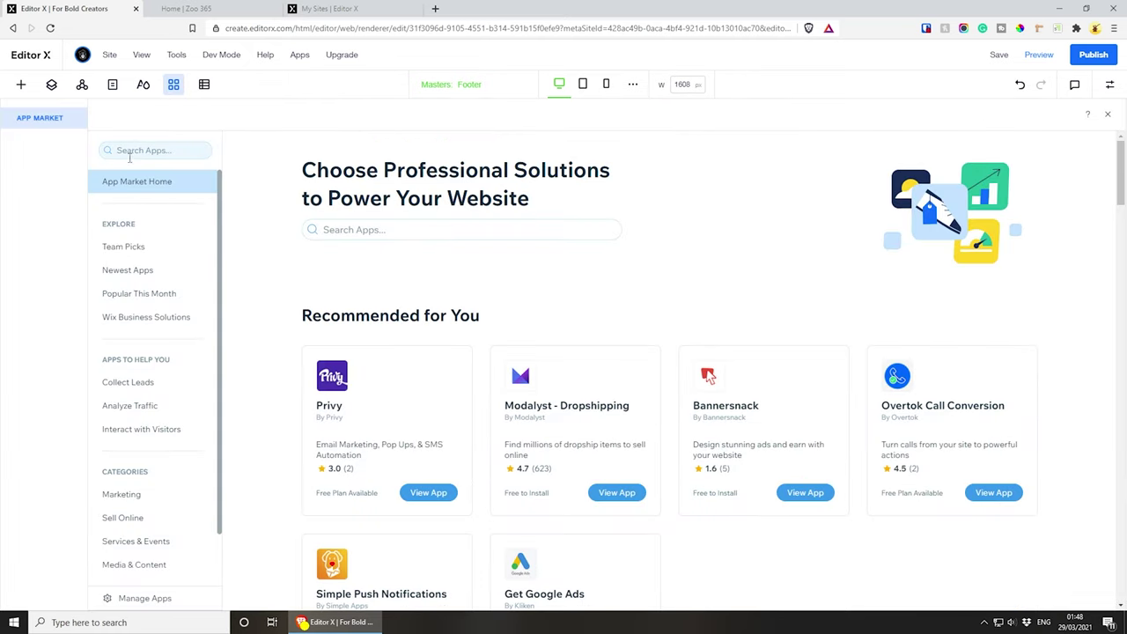
left_click(139, 150)
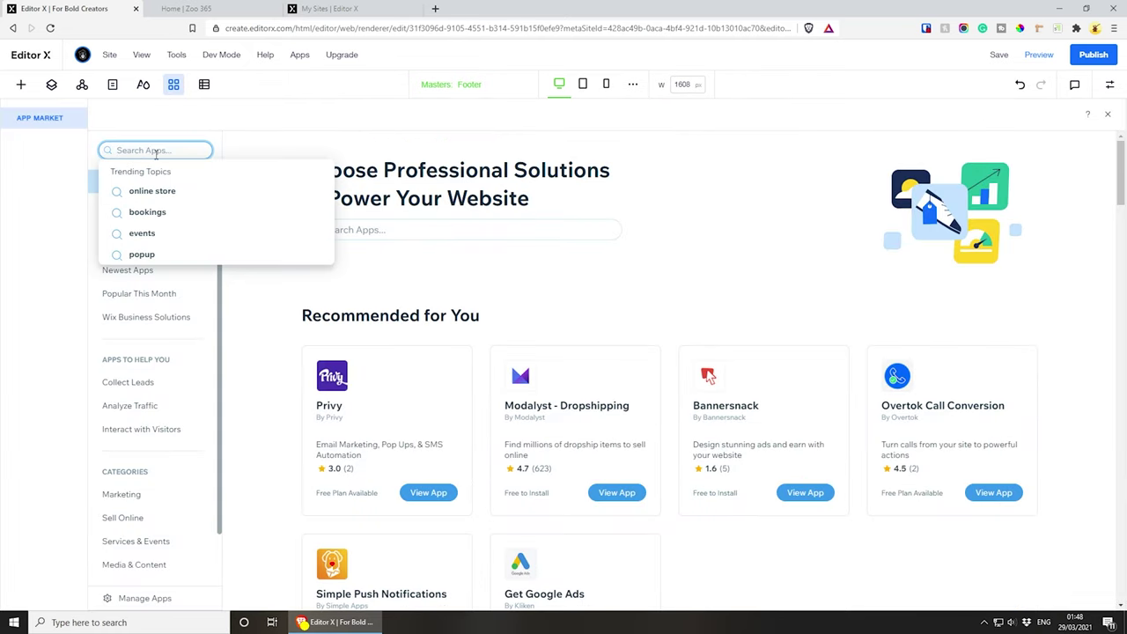
type("get su")
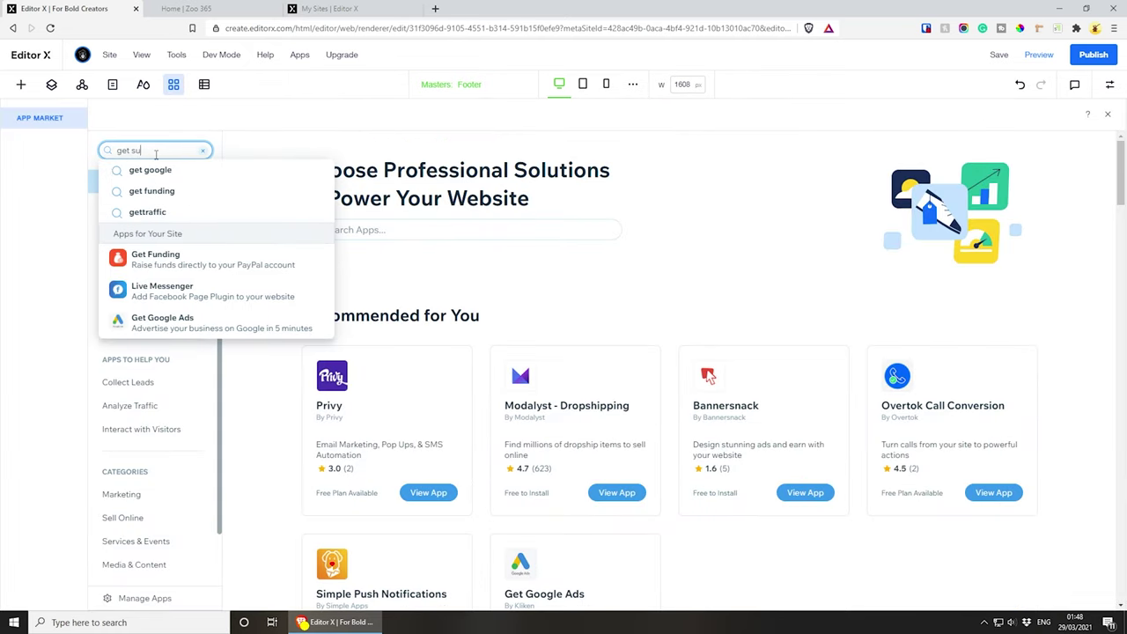
type("bscri")
key("BackSpace")
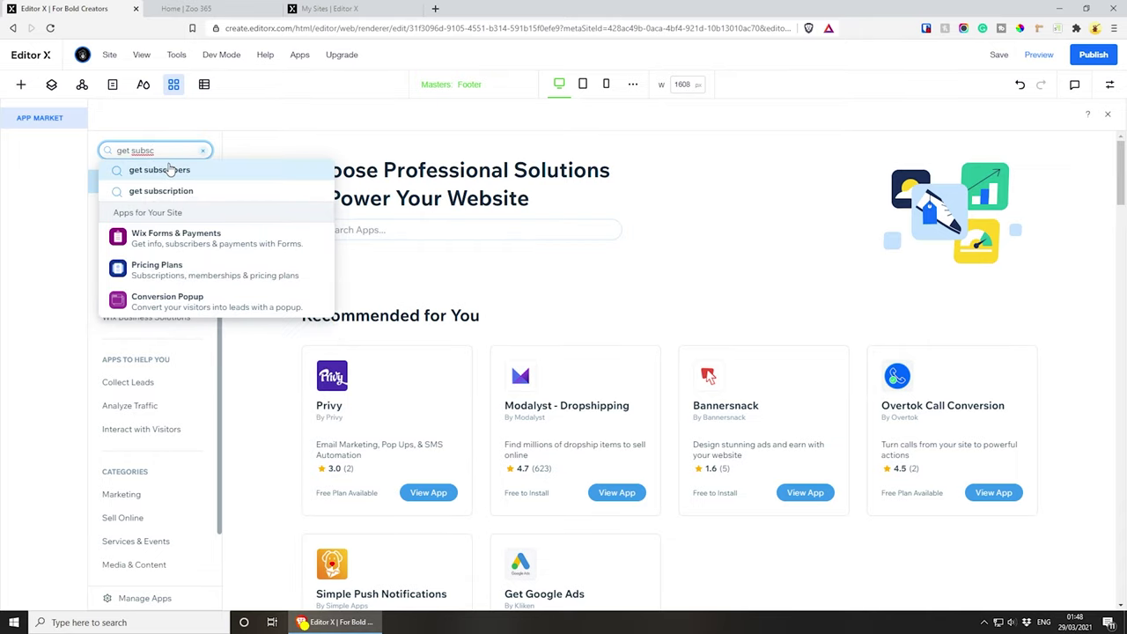
left_click(159, 170)
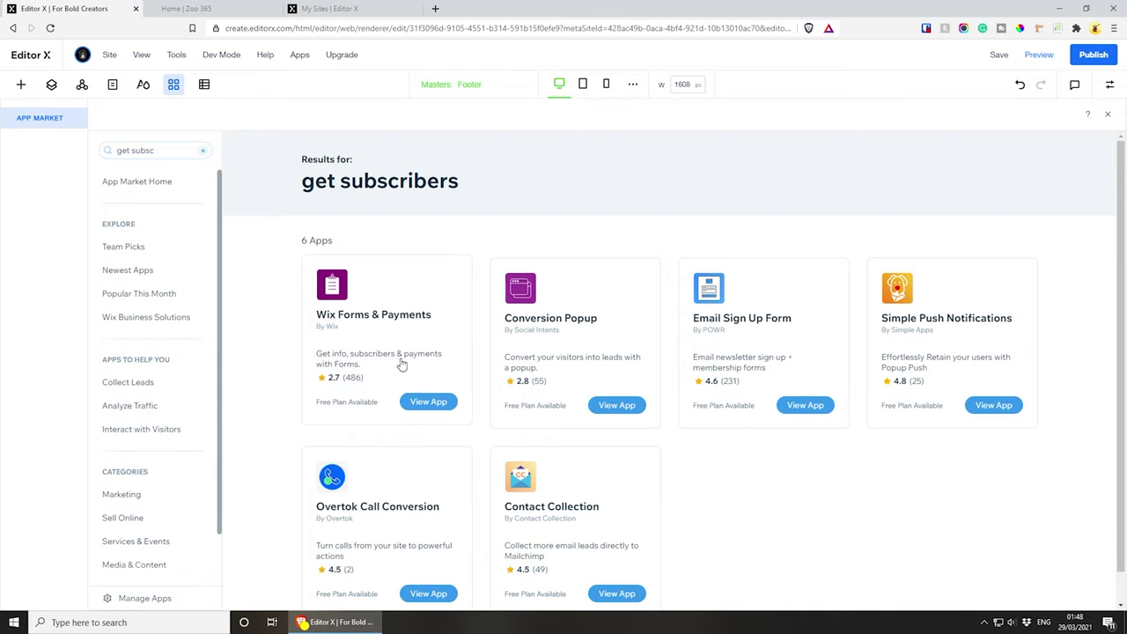
- Add Wix Forms & Payments to the site with the Subscribers form template, and place the form below the footer columns
left_click(429, 403)
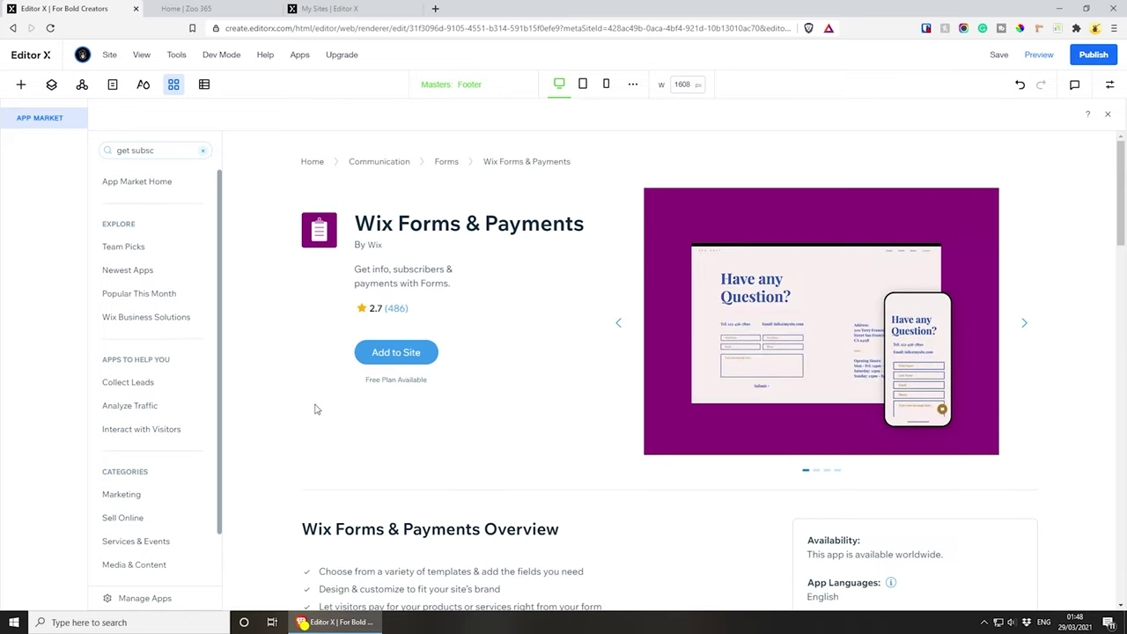
left_click(398, 354)
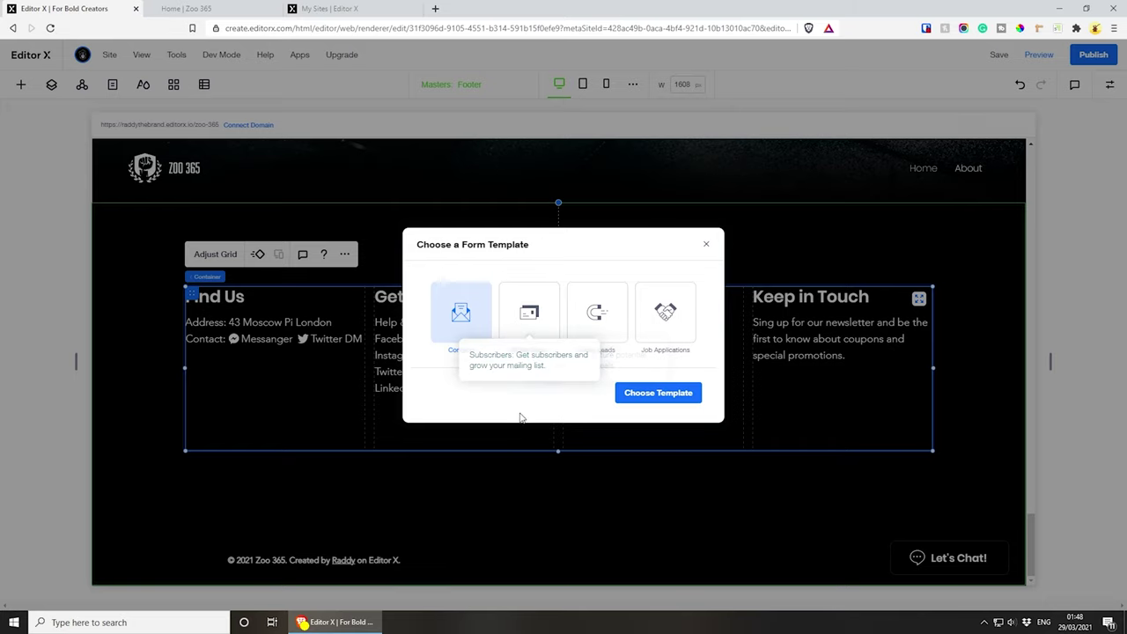
left_click(534, 314)
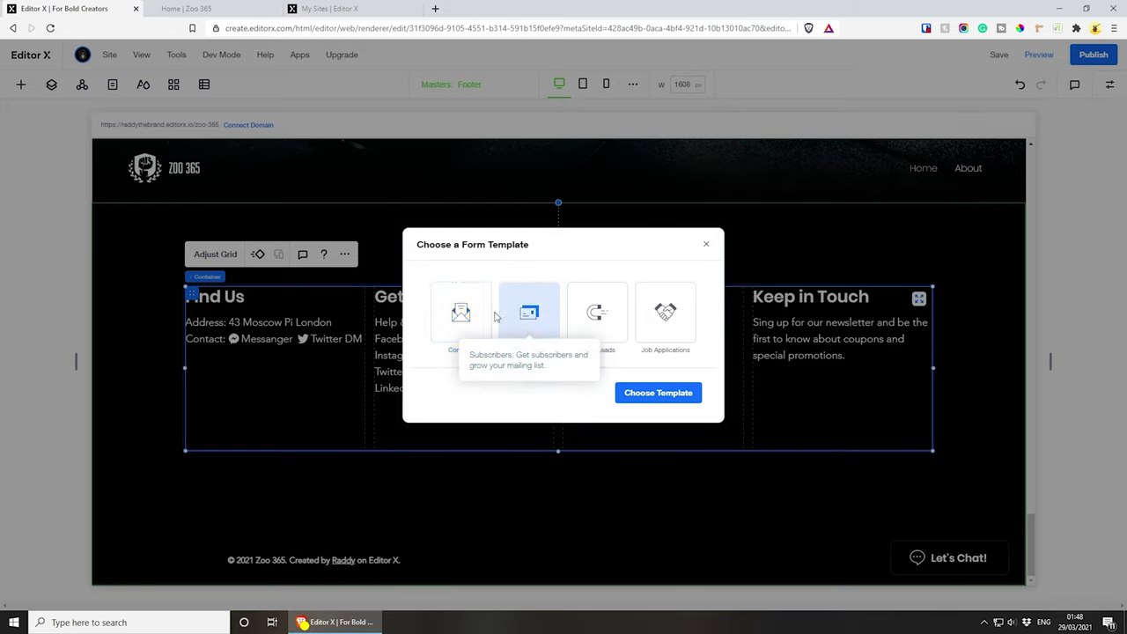
left_click(640, 396)
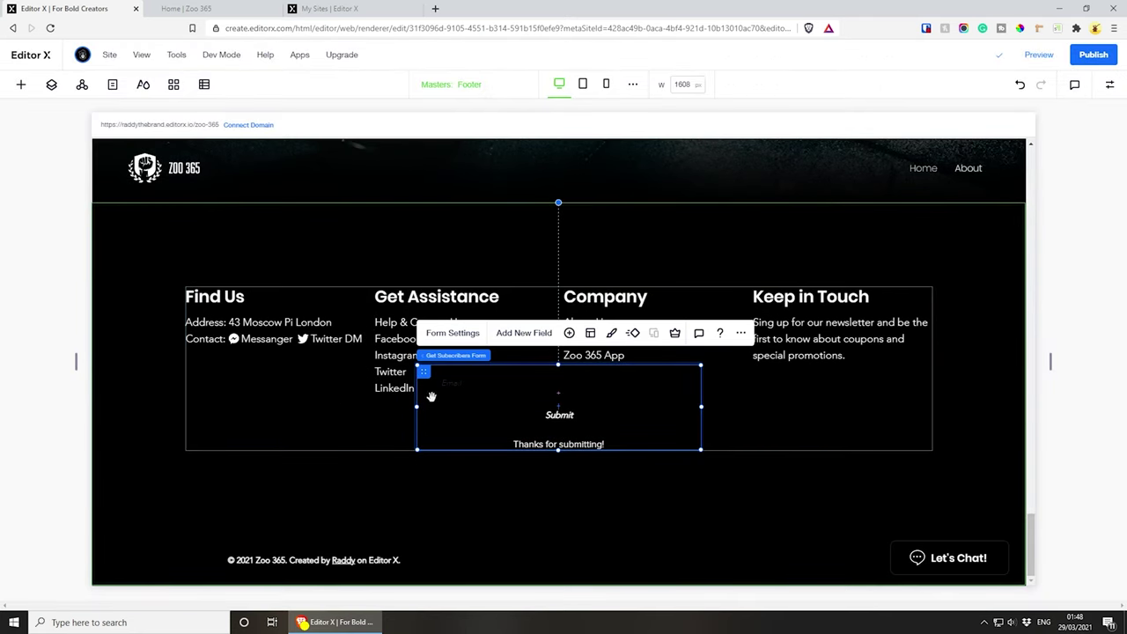
left_click_drag(432, 397, 504, 469)
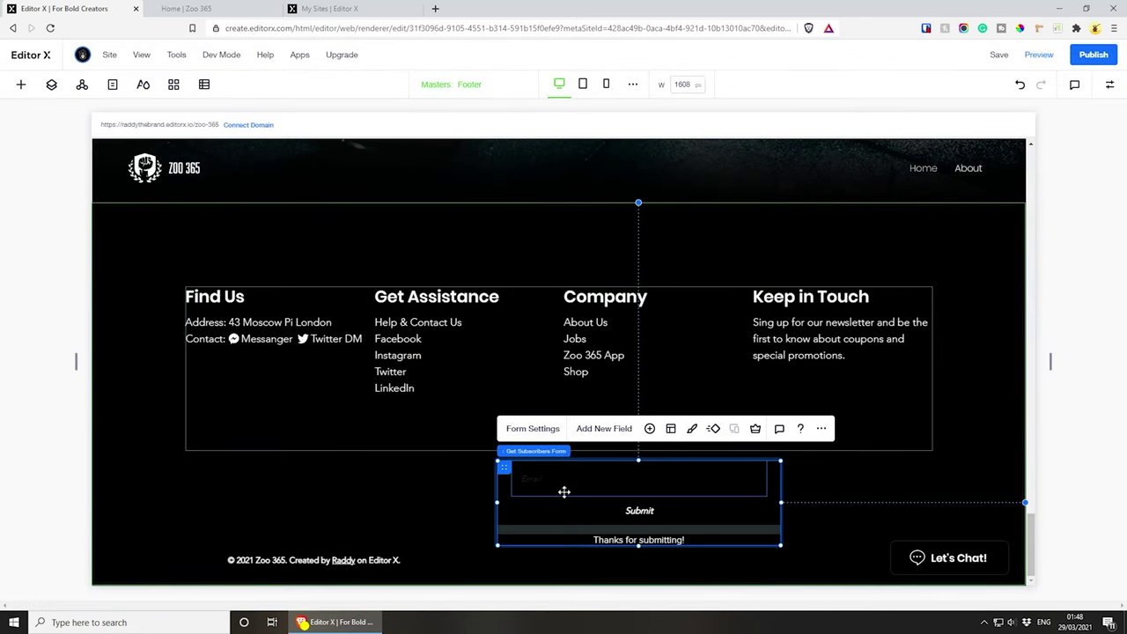
- Set the subscriber form's Email field background to white (#FFFFFF) at 100% opacity
left_click(578, 481)
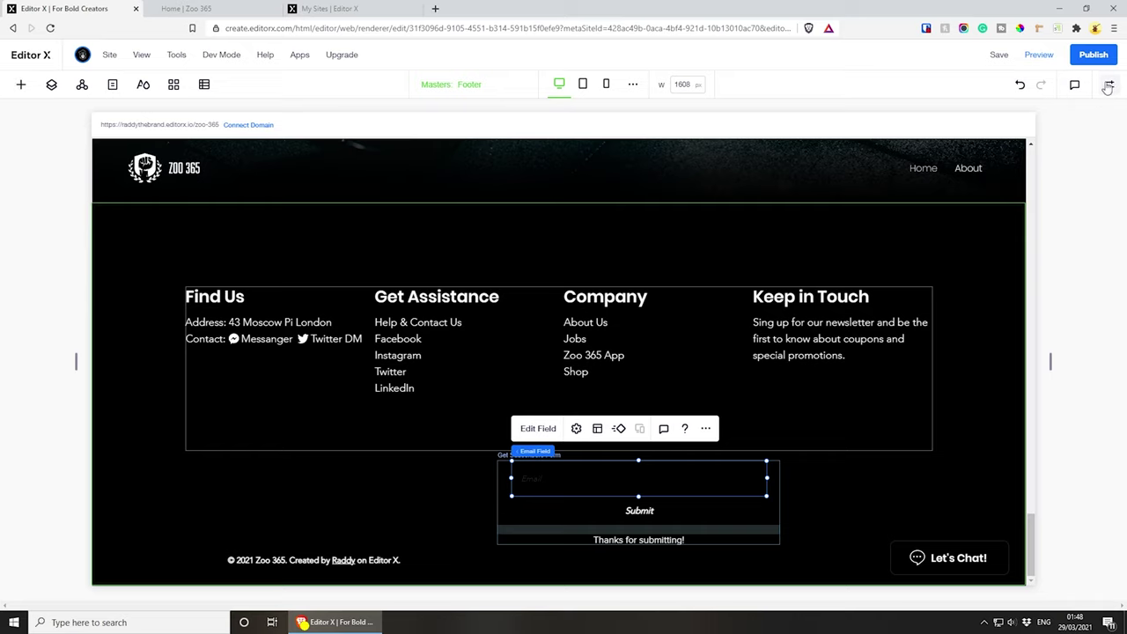
left_click(1108, 86)
left_click(1076, 188)
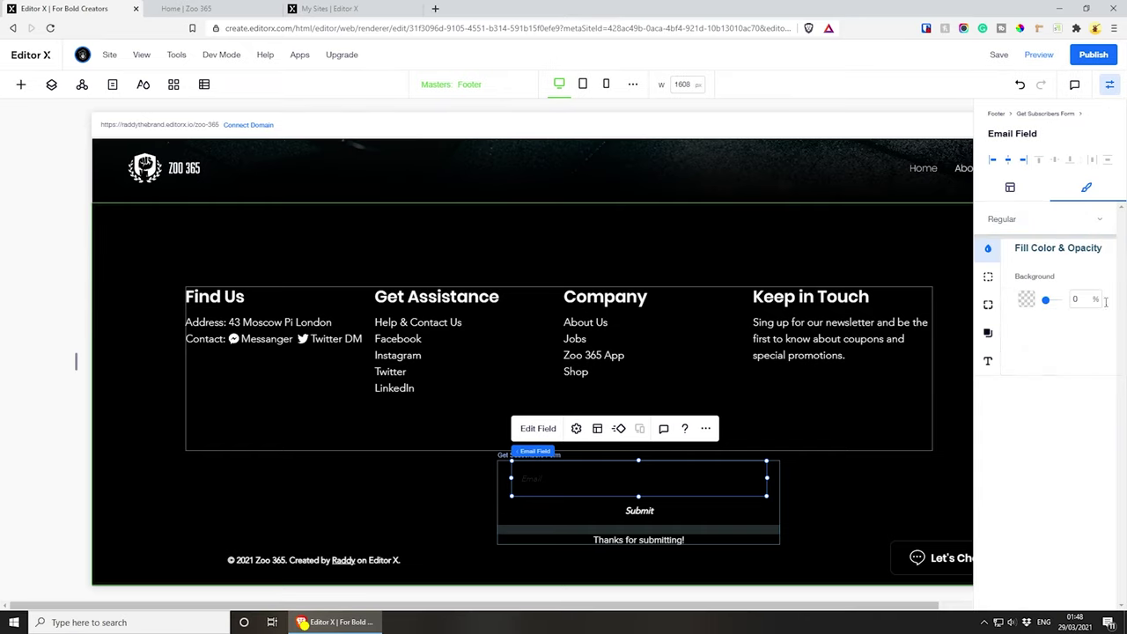
left_click(1027, 300)
left_click(1041, 361)
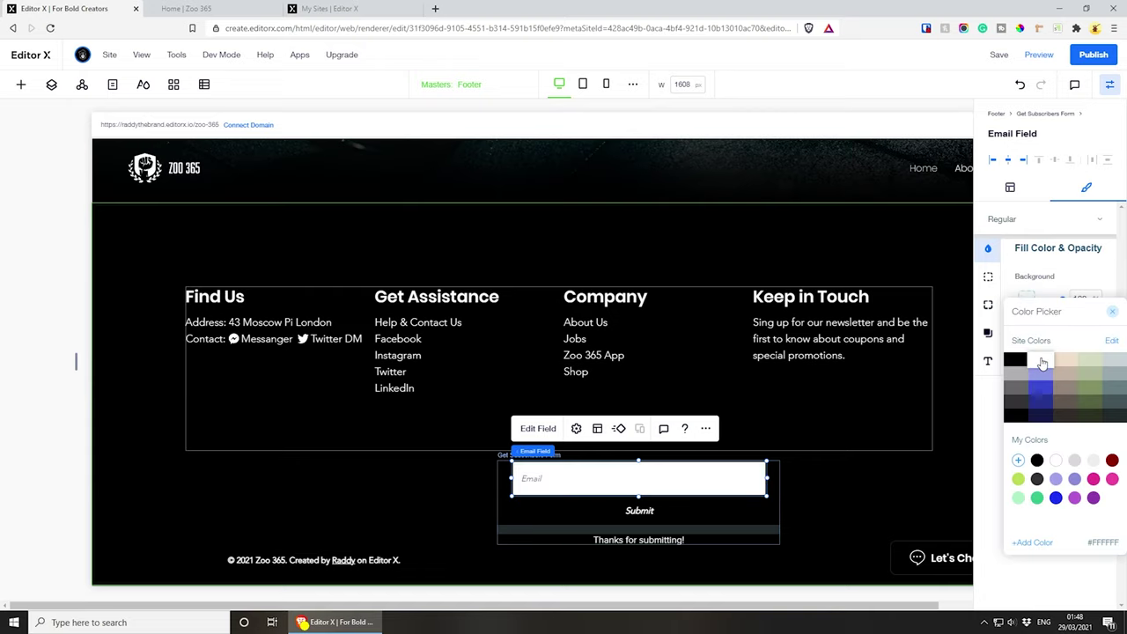
left_click(1049, 275)
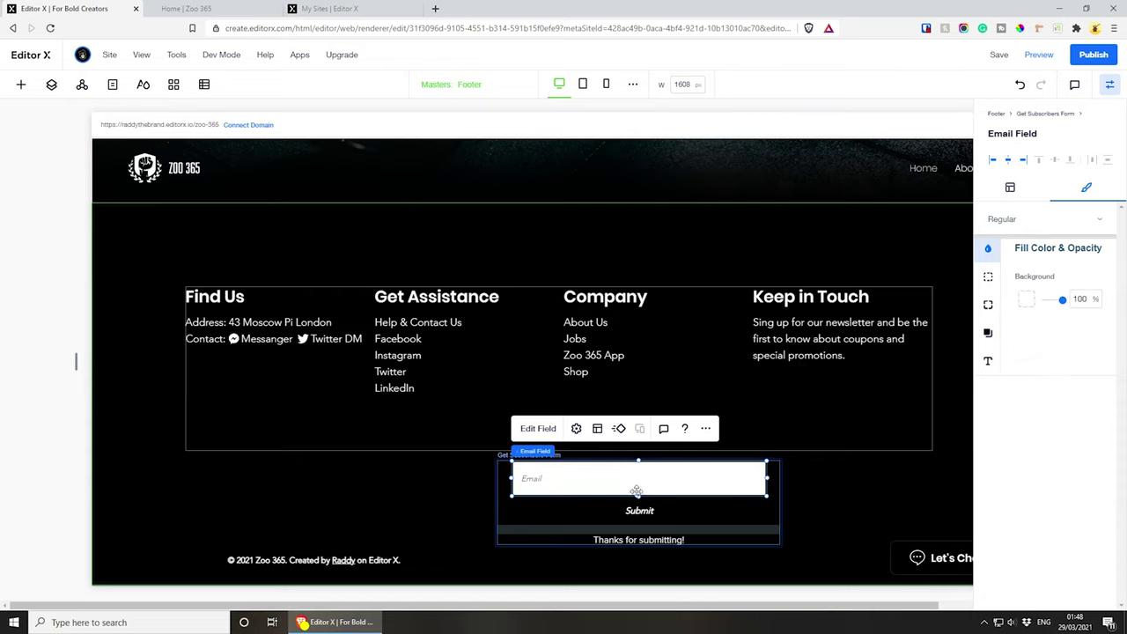
- Change the Submit button's background to a dark grey from the site colors
left_click(699, 510)
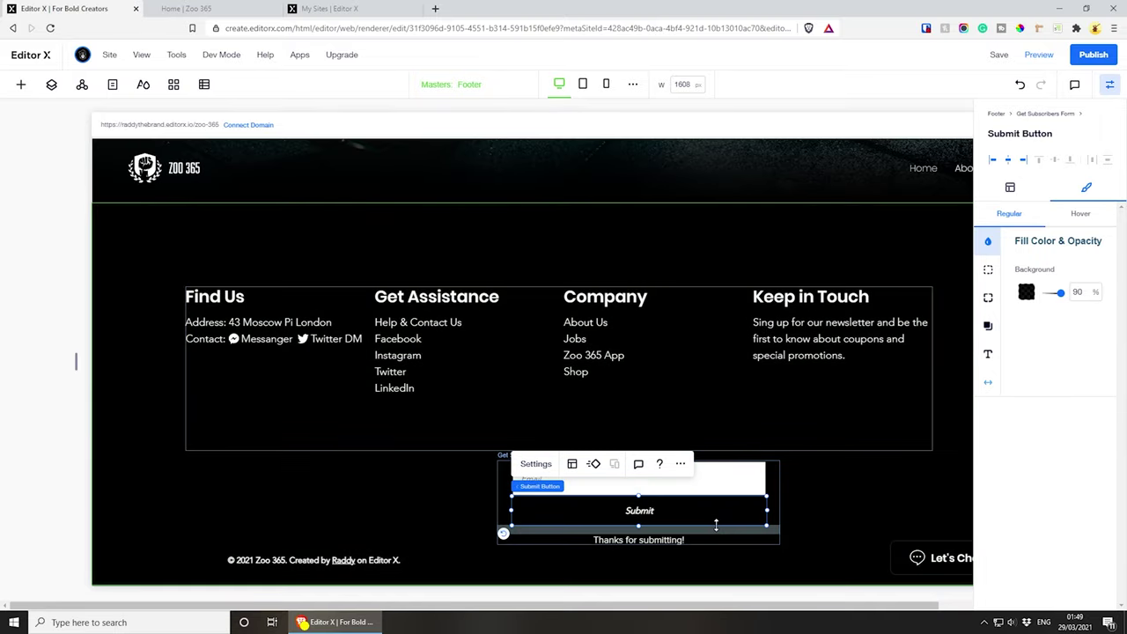
left_click(715, 526)
left_click(708, 499)
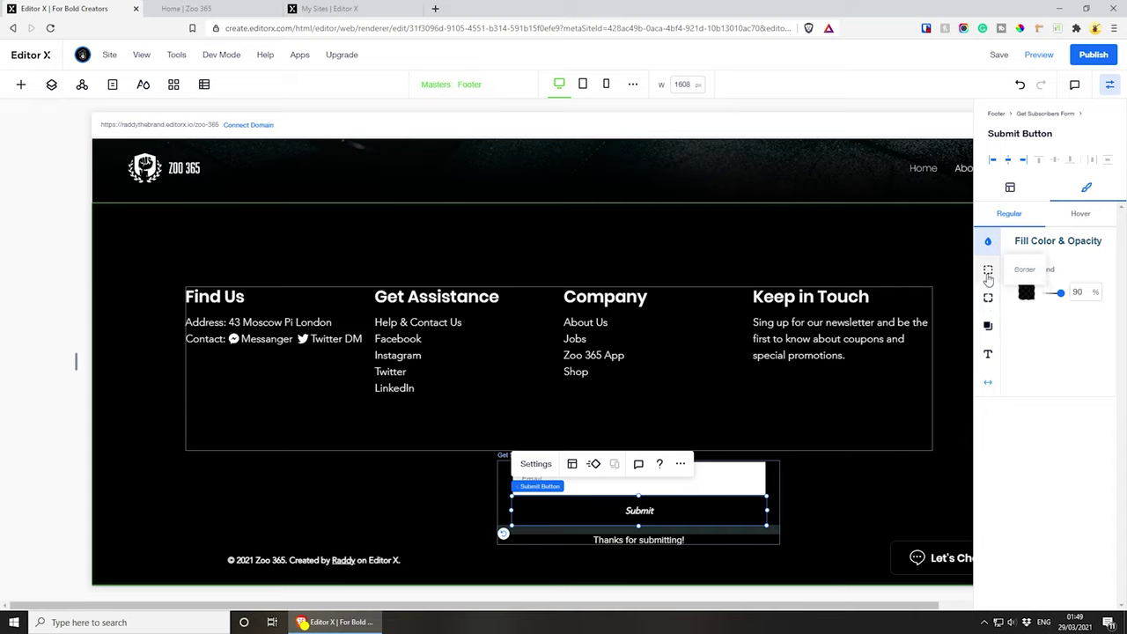
left_click(1027, 292)
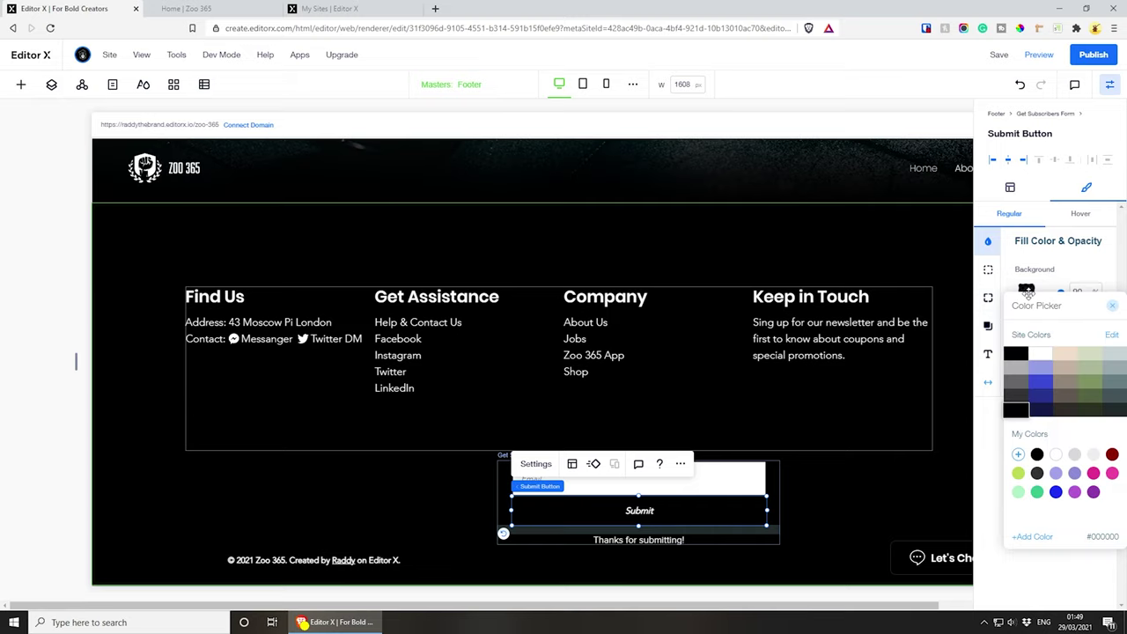
left_click(1017, 402)
- Move the subscriber form beneath the newsletter text in the Keep in Touch column and narrow it to about 320 px
left_click_drag(501, 466, 759, 371)
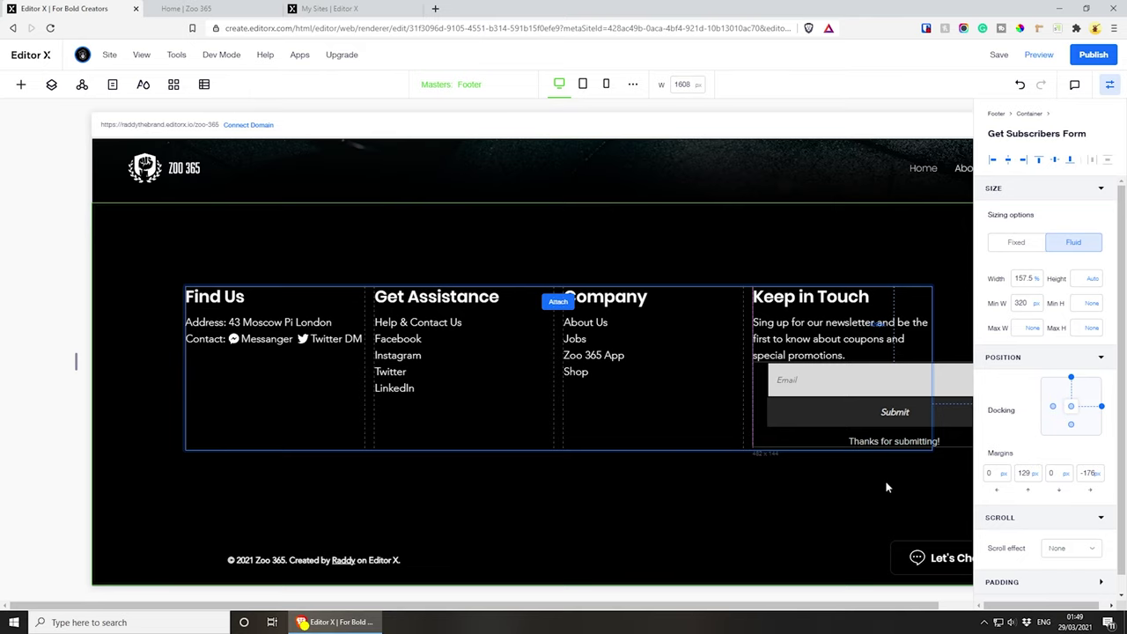
left_click_drag(886, 487, 887, 487)
left_click_drag(788, 403, 766, 377)
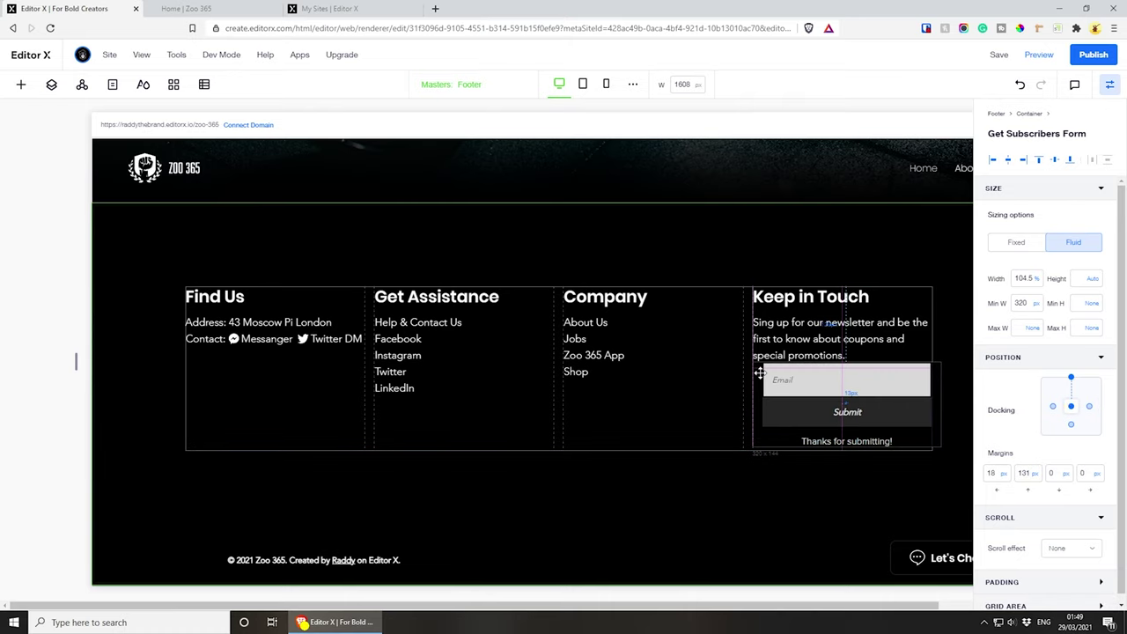
key("ctrl+z")
- Set the width of both the Email field and the Submit button to 100% of the subscriber form
left_click(774, 384)
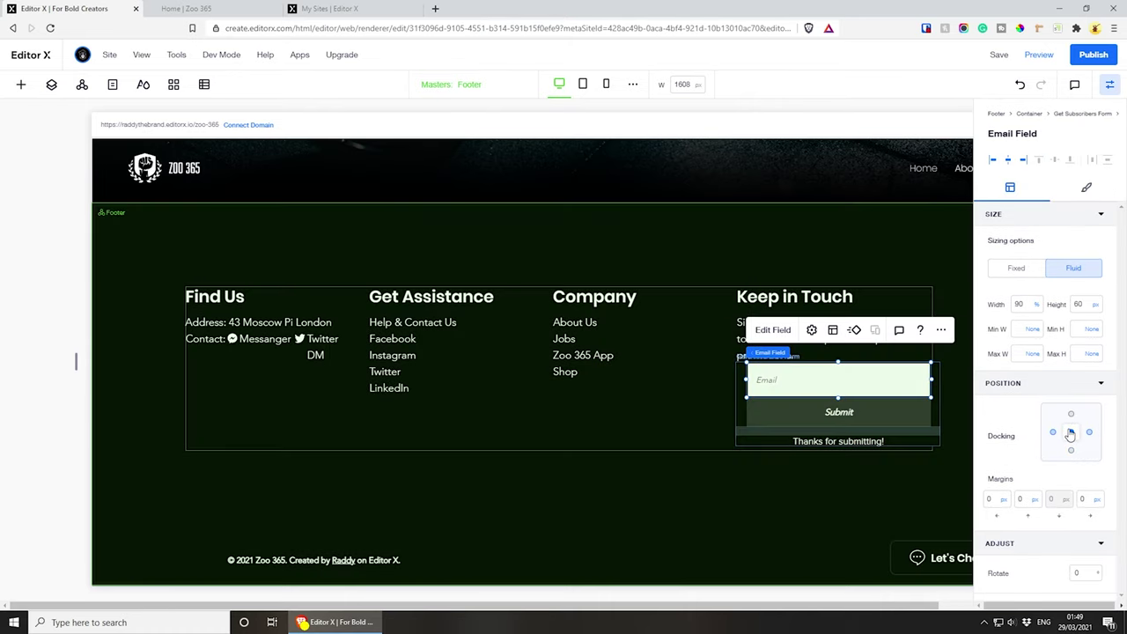
left_click(1071, 433)
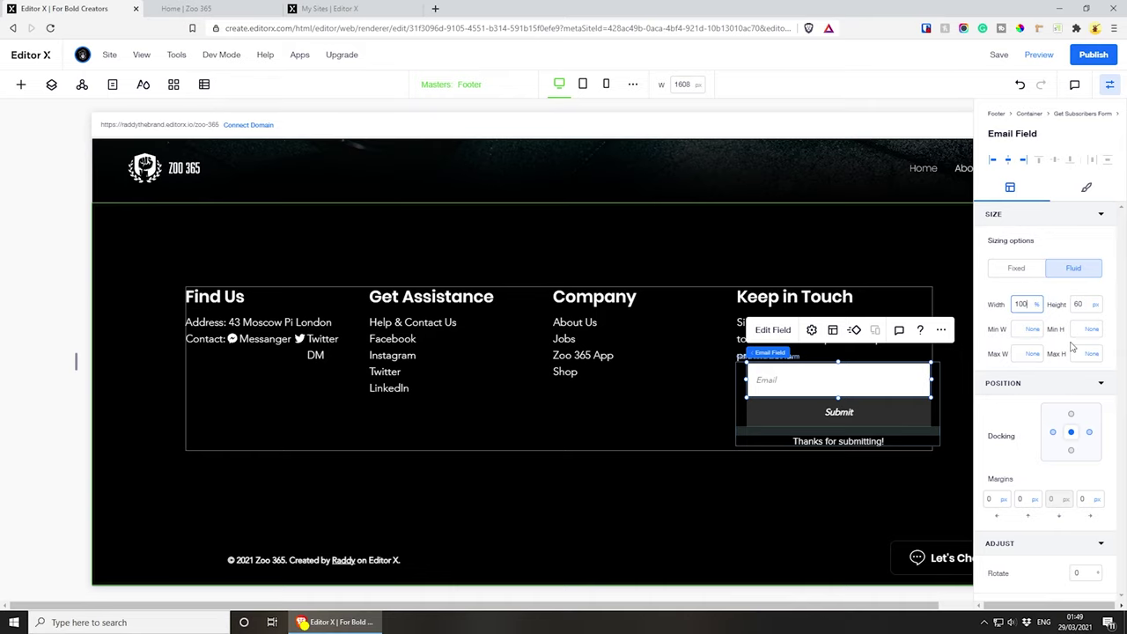
type("100")
key("Return")
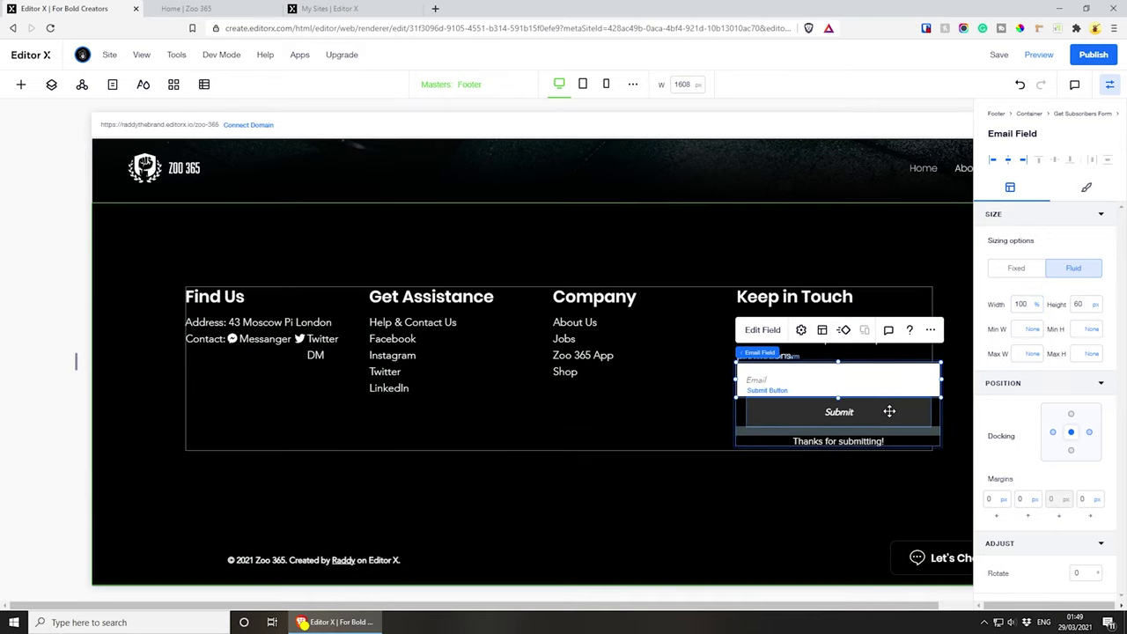
left_click(887, 411)
left_click(1024, 304)
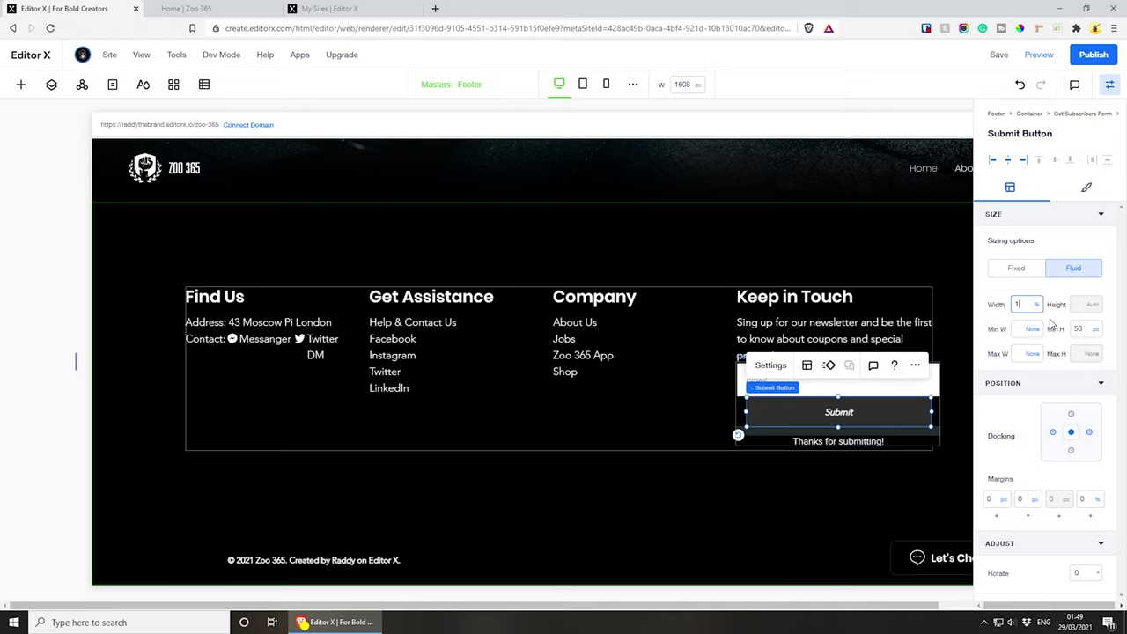
key("Return")
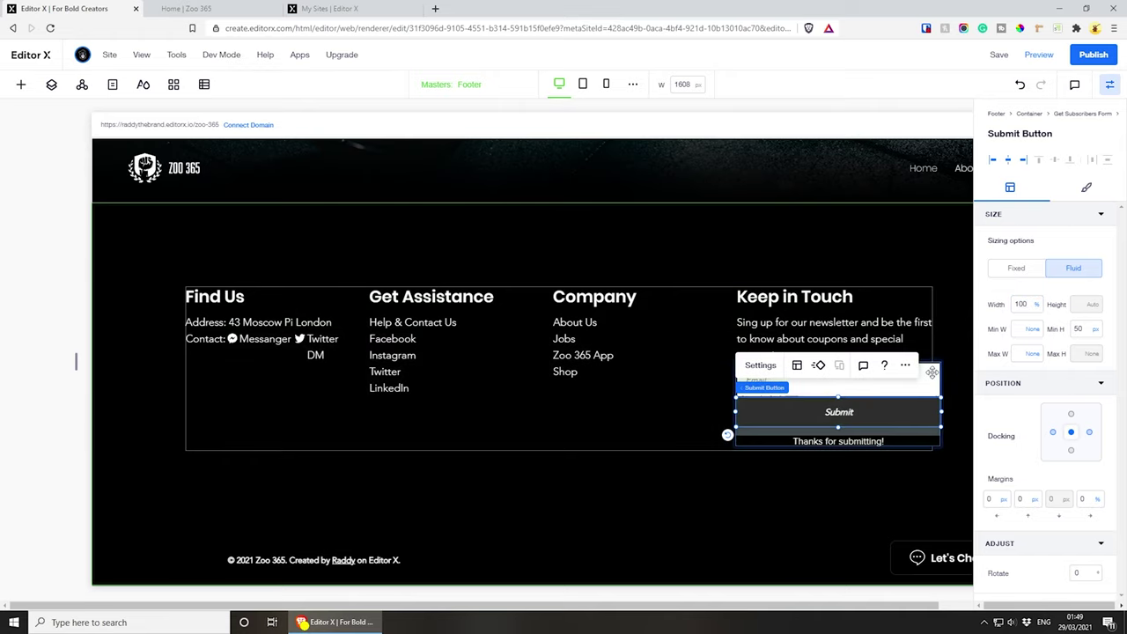
- Try aligning the subscriber form with the column container's edge and setting its width to 100%
left_click(771, 380)
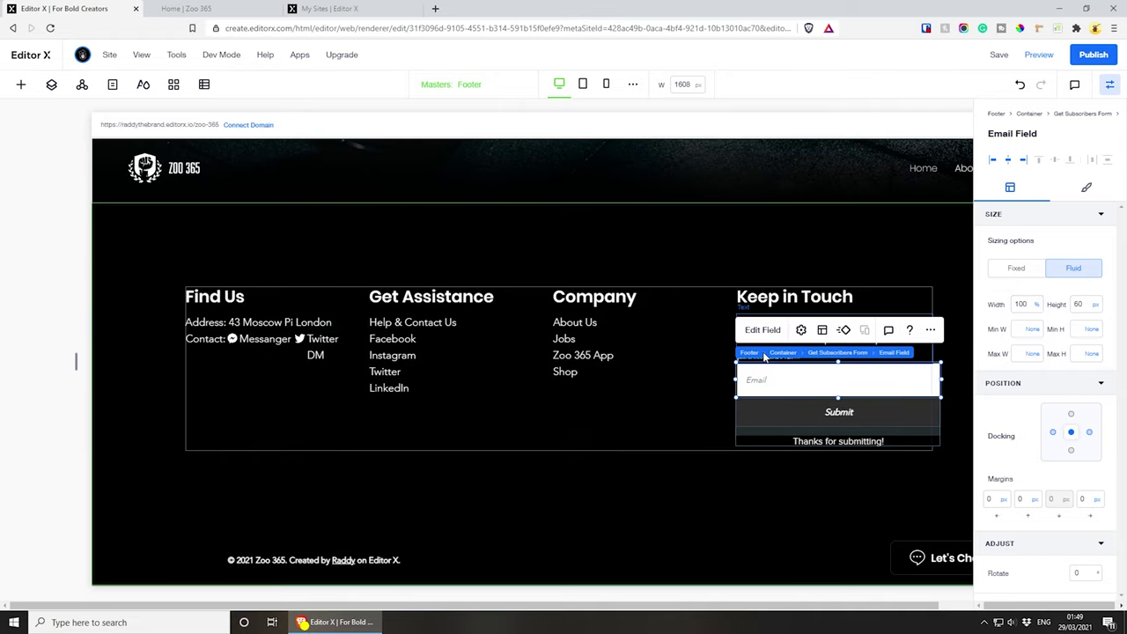
left_click(832, 353)
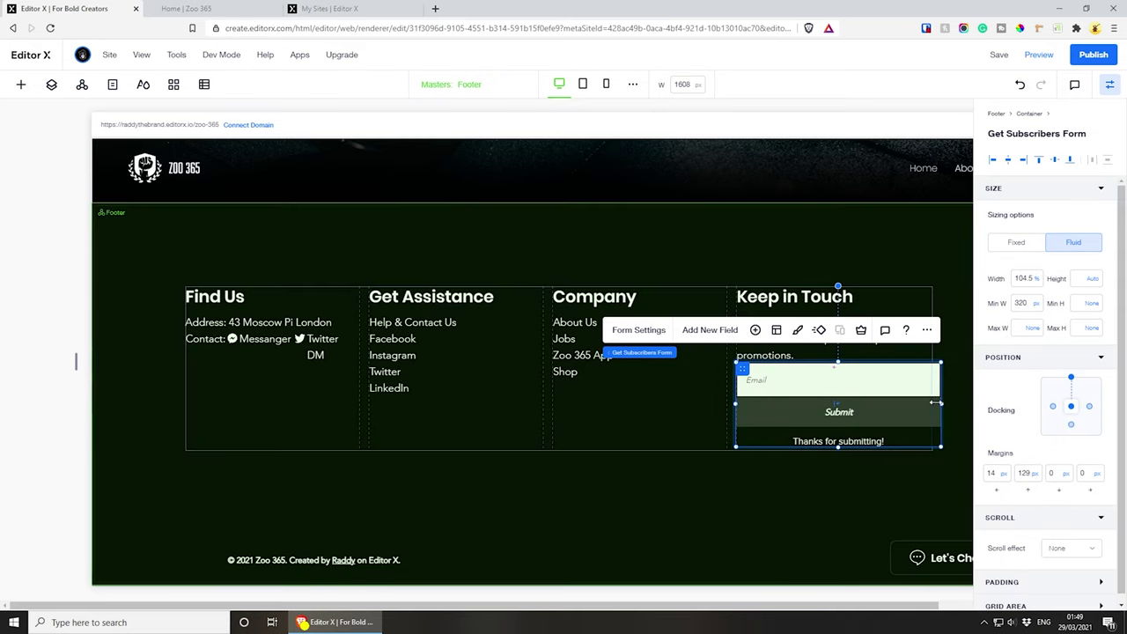
left_click_drag(942, 402, 935, 406)
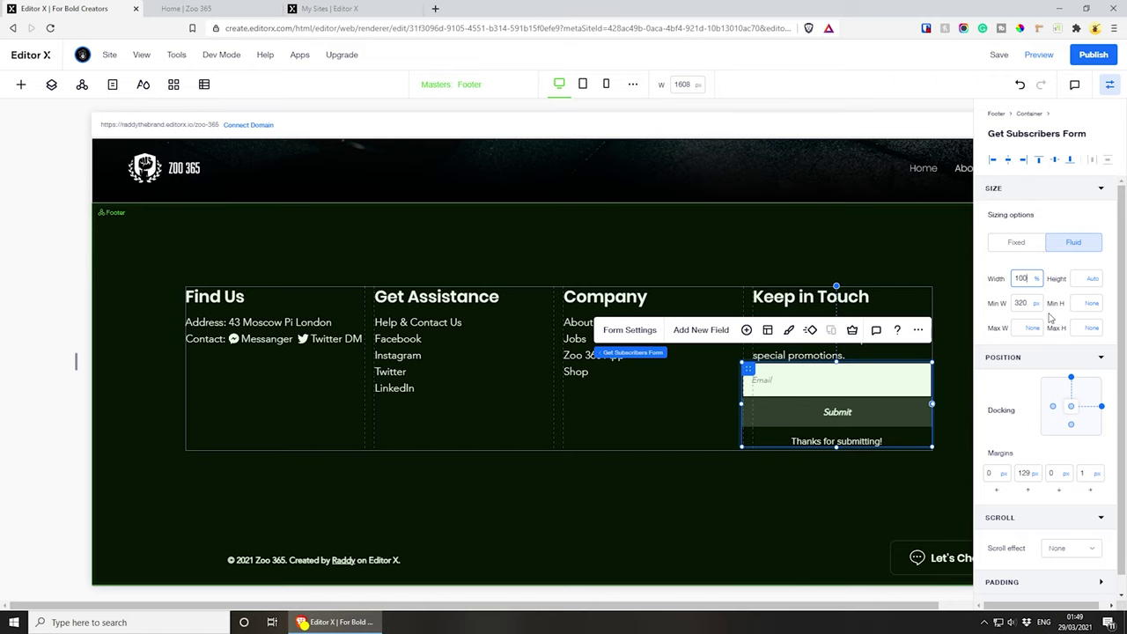
key("Return")
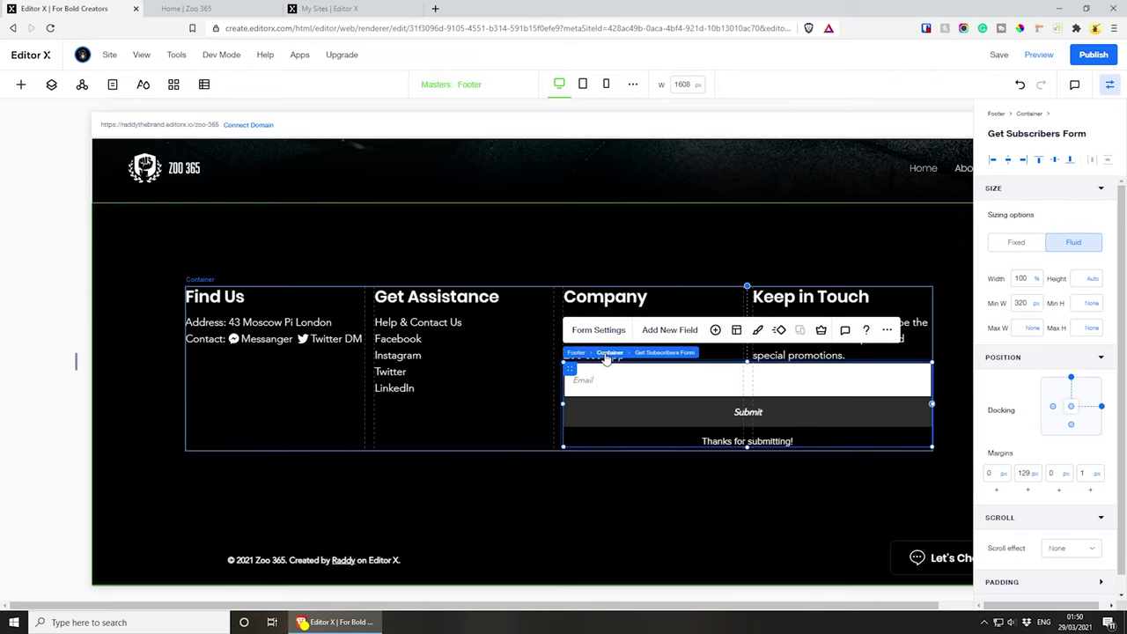
- Narrow the whole subscriber form to about 91% width so it sits only beneath the Keep in Touch text
left_click(608, 353)
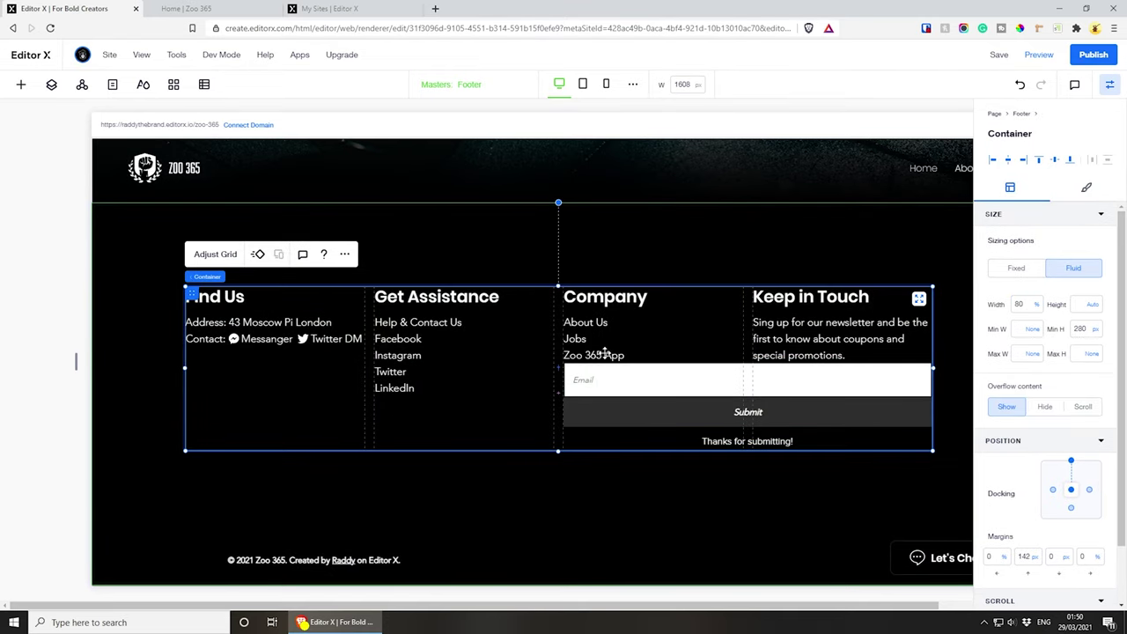
left_click(609, 390)
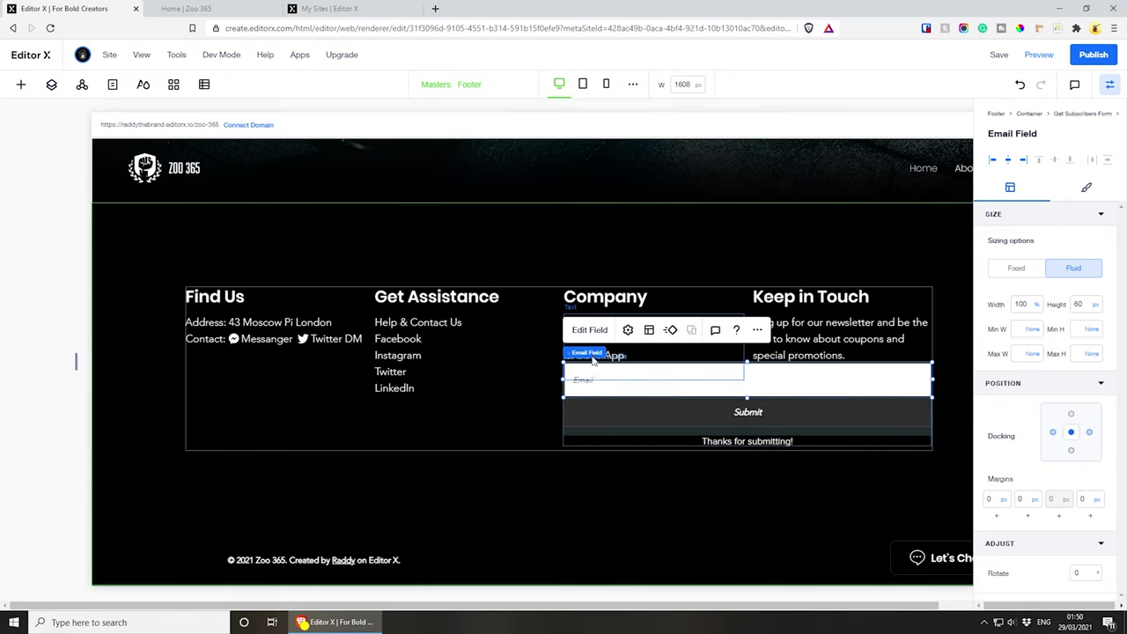
left_click(647, 354)
left_click_drag(668, 401, 771, 393)
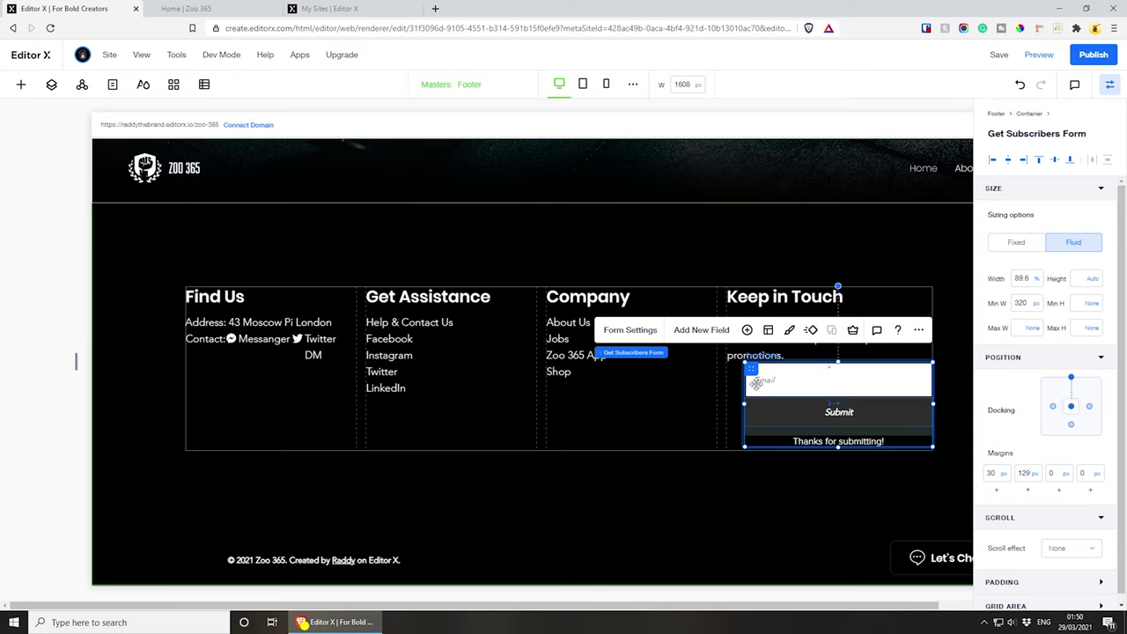
left_click_drag(748, 364, 750, 369)
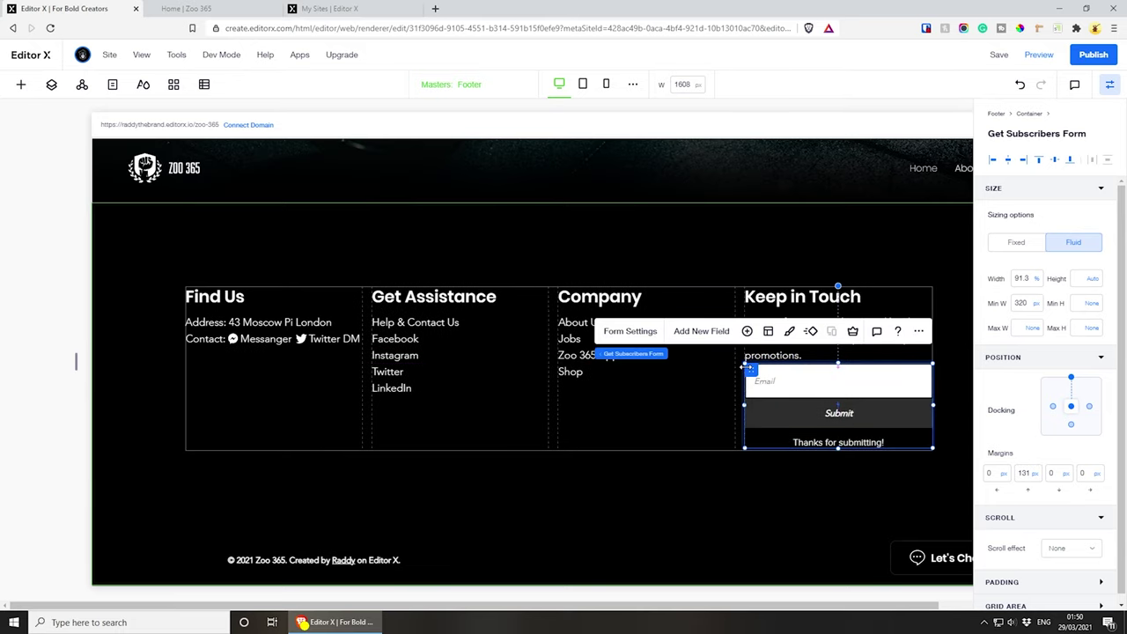
- Set the subscriber form's width to 100% and extend the column container's minimum height to about 331 px
left_click(1021, 278)
left_click(1062, 262)
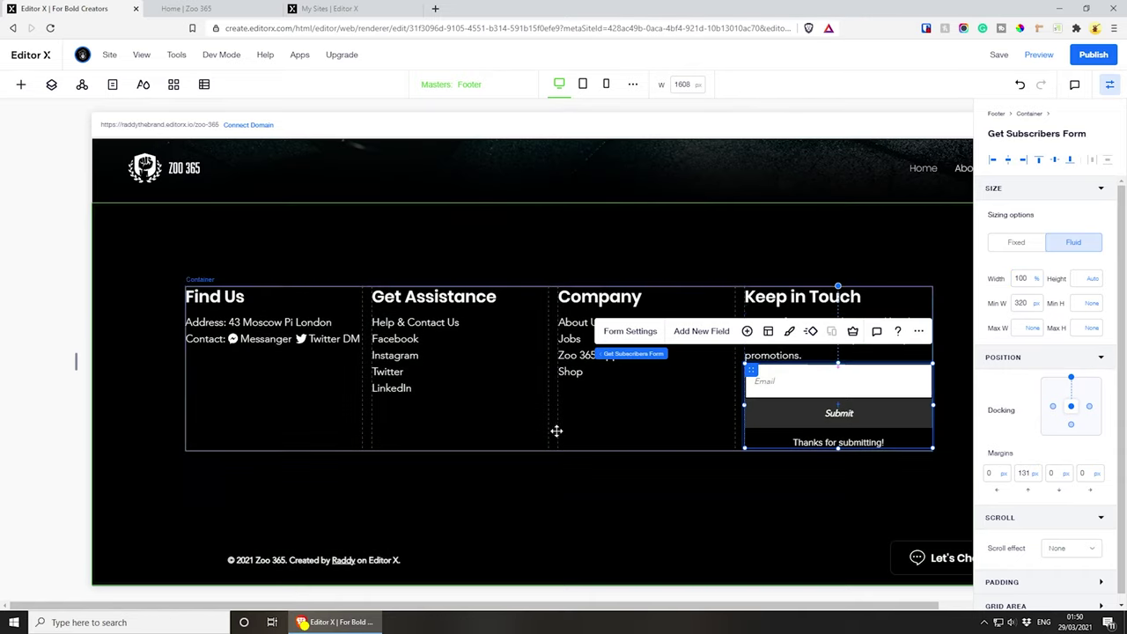
left_click(556, 456)
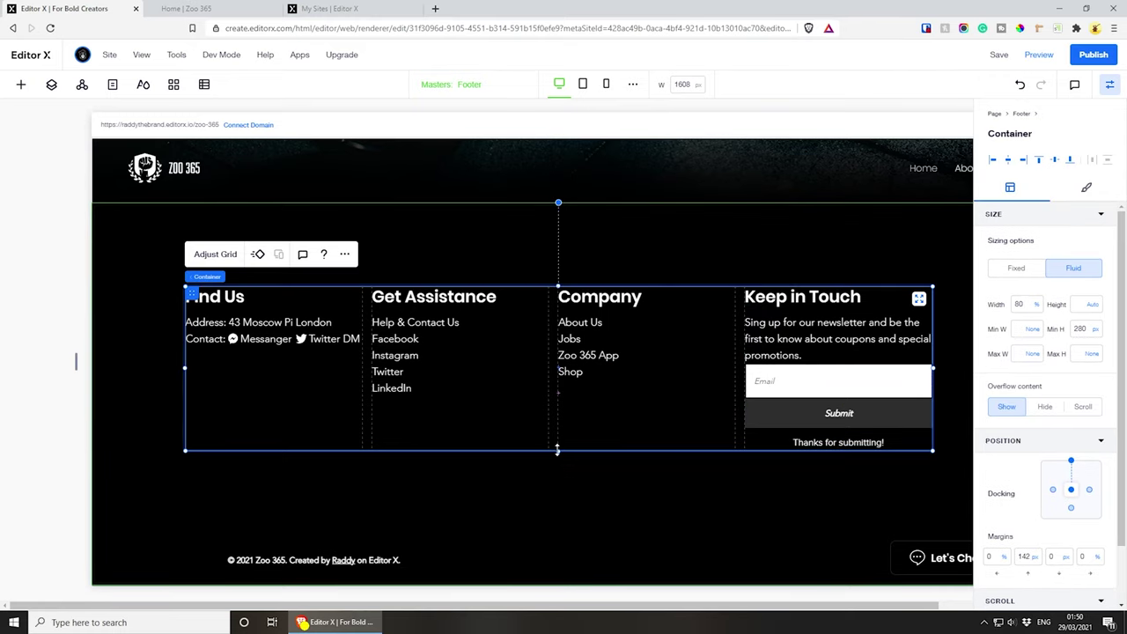
left_click_drag(556, 450, 556, 480)
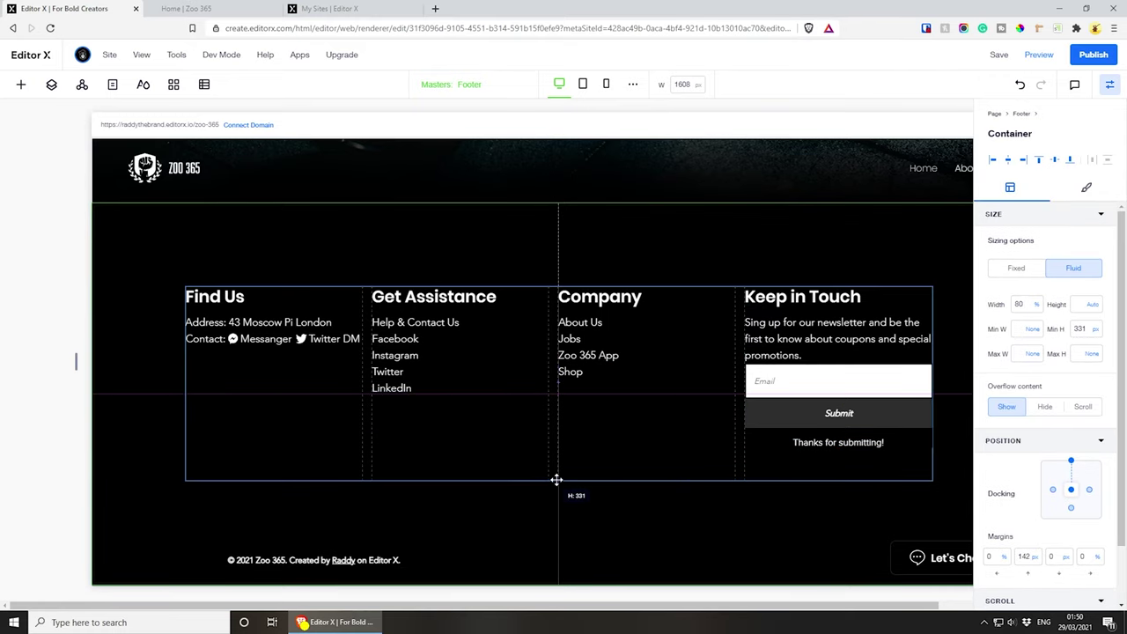
- Try to move the Email field lower inside the subscriber form
left_click(810, 379)
left_click_drag(810, 380, 816, 412)
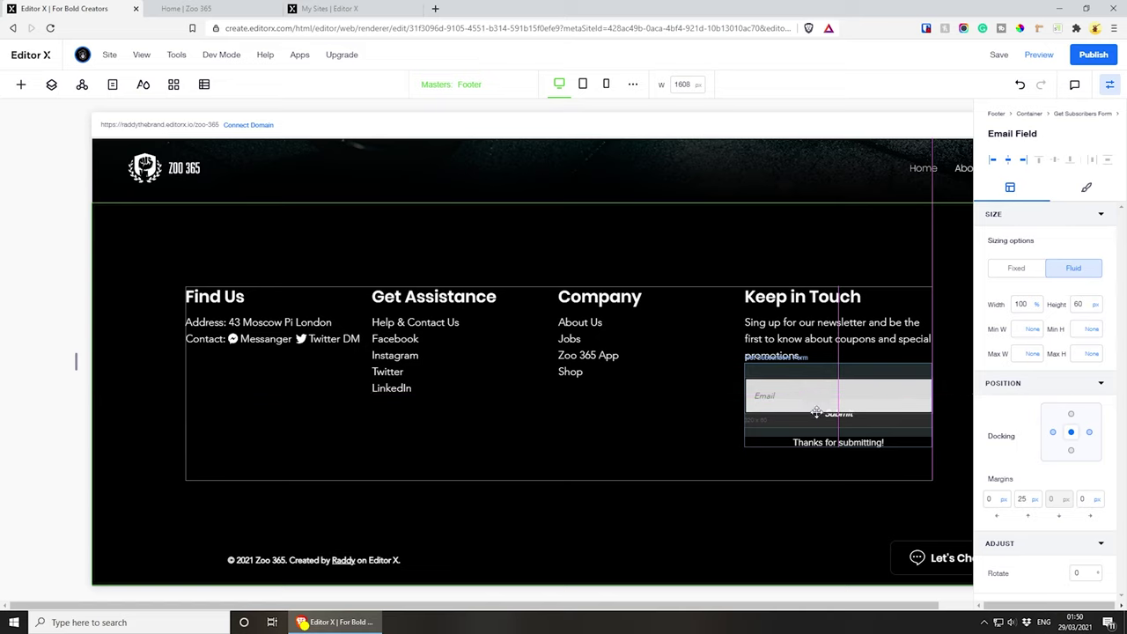
left_click(762, 402)
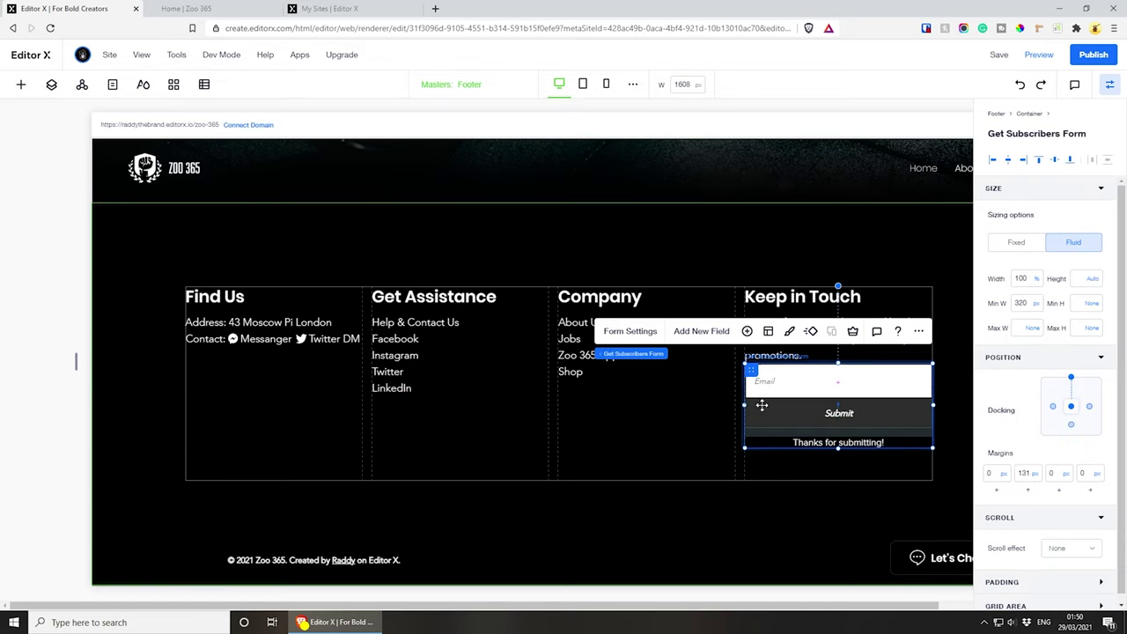
- Move the whole subscriber form slightly down, away from the newsletter text, giving it a top margin of about 151 px
left_click(751, 368)
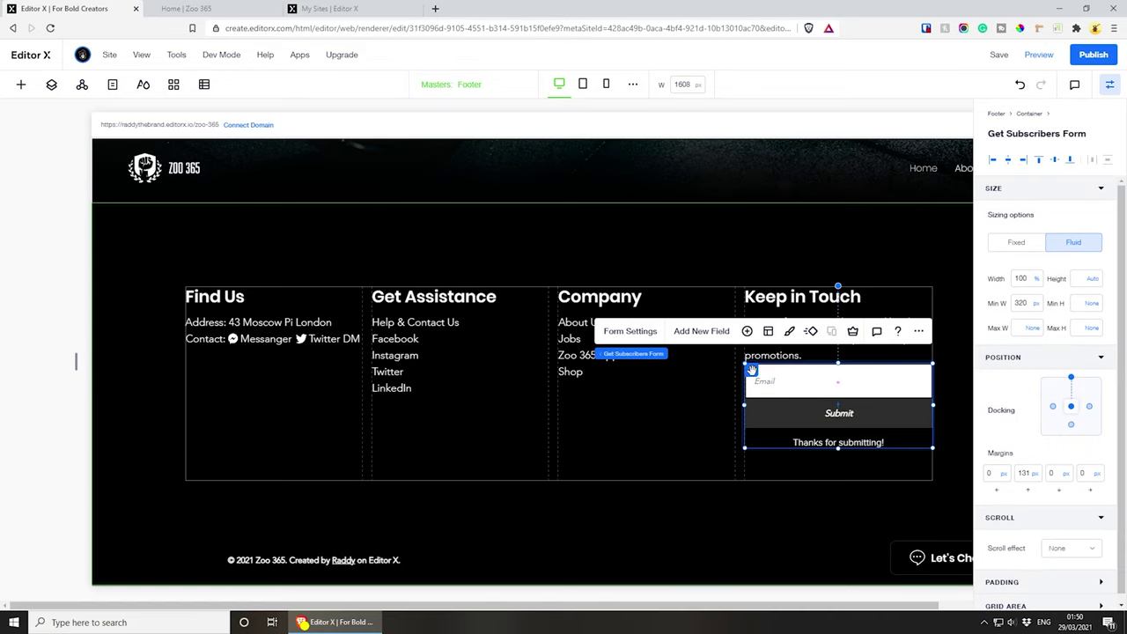
left_click_drag(751, 369, 754, 383)
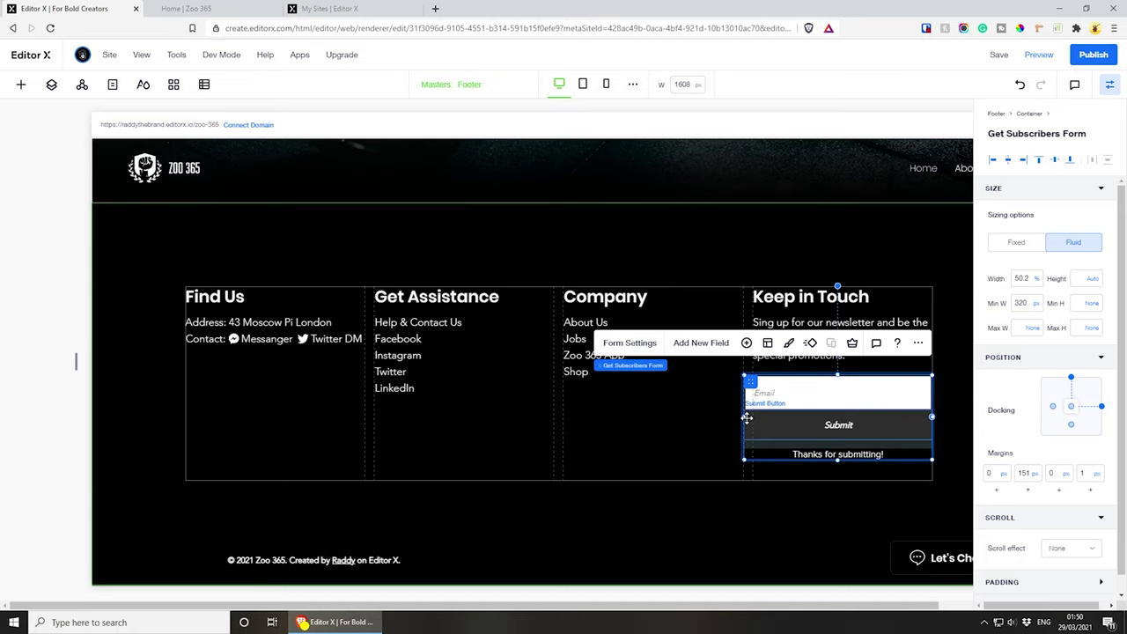
left_click_drag(753, 416, 754, 416)
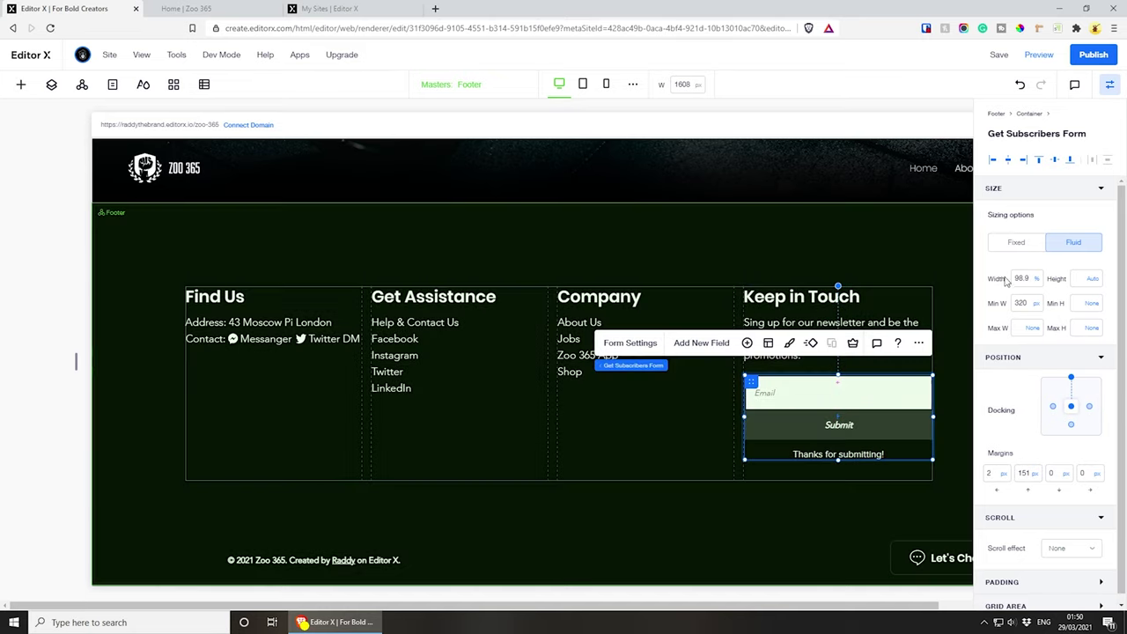
- Set the subscriber form's width to 100% and its left margin to 0 px
left_click(1021, 278)
left_click(1001, 473)
left_click(983, 431)
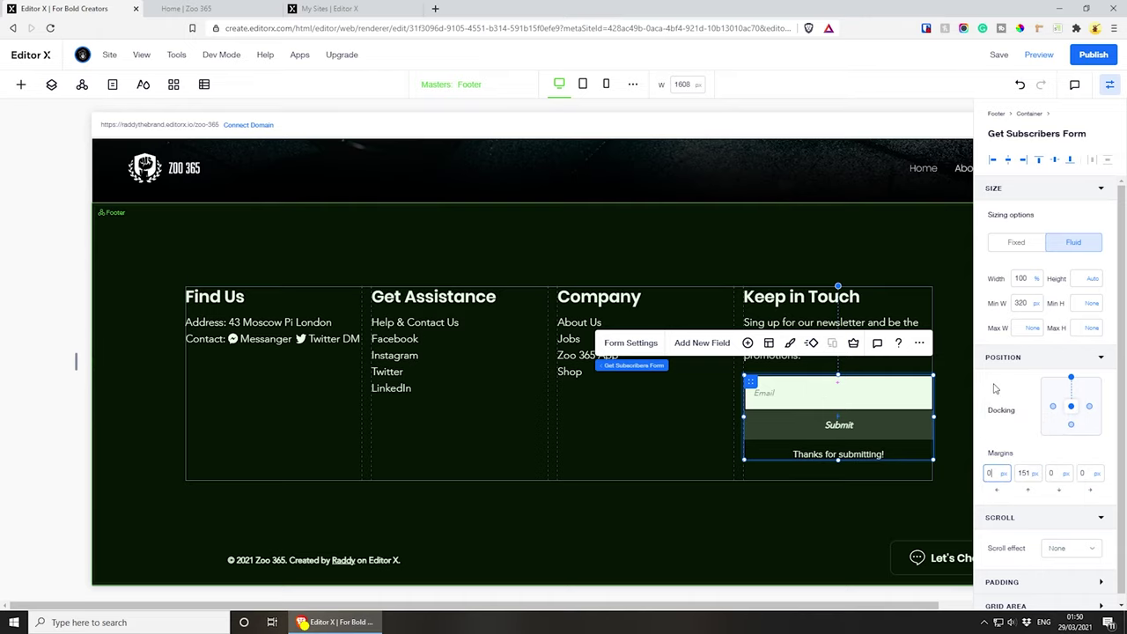
type("0")
key("Return")
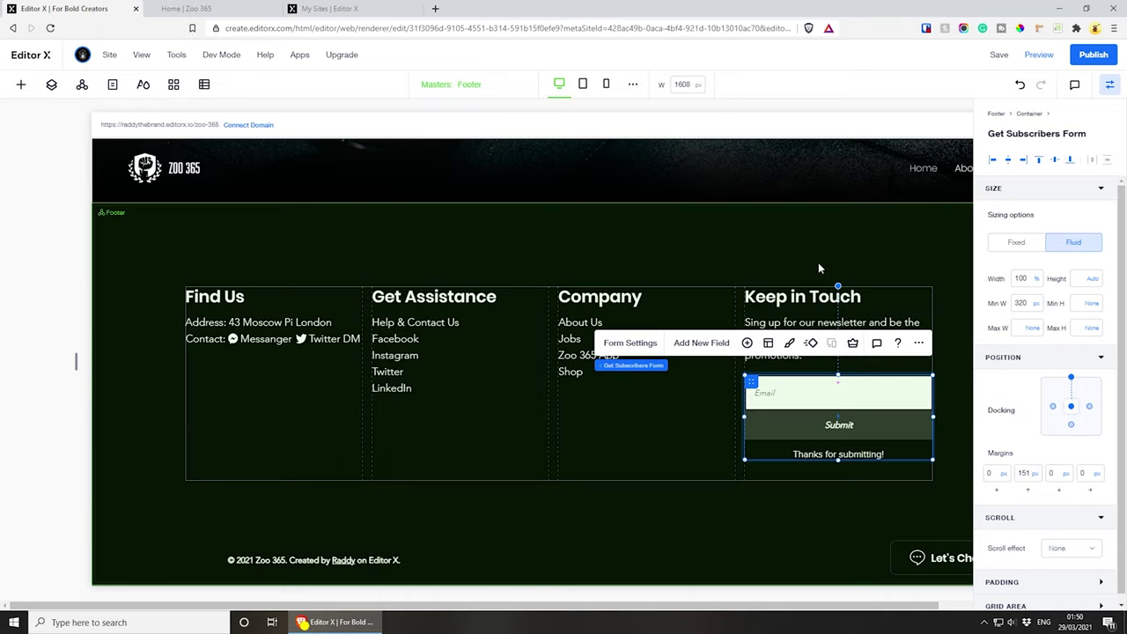
left_click(818, 262)
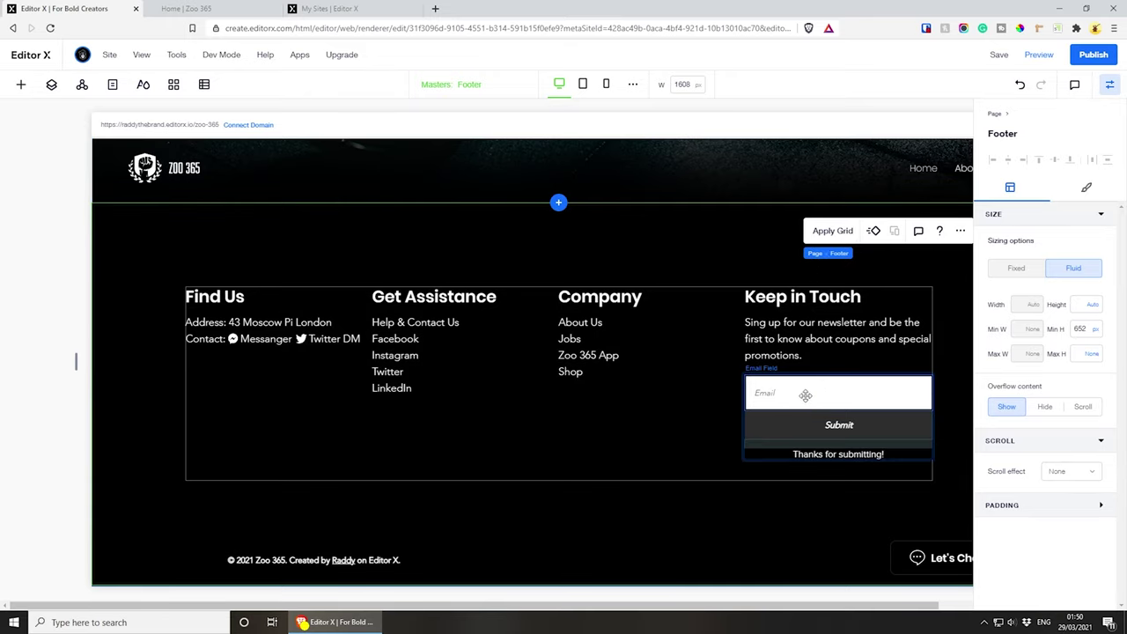
- Save and publish the site, and review the footer on the live Zoo 365 page
left_click(999, 55)
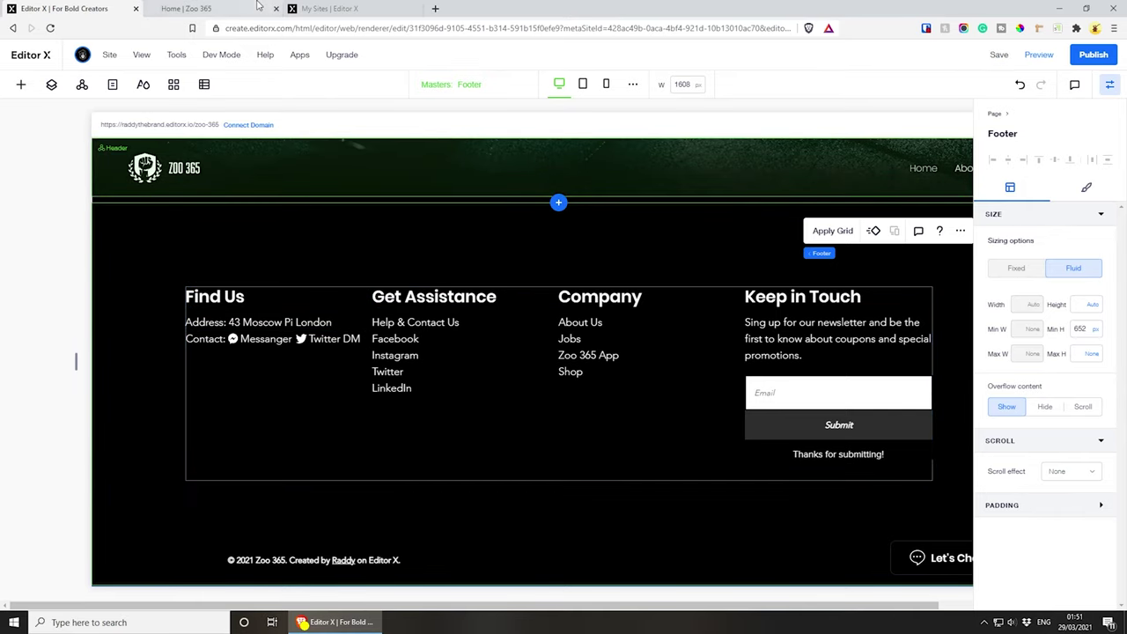
middle_click(308, 7)
left_click(1094, 54)
scroll(317, 209, "down", 5)
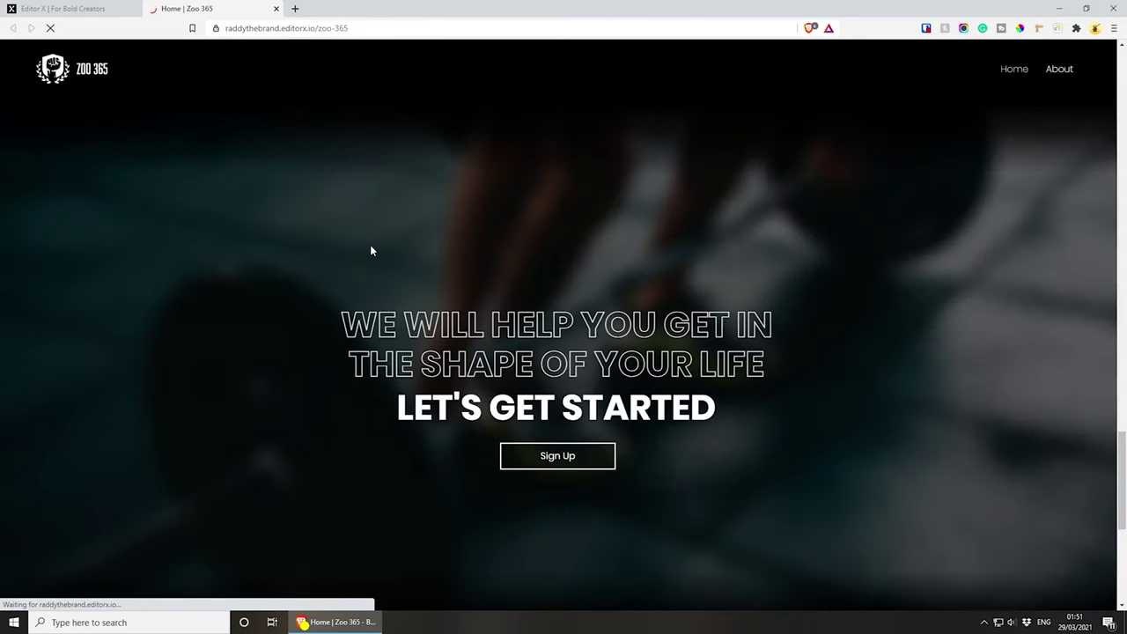
scroll(370, 247, "down", 4)
scroll(369, 253, "down", 1)
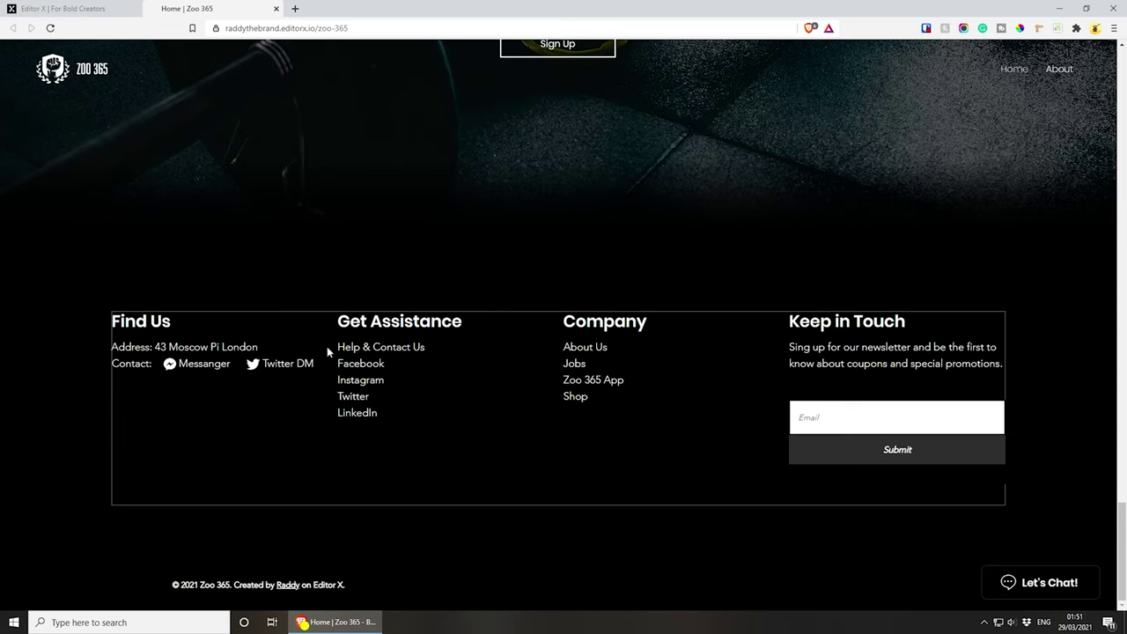
- Back in the editor, set the column gap of the footer container's grid to 22 px
left_click(62, 9)
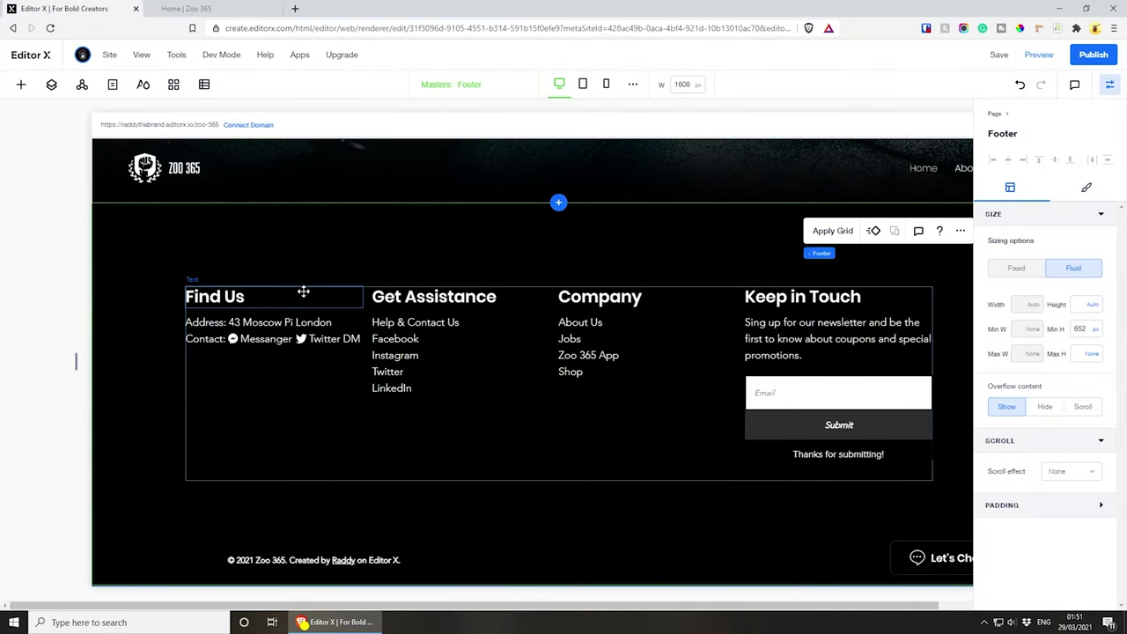
left_click(302, 294)
left_click(306, 401)
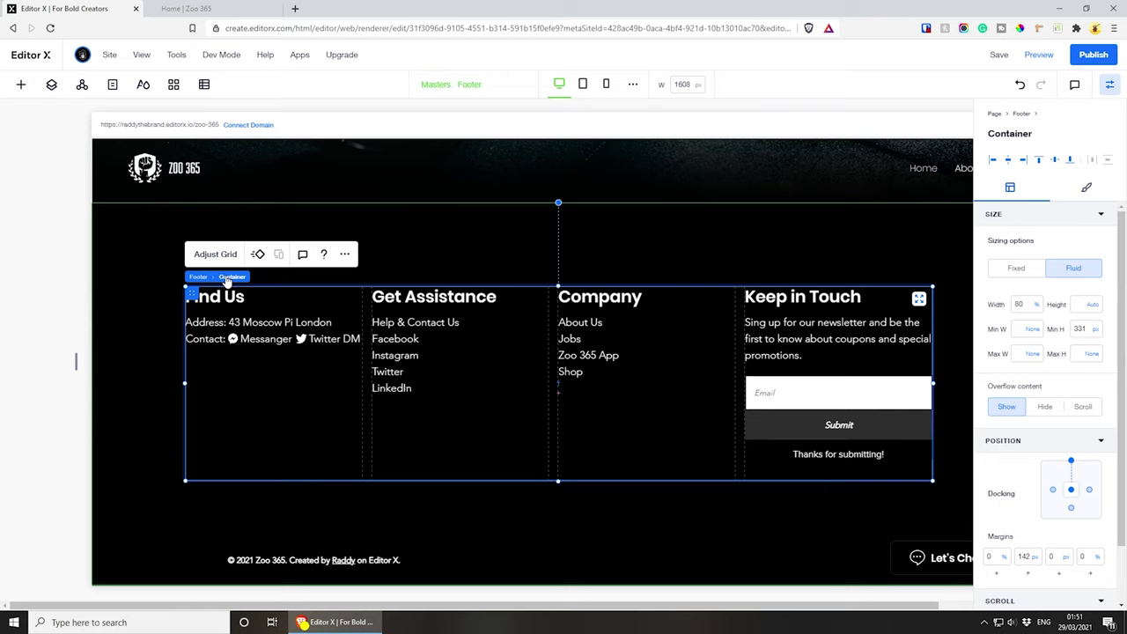
left_click(218, 254)
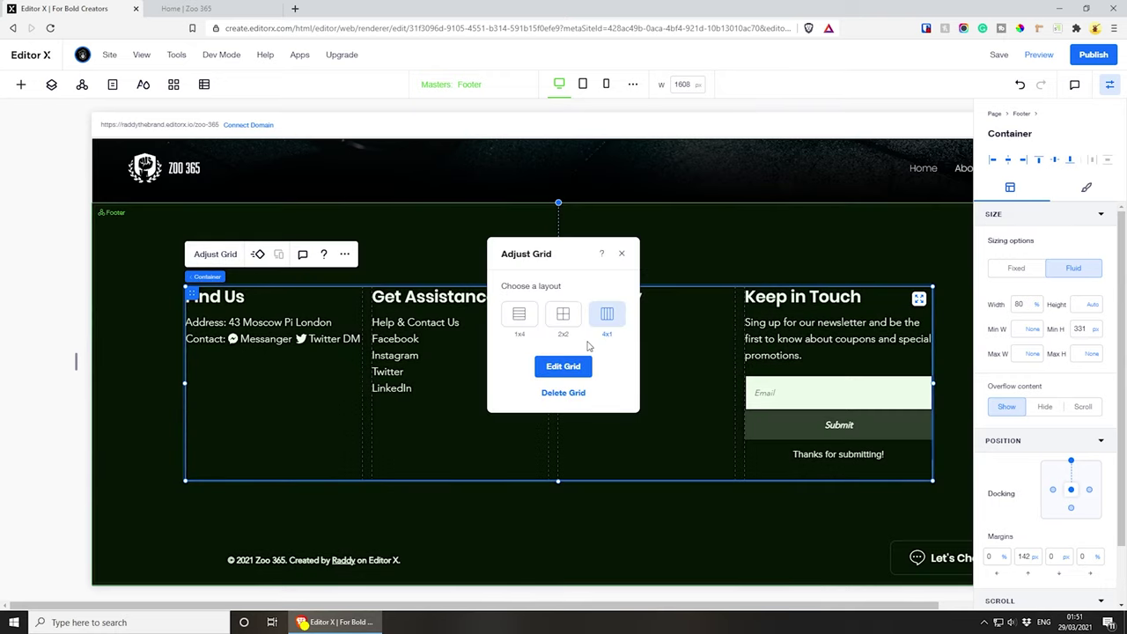
left_click(563, 366)
left_click(500, 569)
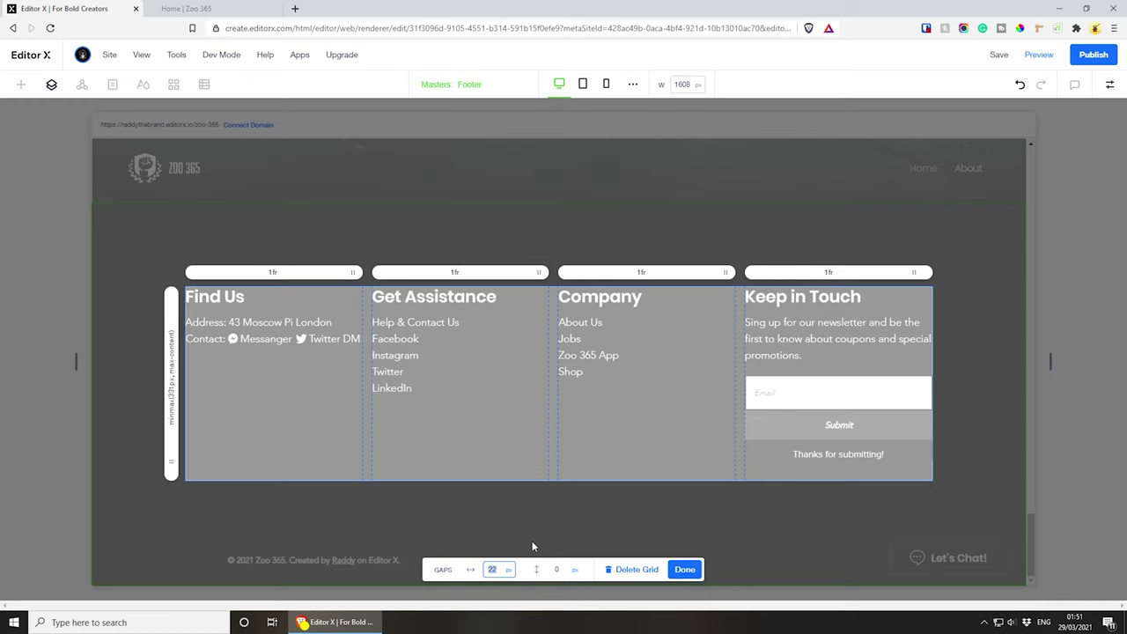
left_click(686, 570)
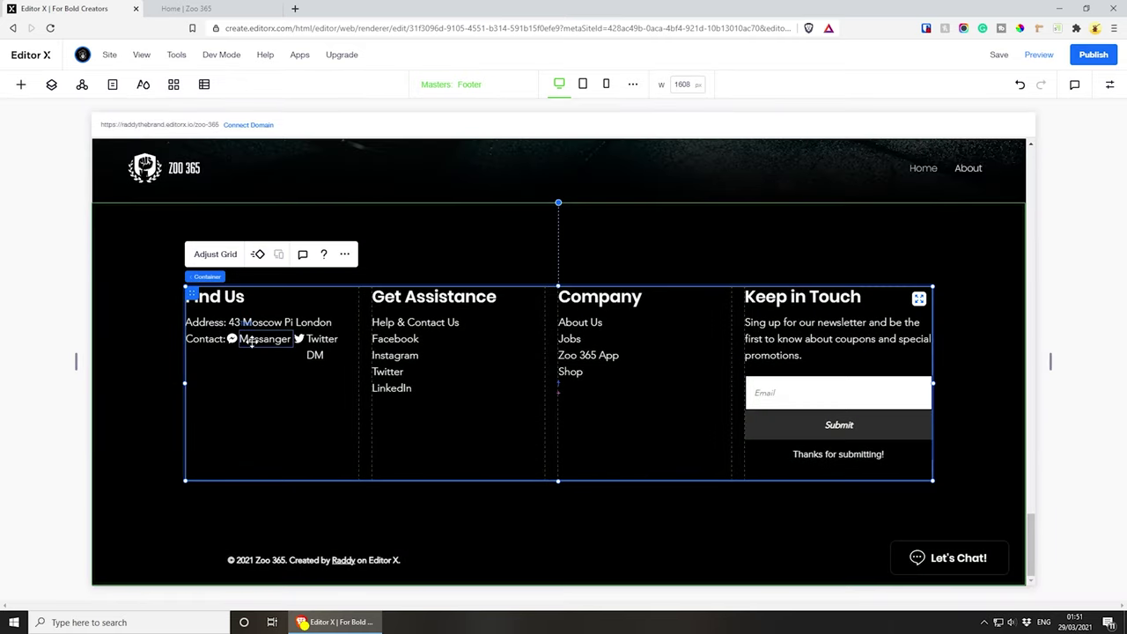
- Stack the Messanger icon and label under the Contact line, with the Twitter icon and Twitter DM label on the line below
left_click(232, 339)
left_click_drag(202, 358, 192, 361)
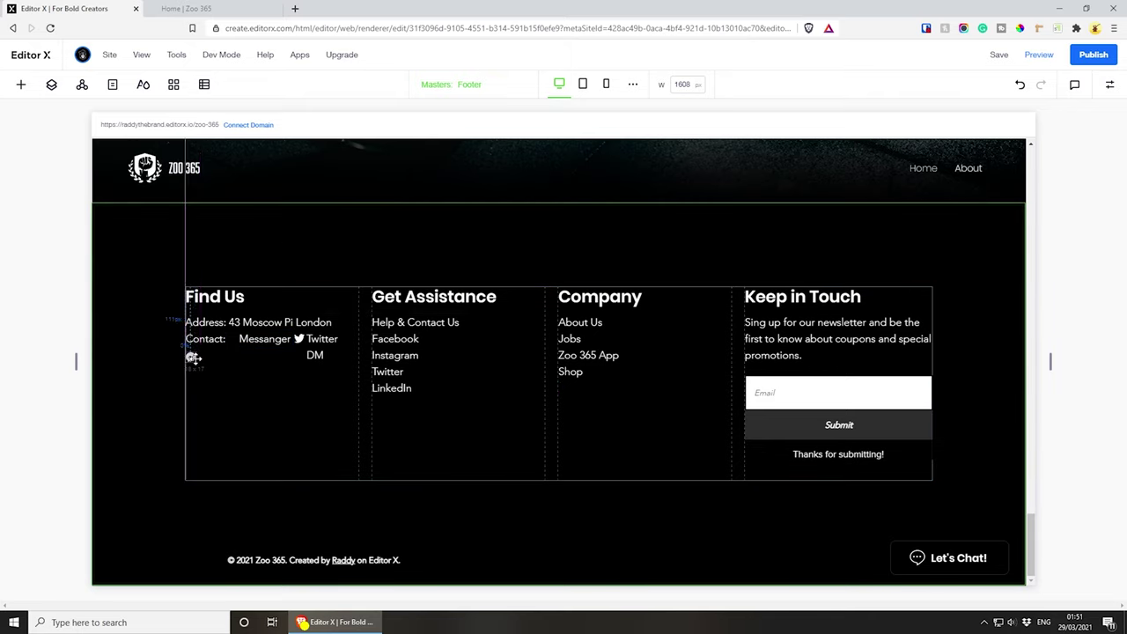
left_click(190, 357)
left_click(259, 346)
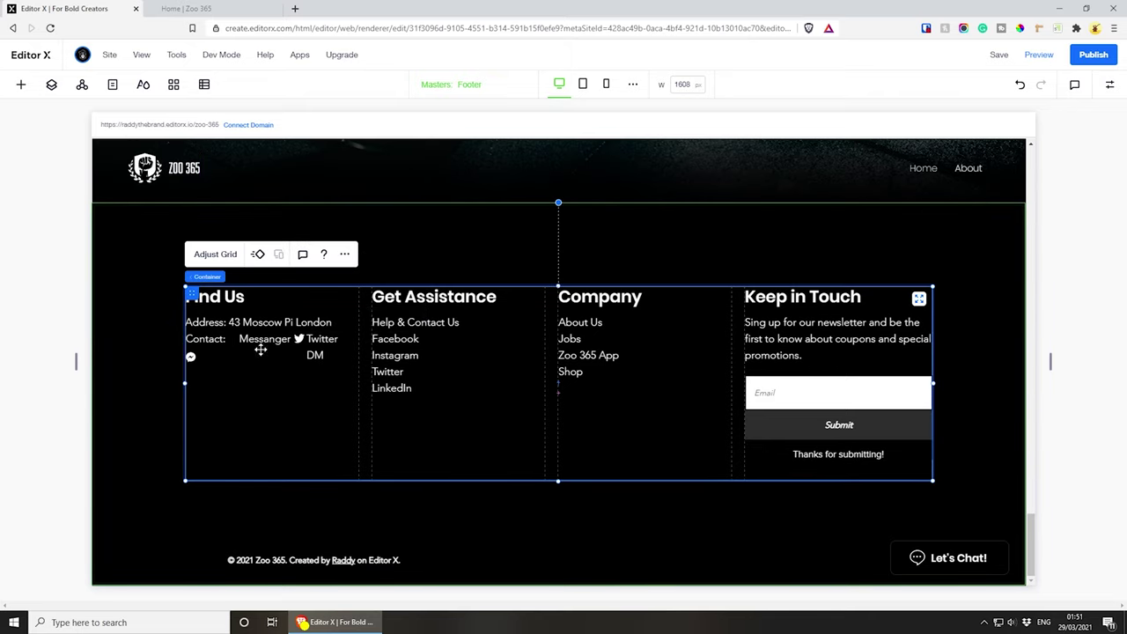
left_click_drag(259, 347, 192, 378)
left_click(298, 338)
left_click_drag(315, 355, 243, 380)
left_click(428, 372)
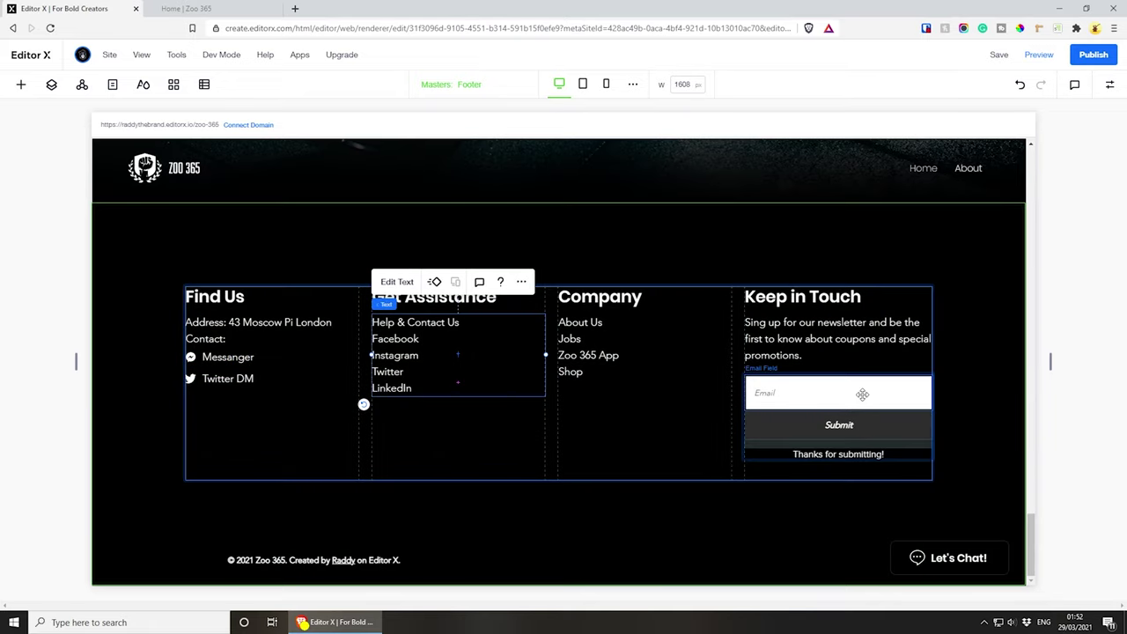
- Set the Email field's background colour for the Hover state to white
left_click(862, 394)
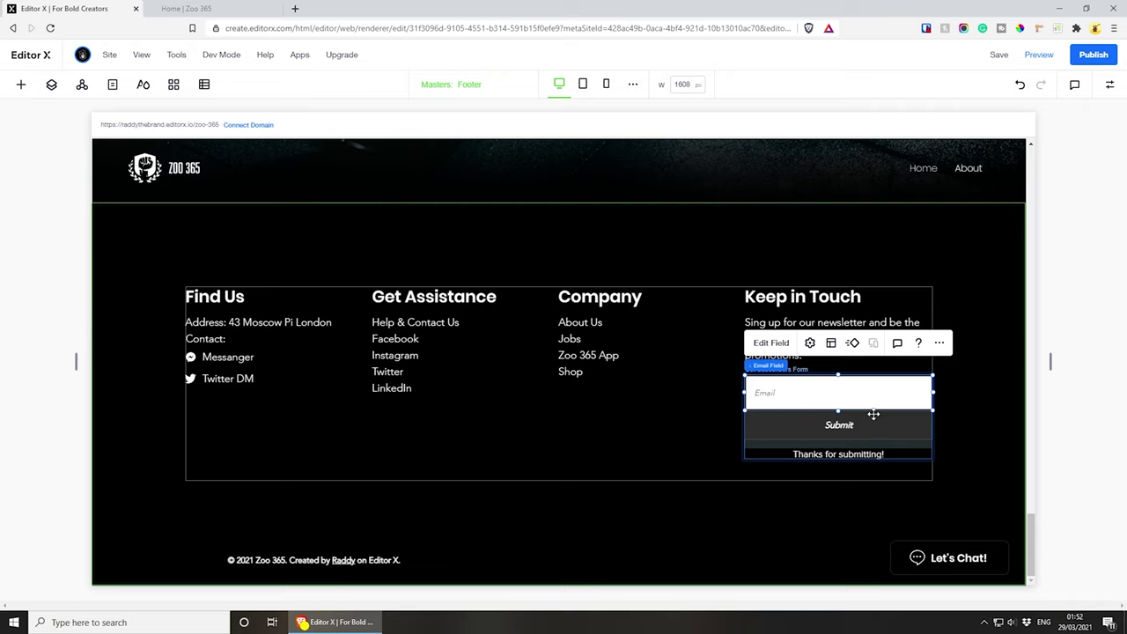
left_click(1109, 85)
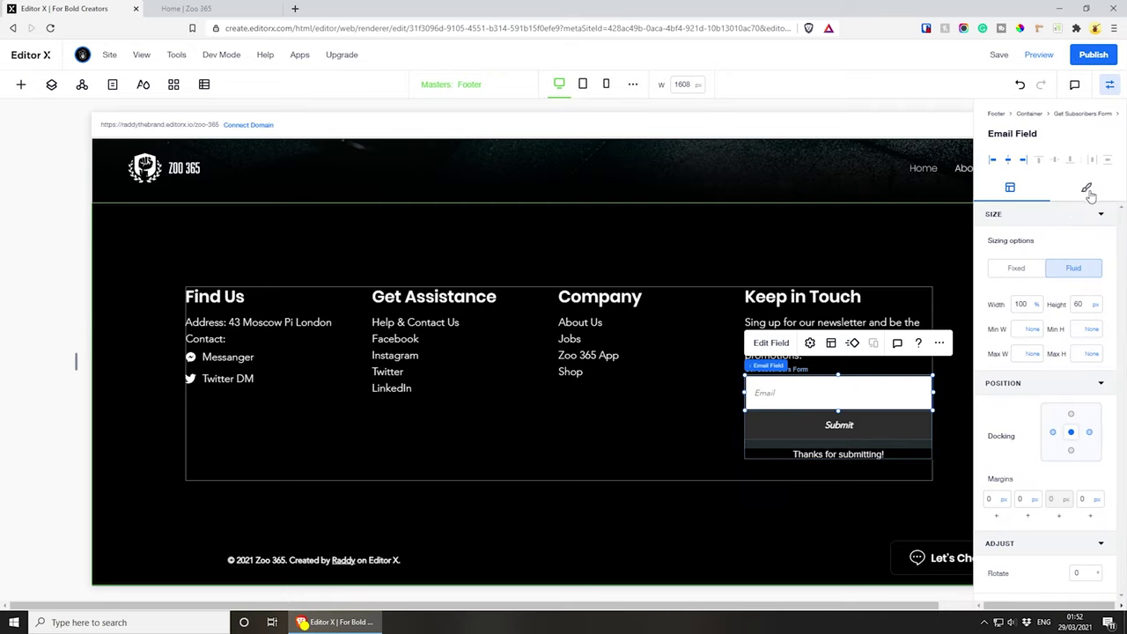
left_click(1087, 188)
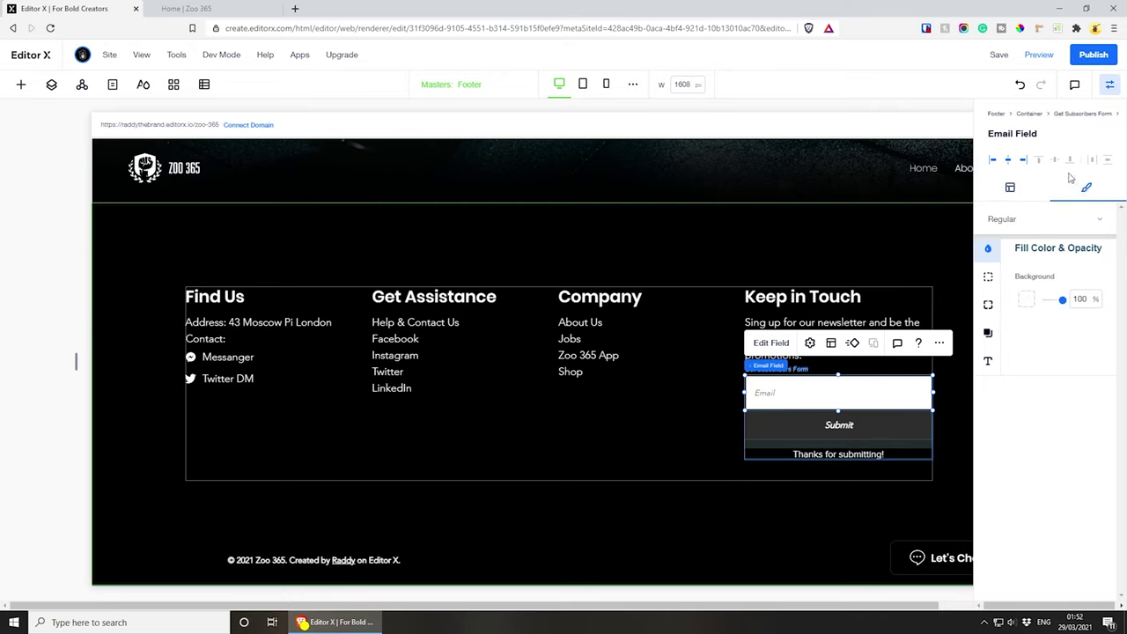
left_click(1015, 225)
left_click(1012, 240)
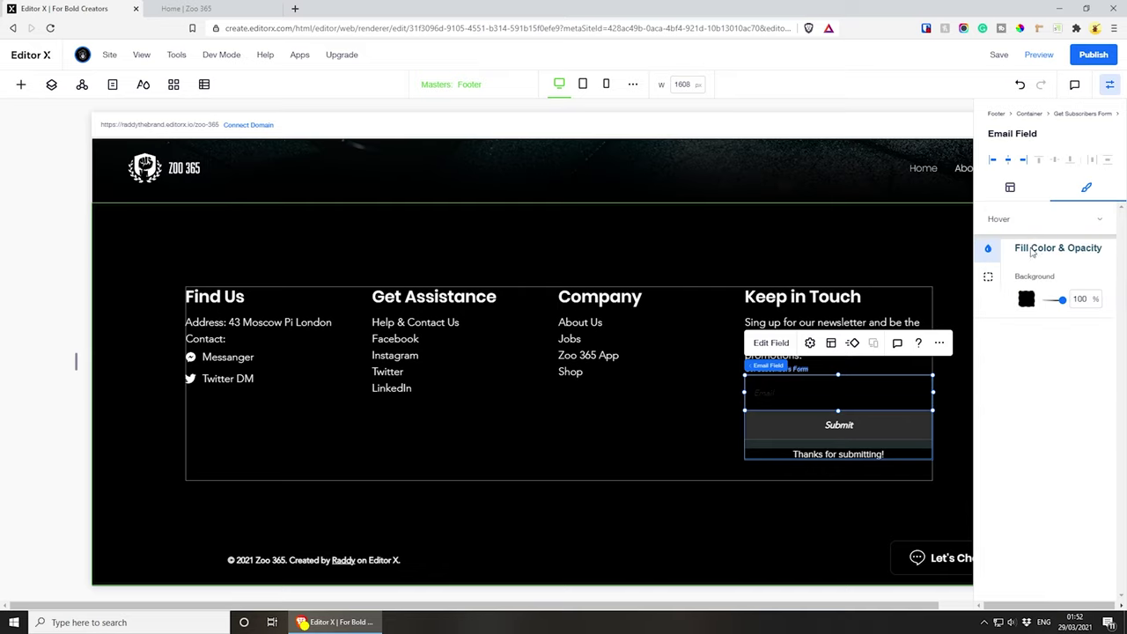
left_click(1026, 299)
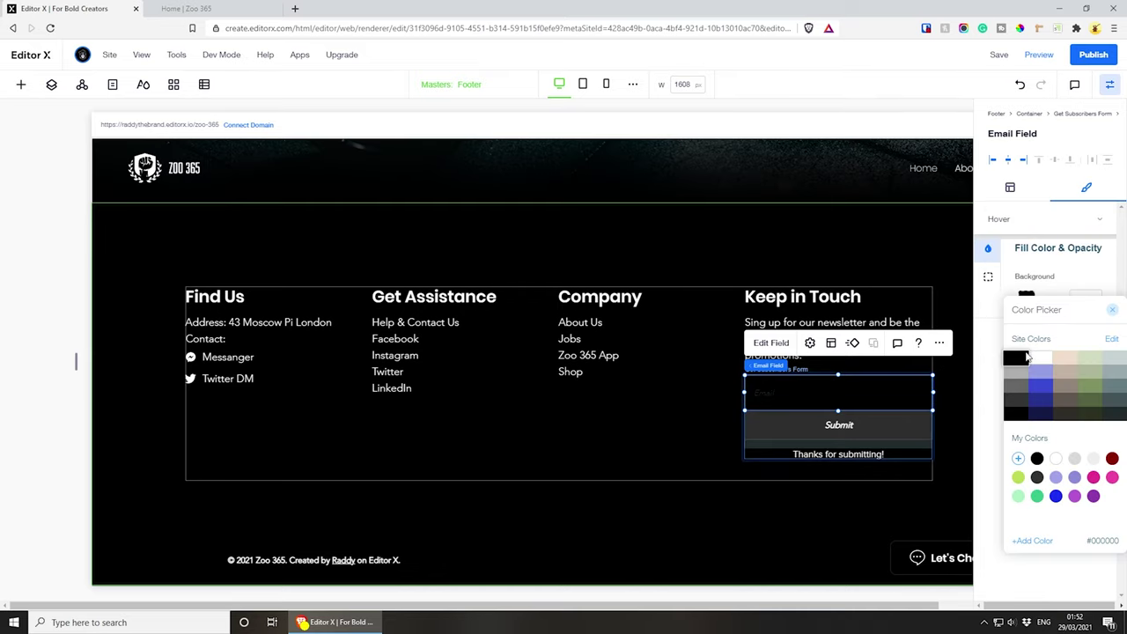
left_click(1039, 363)
left_click(1032, 257)
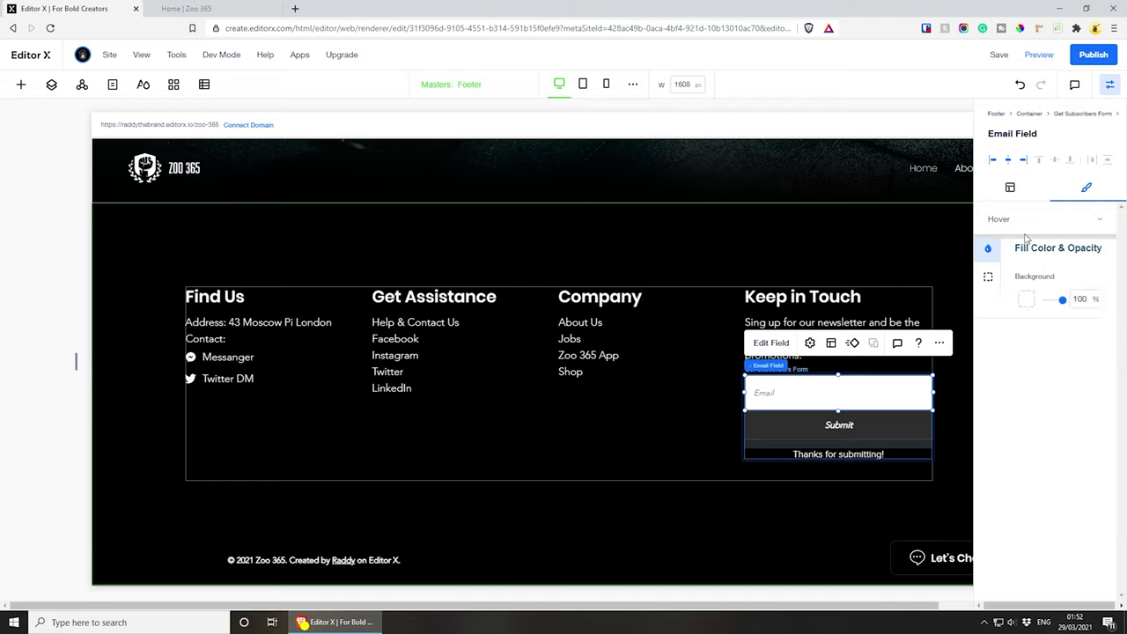
- Set the Email field's background colour for the Focus state to white and check its border settings
left_click(1074, 220)
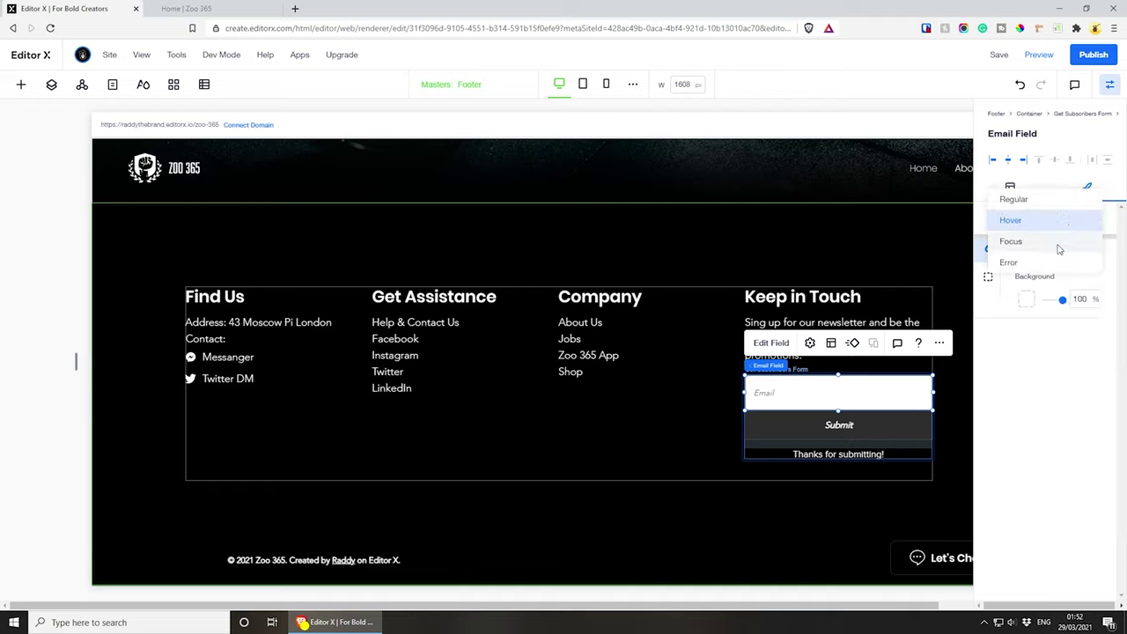
left_click(1012, 241)
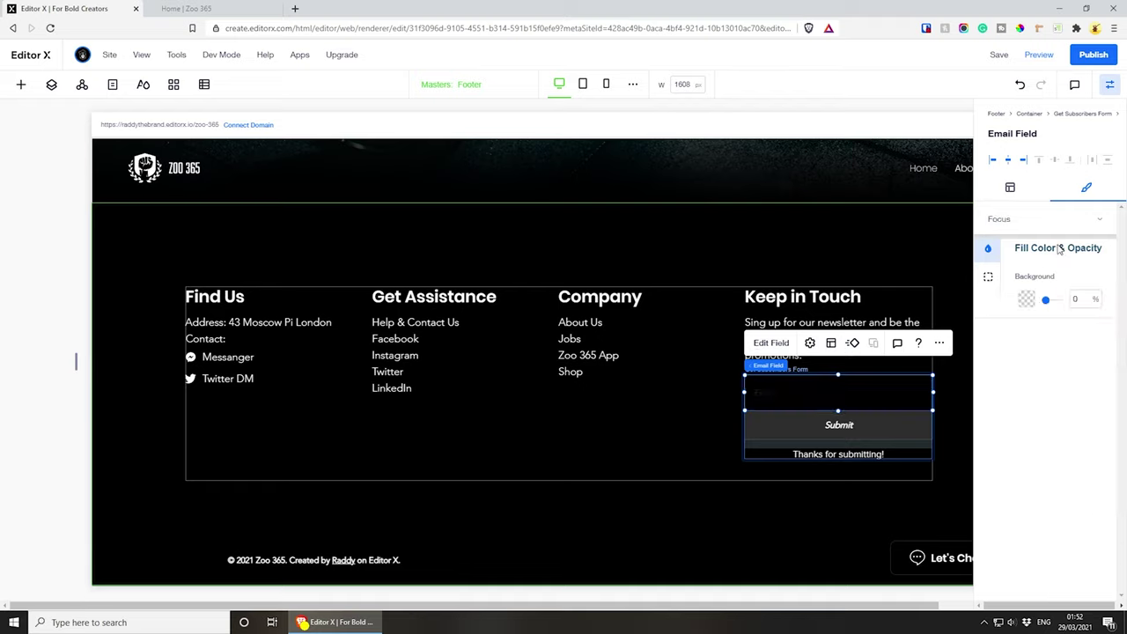
left_click(1026, 300)
left_click(1038, 359)
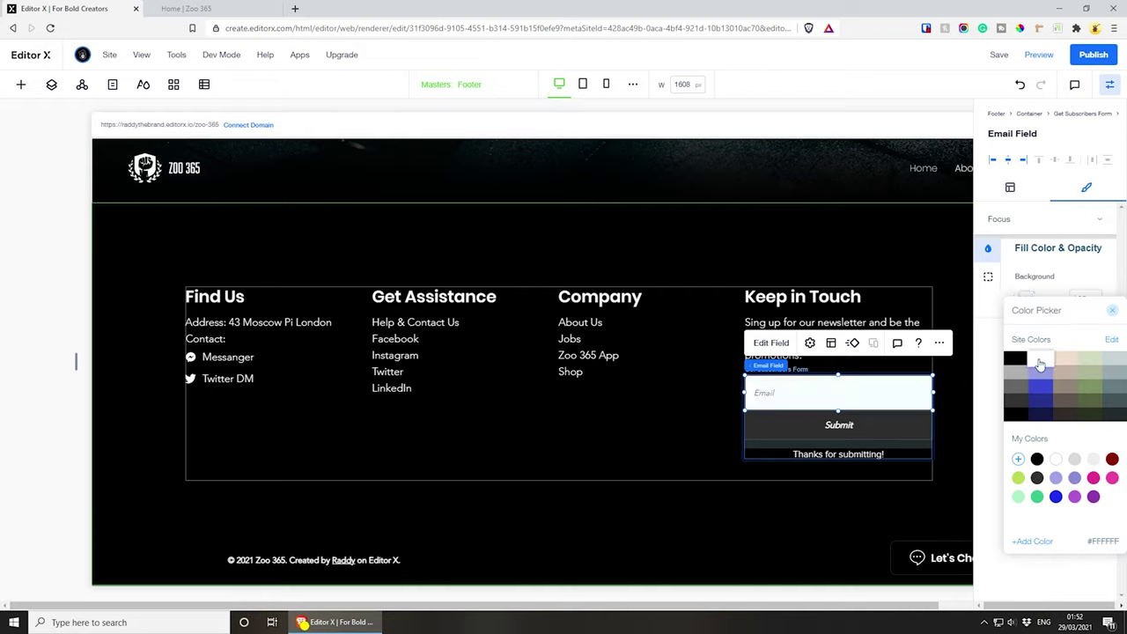
left_click(990, 280)
left_click(990, 280)
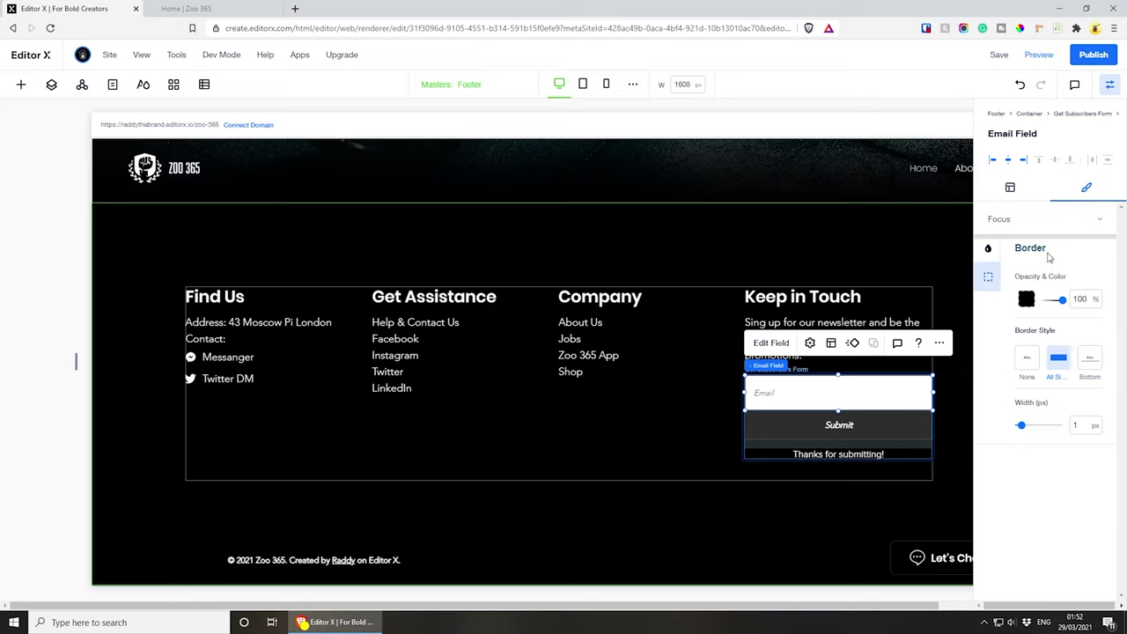
- Set the Email field's background colour for the Error state to white
left_click(1087, 222)
left_click(1048, 243)
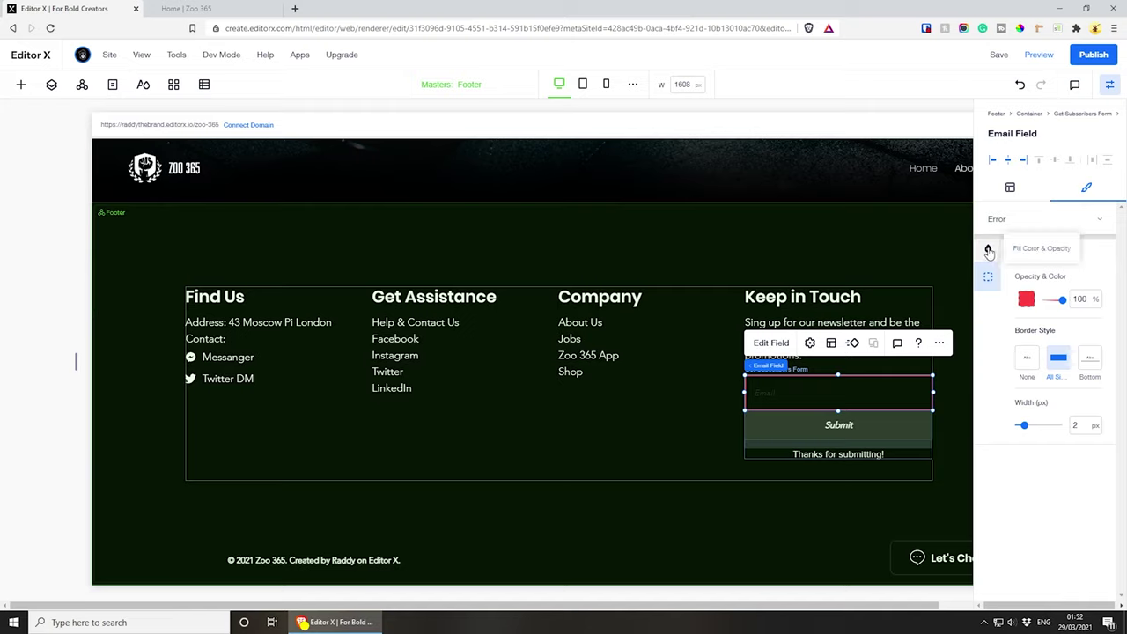
left_click(988, 248)
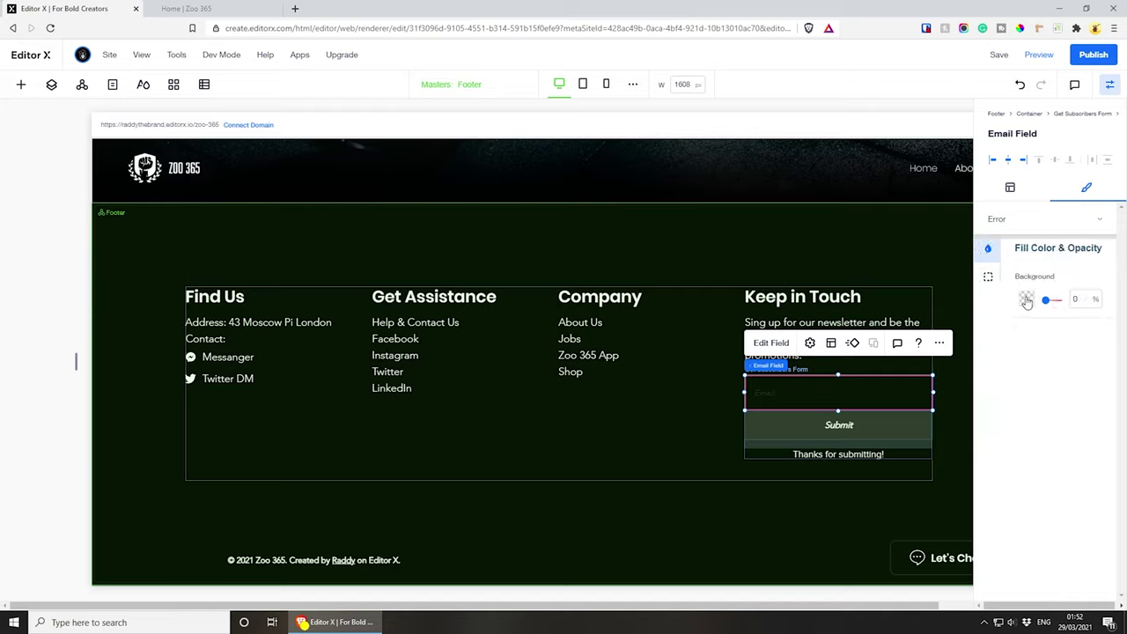
left_click(1027, 302)
left_click(1031, 356)
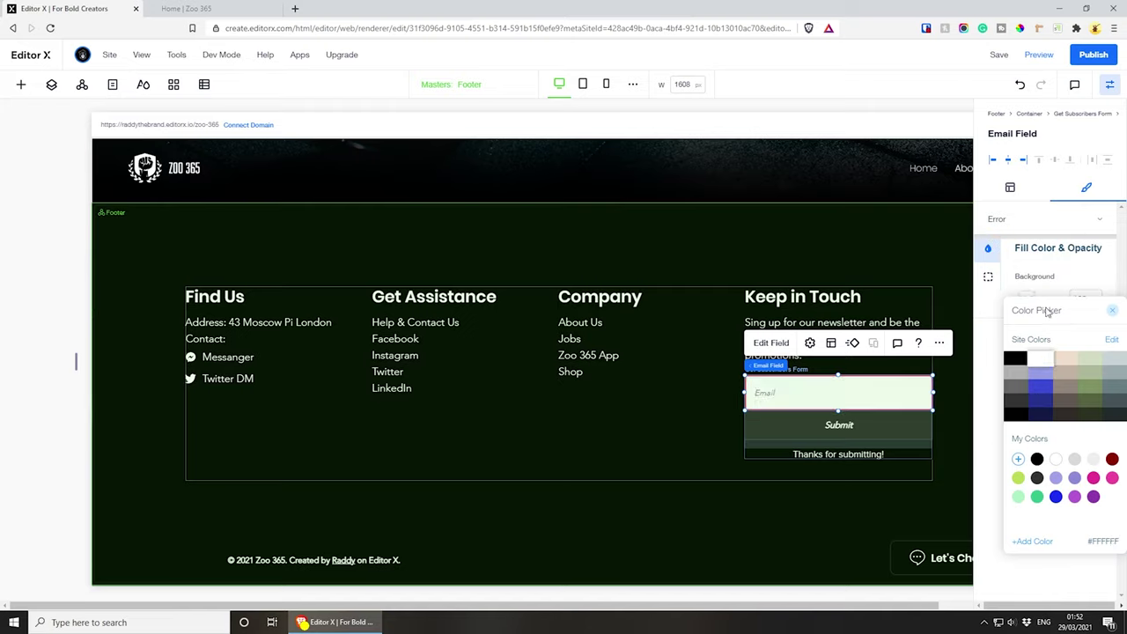
- Finish the Email field's Error-state colour choice and save the site
left_click(1050, 259)
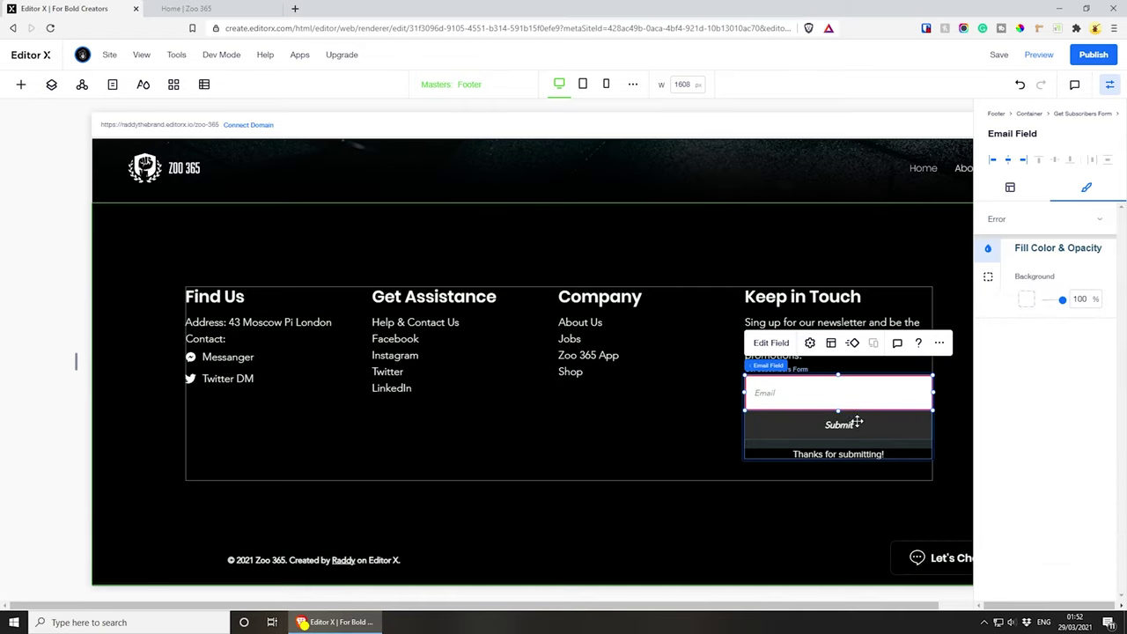
left_click(999, 55)
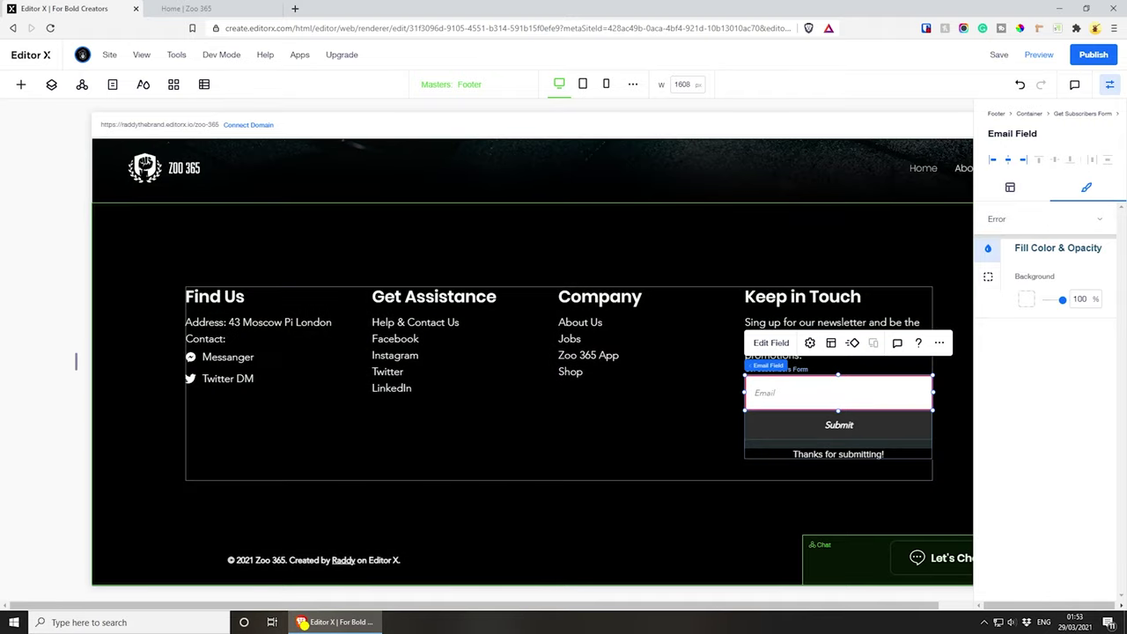
- Switch to Adobe XD and export the row of five selected social icons from the footer design
left_click(302, 622)
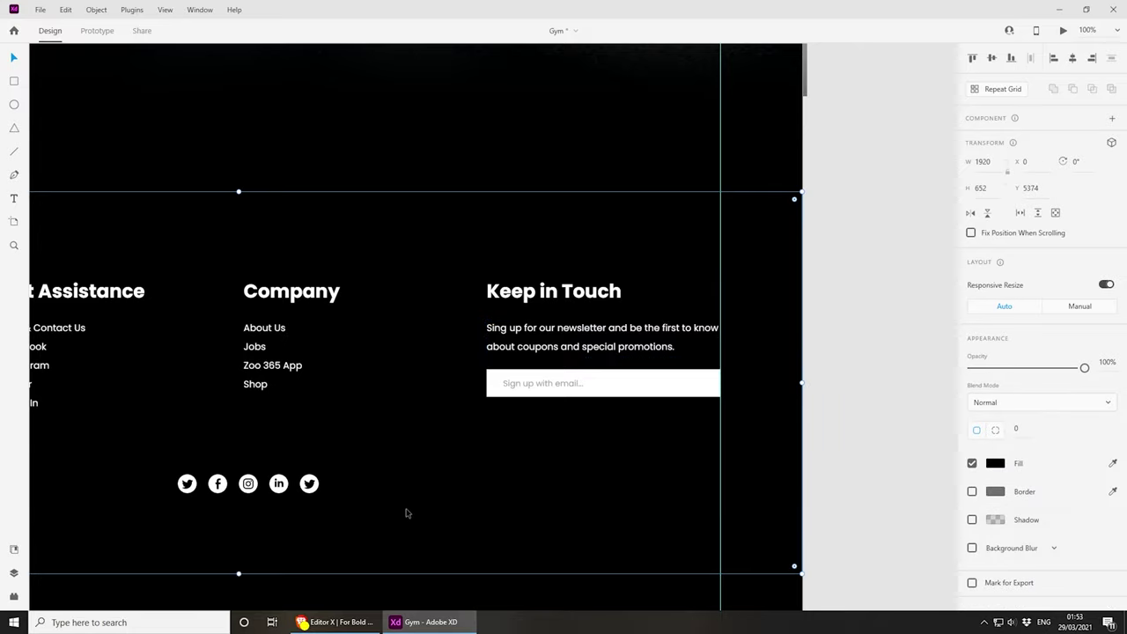
left_click_drag(406, 513, 783, 494)
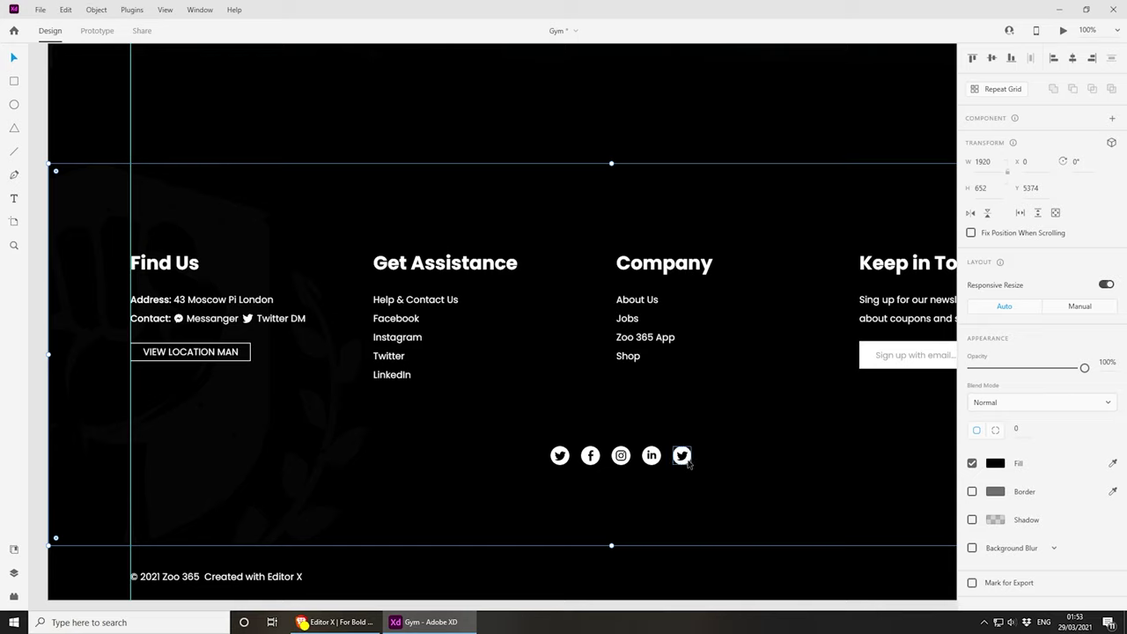
left_click(559, 456)
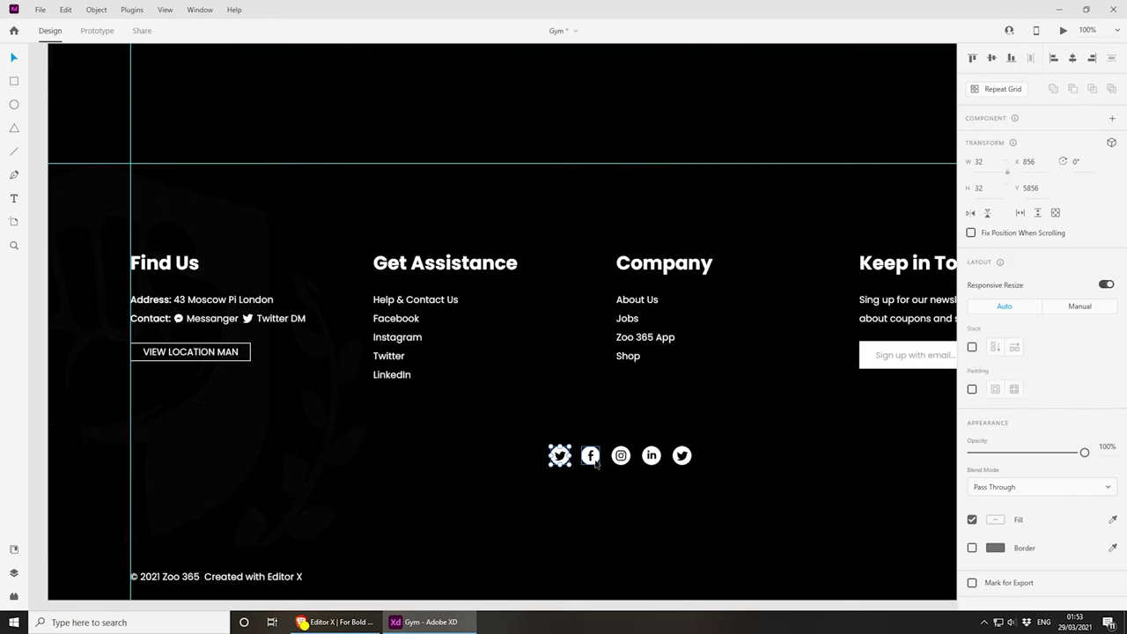
left_click(590, 455, "shift")
left_click(621, 455, "shift")
left_click(652, 456, "shift")
left_click(683, 456, "shift")
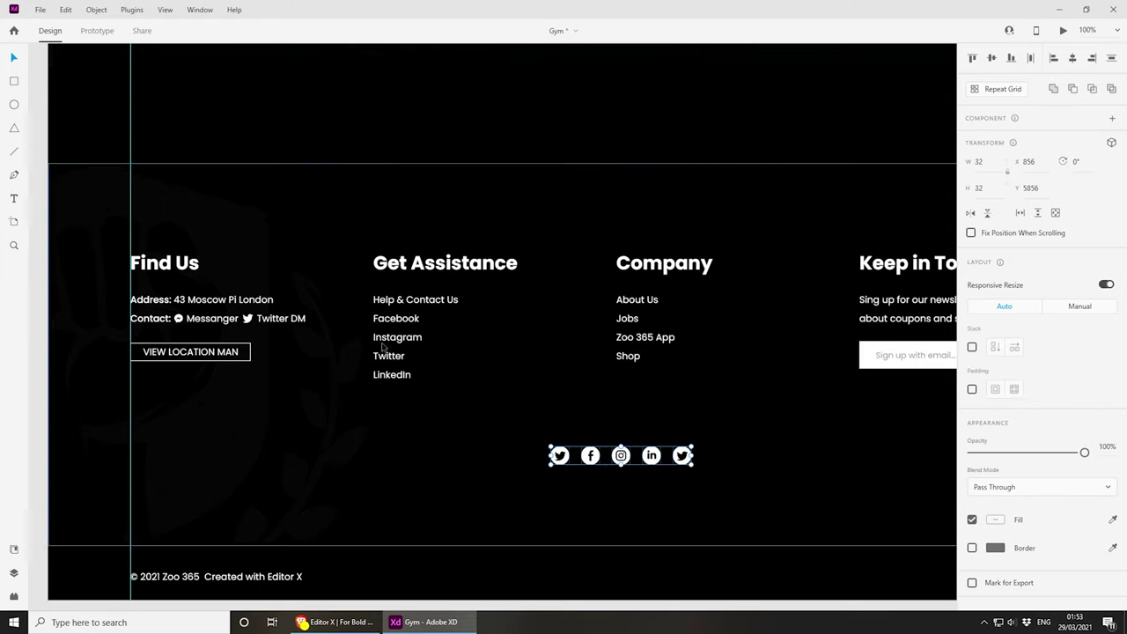
left_click(40, 10)
mouse_move(92, 253)
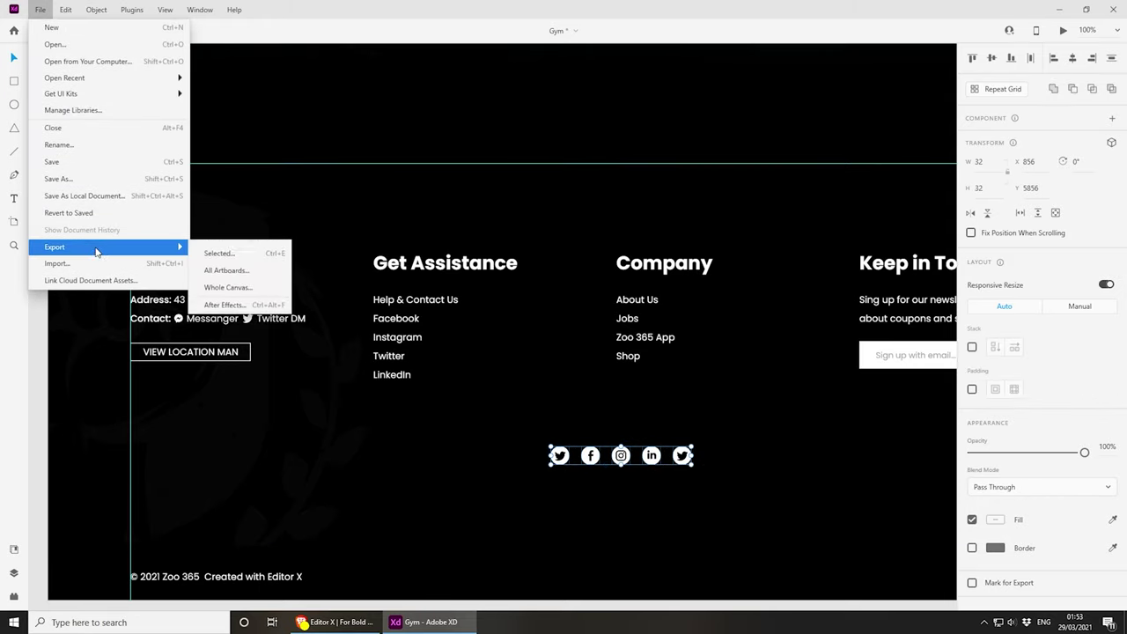
left_click(231, 264)
left_click(609, 390)
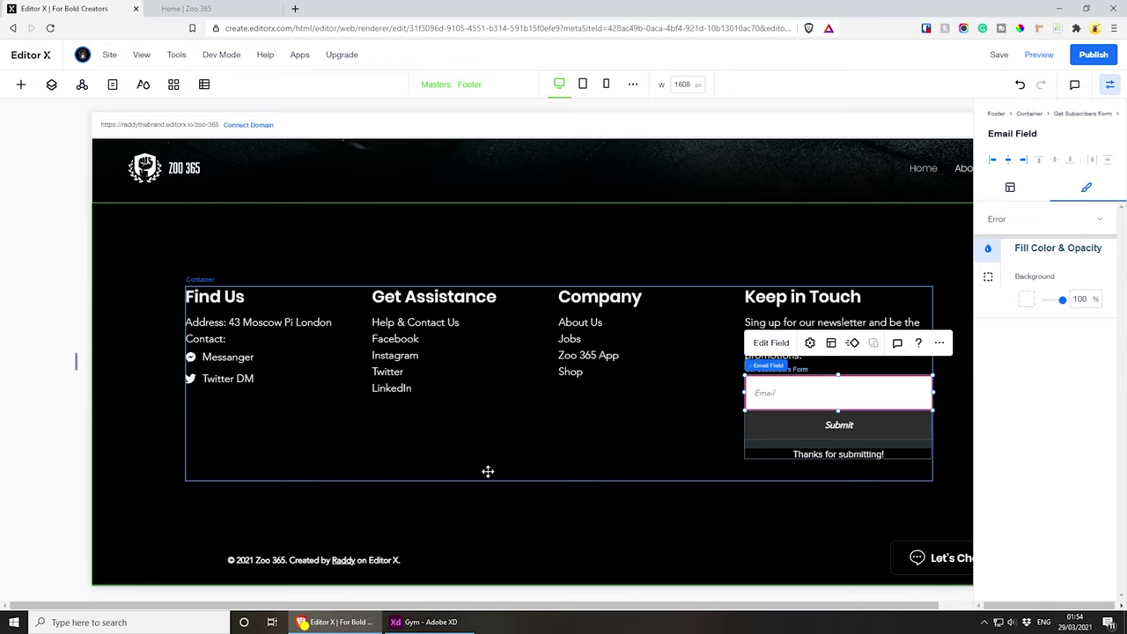
- Back in Editor X, set the border width of the container around the four footer columns to 0 px
left_click(487, 472)
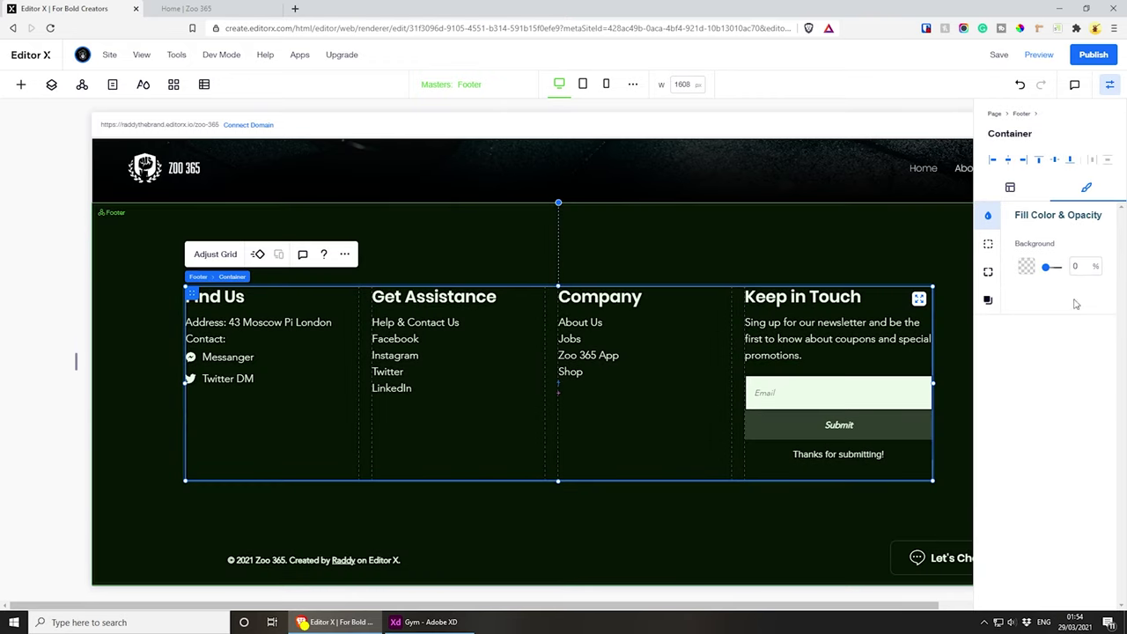
left_click(987, 243)
double_click(1082, 321)
type("0")
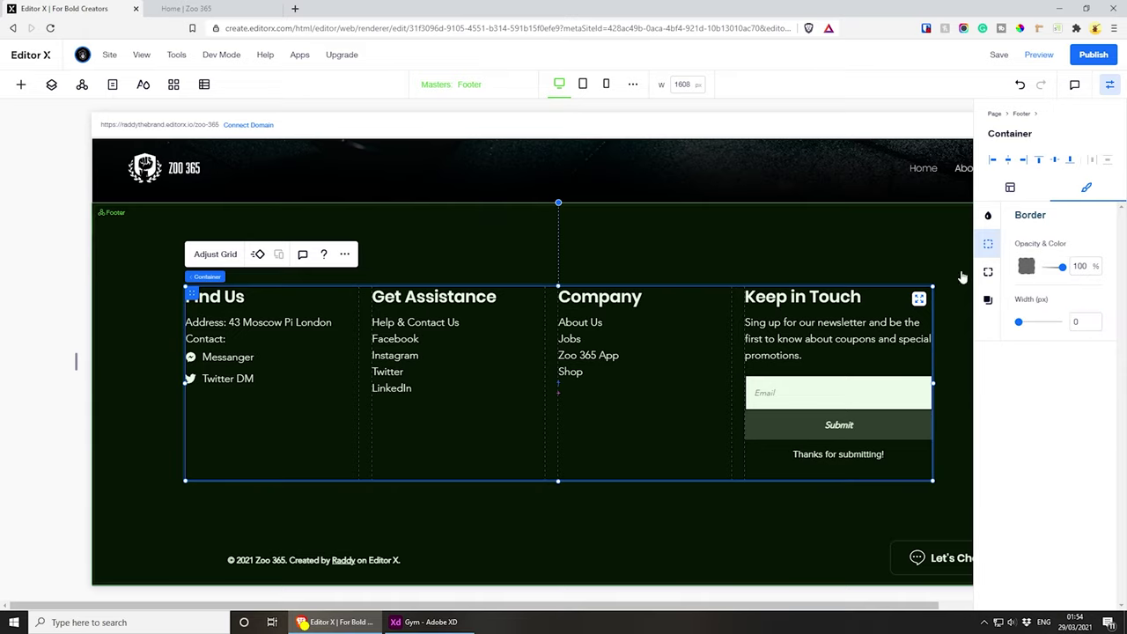
left_click(870, 245)
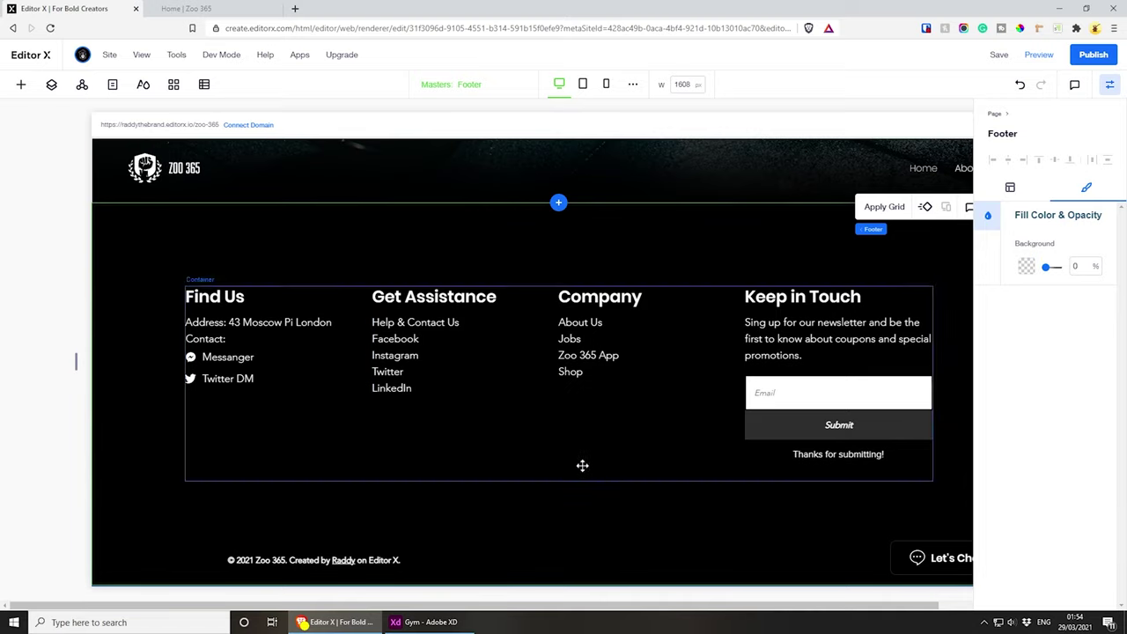
- Add a basic star shape to the footer, centred between the link columns and the copyright line
left_click(286, 561)
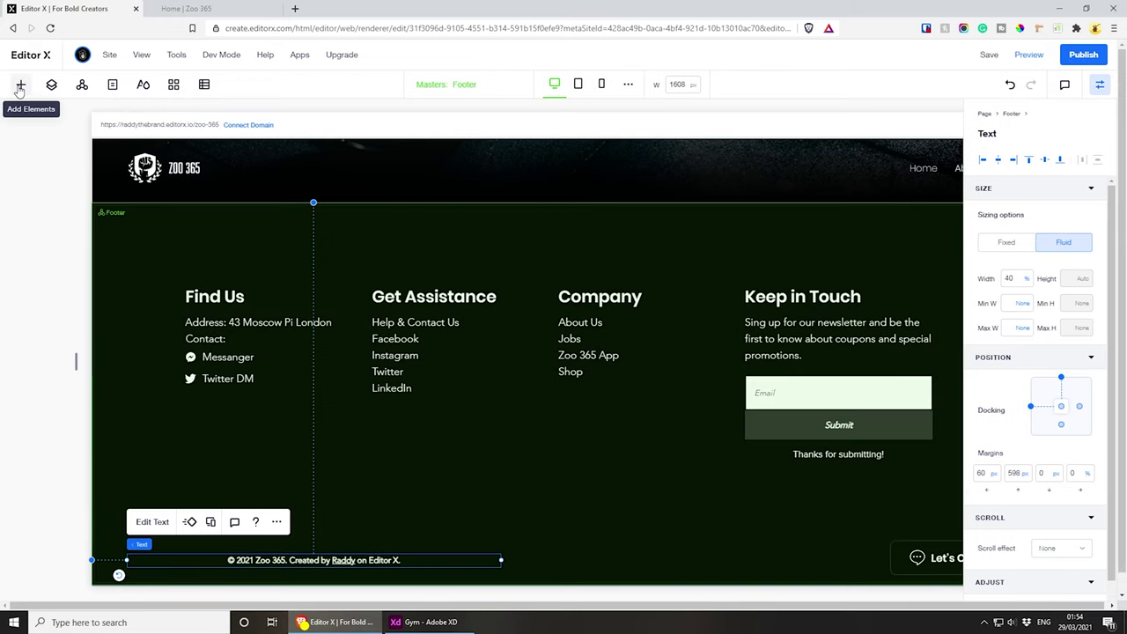
left_click(19, 86)
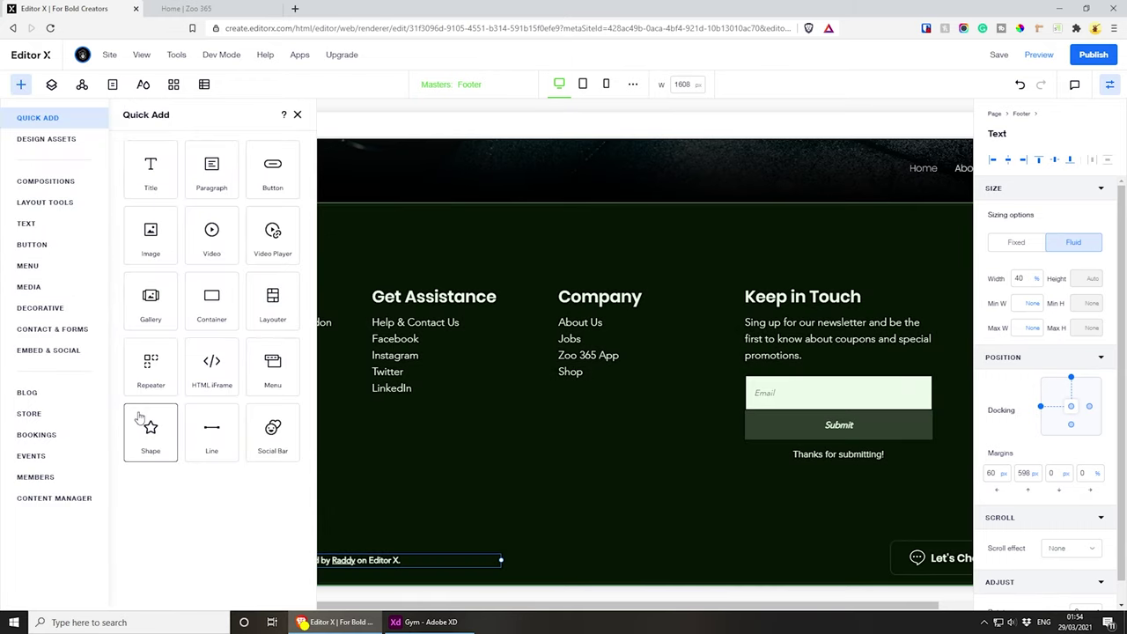
left_click_drag(141, 424, 537, 498)
mouse_move(534, 460)
left_mouse_down()
mouse_move(536, 506)
mouse_move(538, 459)
left_mouse_up()
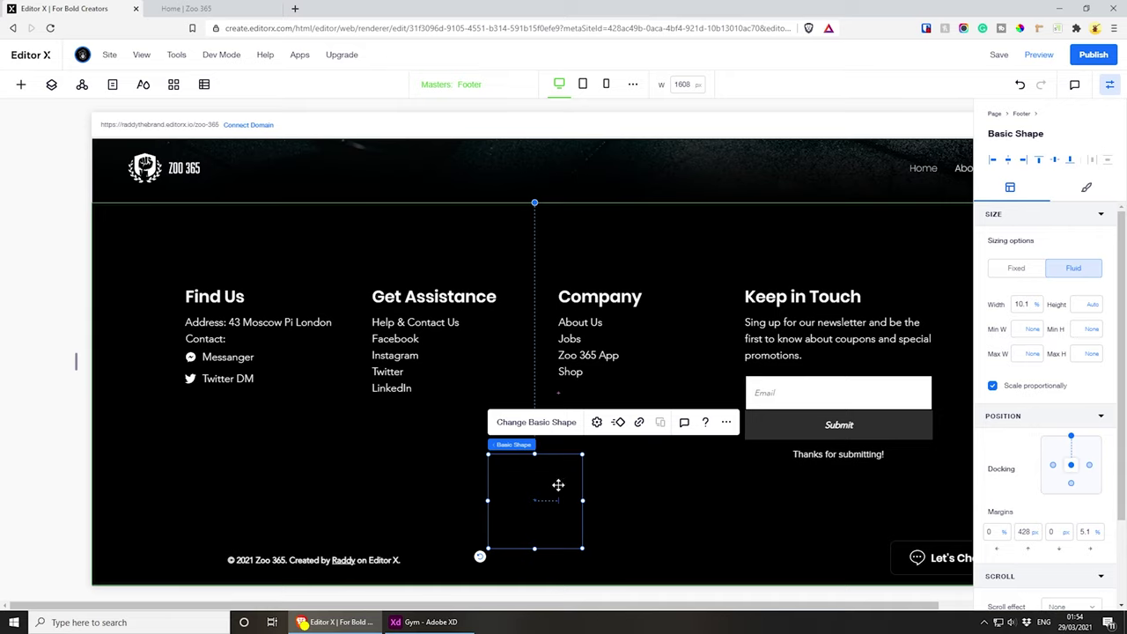
key("ctrl+z")
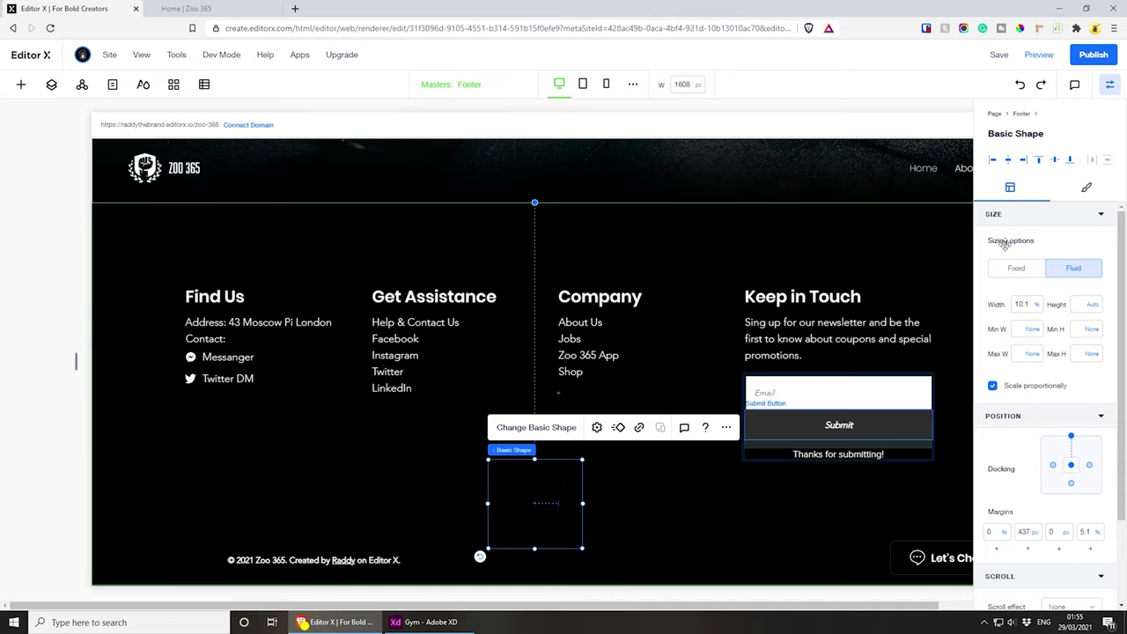
- Set the star shape's fill colour to white at 100% opacity
left_click(1087, 189)
left_click(1025, 266)
left_click(733, 416)
left_click(527, 518)
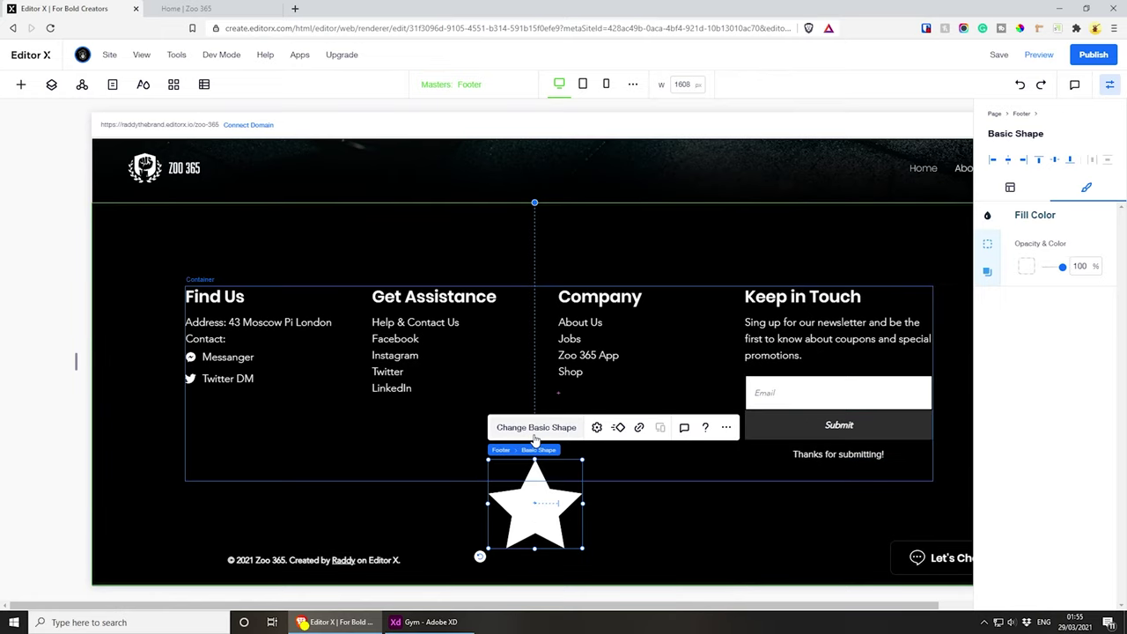
- Open the star's vector art chooser and upload f.svg, insta.svg, twitter.svg and linkedin.svg to Site Files
left_click(534, 428)
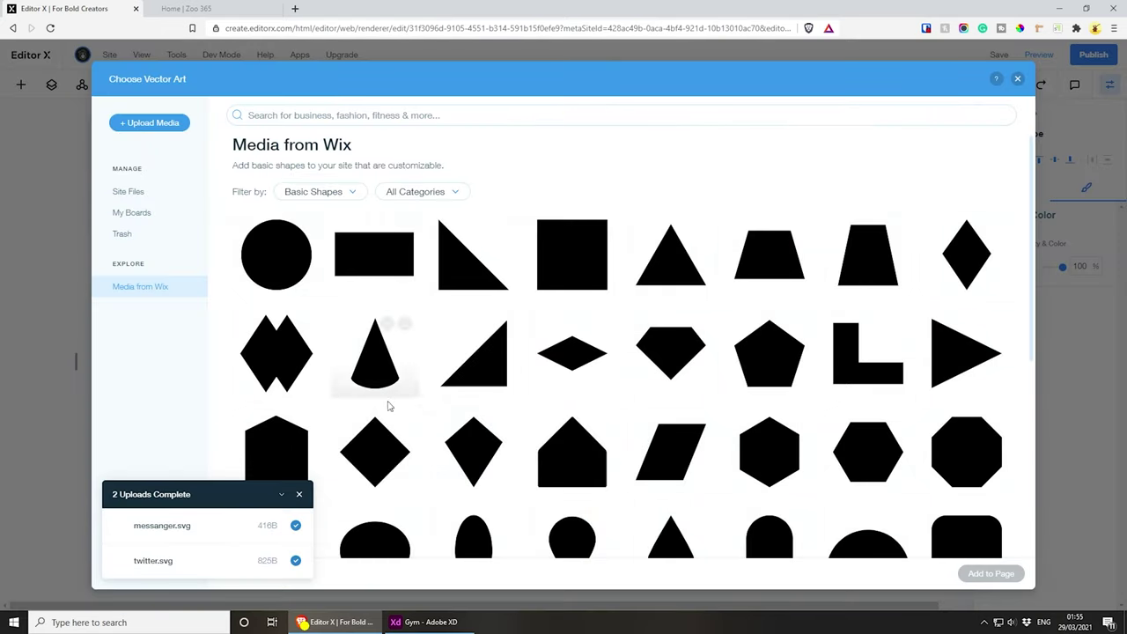
left_click(429, 622)
left_click(429, 622)
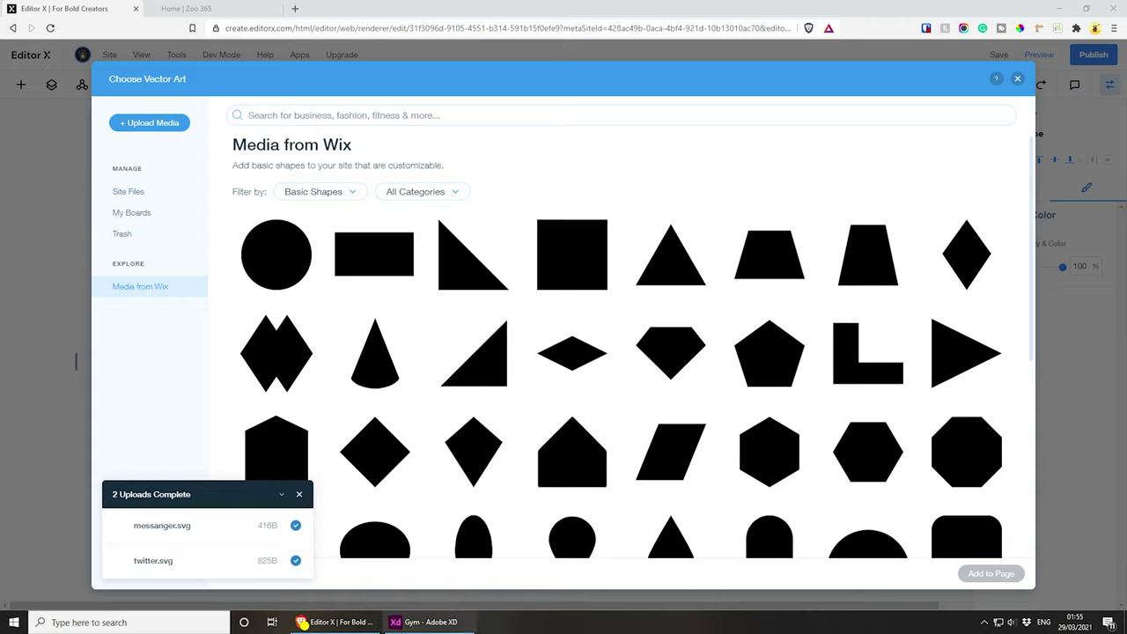
left_click(427, 622)
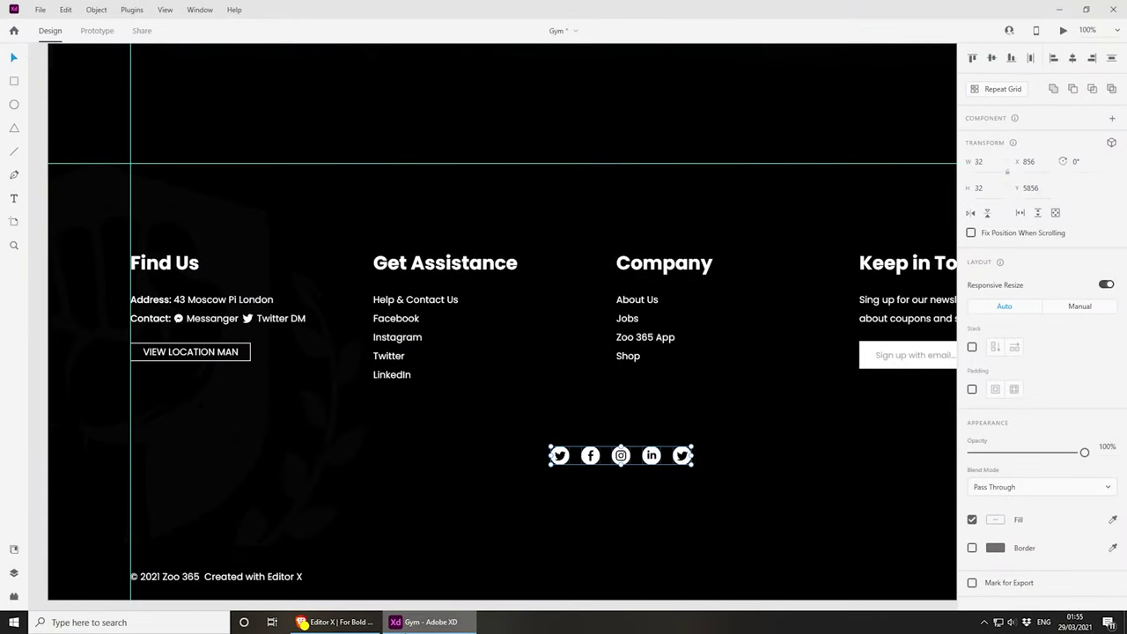
left_click(434, 623)
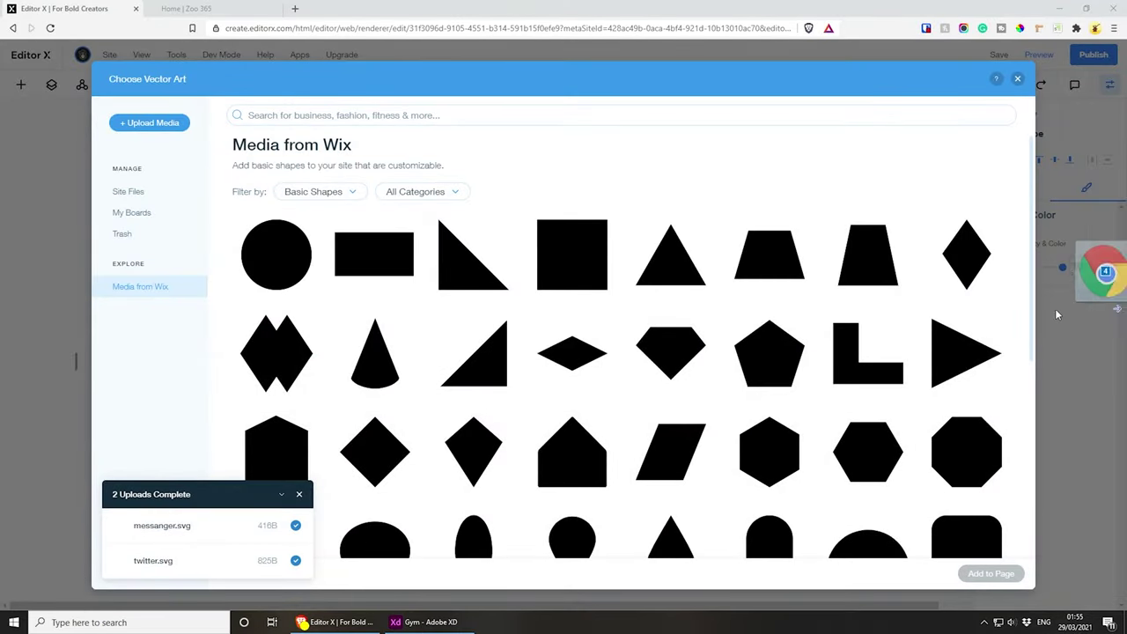
left_click_drag(1096, 282, 705, 256)
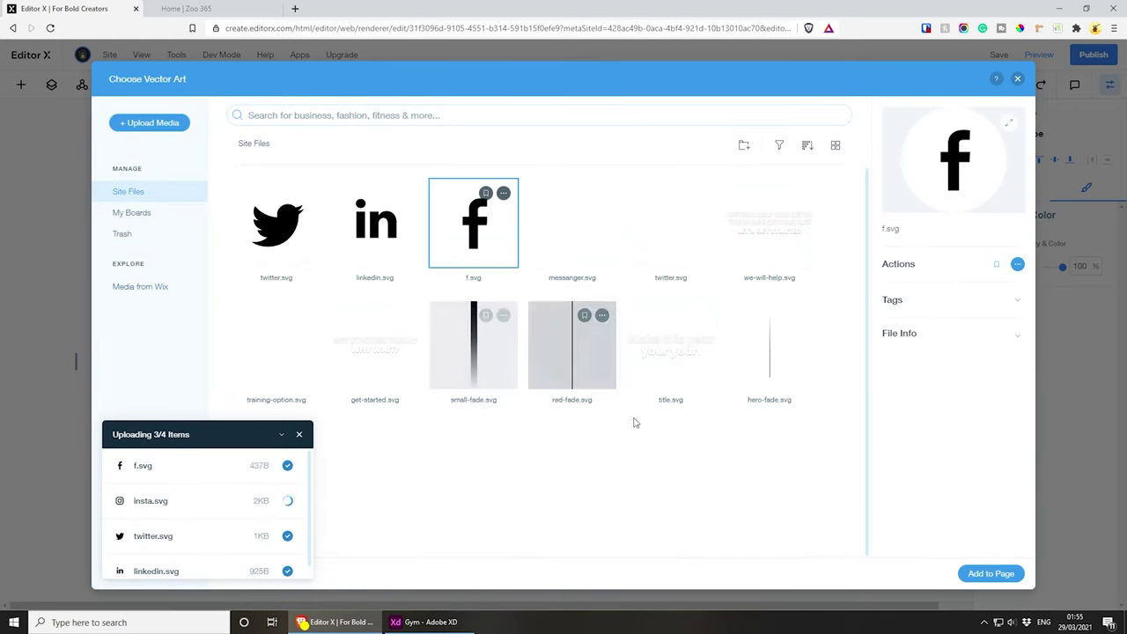
- Replace the star with the newly uploaded twitter.svg and shrink it to about 2.4% width below the link columns
left_click(277, 225)
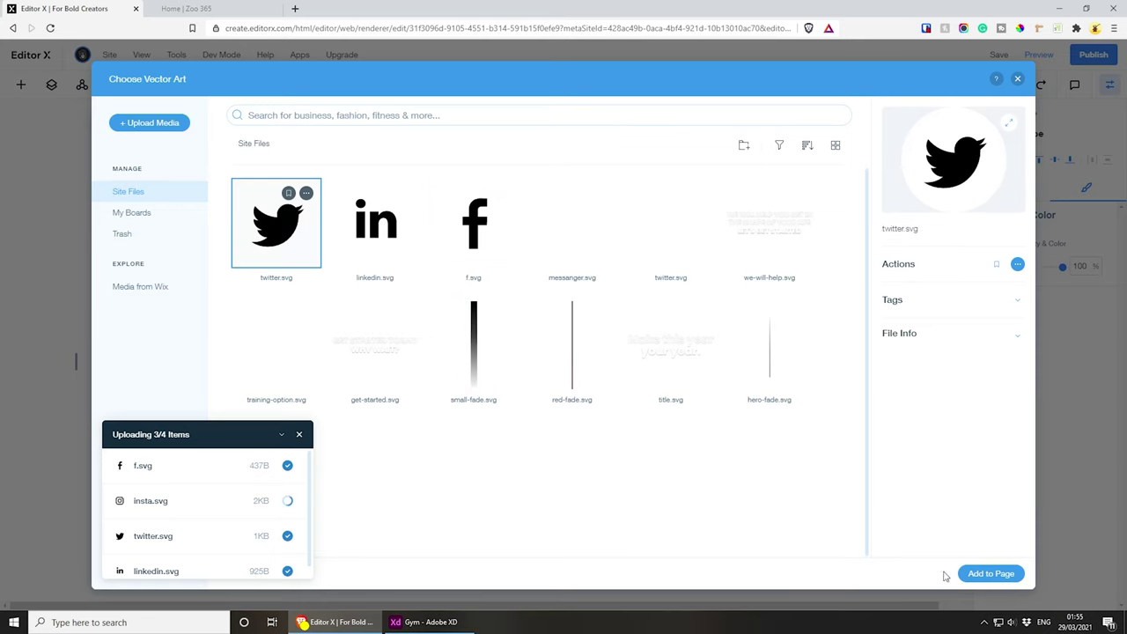
left_click(990, 573)
left_click_drag(579, 460, 493, 506)
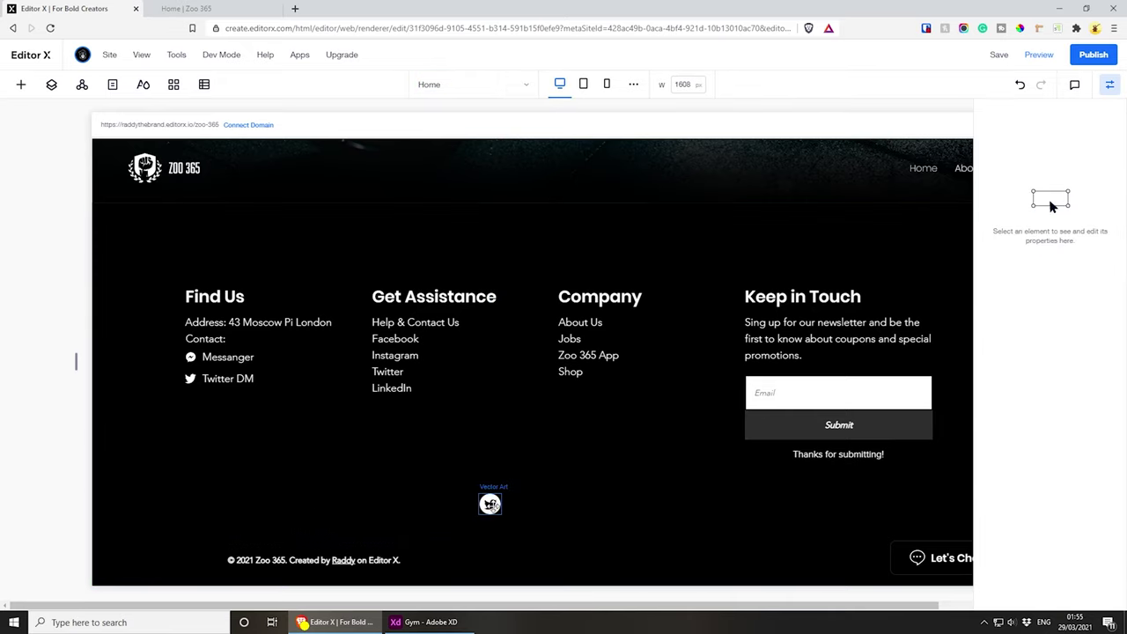
- Place a copy of the Twitter icon to its right on the same line and change its artwork to insta.svg
key("ctrl+v")
left_click_drag(559, 396, 526, 503)
left_click(555, 460)
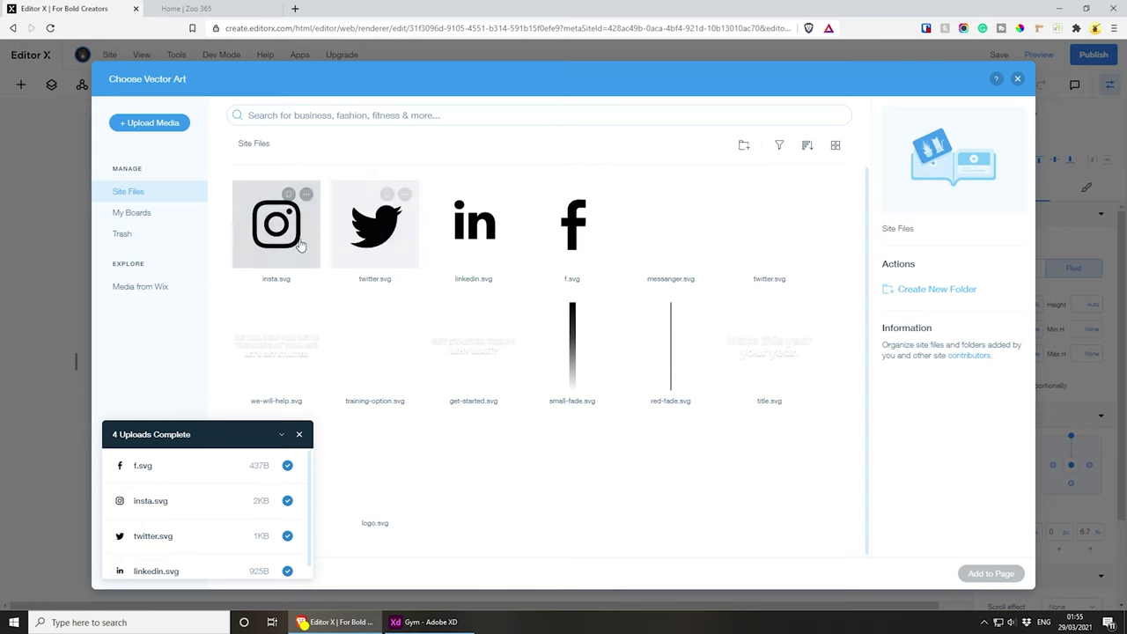
left_click(276, 223)
left_click(992, 573)
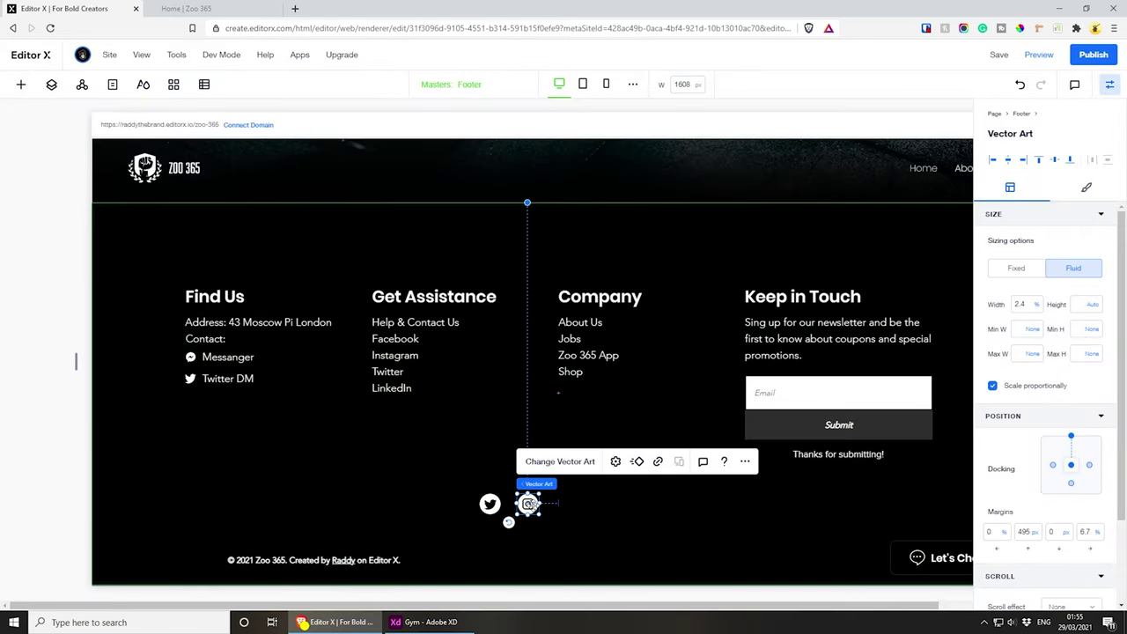
- Duplicate the Instagram icon, place the copy to its right on the same line and change its artwork to linkedin.svg
key("ctrl+d")
left_click_drag(540, 515, 564, 504)
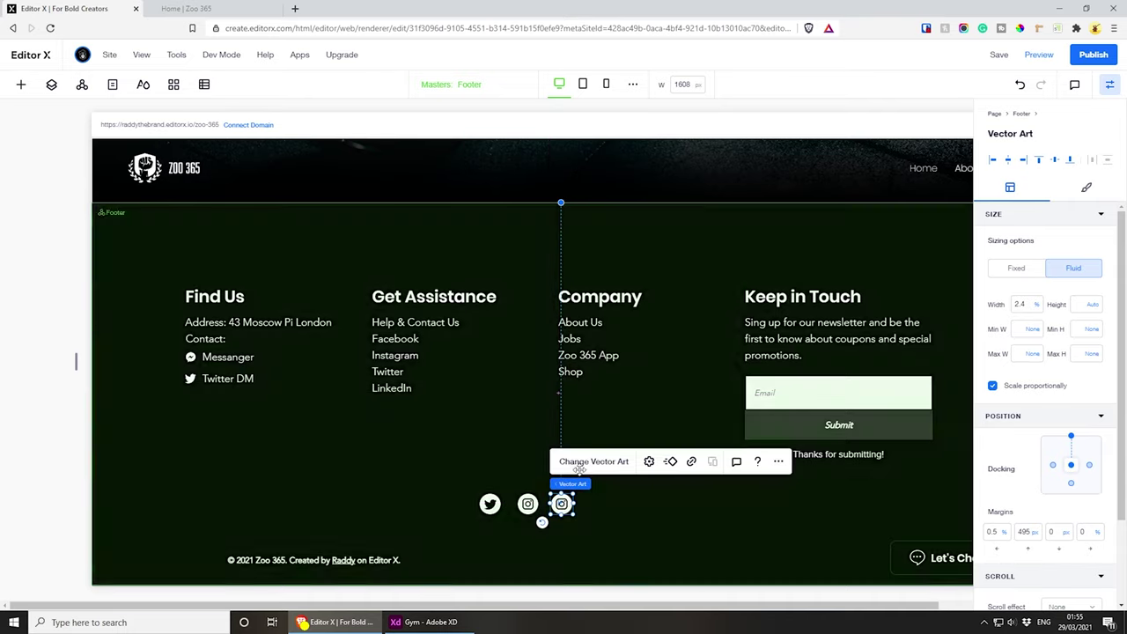
left_click(583, 462)
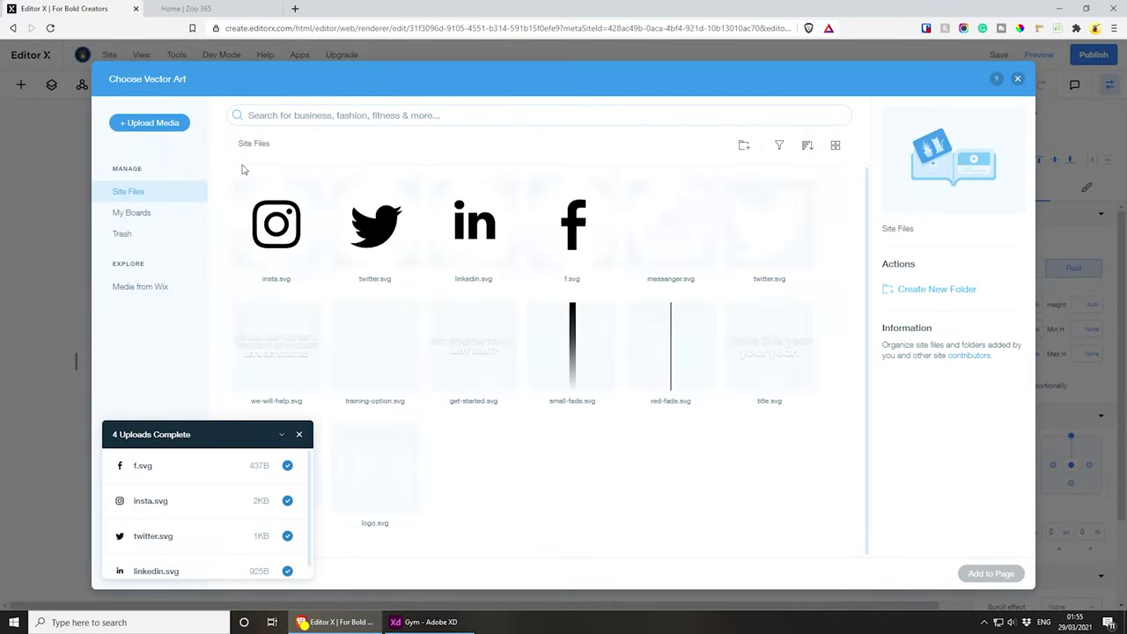
left_click(473, 225)
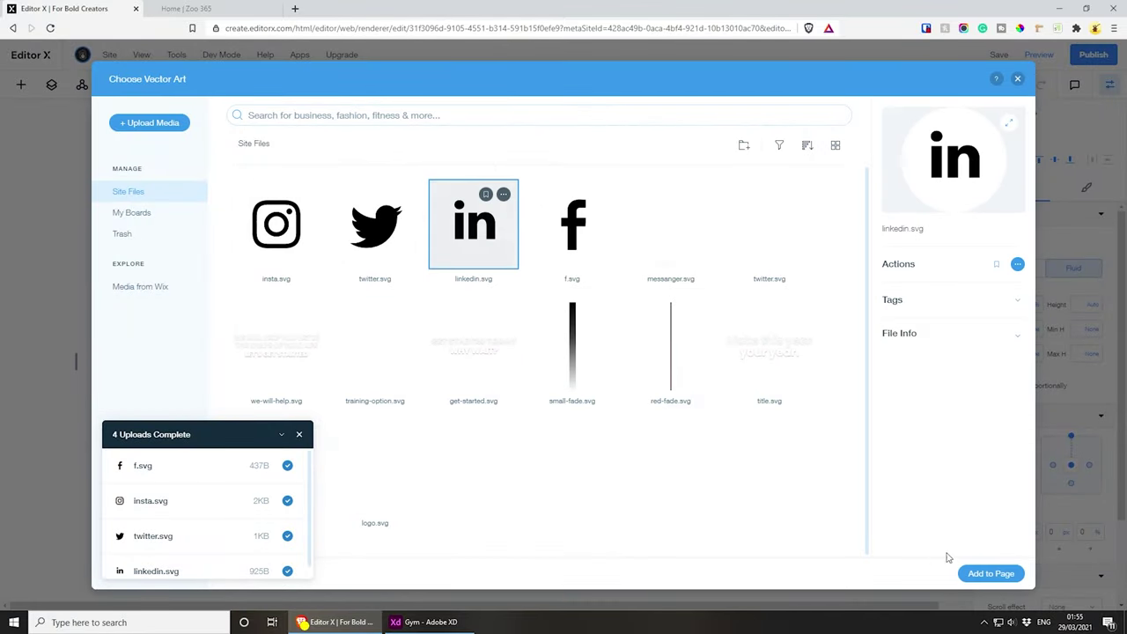
left_click(992, 573)
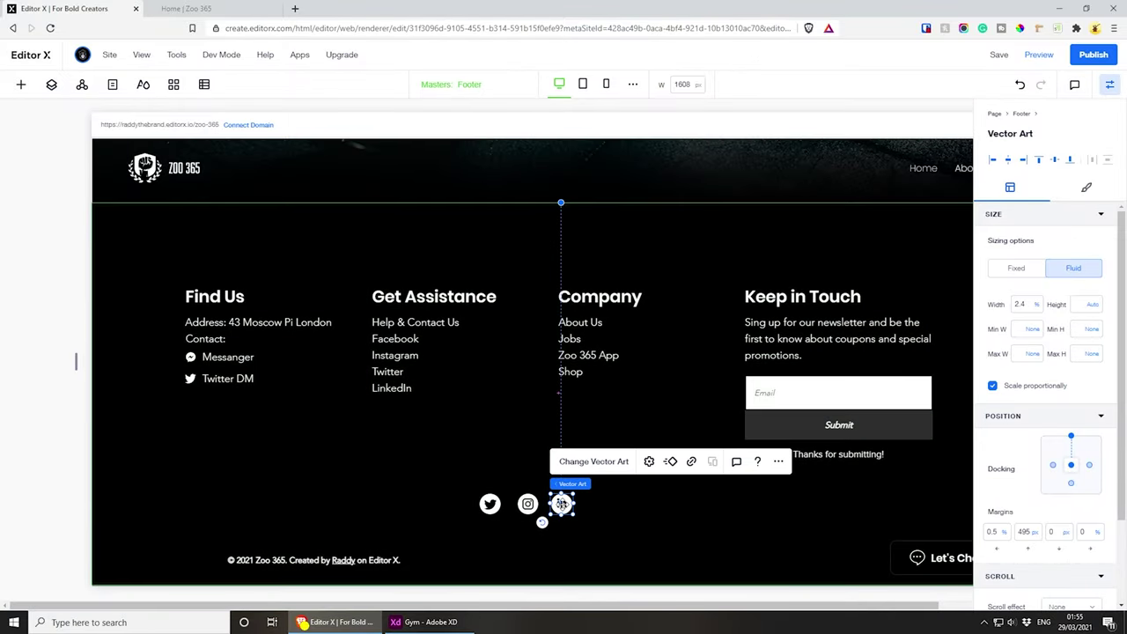
- Place a copy of the LinkedIn icon to its right on the same line and change its artwork to f.svg
left_click_drag(561, 504, 597, 504)
left_click(627, 464)
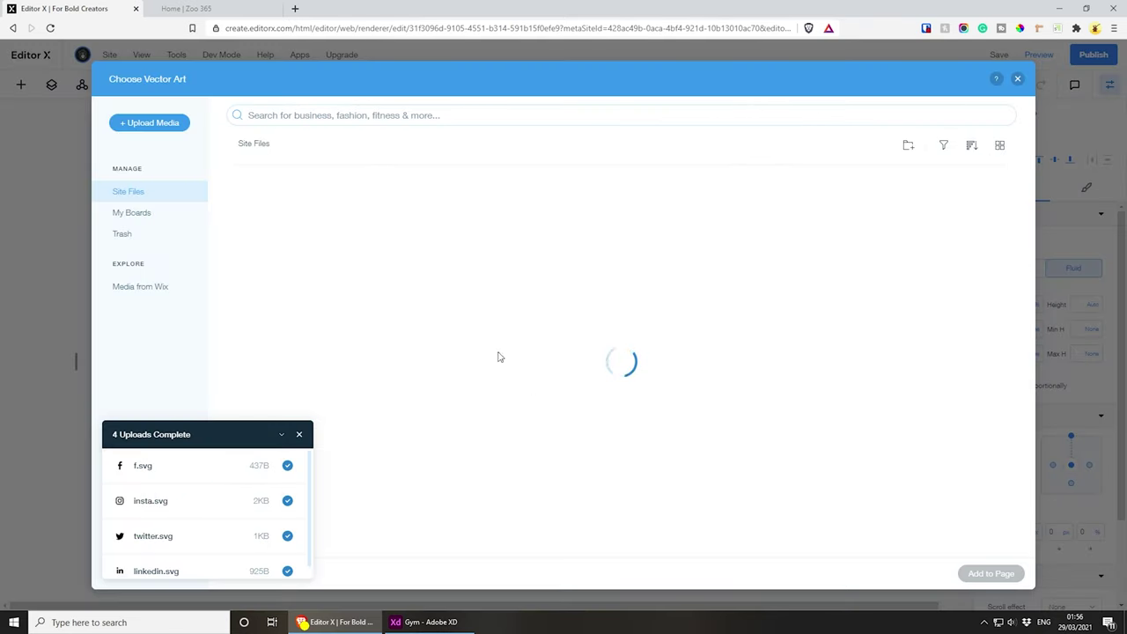
left_click(572, 225)
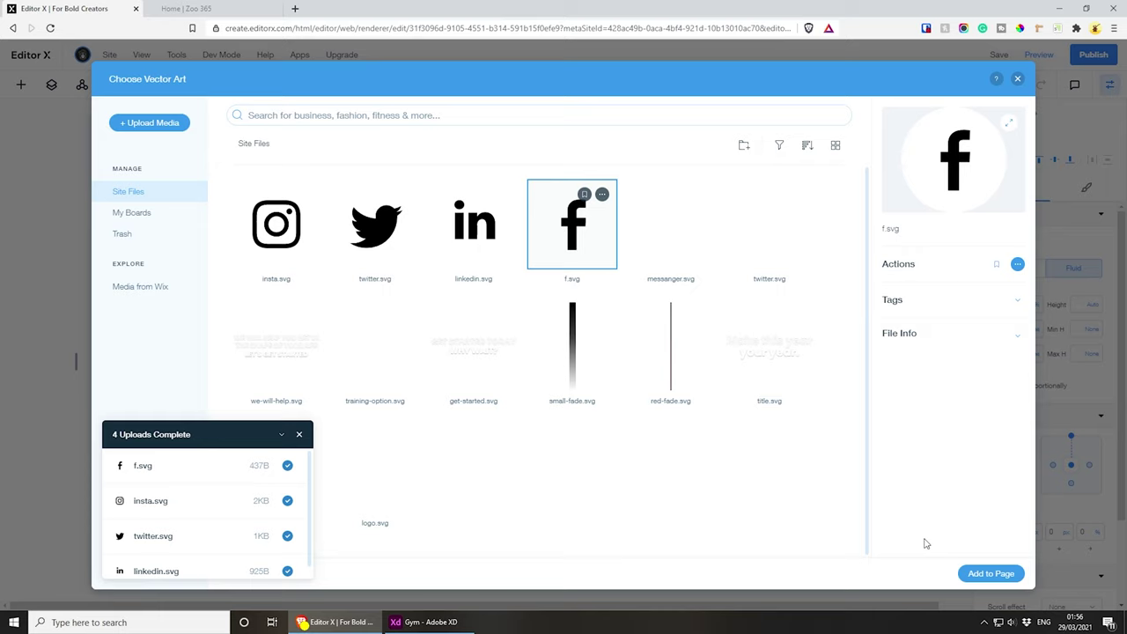
left_click(991, 574)
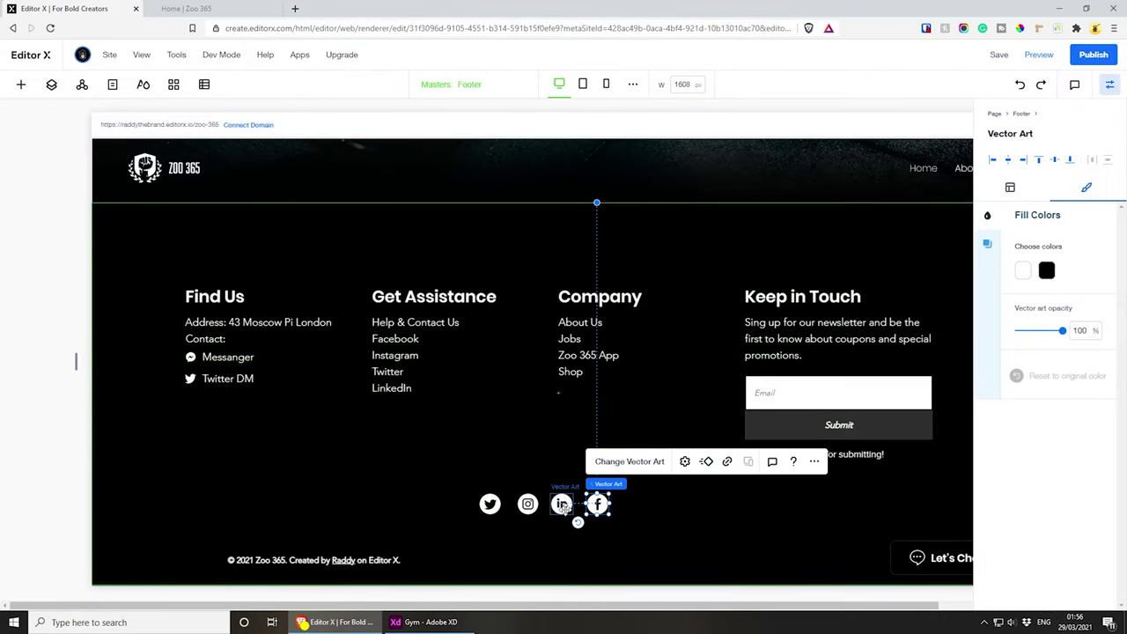
- Group the Twitter, Instagram, LinkedIn and Facebook icons into one element
left_click(562, 504, "shift")
left_click(527, 504, "shift")
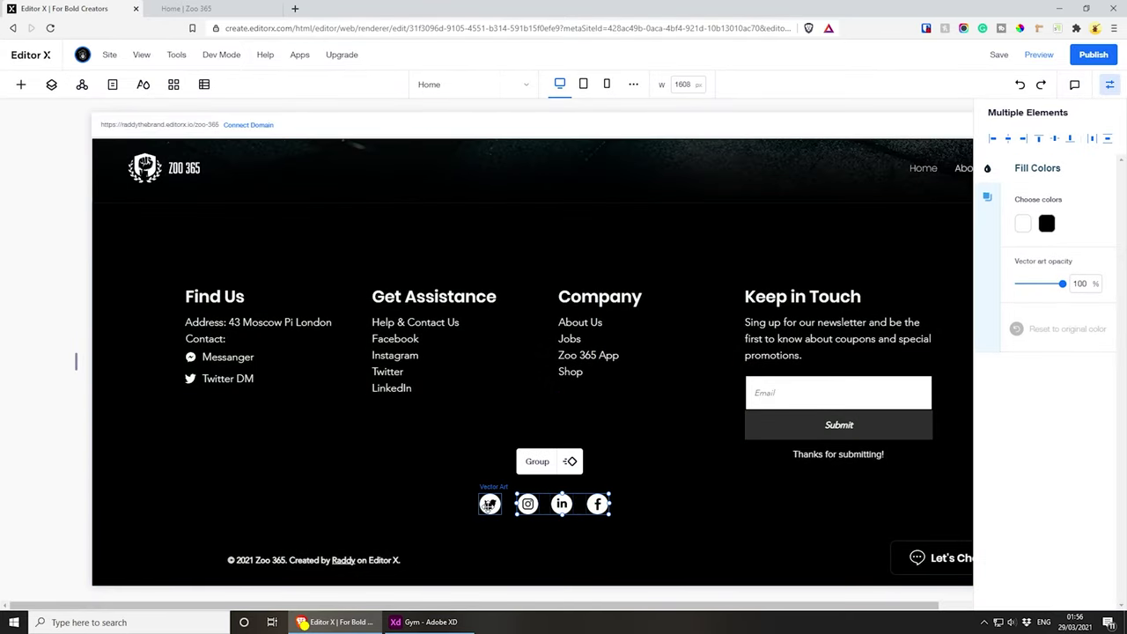
left_click(490, 505, "shift")
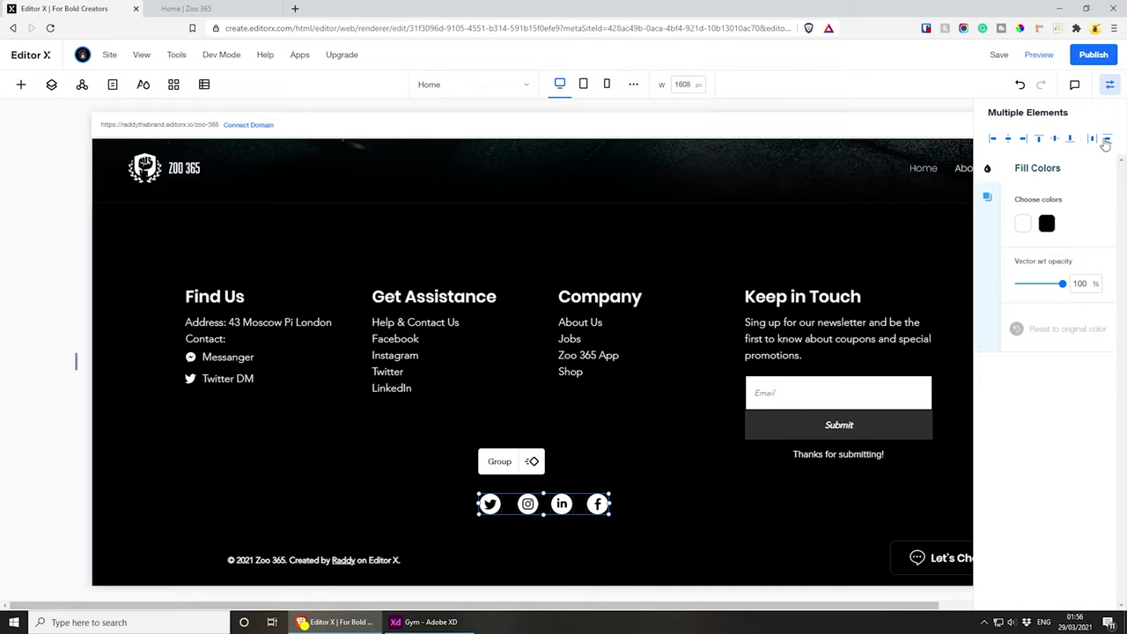
left_click(499, 462)
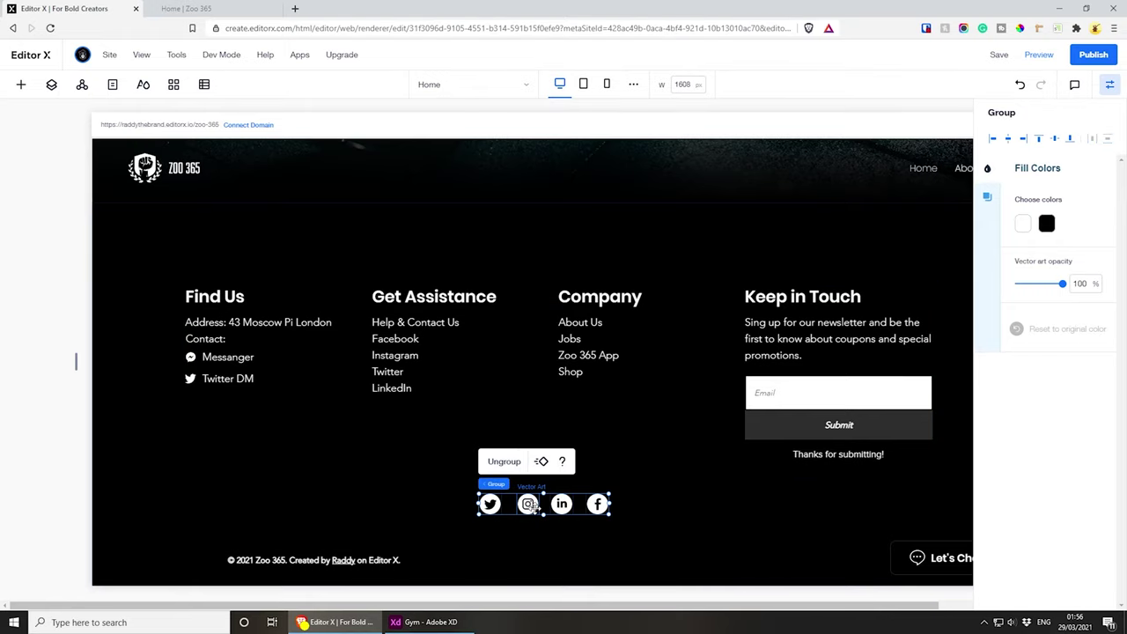
- Nudge the social icon group into the gap between the link columns and the copyright line
mouse_move(529, 504)
left_mouse_down()
mouse_move(518, 512)
mouse_move(531, 513)
left_mouse_up()
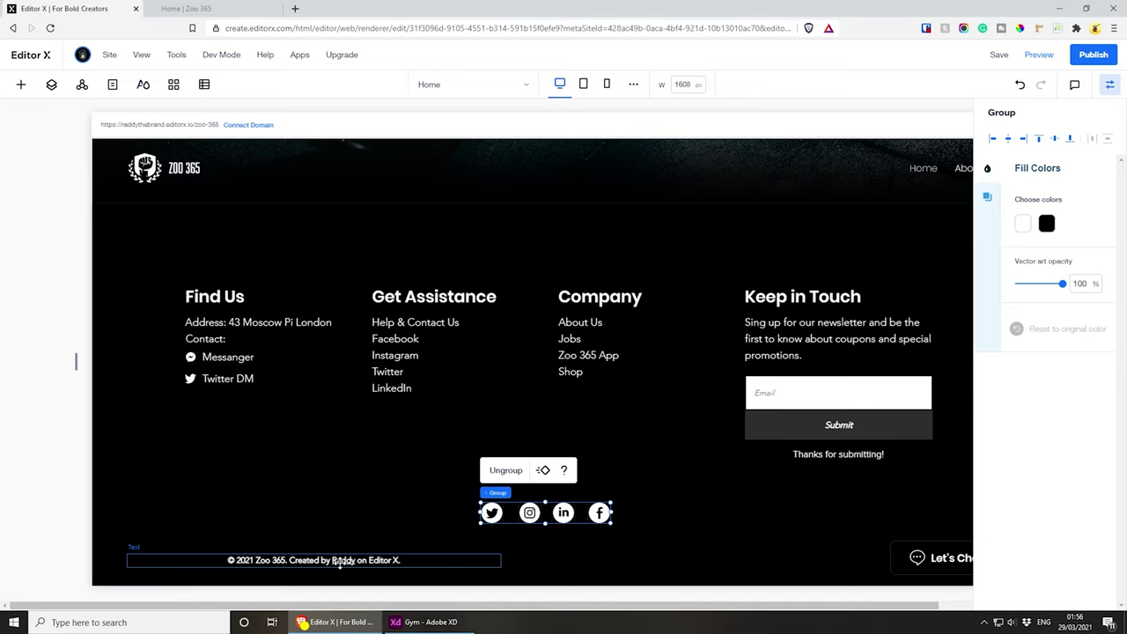
left_click(340, 562)
mouse_move(529, 513)
left_mouse_down()
mouse_move(530, 478)
mouse_move(534, 502)
left_mouse_up()
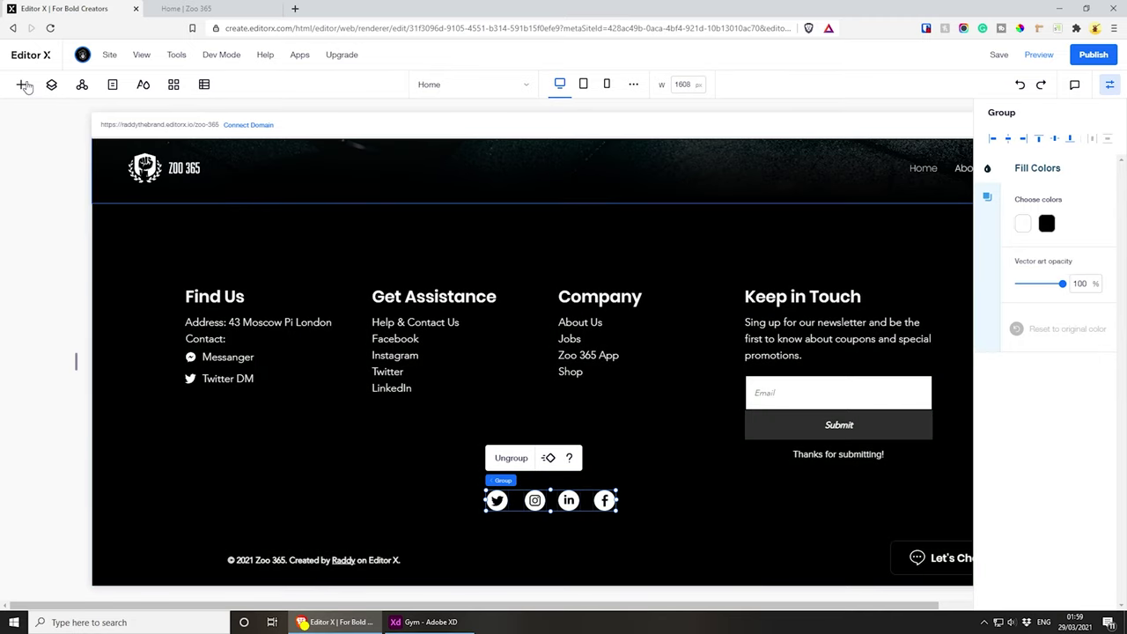
- Add a container to the footer, shrink it and place it beside the social icon group below the link columns
left_click(24, 85)
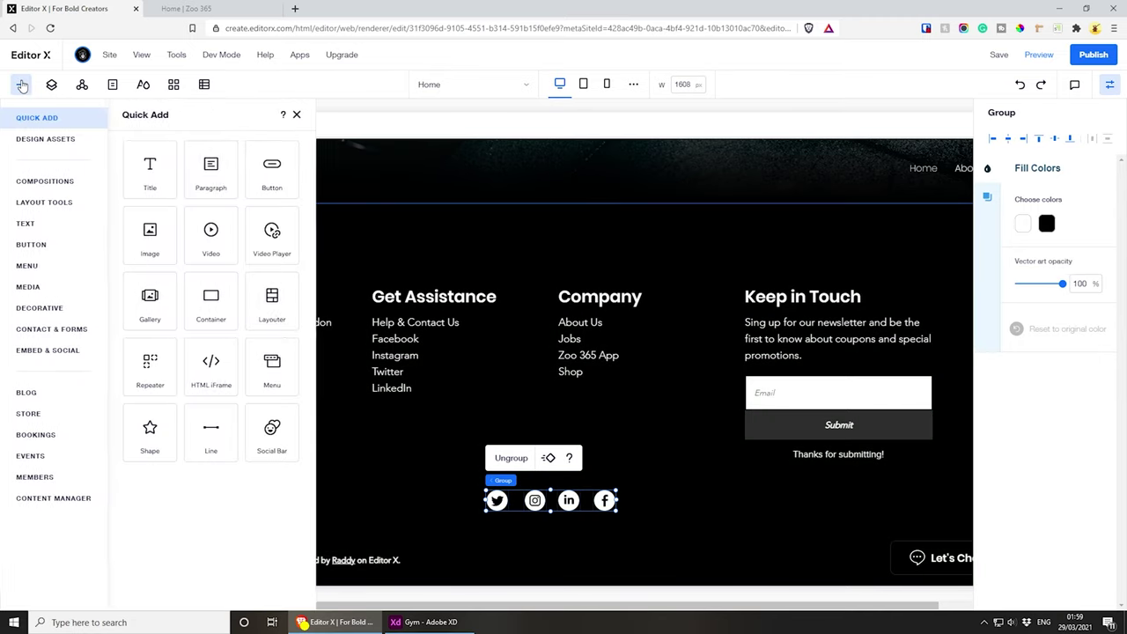
left_click(329, 367)
left_click(405, 294)
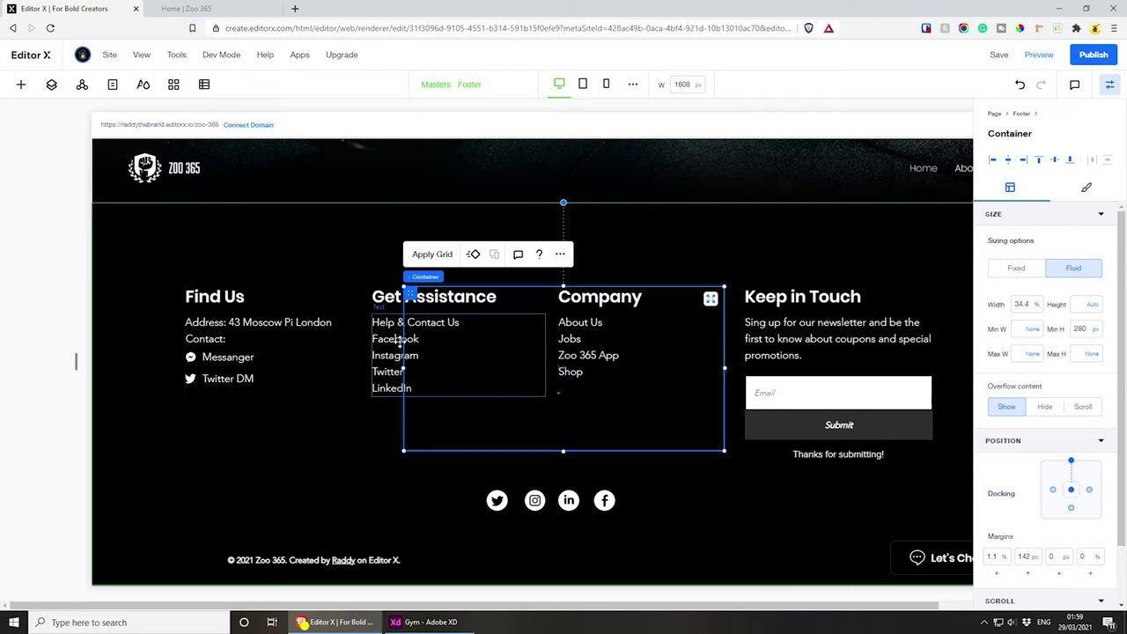
left_click_drag(398, 320, 296, 390)
left_click_drag(616, 543, 372, 405)
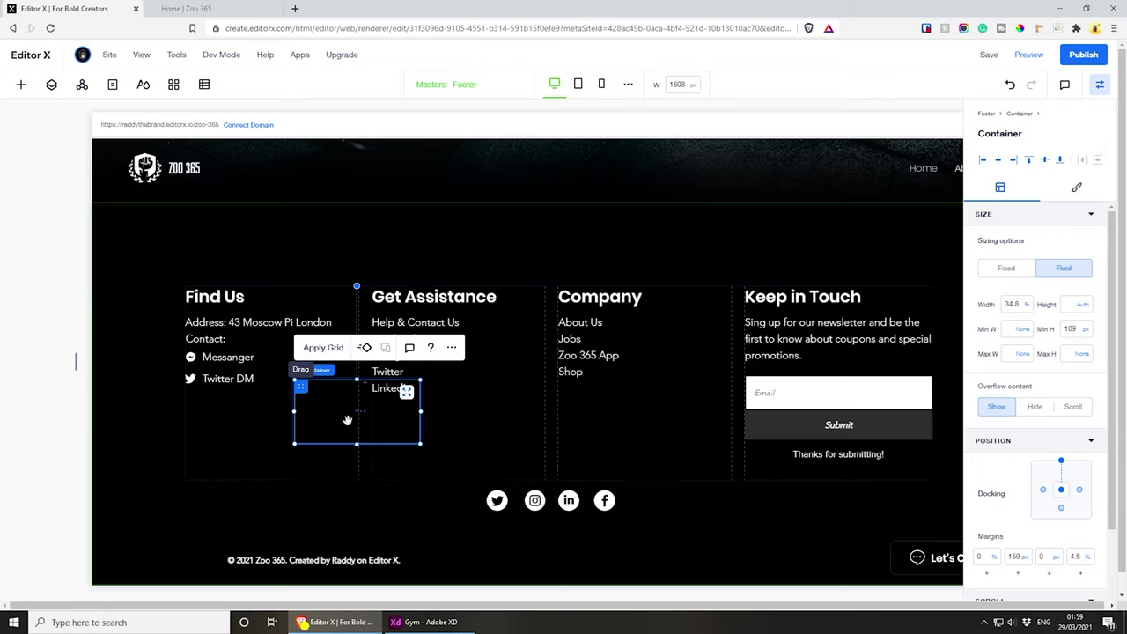
left_click_drag(488, 459, 641, 491)
- Widen the container to about 380 px and move the social icon group inside it
left_click(535, 500)
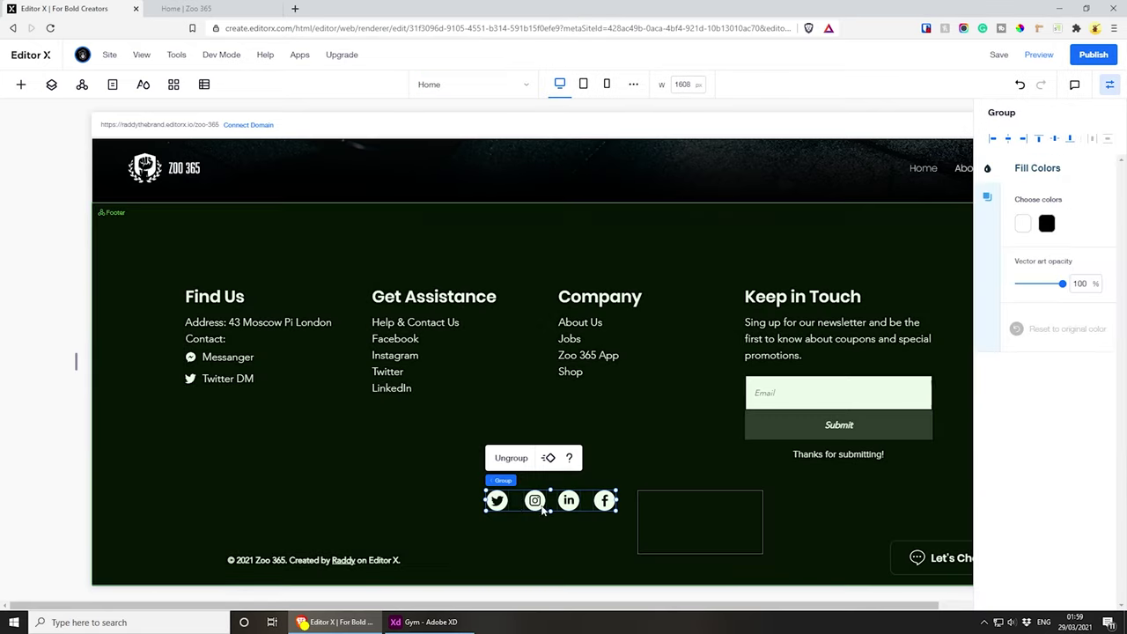
left_click_drag(535, 500, 505, 490)
left_click(646, 545)
left_click(648, 516)
left_click(628, 544)
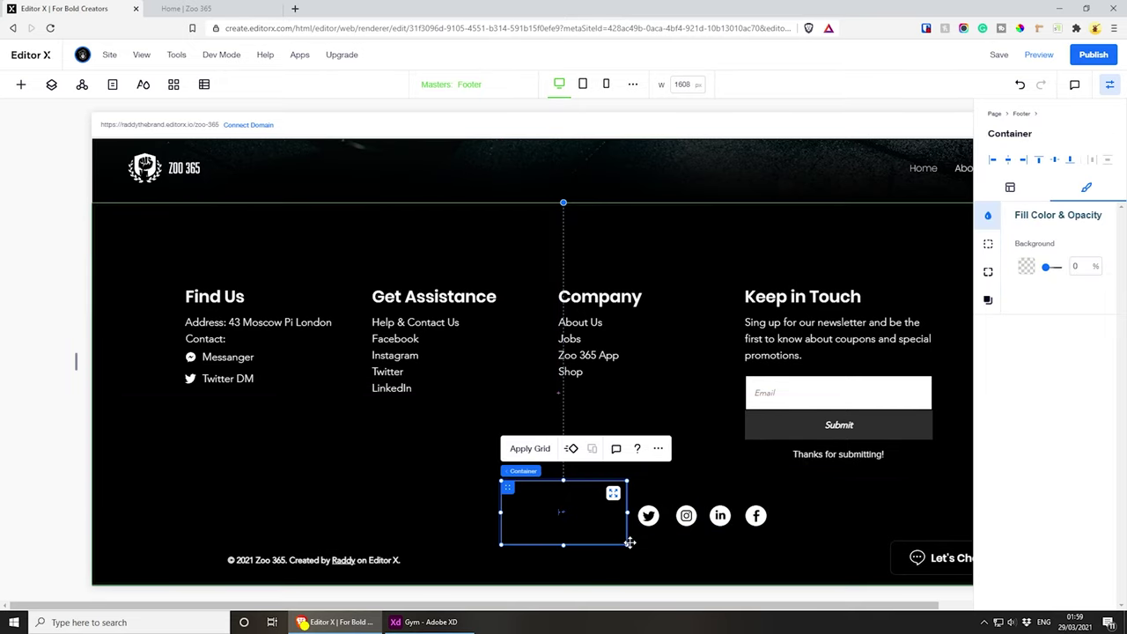
left_click_drag(628, 546, 671, 531)
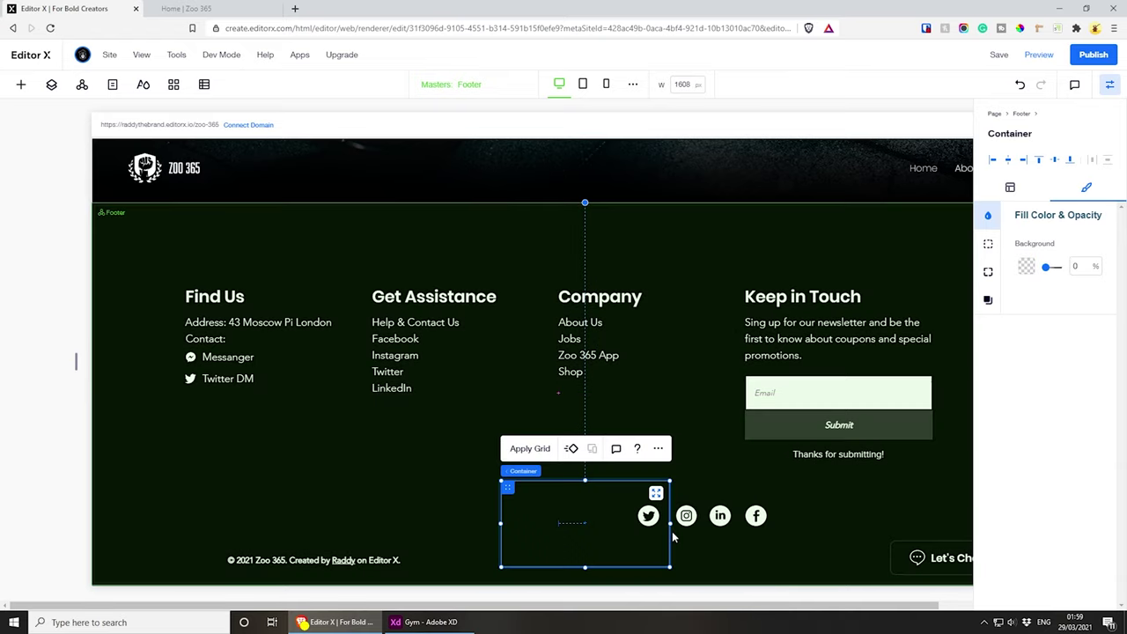
left_click(720, 516)
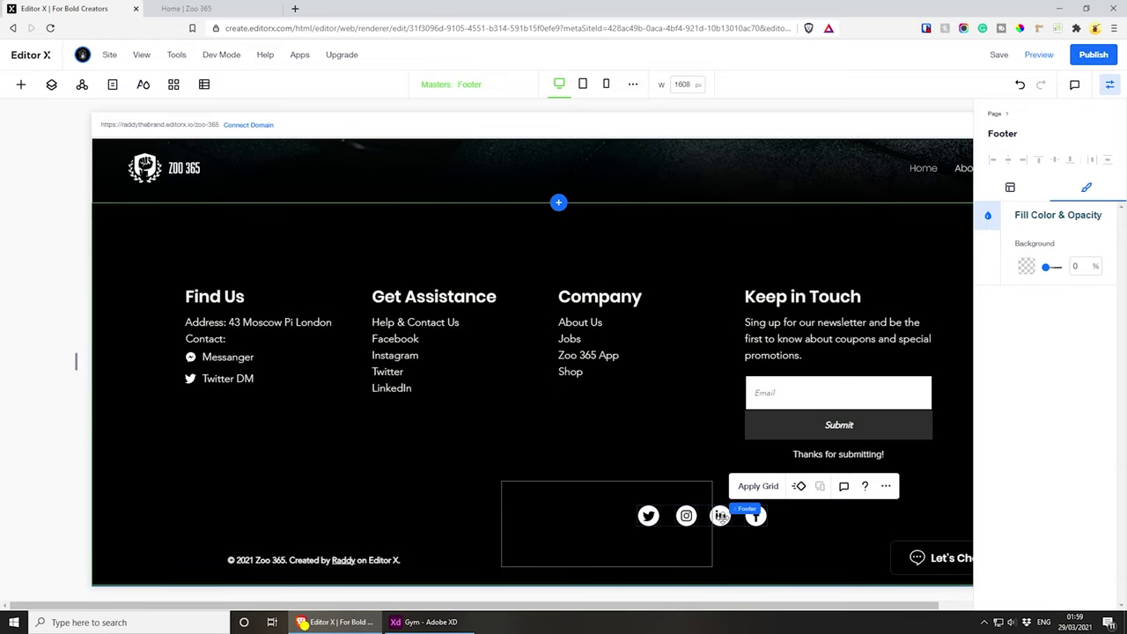
left_click(722, 517)
left_click_drag(722, 518, 629, 528)
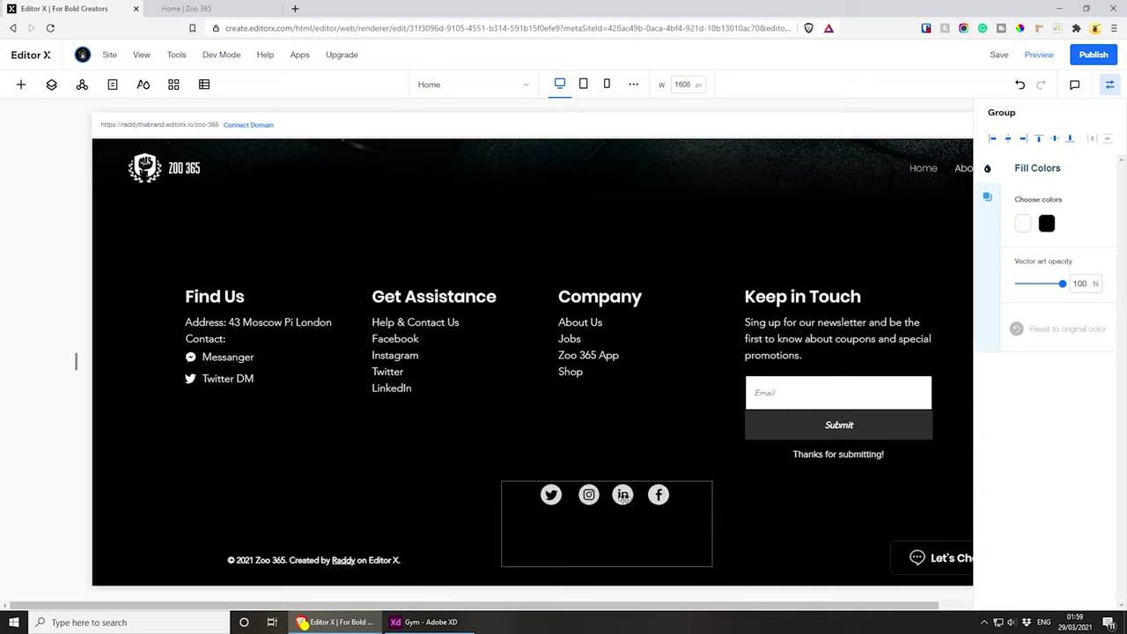
- Centre the icon container horizontally in the footer and reduce its height to fit the row of icons
left_click(629, 558)
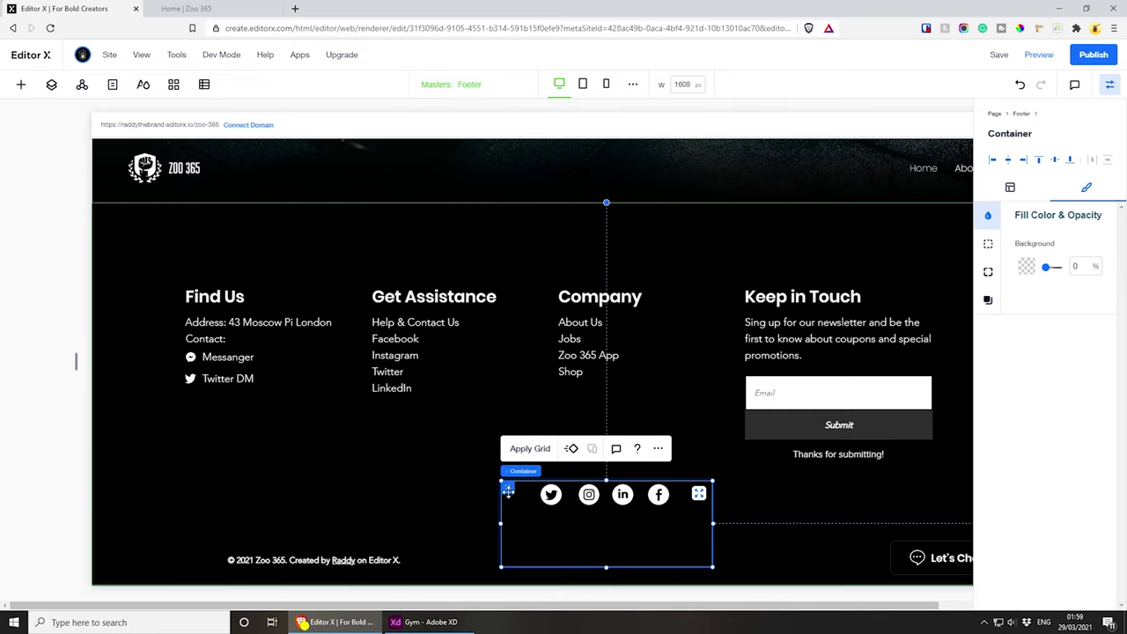
mouse_move(458, 487)
left_mouse_down()
mouse_move(435, 493)
mouse_move(458, 486)
left_mouse_up()
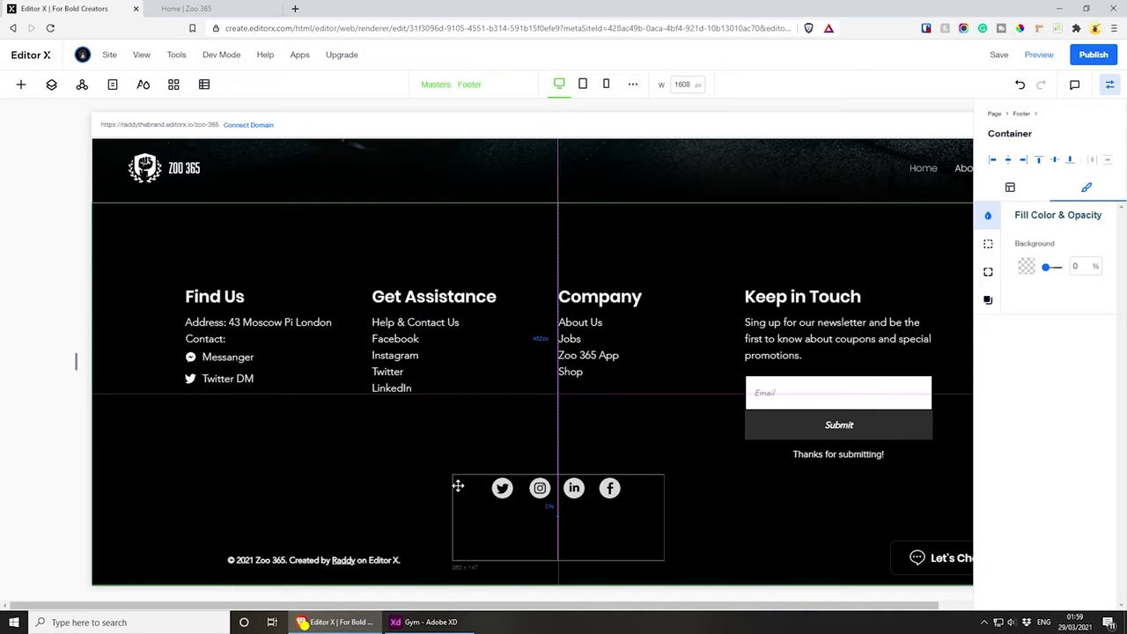
left_click_drag(568, 567, 561, 503)
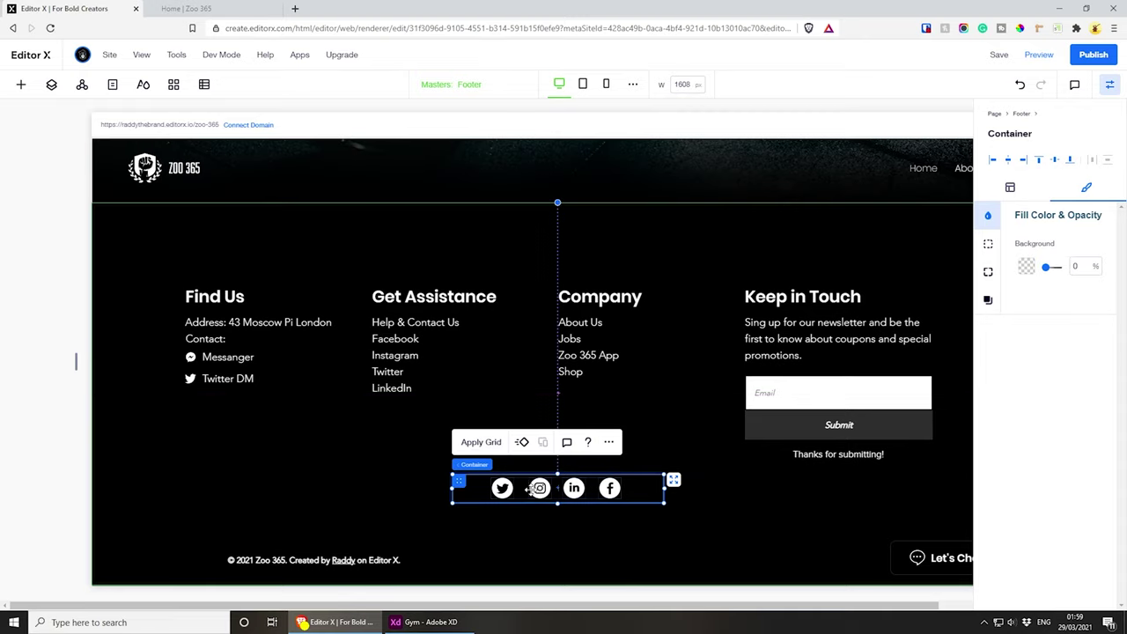
left_click(539, 489)
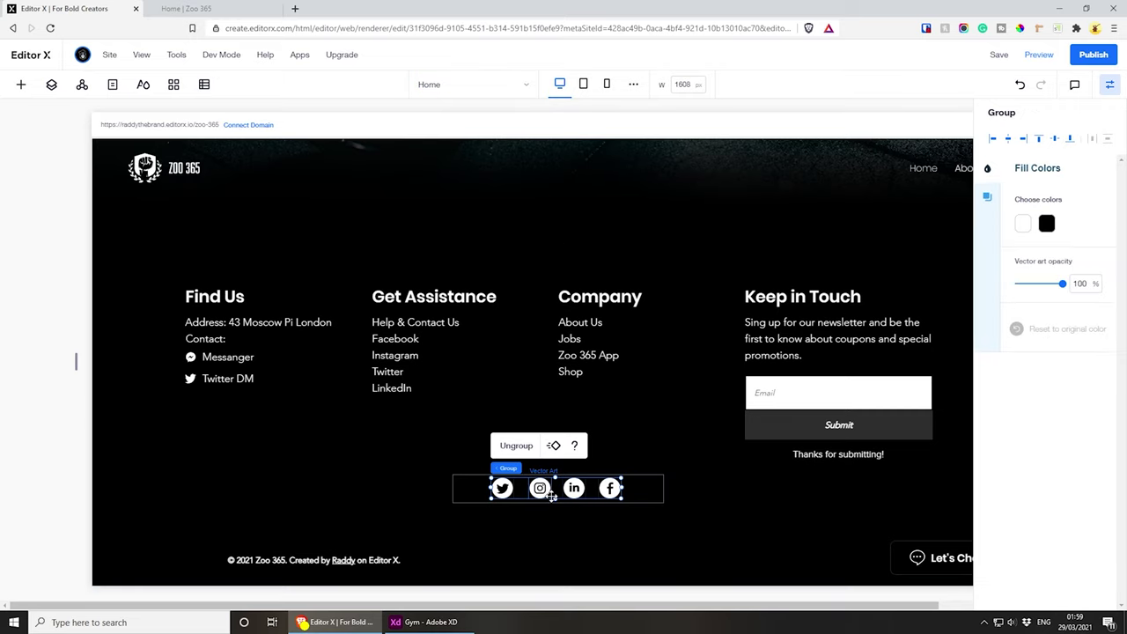
left_click(465, 494)
- Move the icon container directly below the link columns and stack it with the columns container
mouse_move(456, 480)
left_mouse_down()
mouse_move(455, 496)
mouse_move(455, 486)
left_mouse_up()
left_click(400, 443, "shift")
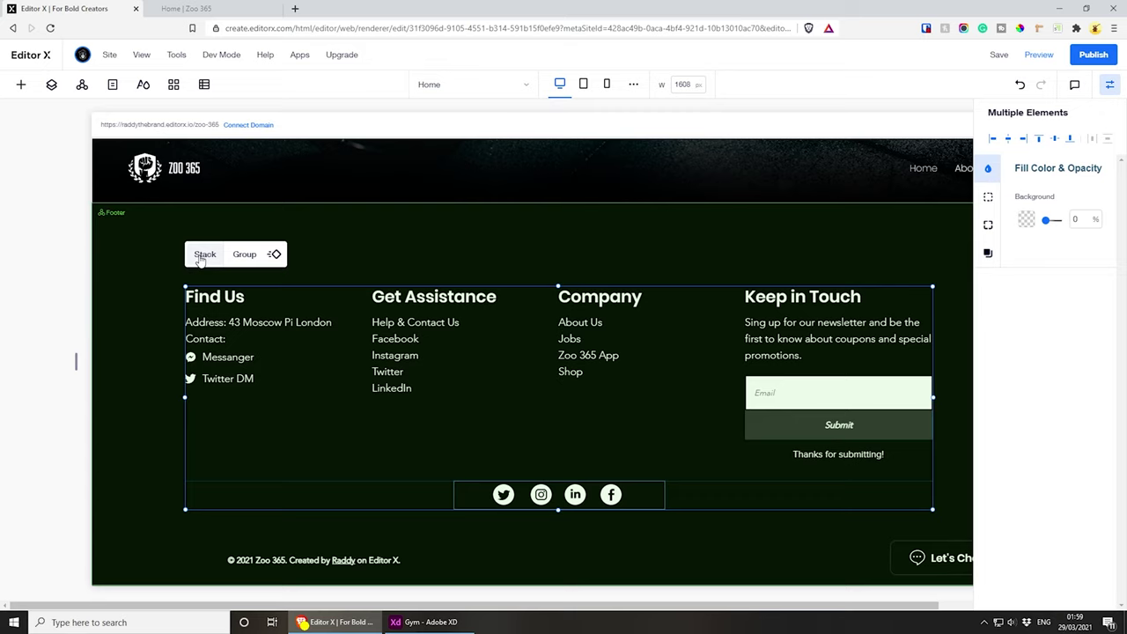
left_click(203, 255)
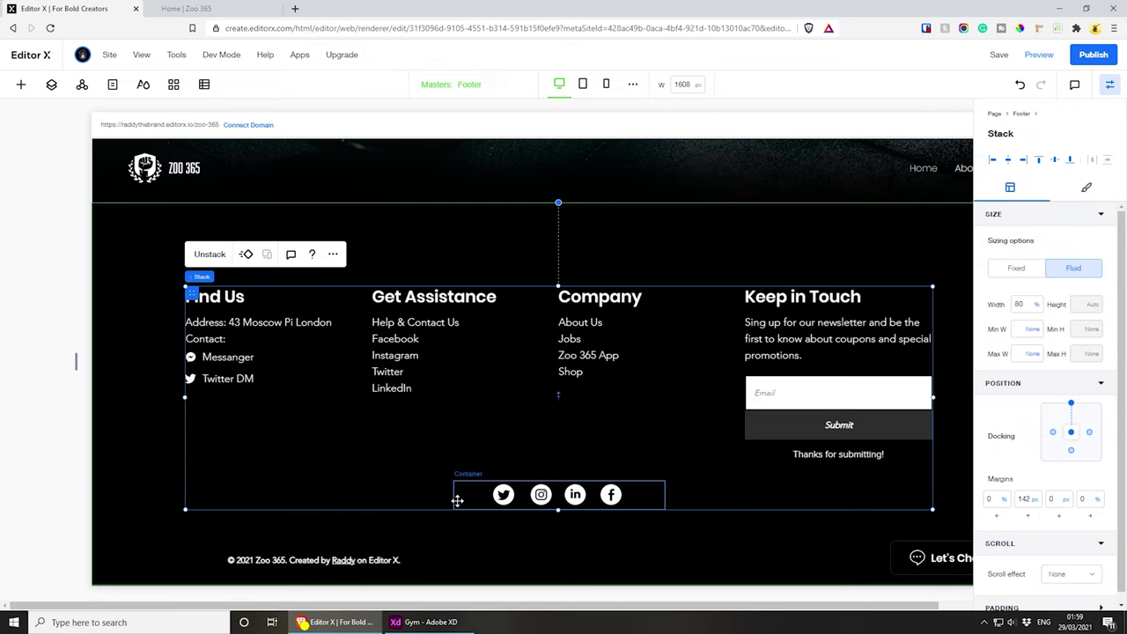
- Set the border width of the social icon container to 0 px
left_click(457, 500)
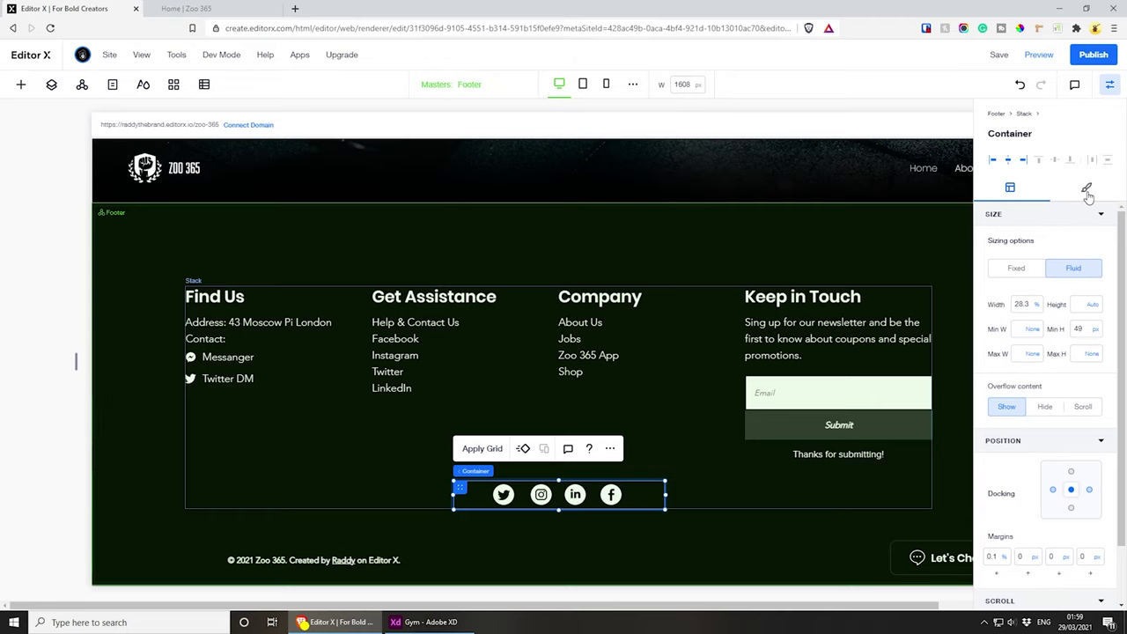
left_click(1087, 190)
left_click(989, 247)
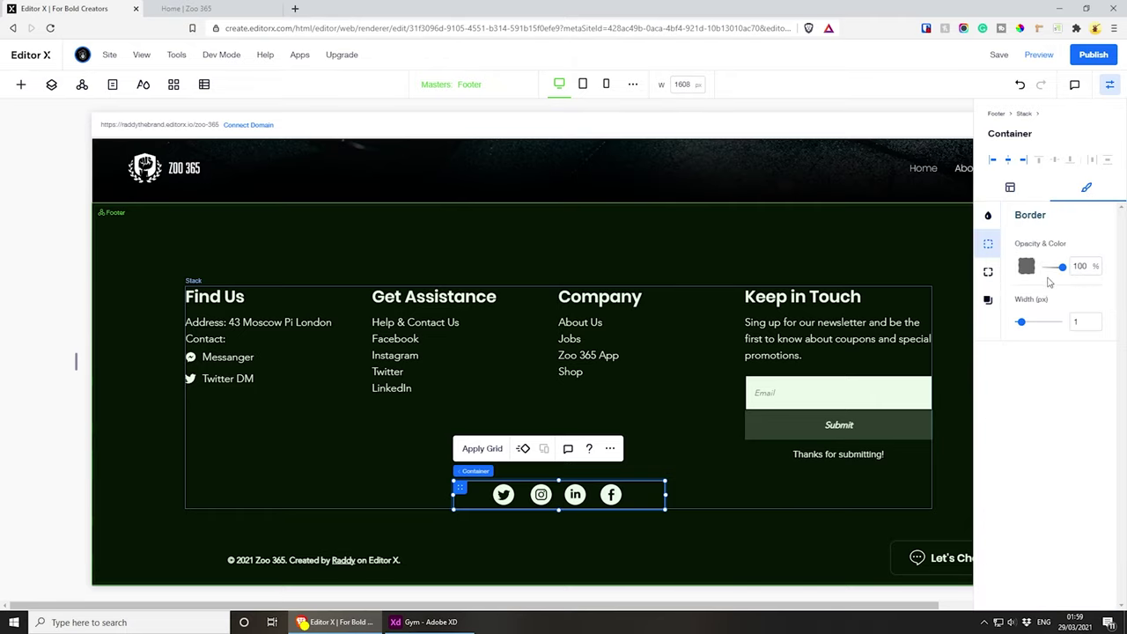
type("0")
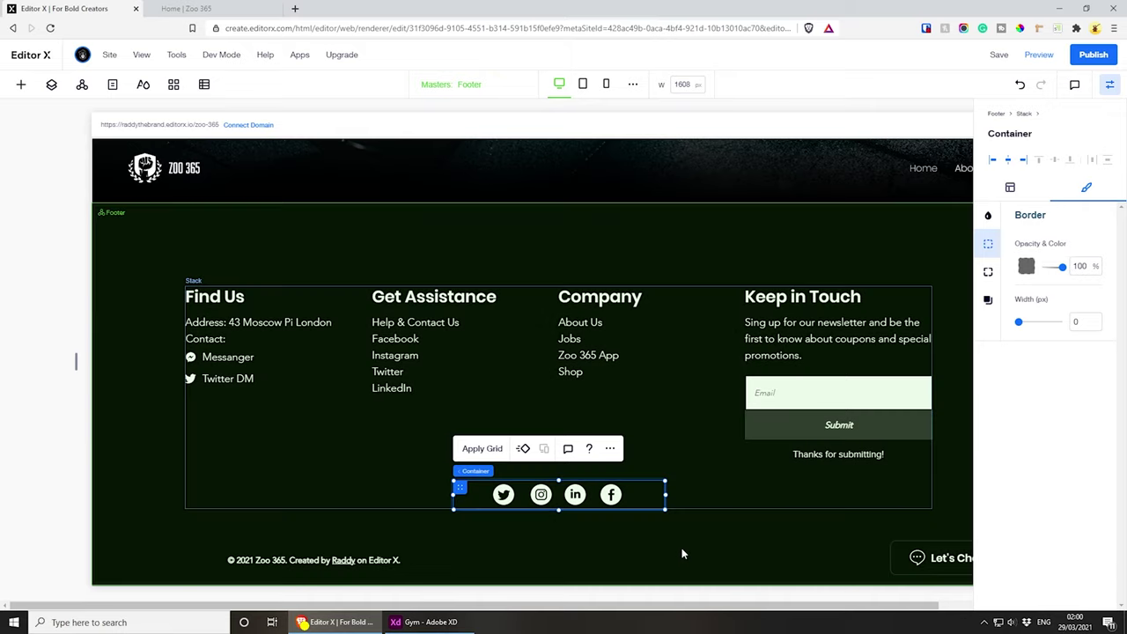
left_click(682, 548)
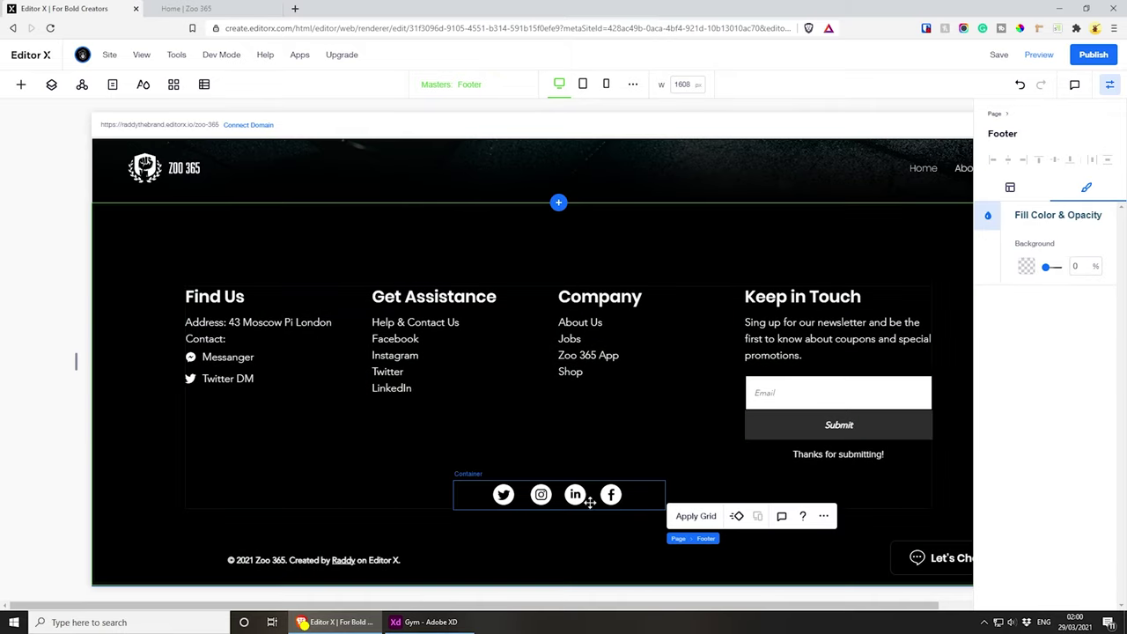
- Move the copyright text up below the social icons, aligned with the Find Us column, and stack it with the footer content
left_click(286, 561)
left_click_drag(297, 552, 295, 513)
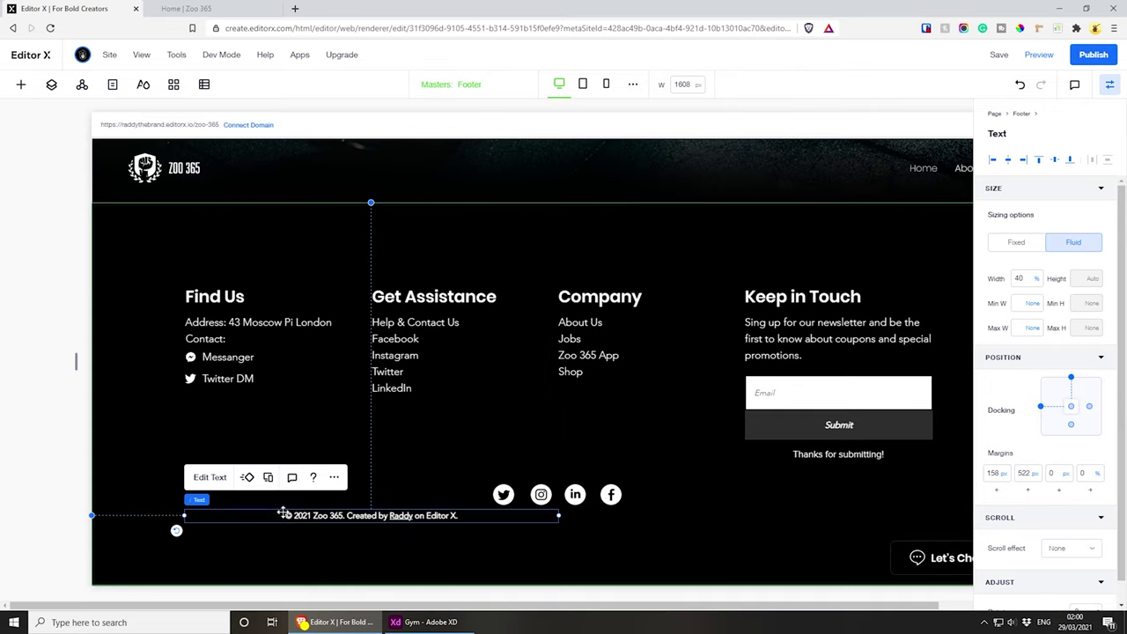
left_click(395, 503, "shift")
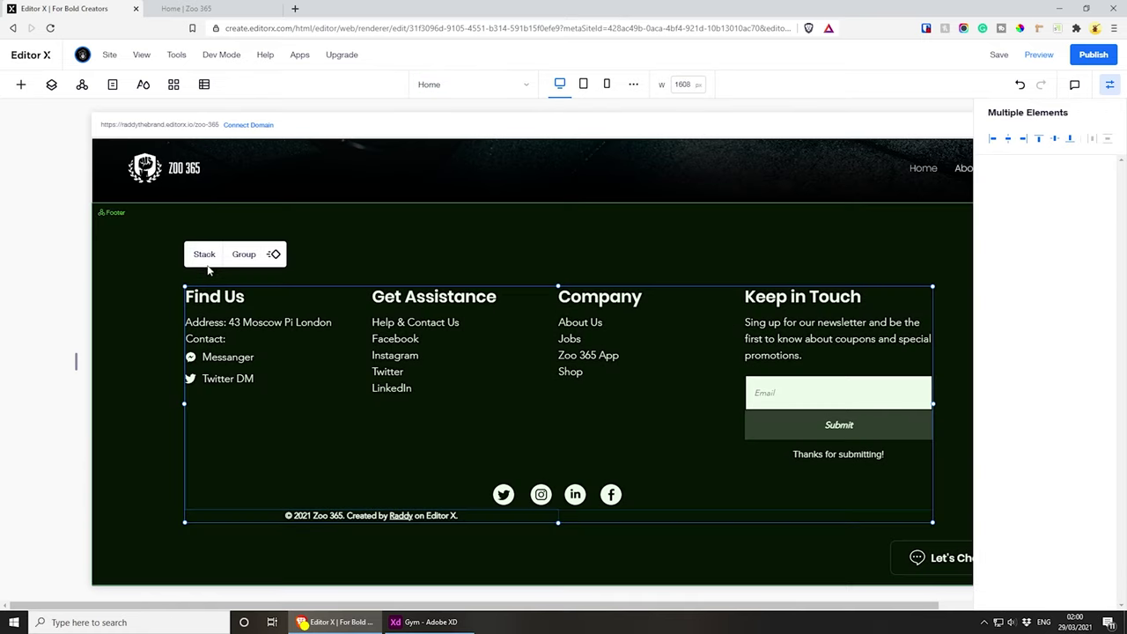
left_click(203, 255)
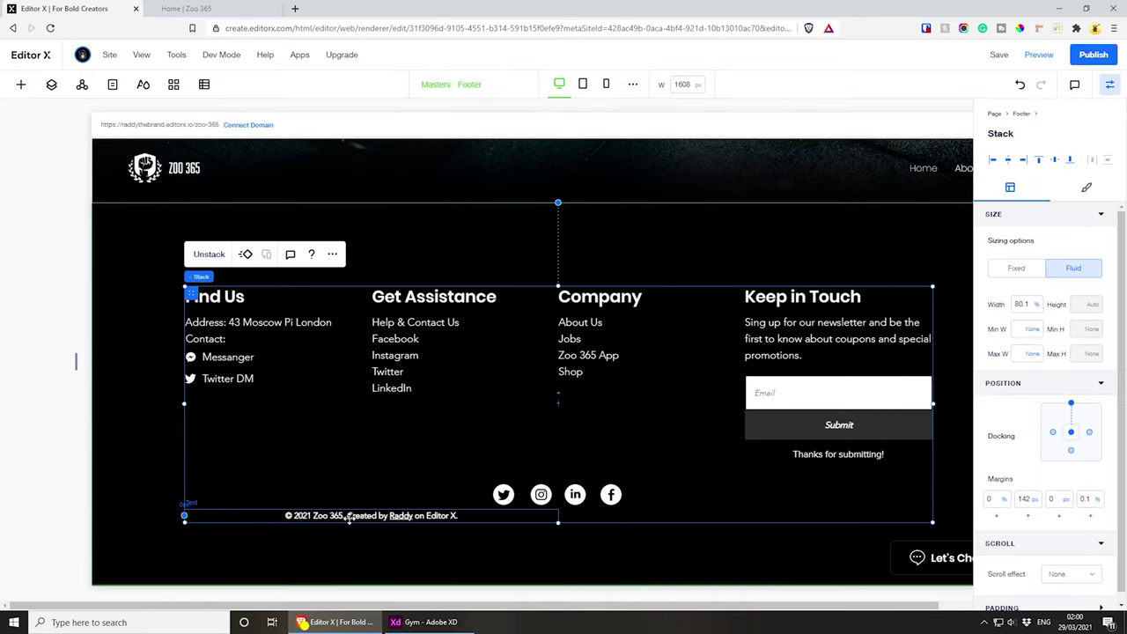
- Move the copyright text slightly lower, out of the stack, and left-align it
left_click(341, 520)
left_click_drag(354, 515, 354, 529)
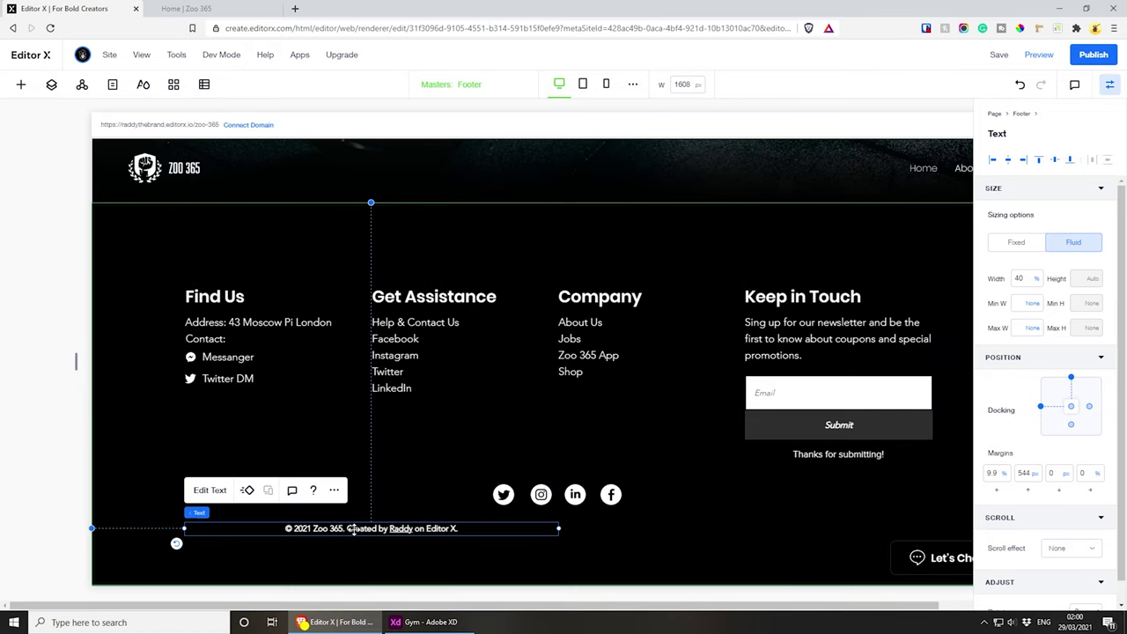
left_click(210, 490)
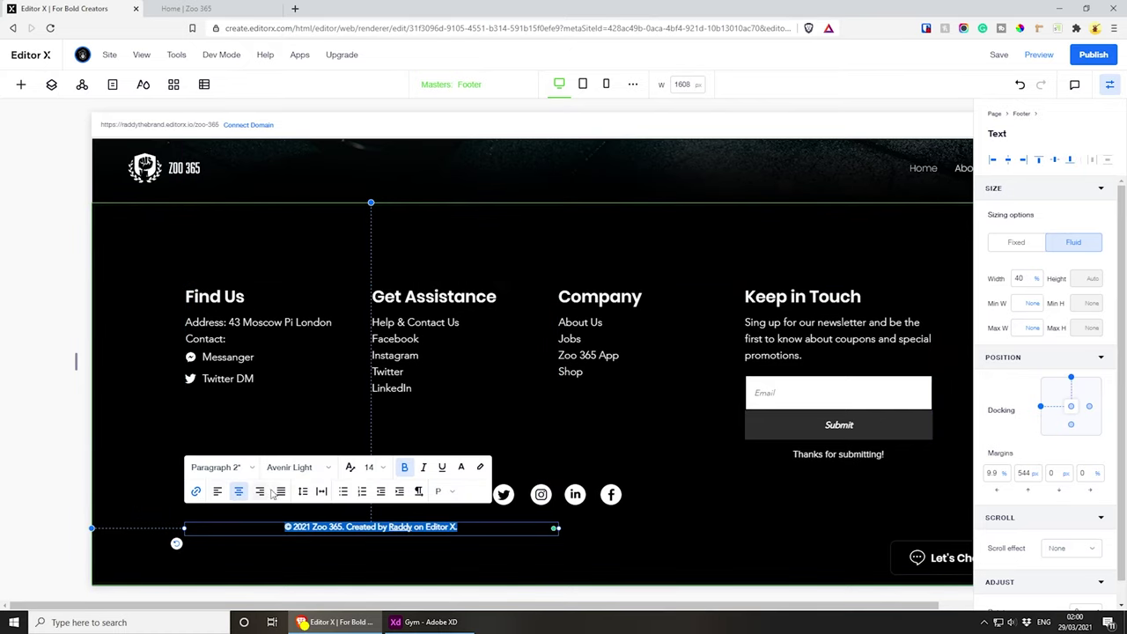
left_click(217, 491)
left_click(588, 564)
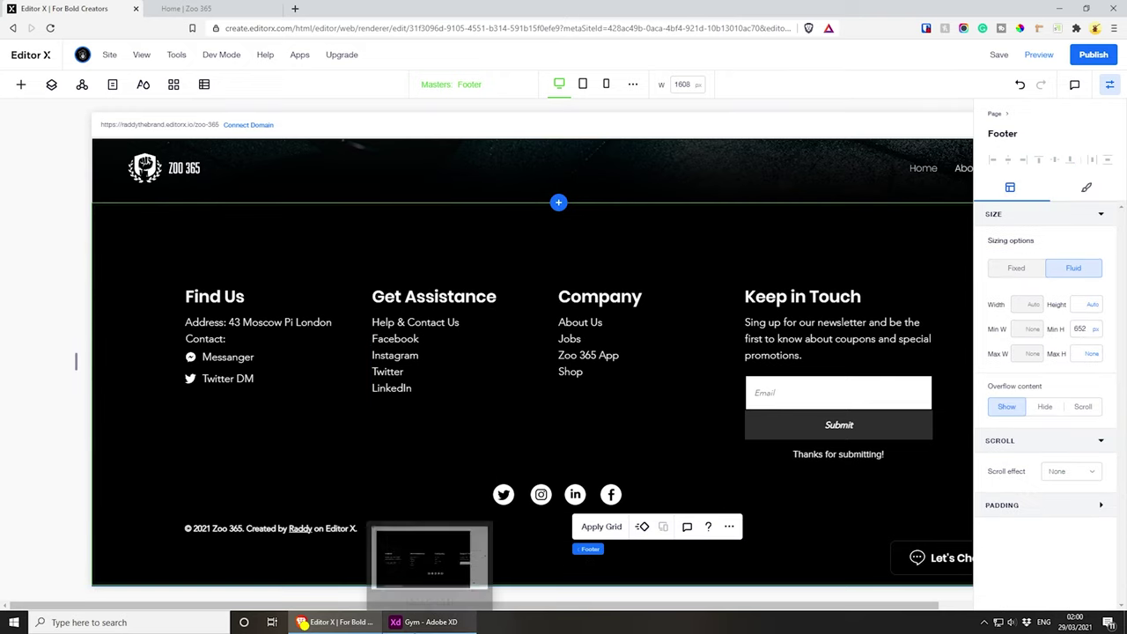
- Switch to Adobe XD and export the footer's faded fist-logo background as an optimized SVG with embedded images to the Desktop
left_click(426, 622)
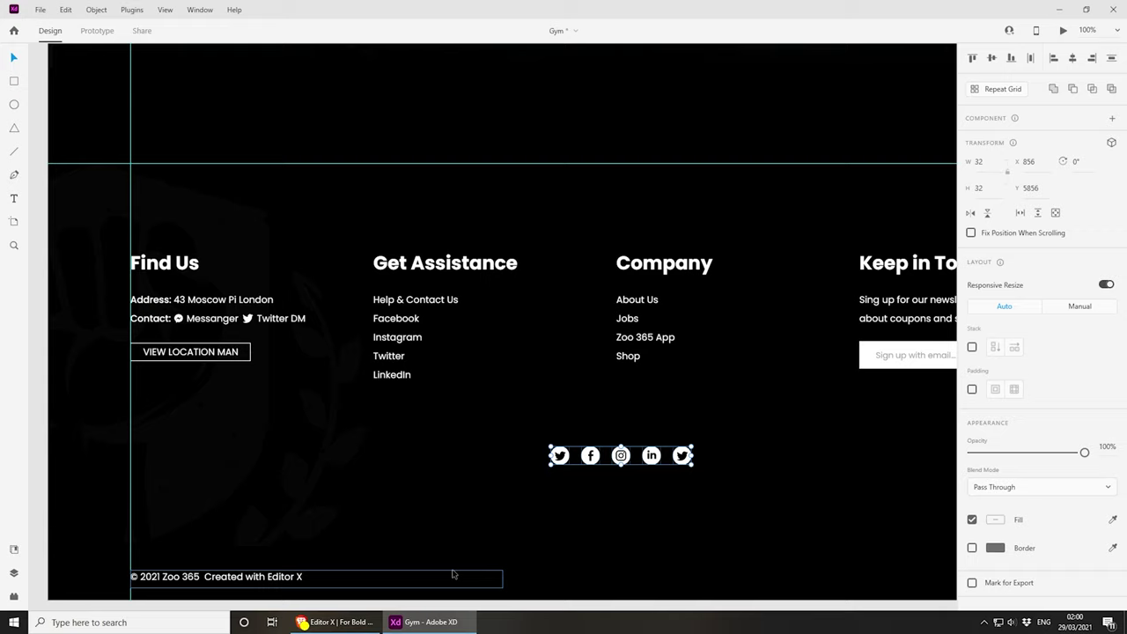
left_click(644, 533)
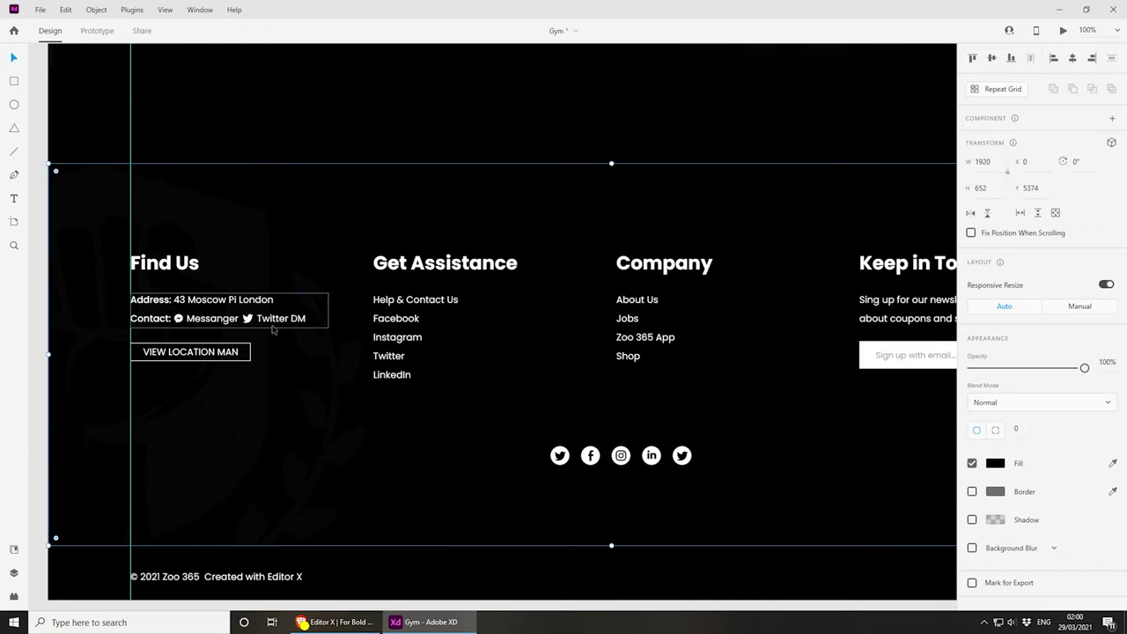
left_click(408, 622)
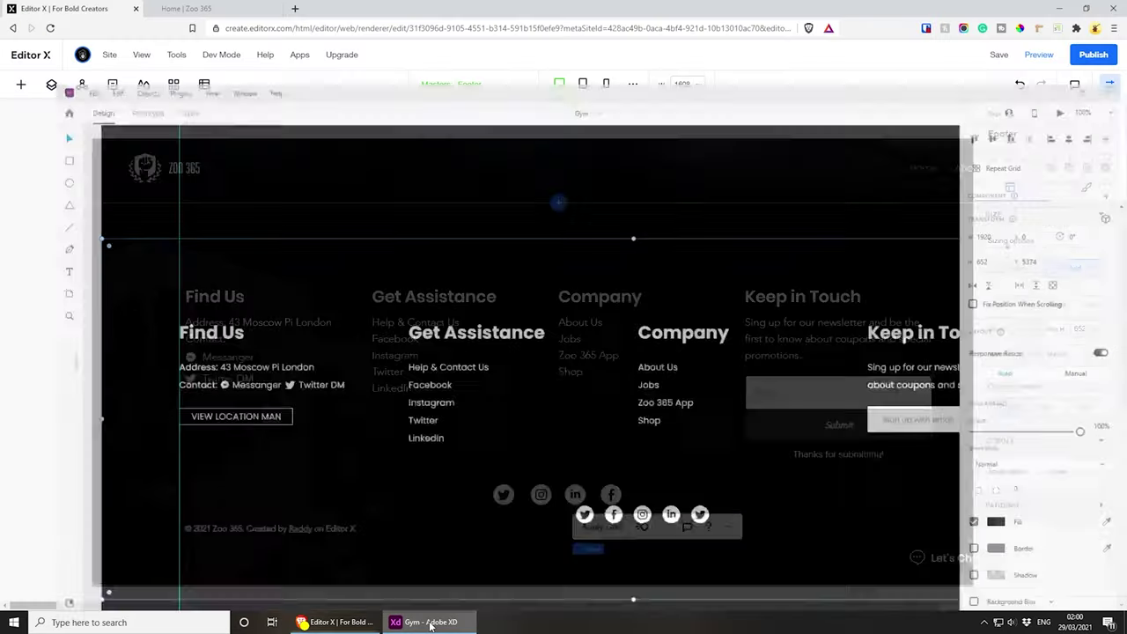
left_click(419, 621)
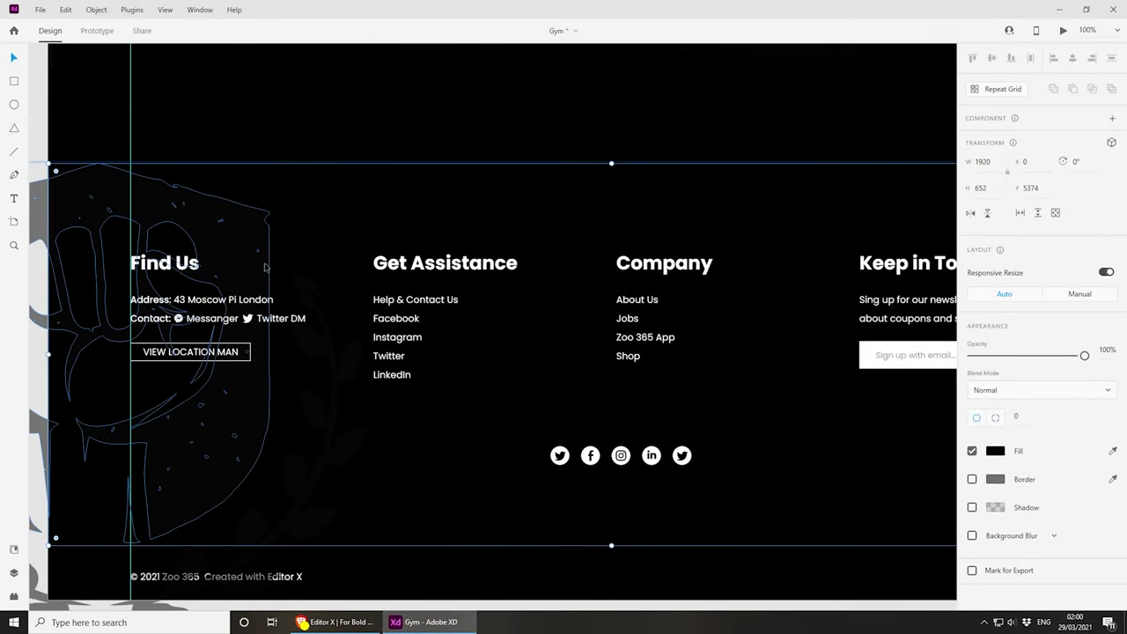
double_click(255, 393)
left_click(320, 406)
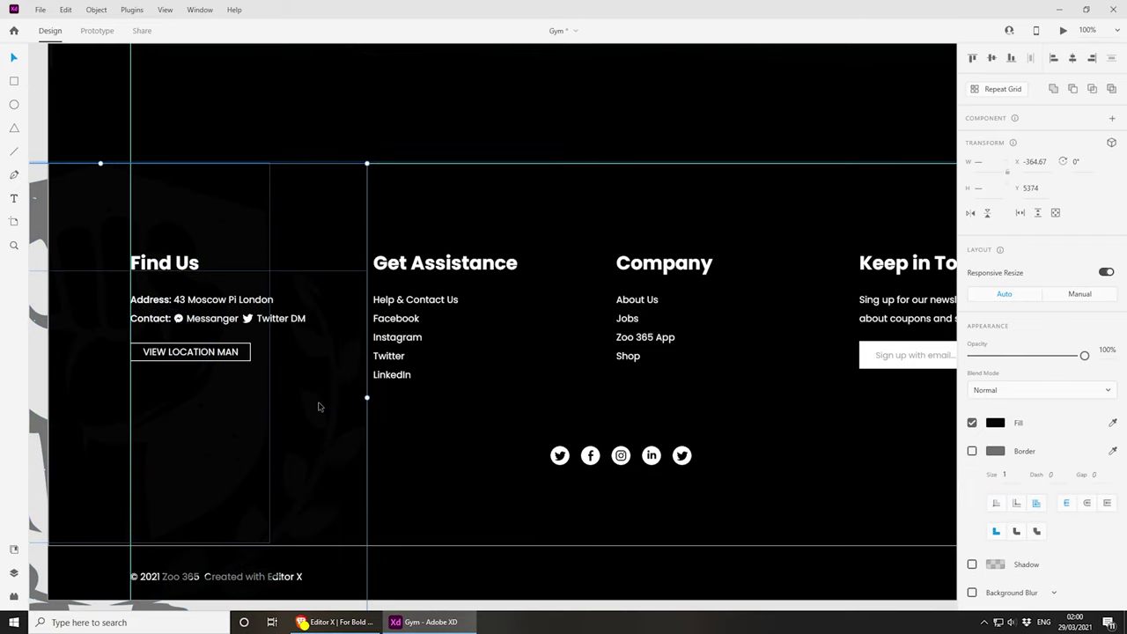
key("Escape")
left_click(40, 9)
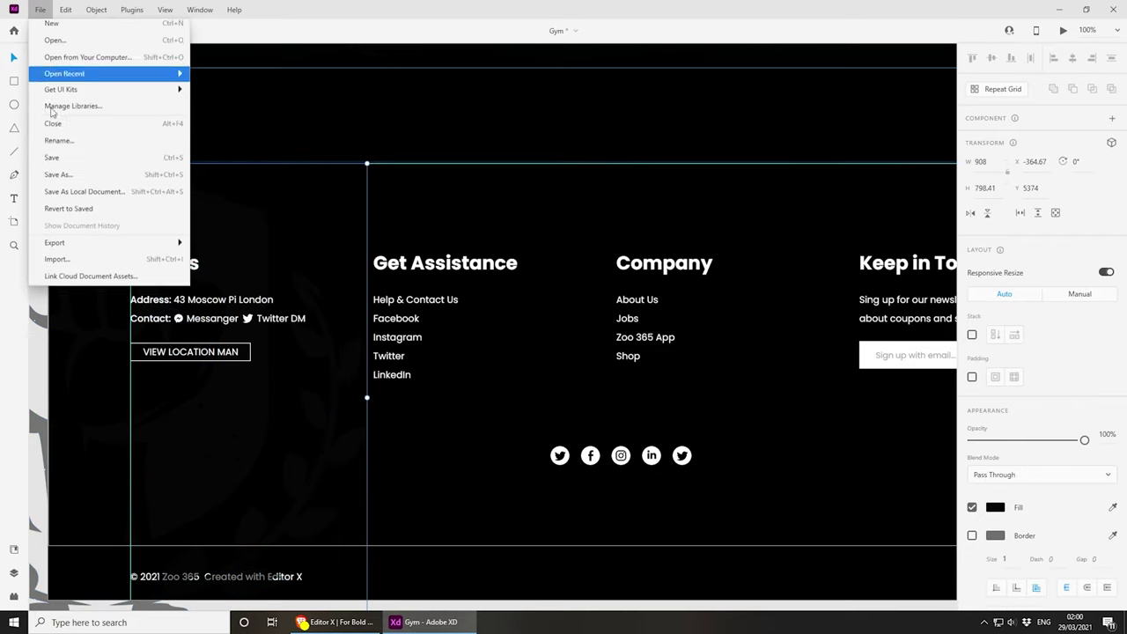
mouse_move(106, 247)
left_click(239, 266)
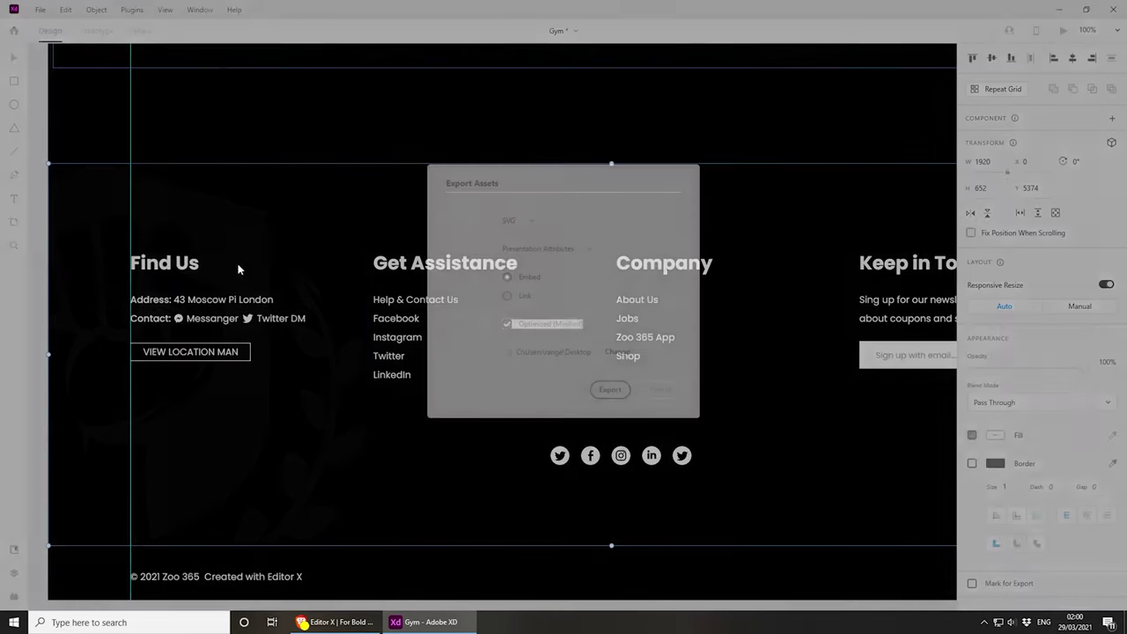
left_click(609, 389)
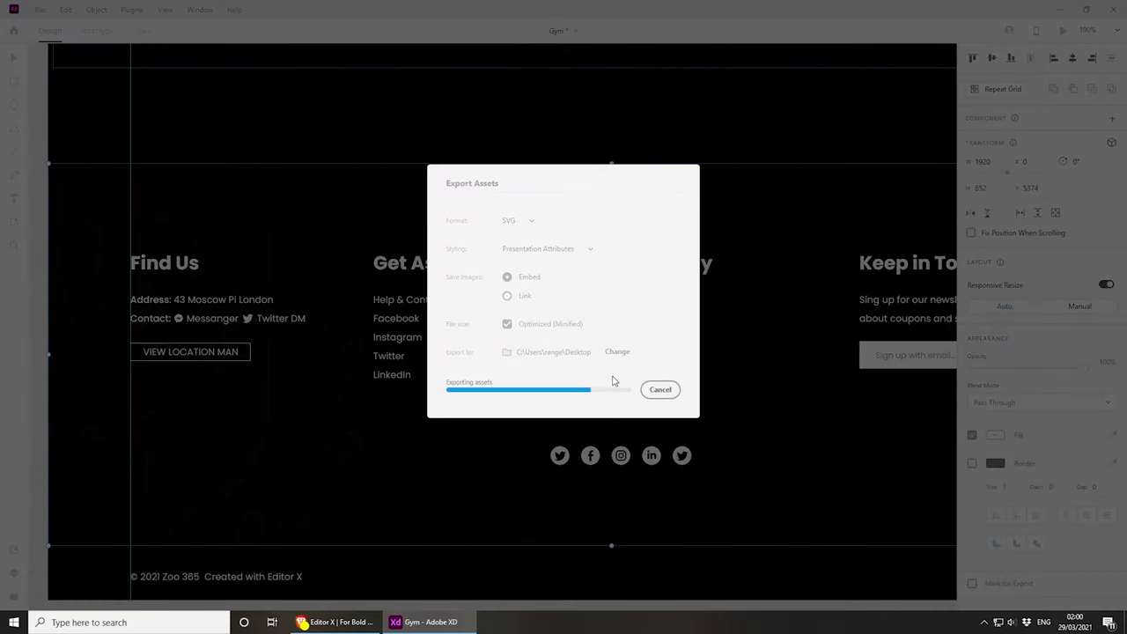
- Switch back to Editor X and add a basic shape to the footer
key("alt+Tab")
left_click(21, 85)
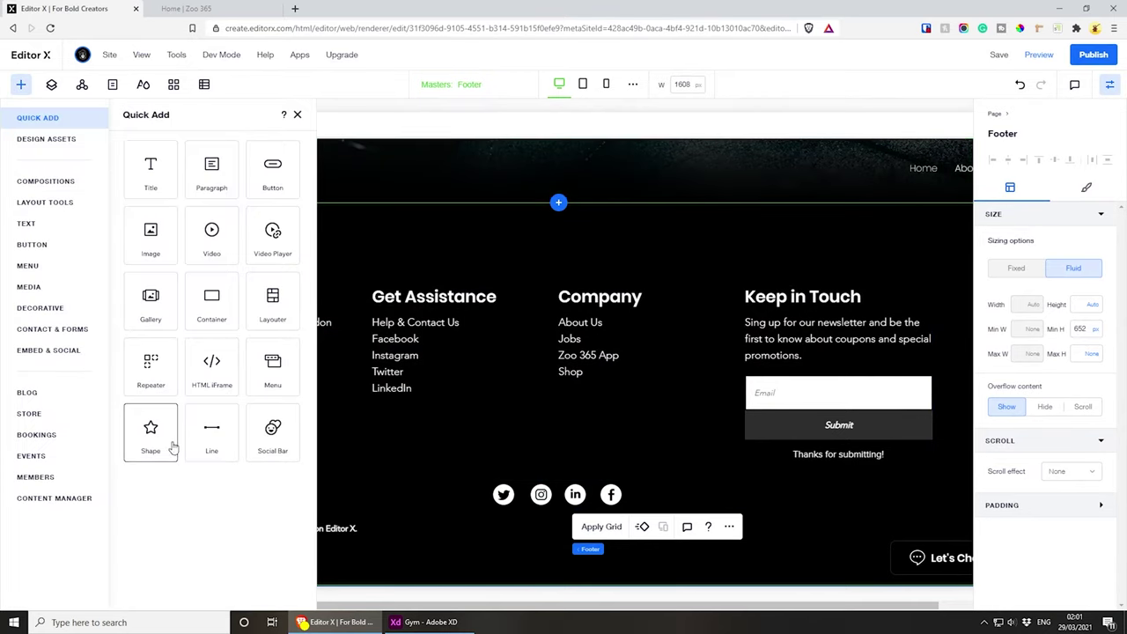
left_click(342, 442)
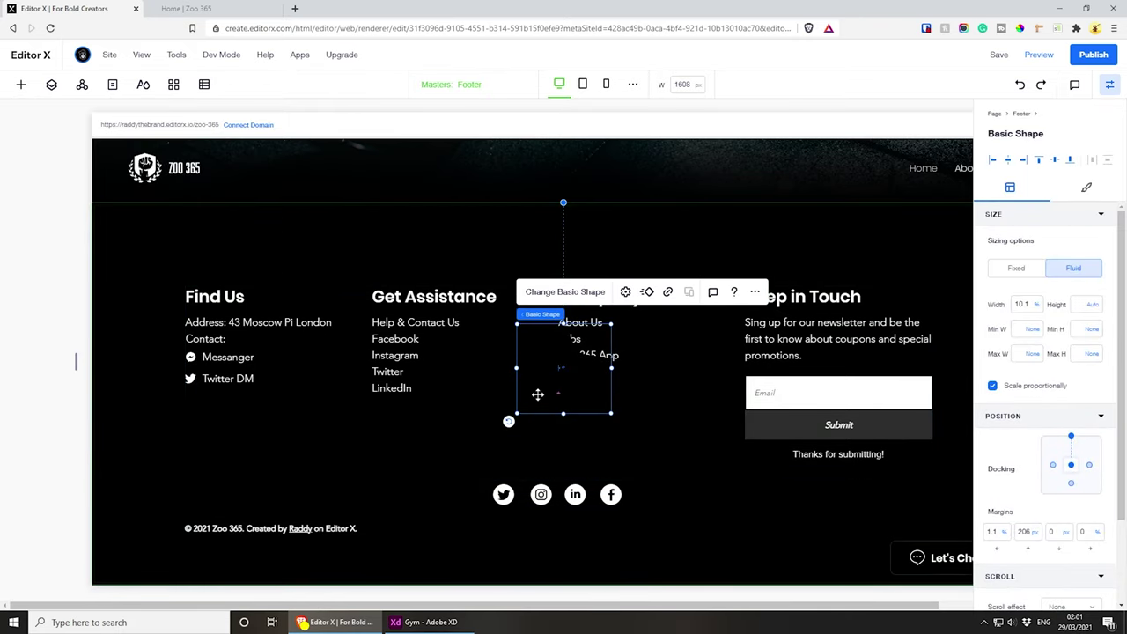
- Replace the basic shape with the exported footer-logo.svg by uploading it to the site files and adding it to the page
left_click(536, 294)
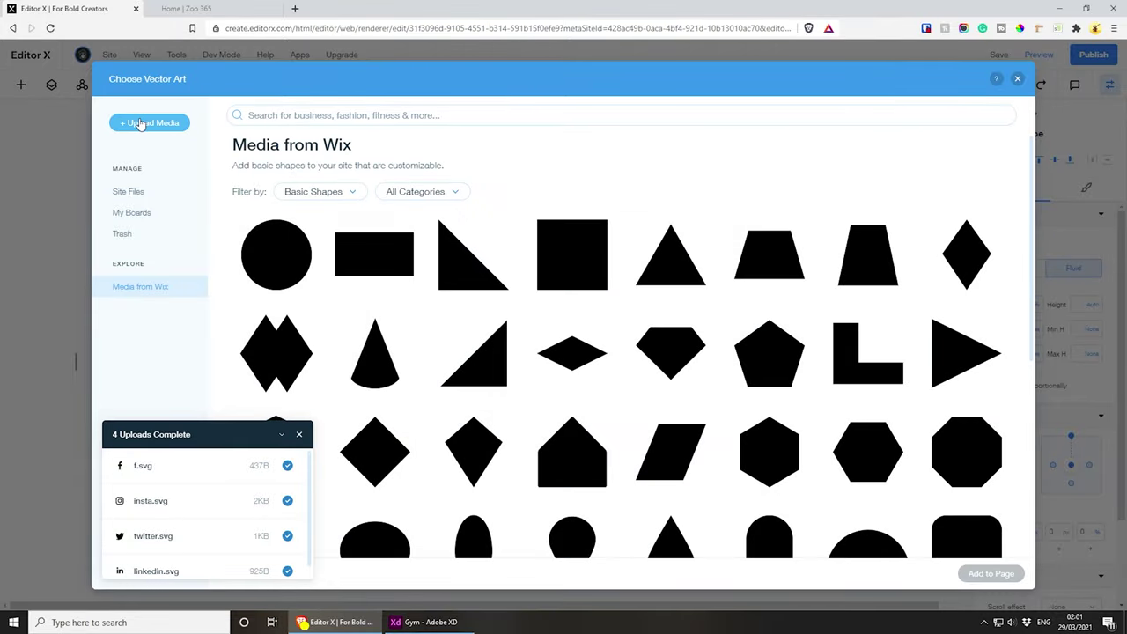
left_click(141, 123)
left_click_drag(1126, 132, 649, 443)
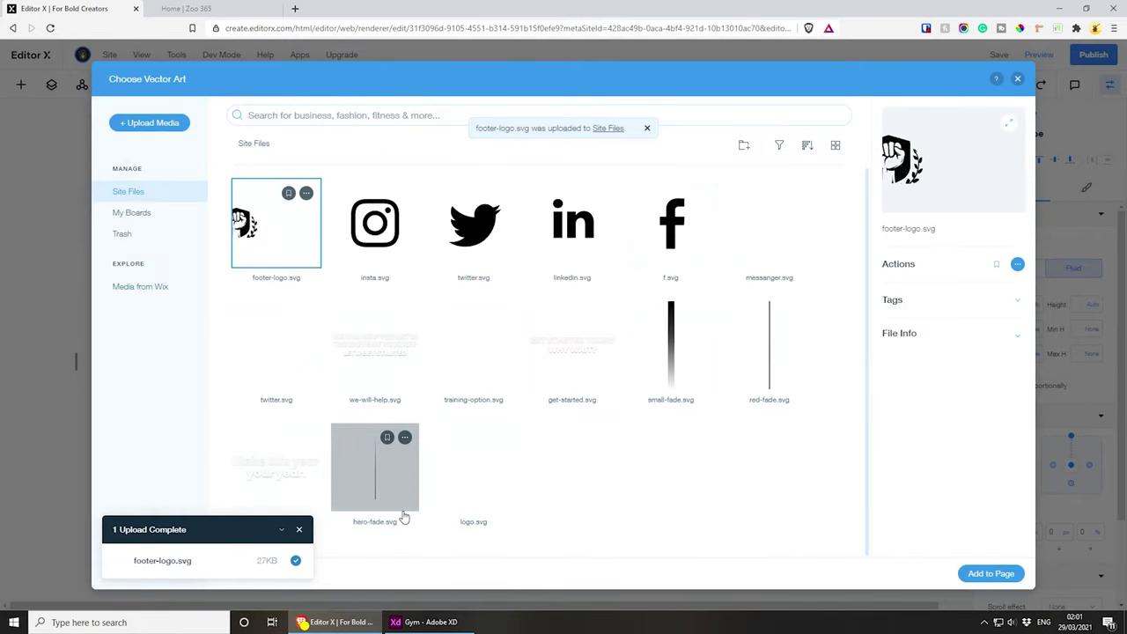
left_click(991, 573)
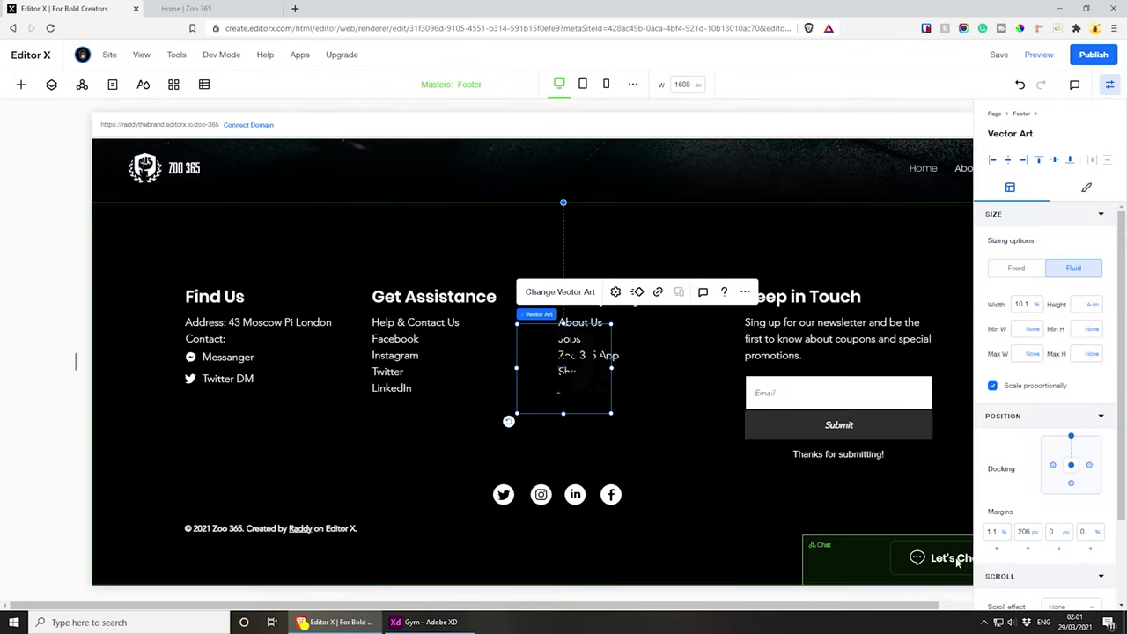
- Enlarge the fist-logo vector art to about 51.4% width and place it at the footer's left edge, partly cropped off the page
left_click_drag(610, 414, 812, 581)
left_click_drag(724, 481, 174, 387)
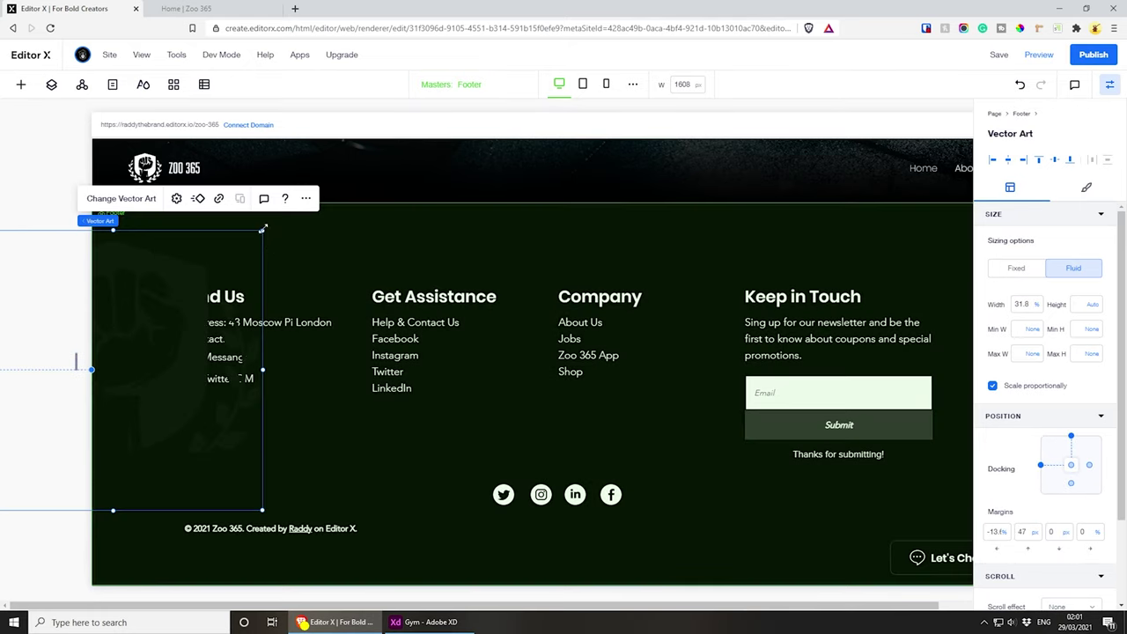
left_click_drag(261, 231, 334, 161)
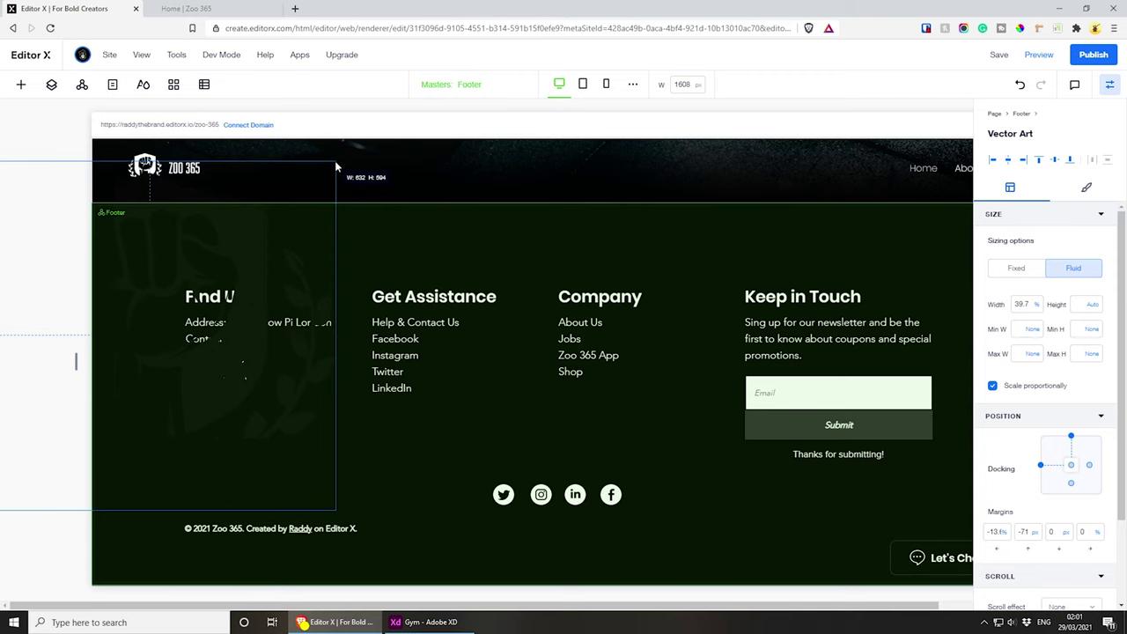
left_click_drag(247, 238, 227, 381)
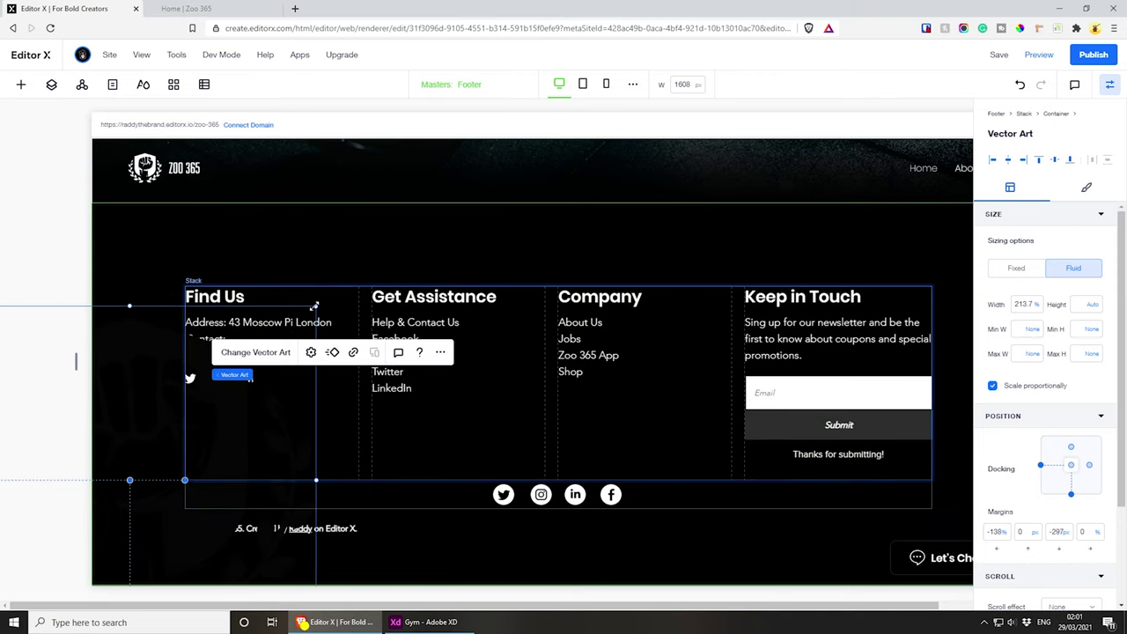
left_click_drag(335, 261, 417, 199)
left_click_drag(163, 413, 159, 308)
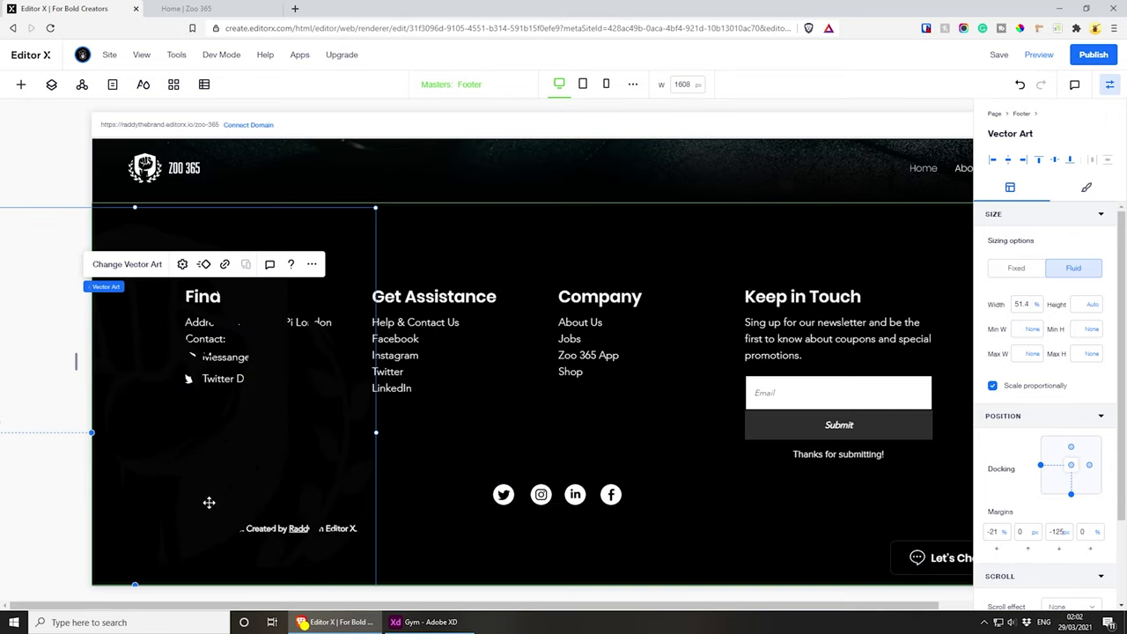
left_click_drag(228, 488, 188, 454)
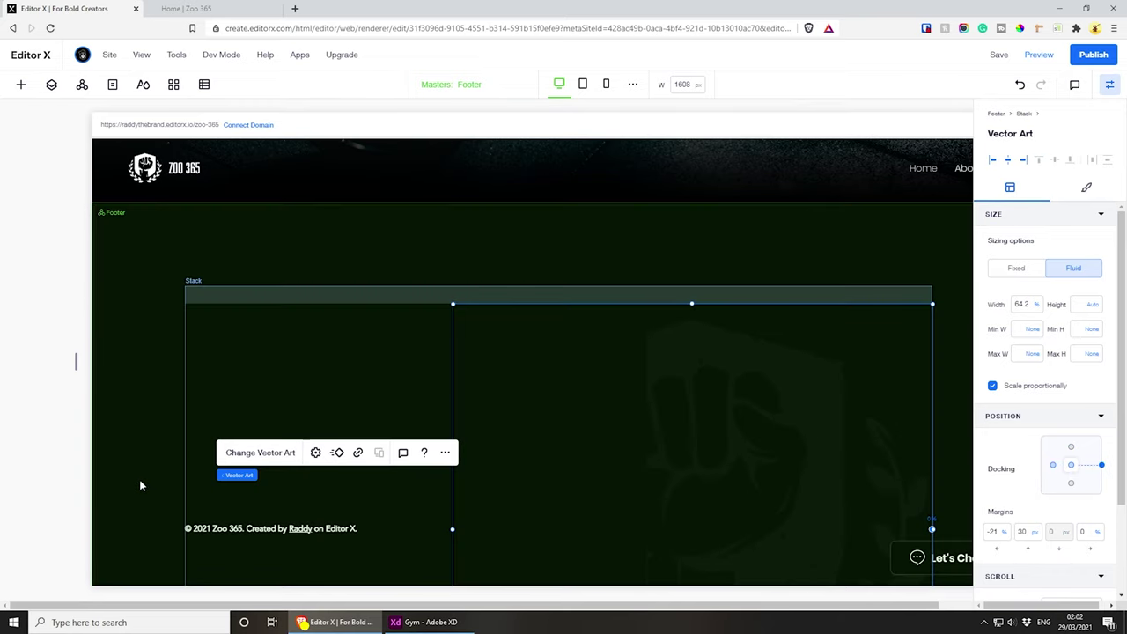
key("ctrl+z")
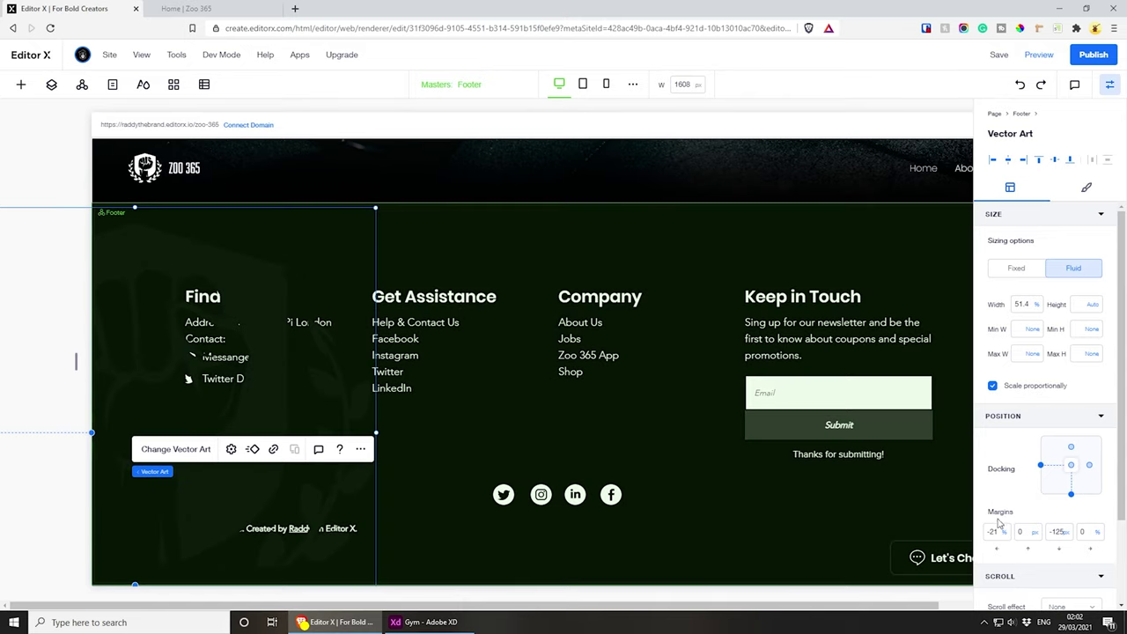
- Set the fist-logo vector art's bottom margin to 0 px and dock it to the left and vertical centre
left_click(993, 532)
left_click(1062, 532)
left_click(1075, 571)
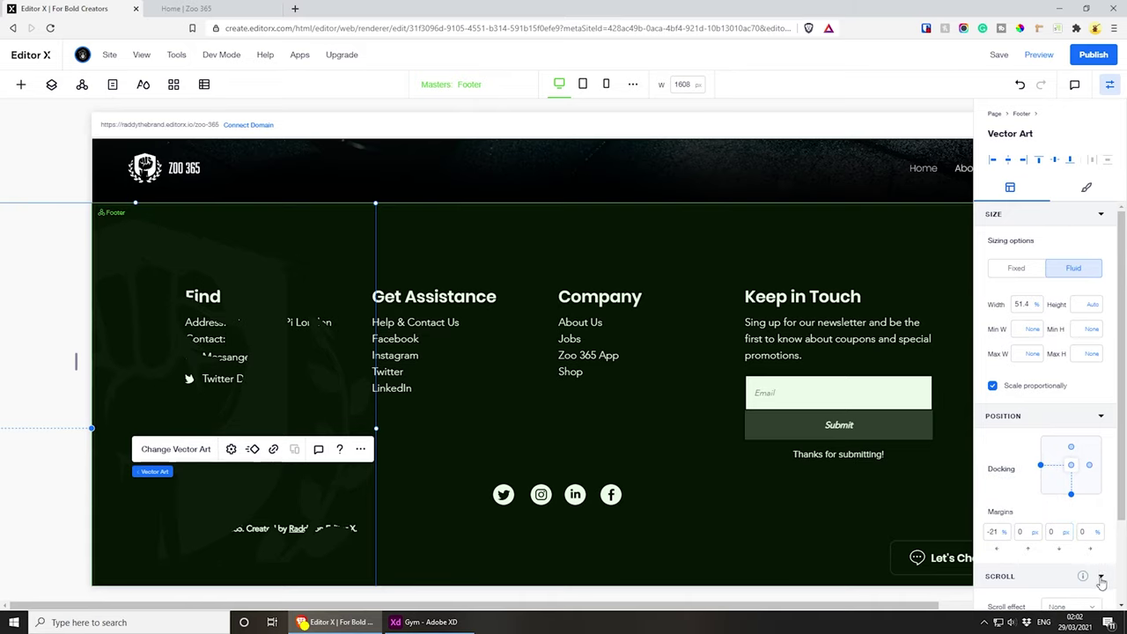
left_click(1072, 496)
left_click(1071, 496)
left_click(1071, 468)
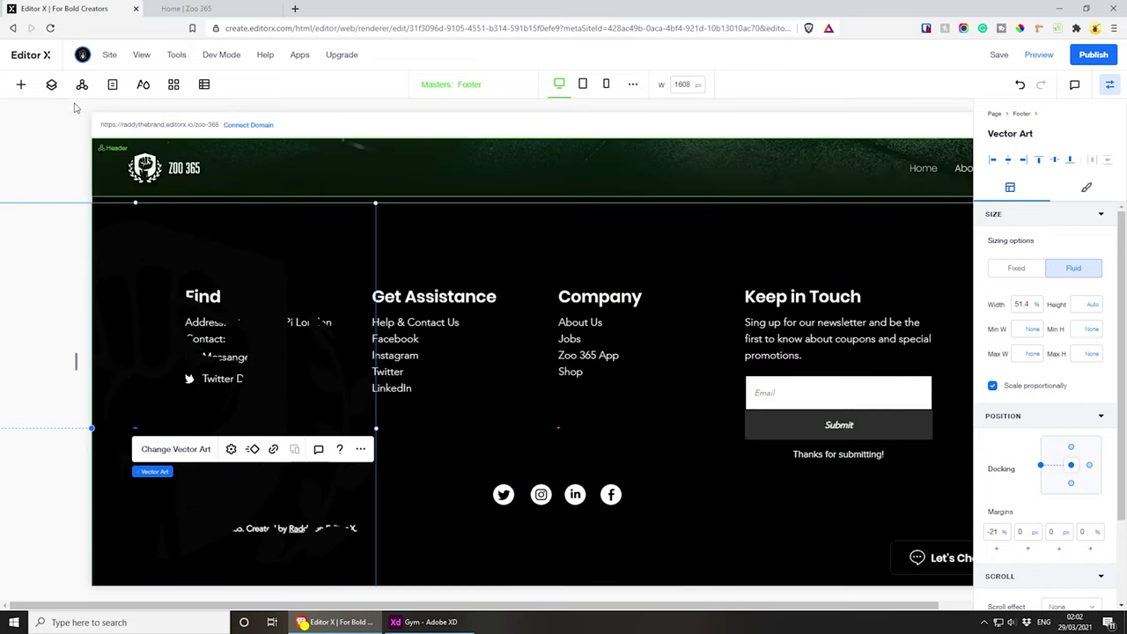
- Reorder the Vector Art layer below the Stack and copyright text so it sits behind the footer content
left_click(51, 84)
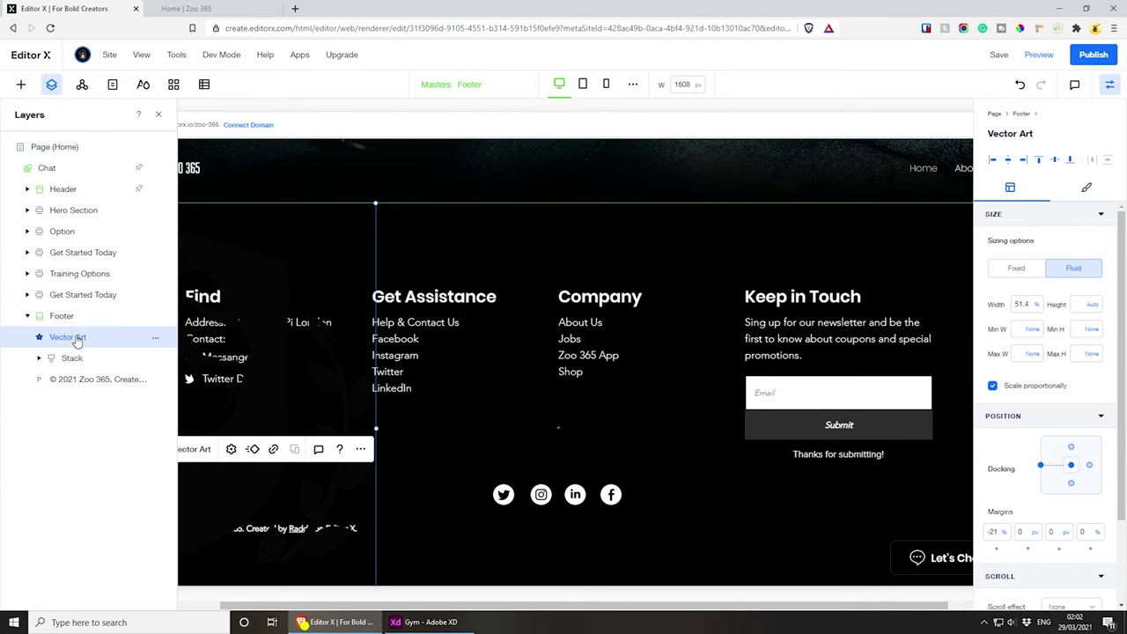
left_click_drag(78, 332, 80, 385)
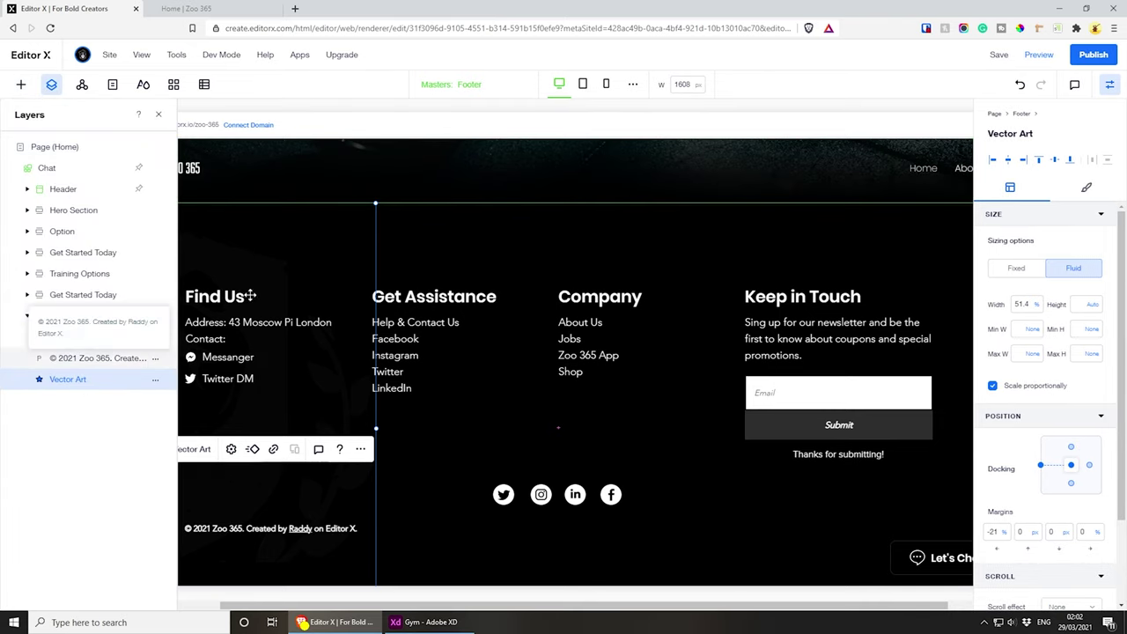
left_click(158, 116)
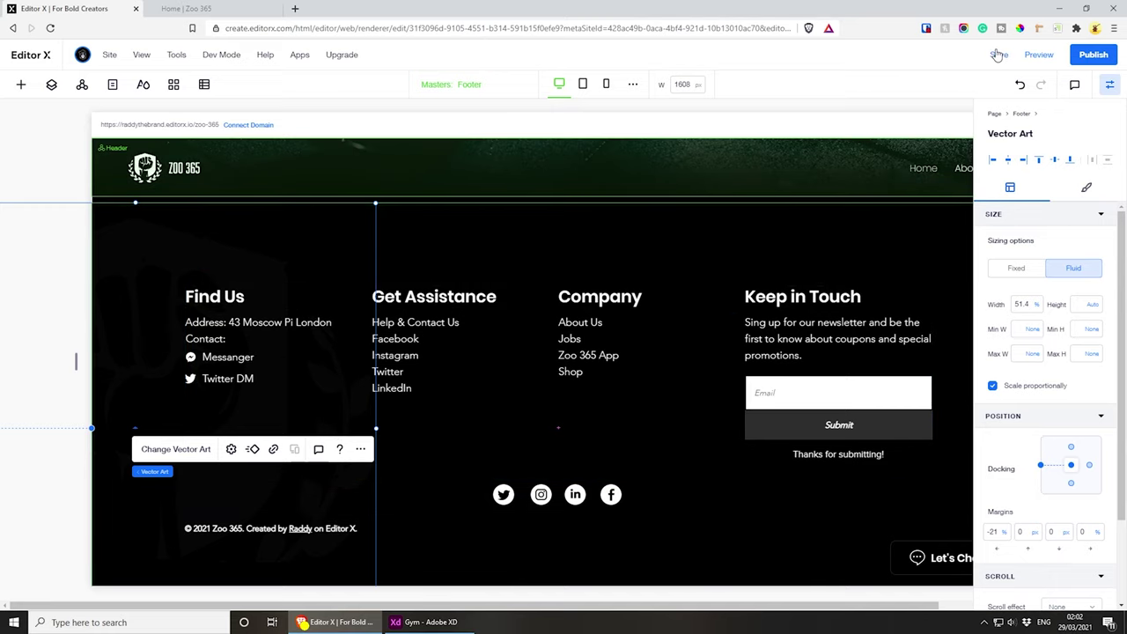
- Publish the site and reload the live Zoo 365 page to check the footer
left_click(1092, 57)
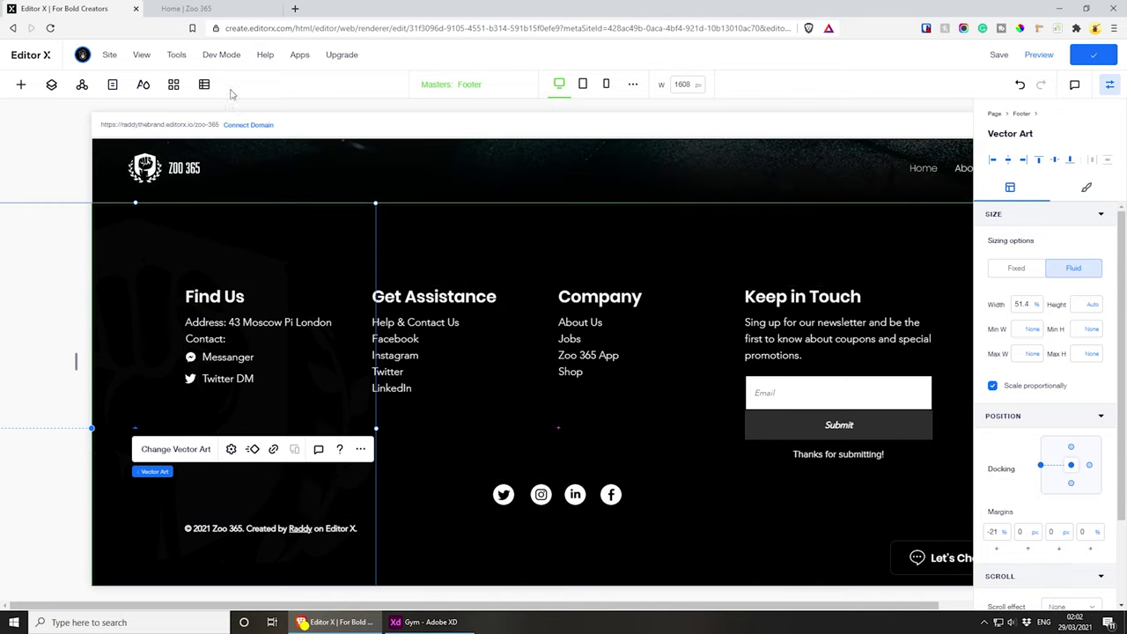
left_click(190, 8)
left_click(50, 28)
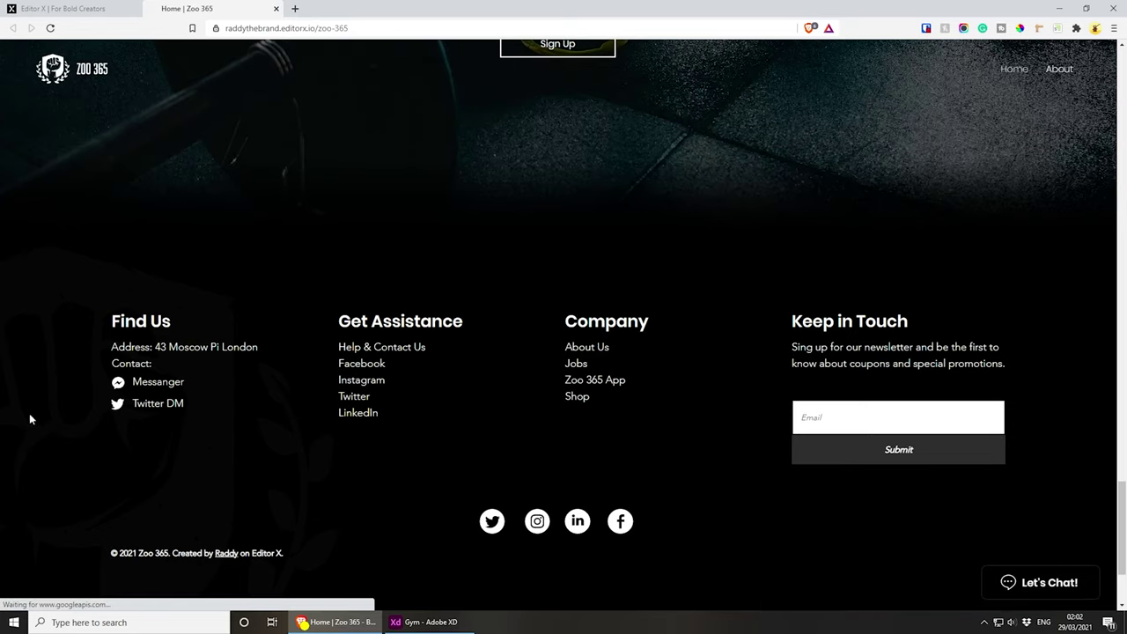
scroll(22, 277, "down", 2)
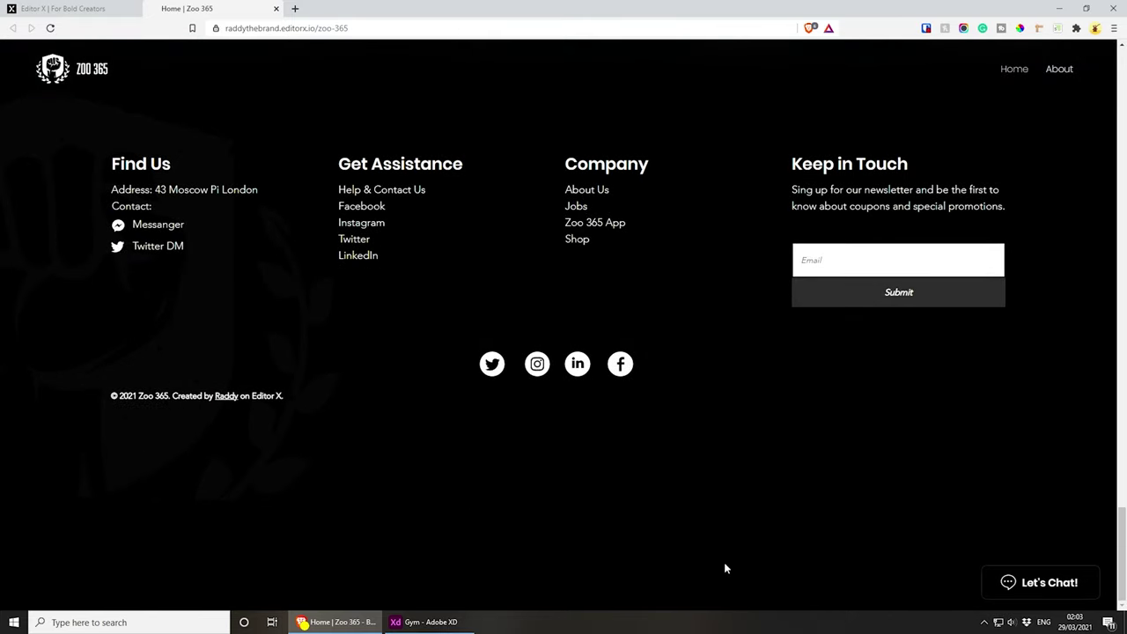
scroll(724, 568, "up", 2)
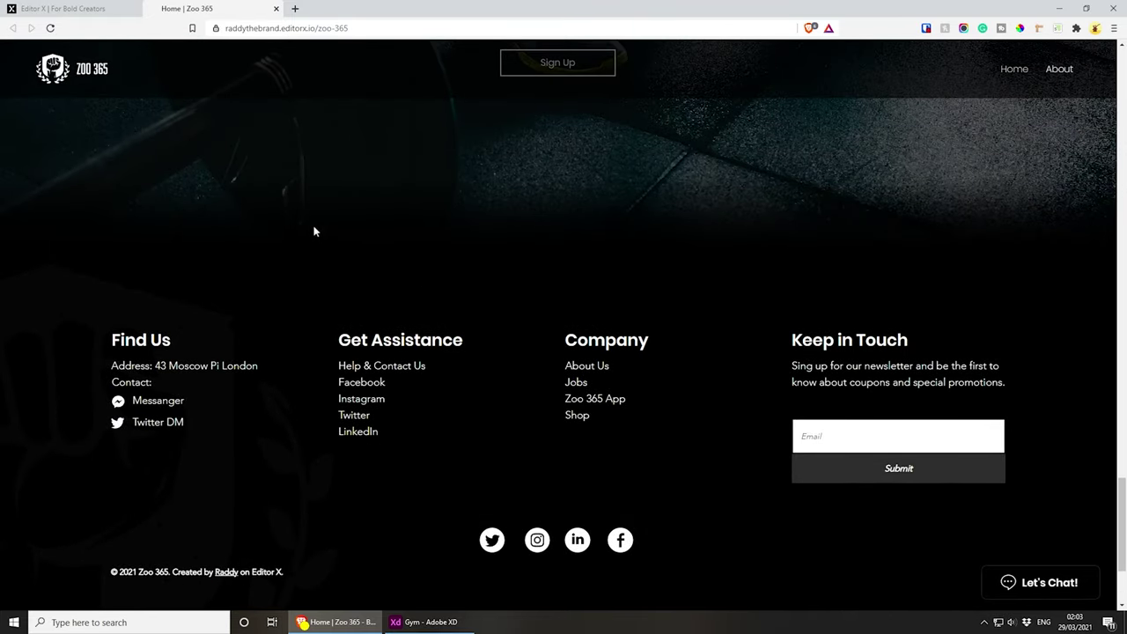
- Return to the editor and move the fist-logo vector art lower, to a bottom margin of about -52 px
left_click(70, 9)
left_click(156, 239)
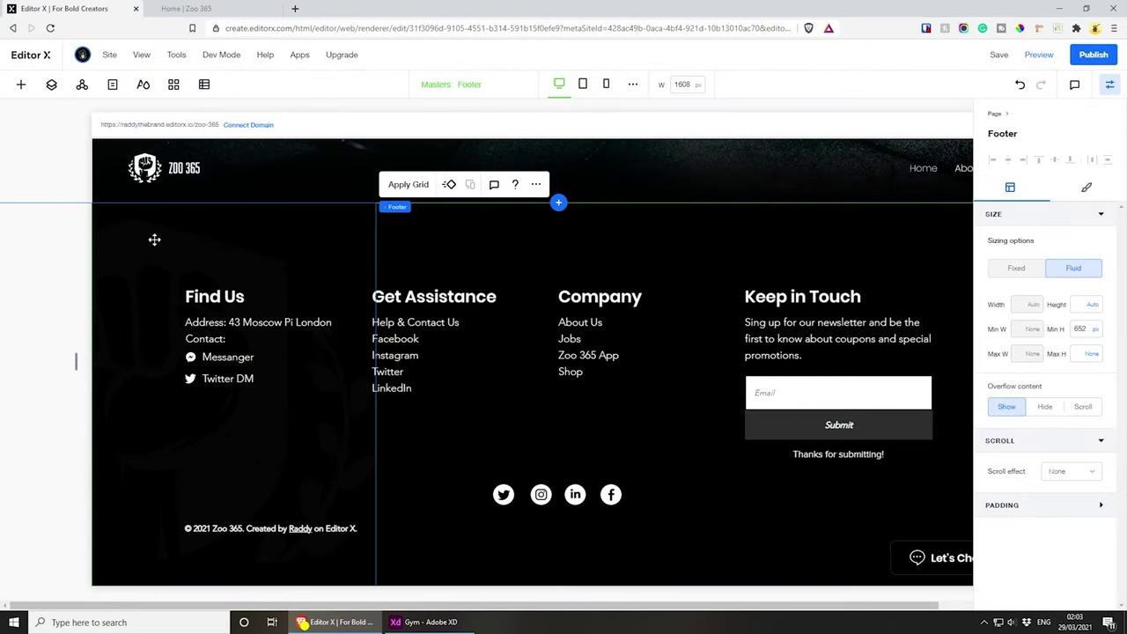
left_click(156, 250)
left_click_drag(156, 251, 152, 270)
scroll(691, 460, "down", 1)
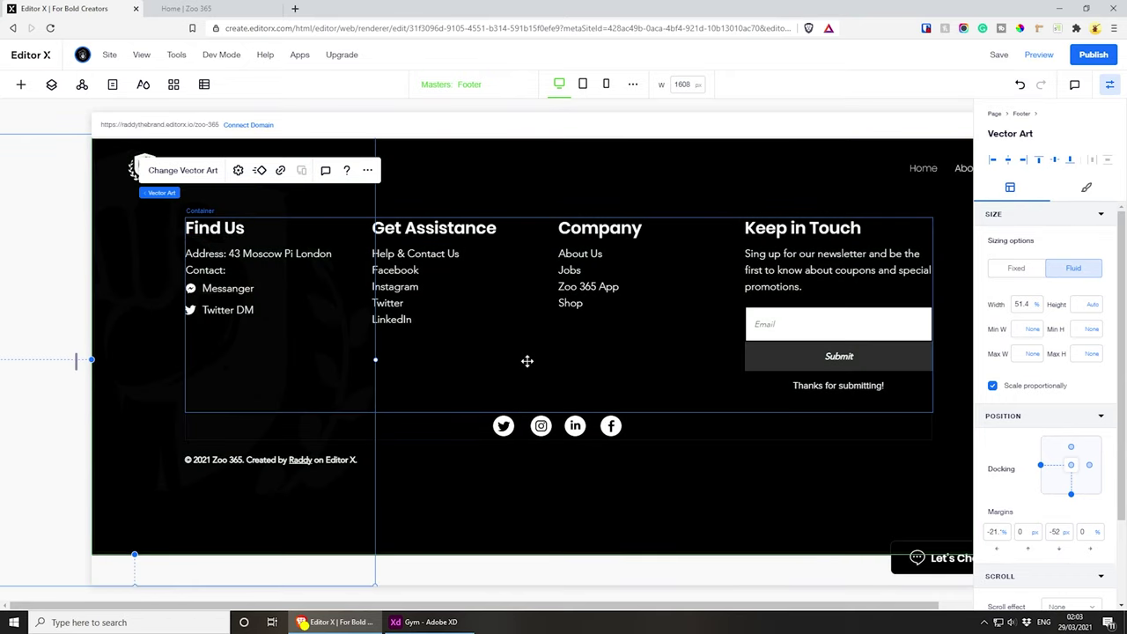
left_click(526, 360)
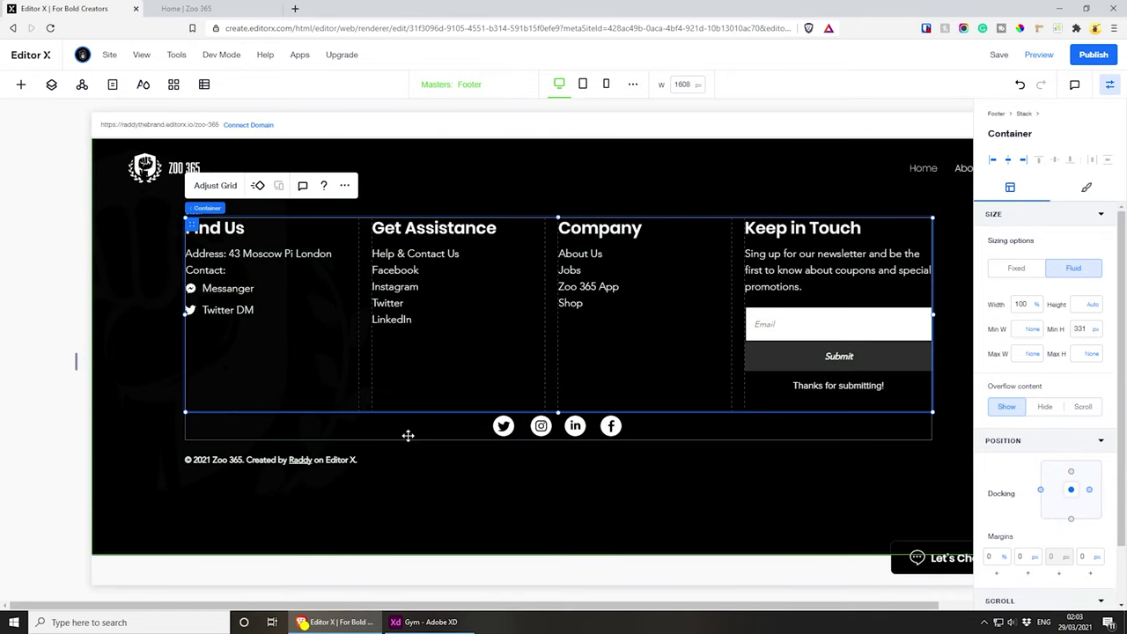
left_click(344, 462, "shift")
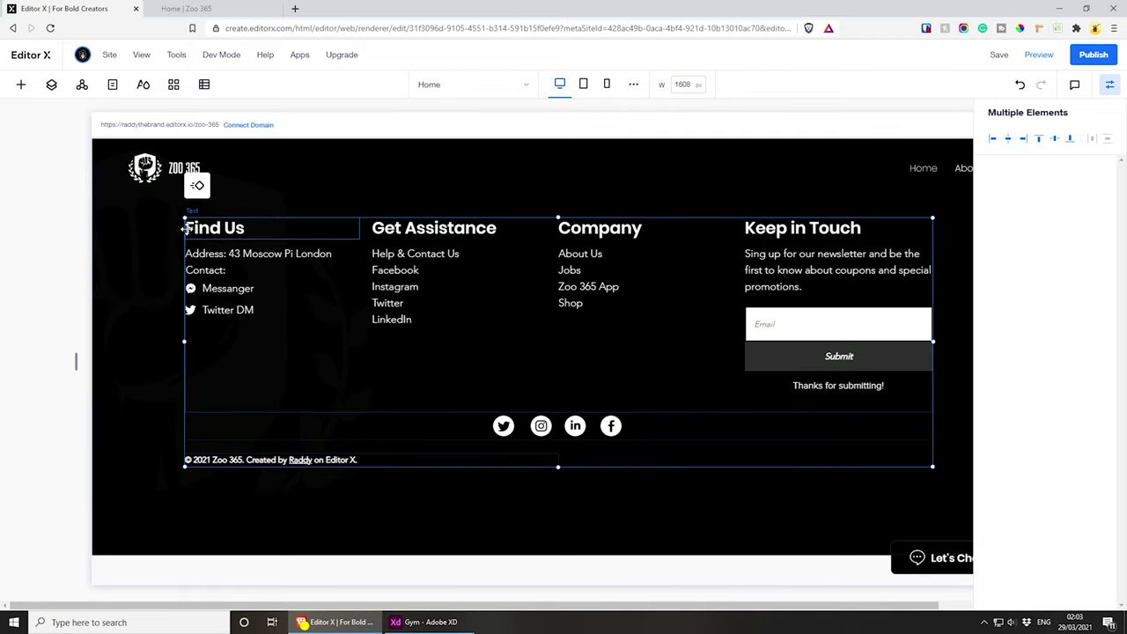
left_click_drag(186, 227, 181, 257)
key("ctrl+z")
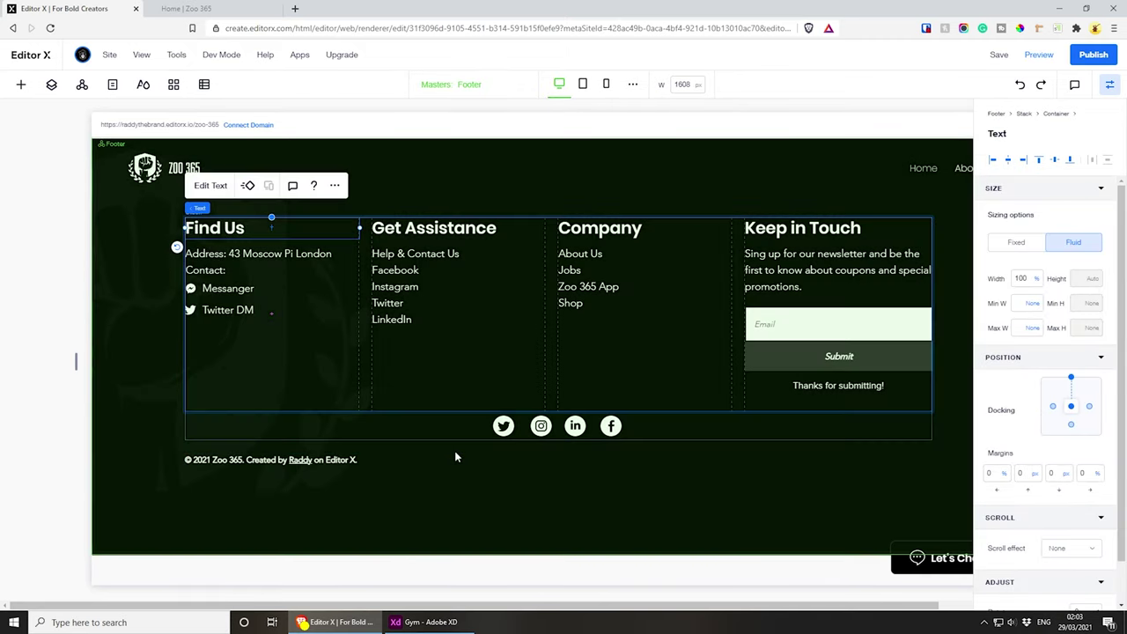
- Stack the existing footer content stack together with the copyright text below it
left_click(226, 209)
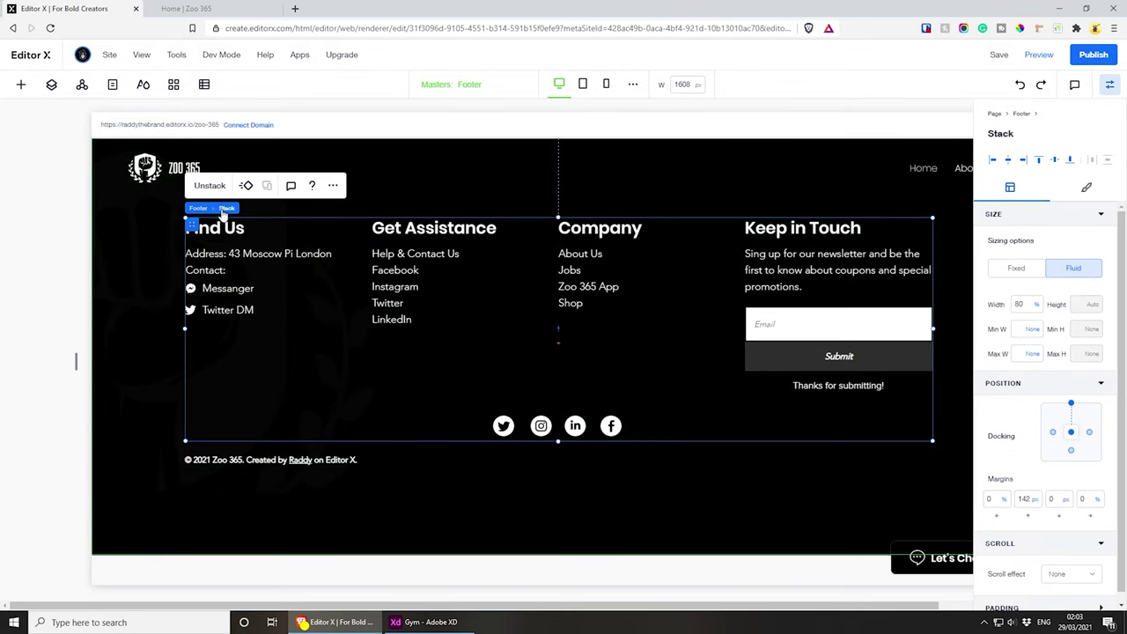
left_click_drag(192, 225, 199, 262)
key("ctrl+z")
left_click(270, 462, "shift")
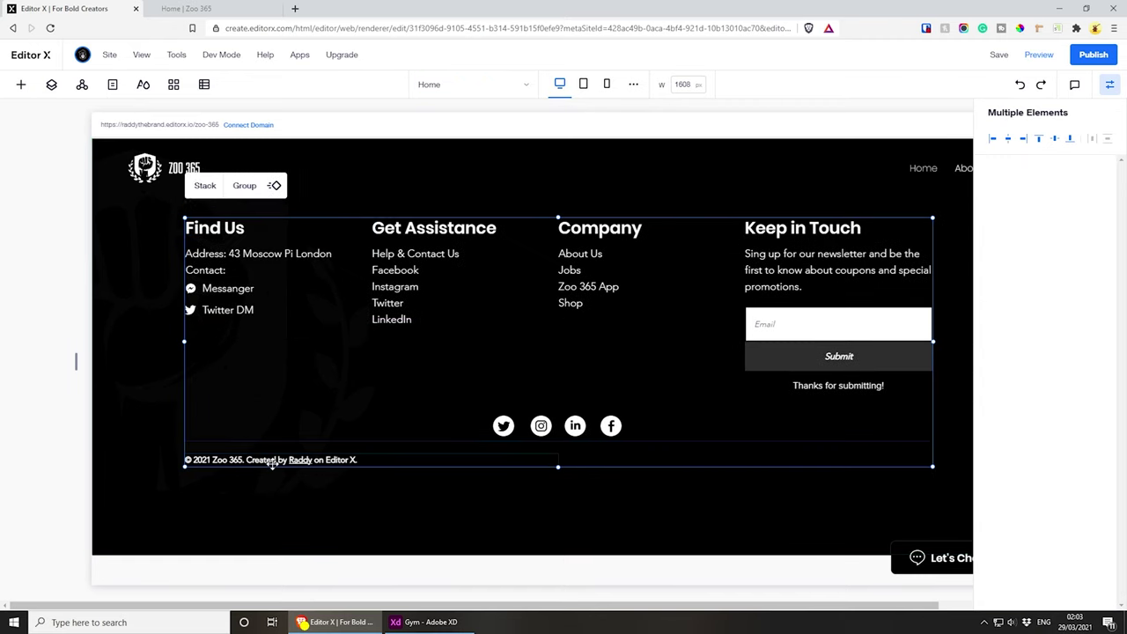
left_click(201, 185)
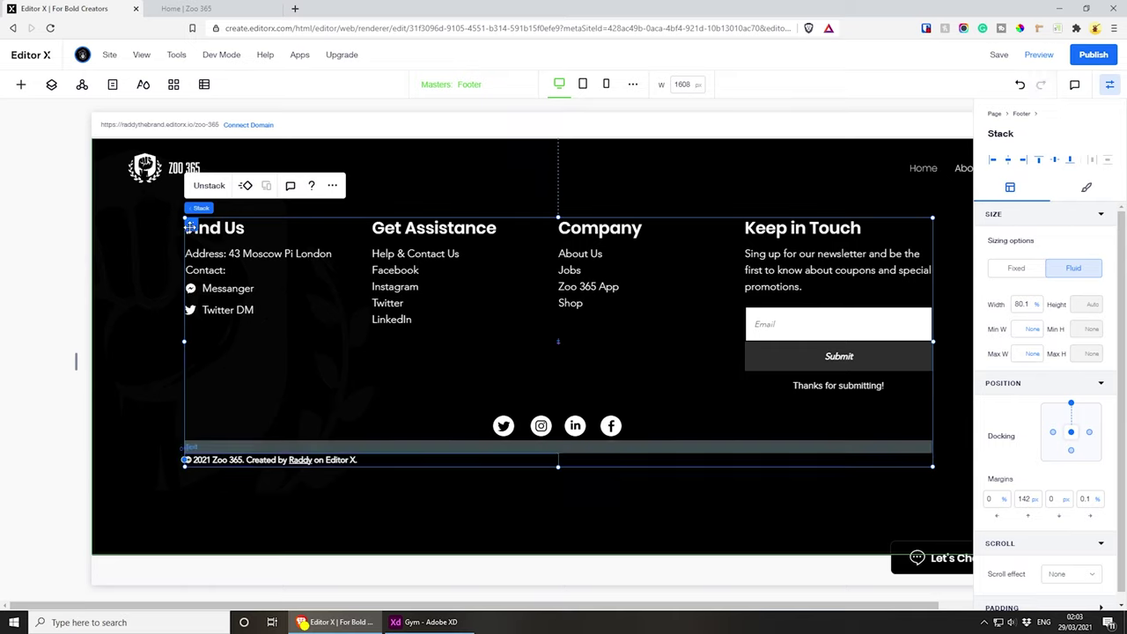
- Undock the new stack from the footer's top edge so it is vertically centred, and set its top margin to 0 px
left_click_drag(189, 226, 221, 244)
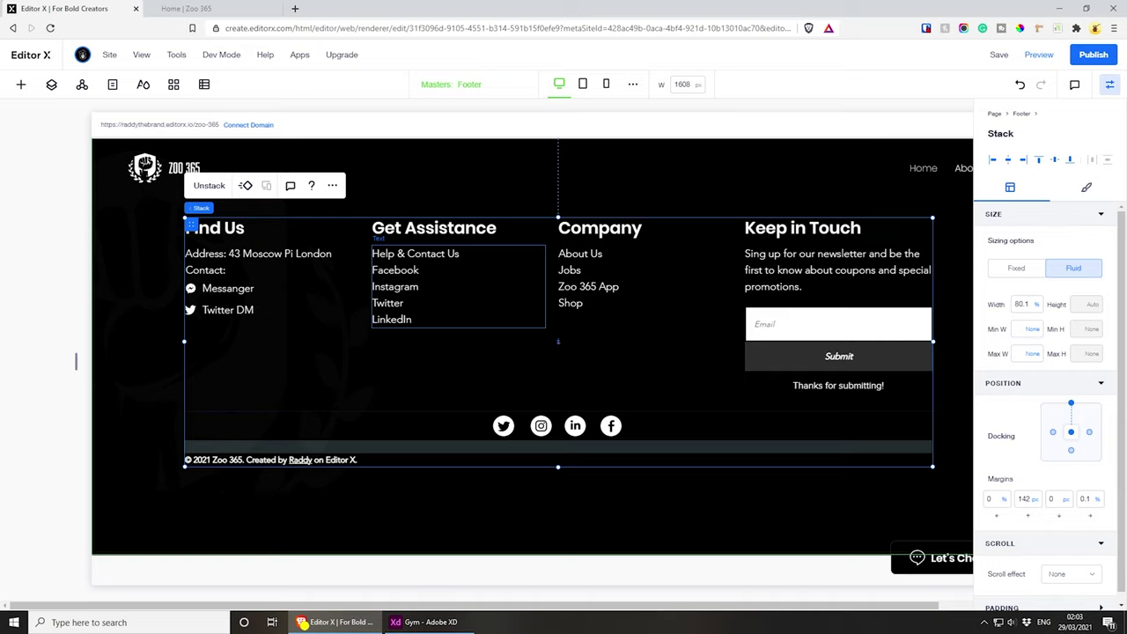
left_click(1070, 406)
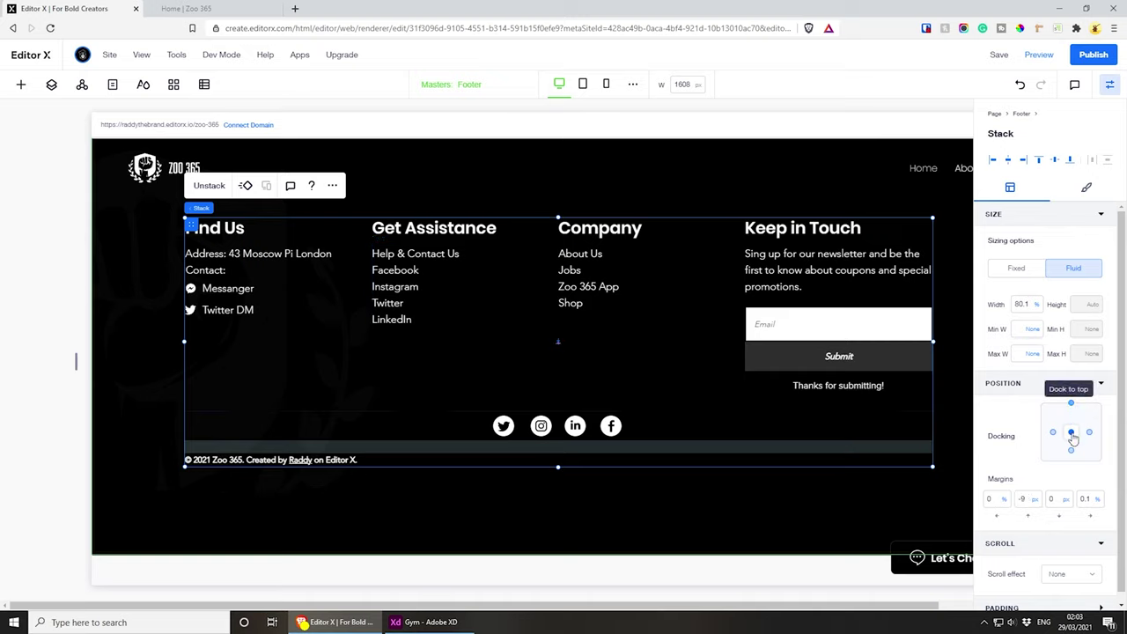
left_click(1028, 502)
left_click(1022, 499)
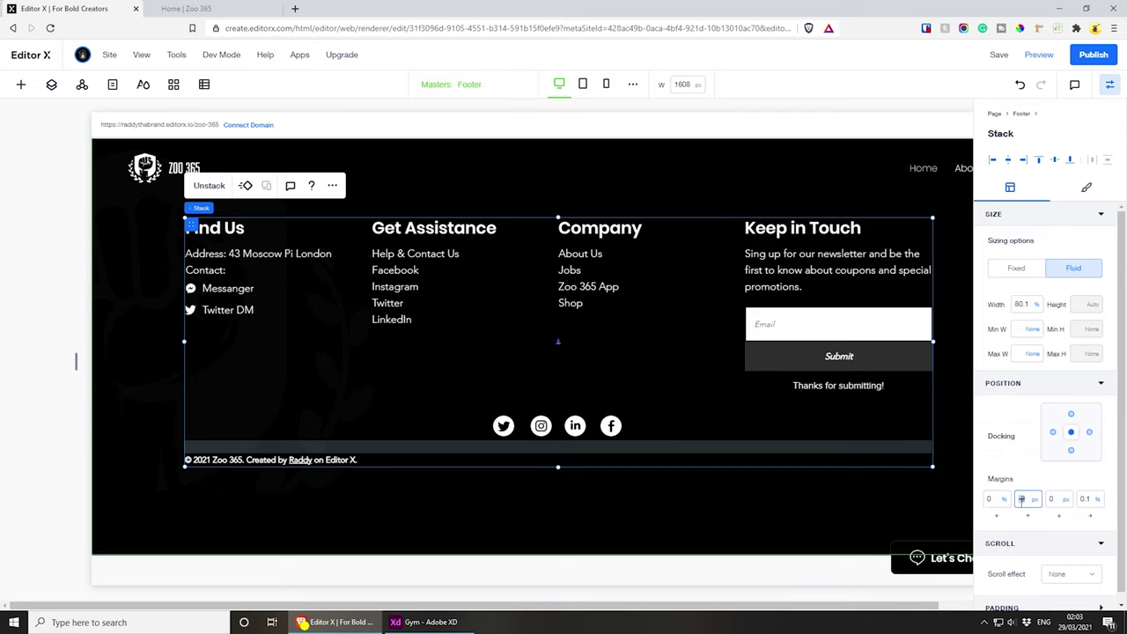
type("0")
key("Return")
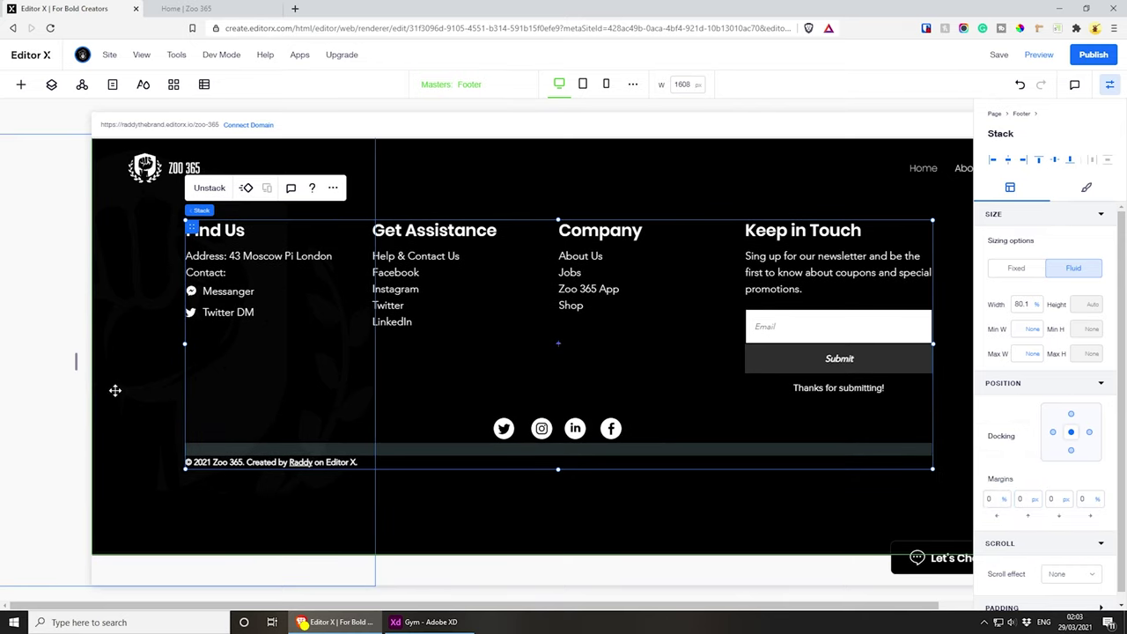
- Dock the fist-logo vector art to the vertical centre of the footer and set its bottom margin to 0 px
left_click_drag(115, 390, 148, 334)
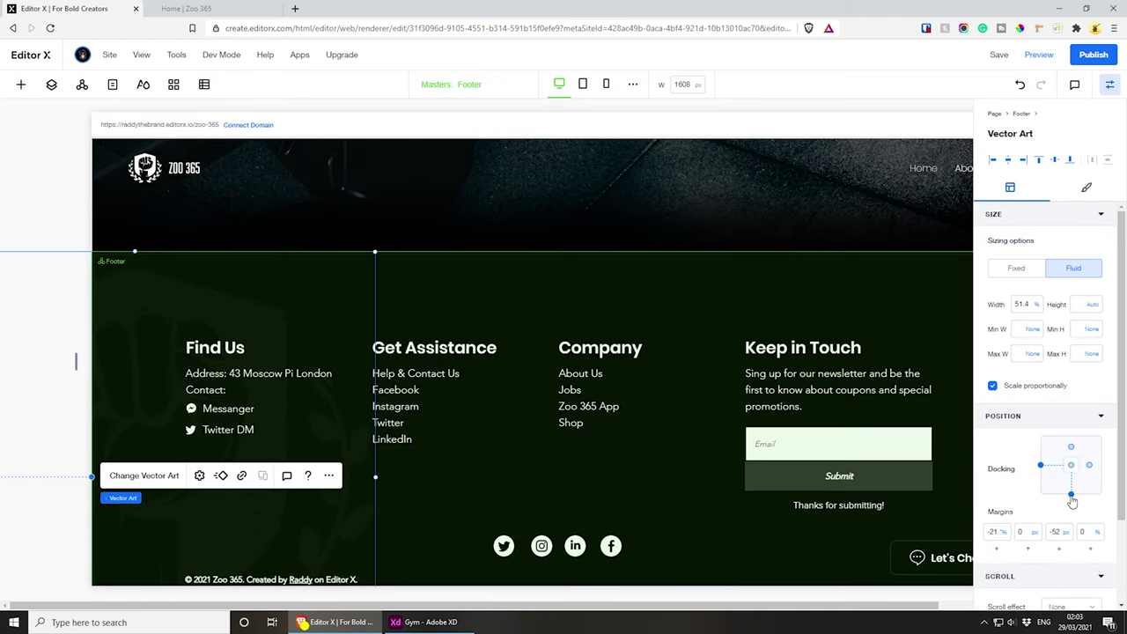
left_click(1065, 493)
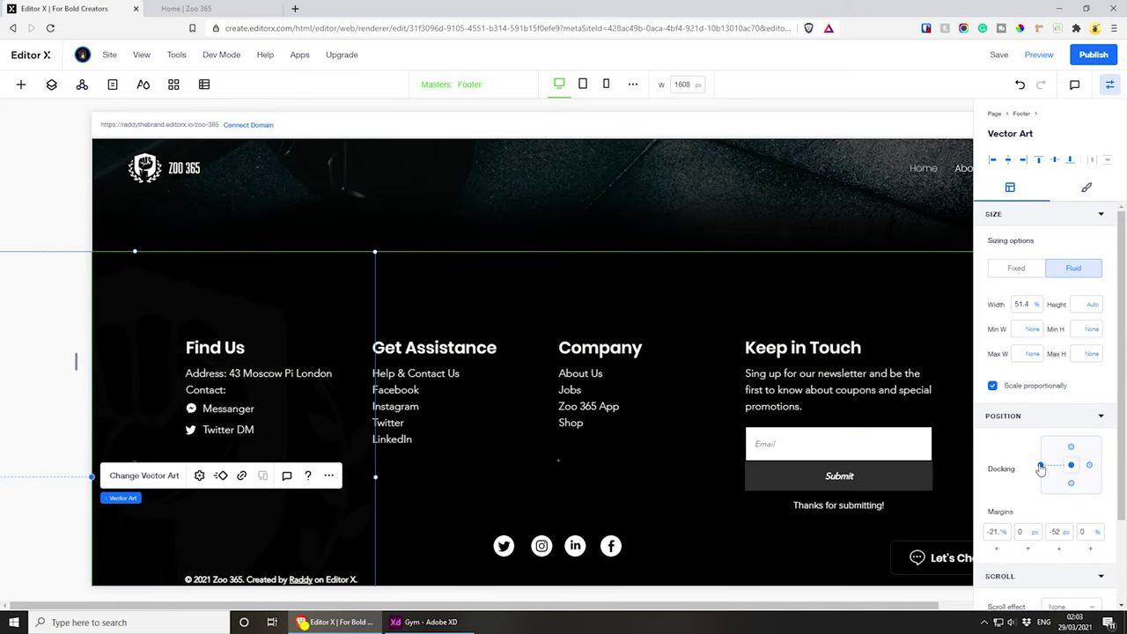
left_click(1046, 533)
type("0")
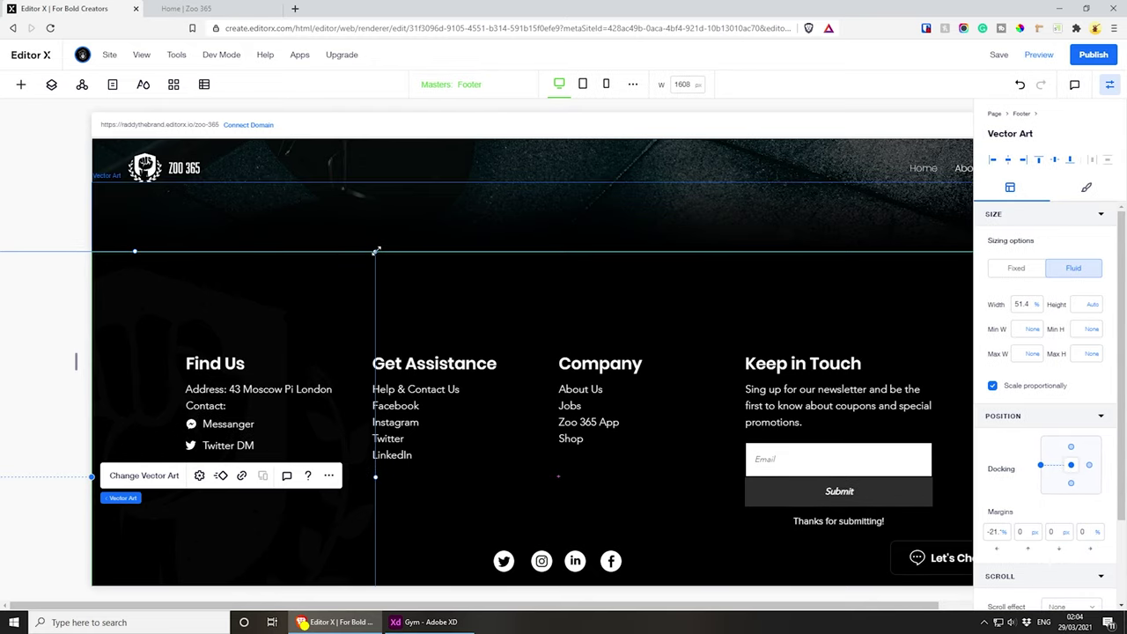
- Shrink the fist-logo vector art to 46.6% width, undock it from the footer's top edge so it is vertically centred, and set its top margin to 0 px
left_click_drag(351, 261, 126, 337)
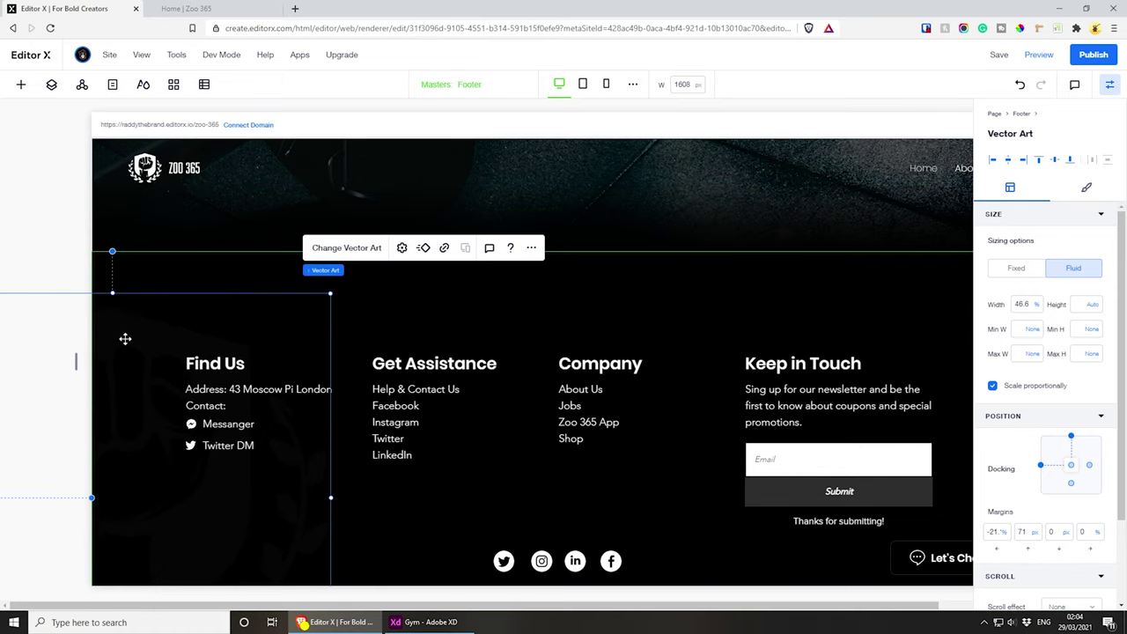
left_click(1072, 437)
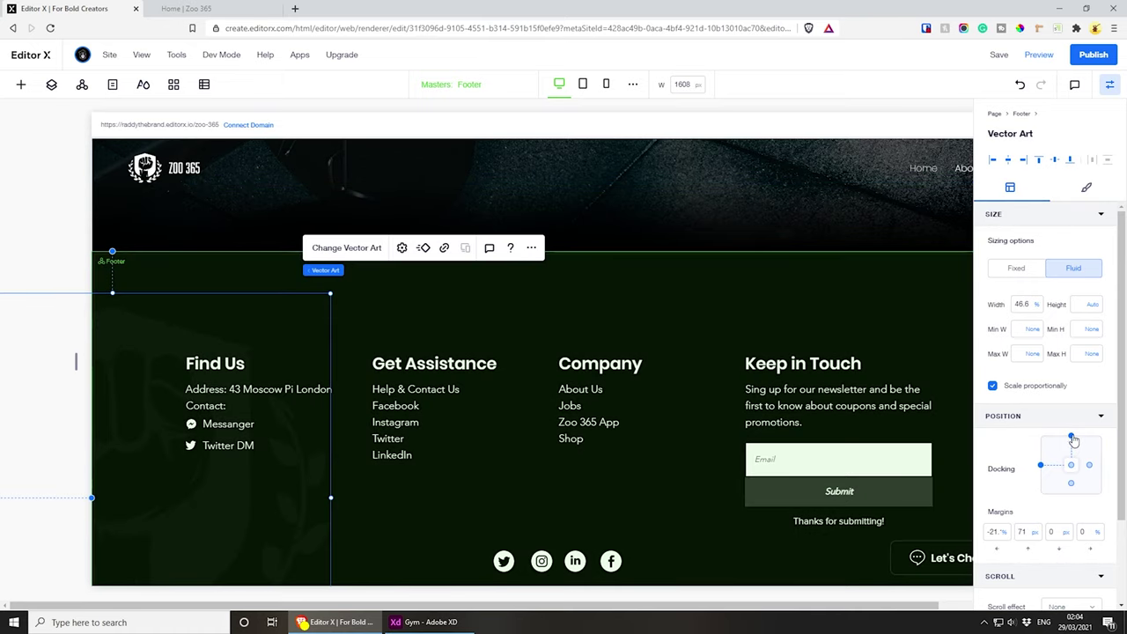
left_click(1022, 532)
type("0")
key("Return")
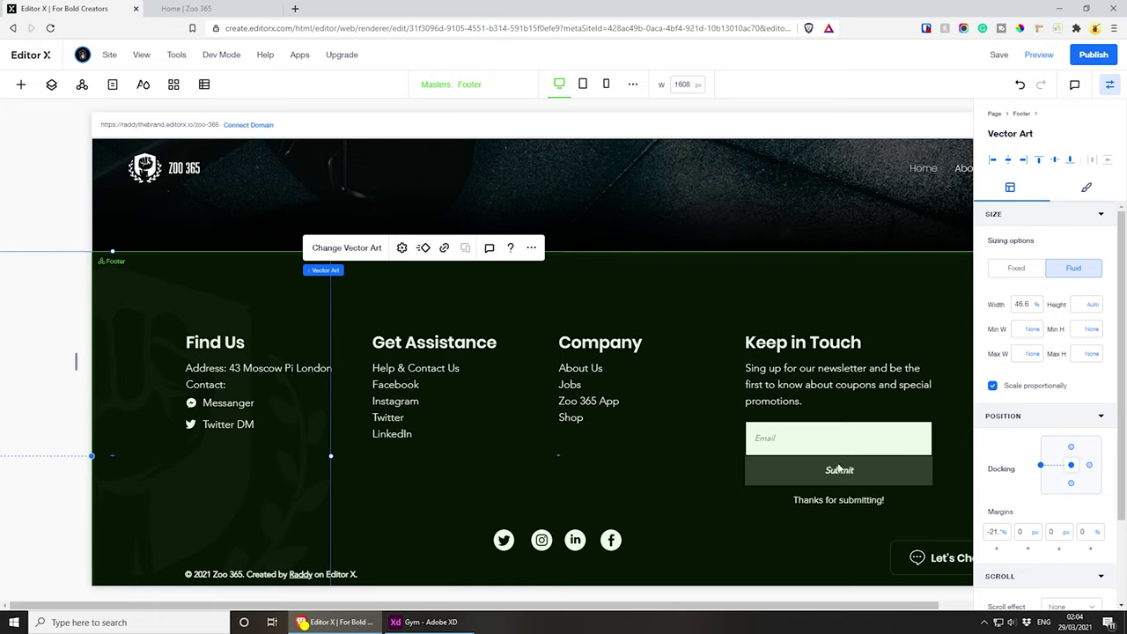
scroll(408, 380, "down", 2)
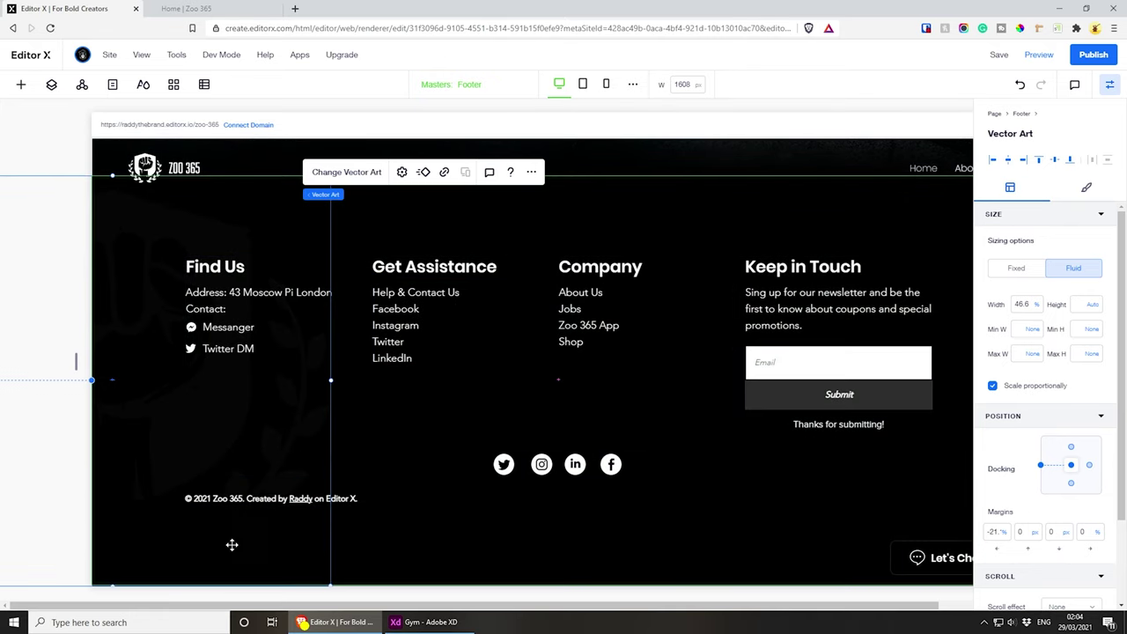
- Save the site and check the updated footer on the live Zoo 365 page
left_click(364, 520)
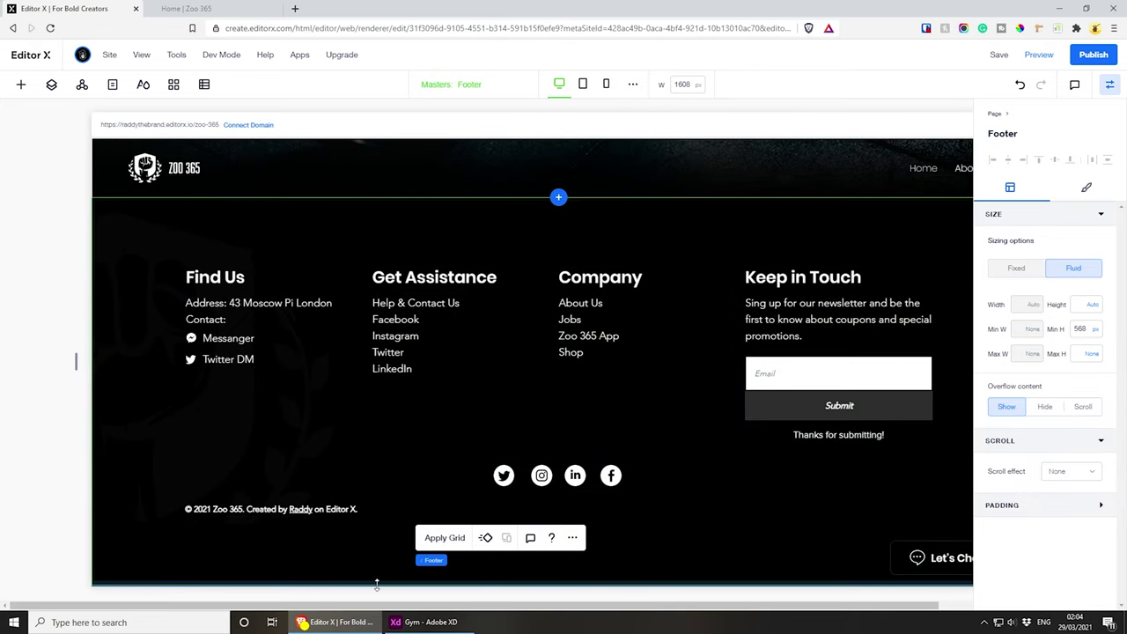
left_click(997, 55)
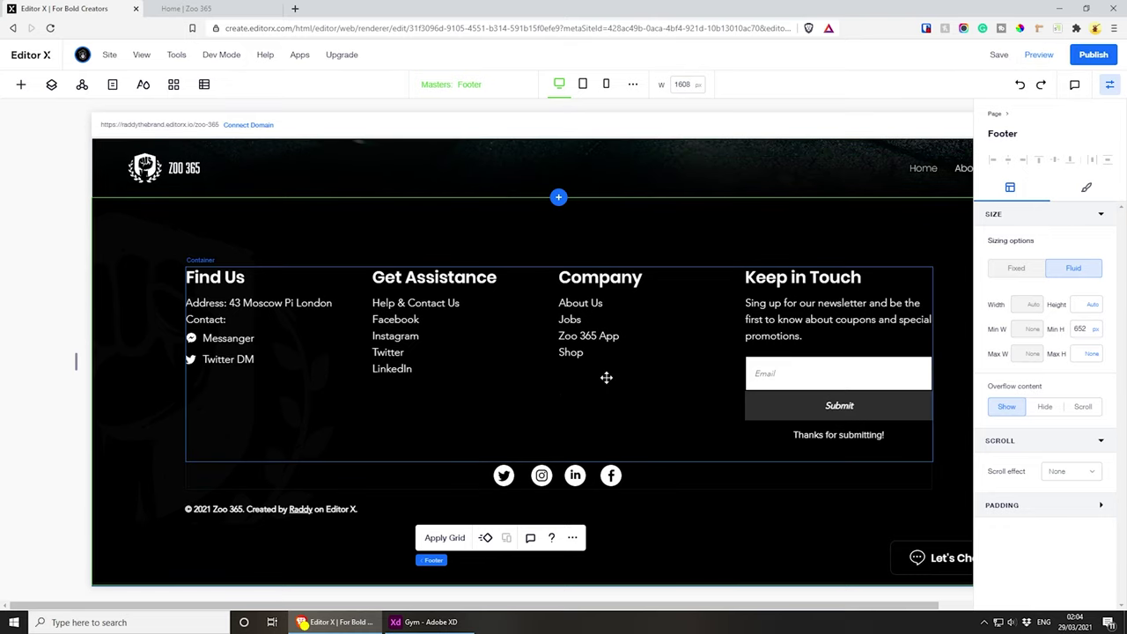
left_click(185, 9)
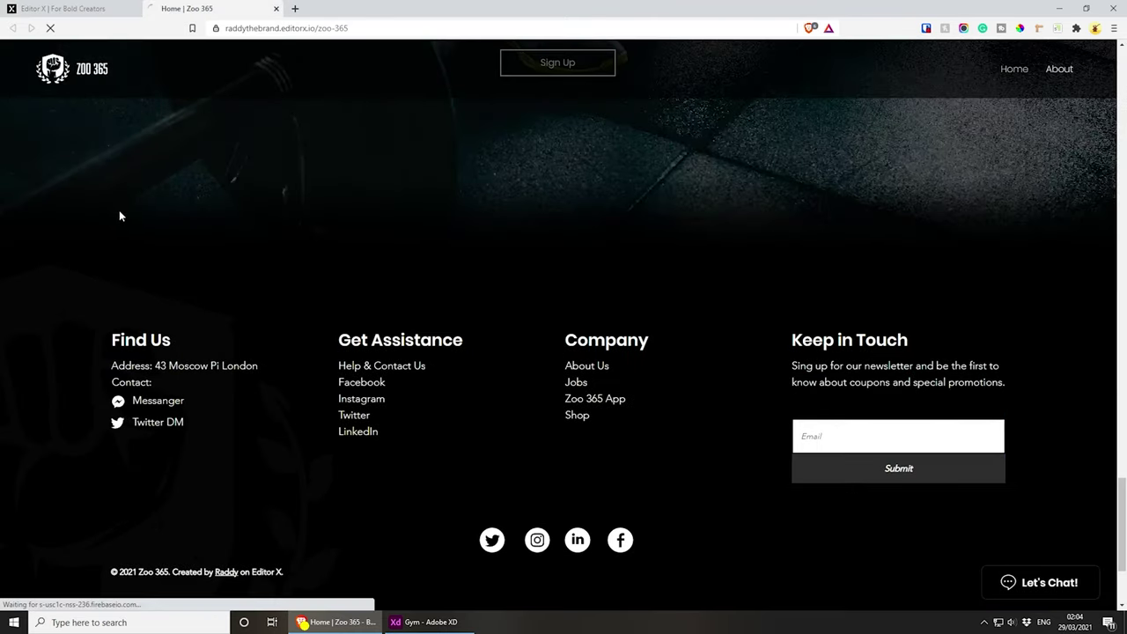
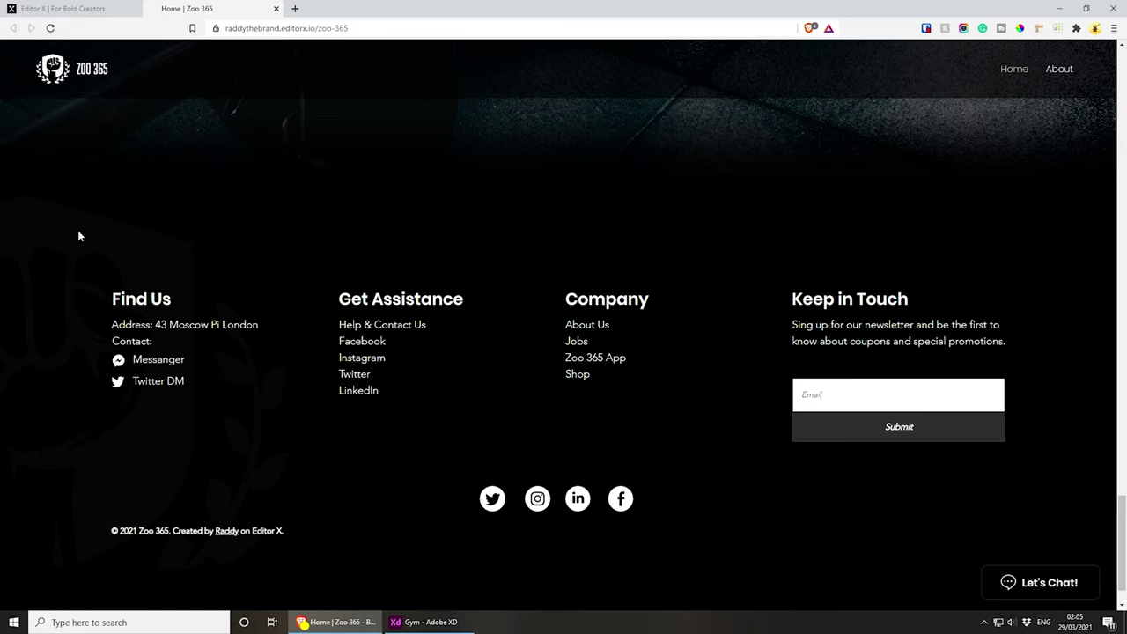
- Return to the editor and, at the tablet breakpoint, change the footer columns container's grid to the 1x4 layout
left_click(46, 7)
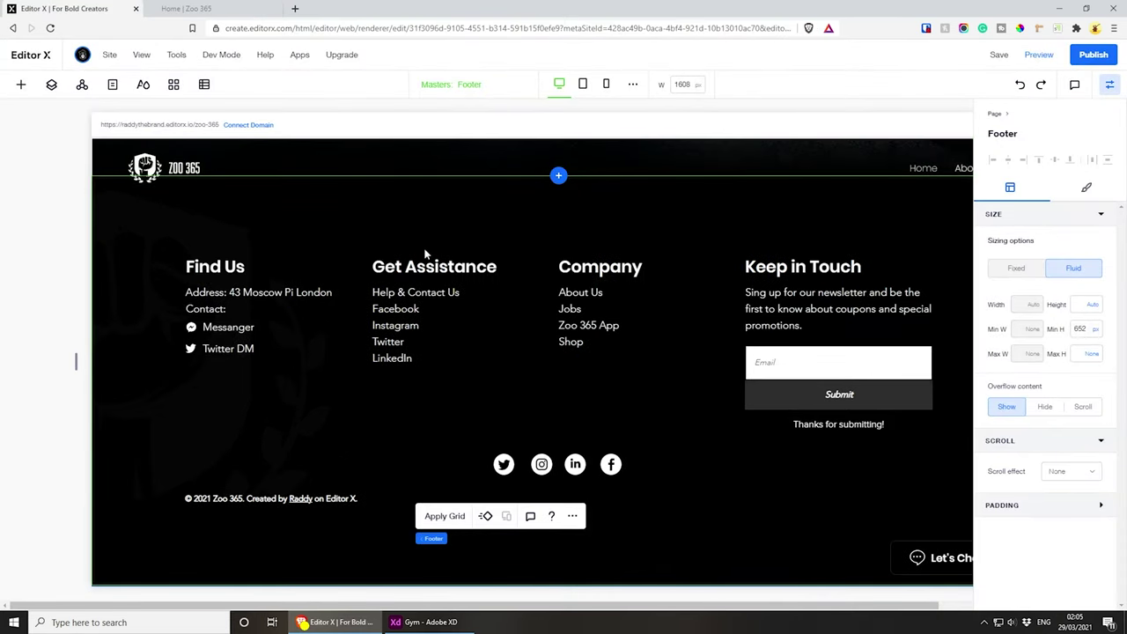
left_click(582, 84)
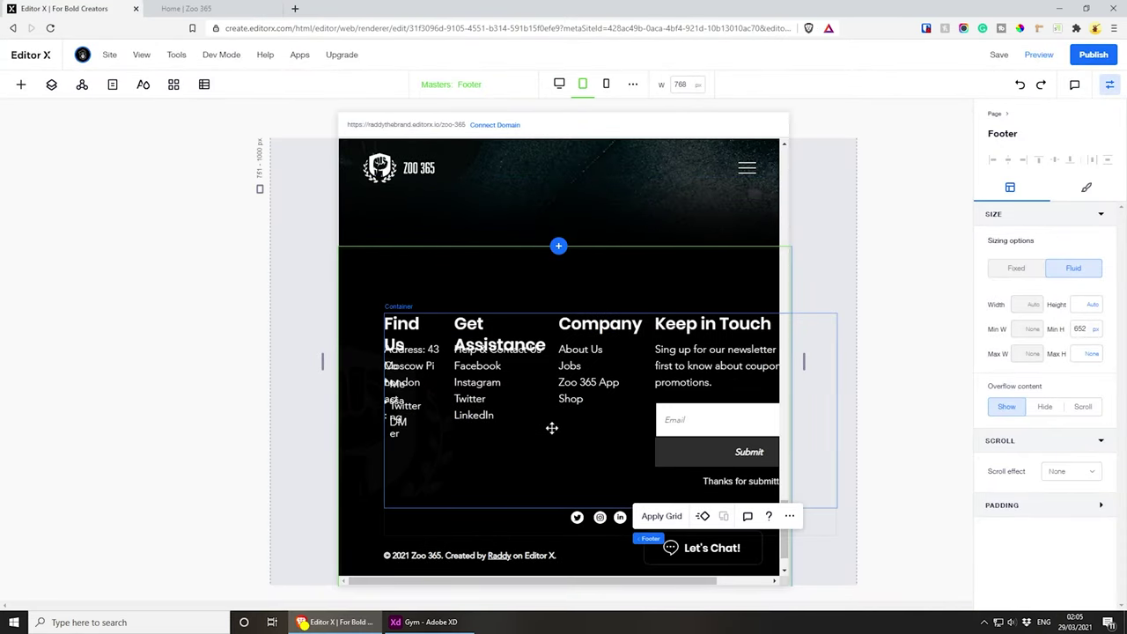
left_click(501, 457)
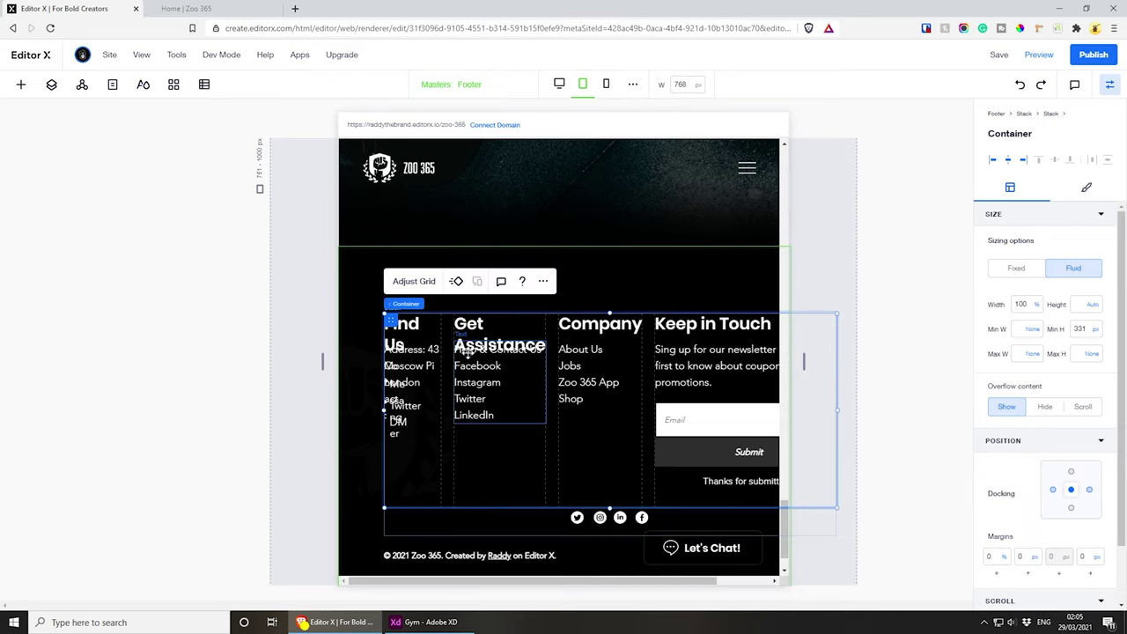
left_click(429, 282)
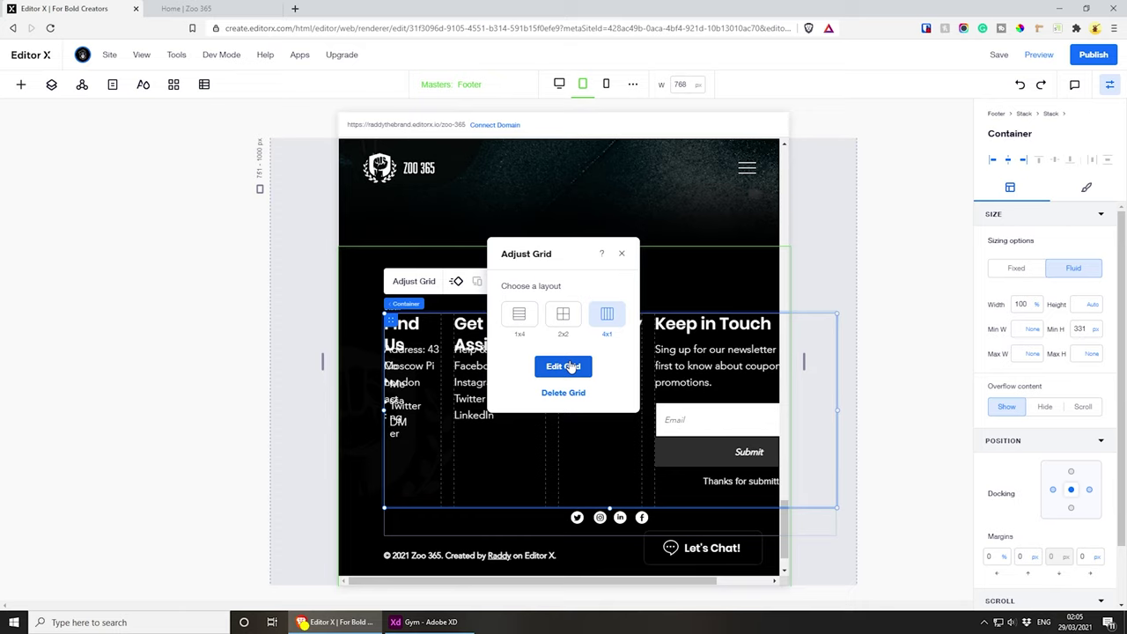
left_click(519, 317)
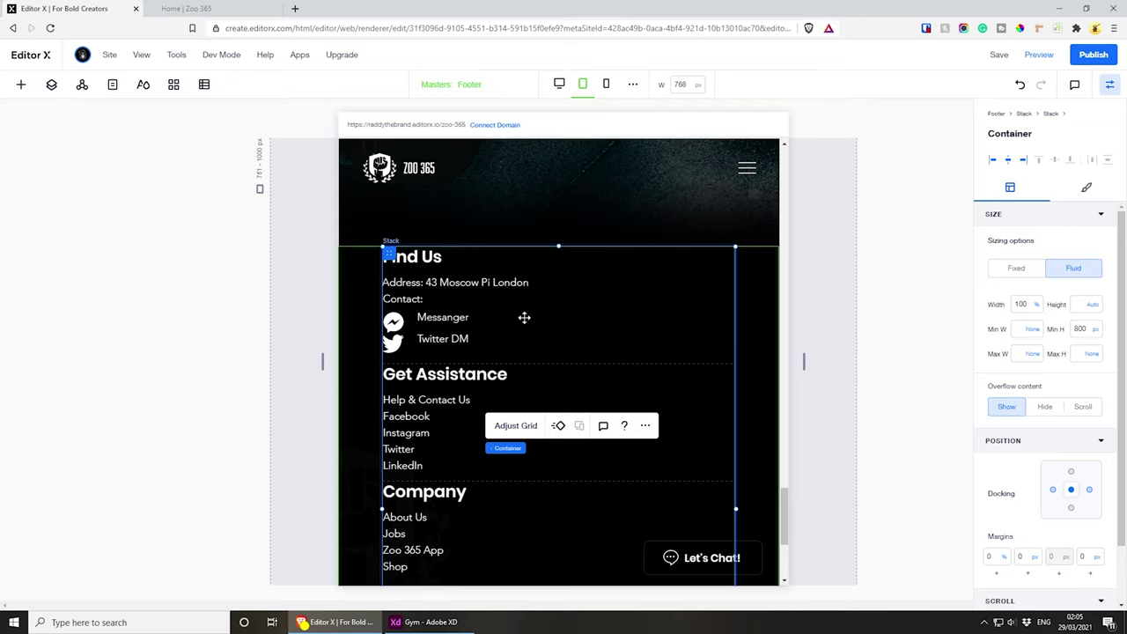
scroll(410, 330, "down", 3)
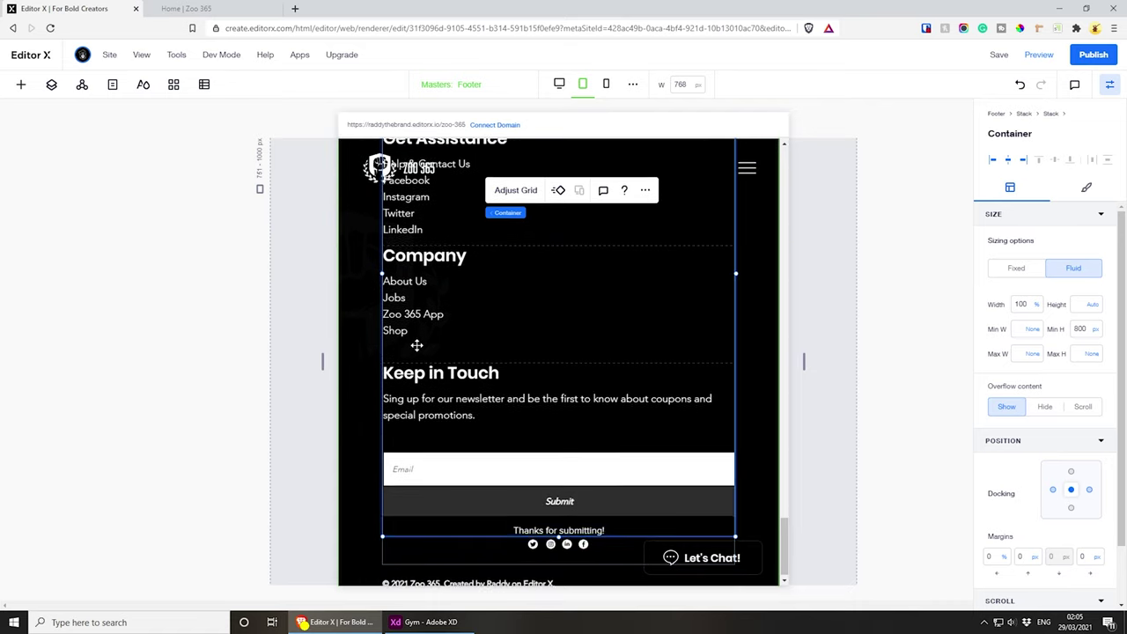
scroll(417, 345, "up", 3)
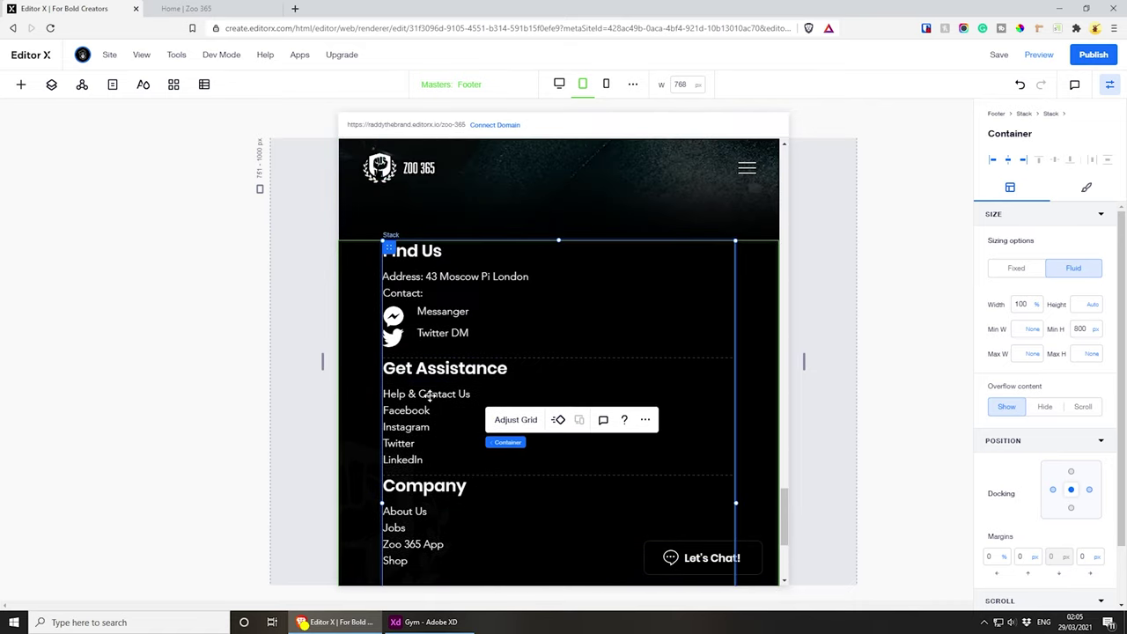
- Shrink the Messenger icon under Find Us to 3.7% width and move the Messanger text close beside it
left_click(402, 327)
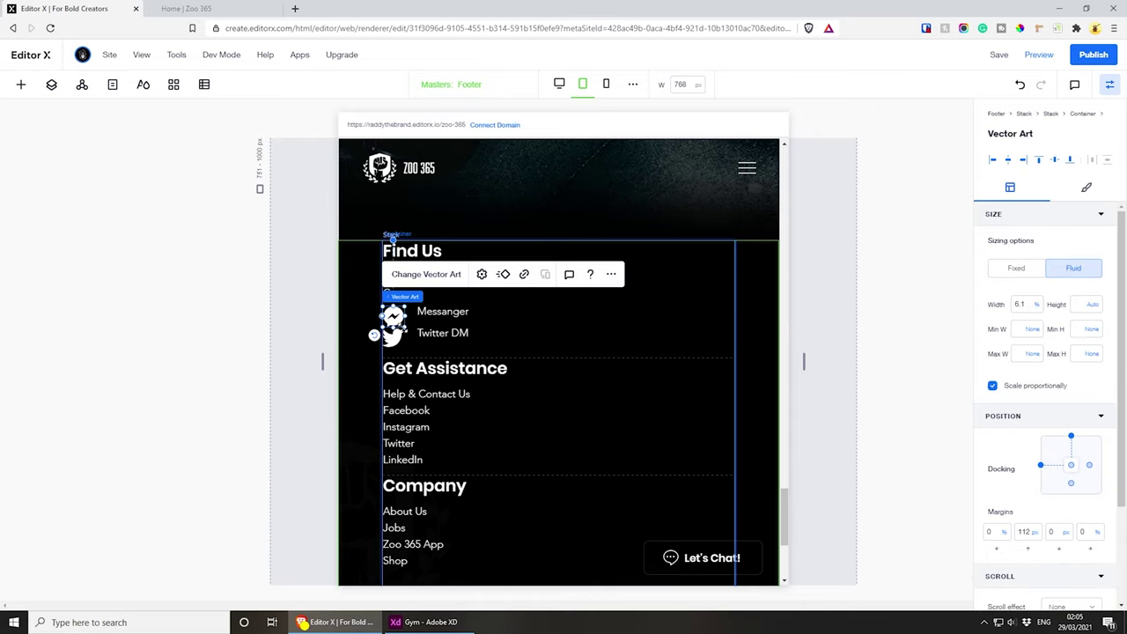
left_click_drag(406, 328, 397, 323)
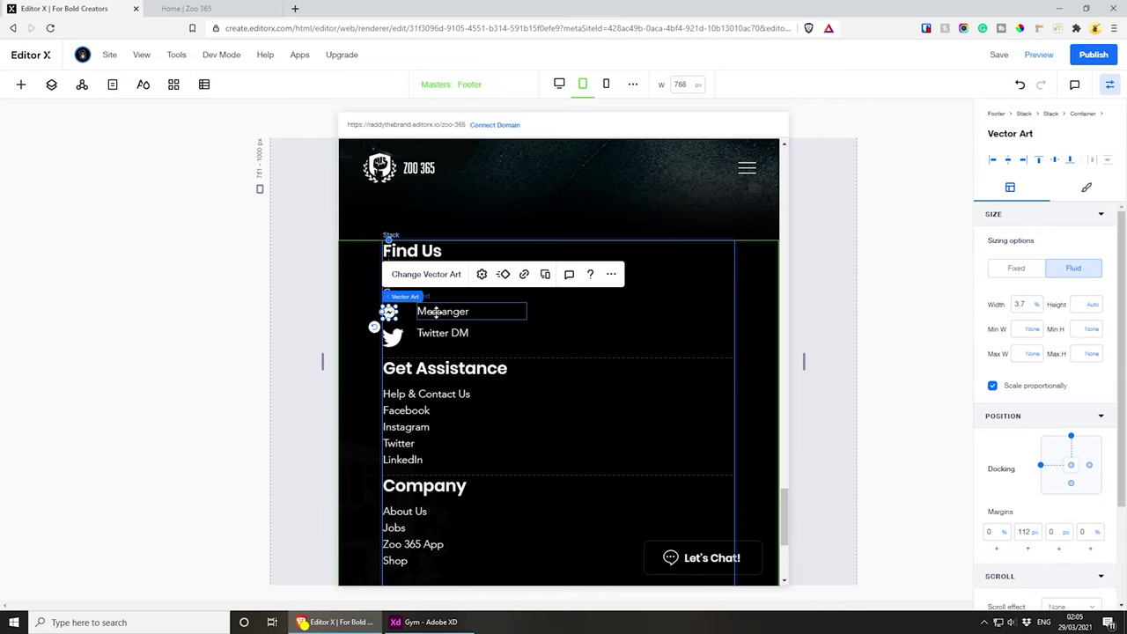
left_click(432, 312)
left_click_drag(433, 311, 399, 311)
- Shrink the Twitter icon to match the Messenger icon and move the Twitter DM text beside it, at a 4.9% left margin
left_click(397, 343)
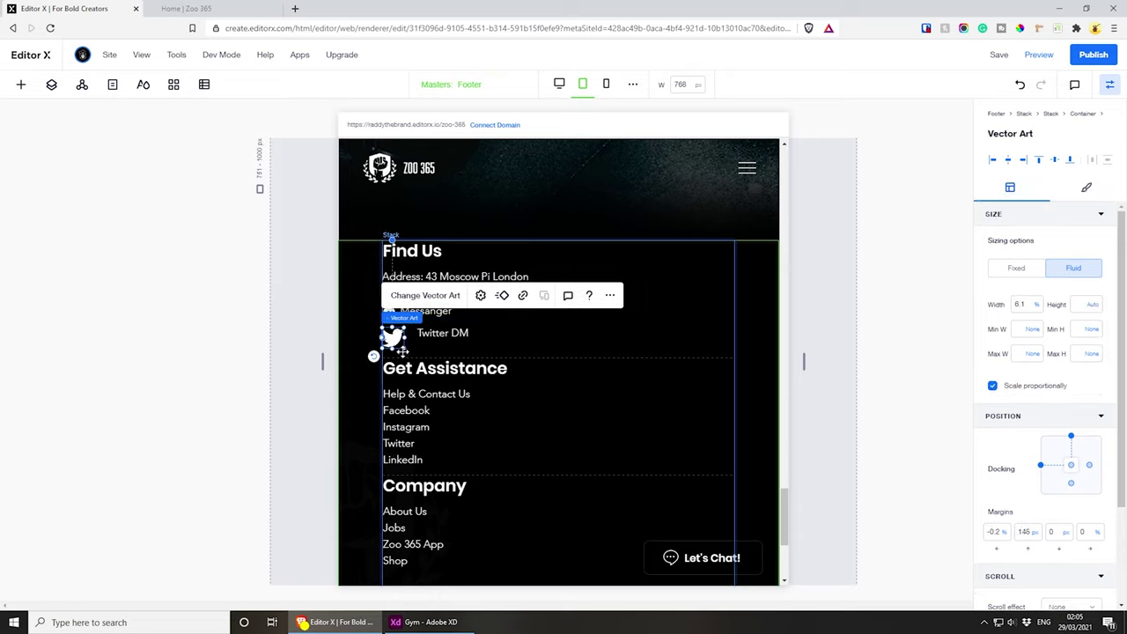
left_click(404, 350)
left_click(392, 335)
mouse_move(392, 336)
left_mouse_down()
mouse_move(414, 334)
mouse_move(405, 333)
left_mouse_up()
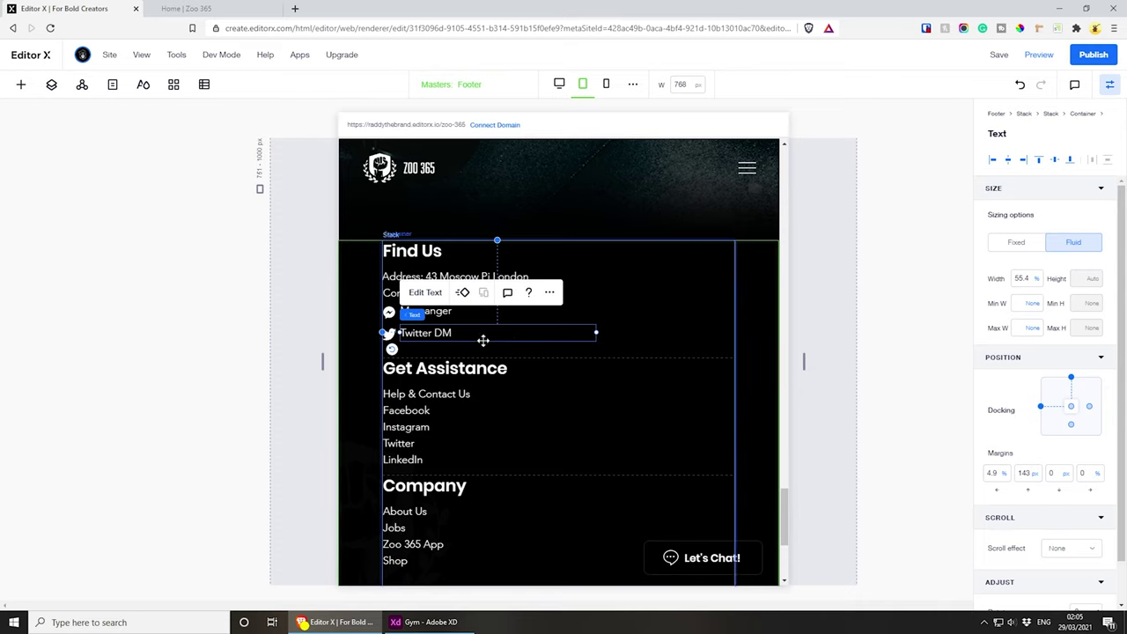
scroll(521, 349, "down", 1)
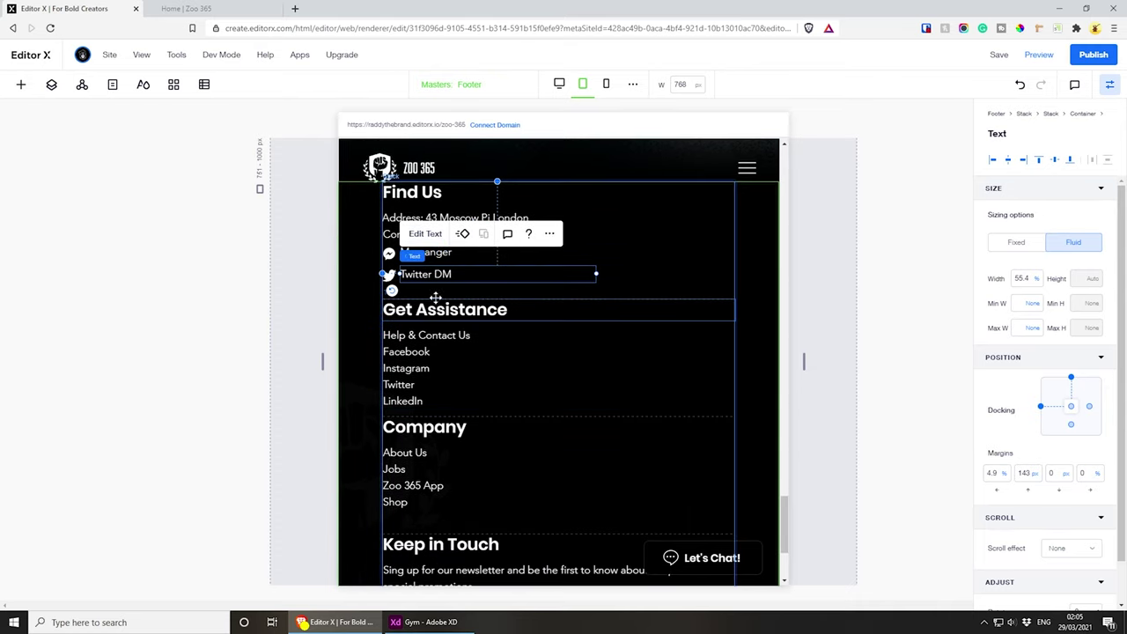
left_click(424, 234)
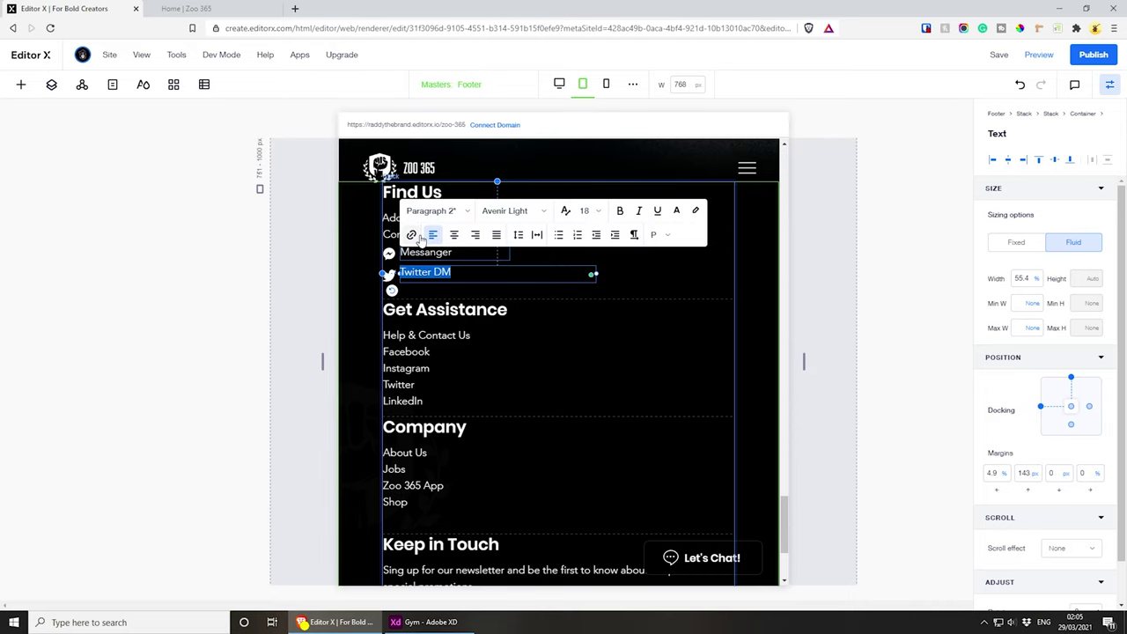
left_click(531, 330)
- Edit the footer container's 1x4 grid and set the vertical gap between its rows to 22 px
scroll(531, 329, "up", 2)
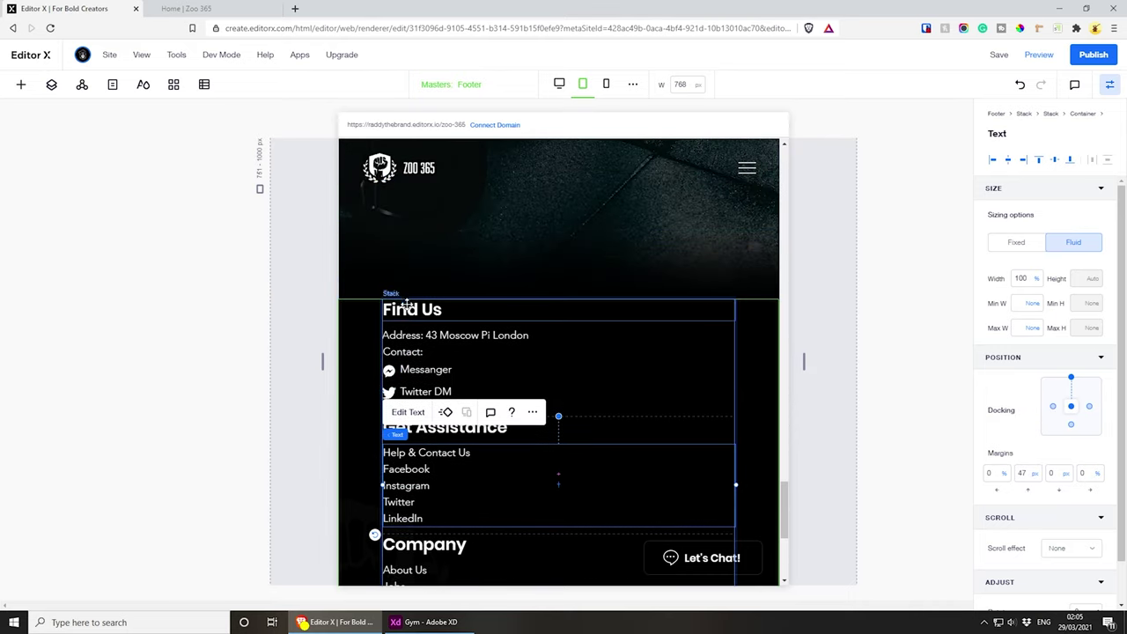
left_click(393, 310)
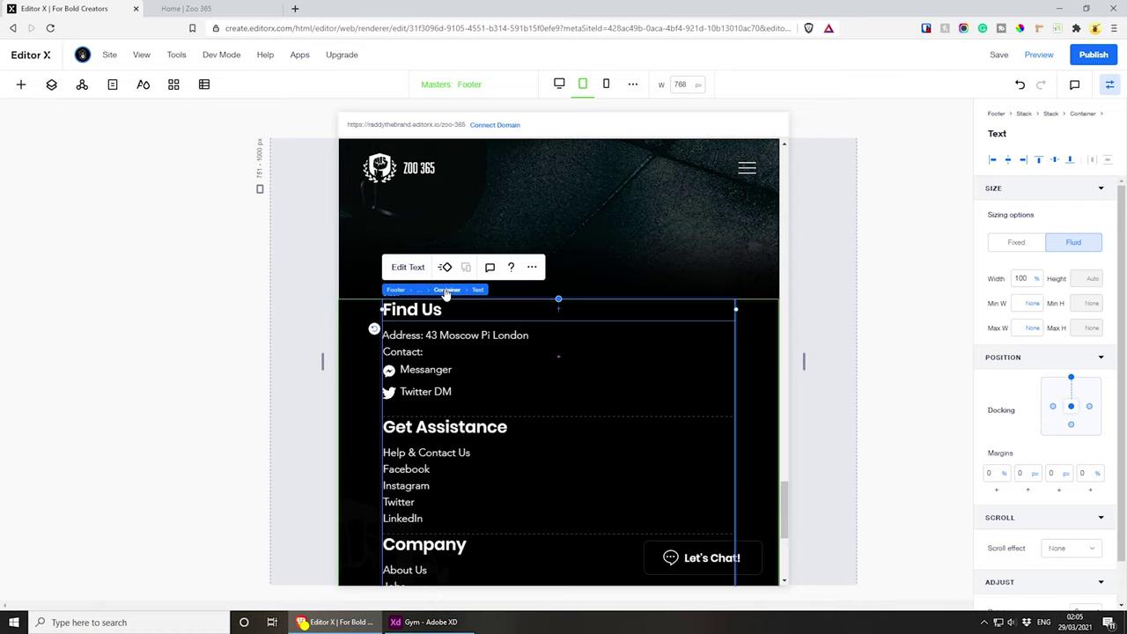
left_click(447, 291)
left_click(420, 289)
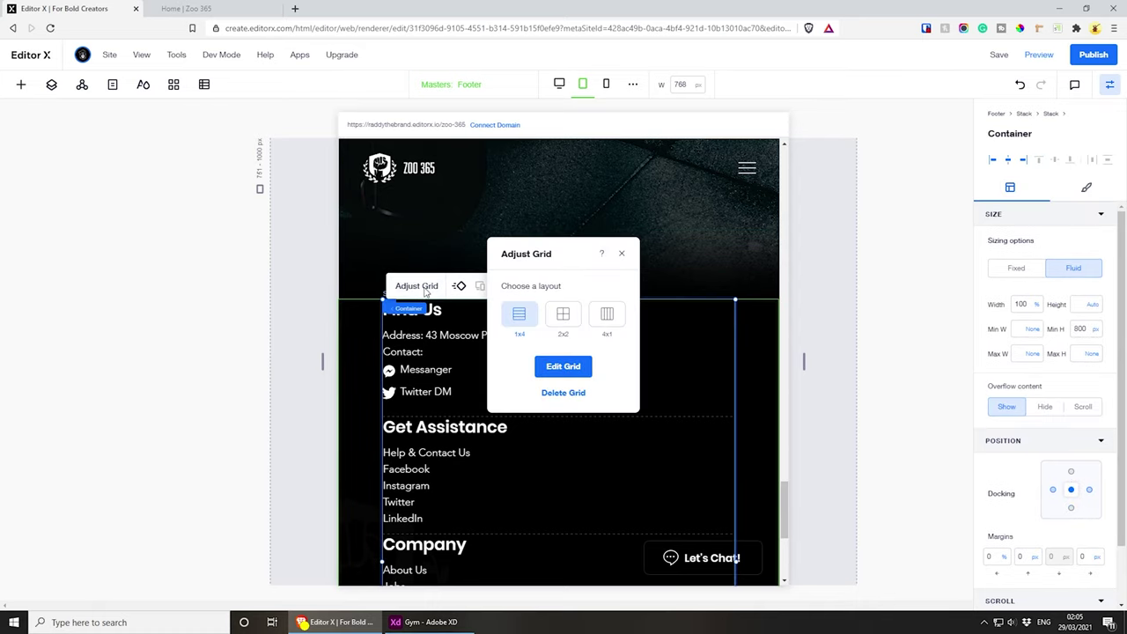
left_click(564, 366)
scroll(528, 352, "down", 2)
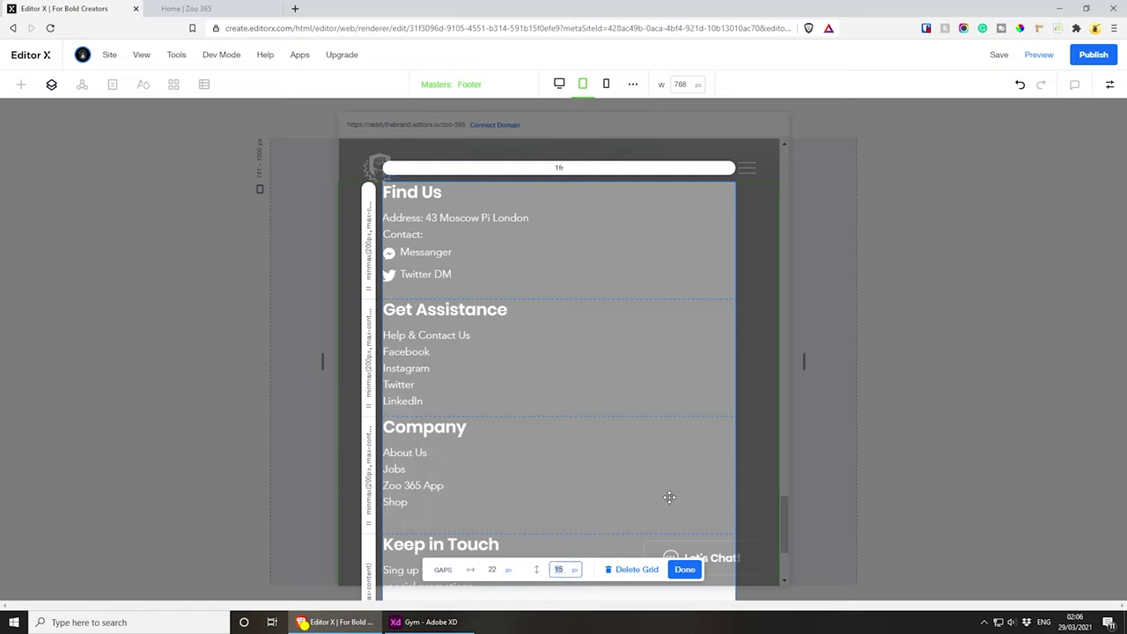
left_click(685, 569)
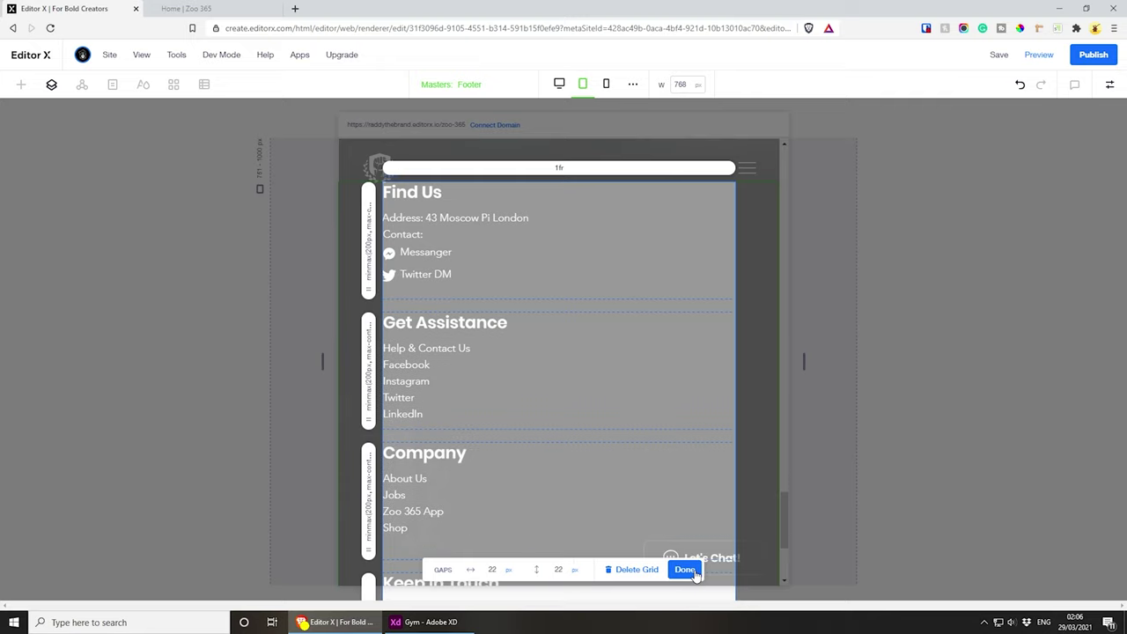
- Move the fist-logo vector art down beside the newsletter form, docked to the footer's bottom edge with margins of -18% left and -72 px bottom
scroll(540, 408, "down", 4)
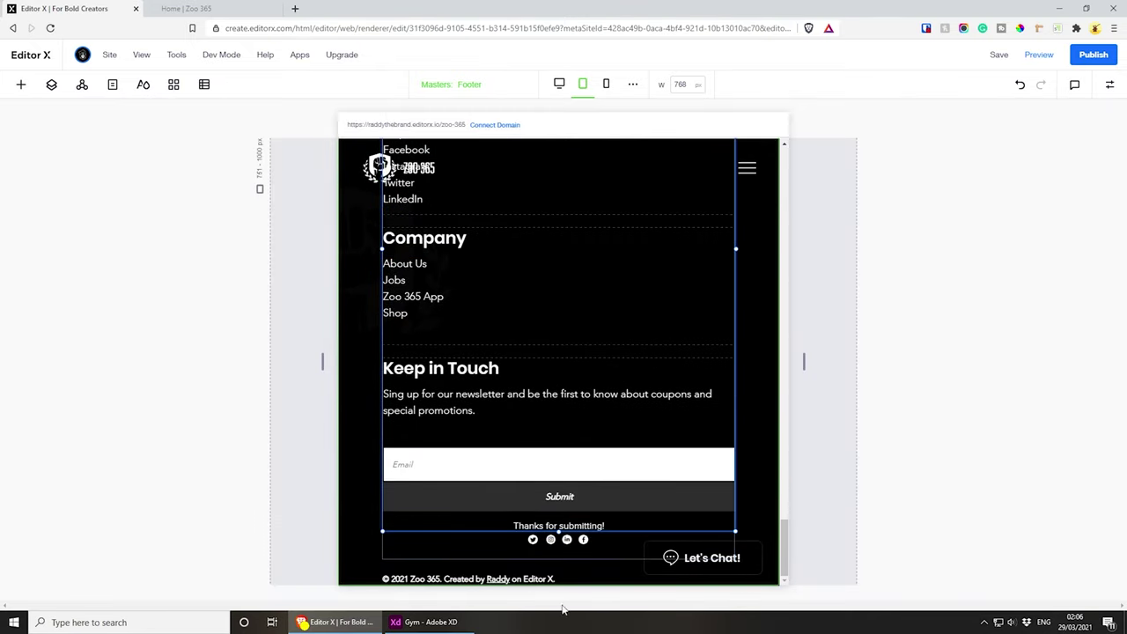
left_click(348, 290)
left_click_drag(355, 327, 365, 545)
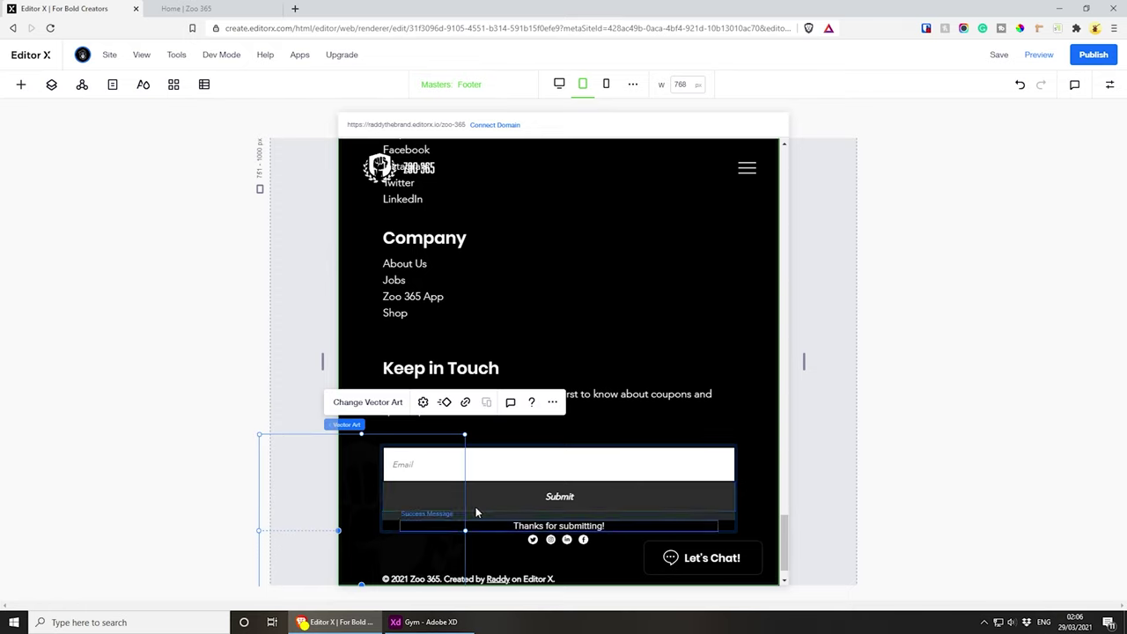
left_click(1110, 85)
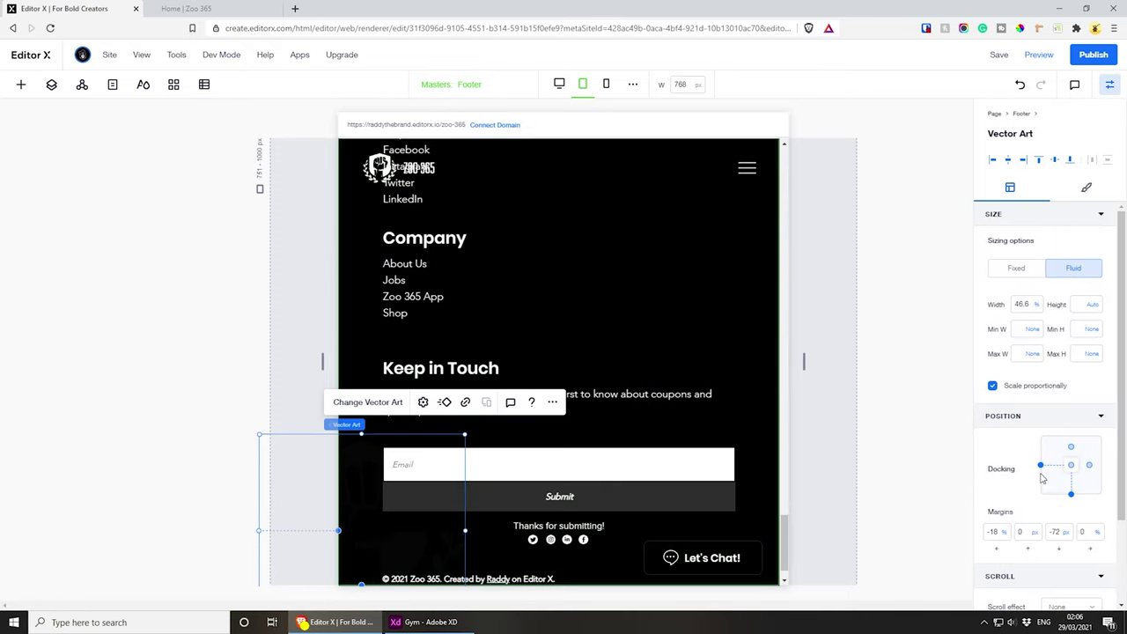
left_click(1052, 532)
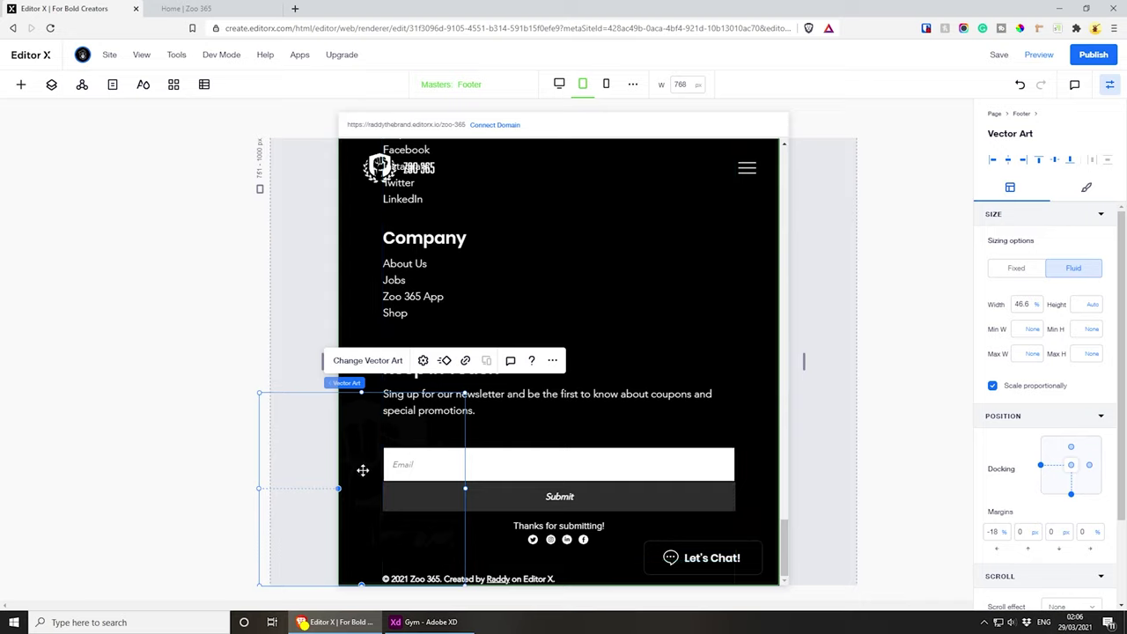
left_click_drag(359, 453, 361, 495)
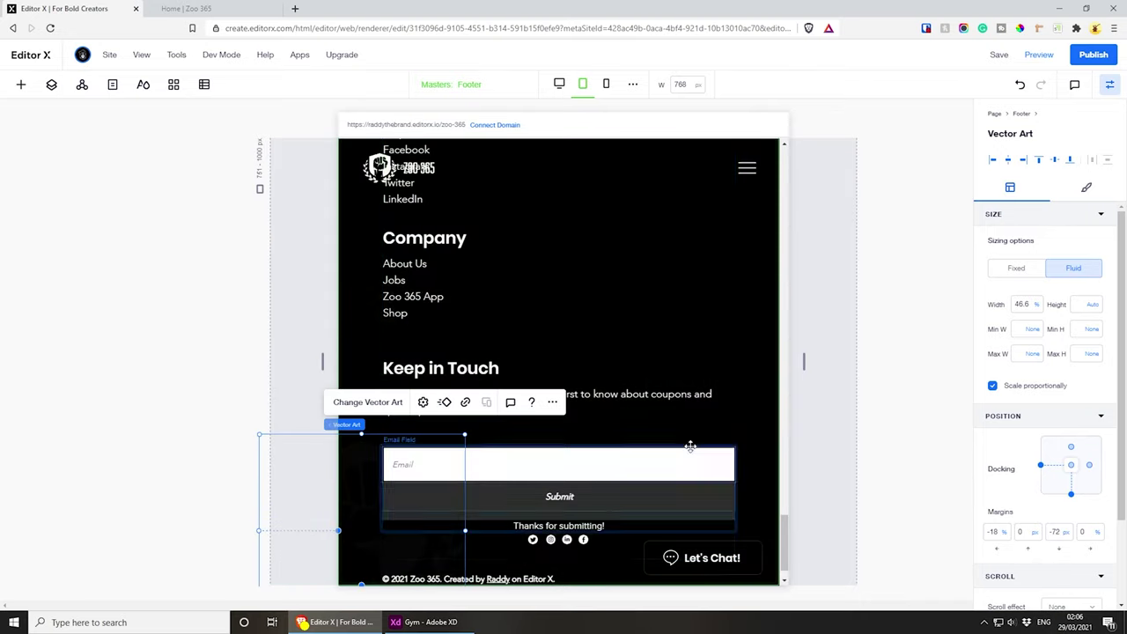
- Check the spacing of the footer's stacked sections at the tablet breakpoint
scroll(626, 414, "up", 4)
scroll(627, 324, "up", 1)
scroll(616, 352, "down", 5)
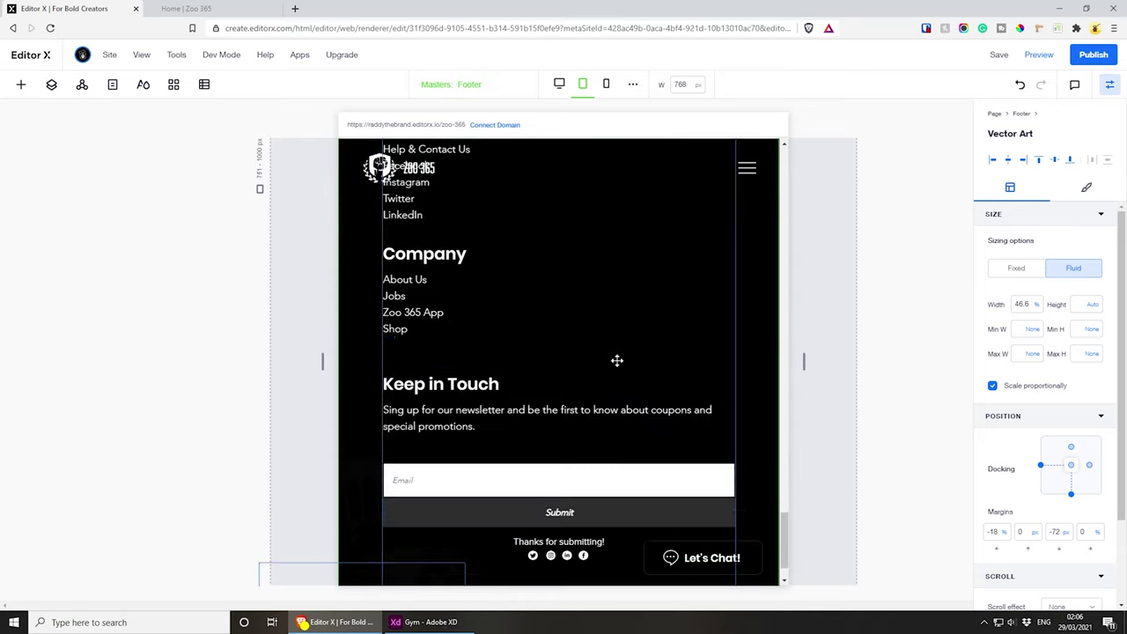
scroll(644, 475, "up", 5)
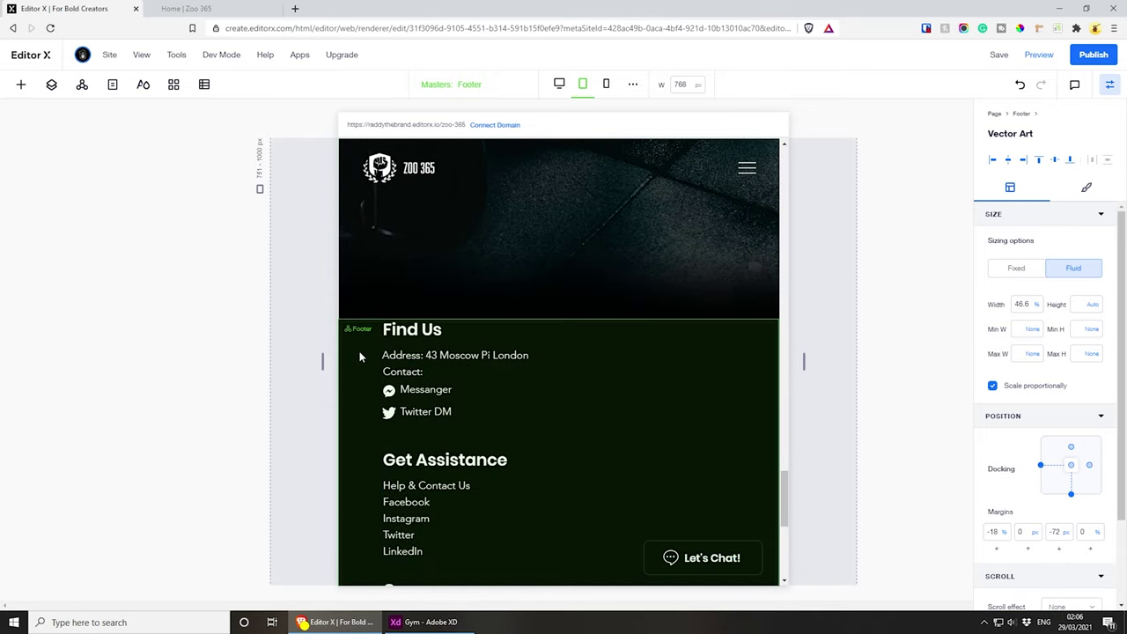
- Switch to the mobile breakpoint and examine the footer's sections for overflow and spacing
left_click(359, 357)
left_click(606, 84)
scroll(642, 432, "up", 5)
scroll(588, 468, "up", 2)
scroll(585, 454, "down", 5)
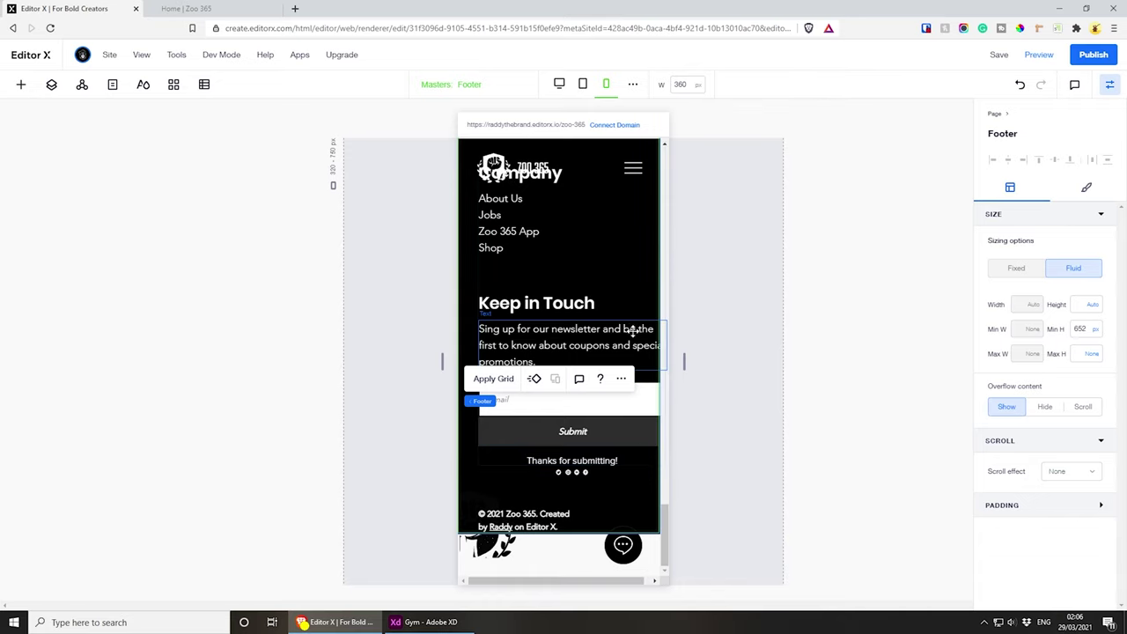
left_click(533, 300)
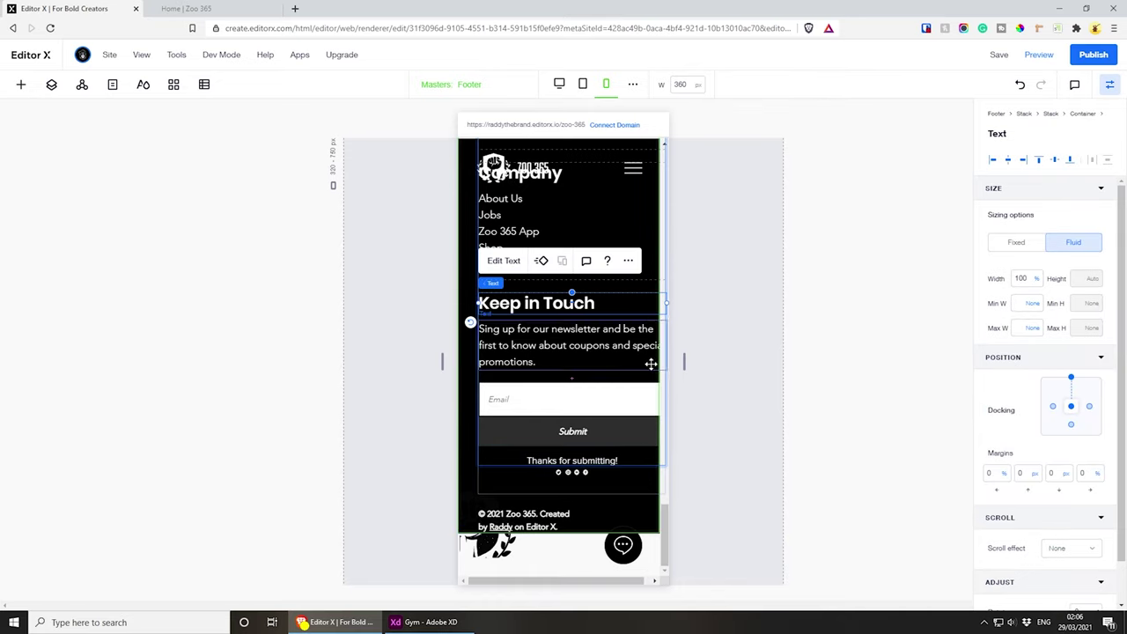
scroll(612, 472, "up", 4)
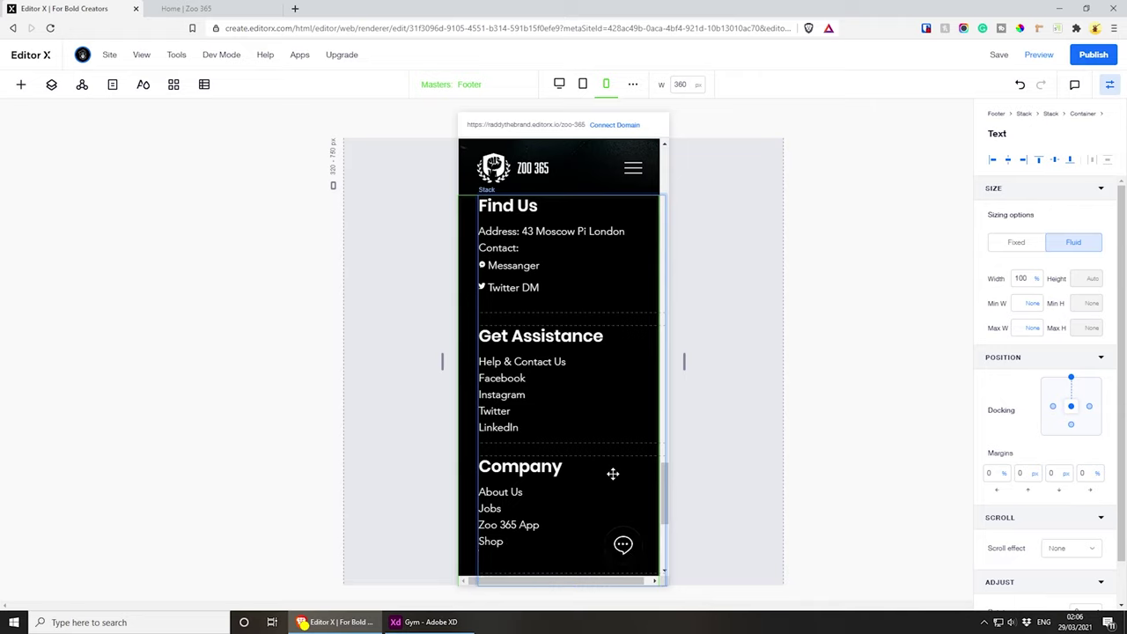
scroll(558, 322, "up", 2)
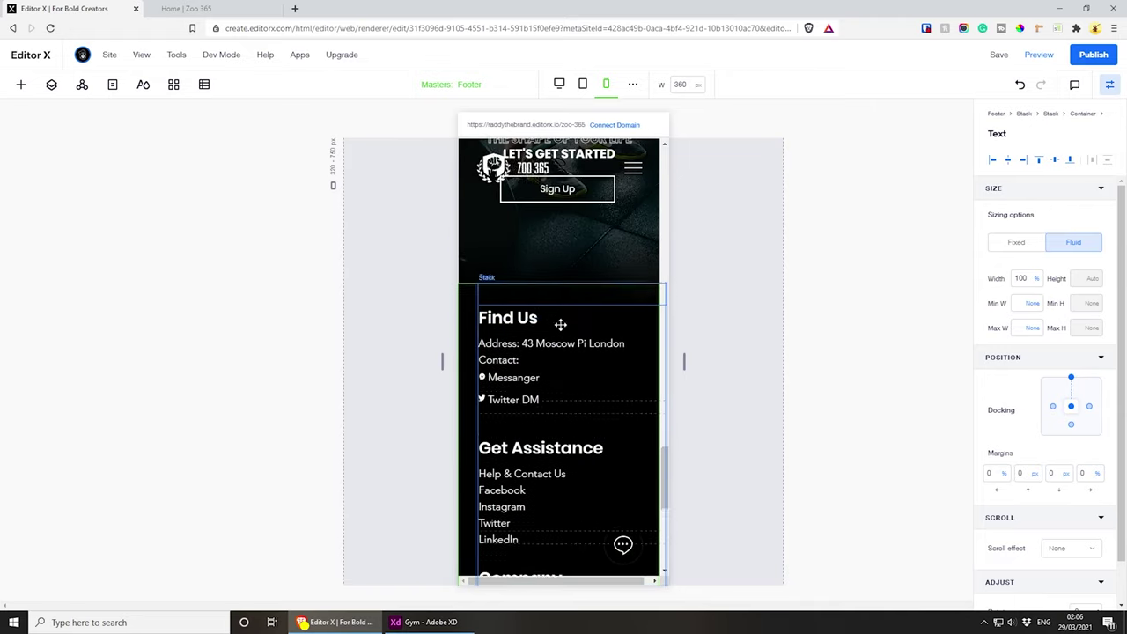
- Shift the outer footer stack outward on mobile so that its left margin is 4.3%
left_click(569, 350)
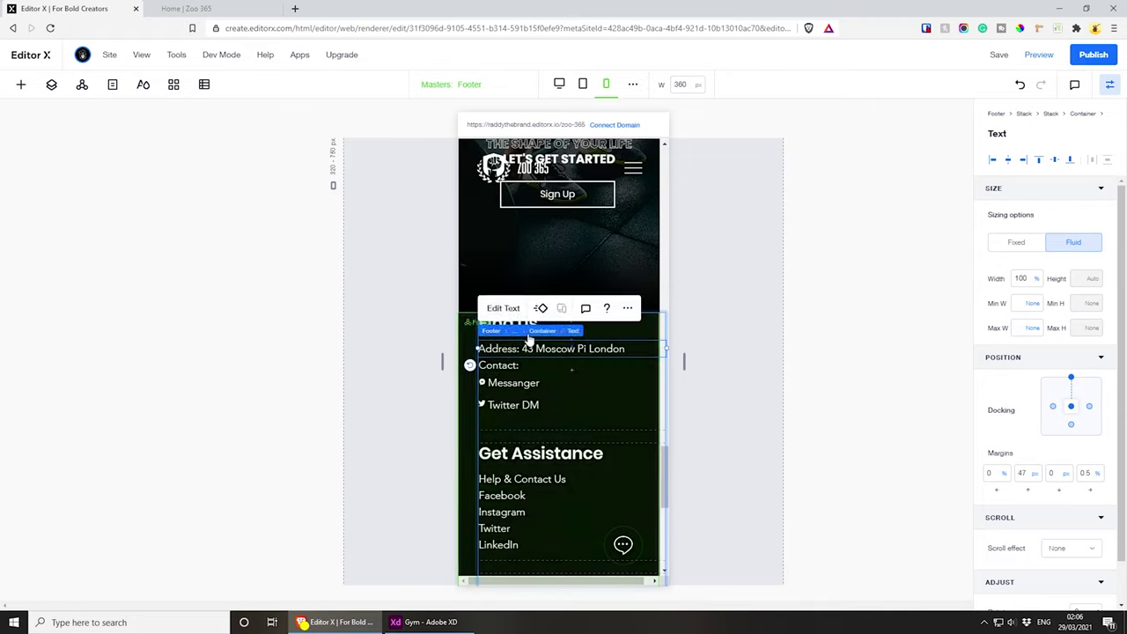
left_click(542, 338)
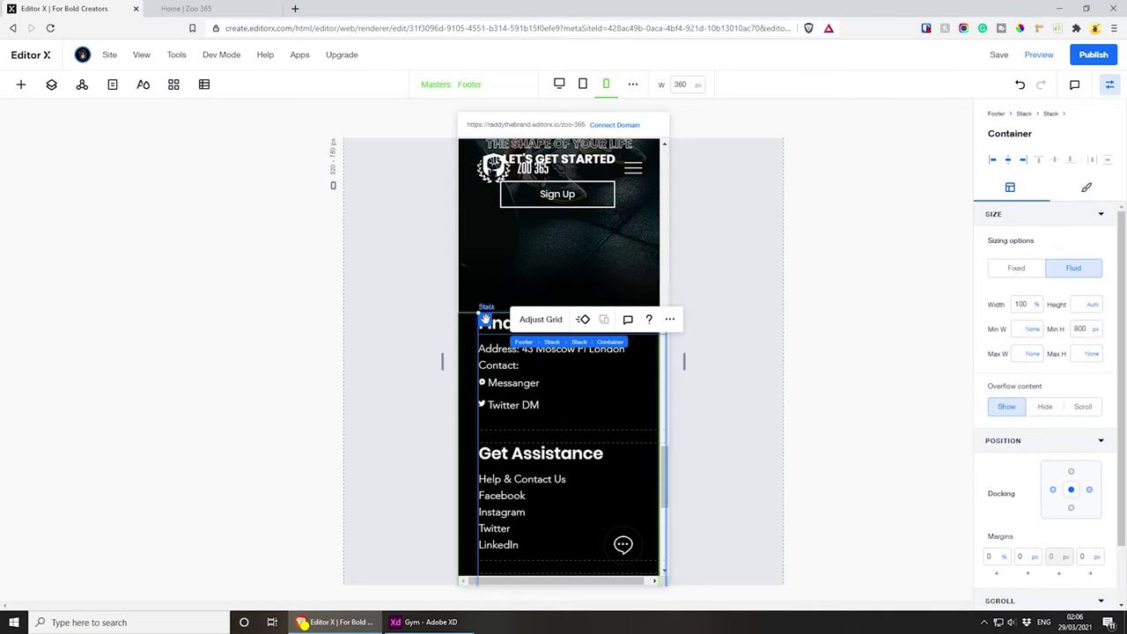
left_click(552, 343)
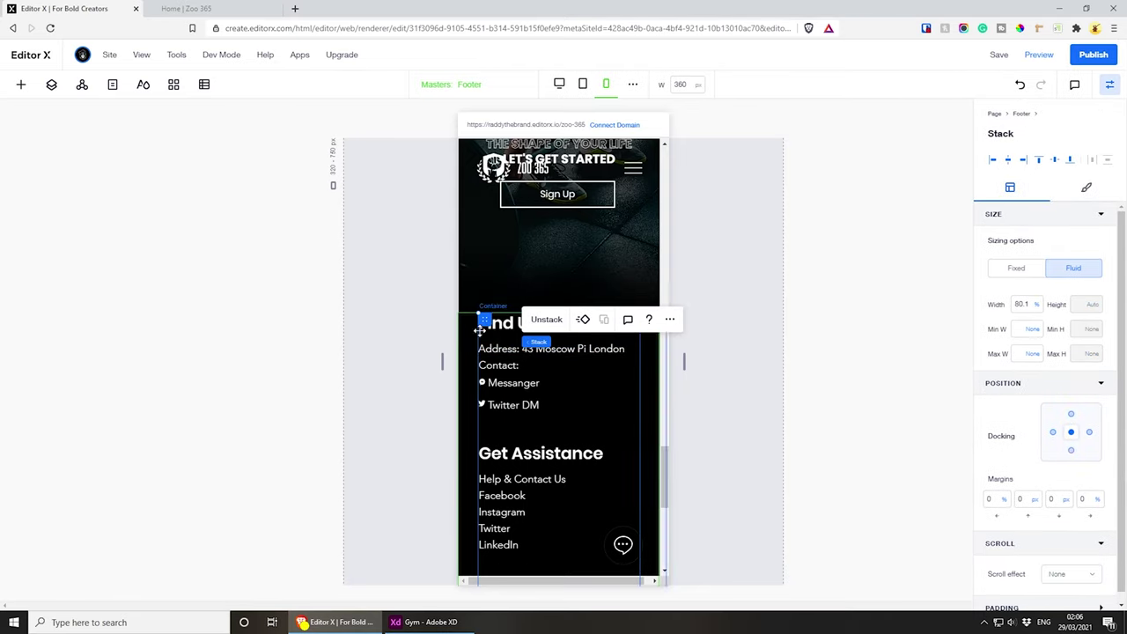
left_click_drag(483, 322, 475, 324)
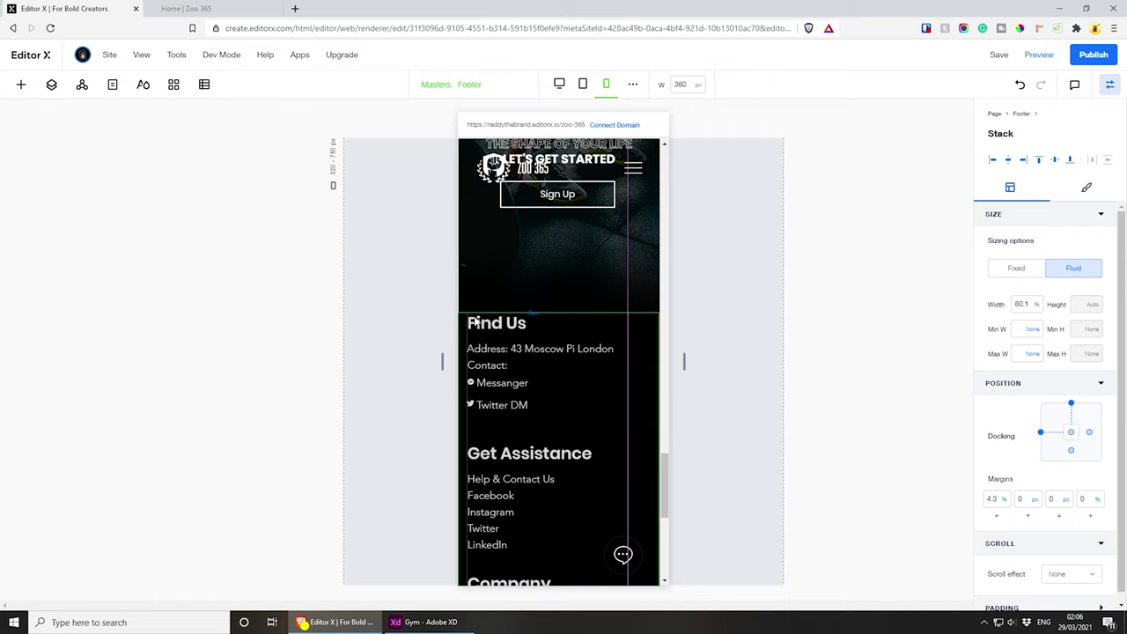
- Narrow the outer footer stack to 76.6% width on mobile and dock it to the center
scroll(624, 418, "down", 5)
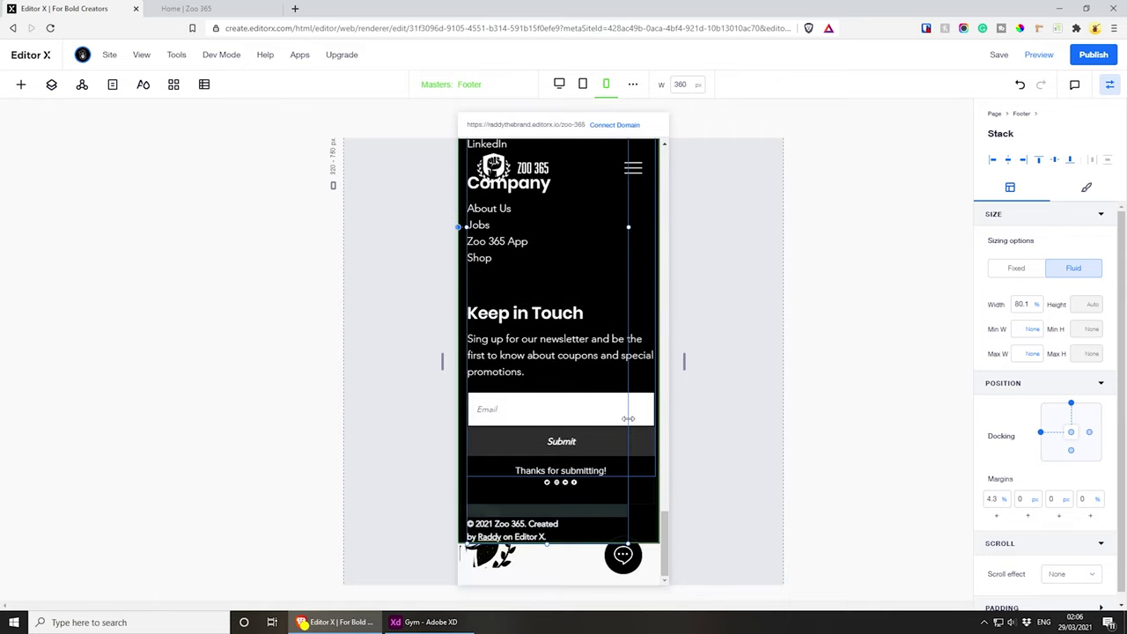
scroll(632, 437, "up", 2)
scroll(631, 437, "down", 2)
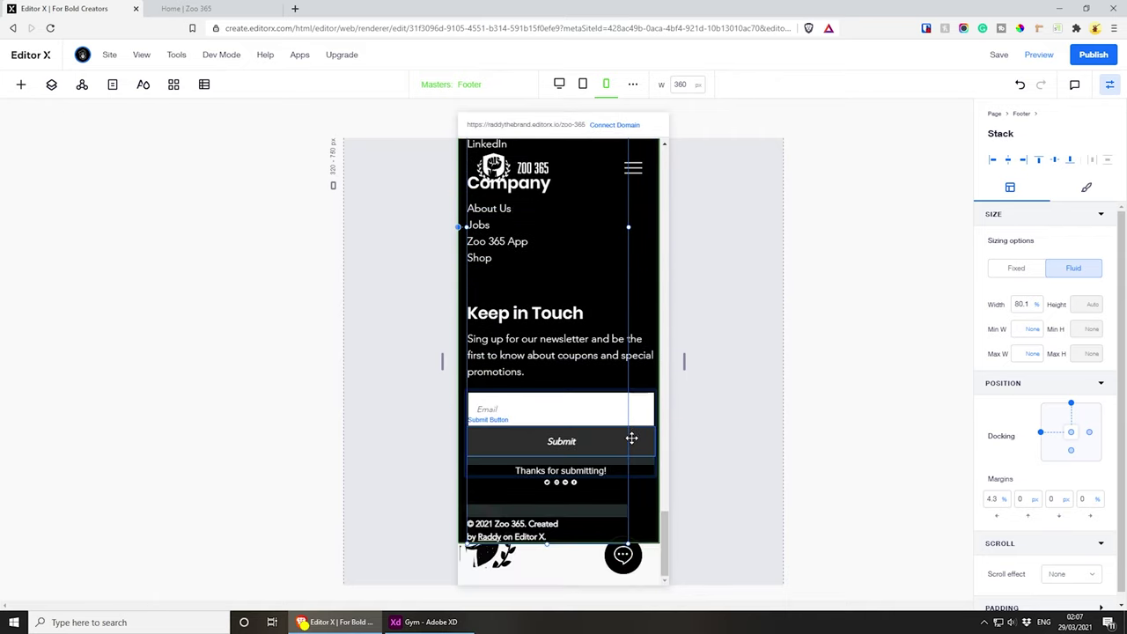
scroll(647, 379, "up", 4)
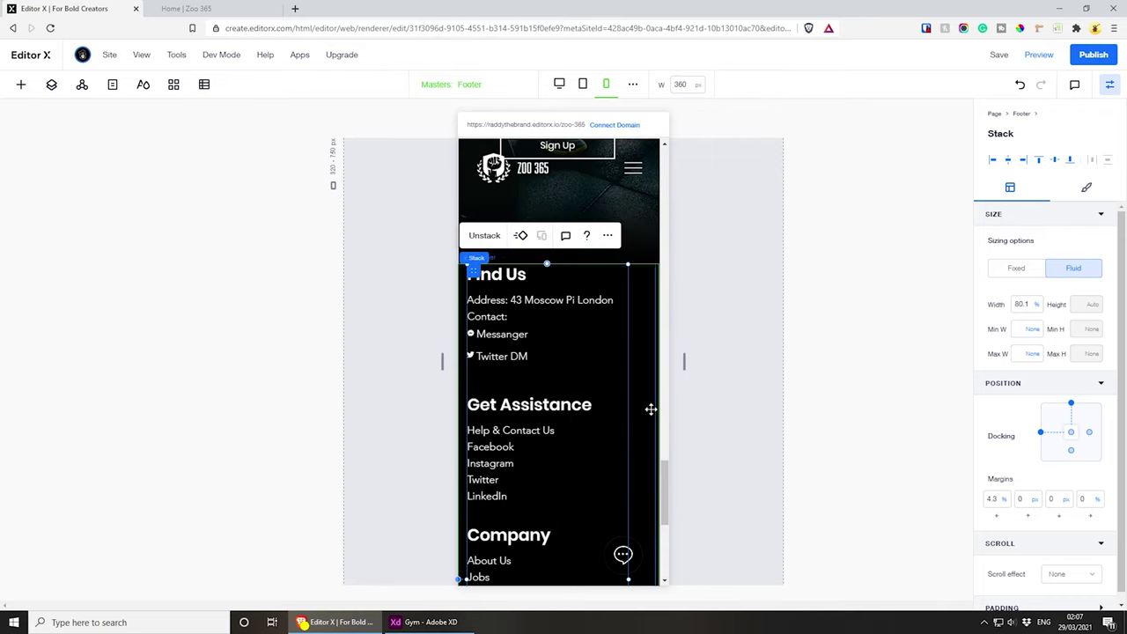
left_click_drag(659, 403, 656, 426)
scroll(656, 426, "down", 1)
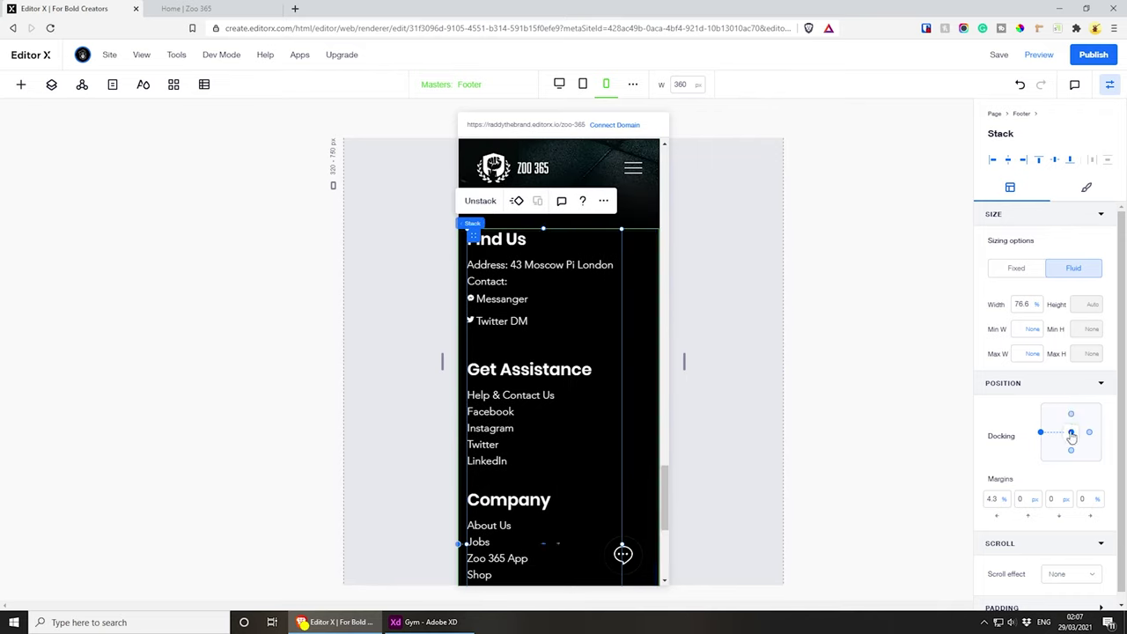
left_click(1042, 434)
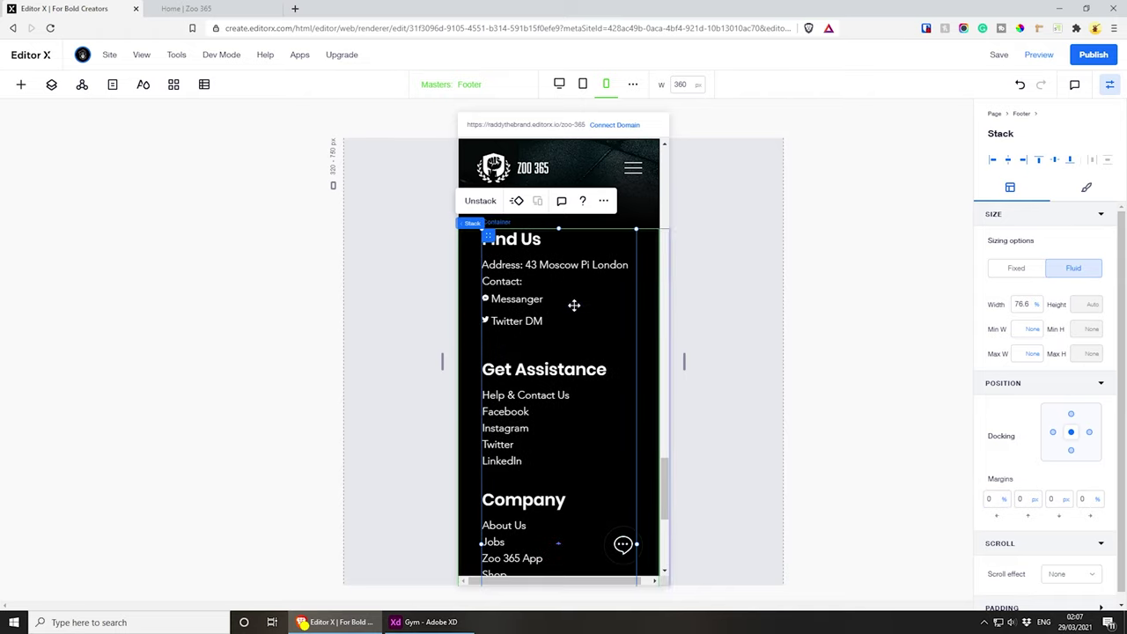
- Try narrowing the newsletter text under Keep in Touch to 84.2% width, and undo the recent mobile changes
scroll(577, 326, "down", 4)
left_click(585, 352)
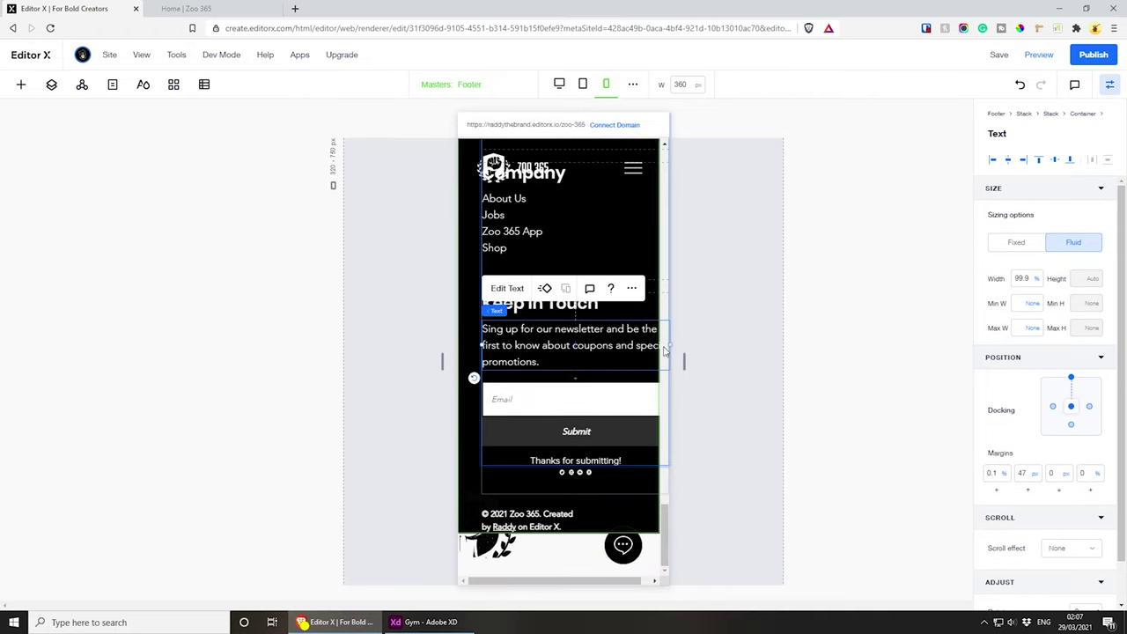
left_click(621, 393)
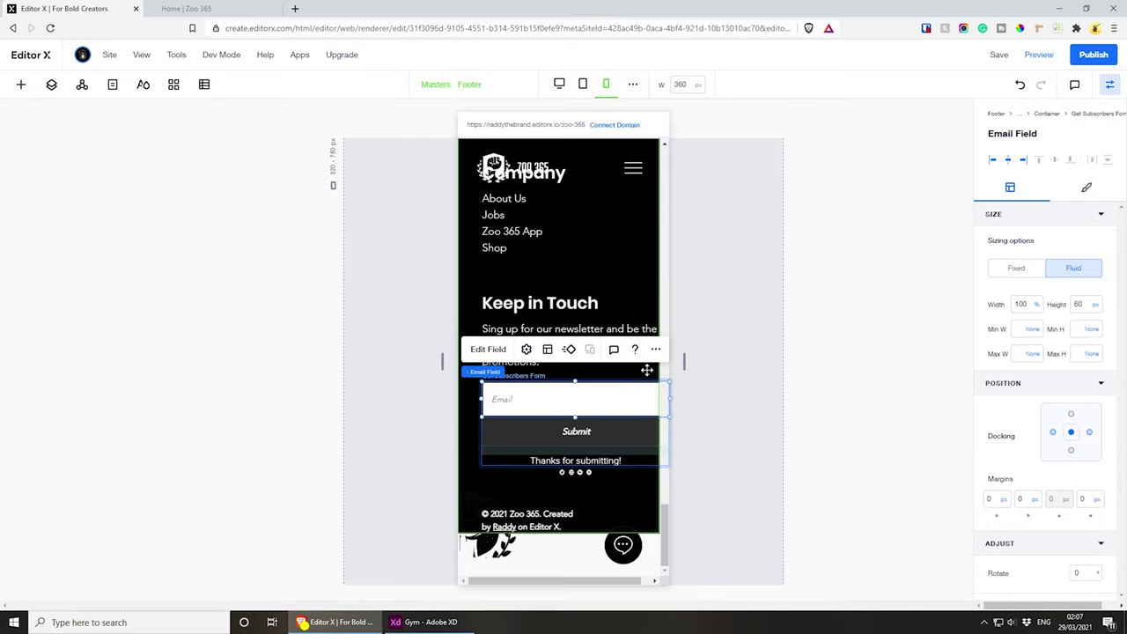
left_click(622, 328)
key("ctrl+z")
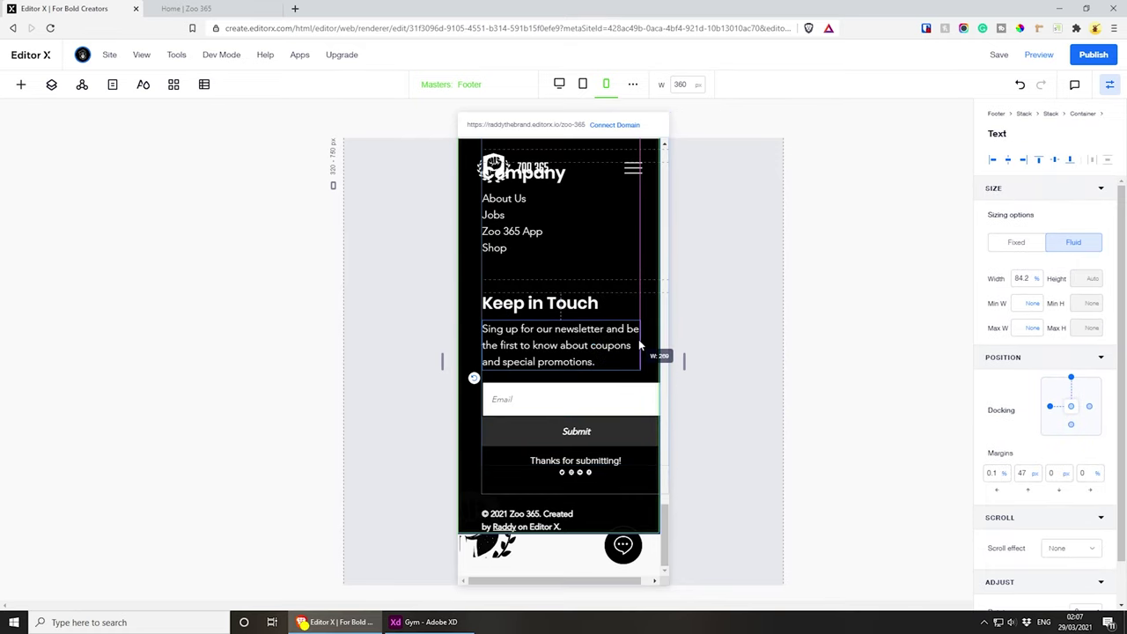
- Try narrowing the container of the four footer sections to 92% width on mobile, and undo the recent changes
scroll(493, 282, "up", 5)
left_click(491, 273)
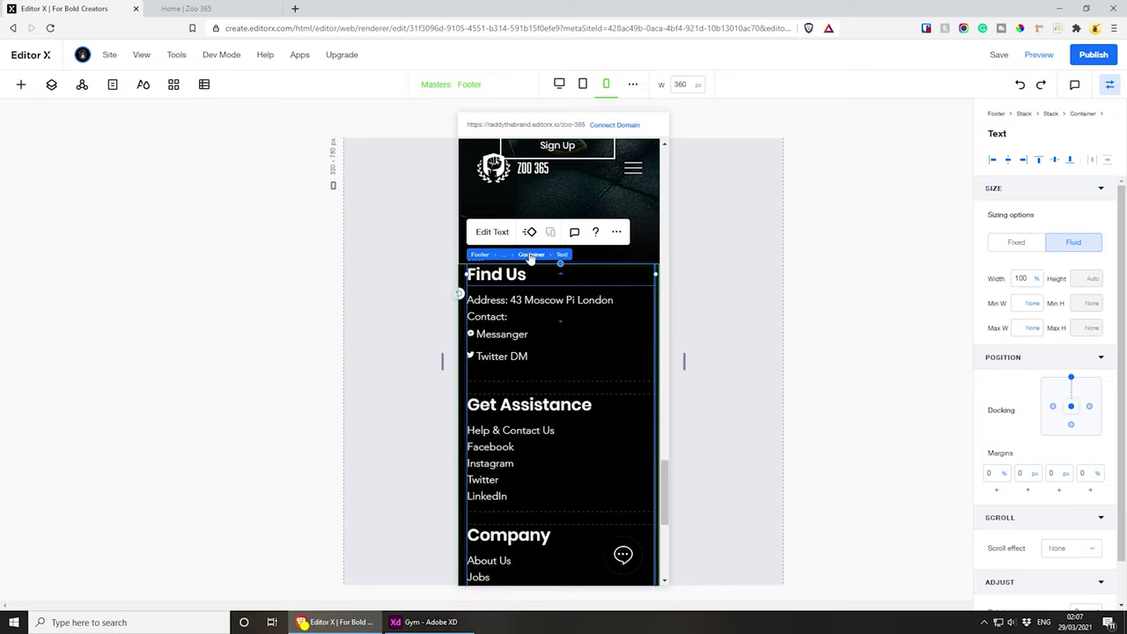
left_click(530, 255)
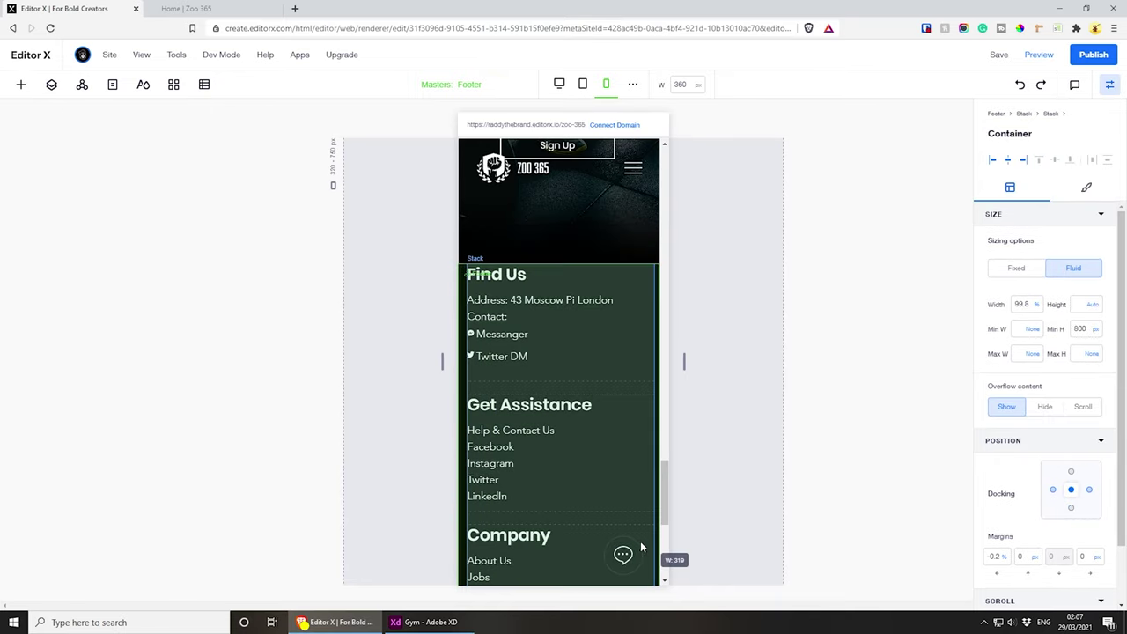
left_click_drag(600, 478, 590, 408)
scroll(590, 407, "down", 3)
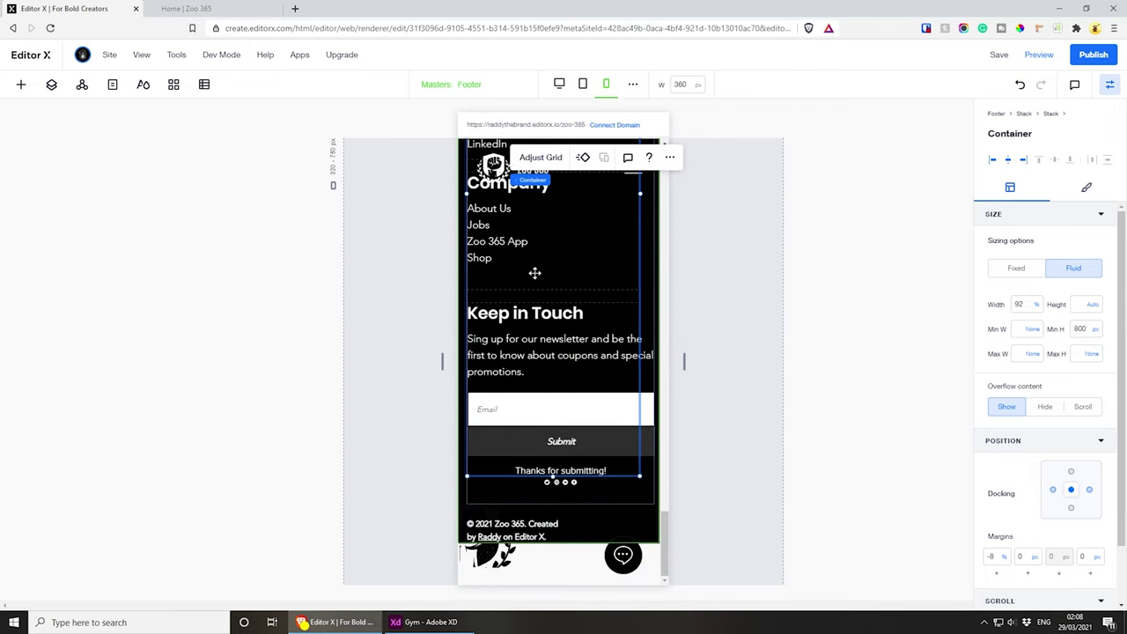
key("ctrl+z")
key("ctrl+z")
key("ctrl+z")
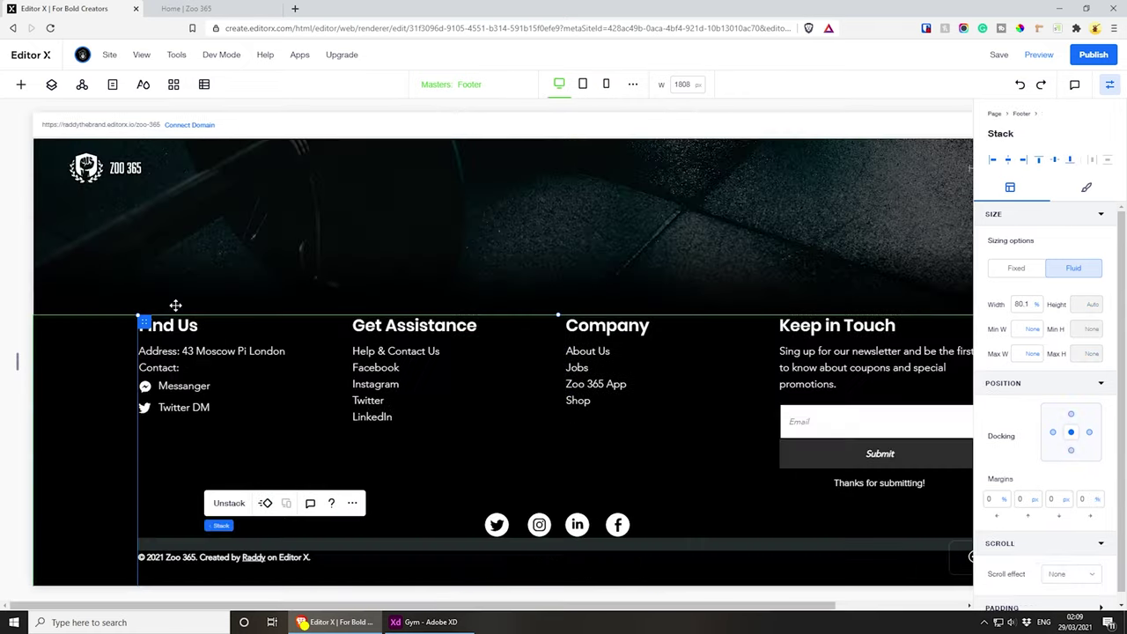
- Compare the footer's layout at the mobile, tablet and desktop breakpoints, including the space below the copyright text
left_click(606, 83)
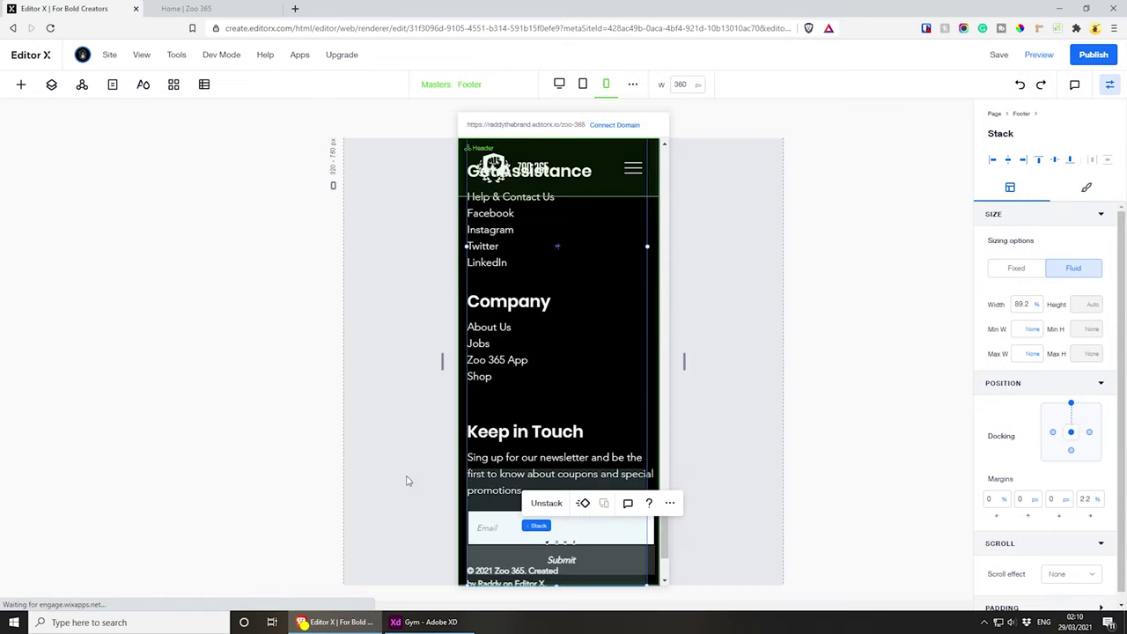
scroll(532, 390, "down", 1)
scroll(537, 383, "up", 4)
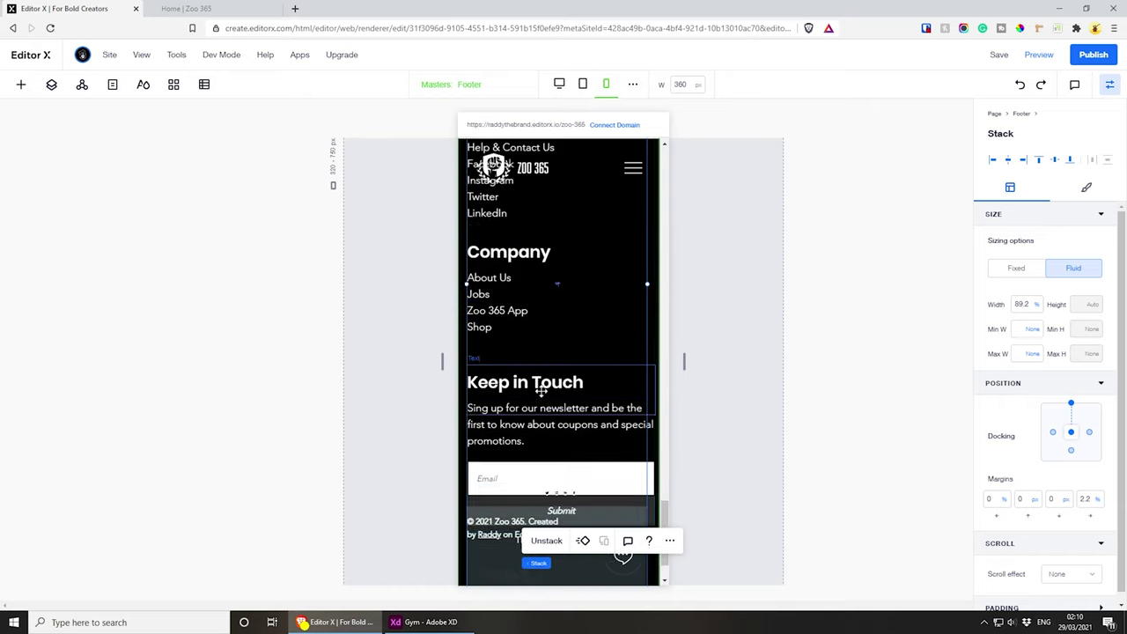
scroll(537, 378, "up", 2)
scroll(541, 397, "down", 2)
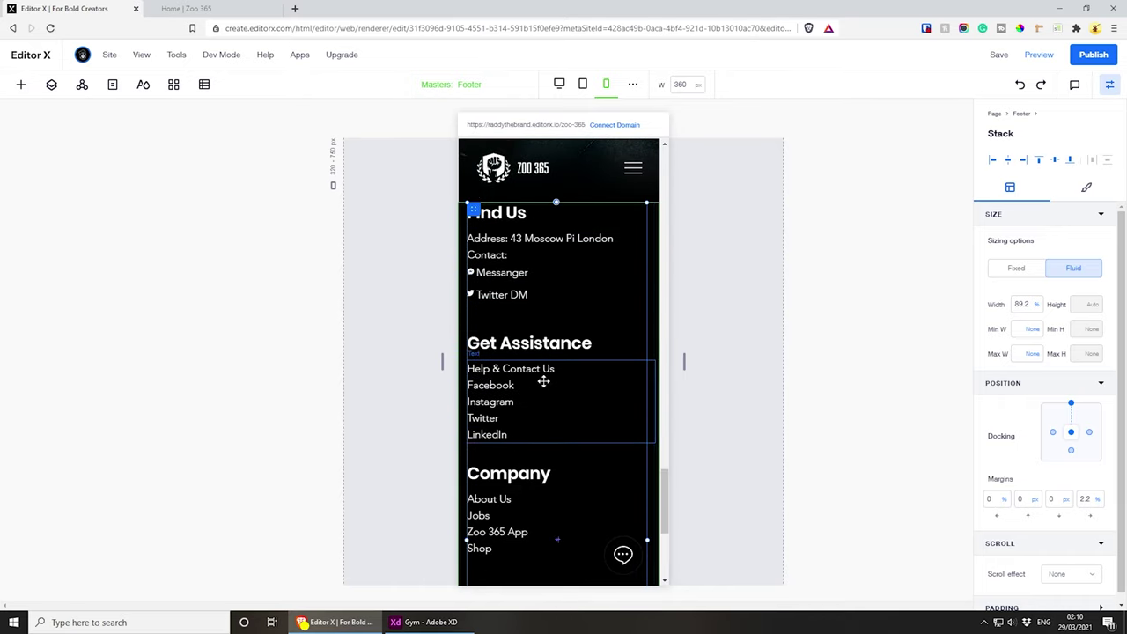
left_click(558, 84)
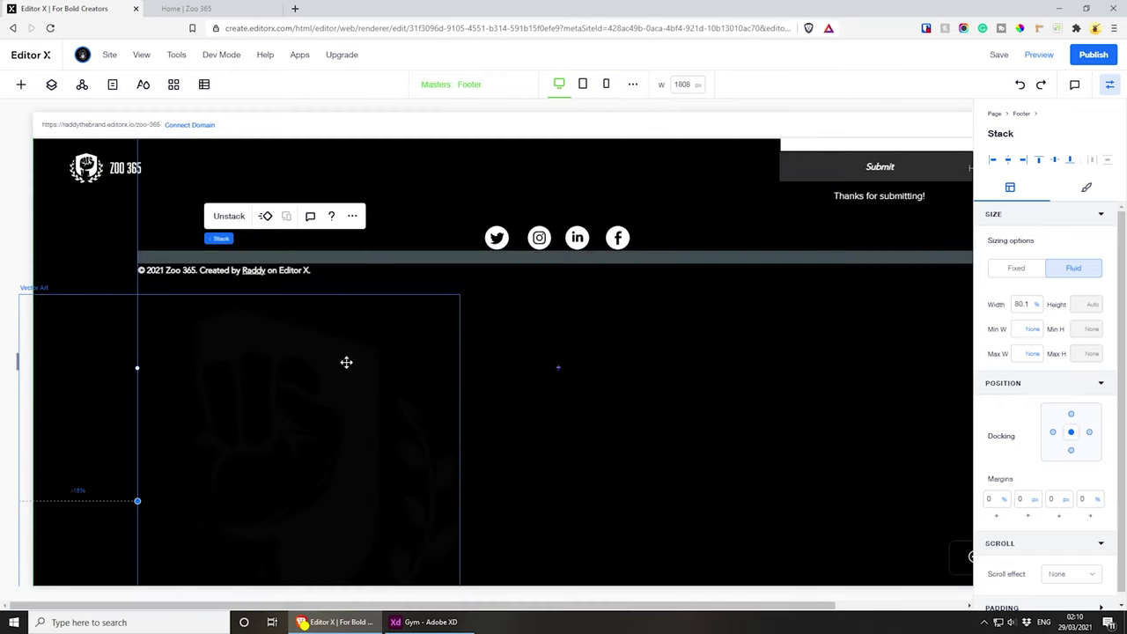
scroll(345, 363, "up", 3)
scroll(345, 363, "down", 4)
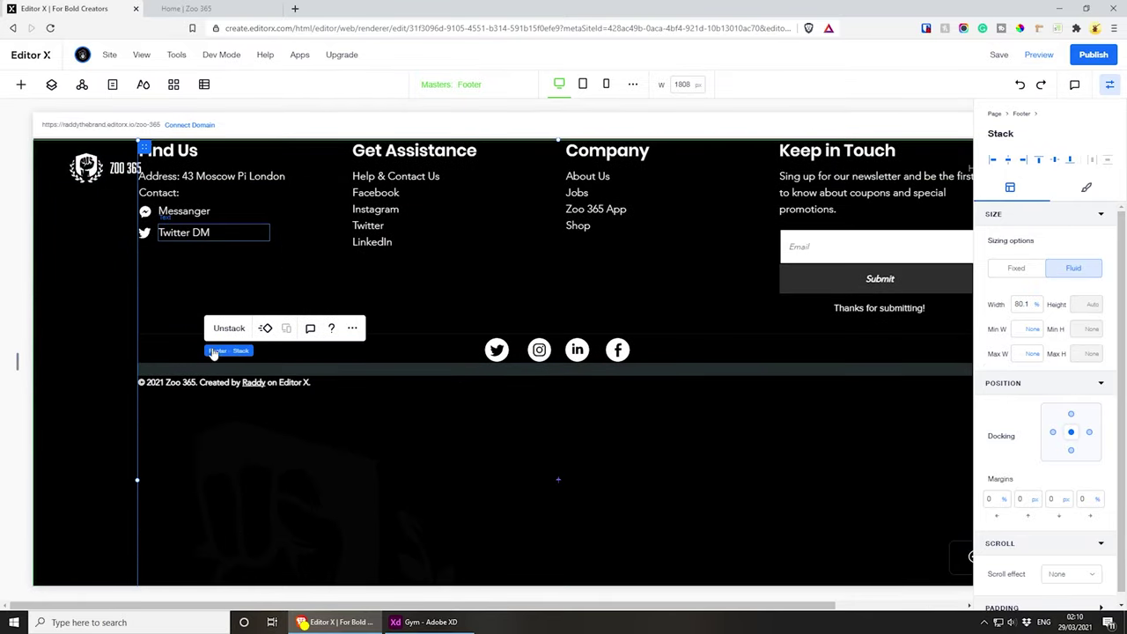
left_click(204, 232)
scroll(259, 275, "up", 4)
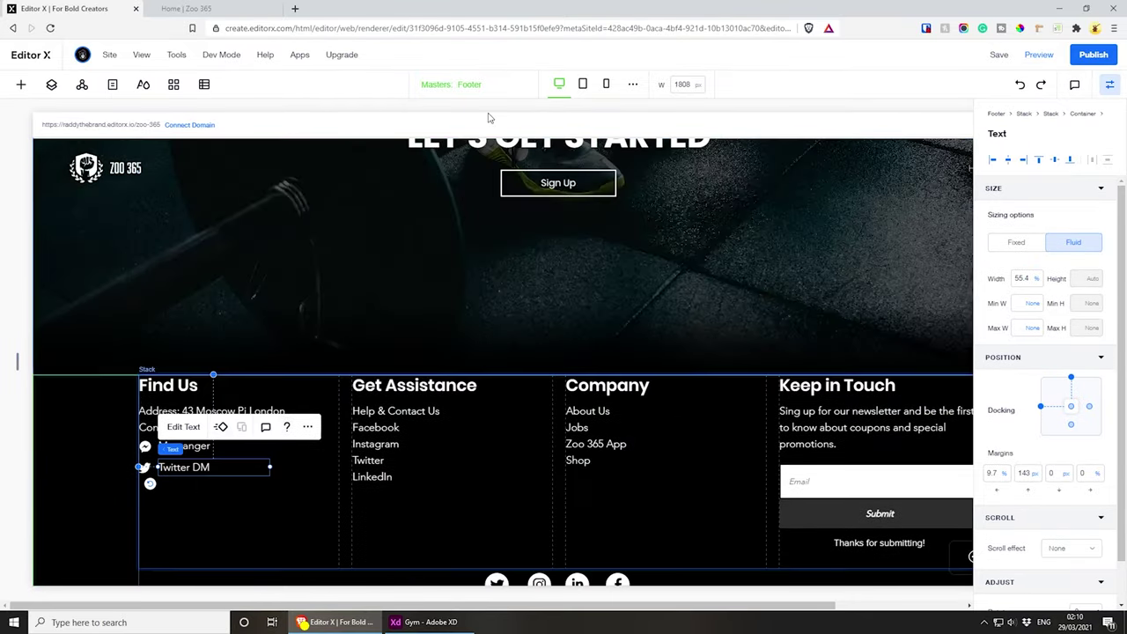
left_click(582, 83)
left_click(558, 84)
scroll(352, 325, "down", 5)
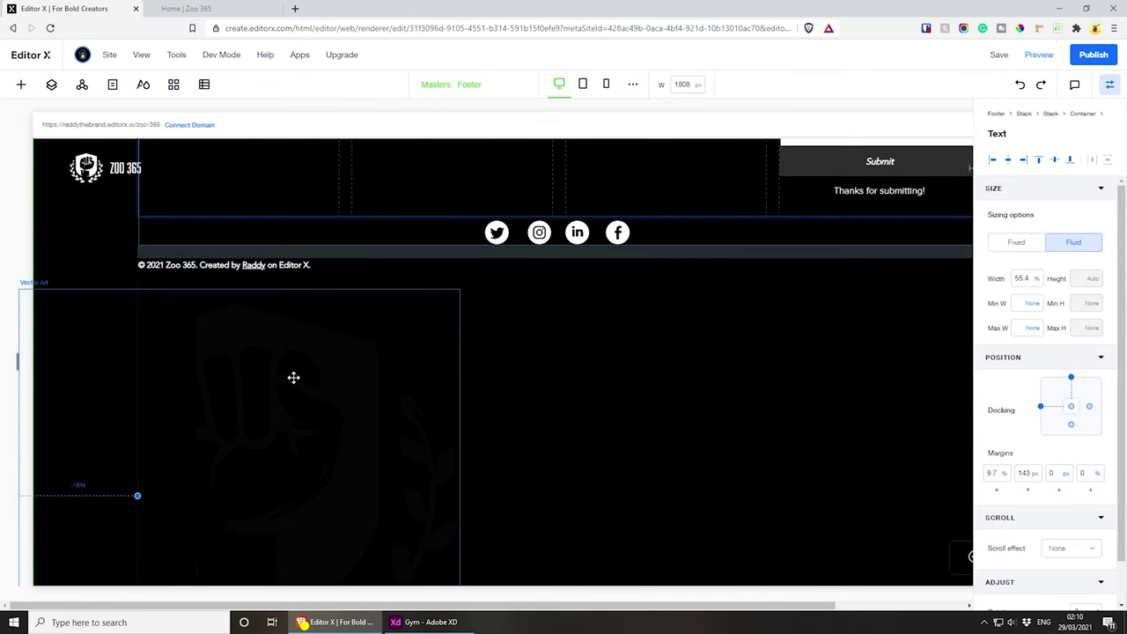
scroll(291, 379, "up", 4)
scroll(218, 388, "down", 3)
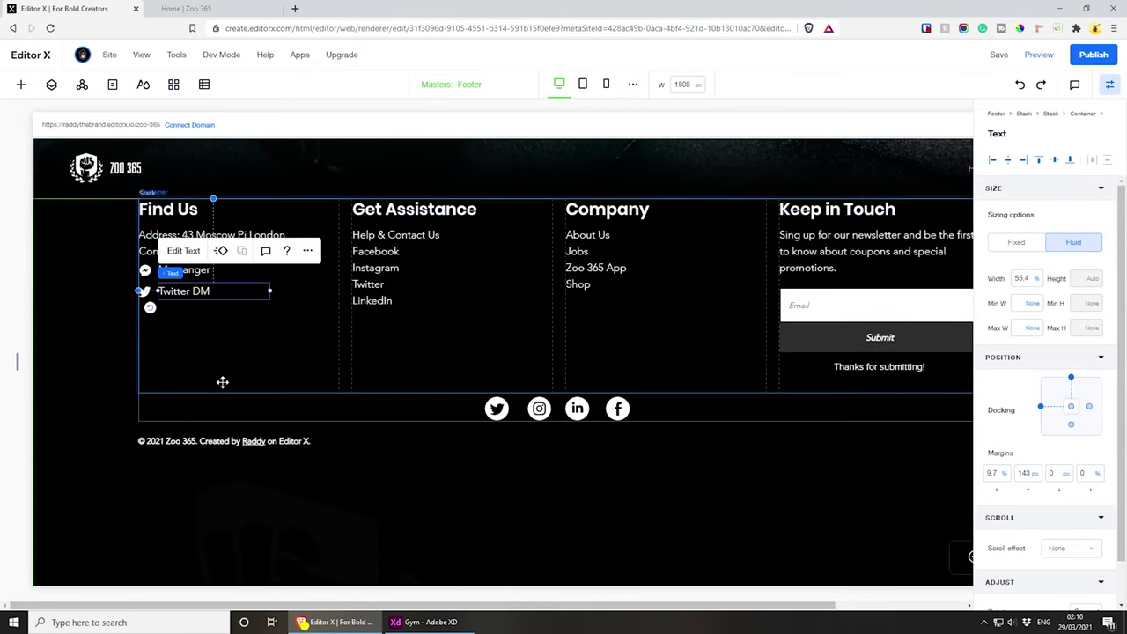
- Unstack the footer's outer stack and the inner stack holding the link columns and social icons at the desktop breakpoint
left_click(223, 409)
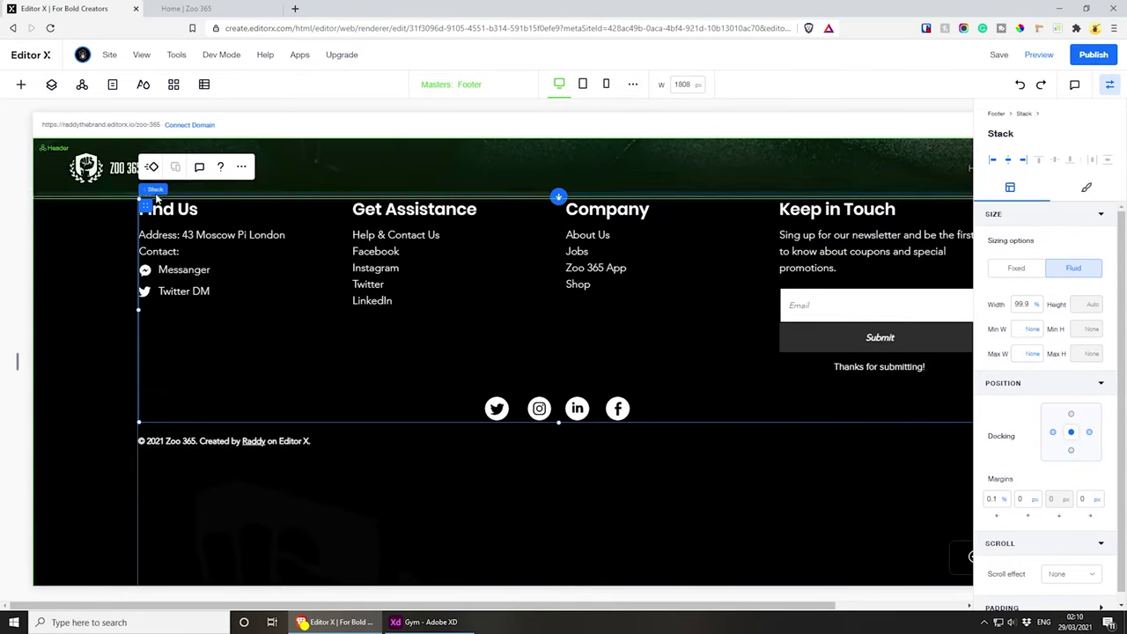
mouse_move(205, 192)
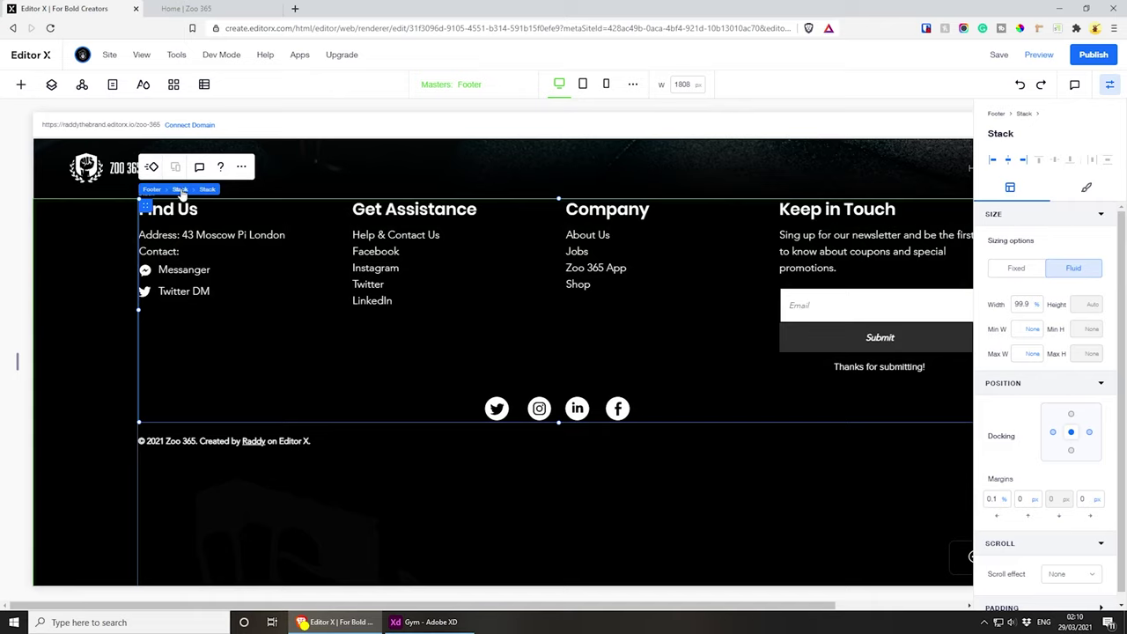
left_click(181, 190)
left_click(246, 377)
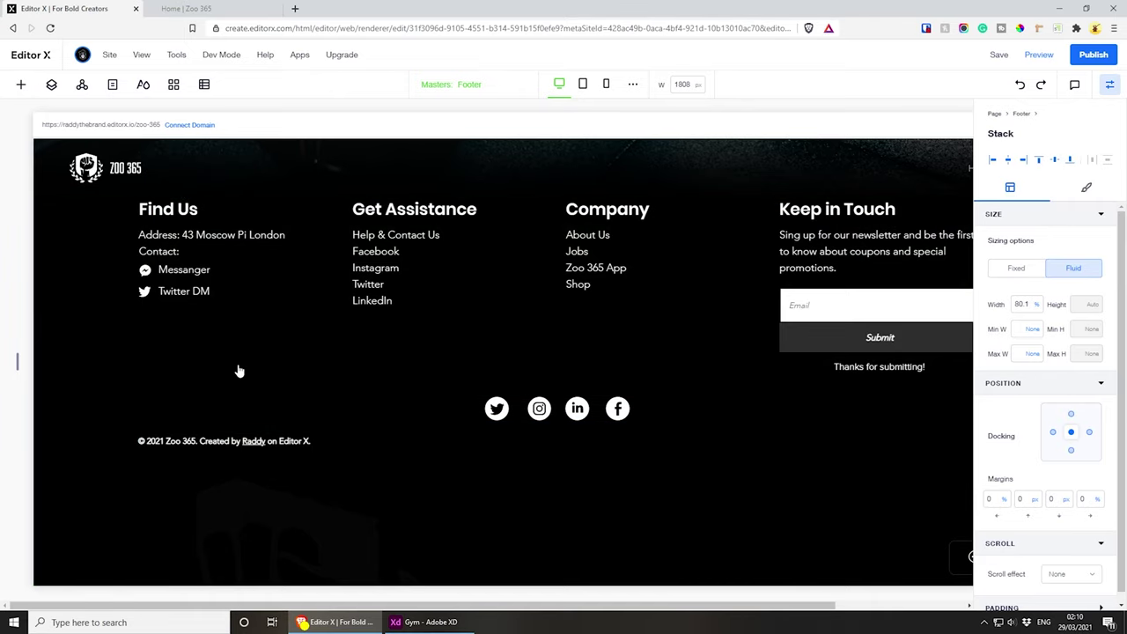
left_click(202, 411)
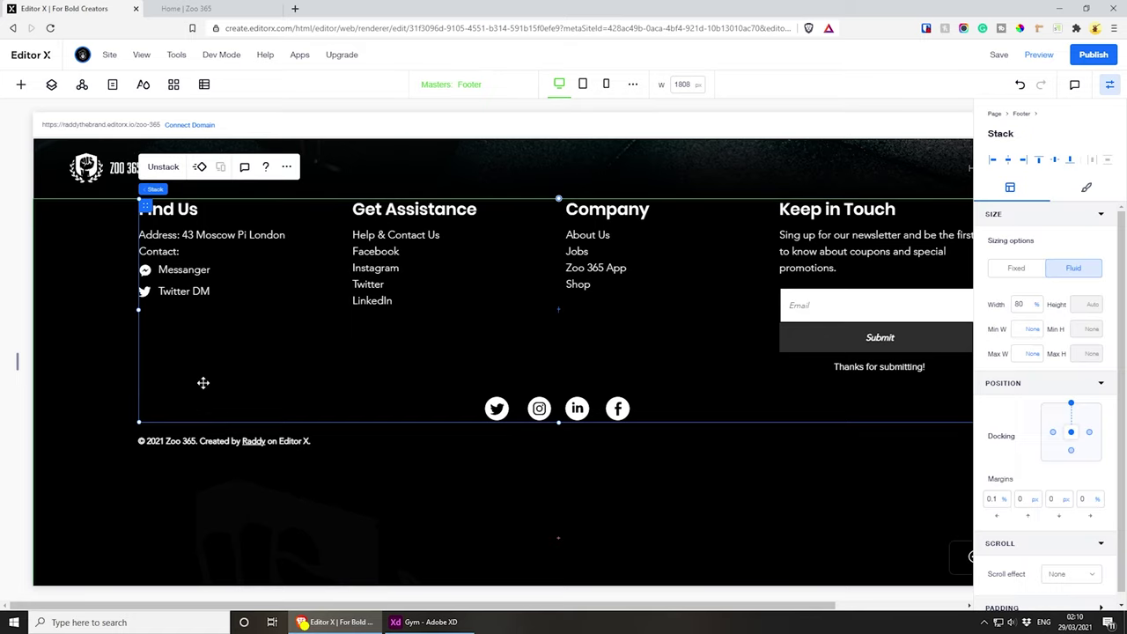
mouse_move(181, 192)
left_click(164, 168)
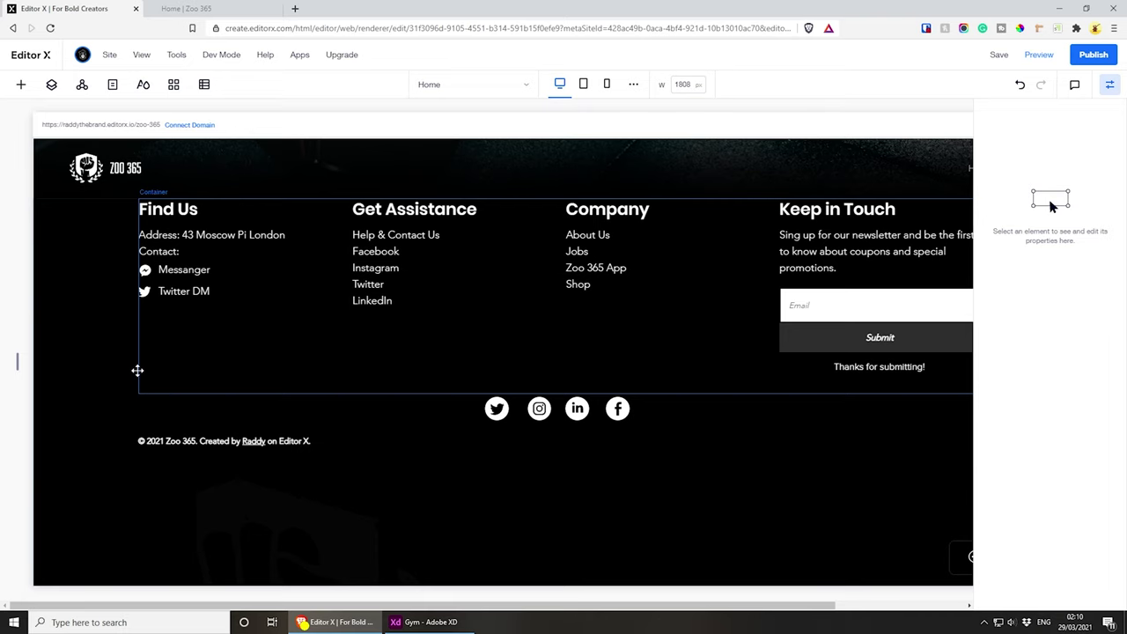
- Stack the four-column container, the social icons container and the copyright text together in the desktop footer
left_click(137, 370)
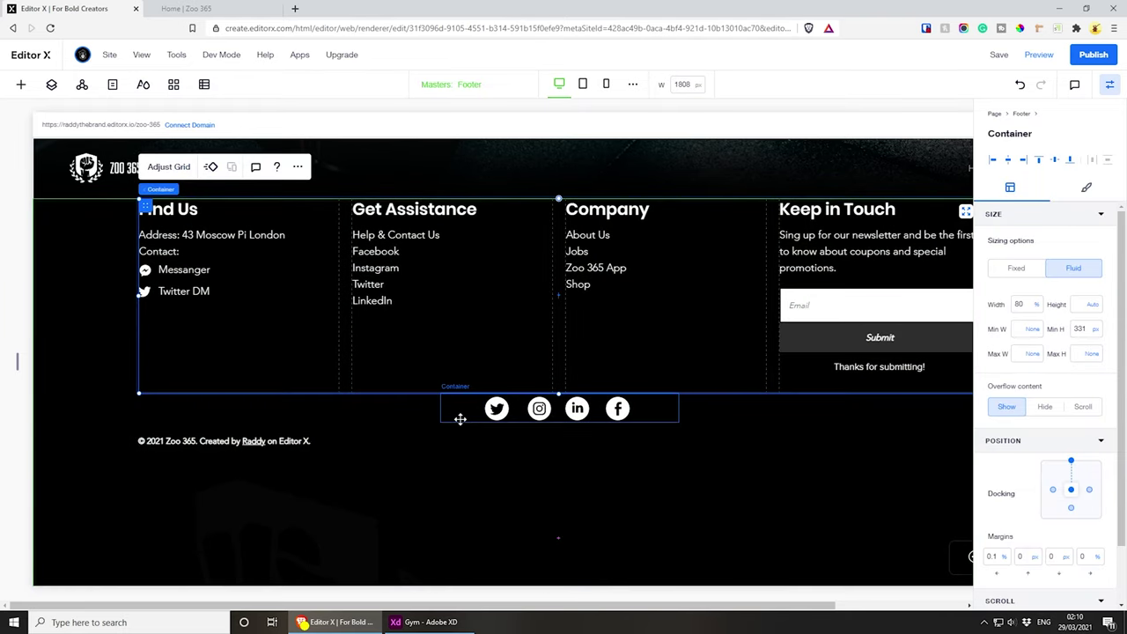
left_click(460, 419, "shift")
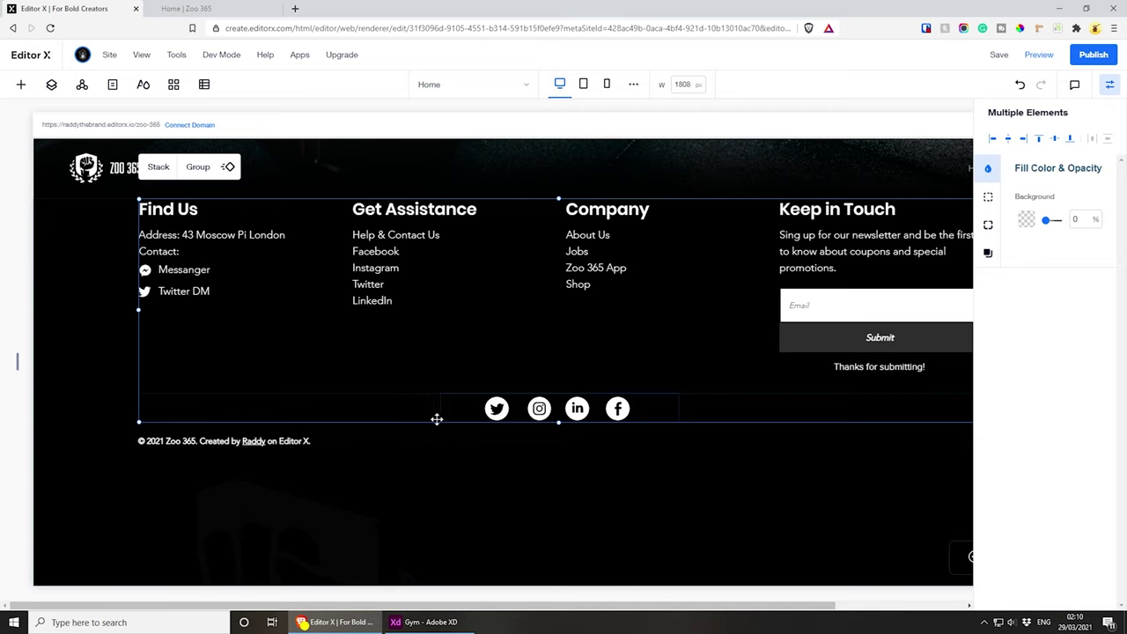
left_click(280, 441, "shift")
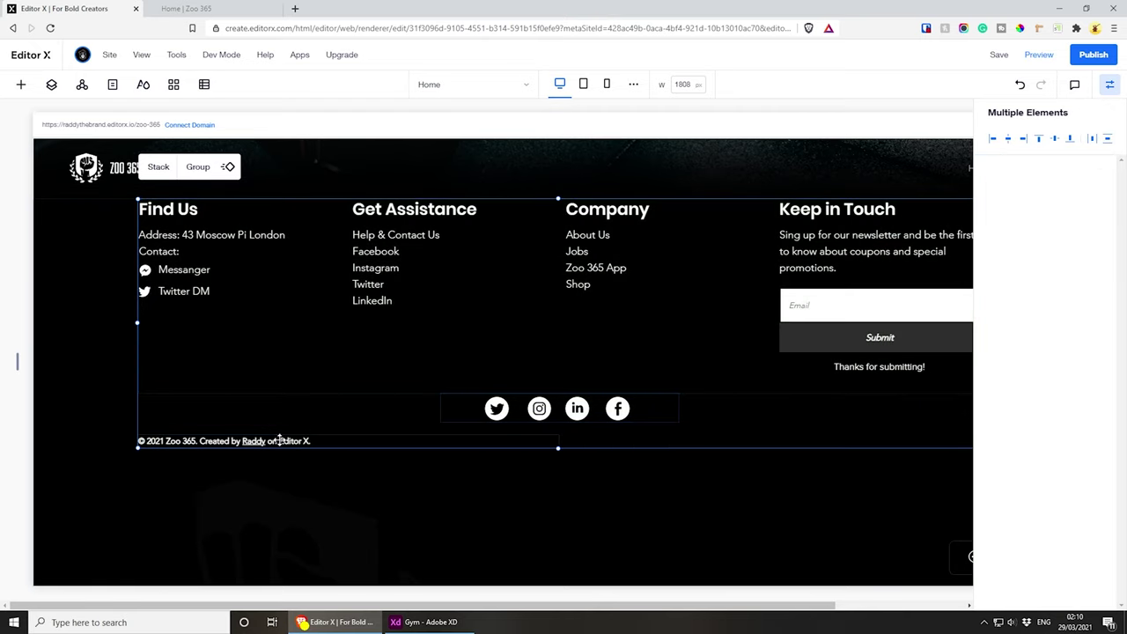
left_click(157, 167)
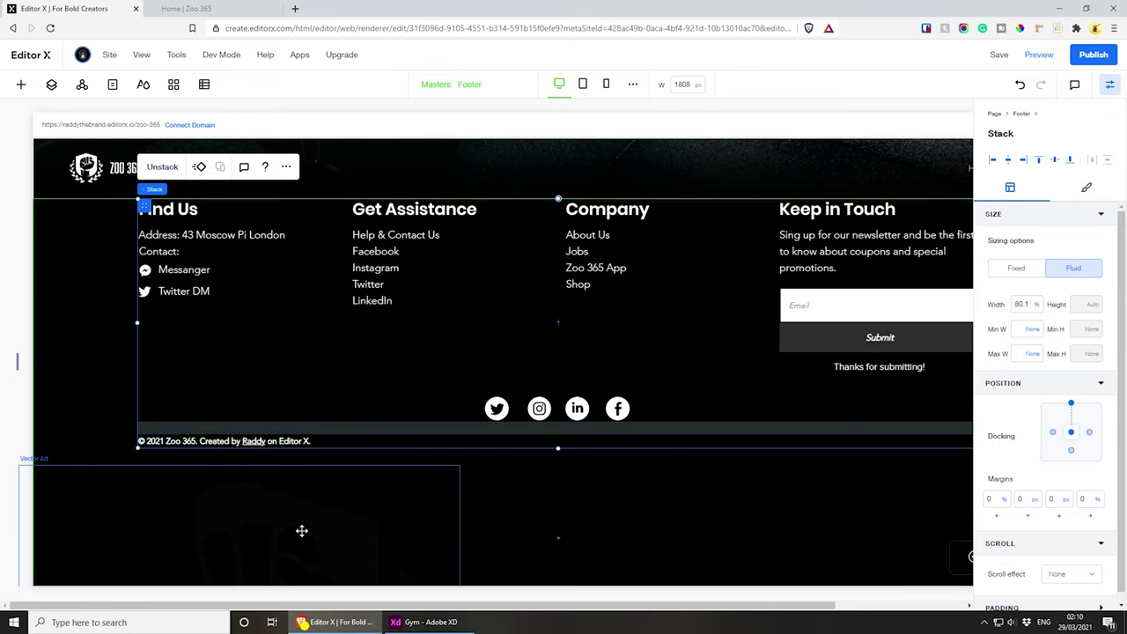
- Move the footer's fist vector art up into the lower-left corner, with a bottom margin of about -68 px
left_click_drag(302, 530, 141, 486)
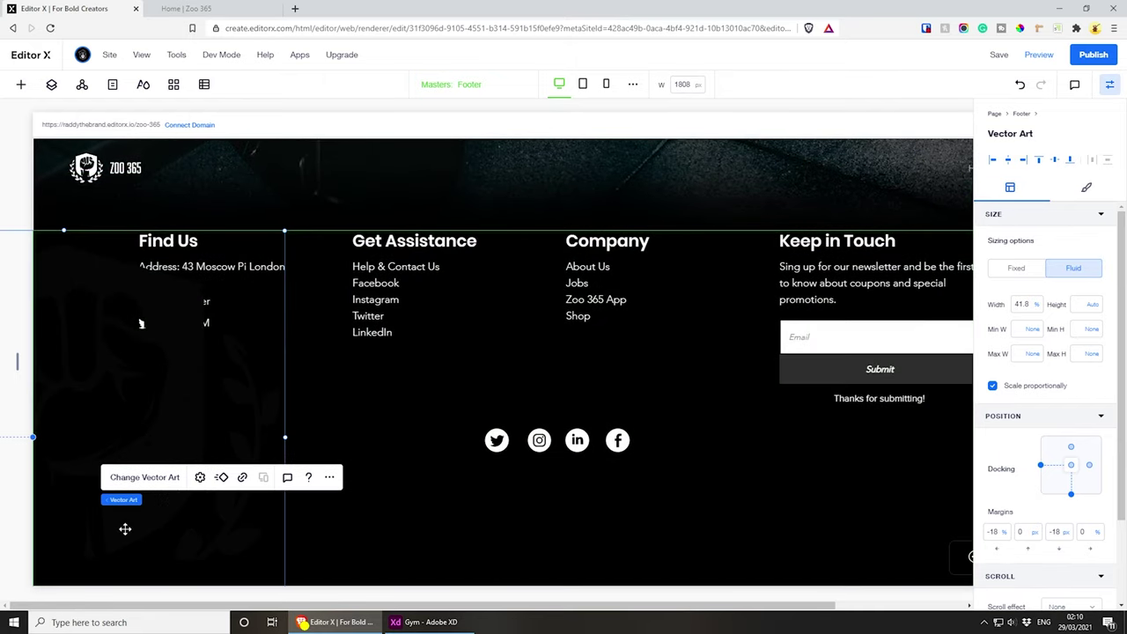
left_click_drag(124, 528, 119, 537)
scroll(502, 489, "up", 3)
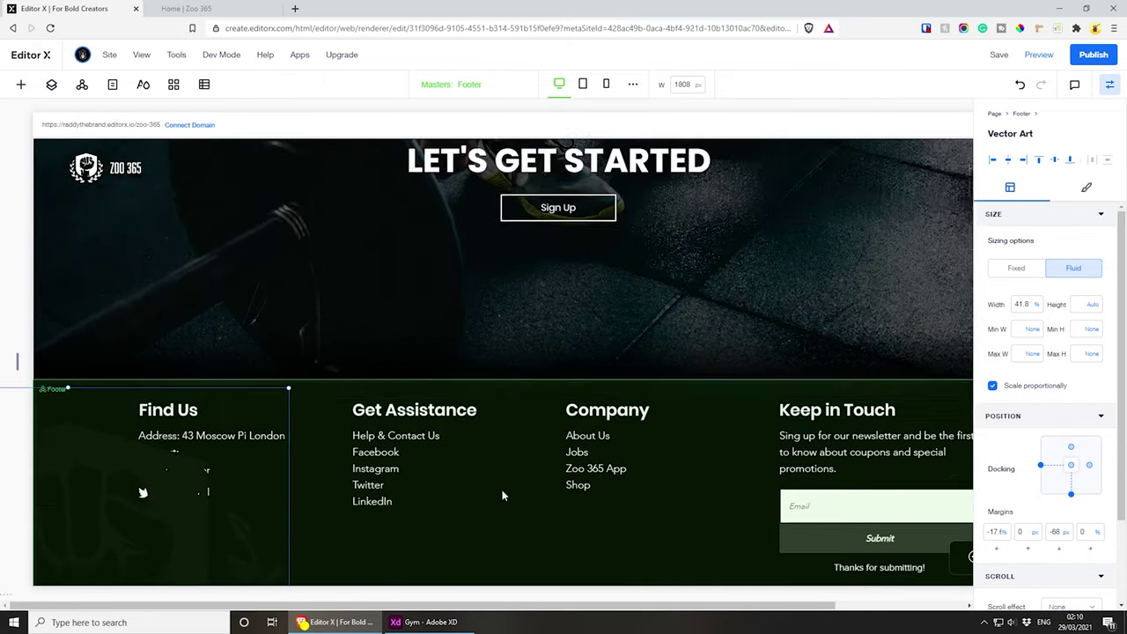
scroll(555, 363, "down", 3)
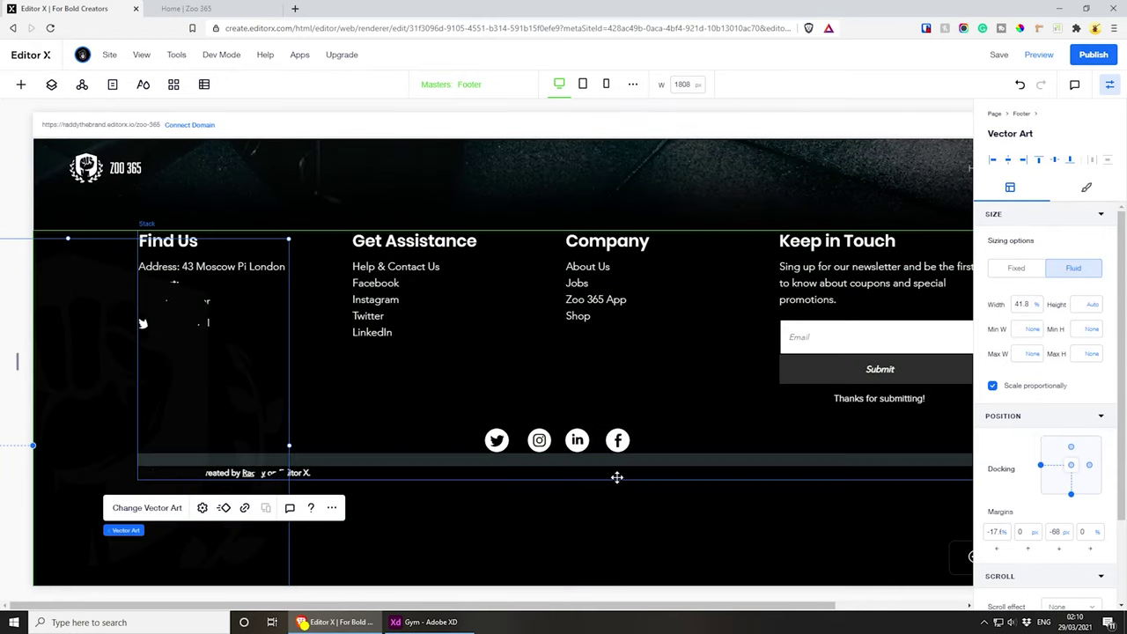
- Remove the footer content stack's top docking so it is vertically centred, and try out a top margin in pixels
left_click(302, 357)
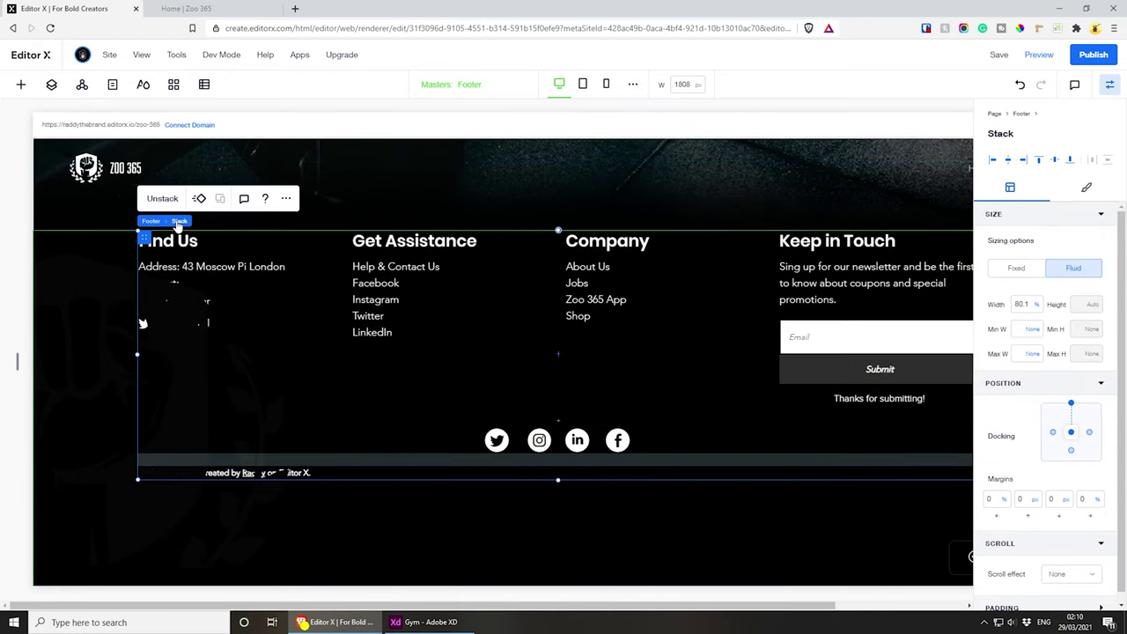
left_click(1071, 406)
left_click(1026, 501)
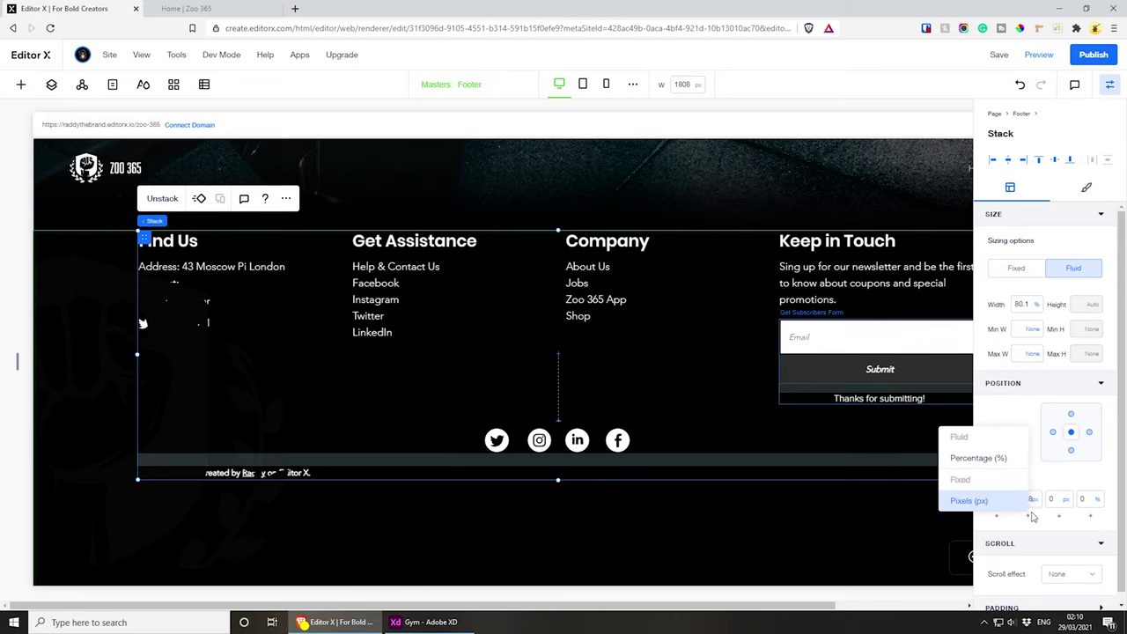
left_click(1020, 502)
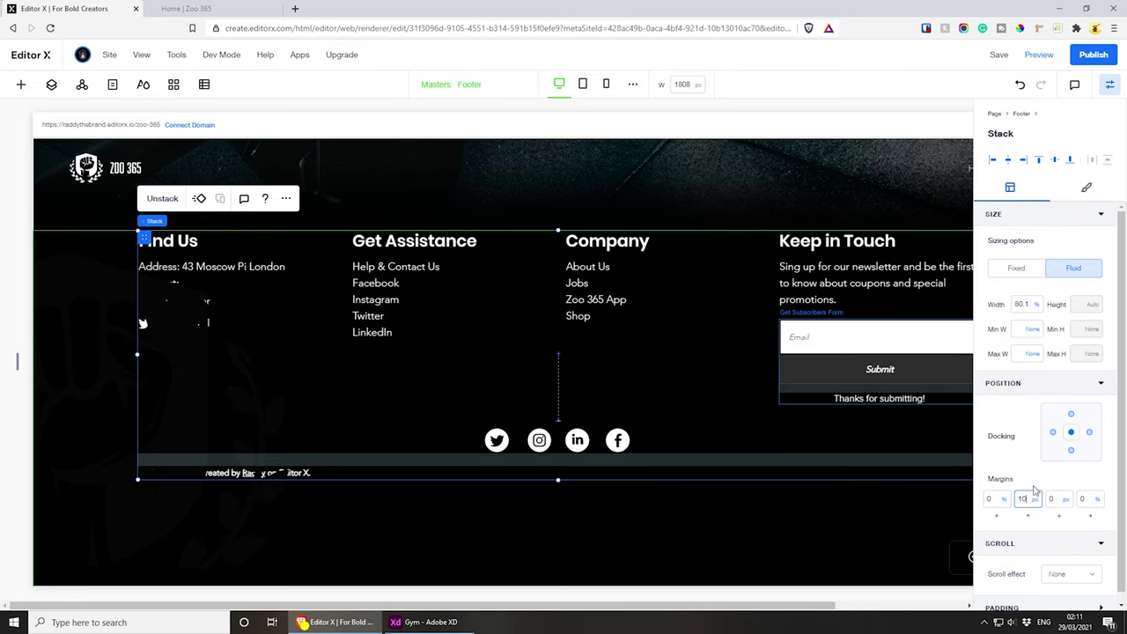
key("Return")
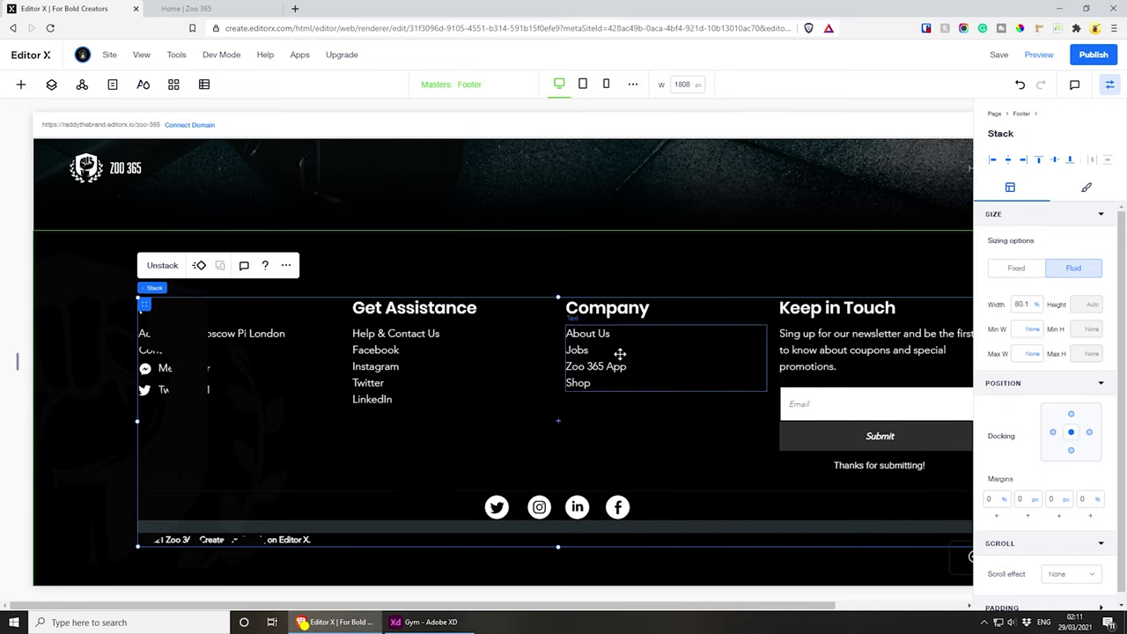
- Reorder the footer's layers so that Vector Art comes directly below Stack
scroll(415, 285, "down", 1)
left_click(74, 358)
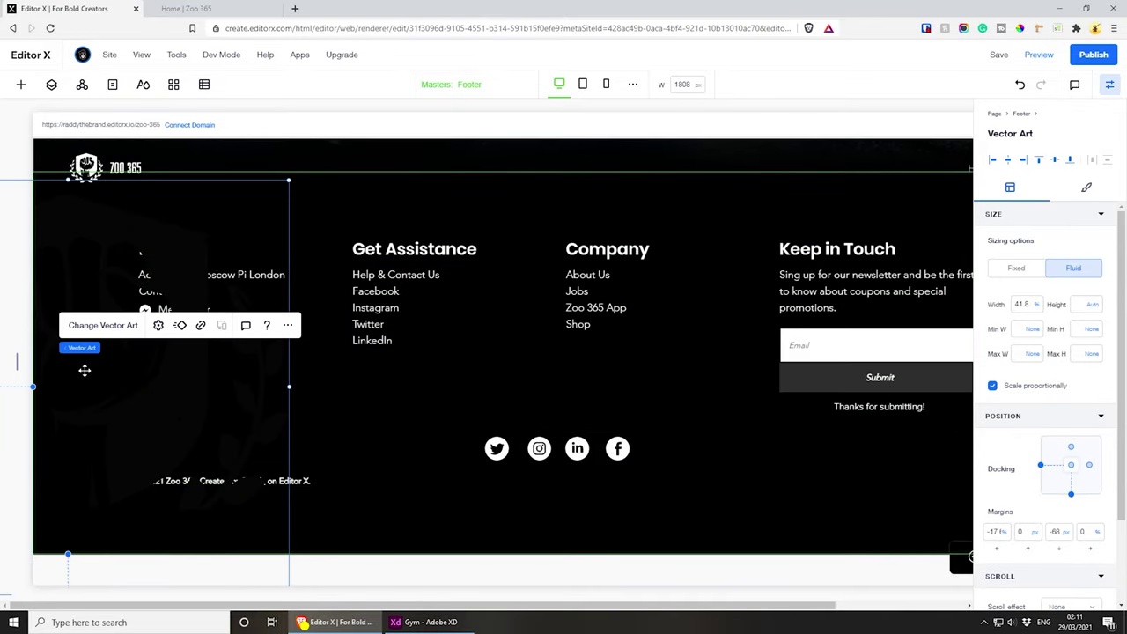
left_click(51, 85)
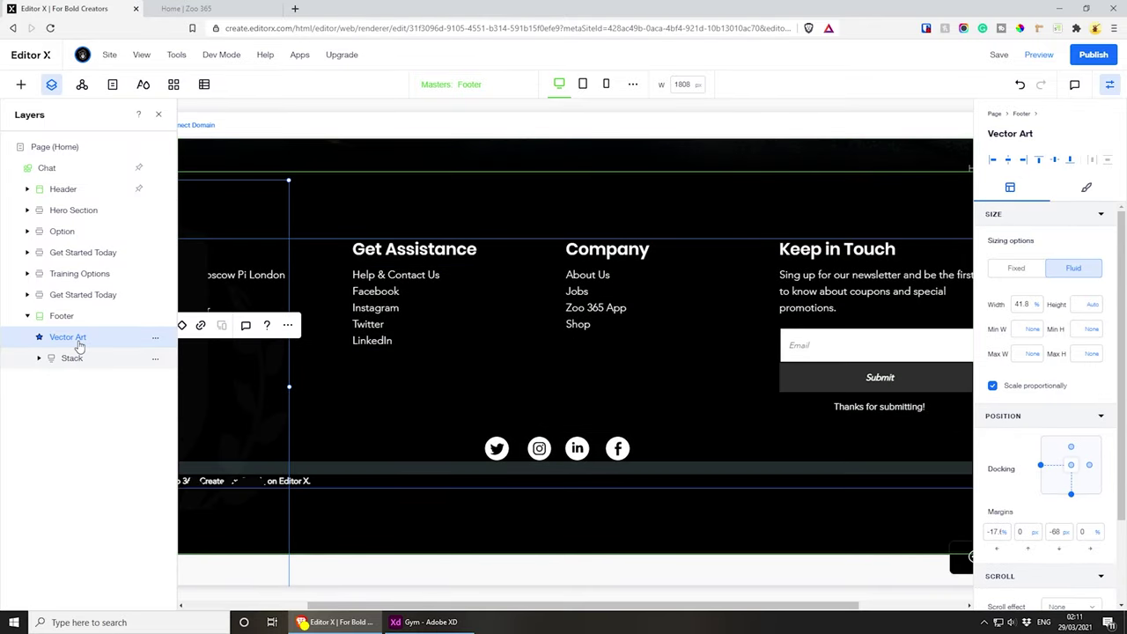
left_click_drag(82, 365, 79, 339)
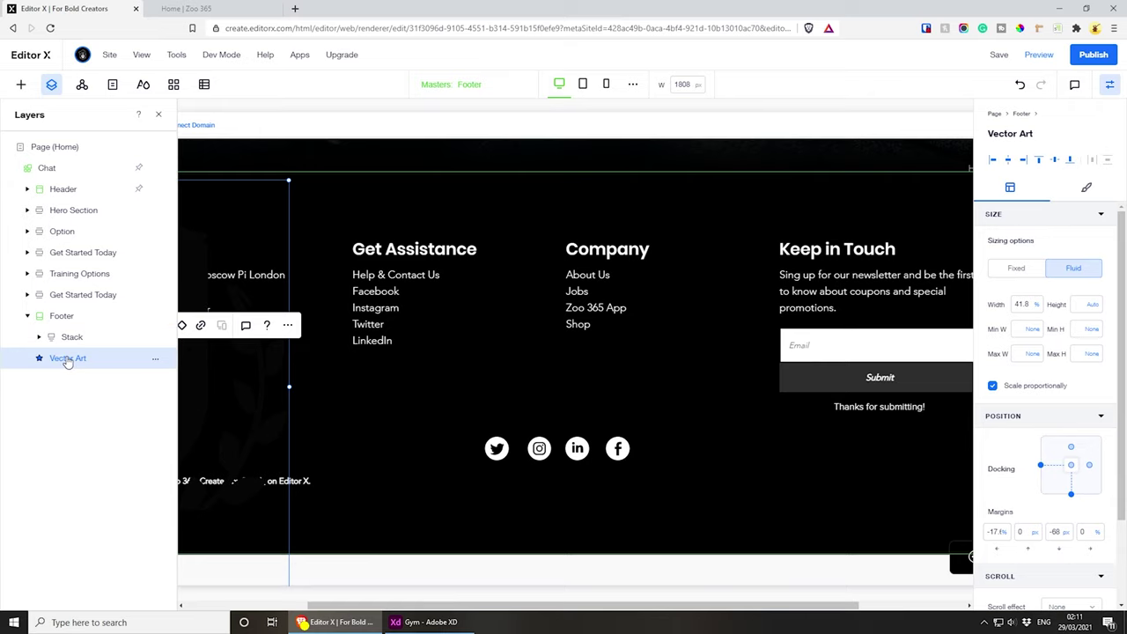
left_click(158, 115)
- Undo a trial move of the footer's vector art and reduce its height by lowering its top edge
left_click_drag(88, 443, 260, 448)
key("ctrl+z")
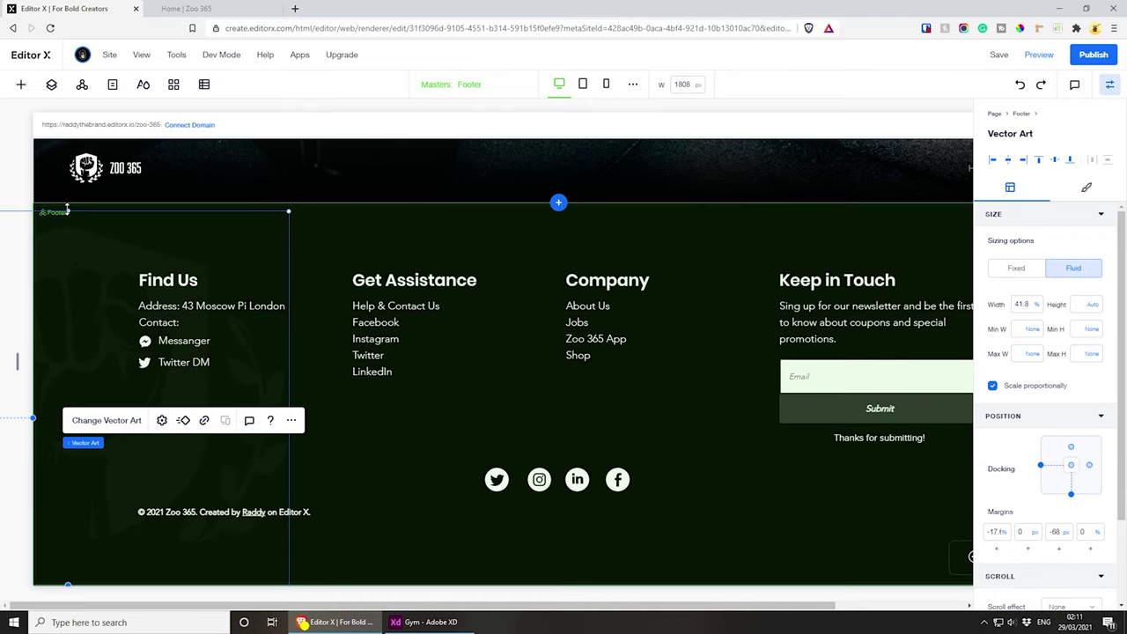
left_click_drag(67, 210, 64, 391)
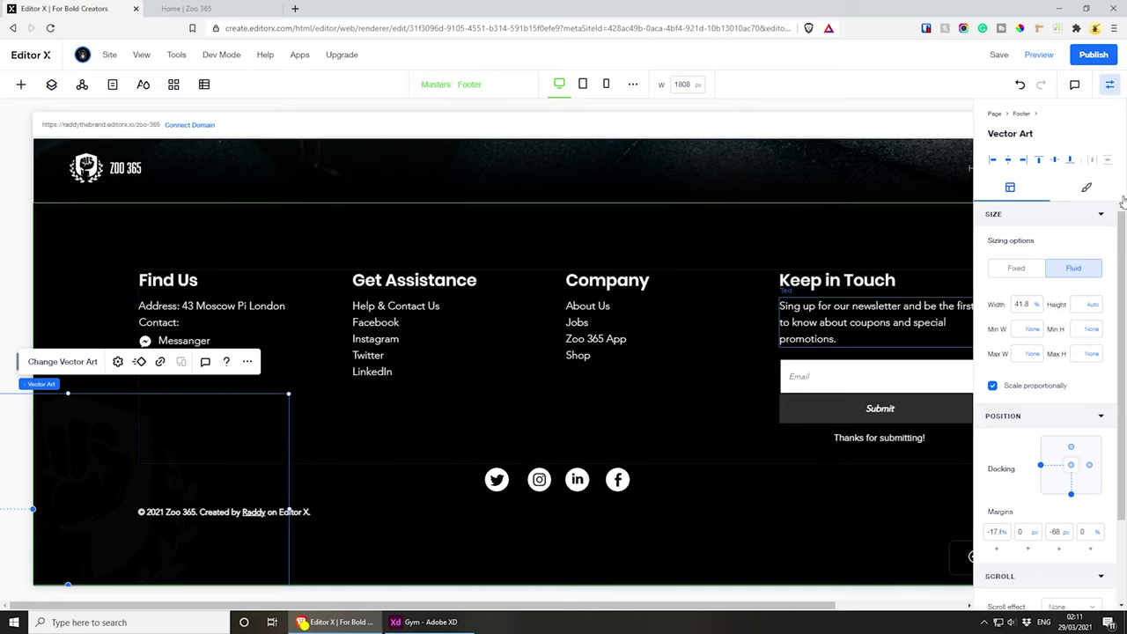
- Examine the footer at the tablet breakpoint, from the Find Us section down to the copyright text and vector art
left_click(1109, 84)
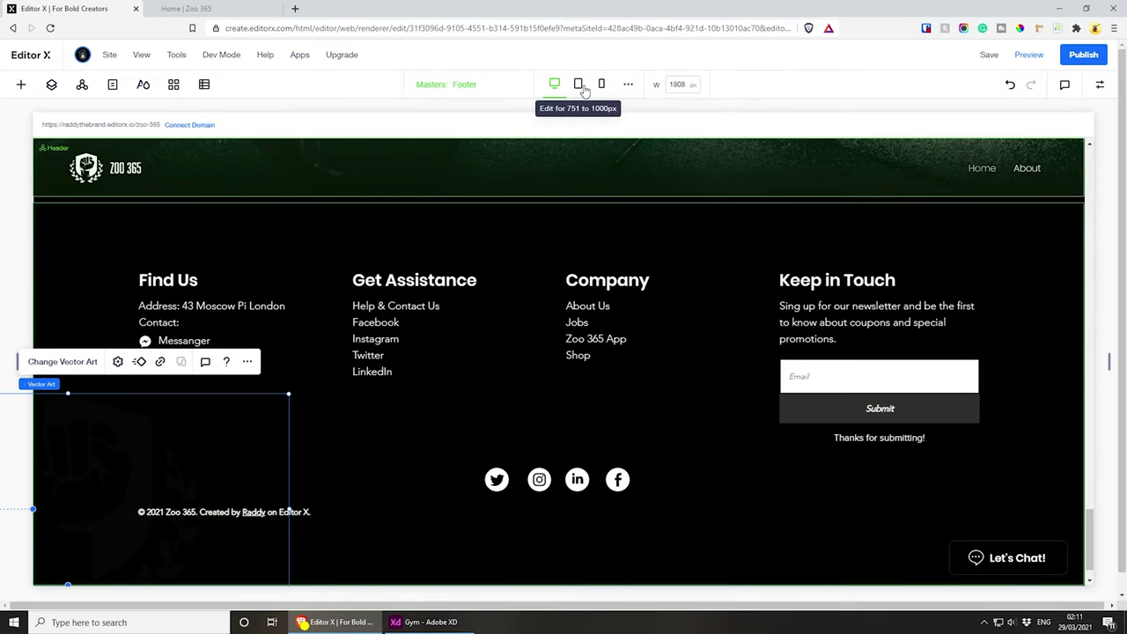
left_click(579, 85)
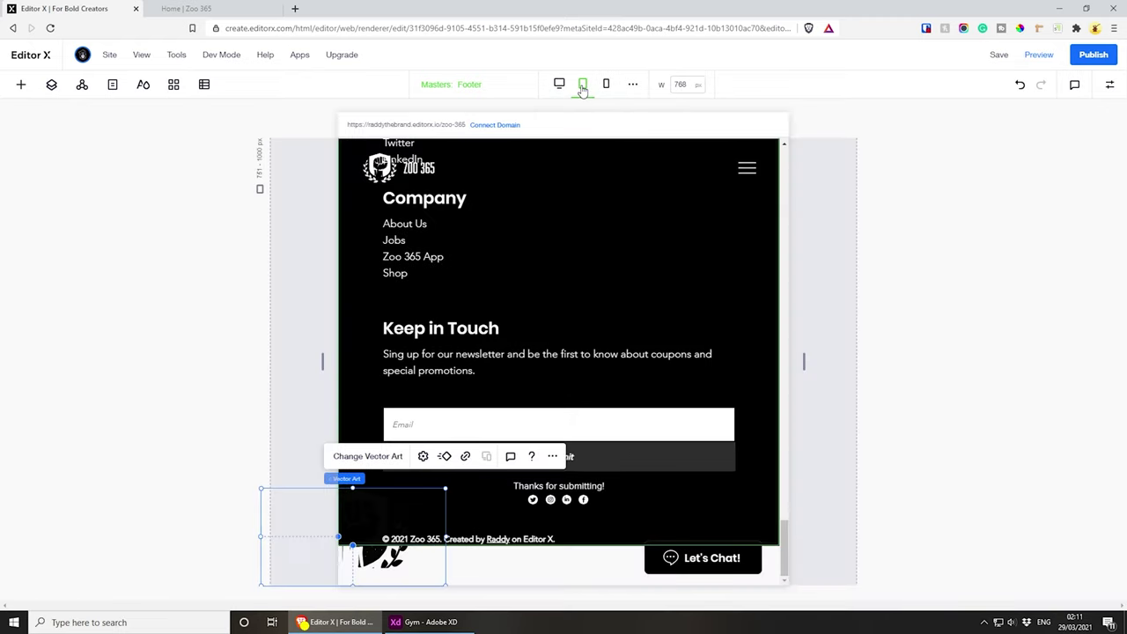
scroll(607, 322, "up", 2)
scroll(608, 405, "up", 4)
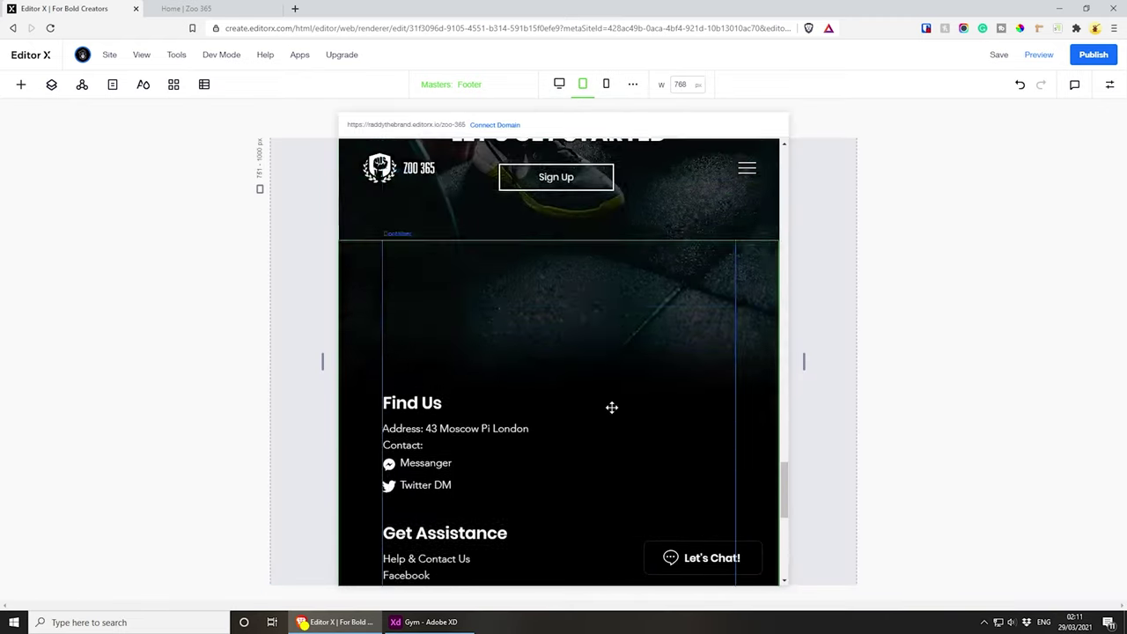
scroll(621, 387, "down", 1)
scroll(677, 353, "down", 1)
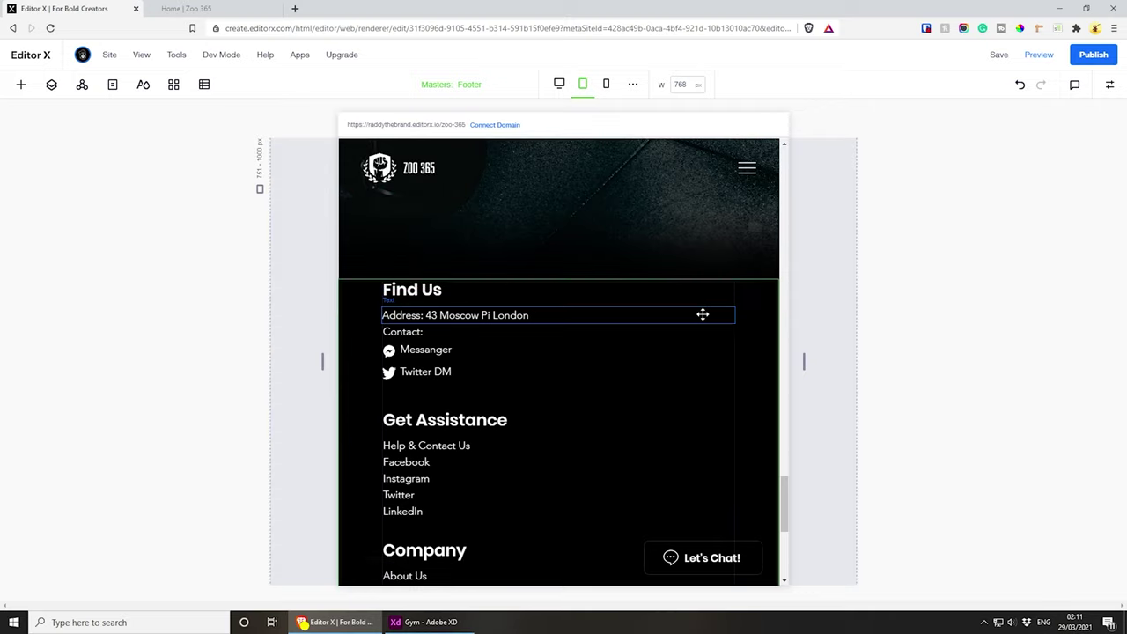
scroll(728, 310, "down", 5)
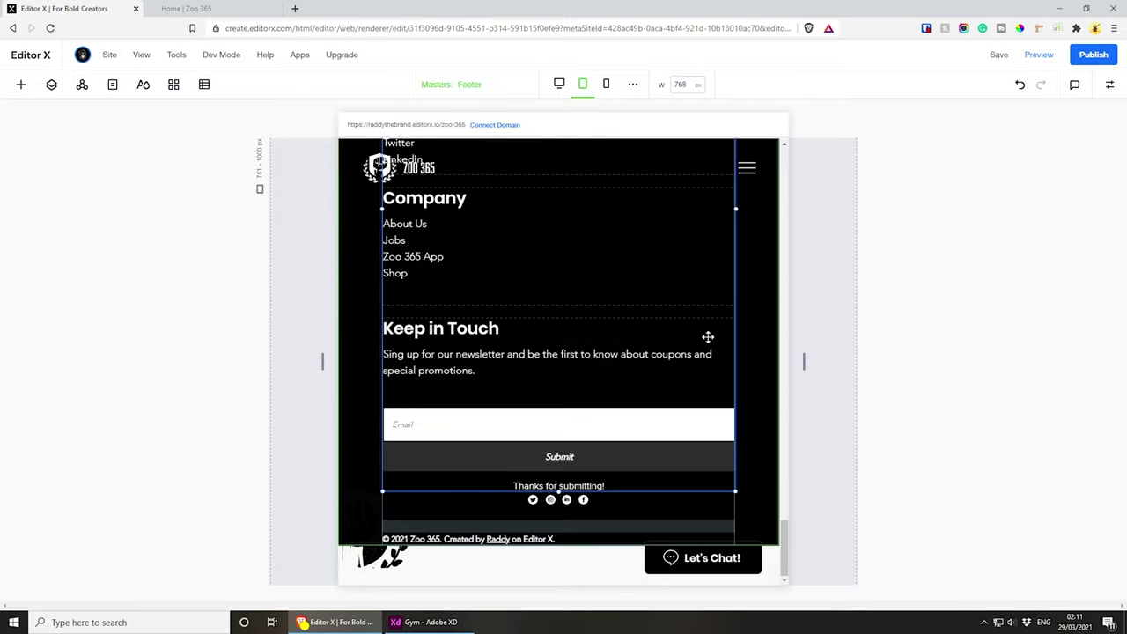
scroll(707, 337, "up", 5)
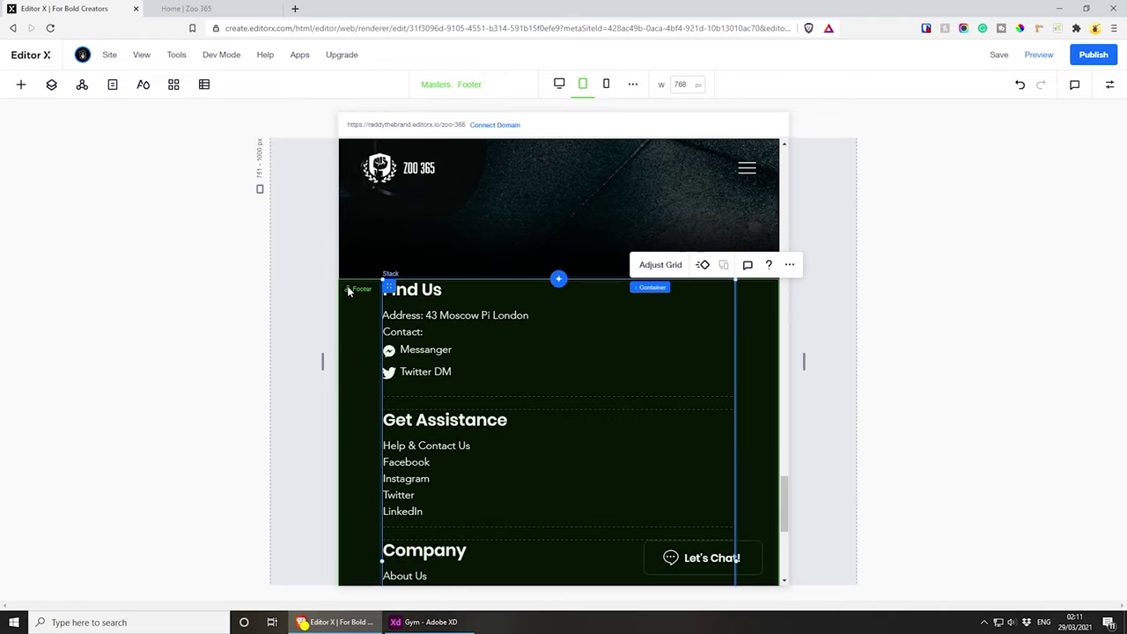
scroll(349, 295, "down", 5)
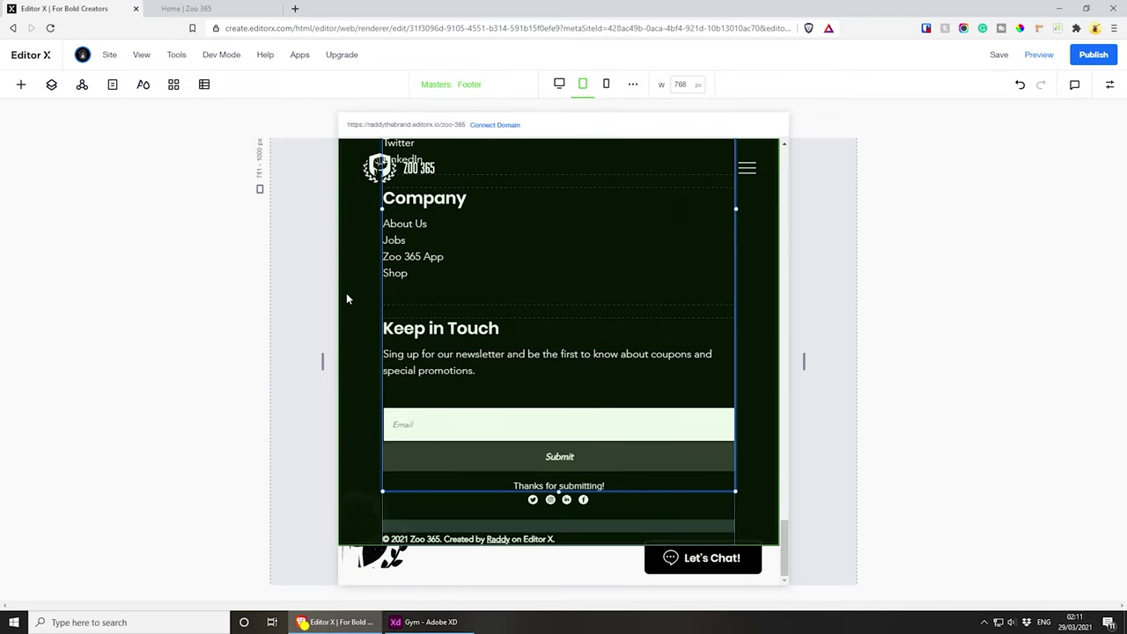
- Raise the footer's minimum height at the tablet breakpoint, trying 821 px and 1000 px and settling on 1200 px
left_click(356, 364)
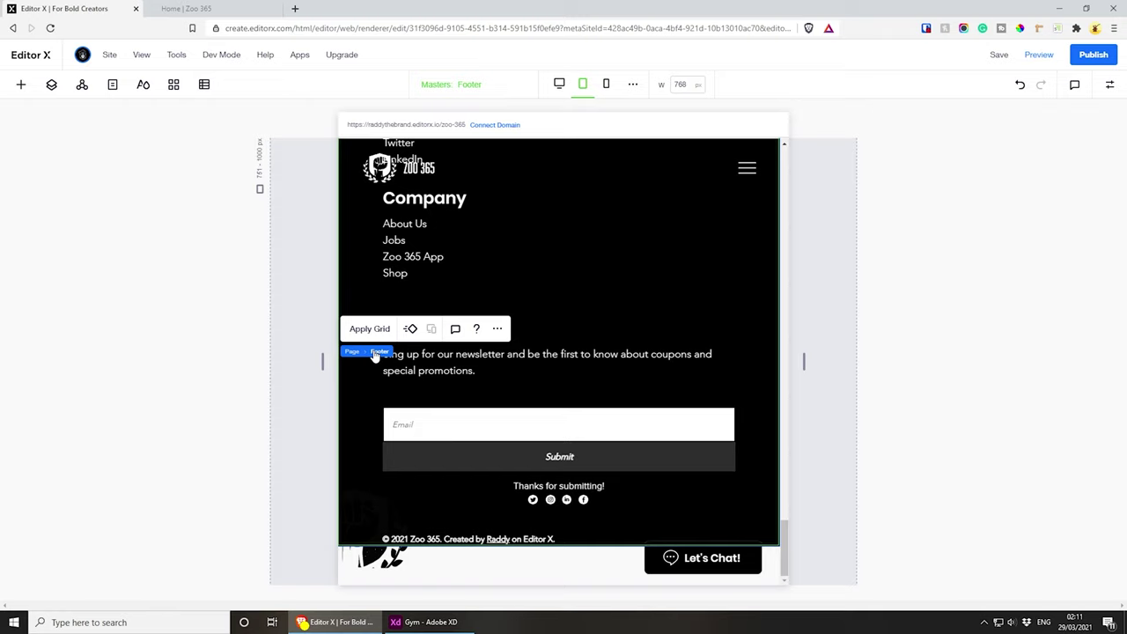
left_click(1110, 84)
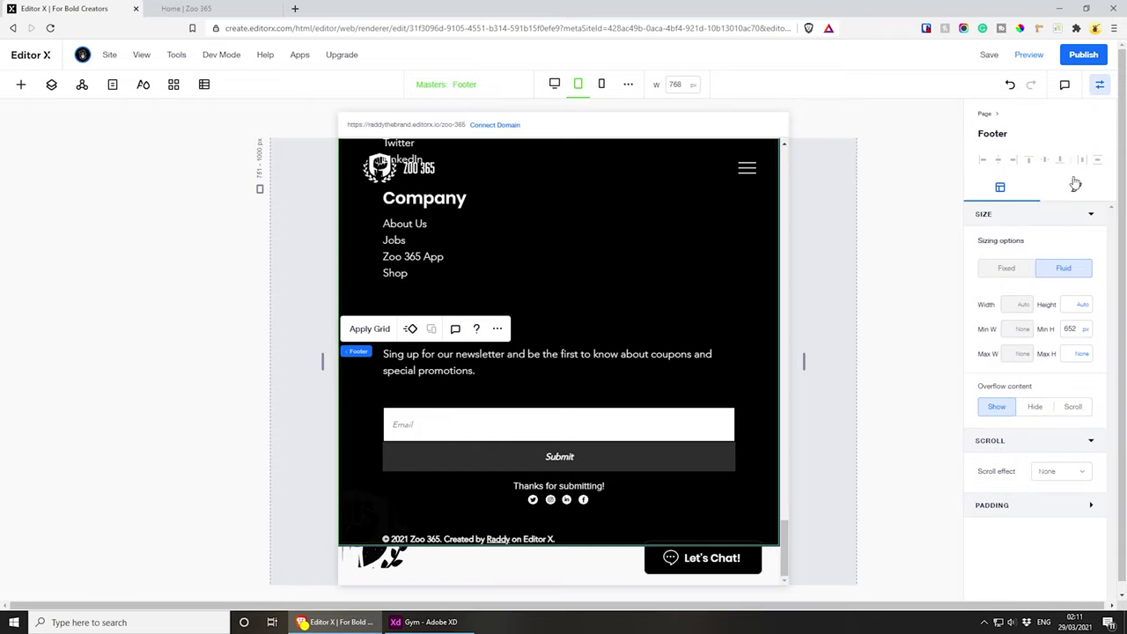
left_click(1084, 330)
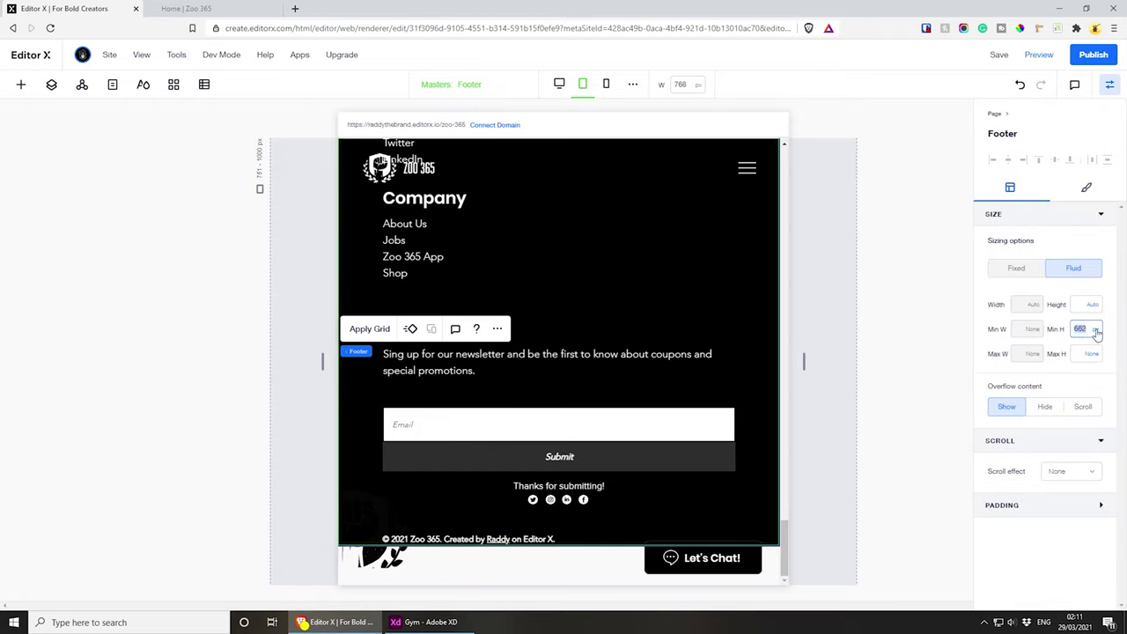
key("Return")
scroll(643, 320, "up", 5)
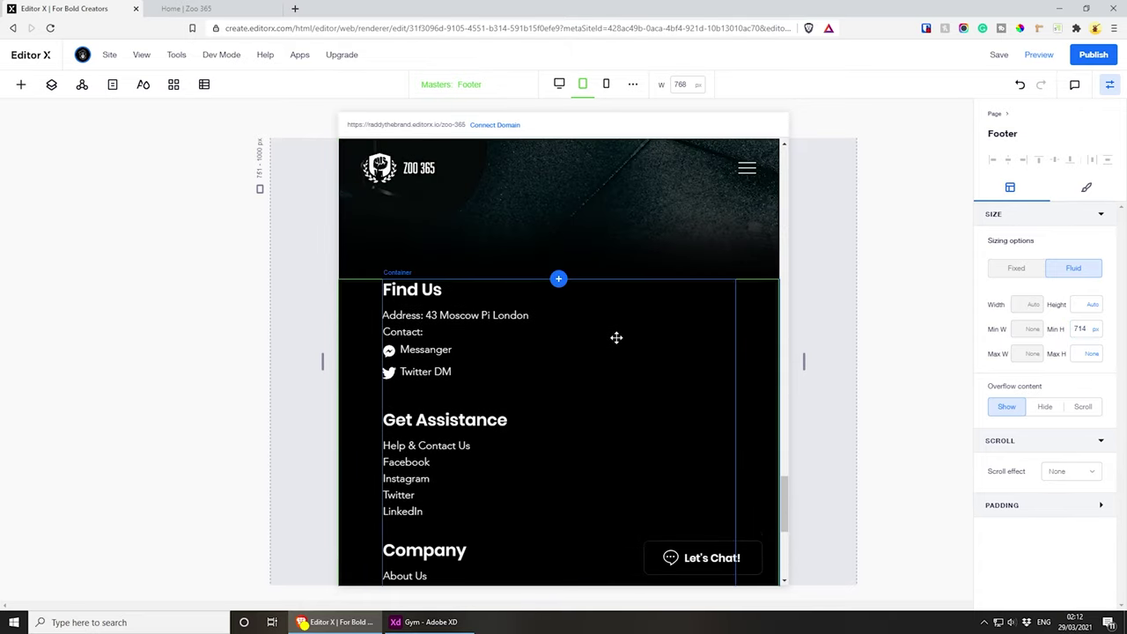
left_click(1084, 331)
scroll(560, 365, "down", 4)
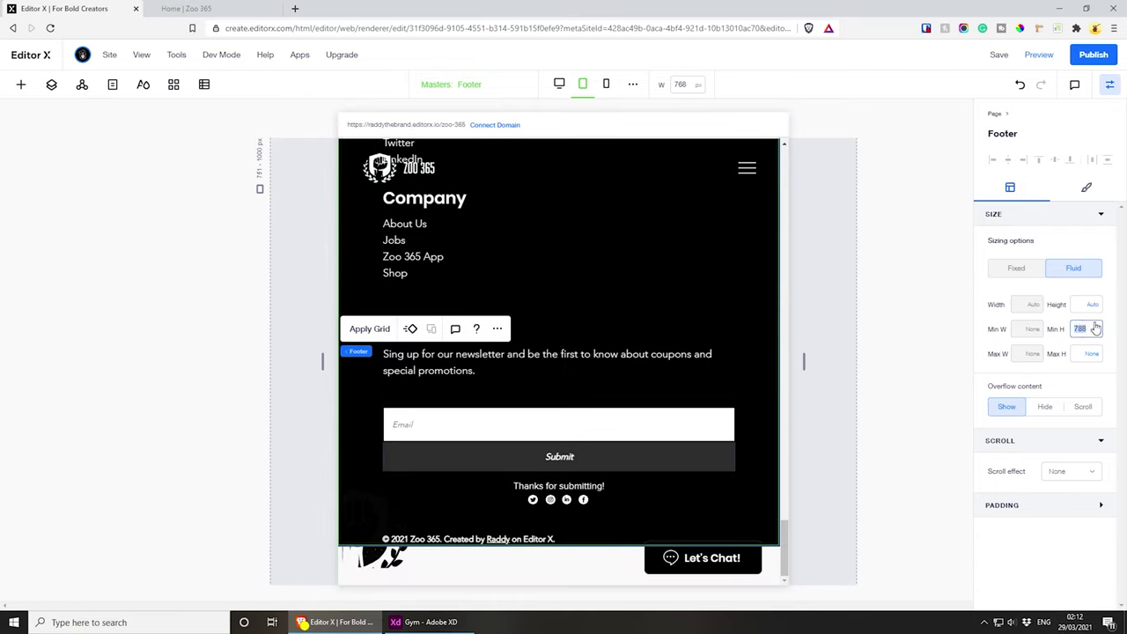
type("821")
key("Return")
left_click(1082, 329)
type("1000")
left_click(1080, 329)
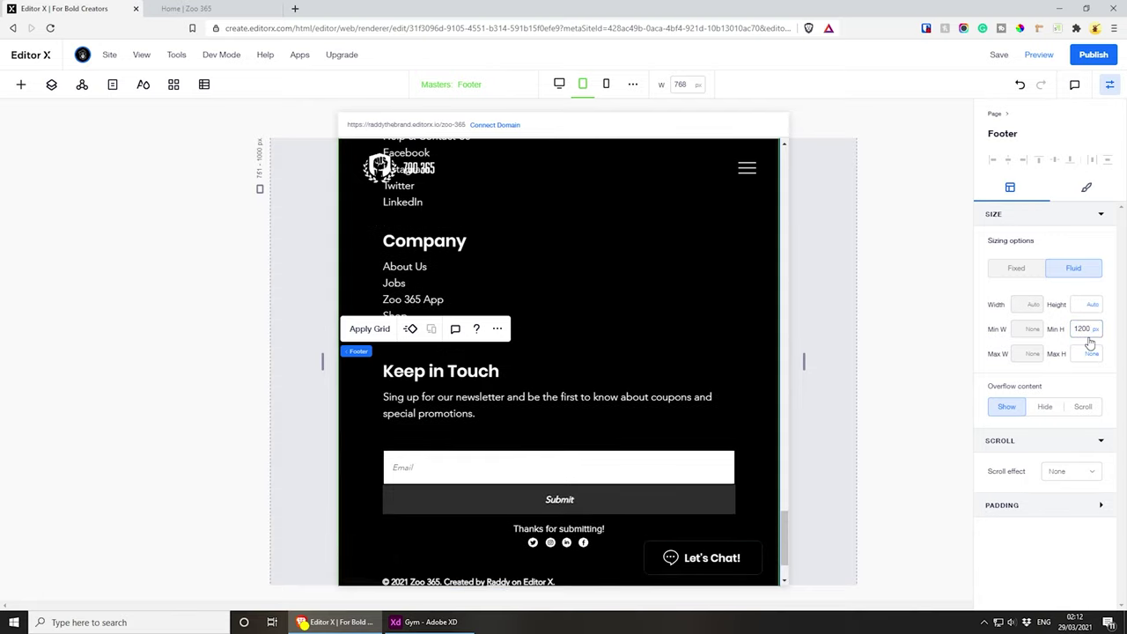
- Reposition the vector art in the tablet footer's lower-left corner, with margins of about -19% left and 1031 px top
scroll(554, 425, "down", 1)
scroll(555, 425, "up", 2)
scroll(554, 425, "up", 4)
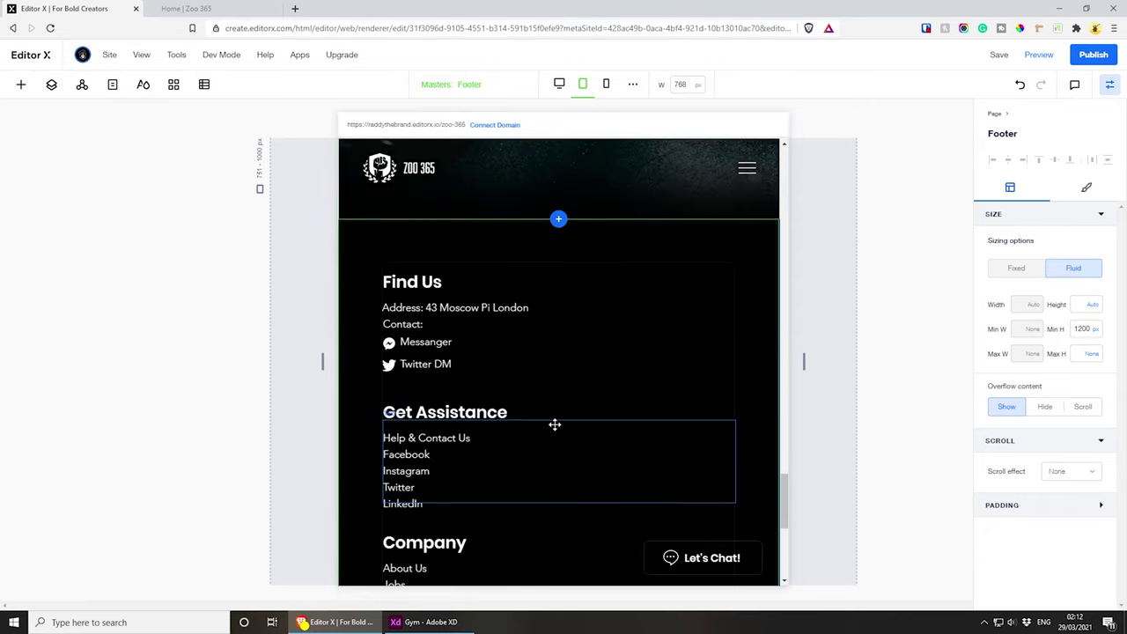
scroll(503, 315, "down", 3)
scroll(503, 320, "down", 3)
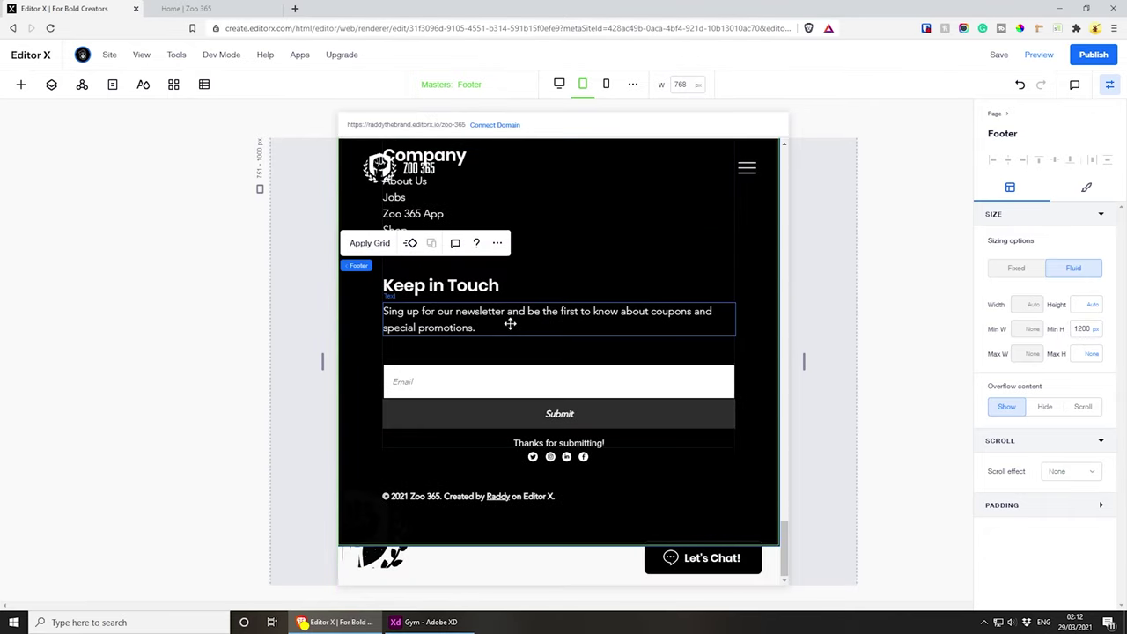
left_click(366, 532)
left_click_drag(366, 532, 367, 555)
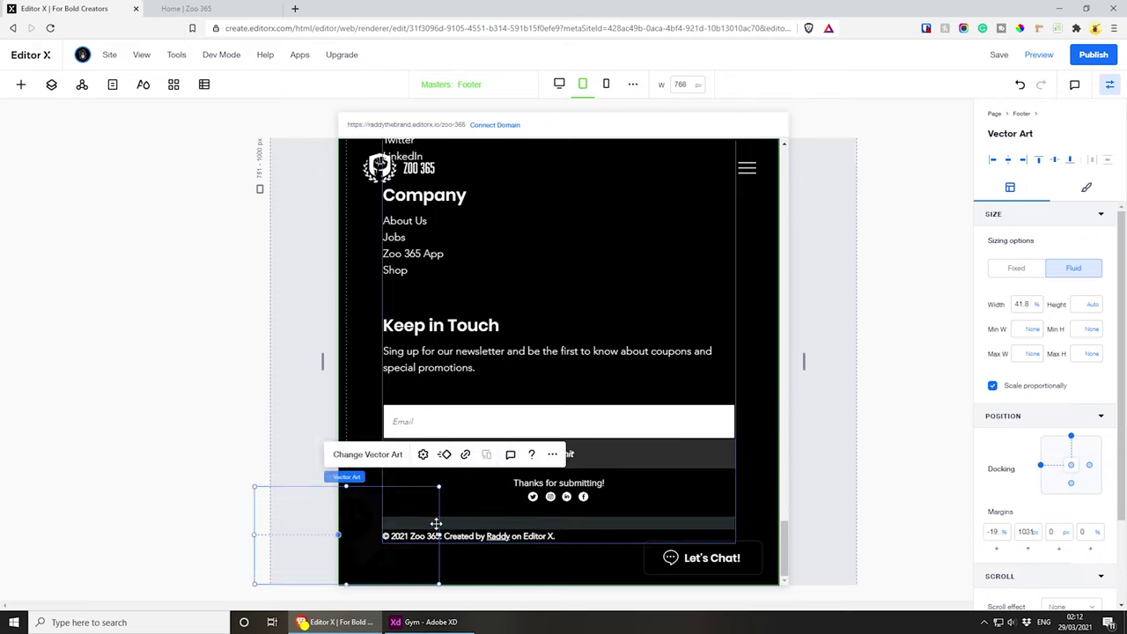
- Widen the social icons container in the tablet footer to about 53% of the stack
scroll(618, 396, "up", 1)
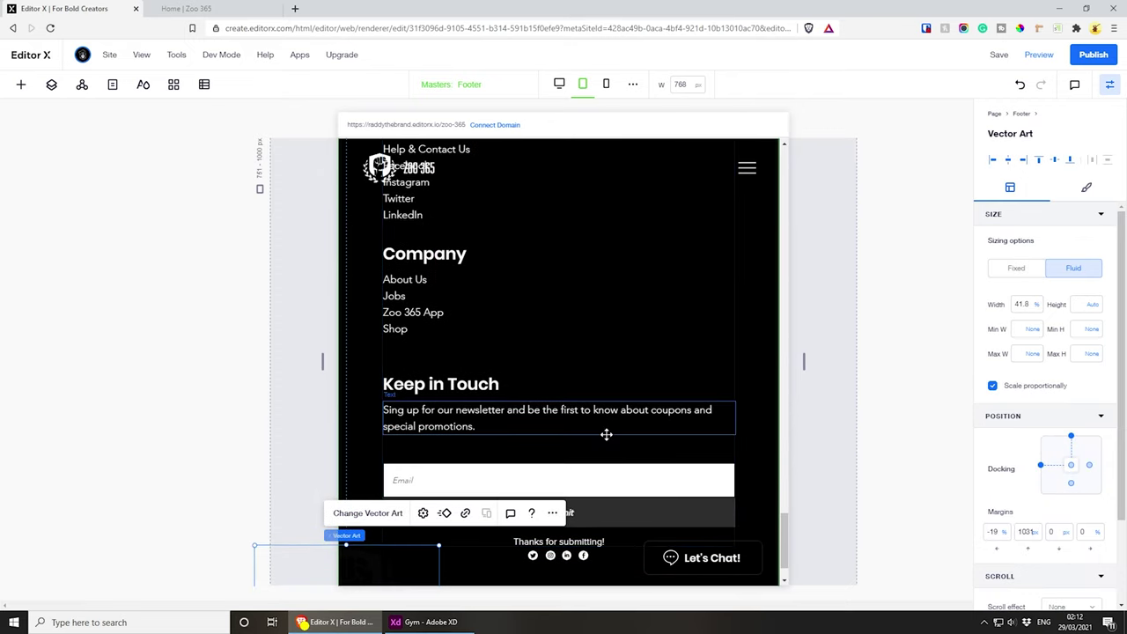
scroll(590, 445, "down", 1)
left_click(568, 499)
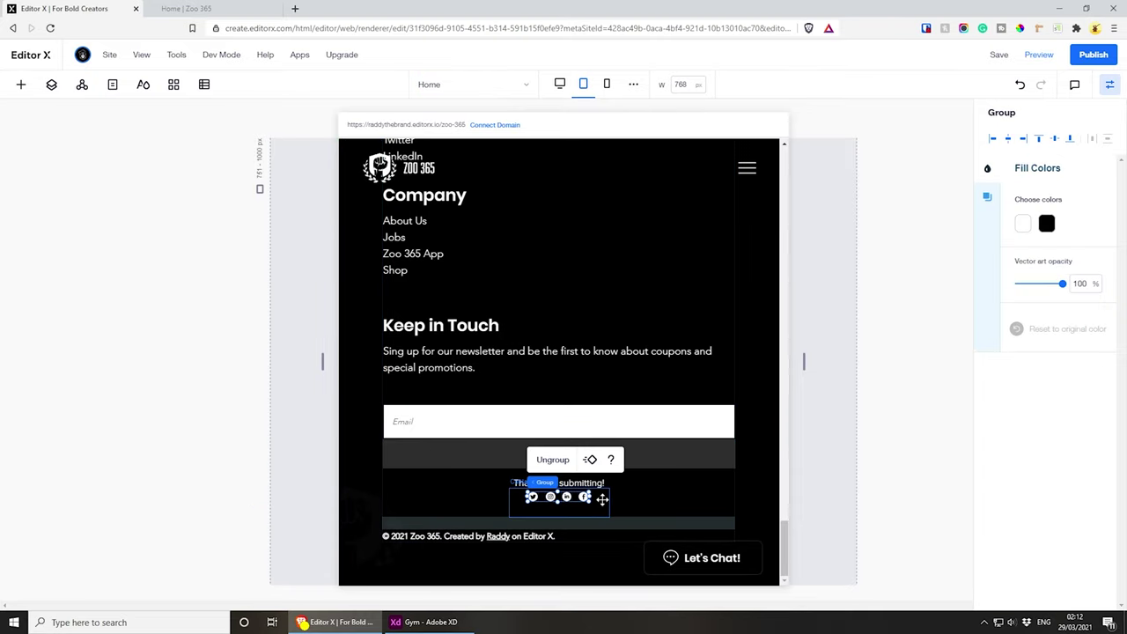
left_click_drag(591, 496, 700, 502)
key("ctrl+z")
left_click(607, 512)
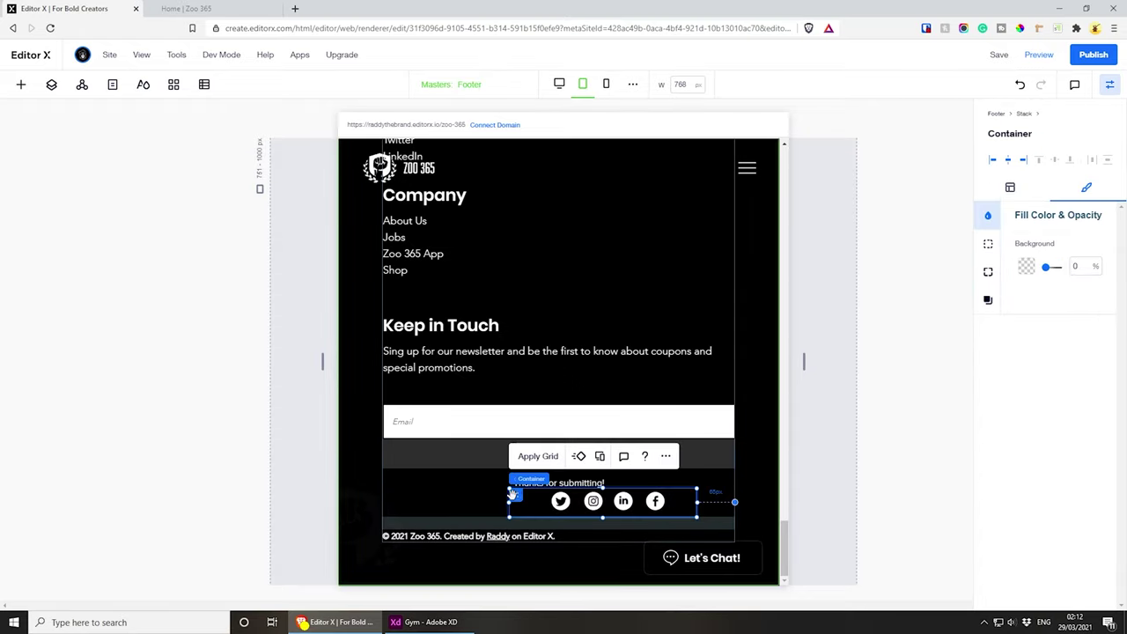
- Centre the social icons container under the newsletter form and set its left margin to 0 px
left_click_drag(516, 498, 484, 497)
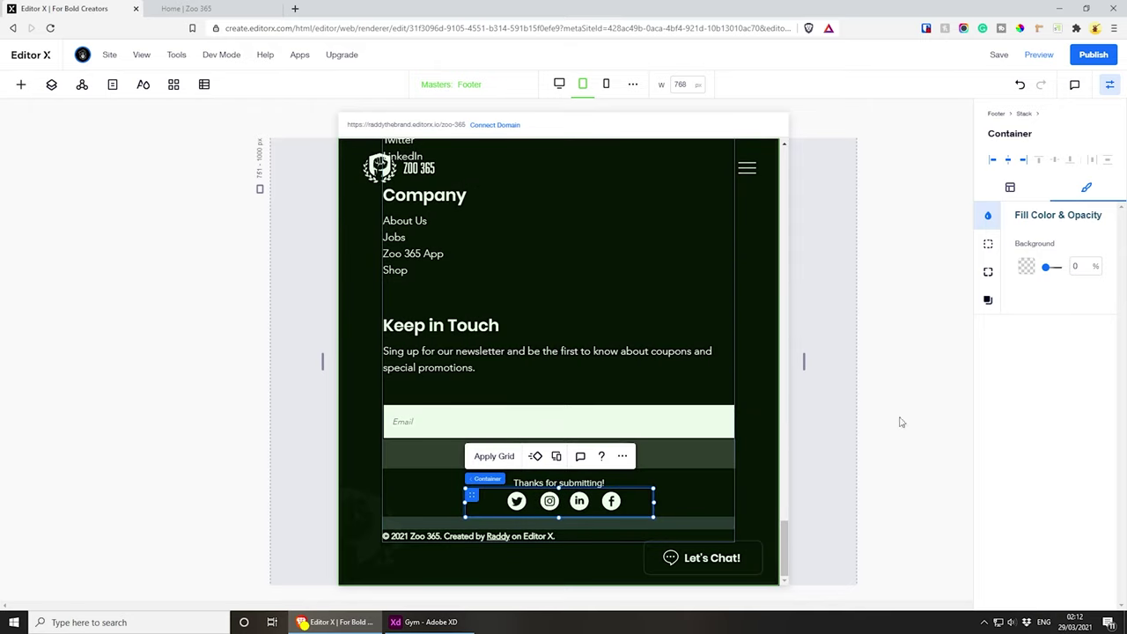
left_click(1010, 189)
double_click(989, 555)
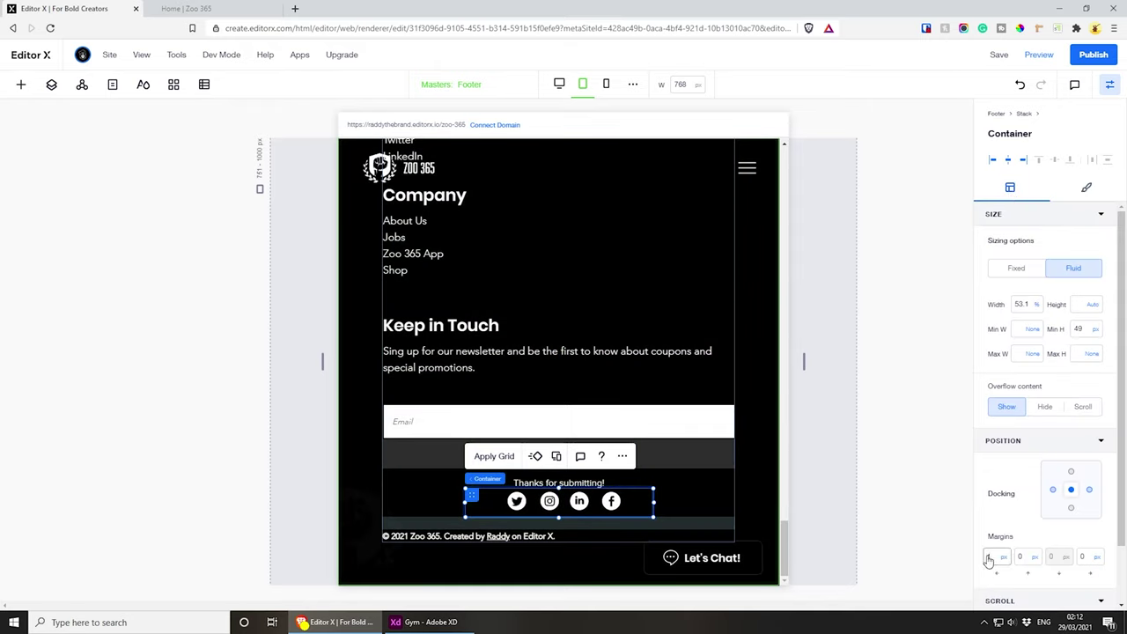
type("0")
key("Return")
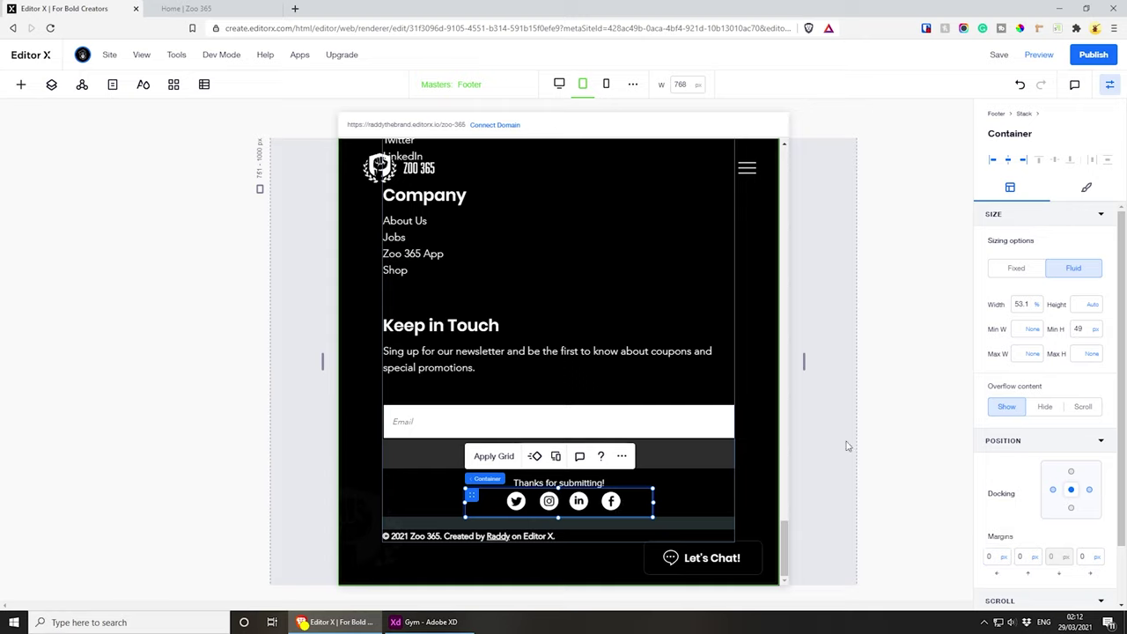
- Try a 100% width on the social icons container at the tablet breakpoint and undo it
double_click(1025, 304)
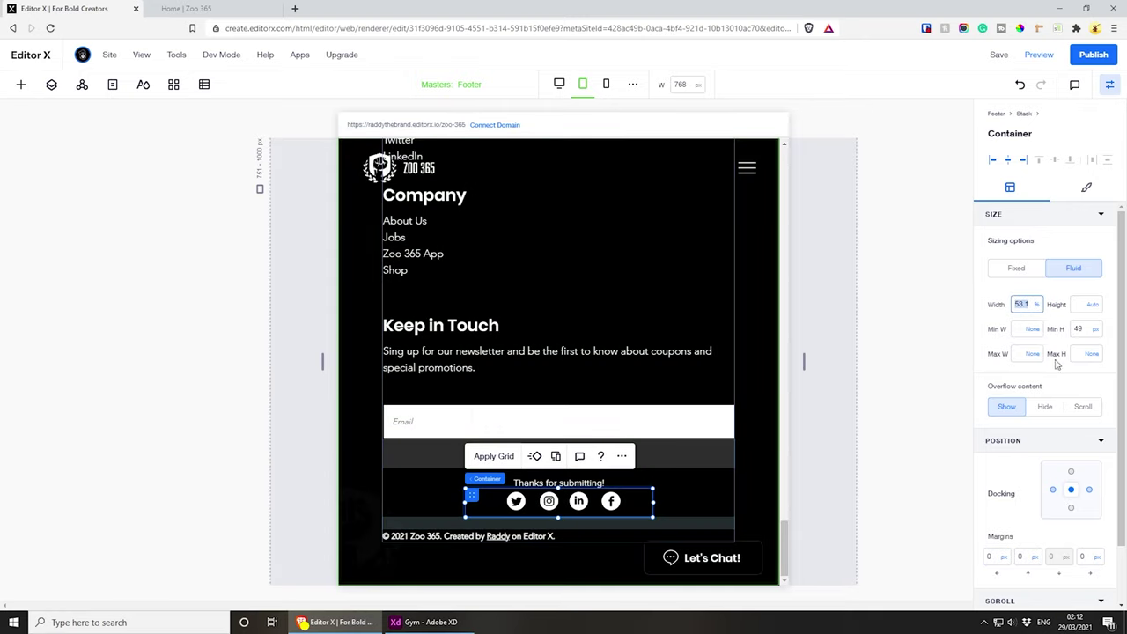
key("Return")
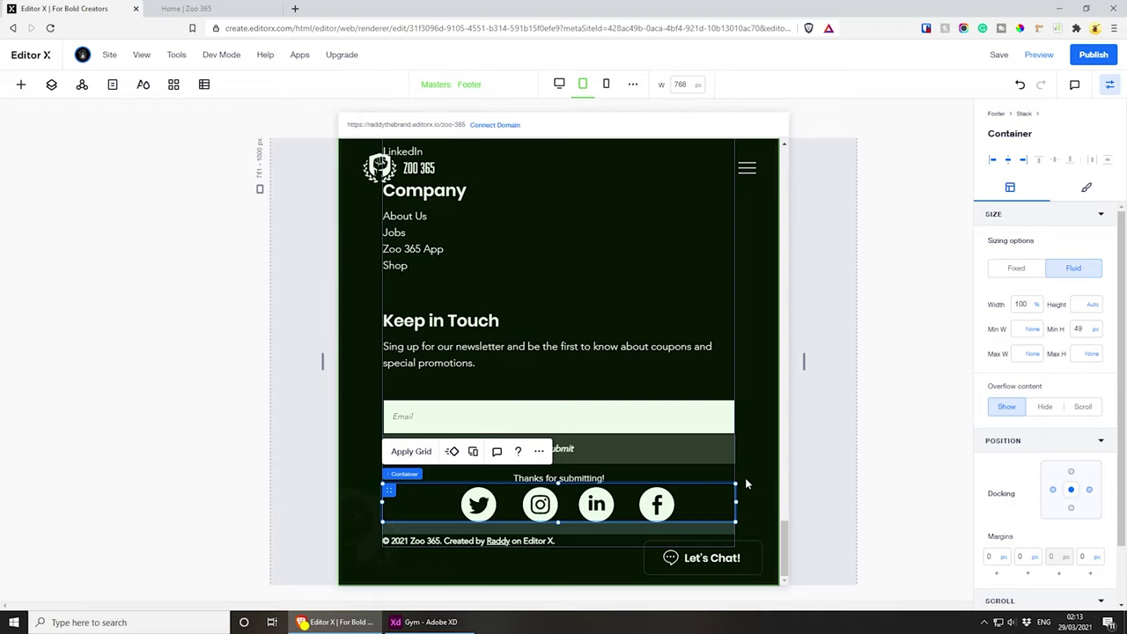
key("ctrl+z")
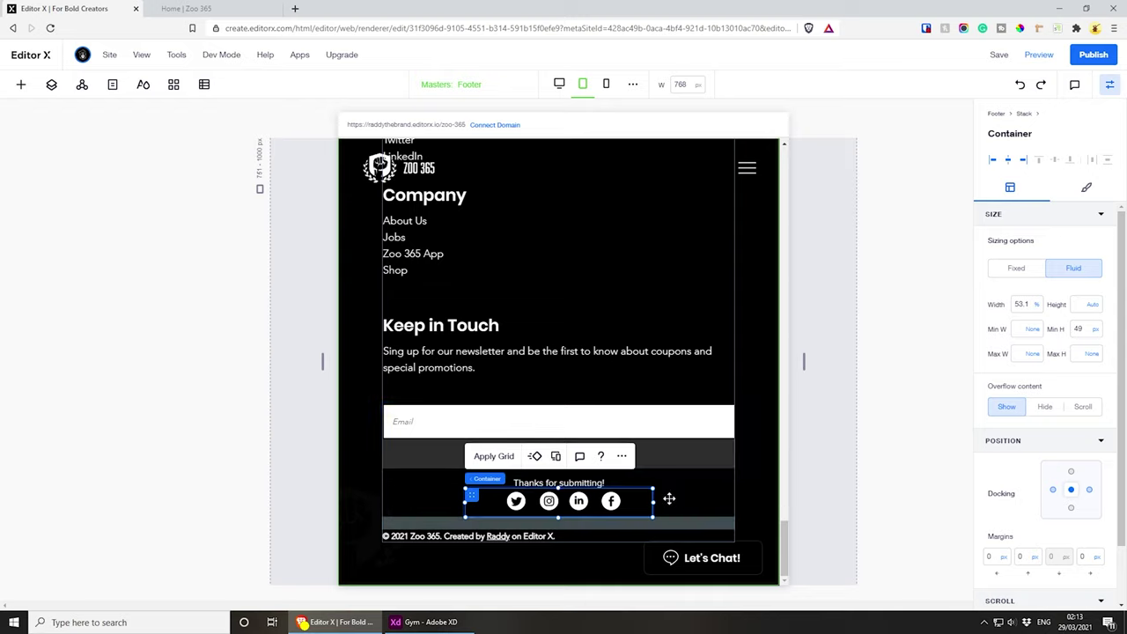
- Reduce the social icons container's minimum height to 38 px
left_click_drag(647, 489, 646, 496)
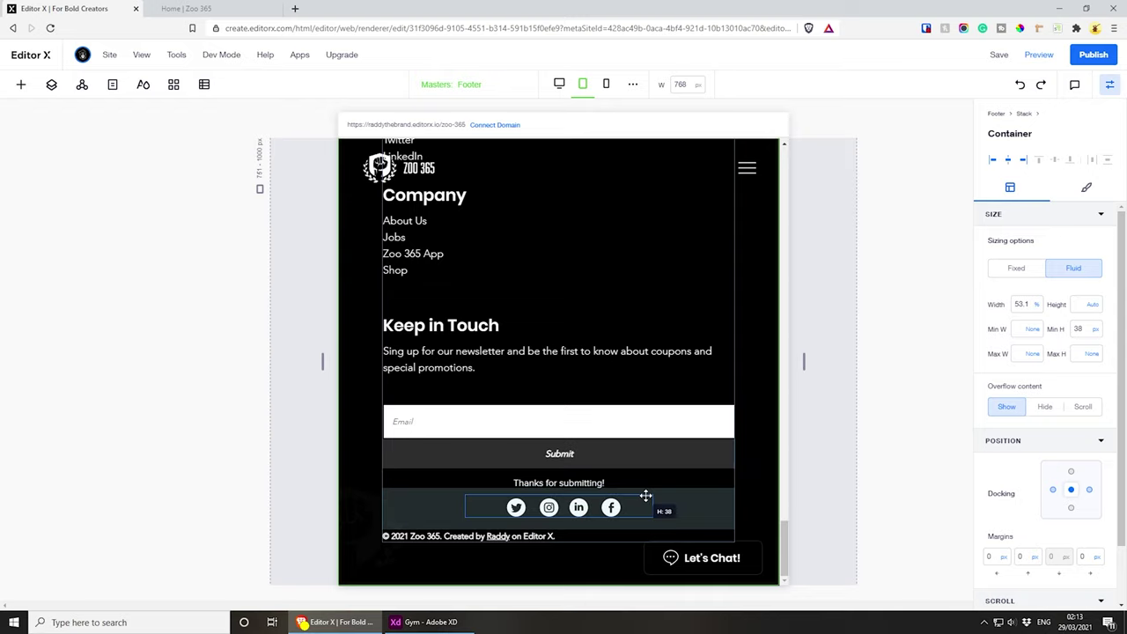
left_click(441, 478)
left_click(695, 498)
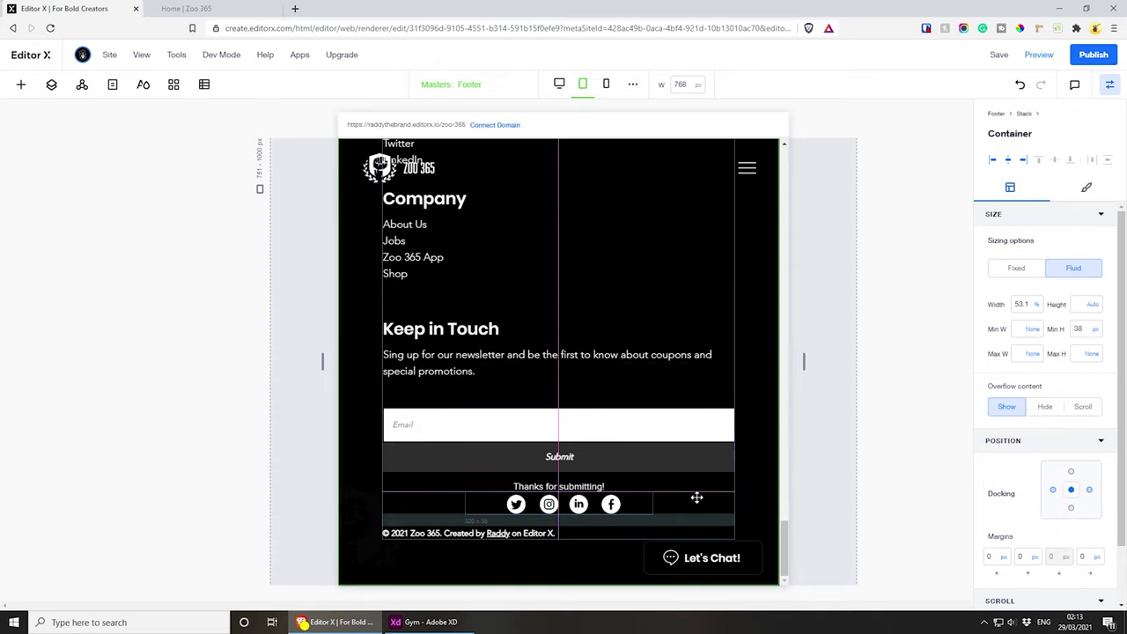
left_click(698, 494)
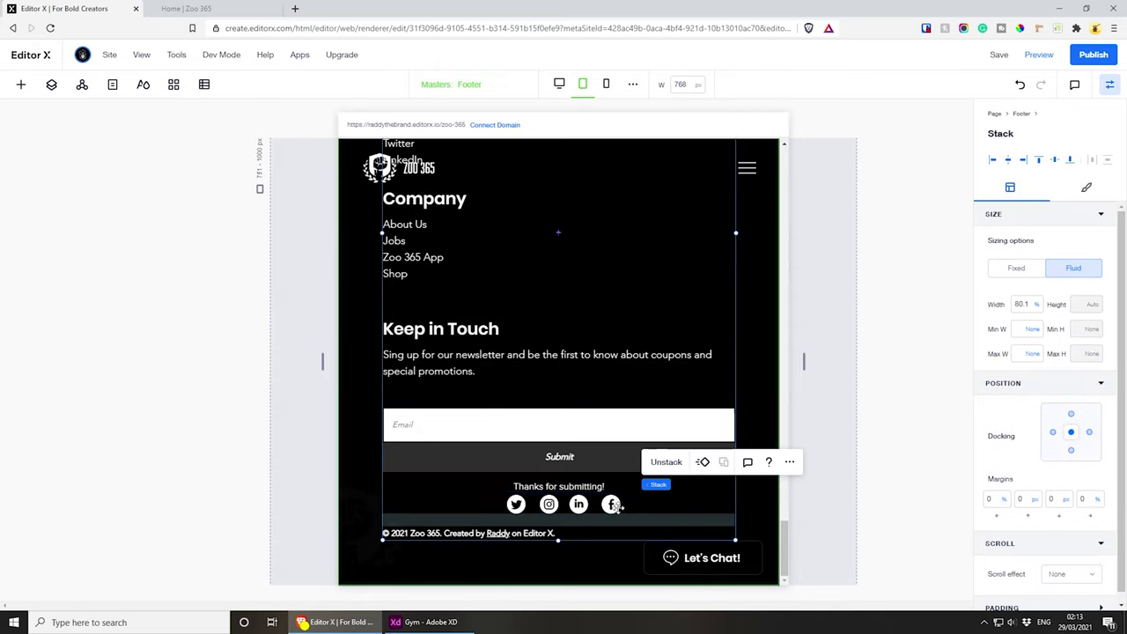
- Try moving the whole footer stack at the tablet breakpoint and undo the move
left_click(467, 504)
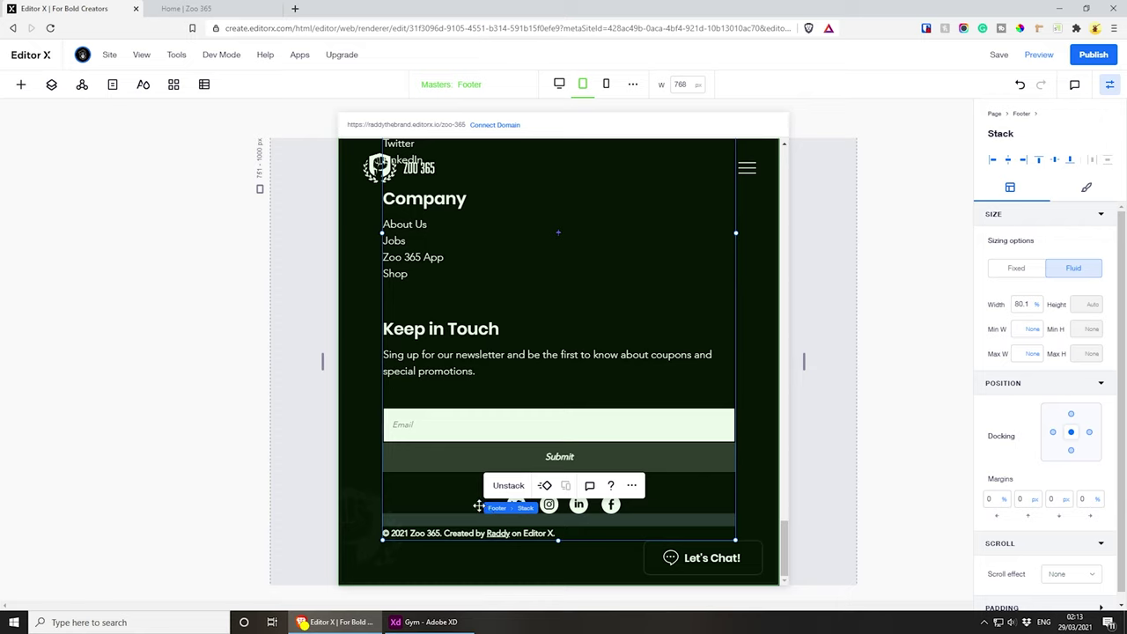
left_click(467, 503)
left_click_drag(467, 503, 448, 493)
left_click(448, 493)
key("ctrl+z")
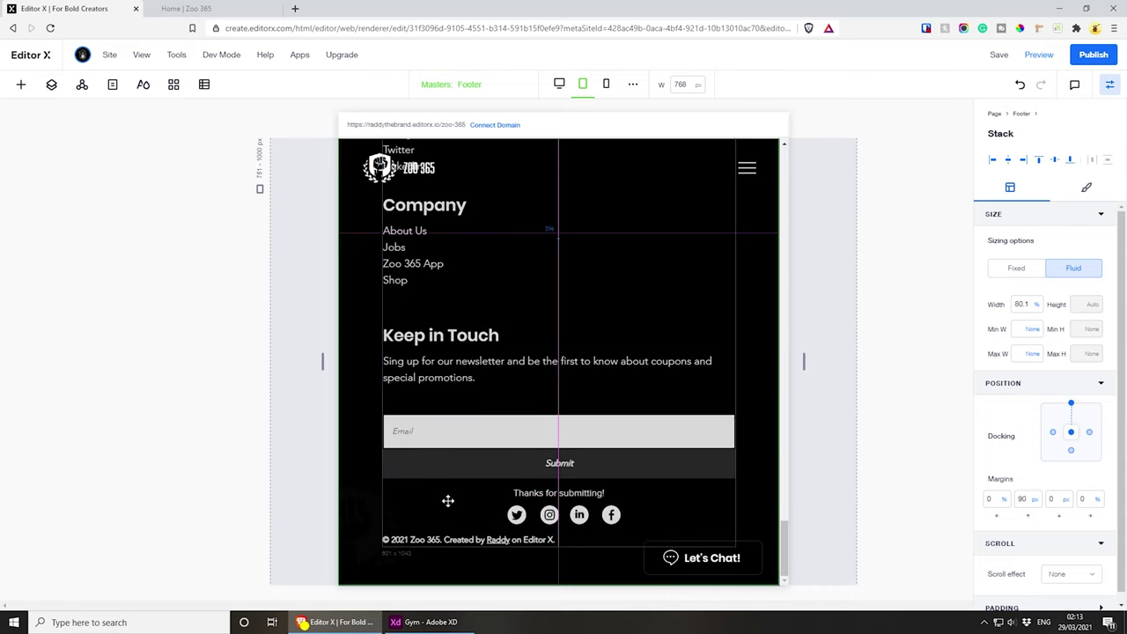
left_click(447, 498)
- Switch to the 360 px mobile breakpoint and narrow the Keep in Touch newsletter text to fit inside the footer stack
scroll(510, 493, "up", 10)
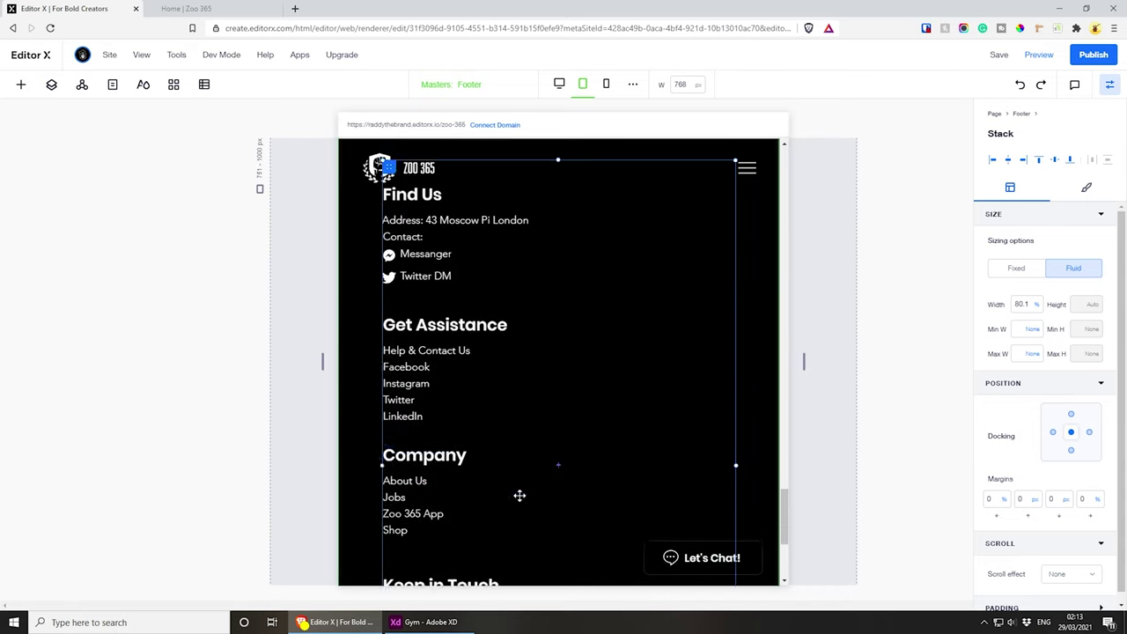
scroll(608, 370, "down", 10)
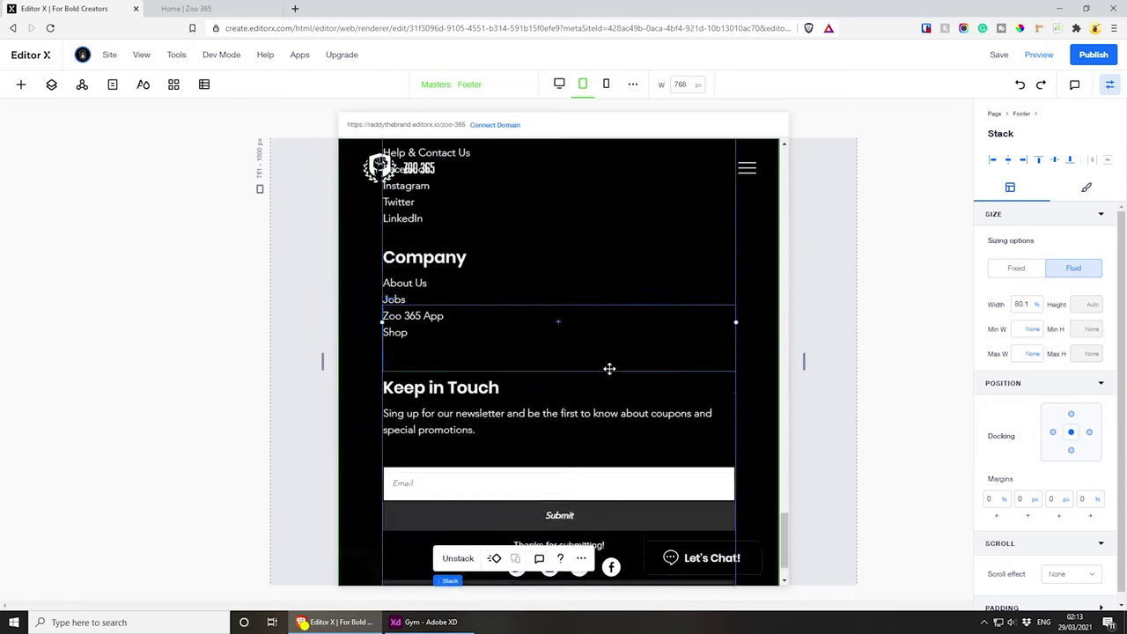
left_click(605, 85)
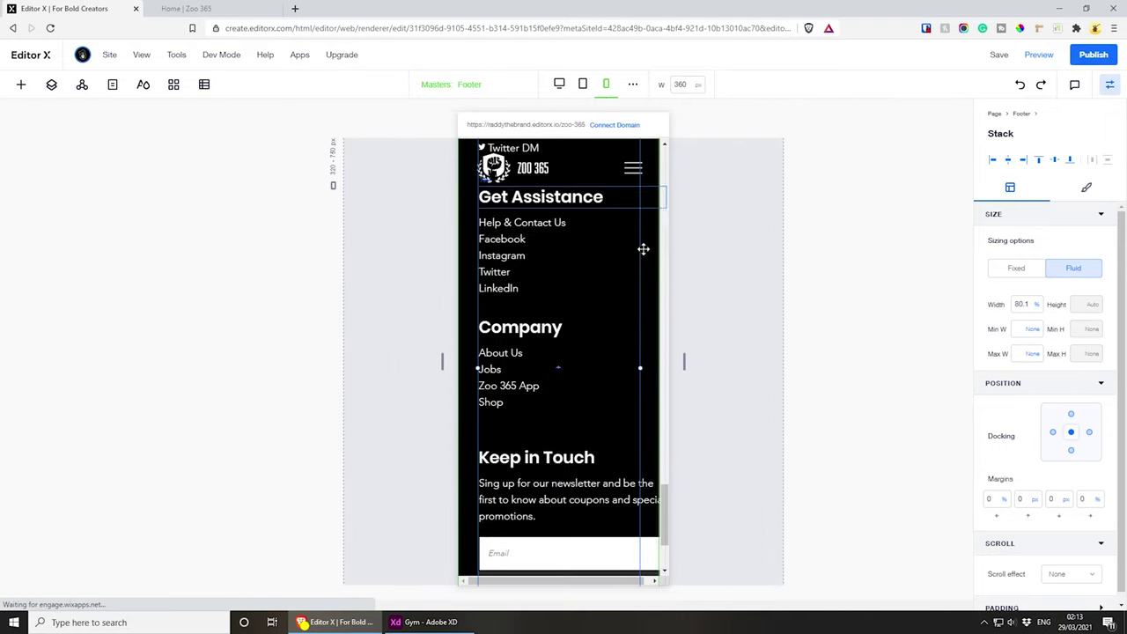
scroll(608, 344, "up", 5)
scroll(583, 332, "down", 5)
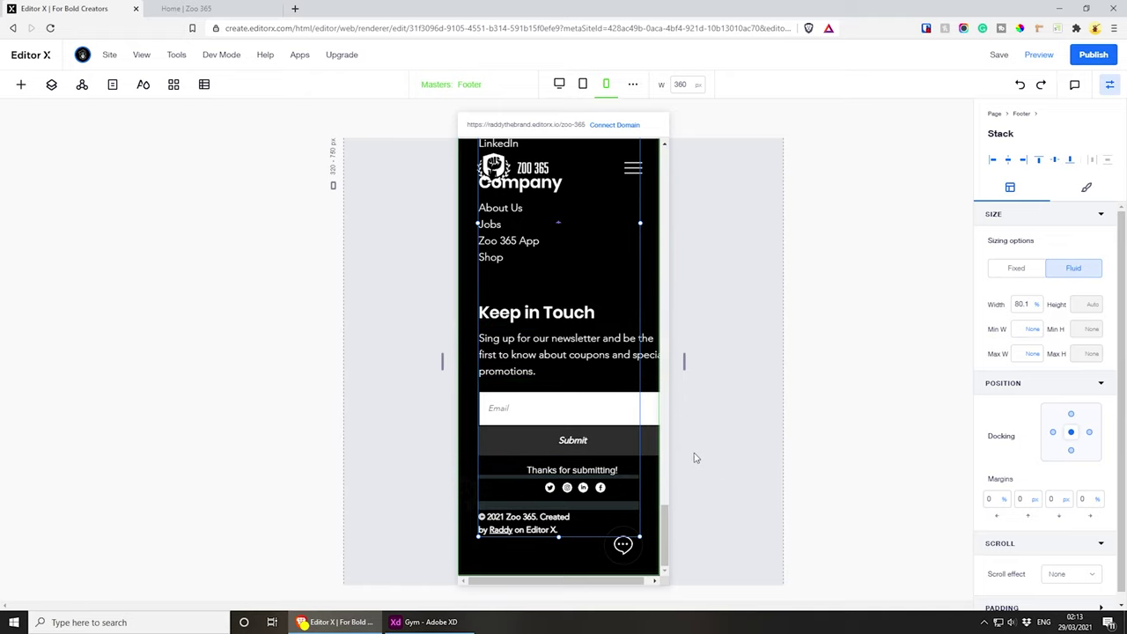
left_click(622, 367)
left_click_drag(666, 354, 638, 356)
- Narrow the Get Subscribers Form at the mobile breakpoint to fit the footer stack and set its width to 100%
left_click(667, 423)
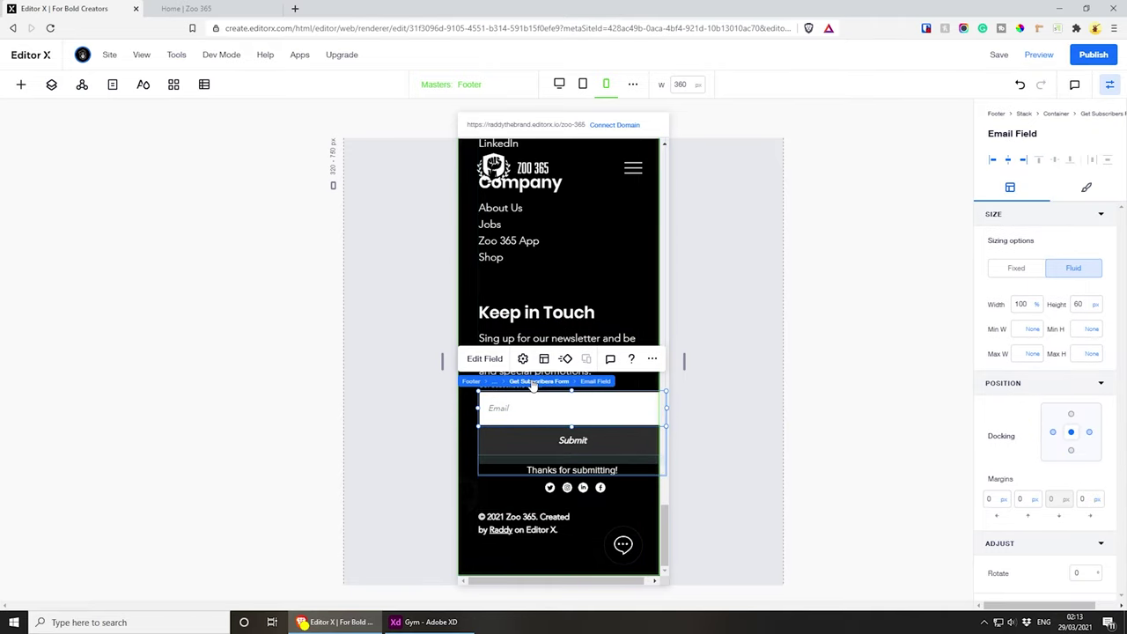
left_click(533, 386)
left_click_drag(667, 432, 630, 432)
left_click(1021, 280)
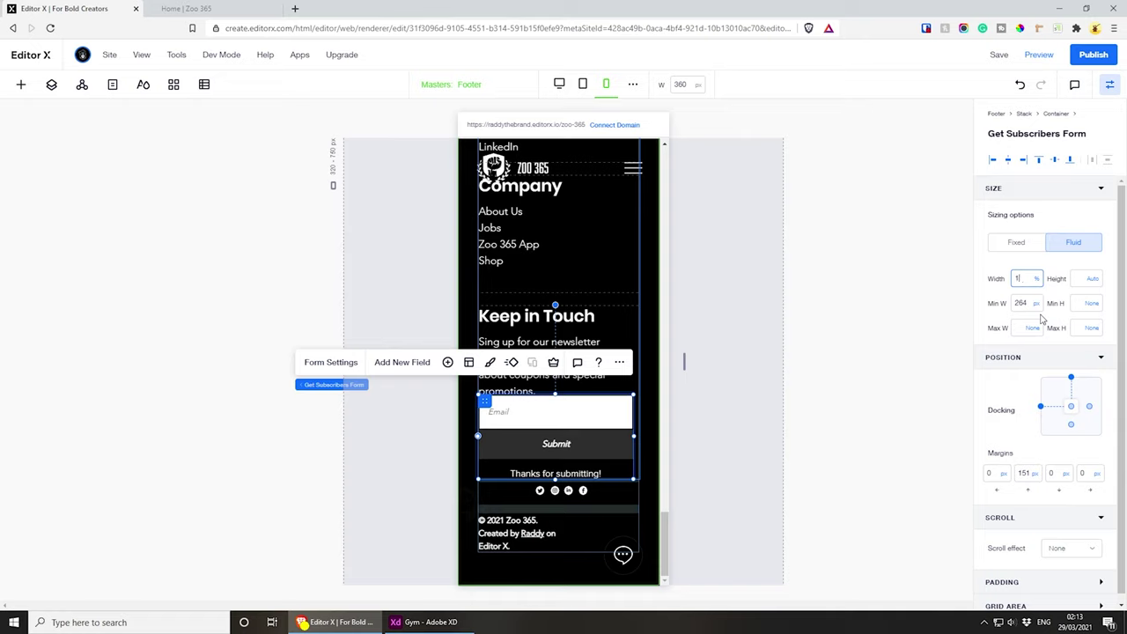
key("Return")
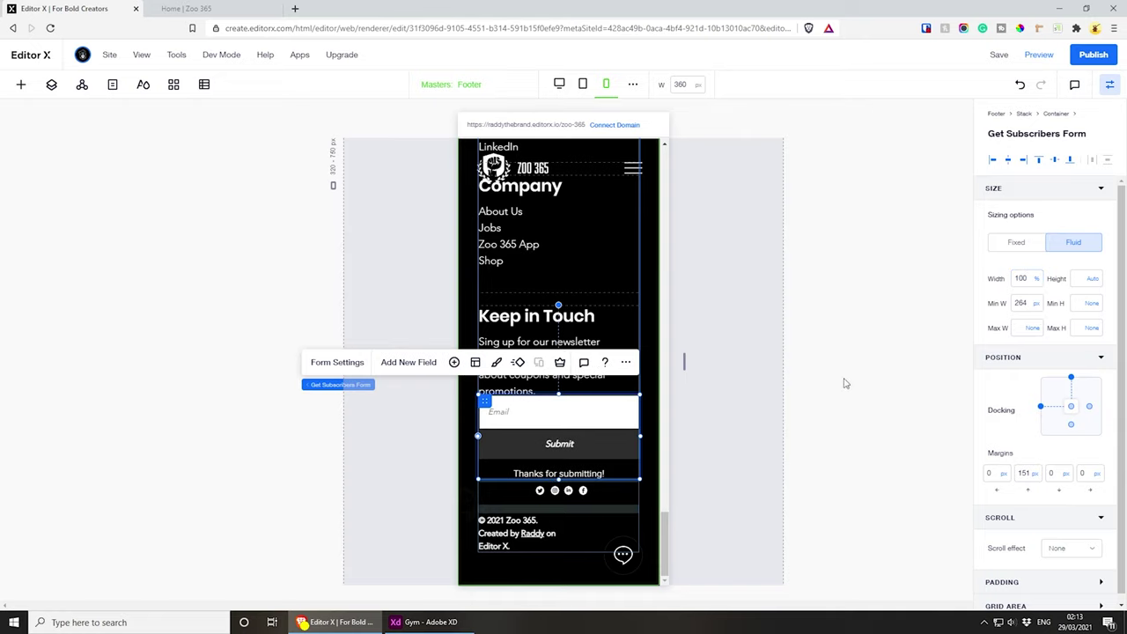
- Set the width of the newsletter text under Keep in Touch to 100%
left_click(579, 341)
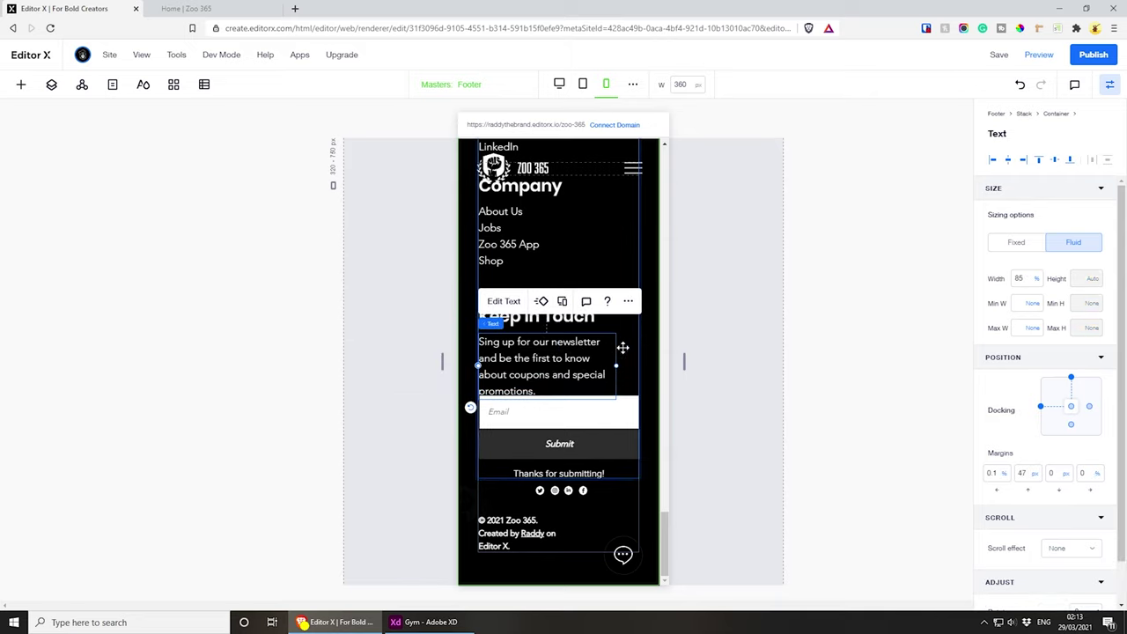
left_click(1019, 278)
type("10")
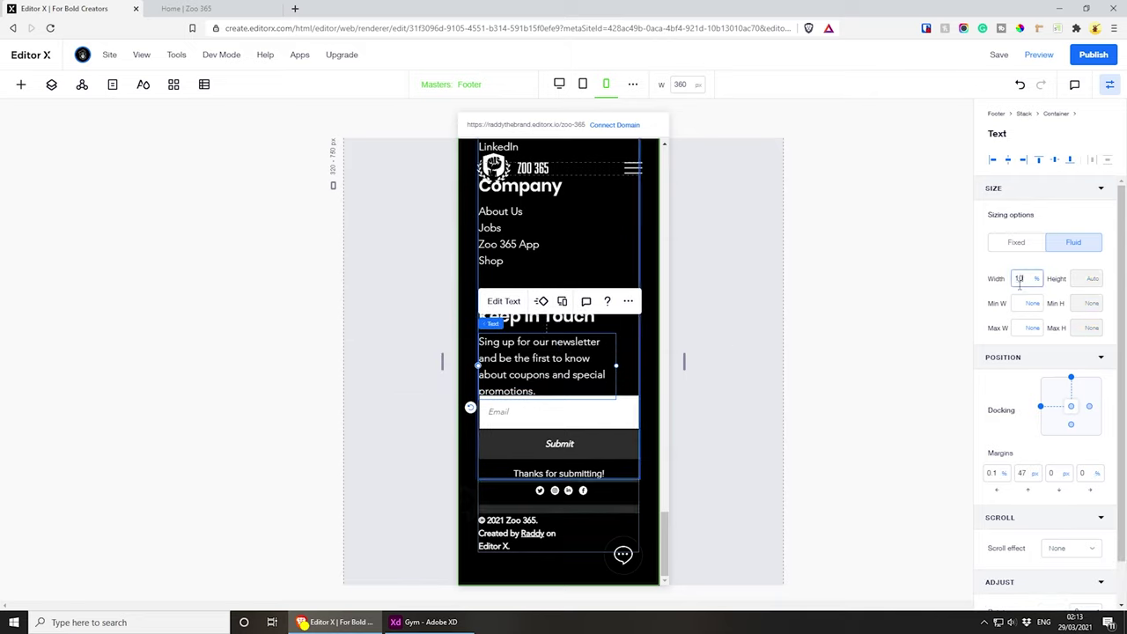
type("0")
key("Return")
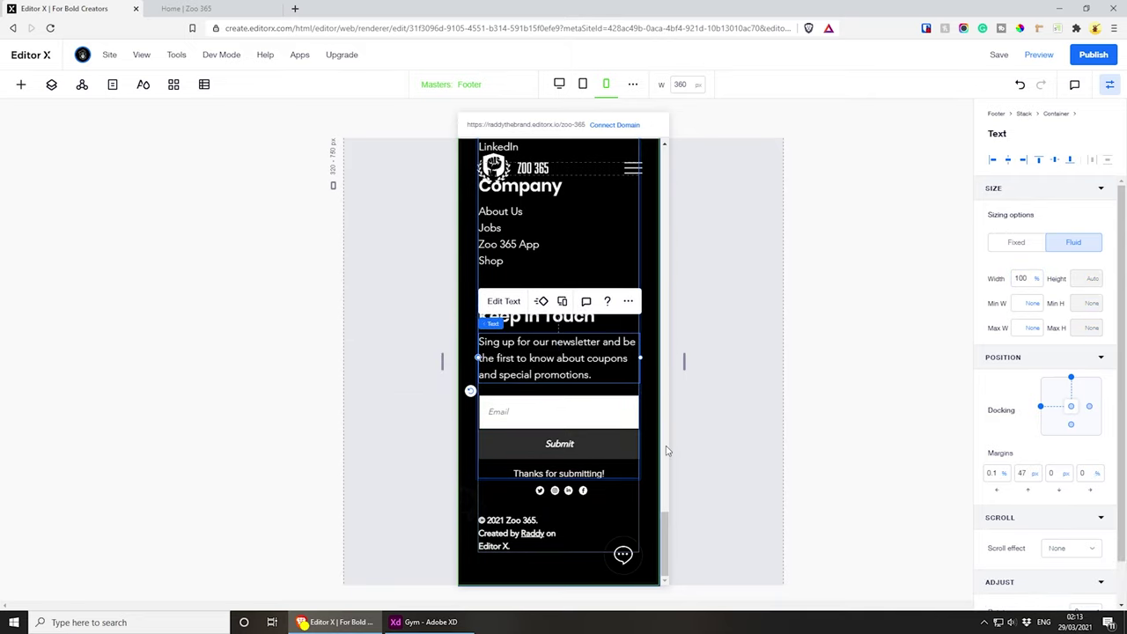
- Set the width of the copyright text in the mobile footer to 100%
left_click(550, 537)
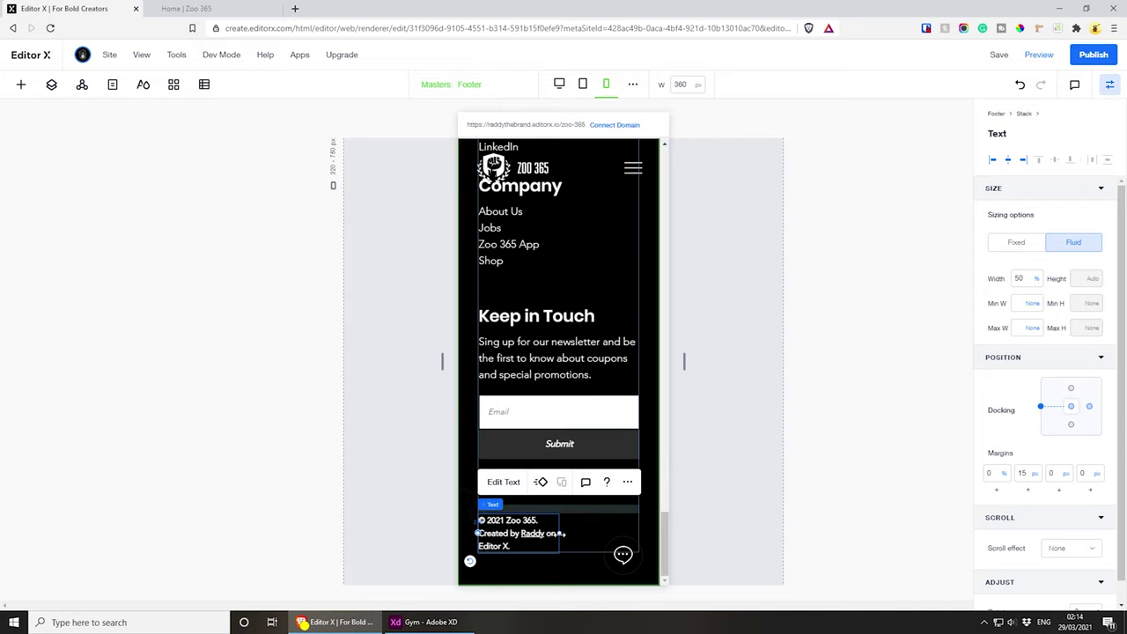
left_click(1019, 279)
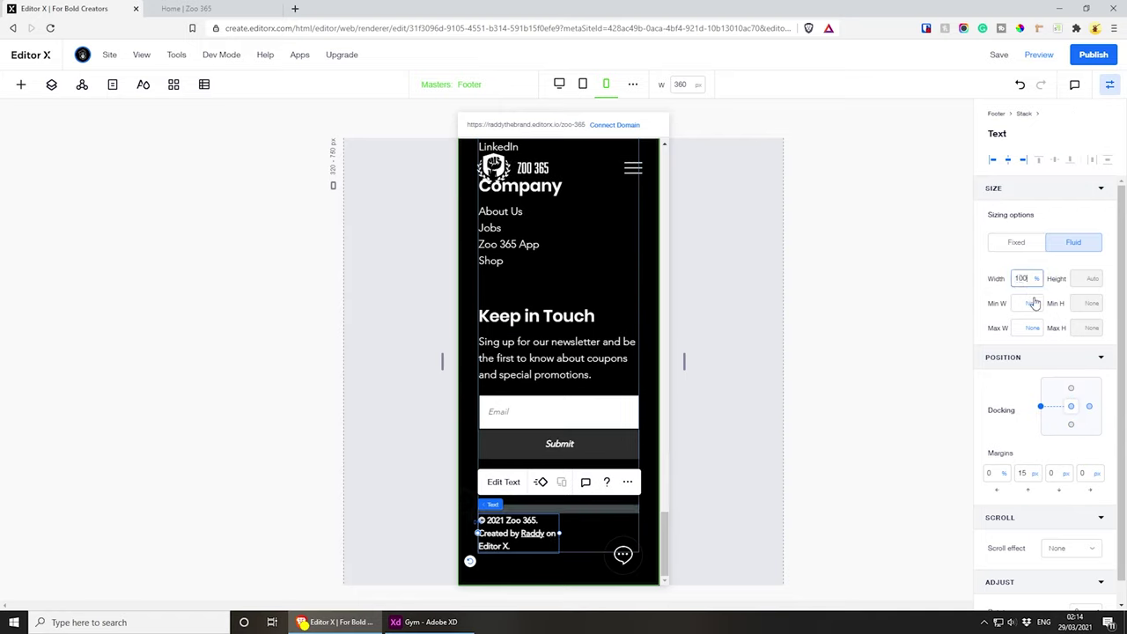
type("100")
key("Return")
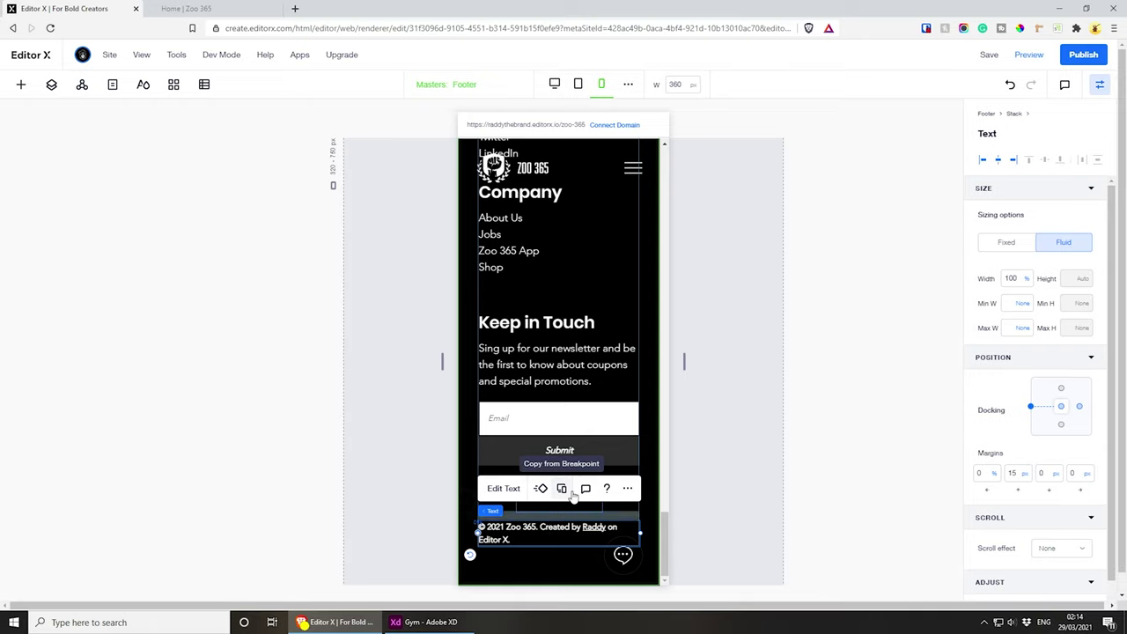
- Check the upper part of the mobile footer and save the site
scroll(582, 387, "up", 2)
scroll(581, 392, "up", 4)
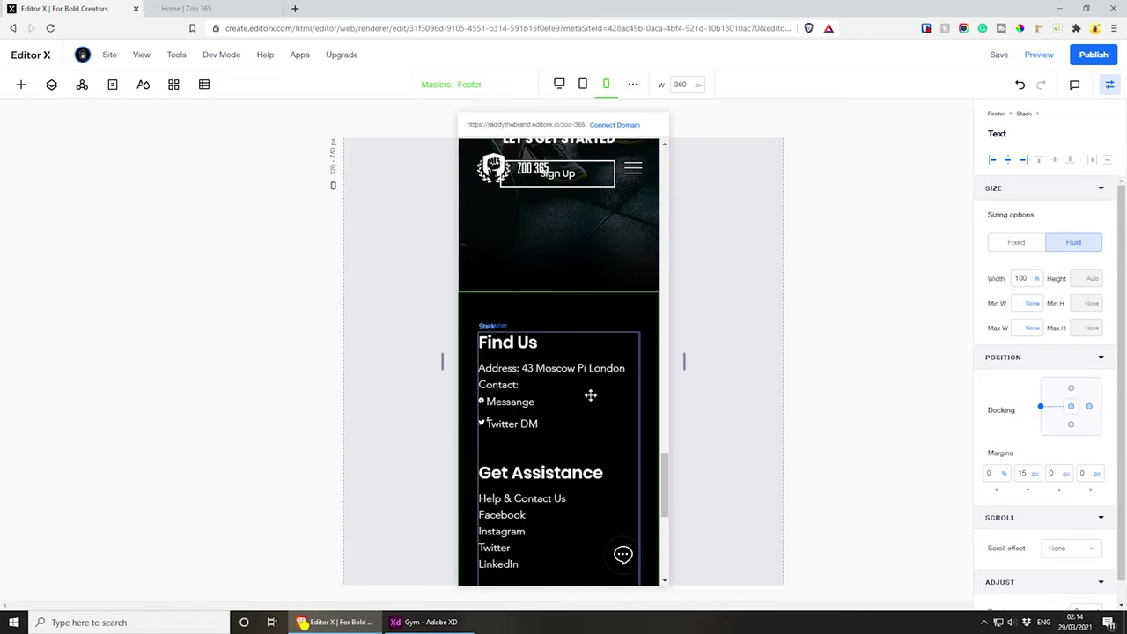
left_click(994, 60)
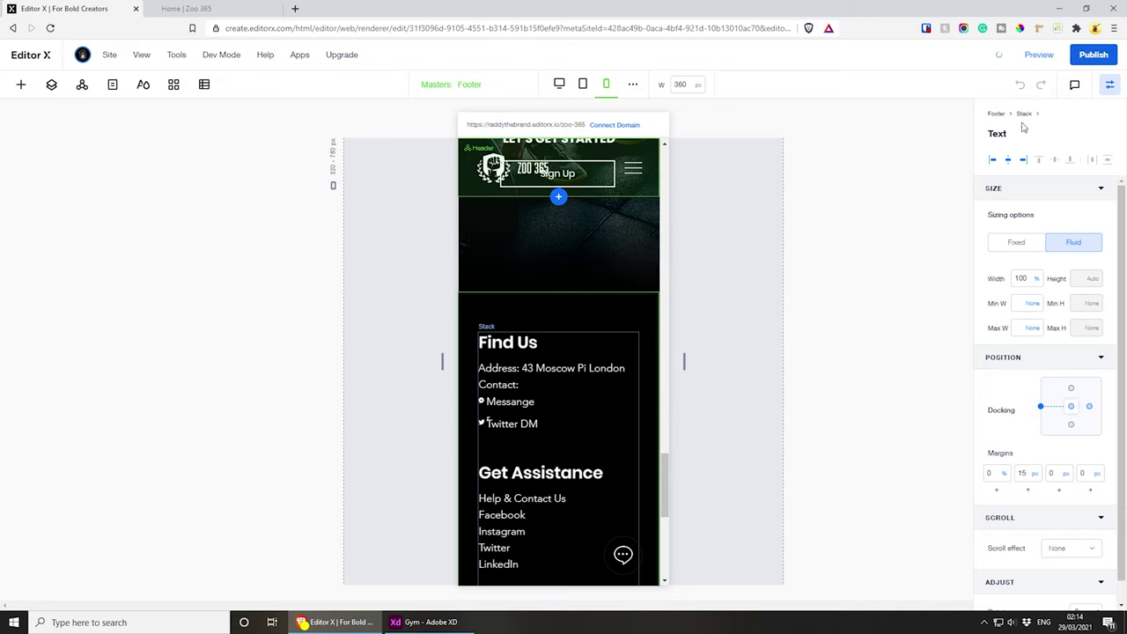
- Publish the site and reload the live Zoo 365 page to check the desktop footer
key("ctrl+Tab")
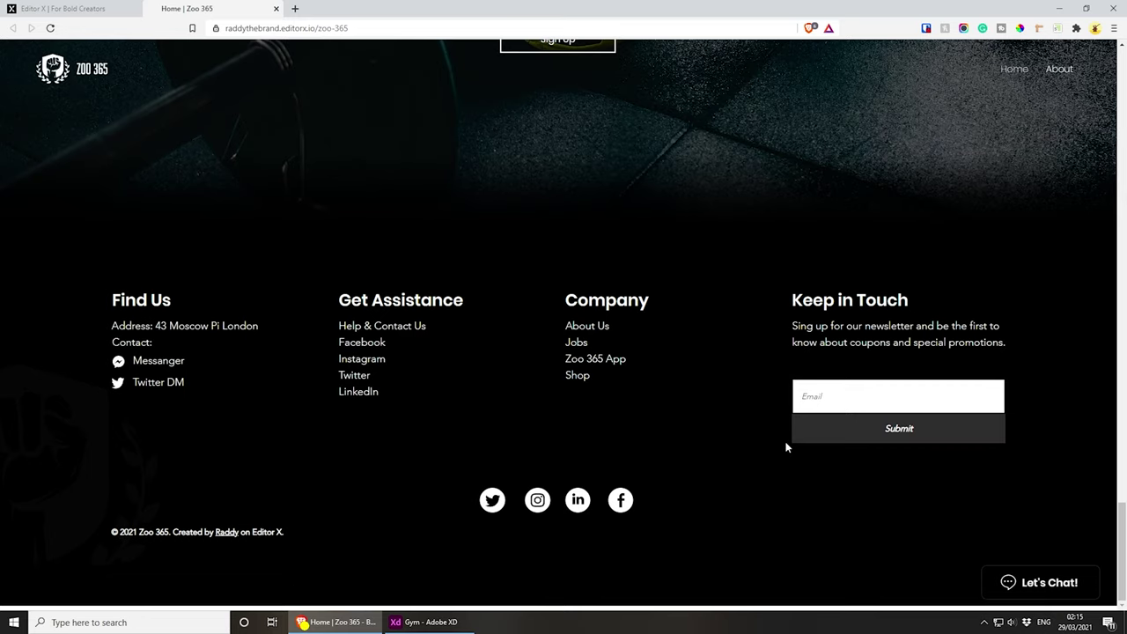
left_click(71, 8)
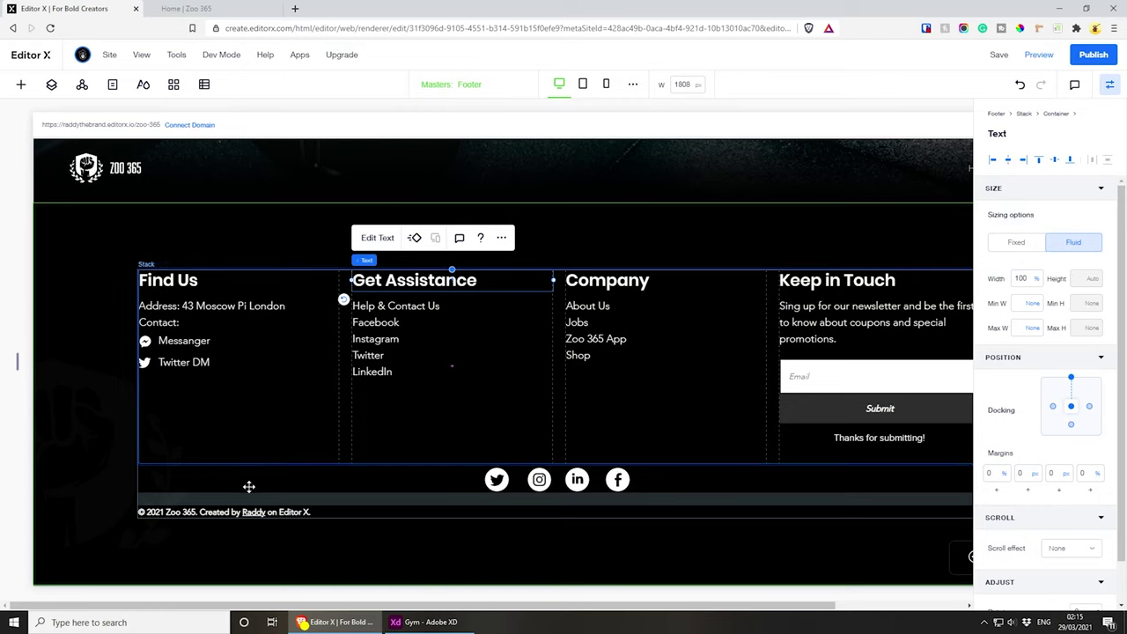
left_click(93, 538)
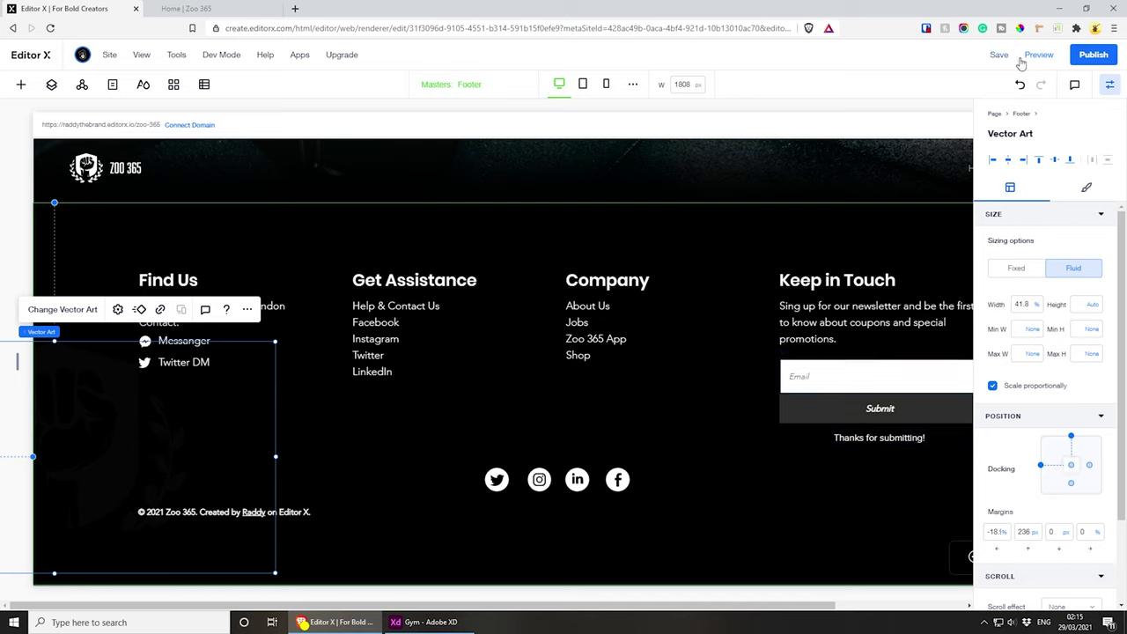
left_click(1094, 55)
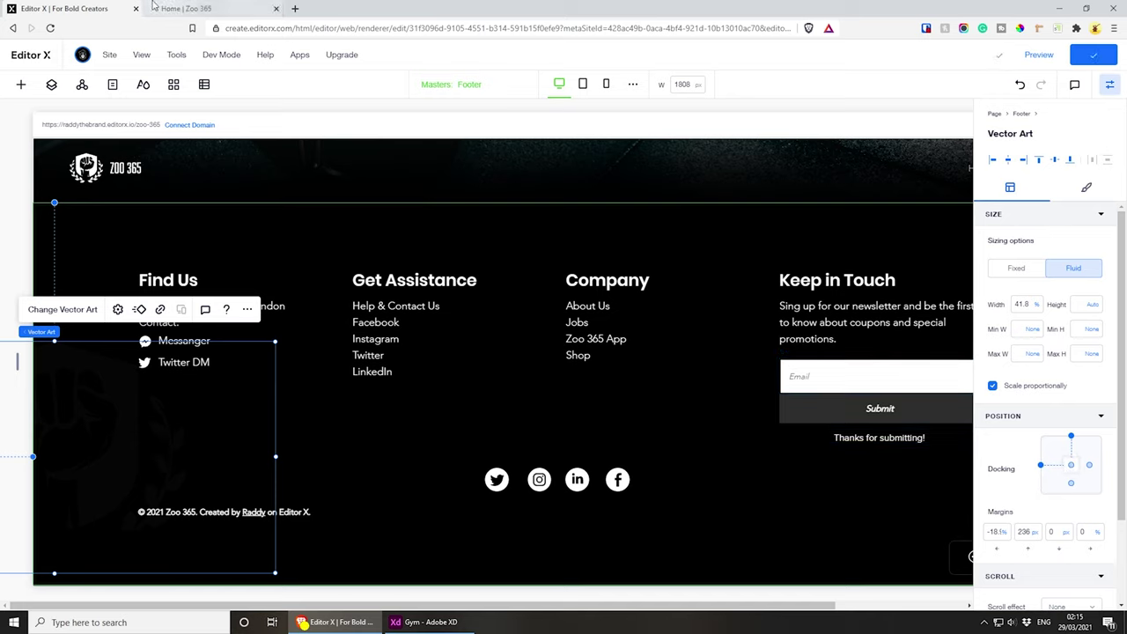
left_click(180, 8)
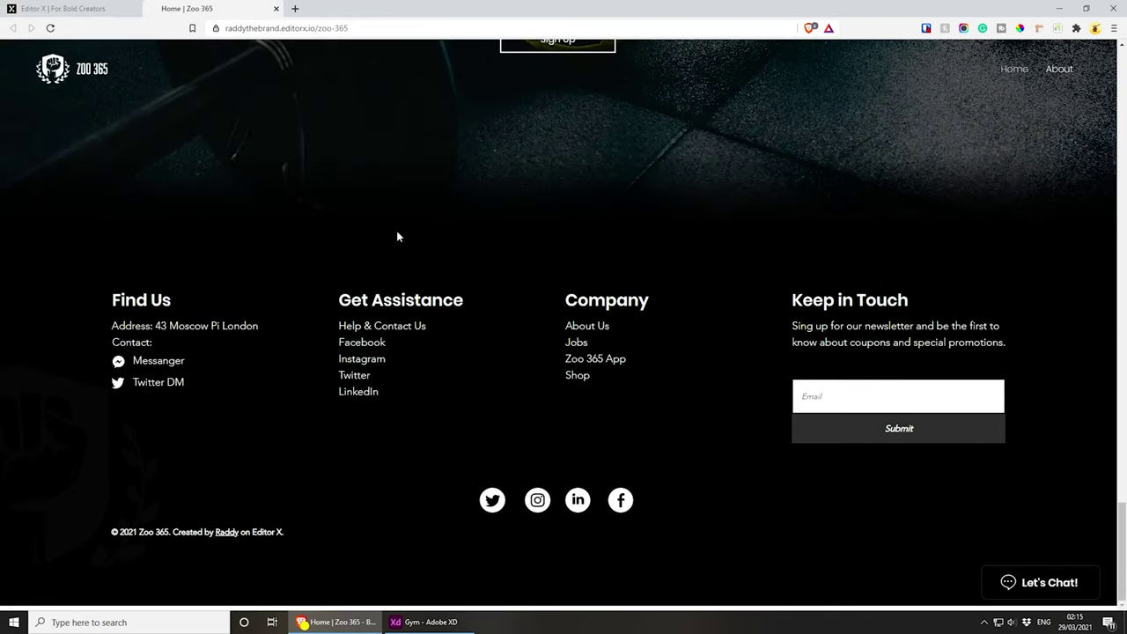
key("F5")
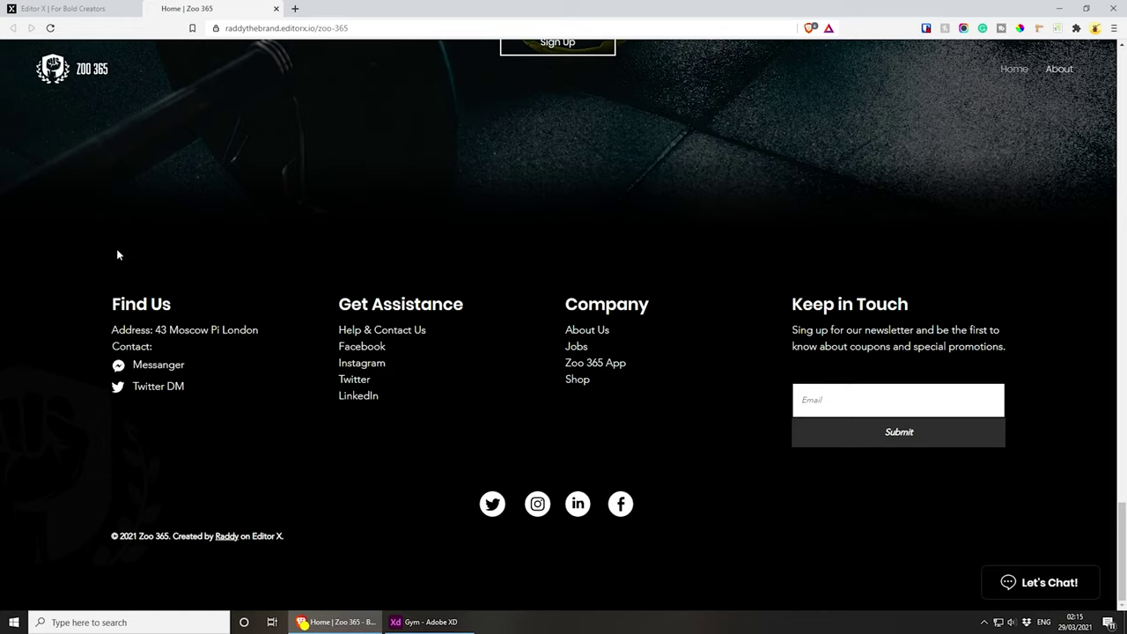
- Inspect the live page in the browser's iPhone 6/7/8 Plus emulation and review the mobile layout of its content sections
right_click(558, 213)
left_click(590, 347)
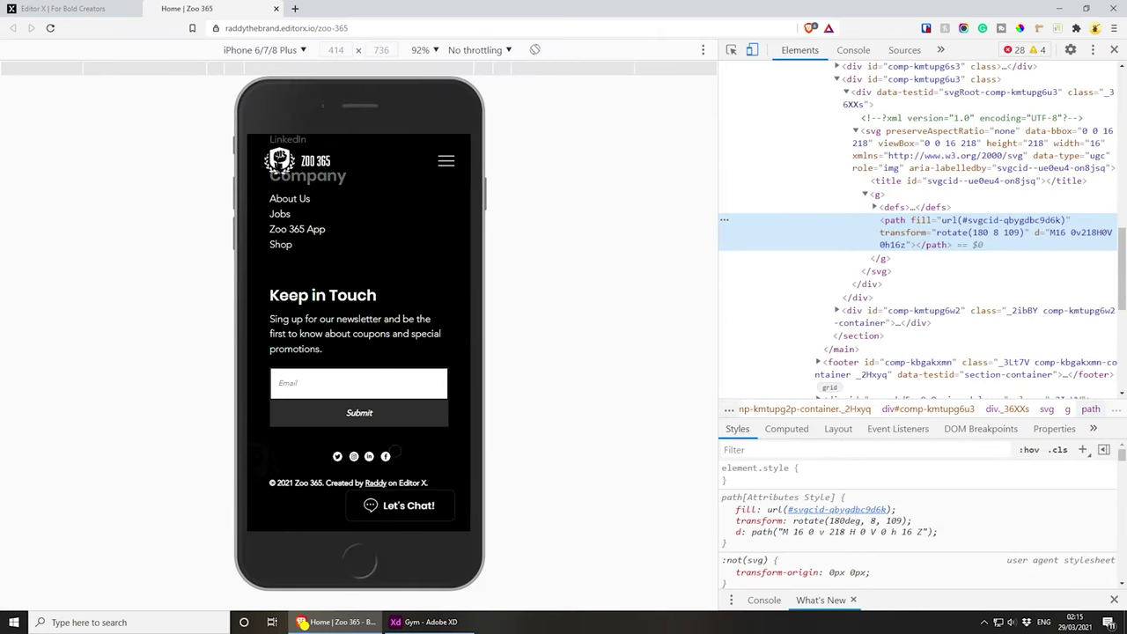
scroll(353, 389, "up", 15)
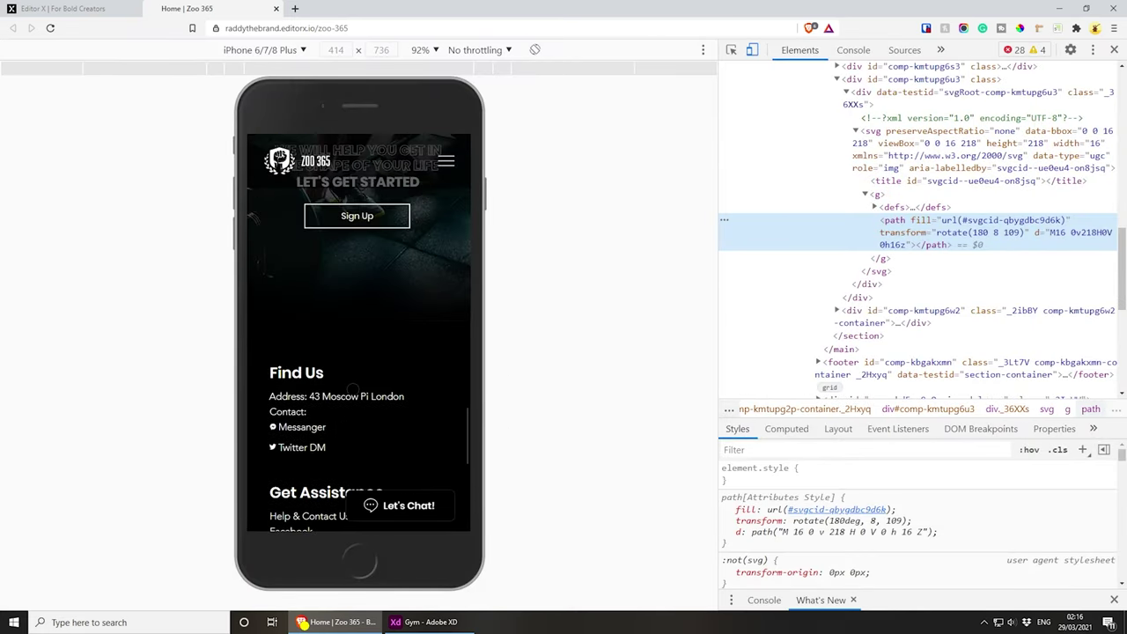
scroll(352, 390, "down", 10)
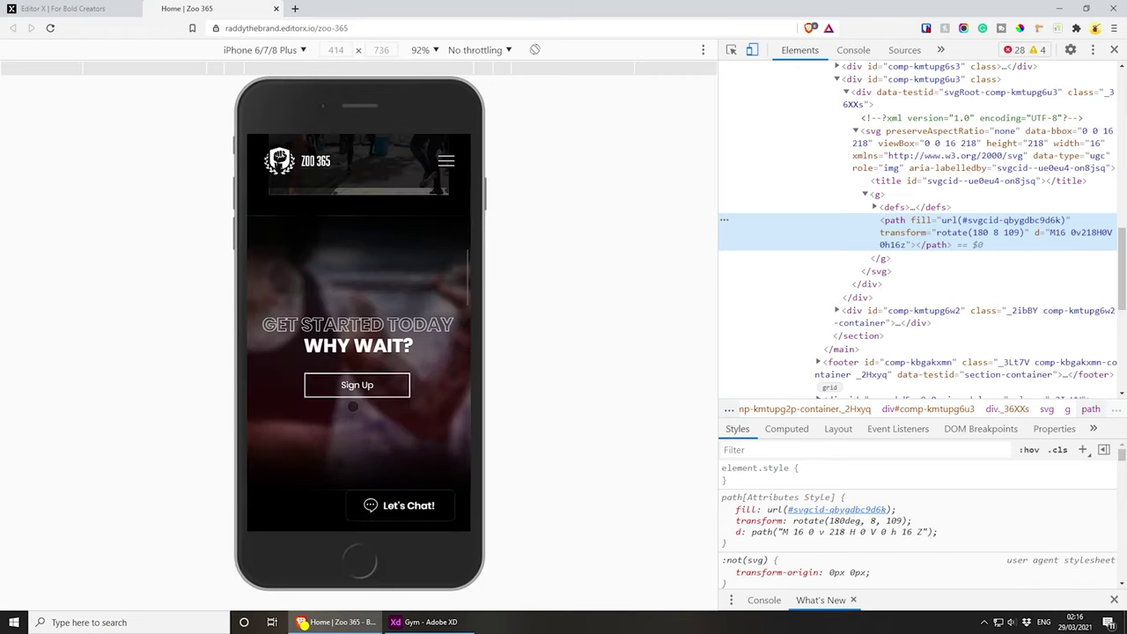
scroll(351, 406, "up", 3)
scroll(352, 406, "down", 2)
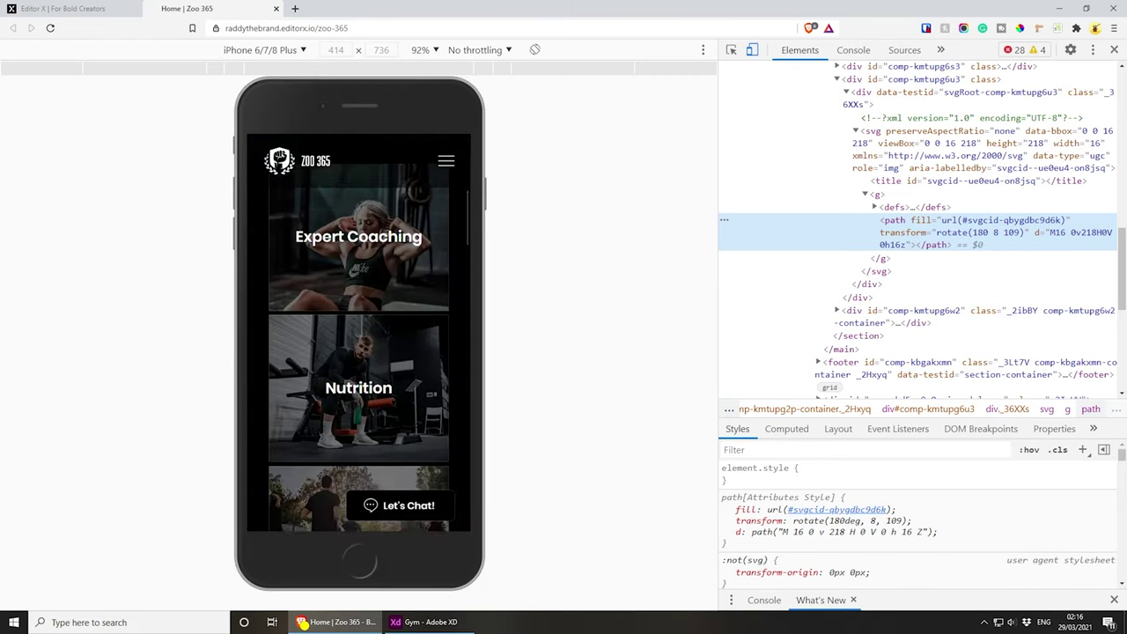
scroll(351, 406, "up", 8)
scroll(351, 407, "down", 10)
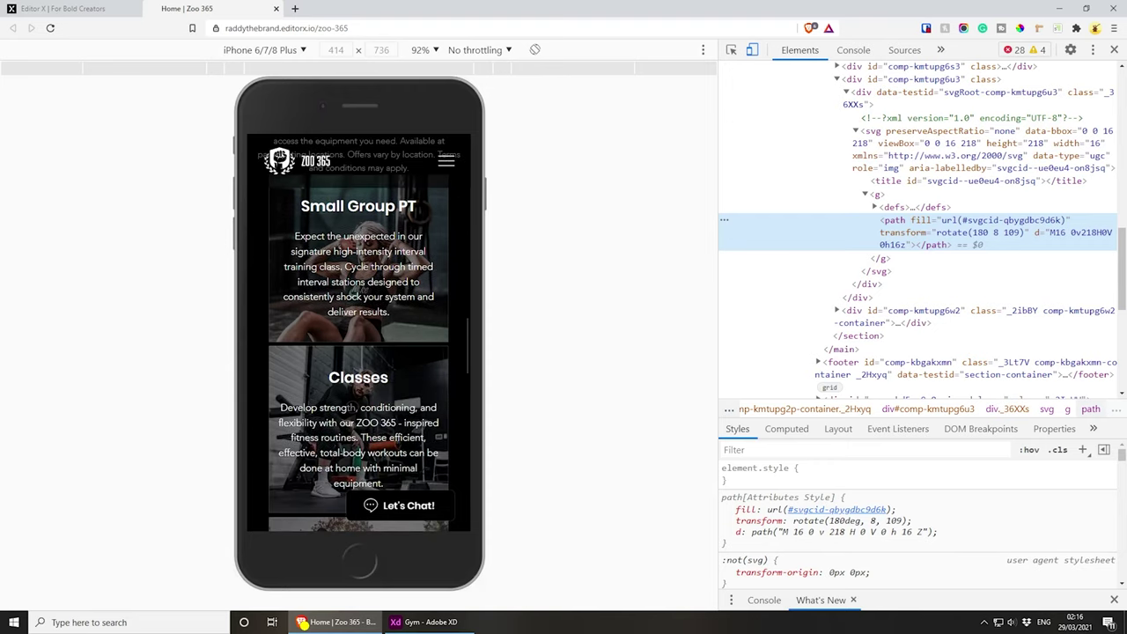
- Check the mobile footer columns on the emulated phone, and test opening and closing the mobile navigation menu
scroll(351, 407, "down", 10)
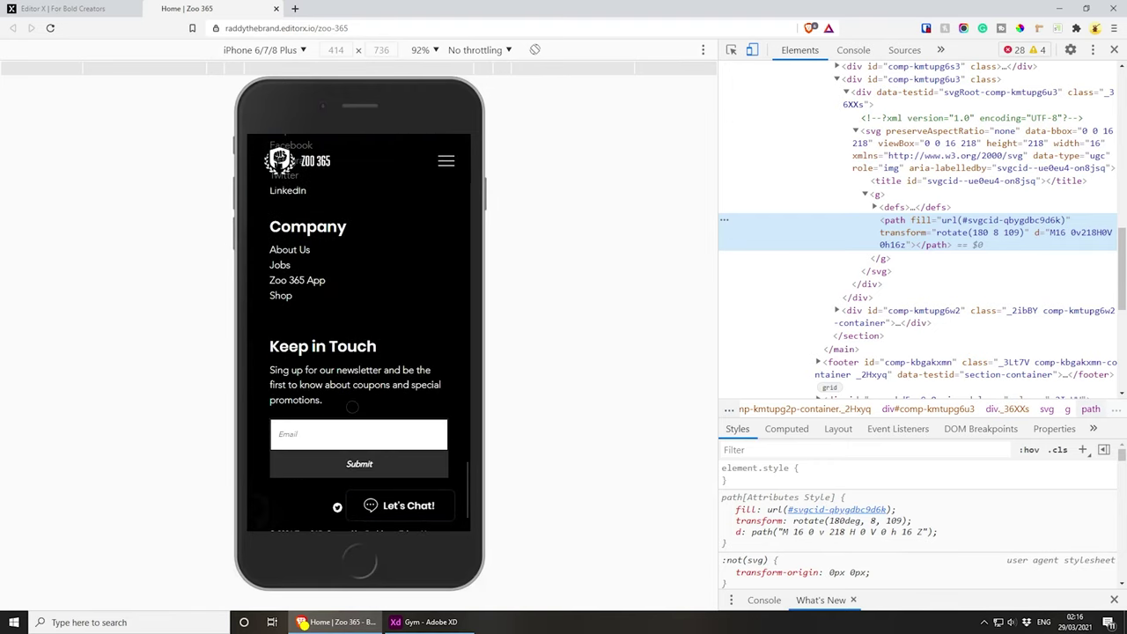
scroll(345, 407, "up", 4)
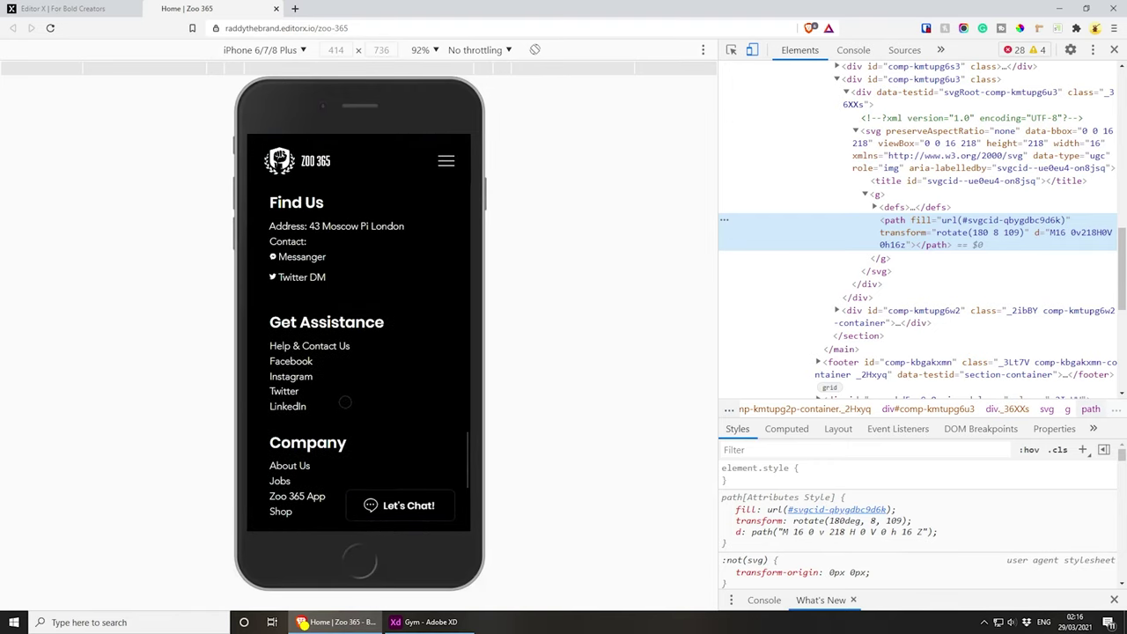
scroll(351, 385, "up", 3)
left_click(445, 160)
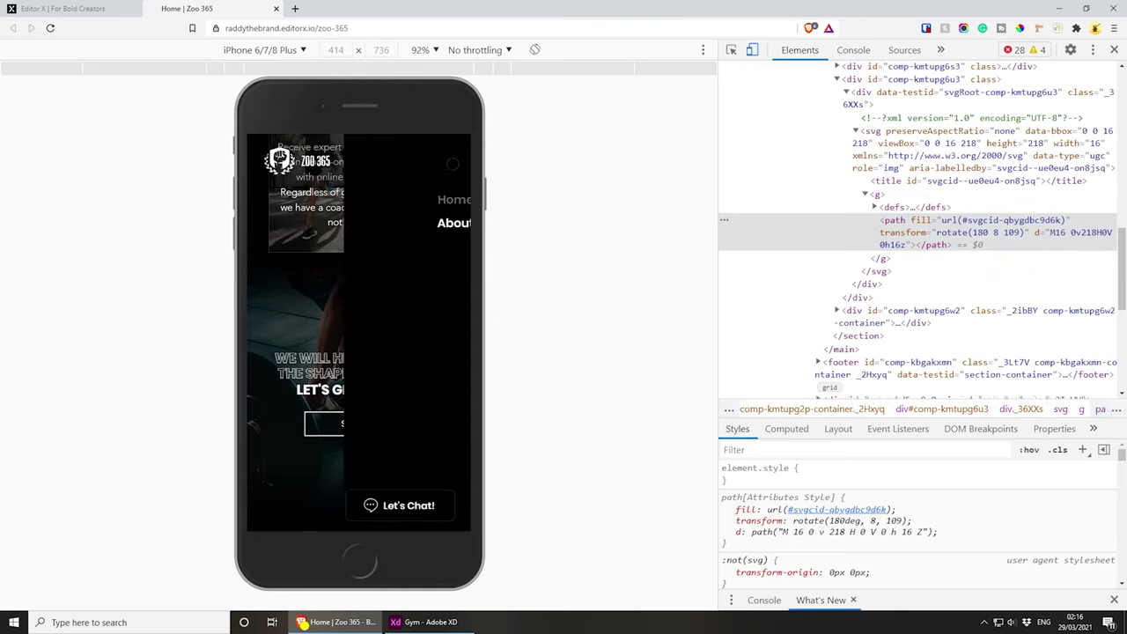
left_click(448, 159)
- Switch to the Gym design in Adobe XD and review it from the footer up to the header navigation and hero section
key("ctrl+shift+Tab")
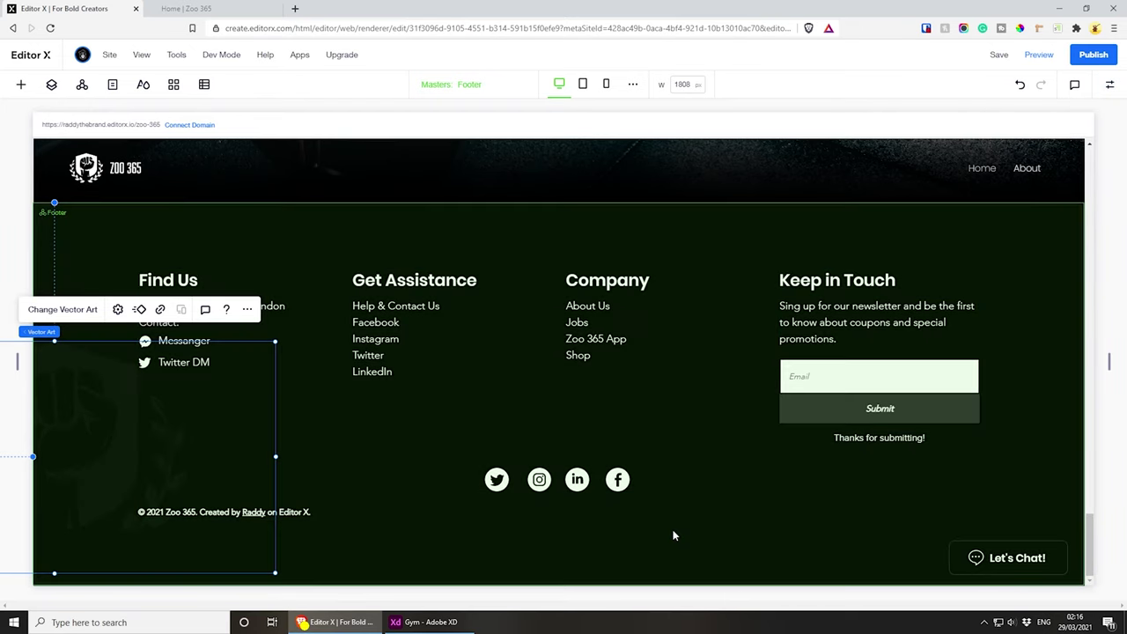
left_click(427, 622)
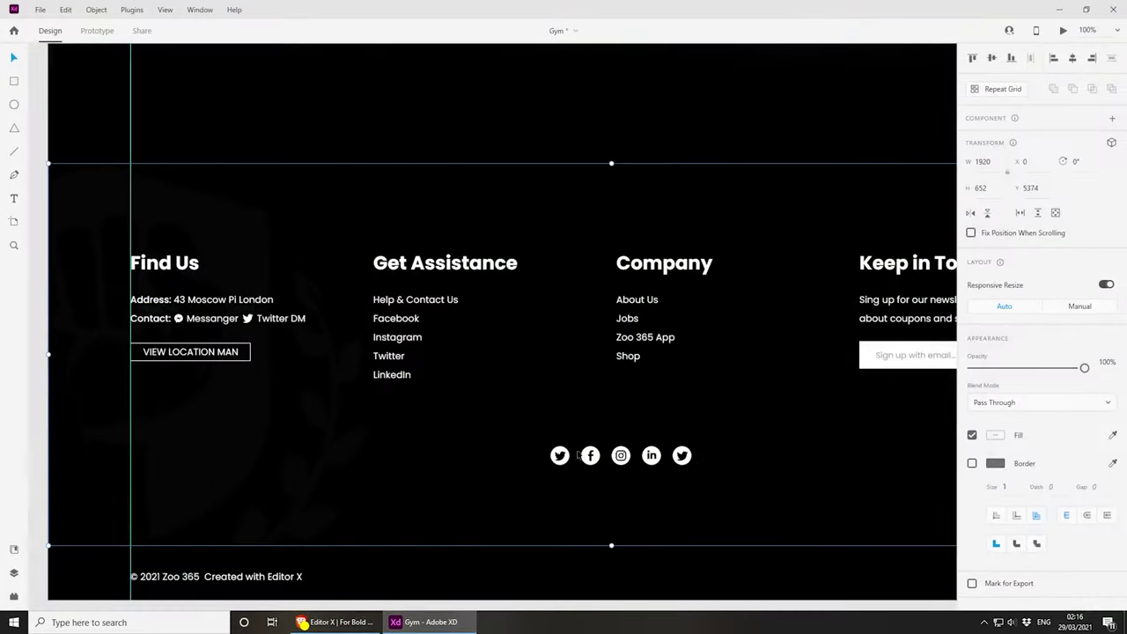
scroll(609, 209, "down", 5)
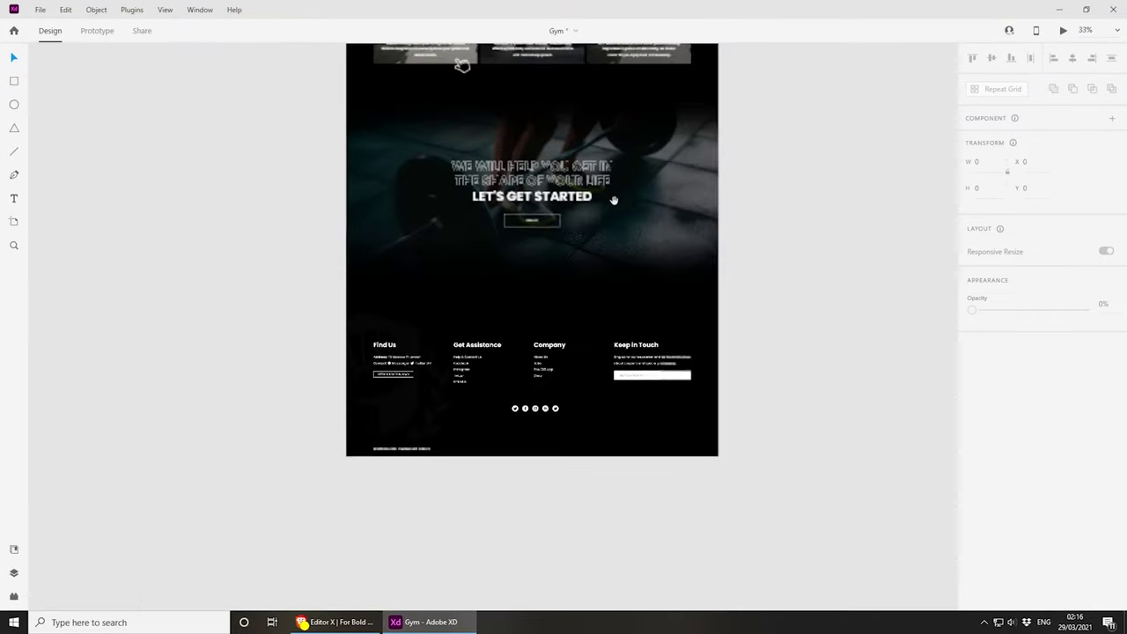
scroll(473, 365, "up", 2)
scroll(567, 450, "up", 4)
scroll(567, 450, "up", 4)
scroll(573, 373, "up", 5)
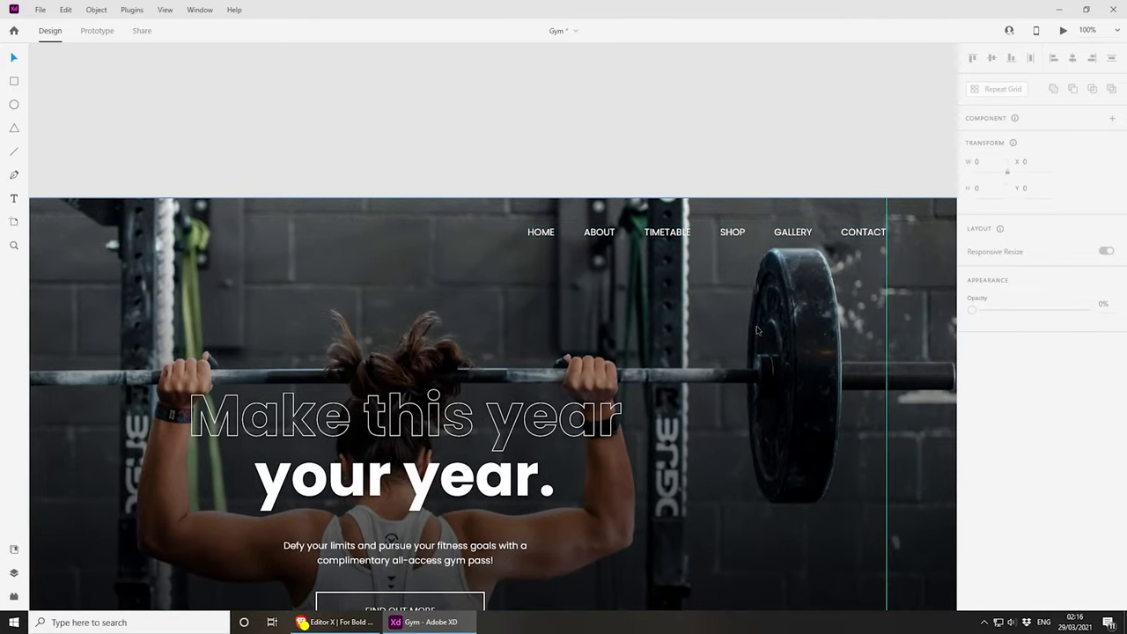
scroll(758, 330, "down", 2)
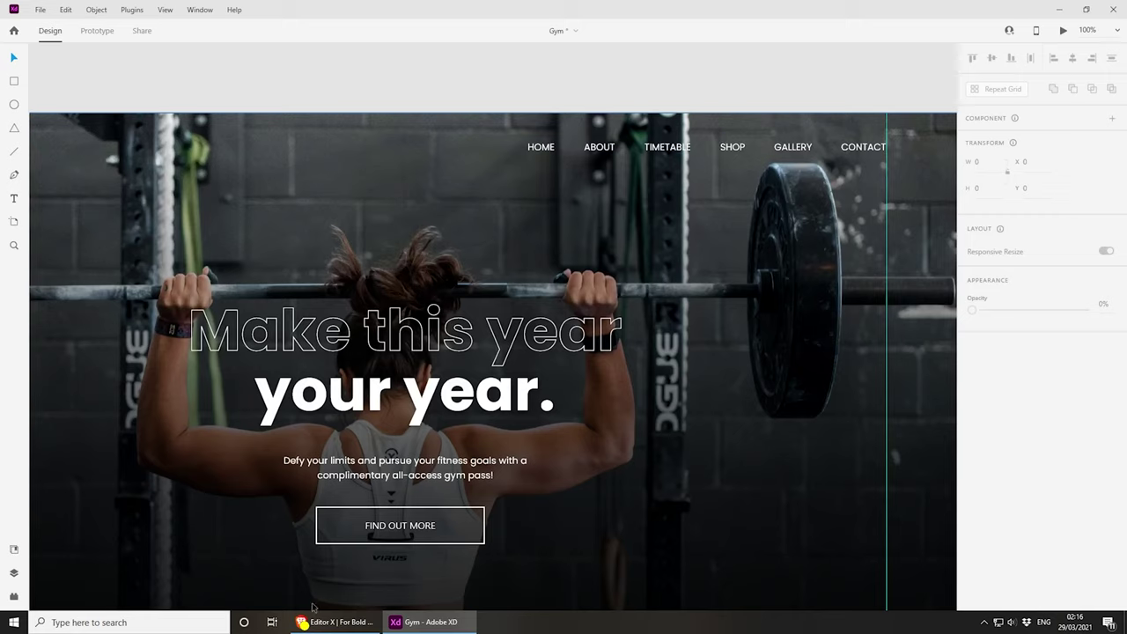
- Switch back to Editor X and open the App Market to look for apps for the site
left_click(334, 622)
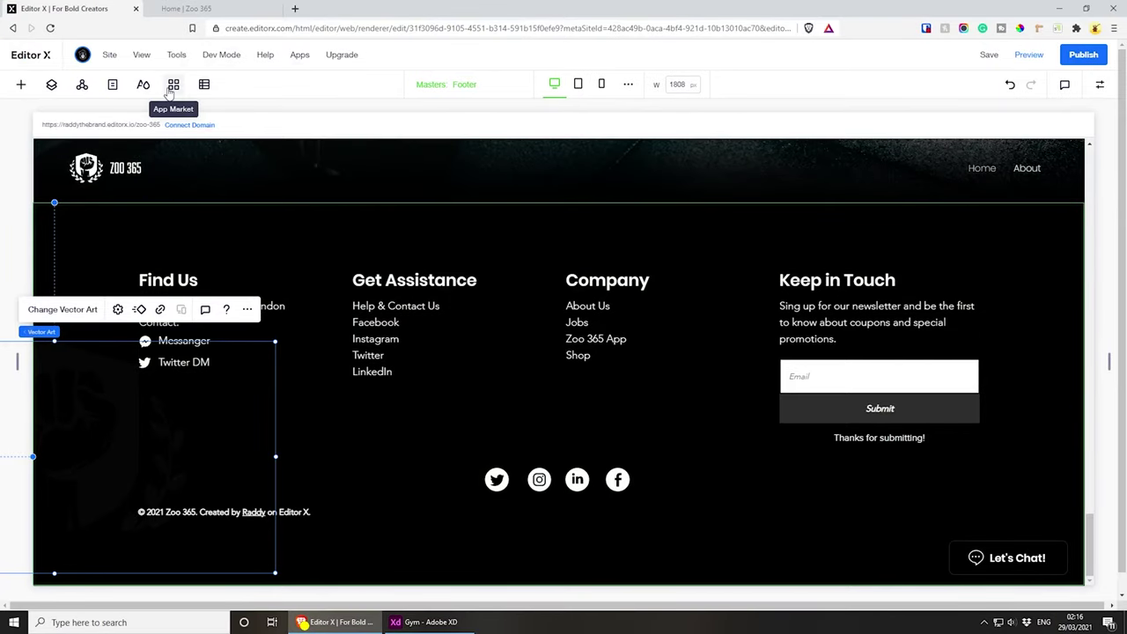
left_click(172, 88)
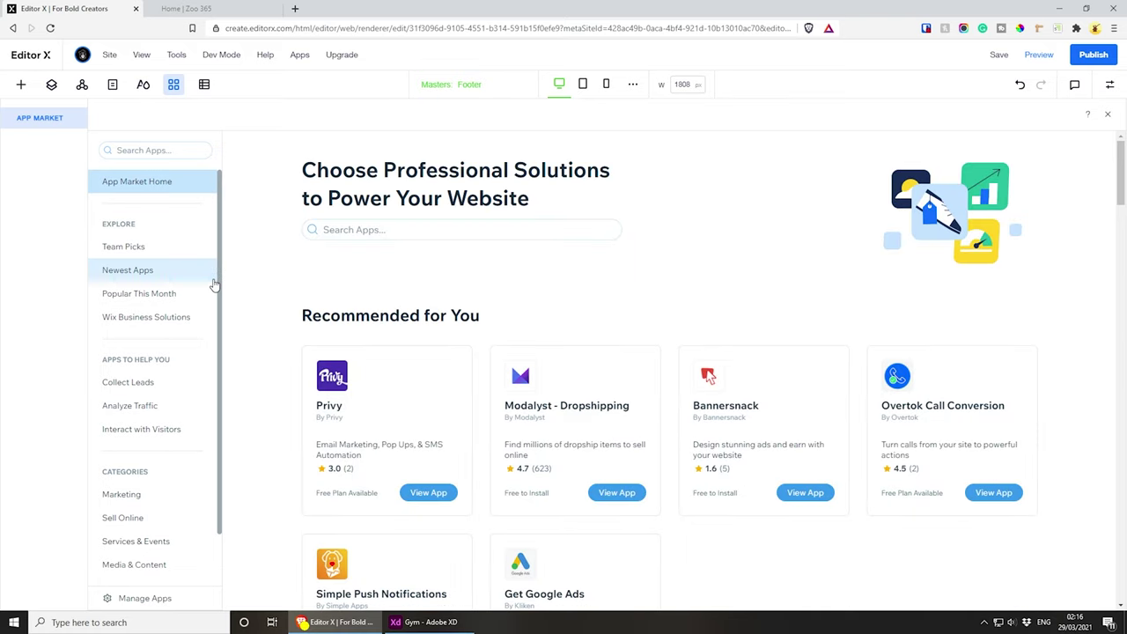
left_click(151, 151)
left_click(169, 191)
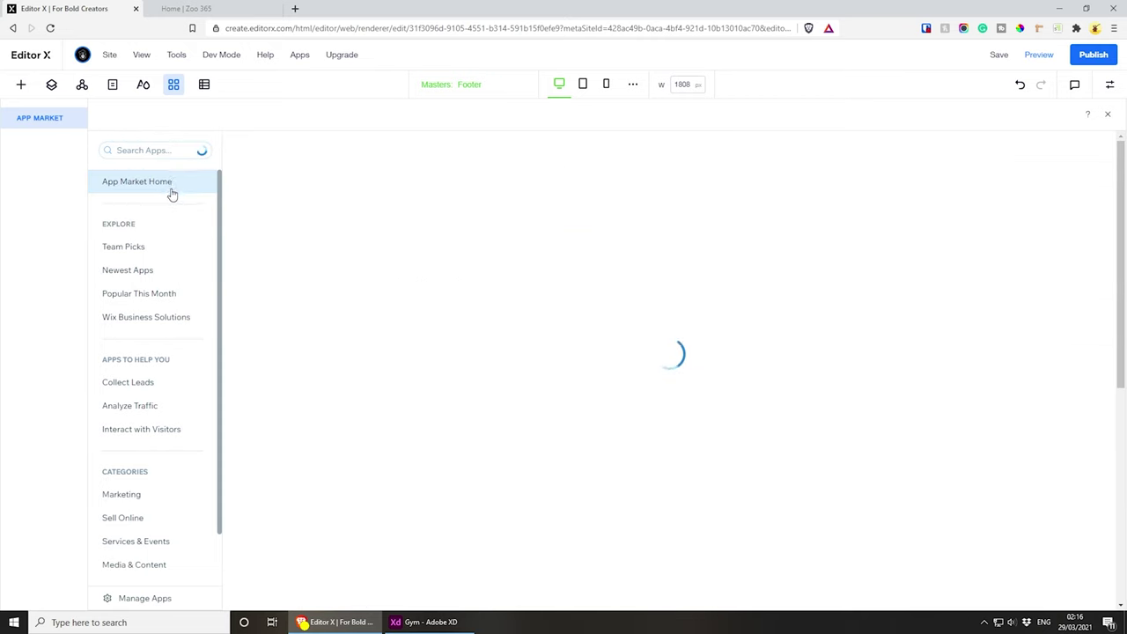